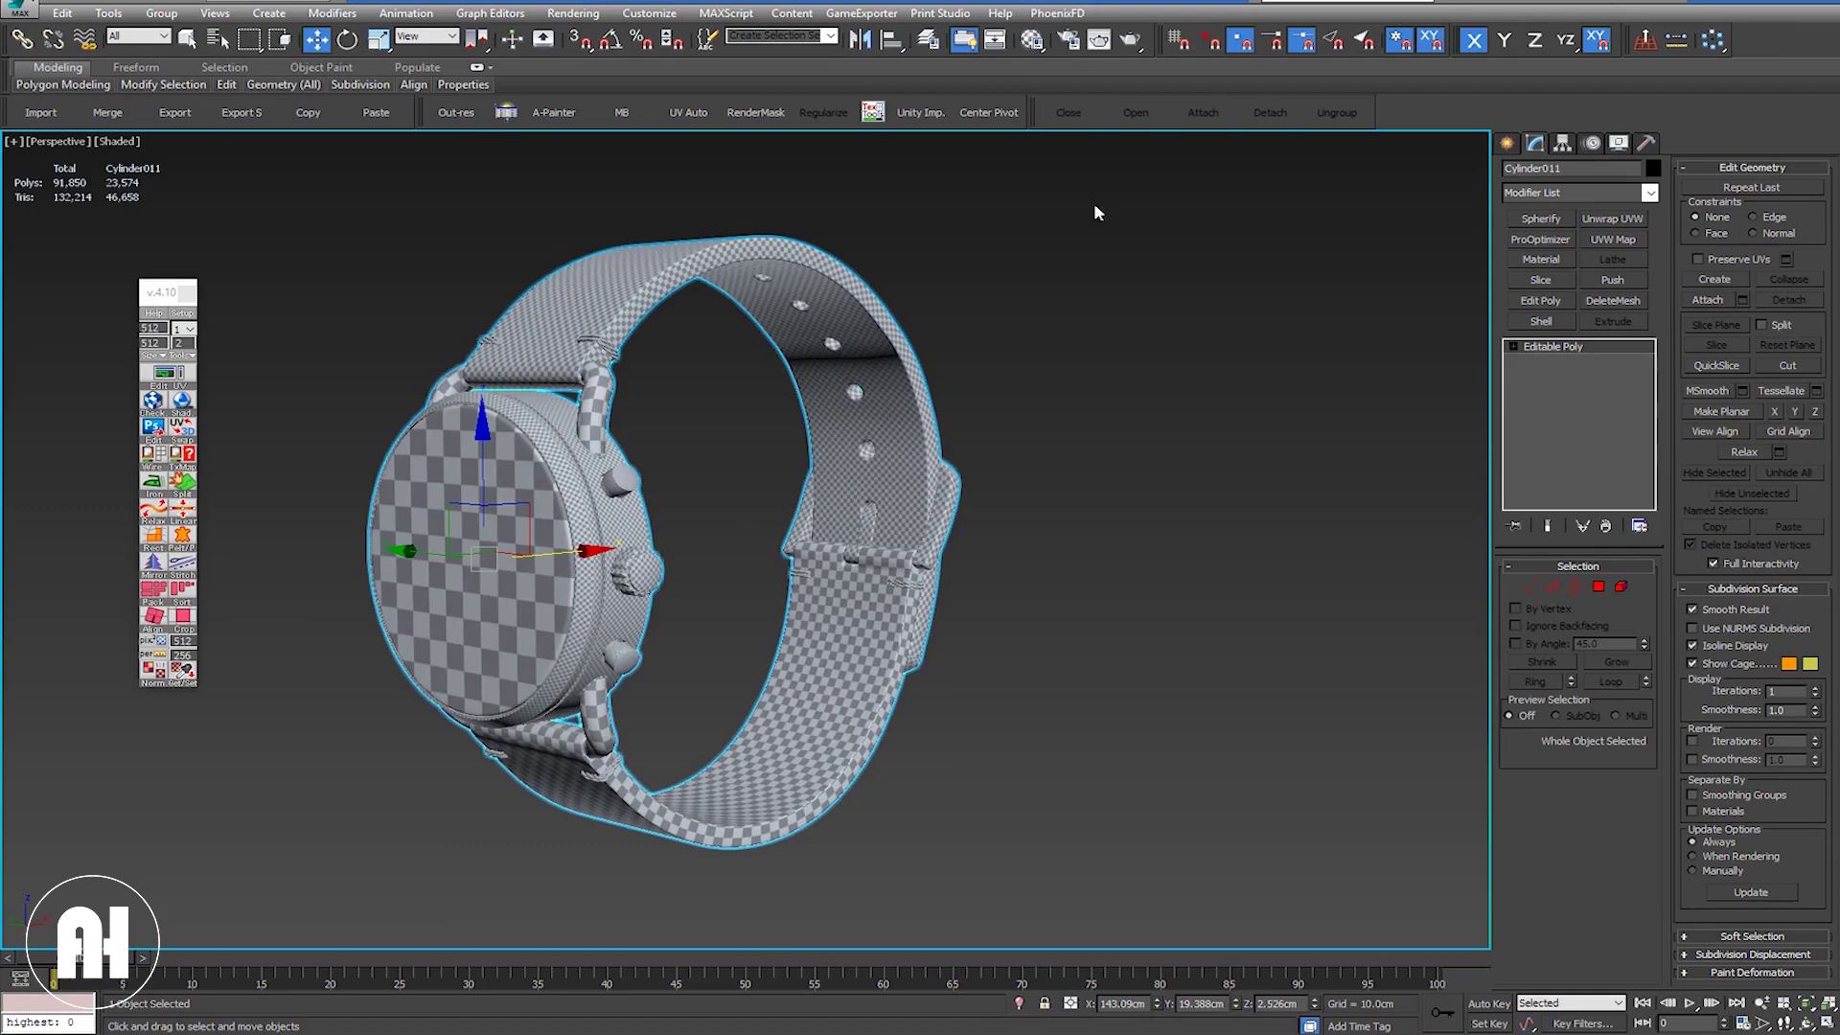
Step: Add an Unwrap UVW modifier to the watch, turn off Map Seams and switch to Polygon mode
click(1630, 218)
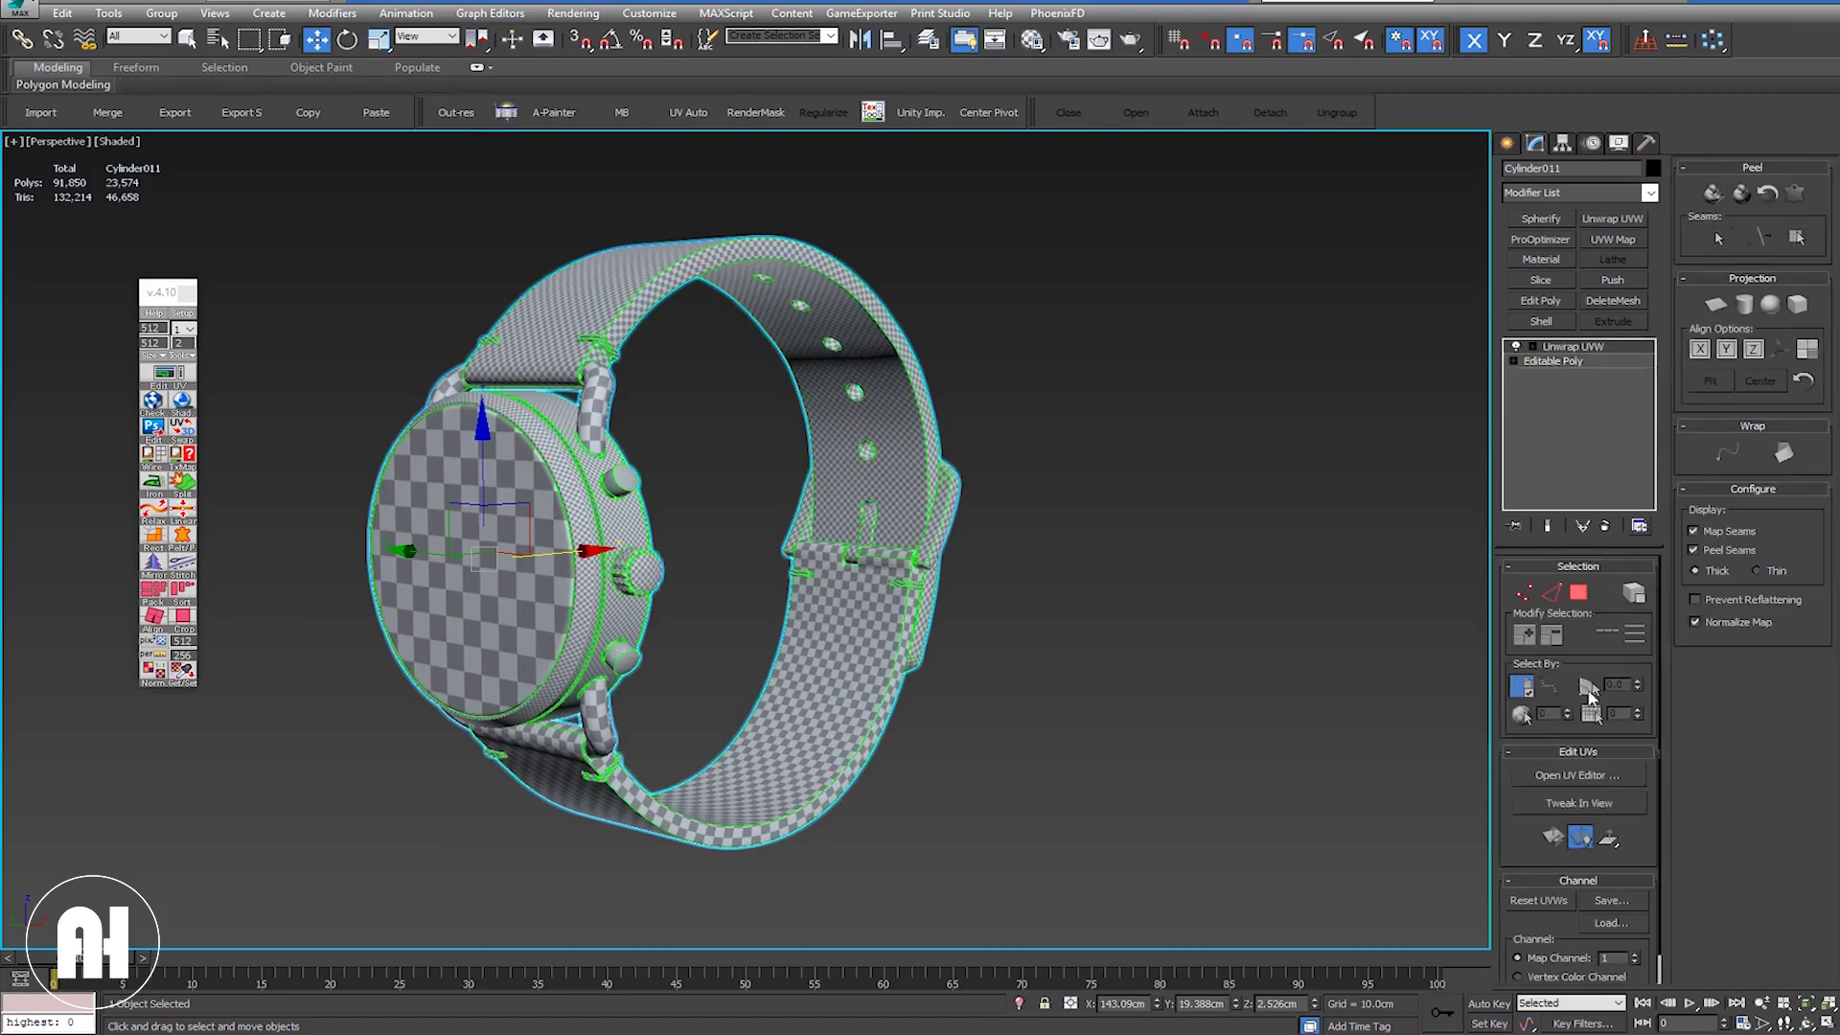
click(1740, 535)
click(1578, 593)
Step: Open the UV Editor and zoom out to see the watch's UV layout
click(1554, 774)
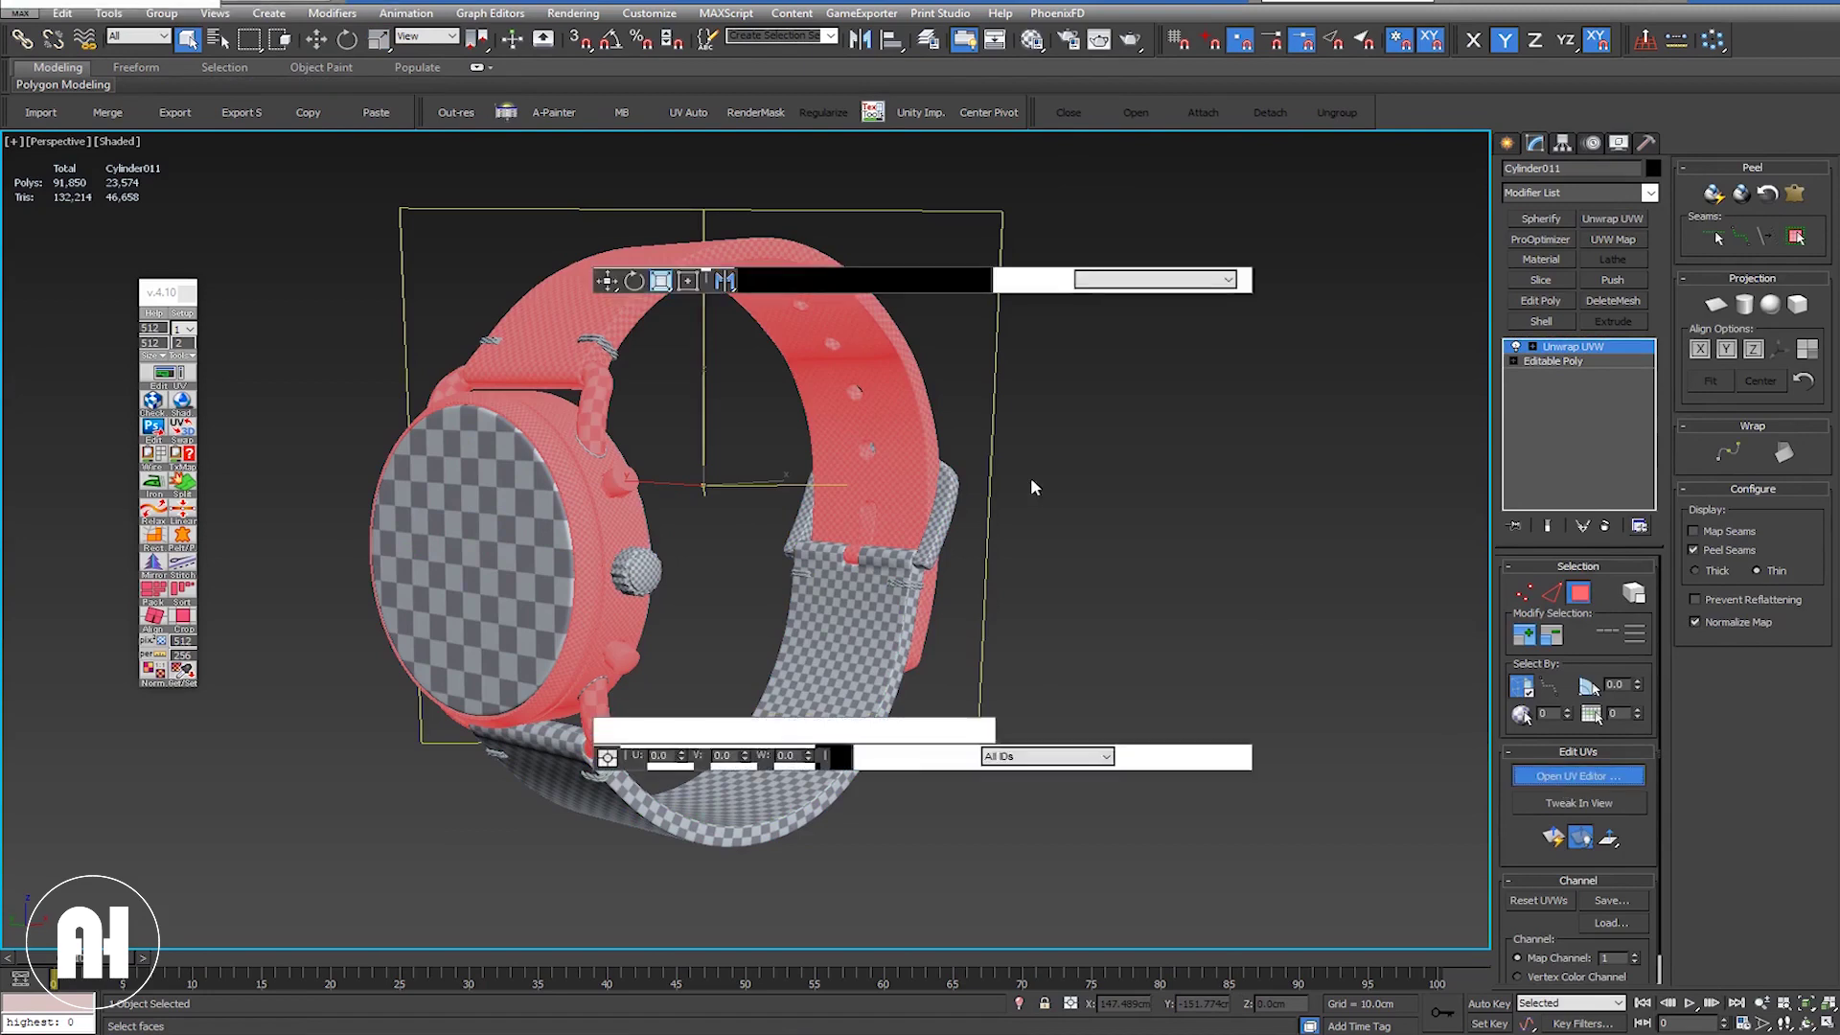
scroll(312, 371, down, 2)
scroll(312, 371, down, 3)
scroll(311, 370, down, 2)
scroll(311, 371, down, 1)
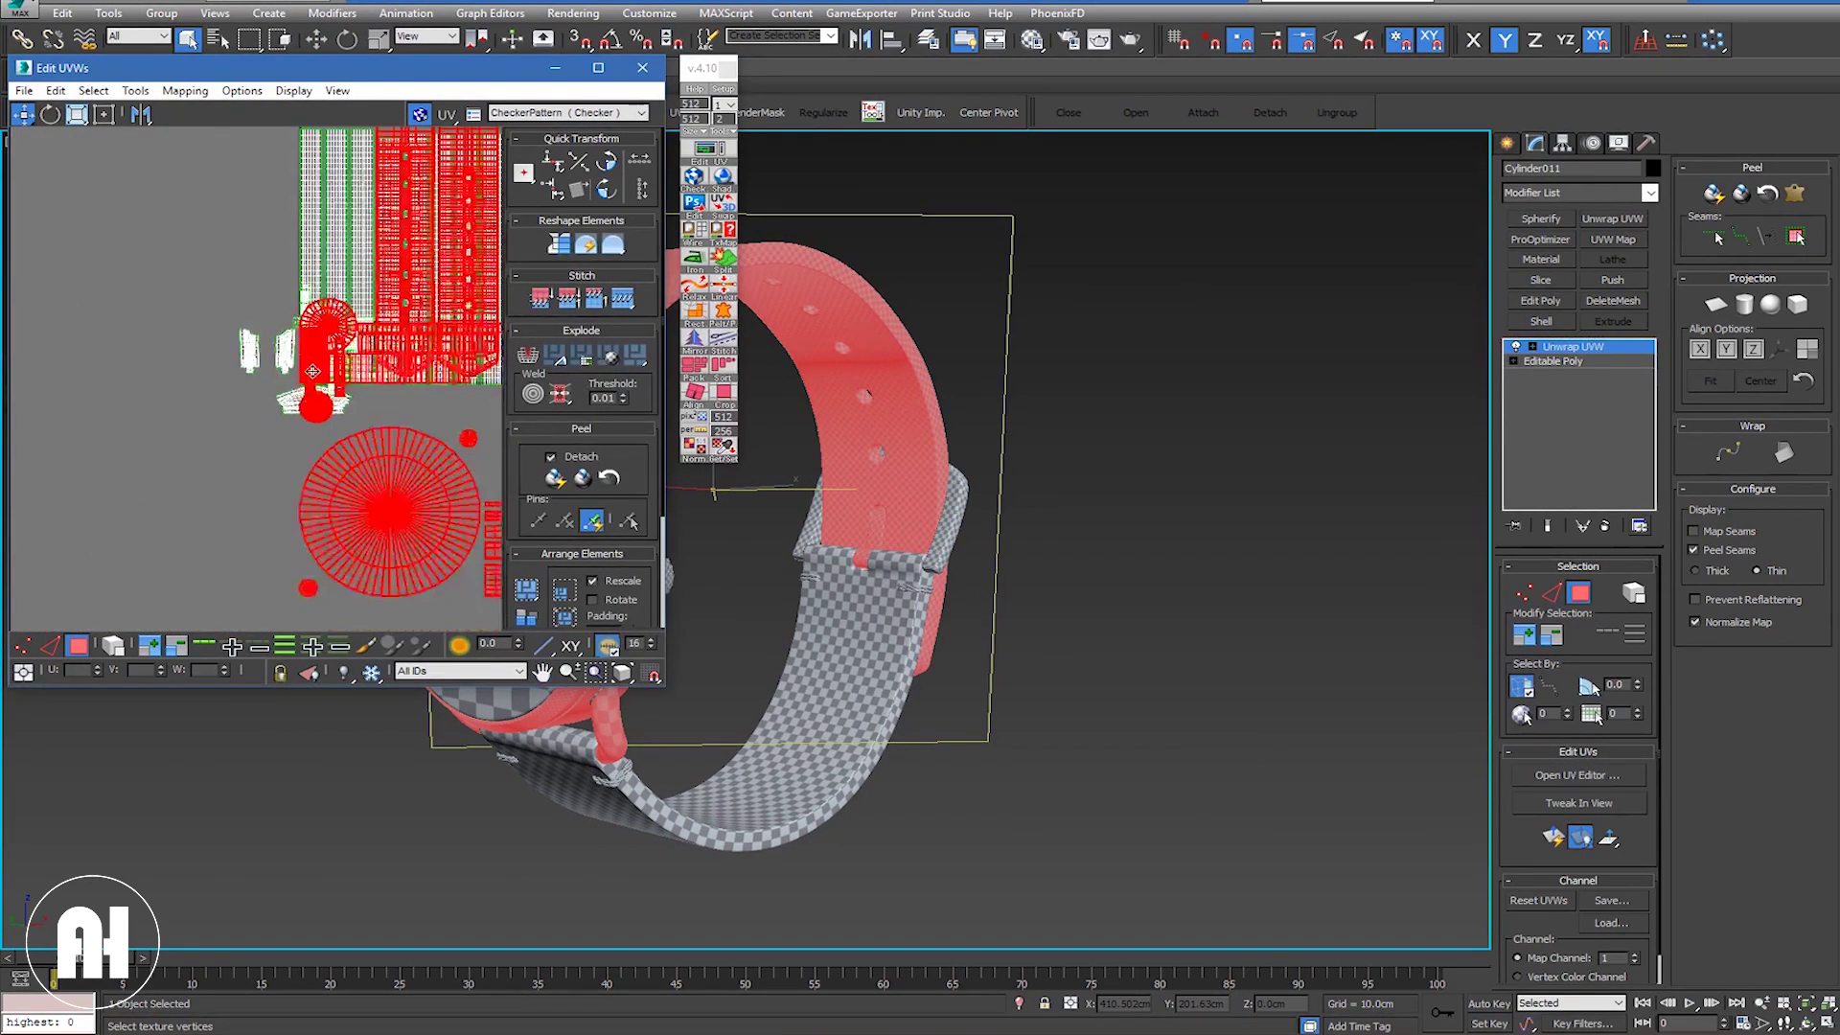
scroll(312, 371, down, 2)
scroll(191, 382, down, 2)
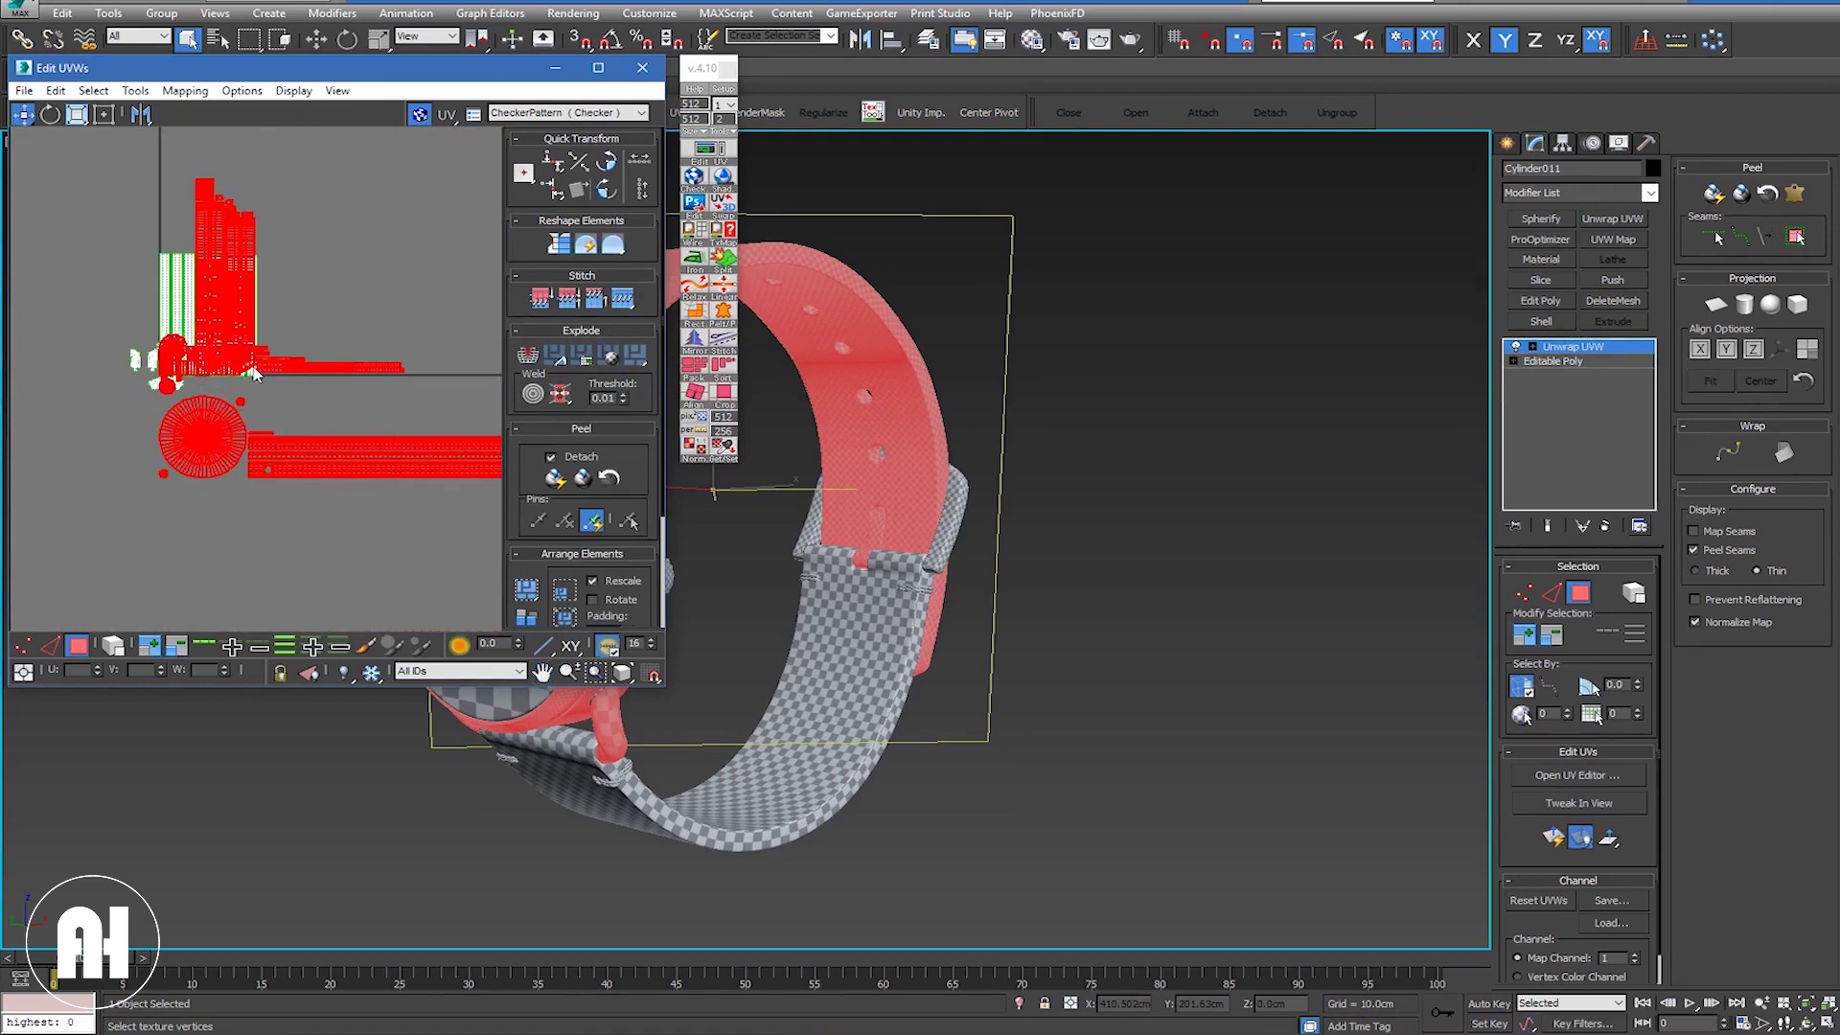
Step: Select the upper strap, try Pack, then select all watch polygons with Ctrl+A
click(360, 327)
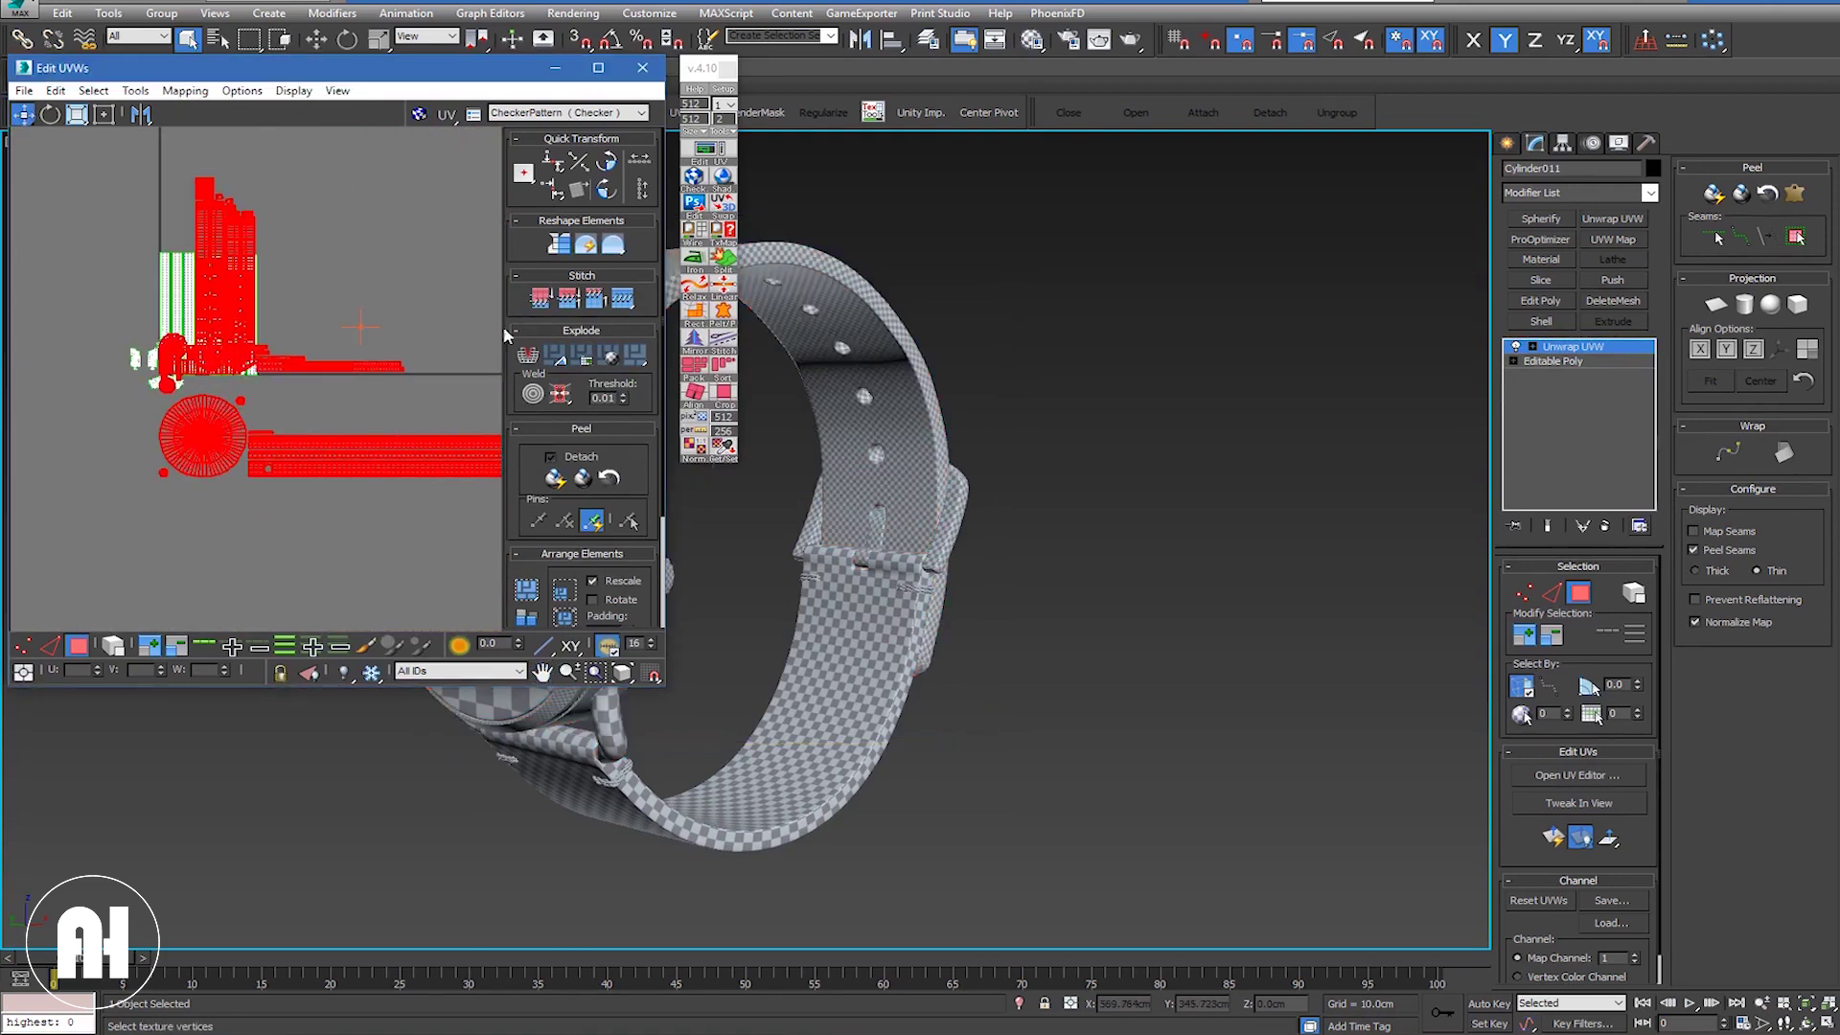
alt+middle_drag(883, 492, 1170, 514)
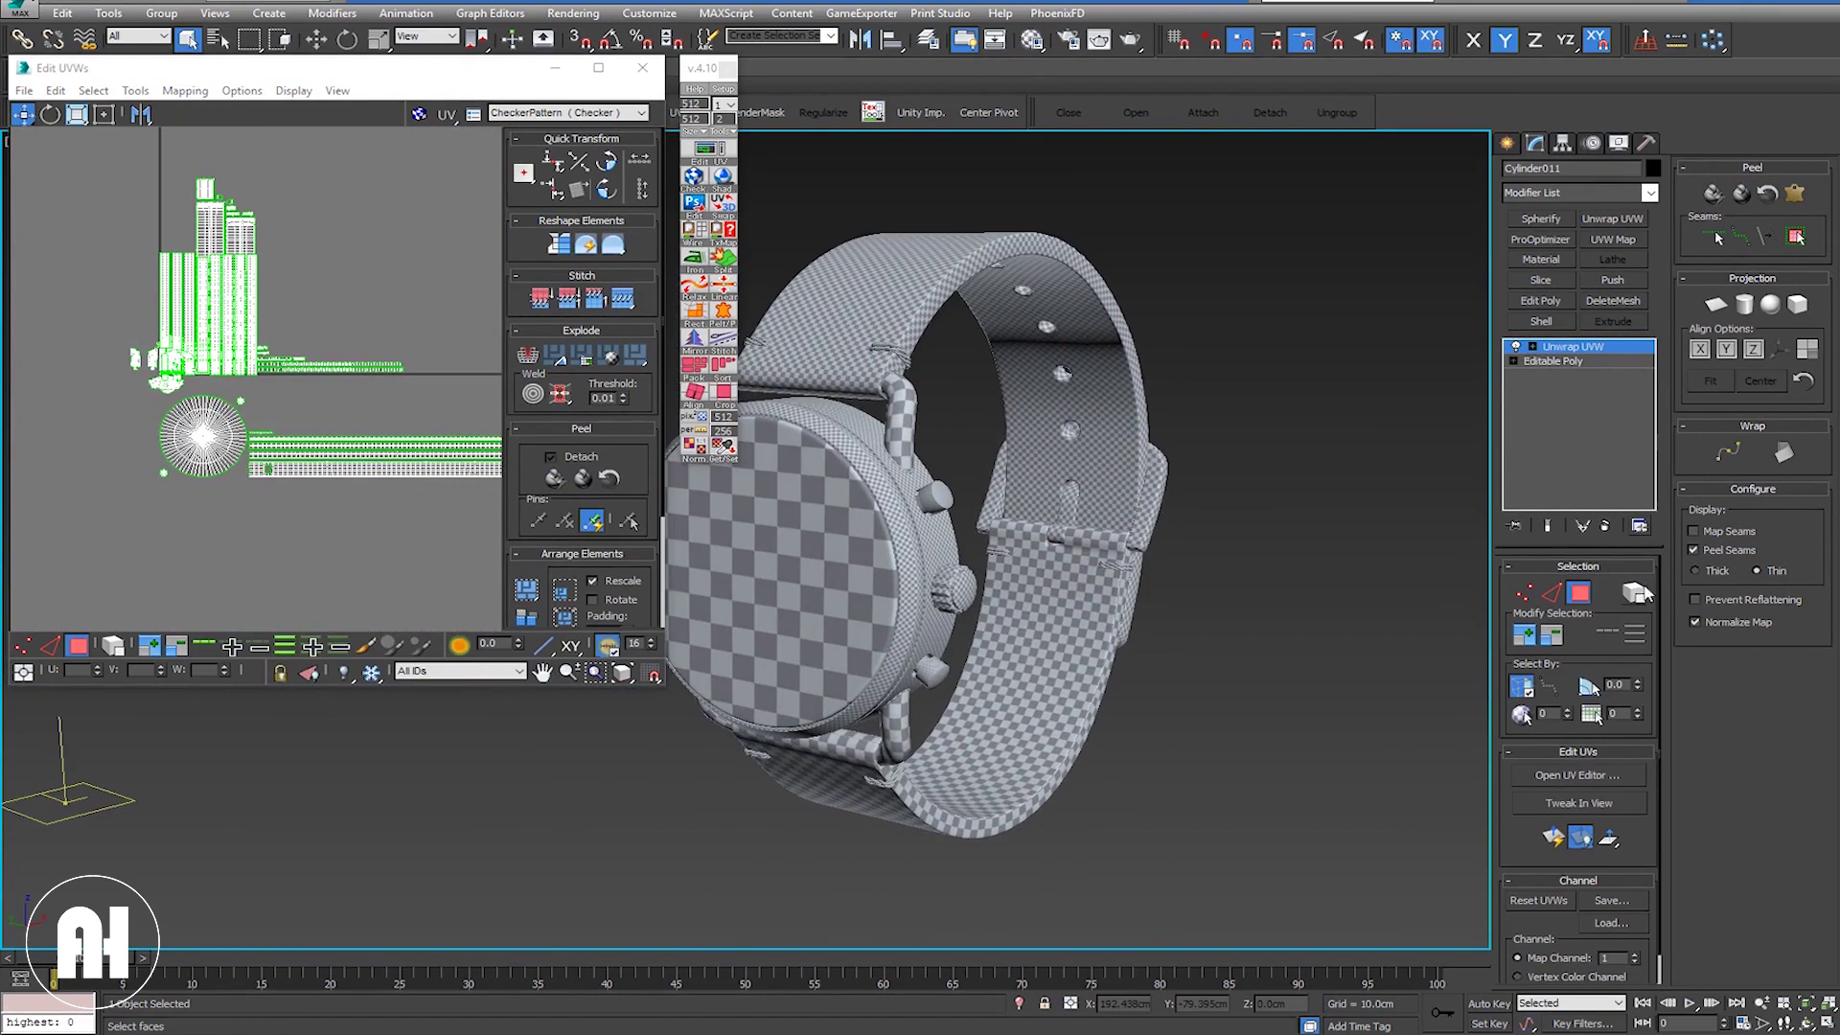
click(891, 315)
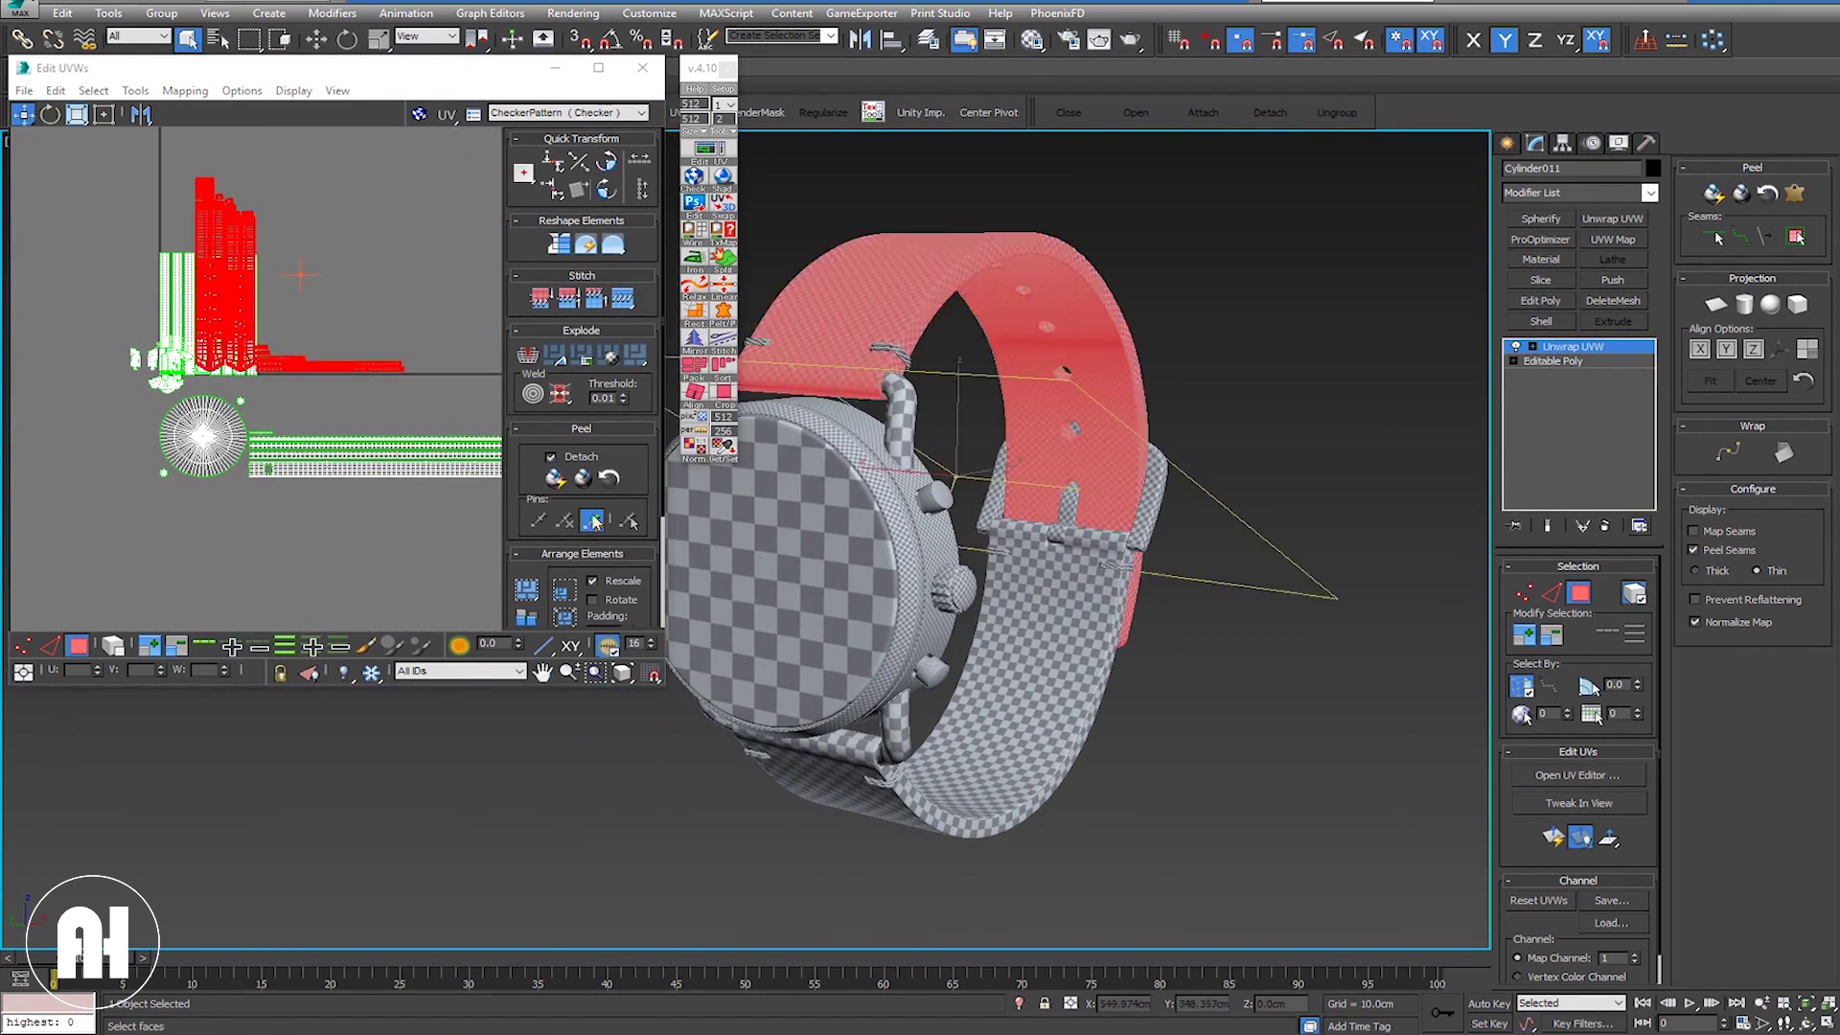
click(566, 590)
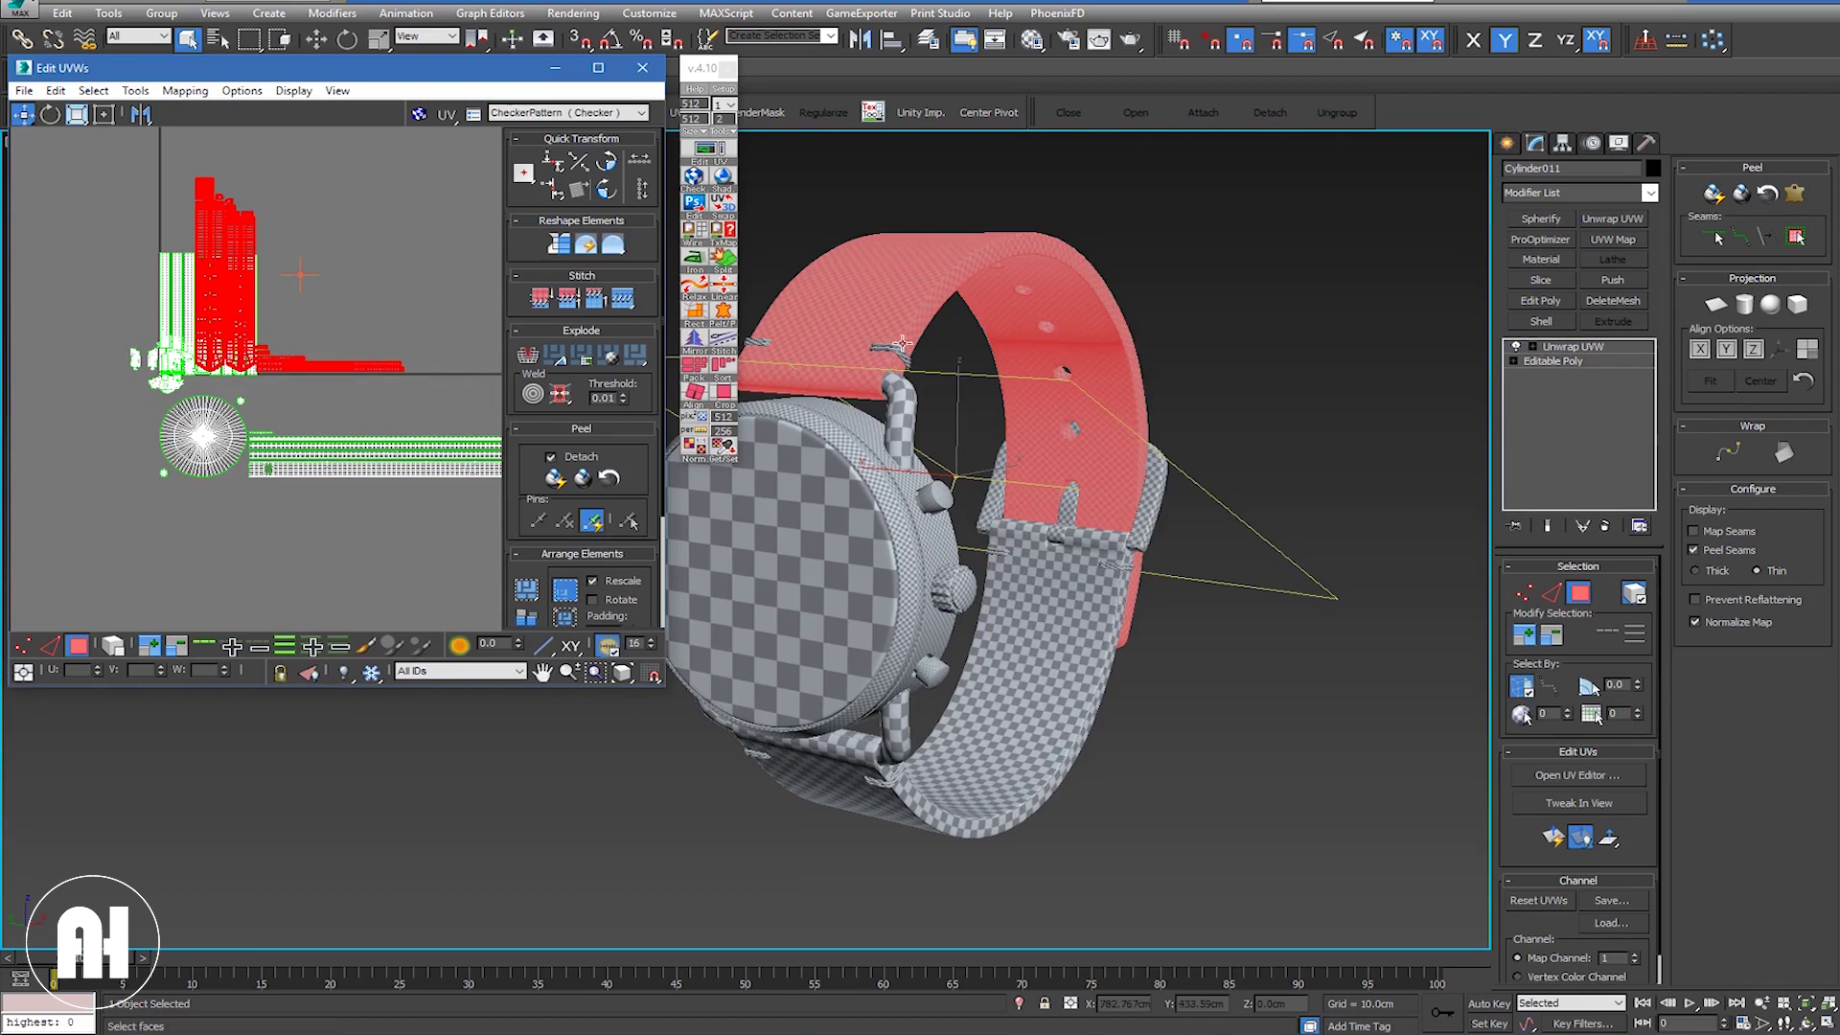
middle_drag(909, 345, 926, 350)
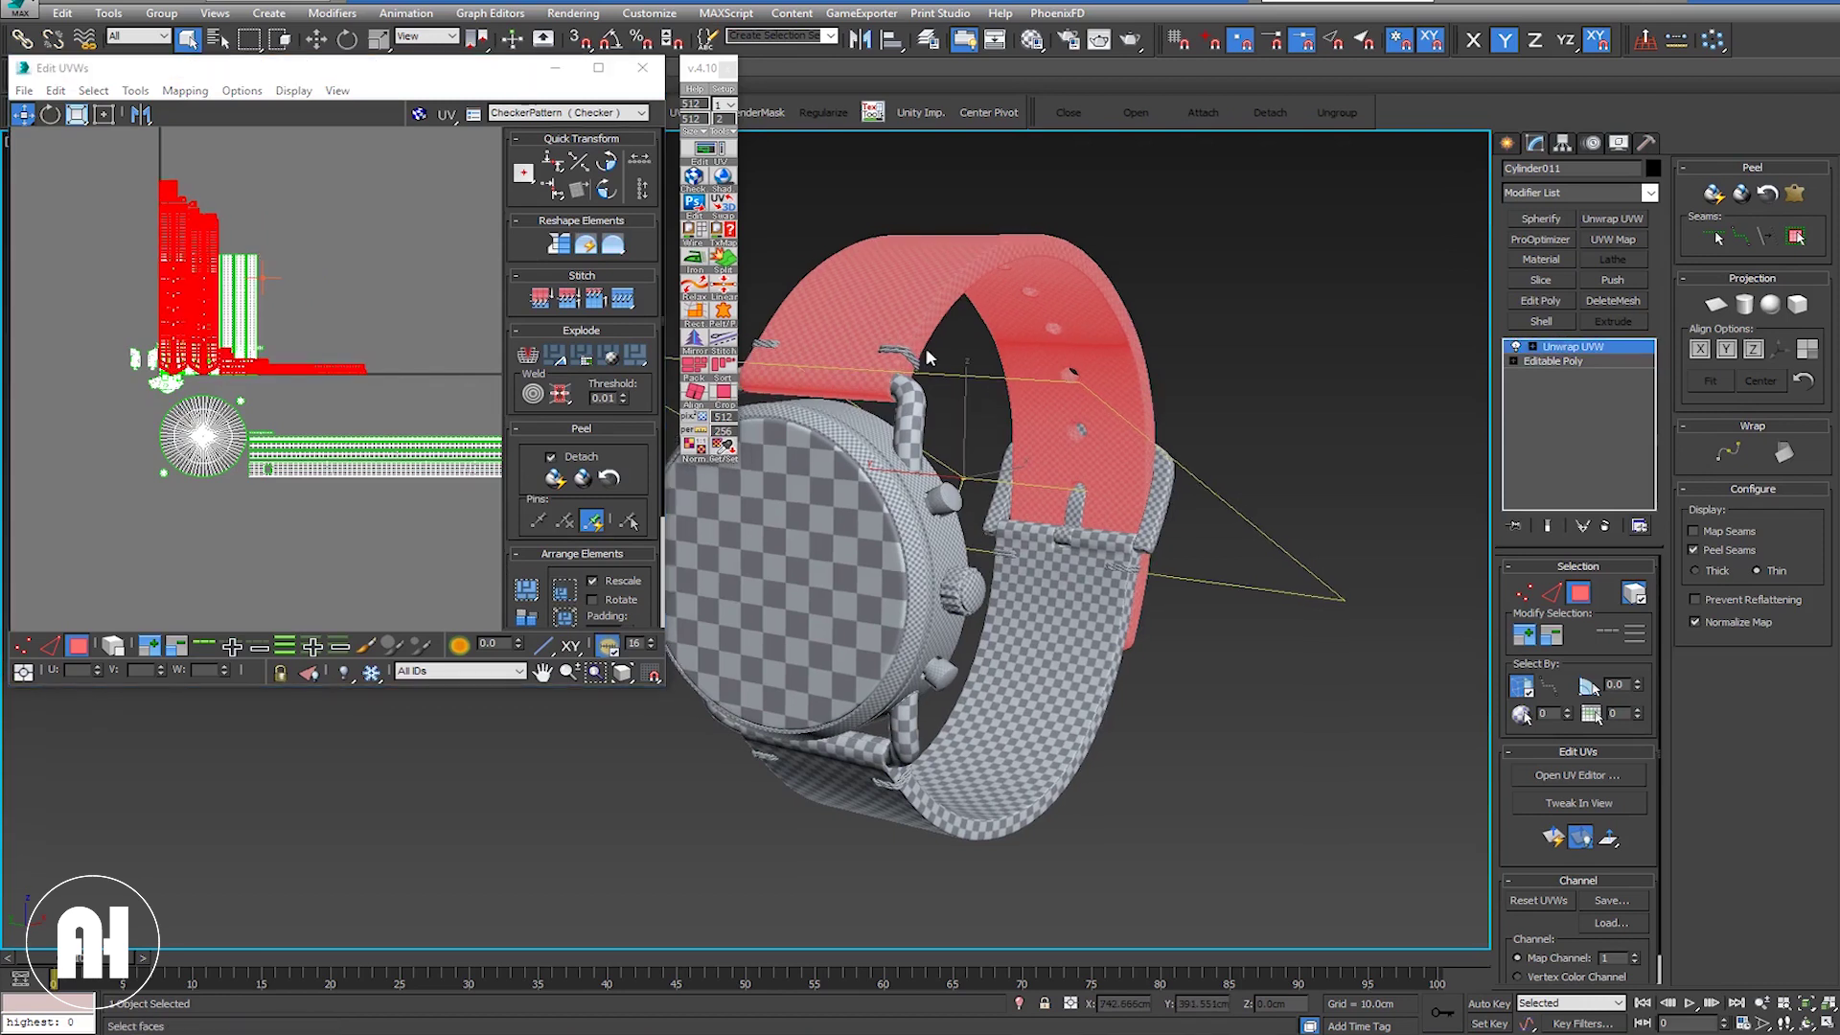
key(ctrl+a)
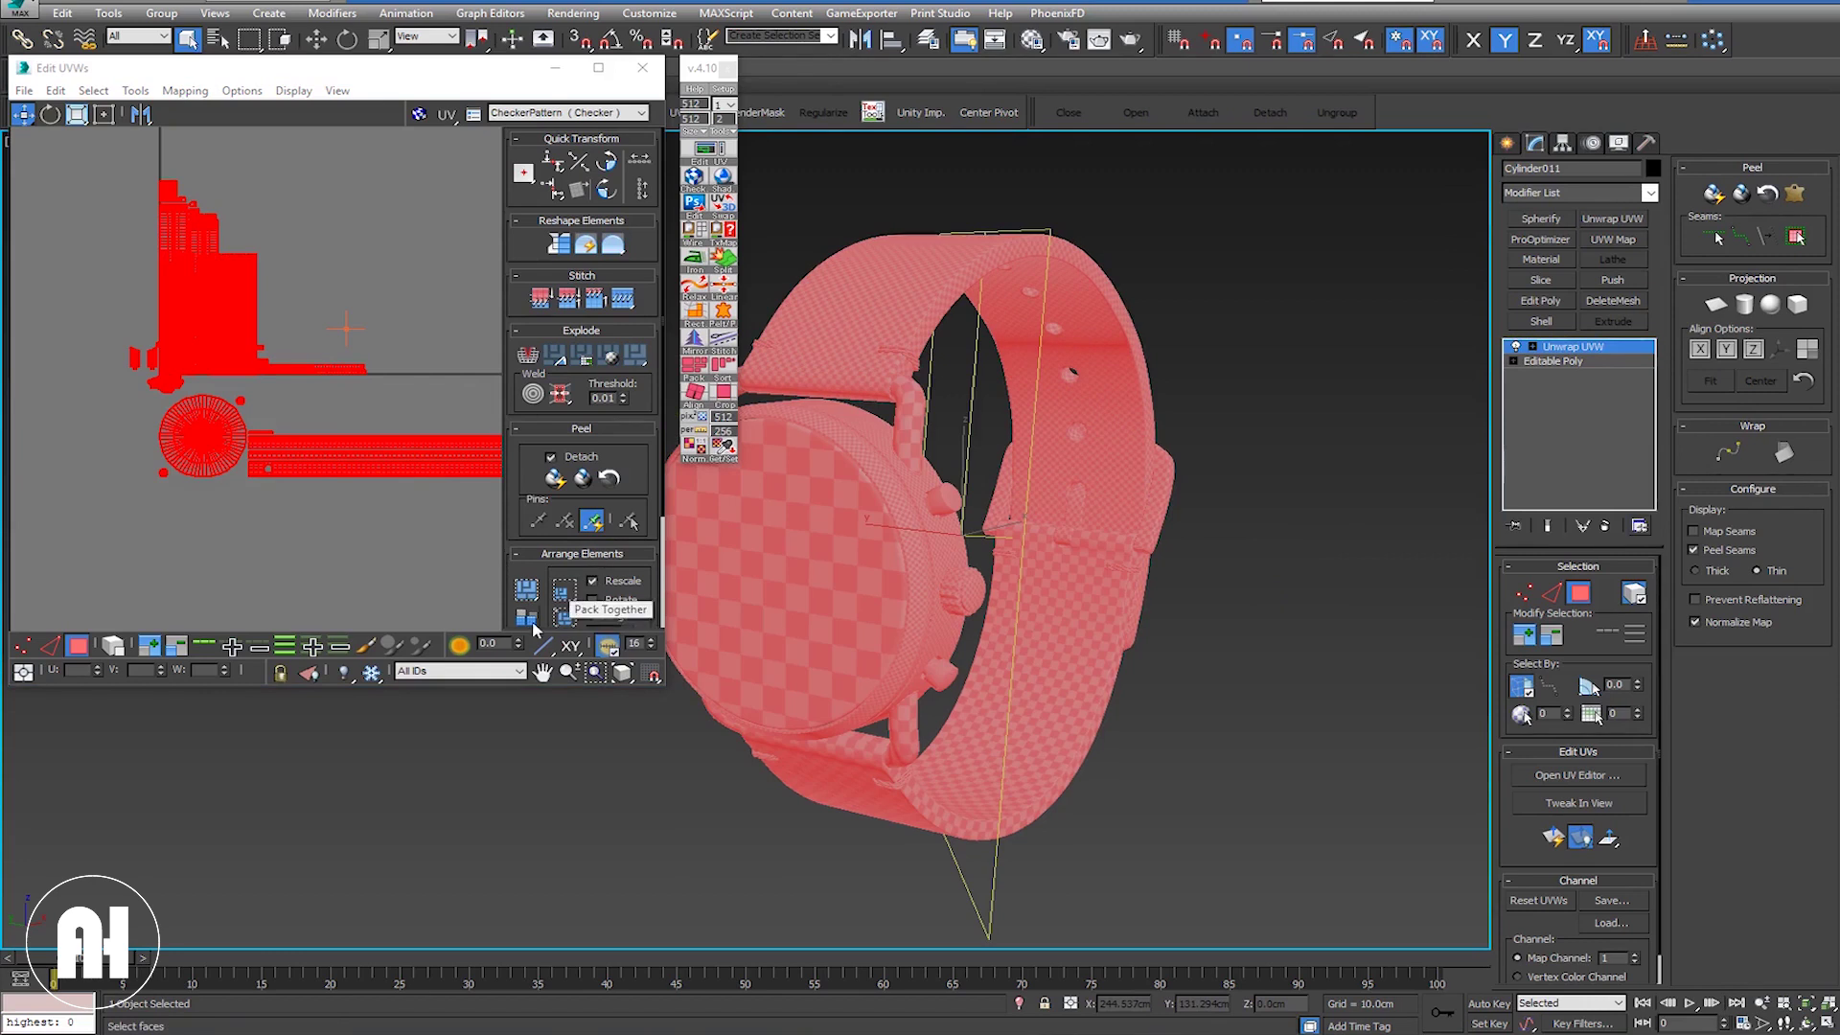
Step: Pack all selected watch UV islands together into the 0–1 tile
click(526, 623)
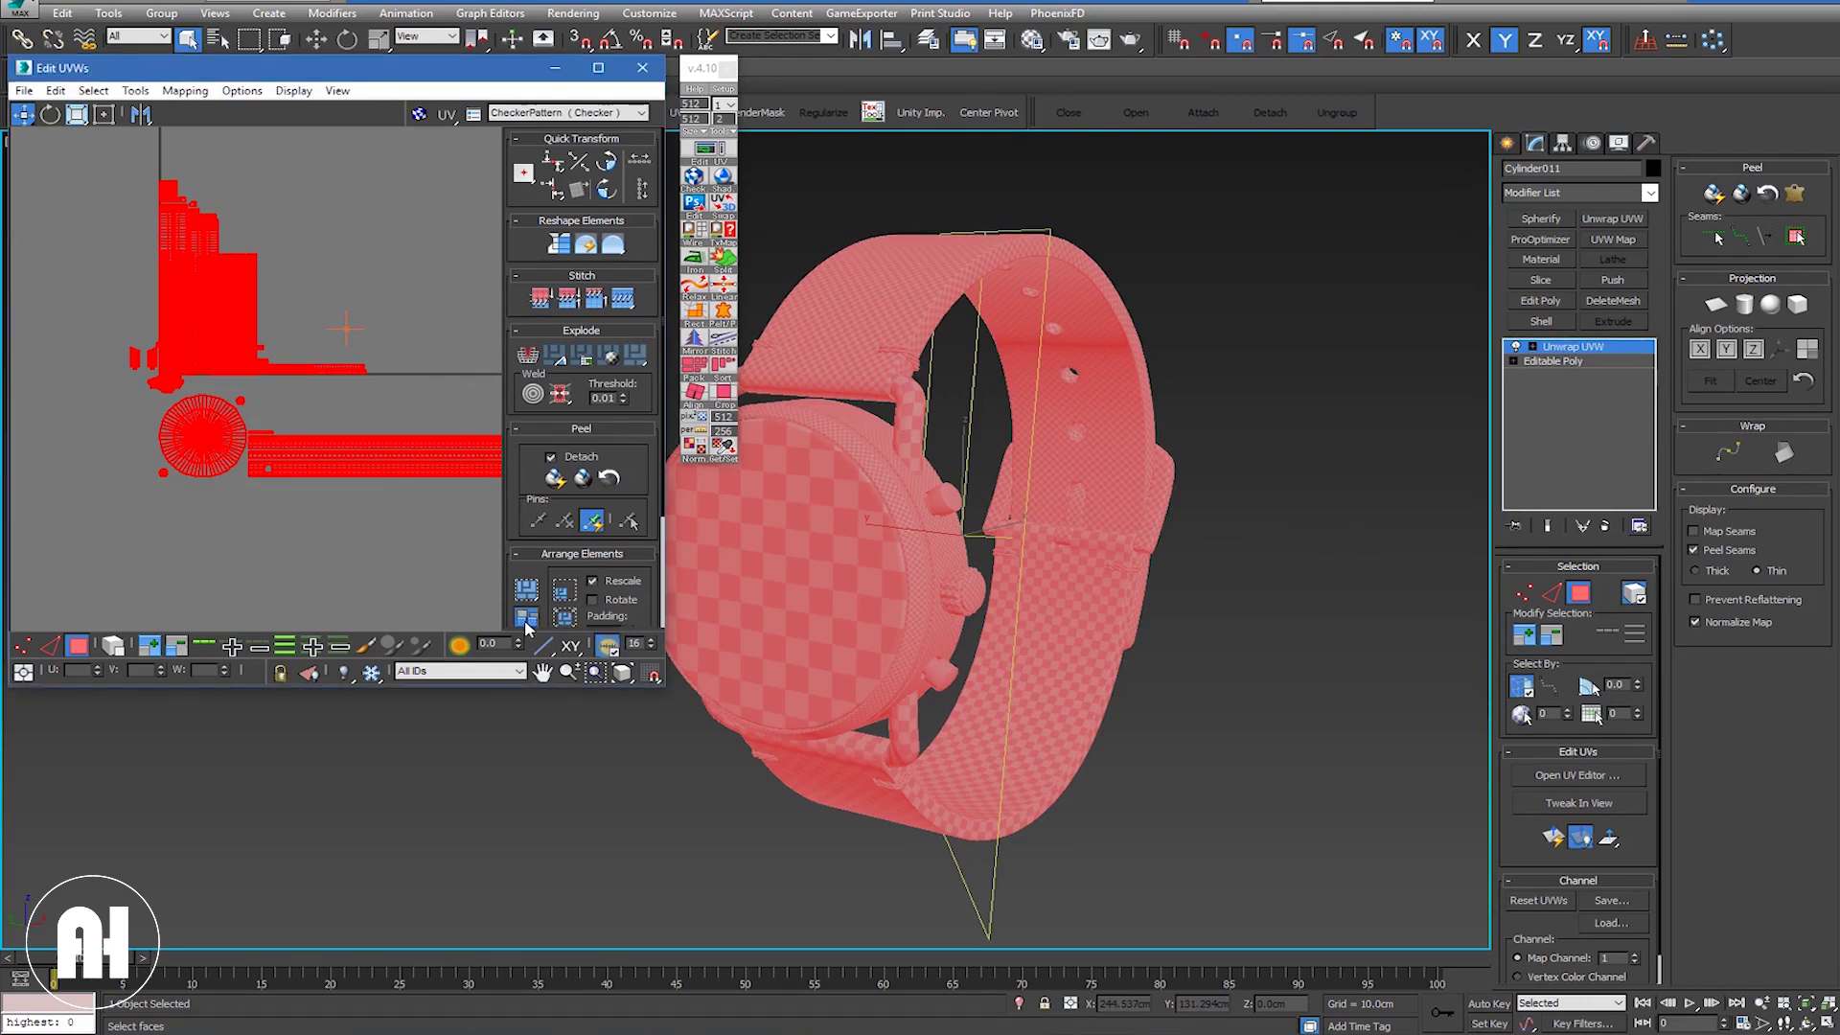
click(526, 623)
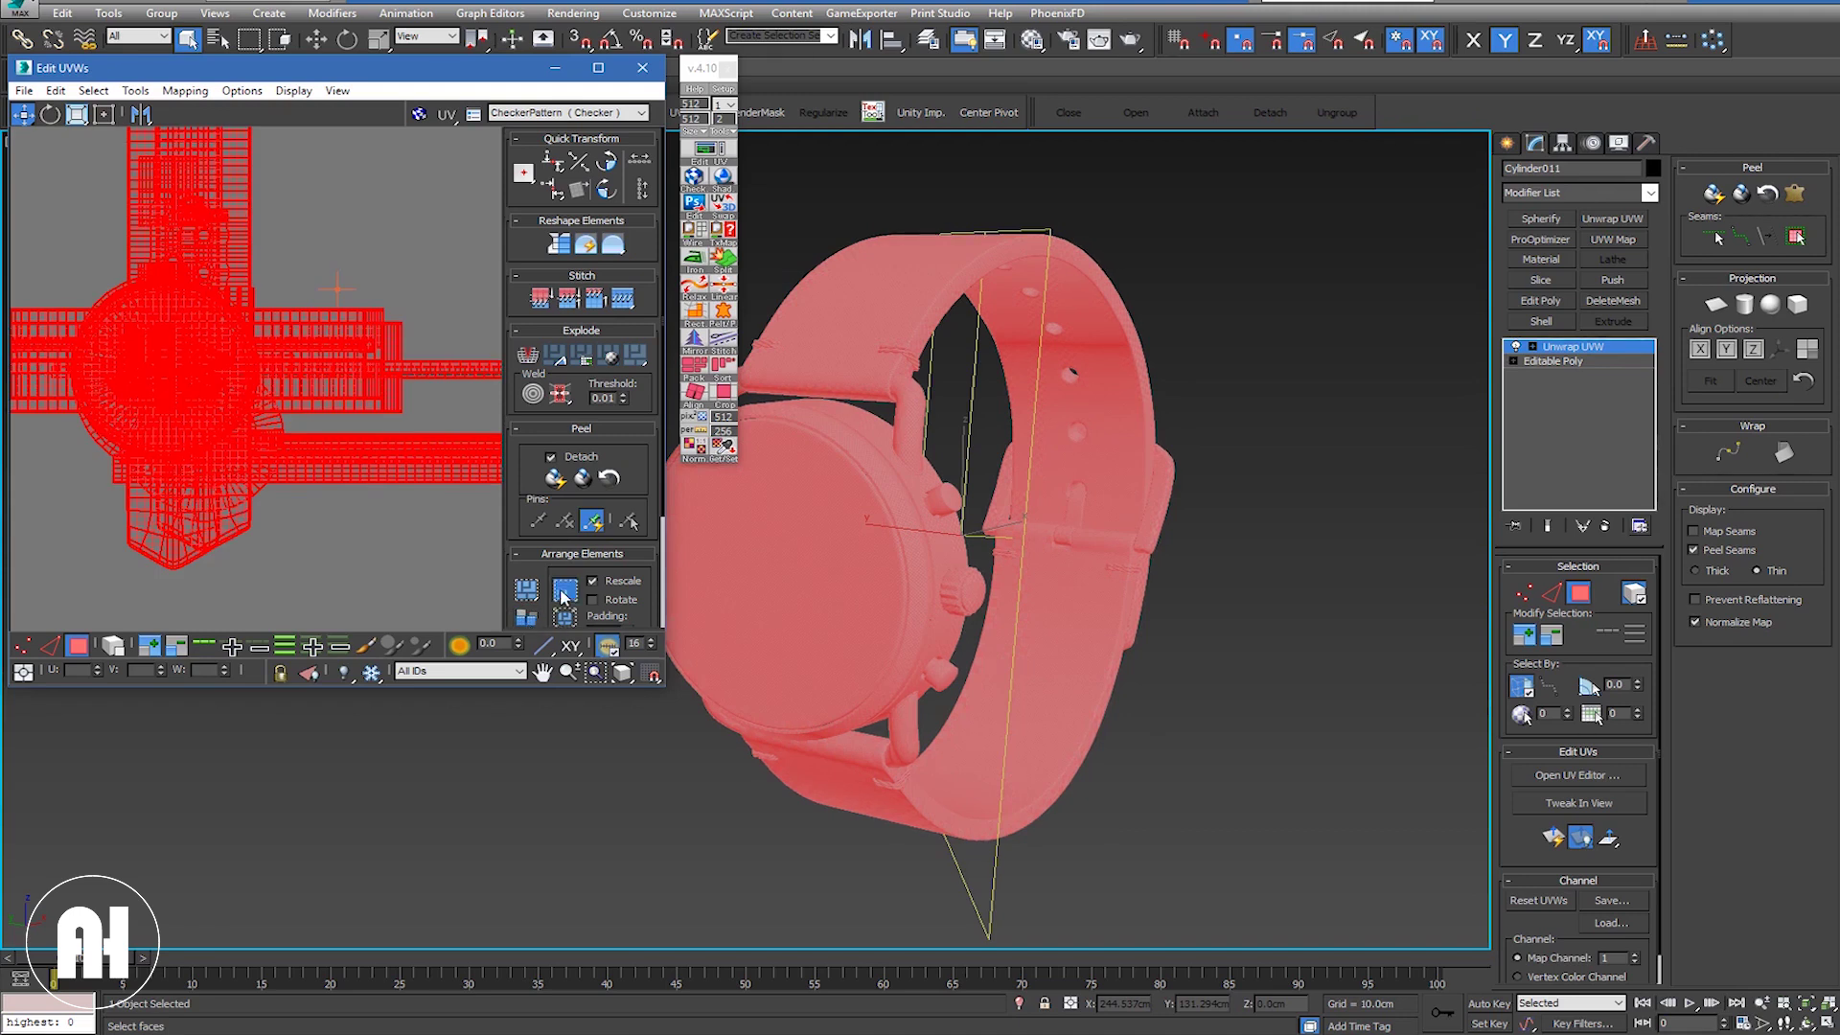
click(563, 595)
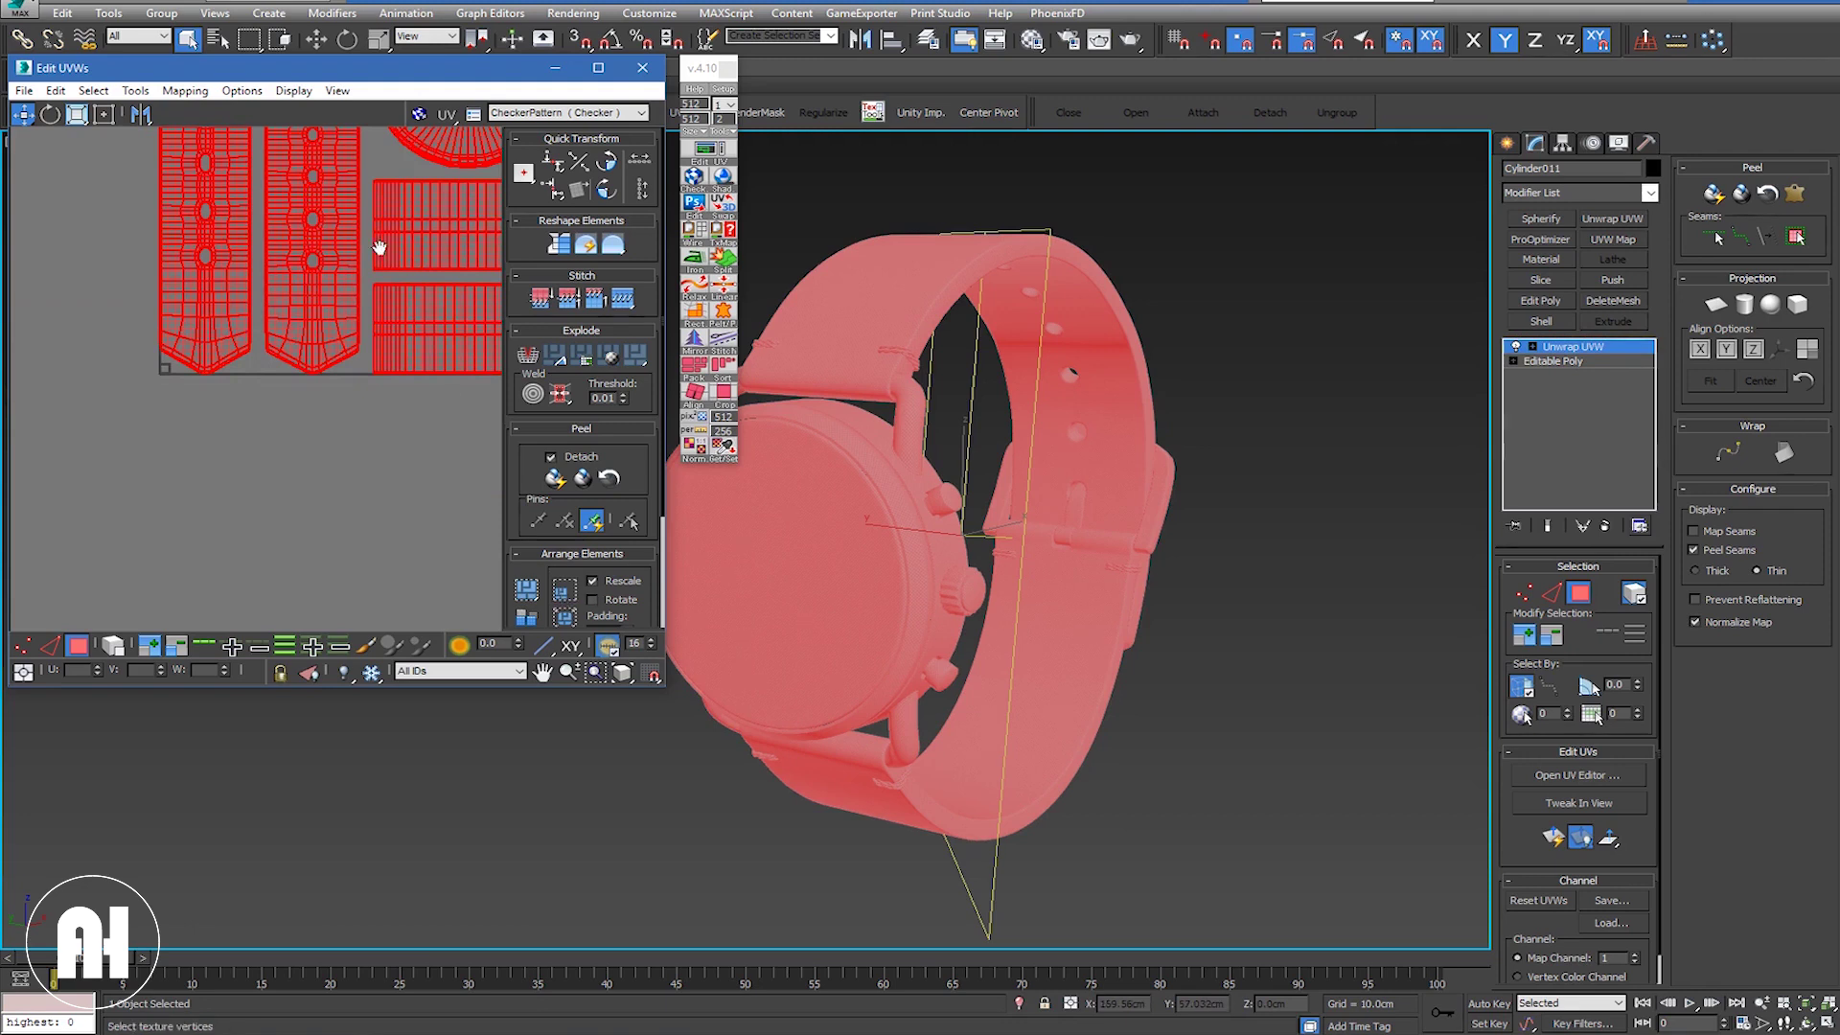
Step: Frame the packed layout and put a transform box around the islands
middle_drag(403, 258, 400, 265)
scroll(399, 265, down, 3)
scroll(399, 264, down, 3)
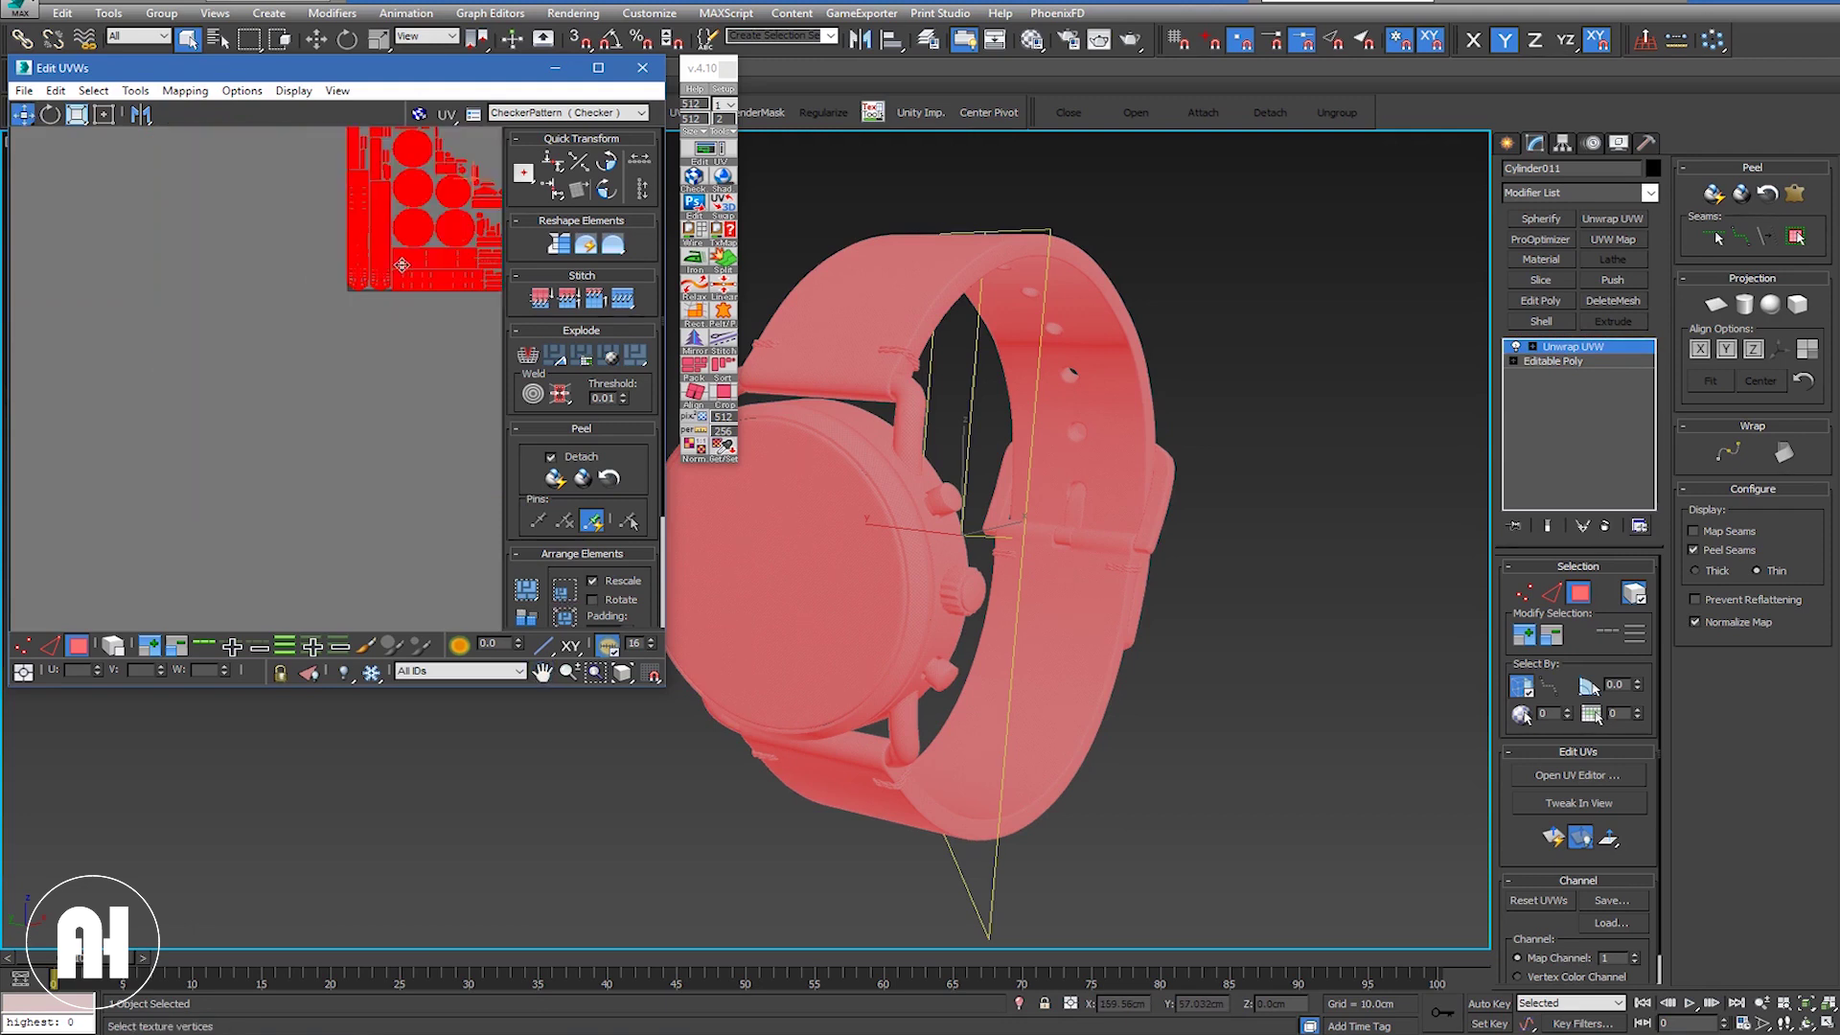
scroll(383, 287, down, 3)
middle_drag(358, 329, 283, 371)
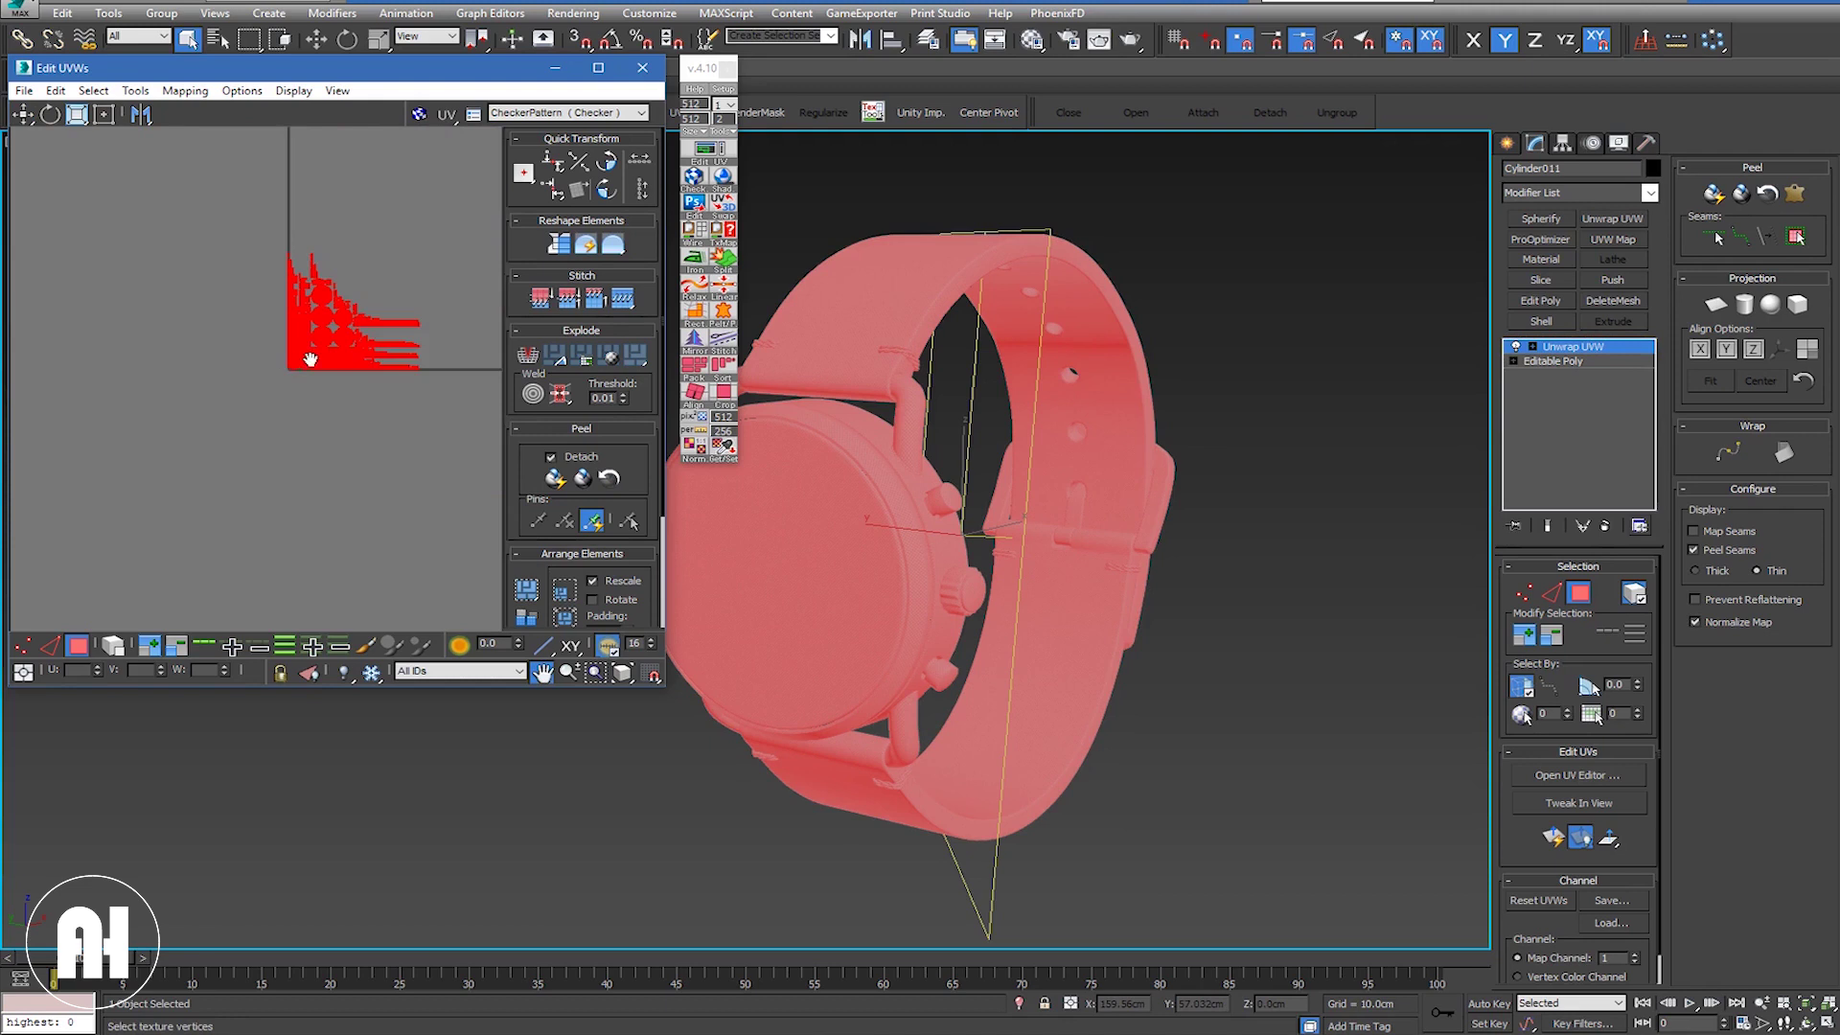
scroll(374, 331, up, 1)
scroll(373, 330, up, 1)
scroll(374, 330, up, 2)
click(241, 221)
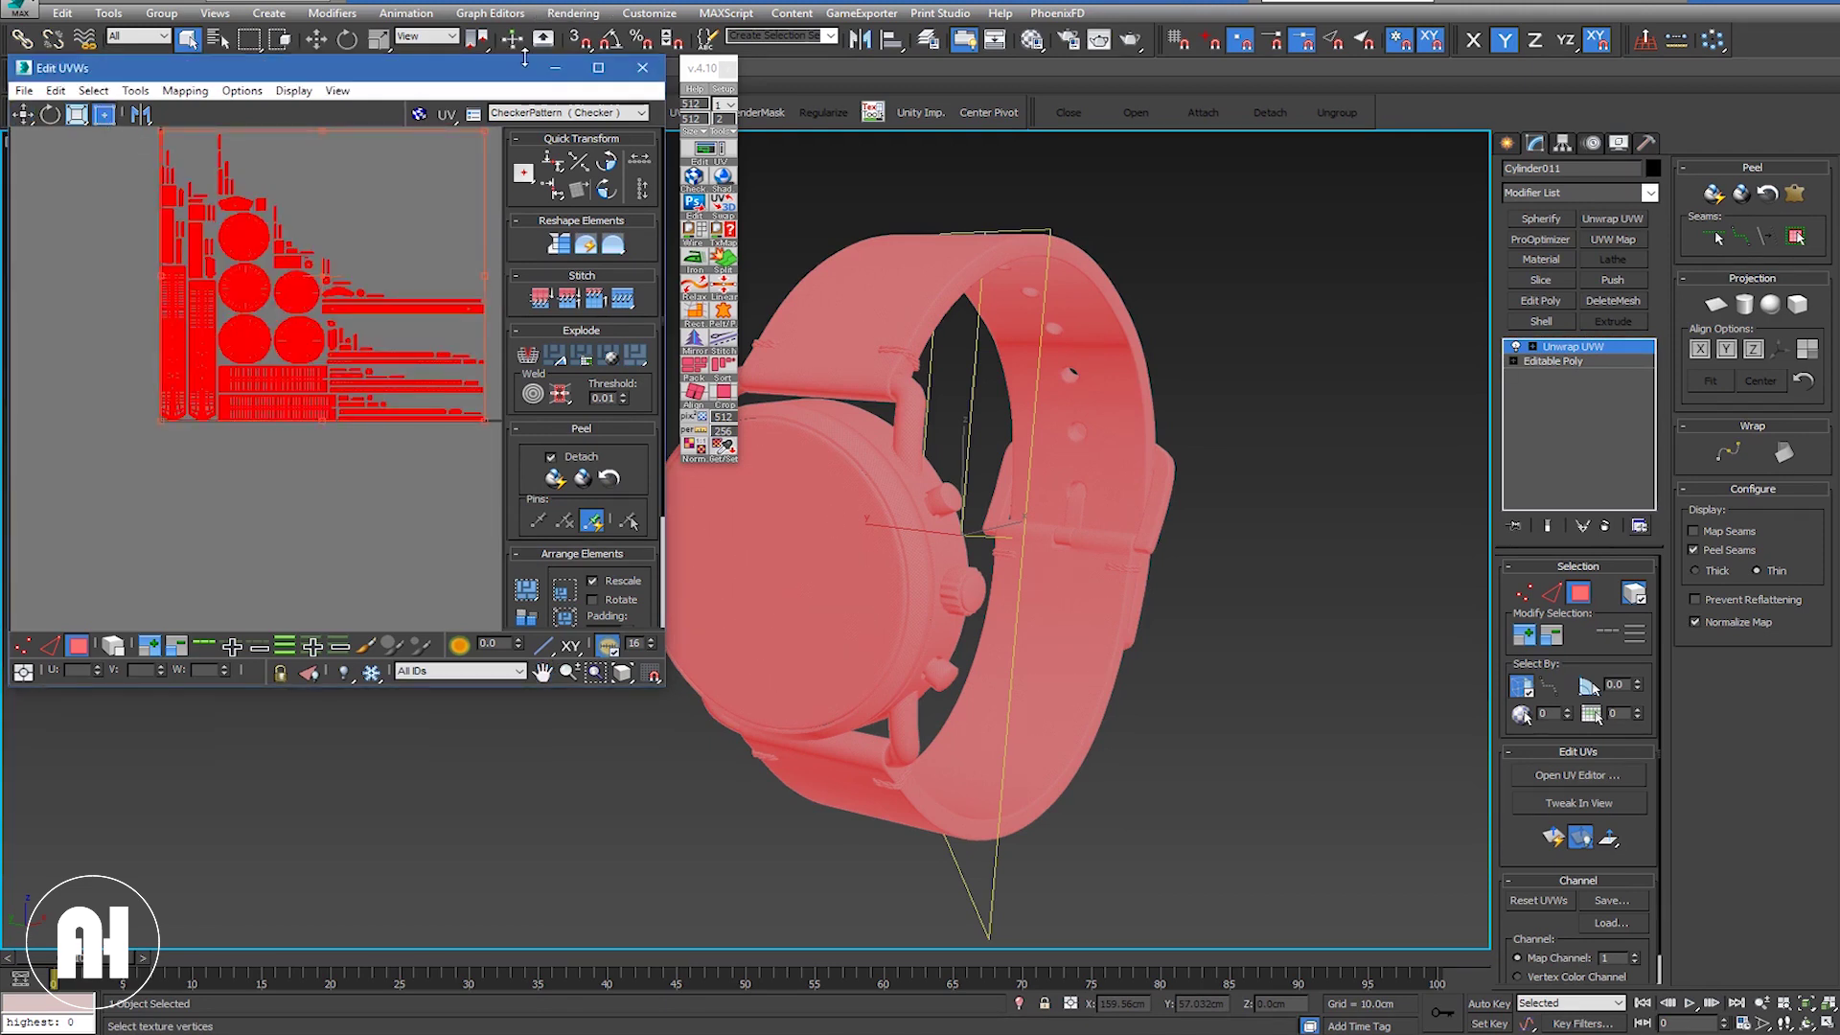
Step: Maximize the UV editor and shrink the packed layout from its bottom-left corner
double_click(512, 76)
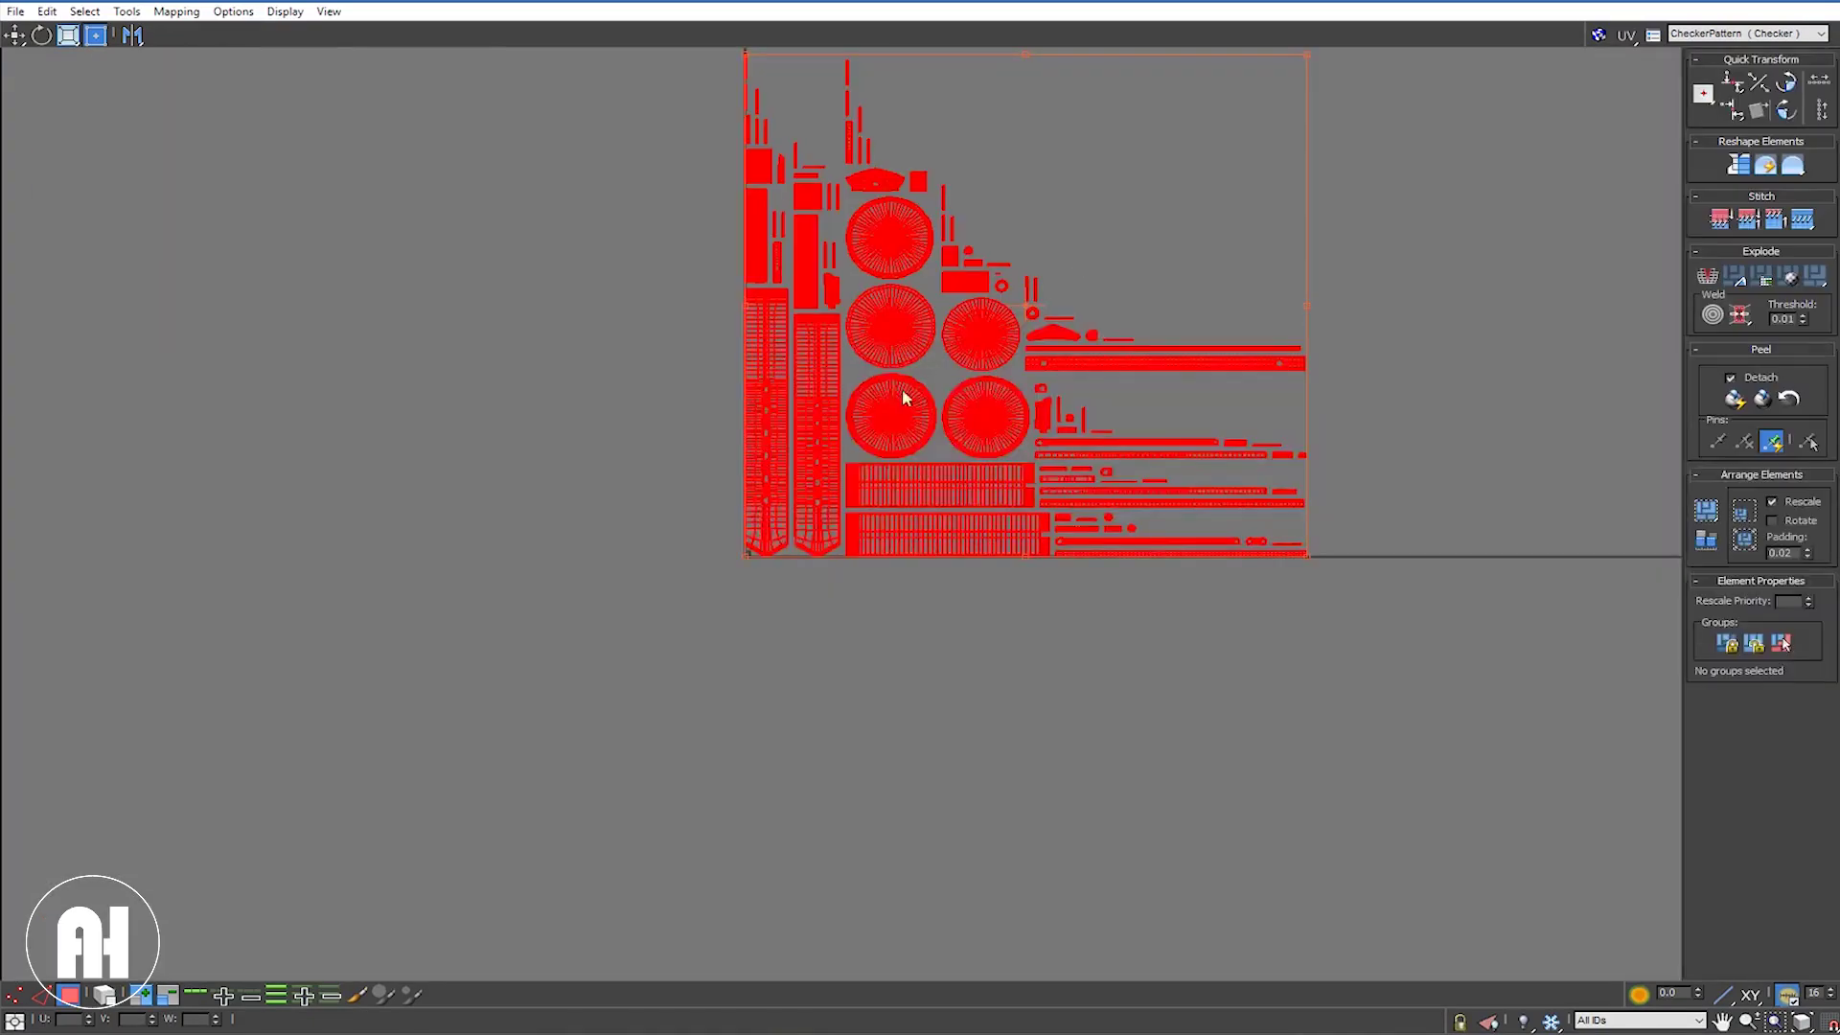
middle_drag(895, 498, 821, 566)
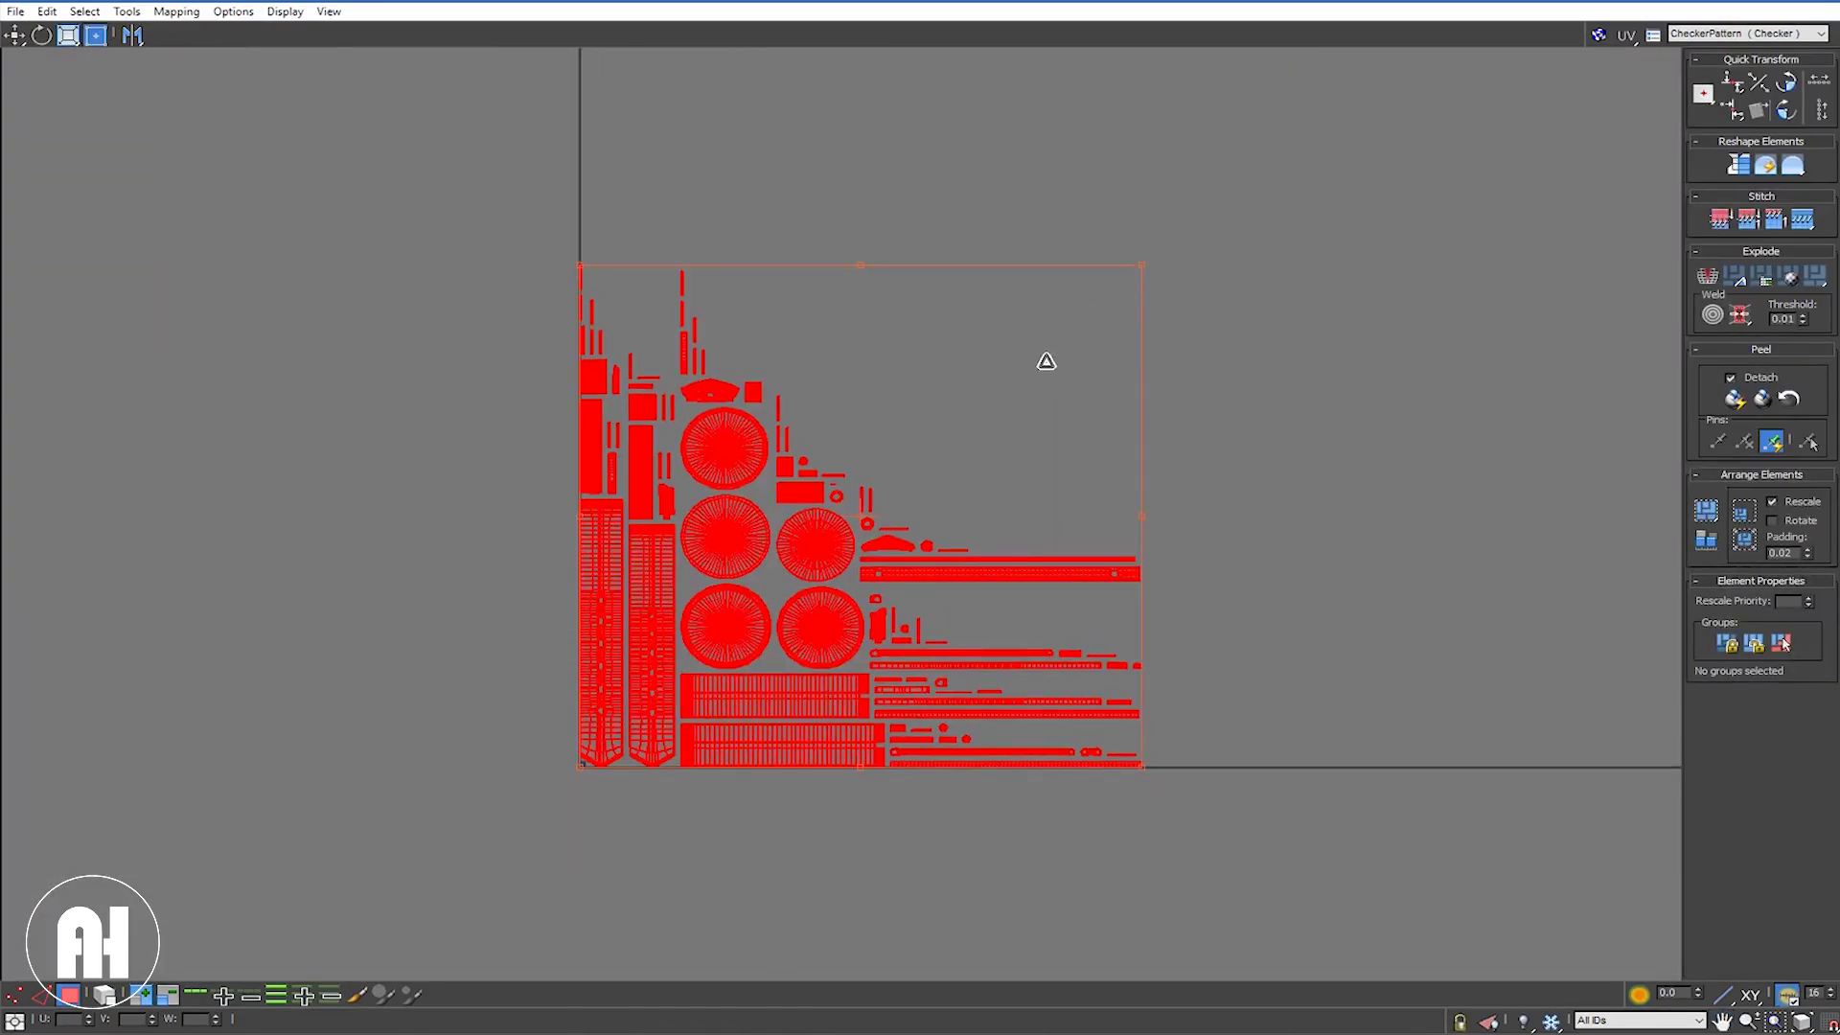
mouse_move(912, 467)
mouse_down()
mouse_move(760, 587)
mouse_move(644, 725)
mouse_up()
scroll(607, 749, up, 1)
scroll(609, 756, up, 5)
scroll(610, 756, up, 2)
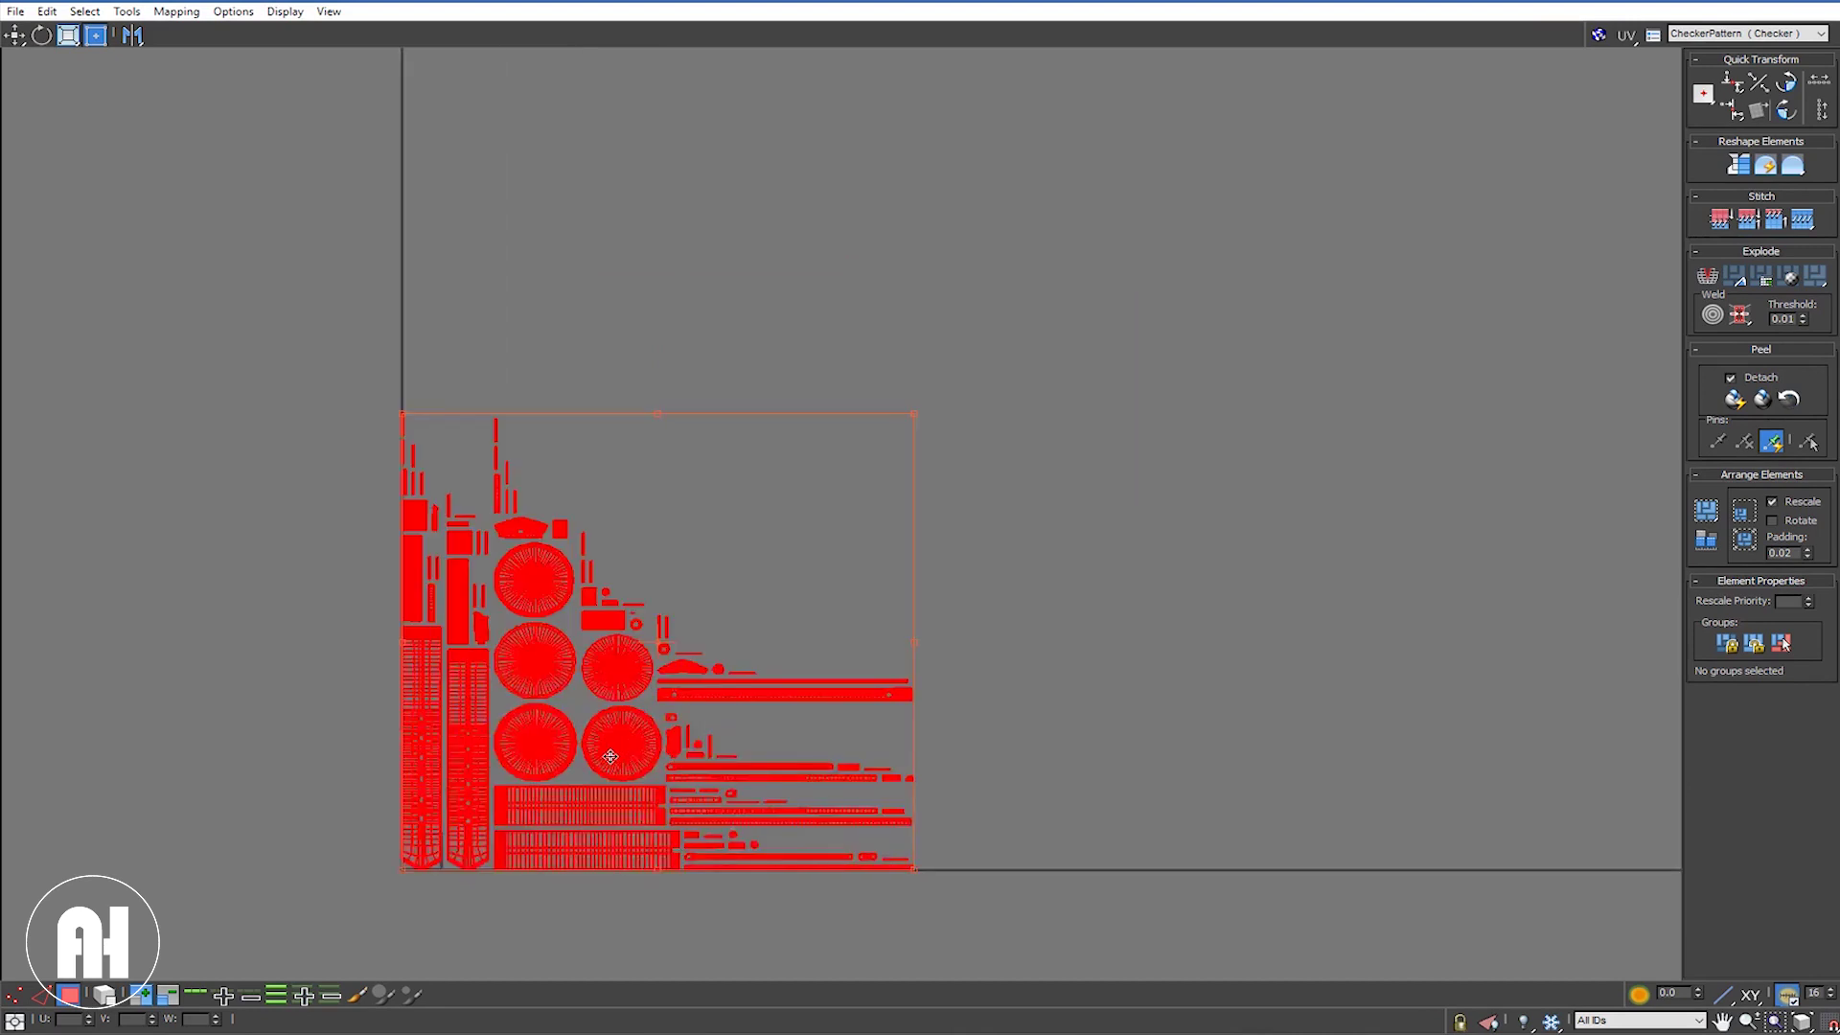
scroll(609, 756, up, 4)
scroll(611, 757, down, 2)
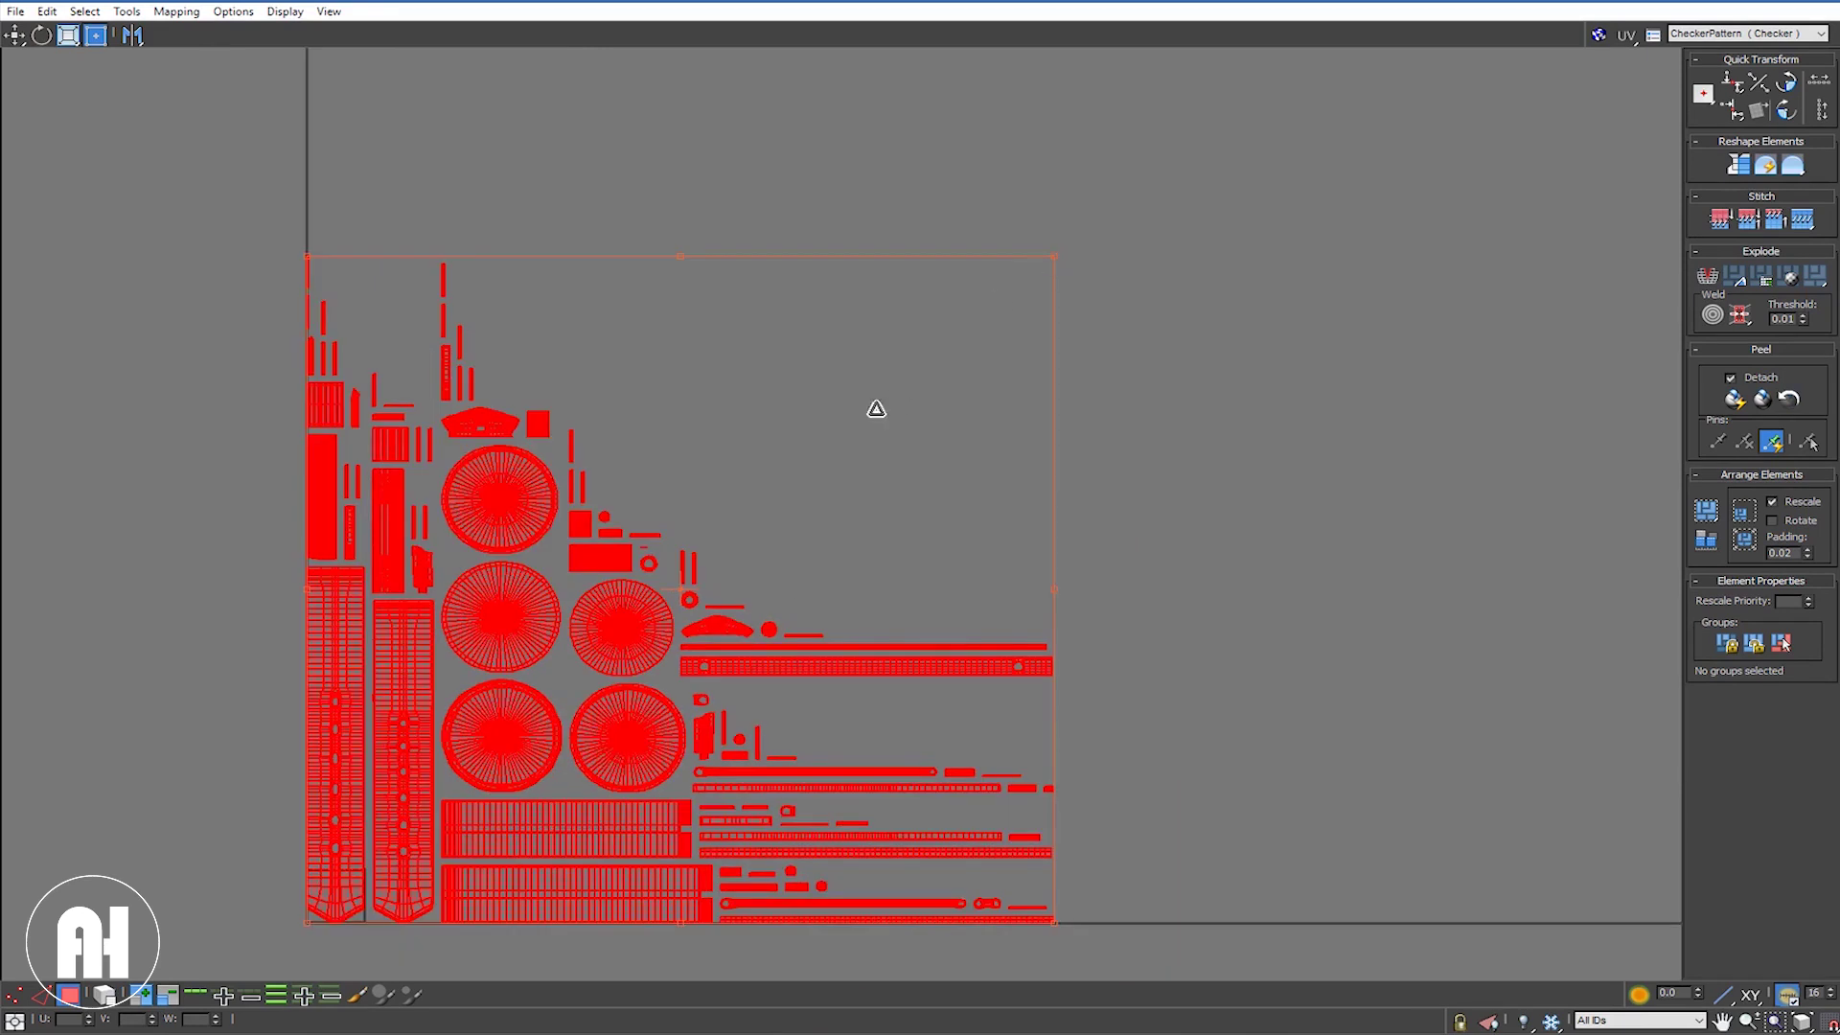
Step: Shrink the layout to about two-thirds size and centre it with the origin
drag(681, 584, 373, 871)
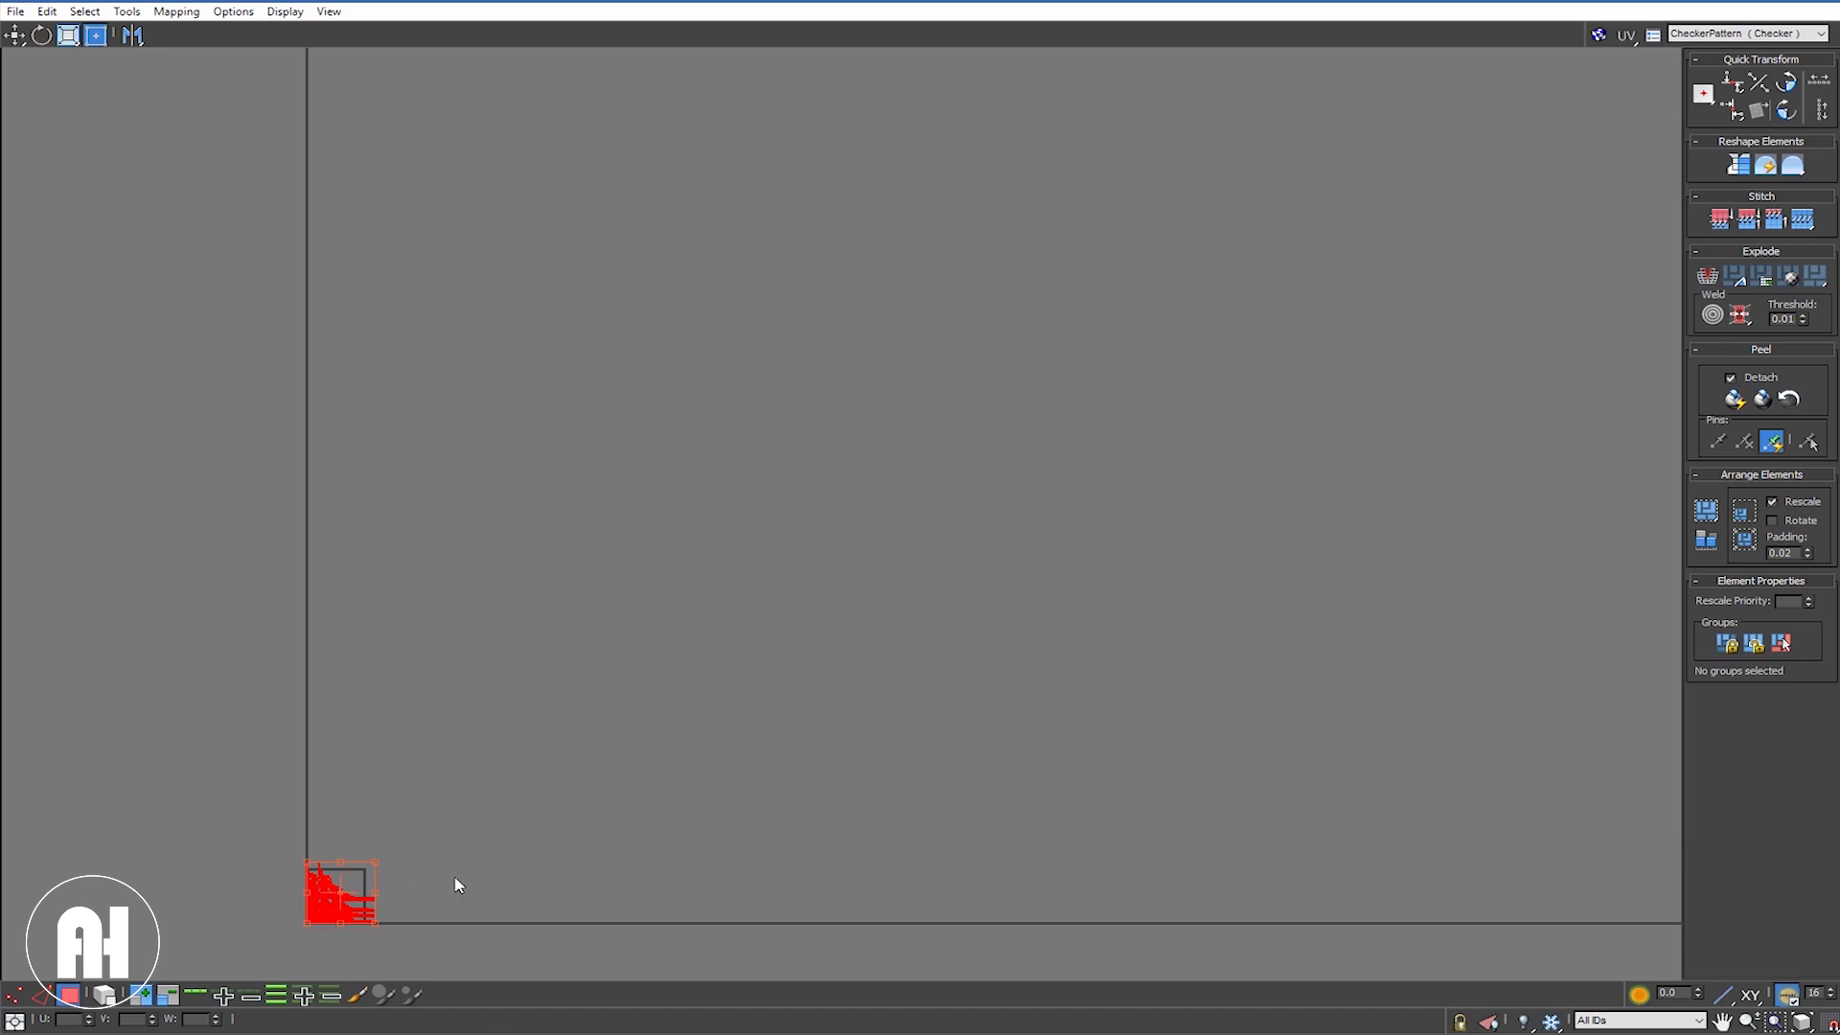
middle_drag(738, 629, 858, 518)
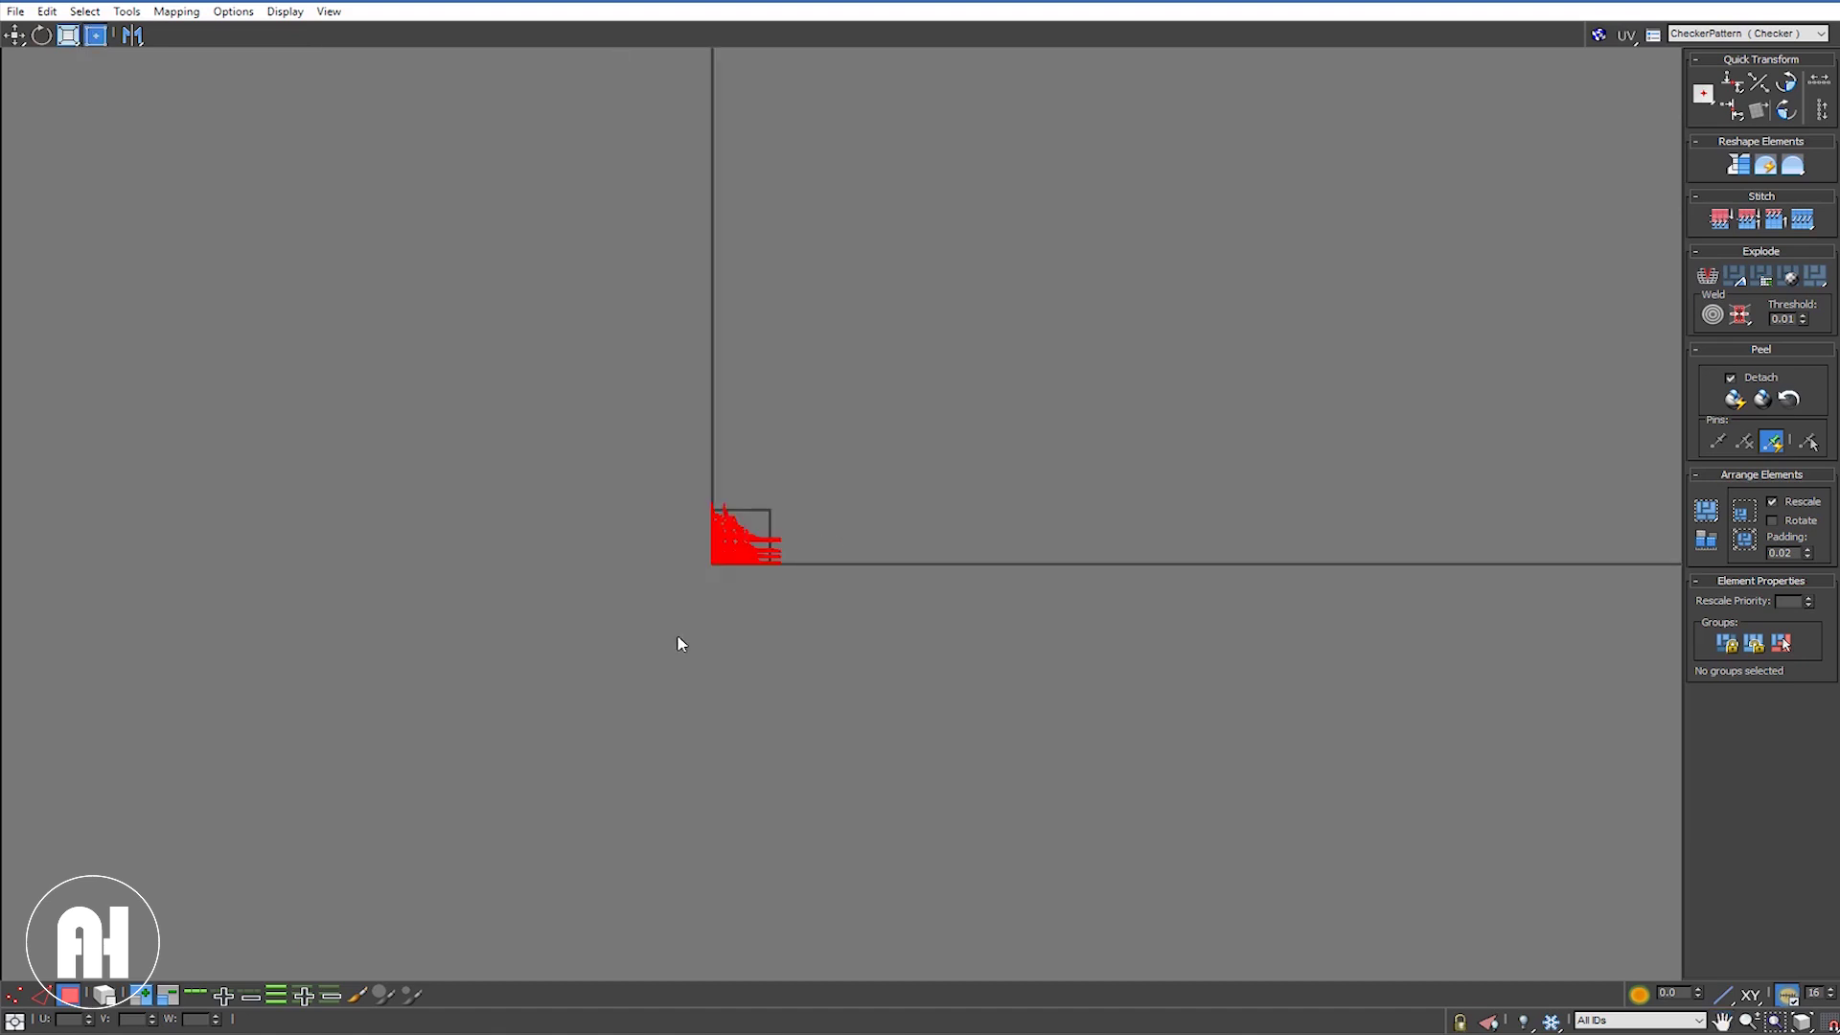
scroll(745, 547, up, 3)
scroll(745, 547, up, 3)
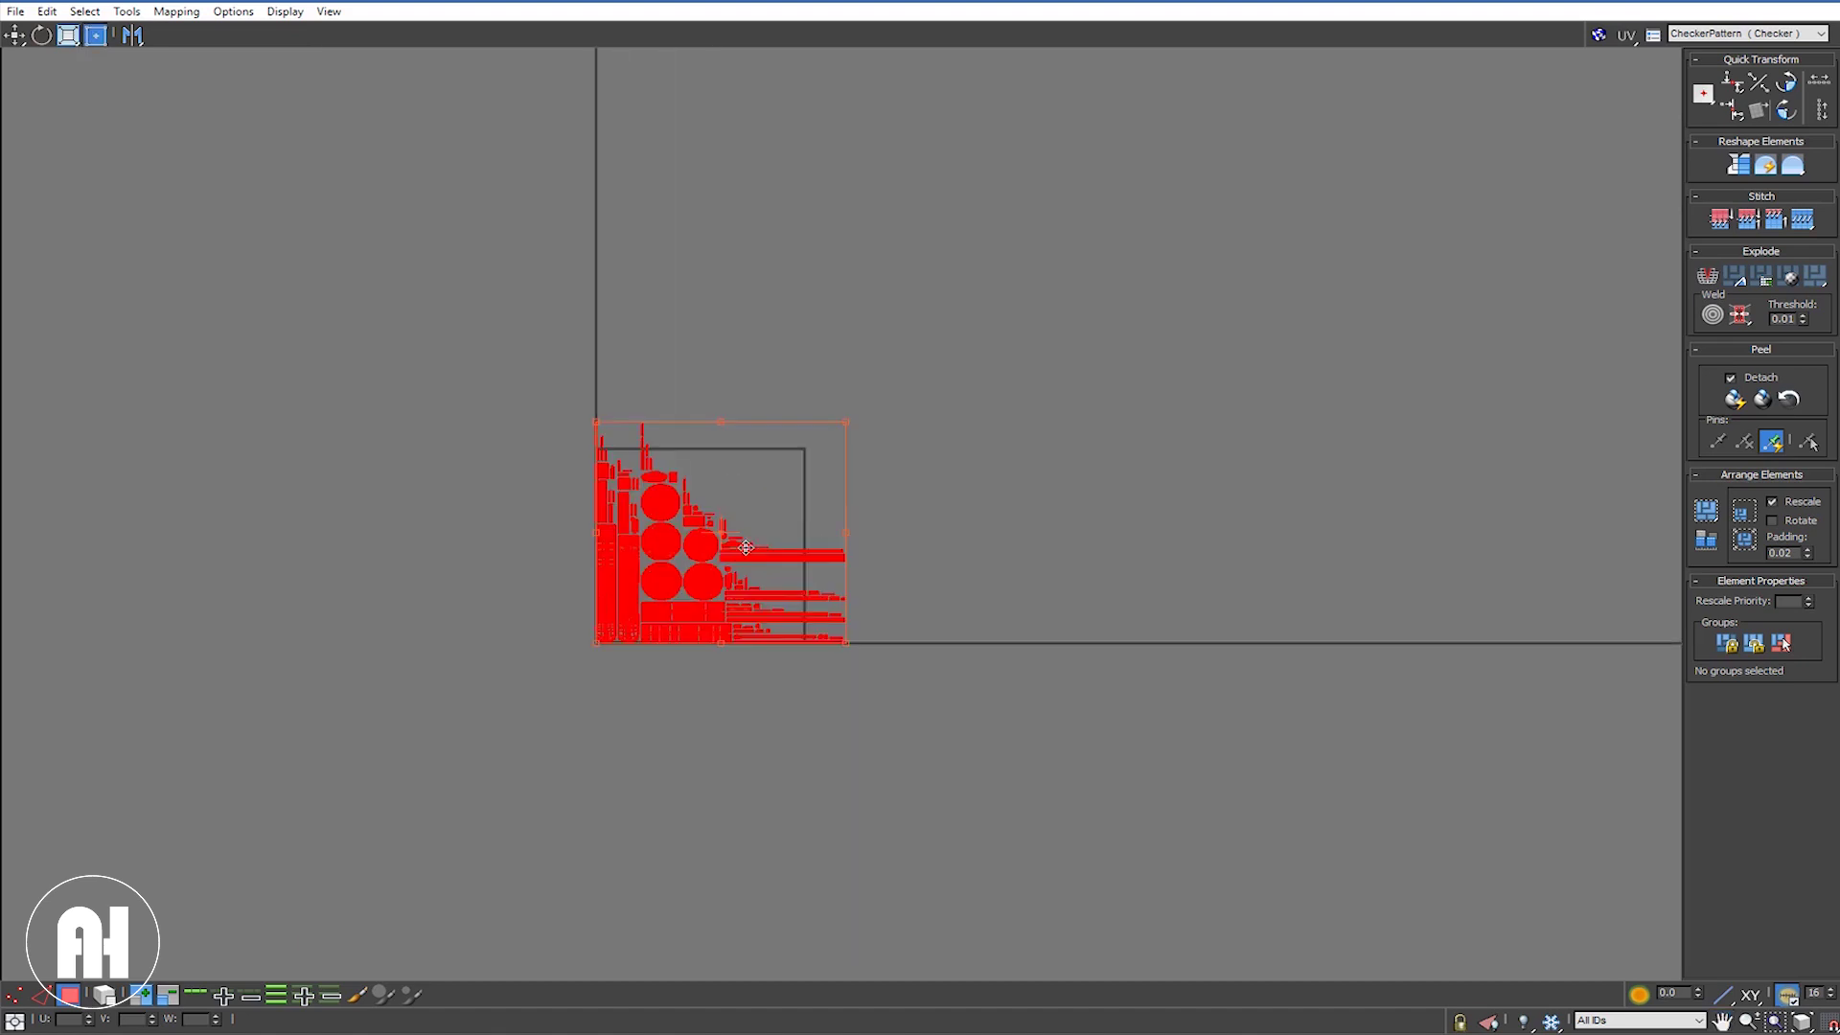
scroll(746, 547, up, 3)
scroll(746, 547, up, 2)
scroll(746, 547, up, 1)
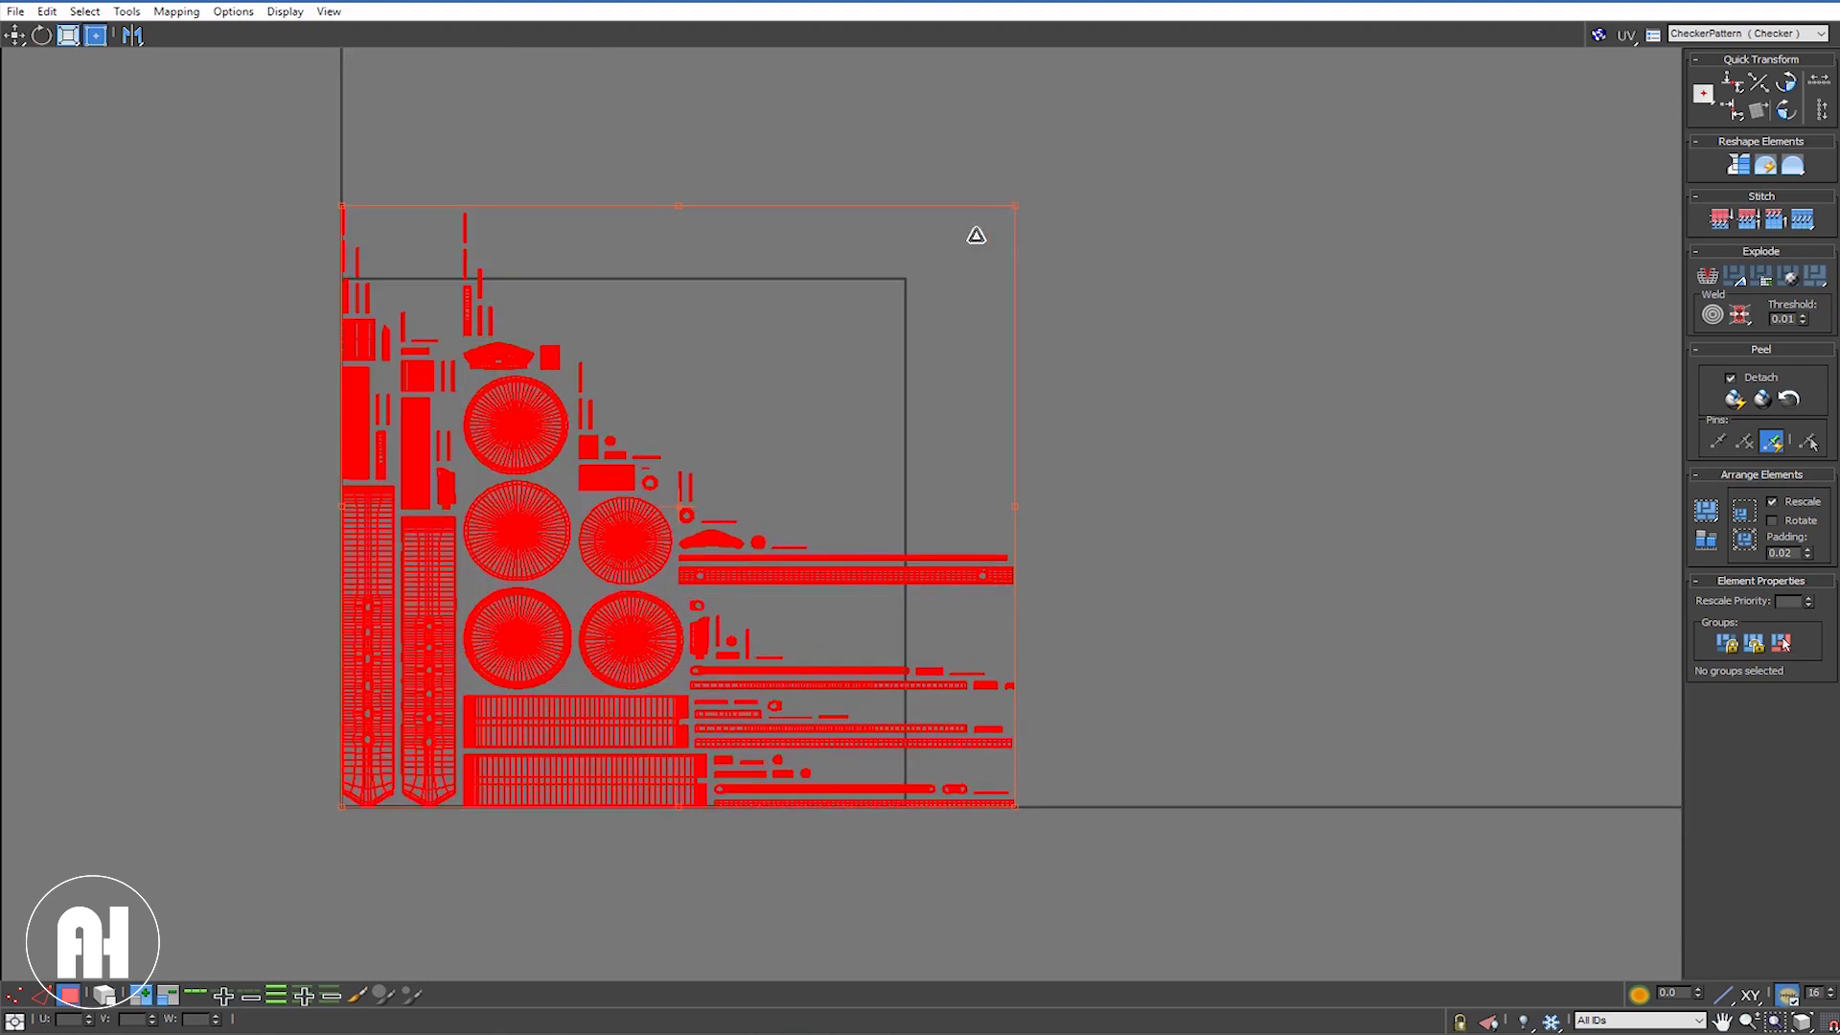
Step: Scale the layout to fit the tile, box-select the top-left thin strips, and restore the editor window
ctrl+drag(898, 282, 1137, 128)
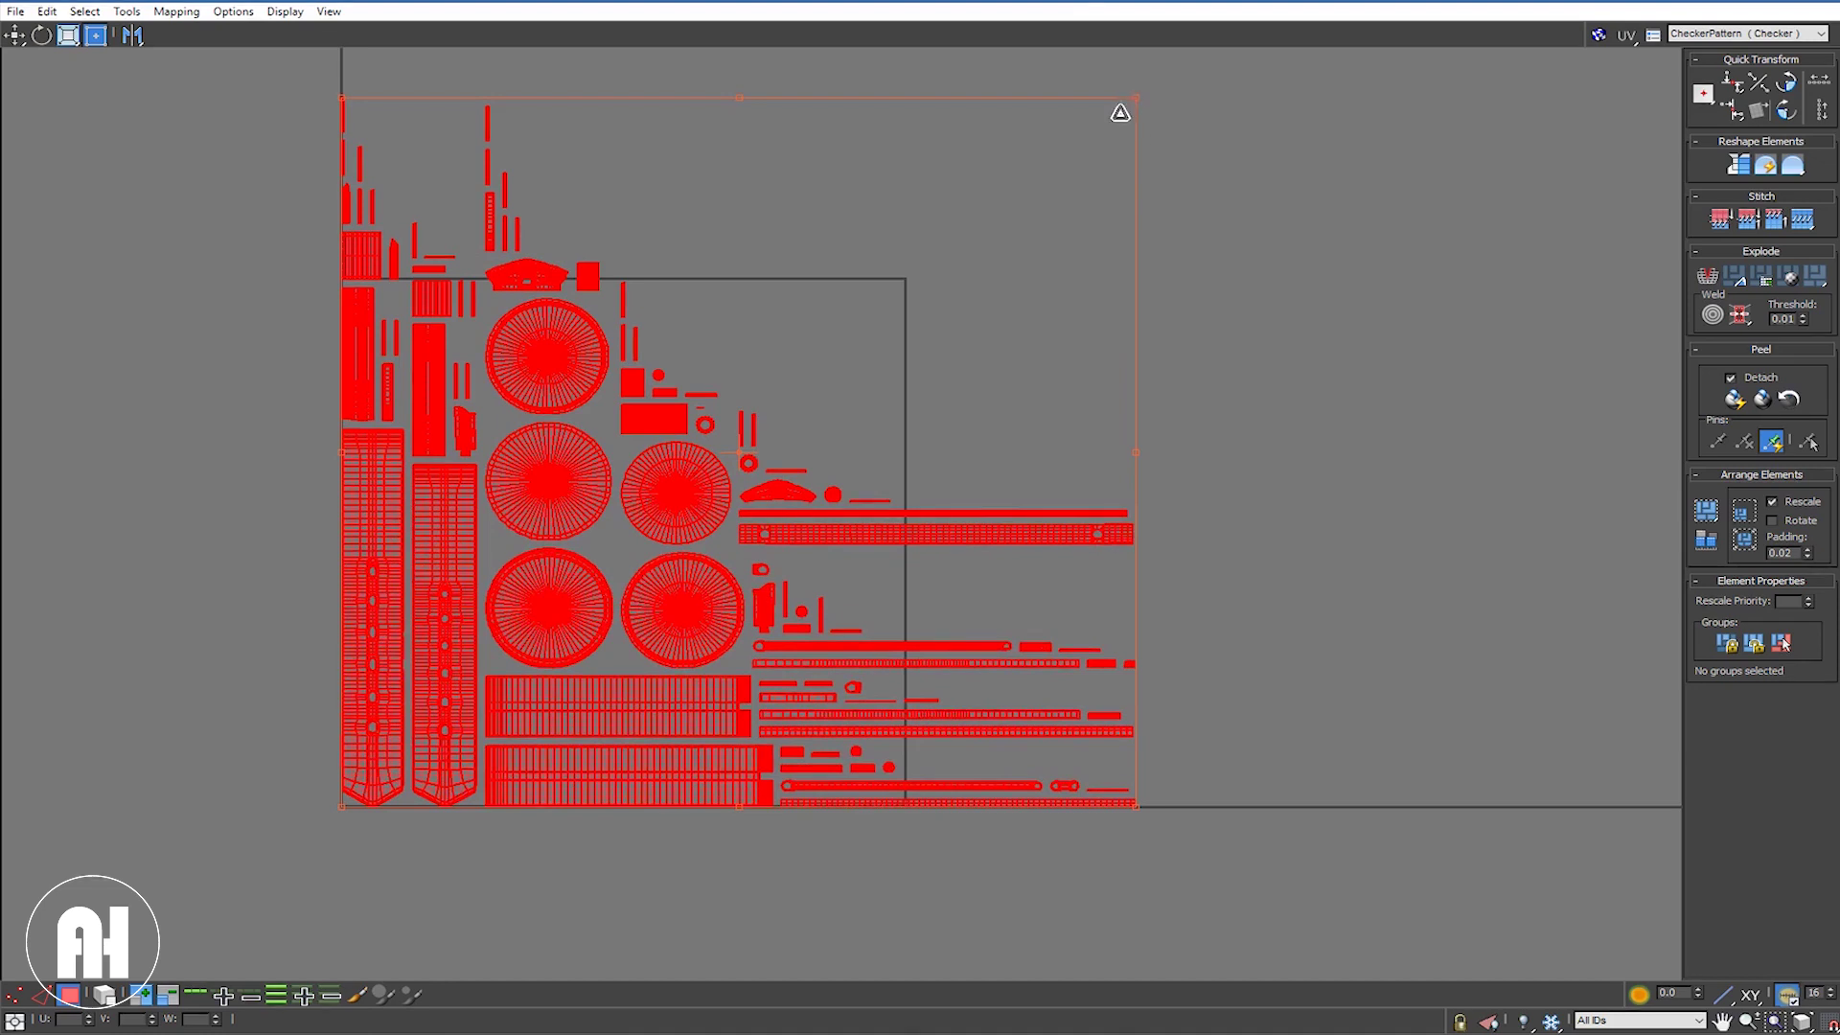
ctrl+drag(1116, 117, 1110, 115)
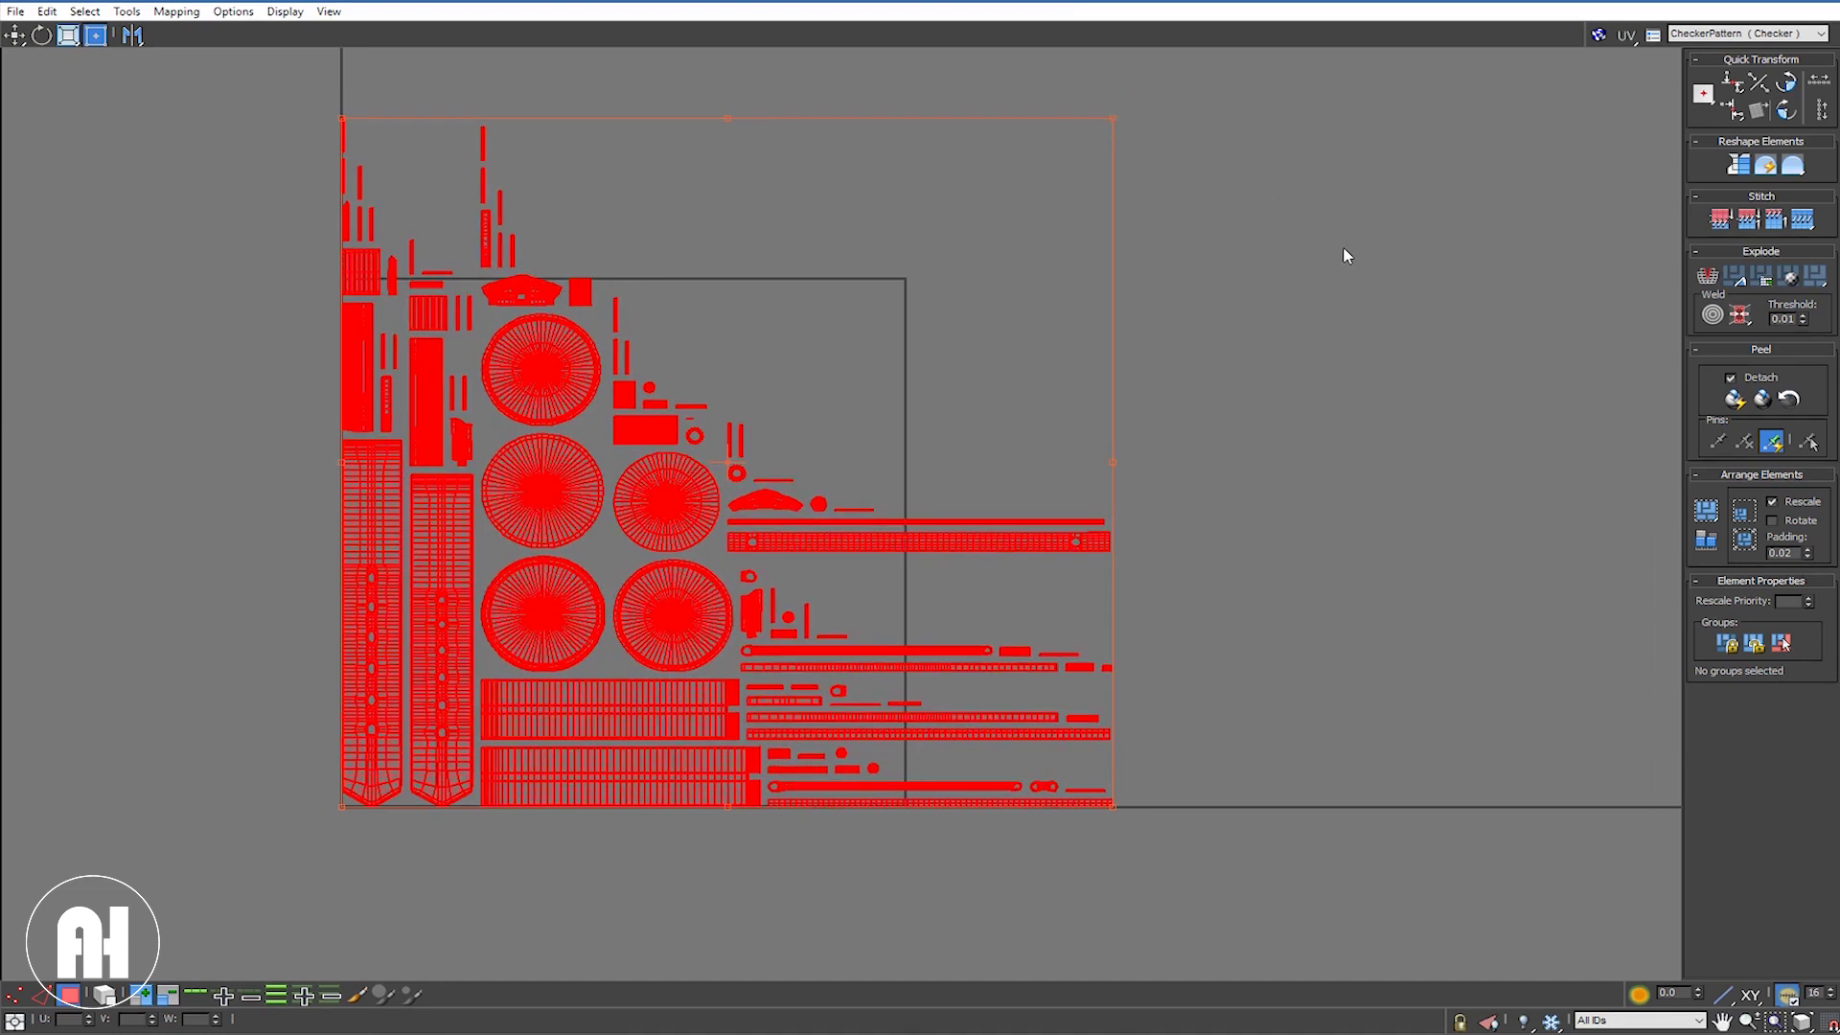
click(1344, 255)
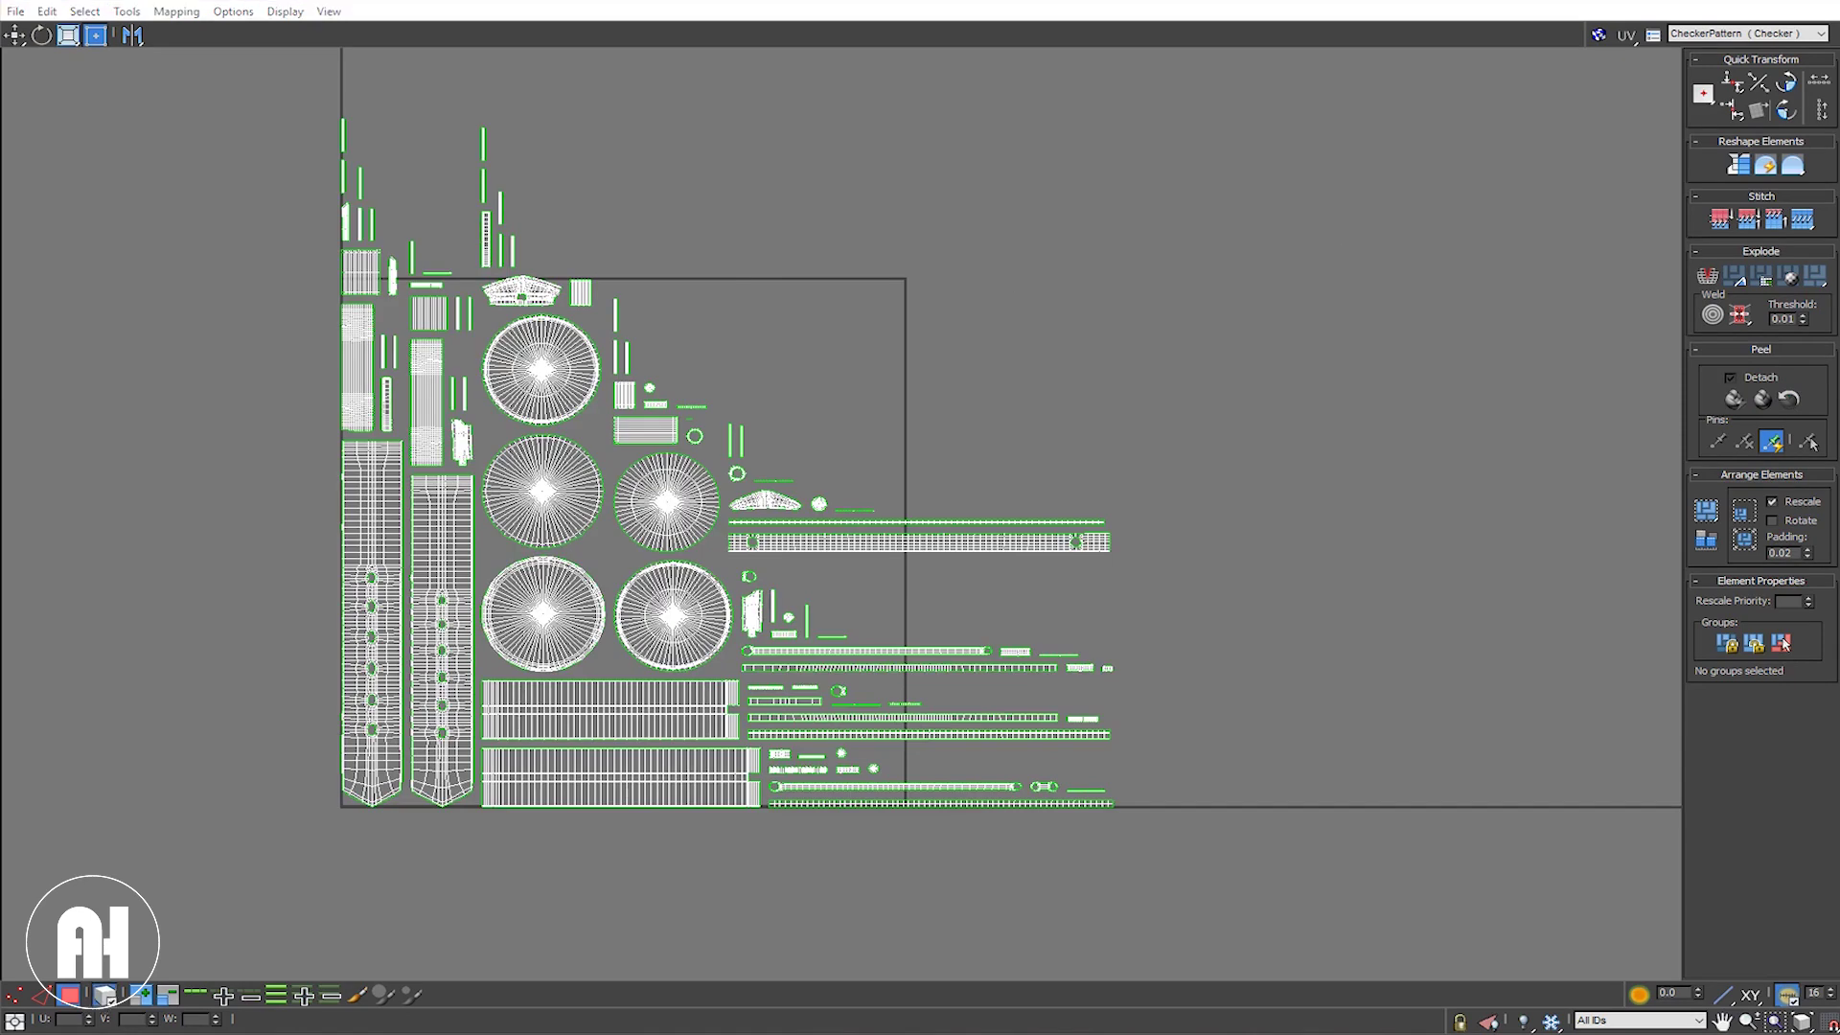
mouse_move(795, 81)
mouse_down()
mouse_move(348, 233)
mouse_move(1045, 180)
mouse_up()
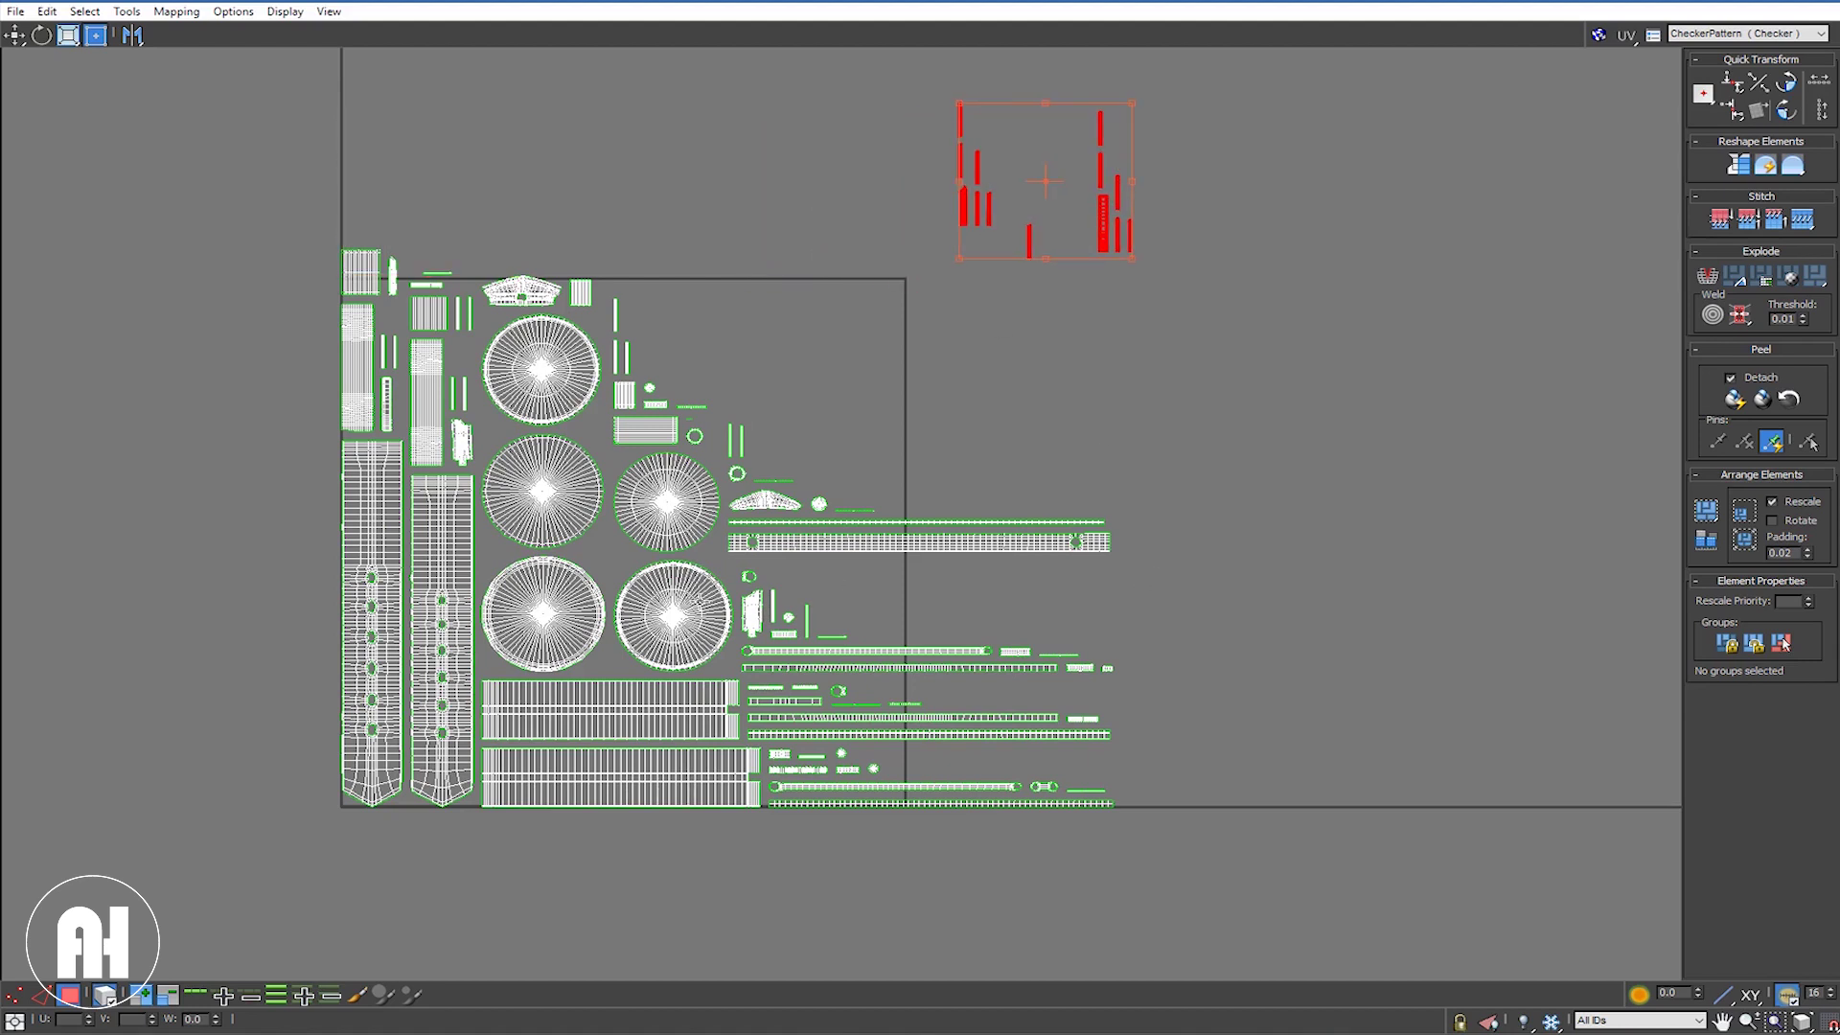
double_click(872, 2)
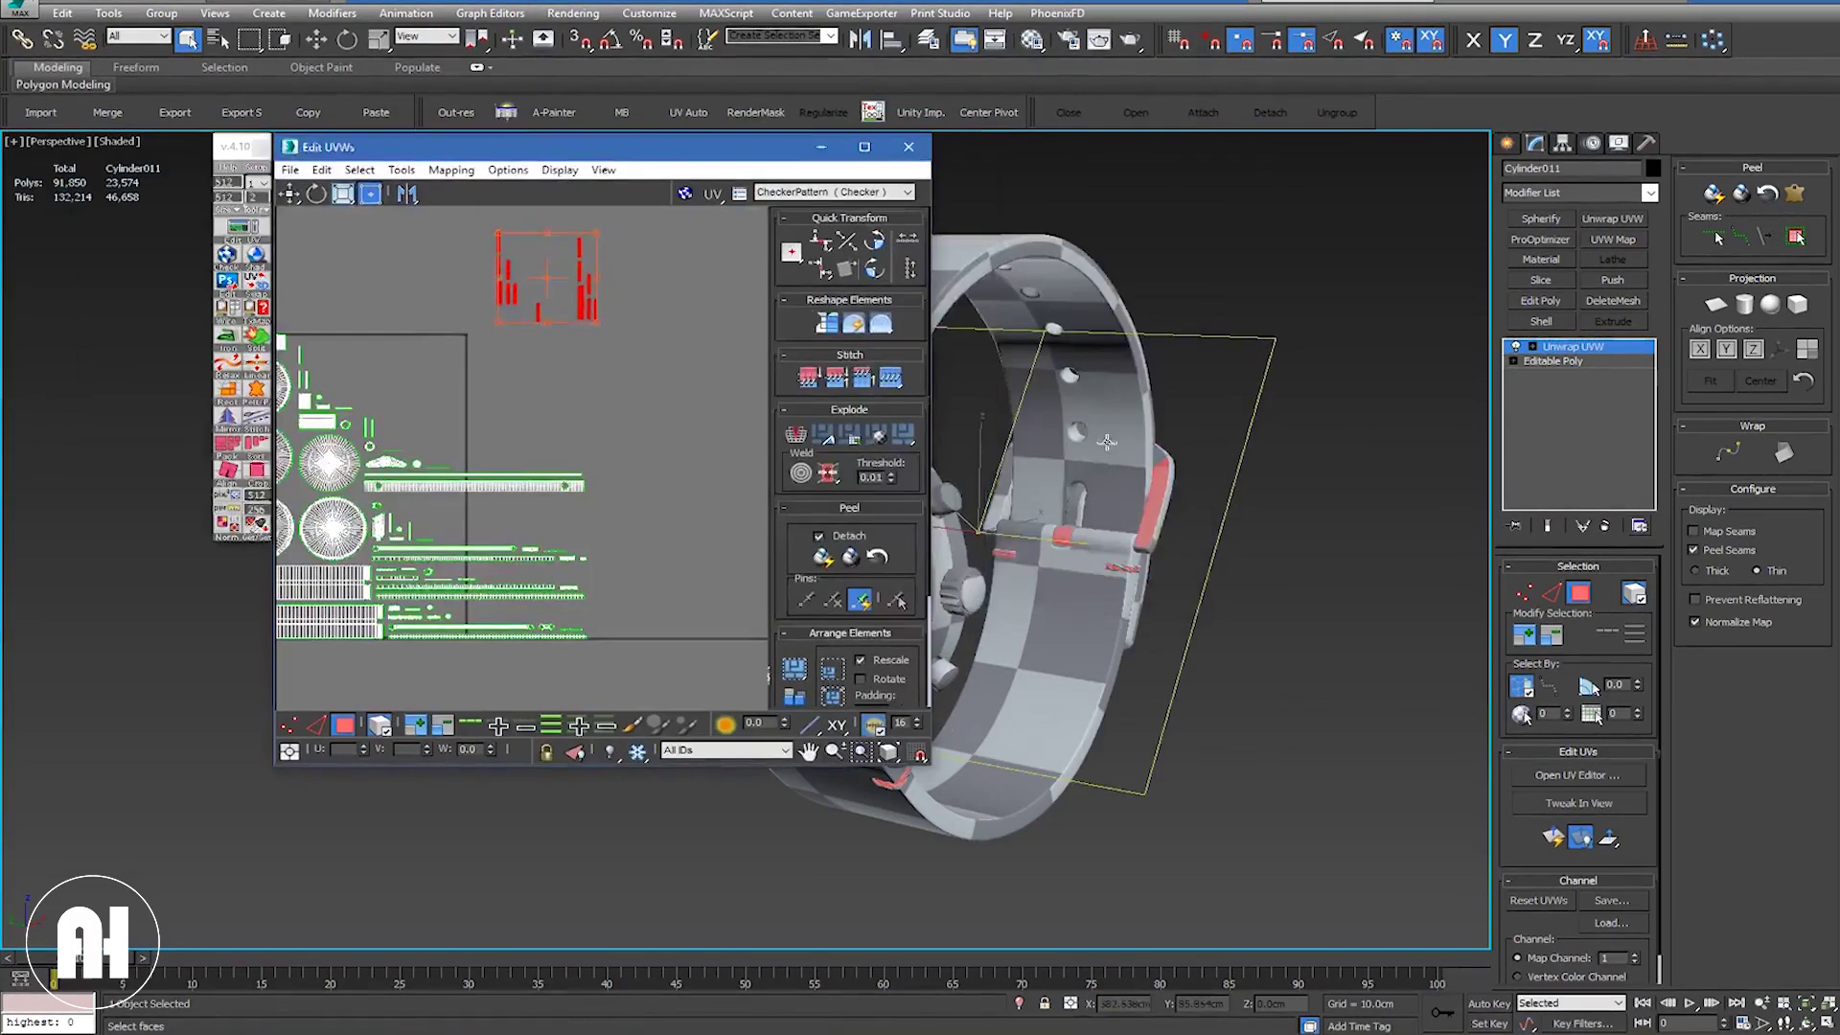
Step: Select the watch face on the model to pick its dial UV island
middle_drag(573, 451, 672, 443)
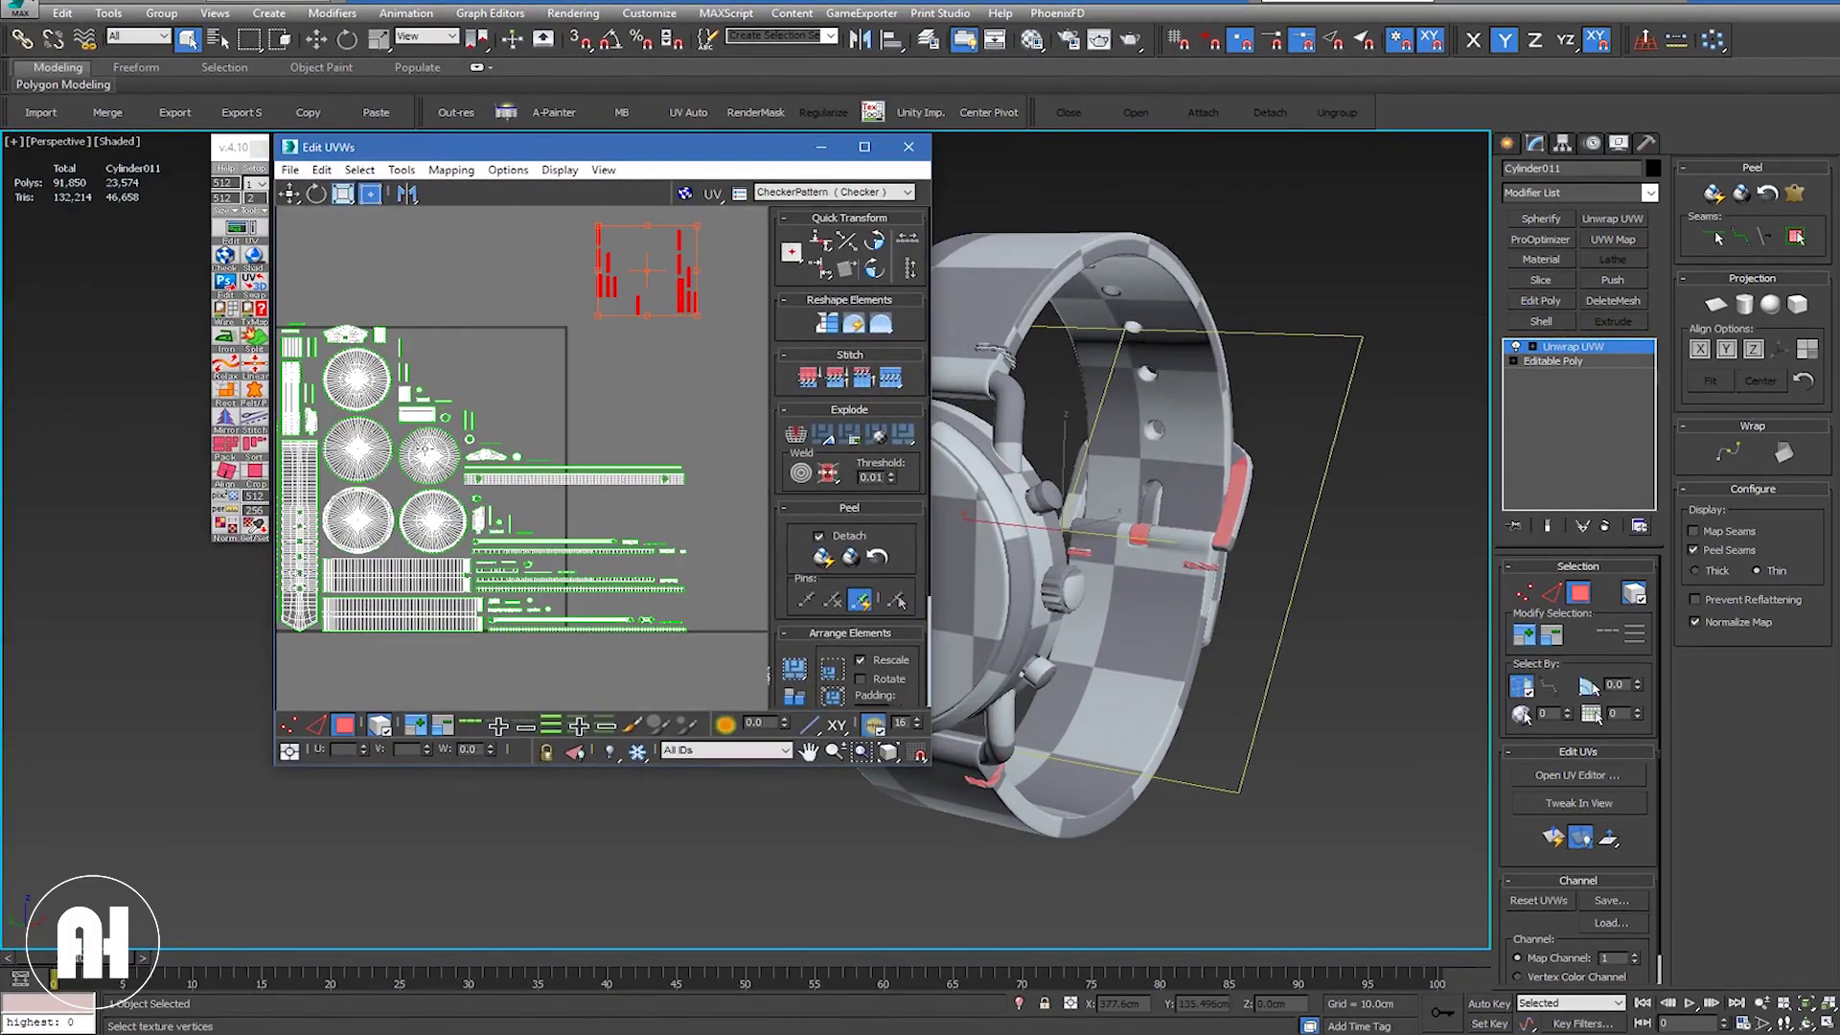
click(425, 451)
alt+middle_drag(959, 436, 1177, 423)
scroll(1029, 440, up, 3)
key(F3)
key(F3)
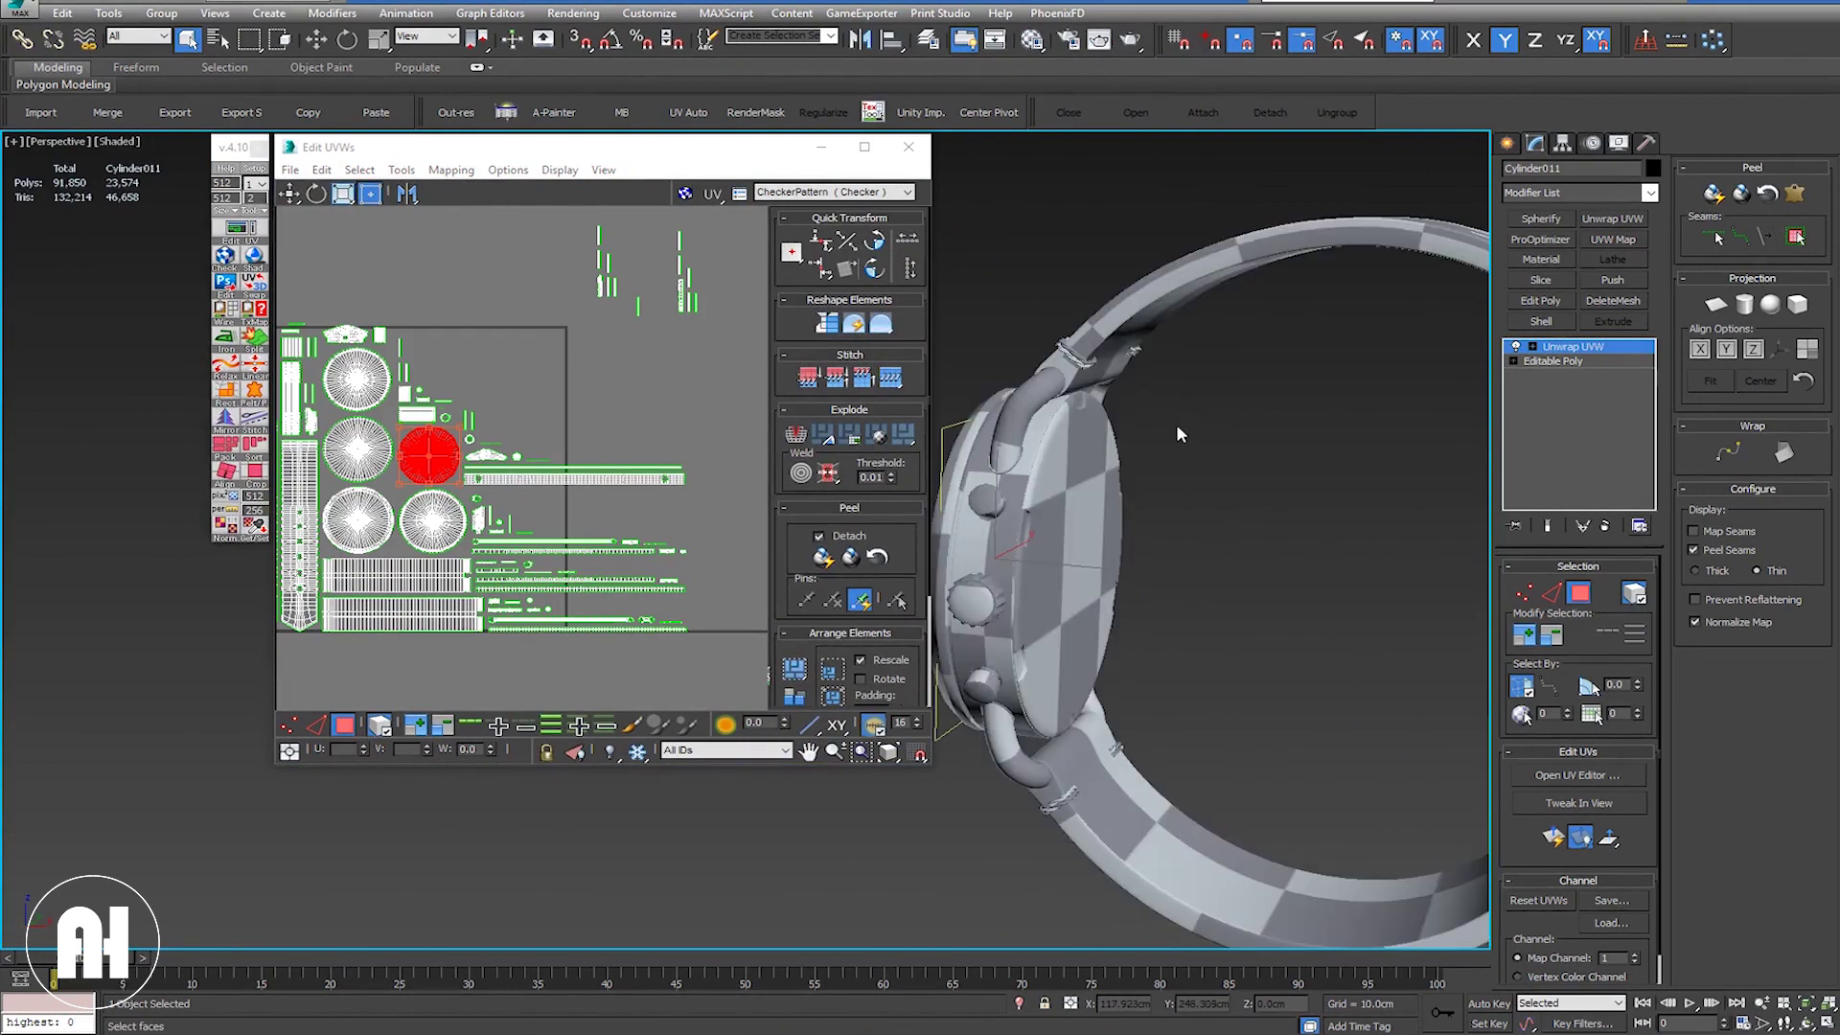
click(1112, 467)
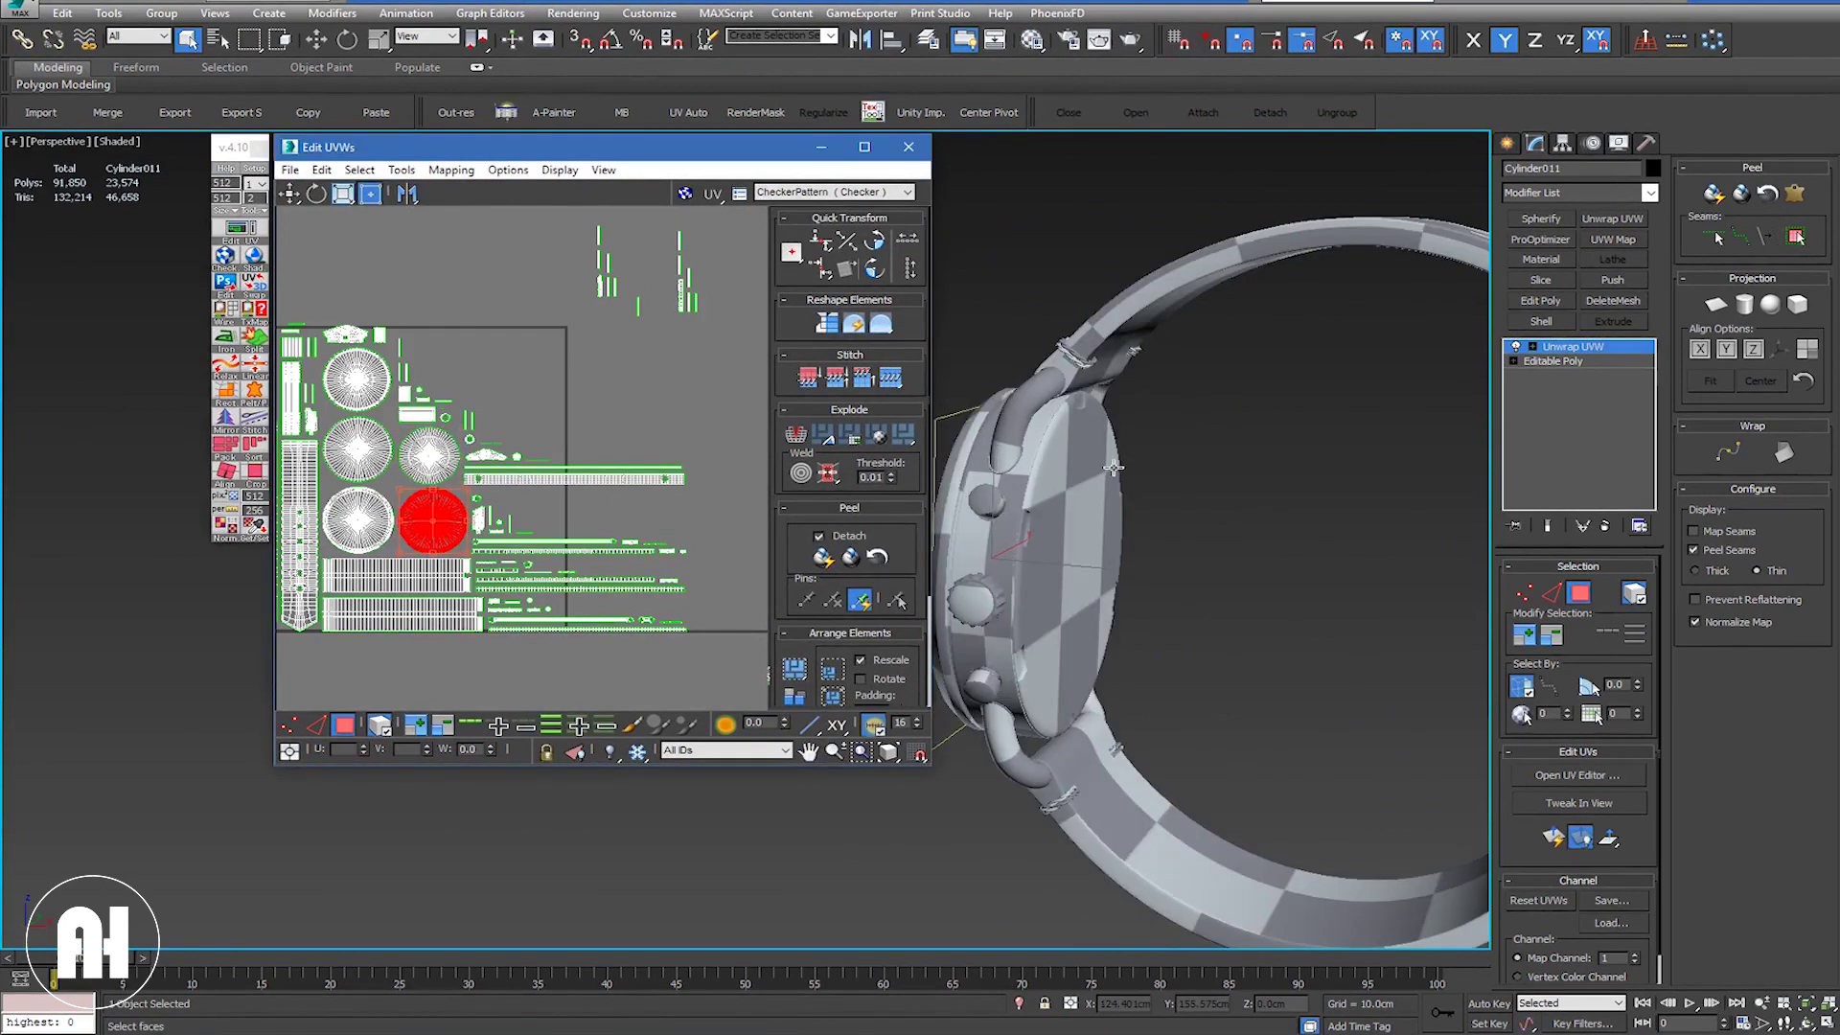
alt+middle_drag(1092, 472, 1061, 496)
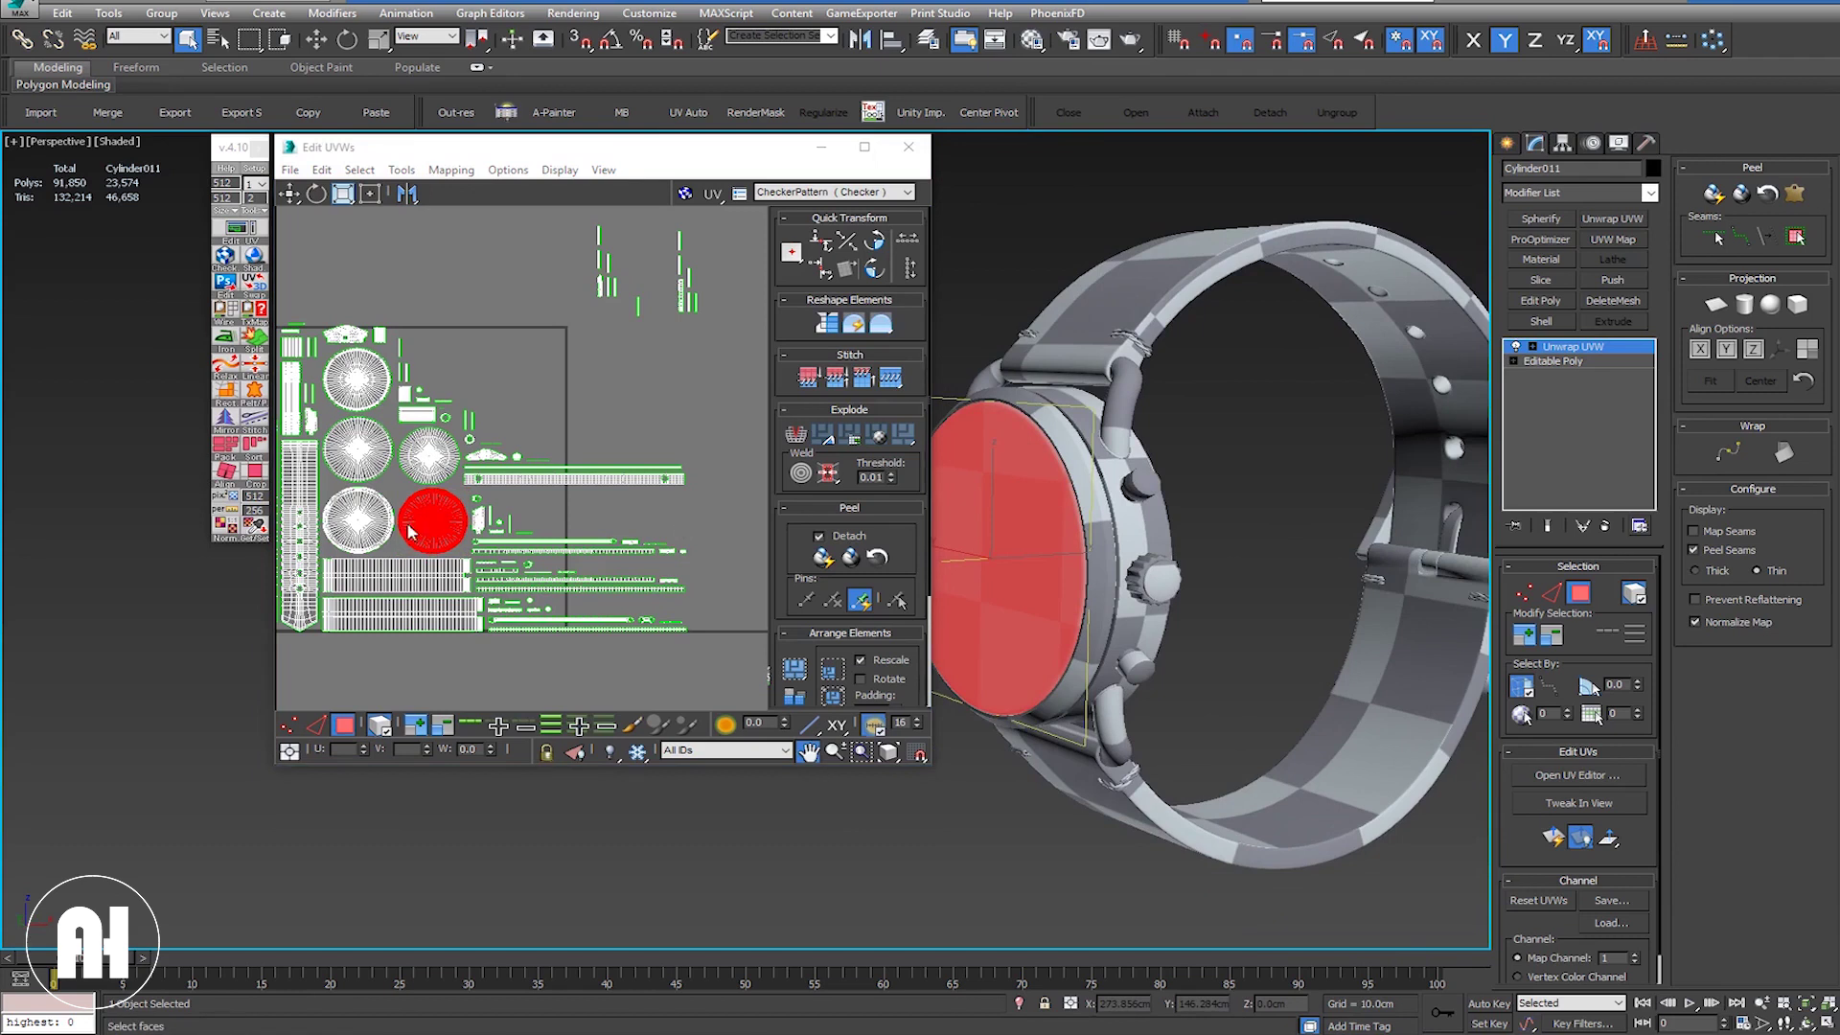
Step: Using Freeform, swap the dial island into the left circle slot and move it up one
right_click(380, 525)
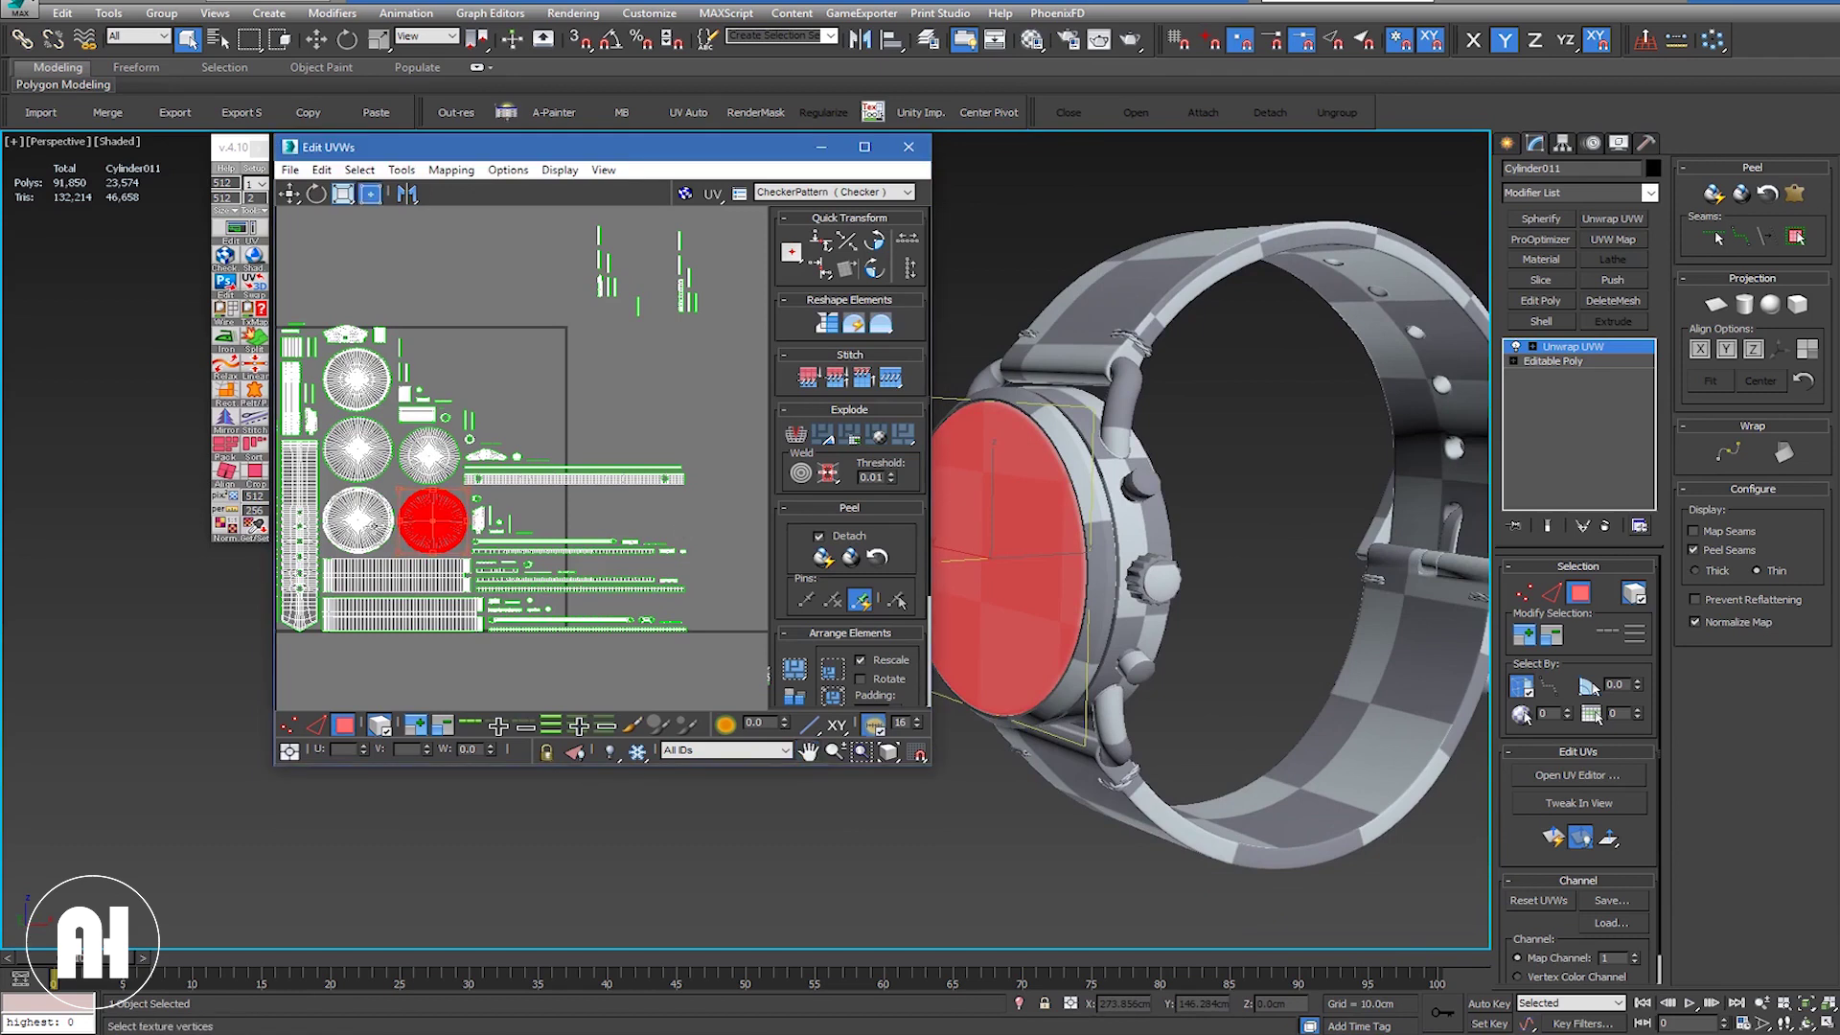
drag(432, 521, 357, 520)
alt+middle_drag(1083, 479, 1050, 497)
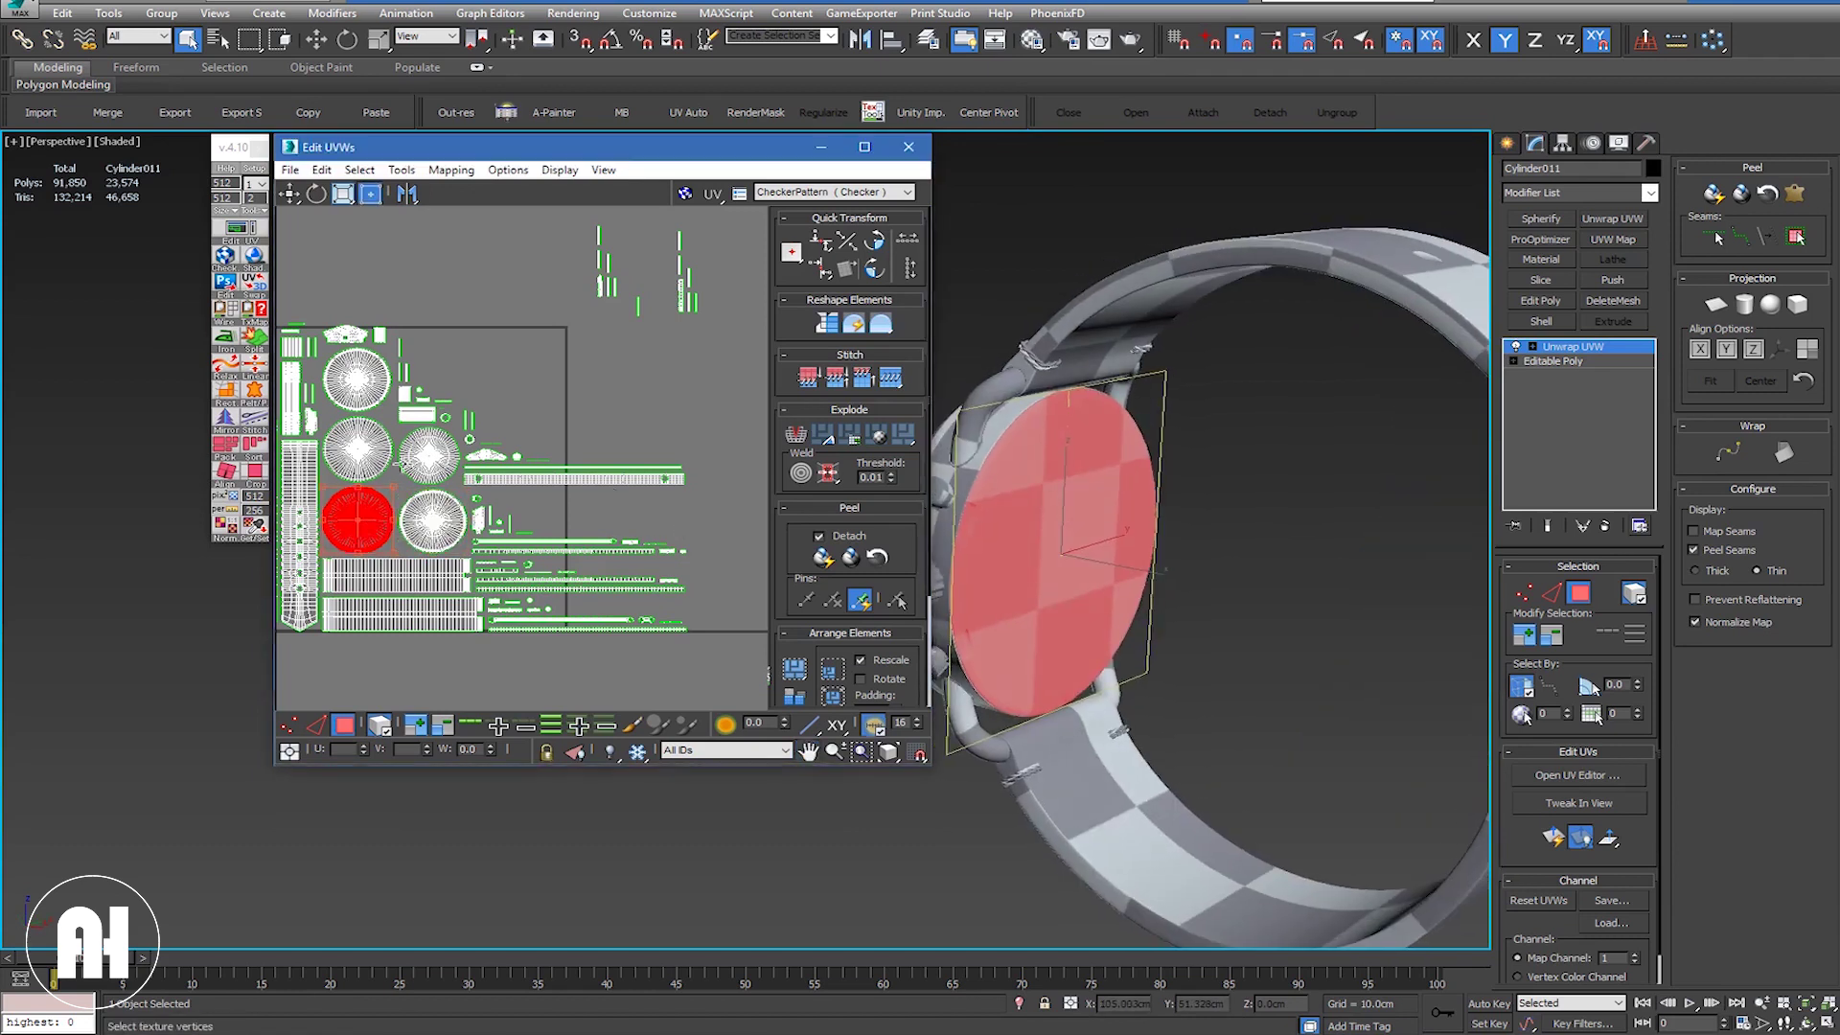
drag(357, 521, 357, 448)
Step: Shrink the red circle island to half size and move it into empty space
scroll(1045, 422, up, 5)
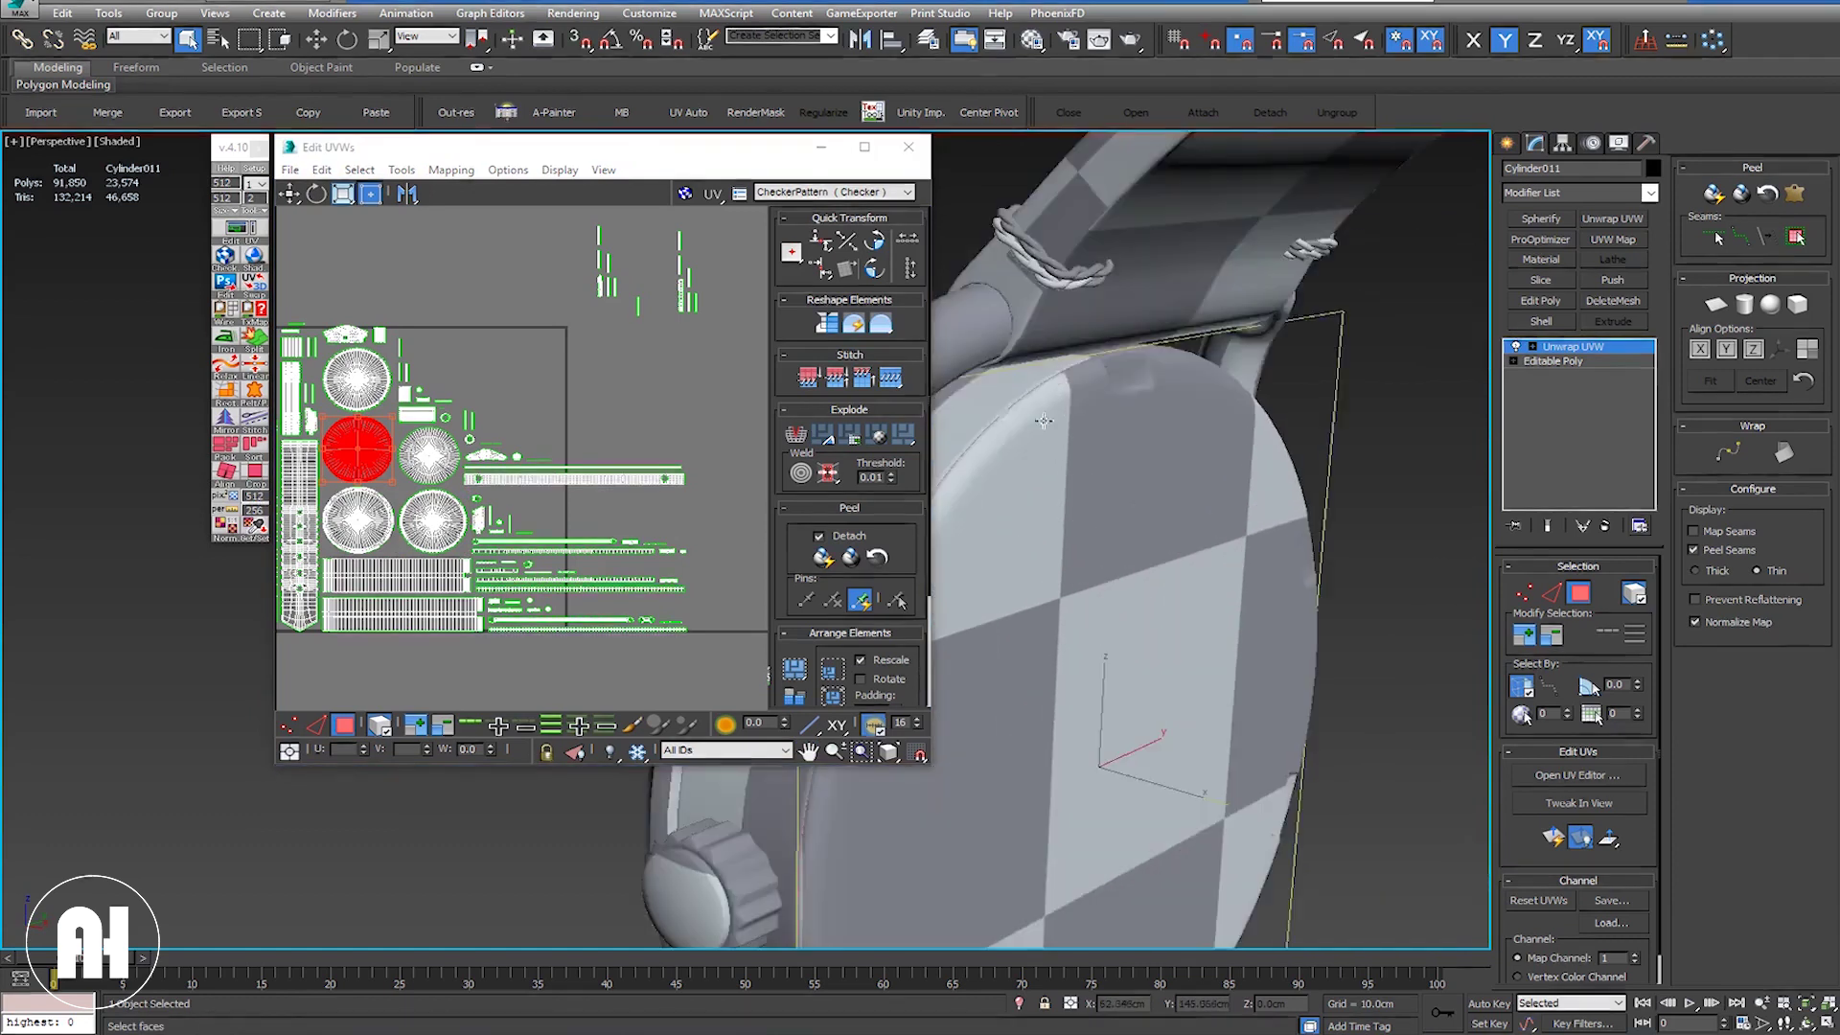
alt+middle_drag(1044, 420, 1147, 427)
middle_click(393, 450)
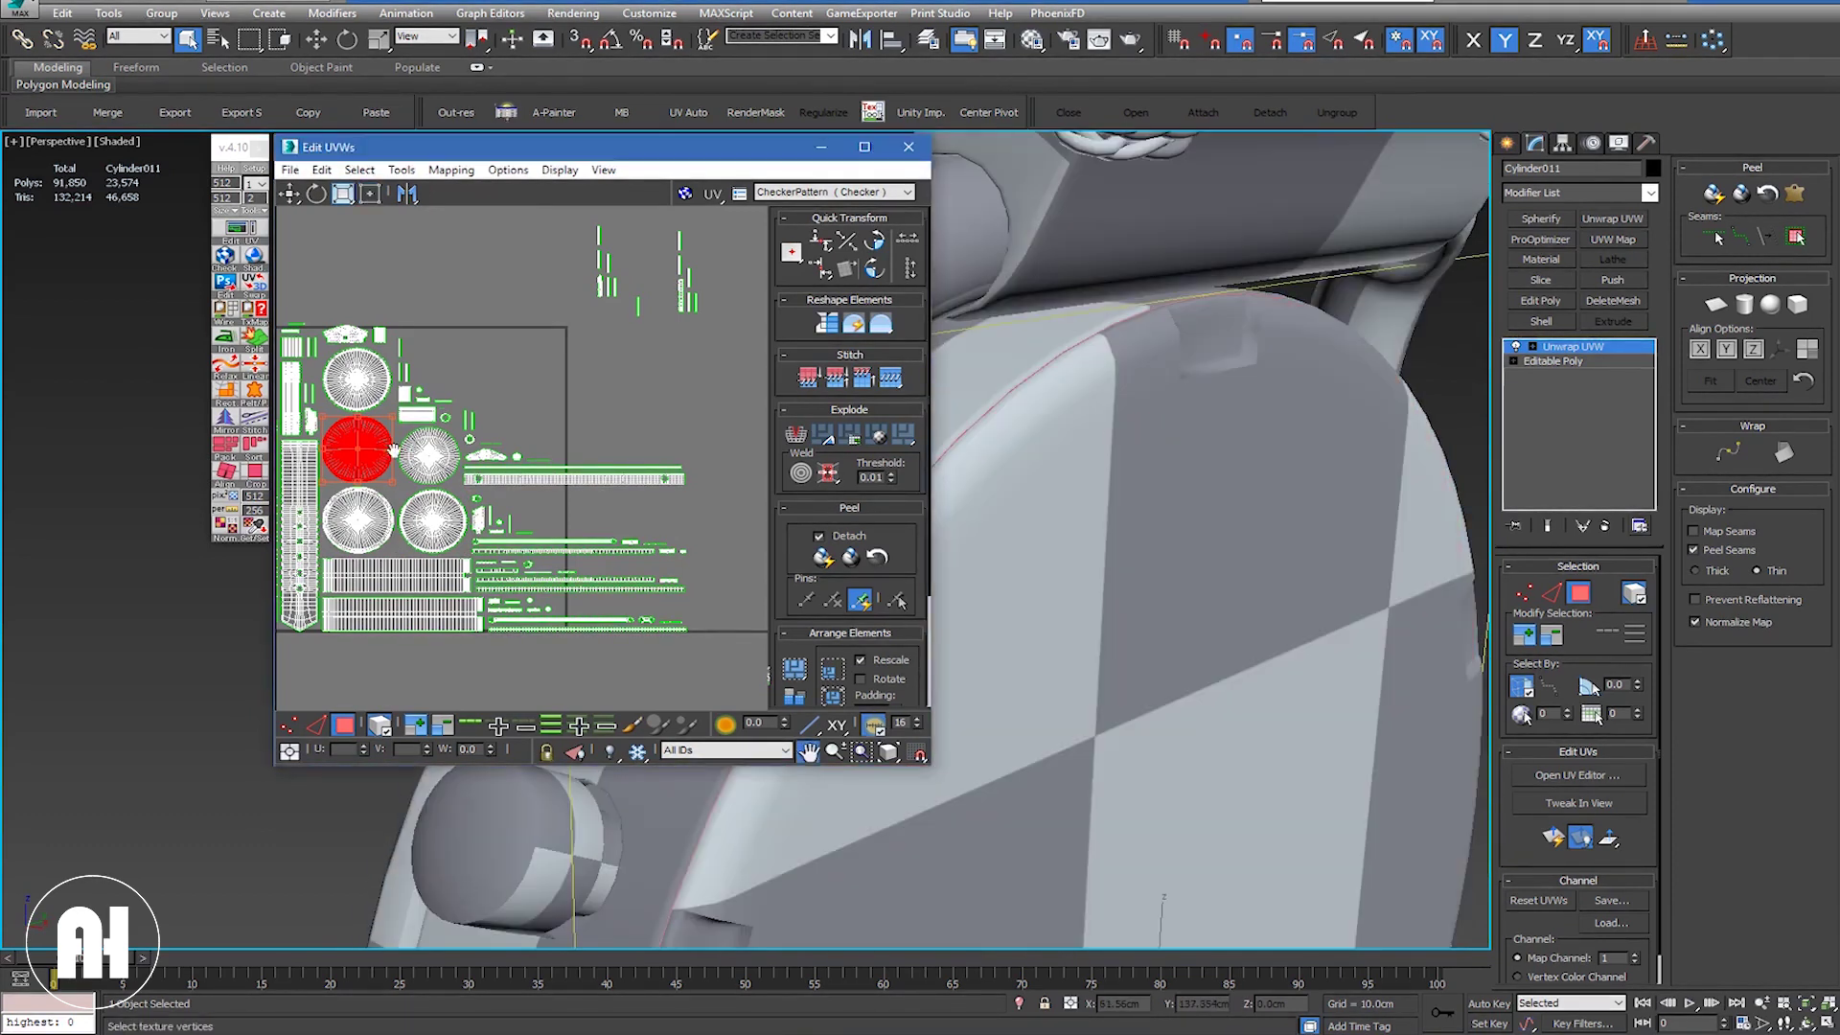
middle_drag(393, 450, 478, 421)
scroll(517, 394, up, 2)
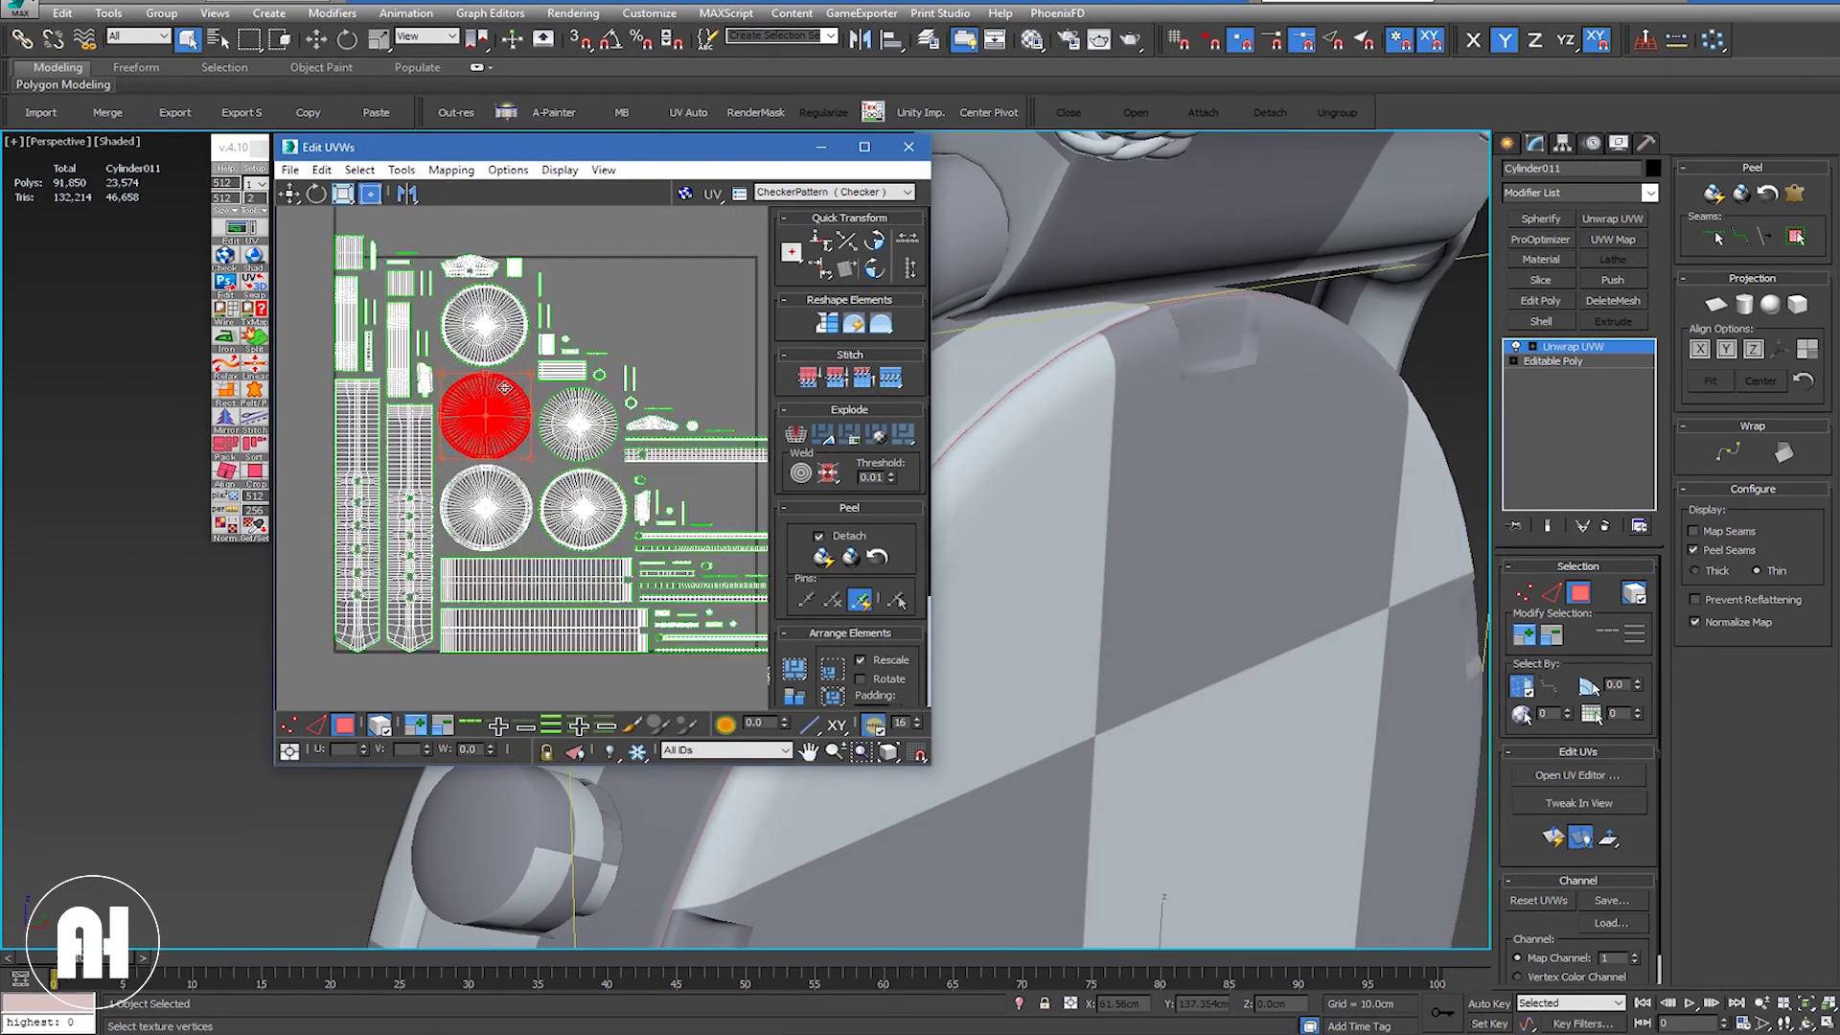
scroll(516, 394, up, 2)
scroll(537, 374, up, 2)
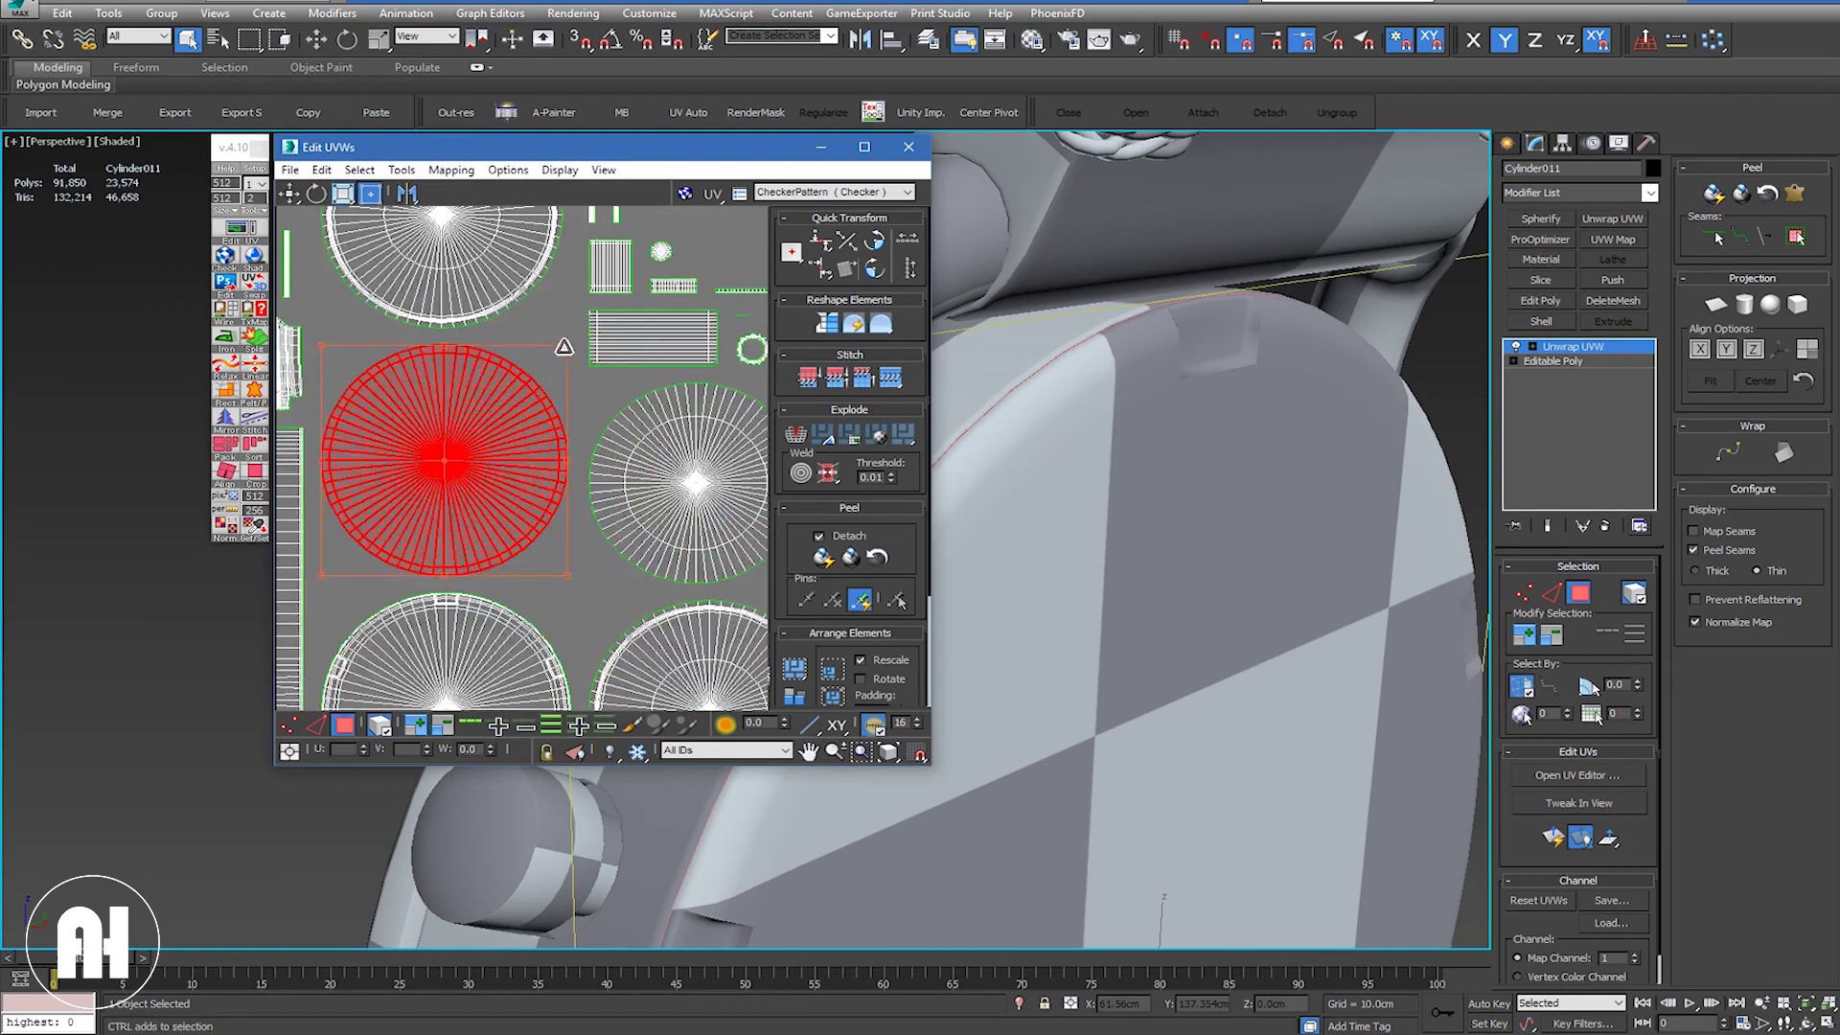
drag(472, 410, 387, 521)
scroll(387, 521, down, 1)
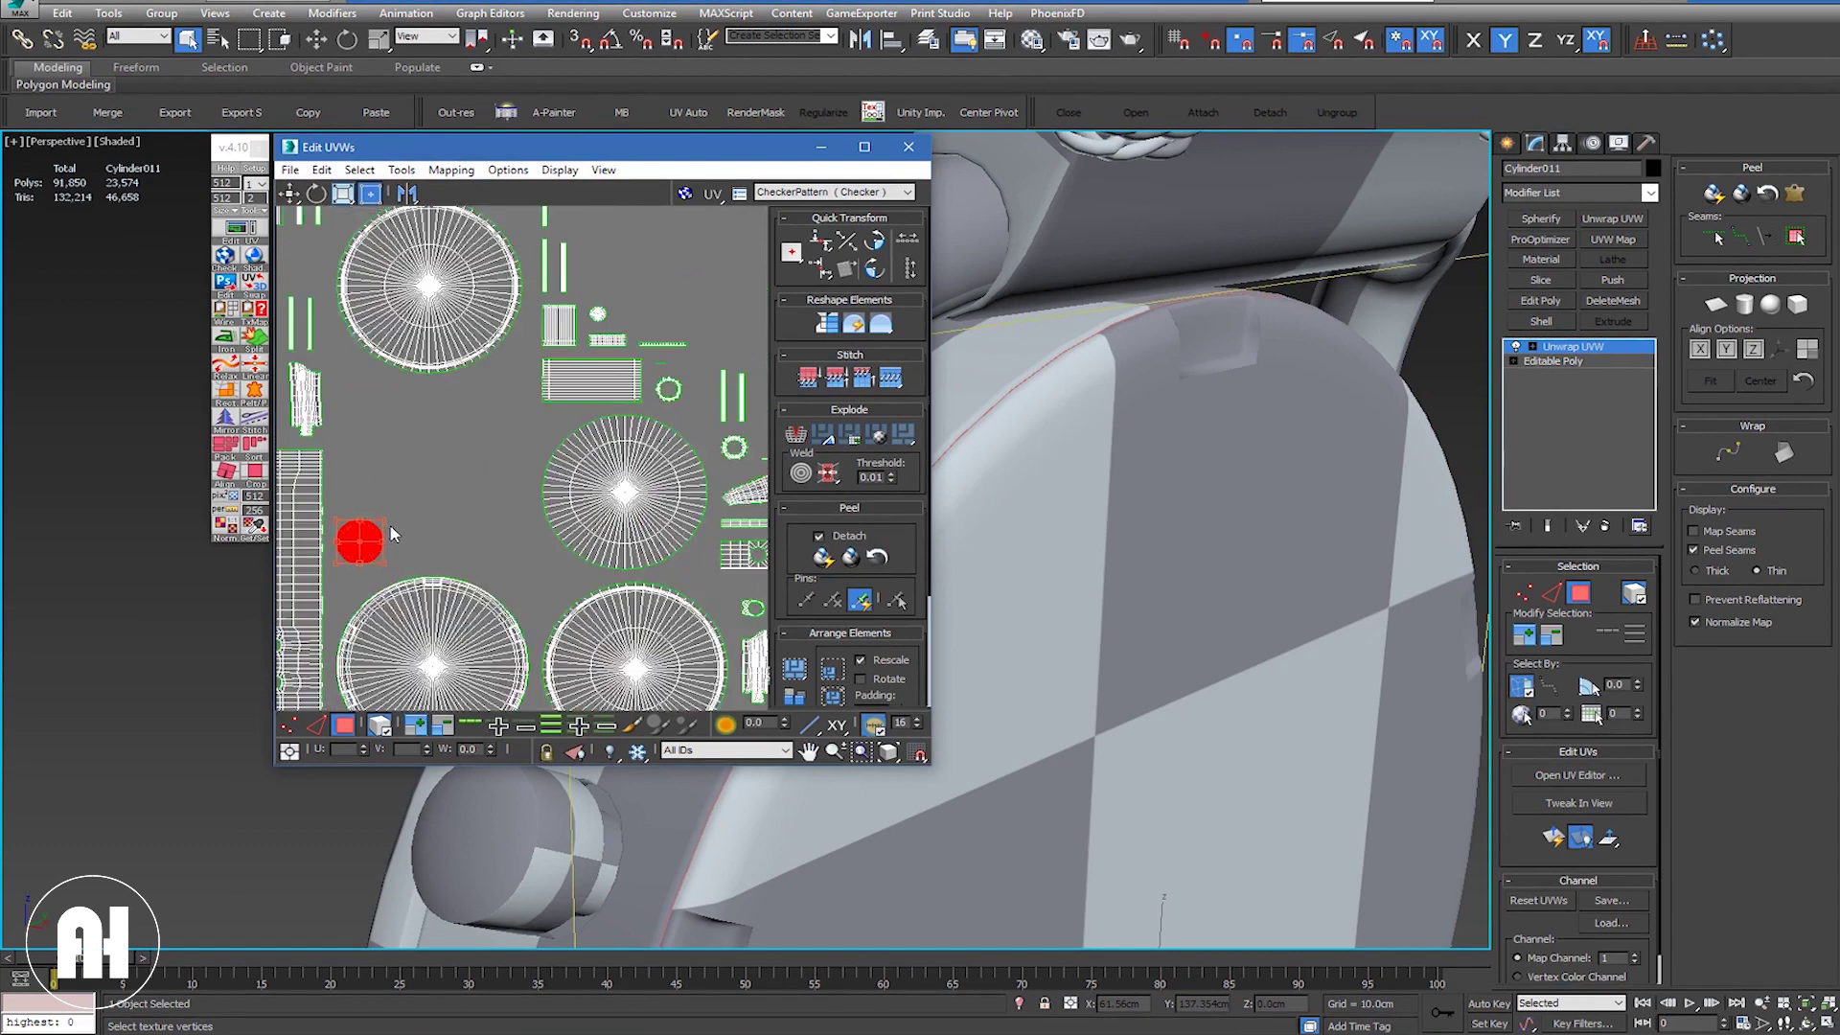
scroll(389, 527, down, 5)
drag(445, 491, 683, 435)
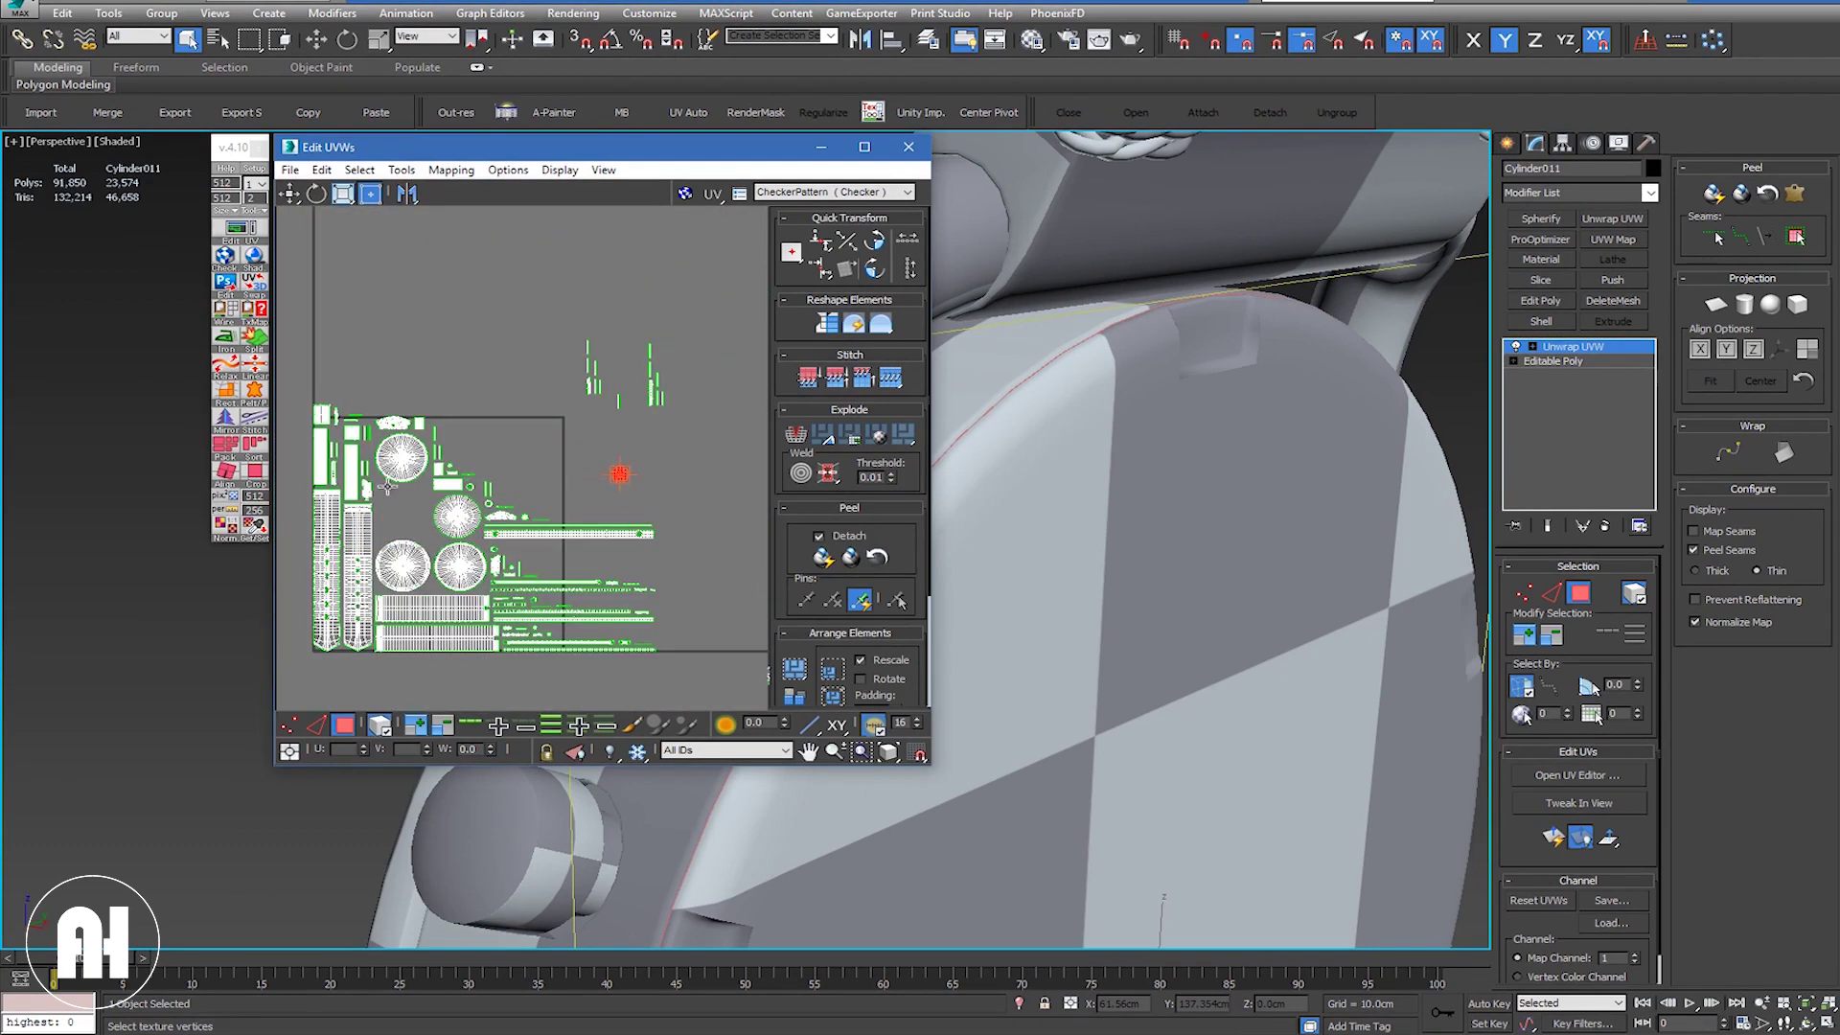
Step: Maximize the UV editor and move the large circle island down
click(863, 147)
middle_drag(812, 370, 867, 287)
scroll(868, 287, up, 3)
scroll(867, 287, up, 3)
drag(752, 314, 756, 488)
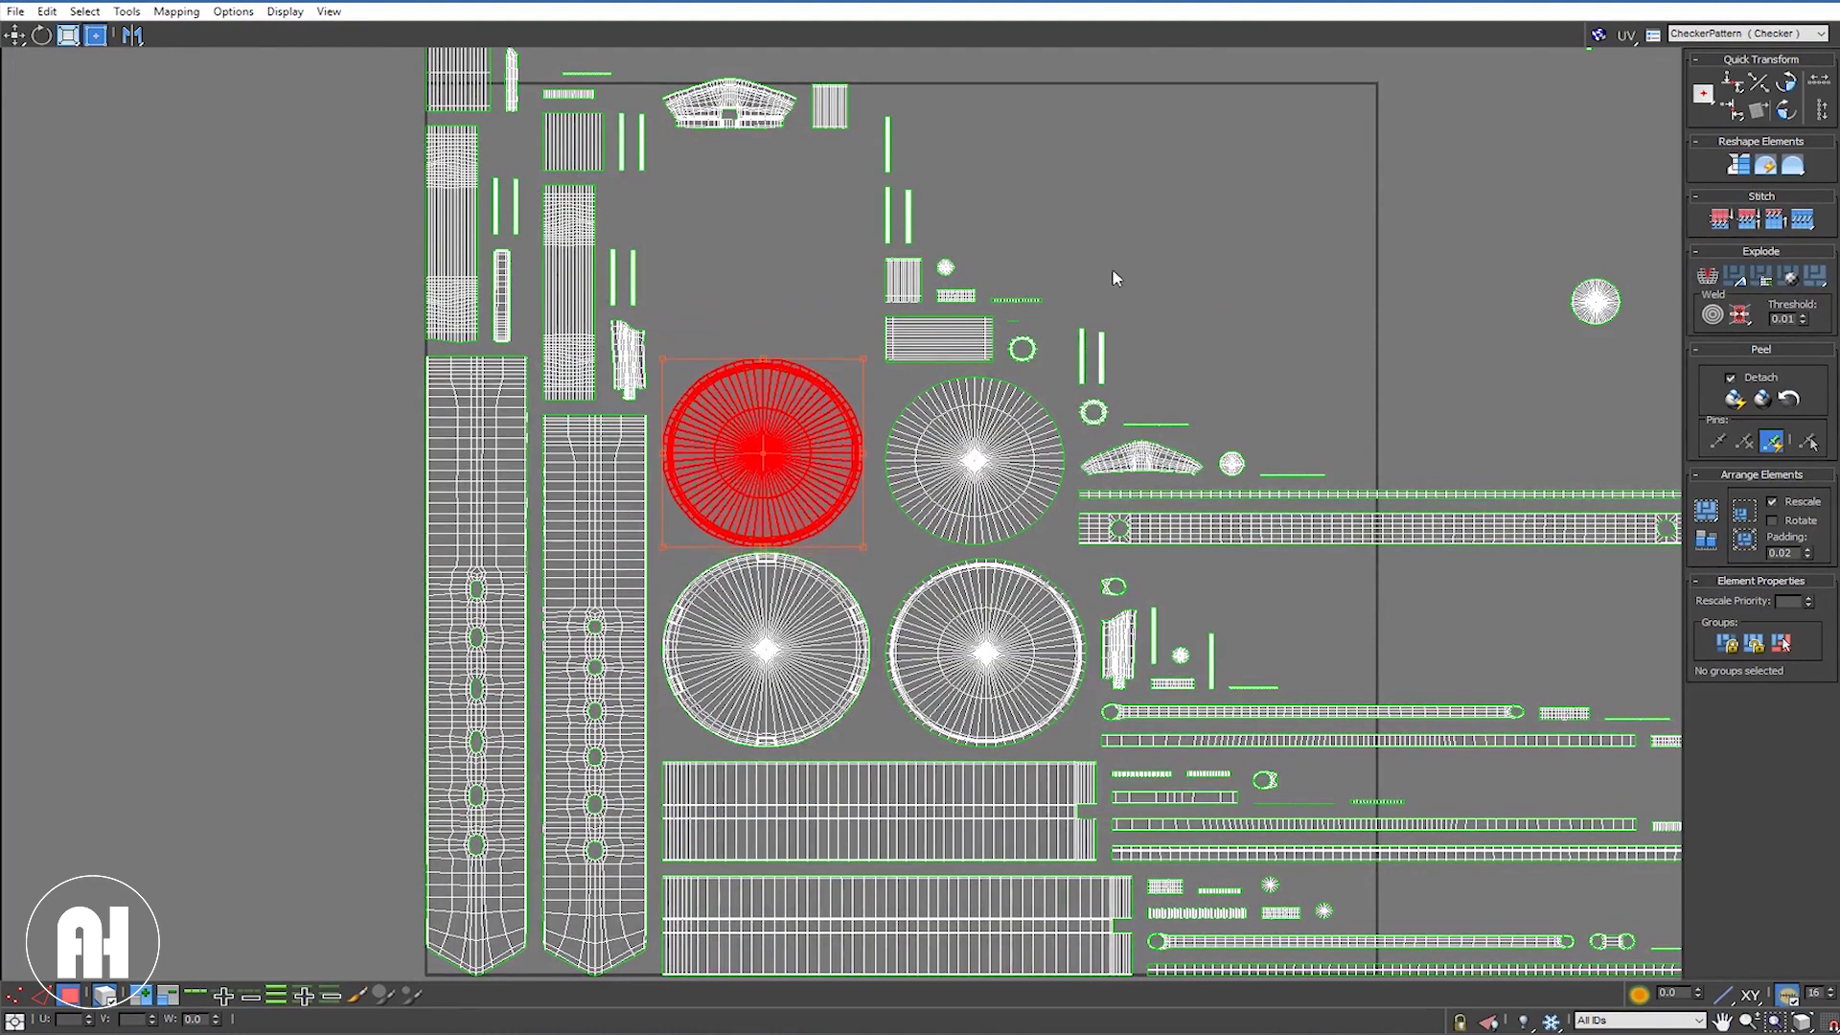
Step: Rotate both strap strips 90° twice so points face right, placing them below the circles
click(900, 417)
mouse_move(898, 350)
middle_down()
mouse_move(836, 321)
mouse_move(850, 205)
middle_up()
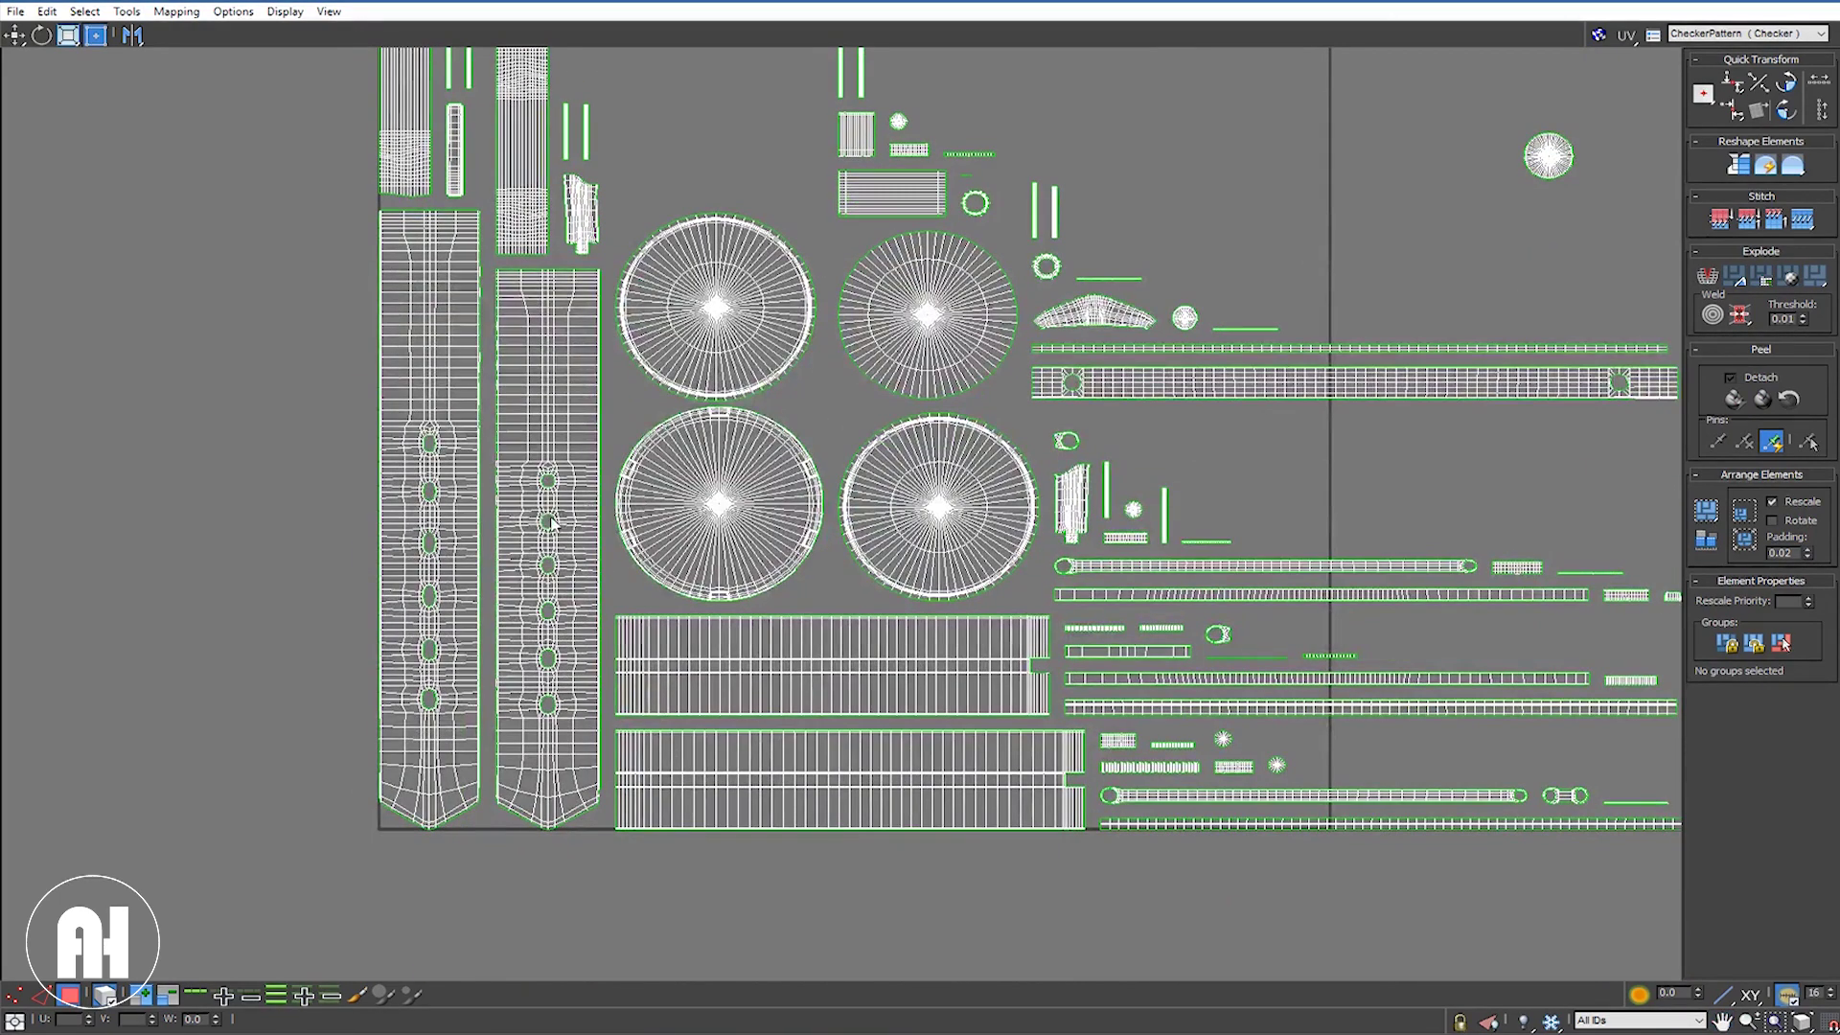
drag(721, 455, 723, 456)
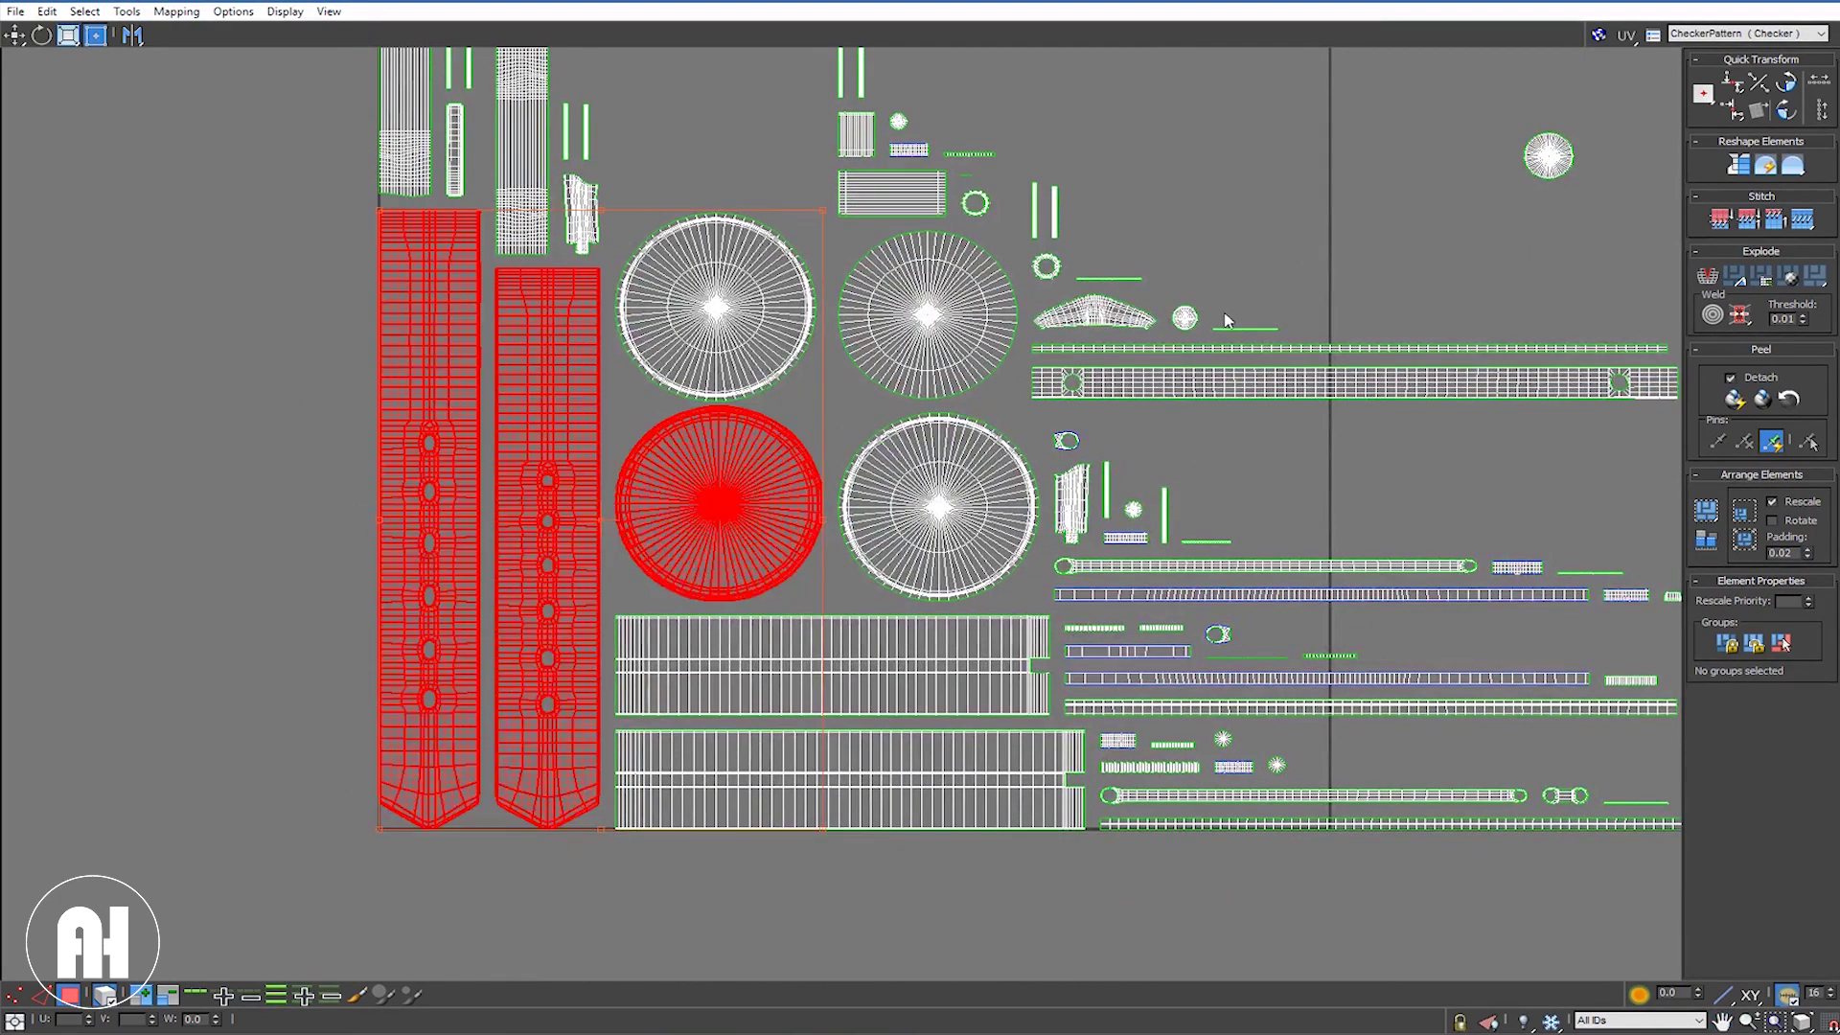
click(467, 453)
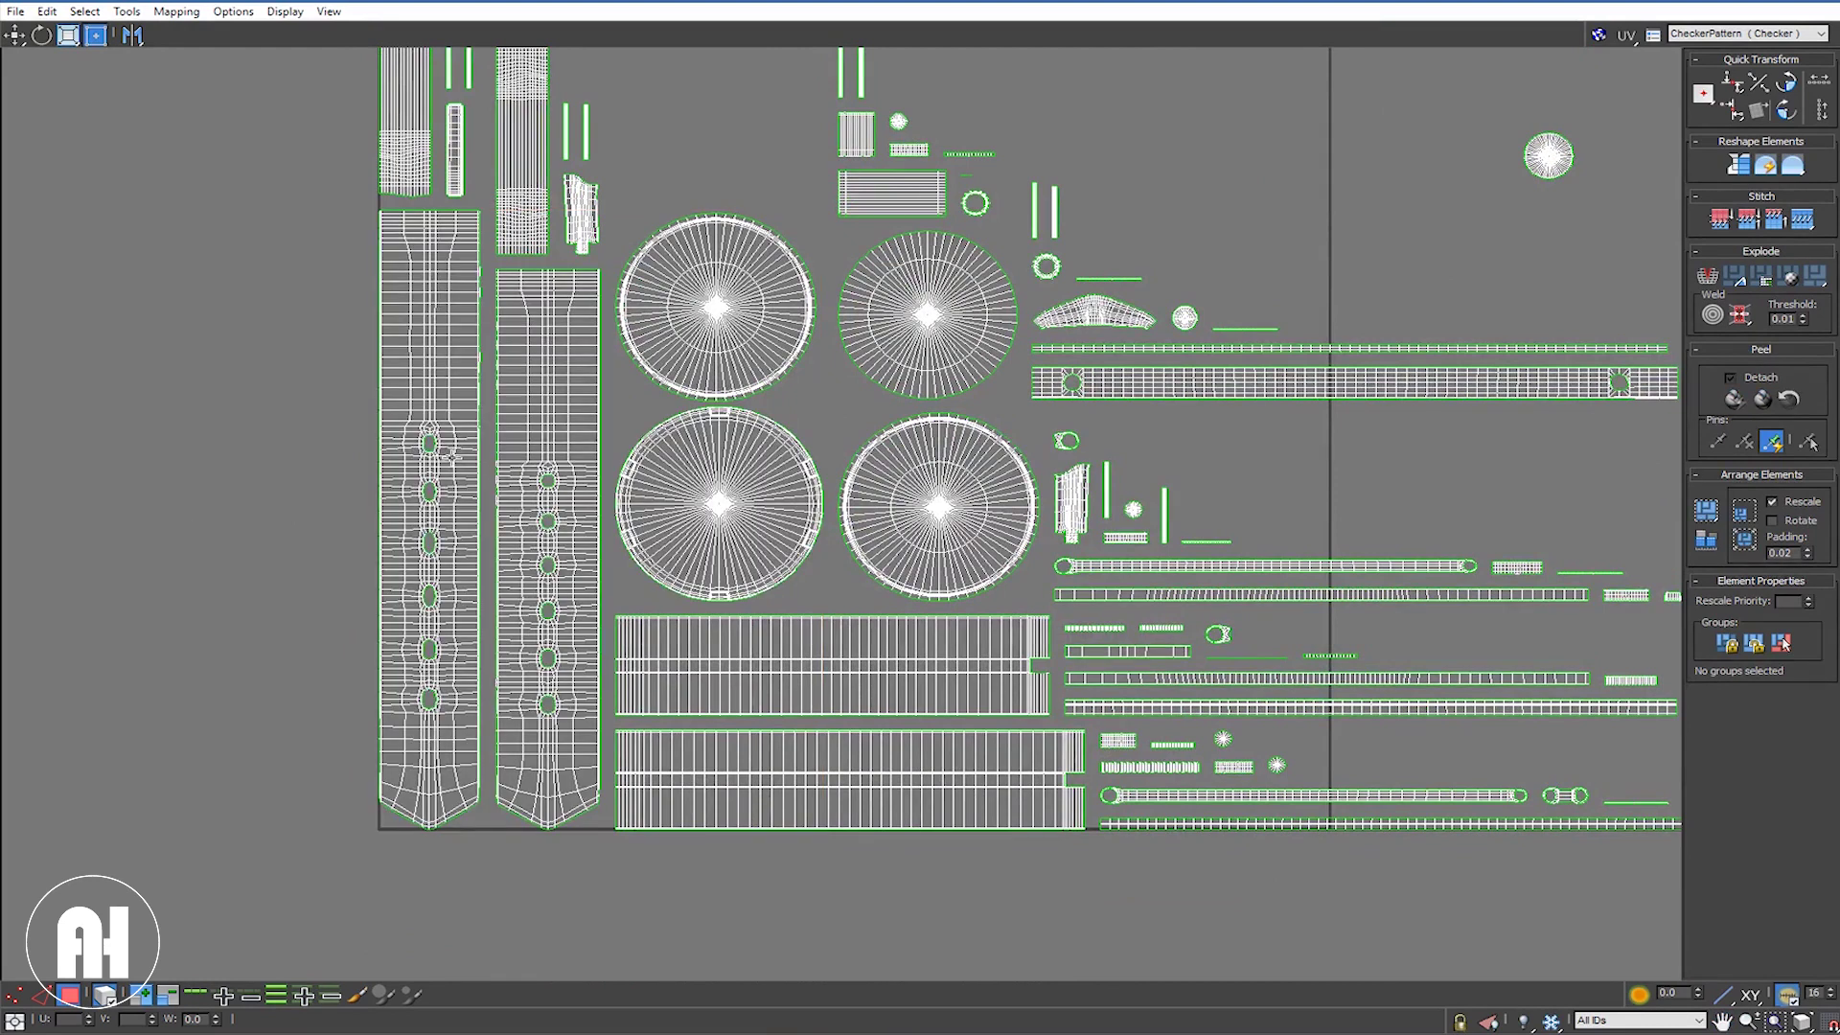
click(583, 427)
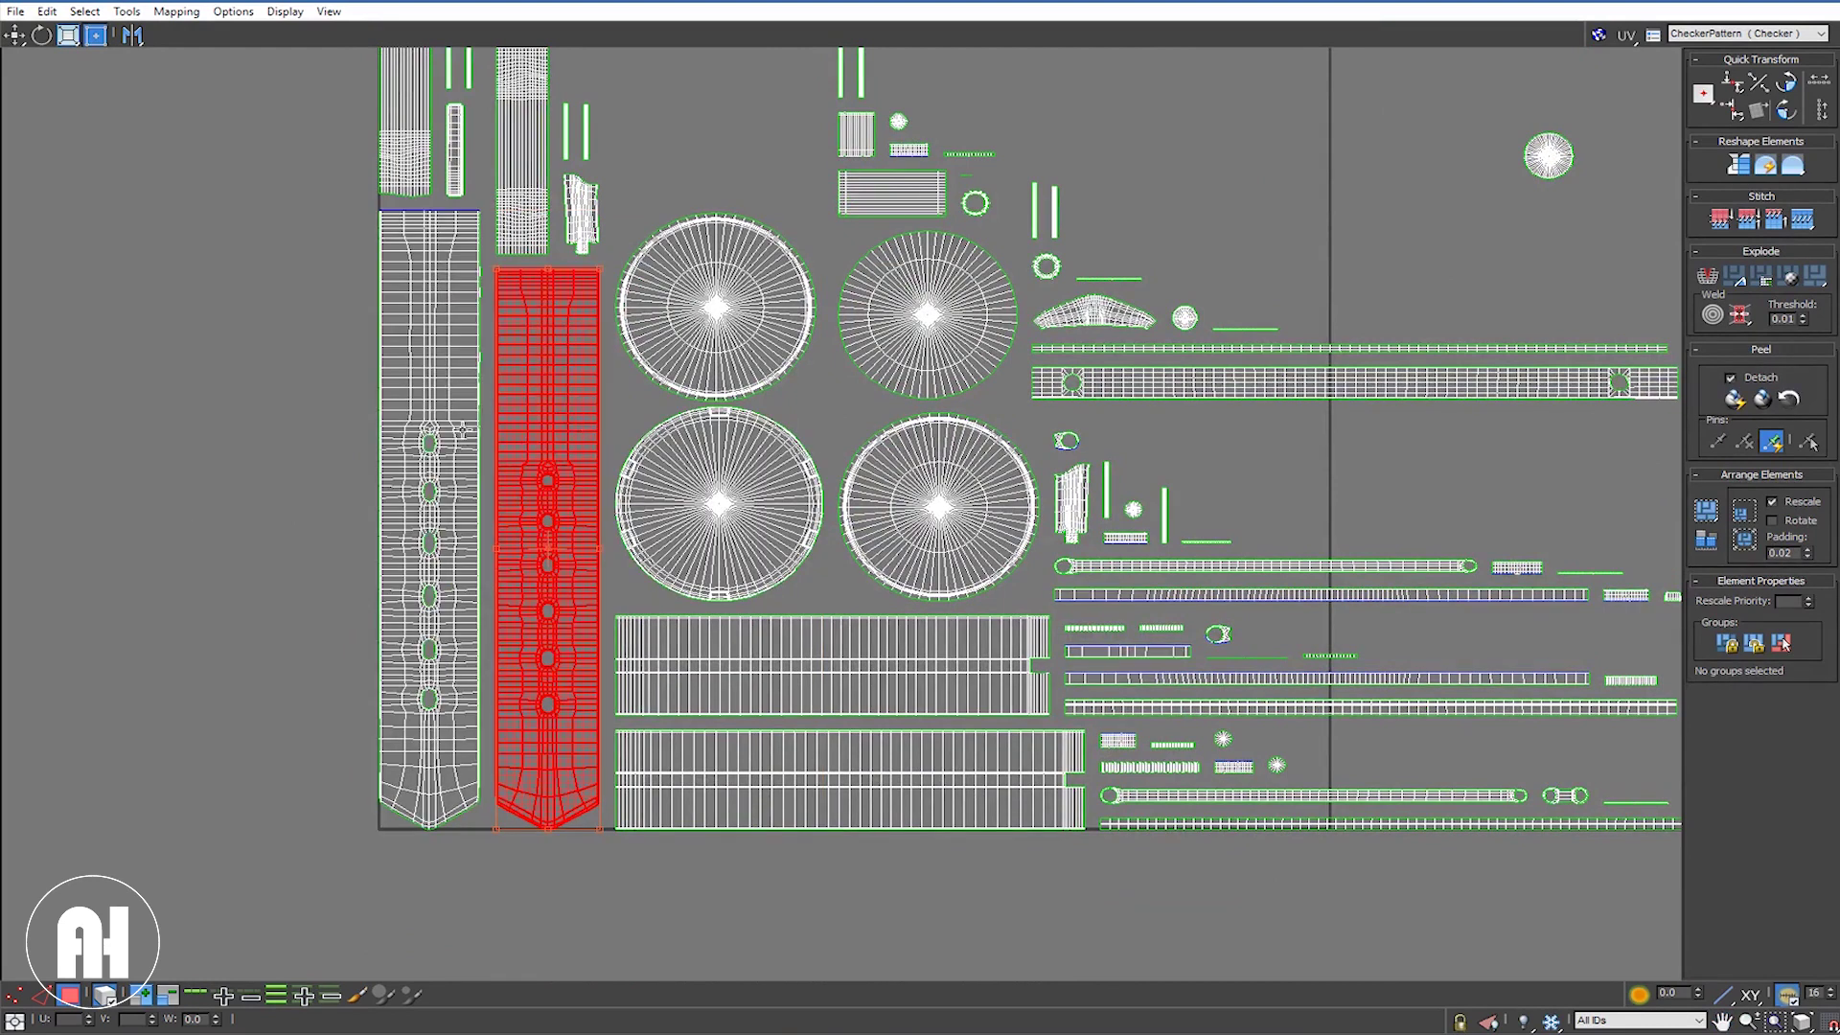
click(1786, 110)
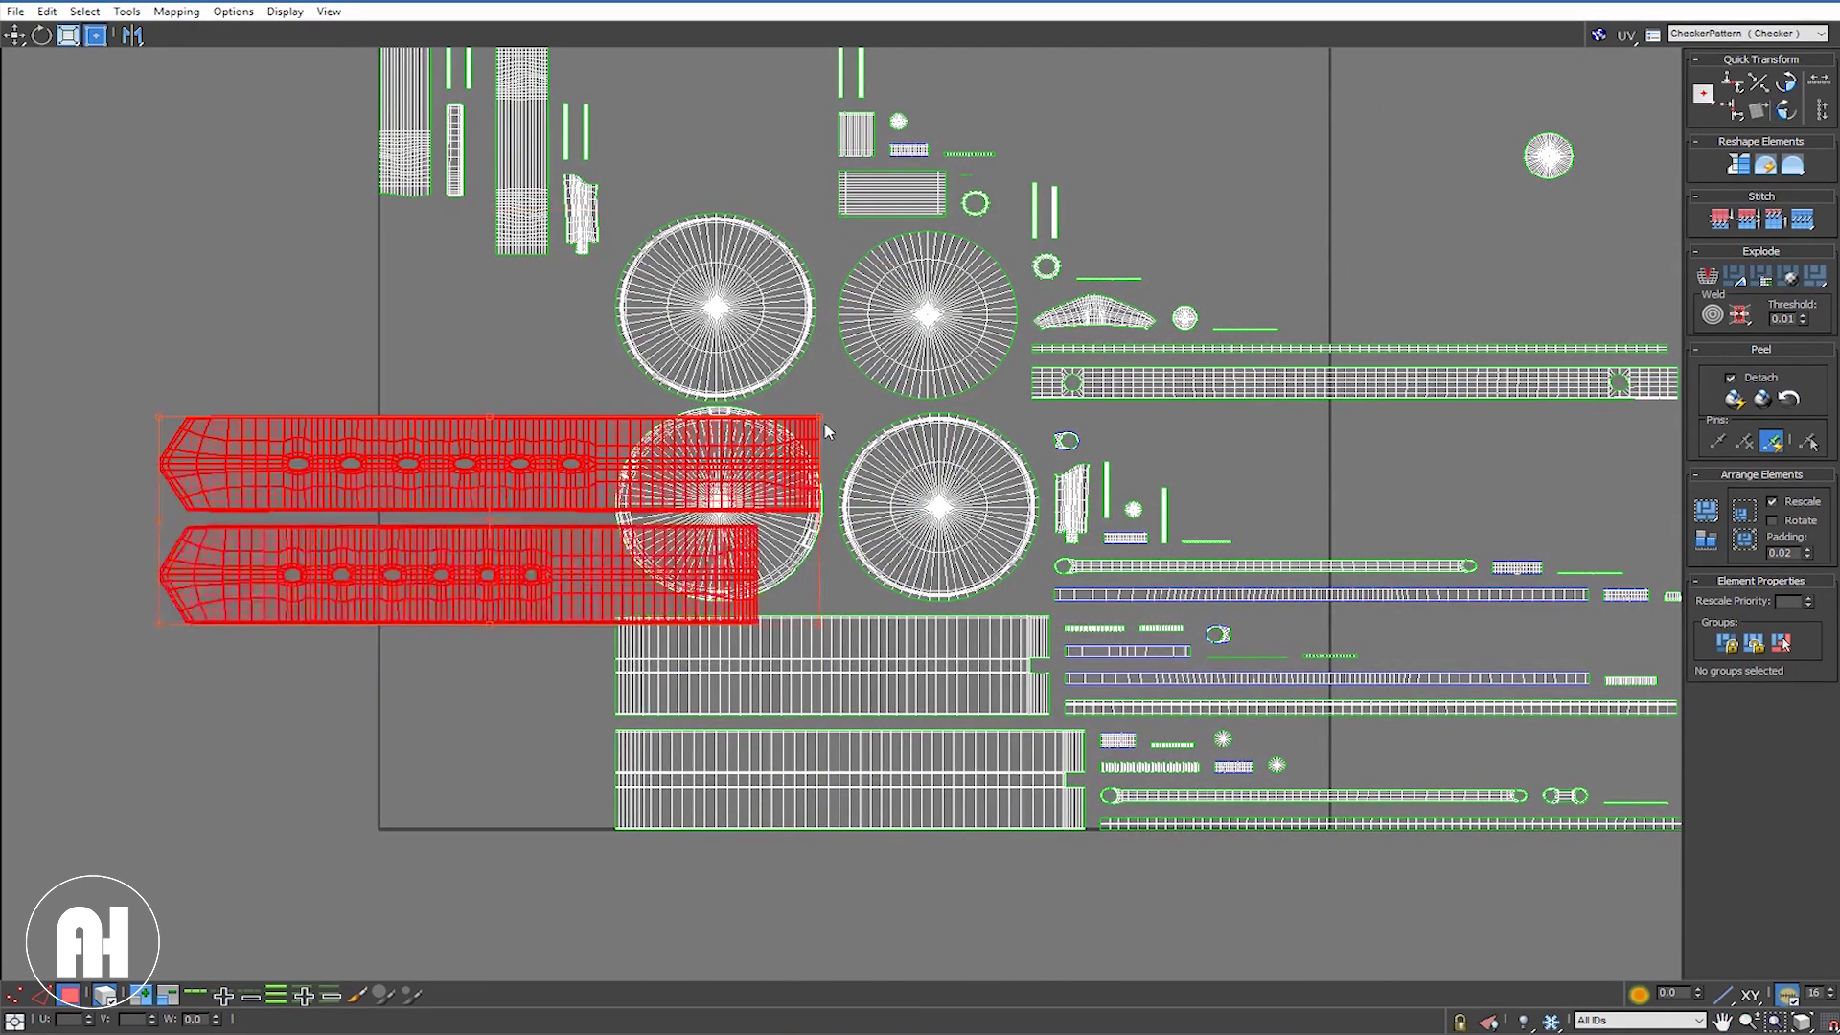
middle_drag(808, 305, 784, 188)
click(1785, 110)
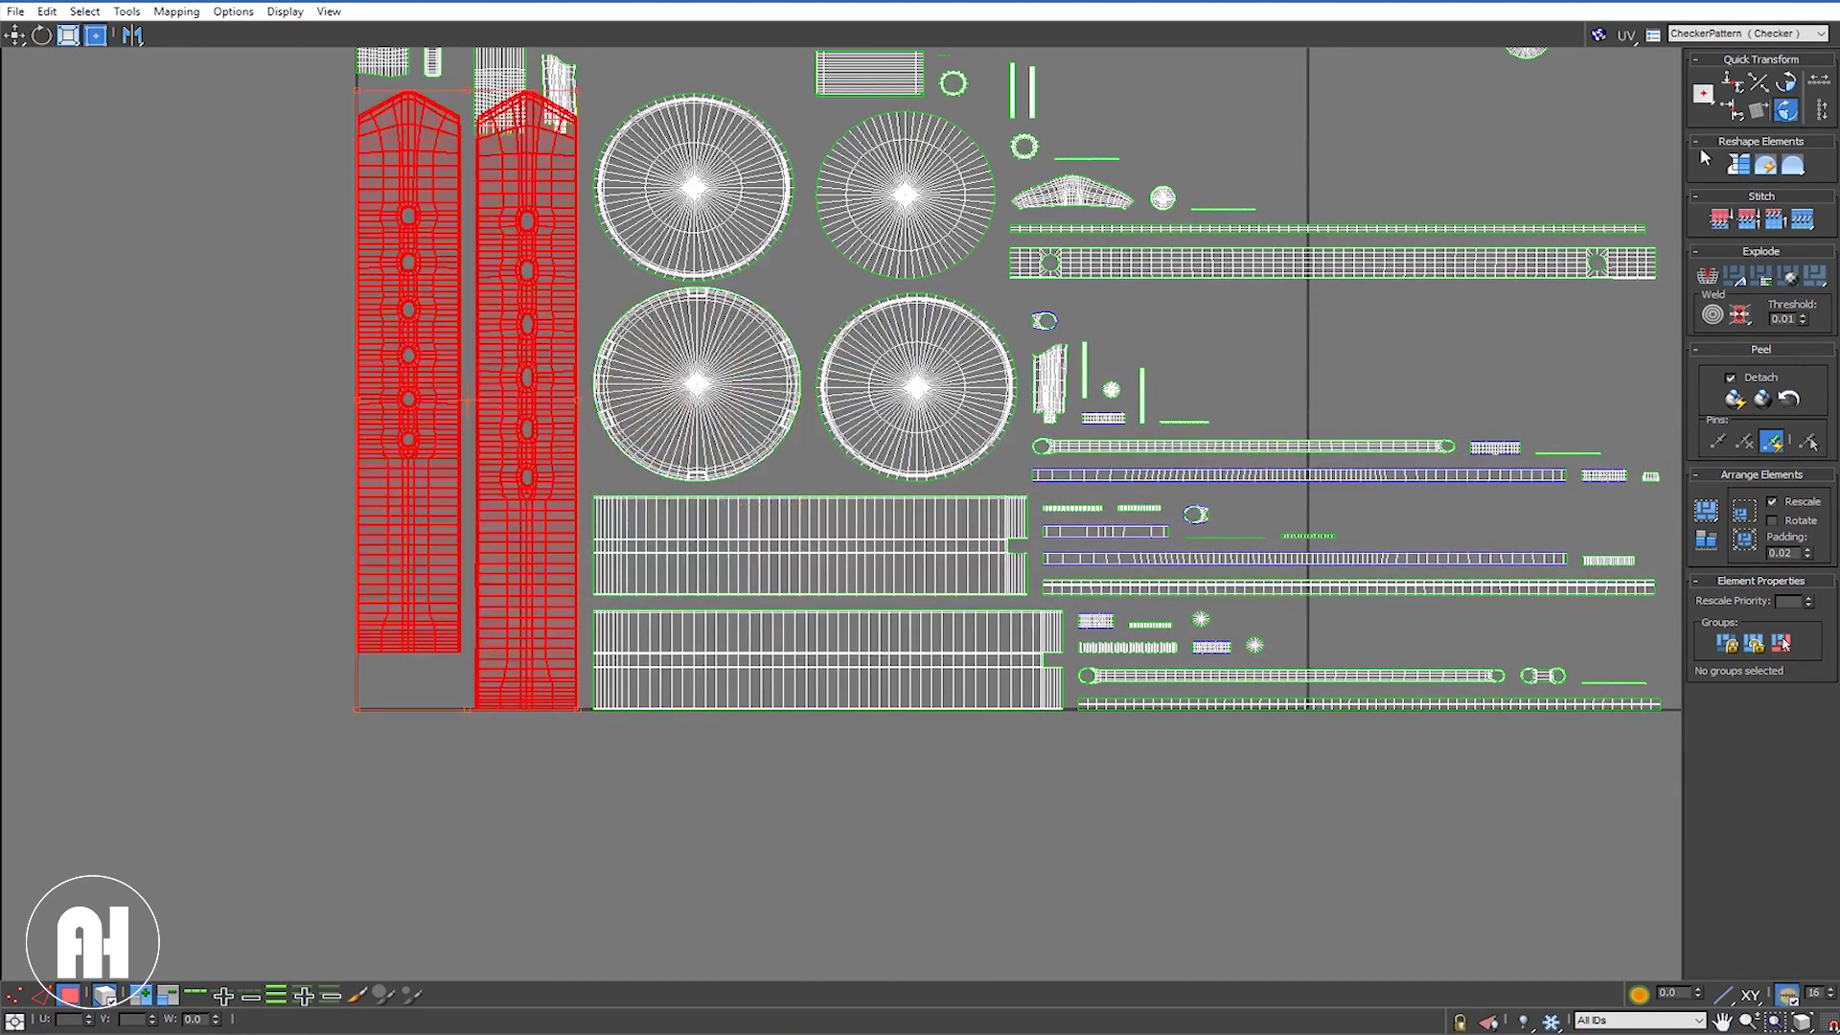
mouse_move(666, 343)
mouse_down()
mouse_move(788, 745)
mouse_move(746, 485)
mouse_up()
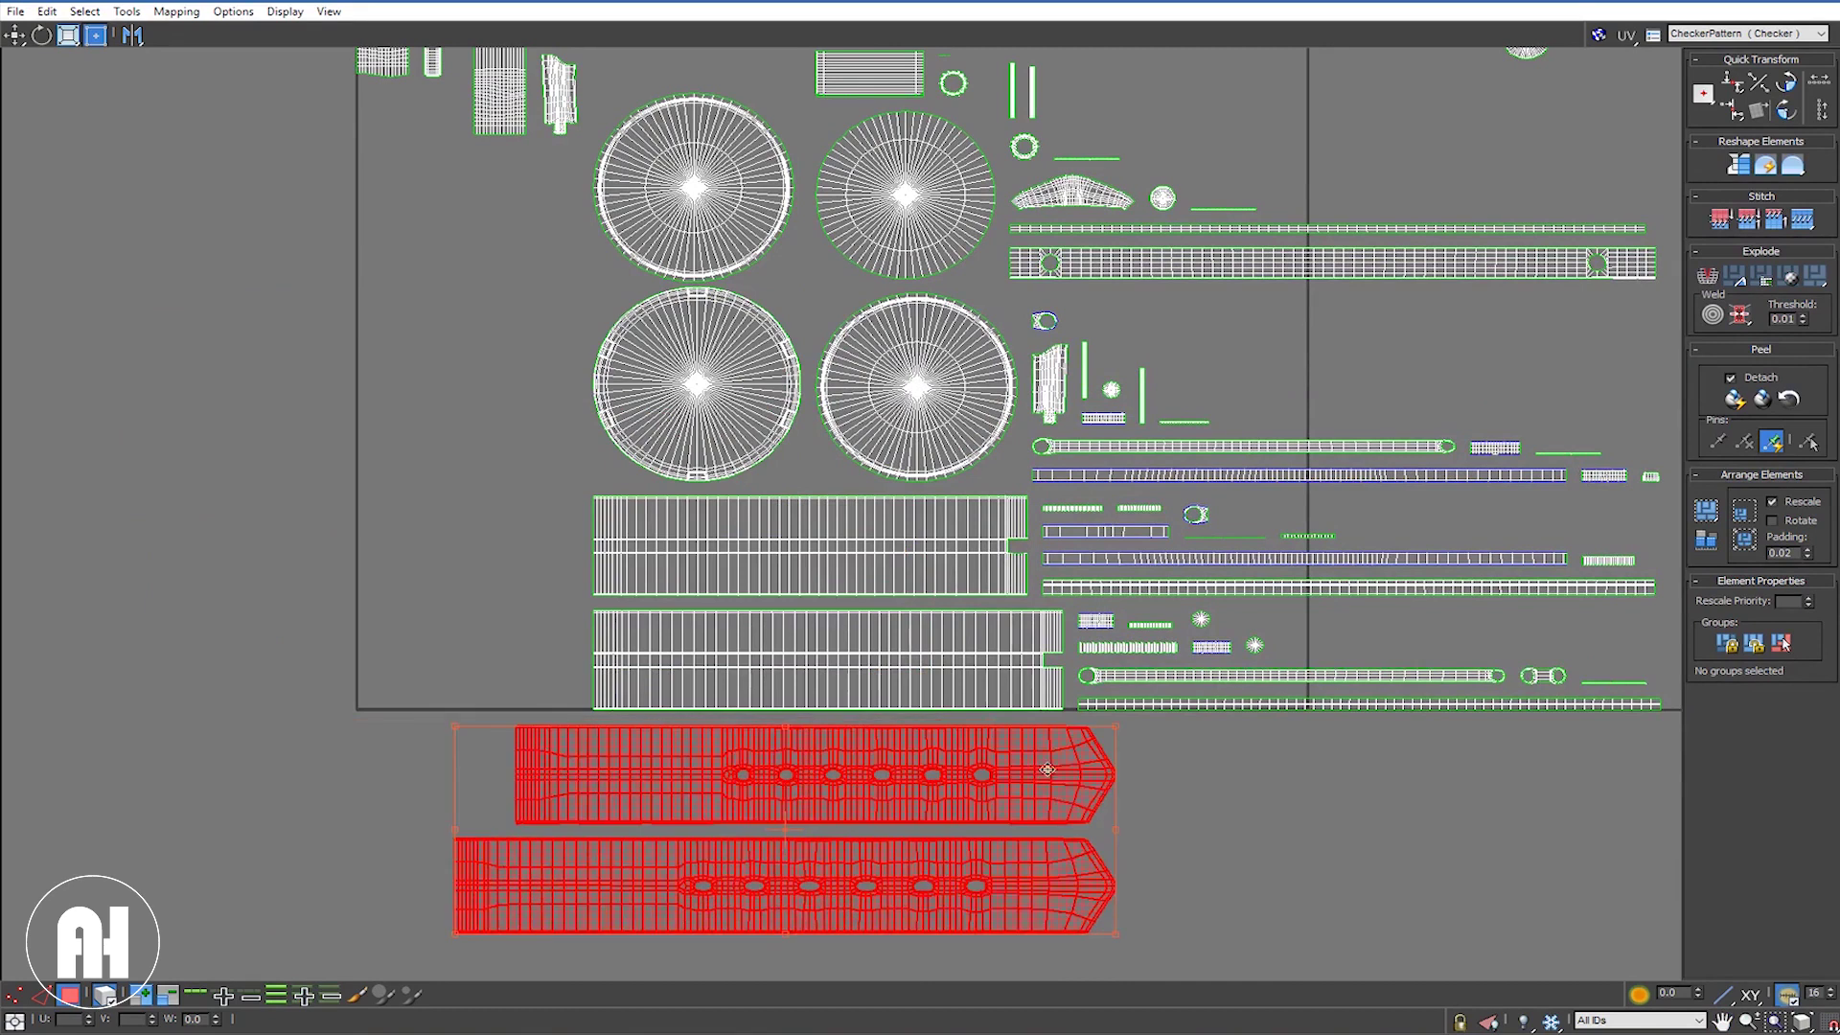
Step: Select every UV island, shift the whole layout right, then deselect
scroll(745, 484, down, 3)
scroll(745, 485, down, 3)
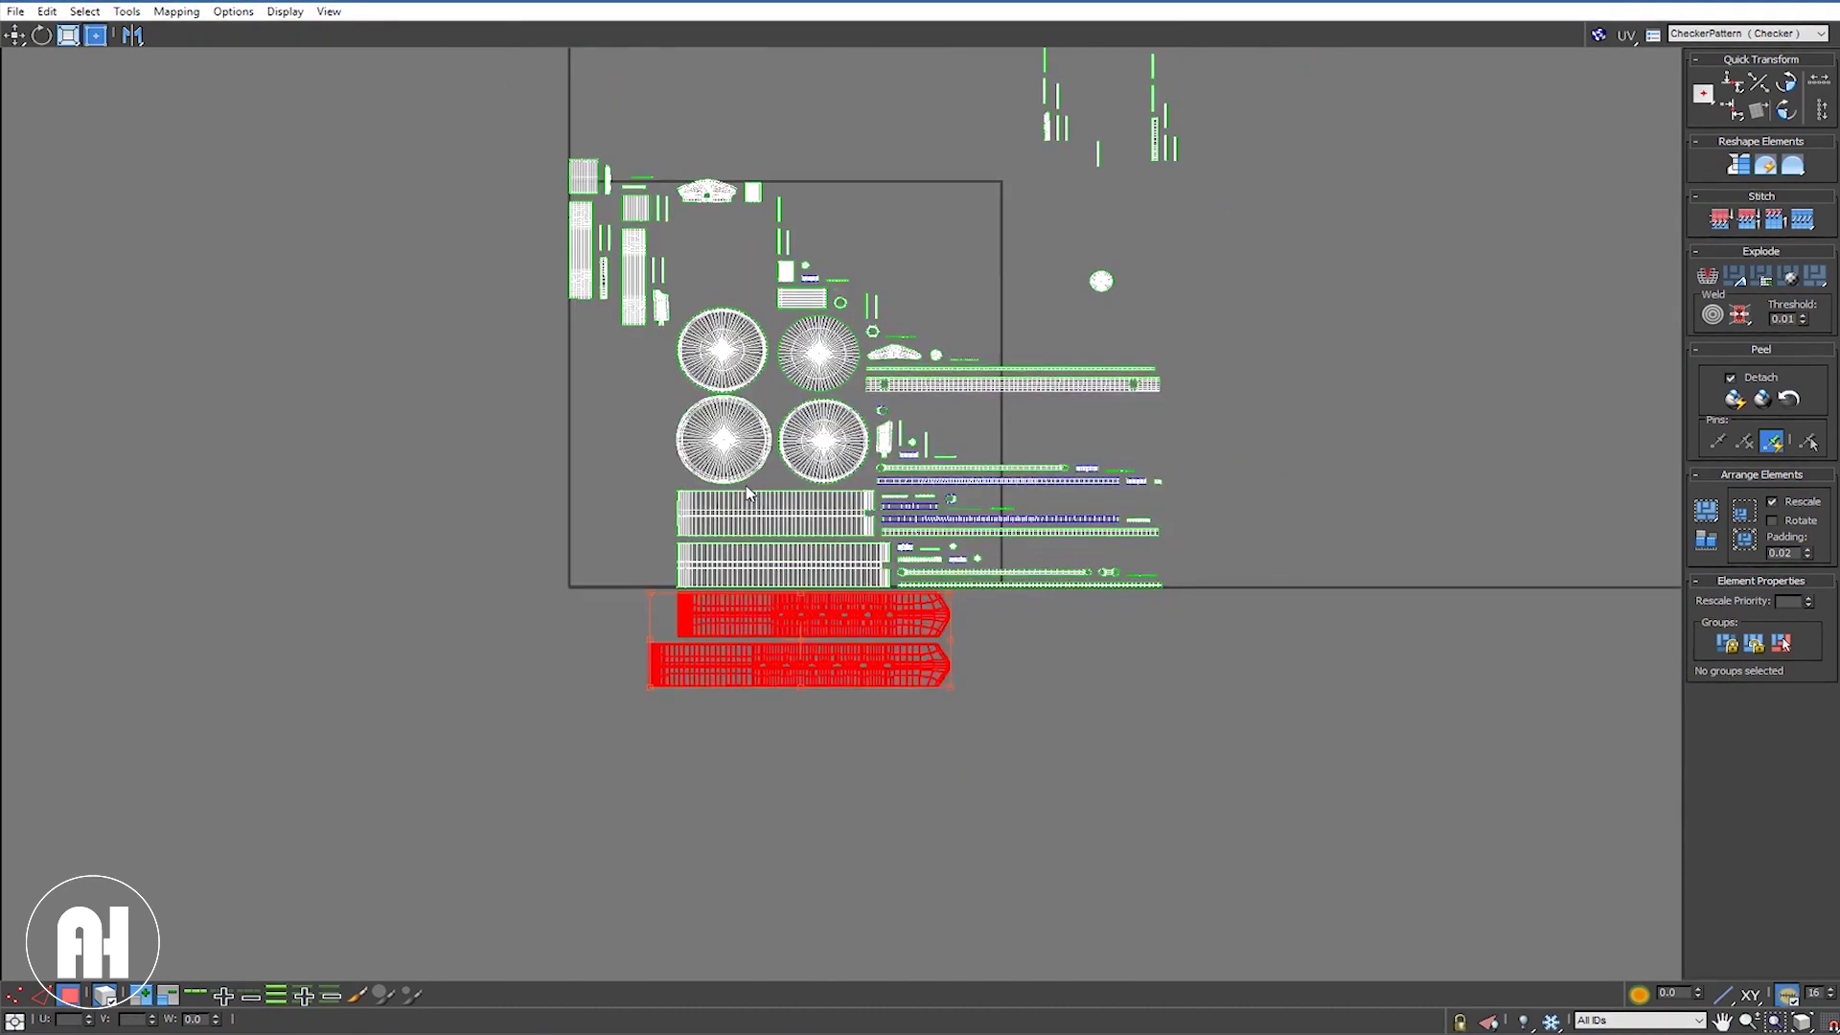
middle_drag(658, 542, 645, 566)
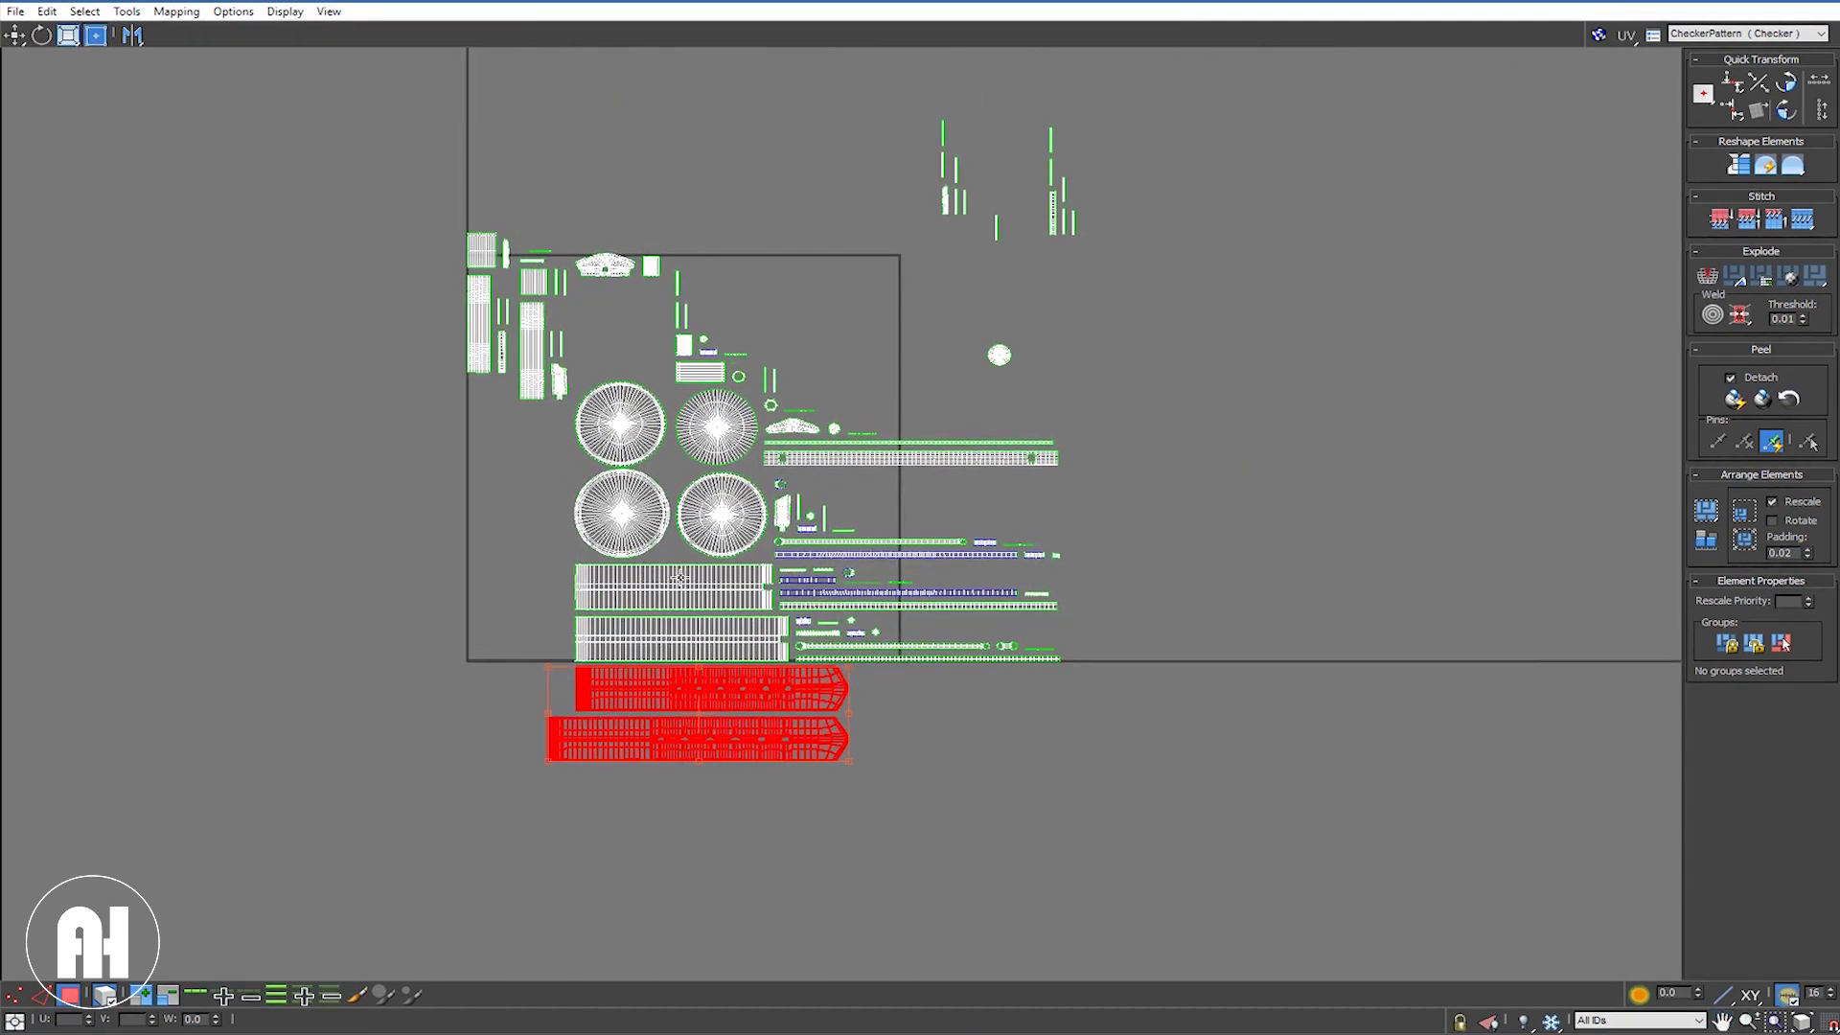
scroll(679, 578, down, 2)
drag(1111, 232, 639, 592)
drag(661, 525, 623, 549)
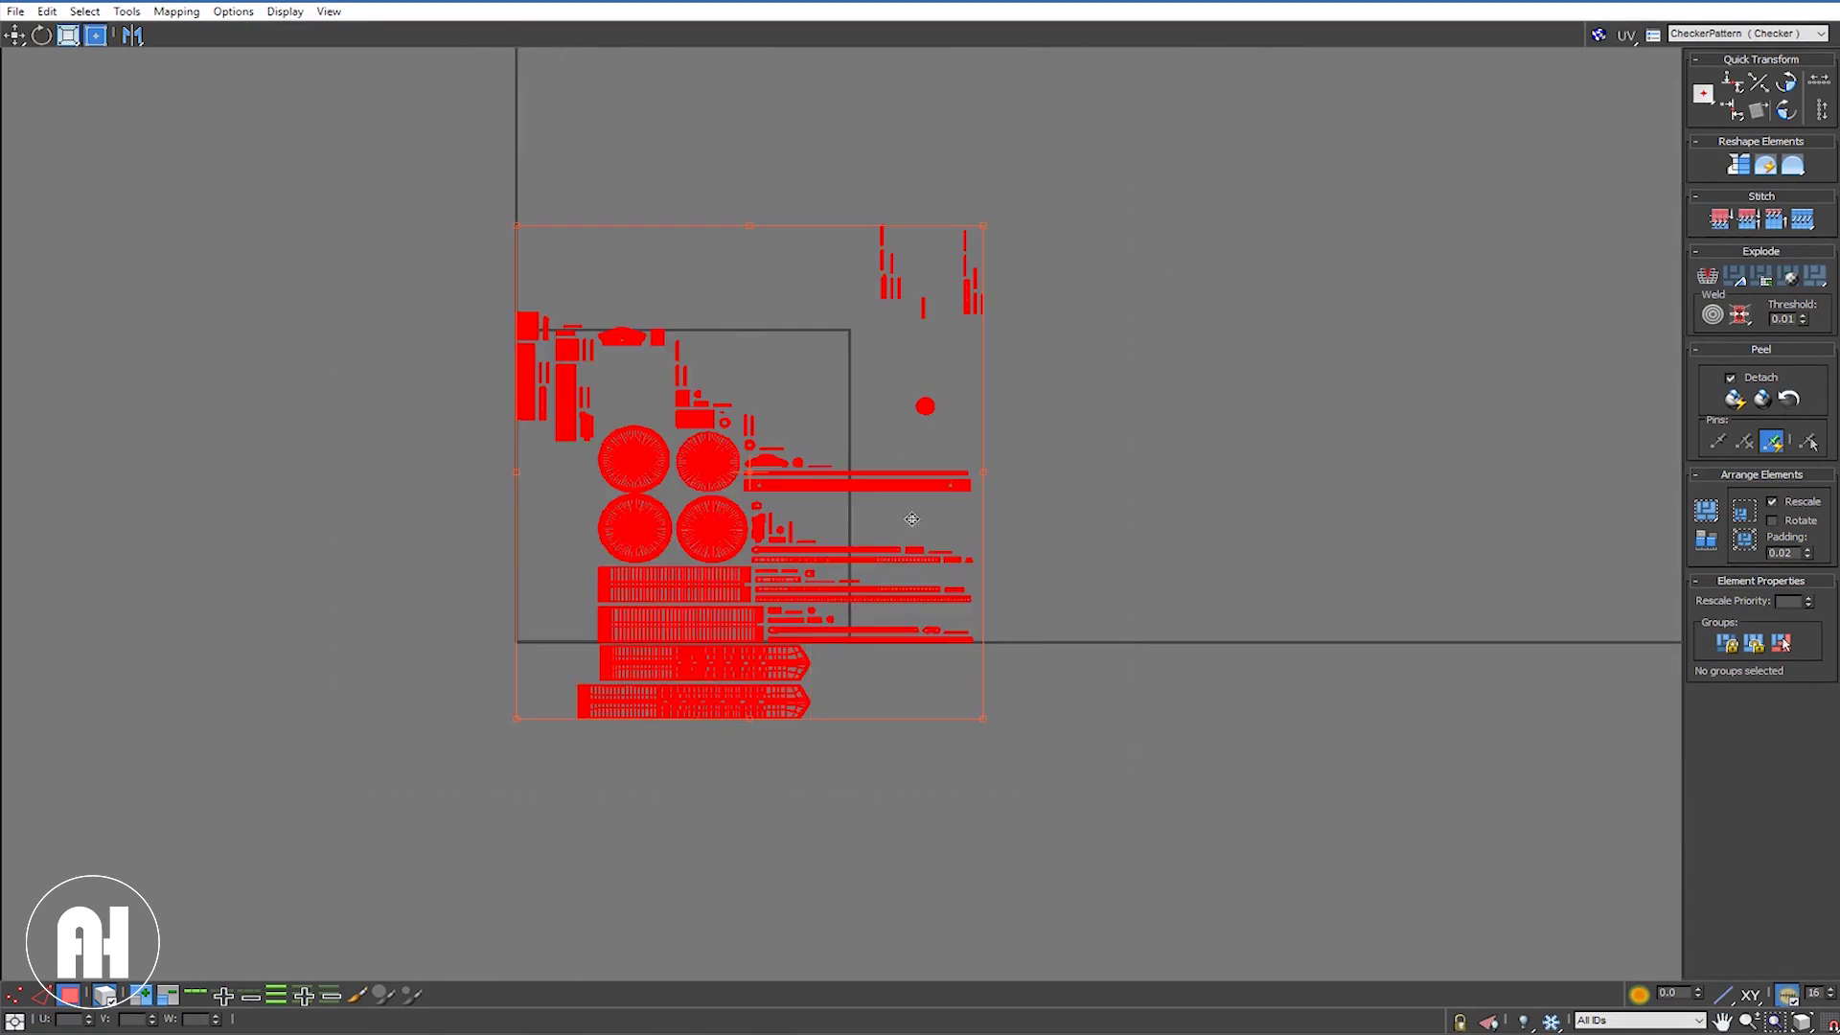
drag(911, 518, 1067, 499)
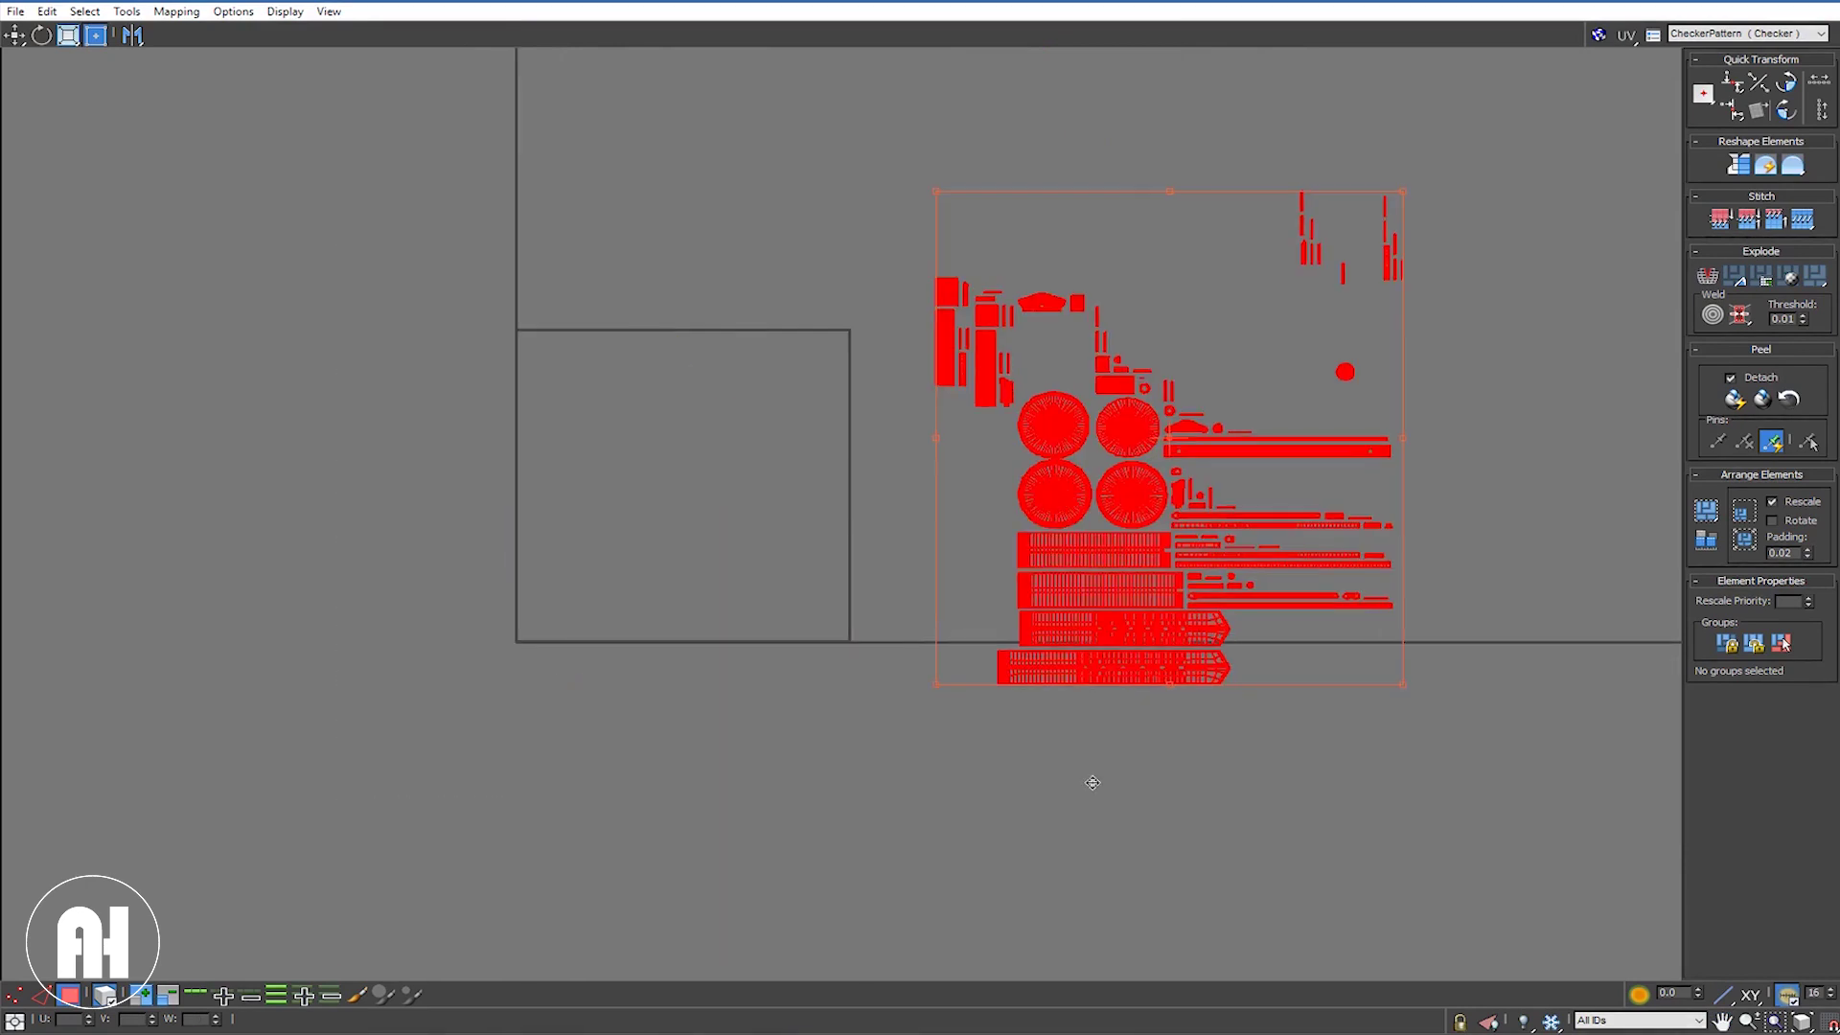
click(1086, 683)
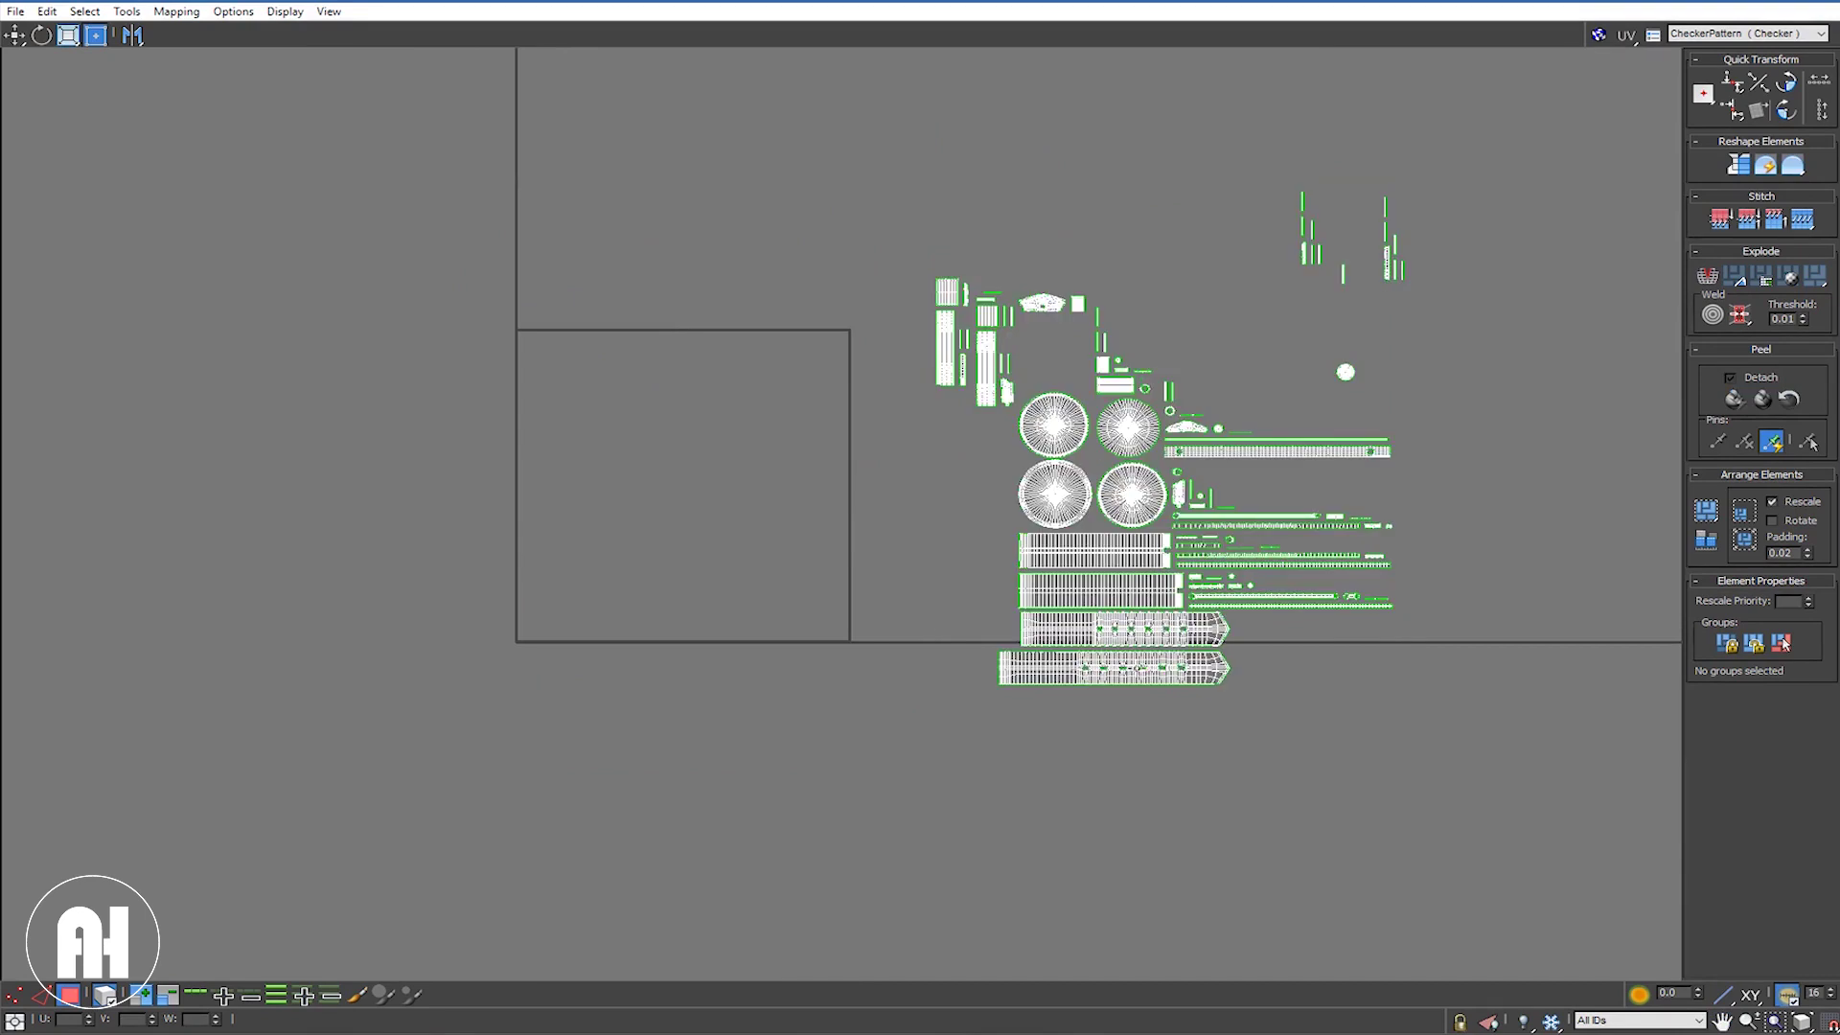
Step: Select the four strap and band strips and move them into the tile's lower left
scroll(1079, 688, up, 2)
click(1084, 676)
drag(1084, 676, 1102, 677)
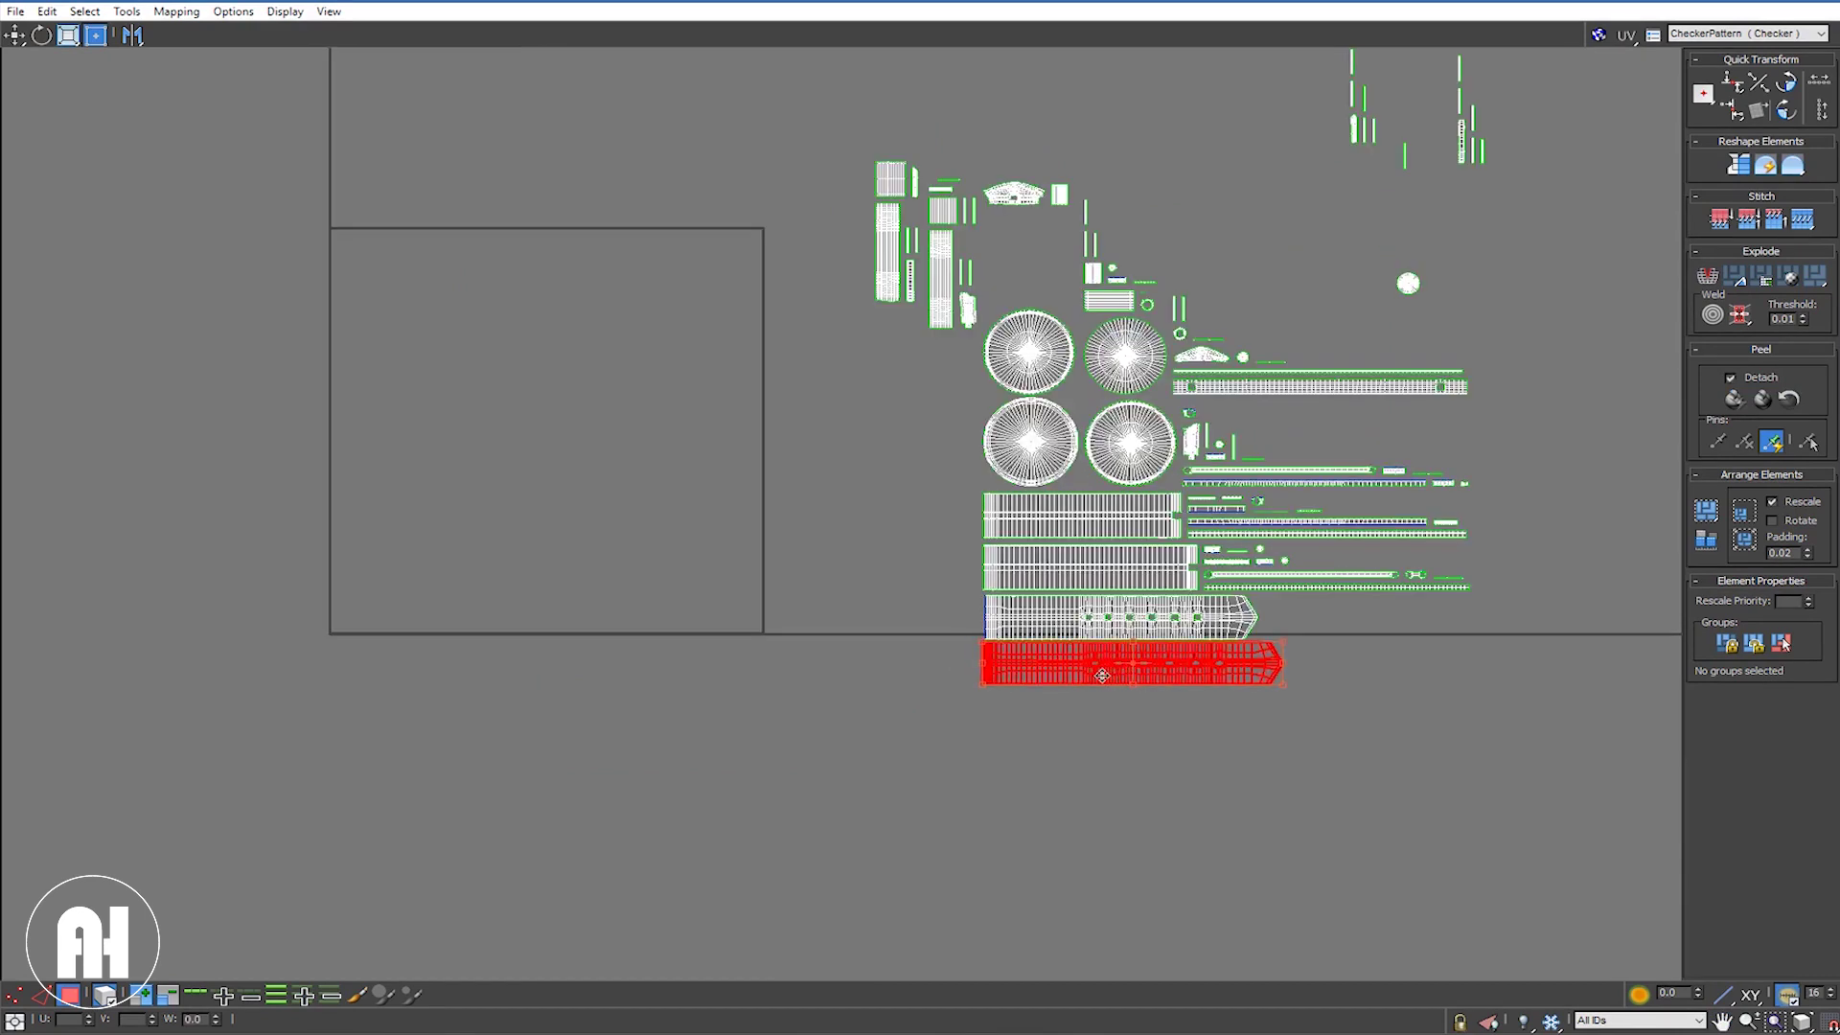
ctrl+click(1095, 620)
ctrl+click(1073, 573)
ctrl+click(1061, 533)
drag(516, 485, 467, 568)
Step: Shift the four strips further left and down, checking their left ends
scroll(376, 603, up, 1)
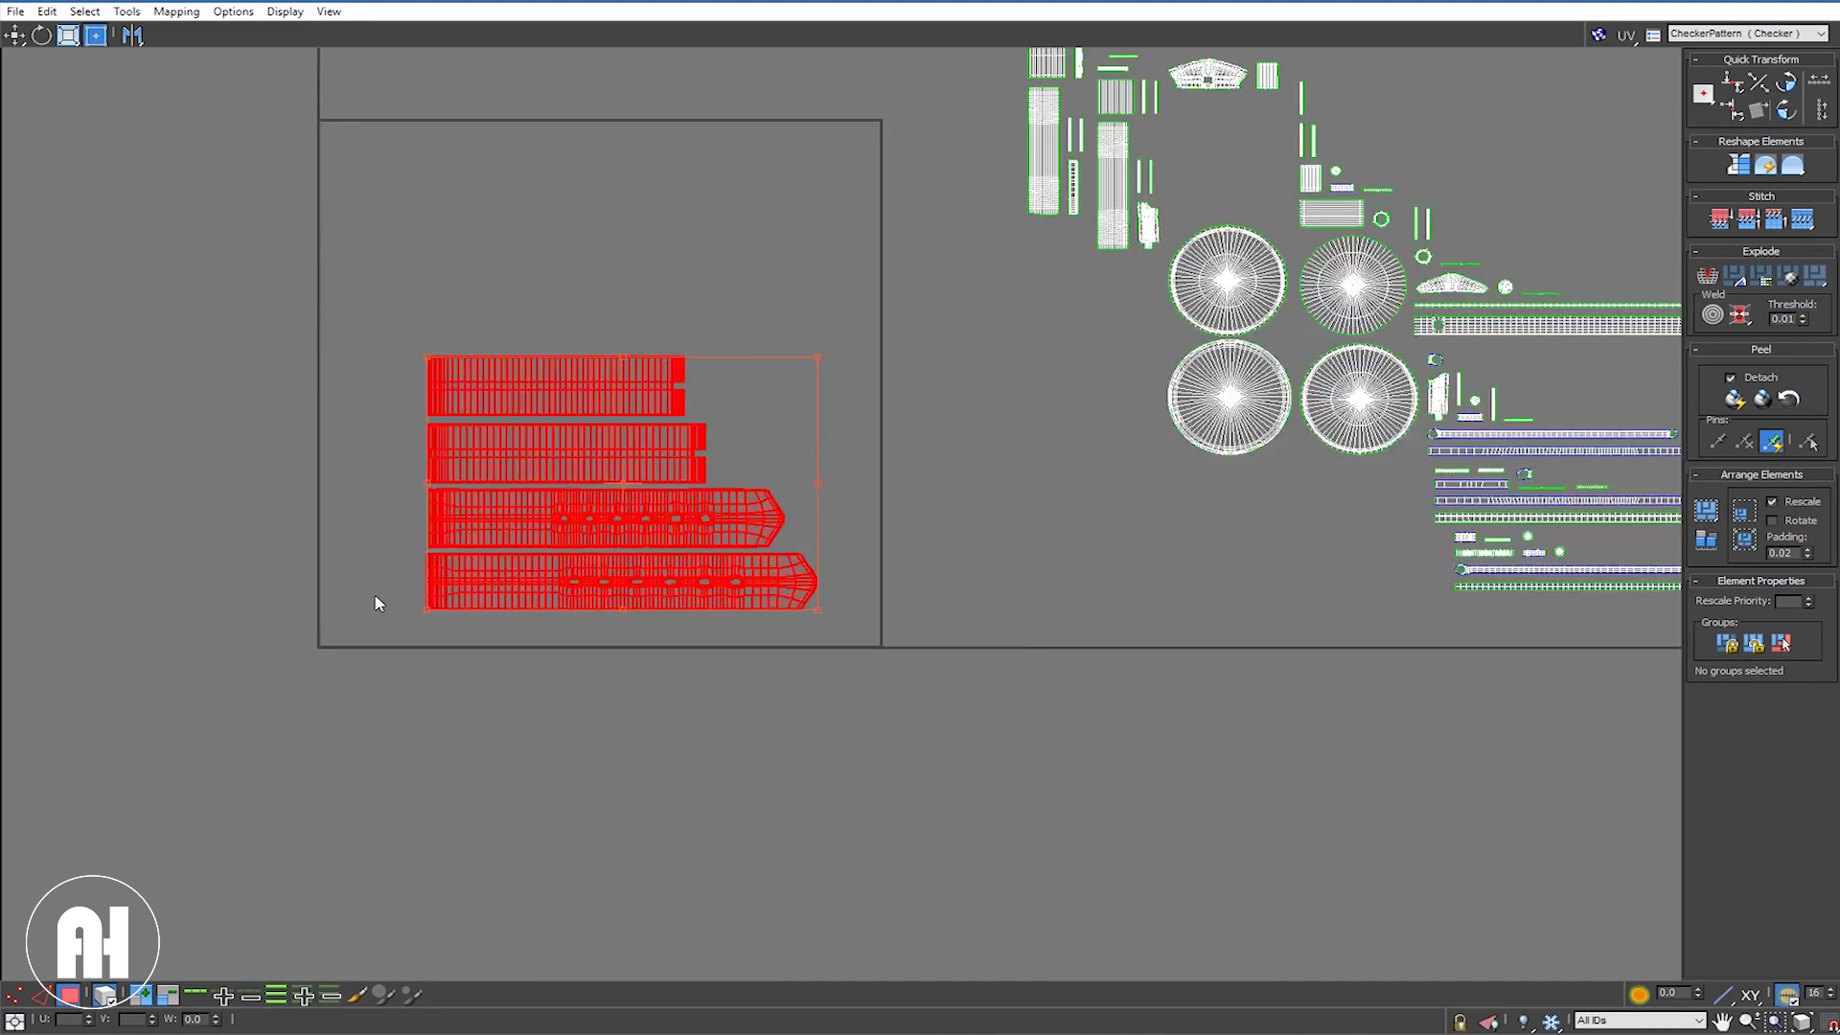
scroll(403, 609, up, 3)
scroll(422, 614, up, 1)
drag(400, 647, 321, 674)
middle_drag(526, 642, 594, 634)
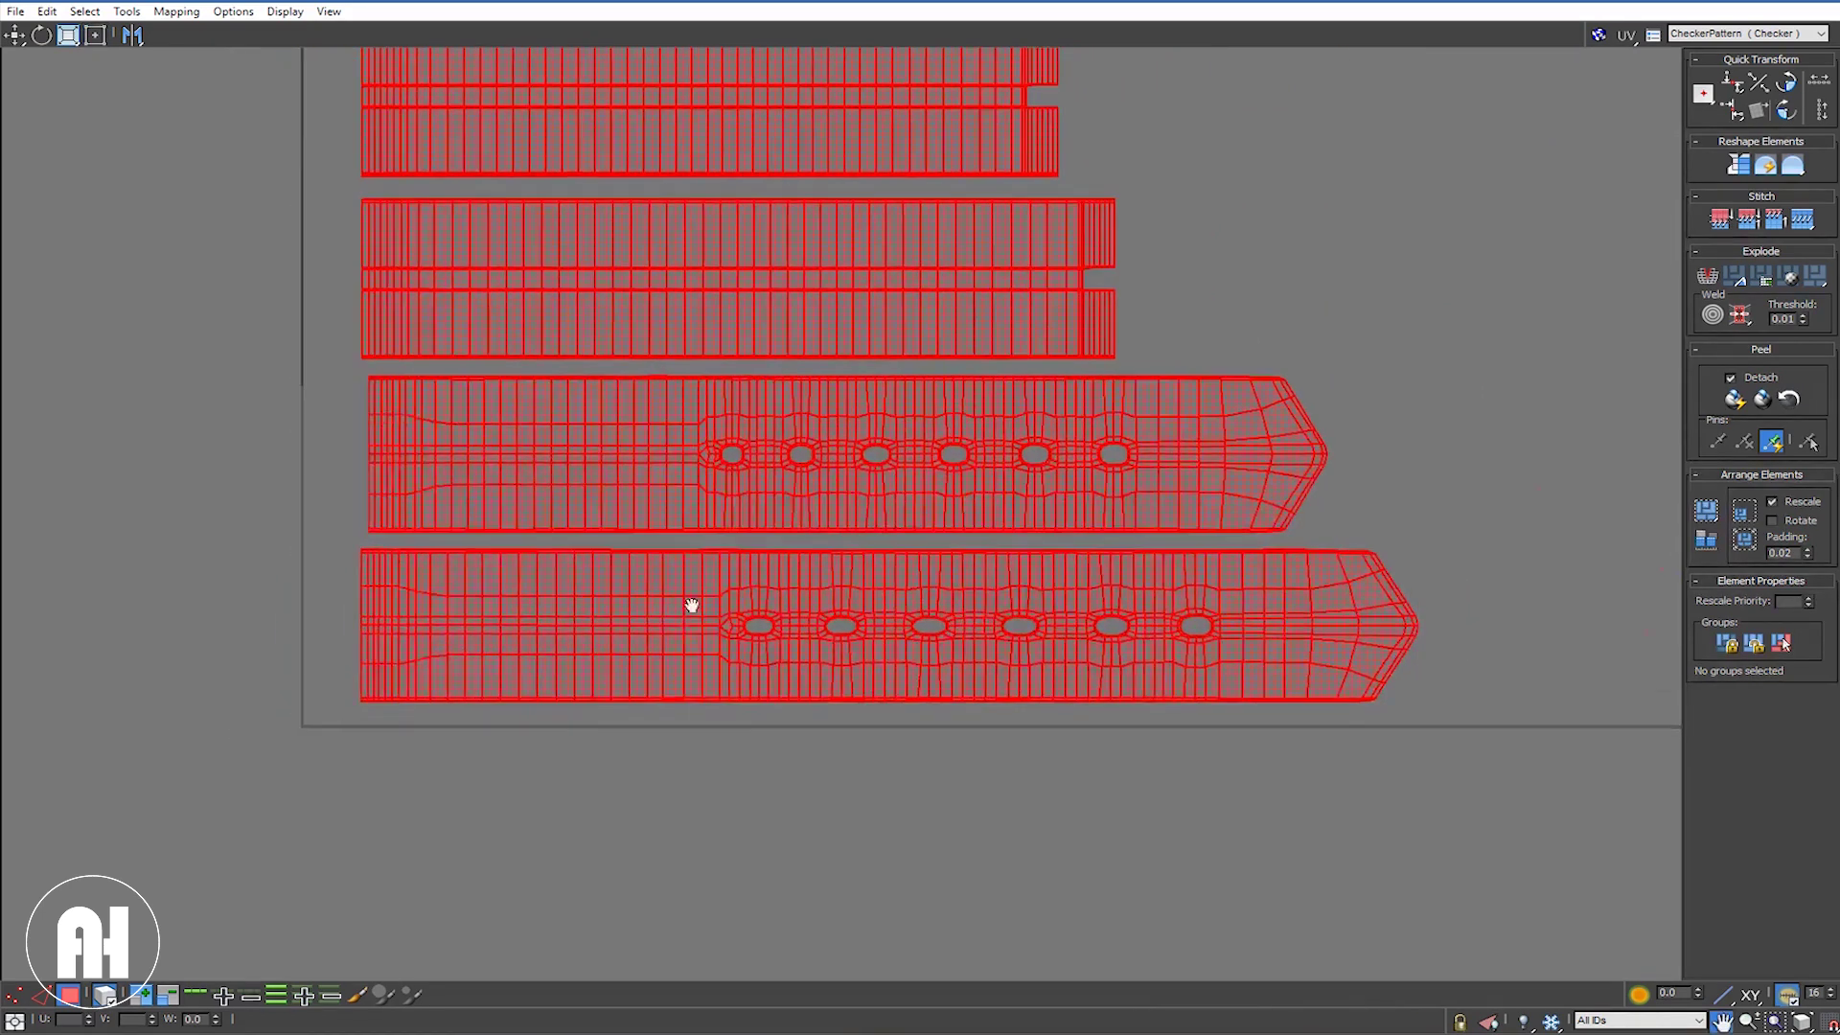
scroll(615, 644, up, 2)
scroll(692, 635, up, 3)
scroll(911, 600, up, 3)
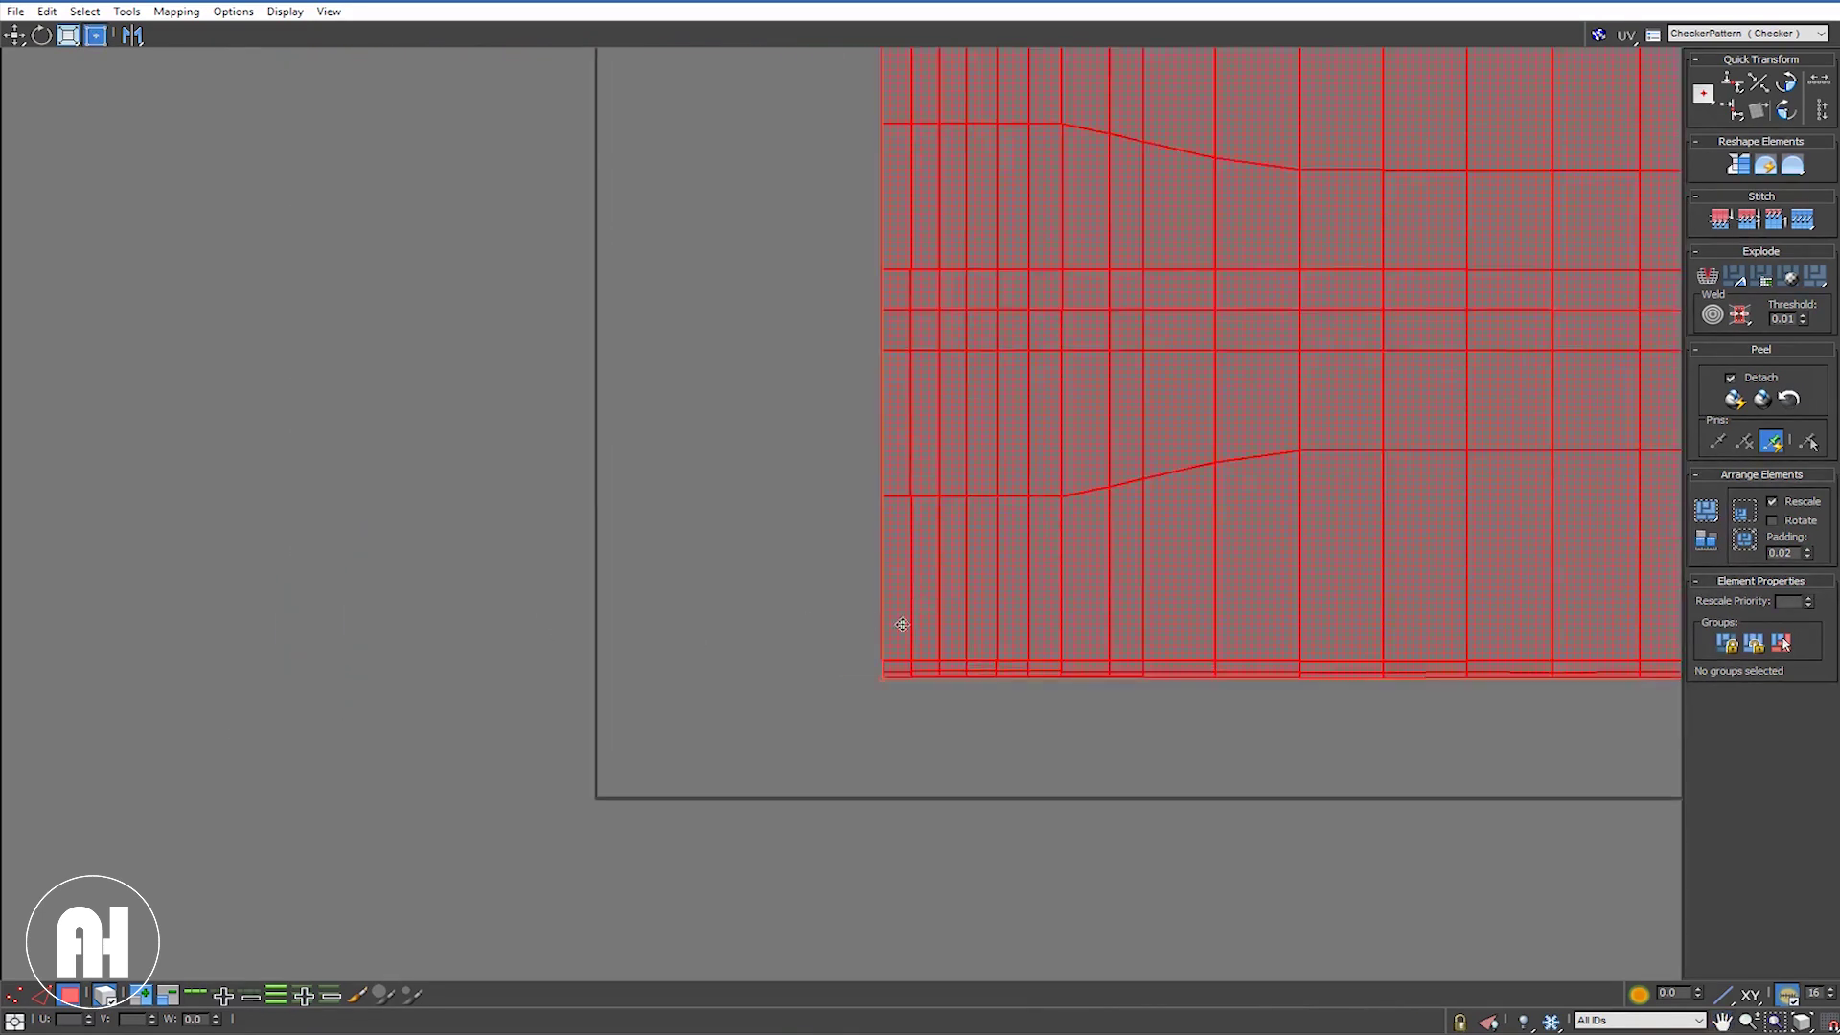
middle_drag(747, 686, 670, 700)
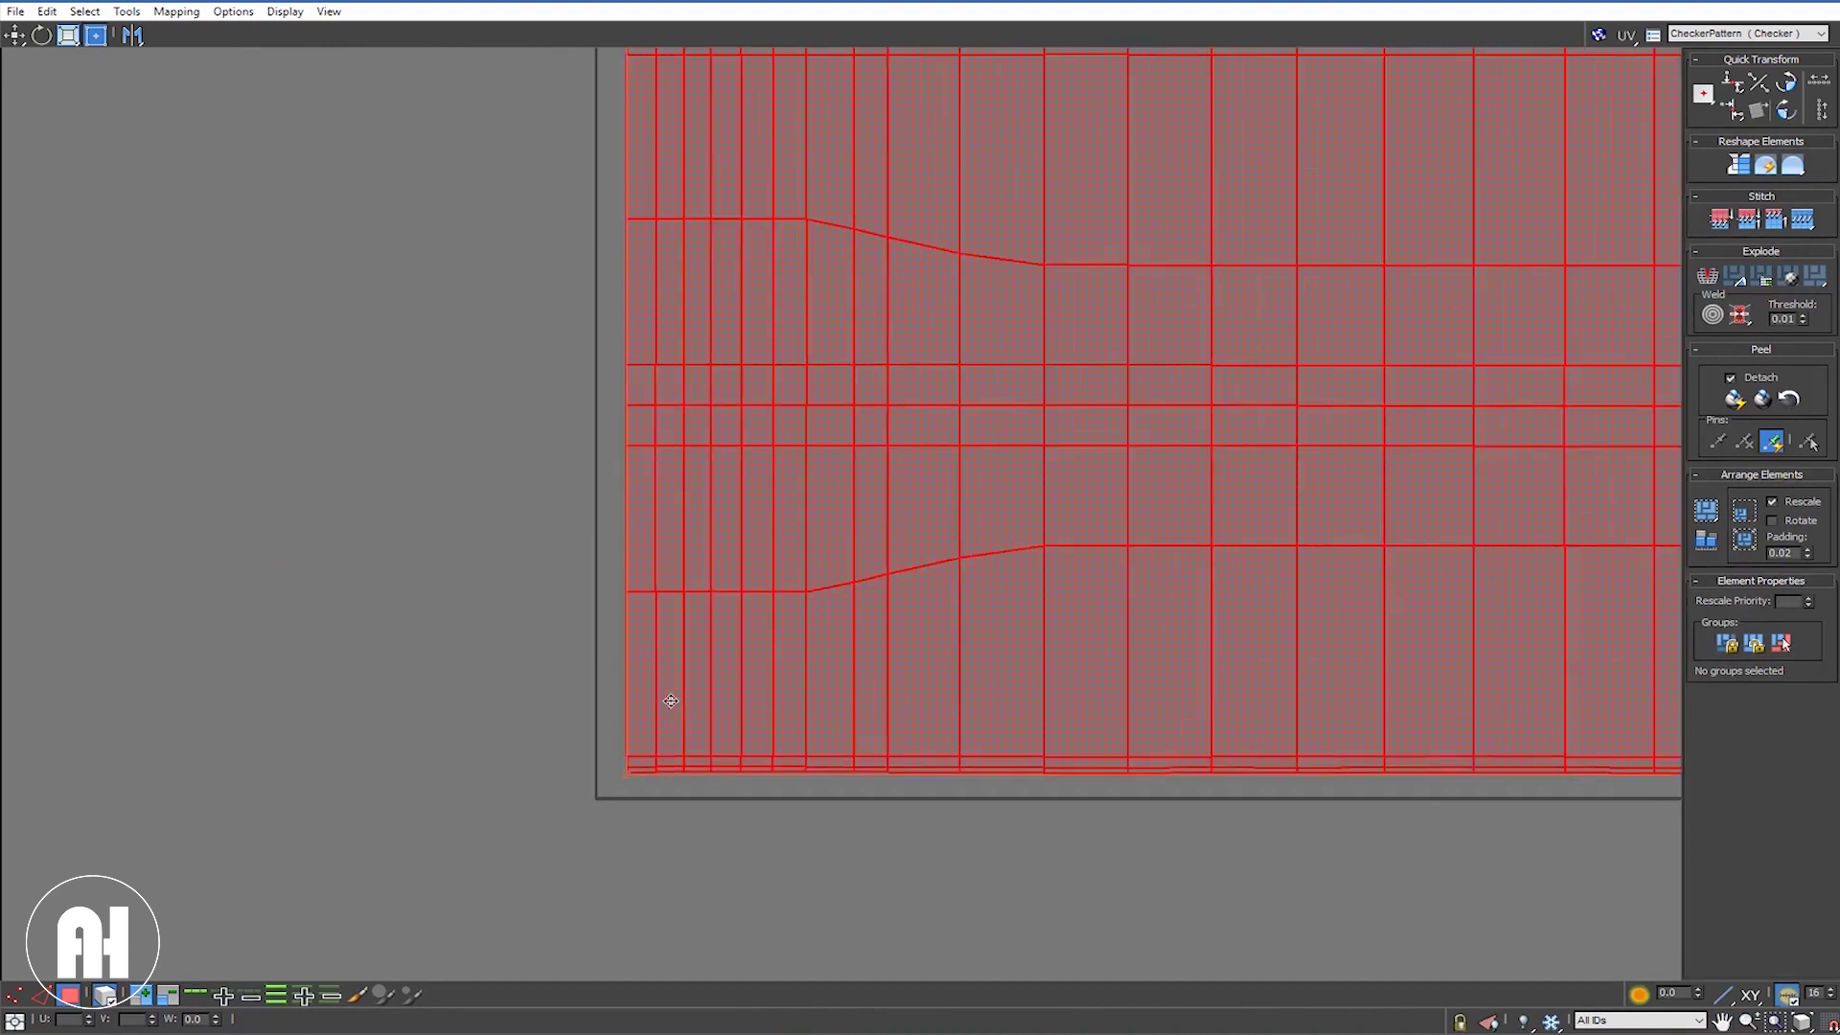
Step: Zoom out and pan to bring all four strap shells into view
scroll(395, 598, down, 3)
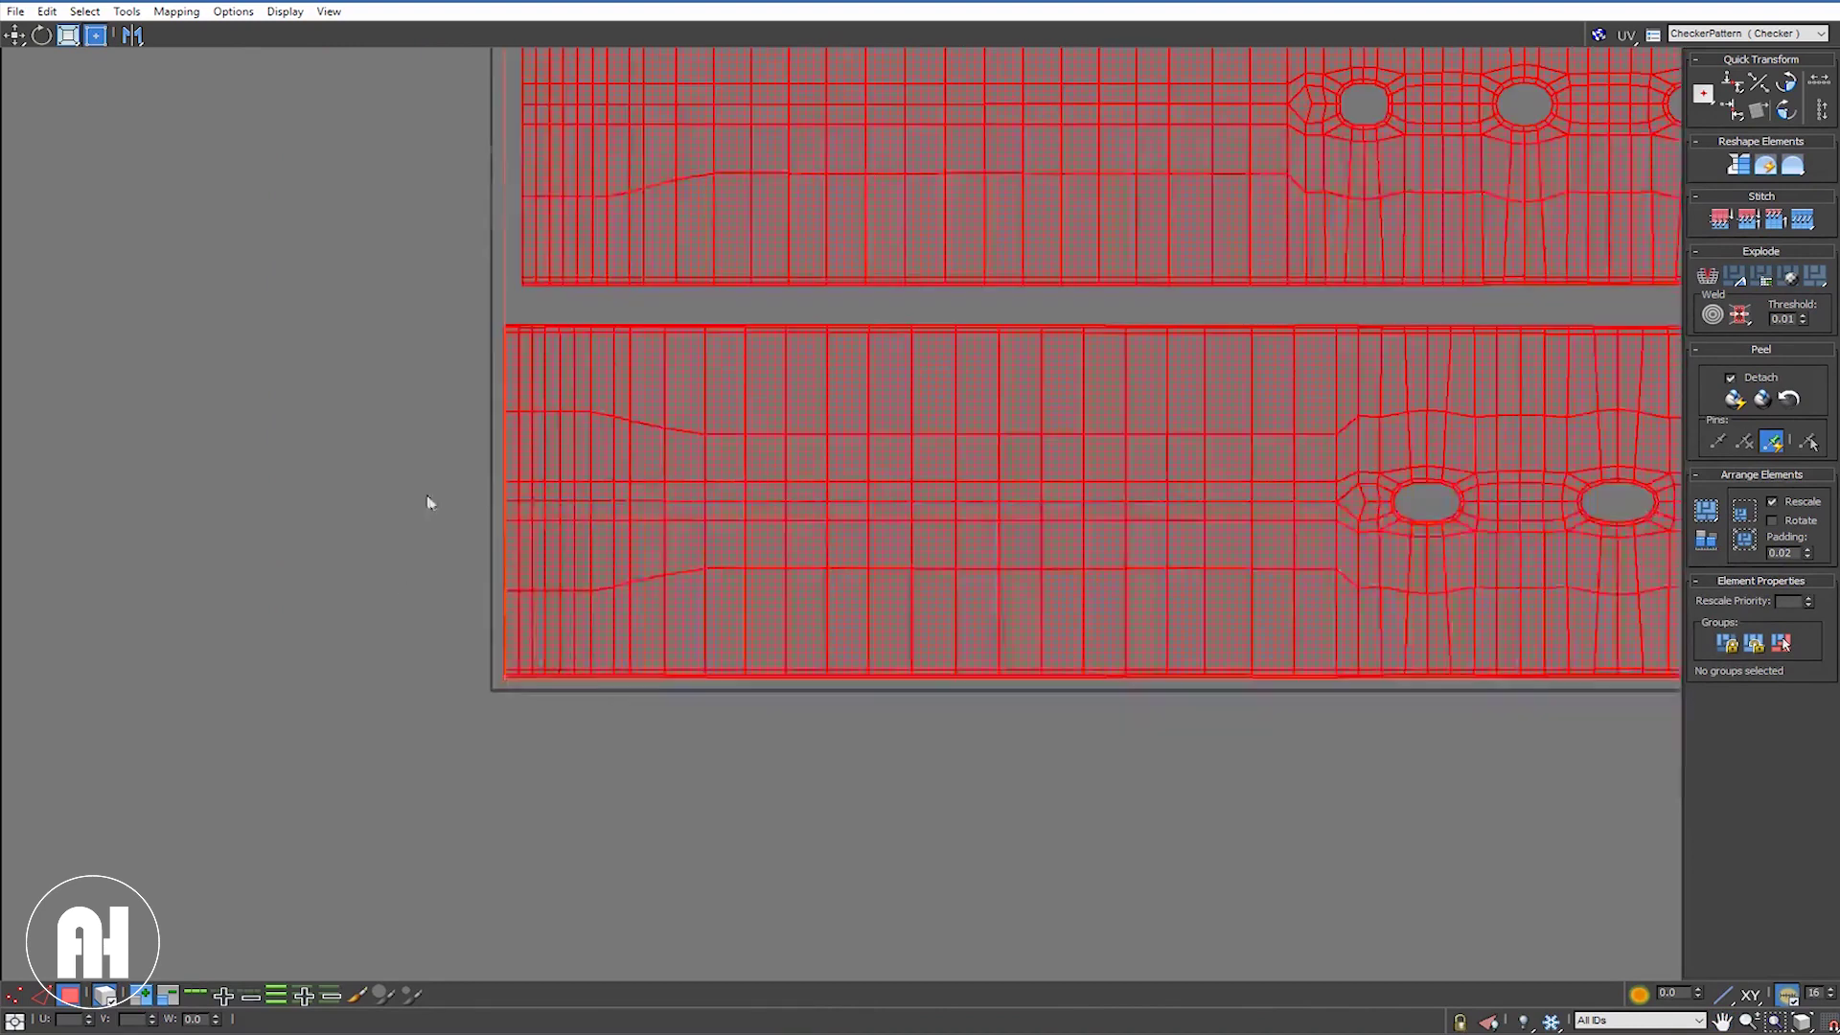
middle_drag(423, 583, 578, 554)
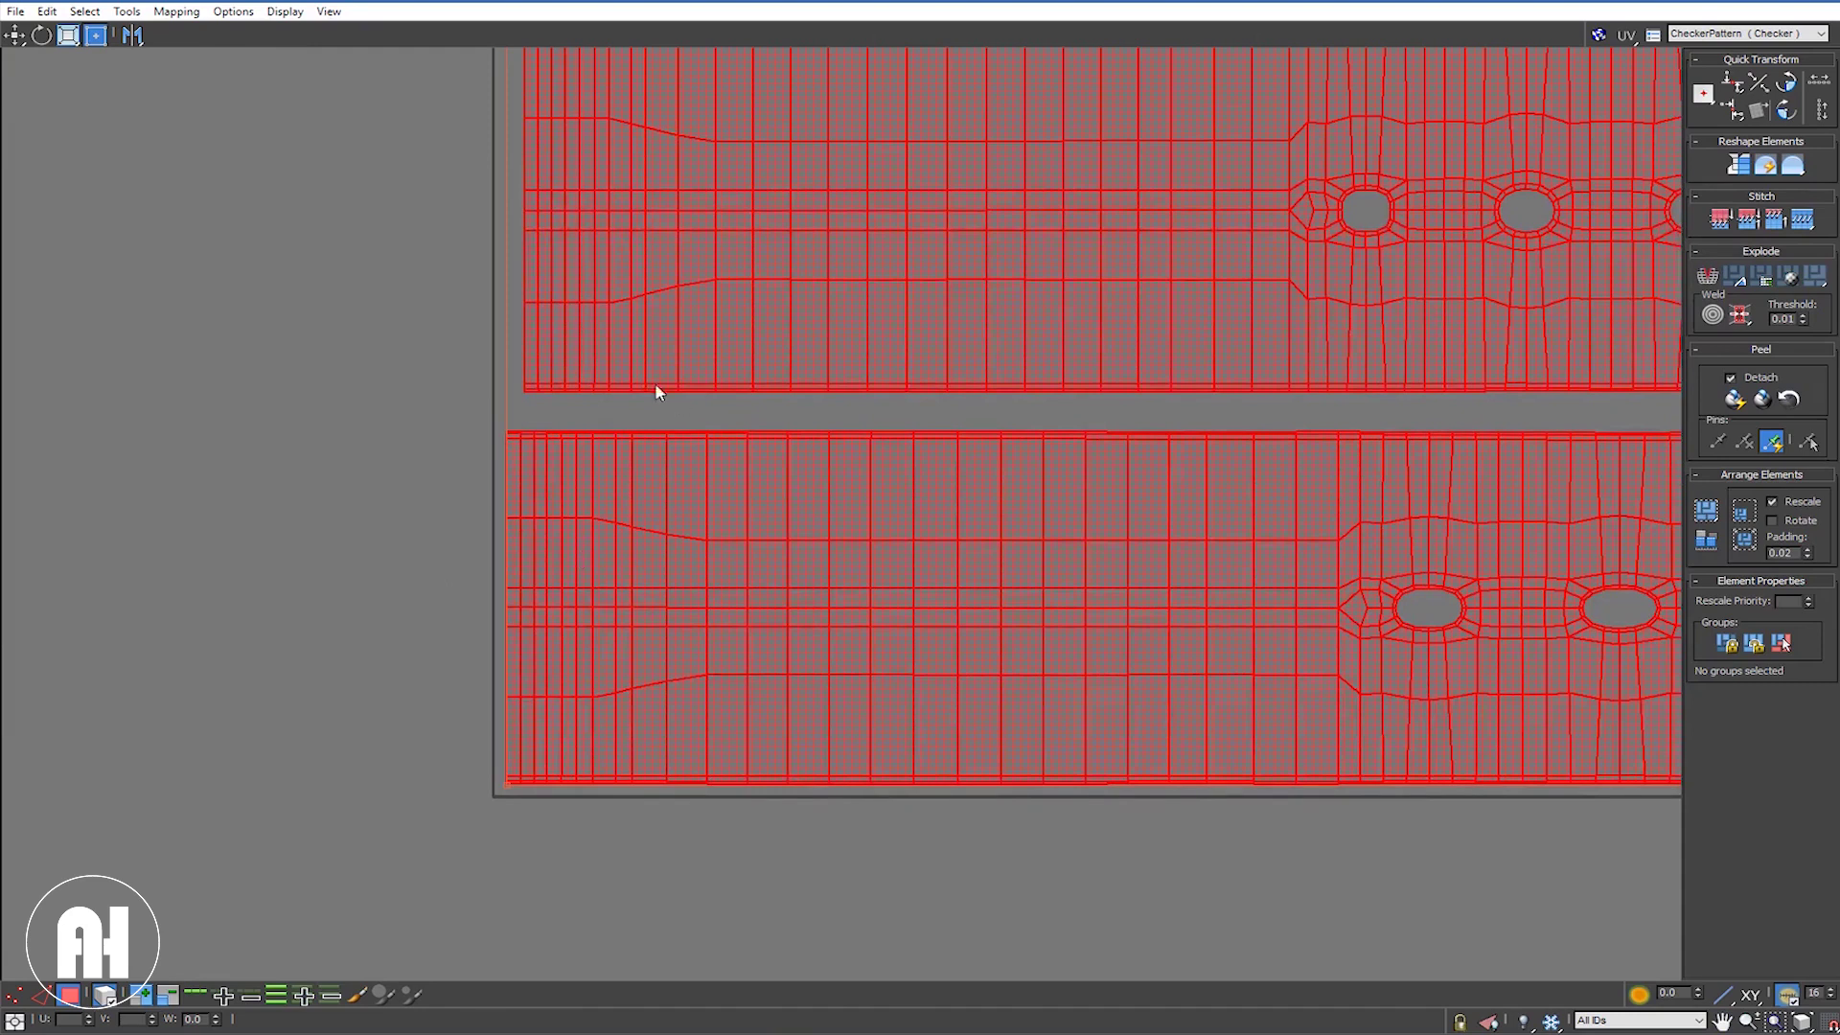
scroll(652, 398, down, 2)
scroll(645, 402, down, 1)
scroll(638, 450, down, 3)
mouse_move(628, 505)
middle_down()
mouse_move(596, 584)
mouse_move(613, 795)
middle_up()
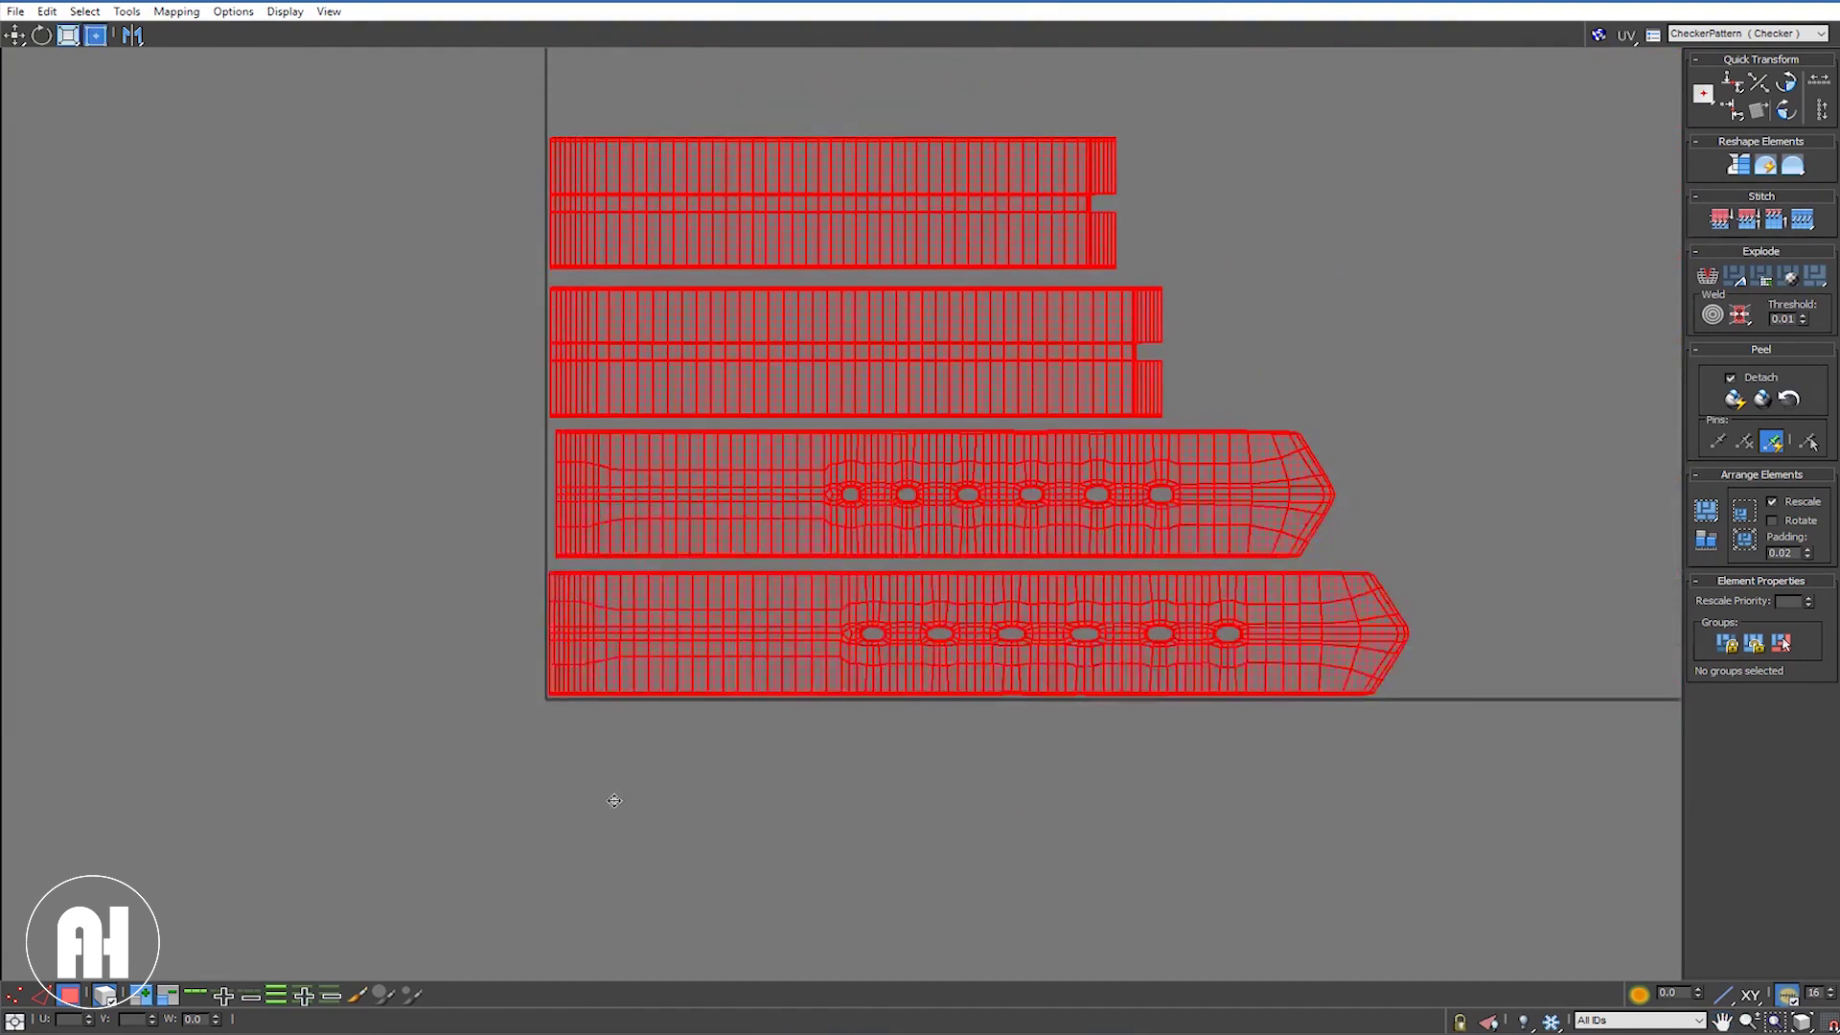
Step: Nudge the third strap shell slightly up-left into line, then view the whole layout
click(619, 848)
scroll(543, 560, up, 3)
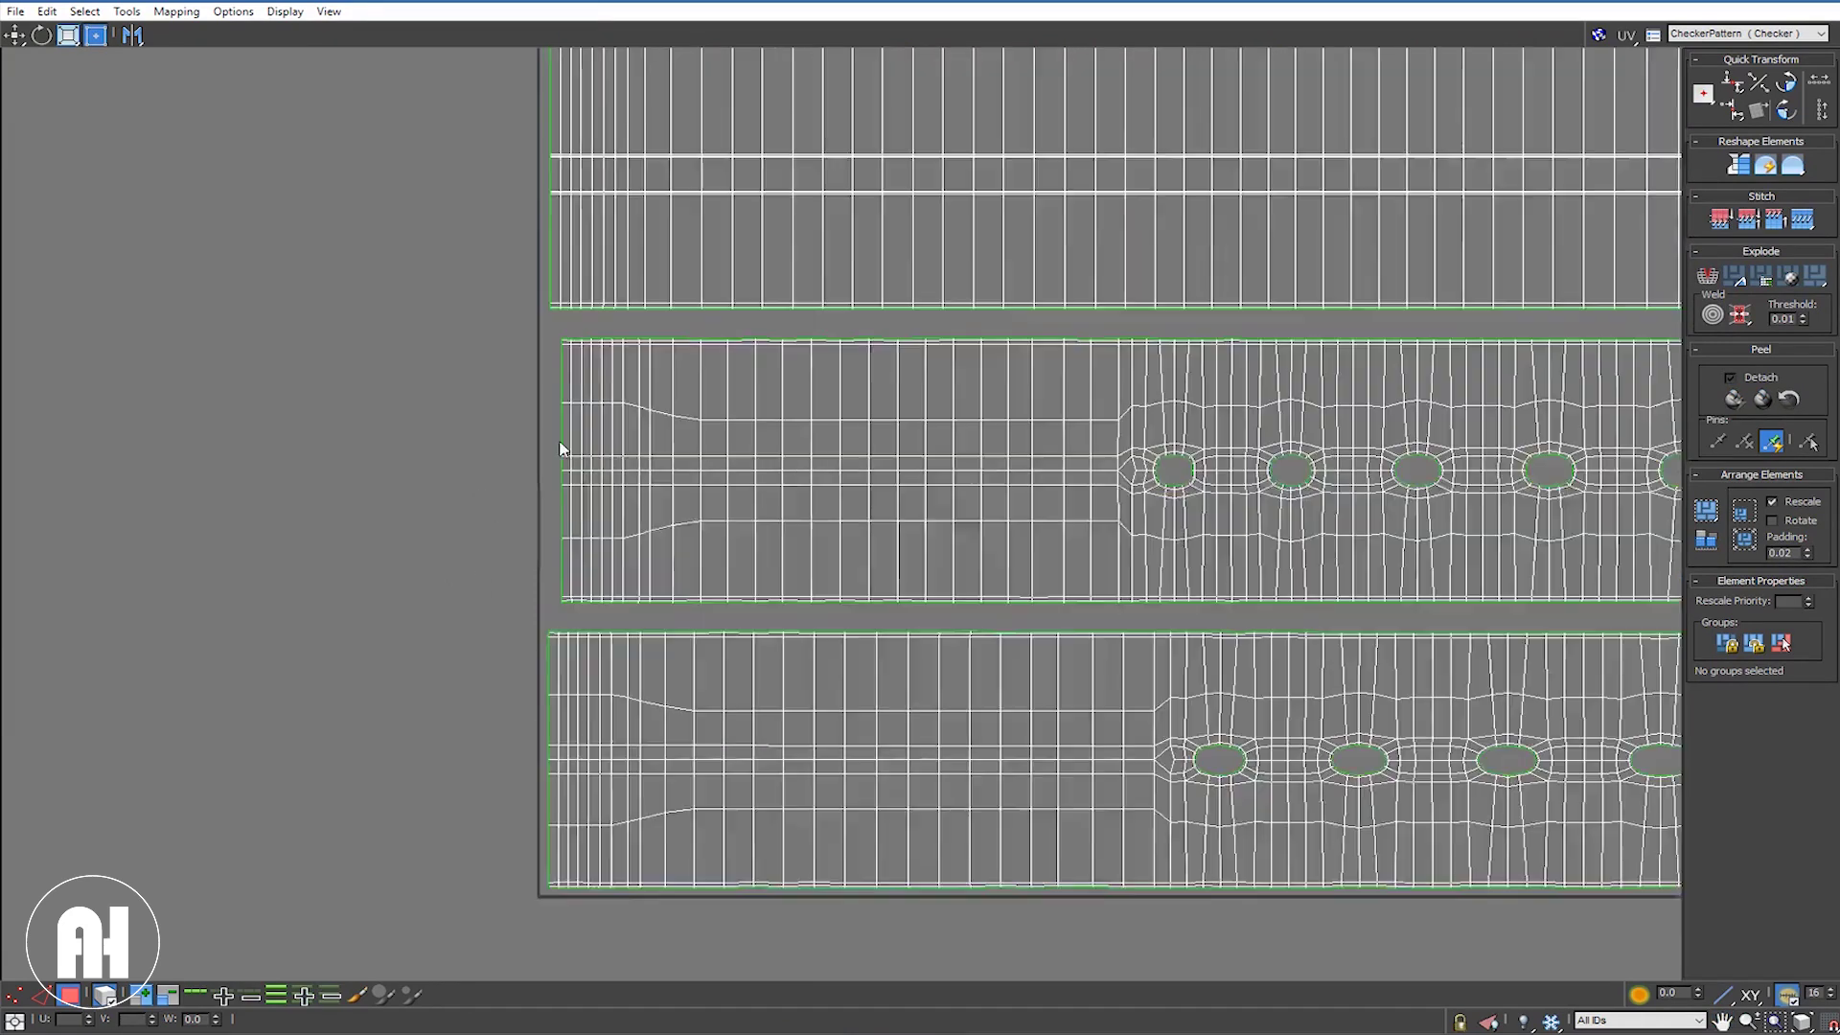
scroll(562, 337, up, 2)
click(588, 460)
drag(588, 460, 604, 461)
scroll(604, 461, down, 5)
scroll(605, 461, down, 2)
scroll(604, 461, down, 2)
middle_drag(1158, 431, 1053, 481)
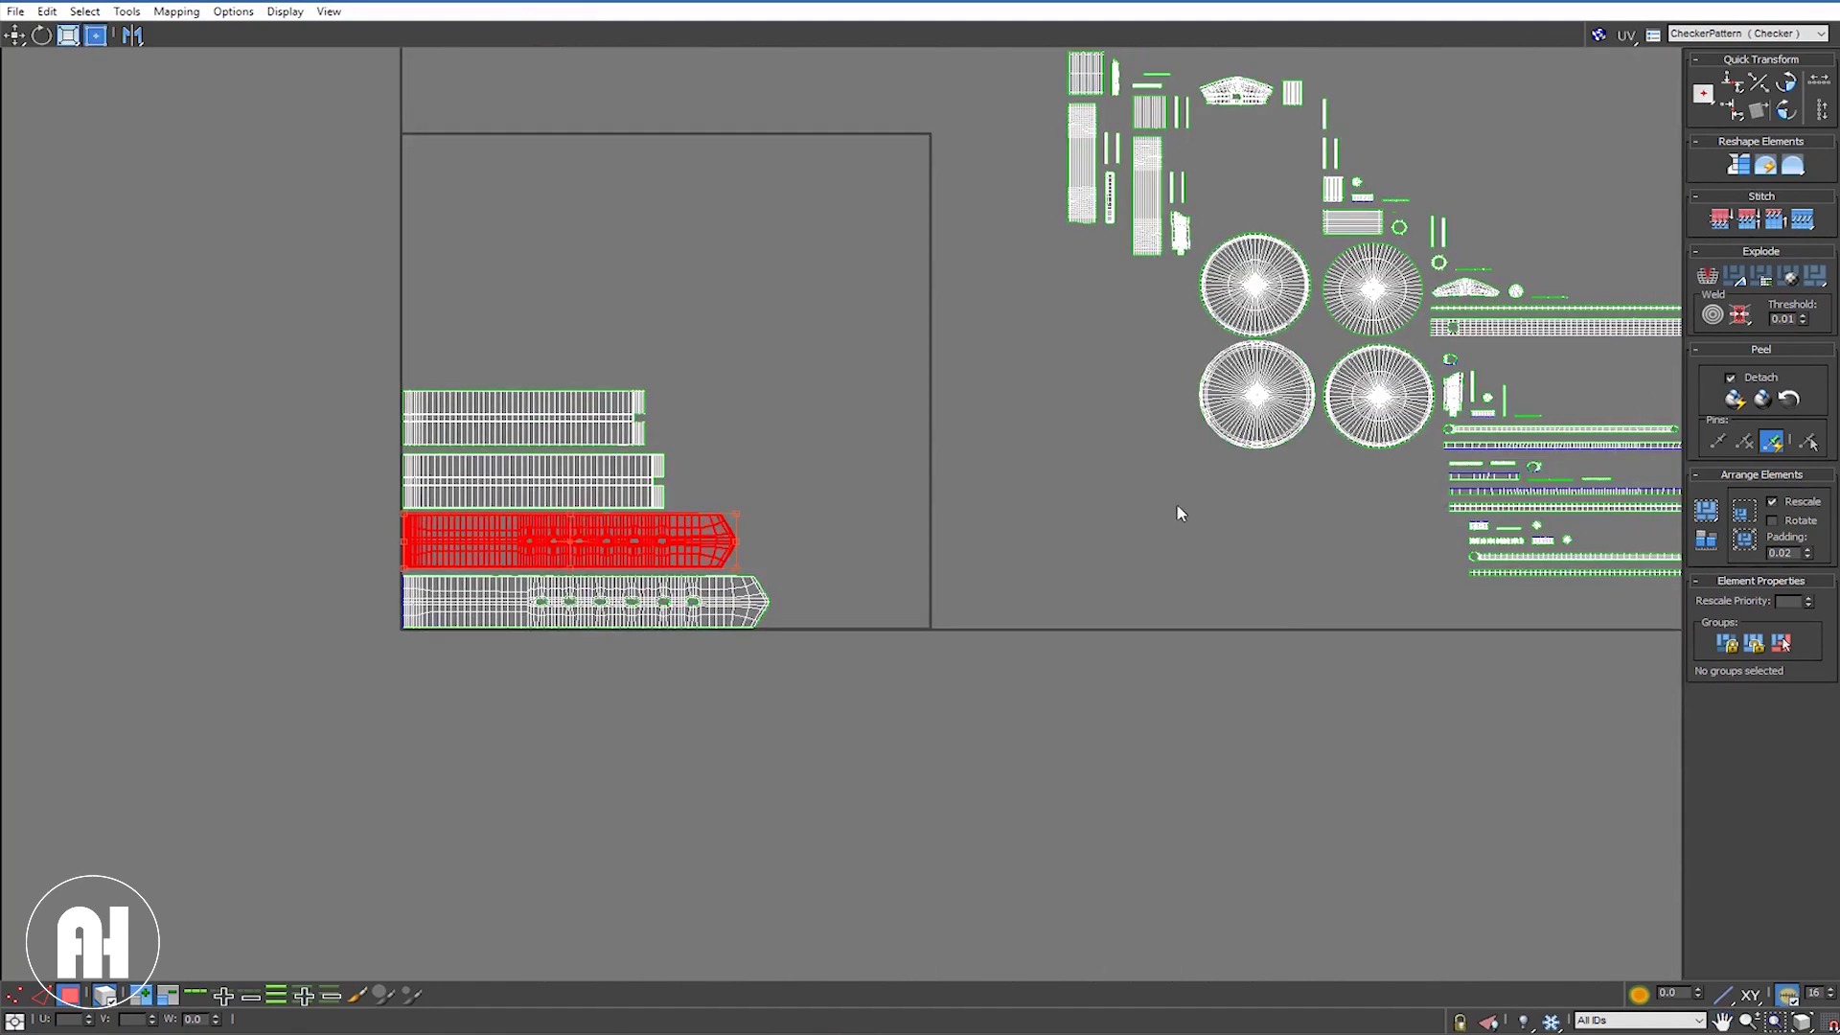
Step: Move the first dial circle into the tile, snug against the strap ends
drag(1246, 398, 791, 575)
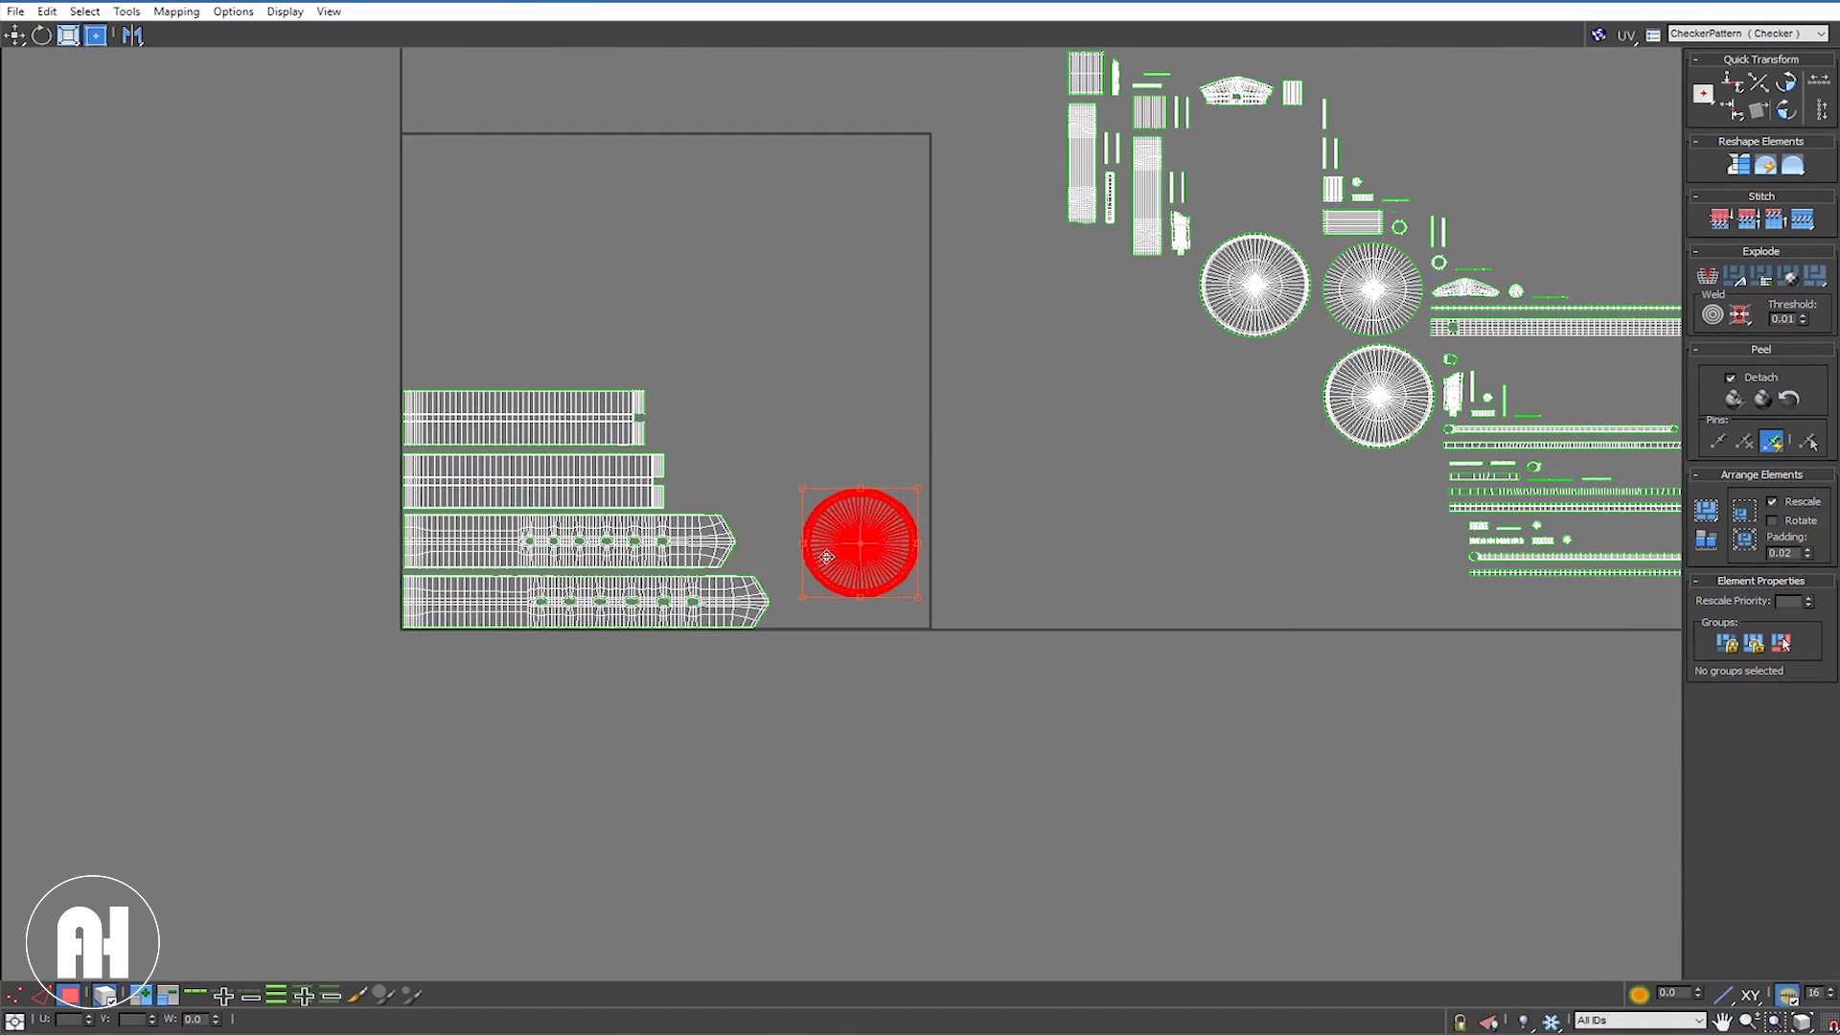
scroll(822, 620, up, 3)
scroll(826, 624, up, 3)
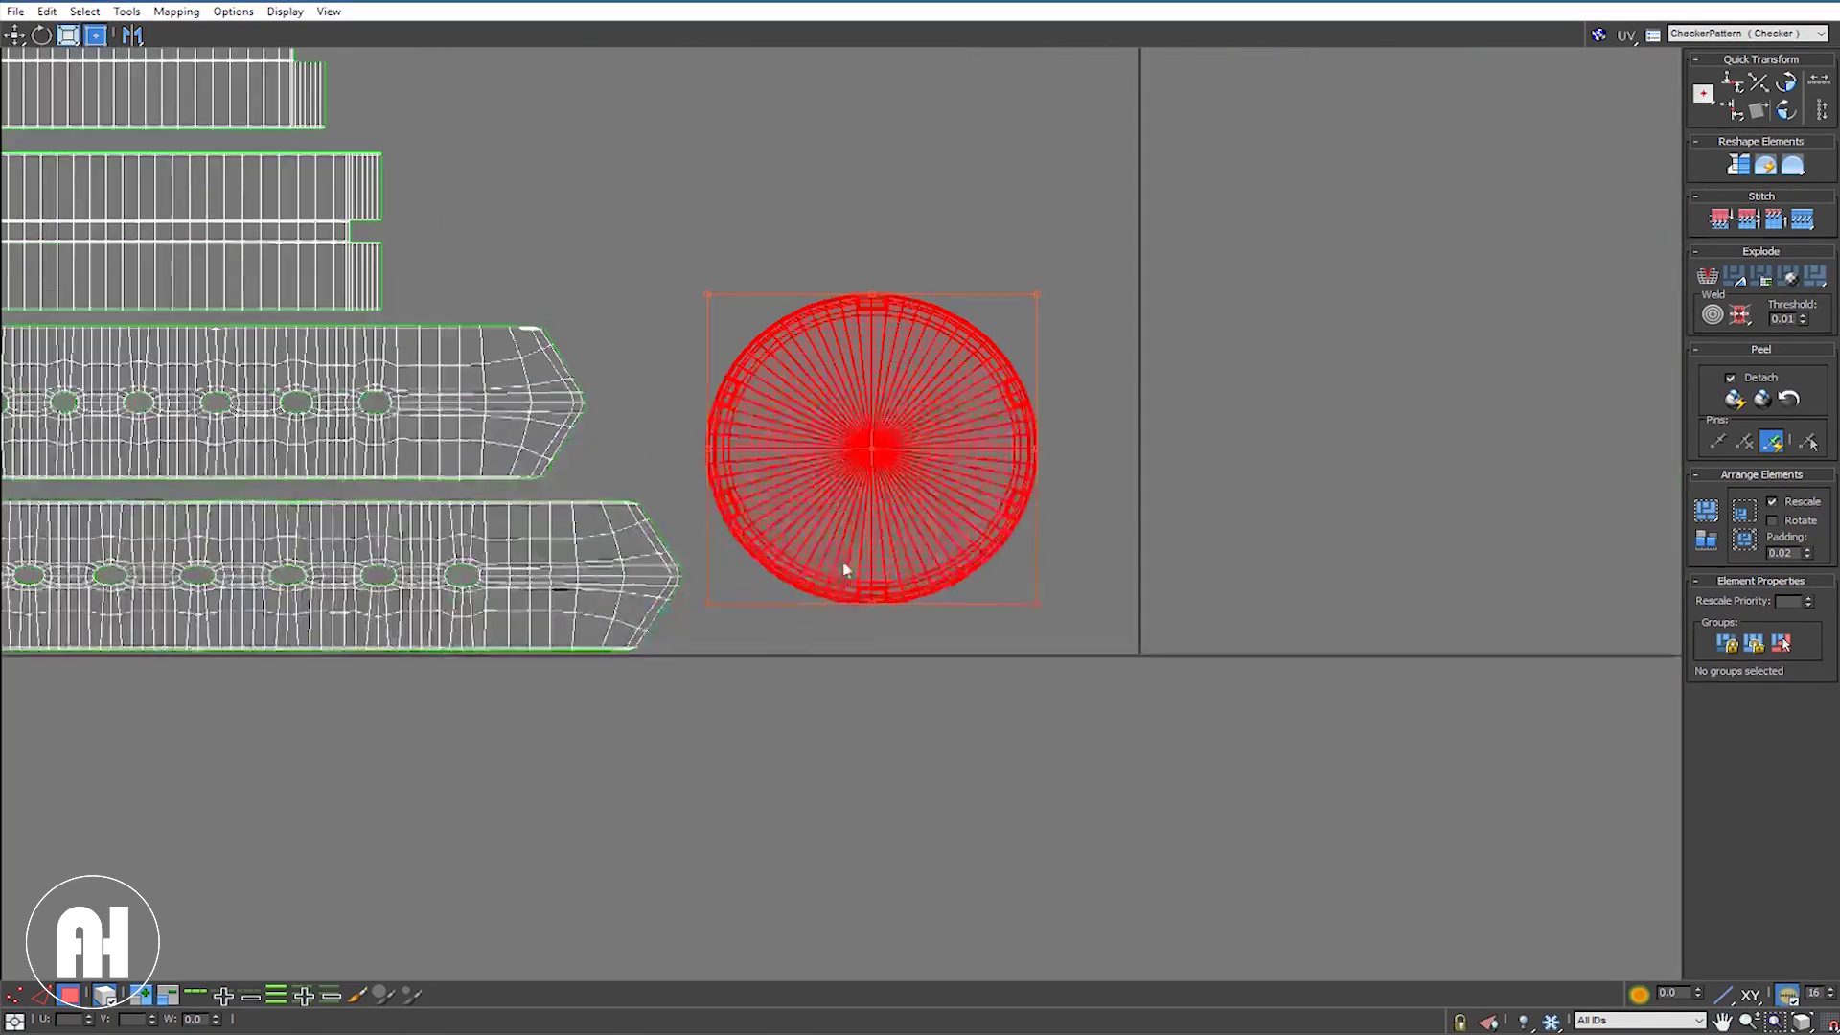
mouse_move(841, 560)
mouse_down()
mouse_move(814, 584)
mouse_move(820, 609)
mouse_up()
scroll(823, 607, down, 1)
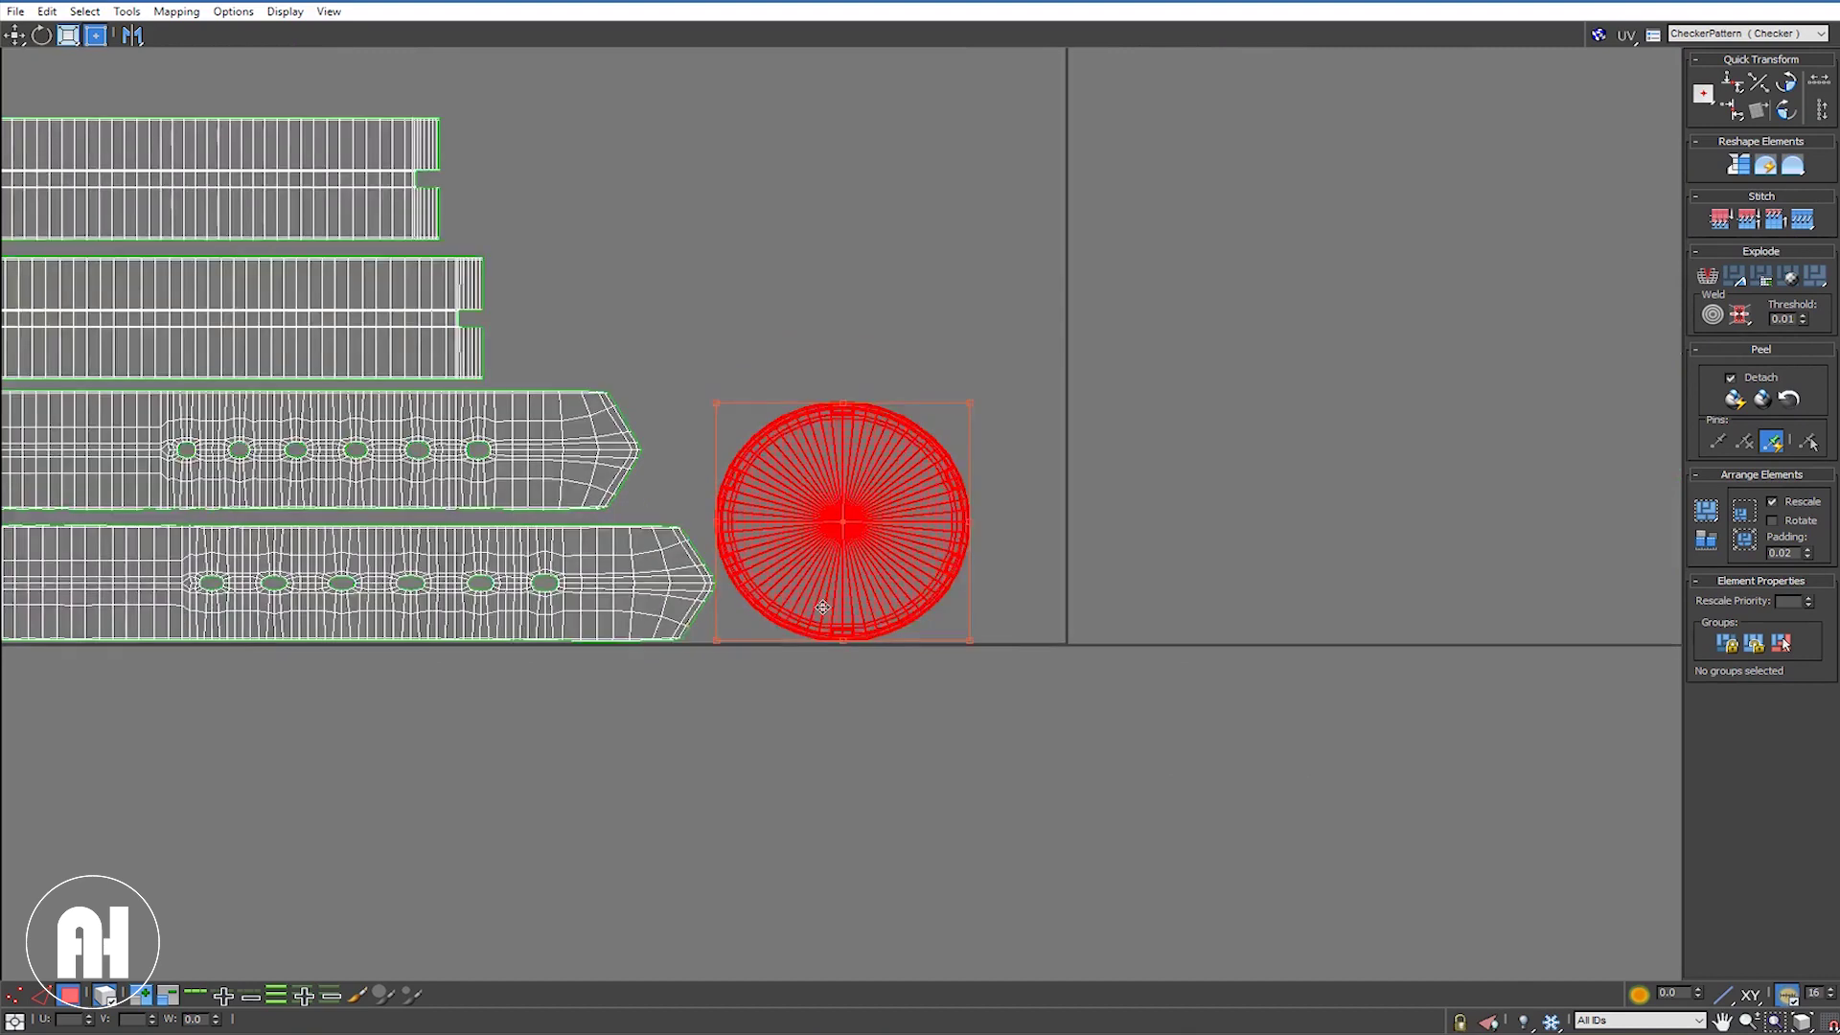
scroll(1134, 464, down, 3)
scroll(1102, 474, down, 1)
middle_drag(1076, 485, 715, 603)
Step: Place the other three dial circles beside the straps and the long band strip at top-left
mouse_move(905, 421)
mouse_down()
mouse_move(670, 484)
mouse_move(479, 569)
mouse_up()
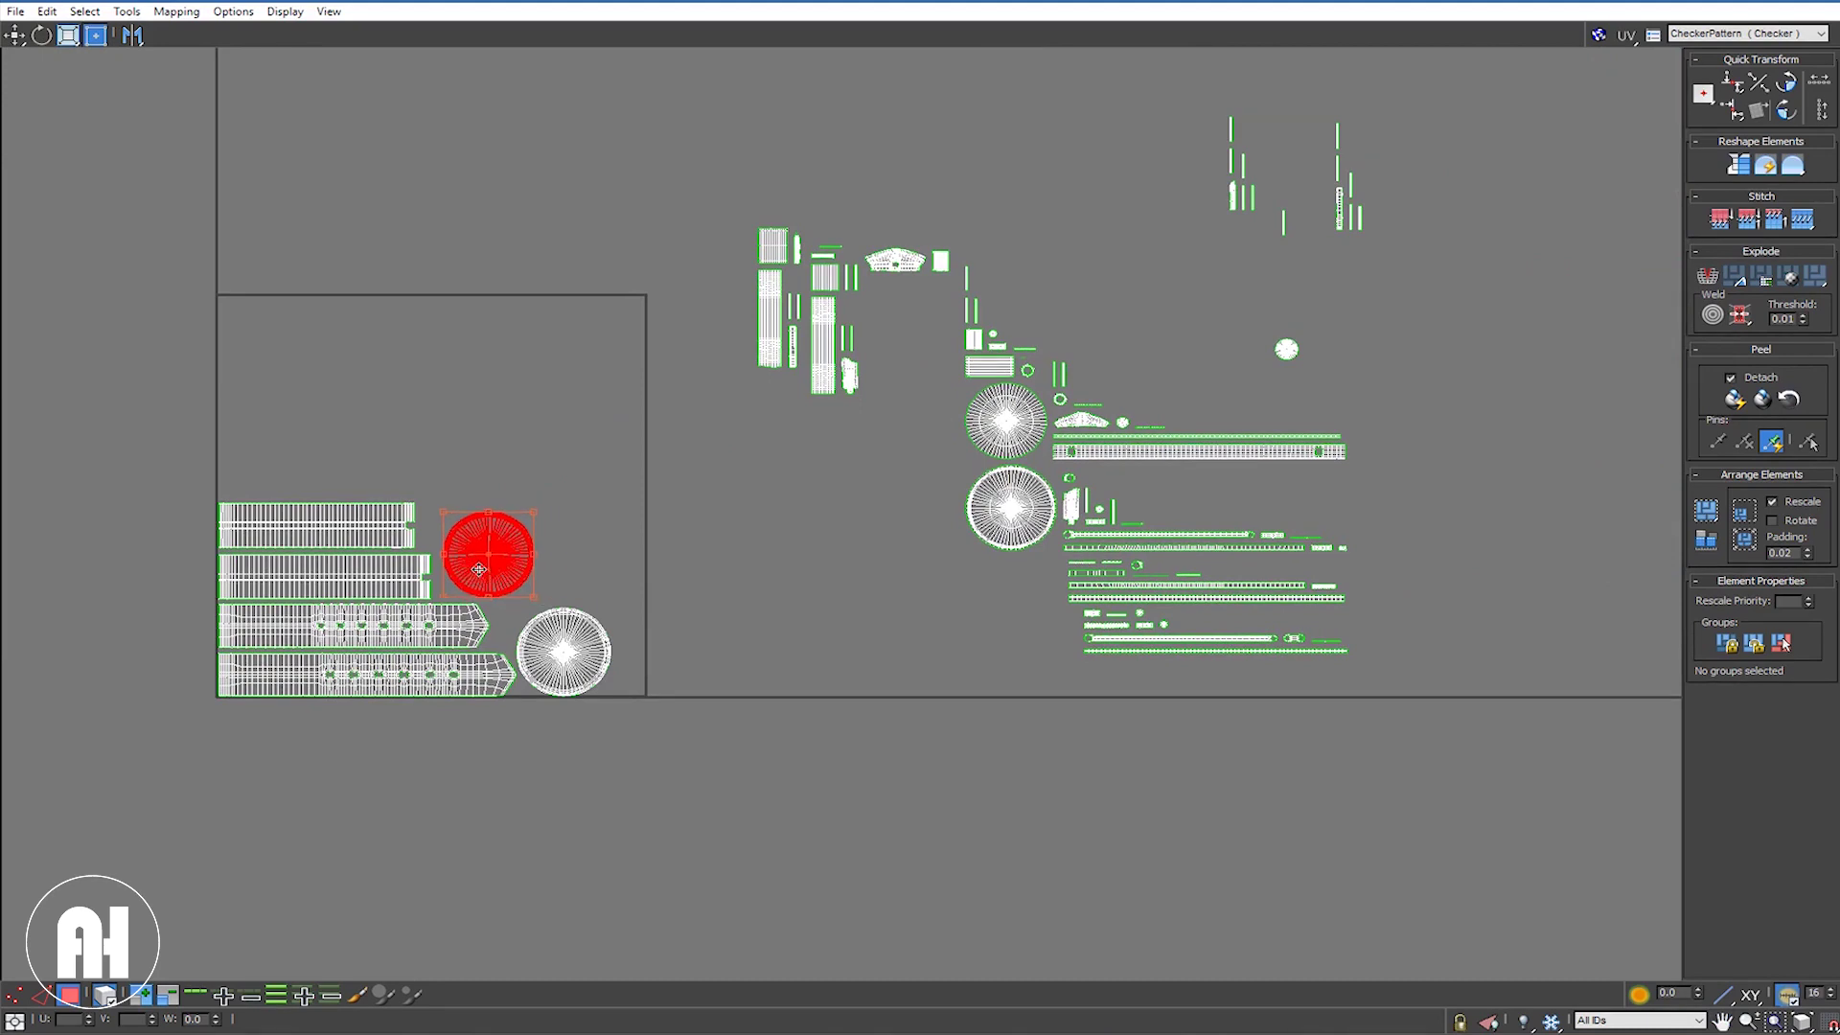
mouse_move(991, 504)
mouse_down()
mouse_move(686, 571)
mouse_move(591, 559)
mouse_up()
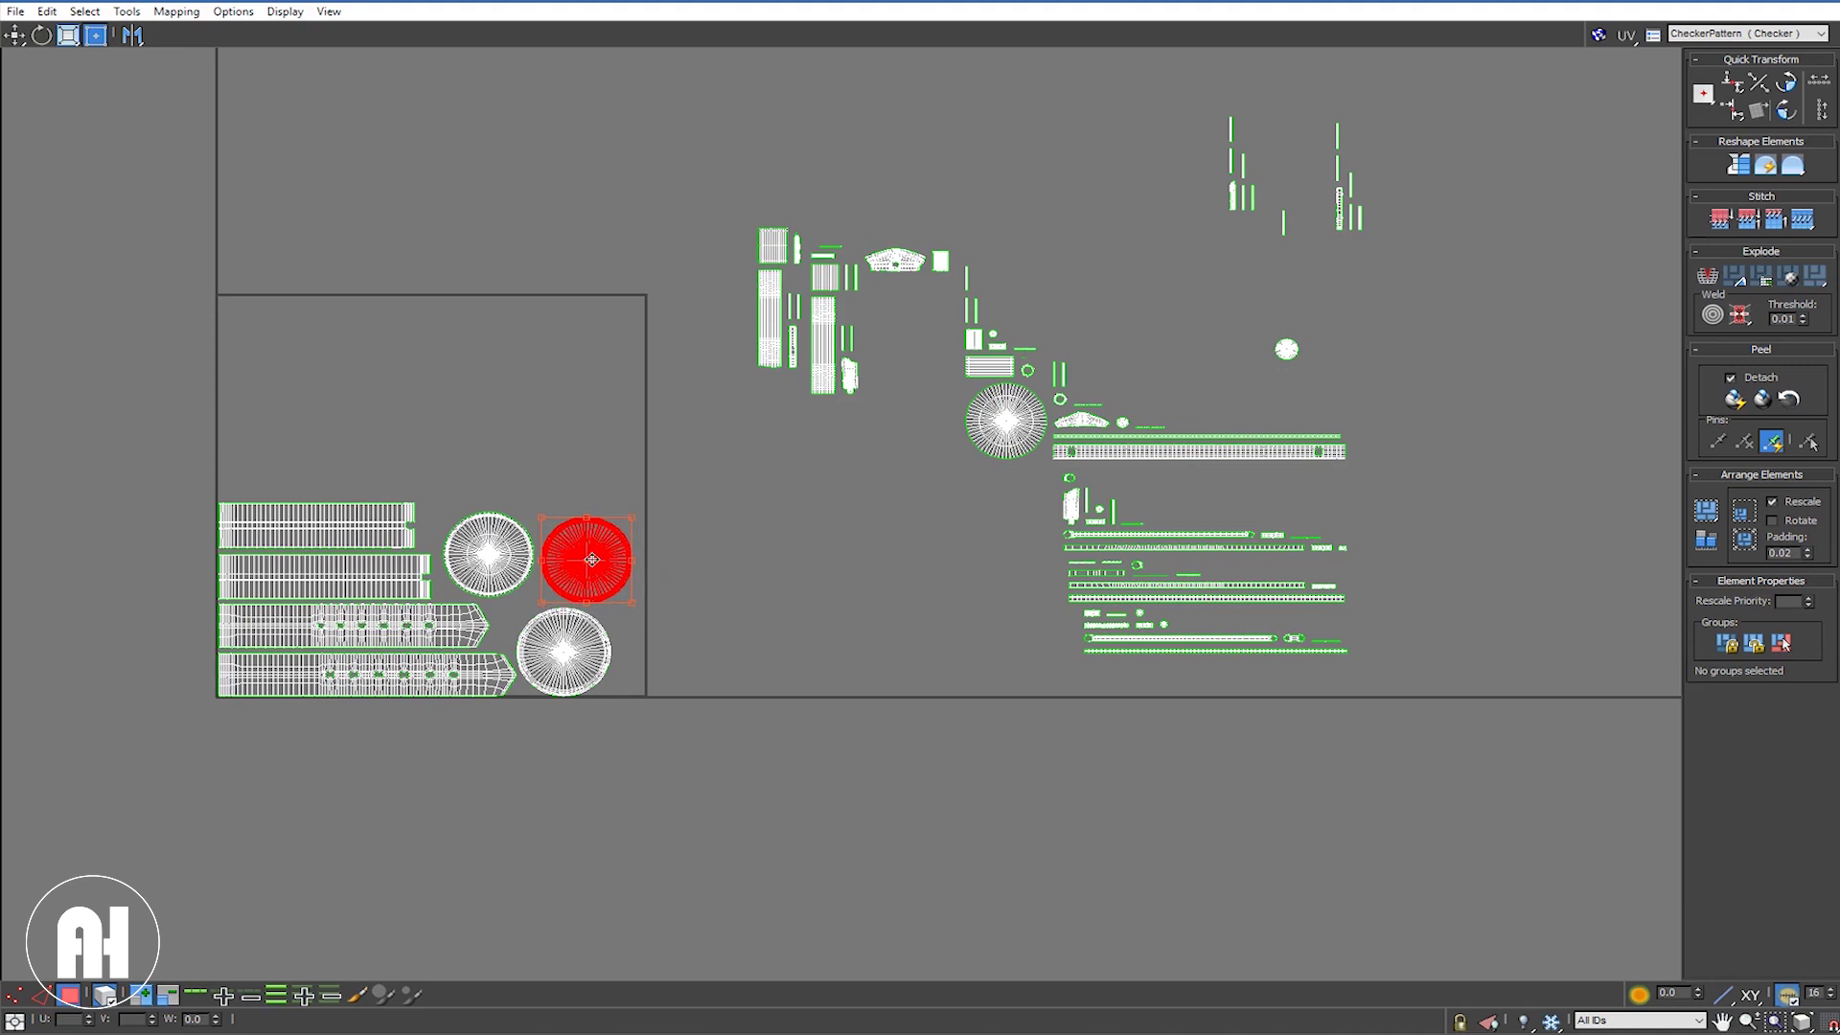
drag(1004, 424, 543, 486)
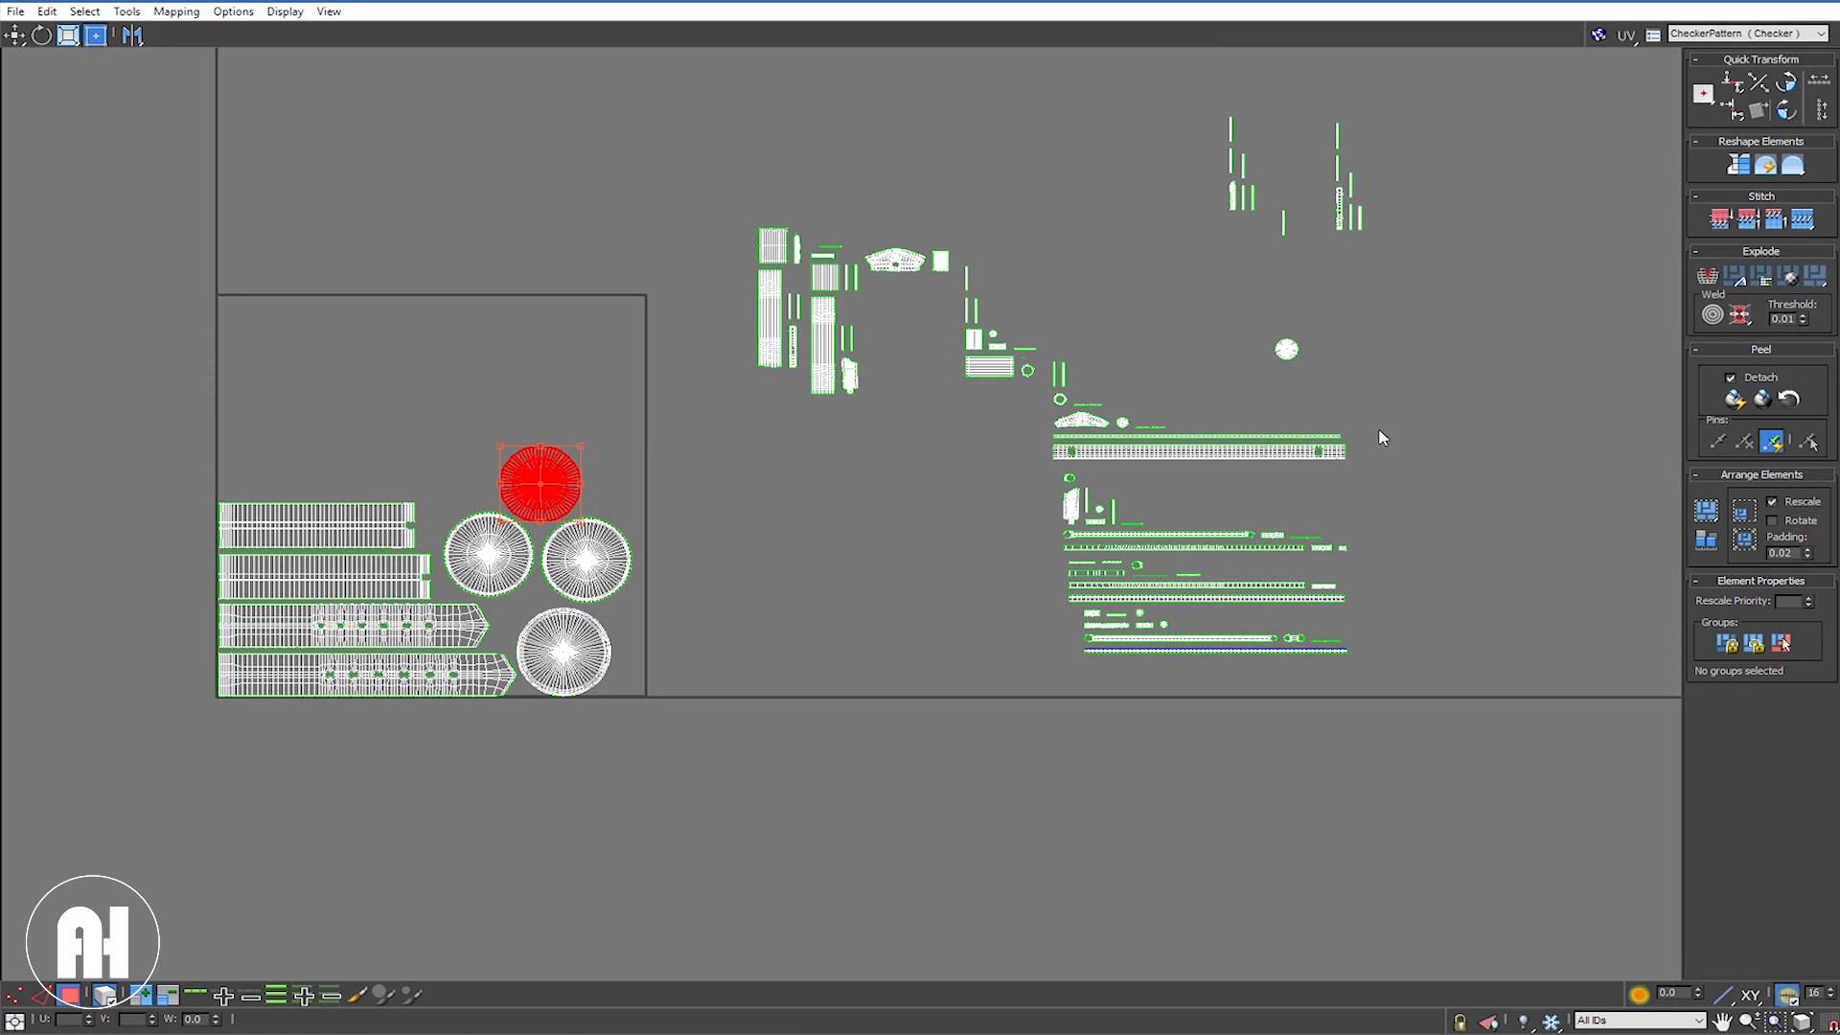
click(1256, 445)
mouse_move(1263, 454)
mouse_down()
mouse_move(455, 470)
mouse_move(432, 312)
mouse_up()
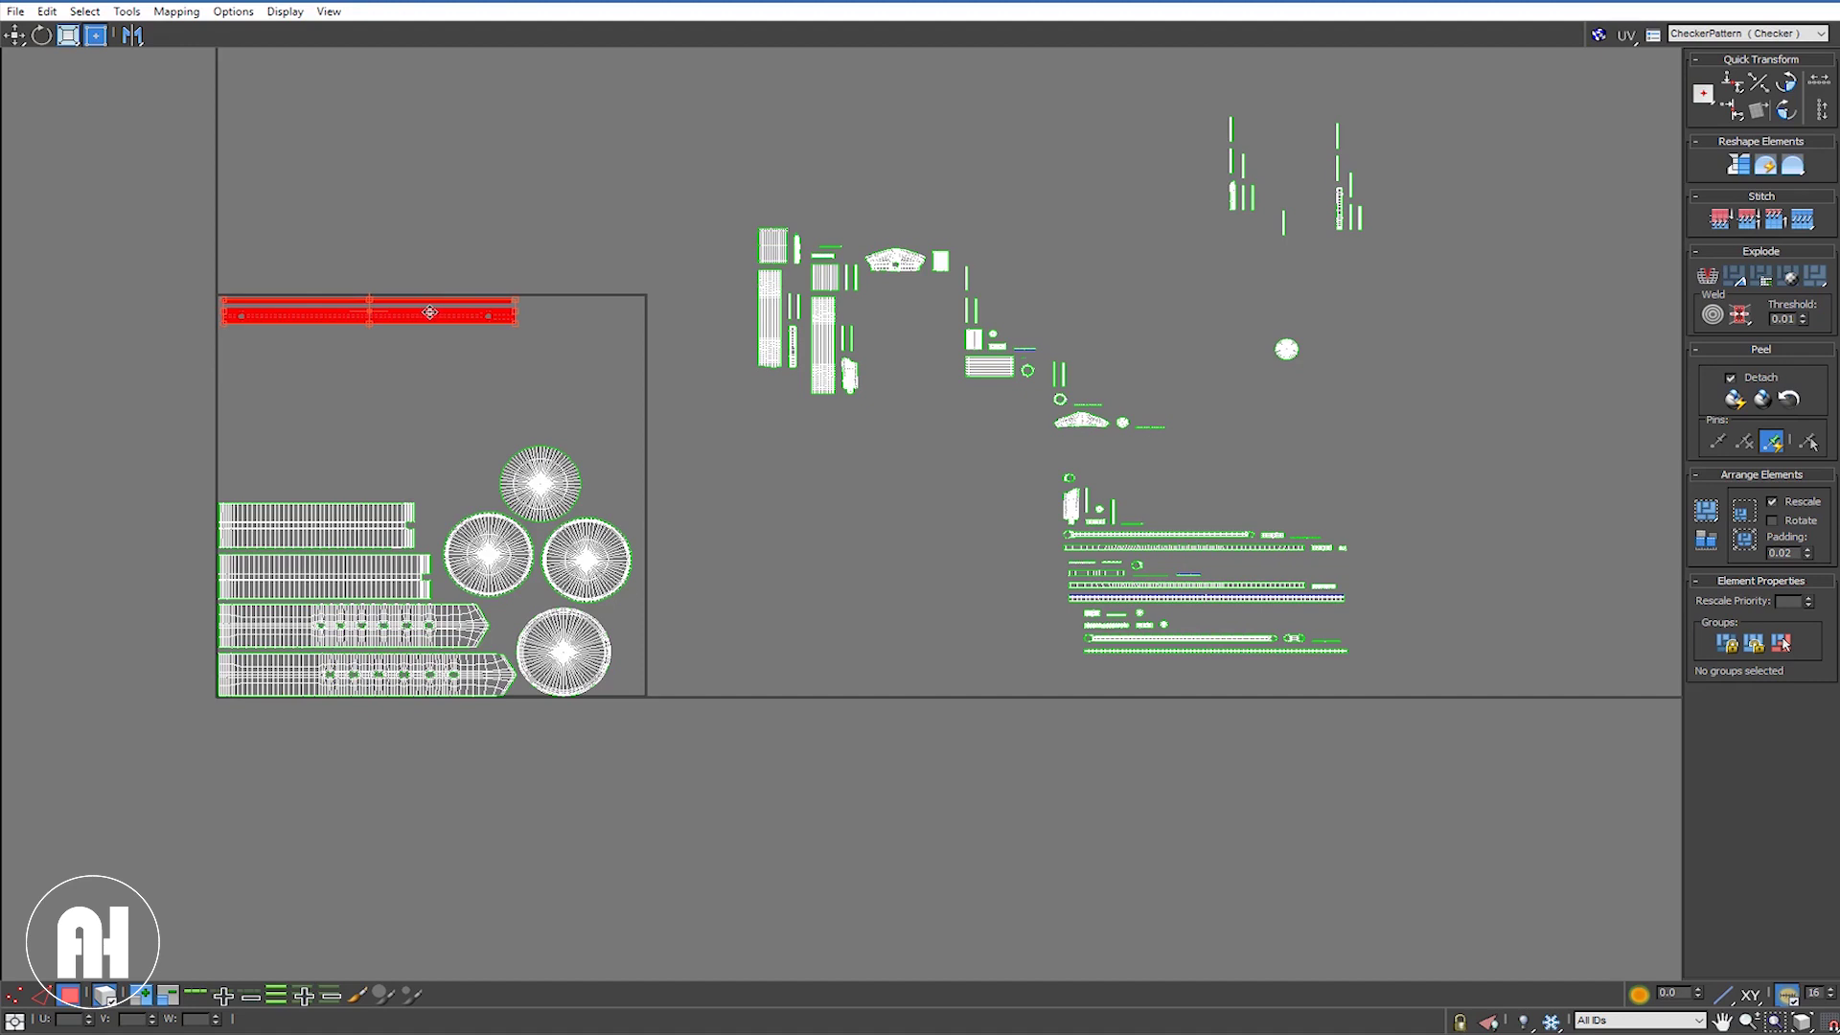
Step: Select five thin band strips outside the tile and move them into the UV tile
click(1265, 590)
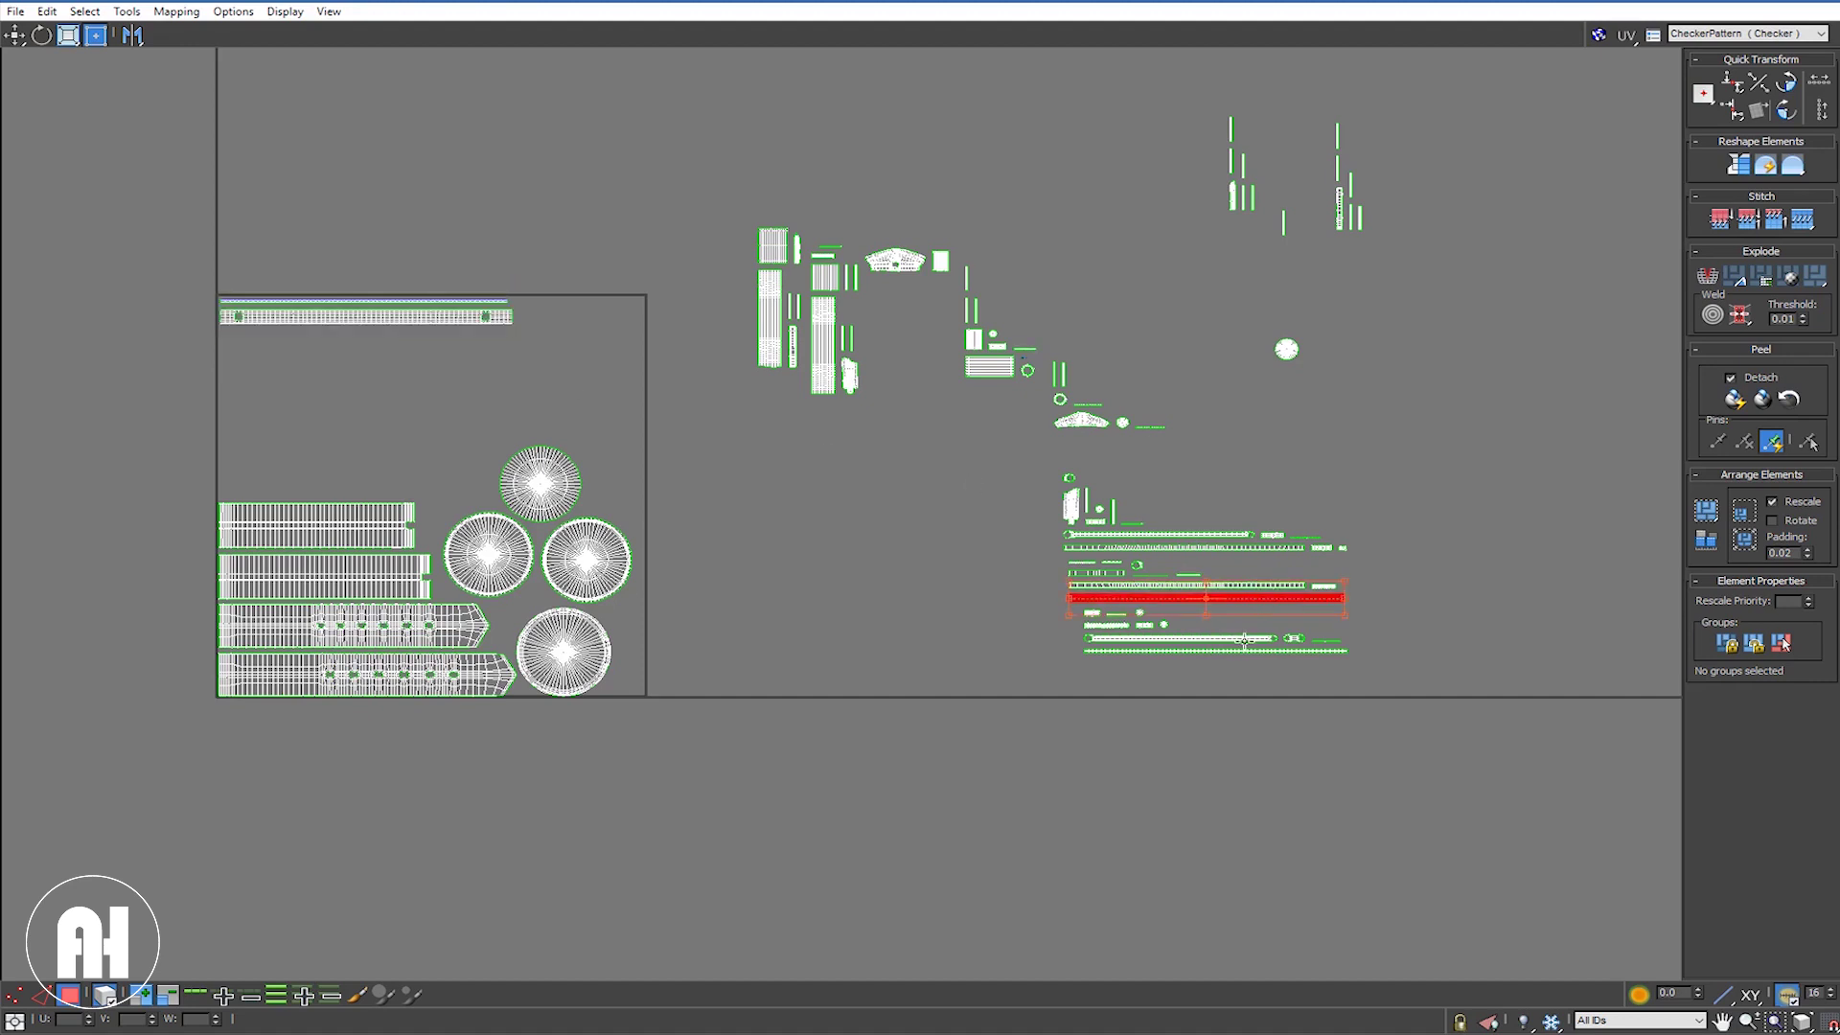
ctrl+click(1242, 639)
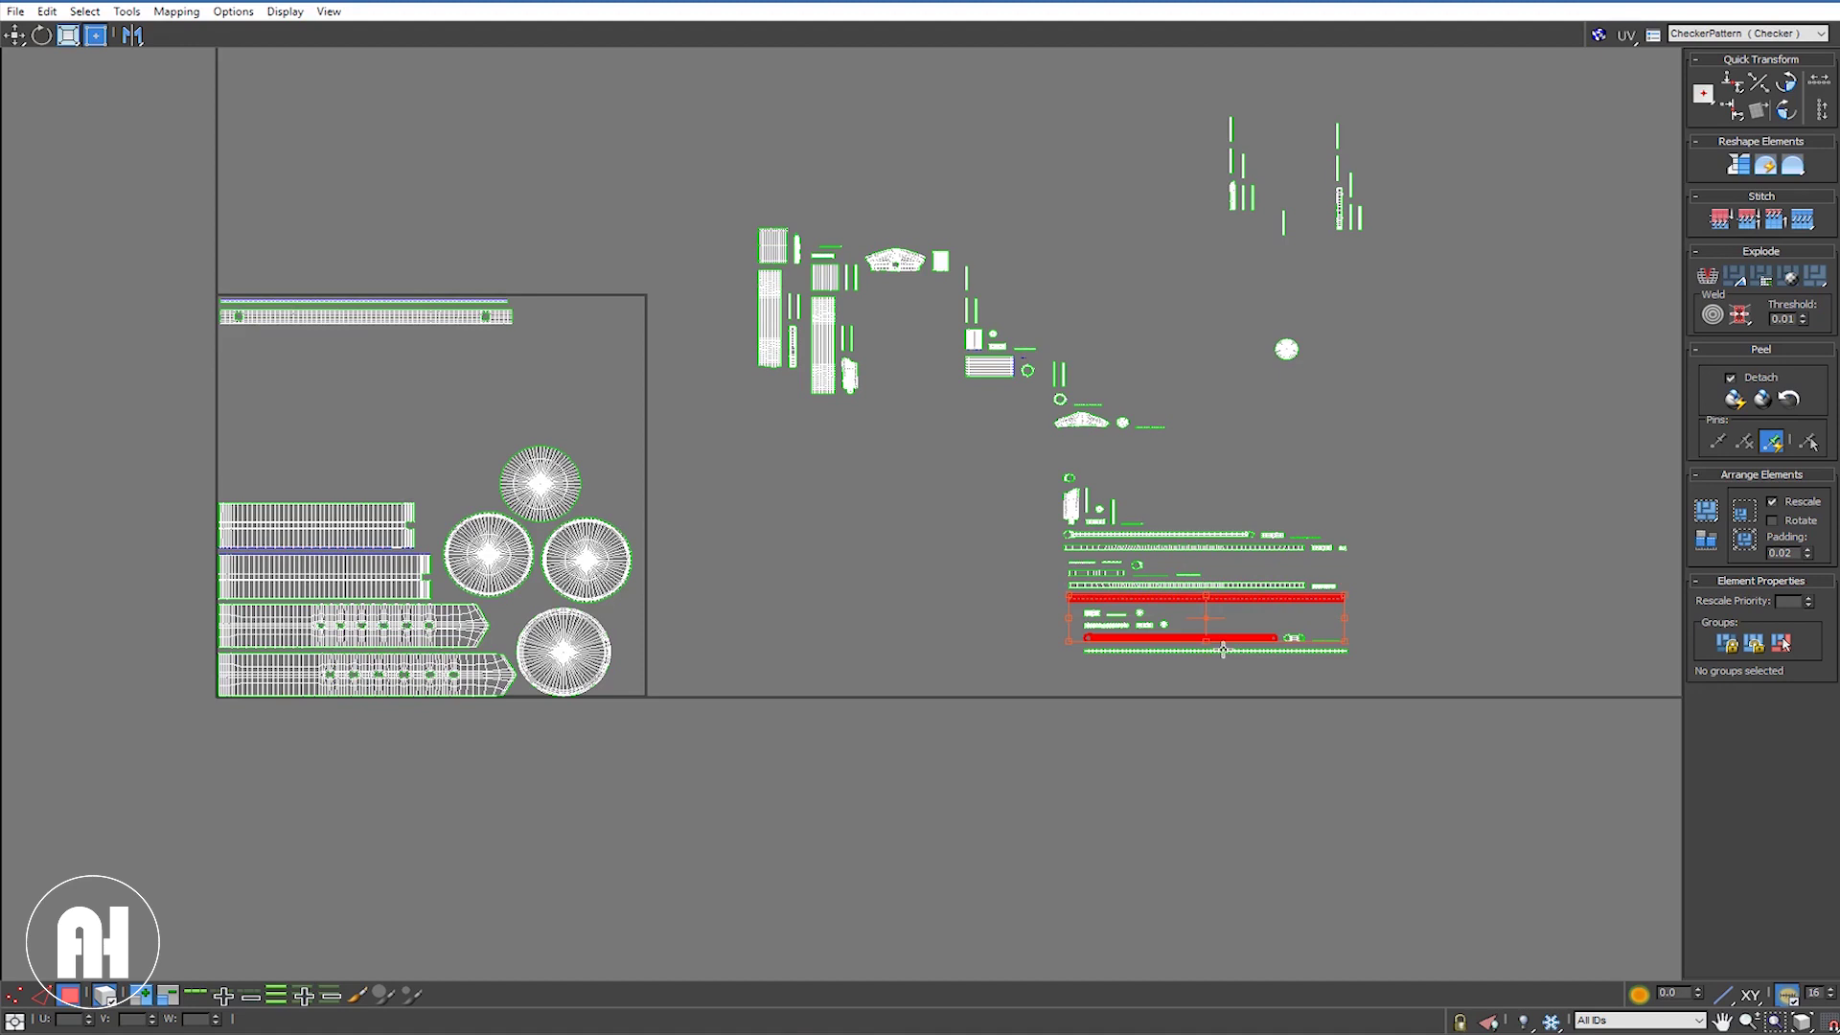
ctrl+click(1252, 585)
ctrl+click(1223, 549)
ctrl+click(1208, 536)
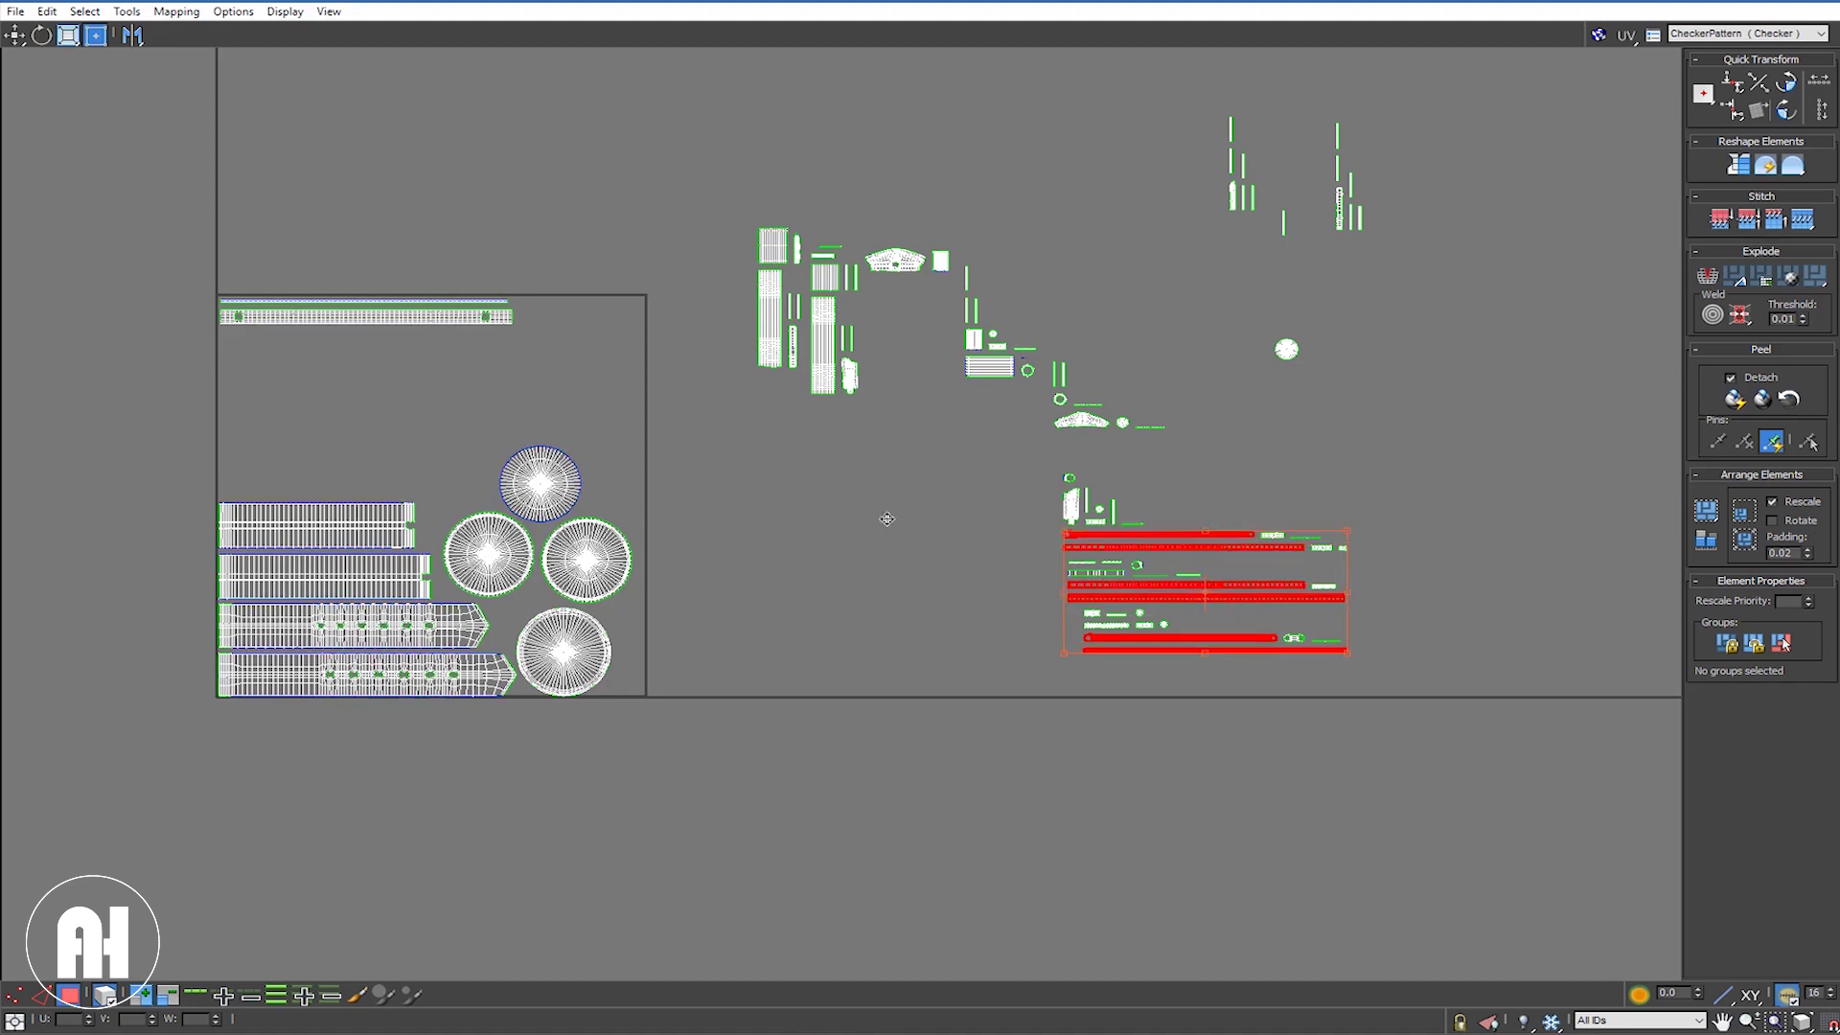
drag(1105, 543, 319, 404)
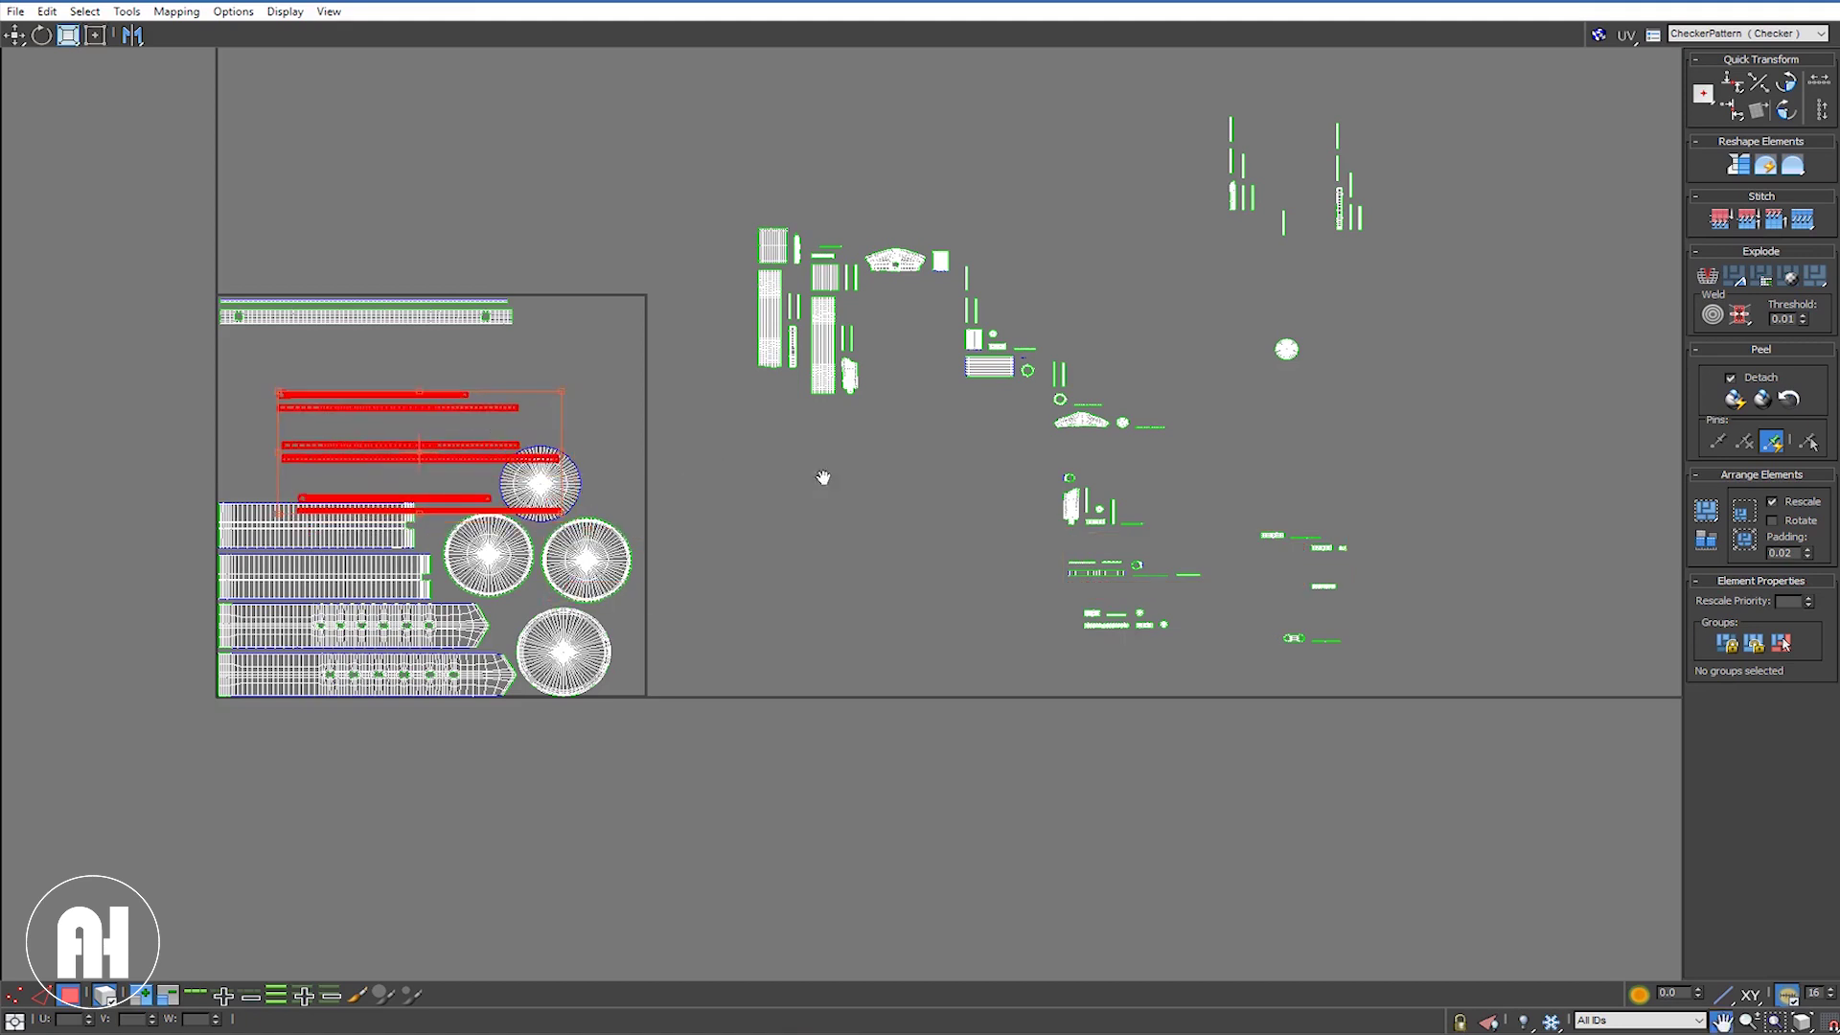
Step: Shift the band strips up and left so they stack beneath the long top strip
middle_drag(723, 471, 1133, 524)
scroll(784, 468, up, 4)
scroll(784, 469, up, 2)
scroll(783, 469, up, 2)
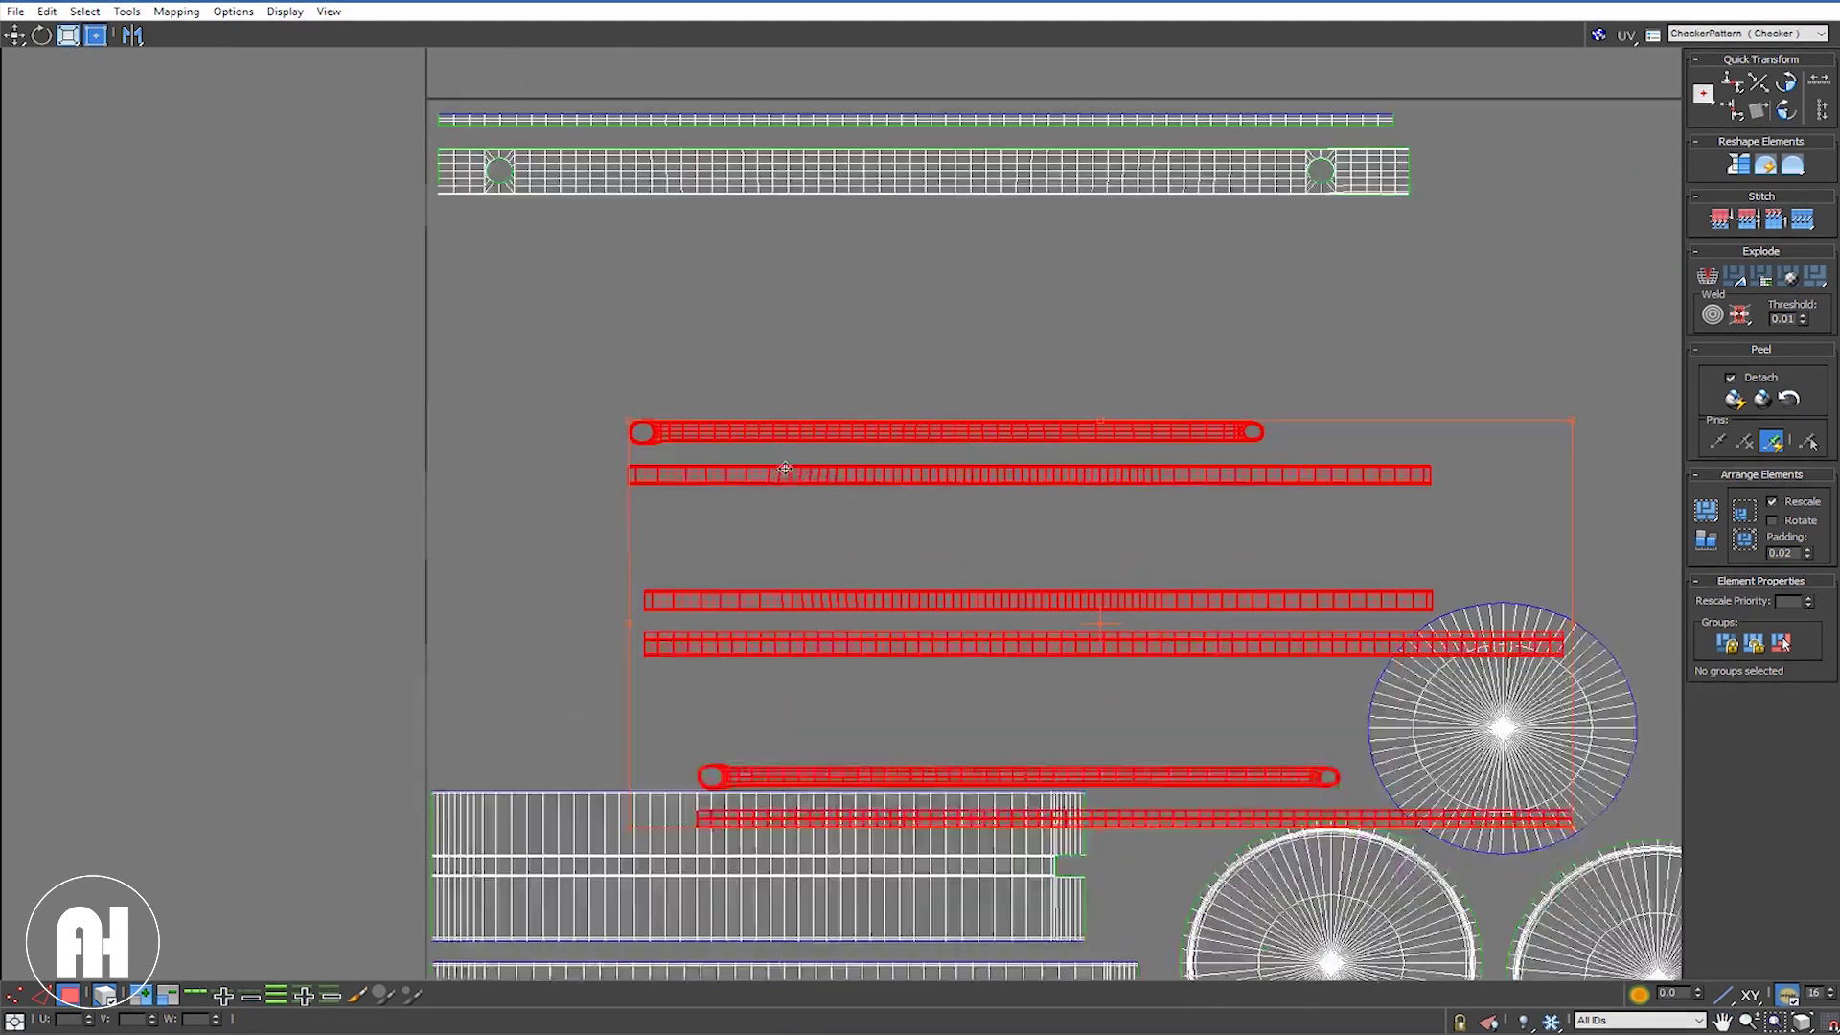
drag(696, 385, 667, 365)
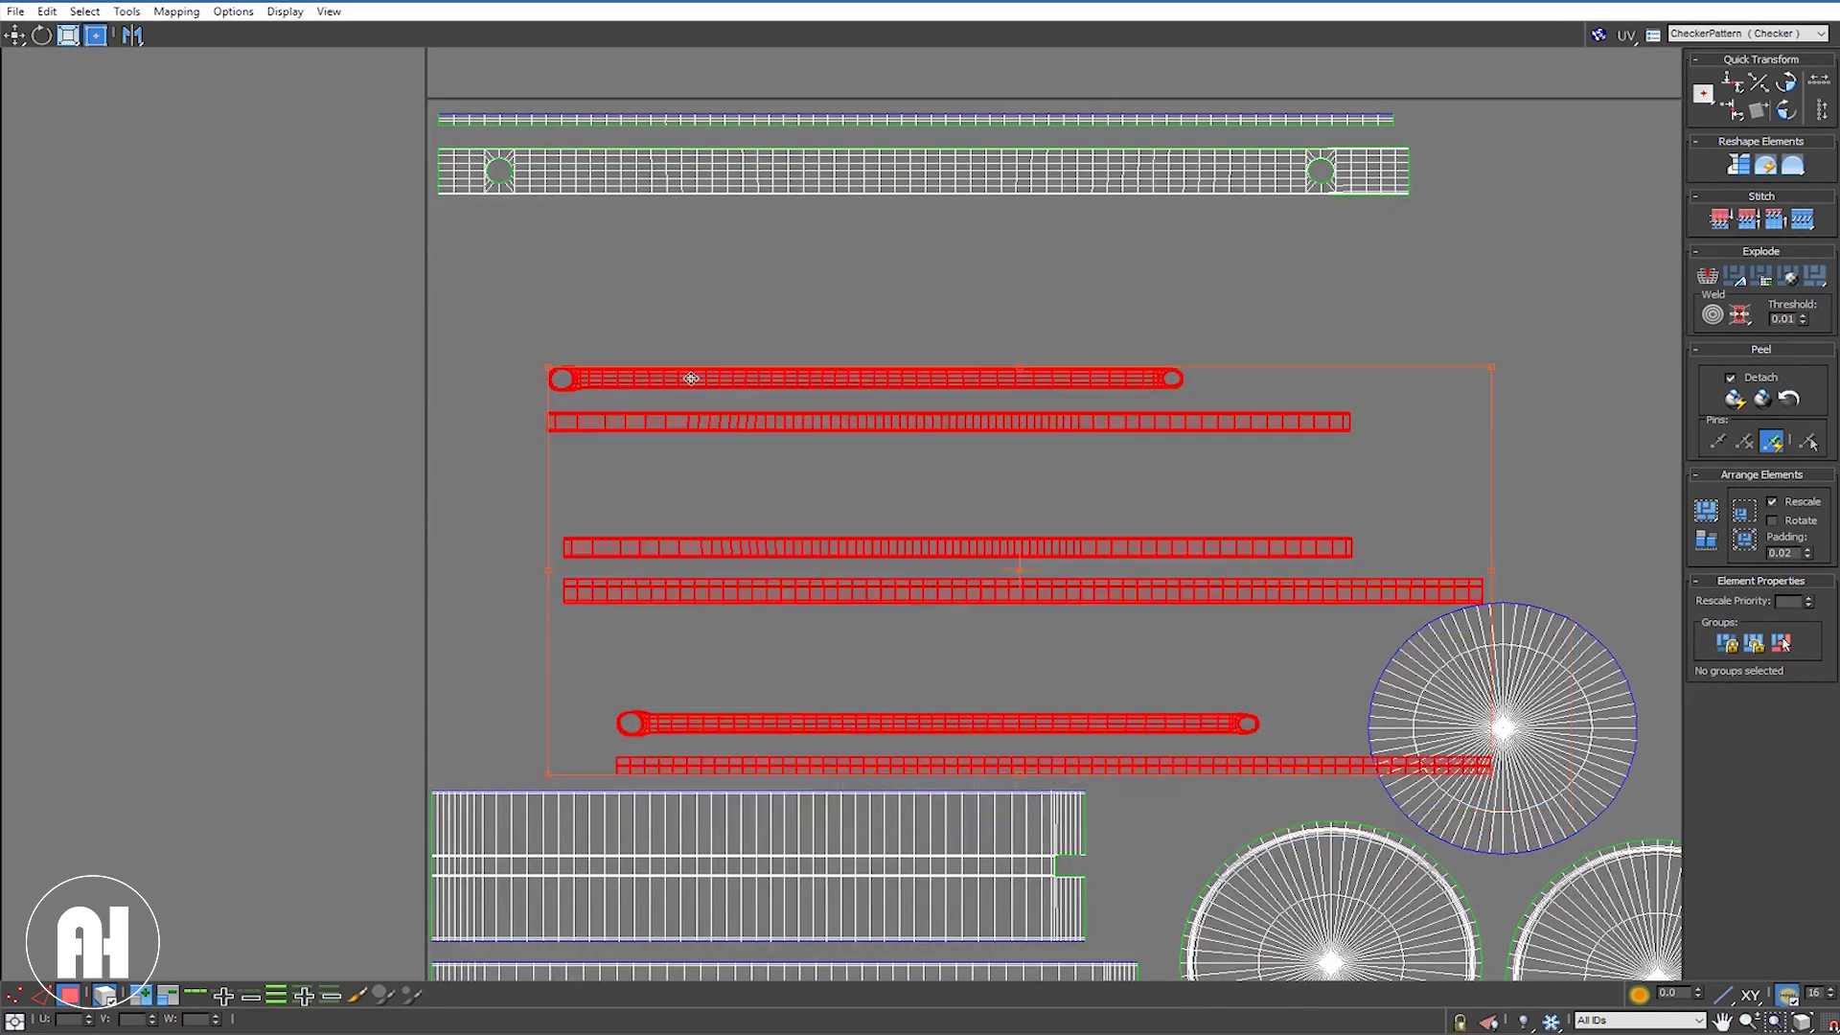
drag(658, 279, 645, 224)
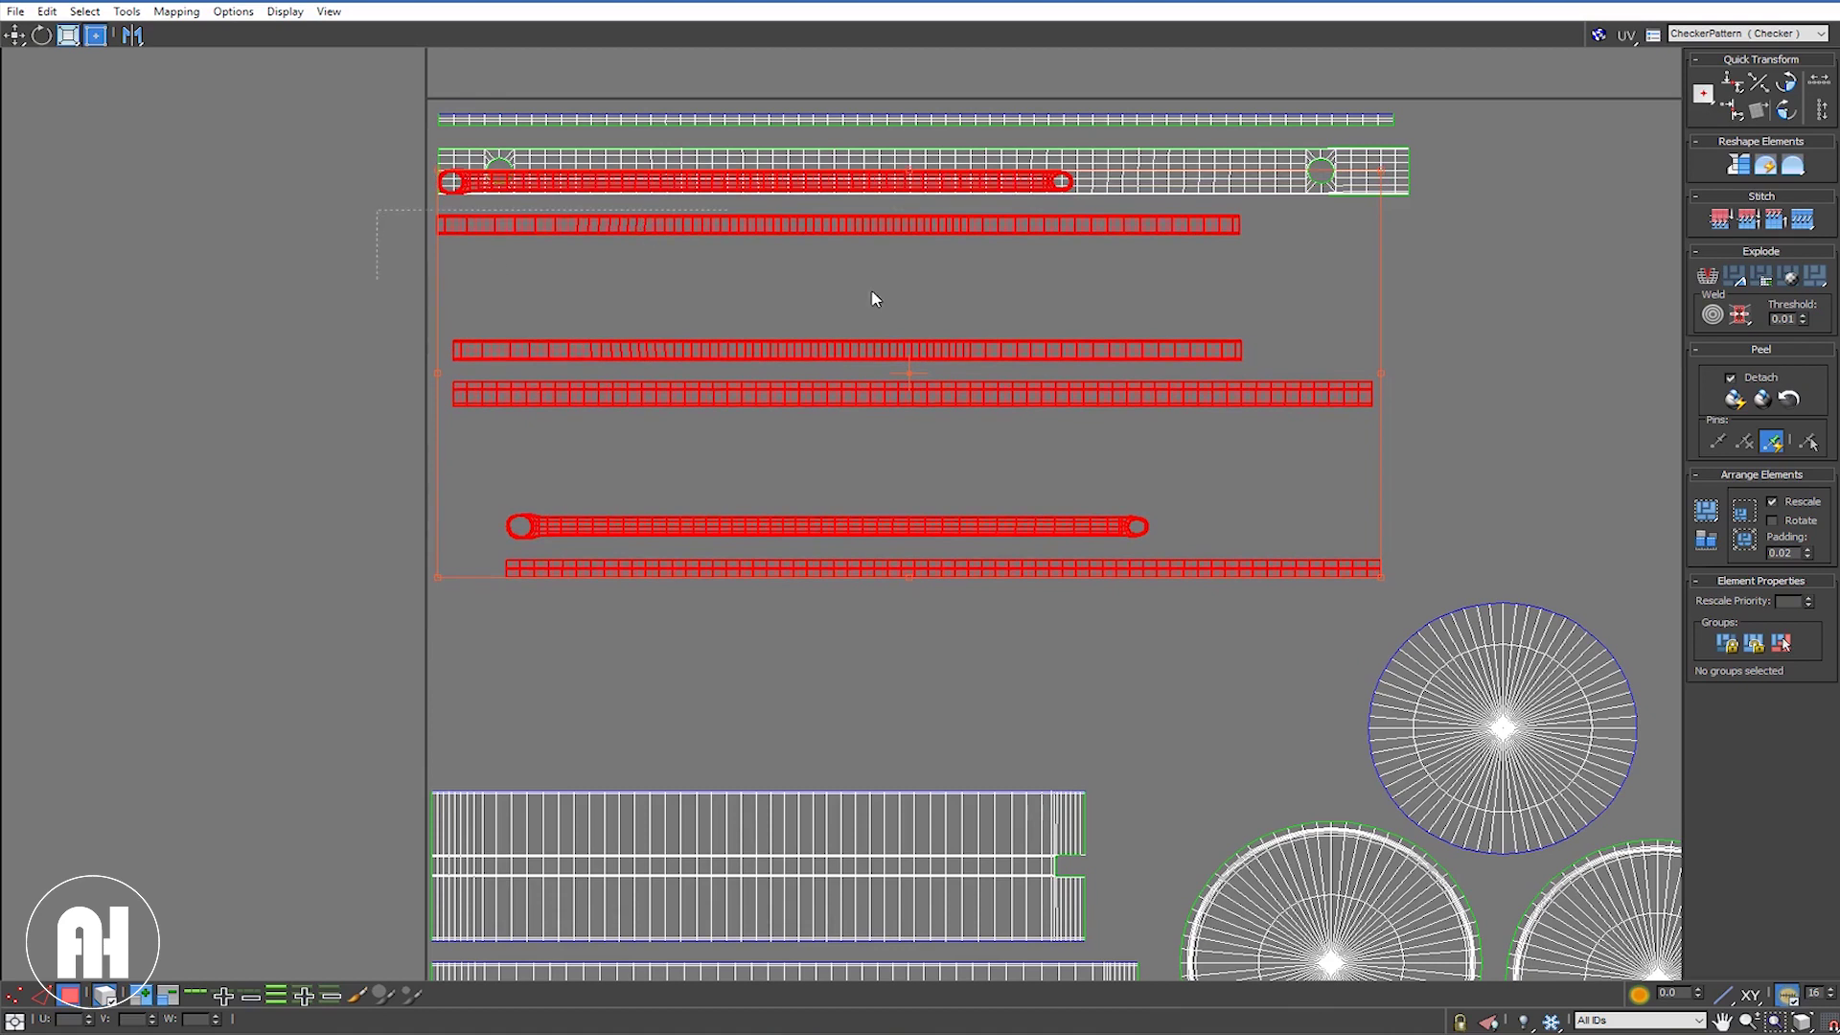
alt+click(958, 226)
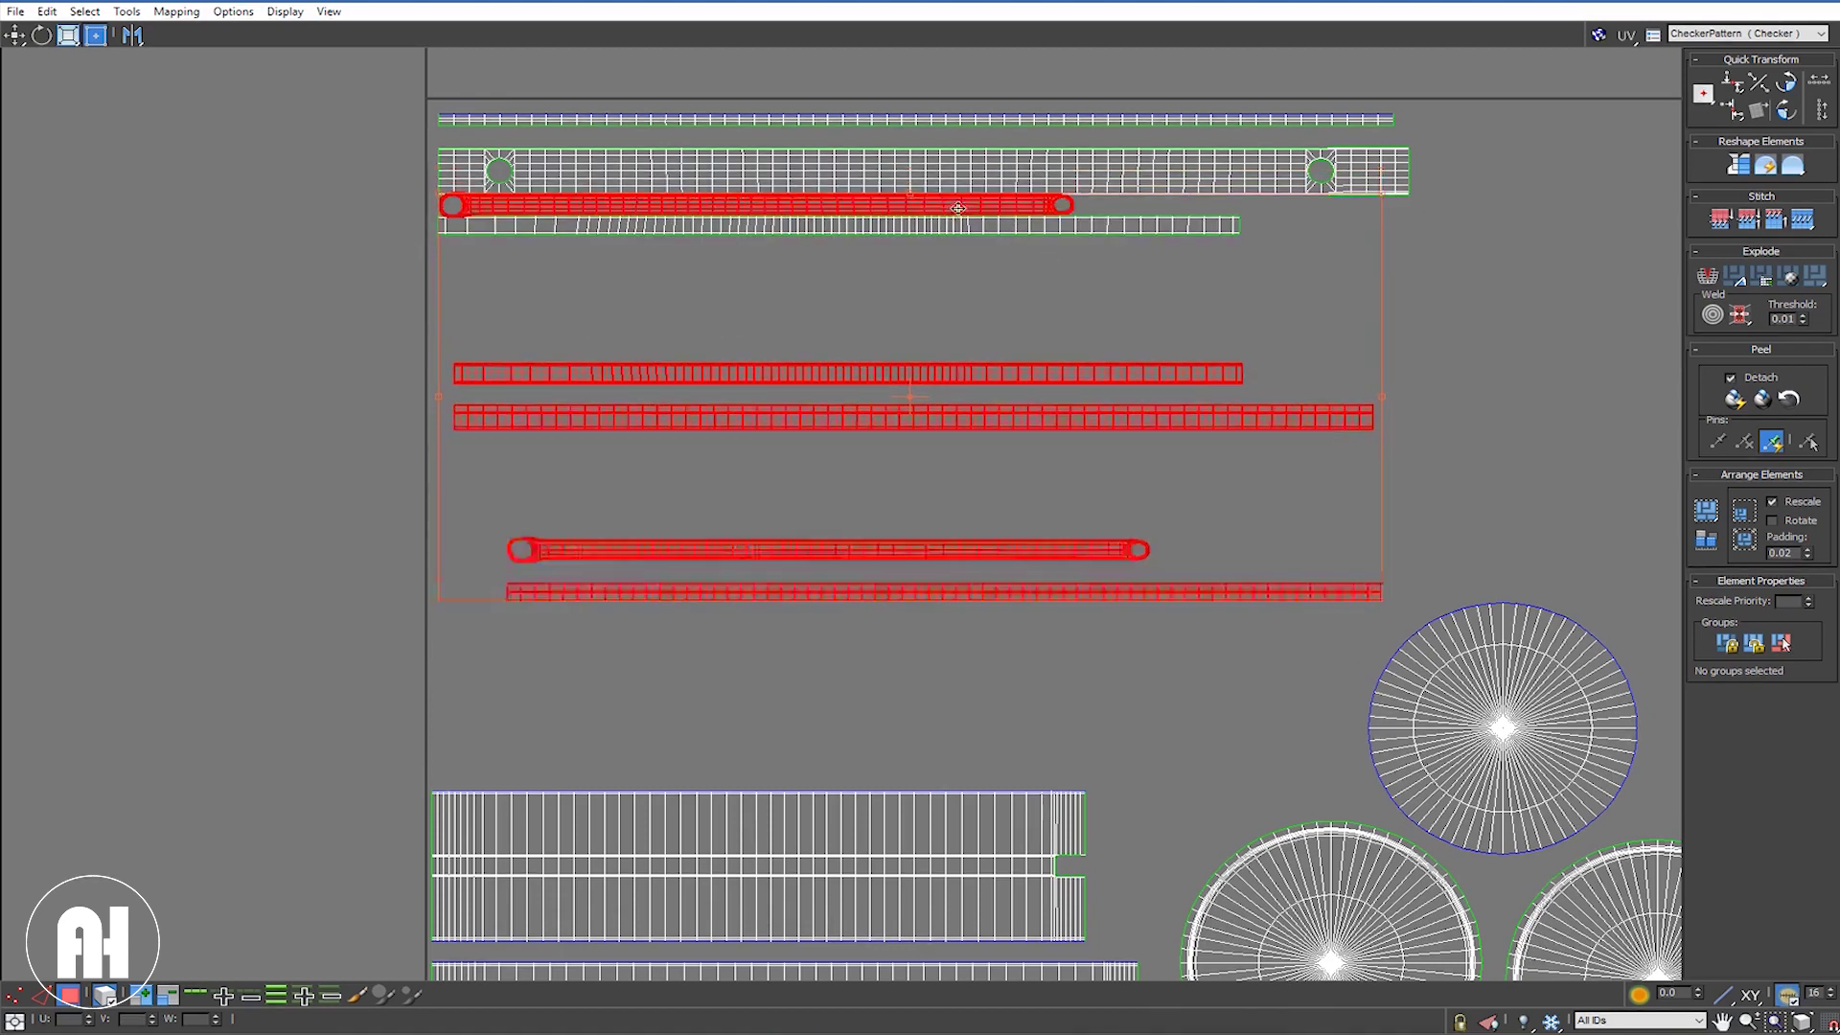
drag(958, 209, 944, 169)
drag(680, 273, 686, 254)
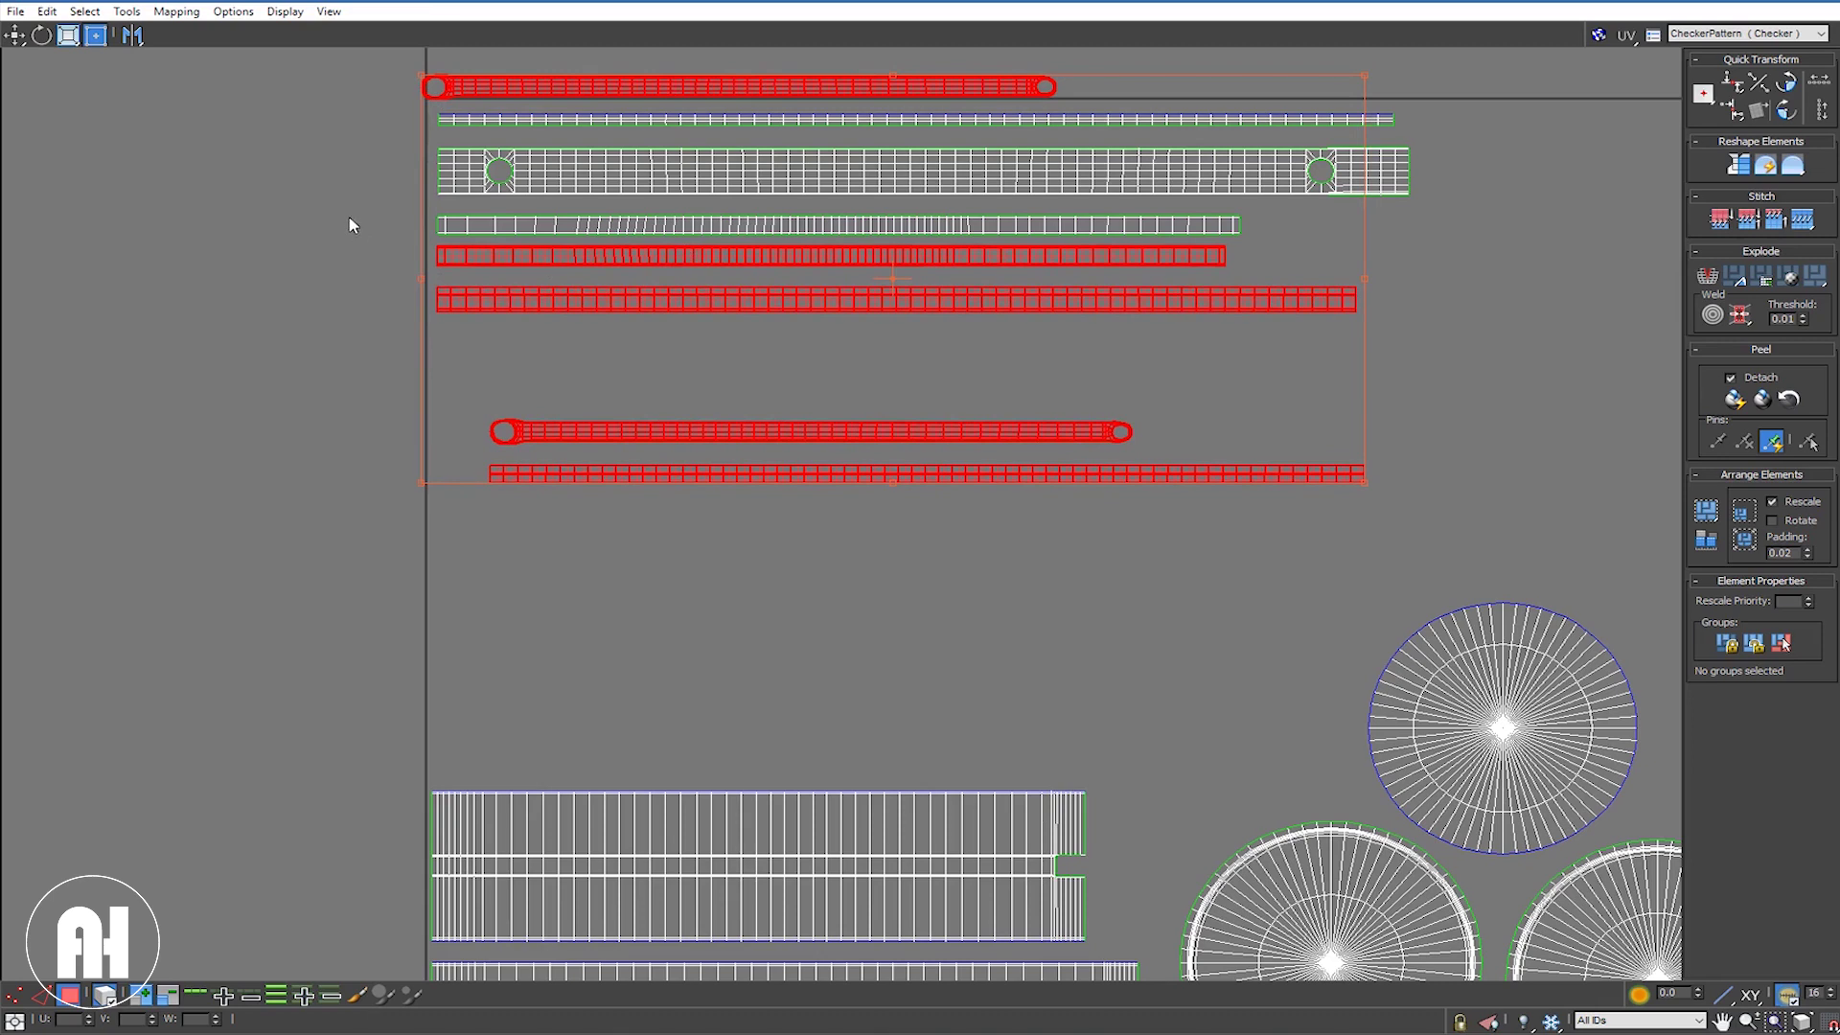
Step: Stack the remaining strips below, with the rounded-end strips at the bottom of the stack
alt+drag(370, 208, 1503, 414)
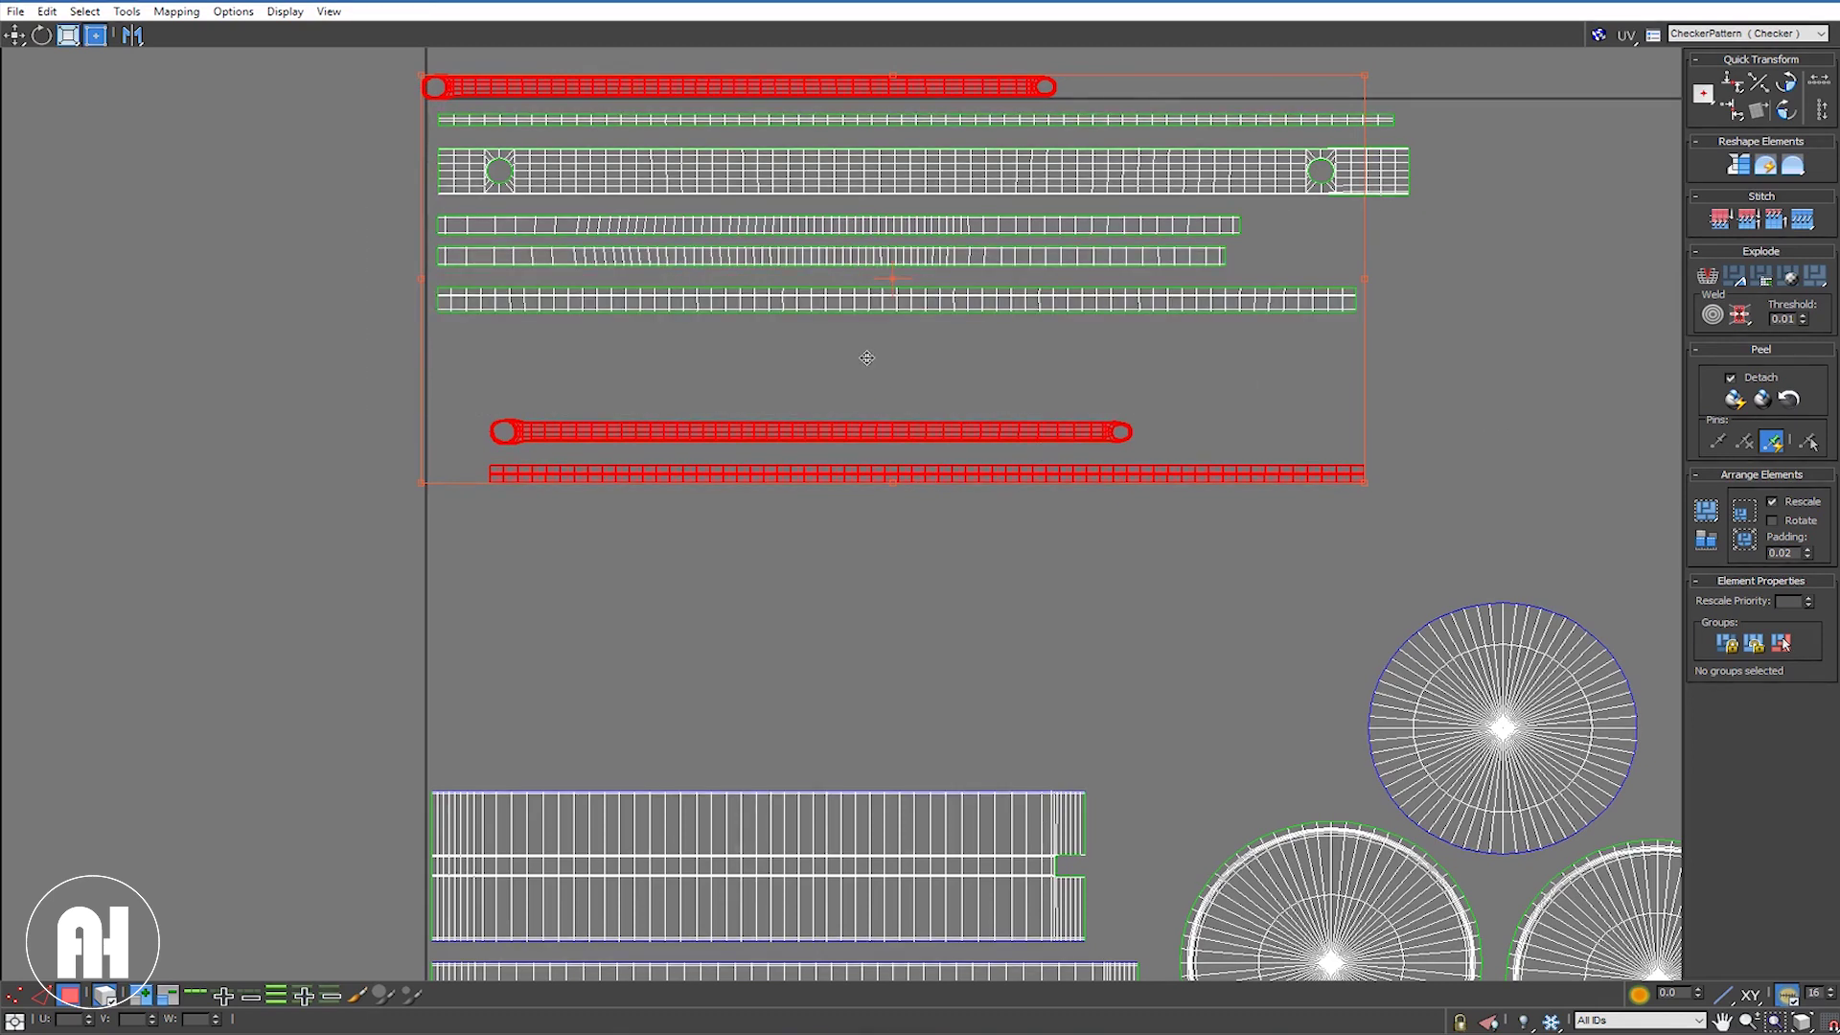
drag(867, 392, 823, 254)
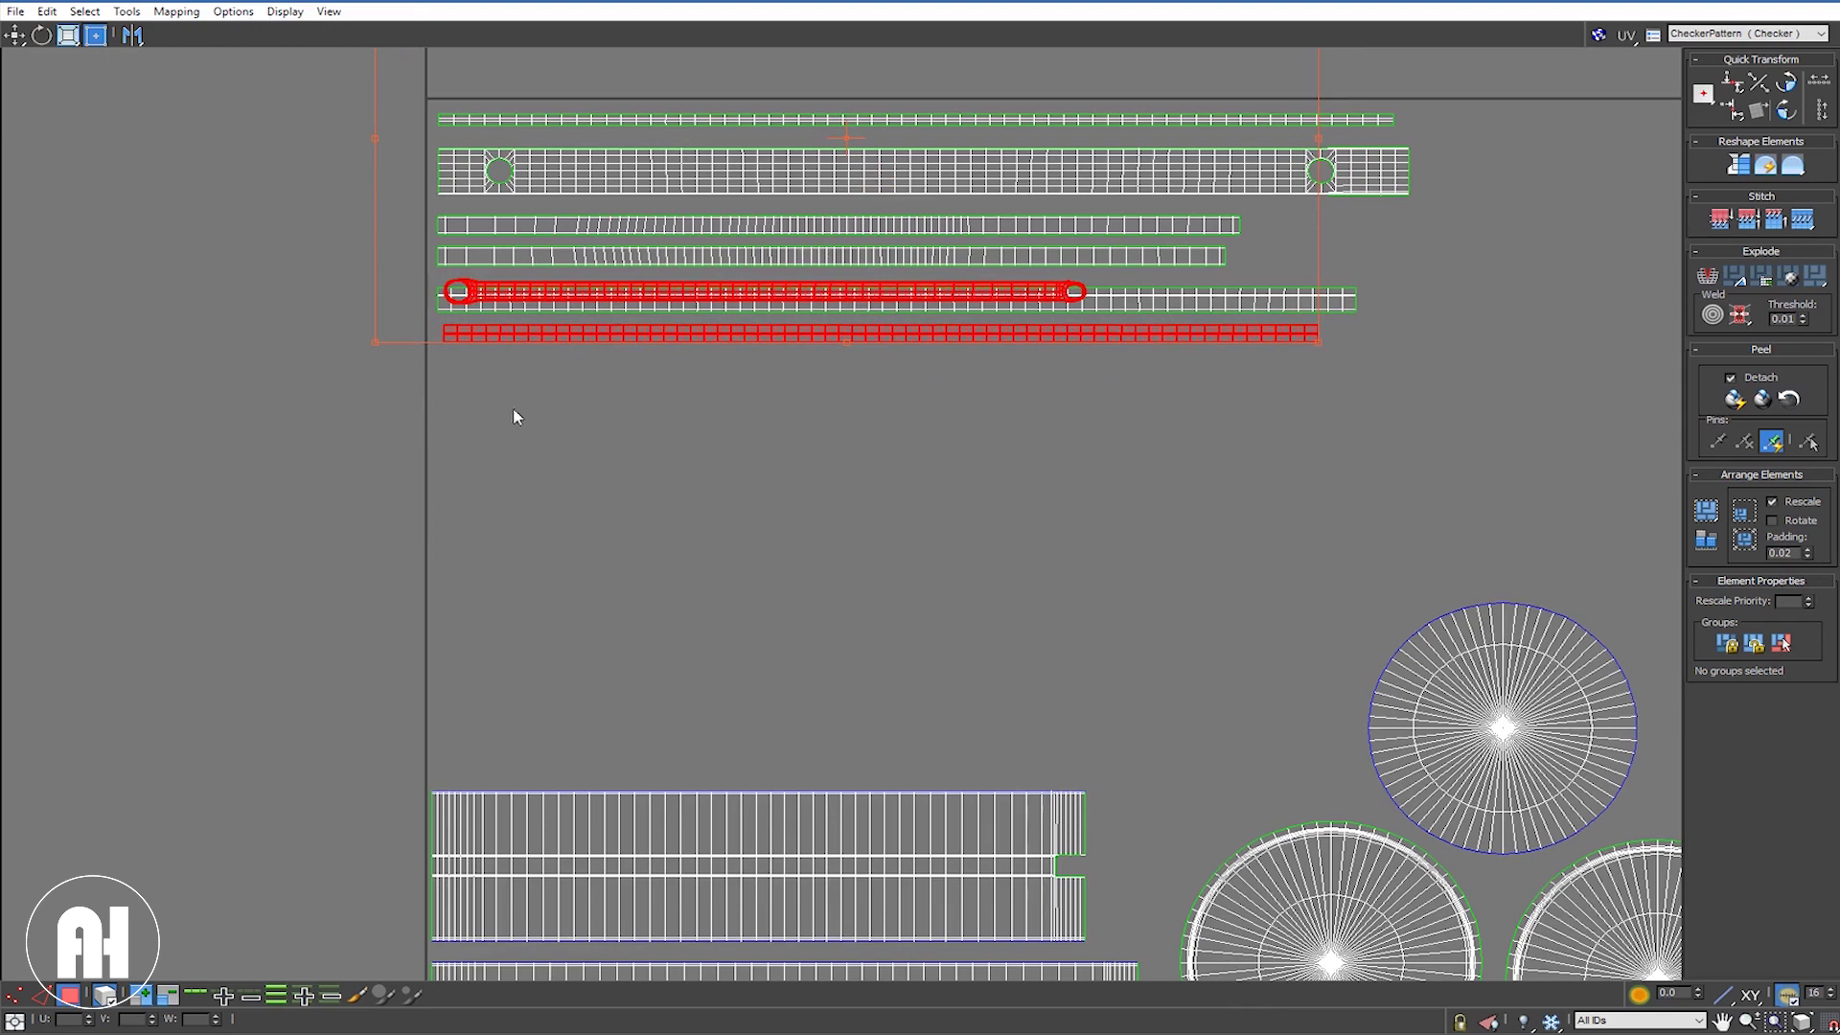
click(1021, 294)
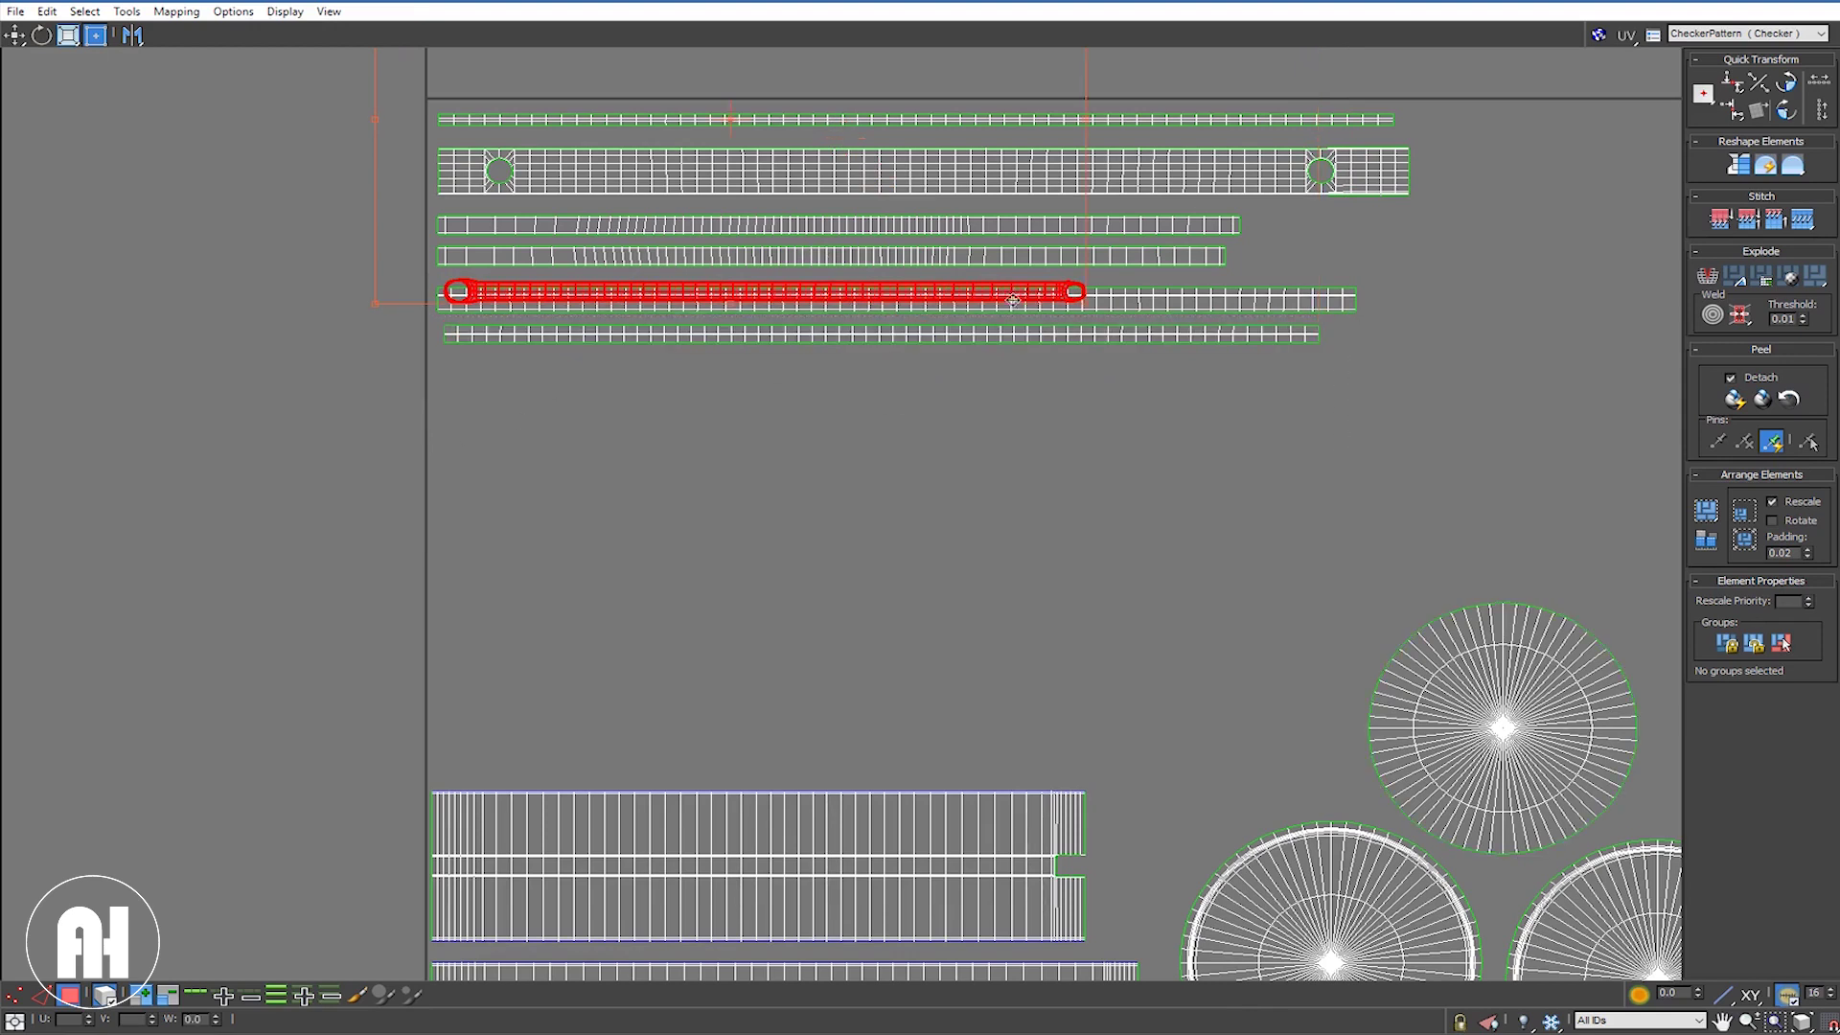
drag(1015, 335, 1005, 367)
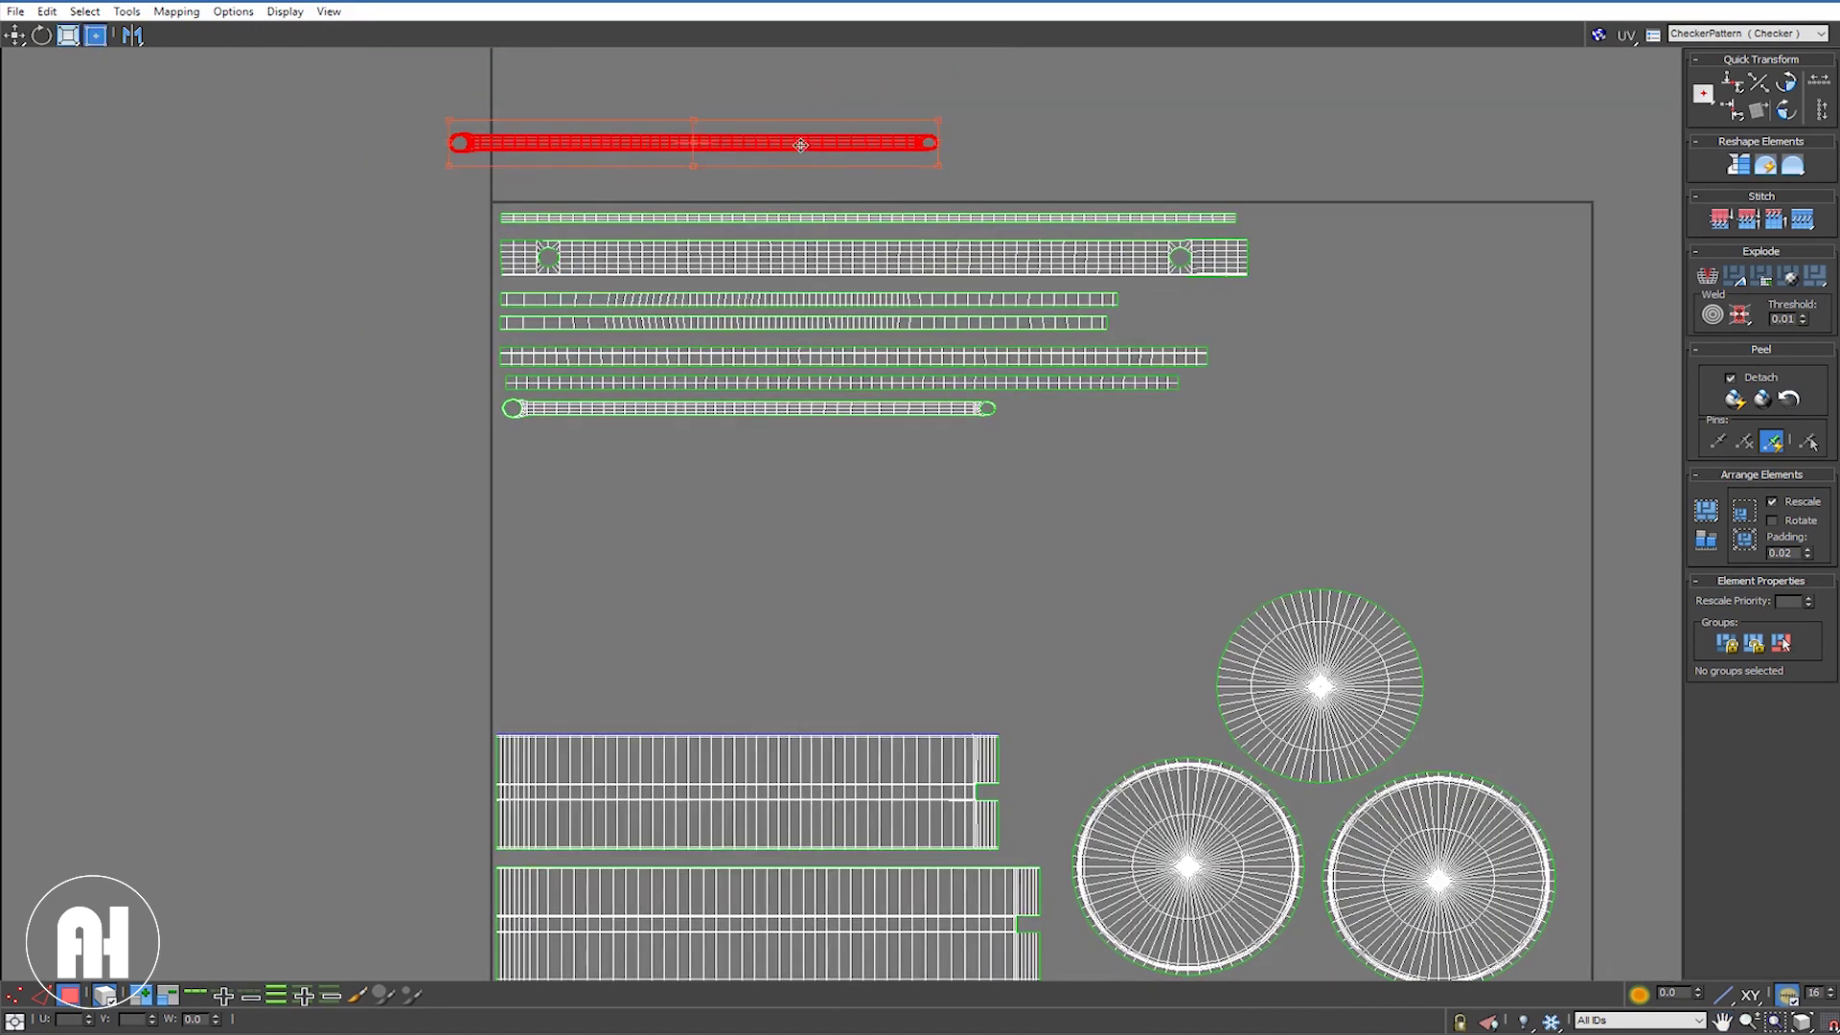
drag(833, 278, 854, 436)
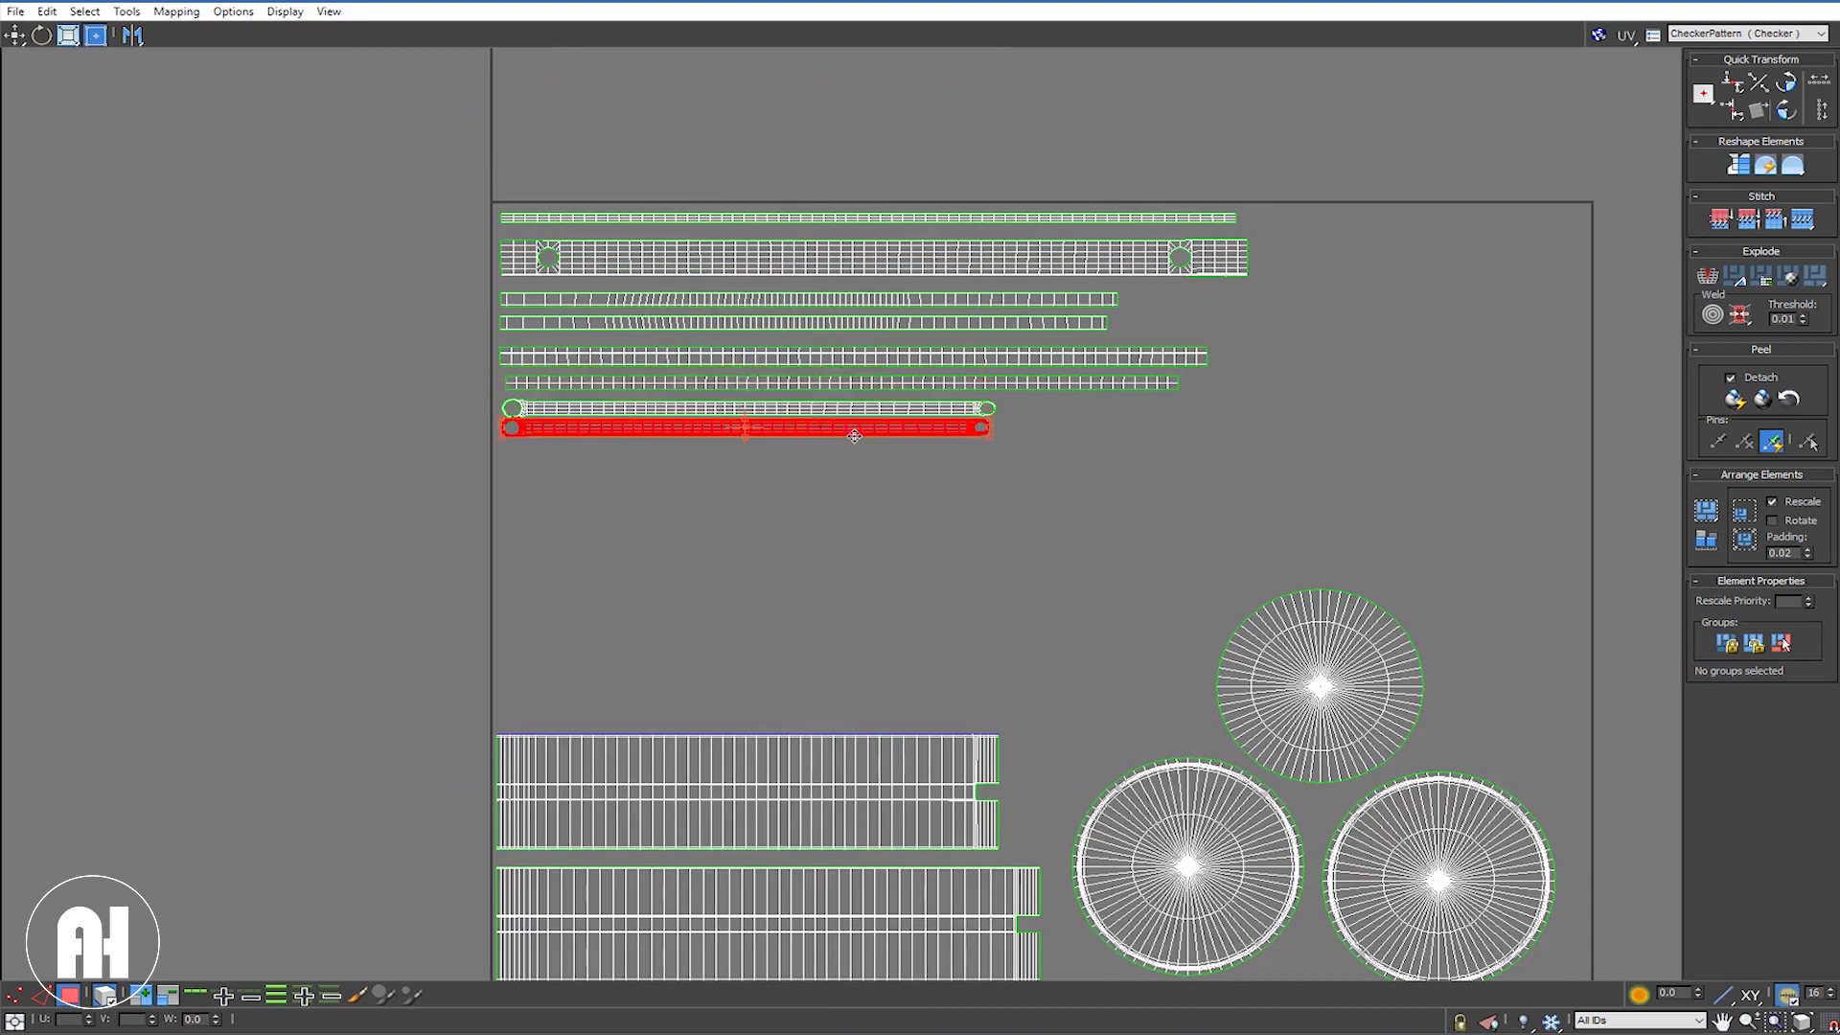
Step: Using Freeform mode, move a long vertical piece into the tile's upper-right area
scroll(858, 445, down, 2)
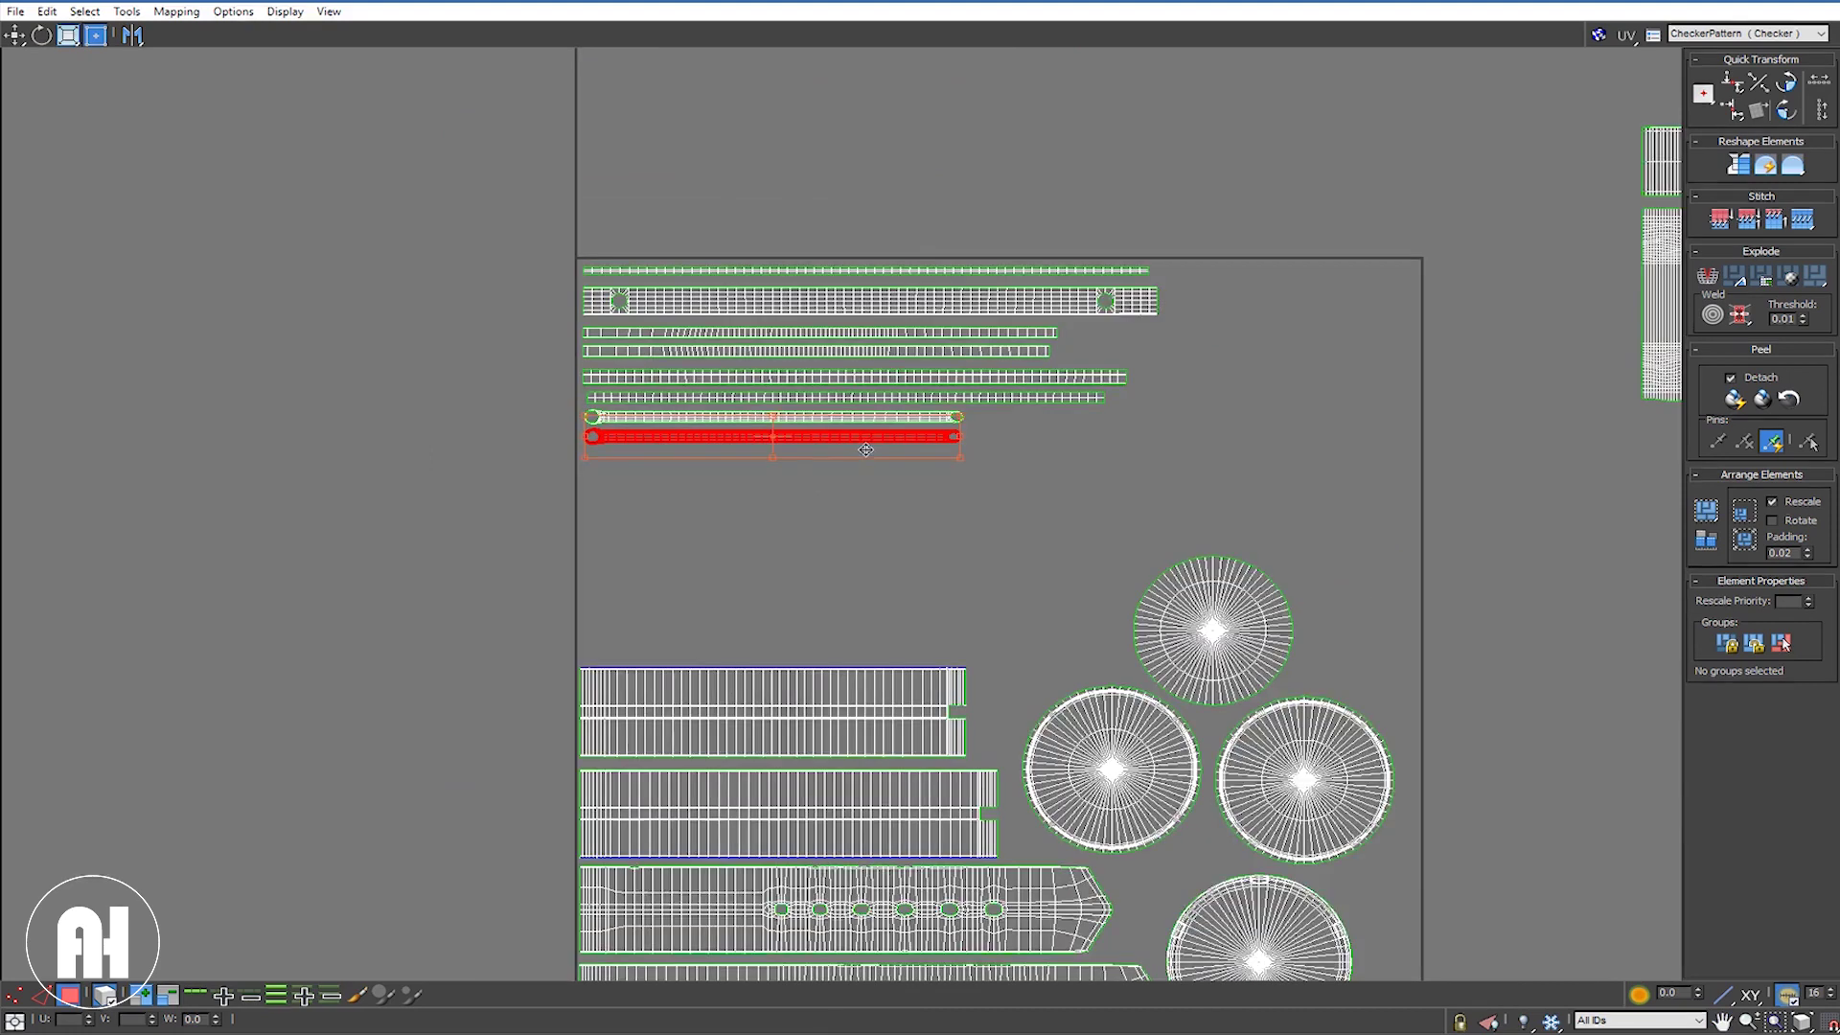
scroll(1310, 440, down, 2)
scroll(1022, 415, down, 2)
key(ctrl+f)
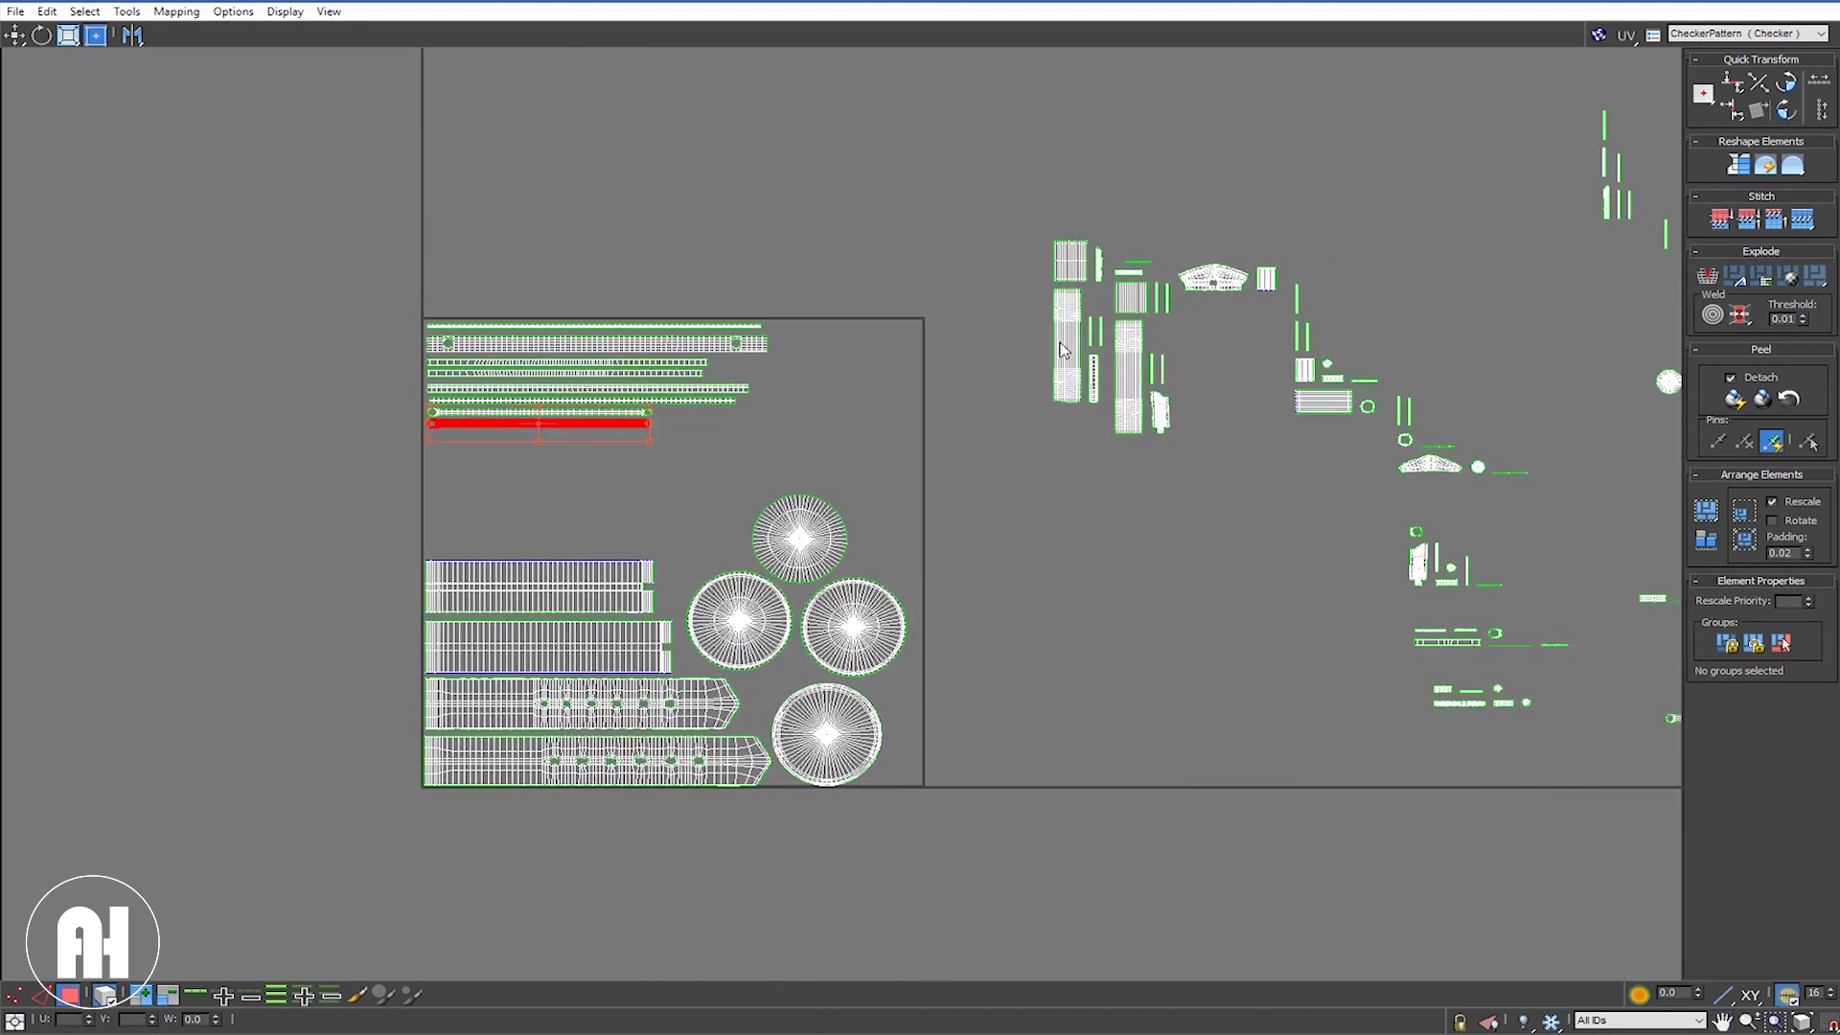
drag(1063, 354, 889, 393)
Step: Bring a second vertical piece into the tile and stack both wide strips together
click(1128, 383)
drag(1128, 379, 947, 383)
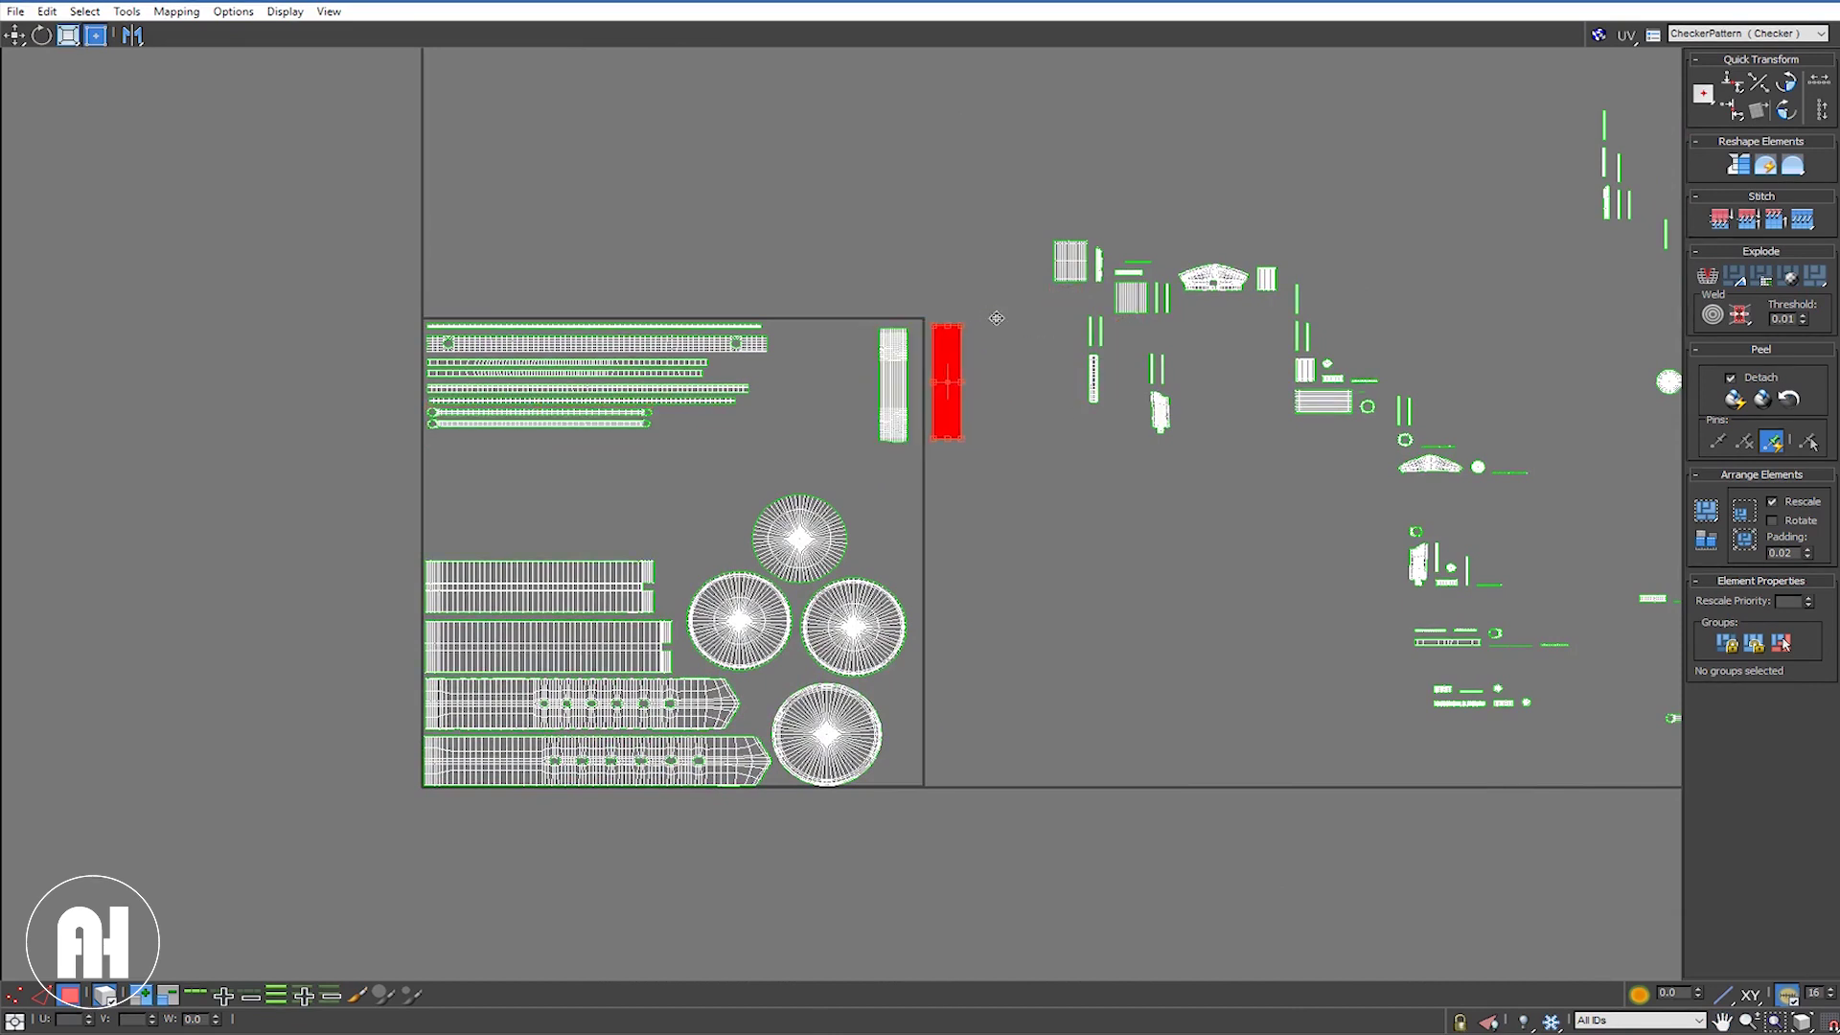
ctrl+drag(861, 462, 915, 316)
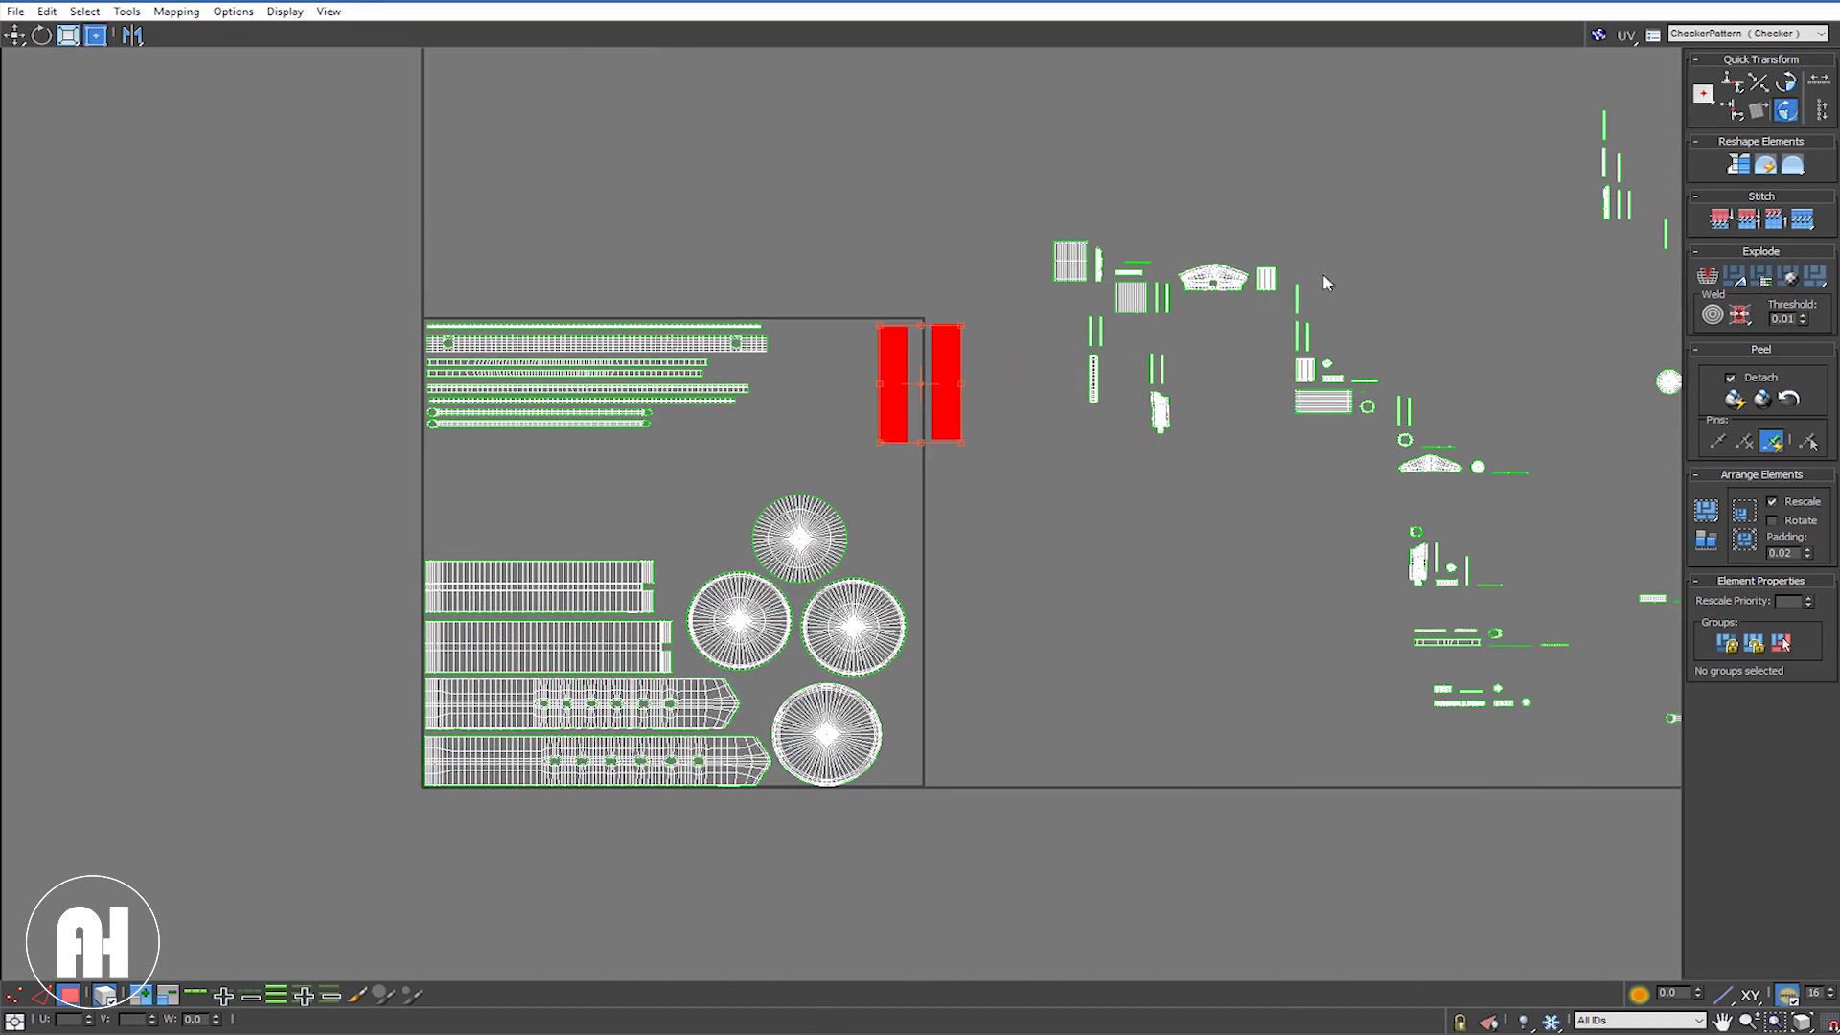
scroll(920, 360, up, 2)
scroll(886, 338, up, 5)
scroll(733, 312, up, 2)
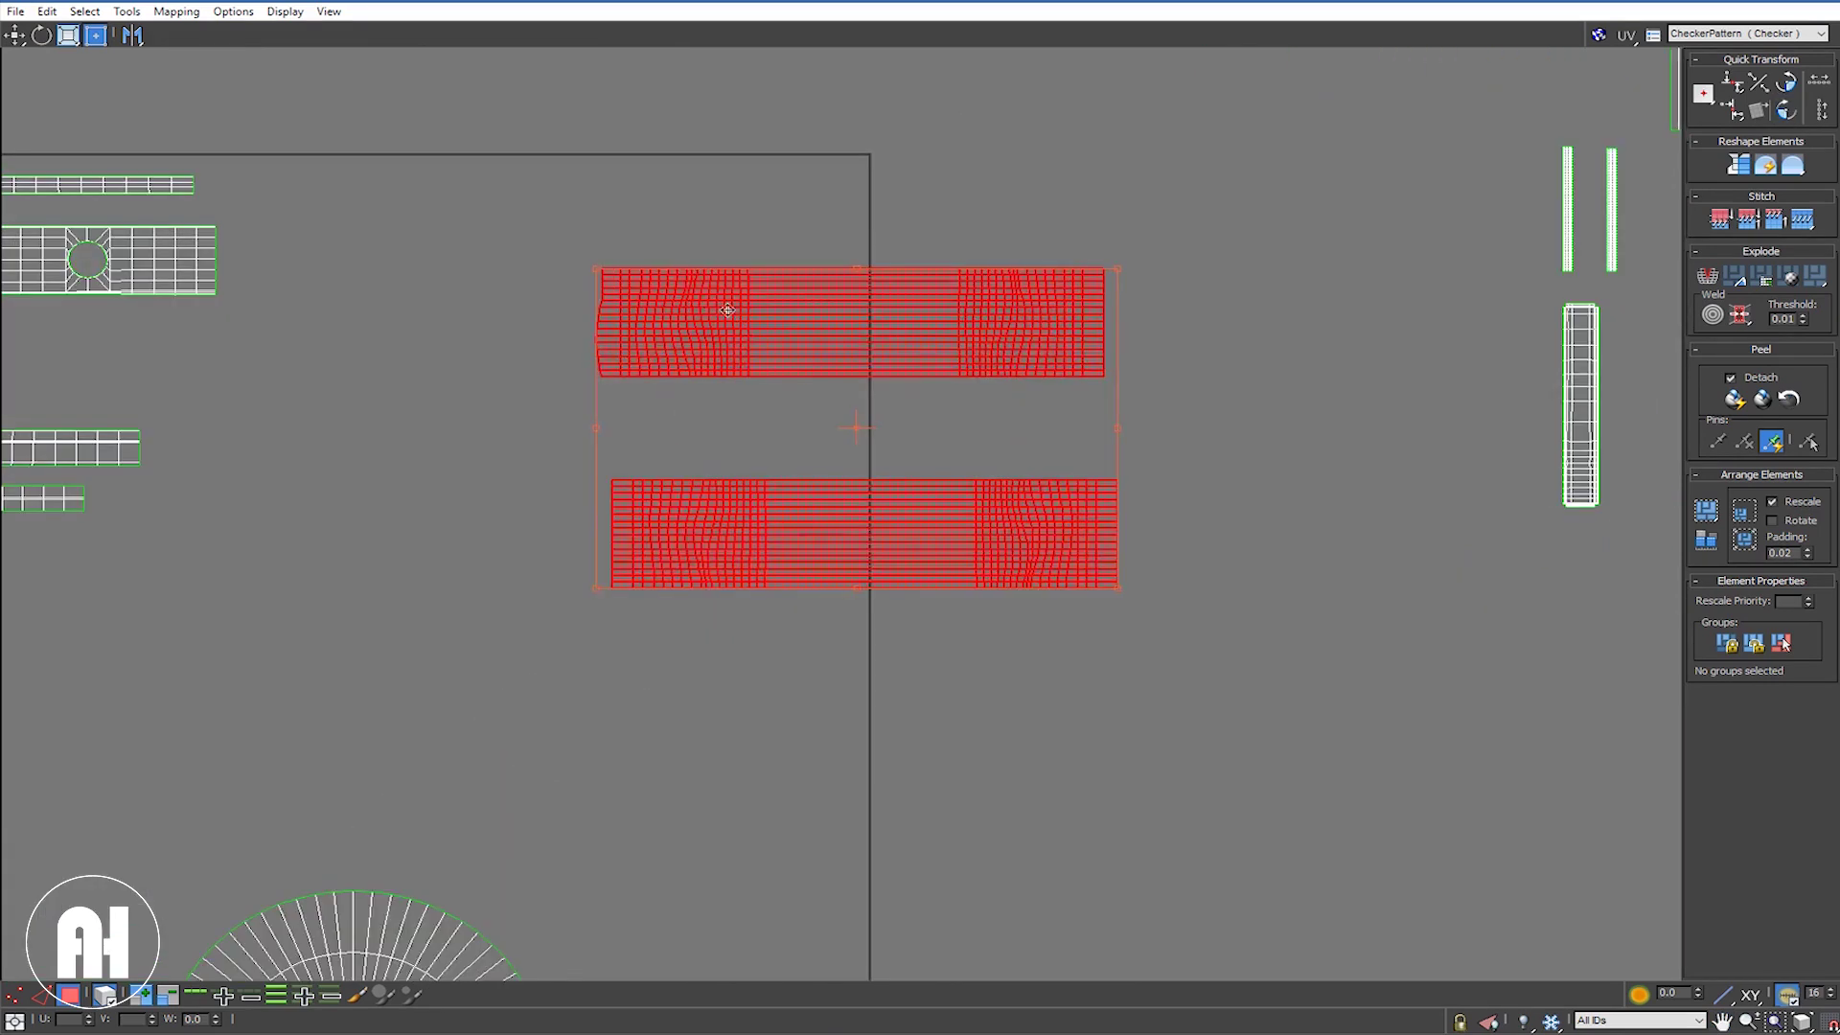
drag(733, 311, 591, 256)
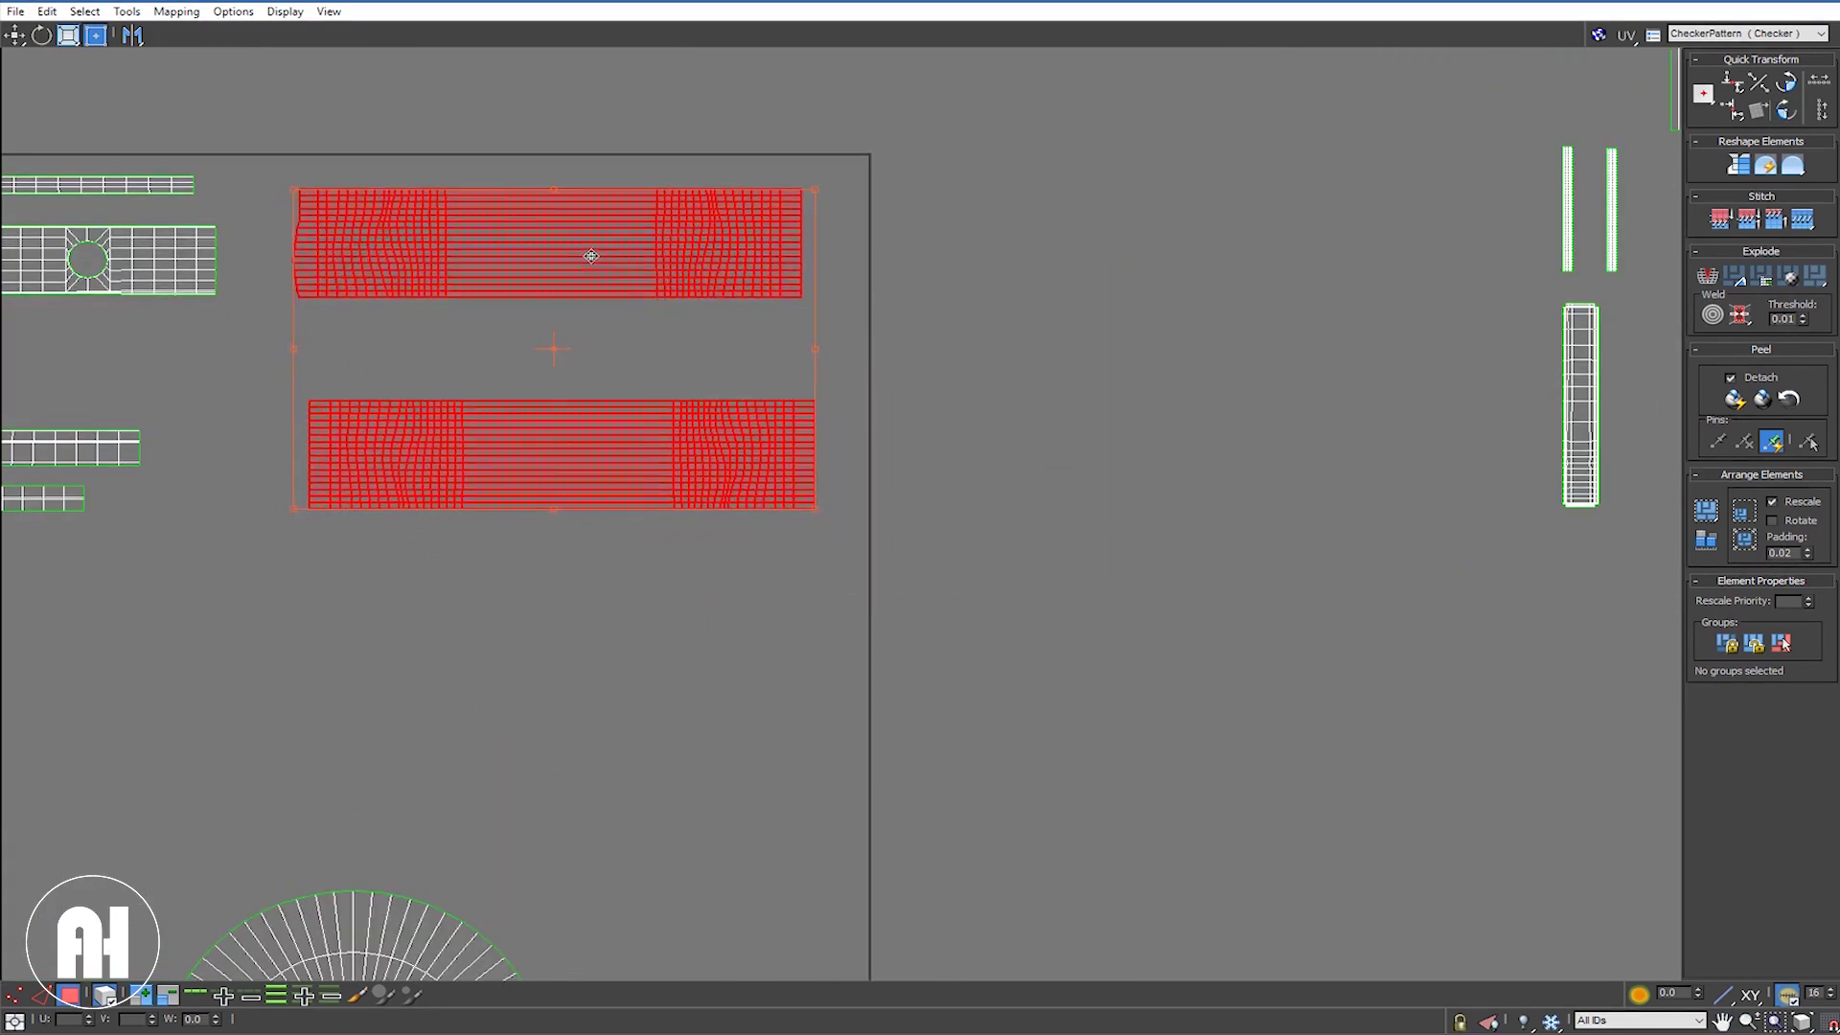
click(530, 436)
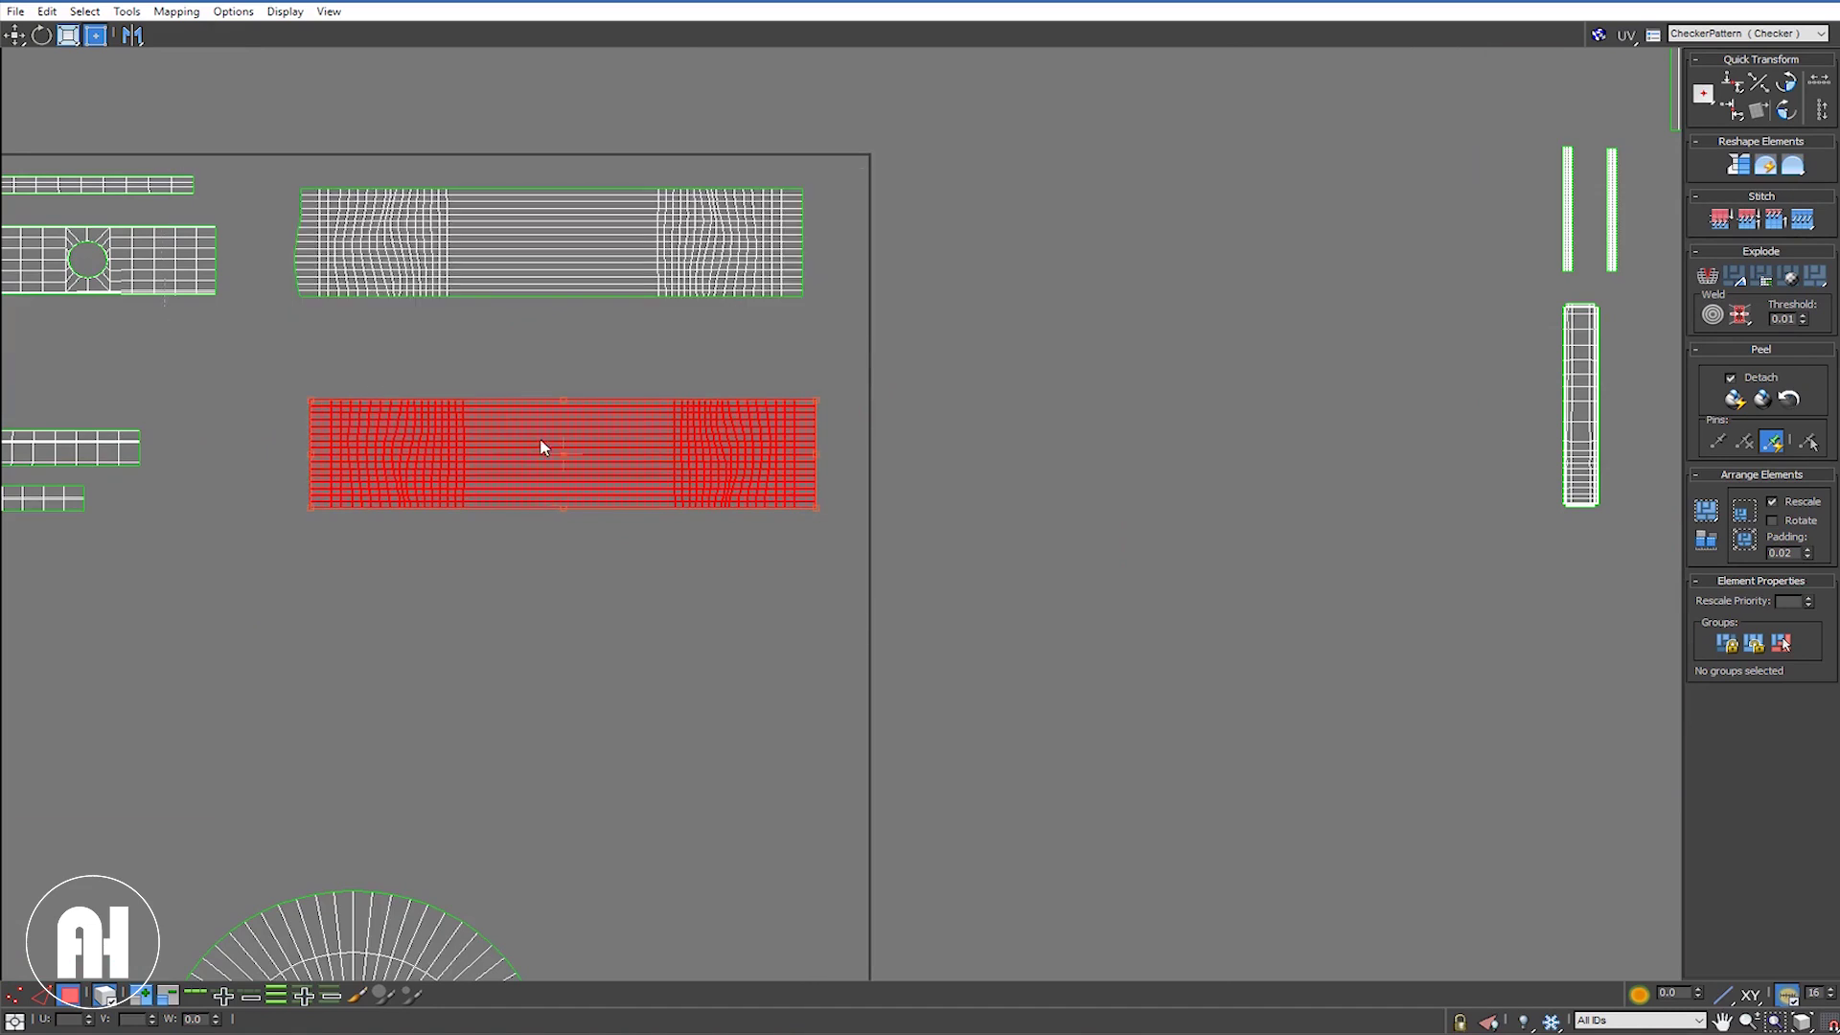
drag(521, 396, 529, 356)
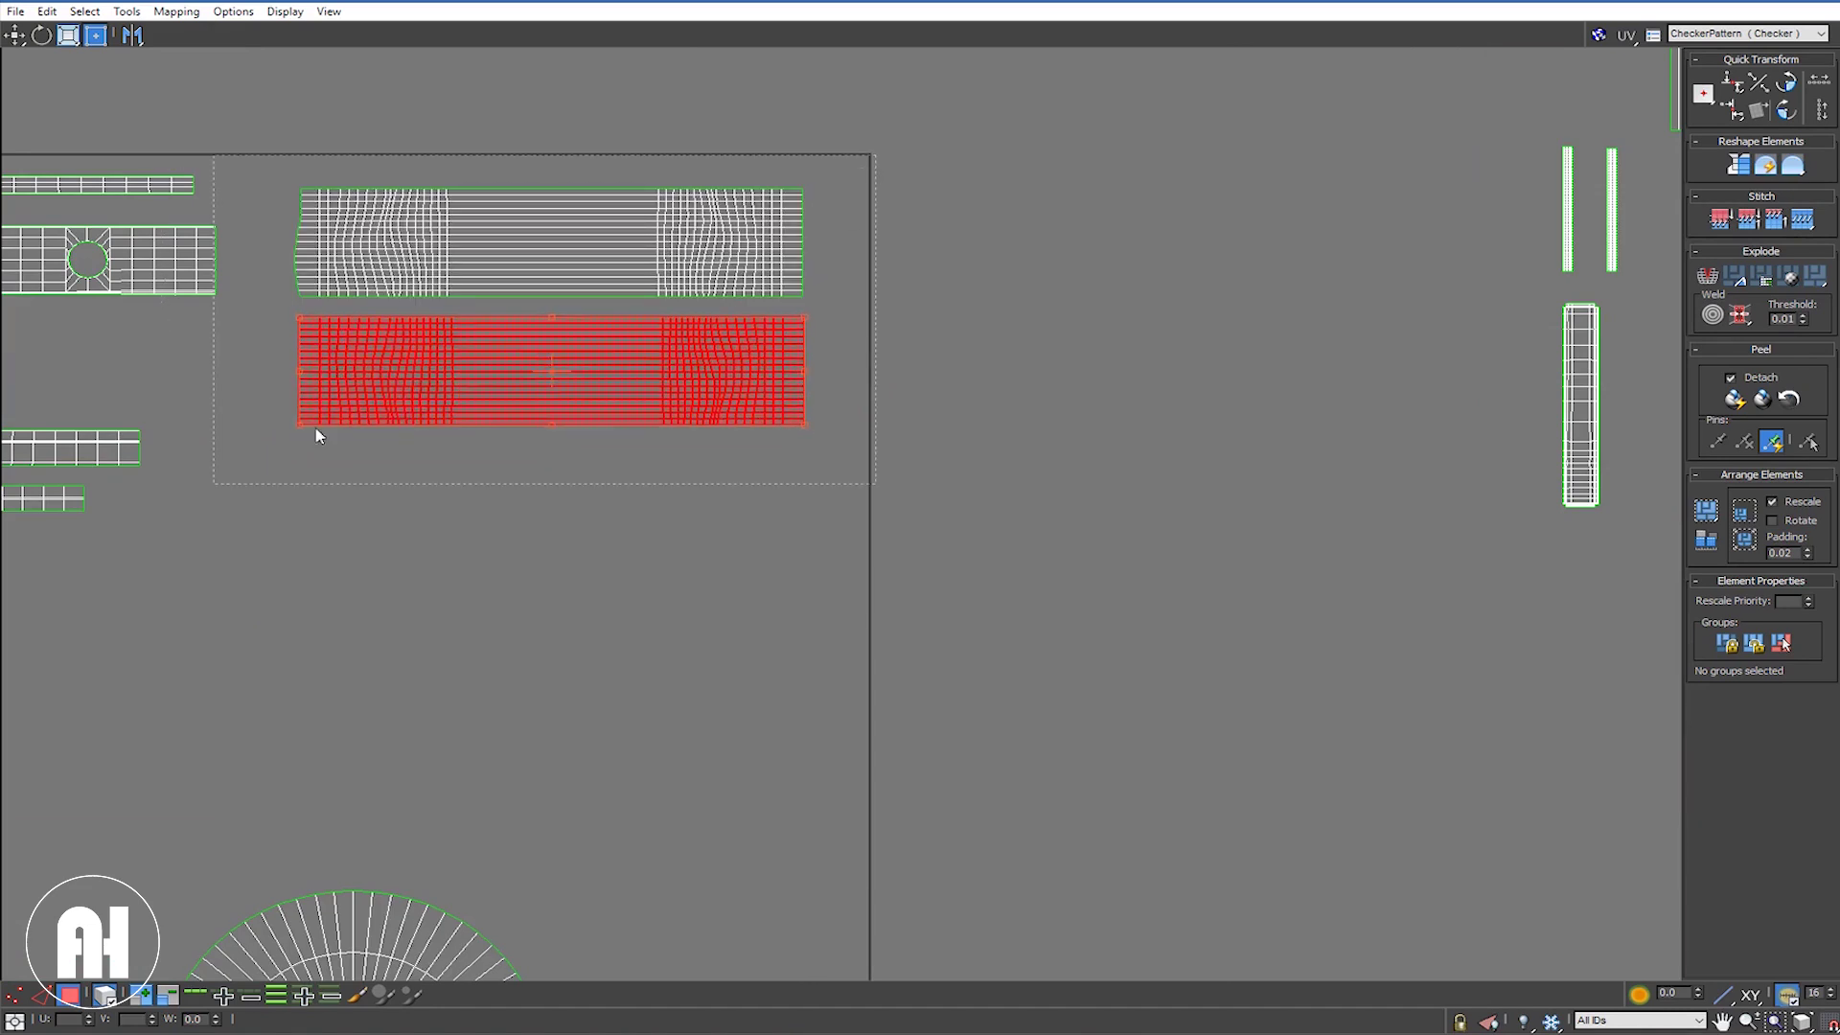
Step: Push both wide band strips up against the long straps, then view the whole layout
drag(244, 470, 251, 466)
middle_drag(530, 399, 917, 400)
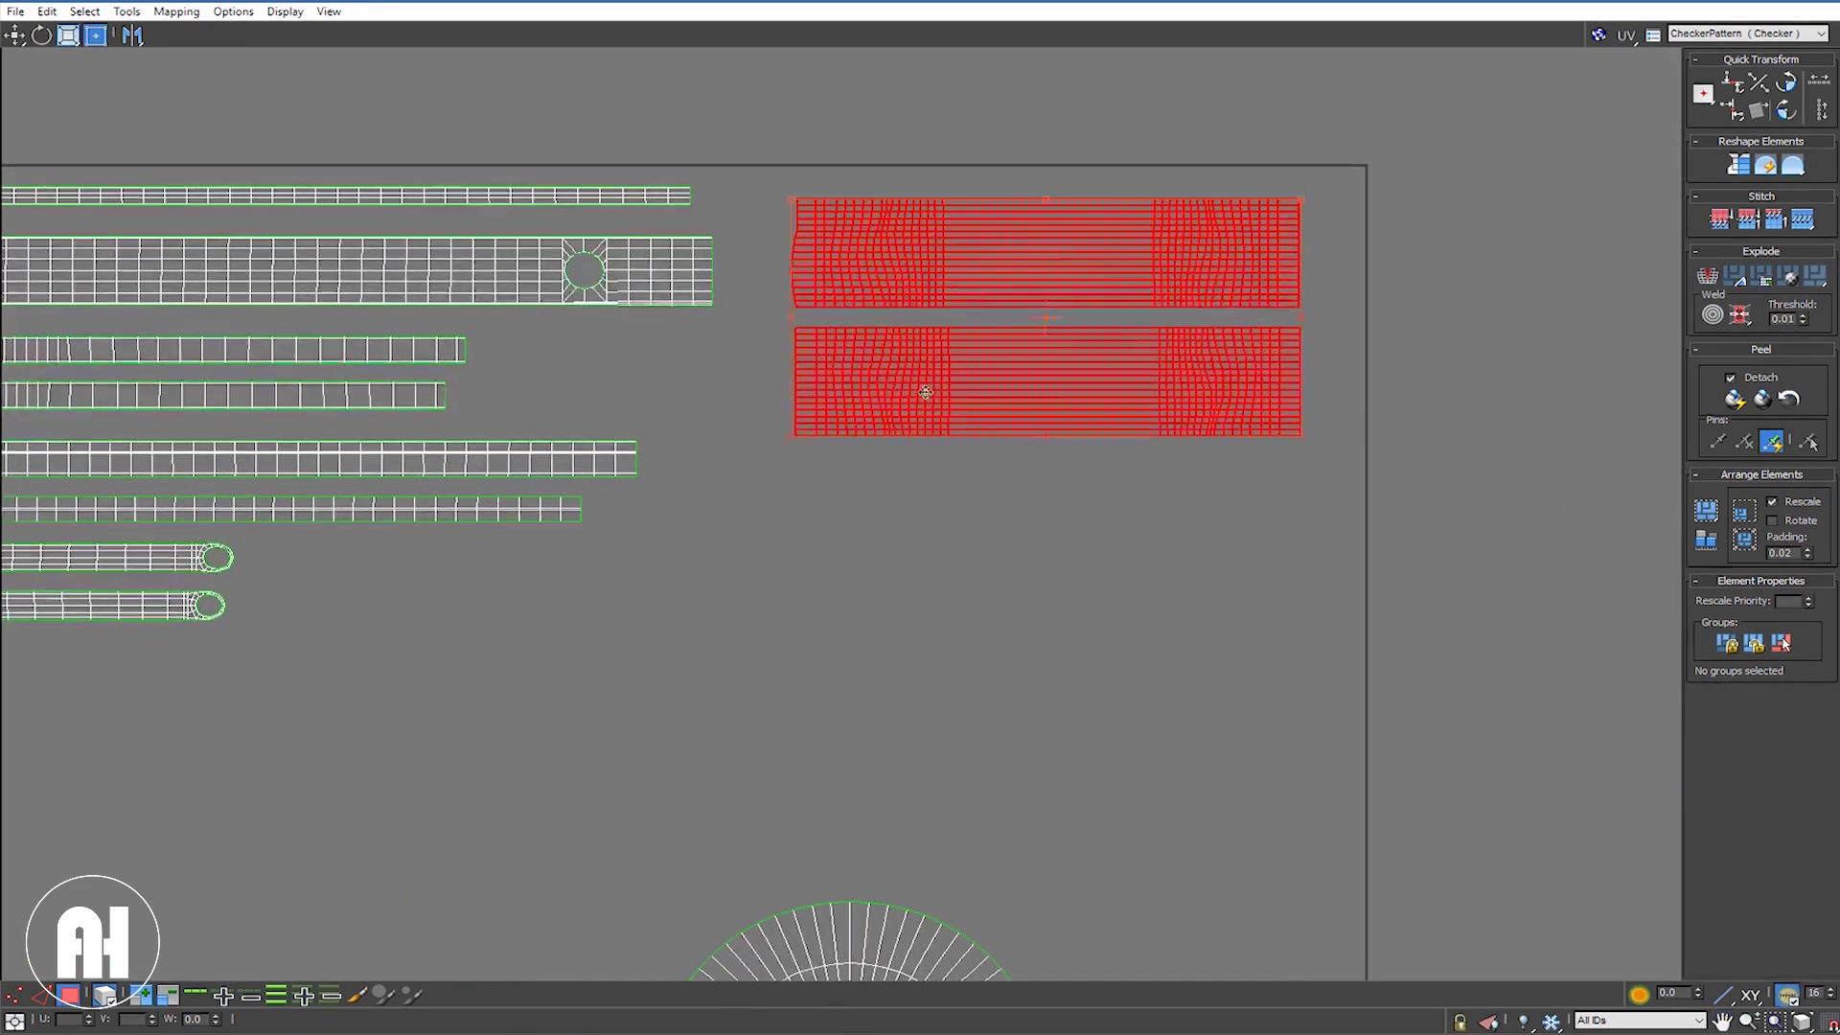
drag(895, 389, 864, 389)
click(682, 438)
scroll(686, 439, down, 3)
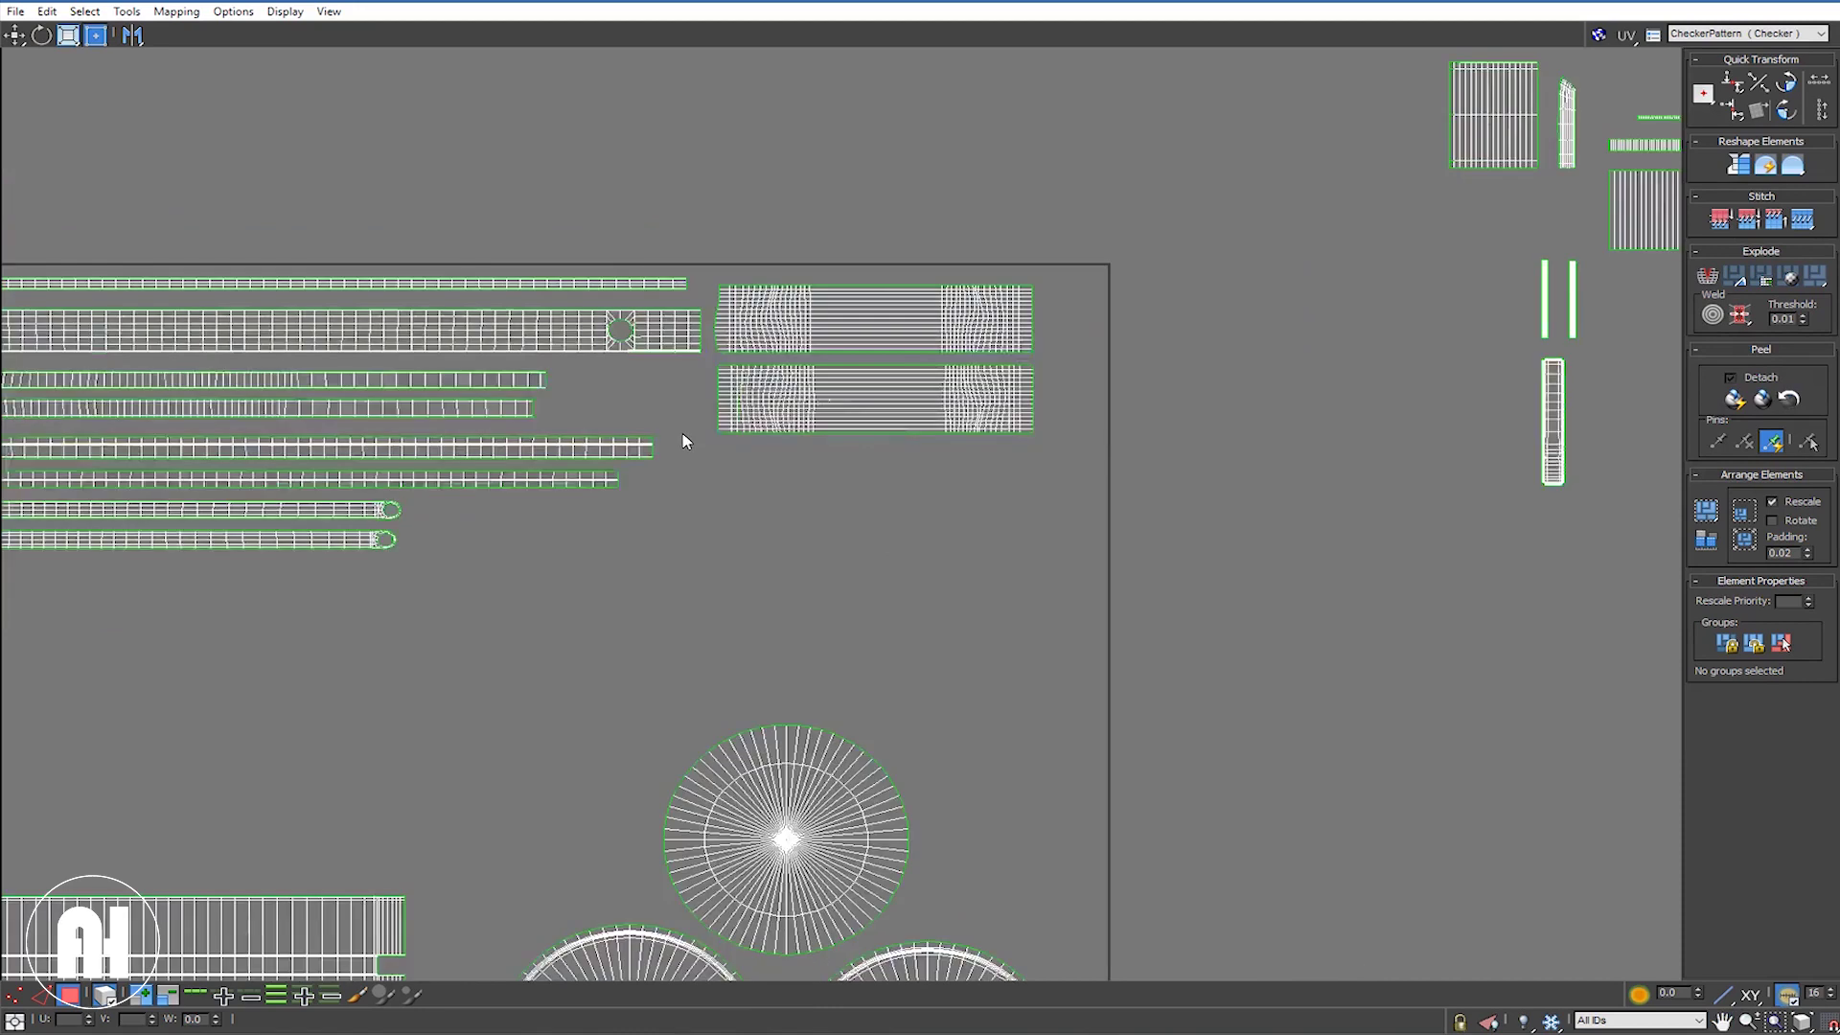
scroll(993, 497, down, 3)
middle_drag(921, 386, 759, 334)
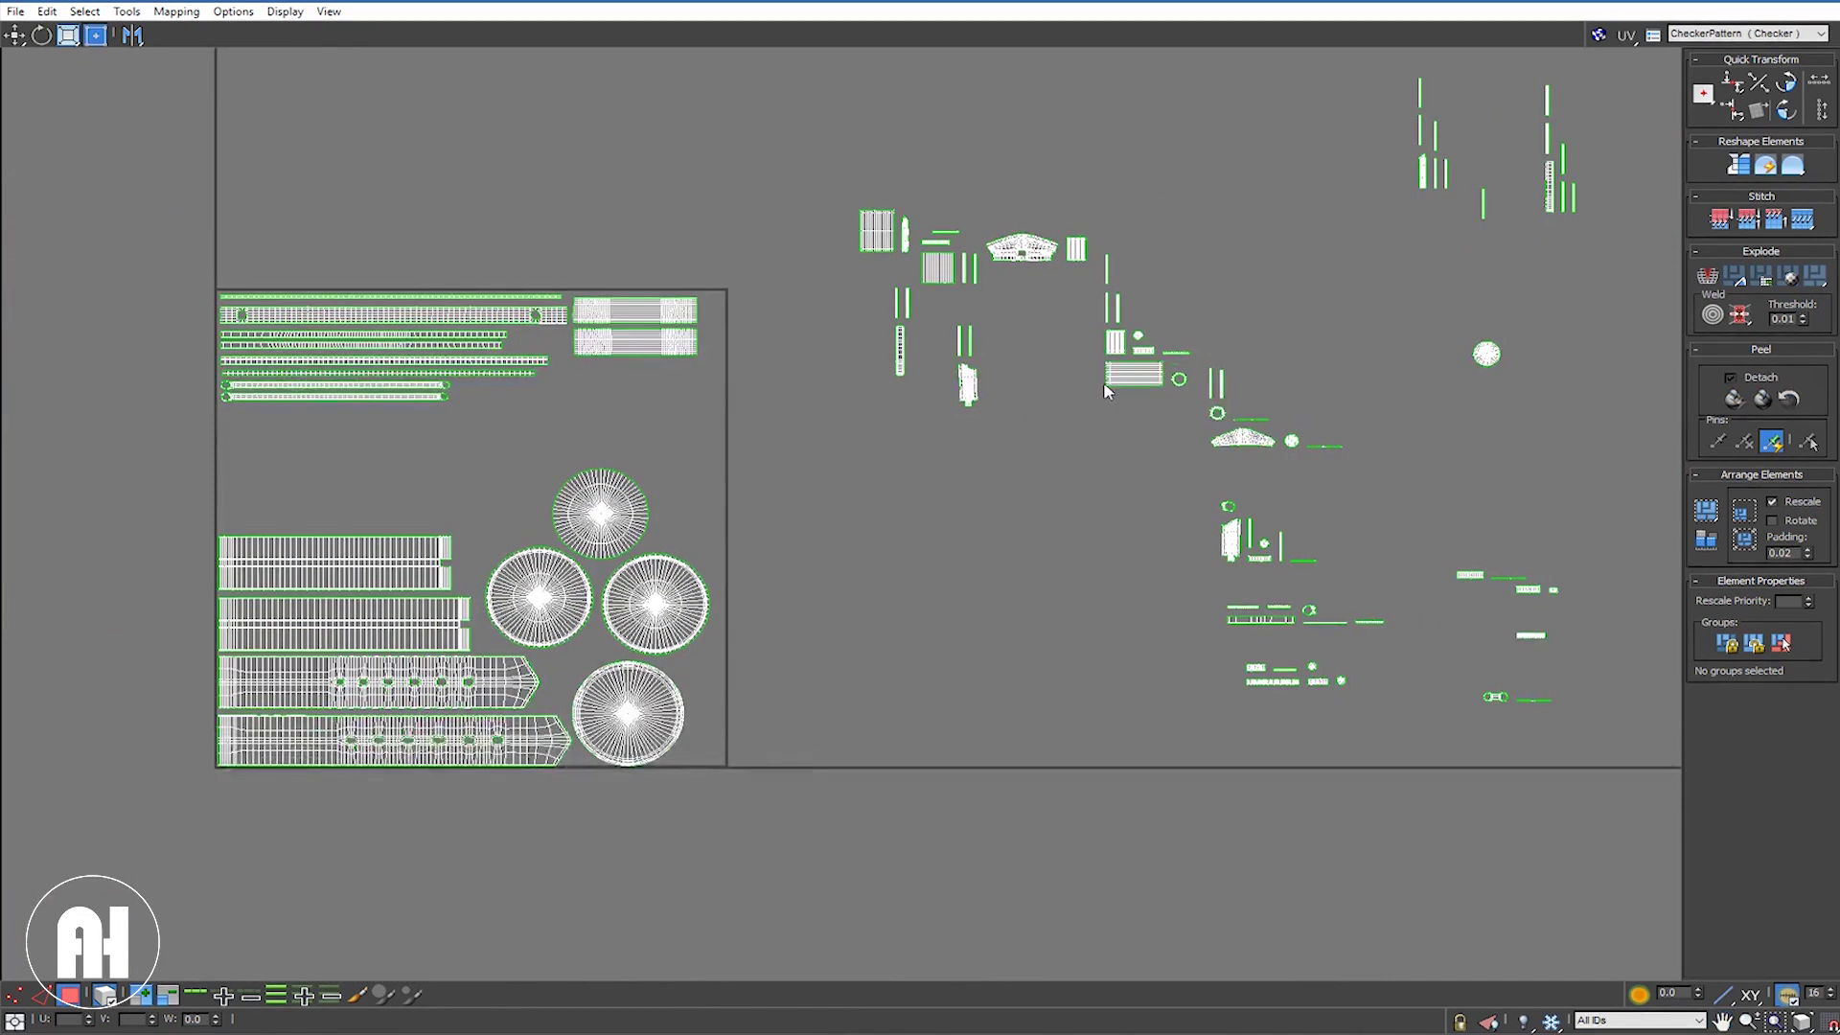
click(1135, 379)
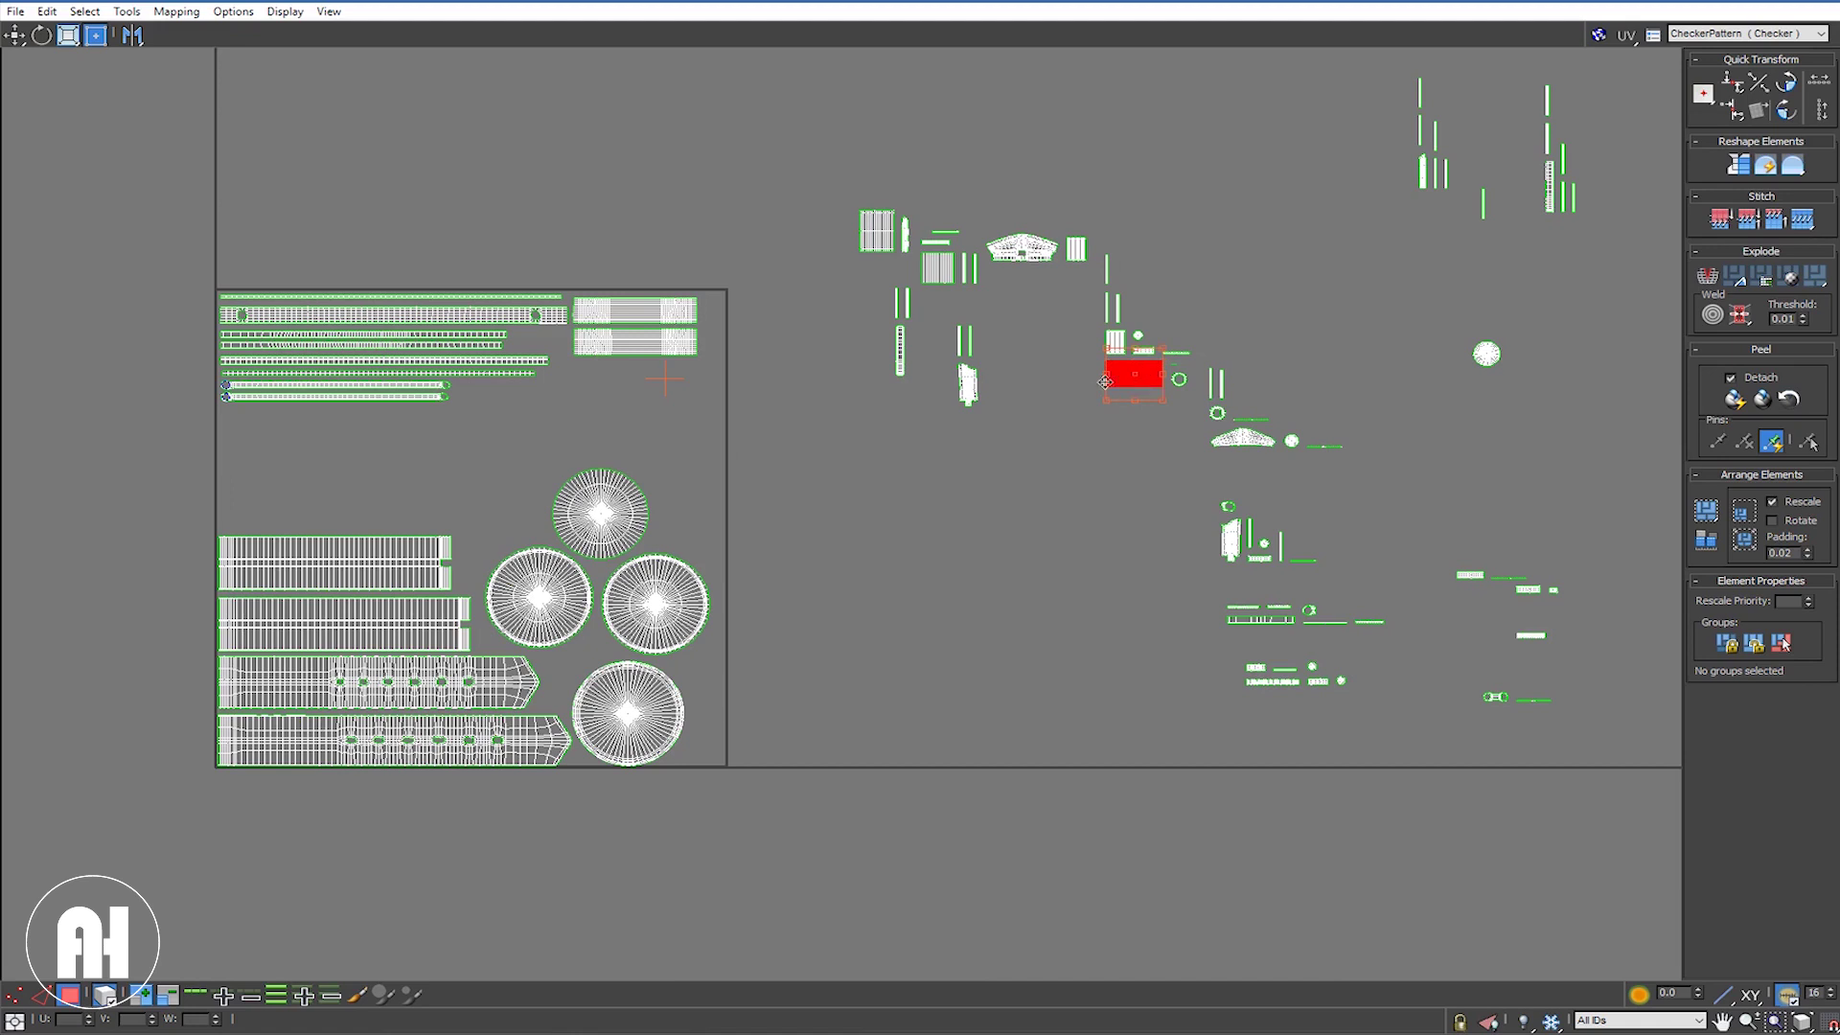
Step: Move a small stray piece into the tile beside the band strips, aligned with them
drag(1145, 377, 536, 338)
scroll(536, 341, up, 5)
scroll(594, 341, up, 3)
drag(623, 352, 620, 337)
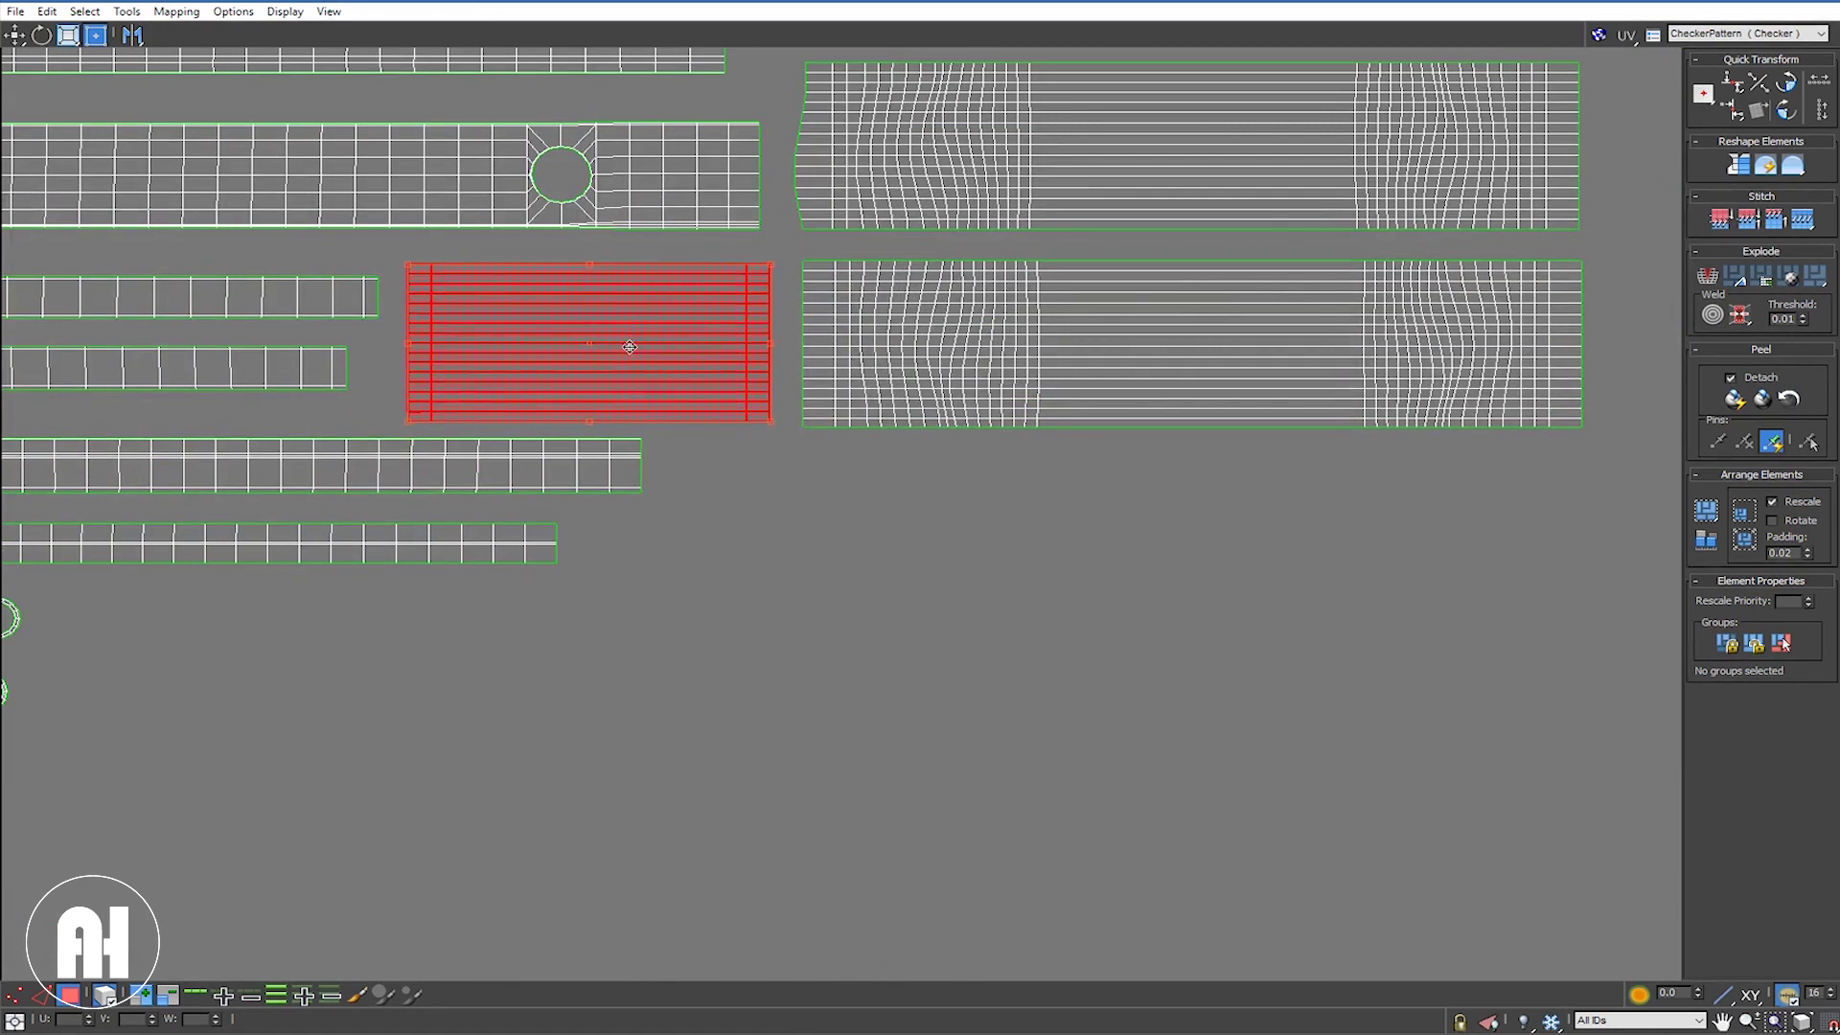
scroll(629, 347, down, 3)
scroll(630, 347, down, 4)
scroll(629, 347, down, 1)
Step: Place a second stray piece in the tile's bottom-right corner beside the lowest dial circle
drag(988, 241, 728, 405)
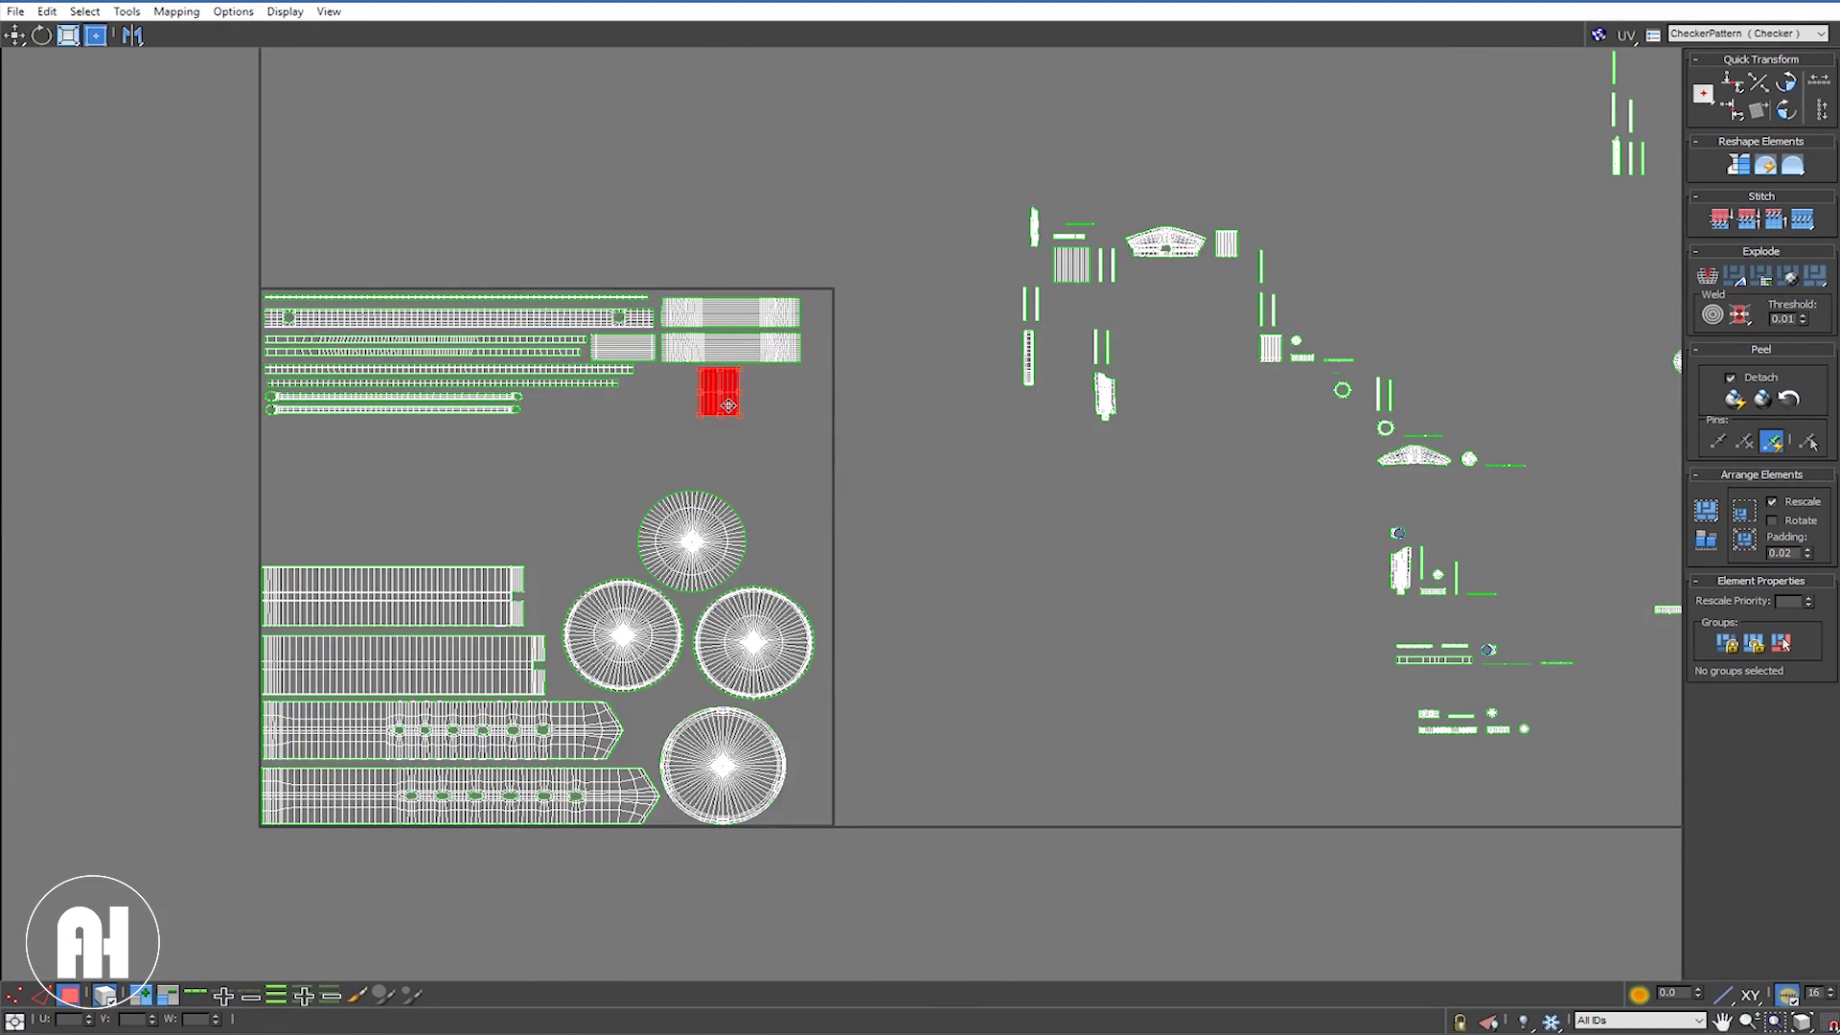
drag(731, 413, 815, 796)
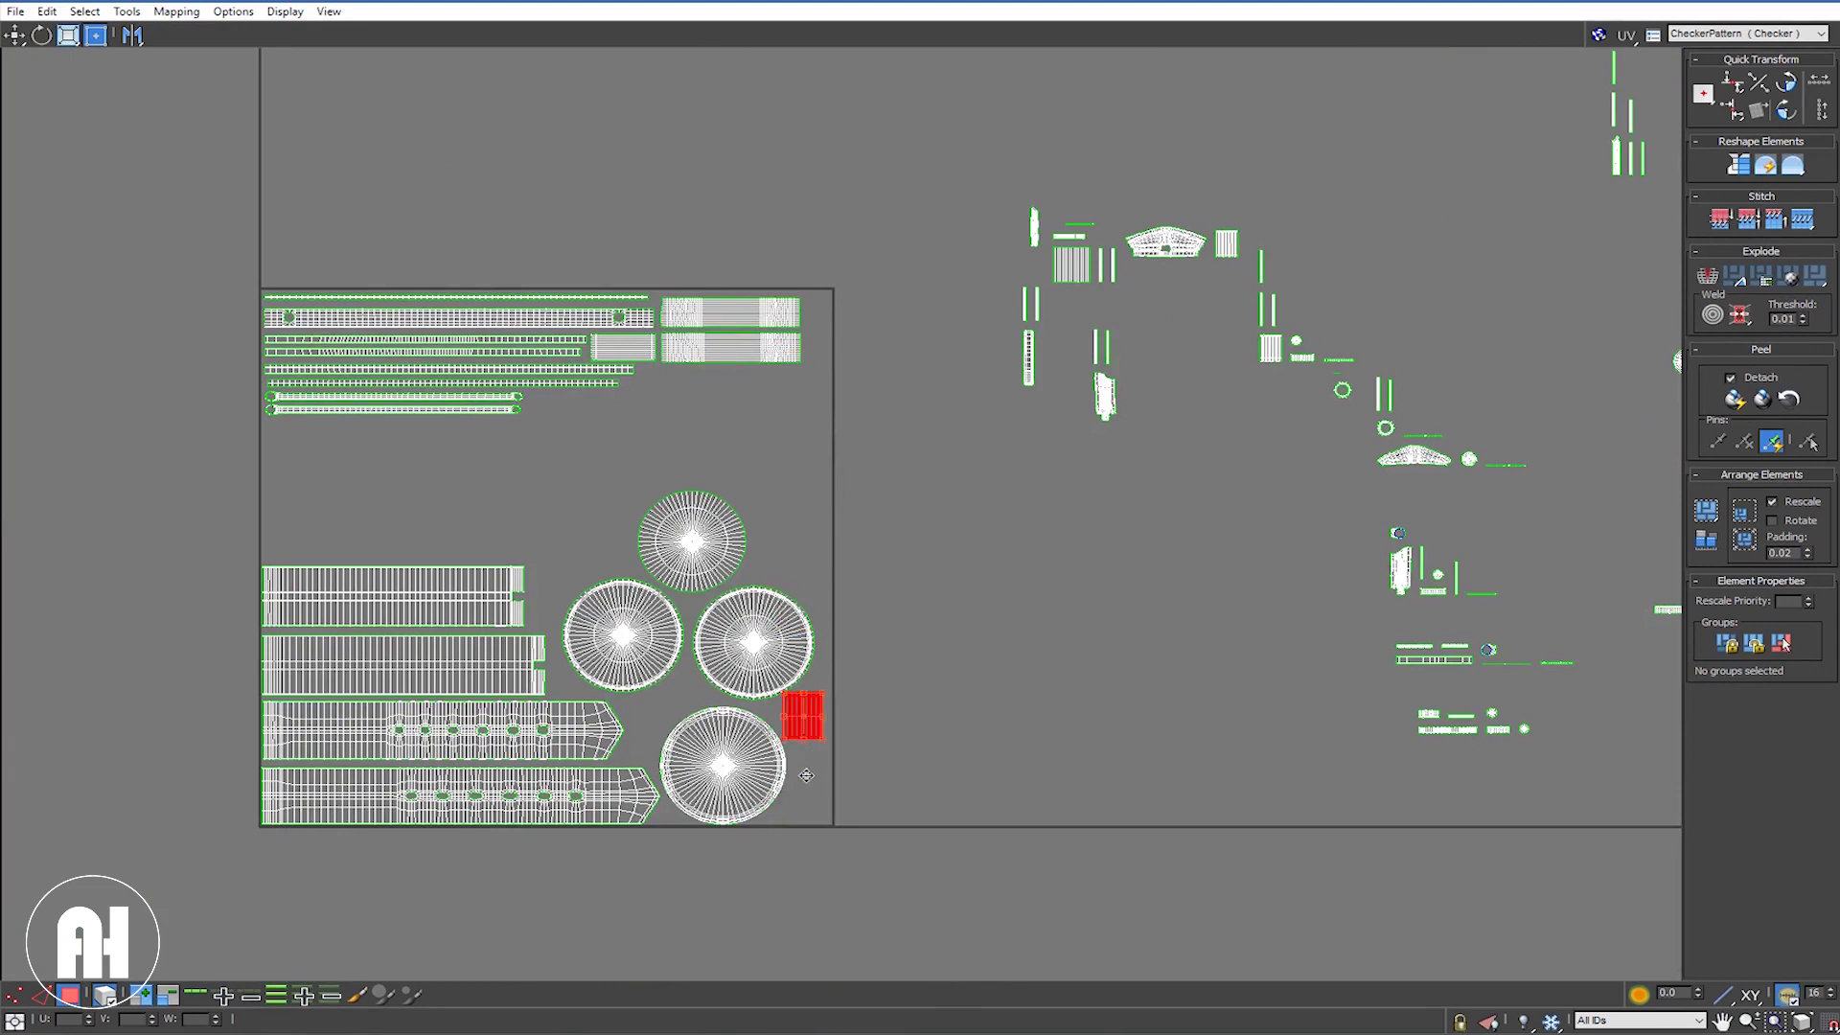
scroll(816, 797, up, 1)
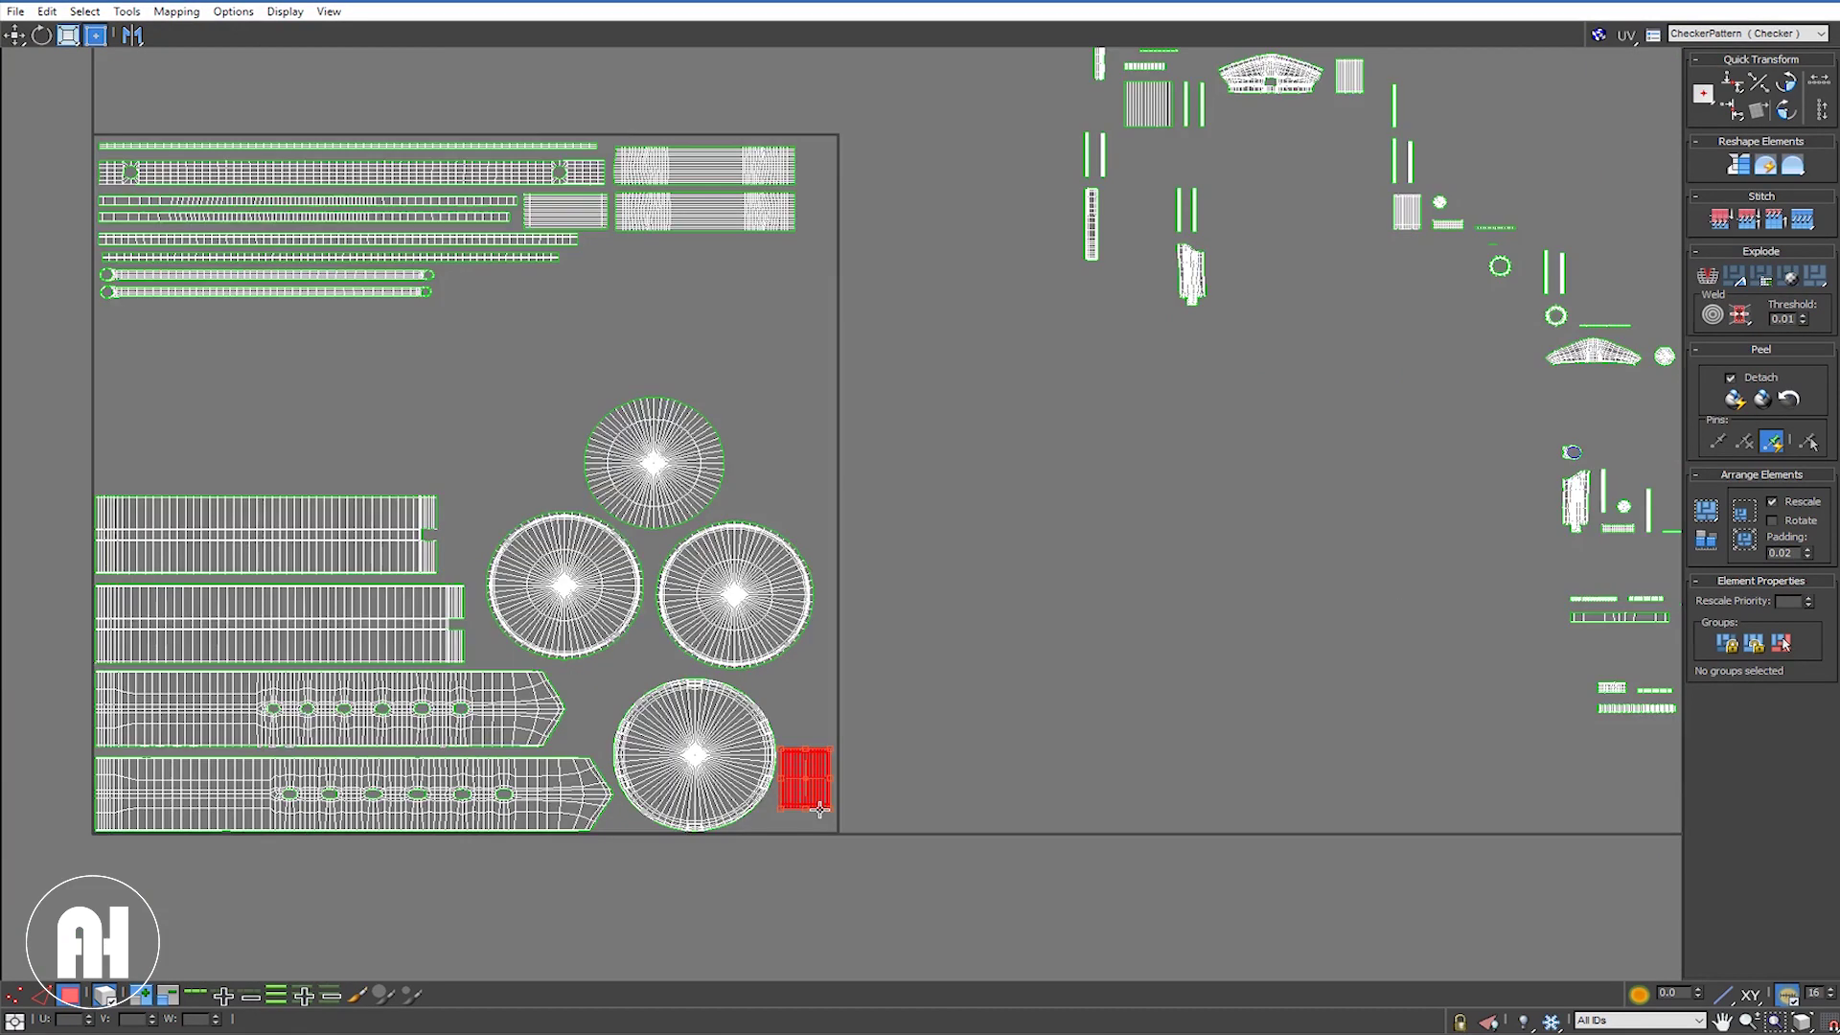
scroll(816, 797, up, 3)
scroll(805, 781, up, 2)
drag(803, 778, 806, 849)
scroll(806, 850, down, 2)
scroll(781, 767, down, 3)
scroll(748, 704, down, 2)
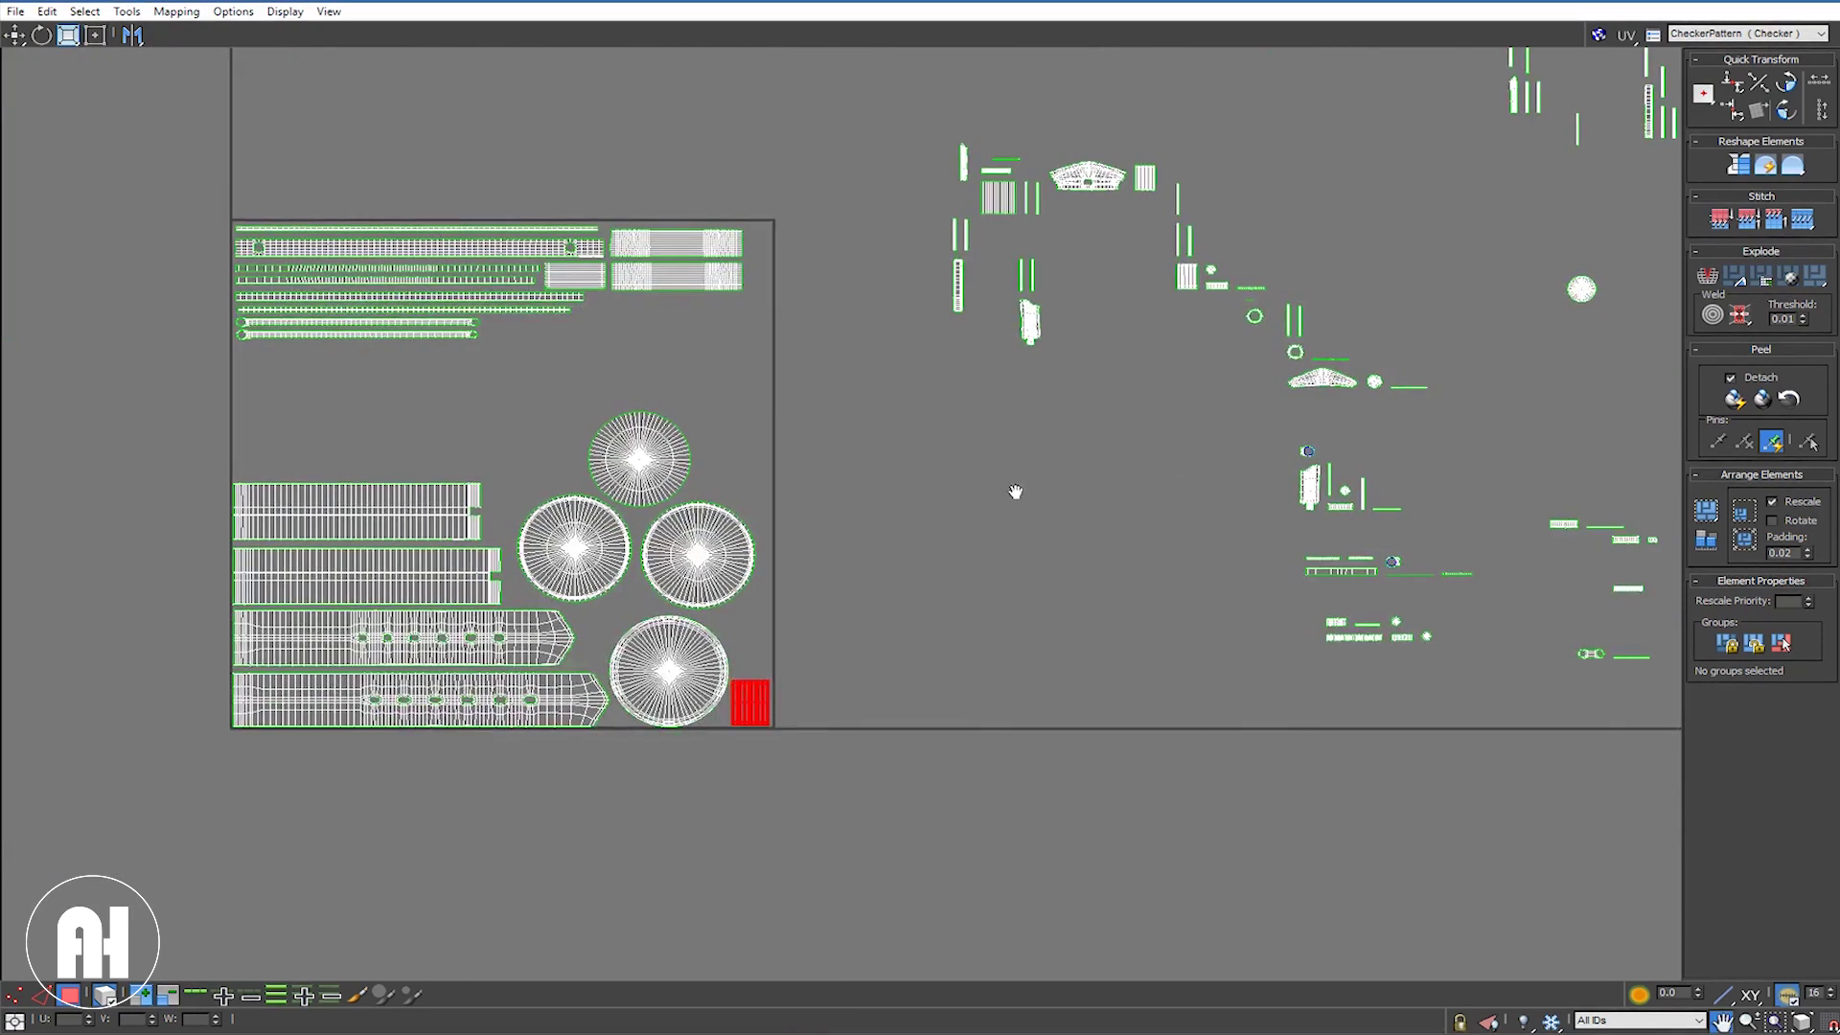
middle_drag(1130, 480, 967, 514)
middle_drag(817, 335, 829, 414)
Step: Gather the two small stray pieces together and rotate the pair 90 degrees
click(880, 434)
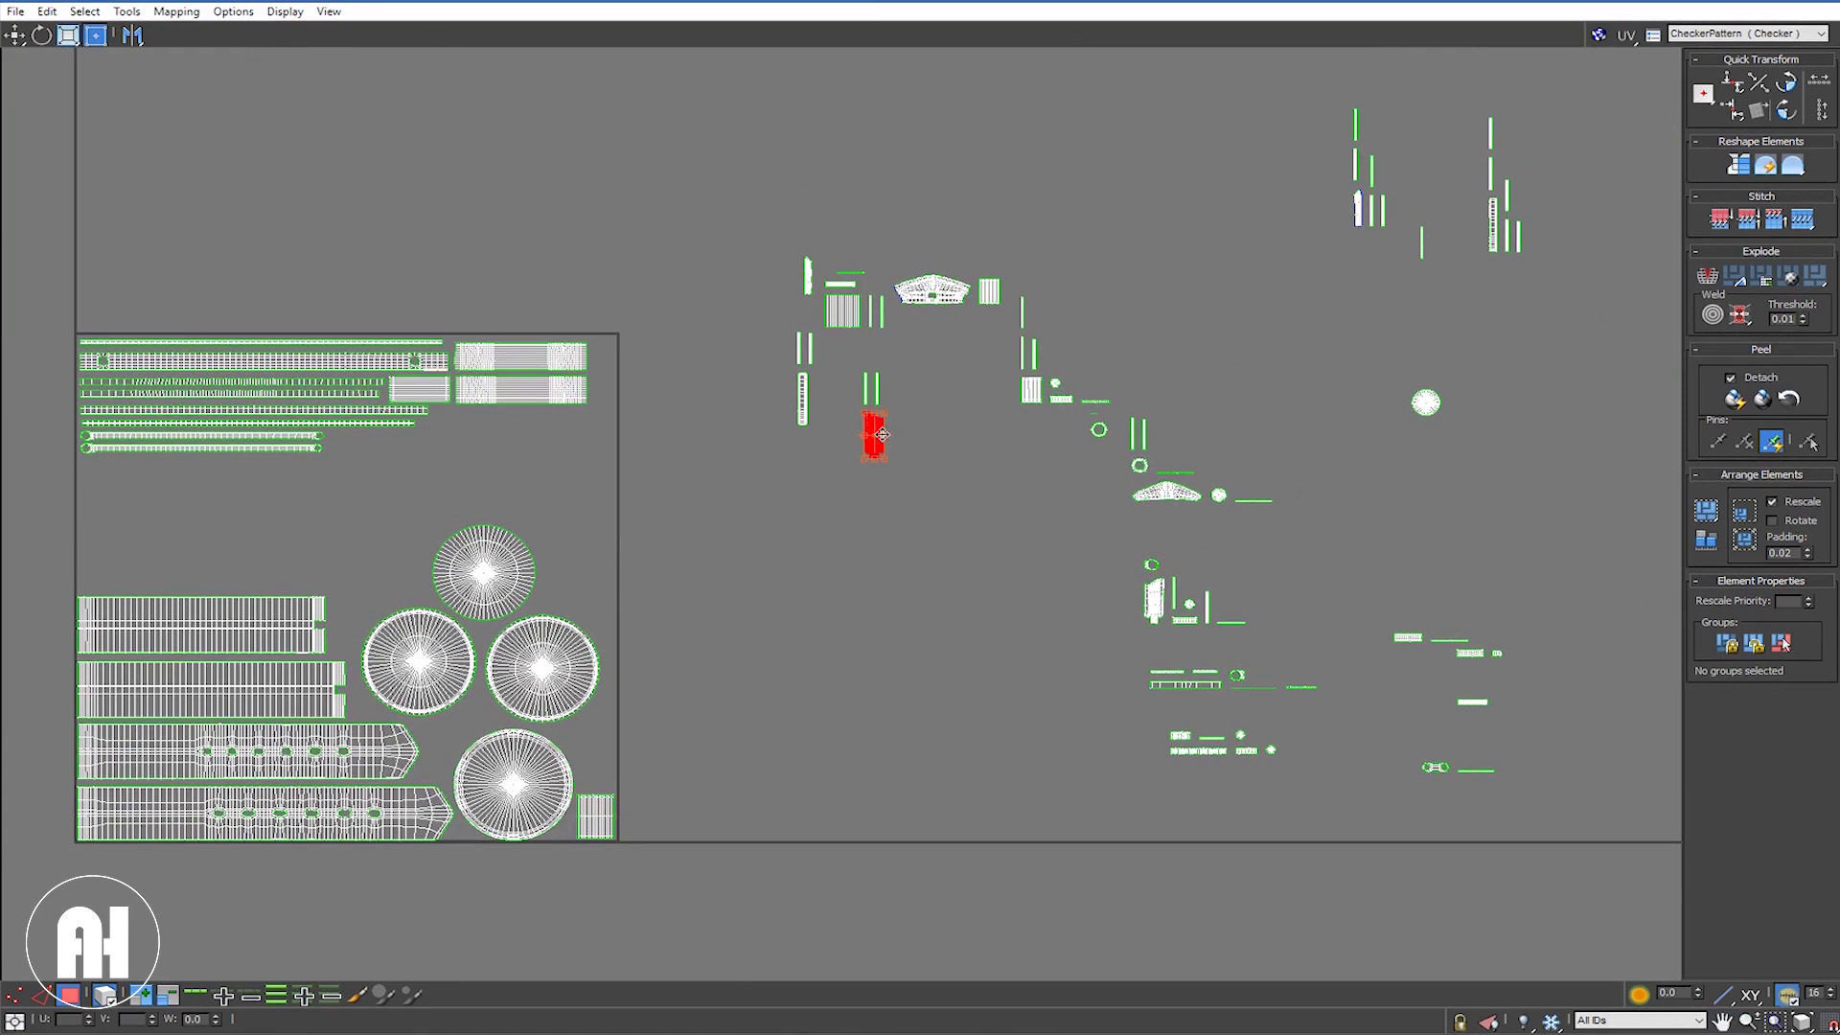
mouse_move(1159, 607)
mouse_down()
mouse_move(1044, 602)
mouse_move(1040, 529)
mouse_move(914, 440)
mouse_up()
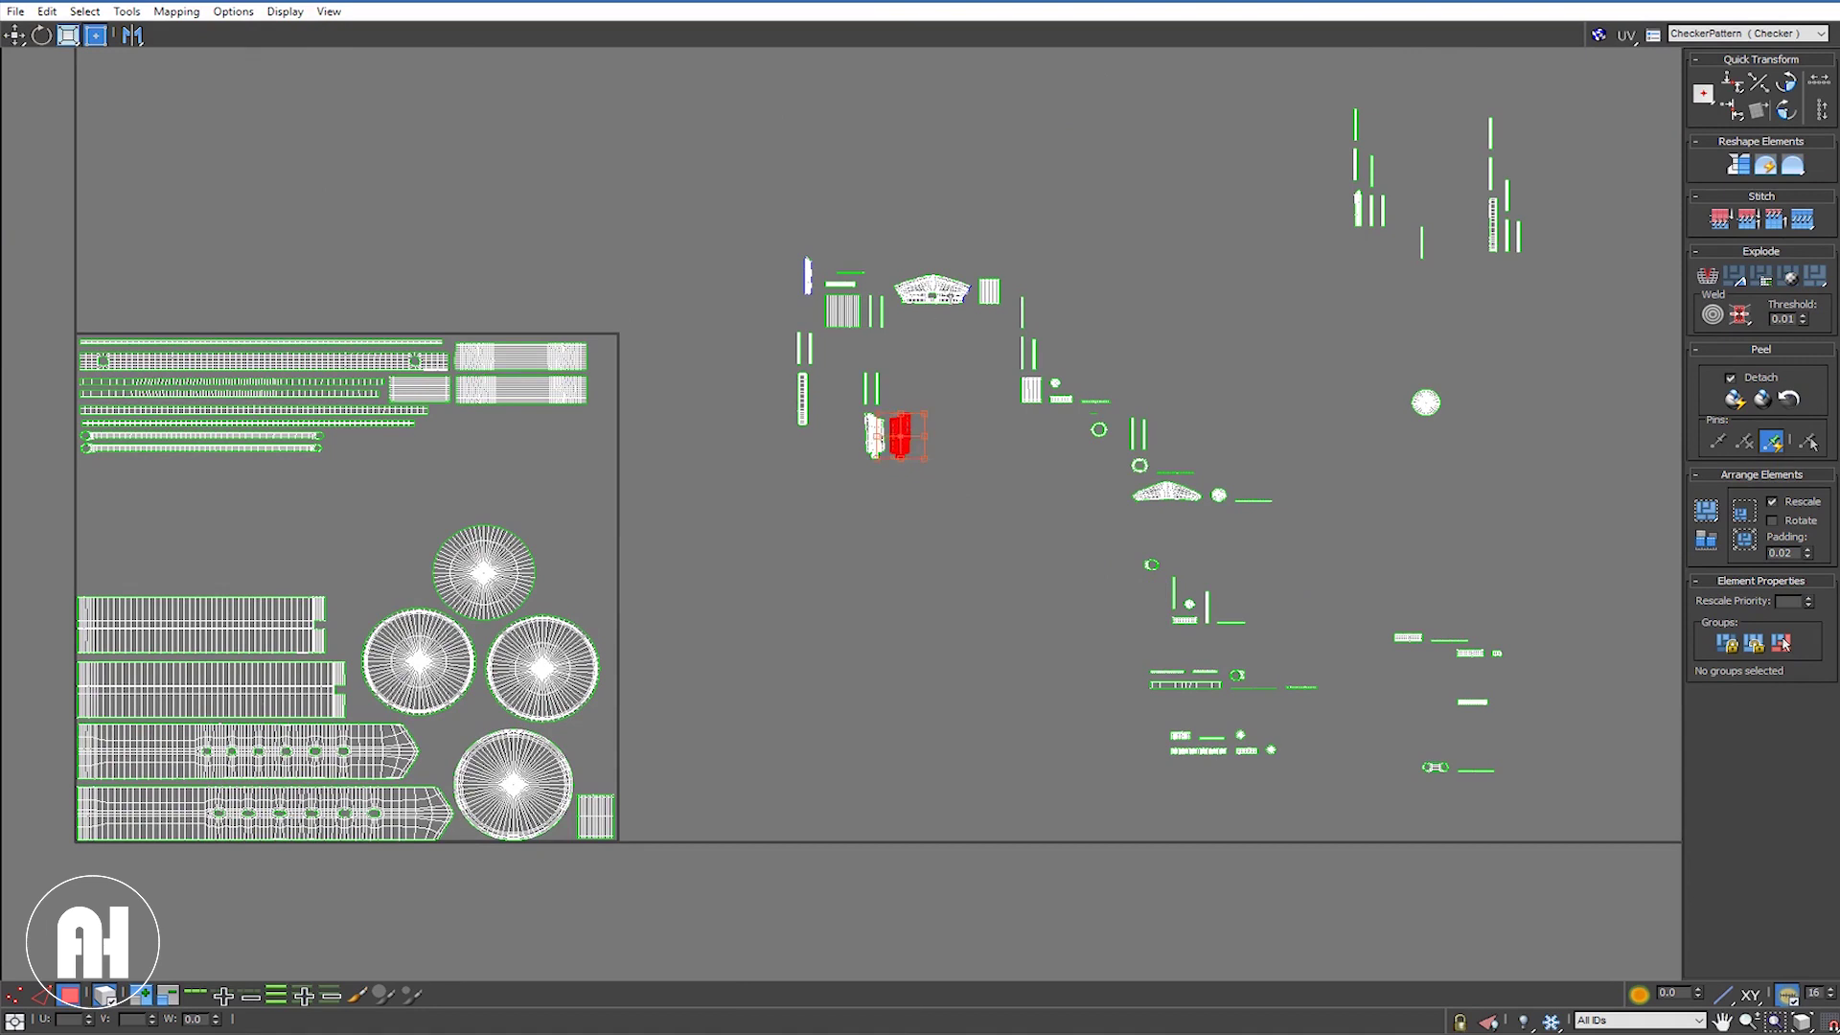
drag(857, 482, 857, 482)
click(1784, 111)
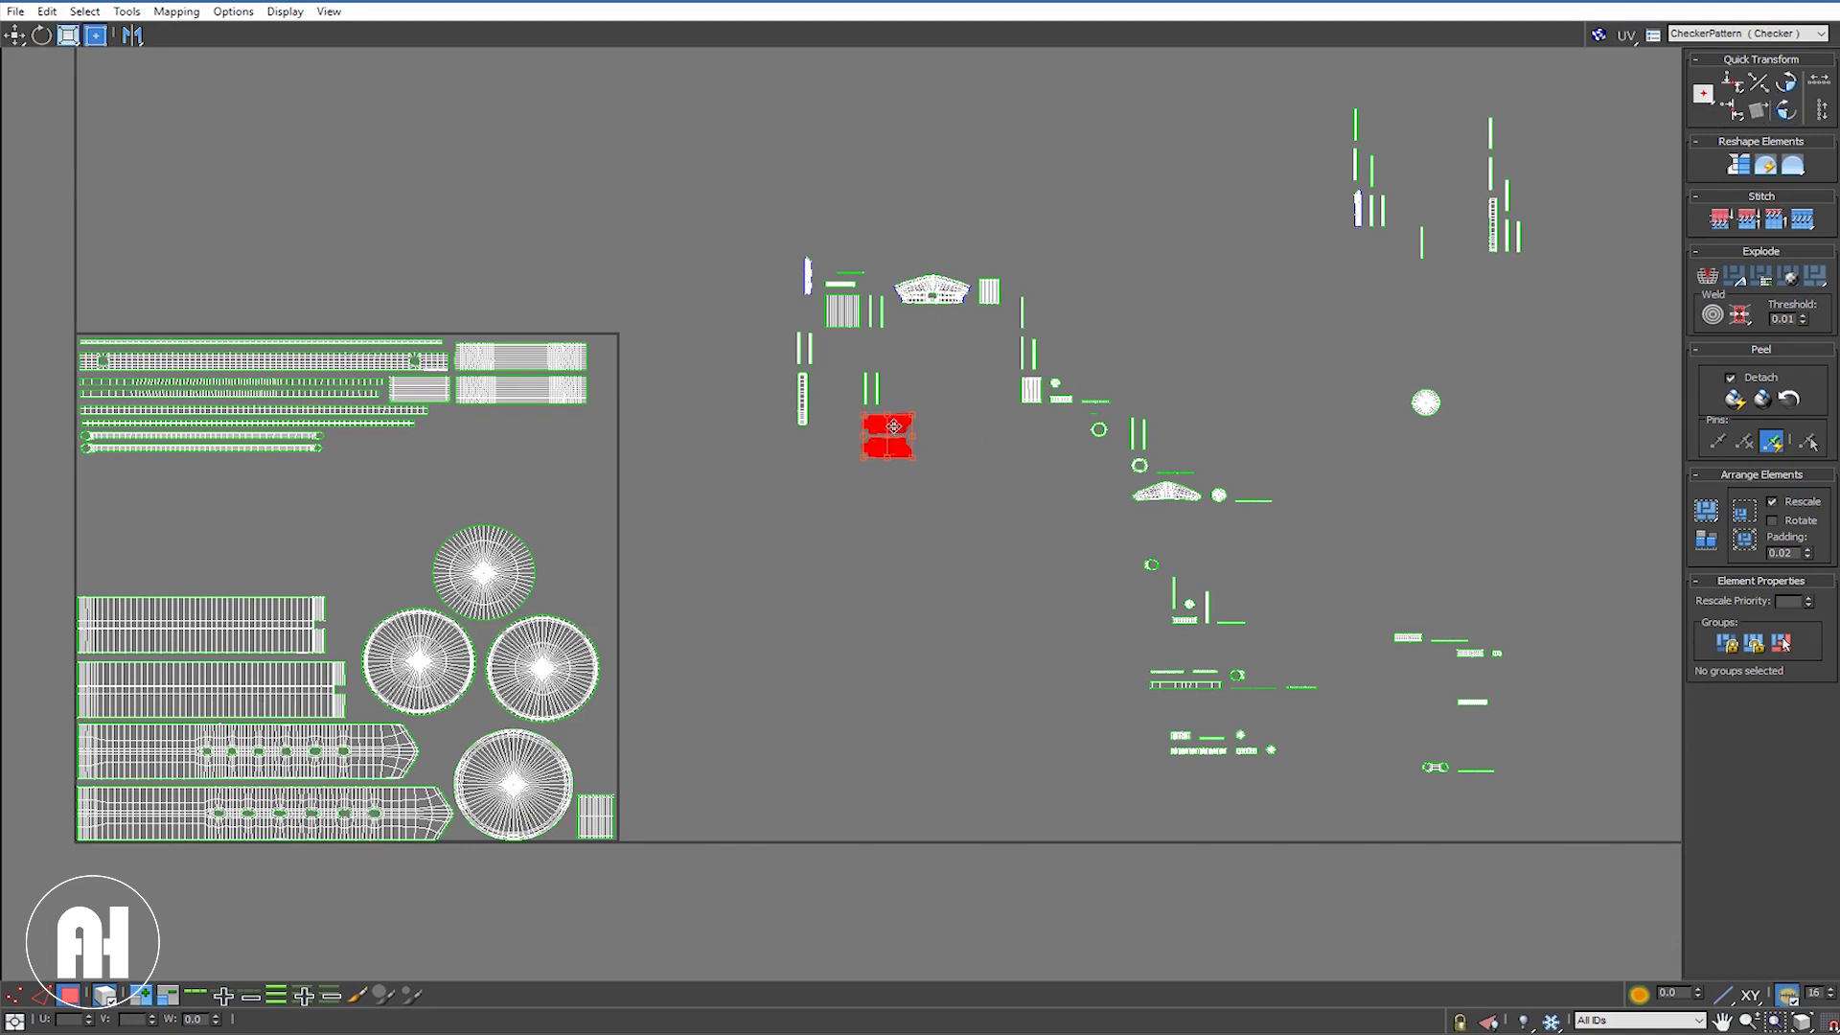
Step: Move the pair into the tile below the straps, placing the lower piece beside the upper
drag(686, 439, 363, 443)
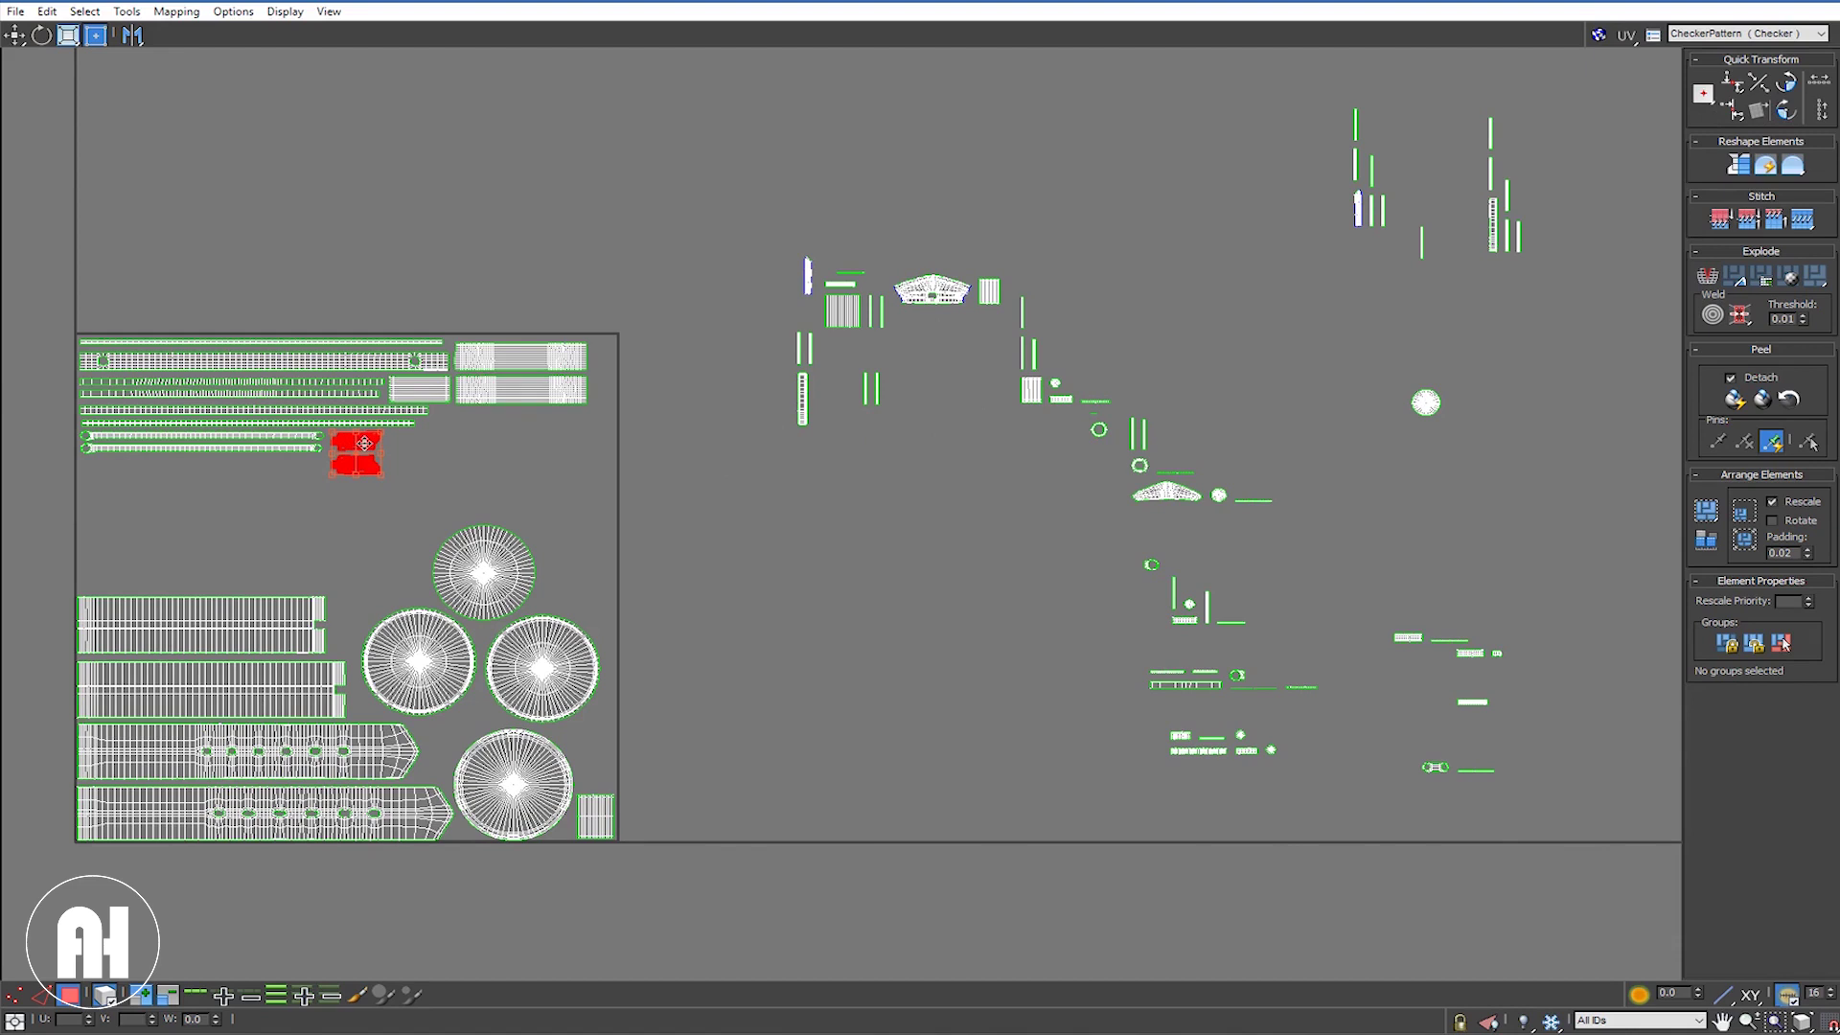
scroll(344, 439, up, 4)
scroll(364, 442, up, 1)
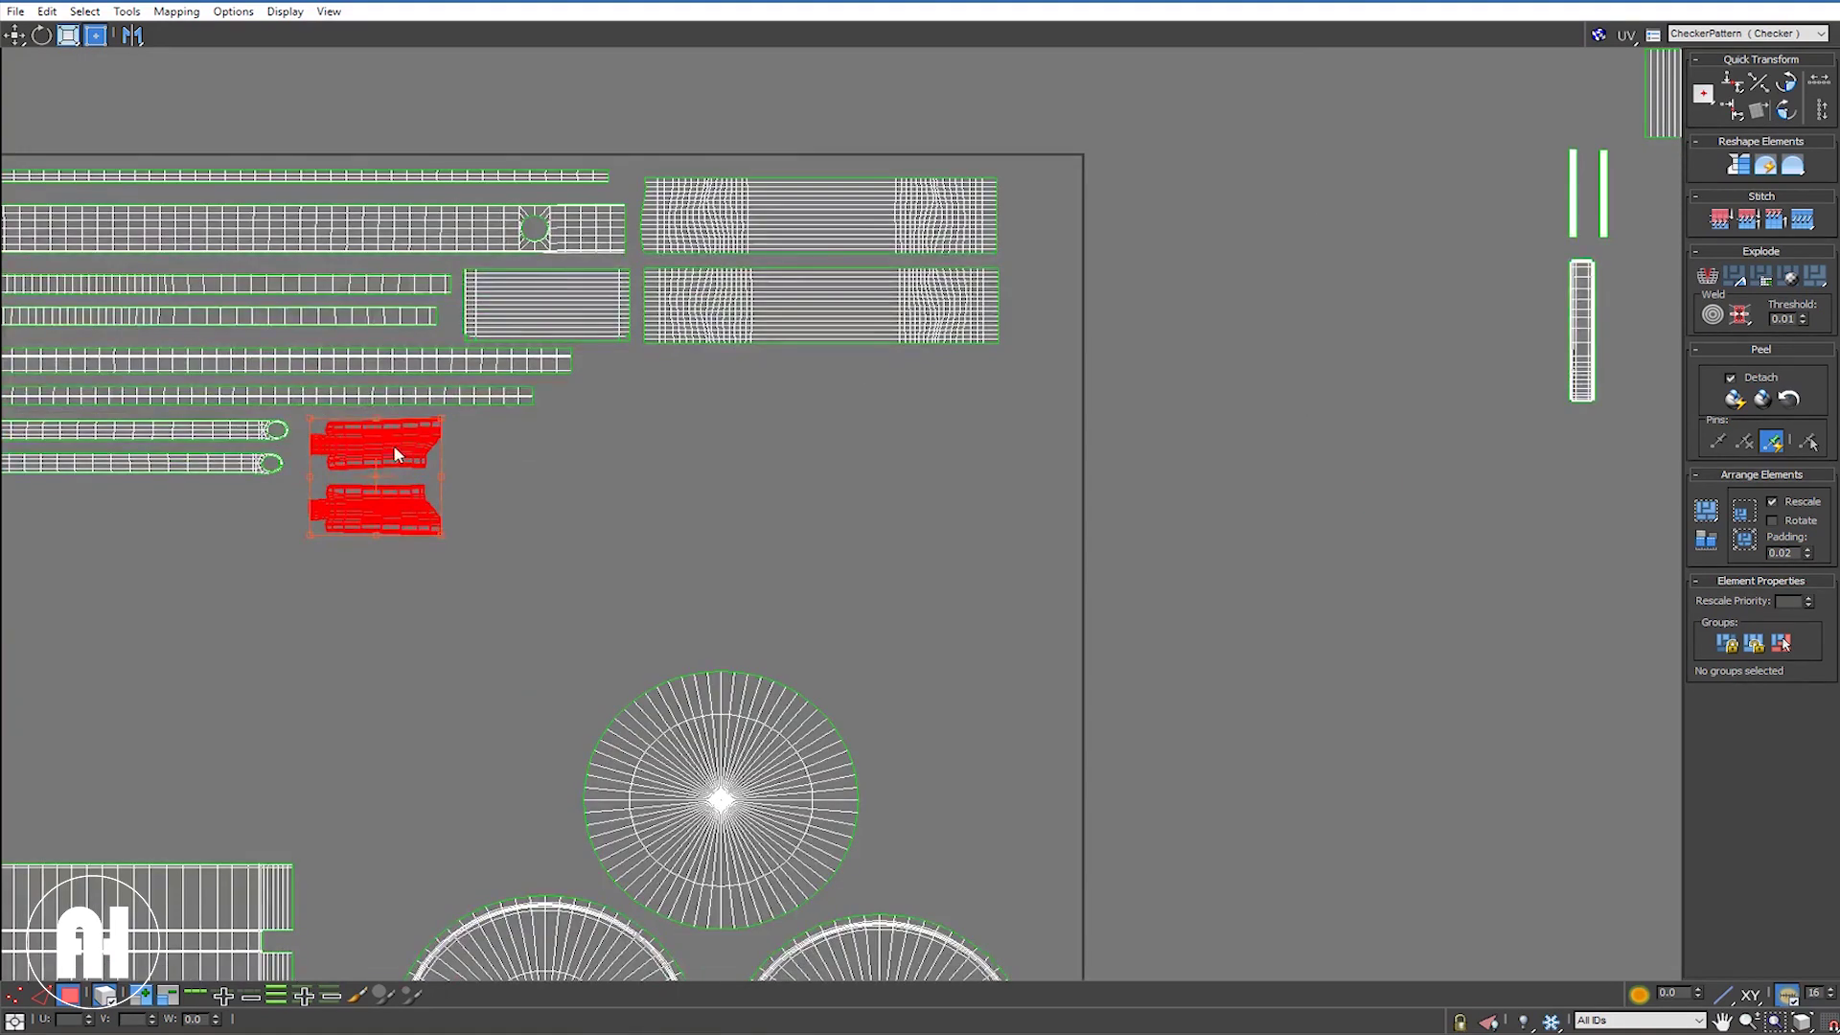
click(378, 505)
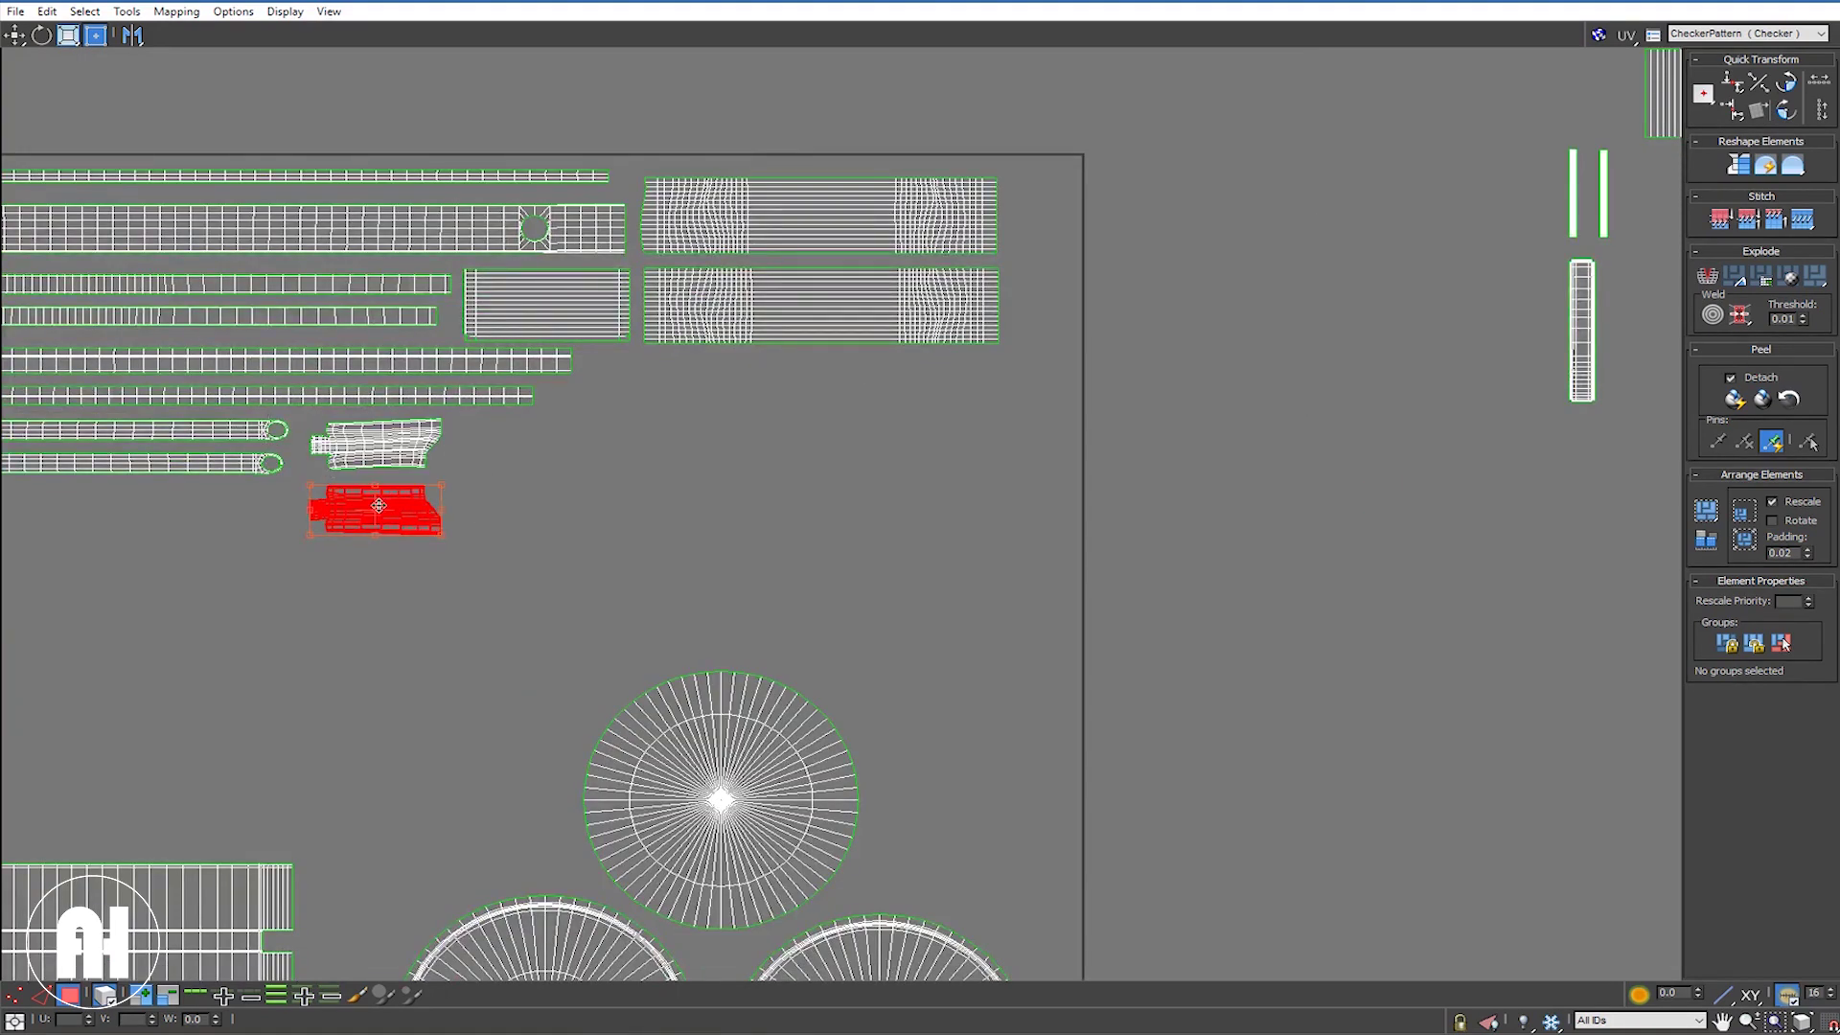
drag(380, 506, 517, 438)
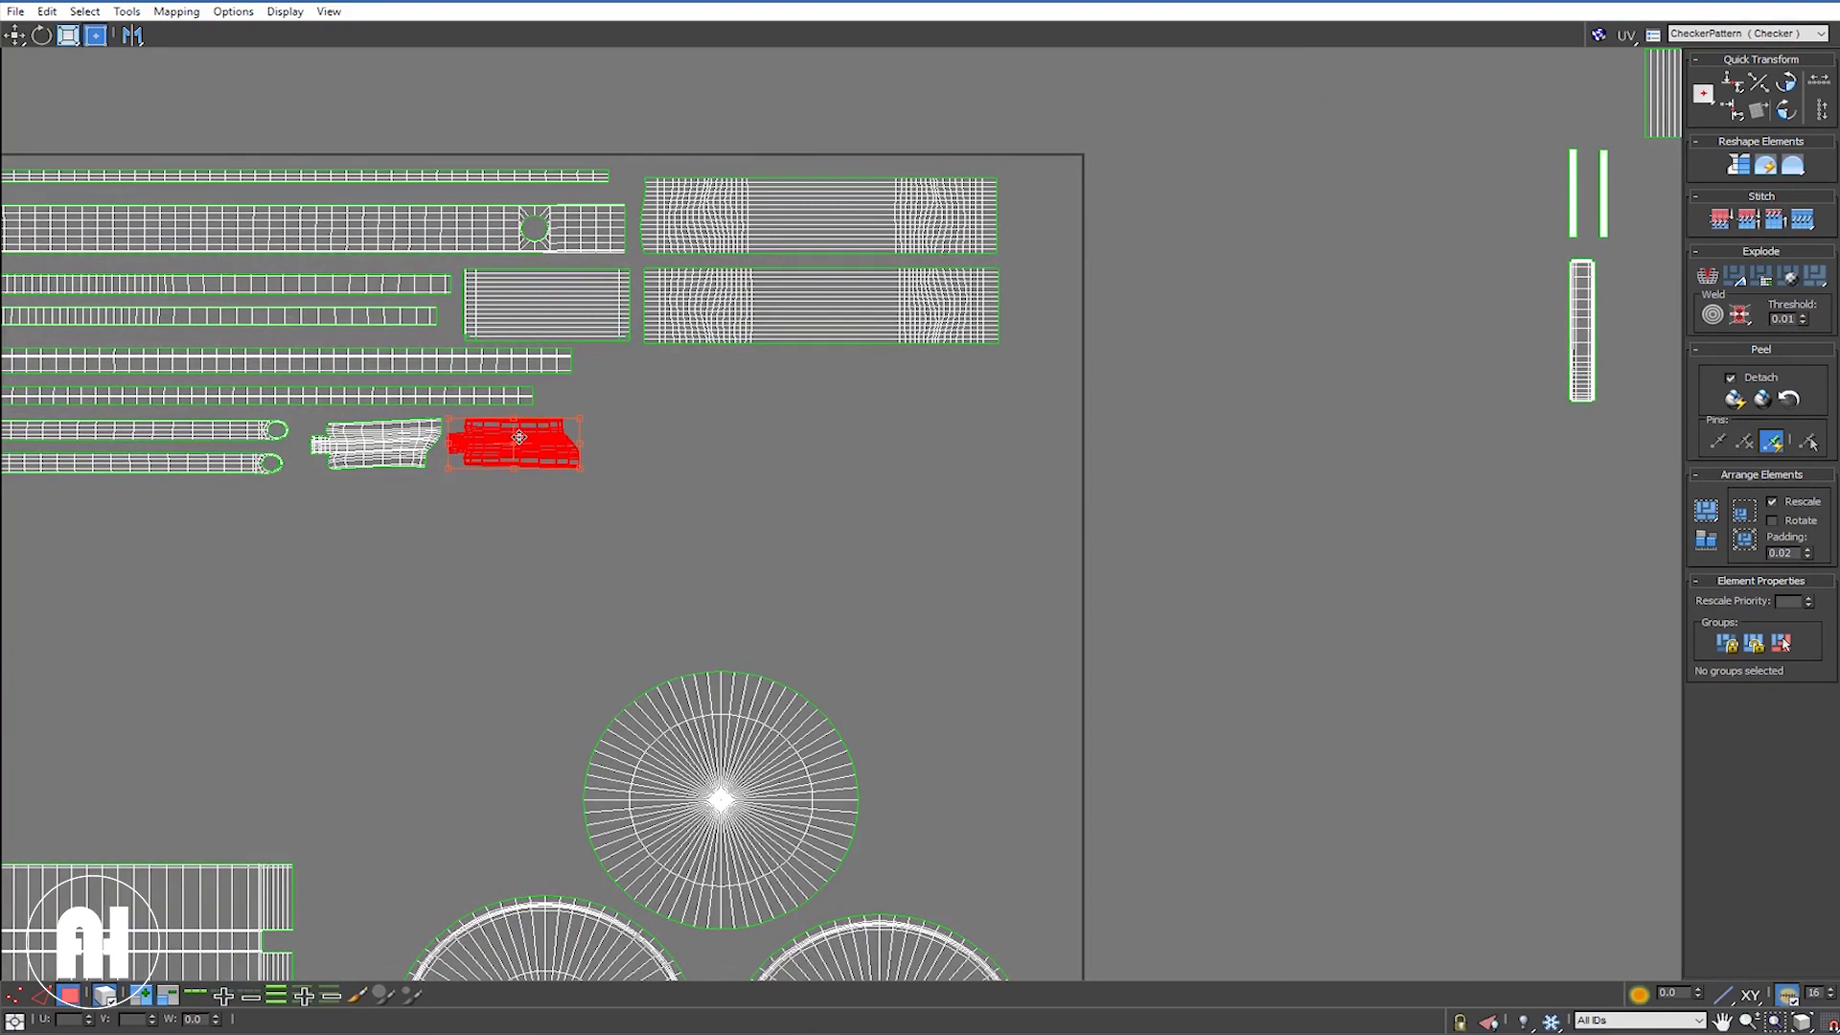
scroll(518, 439, down, 3)
scroll(518, 441, down, 3)
middle_drag(1045, 503, 963, 476)
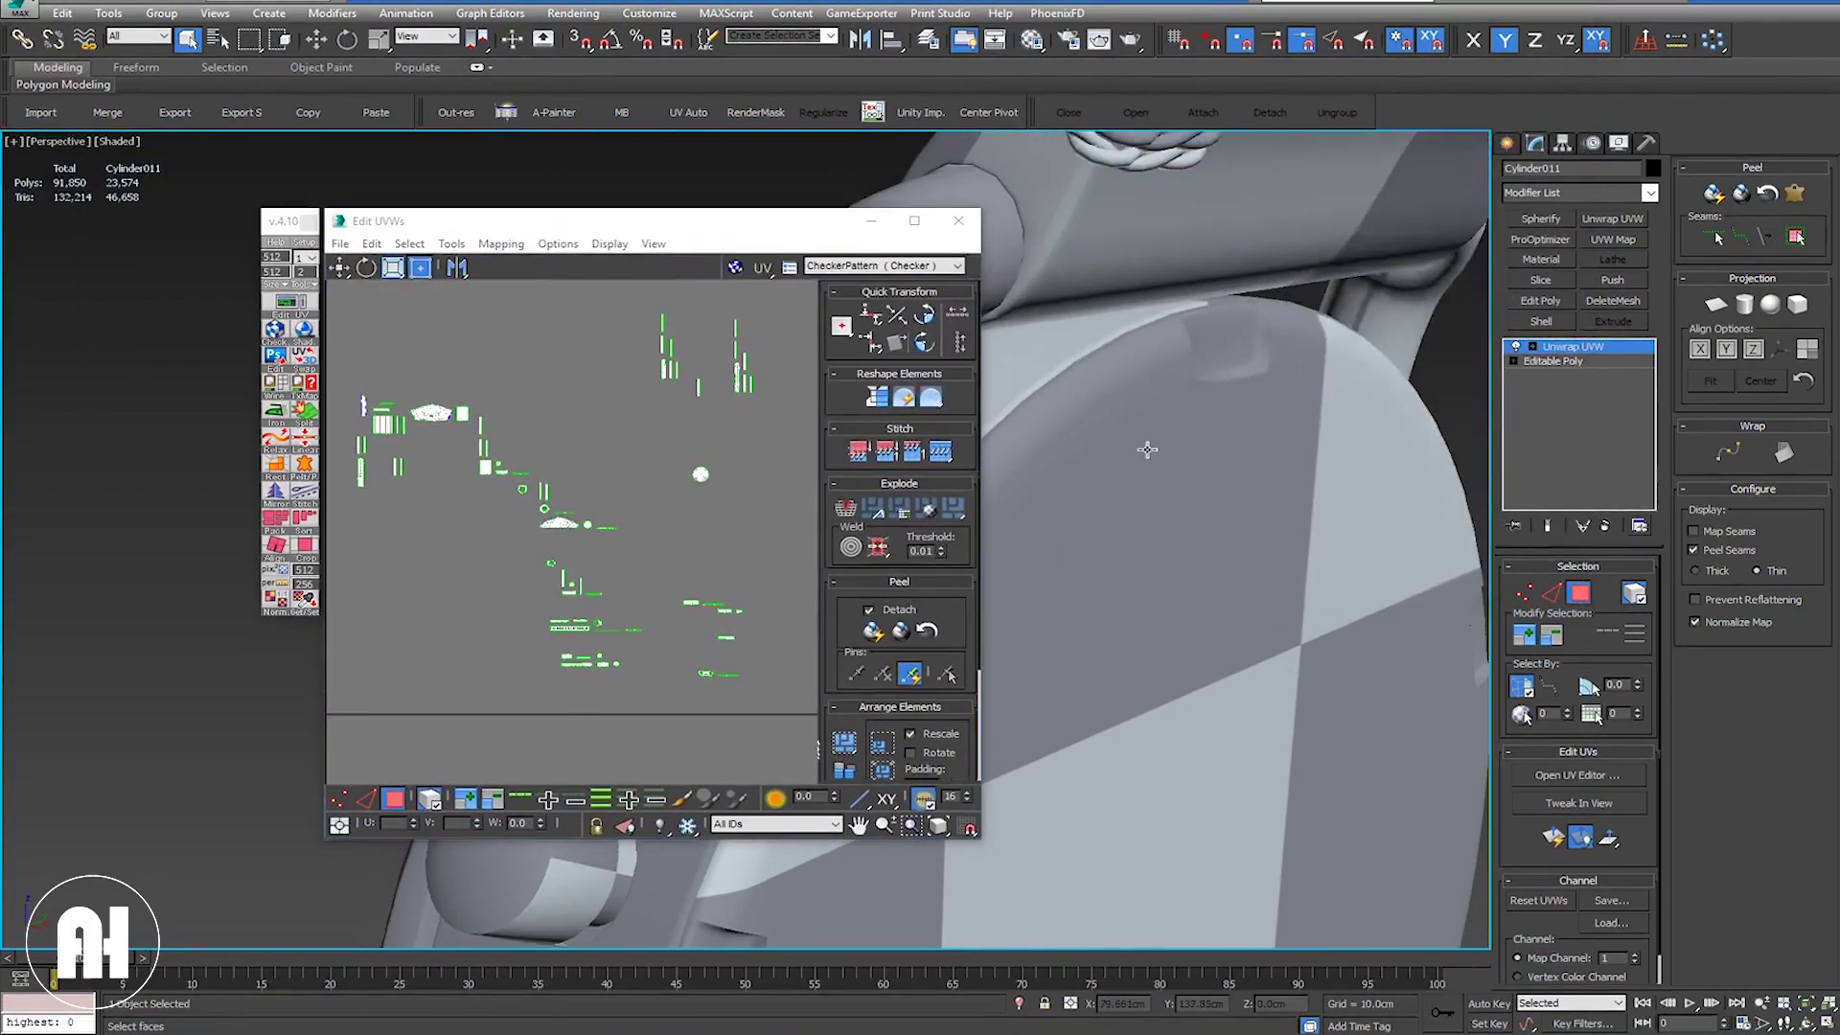
Step: Select the watch crown on the model and pack its UVs with Arrange Elements Pack
alt+middle_drag(1207, 485, 1245, 501)
alt+middle_drag(1125, 484, 1184, 604)
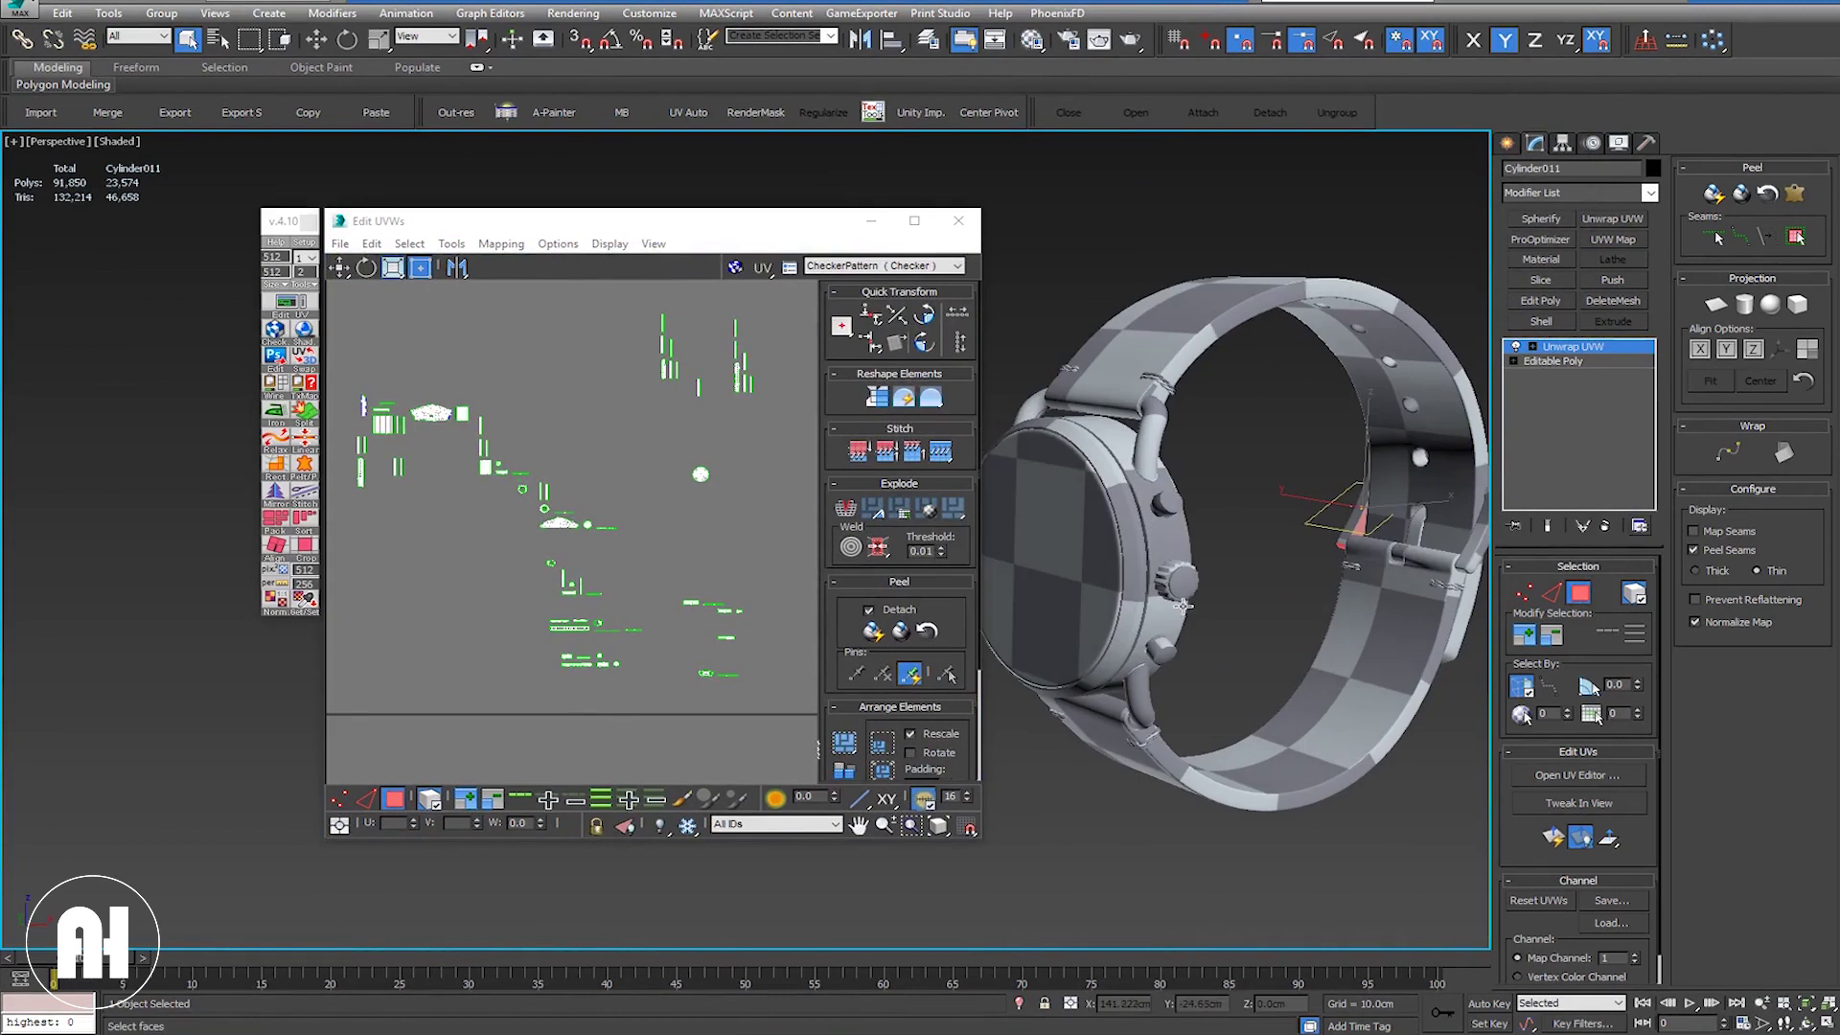
click(1180, 579)
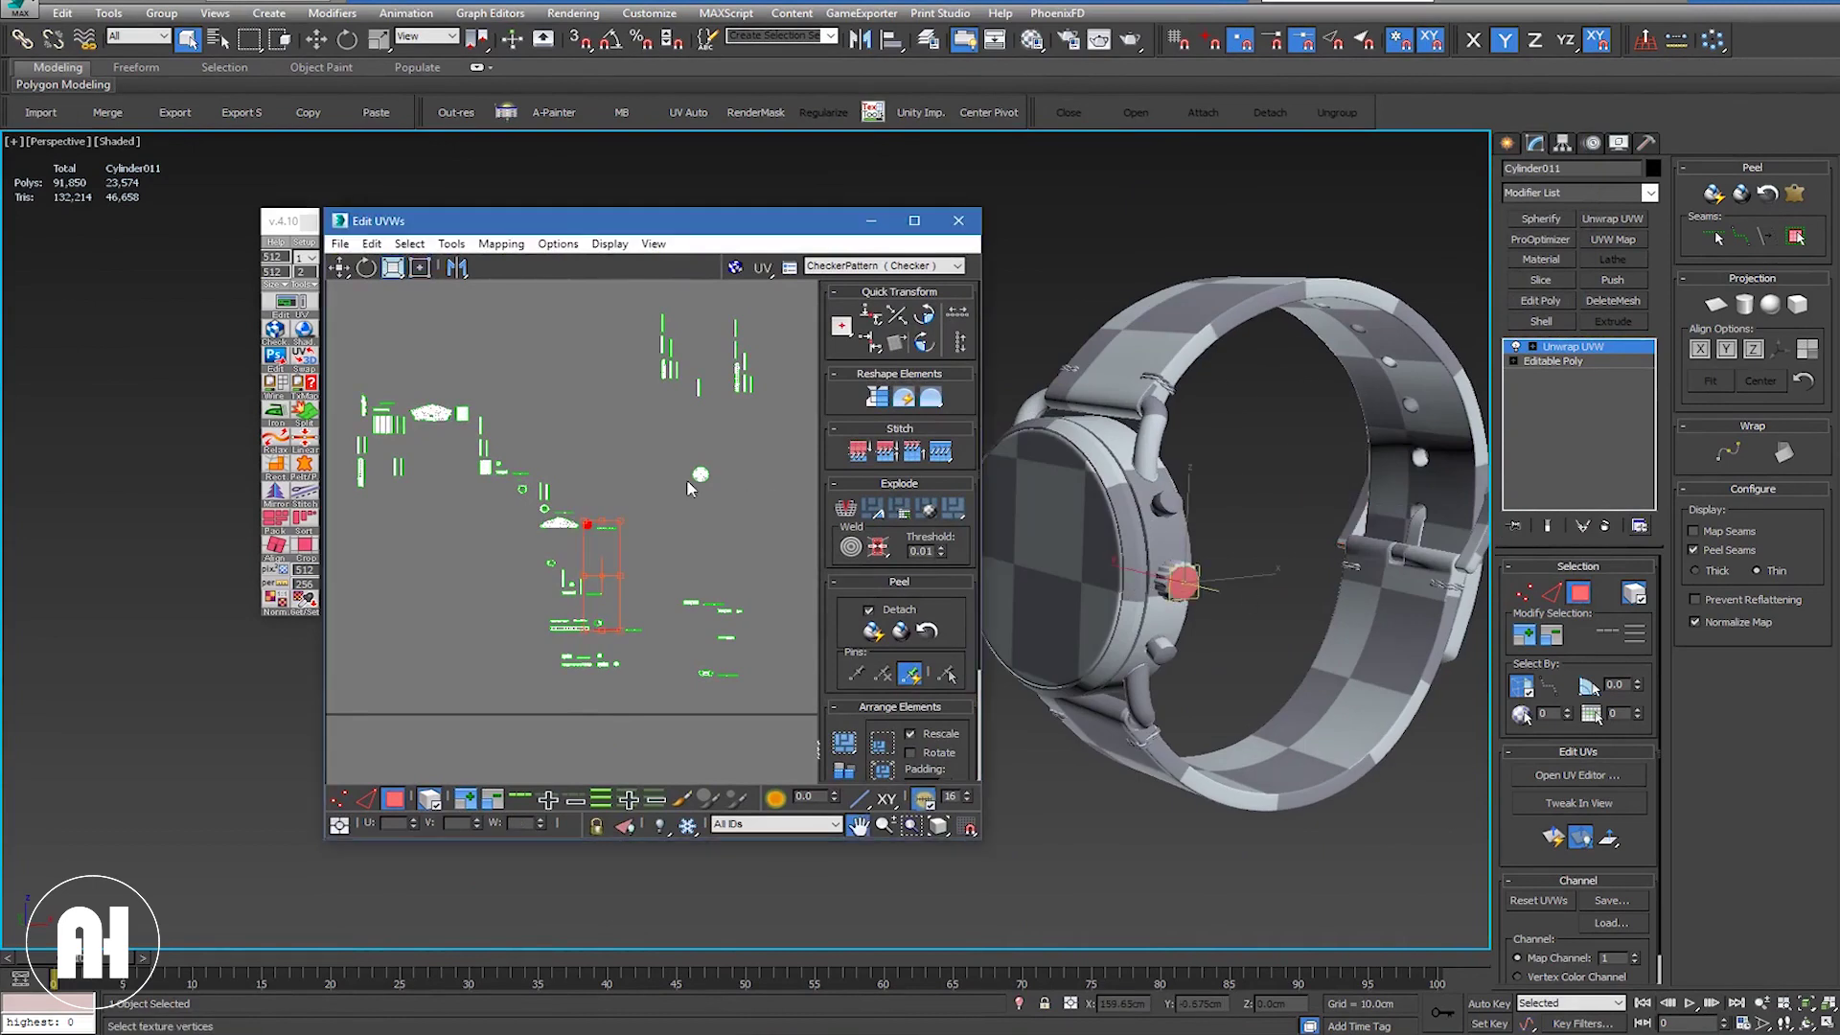
scroll(696, 490, down, 2)
scroll(696, 491, down, 2)
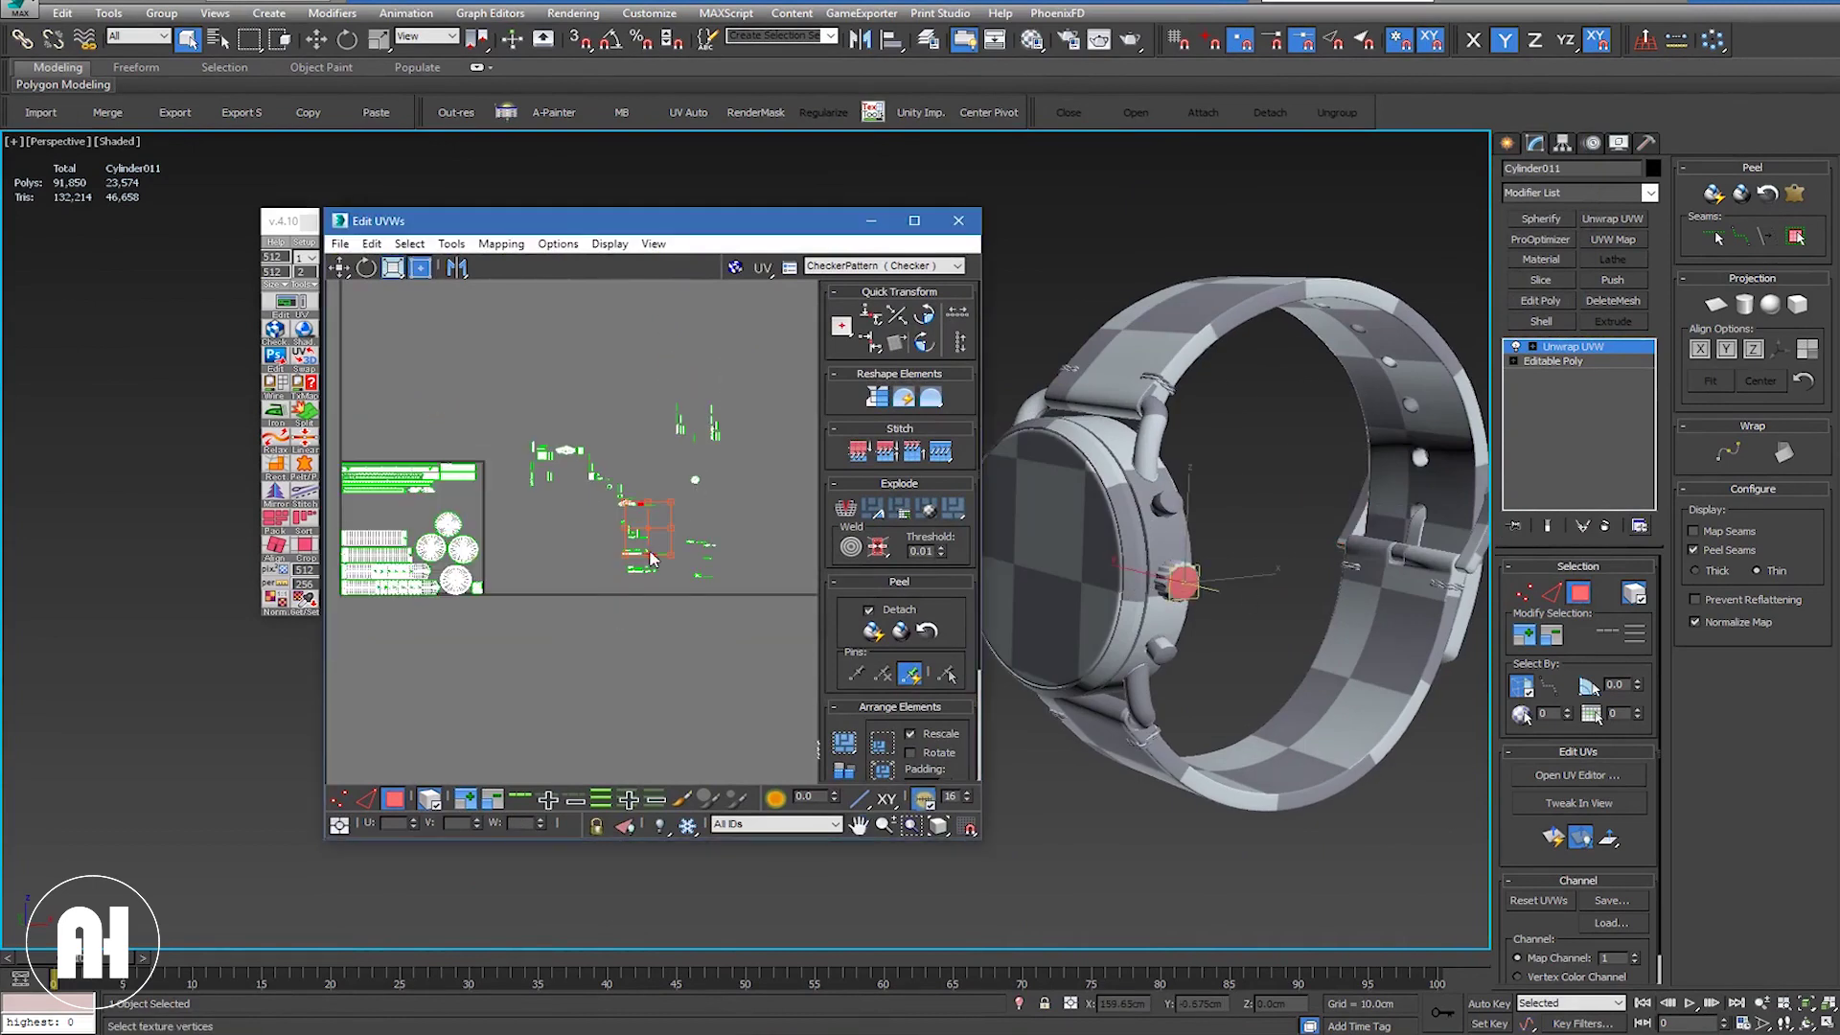
click(882, 743)
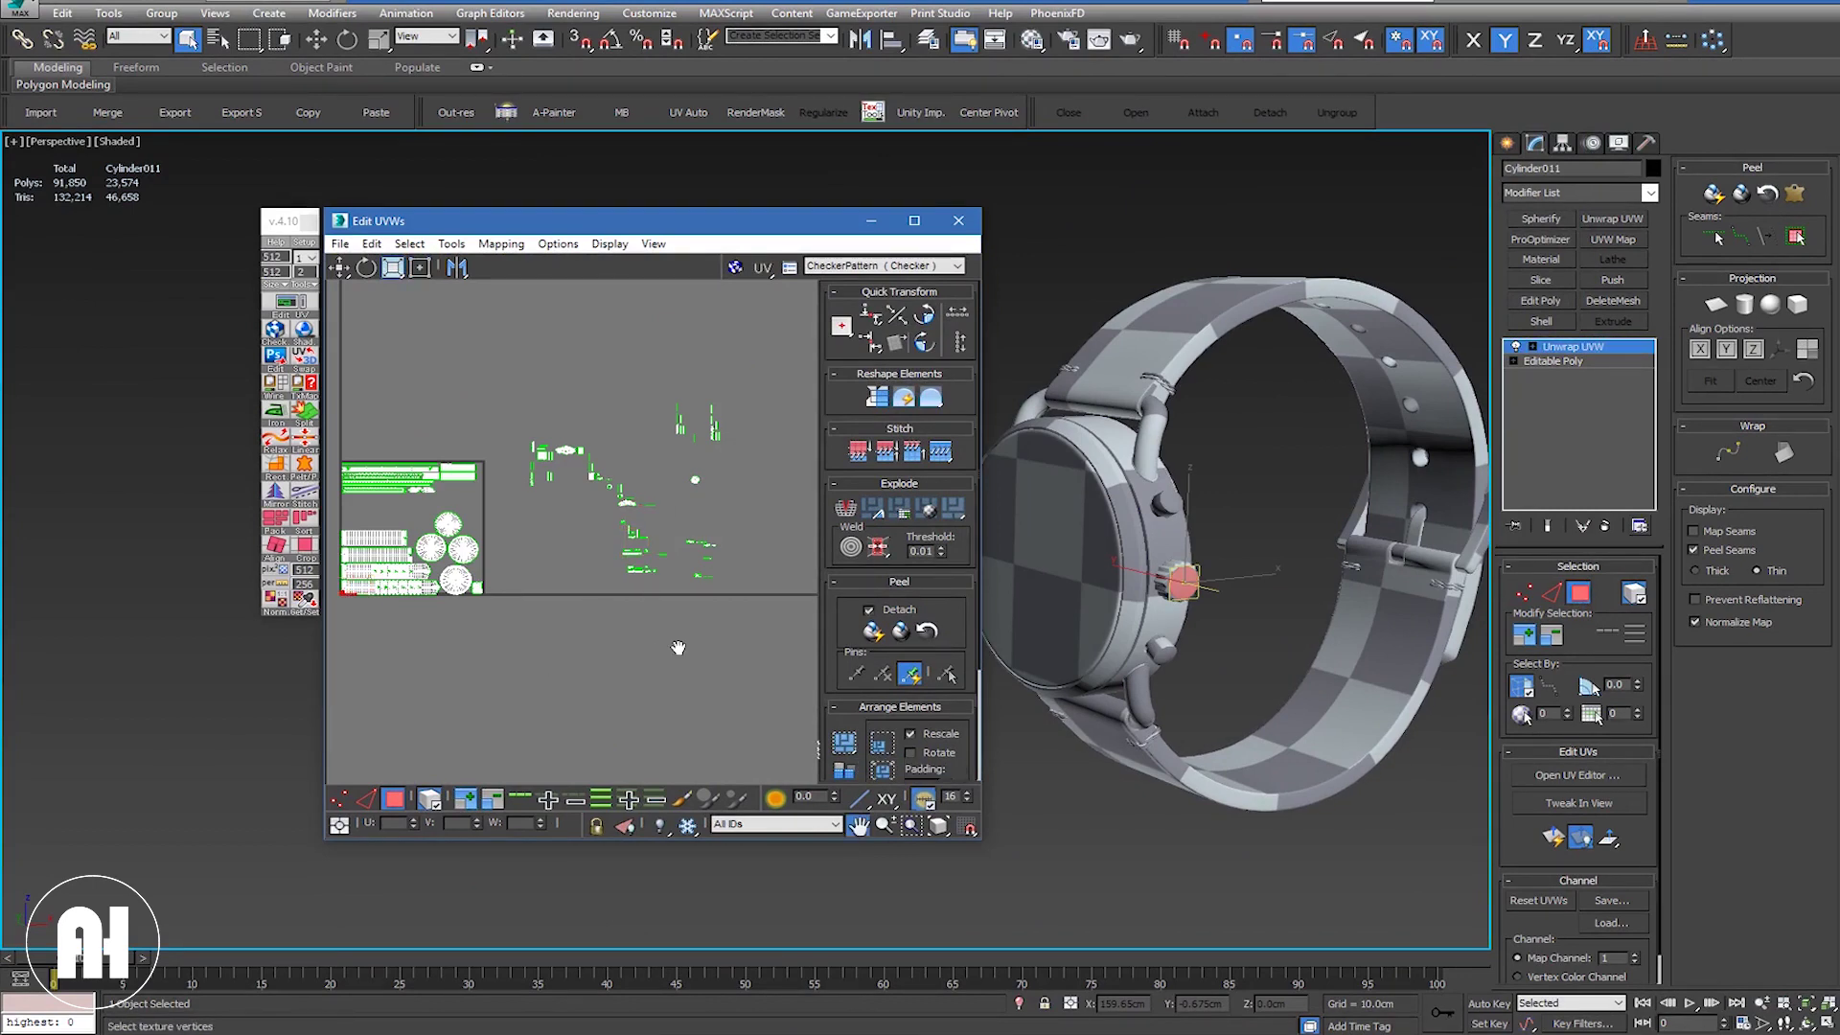
Step: Move the packed crown island beside the lower-right dial circle and raise the UV editor window
middle_drag(681, 587, 823, 578)
scroll(531, 587, up, 5)
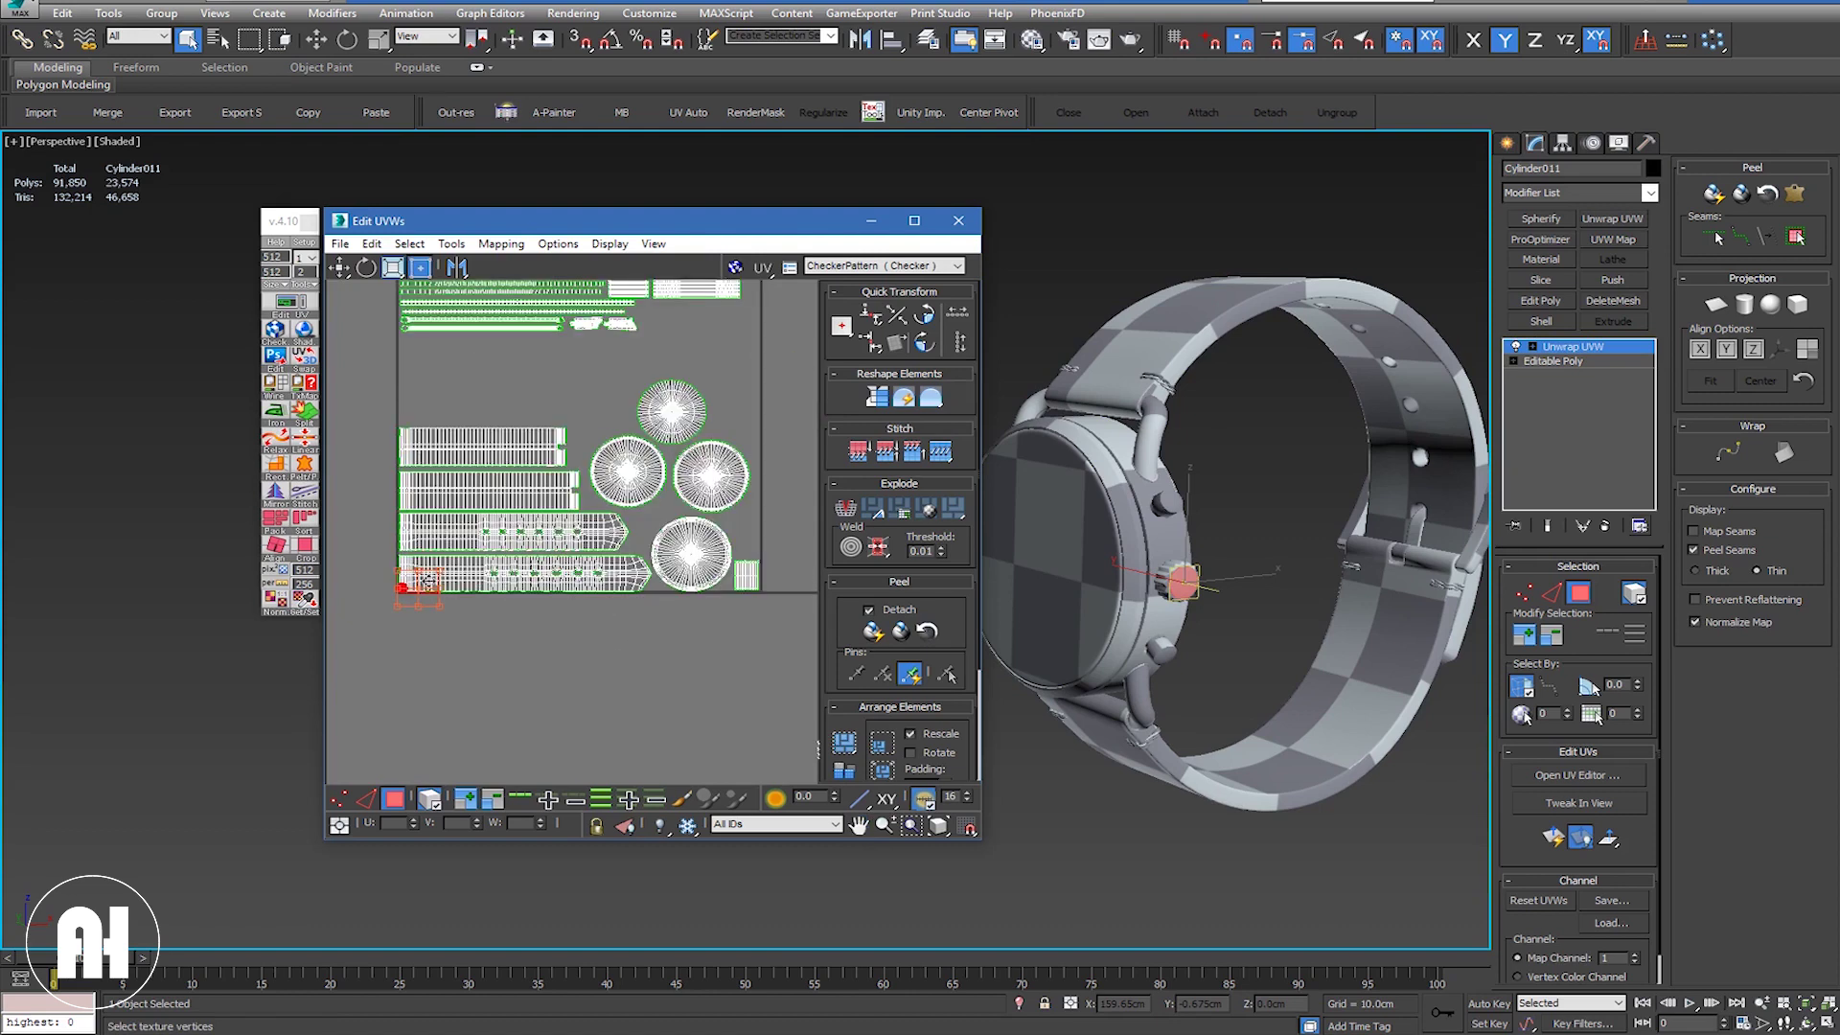
mouse_move(440, 579)
mouse_down()
mouse_move(720, 547)
mouse_move(759, 524)
mouse_up()
scroll(756, 524, up, 2)
scroll(756, 524, up, 2)
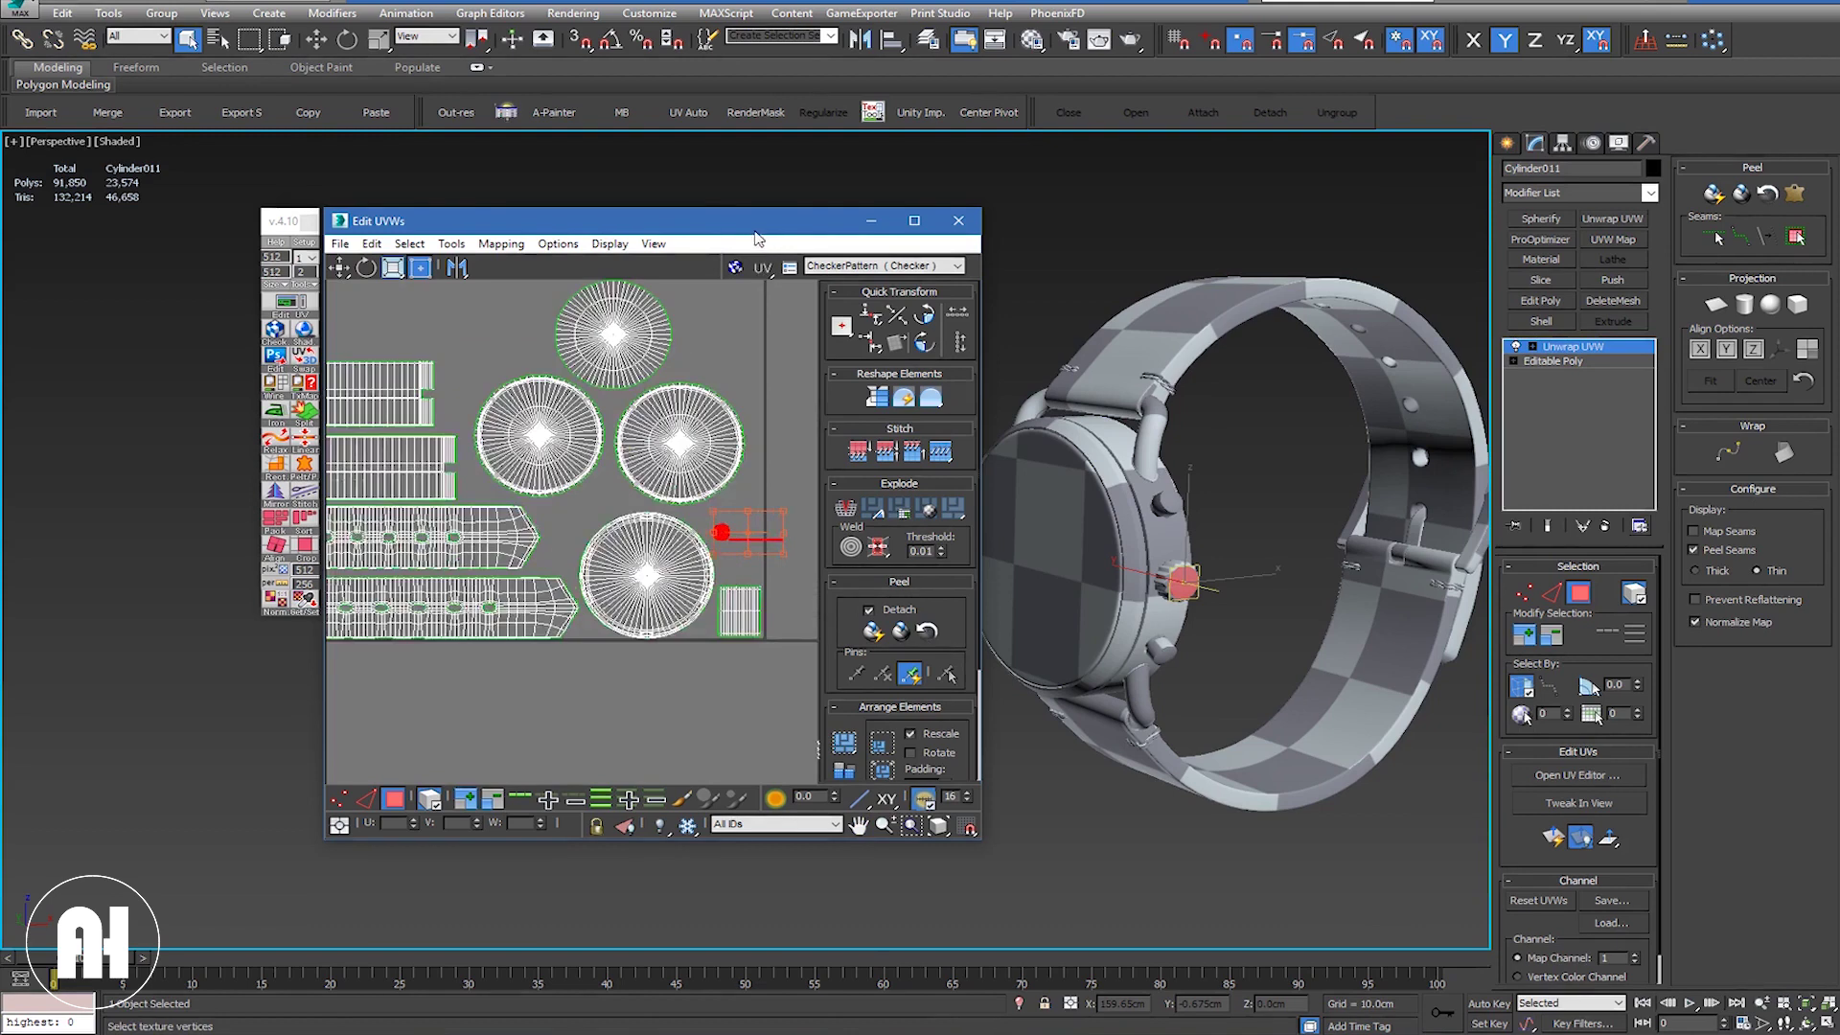
drag(842, 221, 904, 0)
Step: Enlarge the UV editor, pack the selected small piece, and move it beside the circles
middle_drag(793, 417, 573, 426)
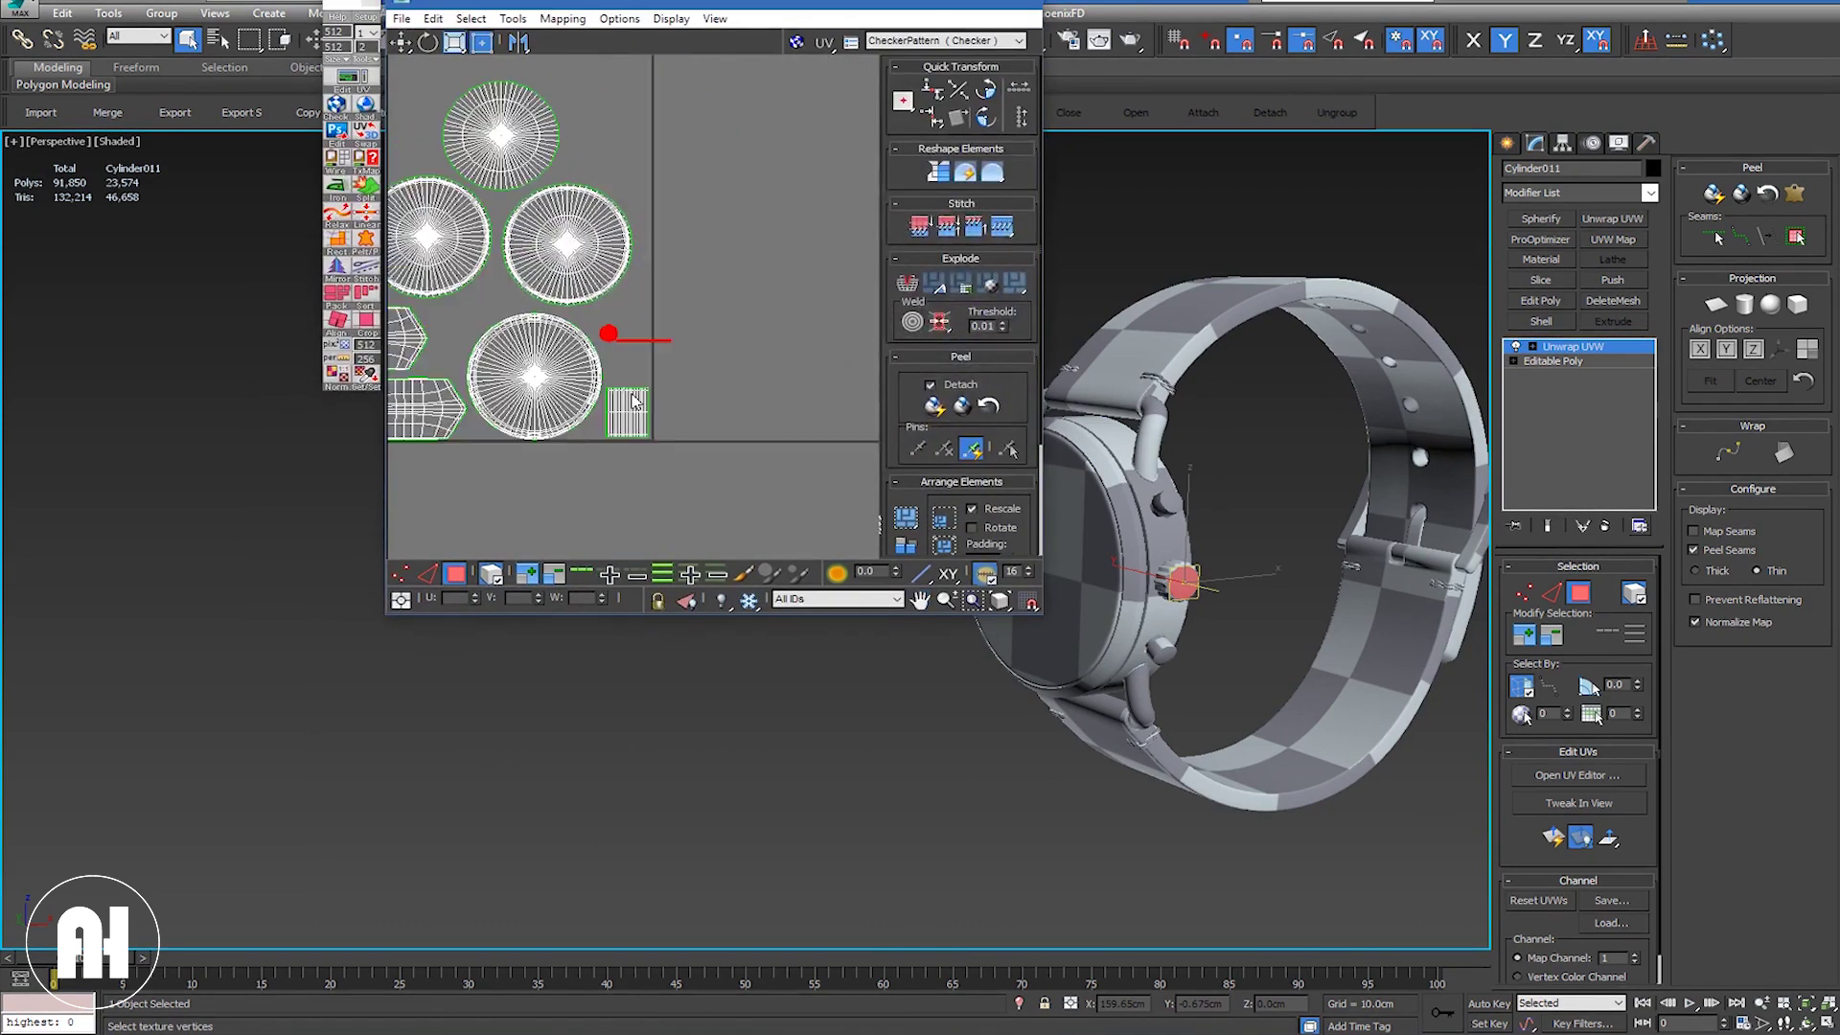
drag(1044, 618, 1119, 677)
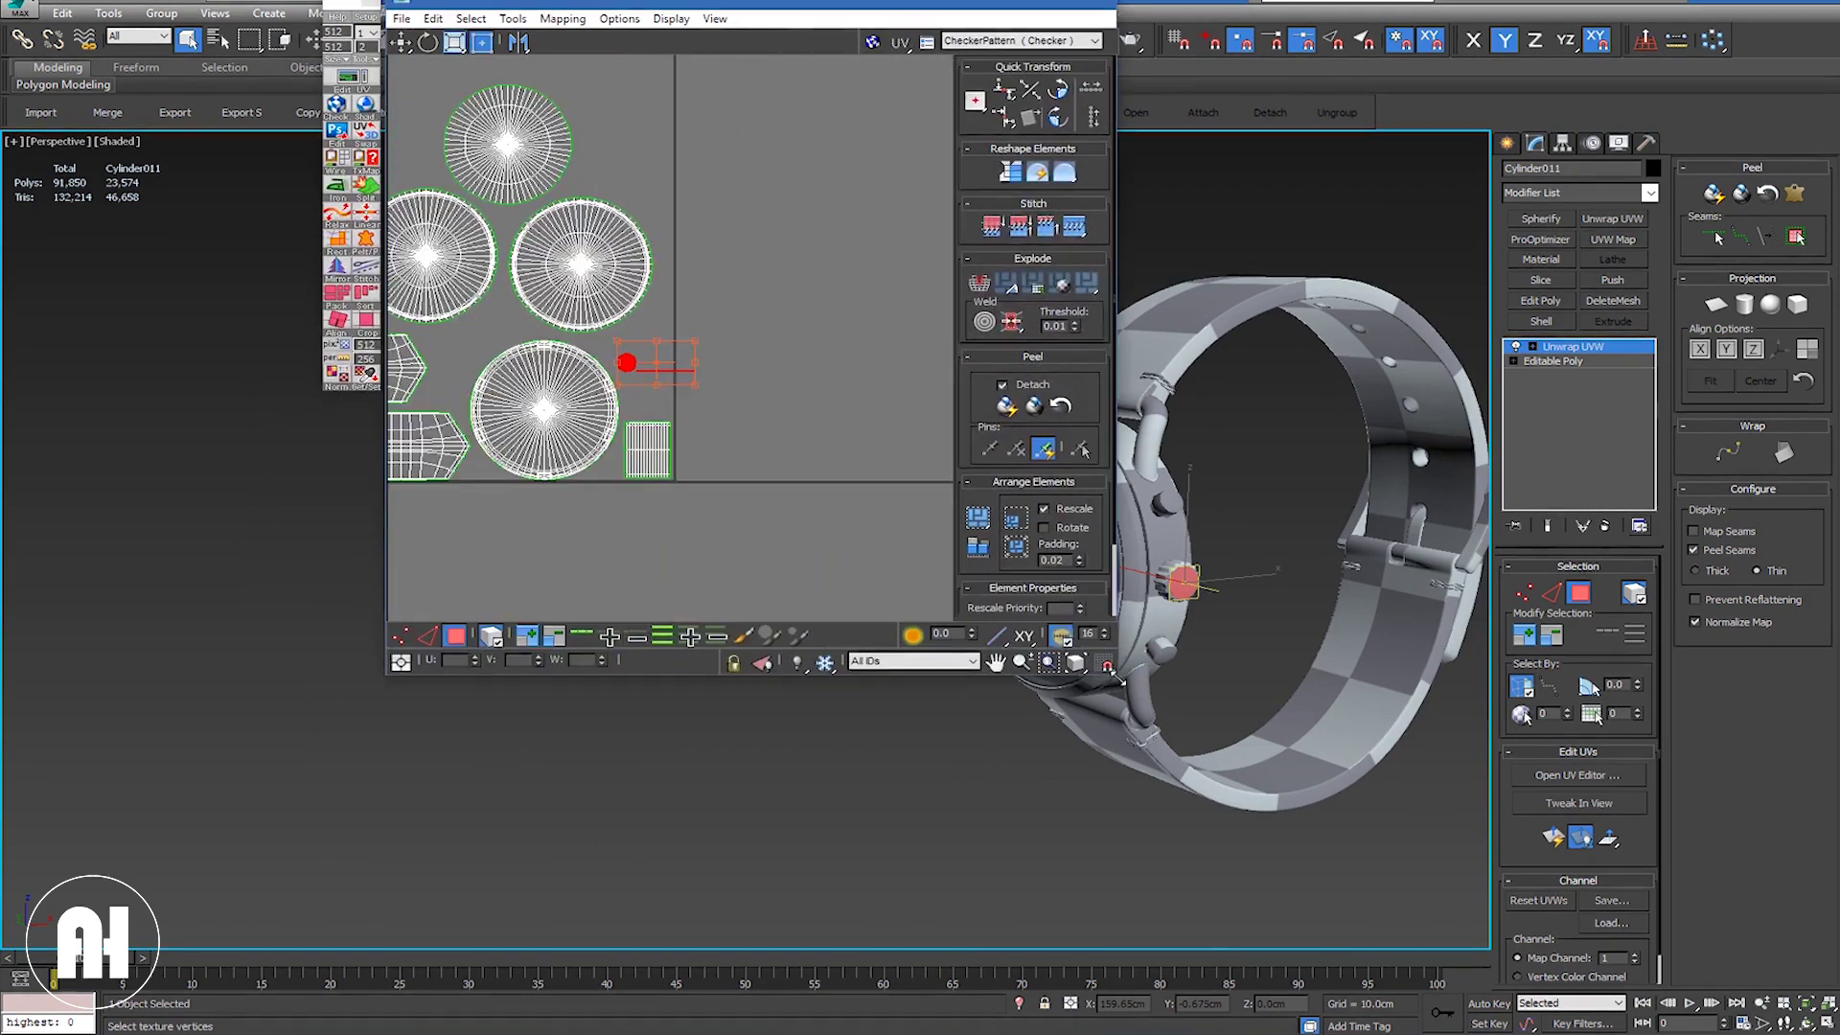
click(1162, 585)
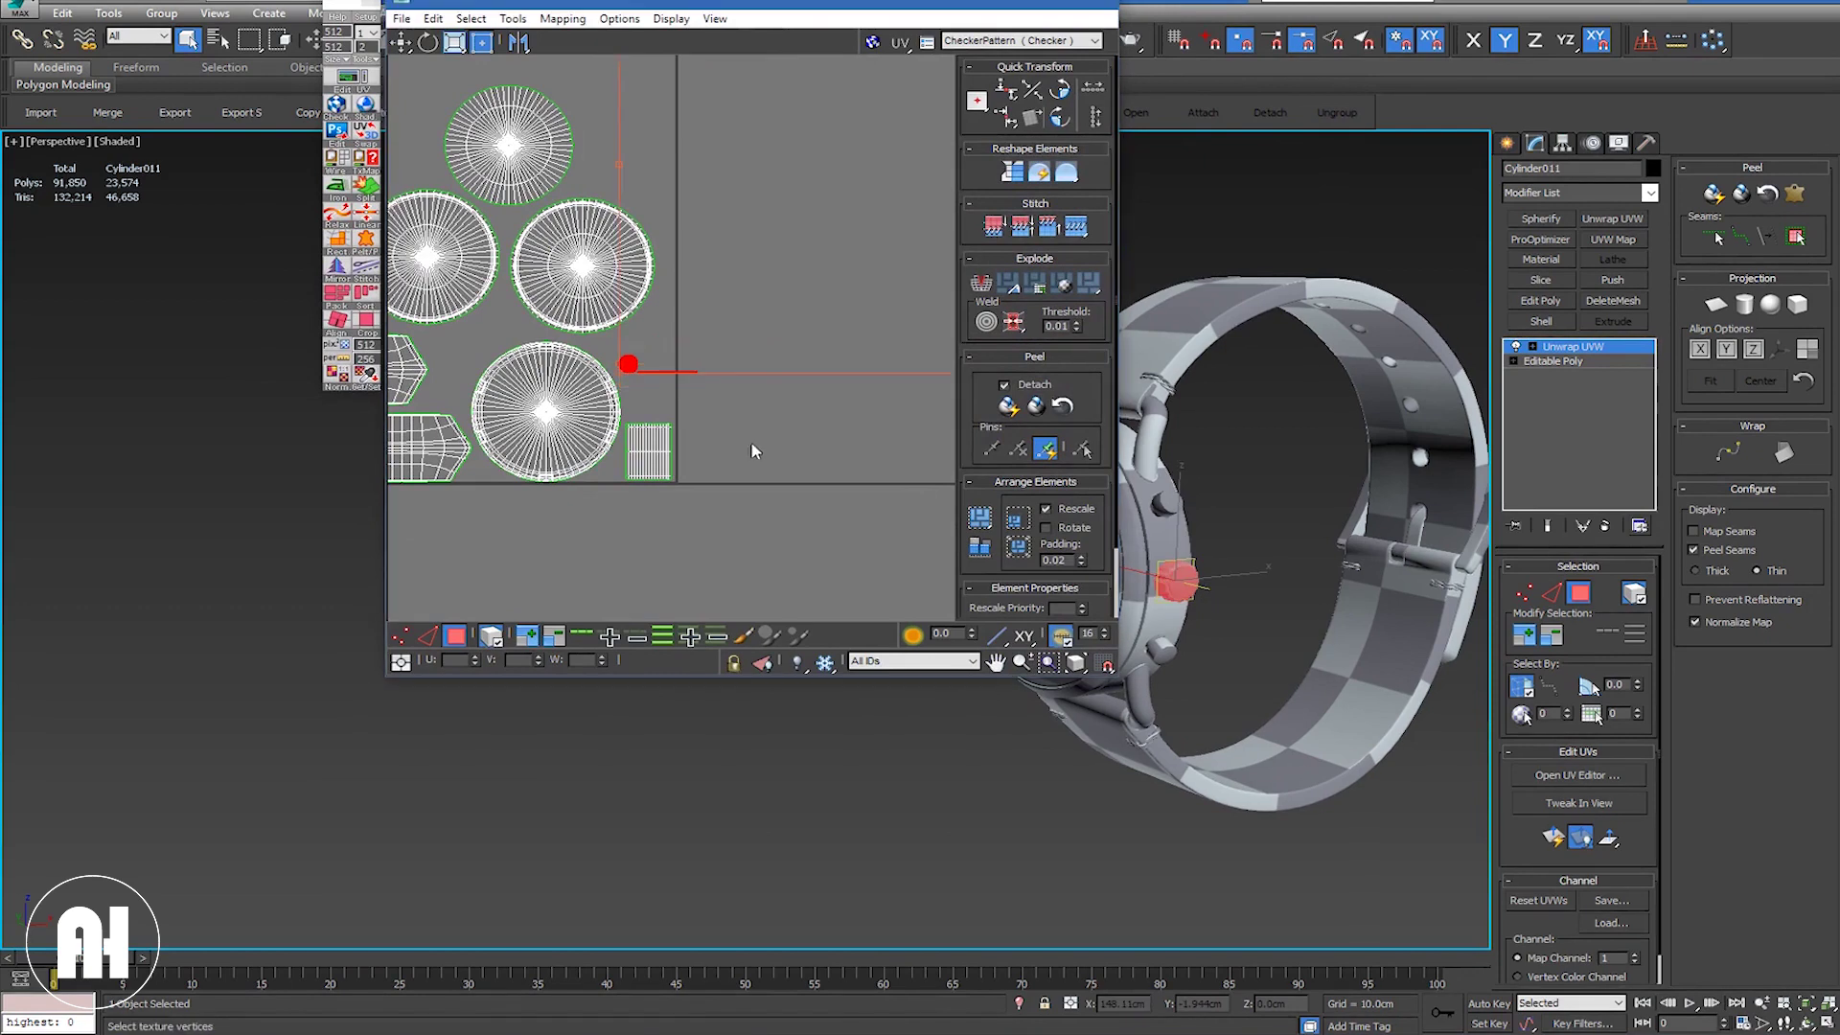
scroll(739, 440, down, 4)
scroll(739, 440, down, 2)
click(1019, 517)
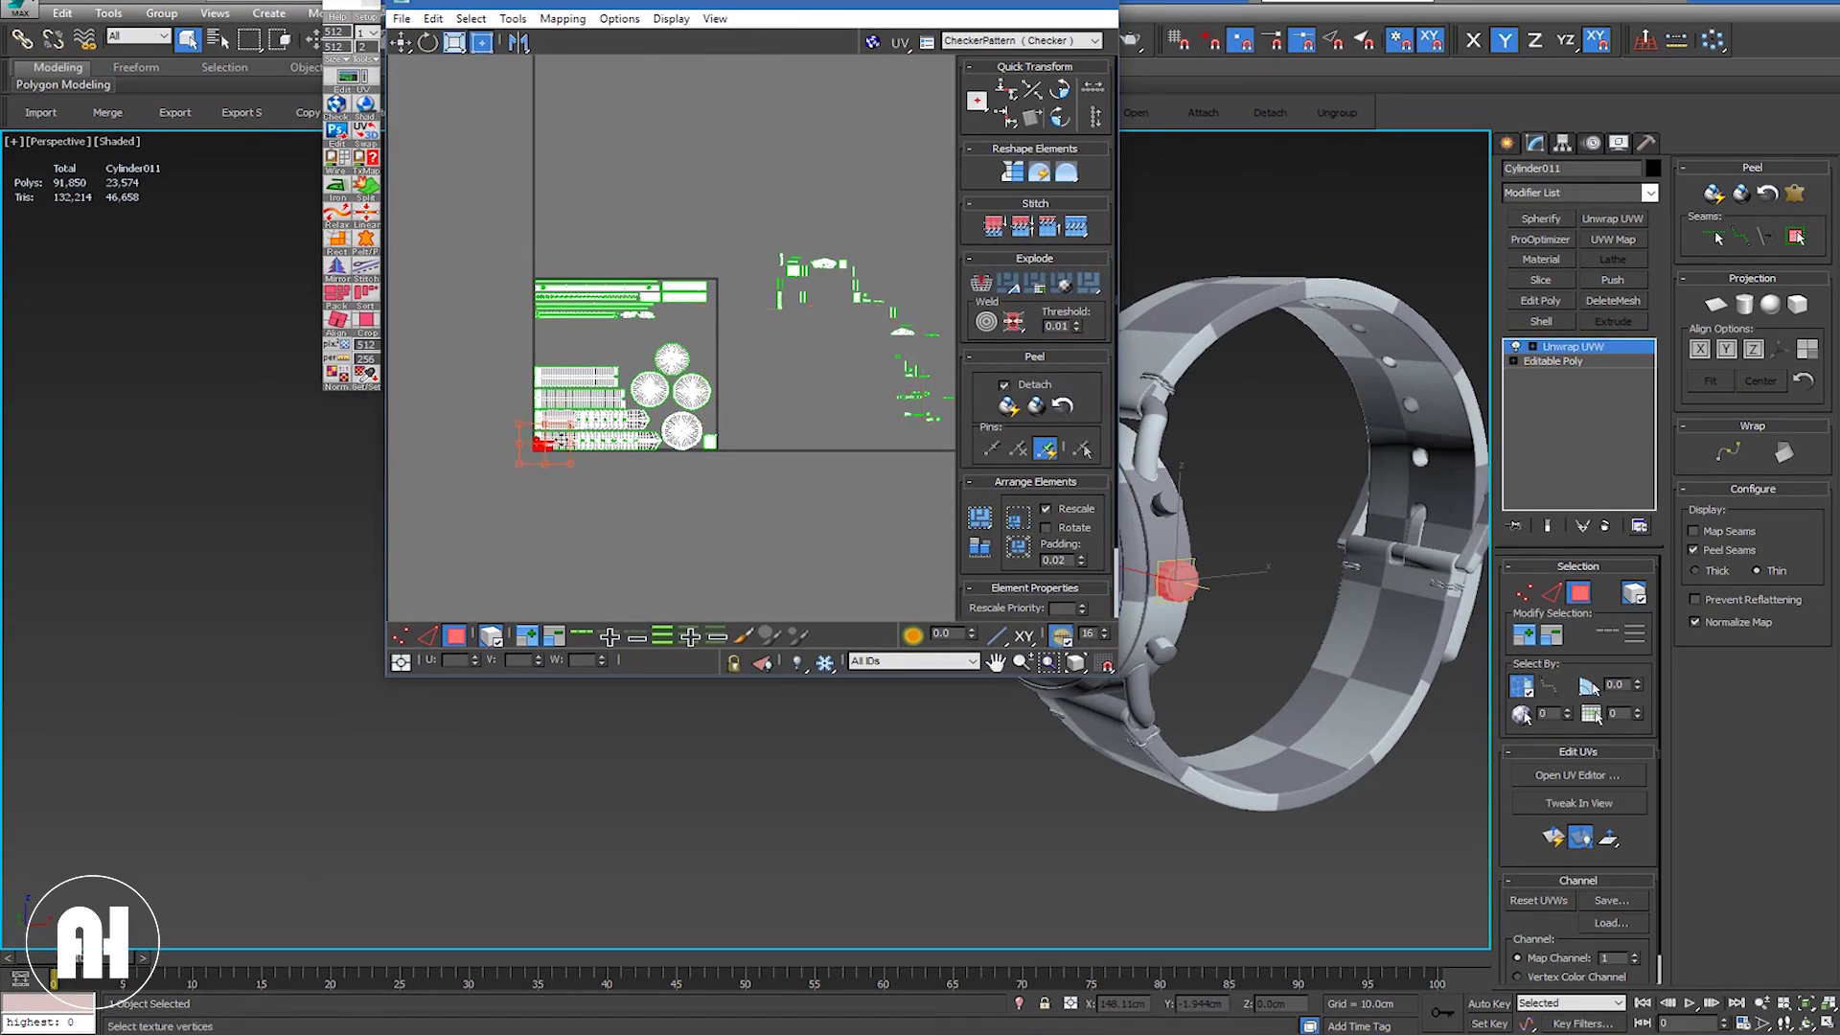
drag(546, 444, 722, 382)
scroll(709, 379, up, 3)
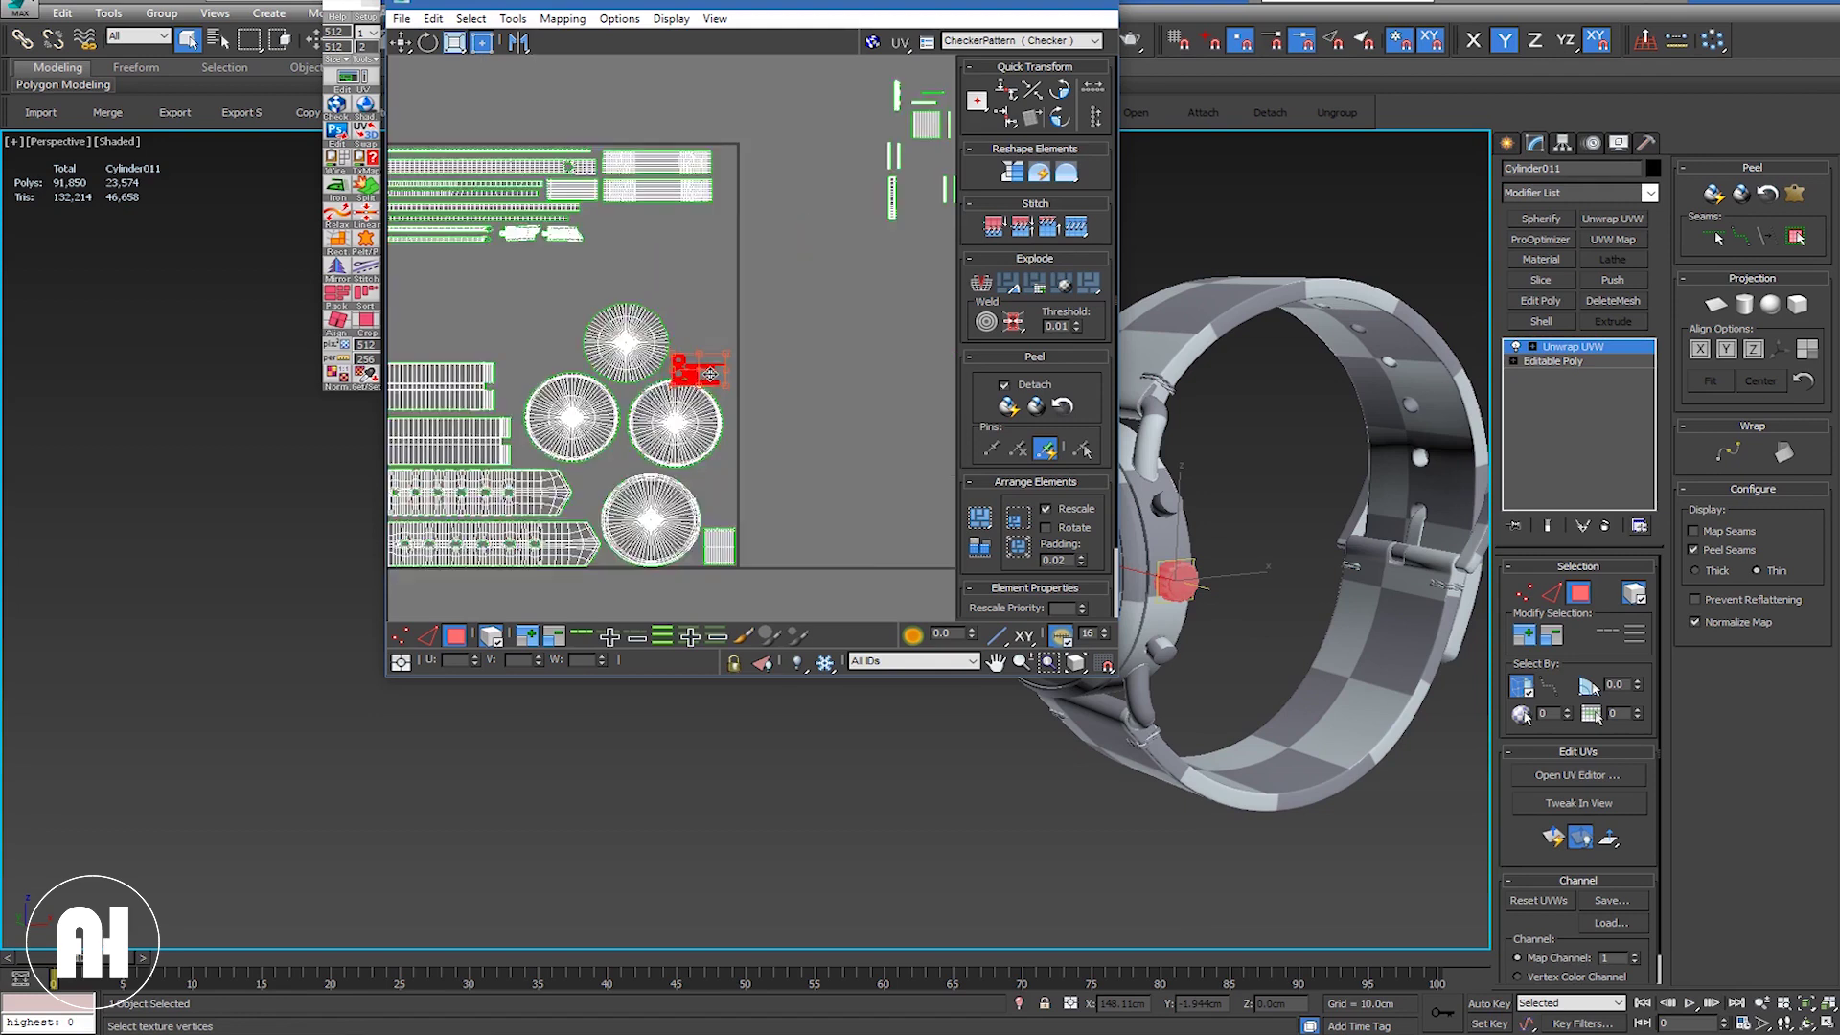
scroll(710, 379, up, 3)
middle_drag(700, 434, 734, 304)
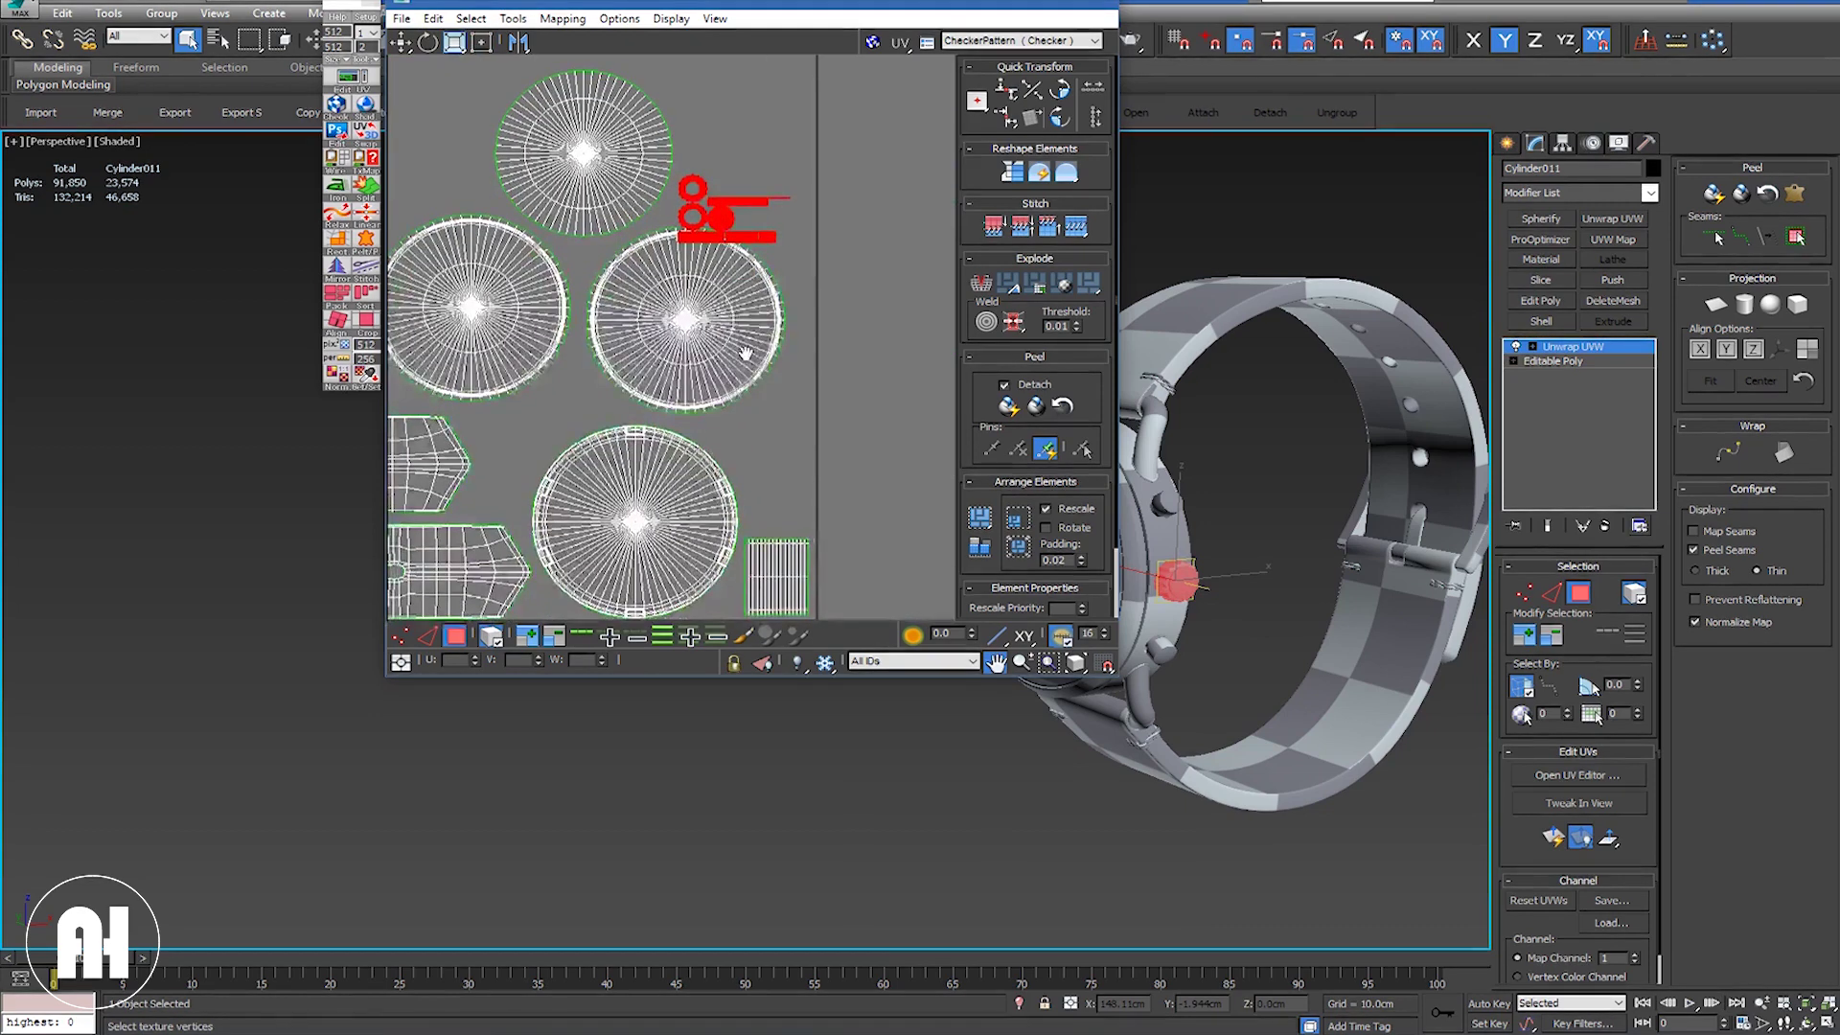
Step: Rotate the piece 90° upright beside the bottom circle and flip the small-parts cluster rings-up
click(1056, 96)
drag(748, 254, 783, 503)
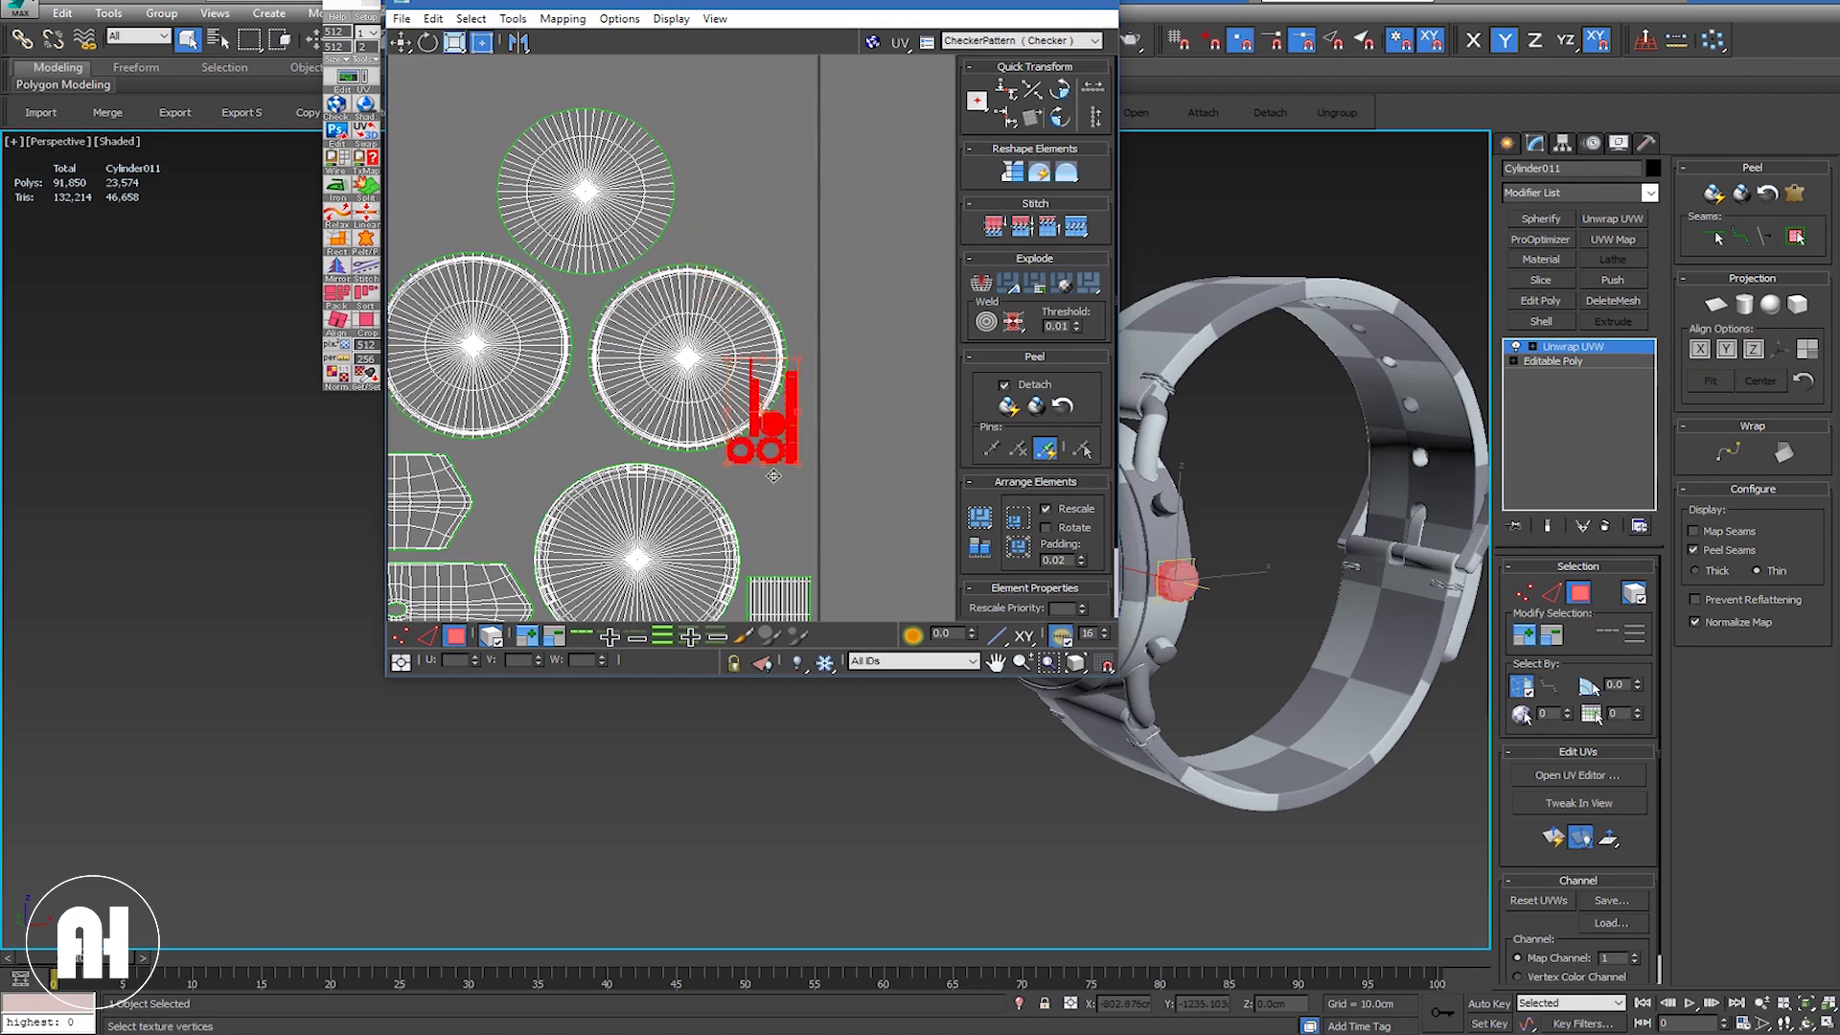
click(1062, 116)
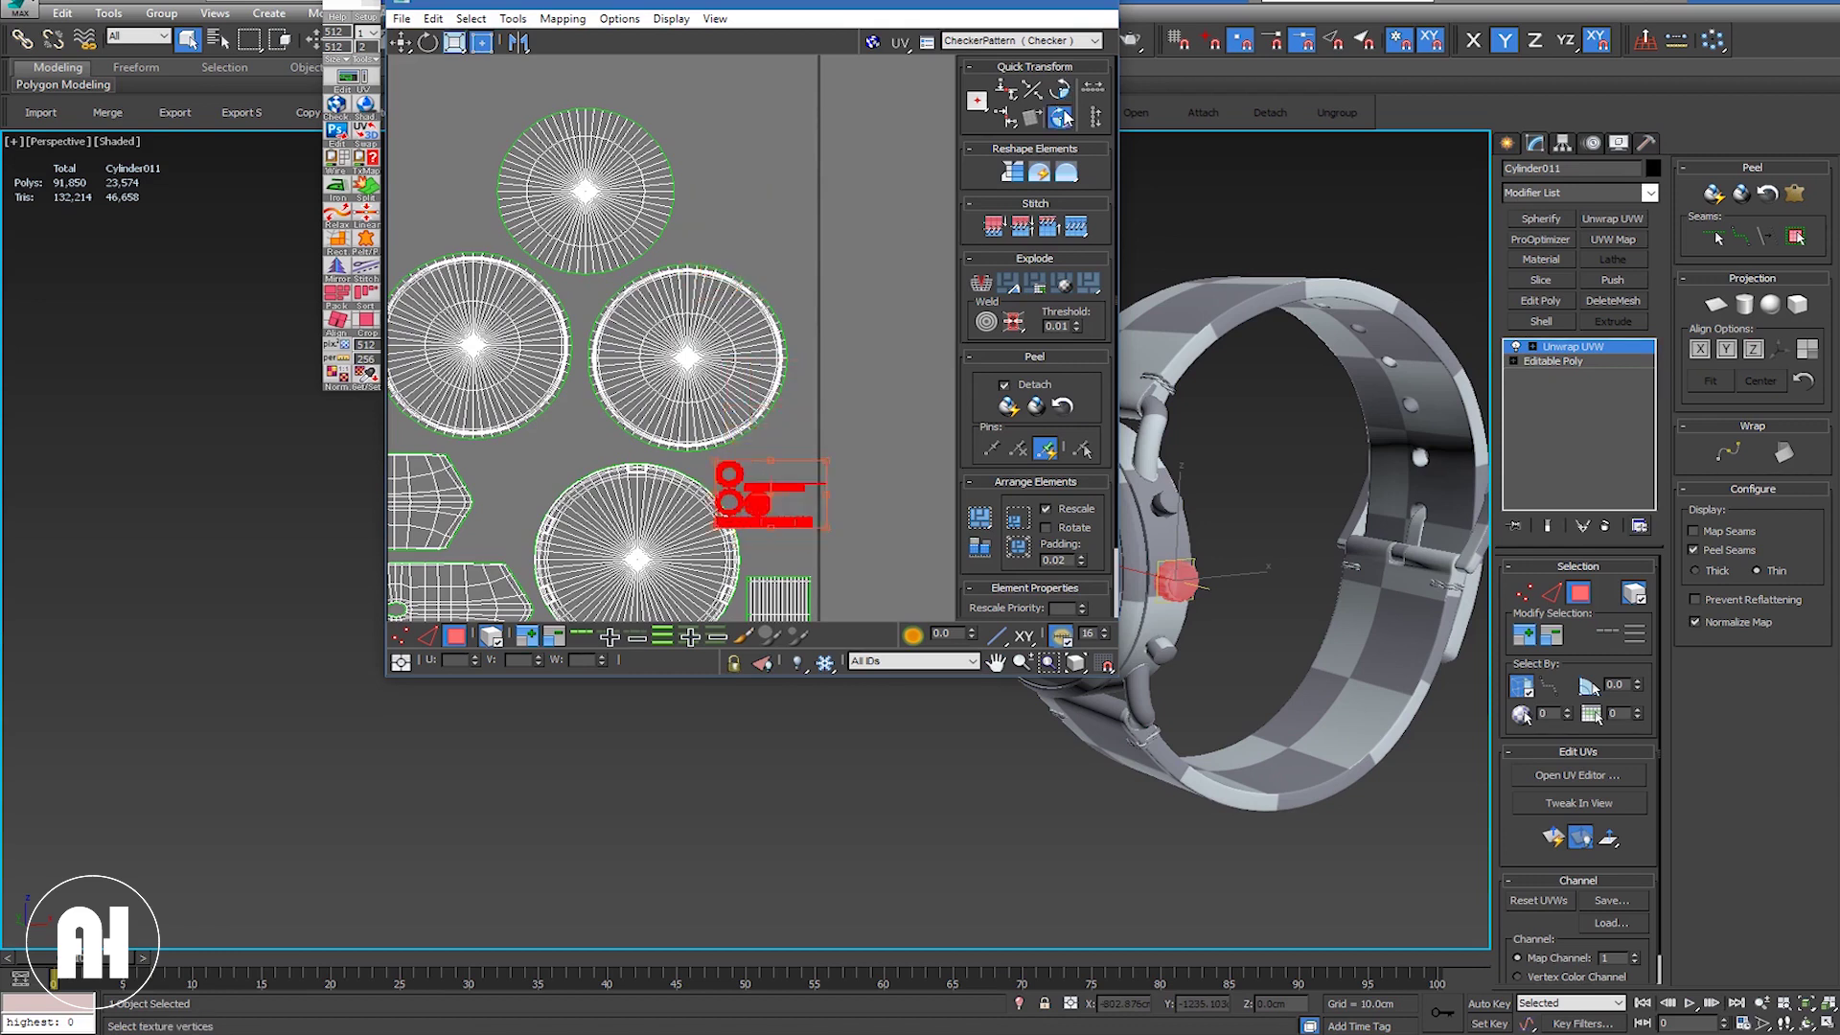
drag(785, 505, 789, 509)
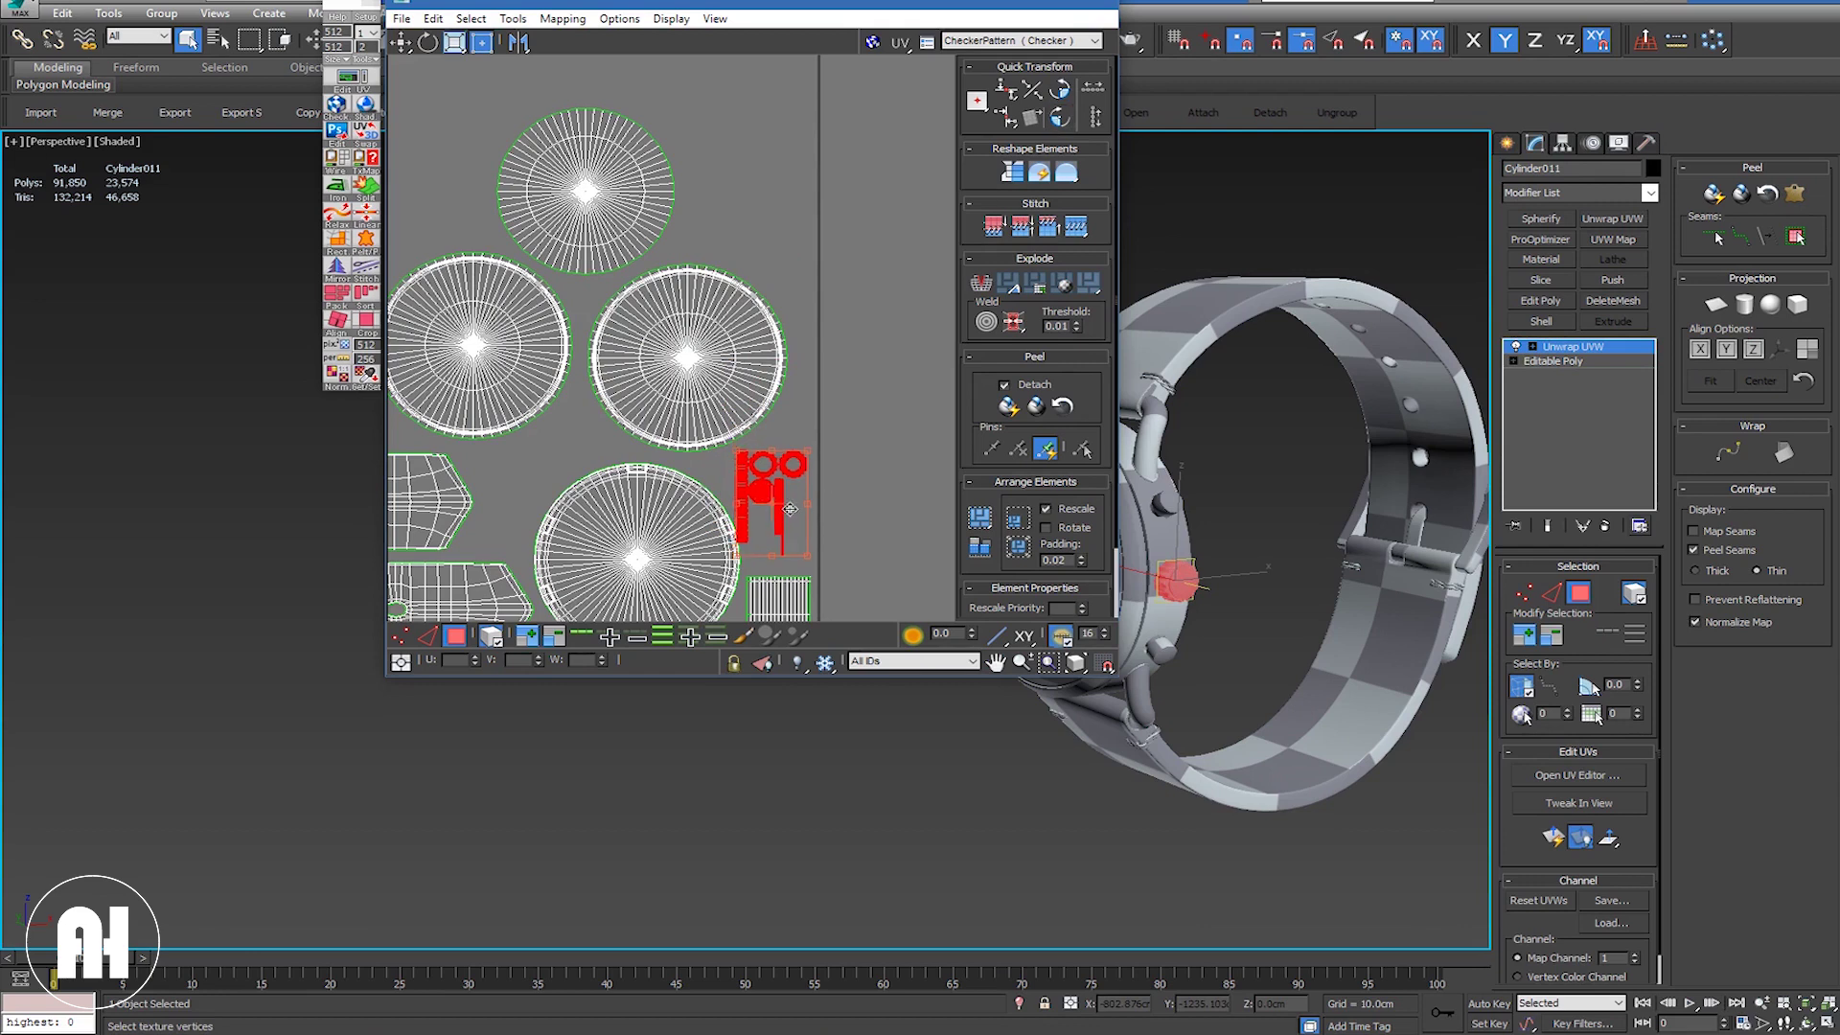
scroll(792, 546, up, 3)
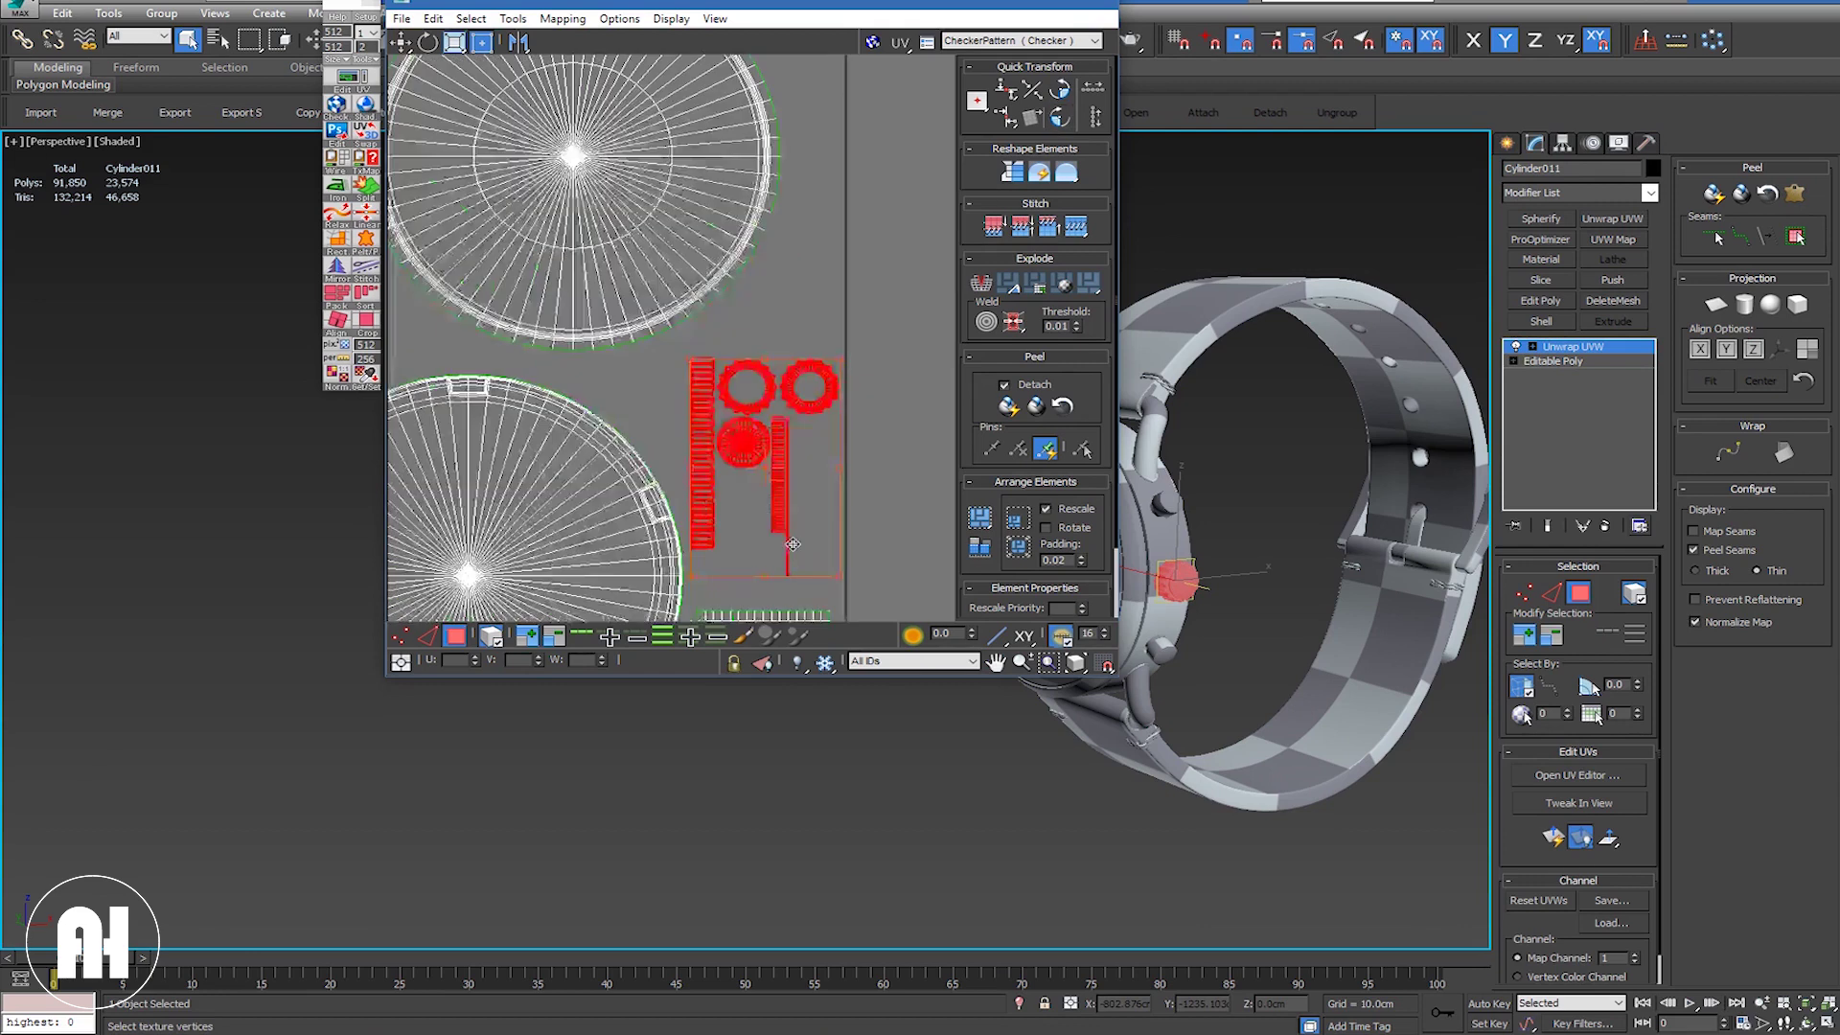
scroll(805, 431, up, 2)
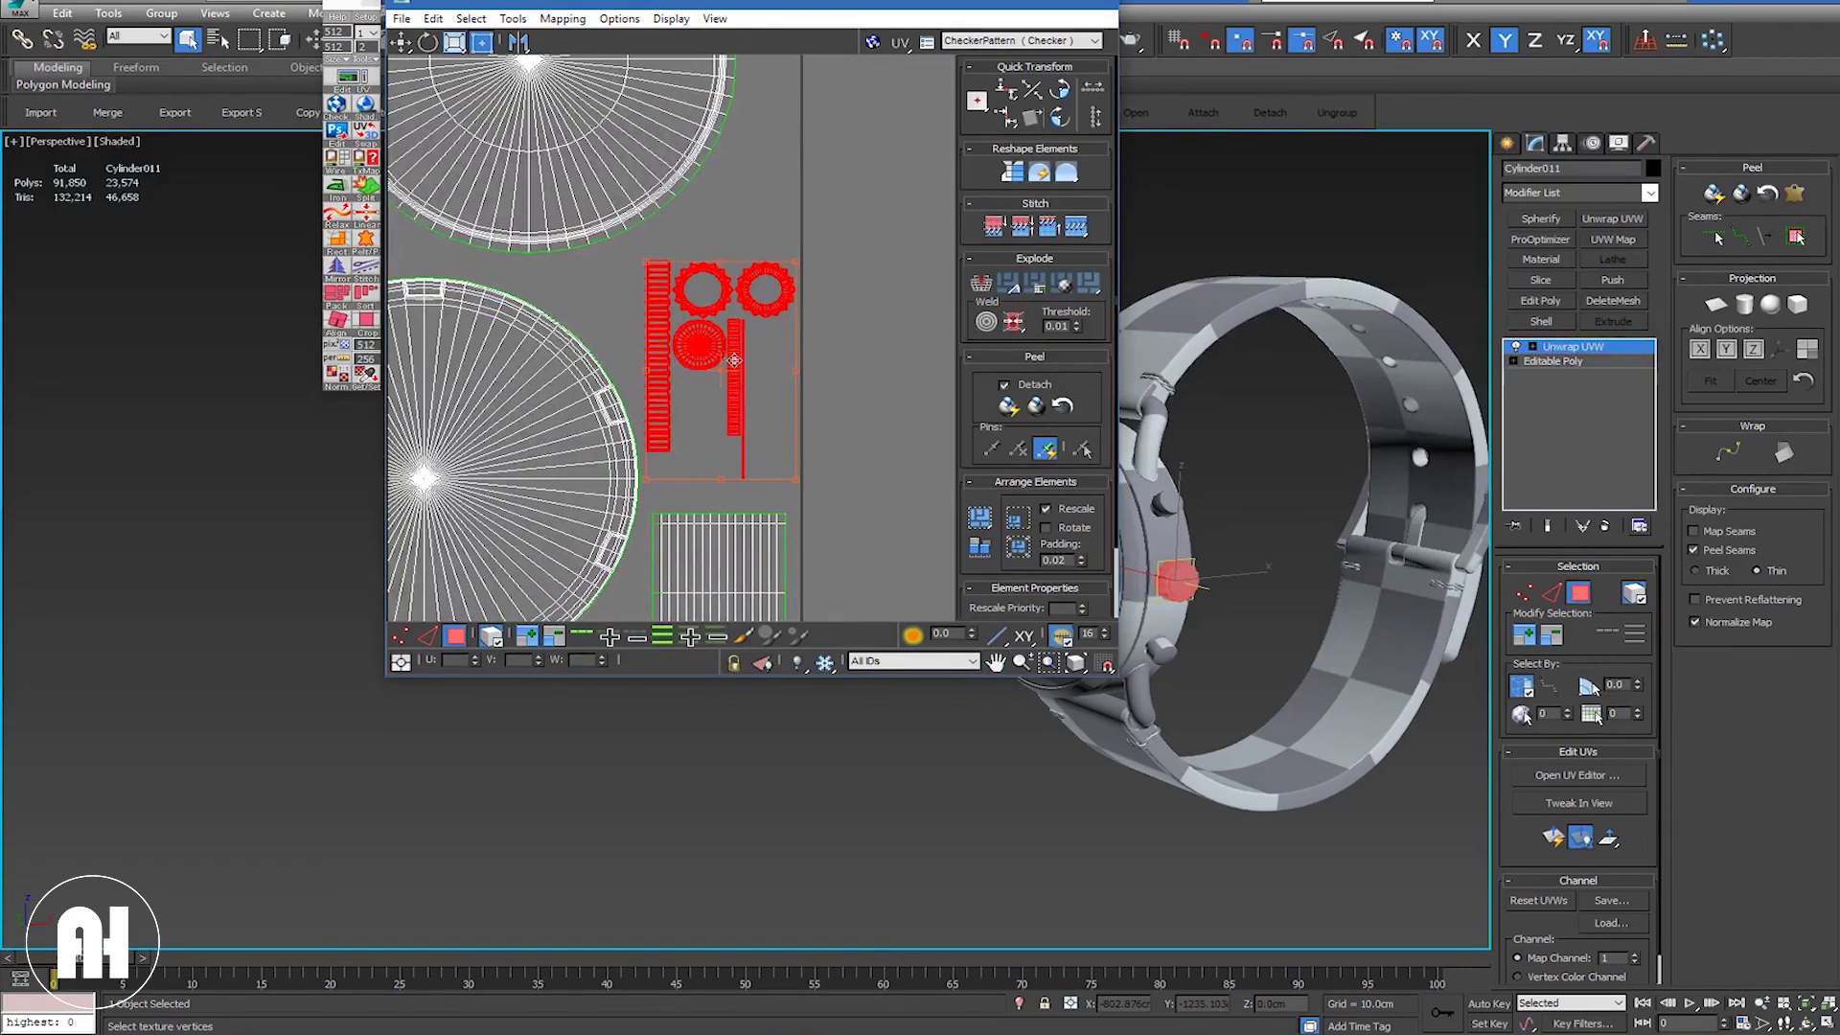
drag(738, 367, 746, 370)
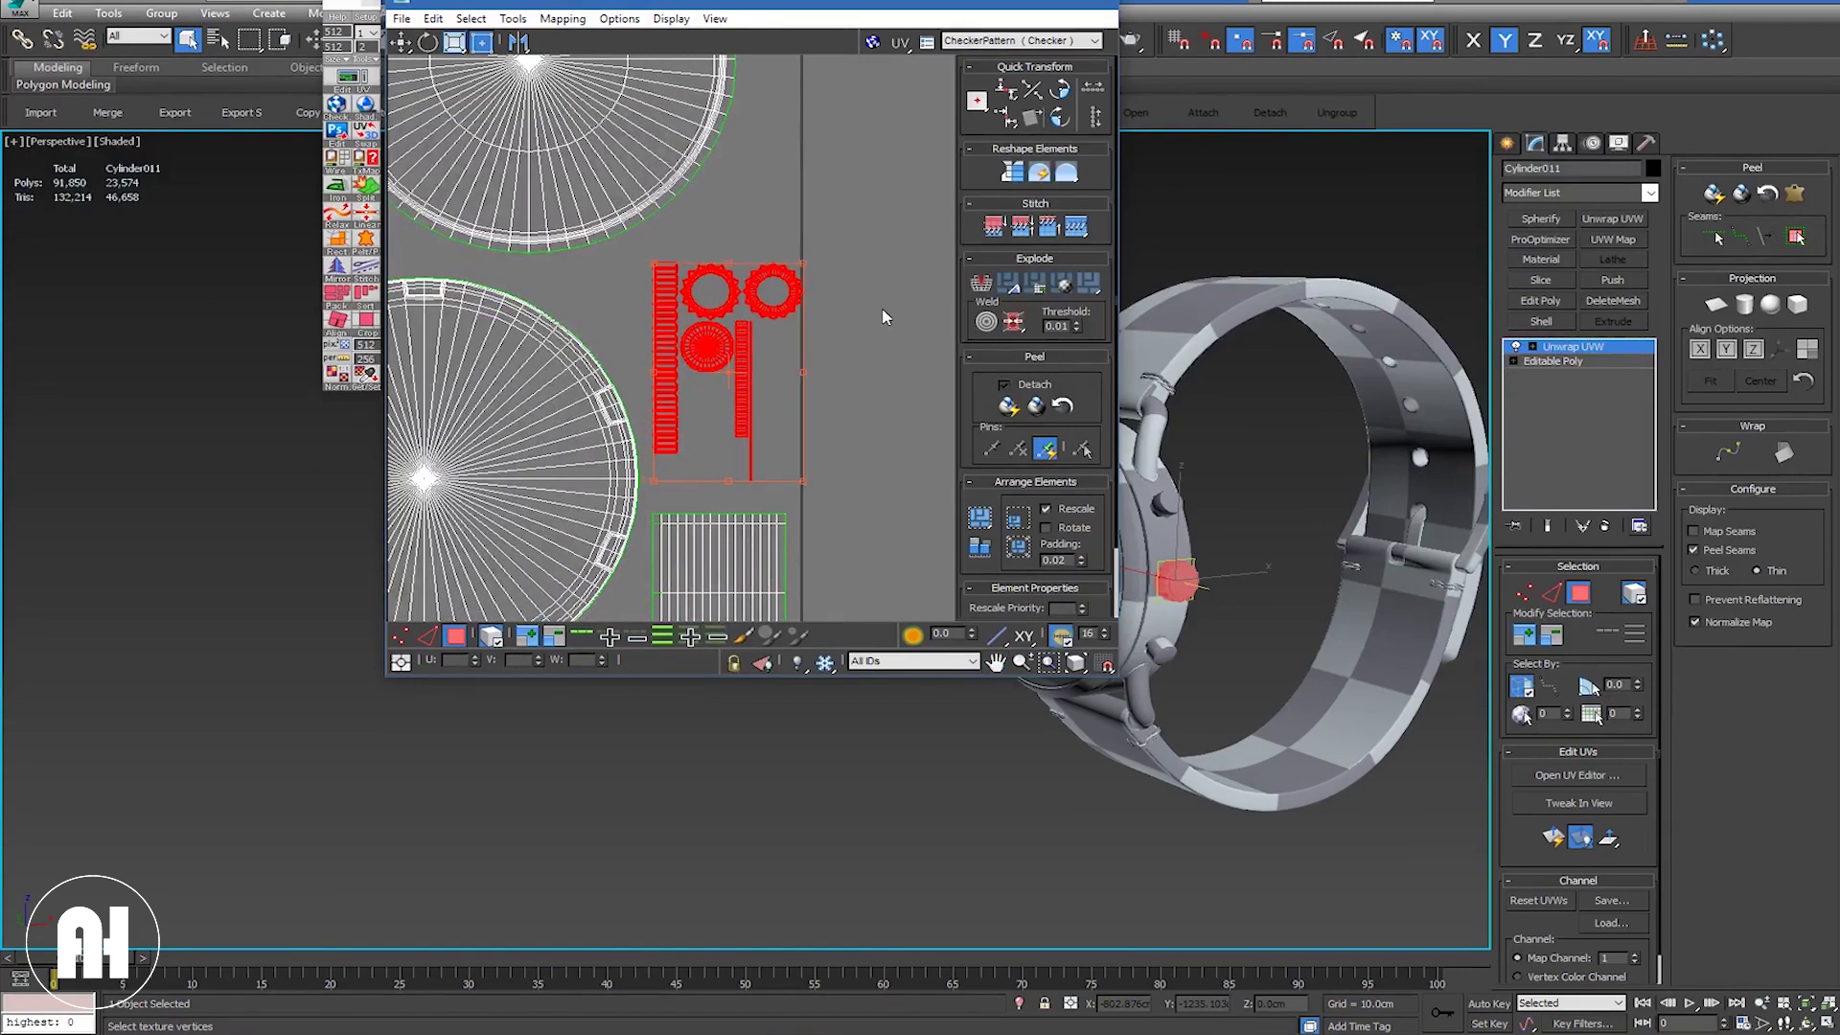
click(793, 362)
Step: Line up the three gear rings in a column with the thin strip alongside them
scroll(738, 338, up, 2)
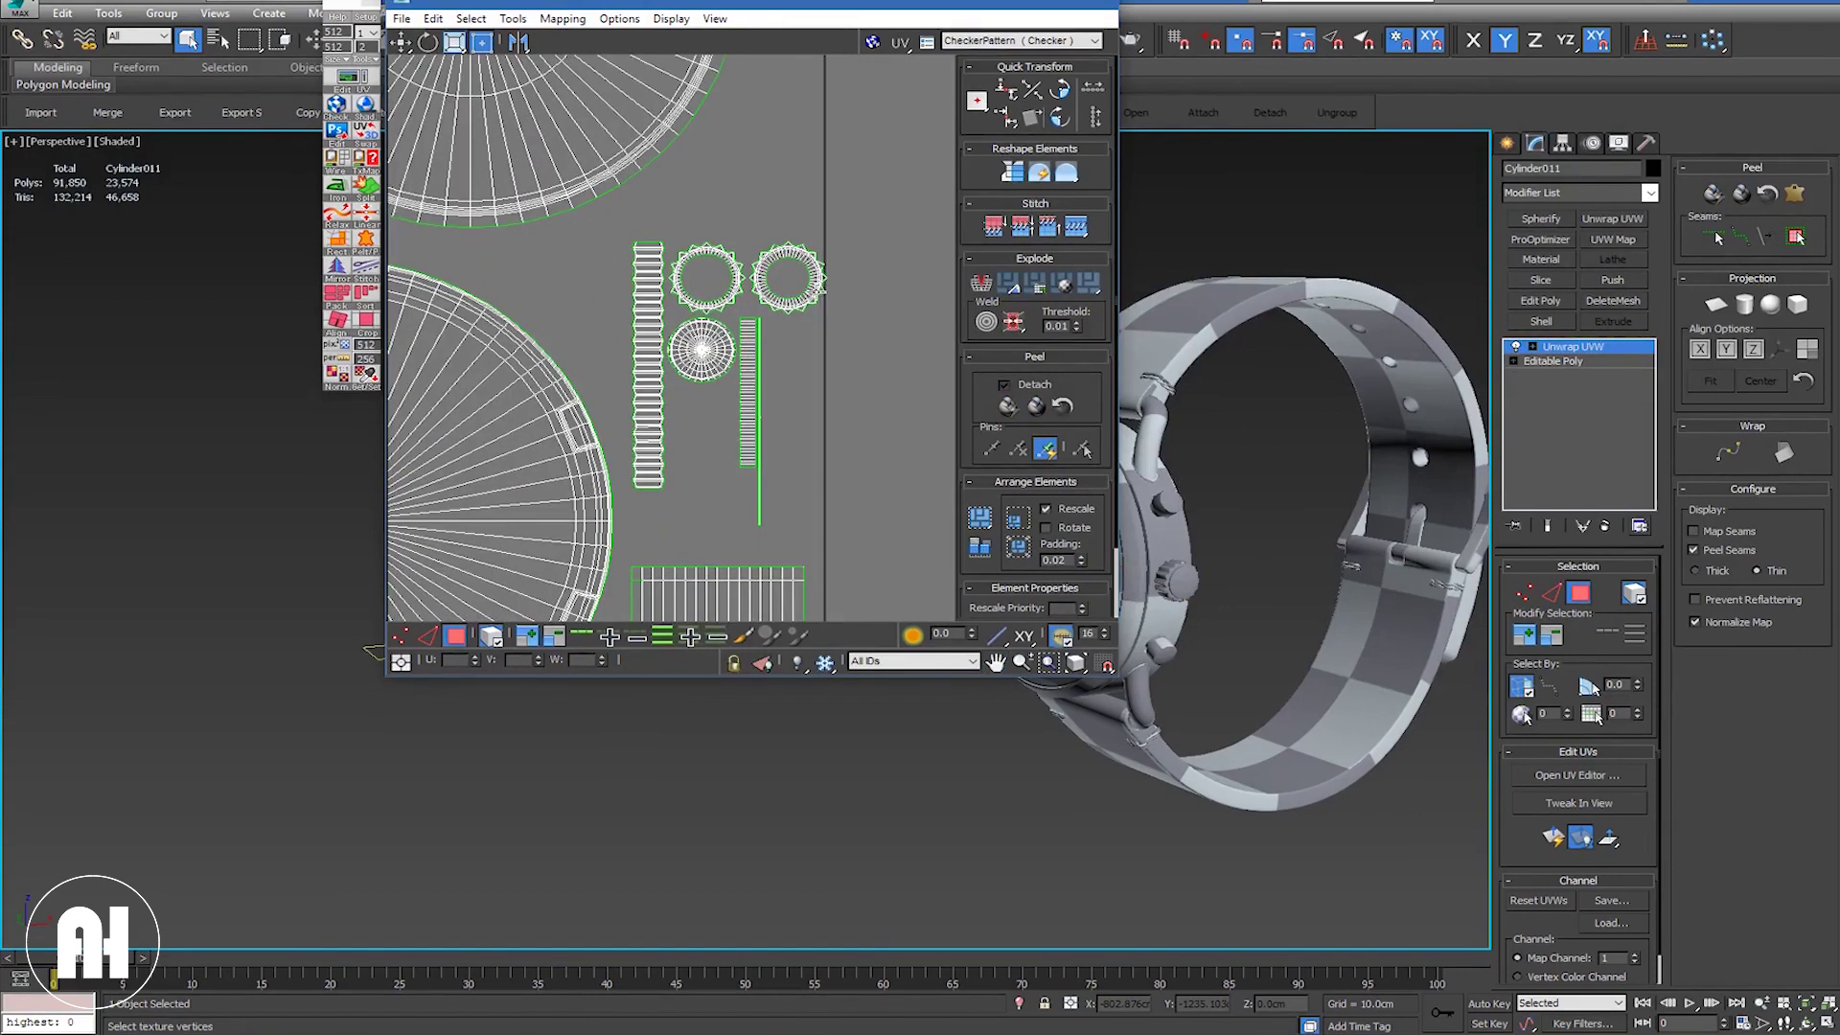
mouse_move(789, 270)
mouse_down()
mouse_move(703, 192)
mouse_move(738, 218)
mouse_up()
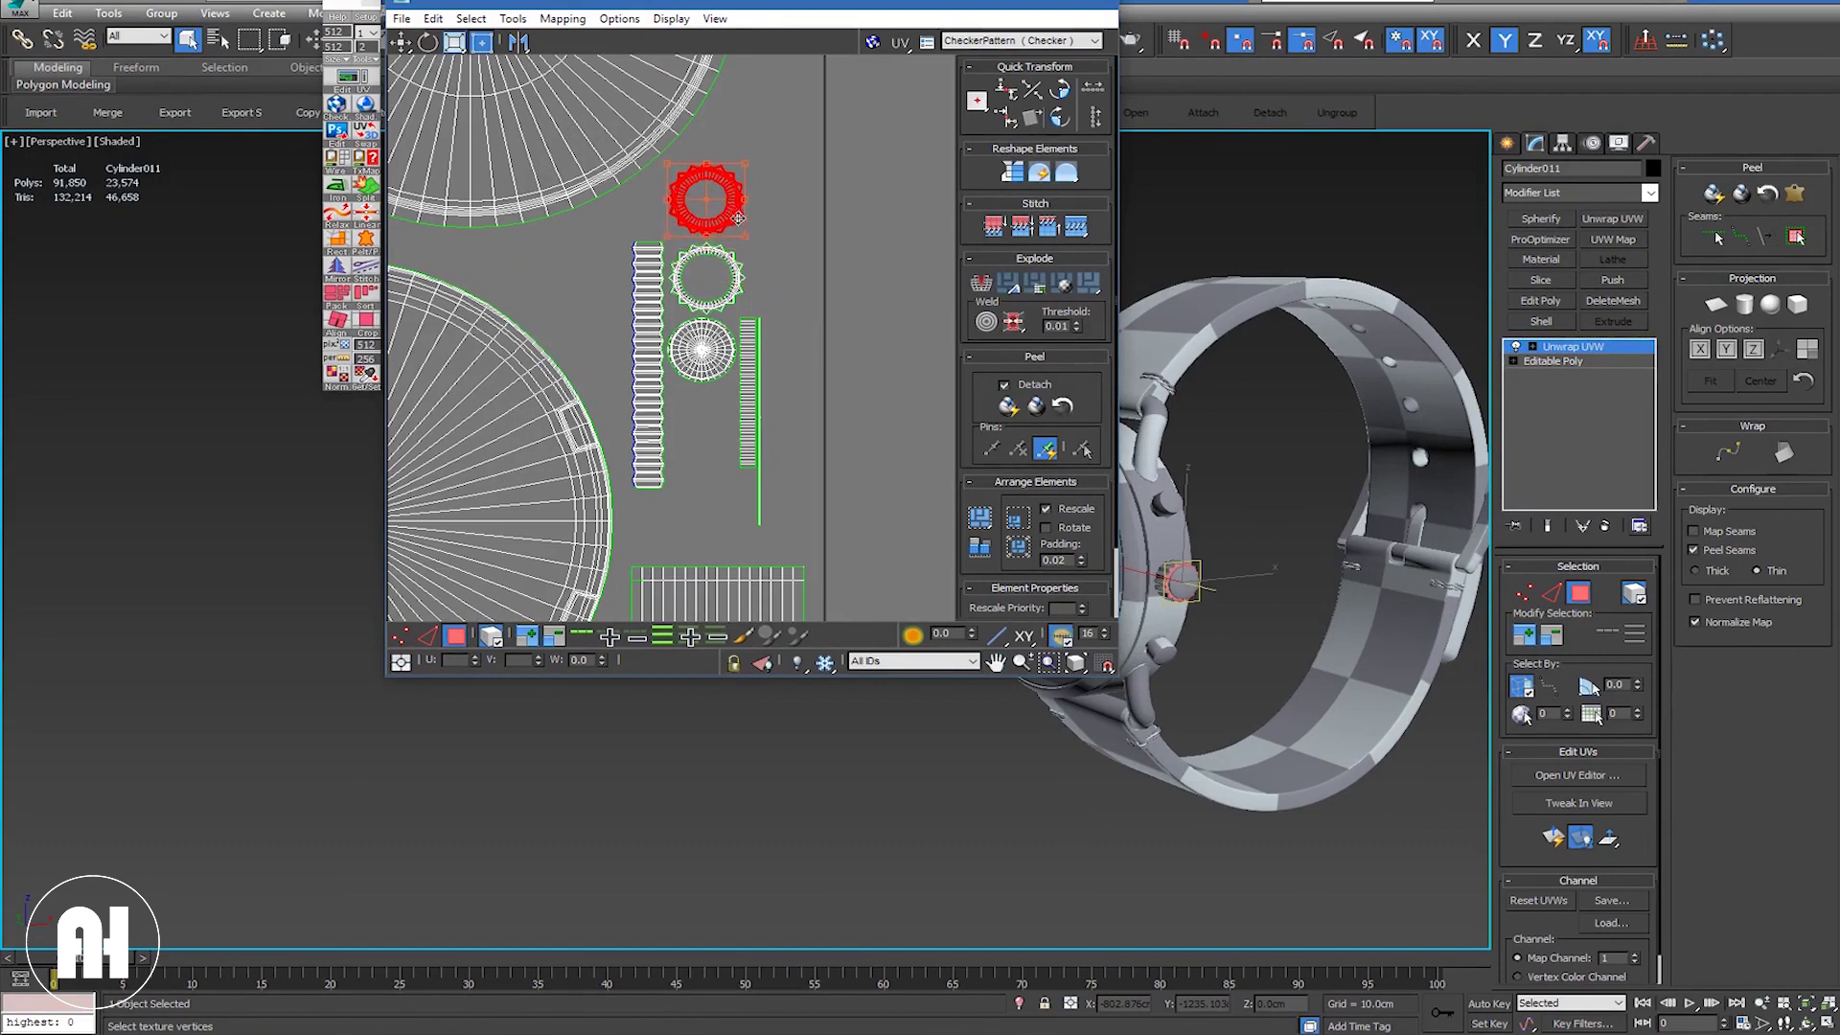
ctrl+click(742, 275)
ctrl+click(730, 347)
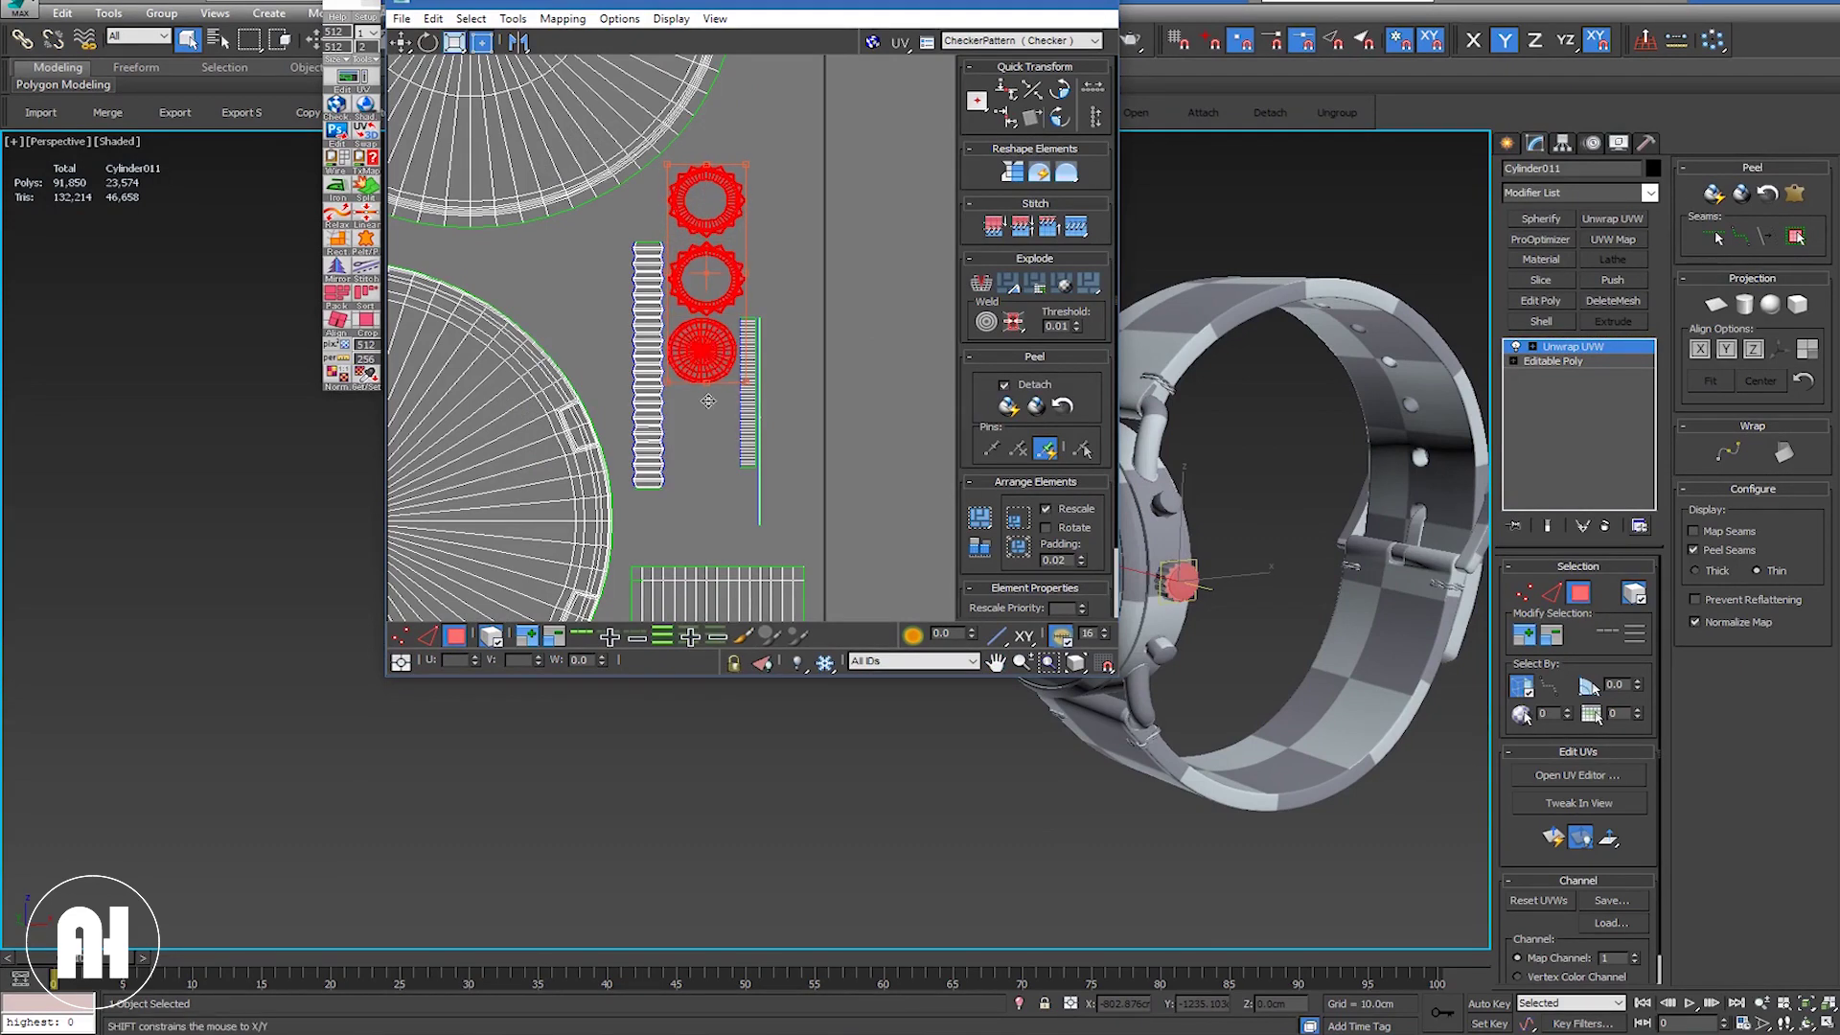
drag(709, 391, 702, 448)
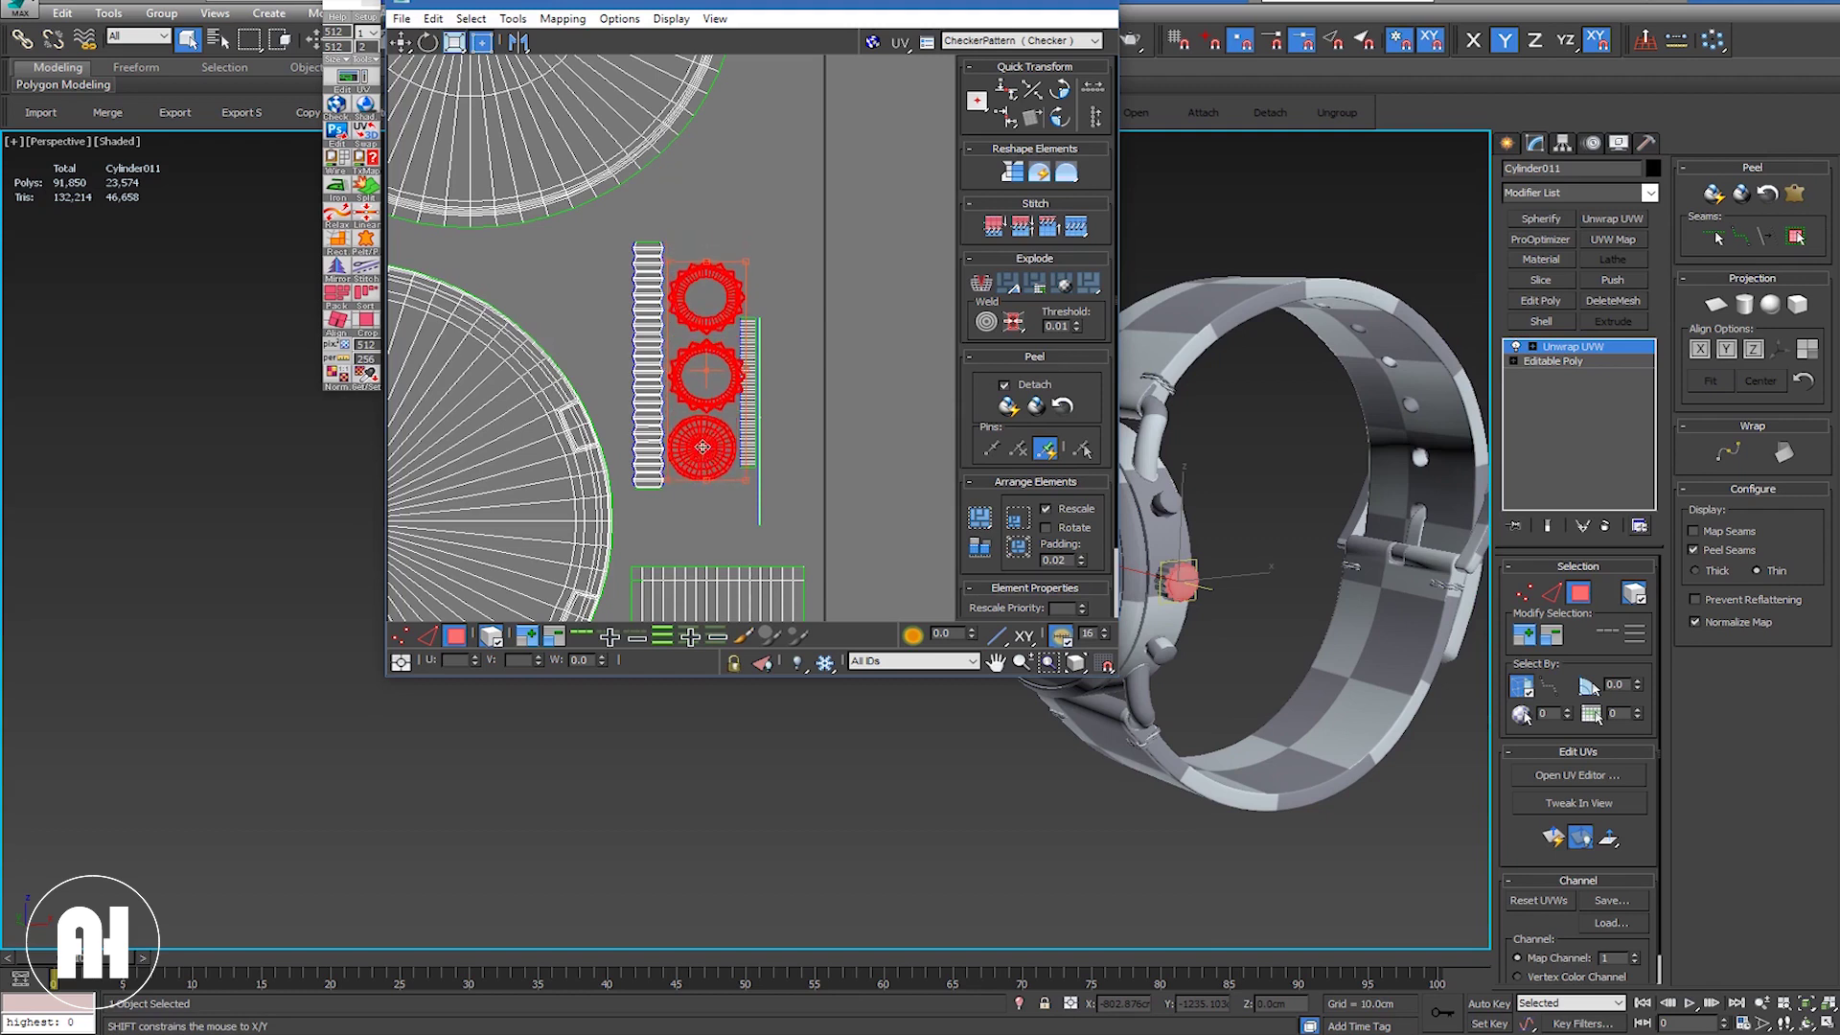
click(788, 383)
click(753, 348)
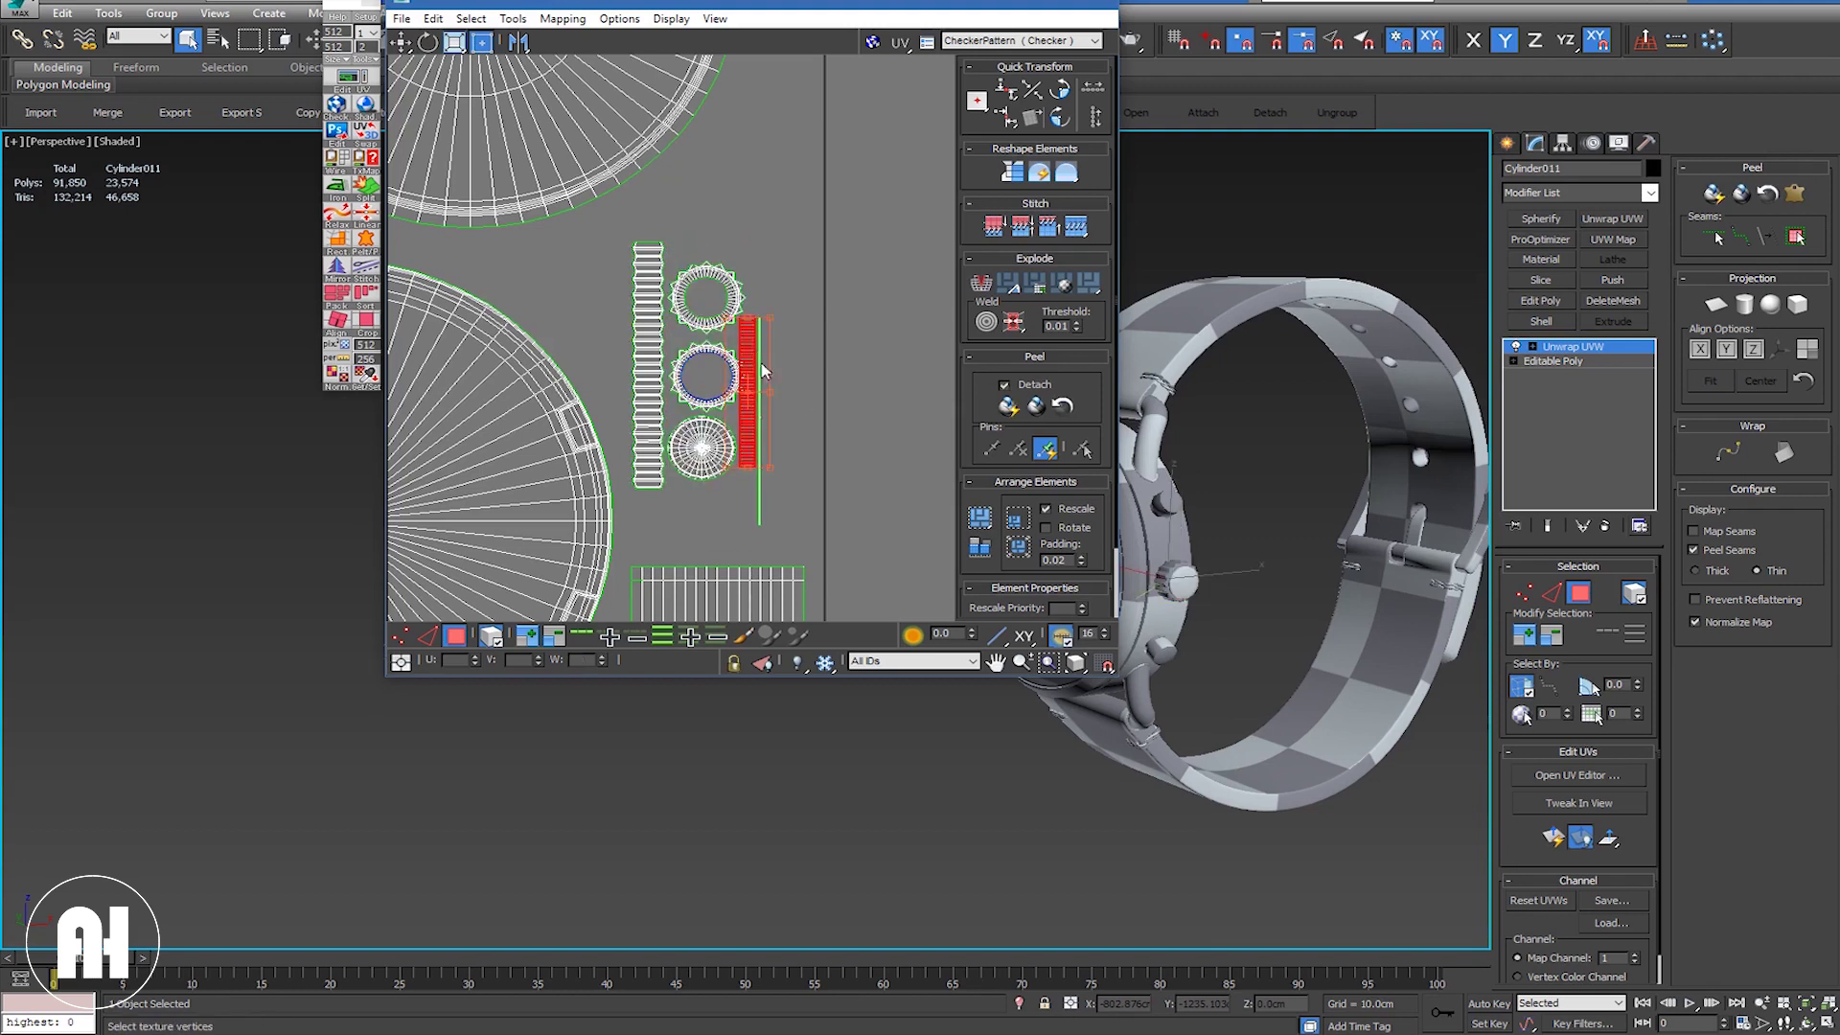
ctrl+drag(751, 529, 757, 522)
drag(761, 367, 764, 319)
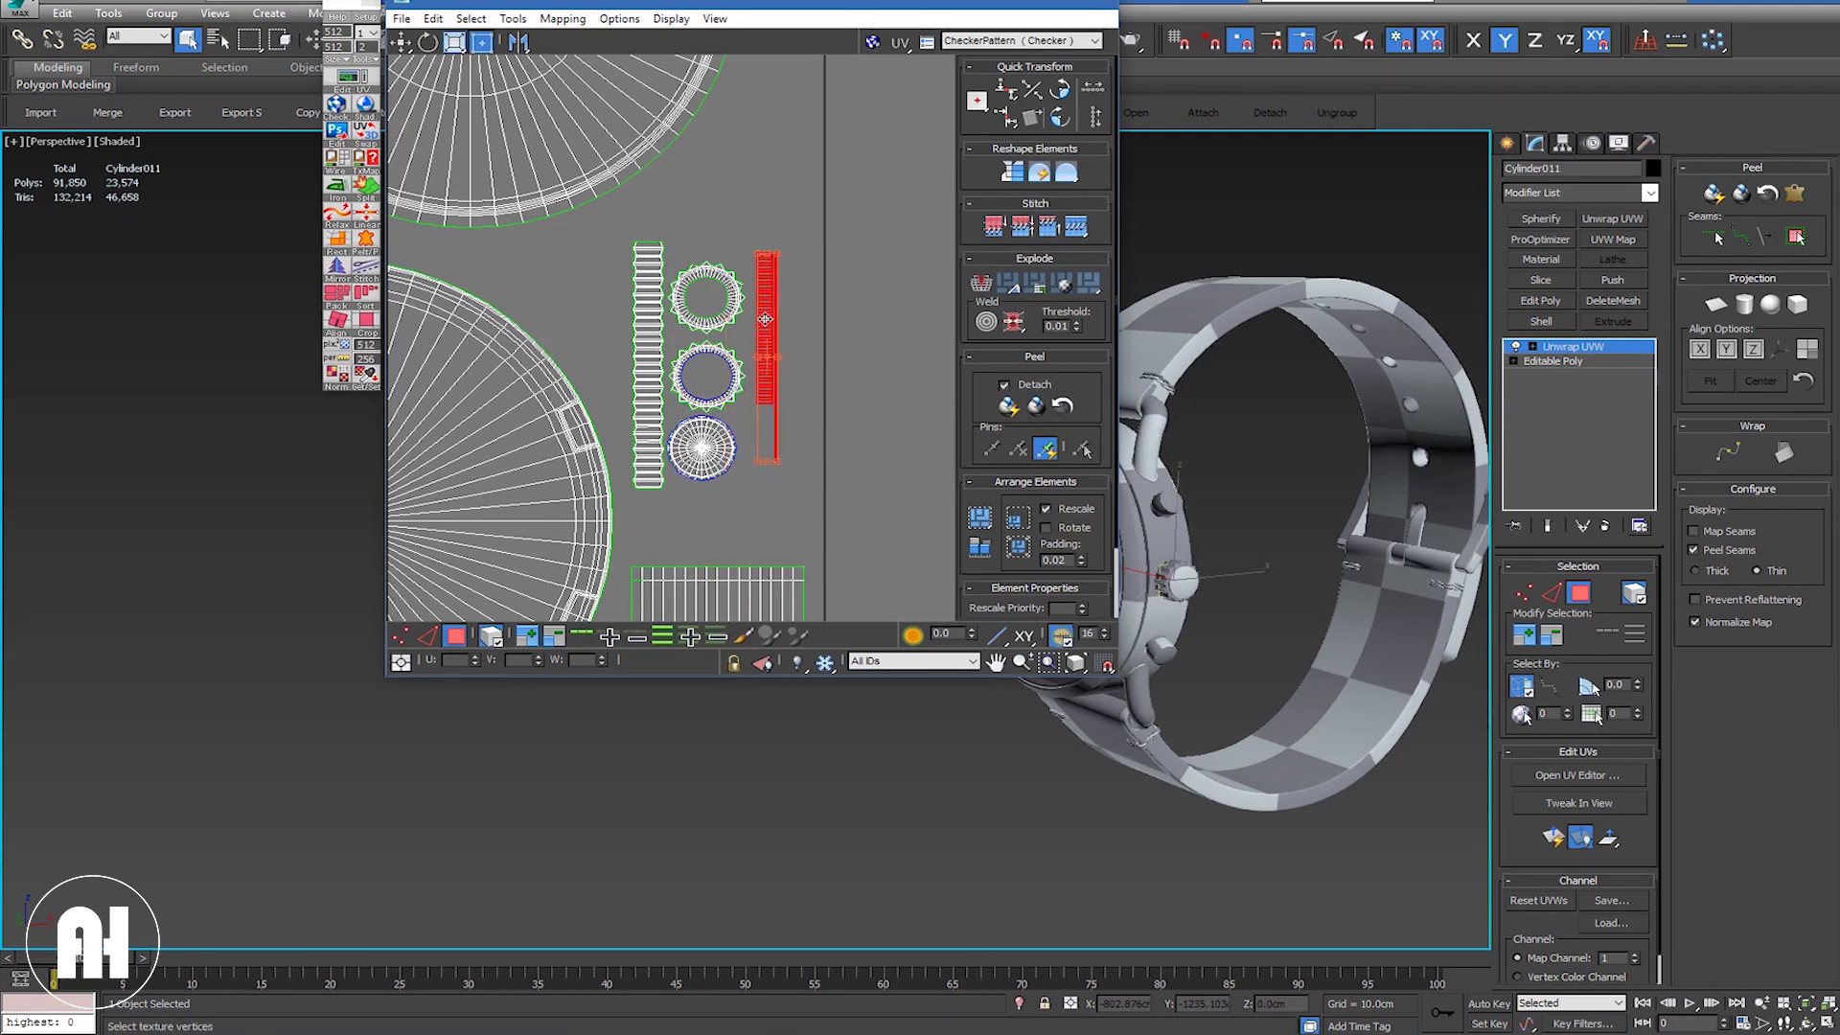
Step: Select the whole small-parts group, shift it down, and scale it up slightly
click(783, 304)
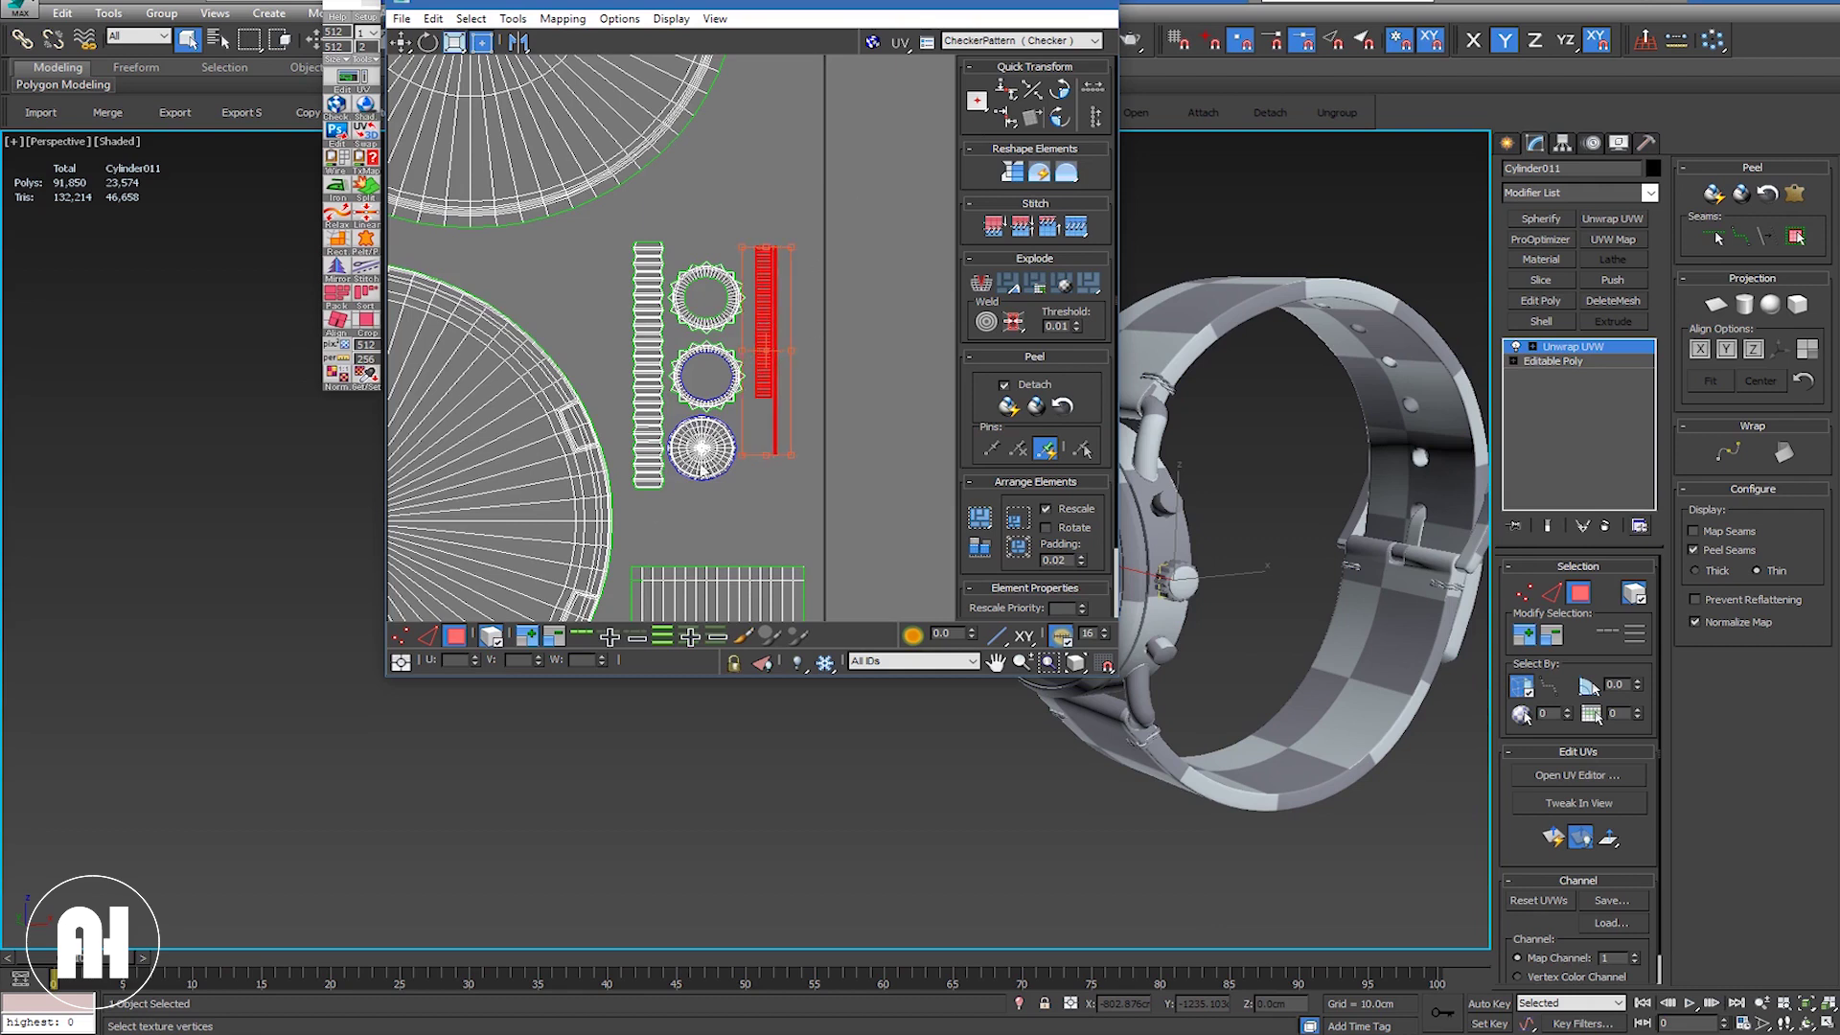
drag(637, 509, 635, 508)
drag(649, 424, 653, 484)
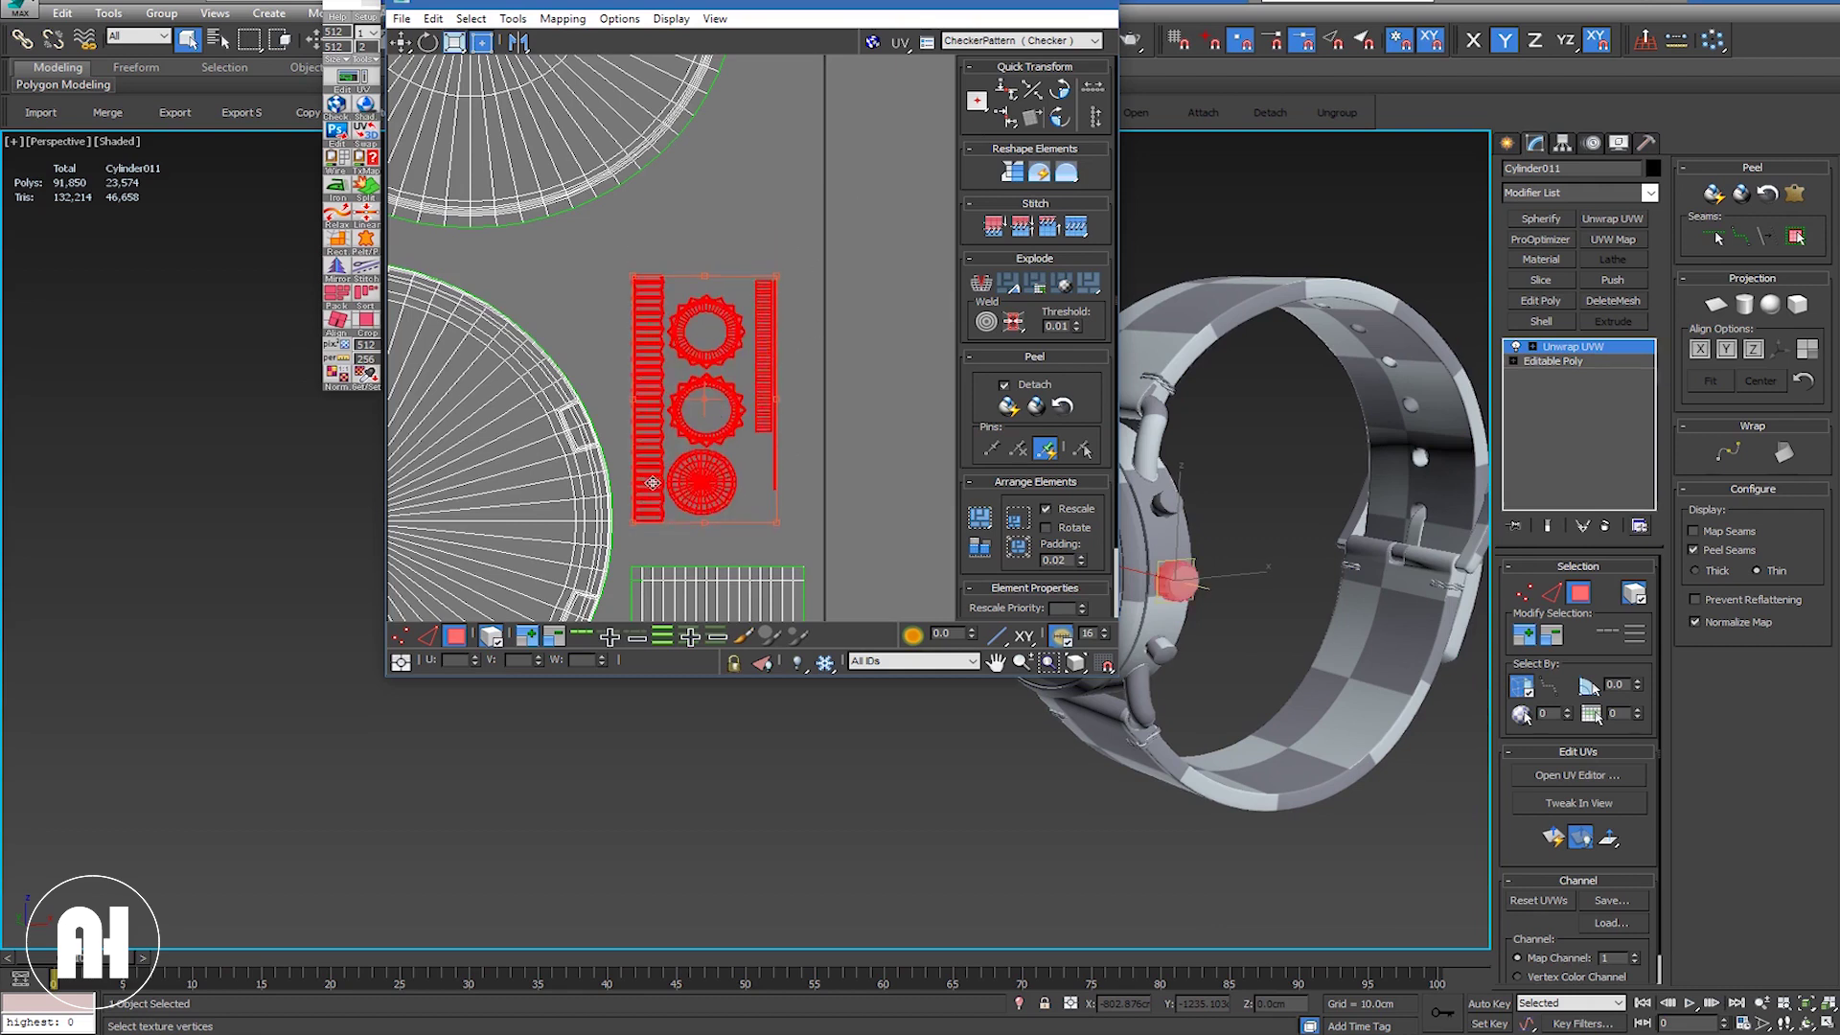
drag(777, 304, 809, 252)
Step: Select the two stray crown faces on the model and pack their UVs together
click(855, 315)
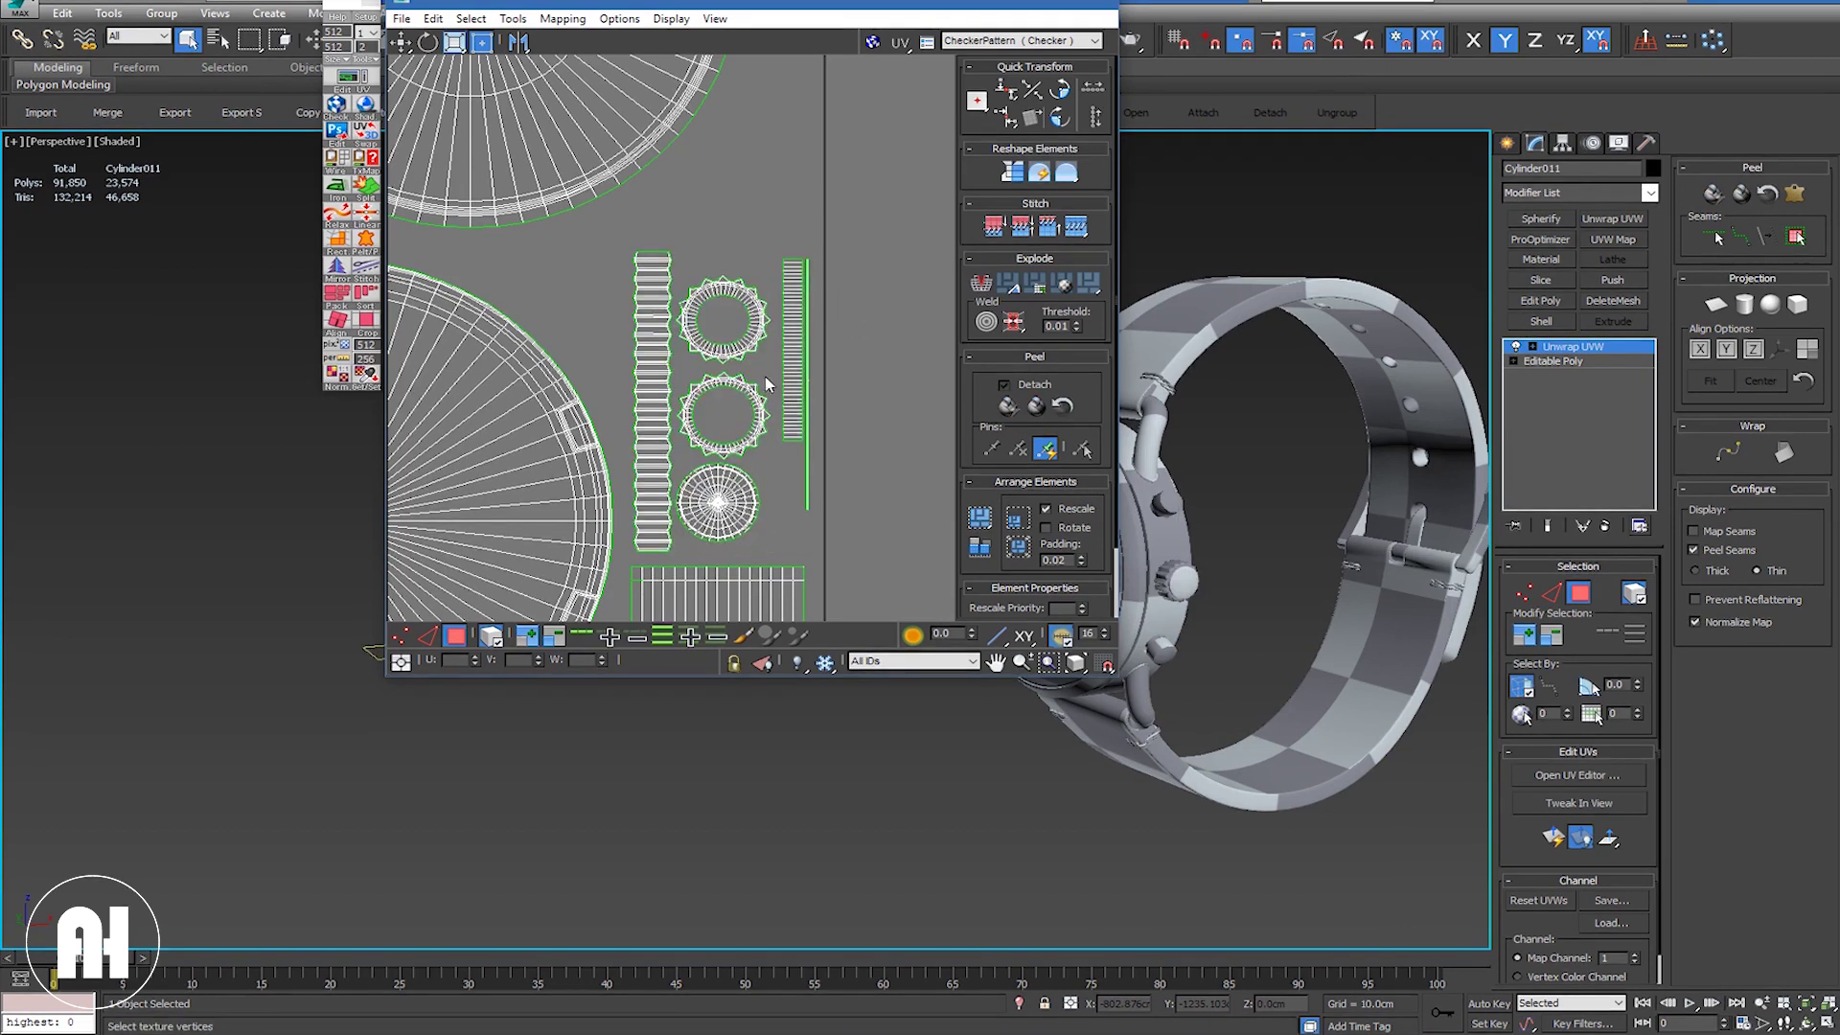
scroll(760, 357, down, 3)
scroll(760, 358, down, 2)
scroll(760, 358, down, 2)
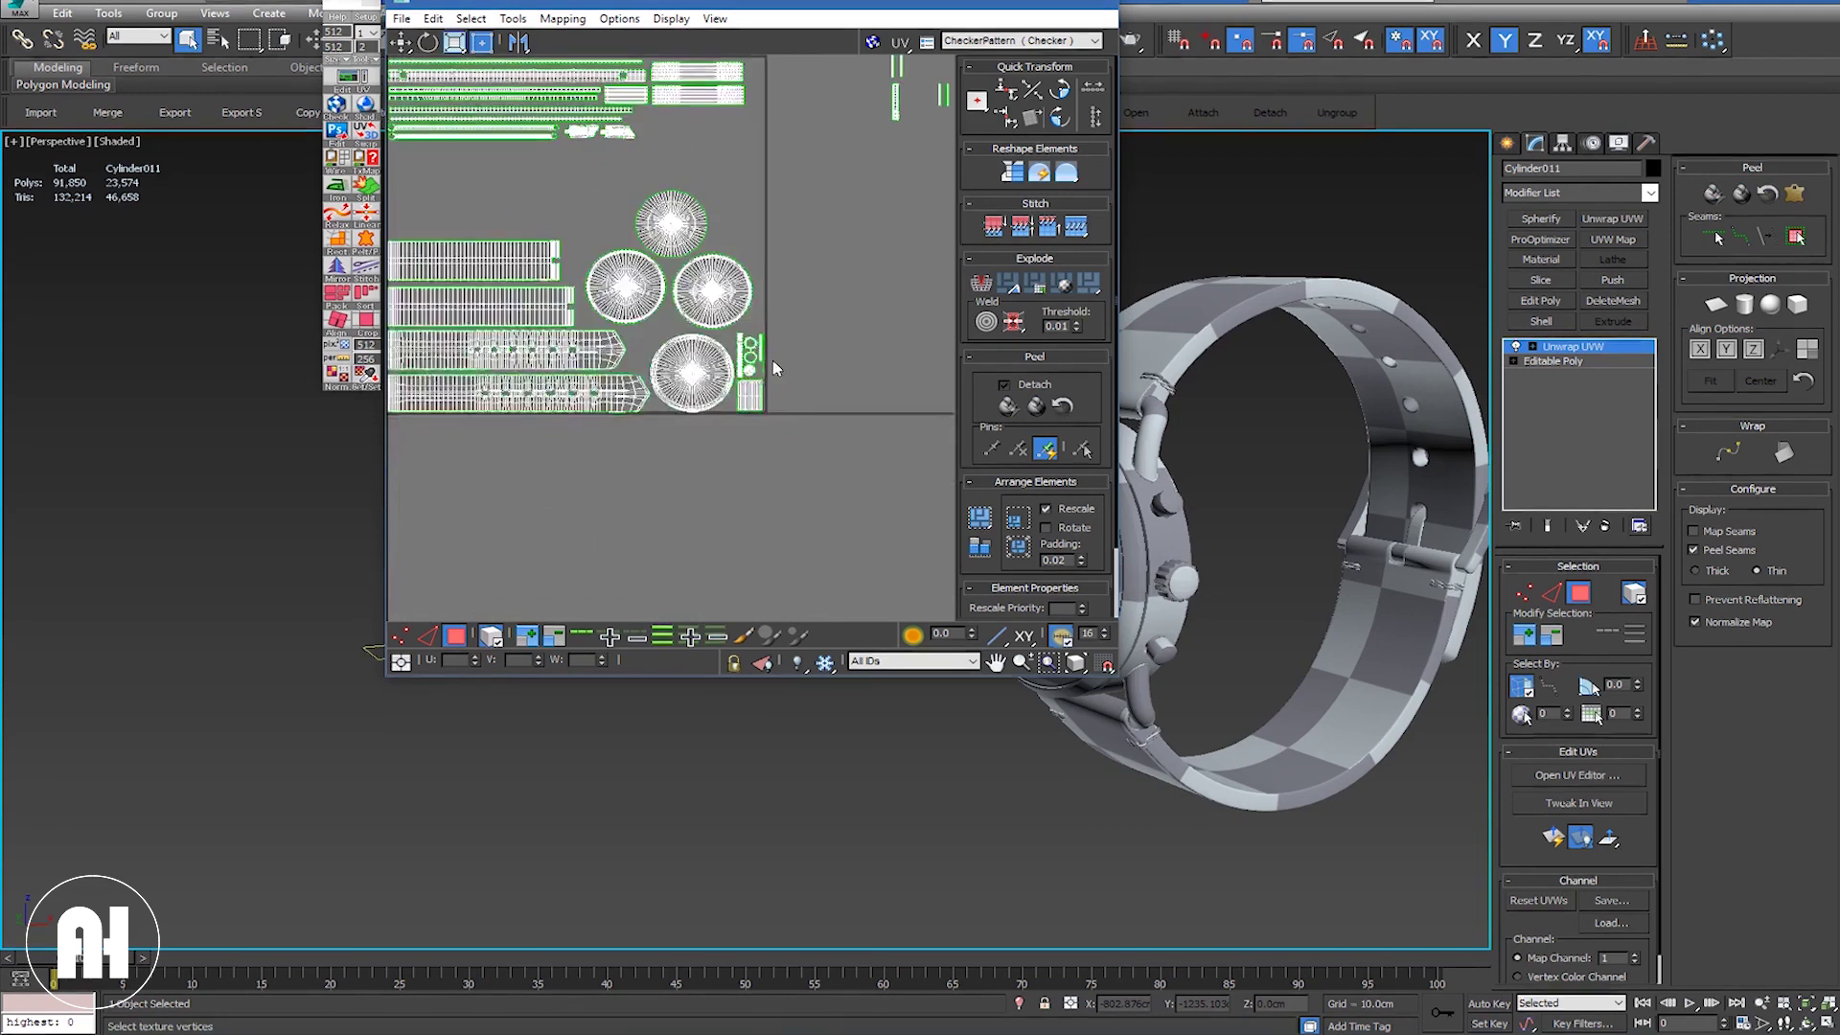
scroll(760, 358, down, 1)
middle_drag(789, 374, 733, 428)
scroll(734, 428, down, 2)
scroll(734, 428, down, 1)
scroll(734, 428, down, 1)
click(1171, 505)
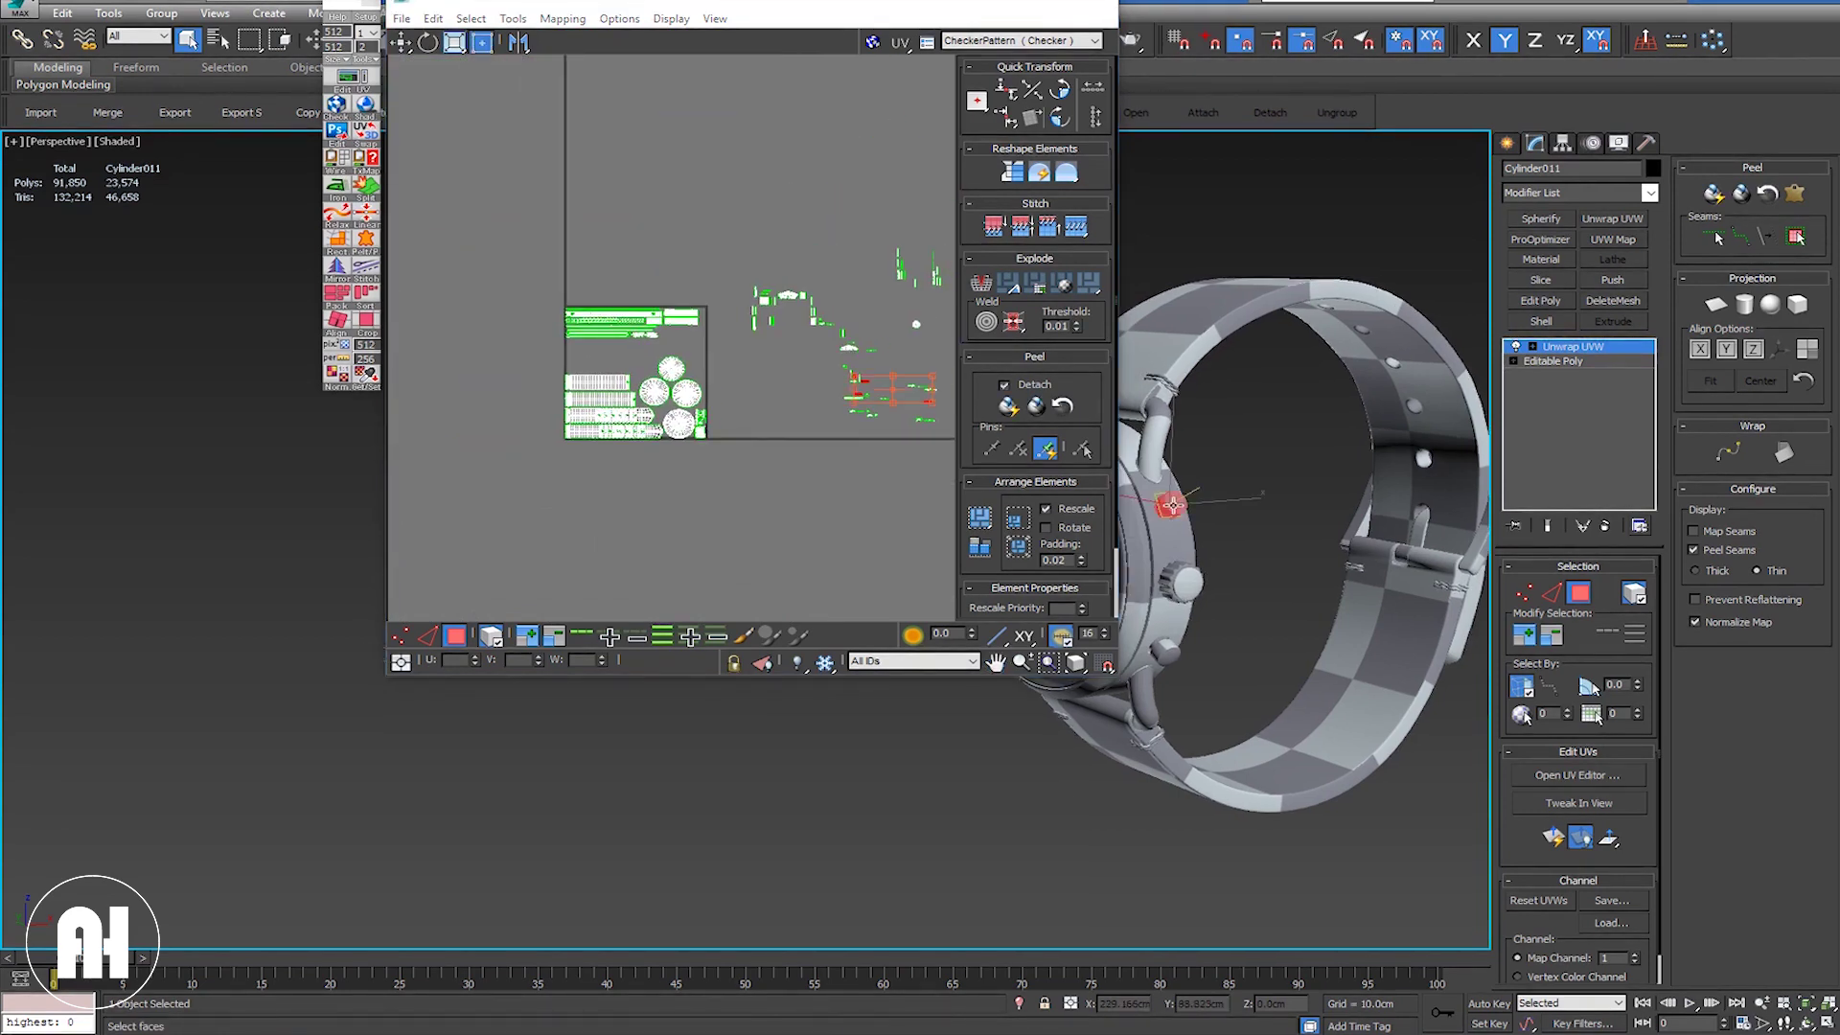
ctrl+click(1165, 649)
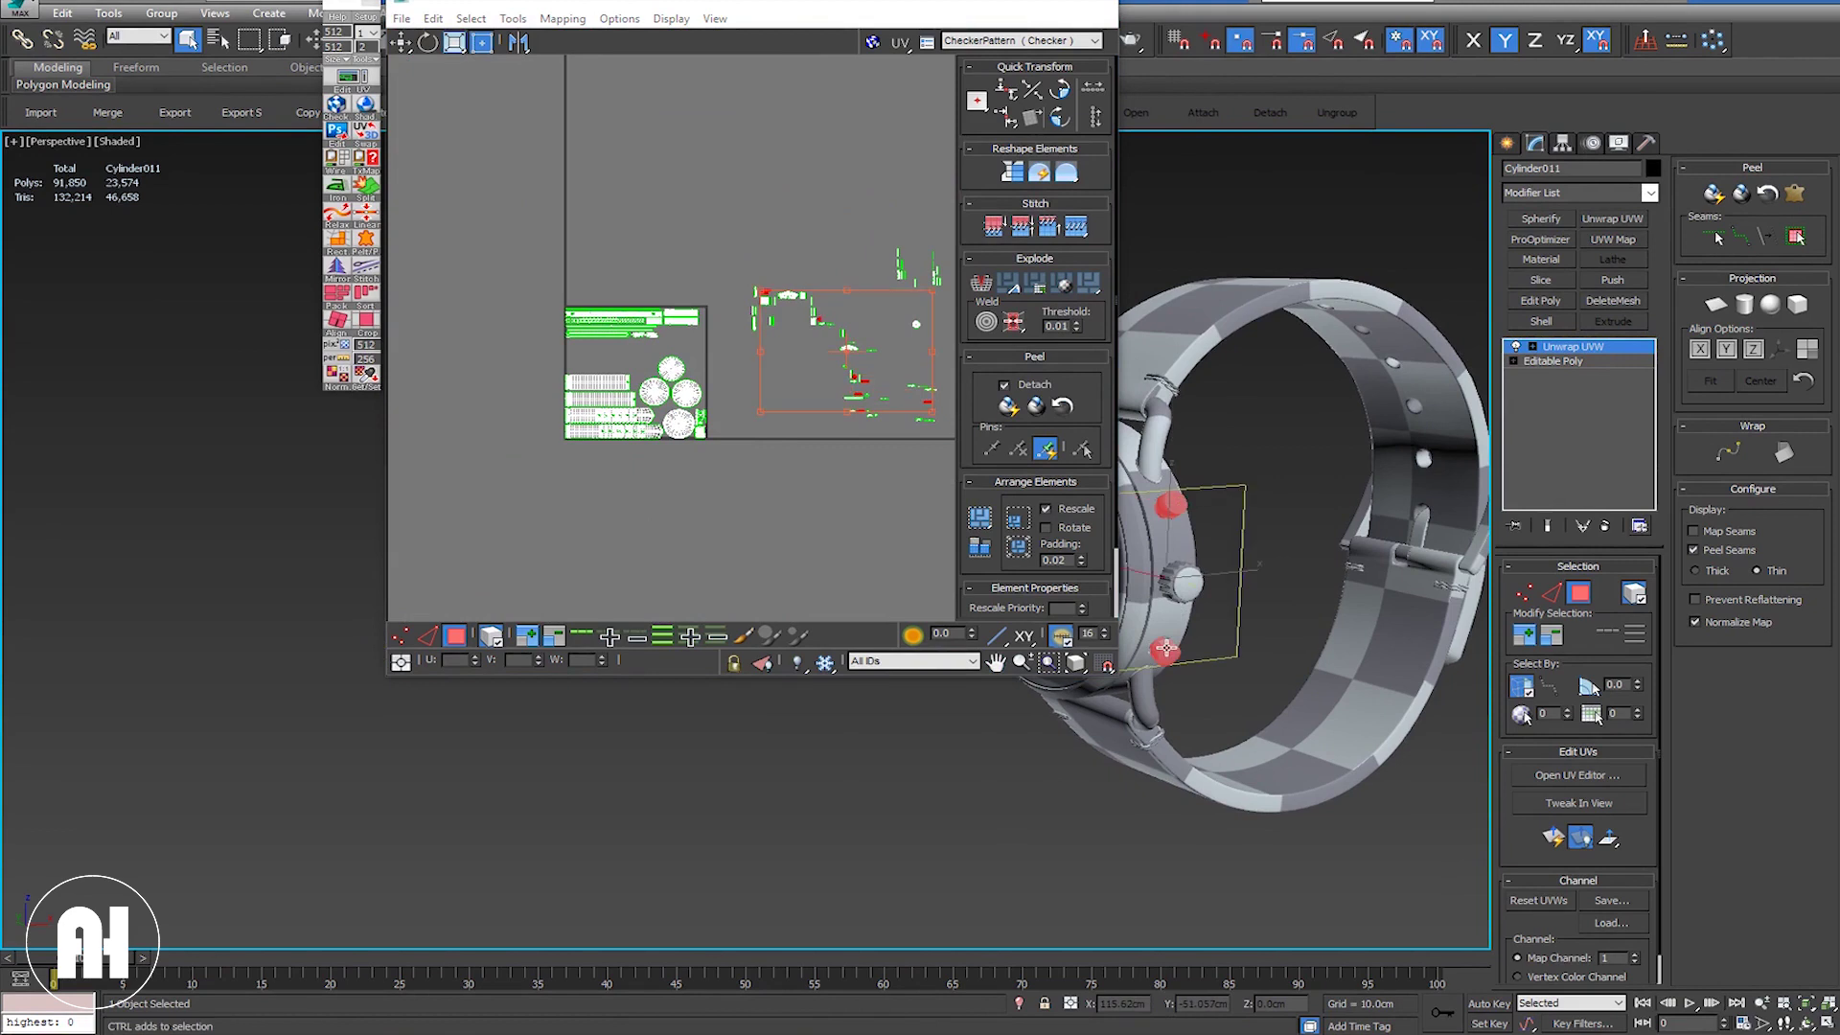
click(1017, 519)
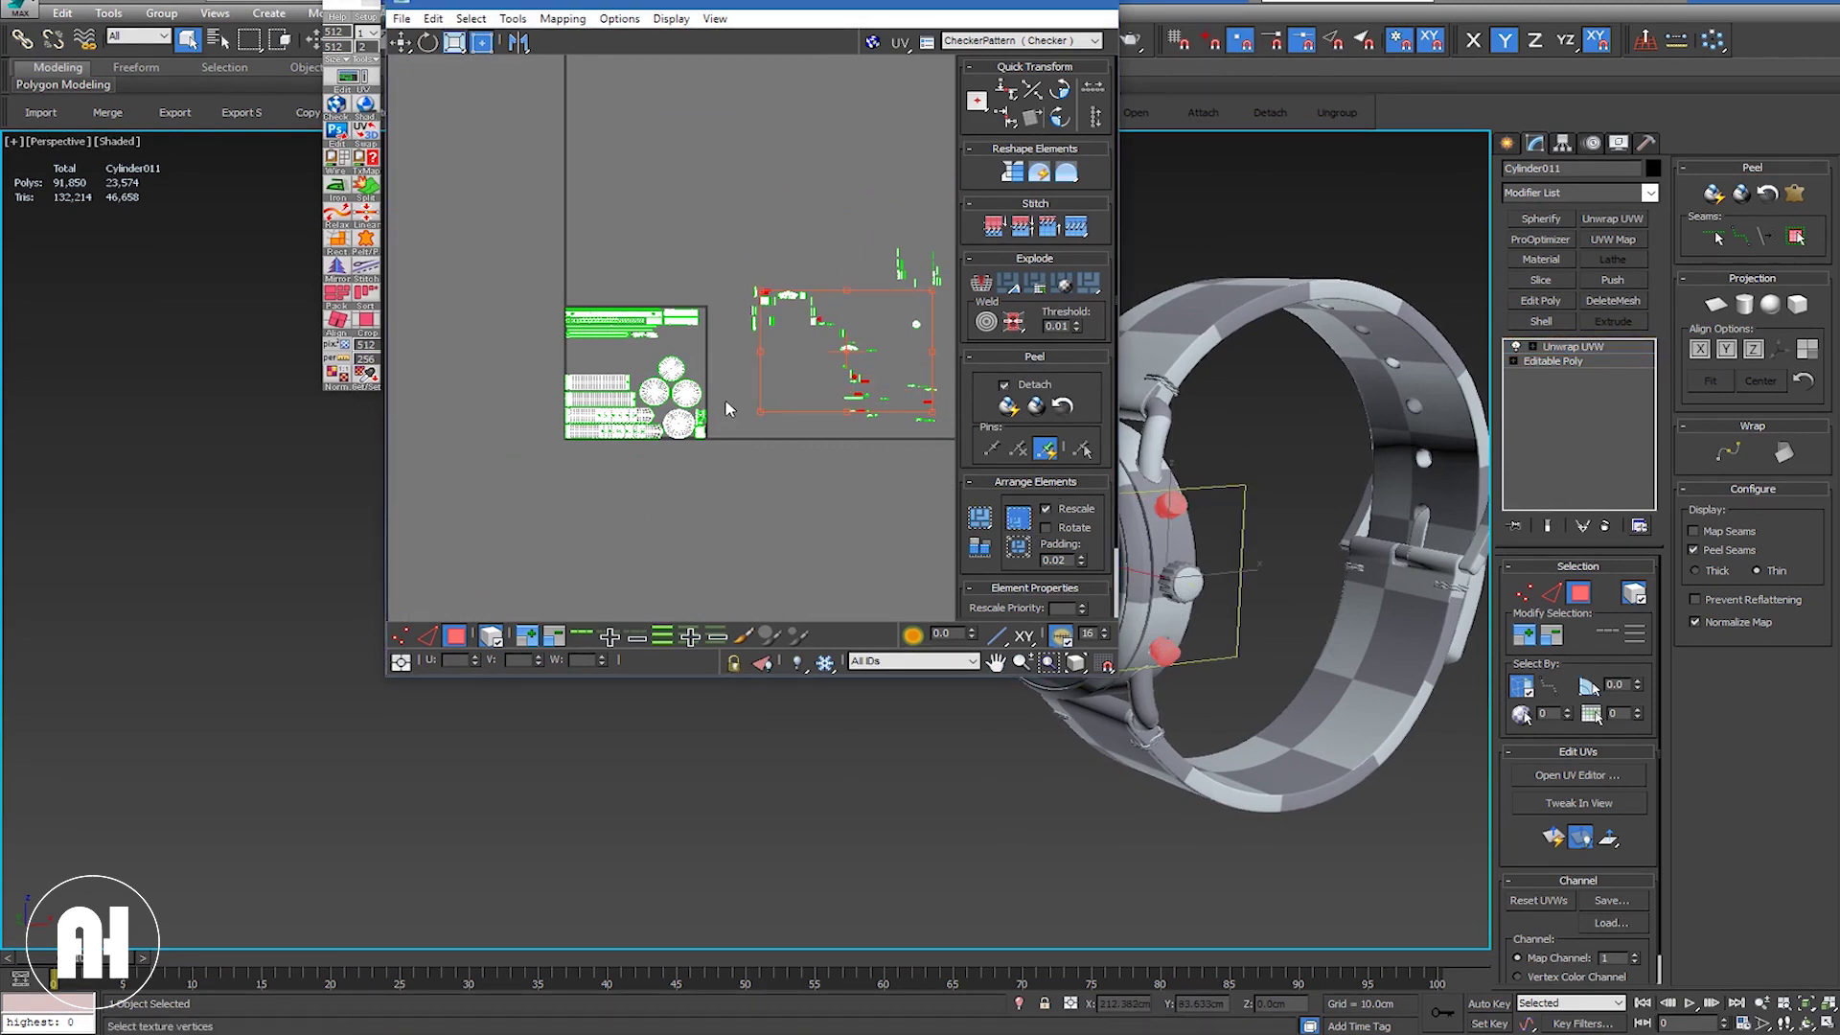
Step: Move the packed crown cluster into the gap between the dial circles
scroll(575, 436, up, 2)
scroll(579, 430, up, 2)
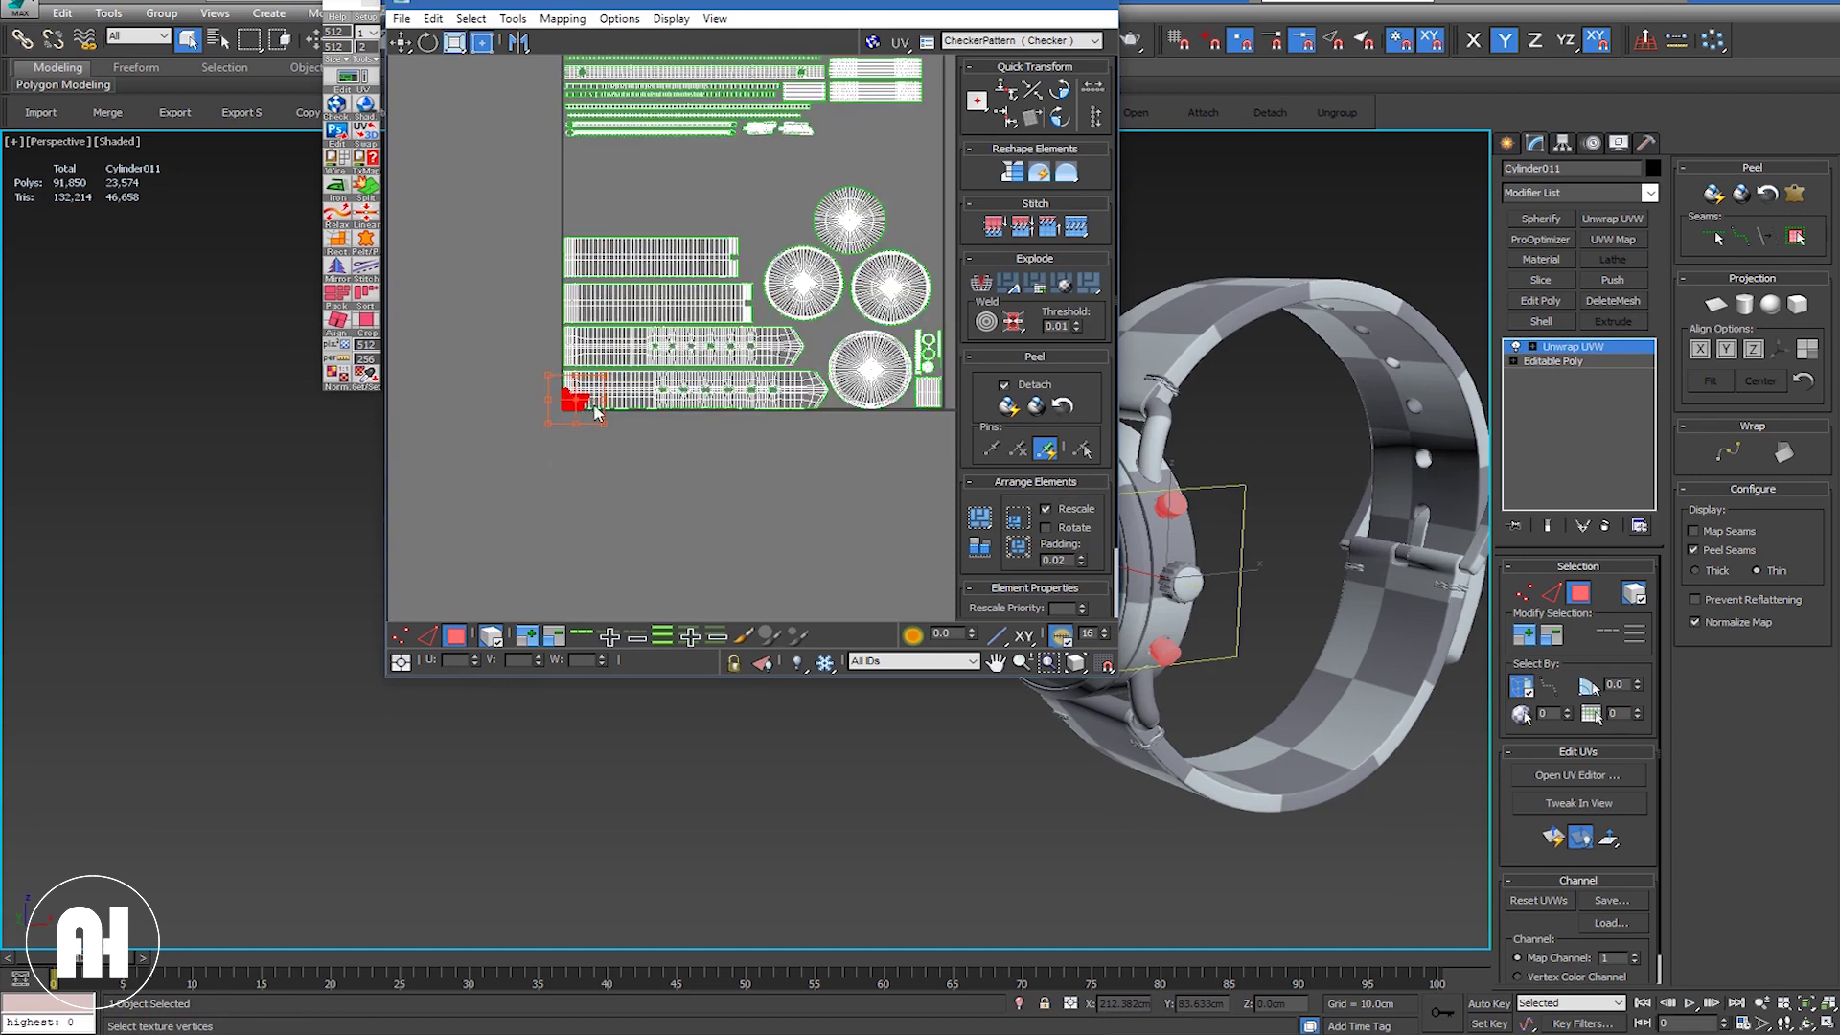
mouse_move(580, 400)
mouse_down()
mouse_move(736, 305)
mouse_move(899, 255)
mouse_move(853, 318)
mouse_up()
scroll(853, 321, up, 2)
scroll(833, 316, up, 2)
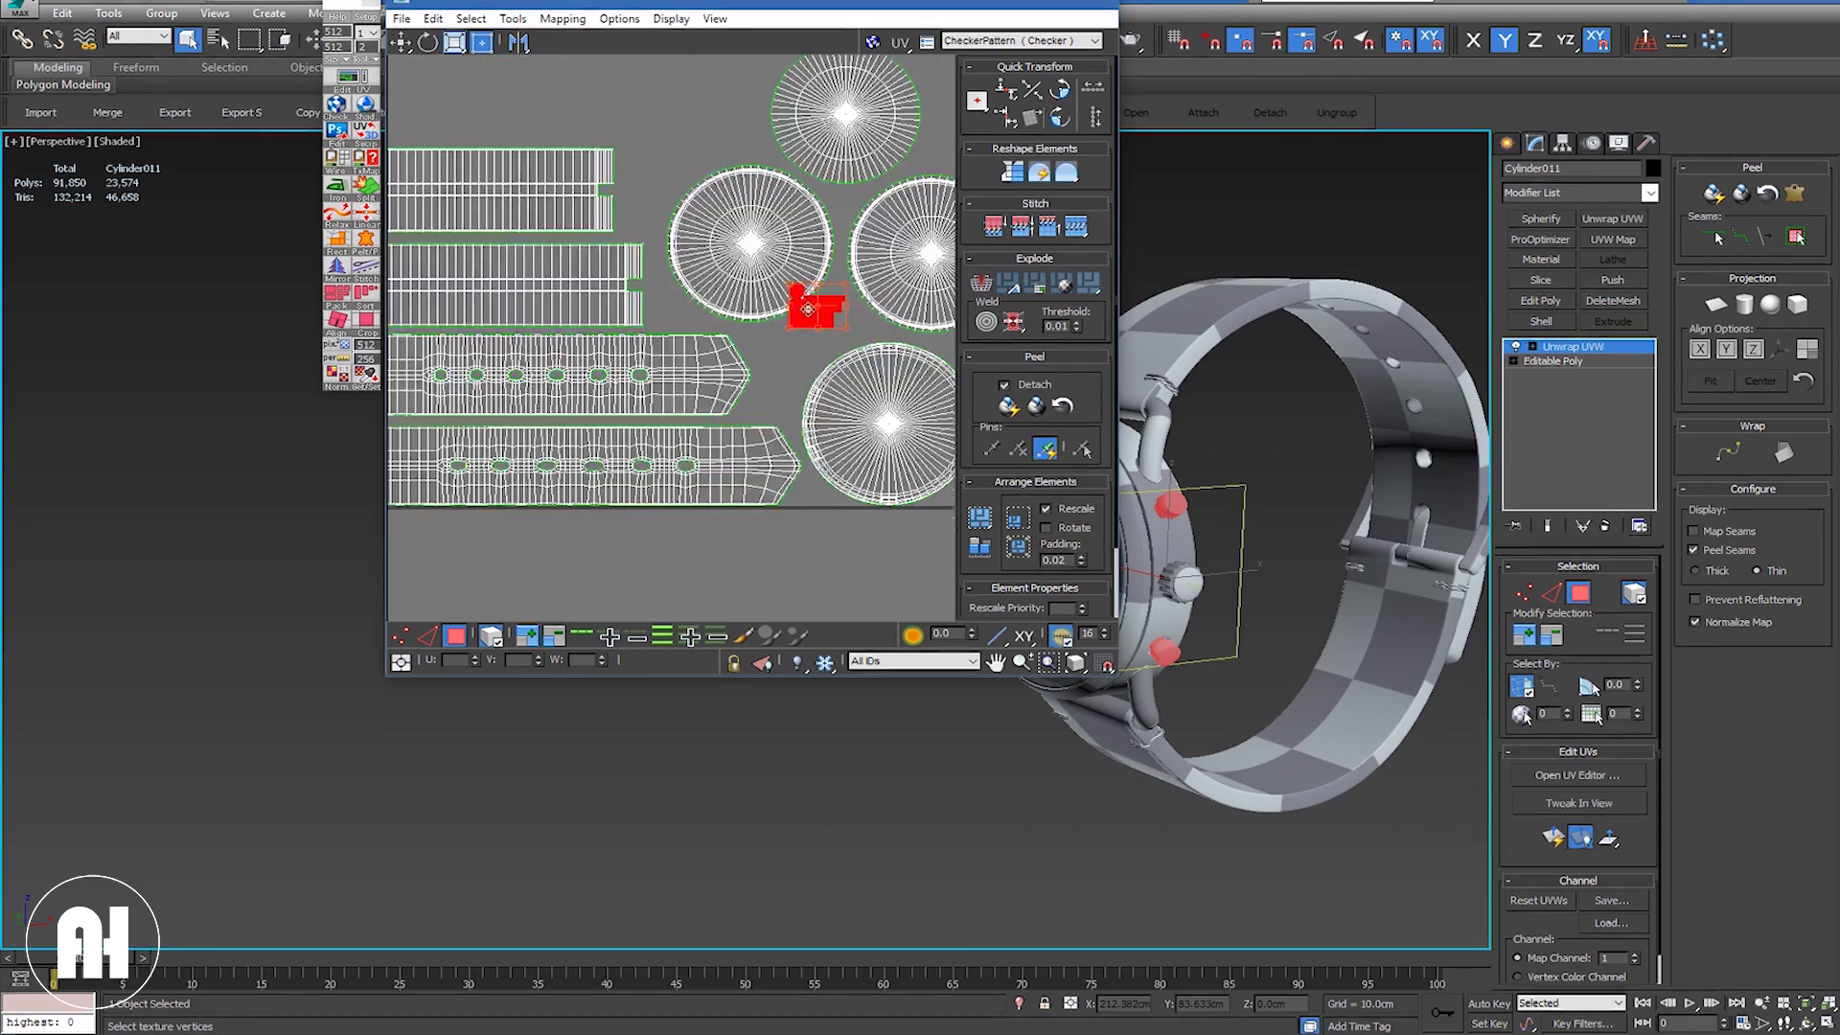
scroll(820, 312, up, 2)
drag(809, 327, 764, 384)
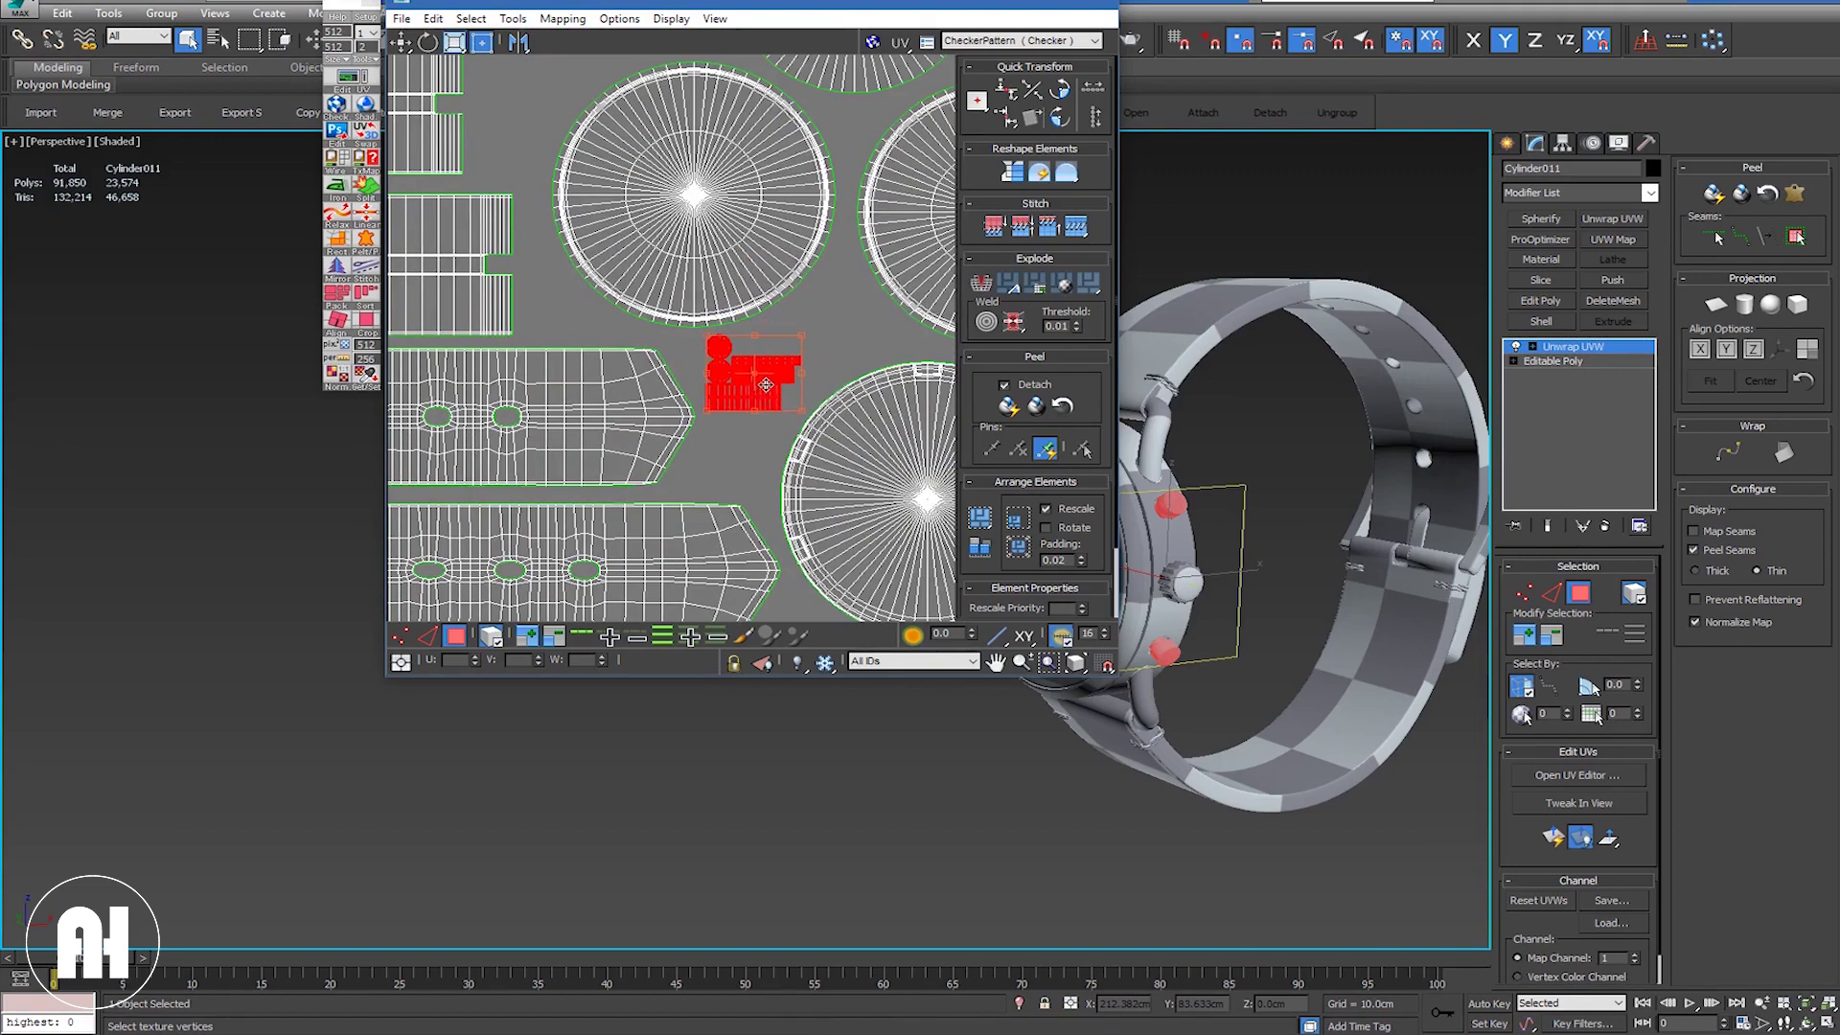
click(743, 459)
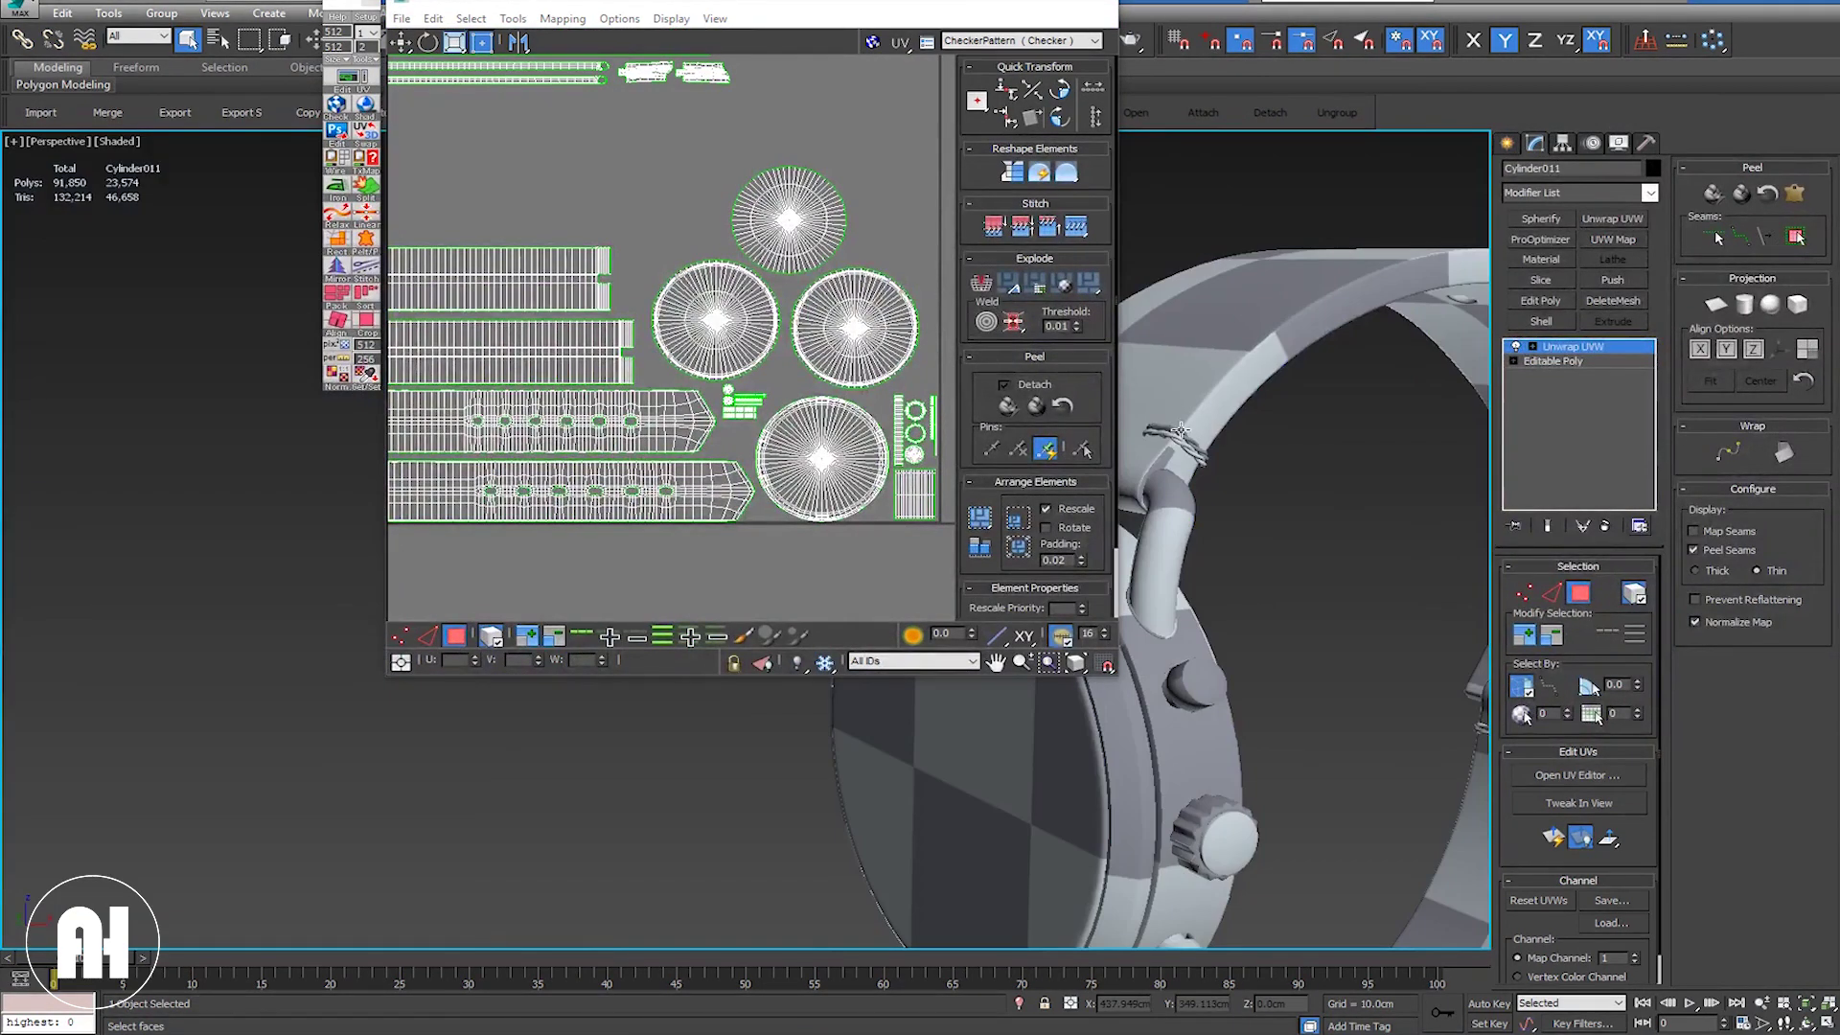
click(1181, 430)
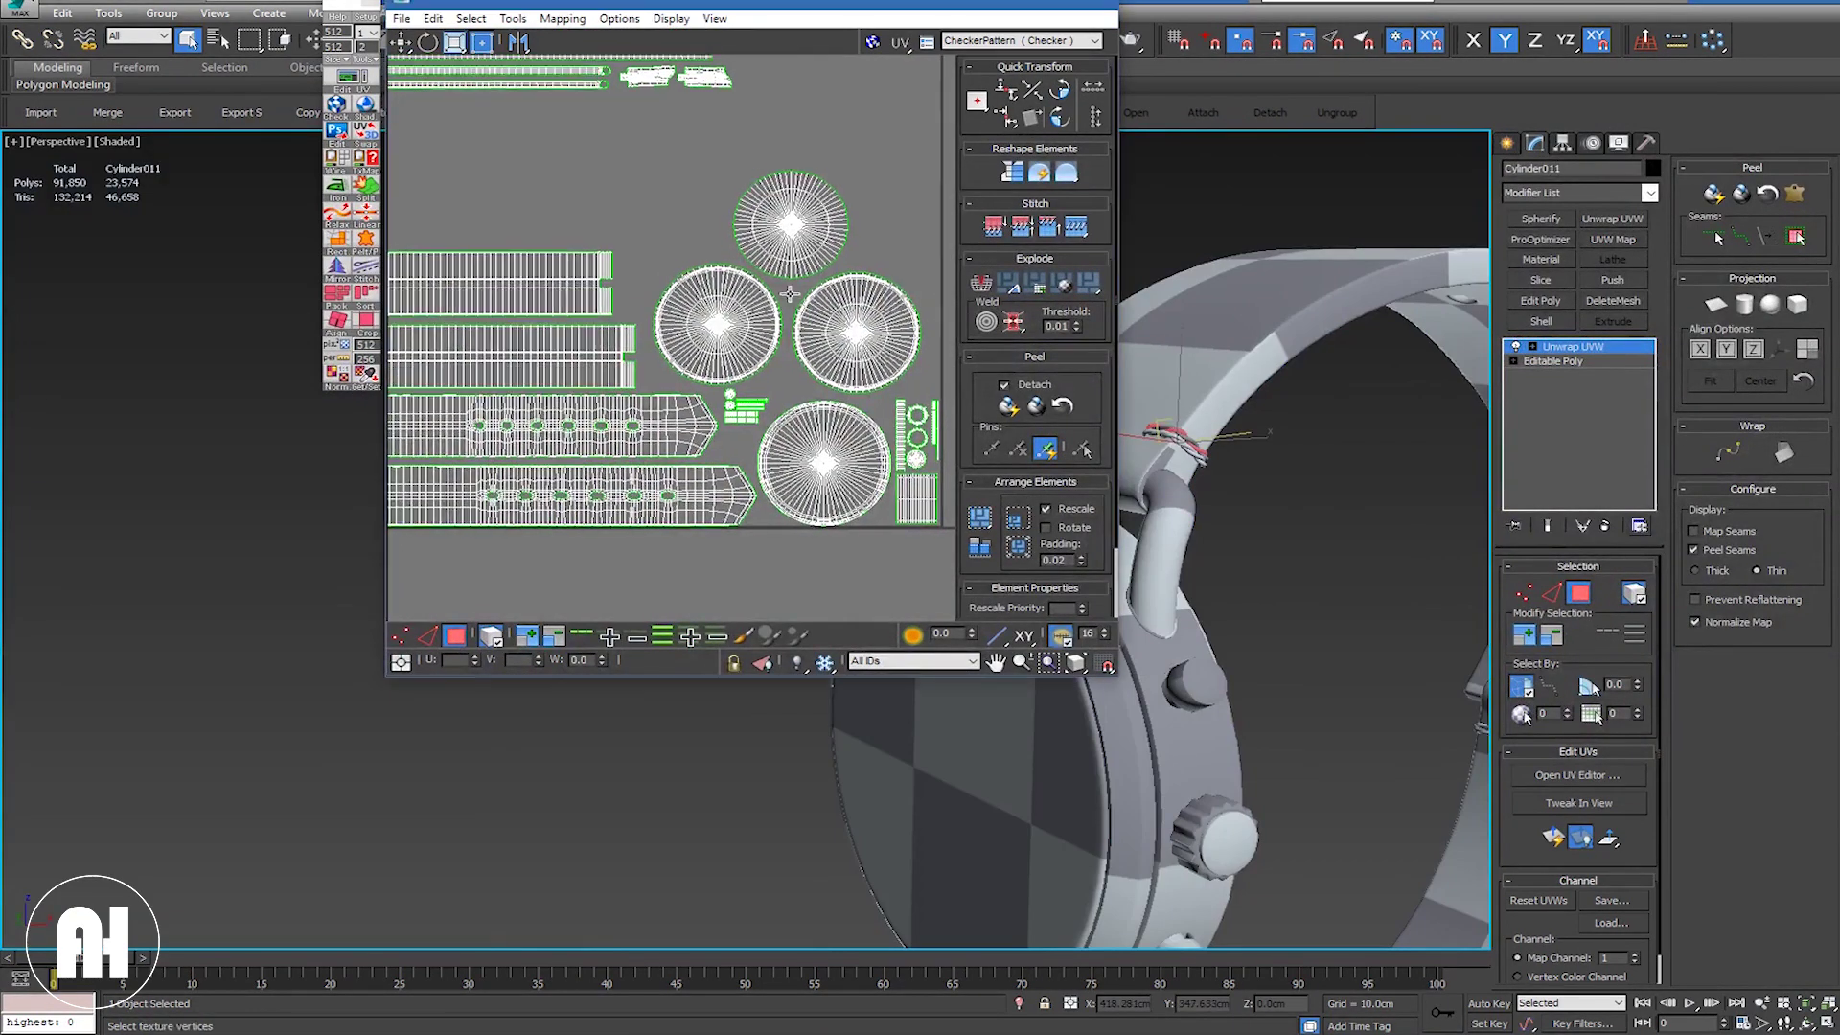
Step: Select the first two rope loops beside the strap loop
scroll(1241, 408, up, 5)
ctrl+click(1182, 469)
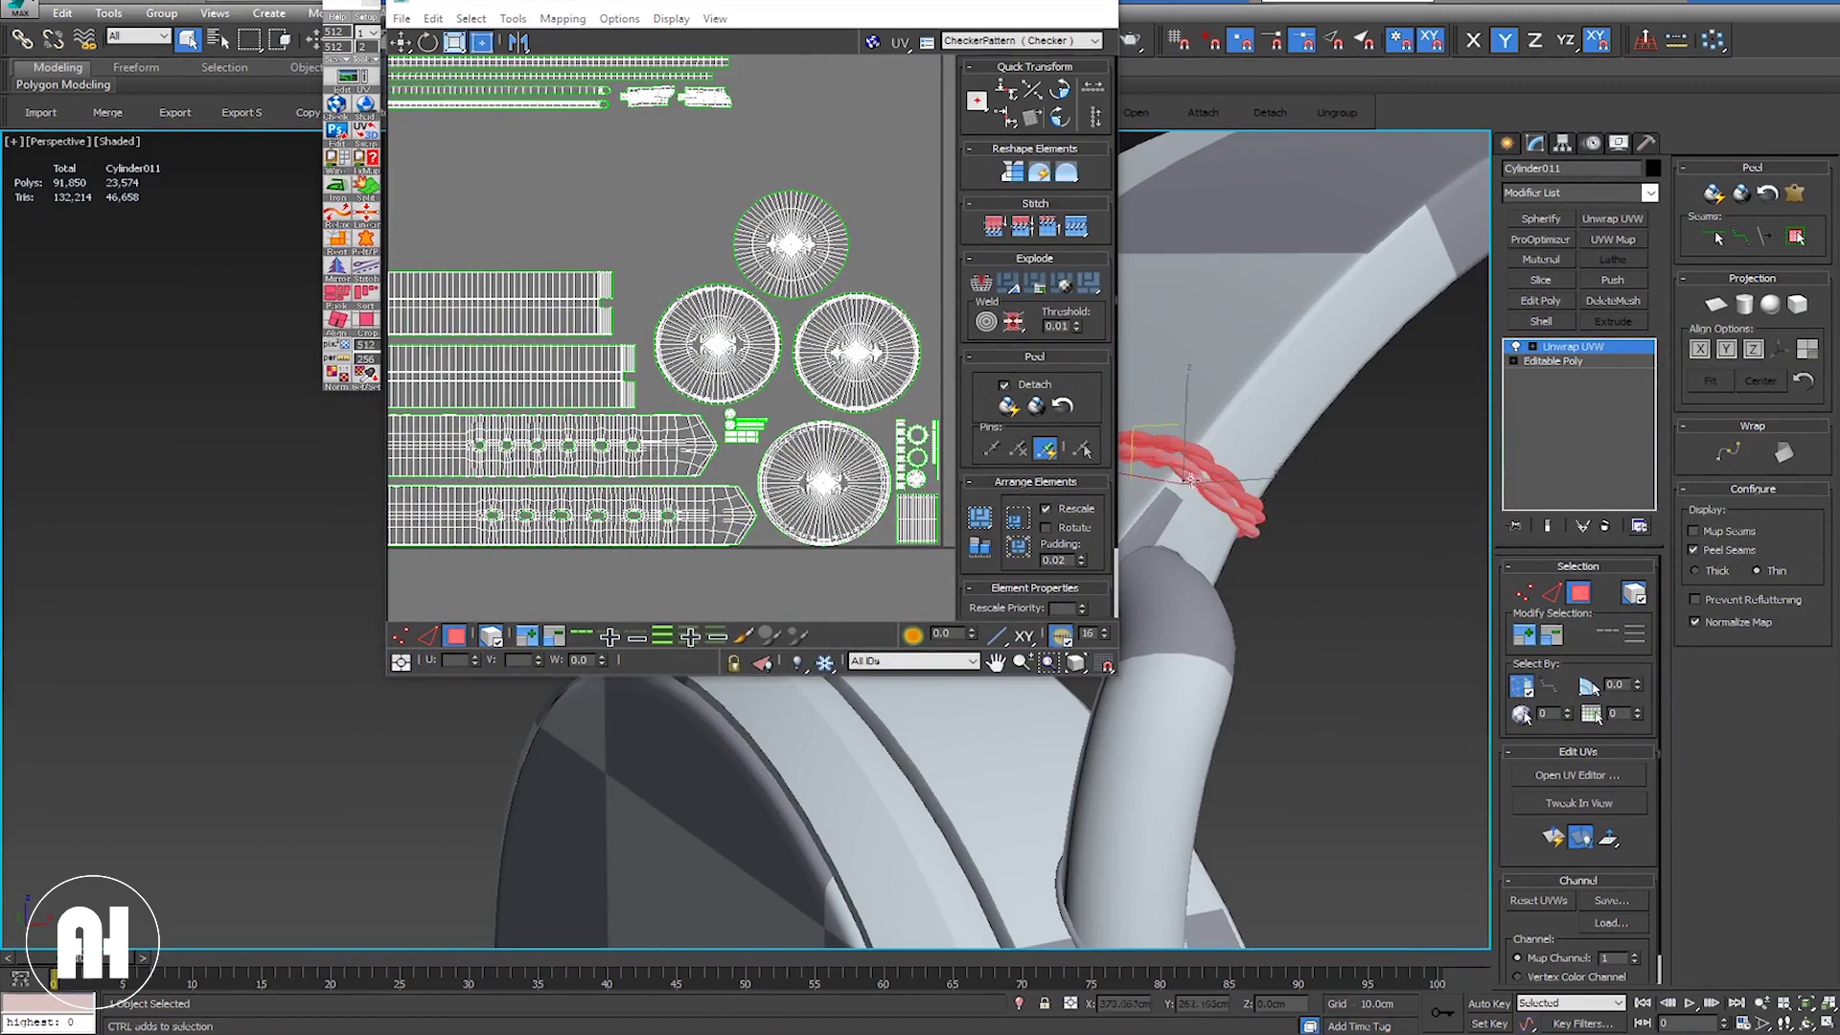
scroll(1193, 472, down, 5)
mouse_move(1193, 473)
alt+middle_down()
mouse_move(1405, 521)
mouse_move(1298, 537)
alt+middle_up()
scroll(1169, 522, up, 3)
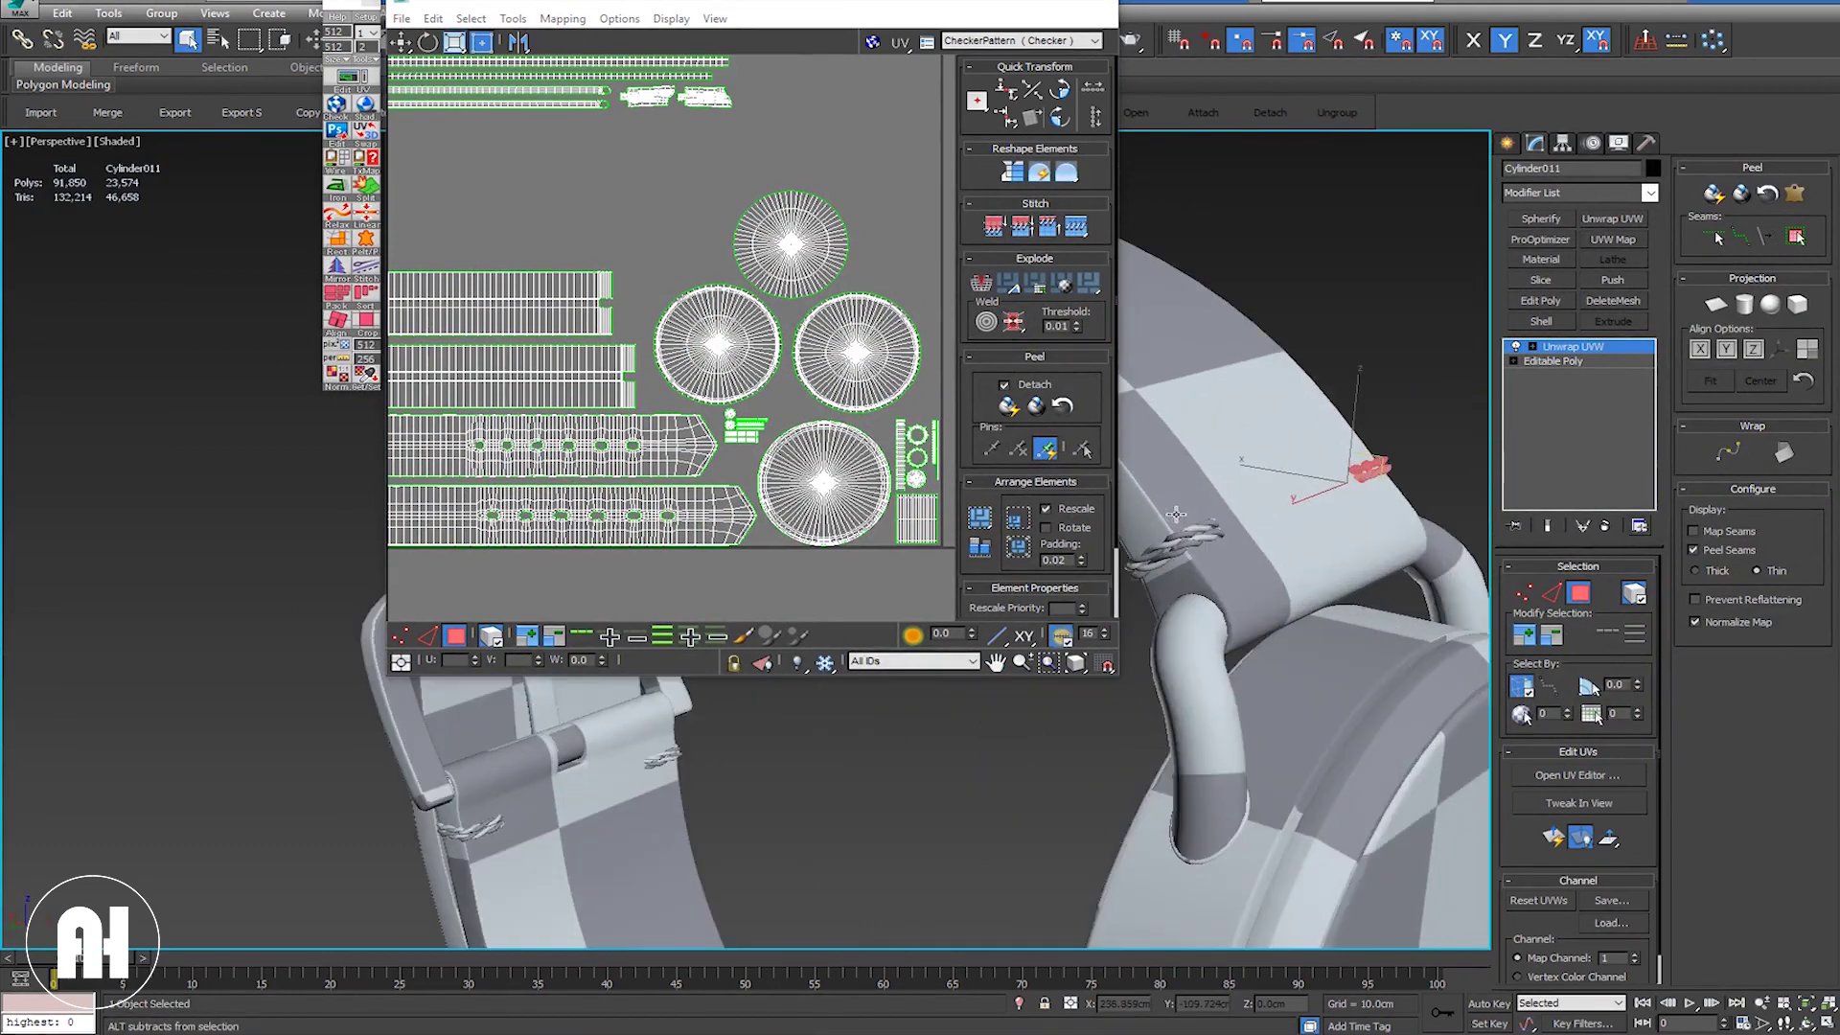
scroll(1169, 522, up, 3)
ctrl+click(1200, 560)
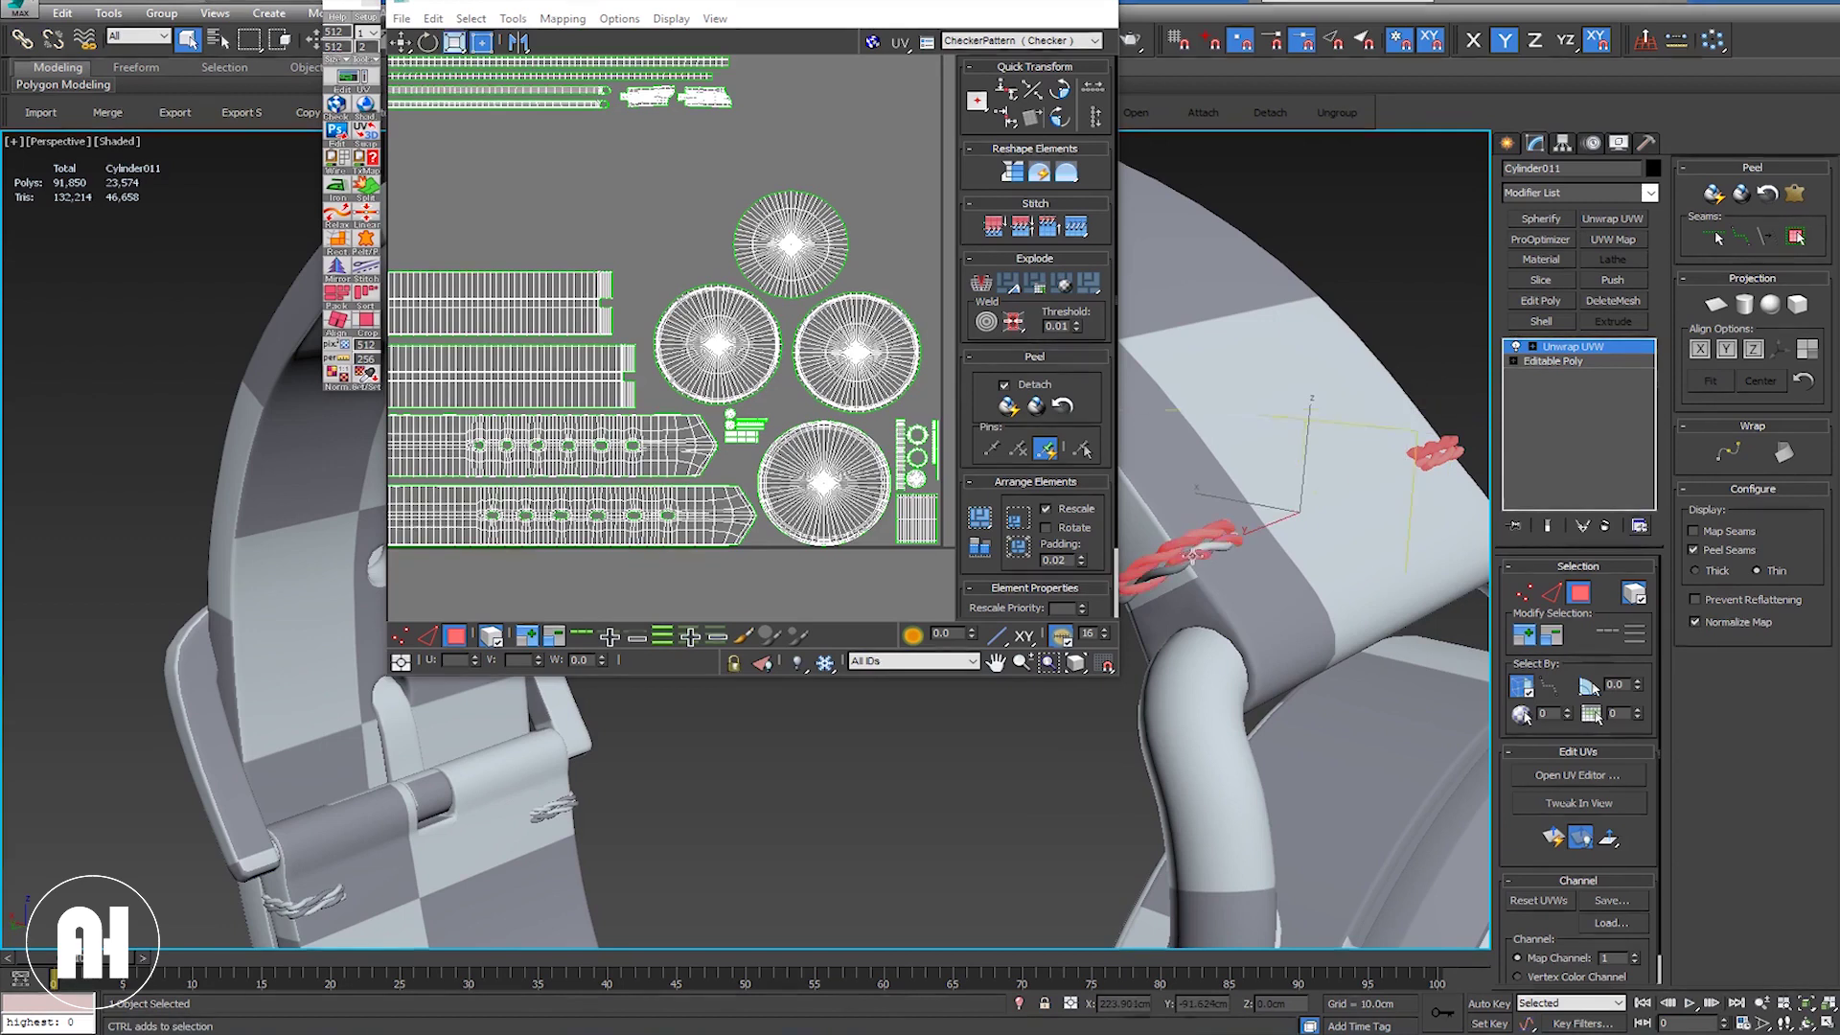
scroll(1212, 537, down, 3)
scroll(1236, 479, down, 3)
Step: Add the strap's rope loop, extra strands and the small rope element to the selection
alt+middle_drag(1246, 465, 1194, 546)
scroll(1217, 747, up, 3)
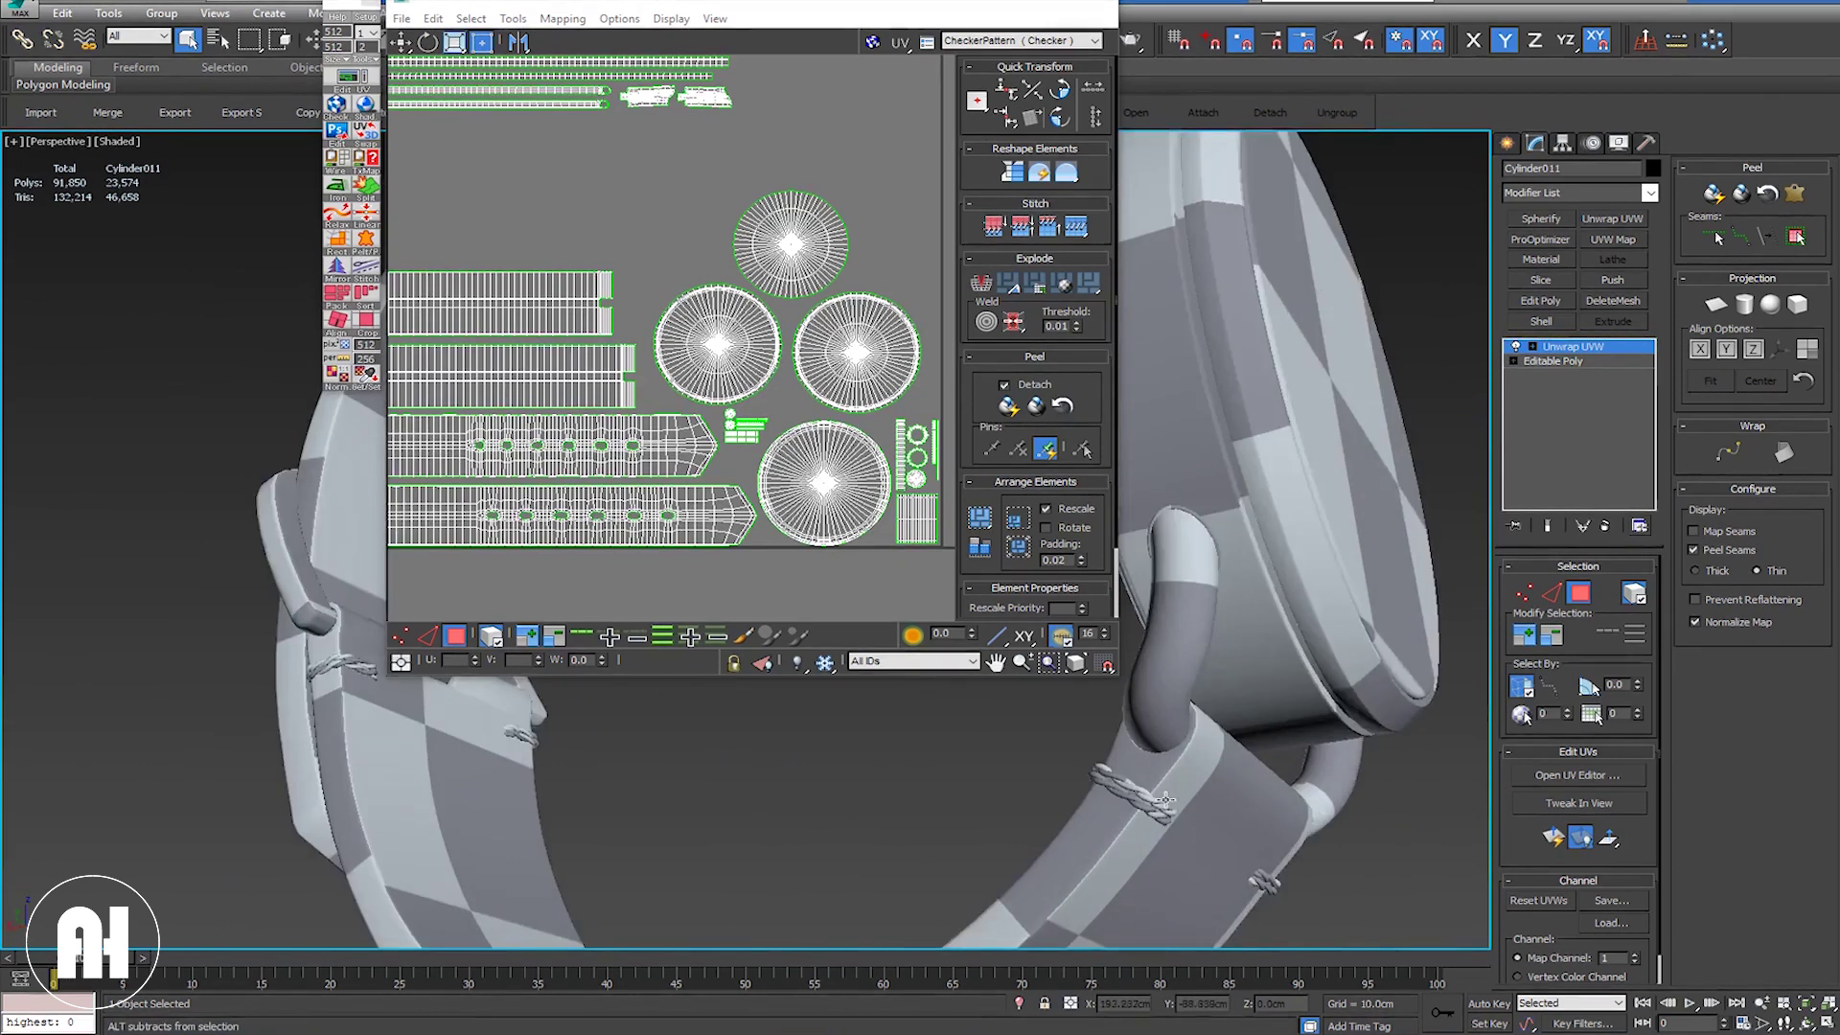
scroll(1178, 766, up, 3)
ctrl+click(1142, 793)
ctrl+click(1126, 801)
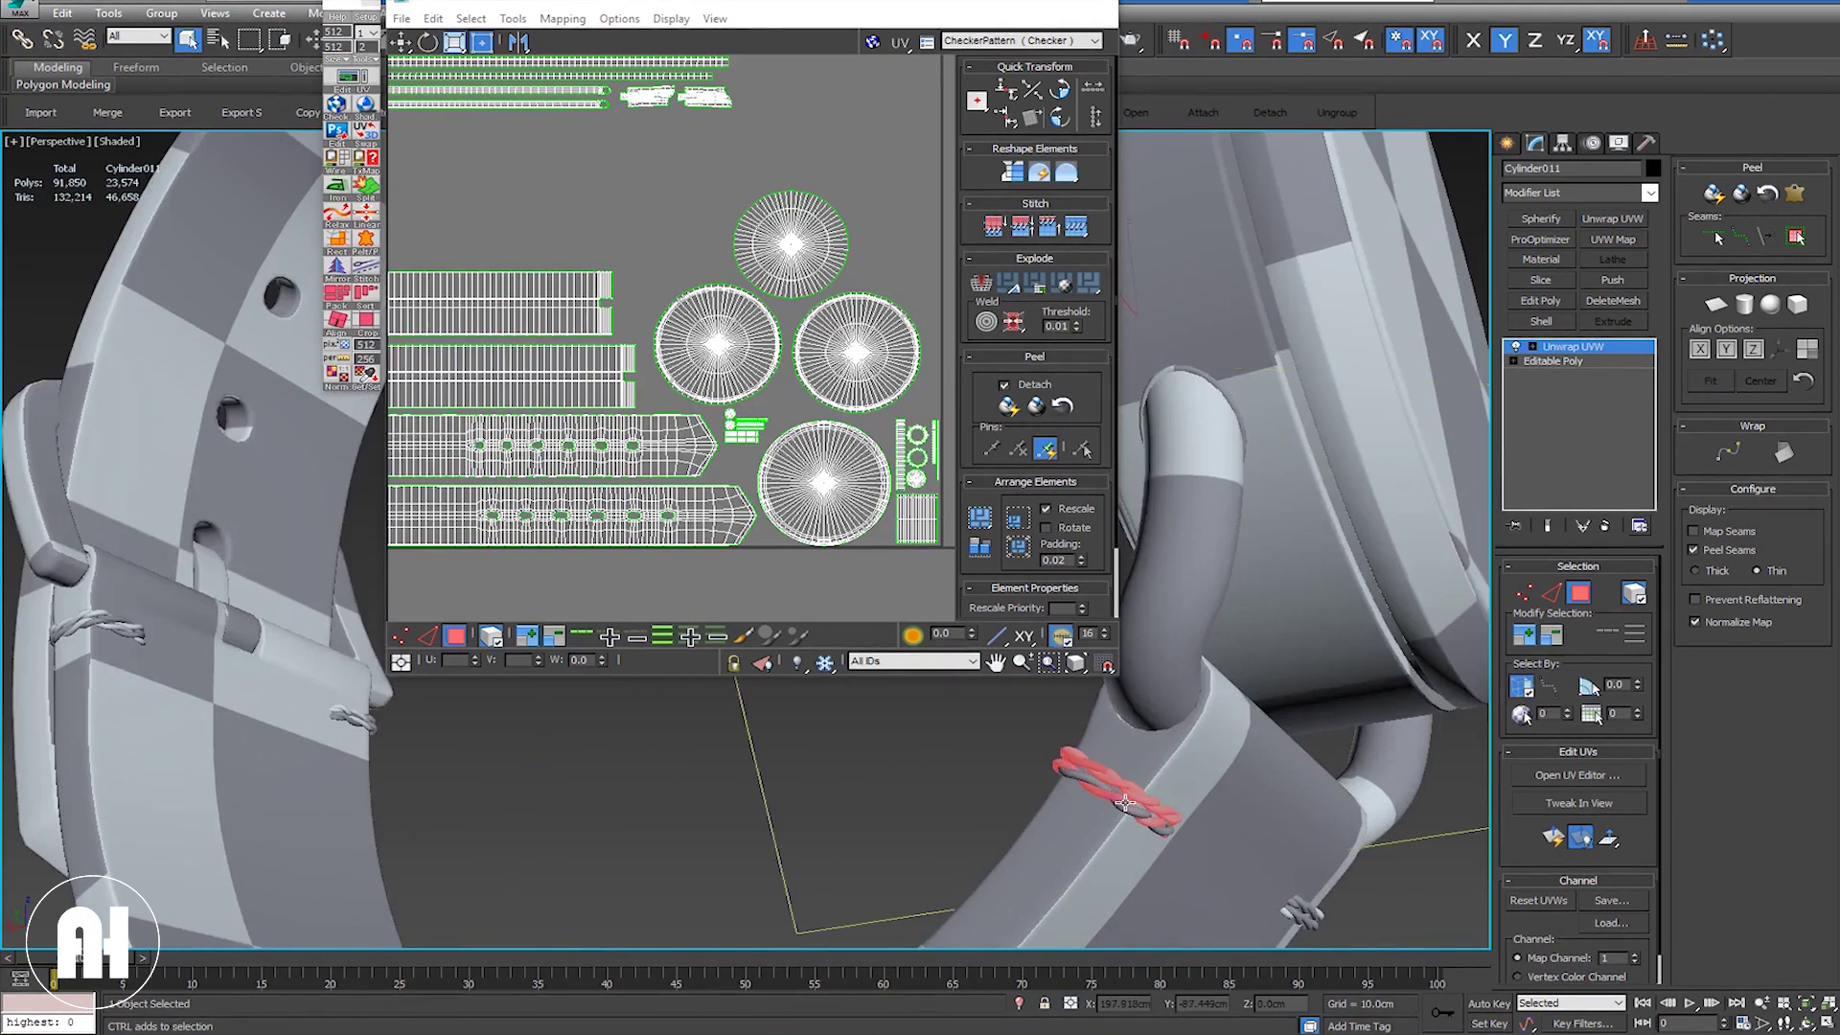
alt+middle_drag(1179, 710, 1217, 651)
ctrl+click(1187, 693)
ctrl+click(1186, 695)
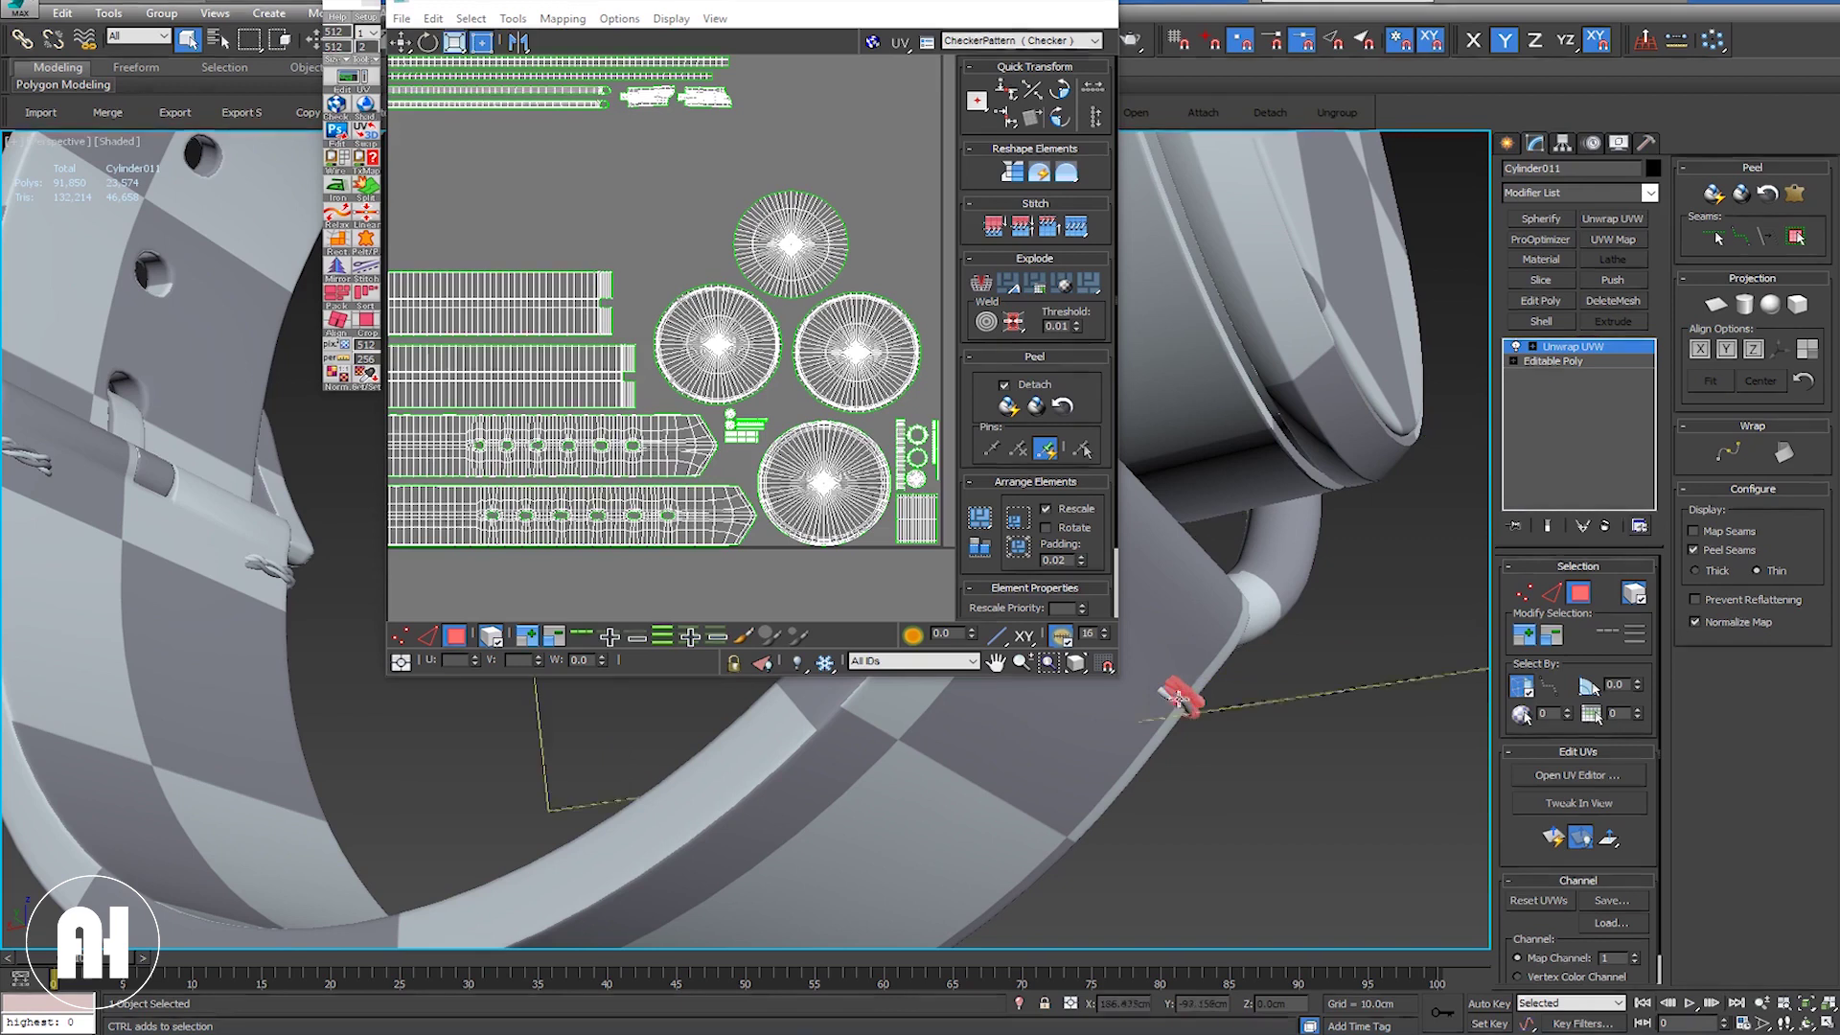
scroll(1188, 704, down, 10)
Step: Add the upper rope strand and rope part, then orbit out to show the whole watch
mouse_move(1188, 704)
alt+middle_down()
mouse_move(1235, 768)
mouse_move(1300, 783)
alt+middle_up()
scroll(1180, 711, up, 3)
scroll(1180, 711, up, 4)
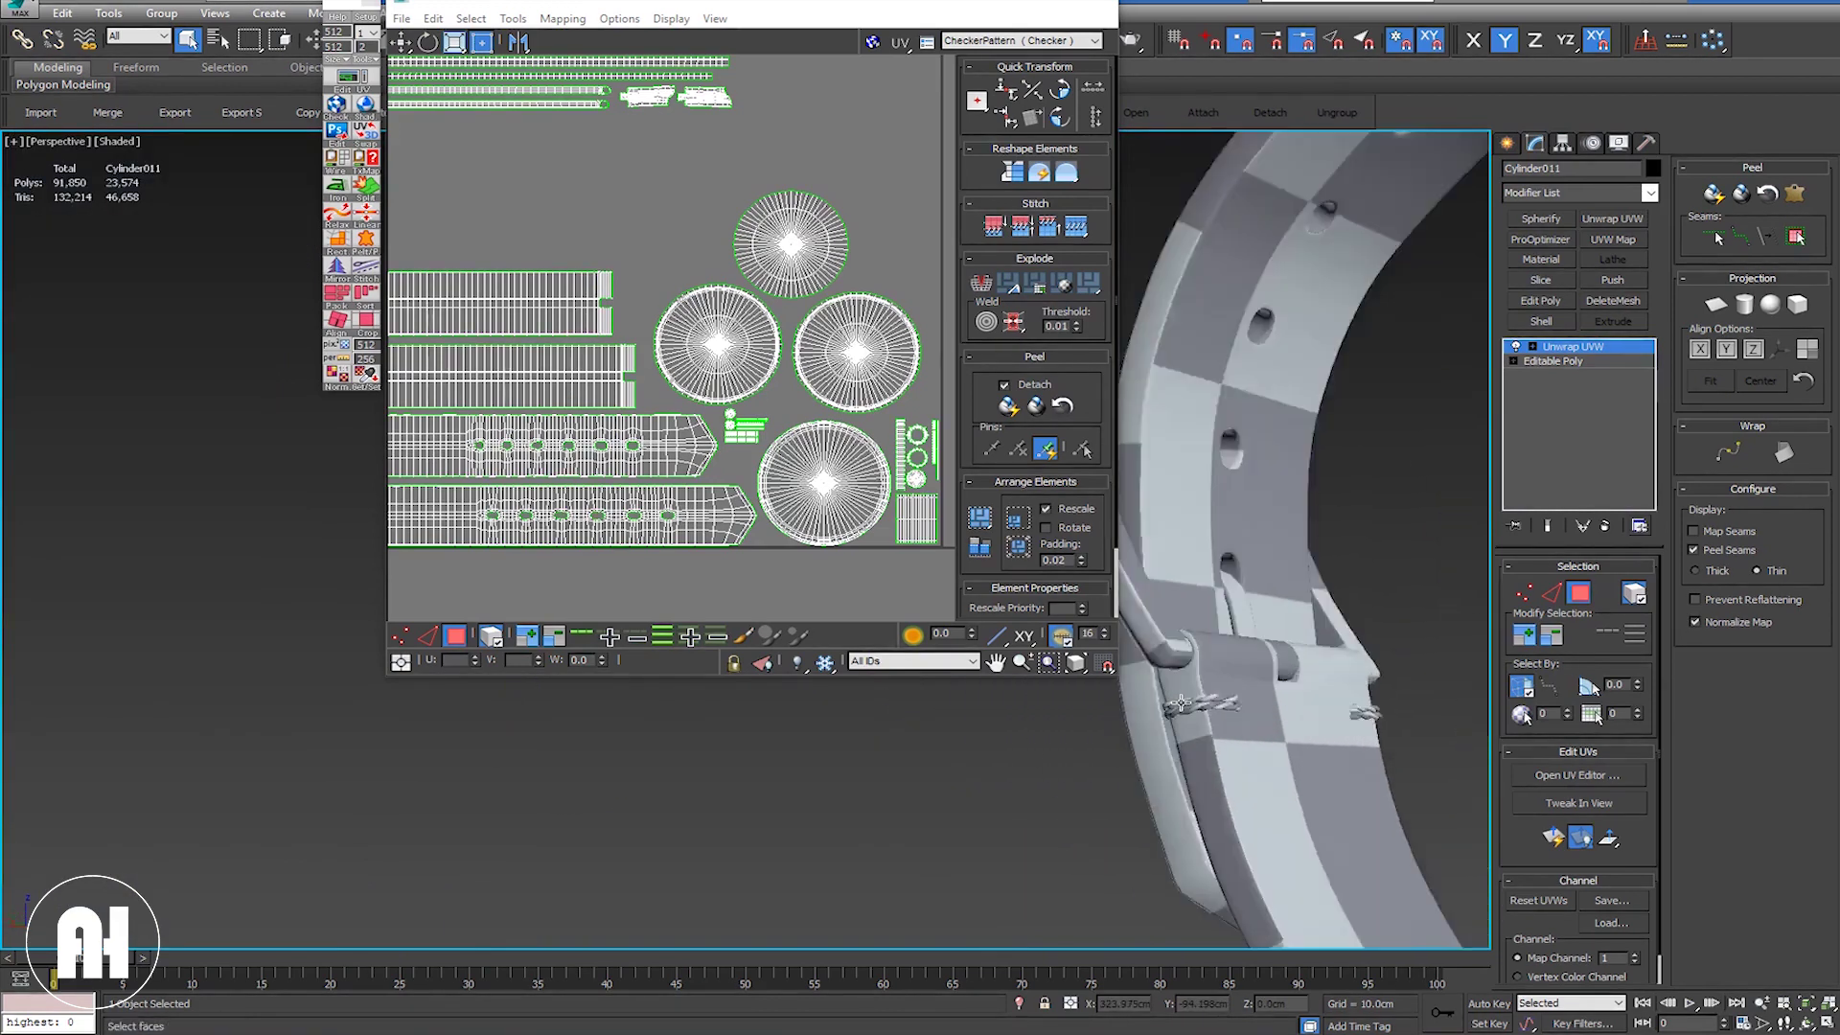
scroll(1189, 704, up, 4)
click(1236, 703)
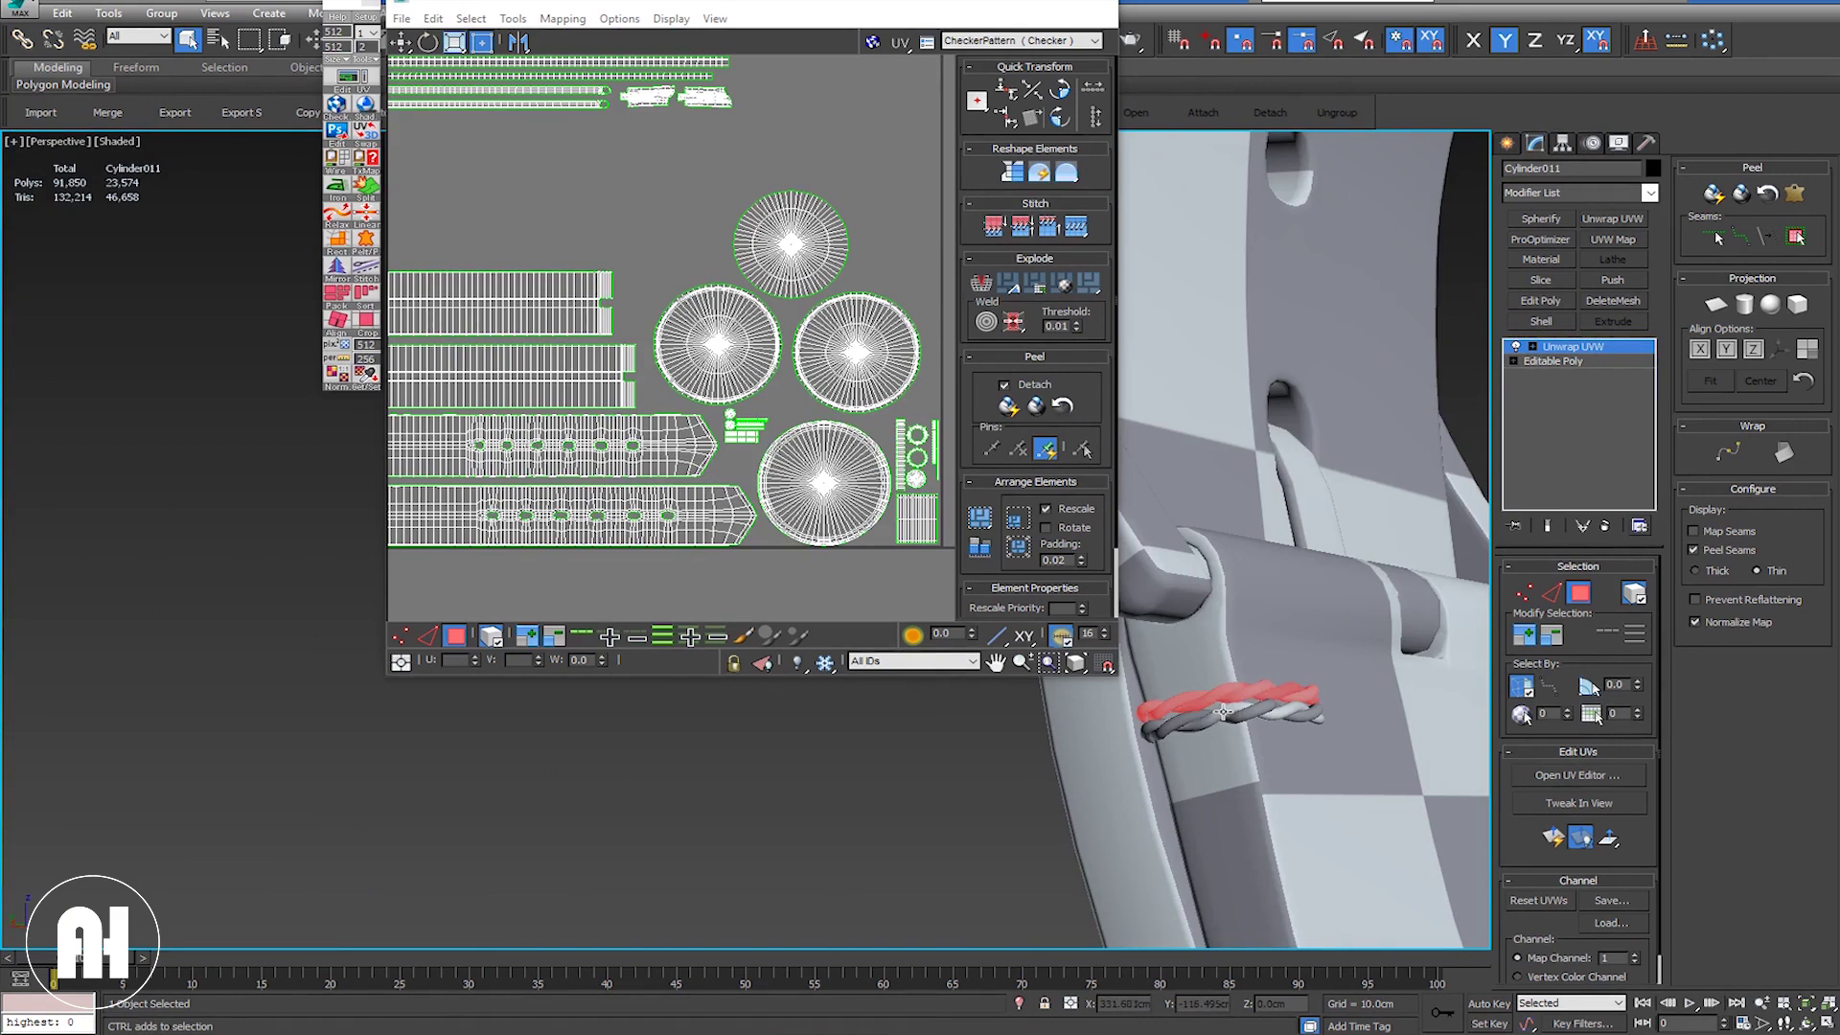
scroll(1223, 711, down, 8)
mouse_move(1396, 633)
alt+middle_down()
mouse_move(1222, 664)
mouse_move(1256, 661)
alt+middle_up()
scroll(1265, 661, up, 4)
scroll(1270, 661, up, 3)
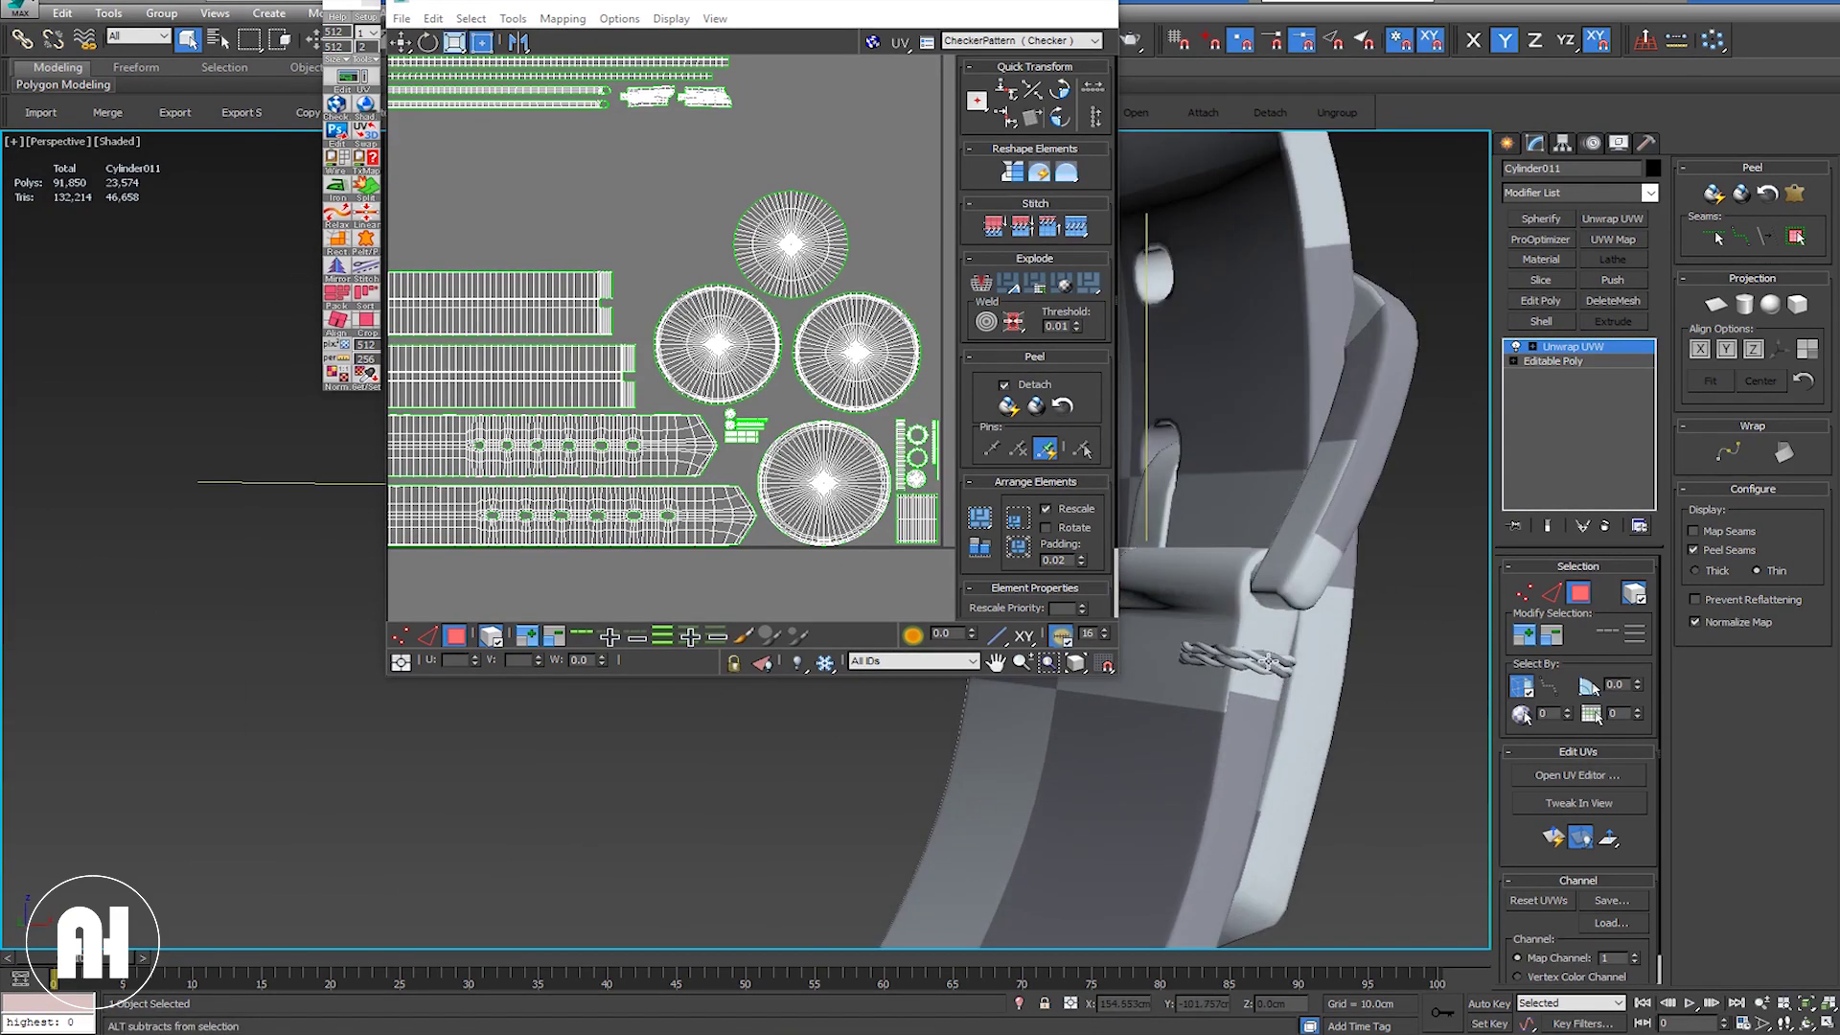
click(1265, 661)
click(1270, 655)
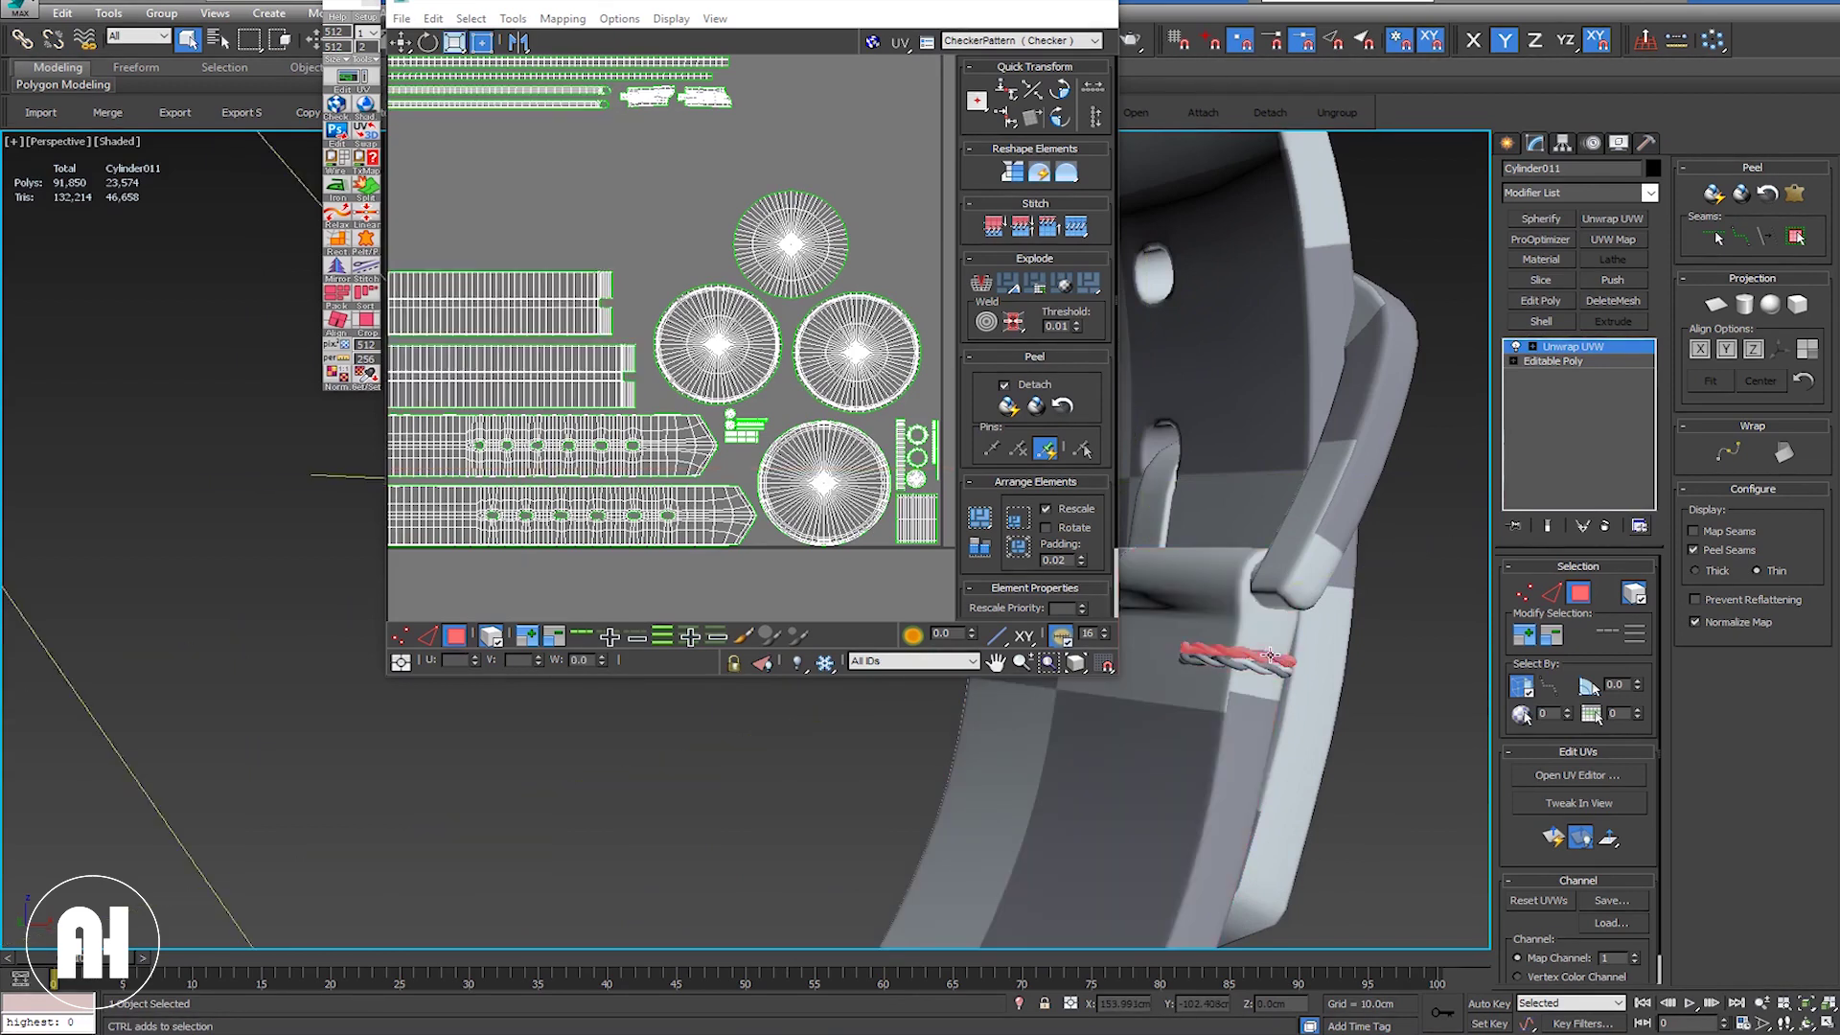
scroll(1255, 661, down, 5)
mouse_move(1256, 661)
alt+middle_down()
mouse_move(1321, 632)
mouse_move(1246, 575)
alt+middle_up()
Step: Reposition the UV editor and place the small red piece, rotated 90°, beside the strip islands
drag(670, 3, 437, 98)
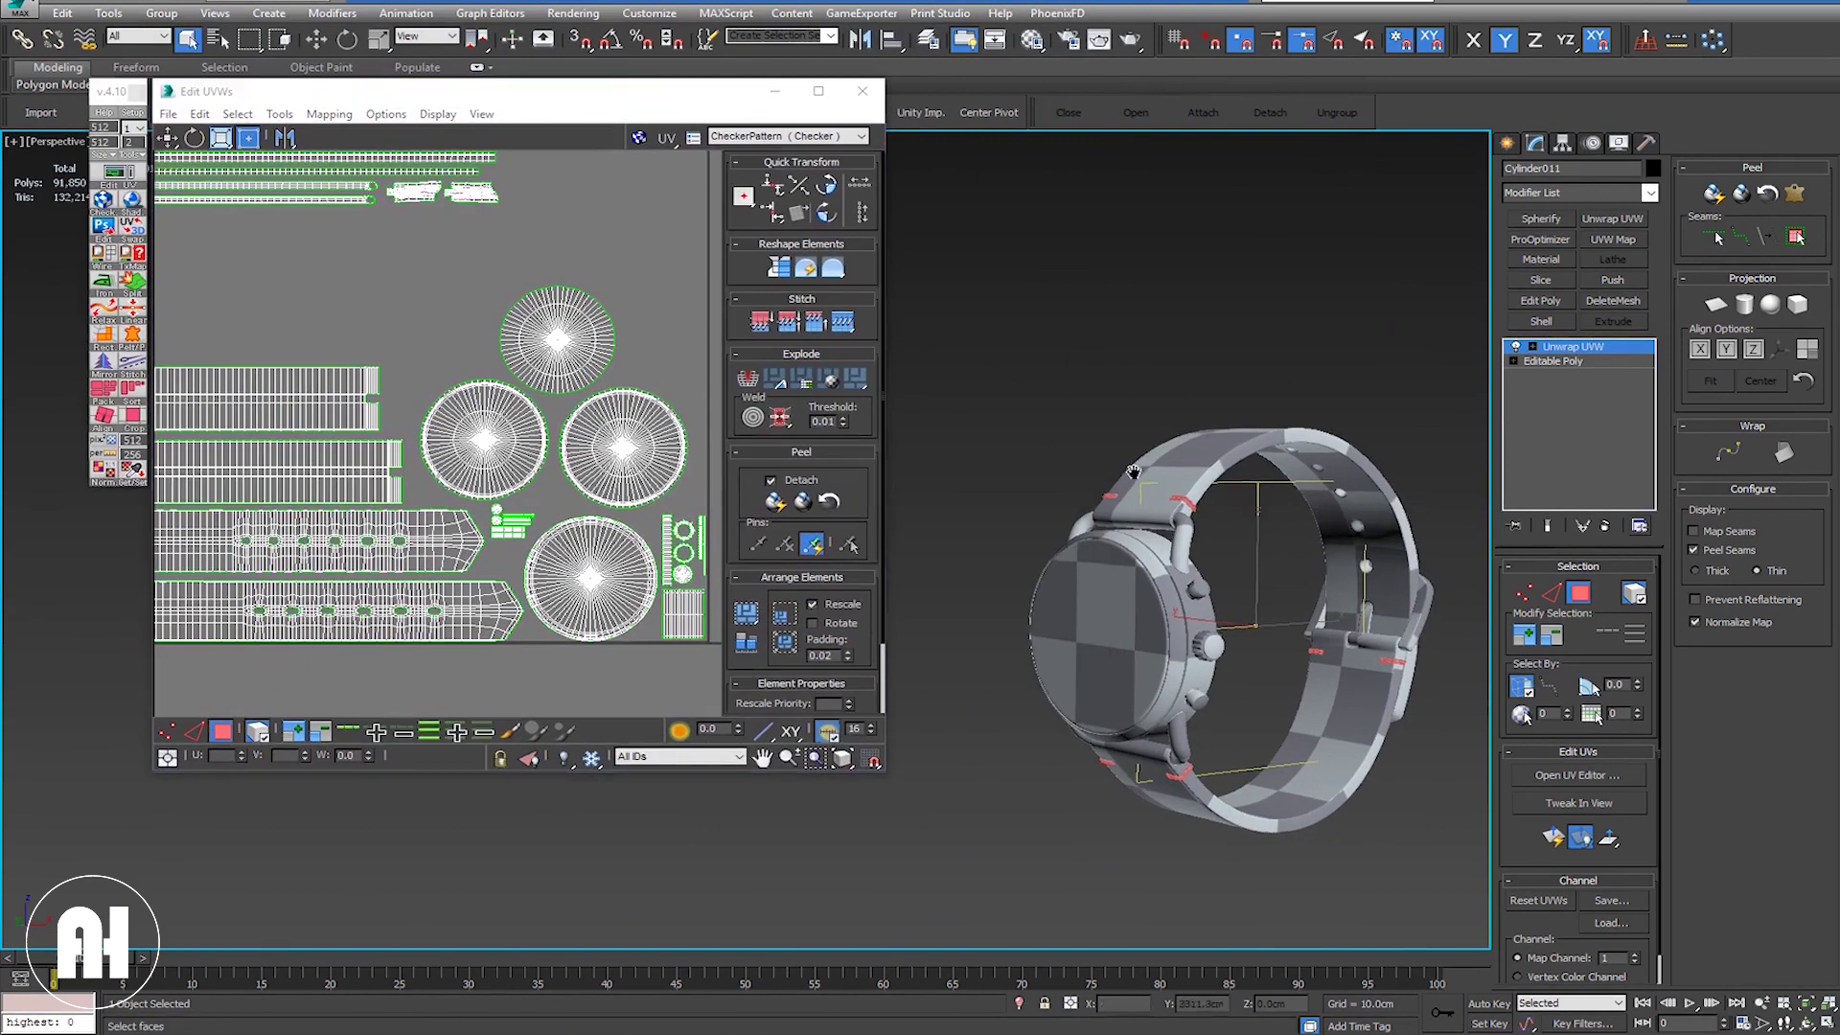
middle_drag(1134, 471, 934, 419)
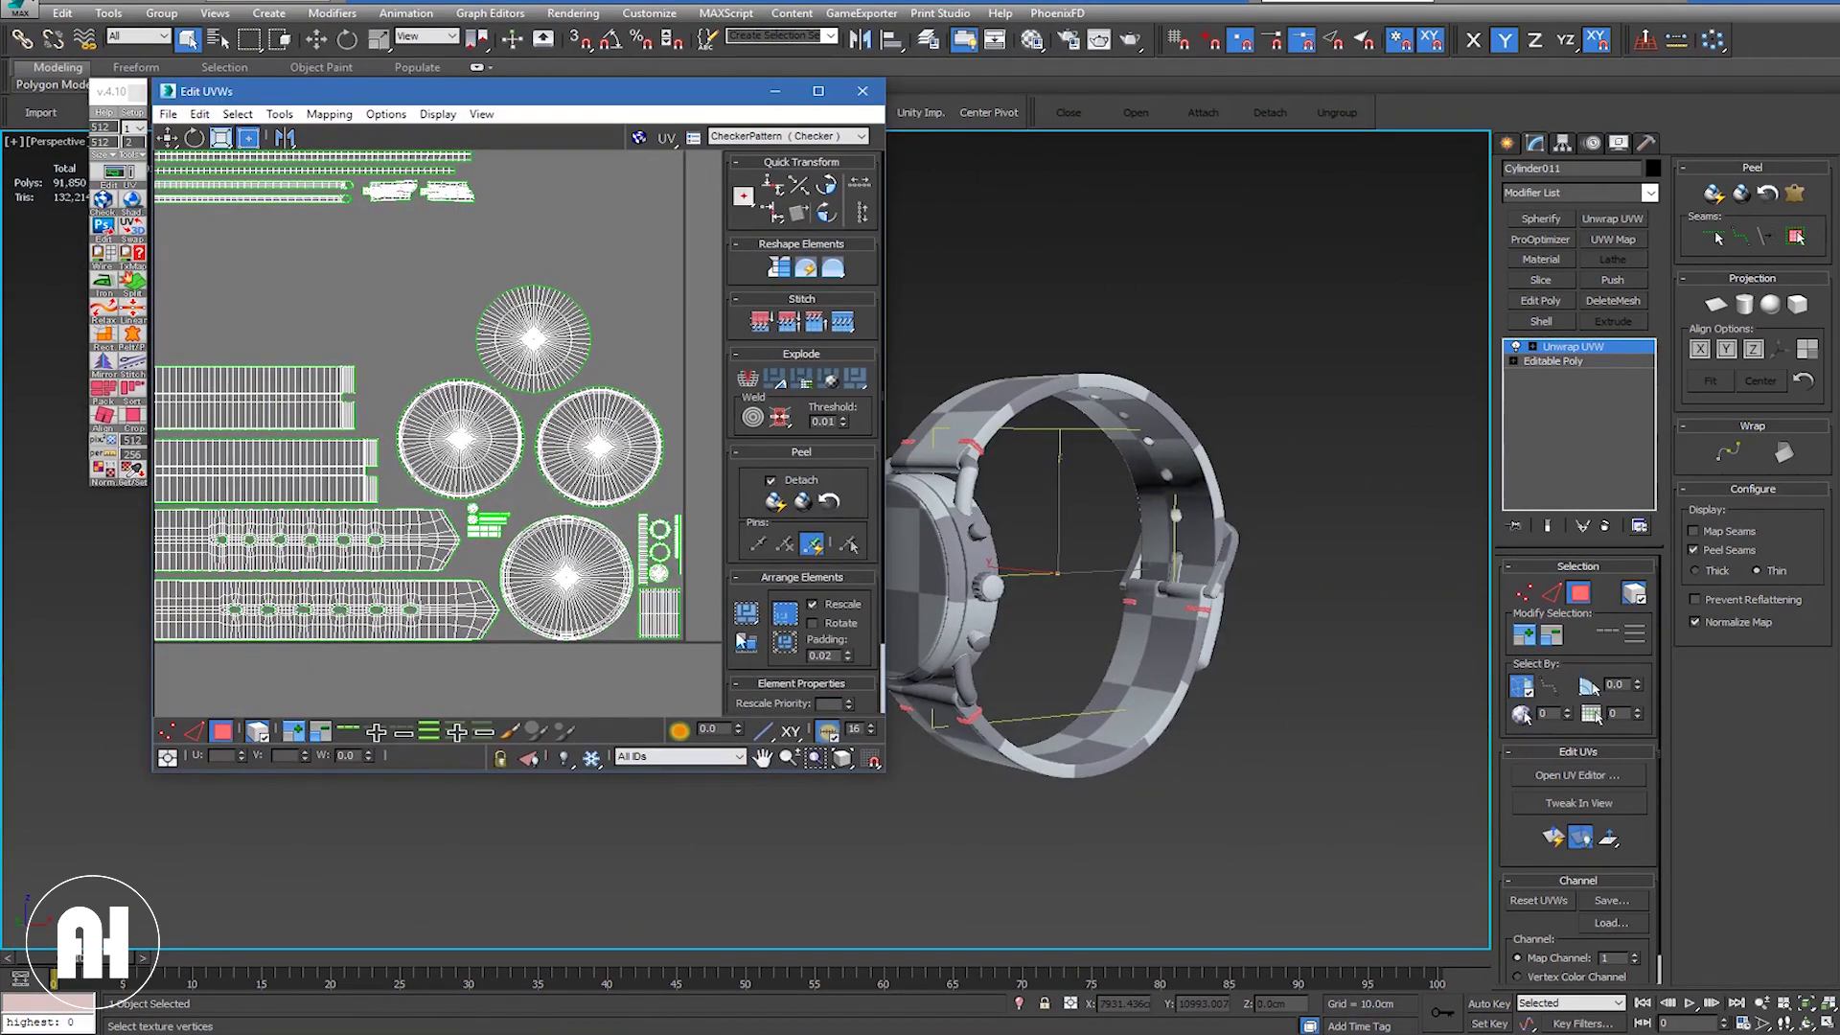
key(ctrl+shift+p)
middle_drag(535, 461, 560, 472)
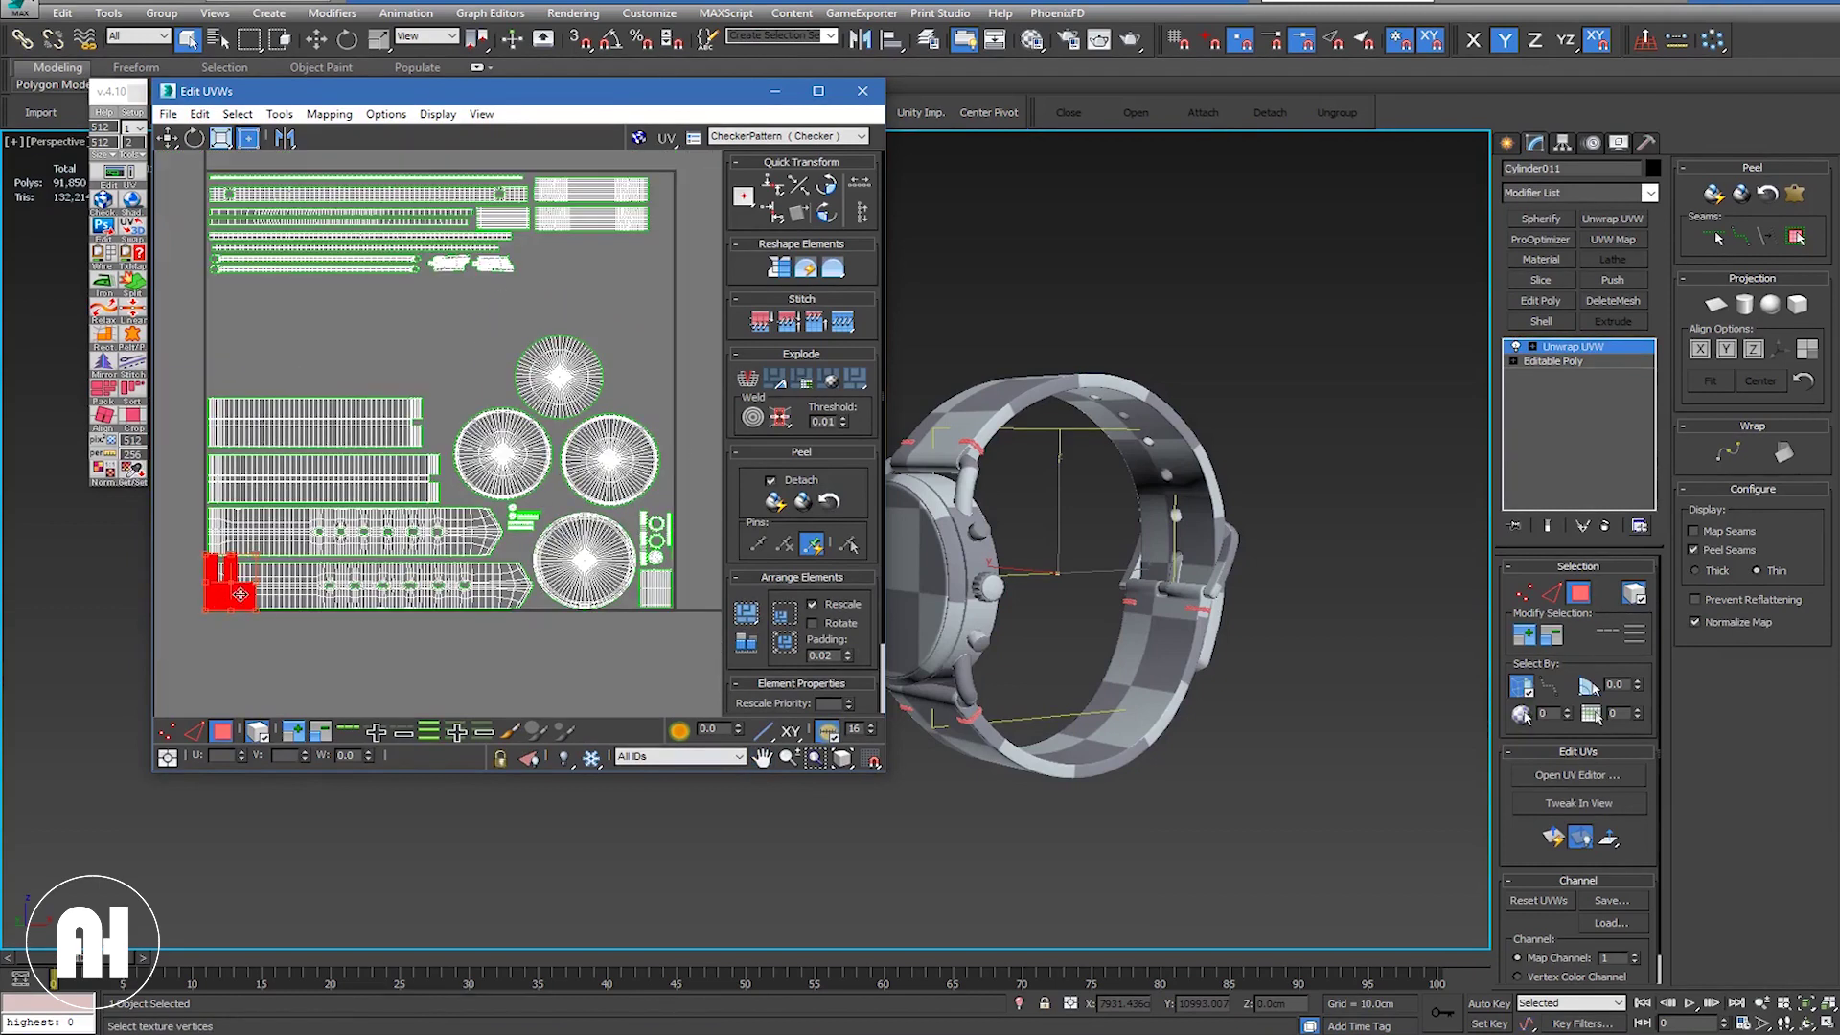
drag(230, 583, 377, 381)
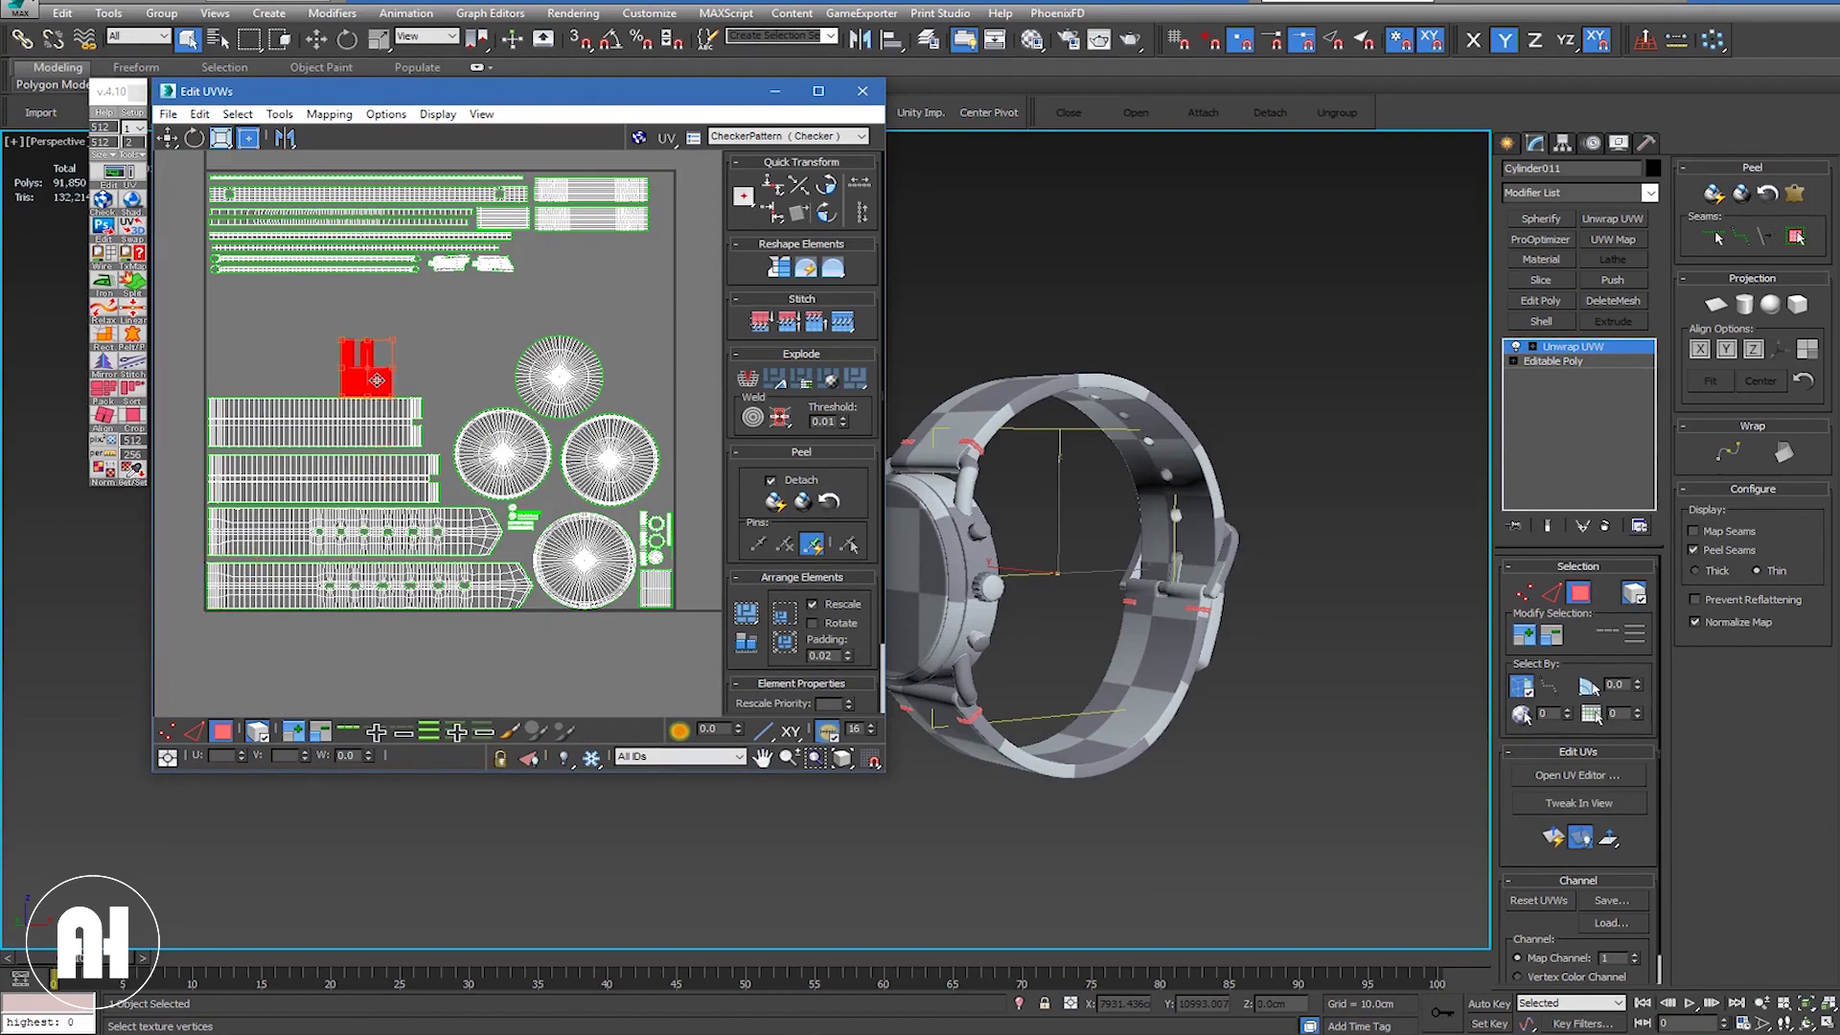
click(824, 218)
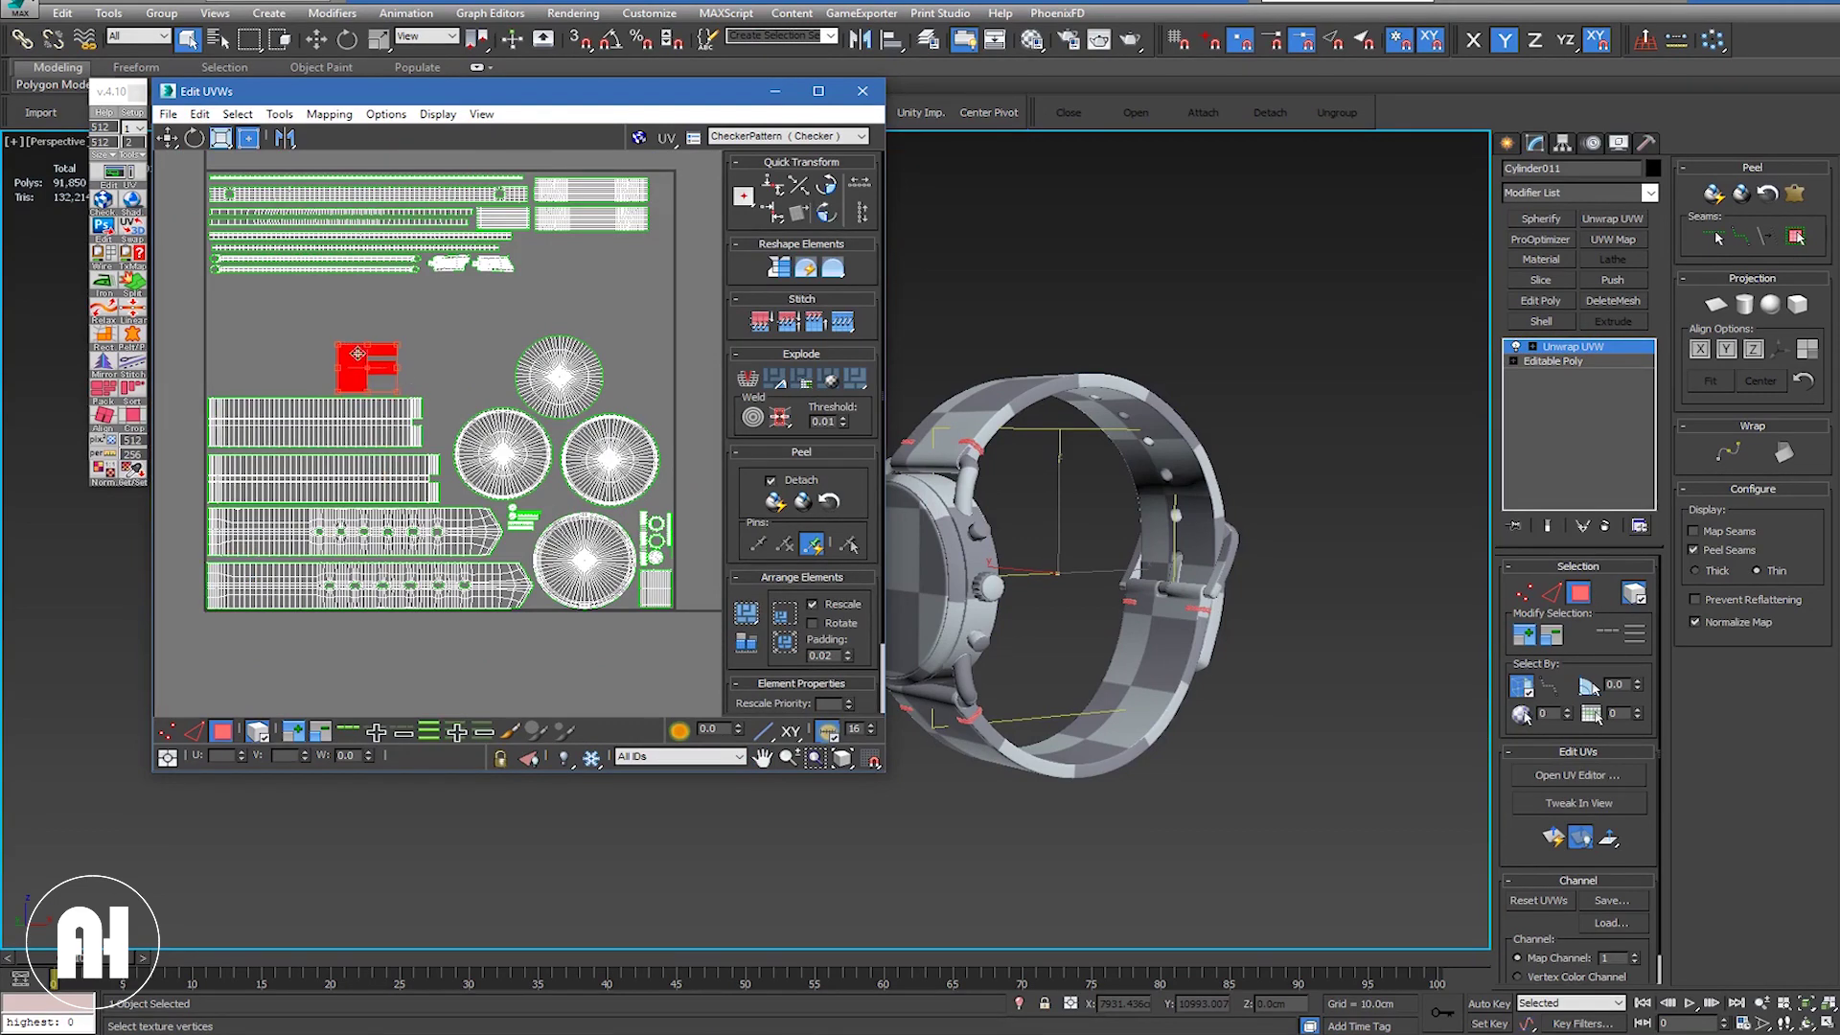
drag(536, 274, 544, 242)
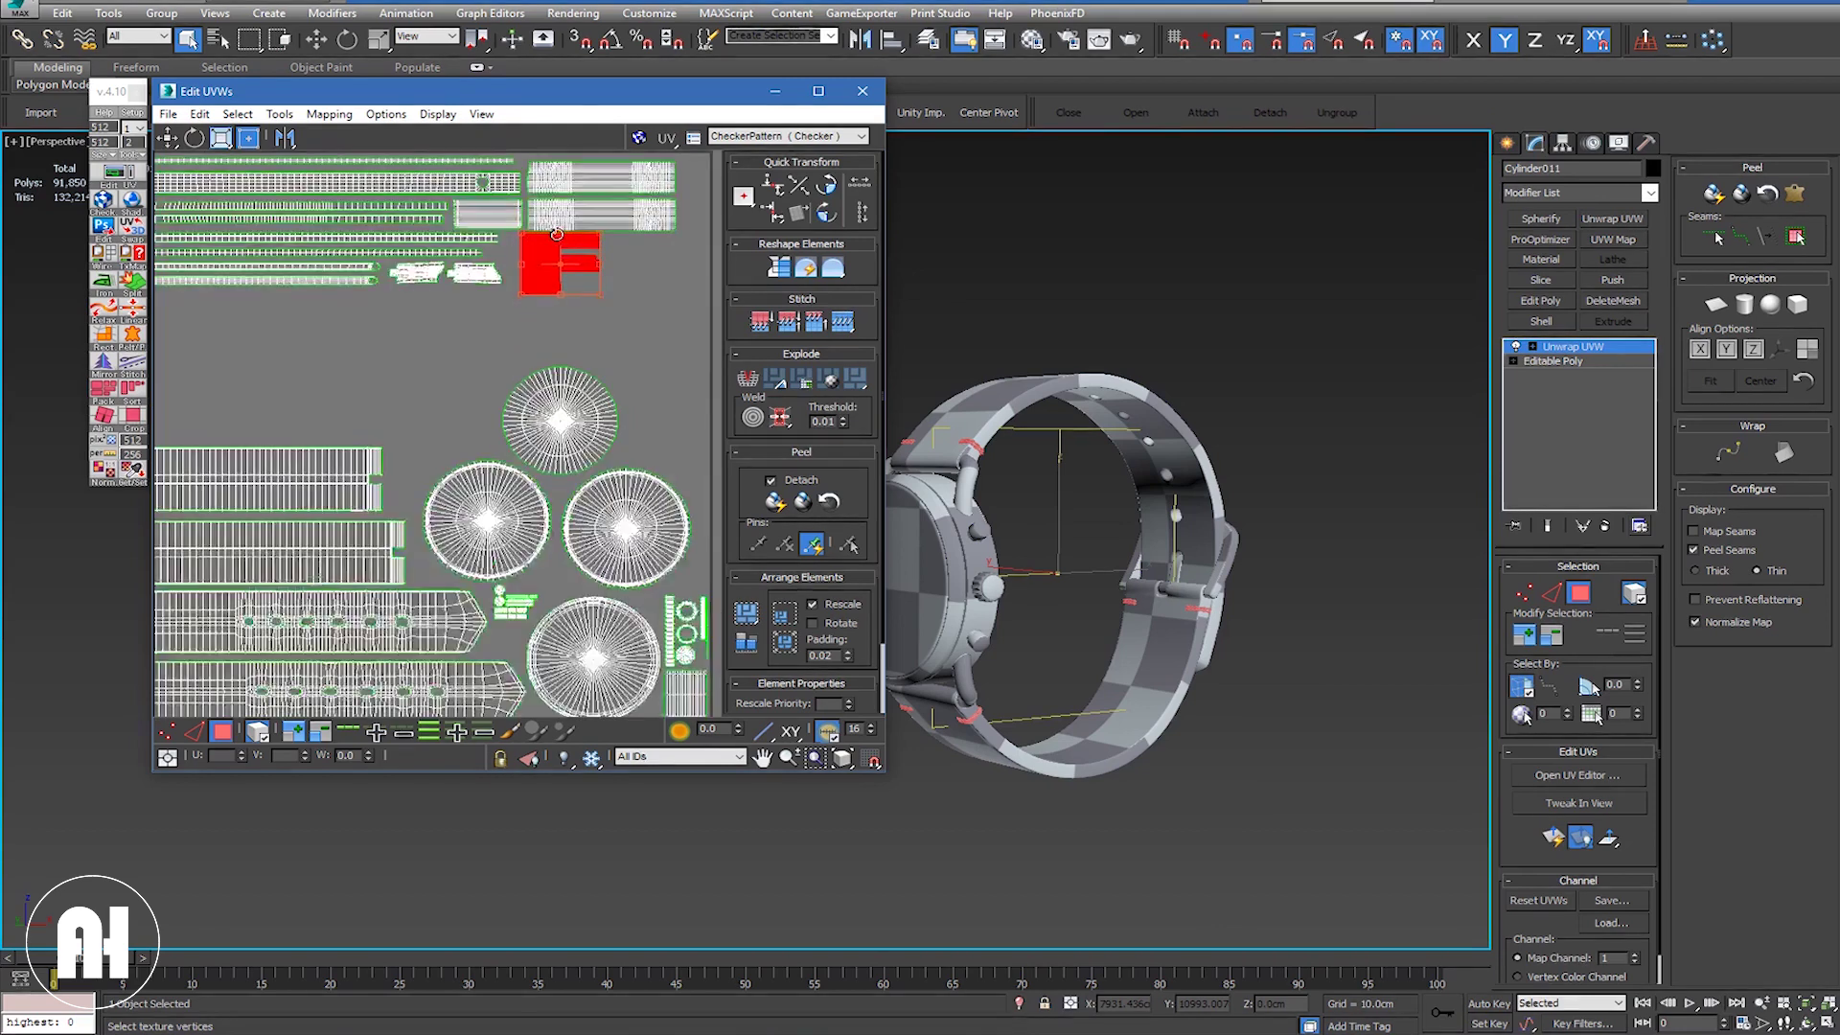
Step: Select the lower strip rows and move them into the empty top-right space
scroll(559, 235, up, 5)
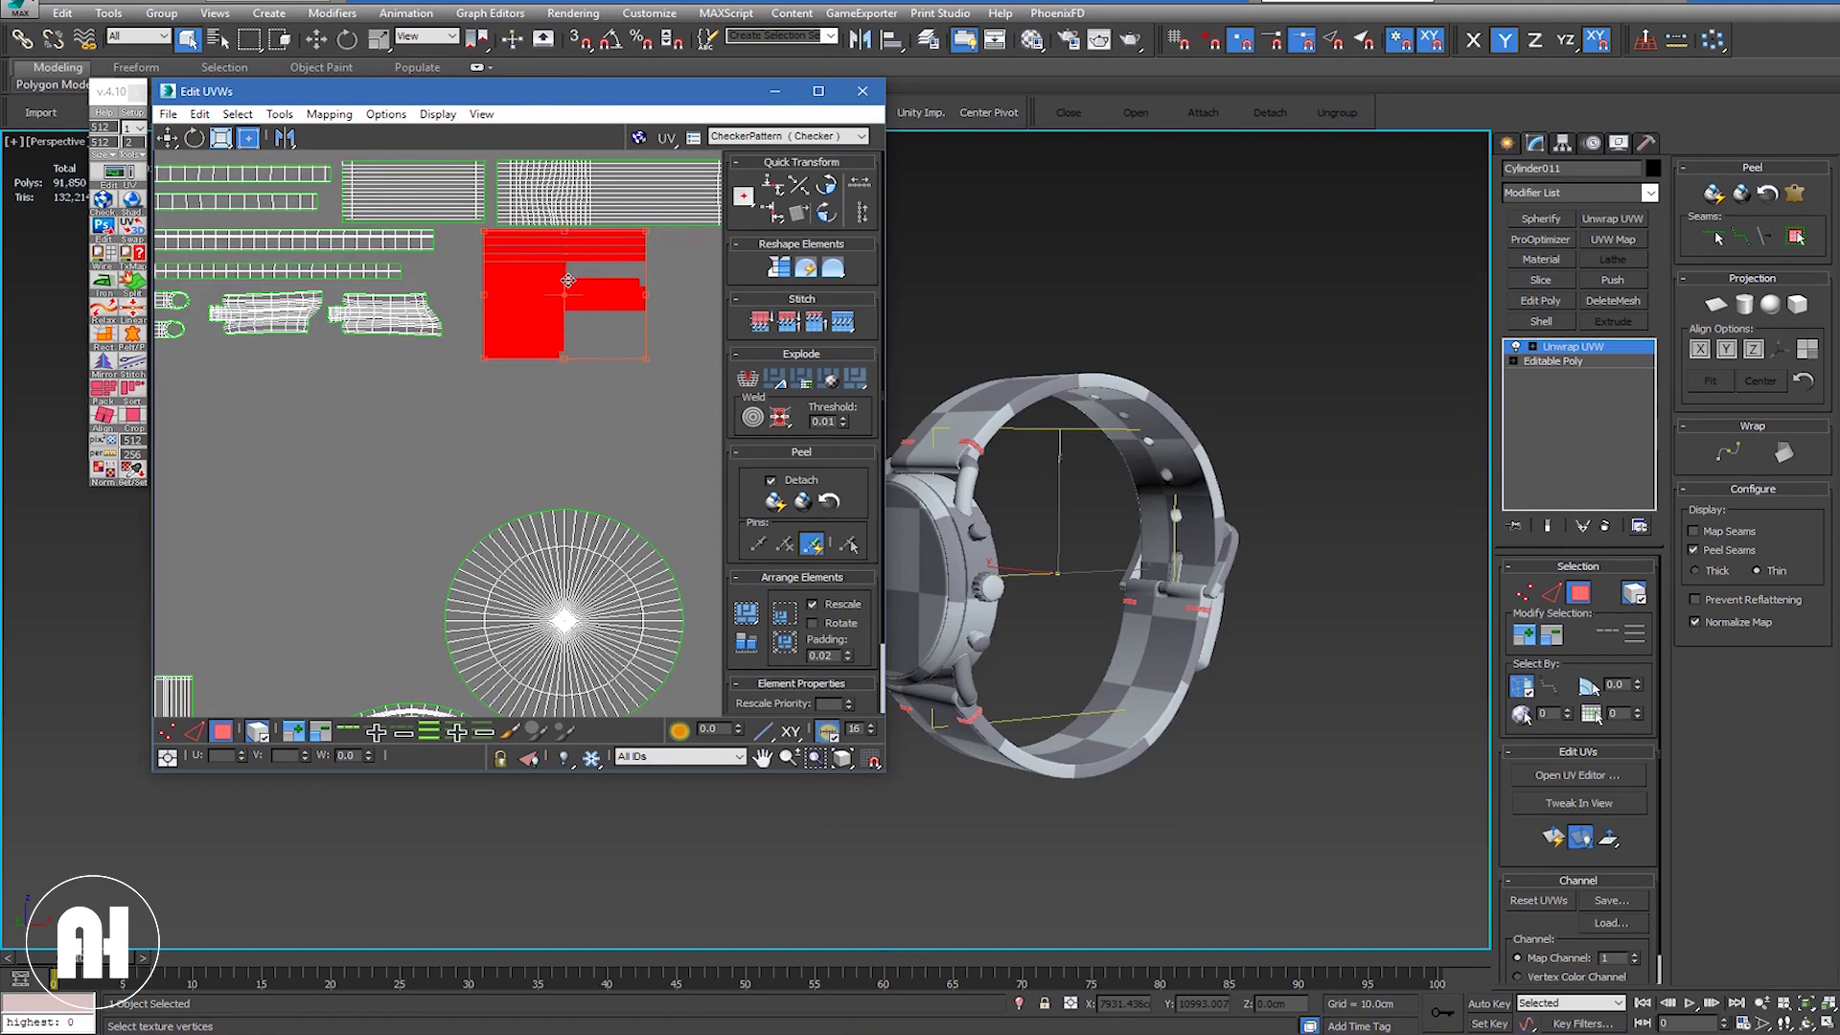
scroll(573, 284, up, 2)
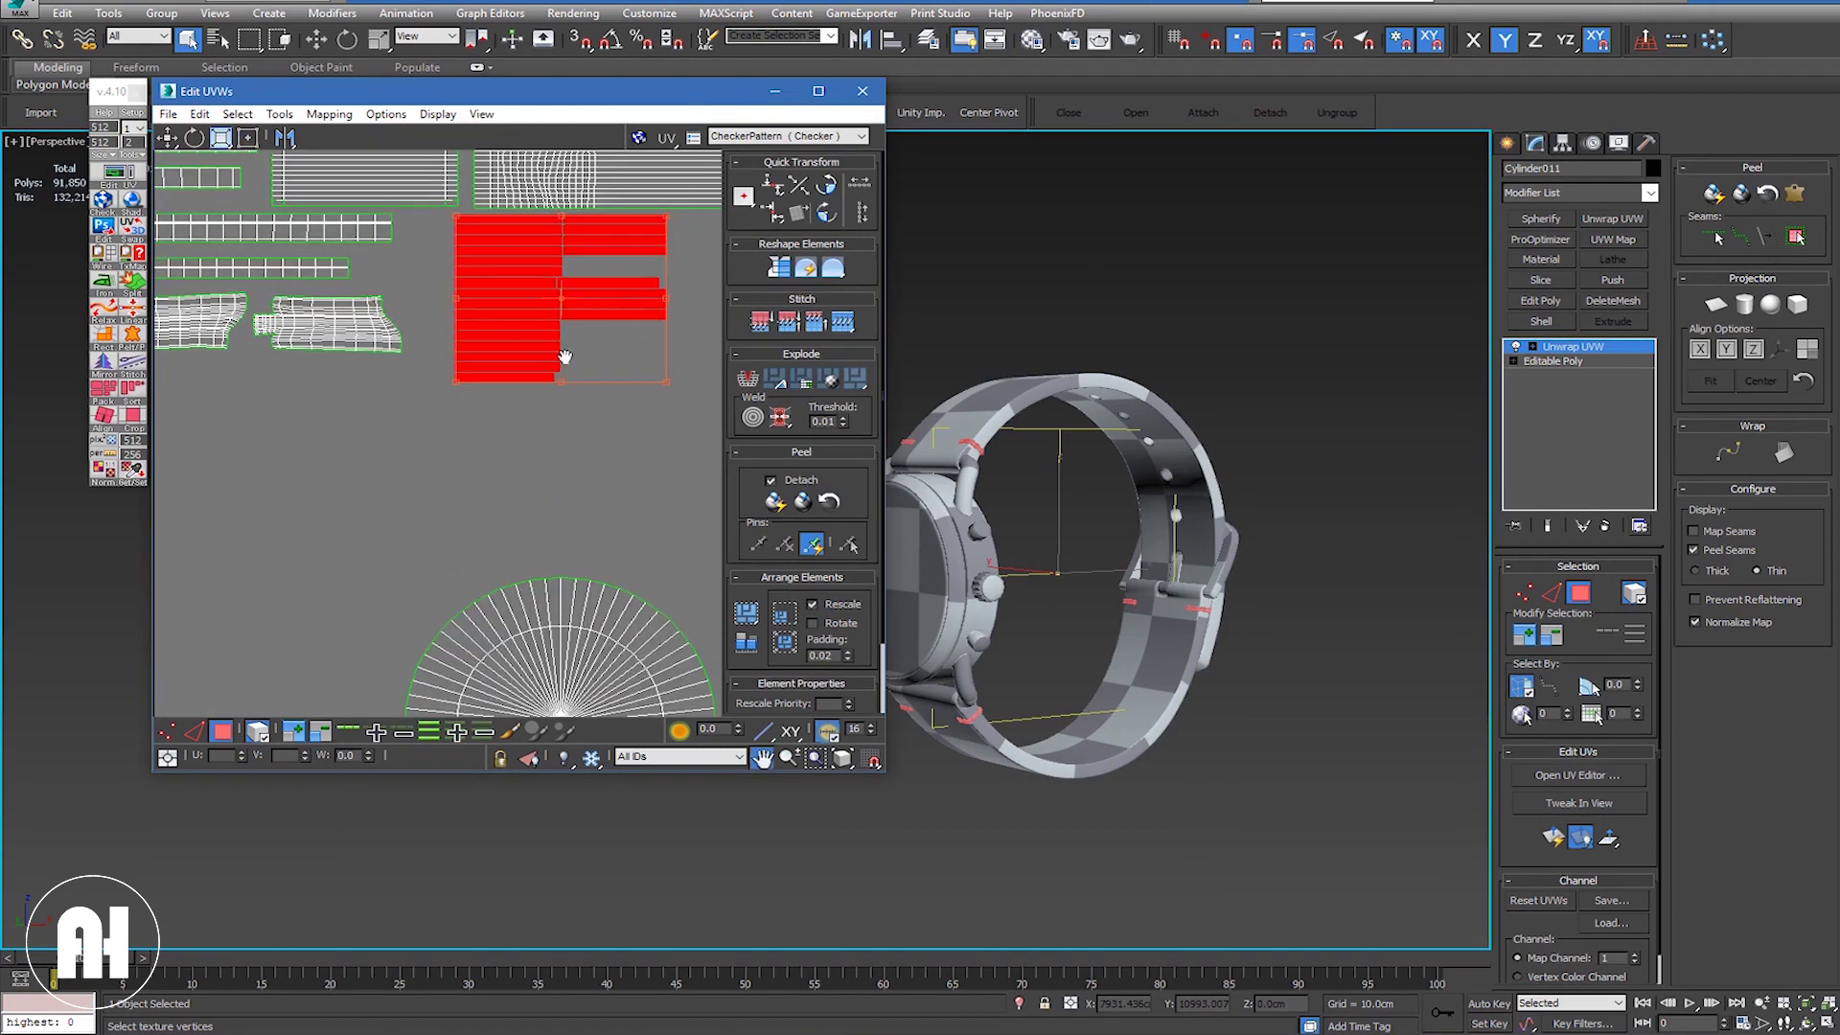
middle_drag(534, 348, 426, 379)
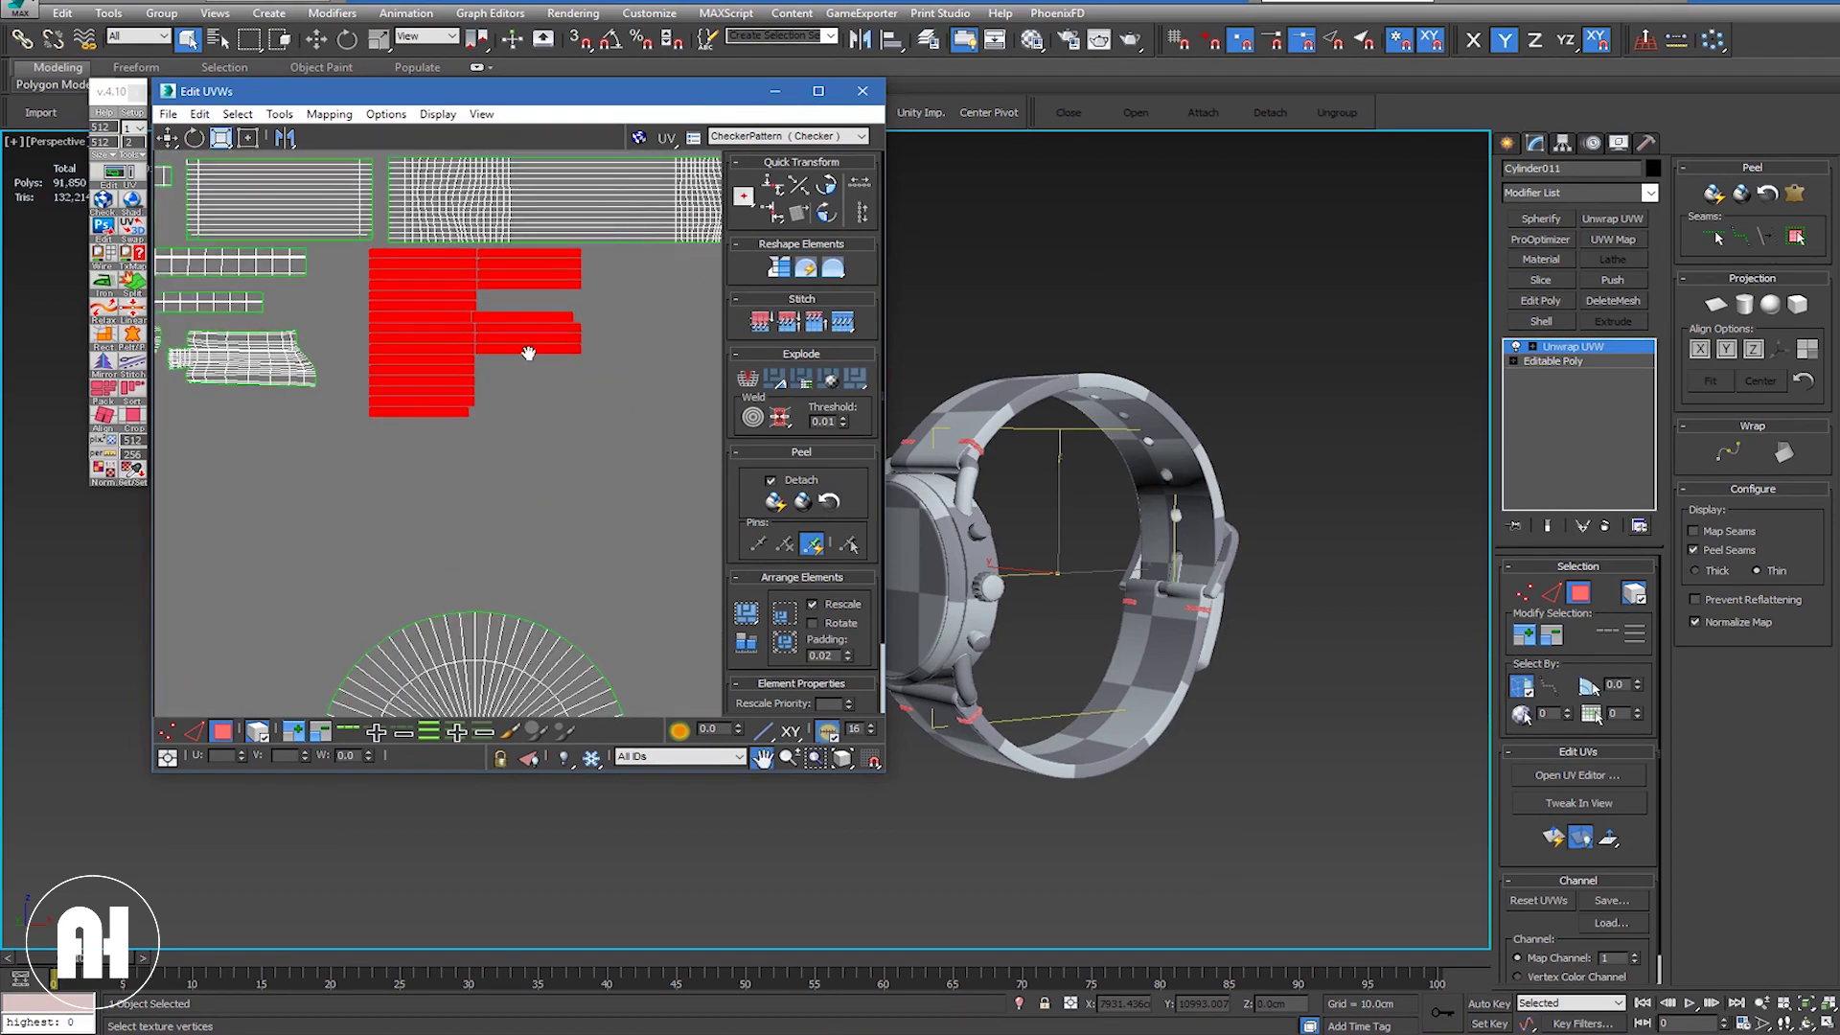
click(580, 459)
scroll(371, 388, up, 2)
scroll(371, 388, up, 1)
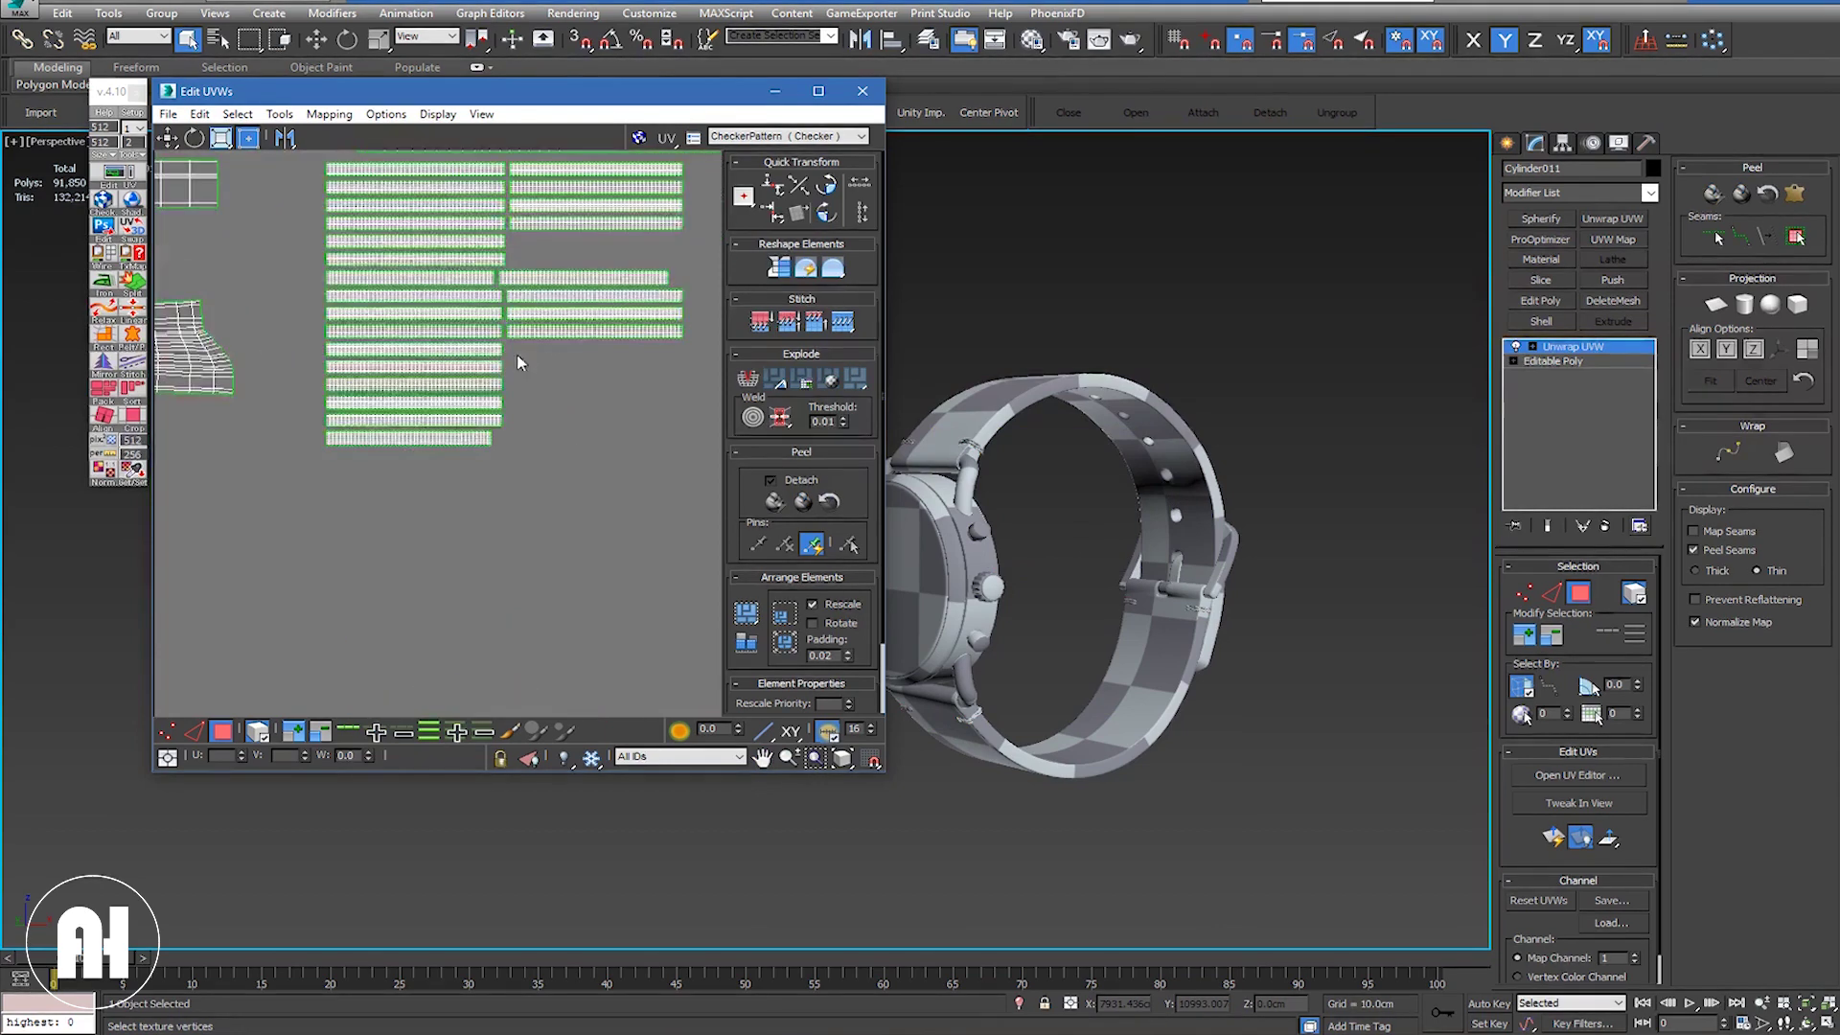
click(386, 367)
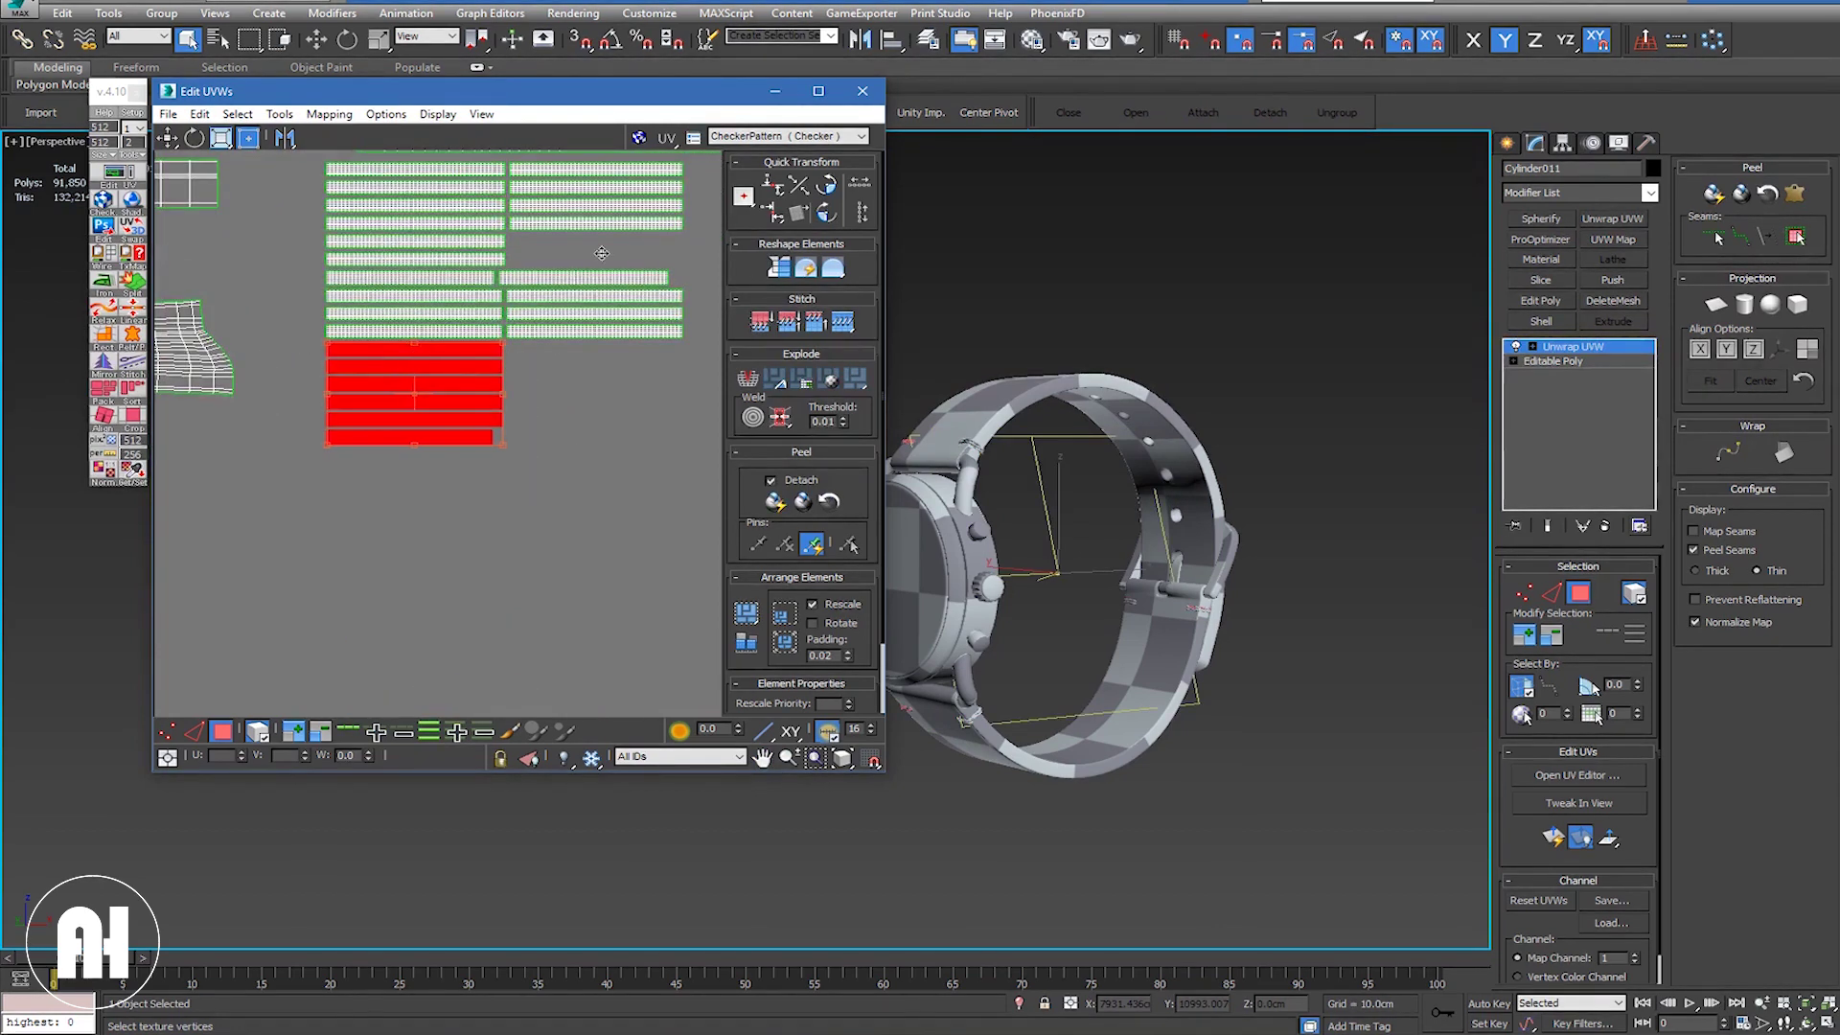
drag(602, 253, 601, 251)
scroll(534, 246, up, 1)
scroll(542, 257, up, 2)
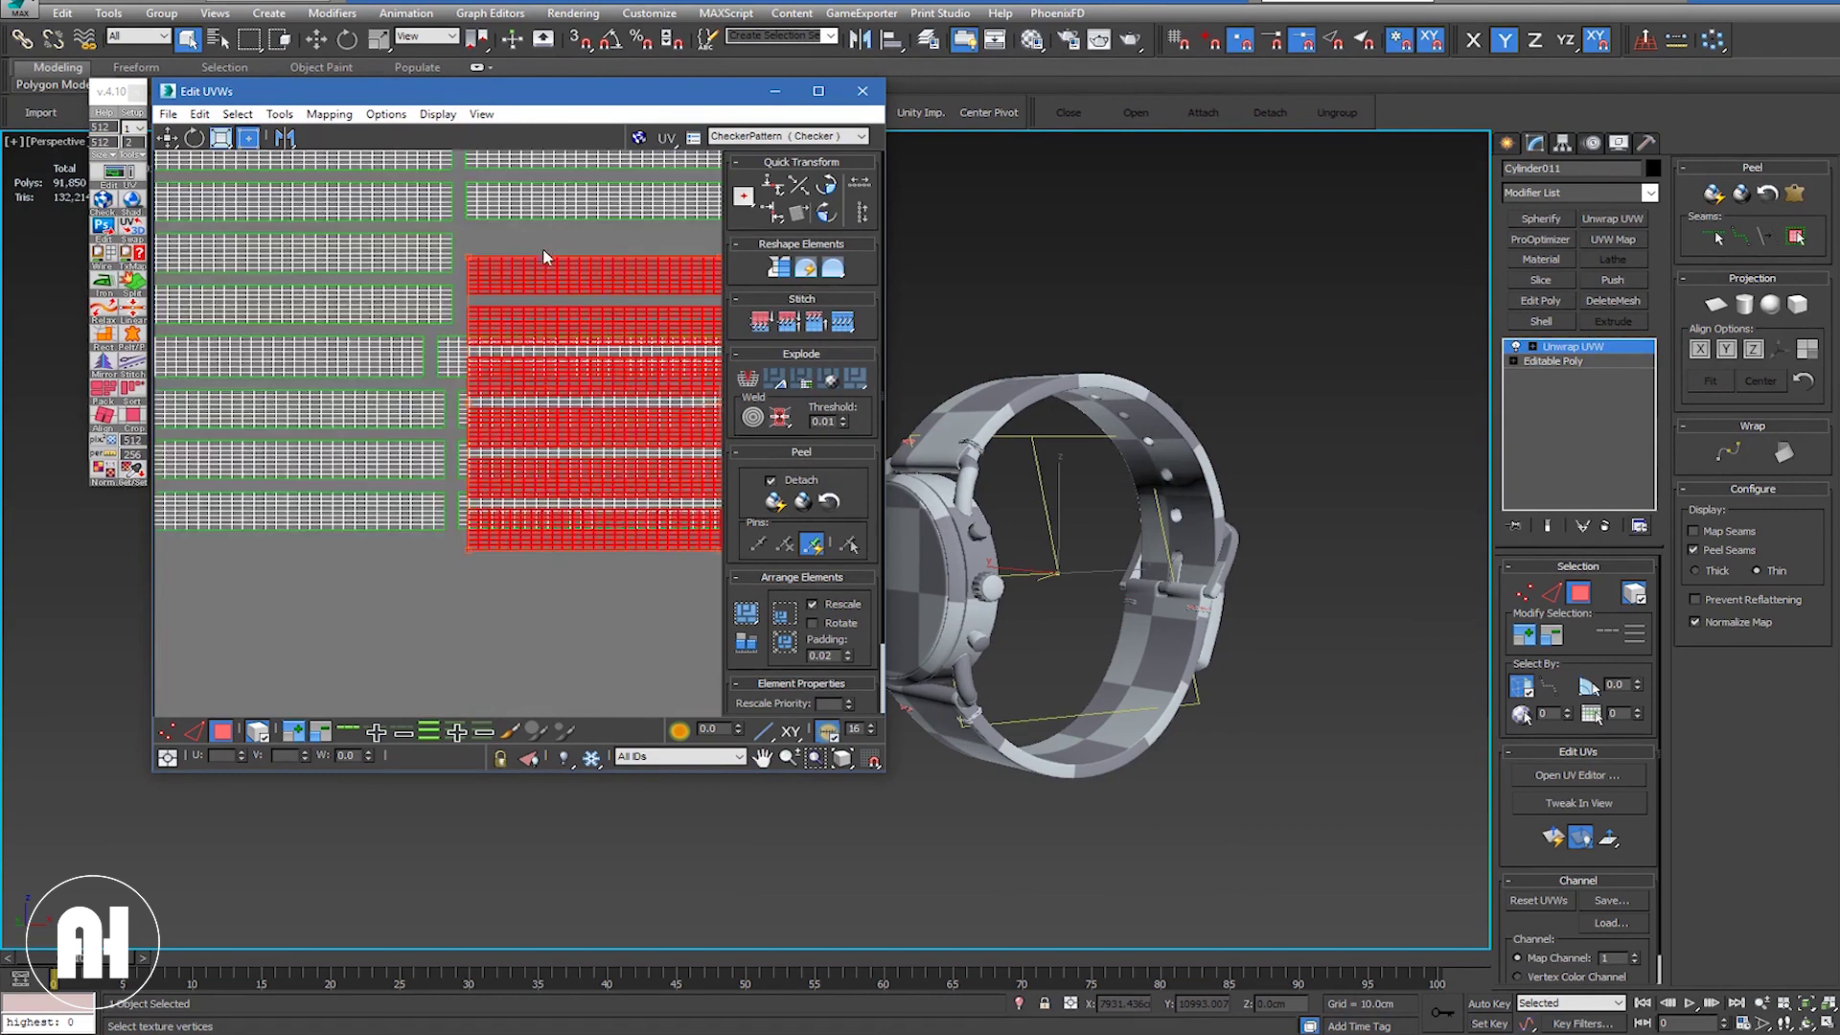
scroll(537, 257, up, 2)
drag(503, 253, 519, 249)
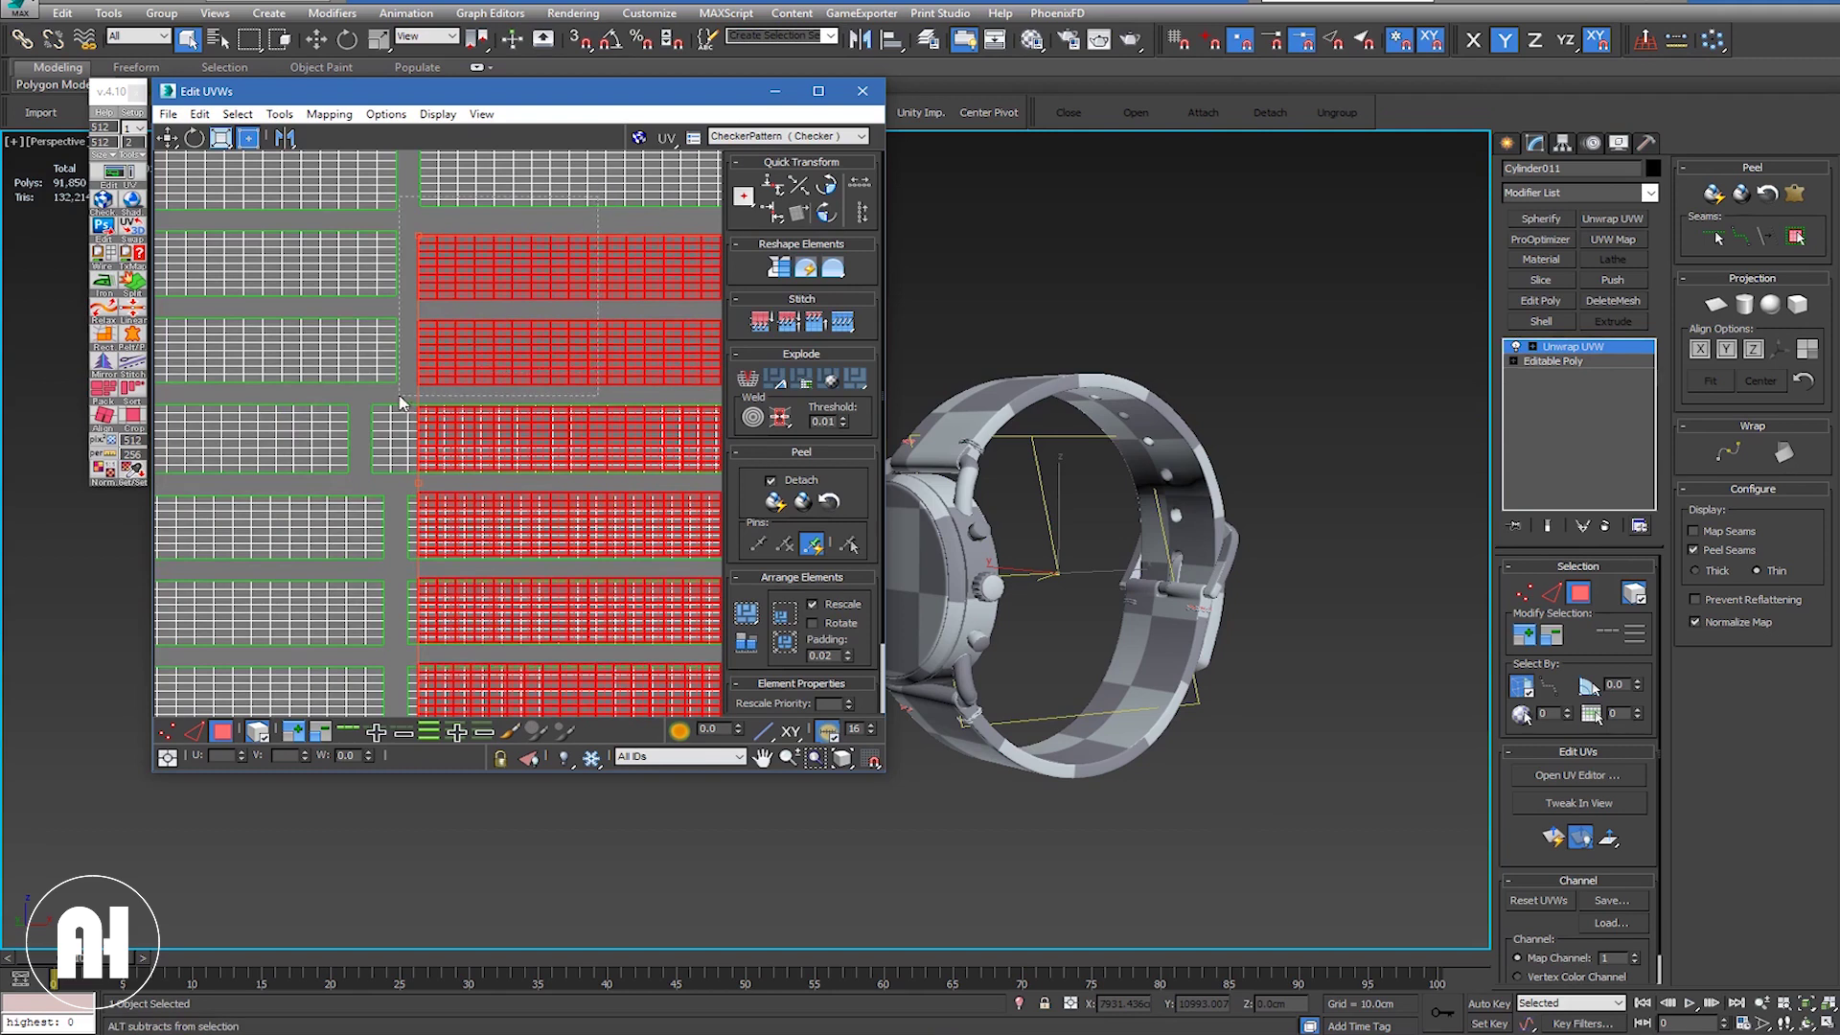
Step: Drop the top two rows from the selection and align the remaining strips up and right
alt+drag(399, 396, 428, 364)
scroll(433, 372, down, 3)
scroll(433, 372, down, 3)
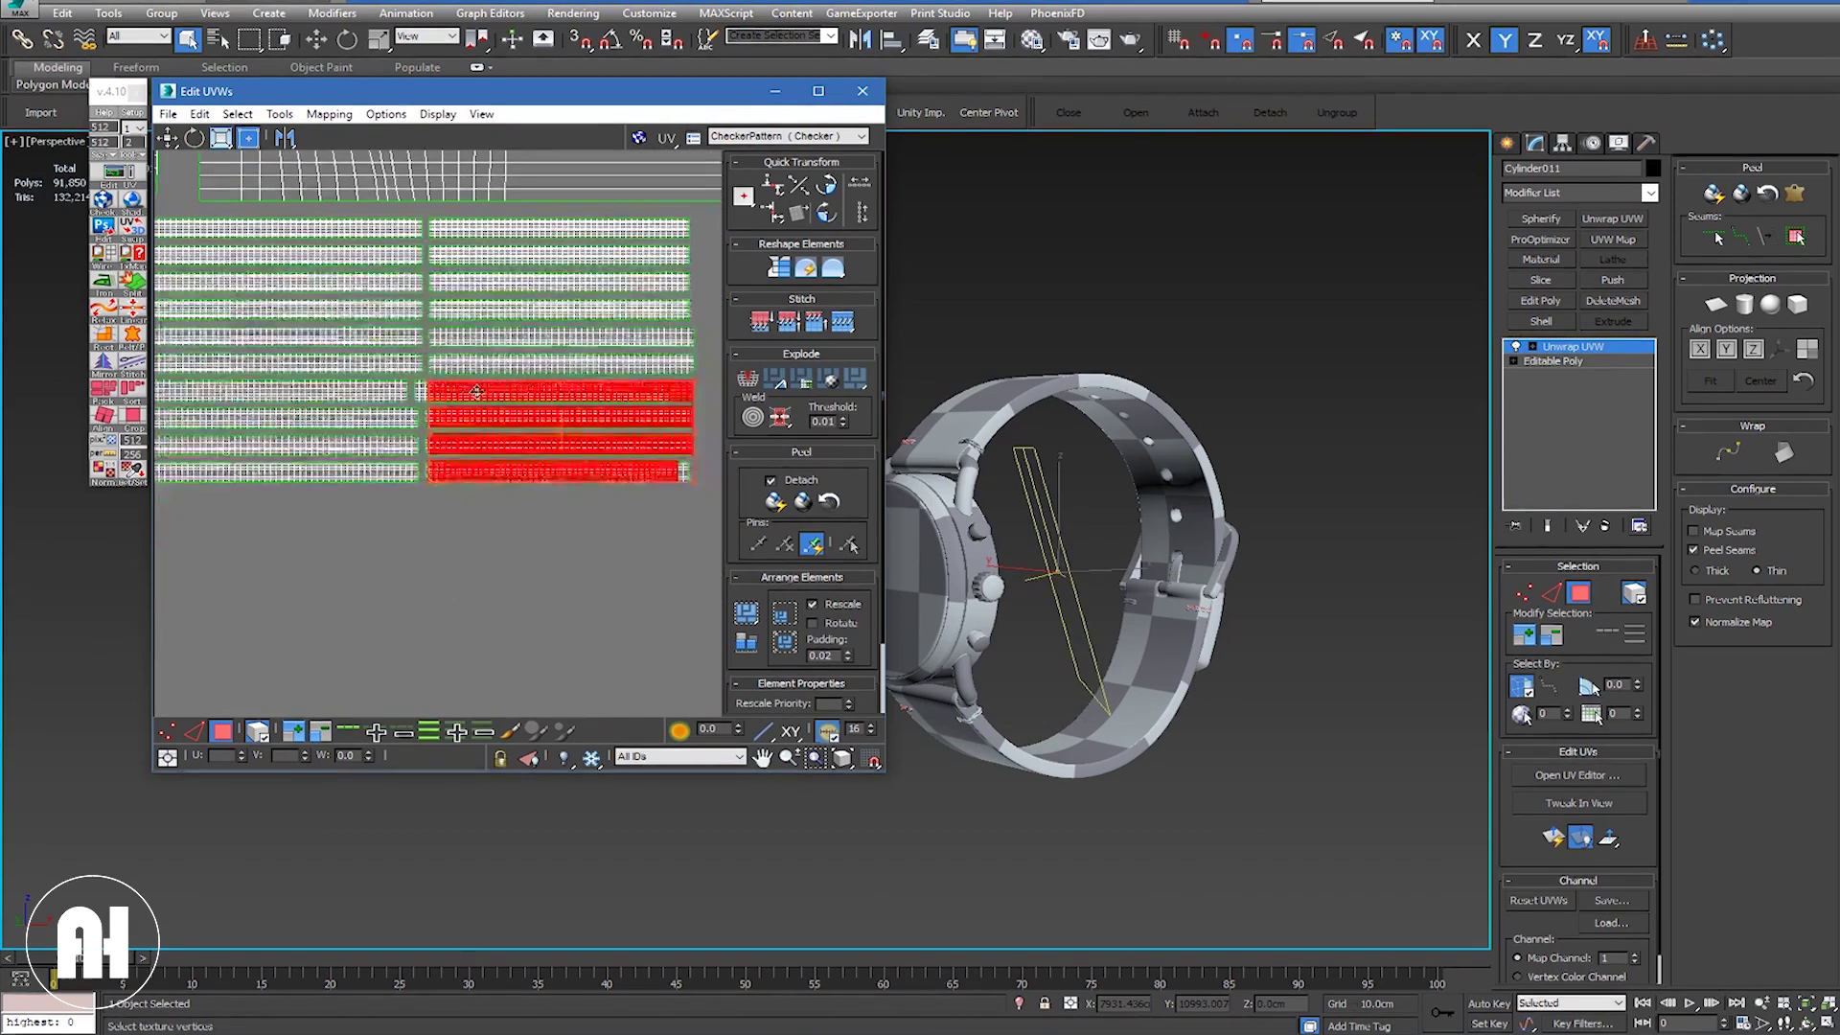
scroll(433, 372, down, 2)
drag(663, 361, 693, 269)
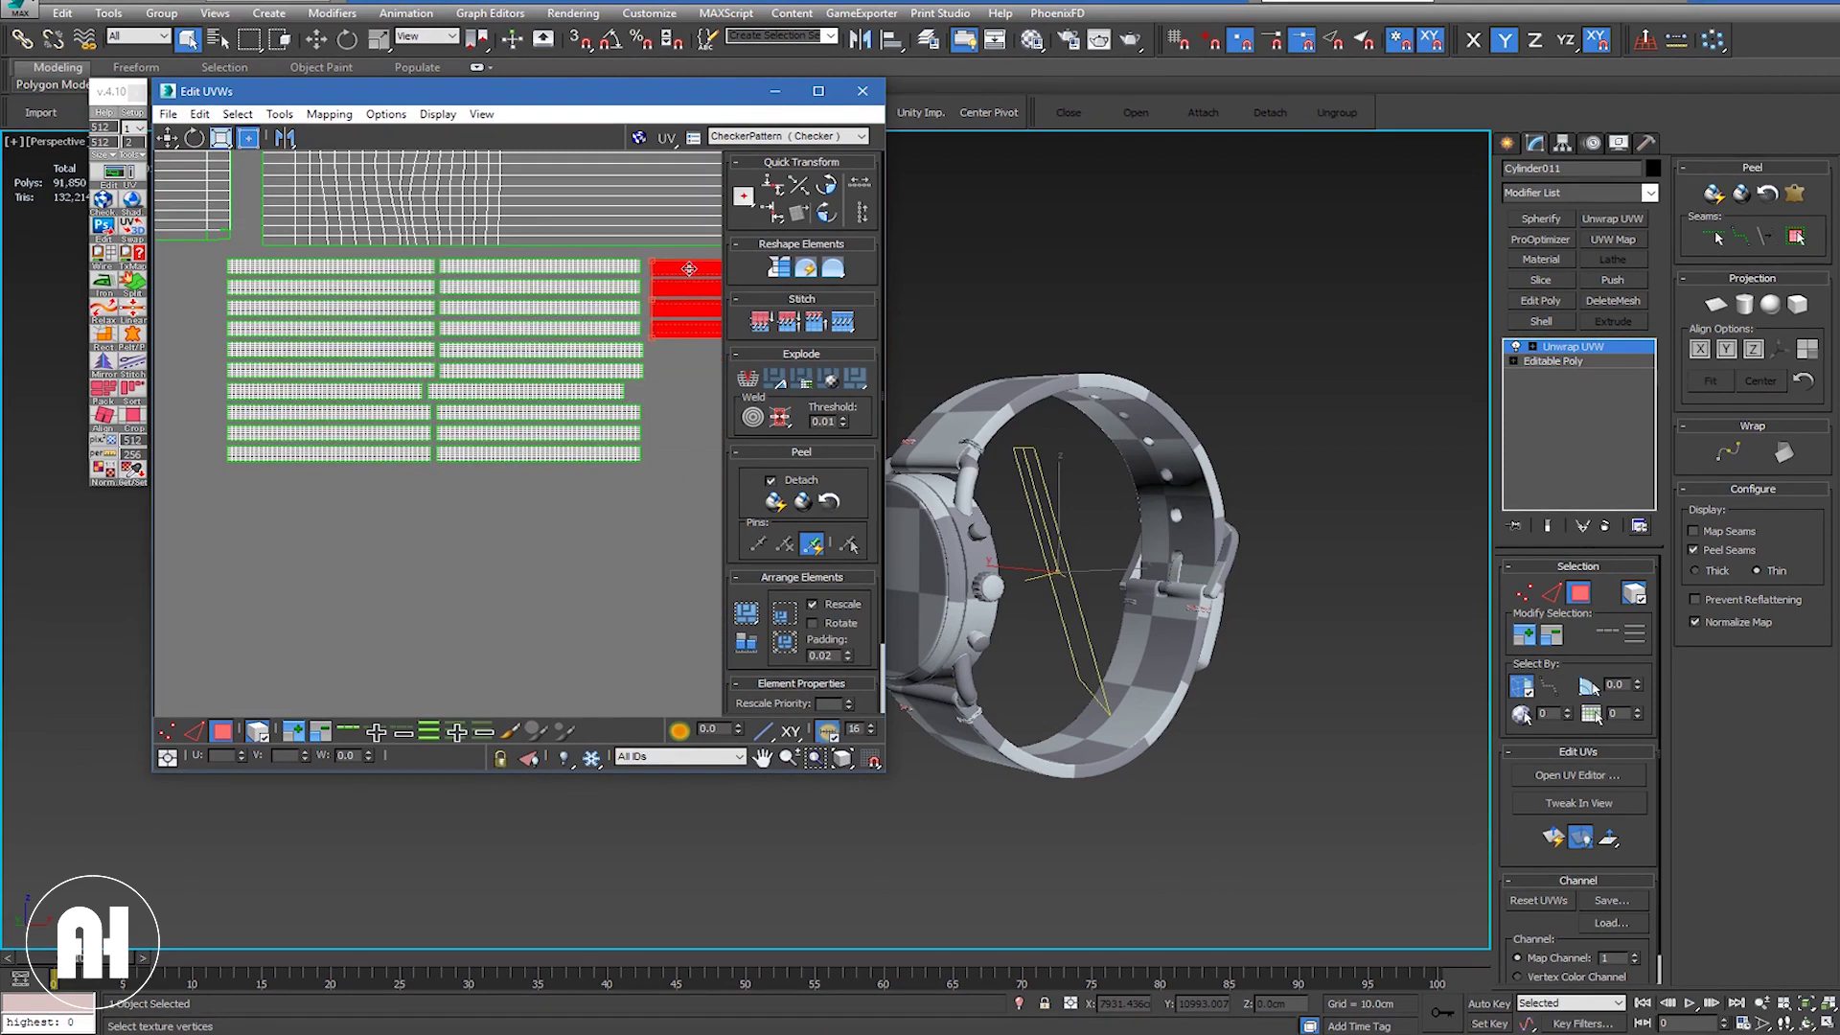
middle_drag(661, 345, 408, 362)
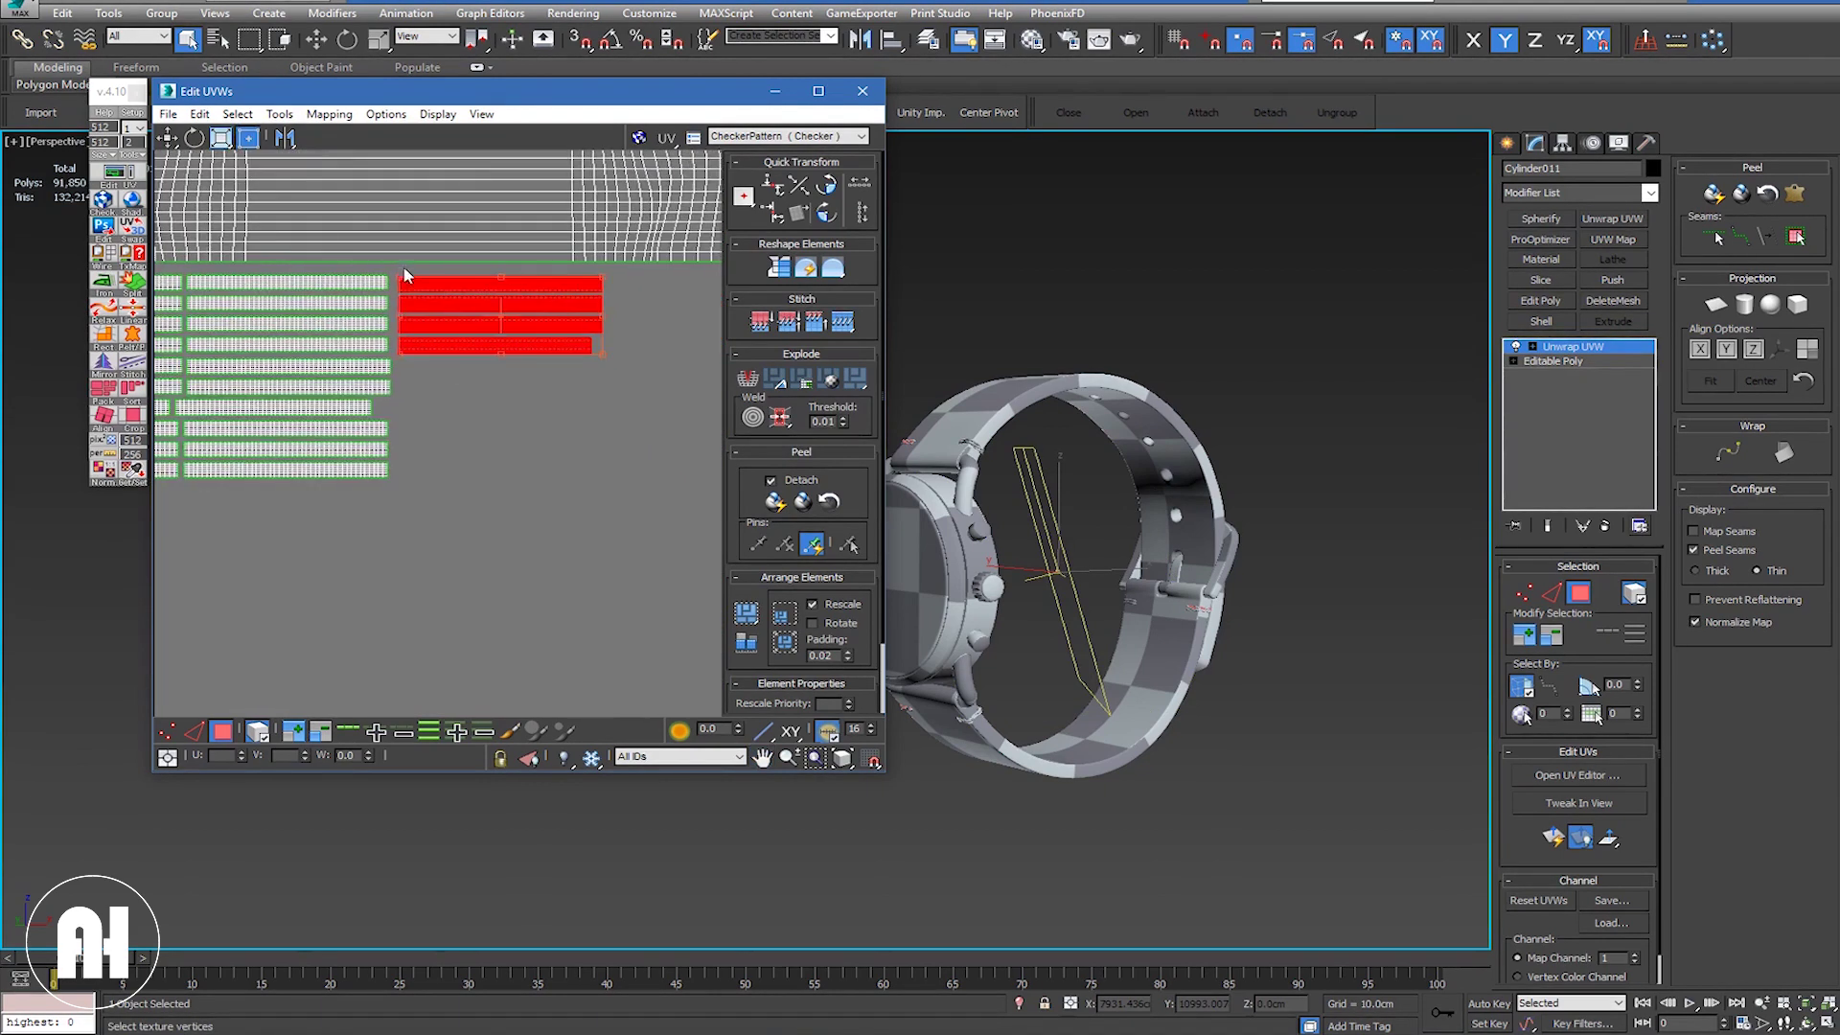
scroll(403, 276, up, 3)
drag(436, 310, 437, 310)
scroll(436, 310, down, 4)
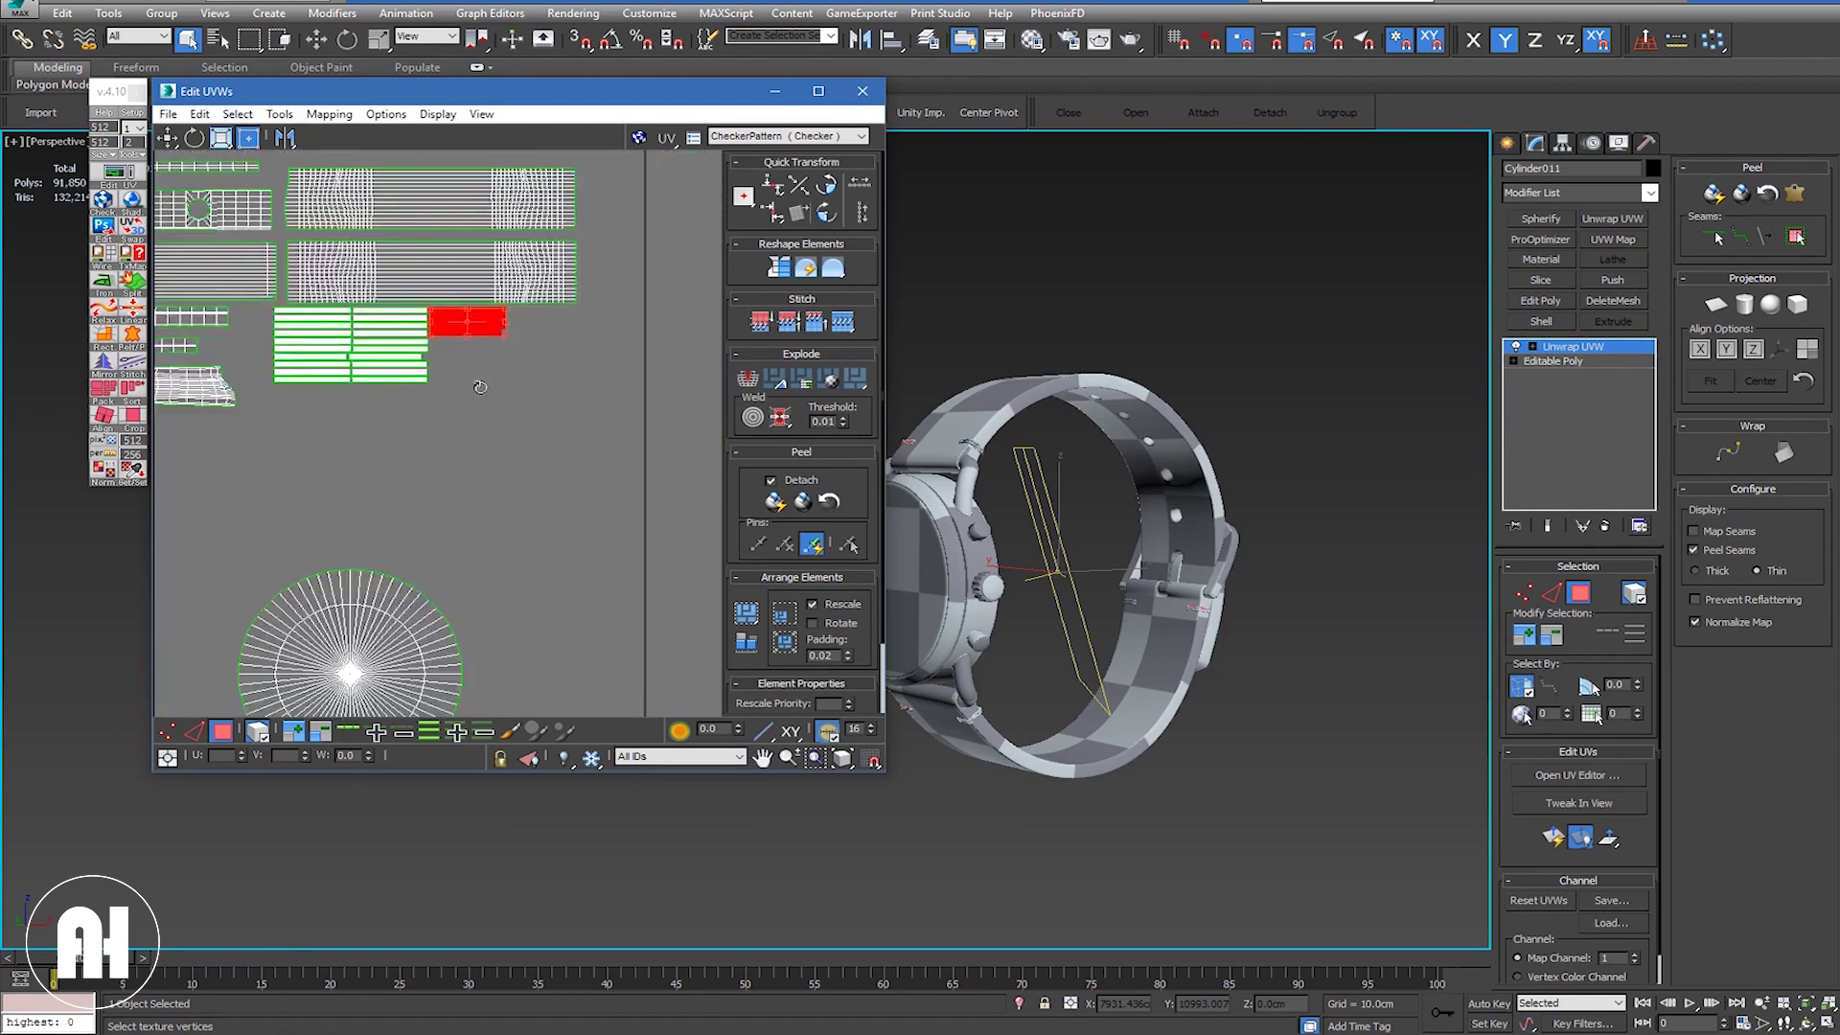
Step: Zoom out the UV view and select the loose islands and buckle faces outside the tile
scroll(476, 418, down, 2)
scroll(476, 418, down, 1)
scroll(473, 422, down, 2)
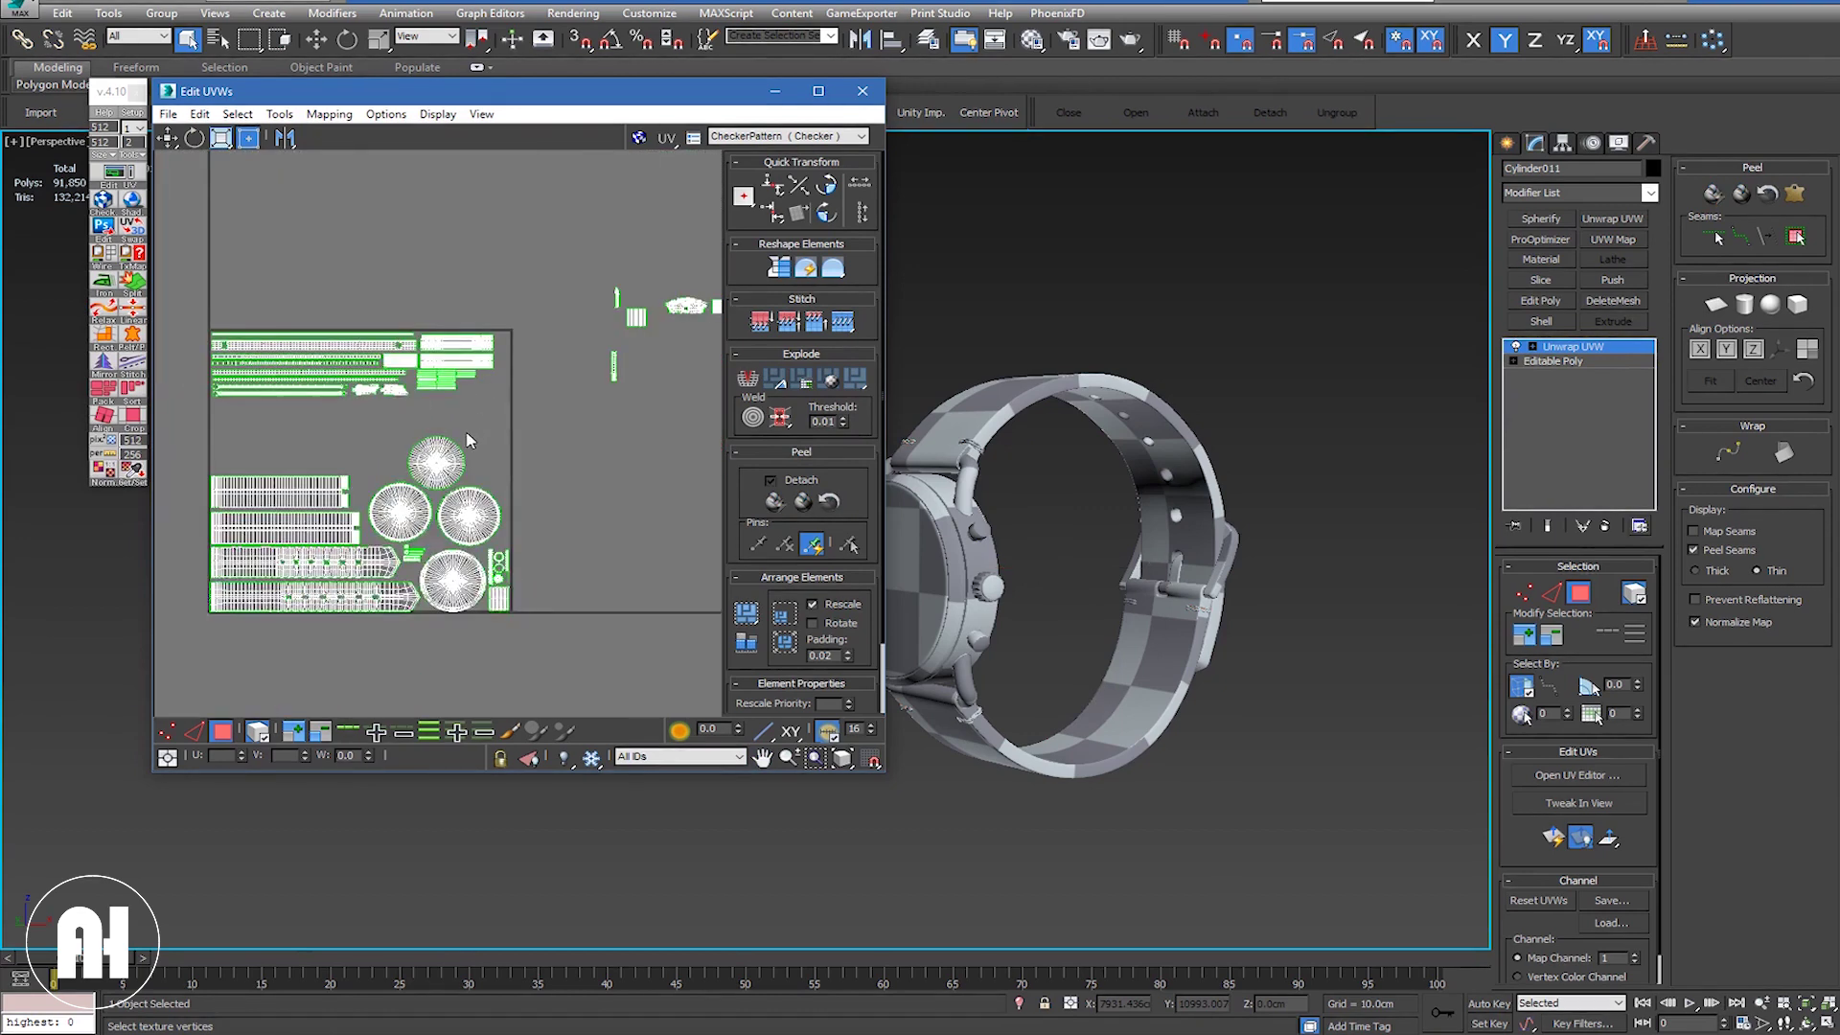
alt+middle_drag(1075, 459, 1076, 398)
scroll(535, 403, down, 2)
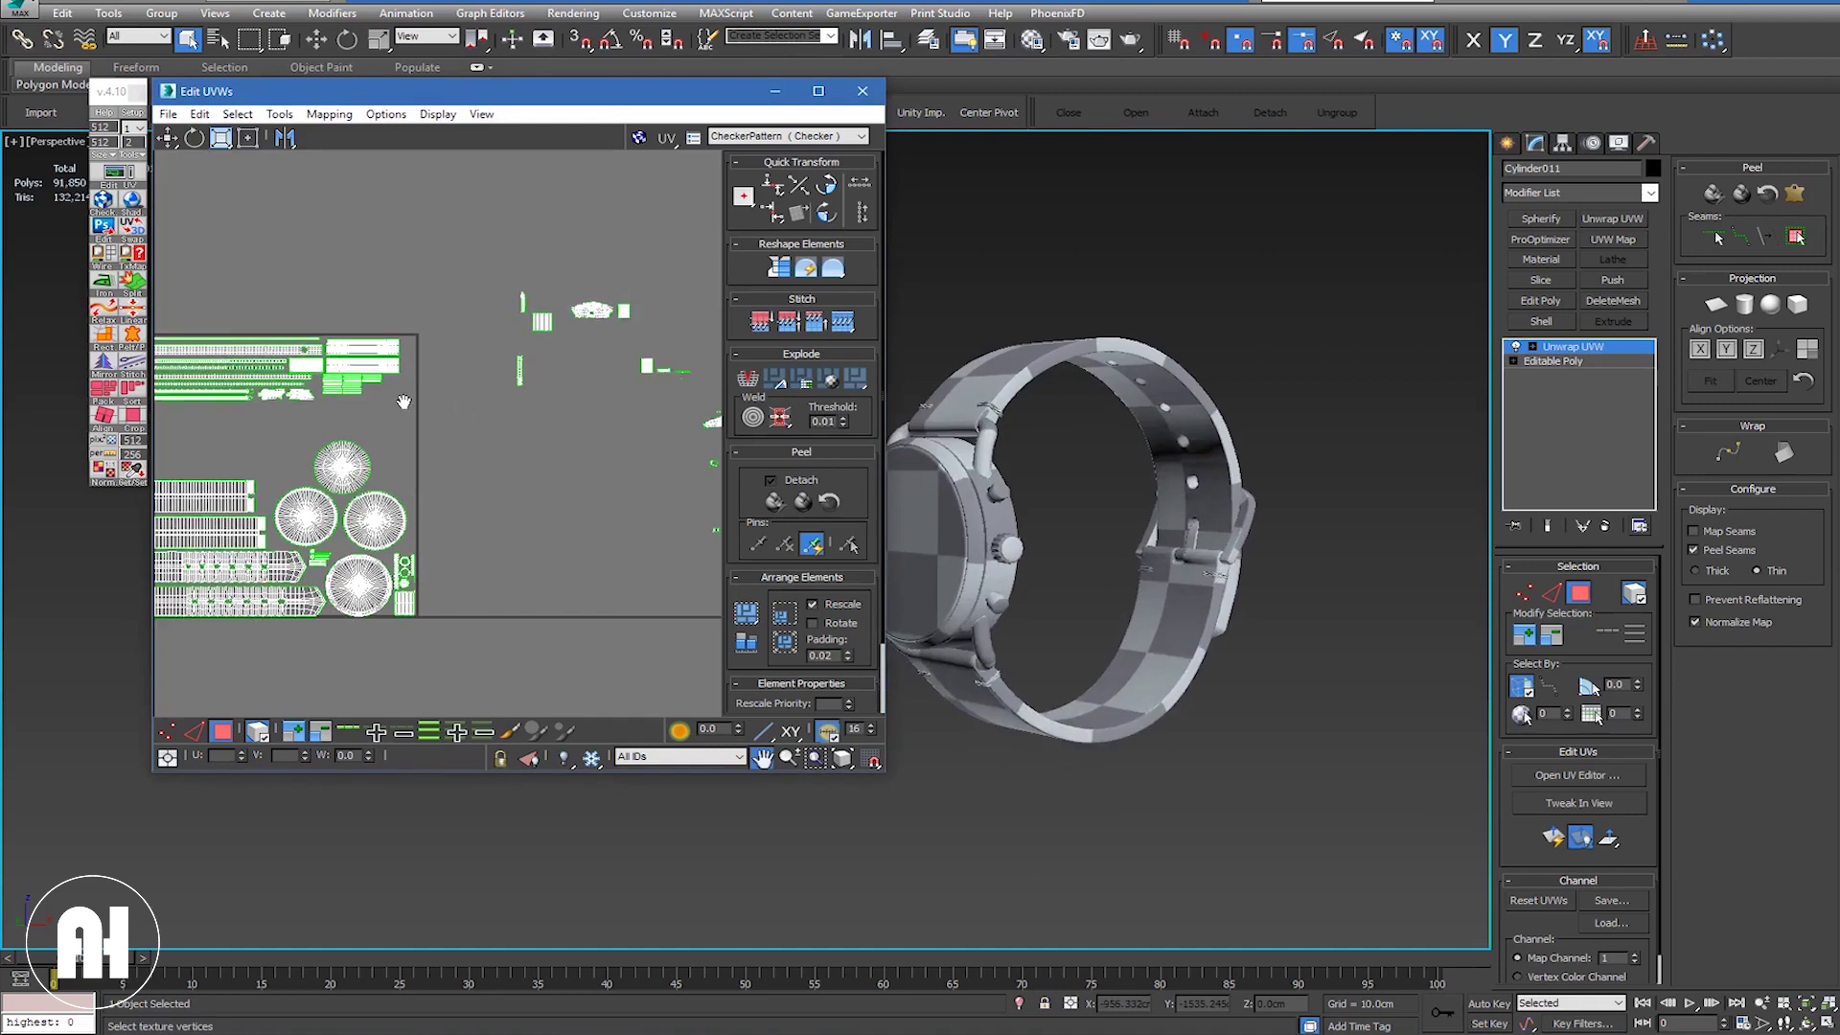
scroll(535, 404, down, 2)
middle_drag(452, 385, 453, 386)
scroll(422, 389, down, 5)
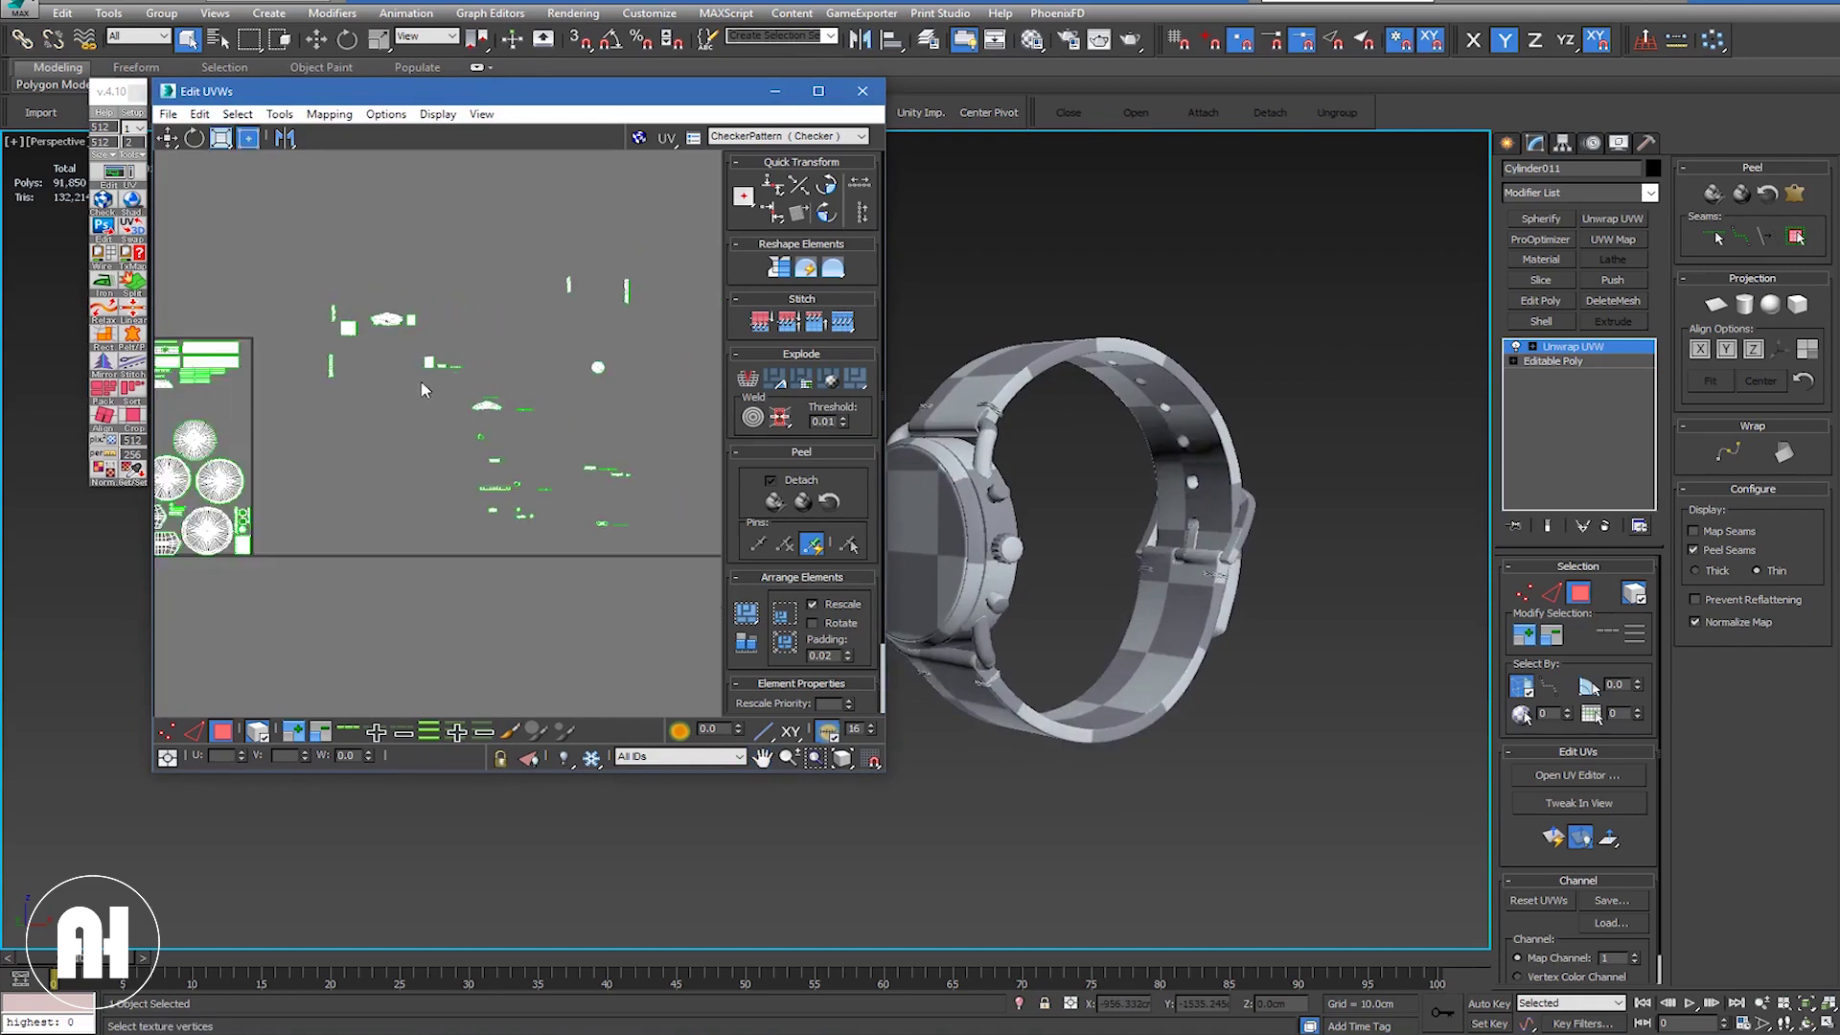
drag(613, 240, 367, 532)
mouse_move(1016, 450)
alt+middle_down()
mouse_move(1226, 537)
mouse_move(1266, 487)
alt+middle_up()
click(1220, 535)
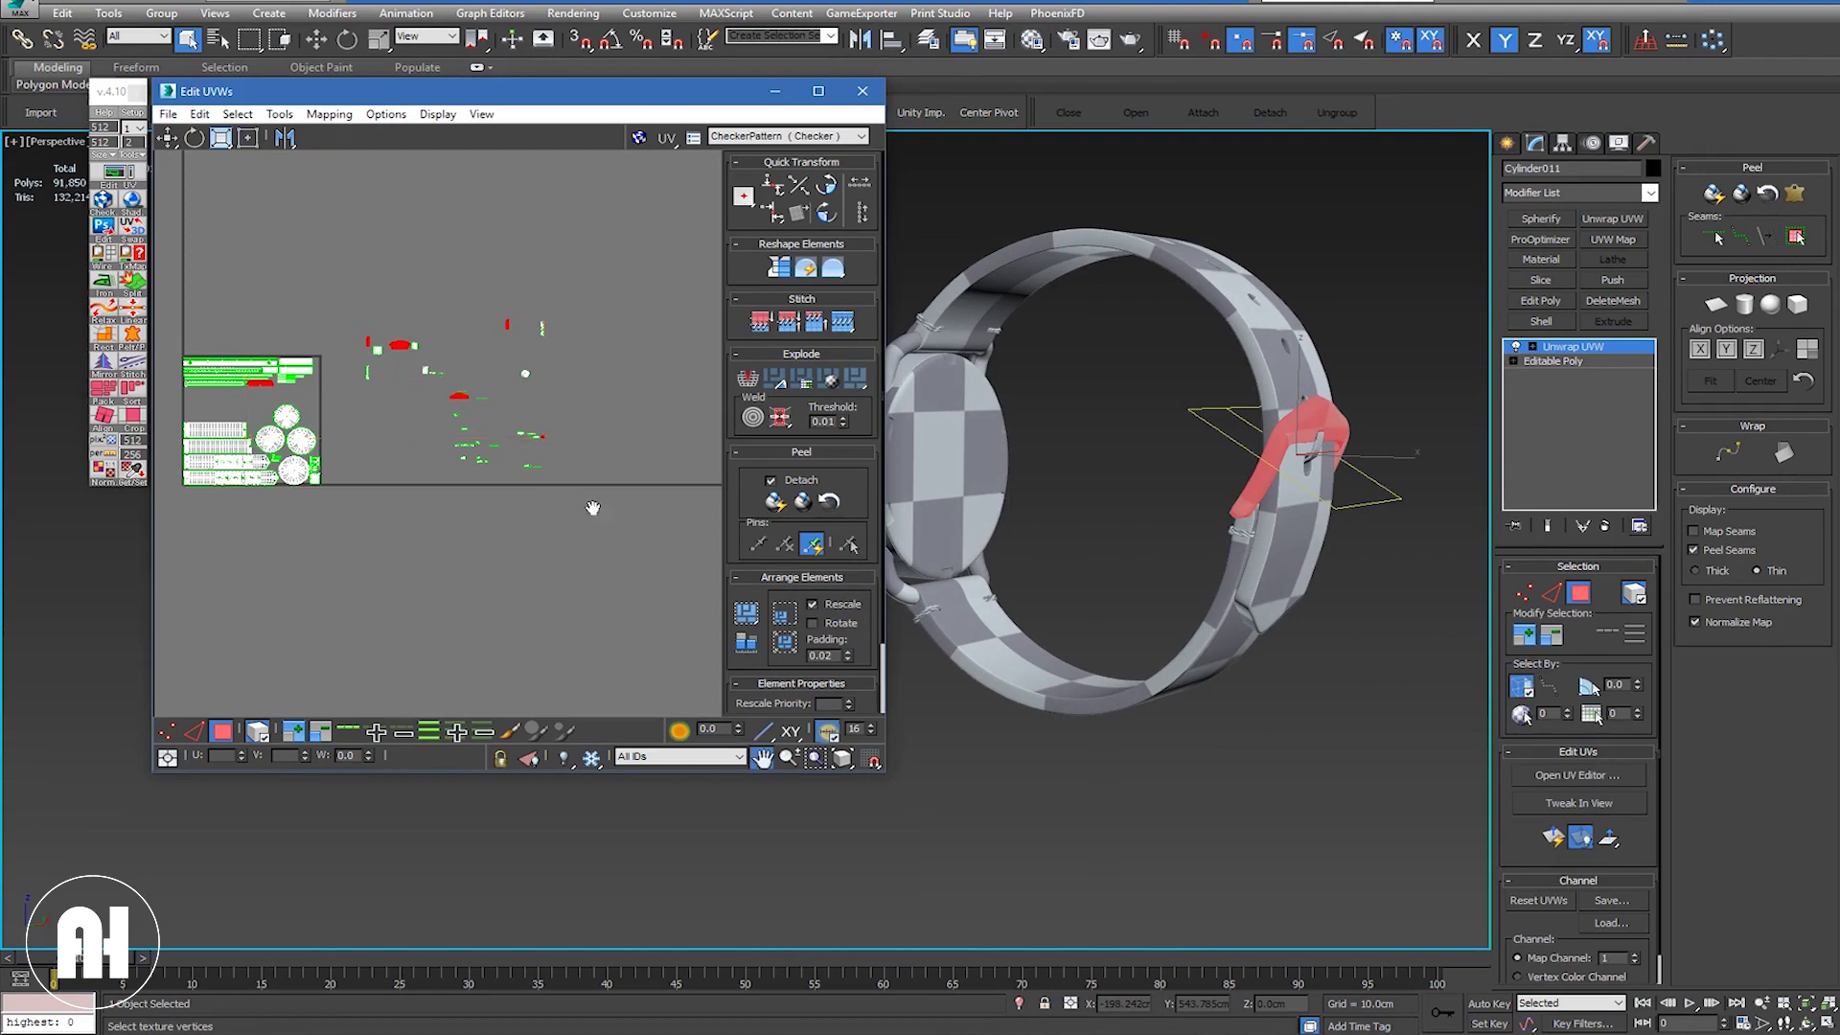
Step: Enlarge the UV editor, drop extra shells, and move the buckle shells left toward the tile
middle_drag(595, 505, 636, 515)
drag(884, 776, 1263, 822)
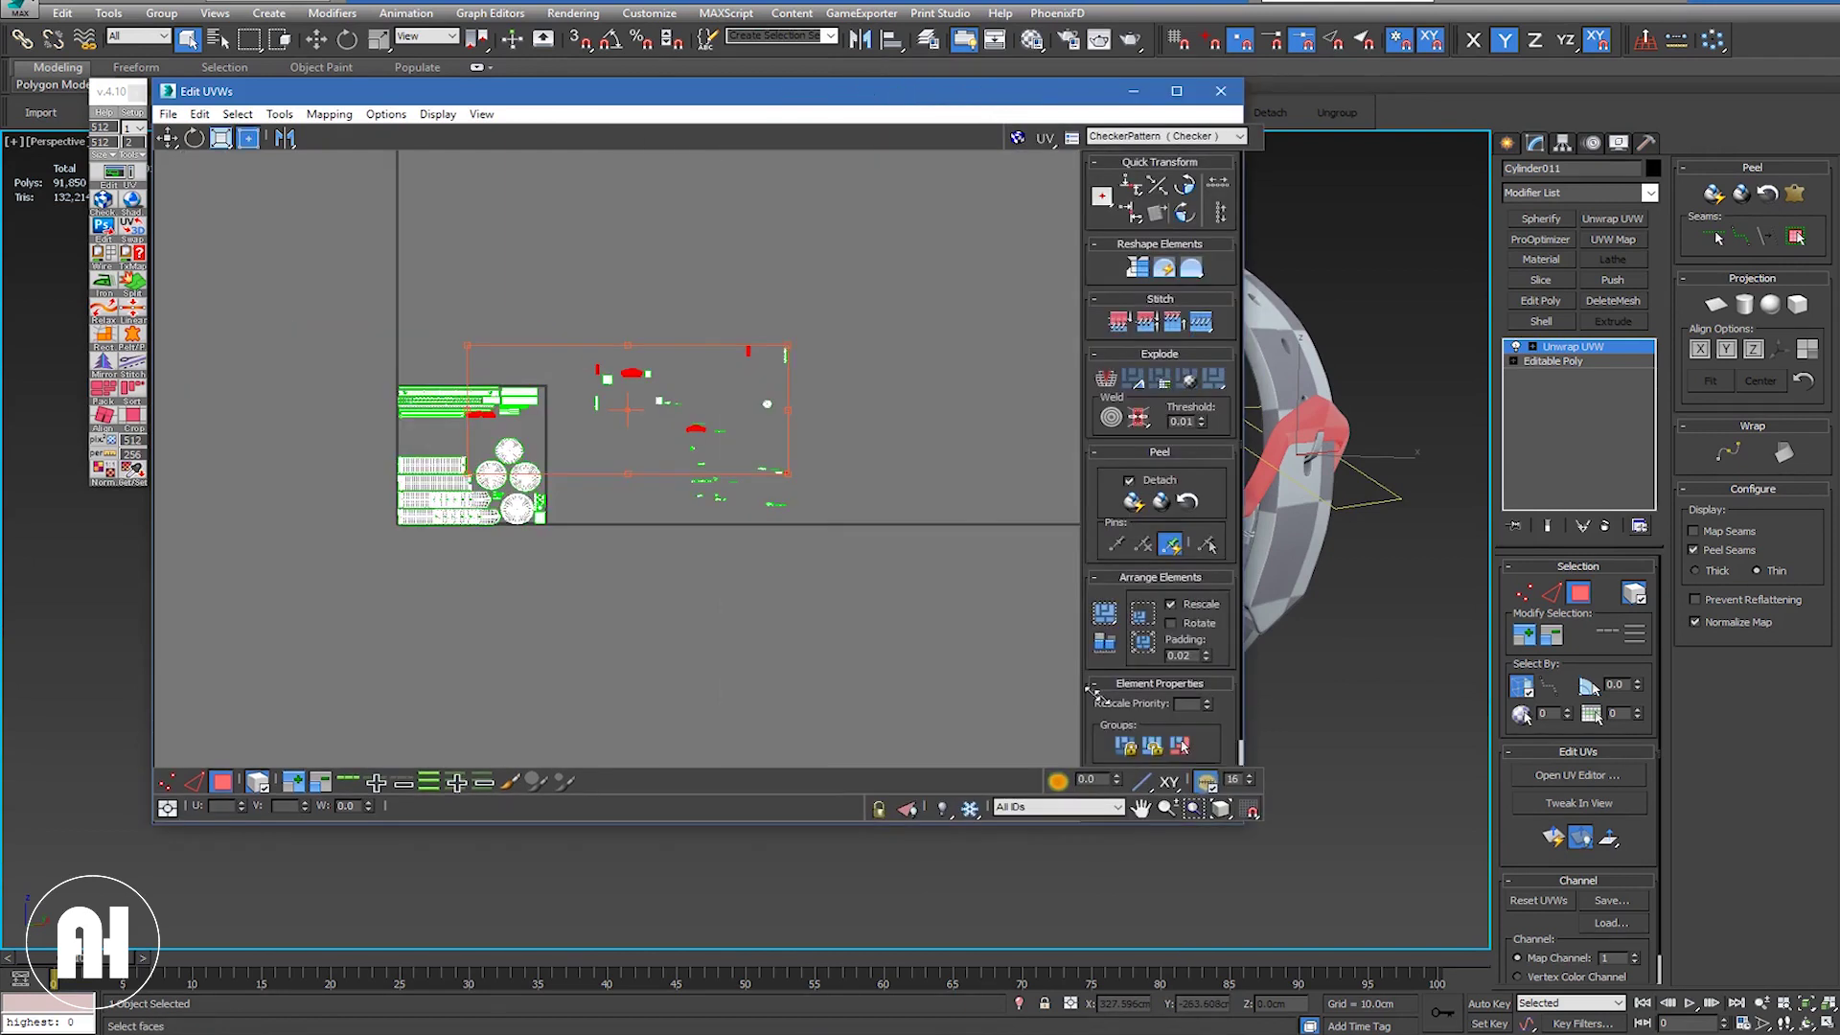
scroll(513, 390, up, 2)
scroll(517, 402, up, 2)
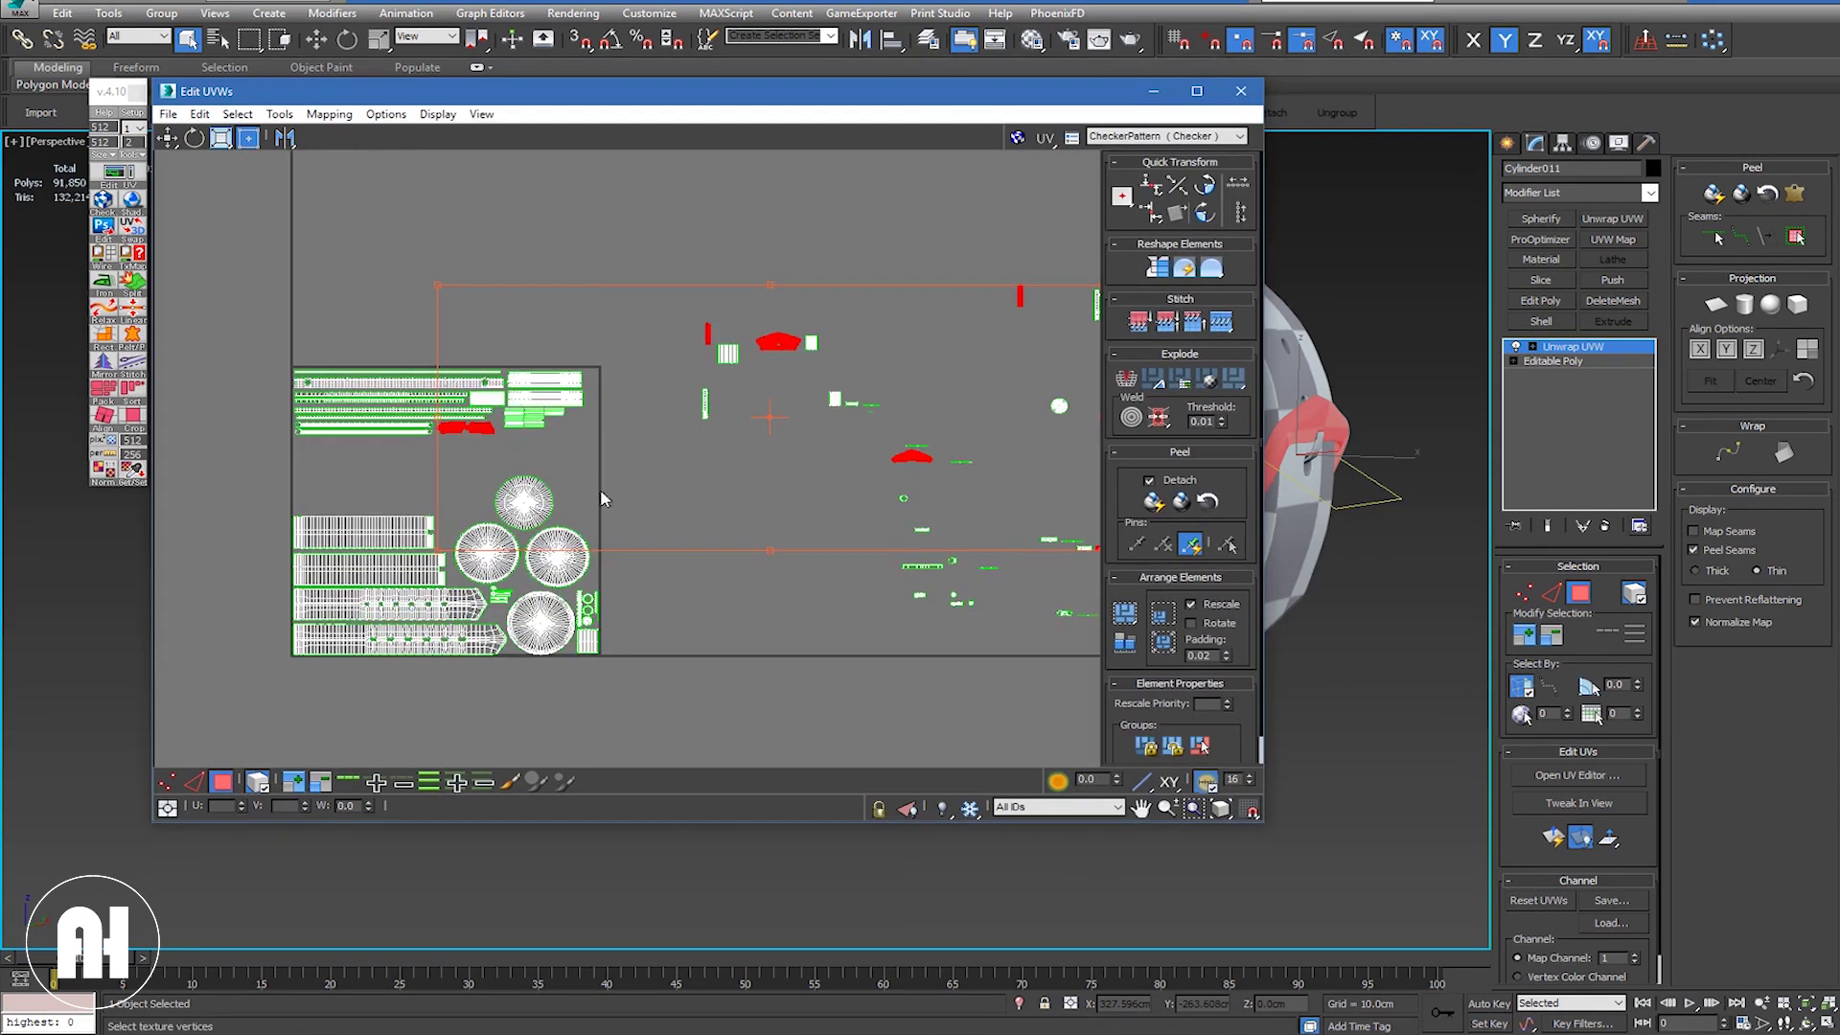
alt+click(467, 427)
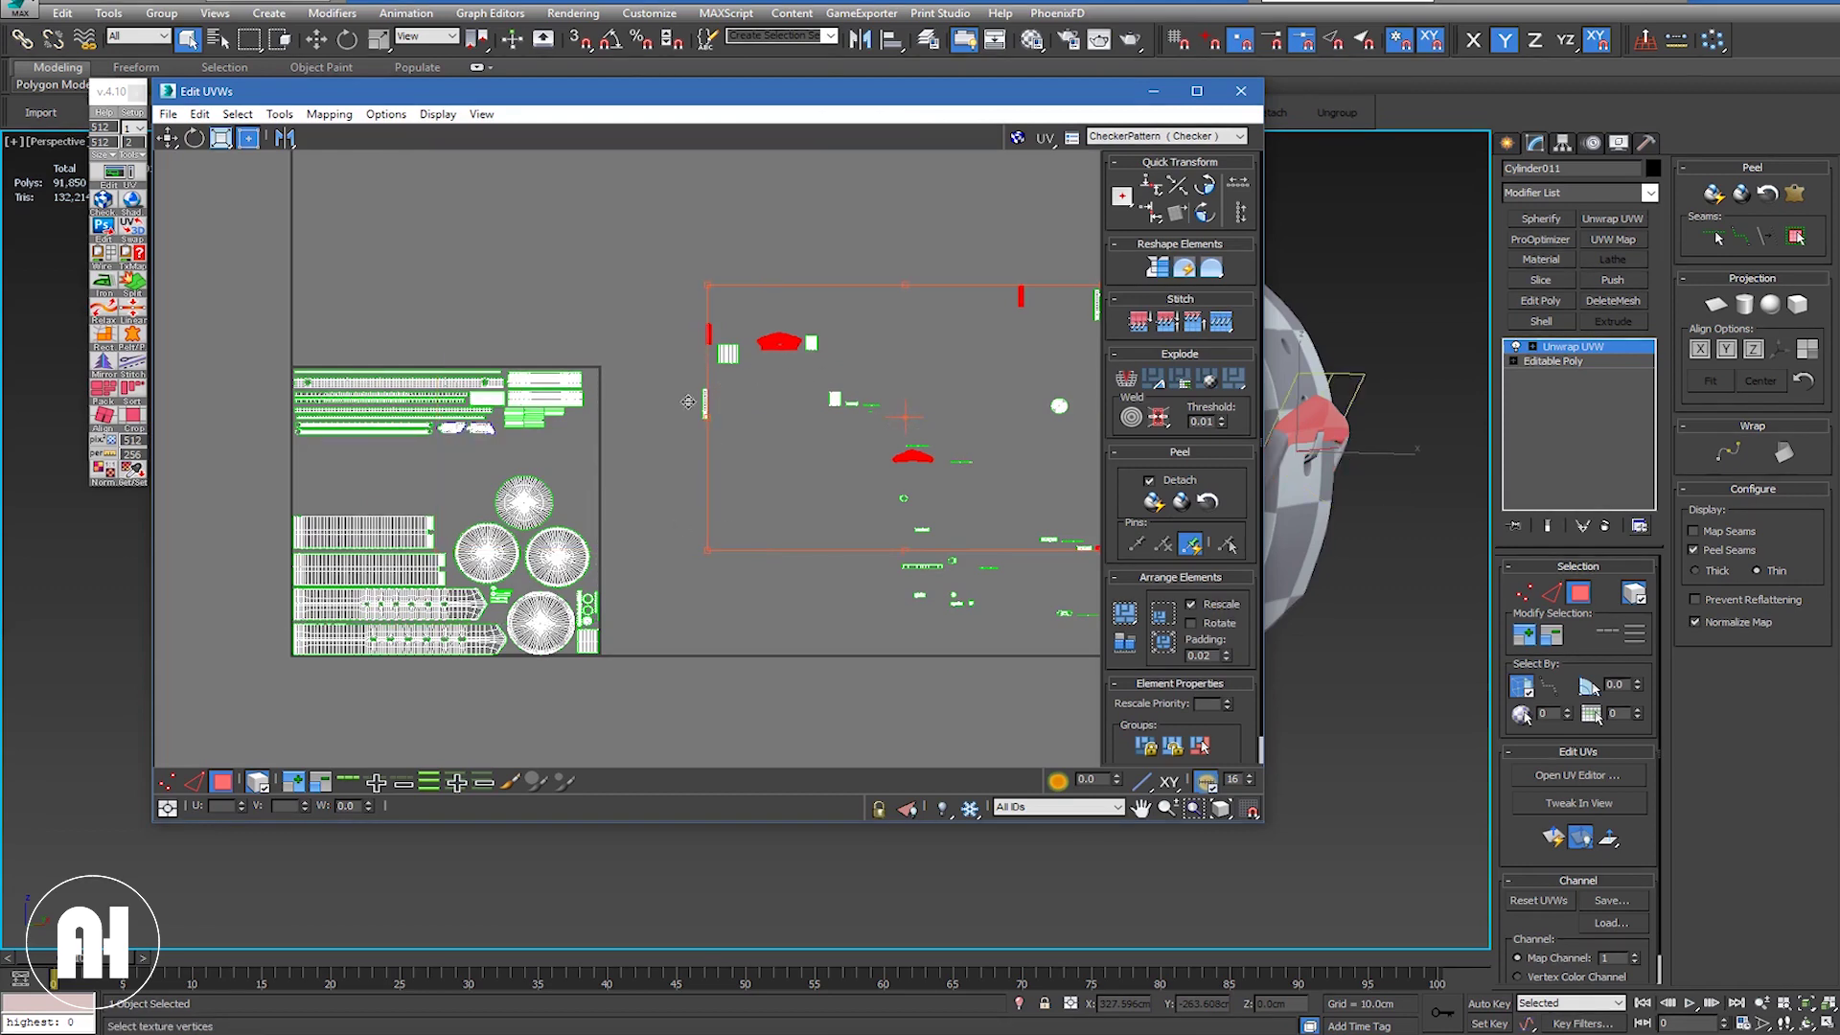
drag(778, 348, 581, 422)
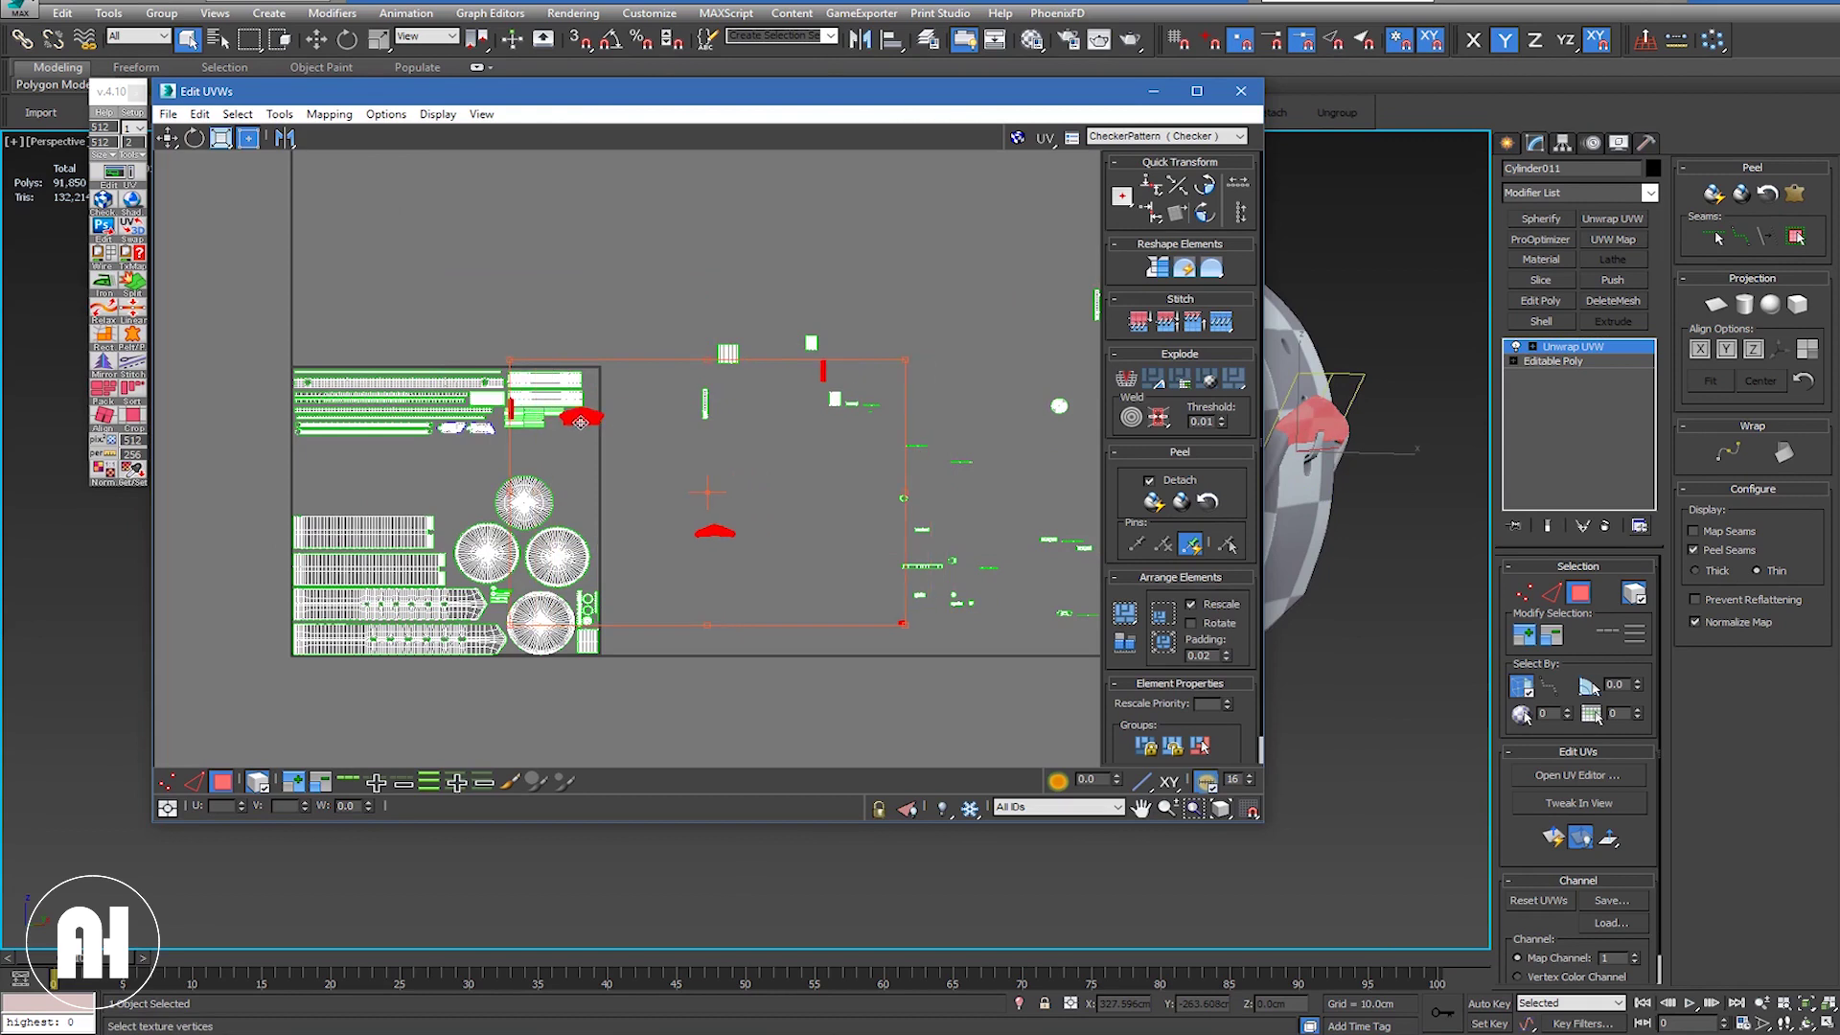
scroll(582, 424, up, 2)
scroll(604, 432, up, 2)
Step: Deselect the thin strip and move the buckle shell left and down
scroll(626, 441, up, 2)
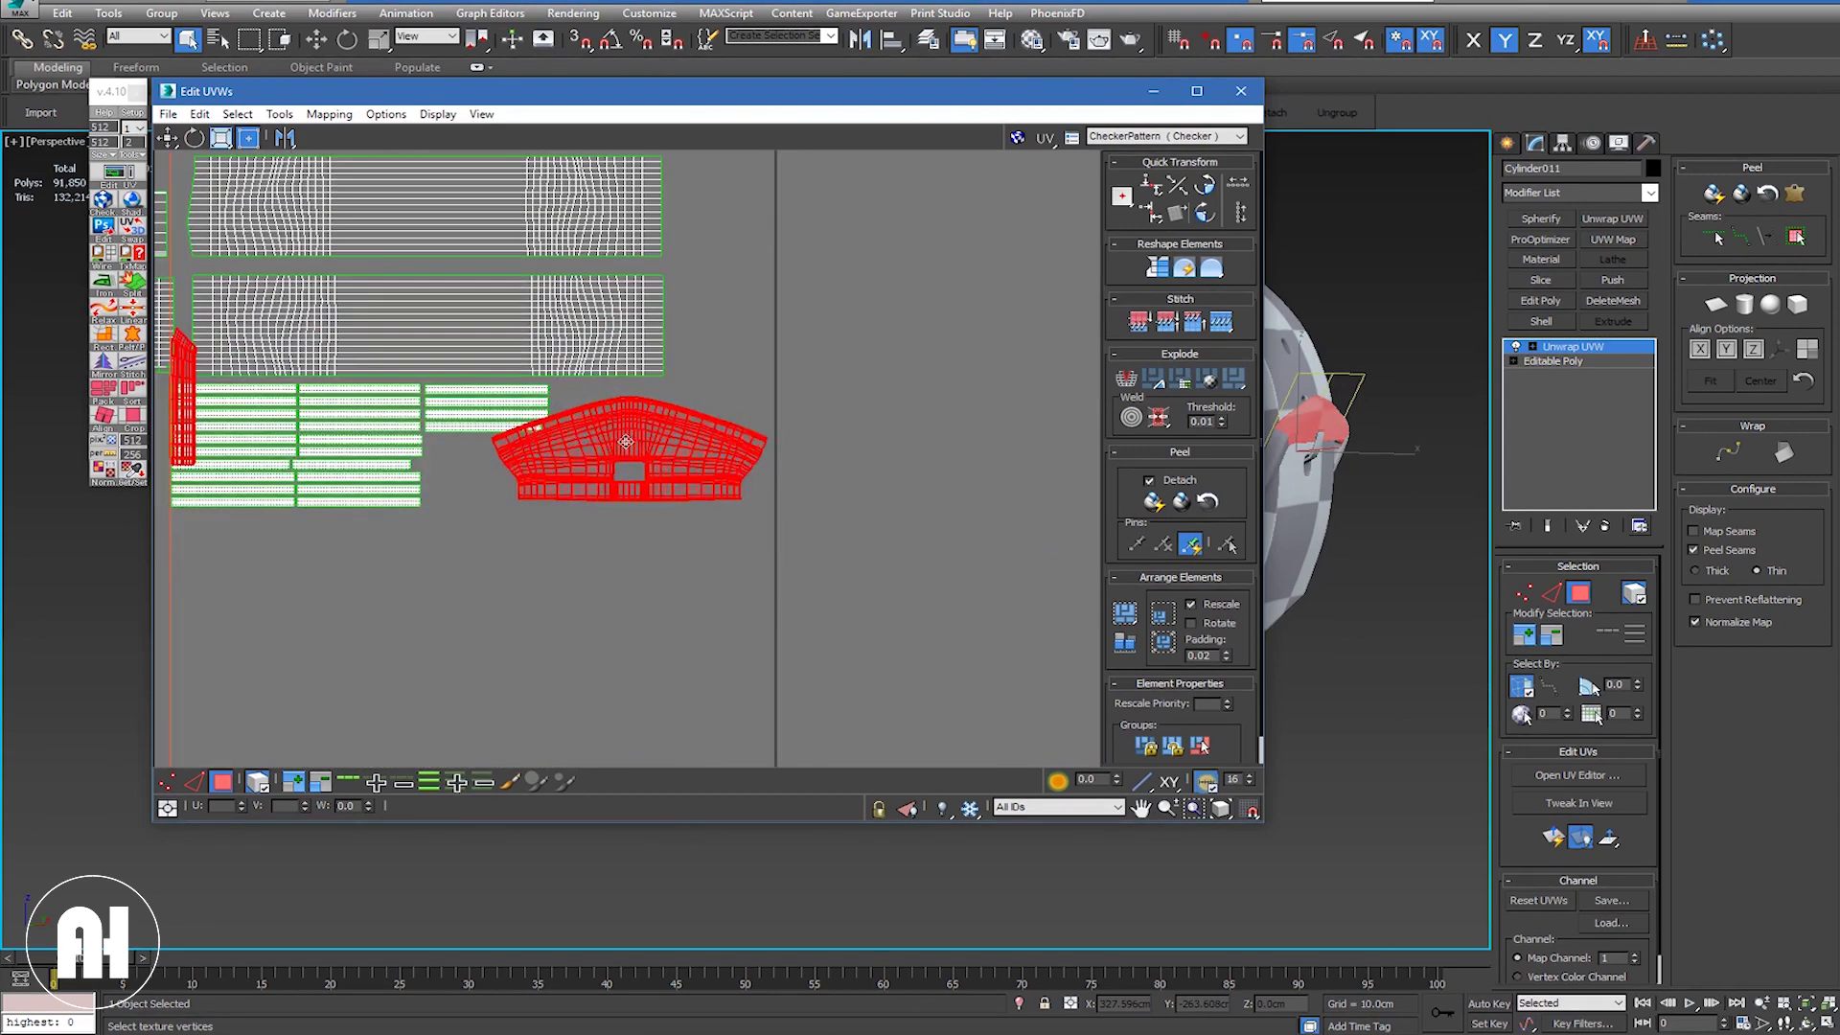
click(629, 442)
drag(630, 442, 584, 459)
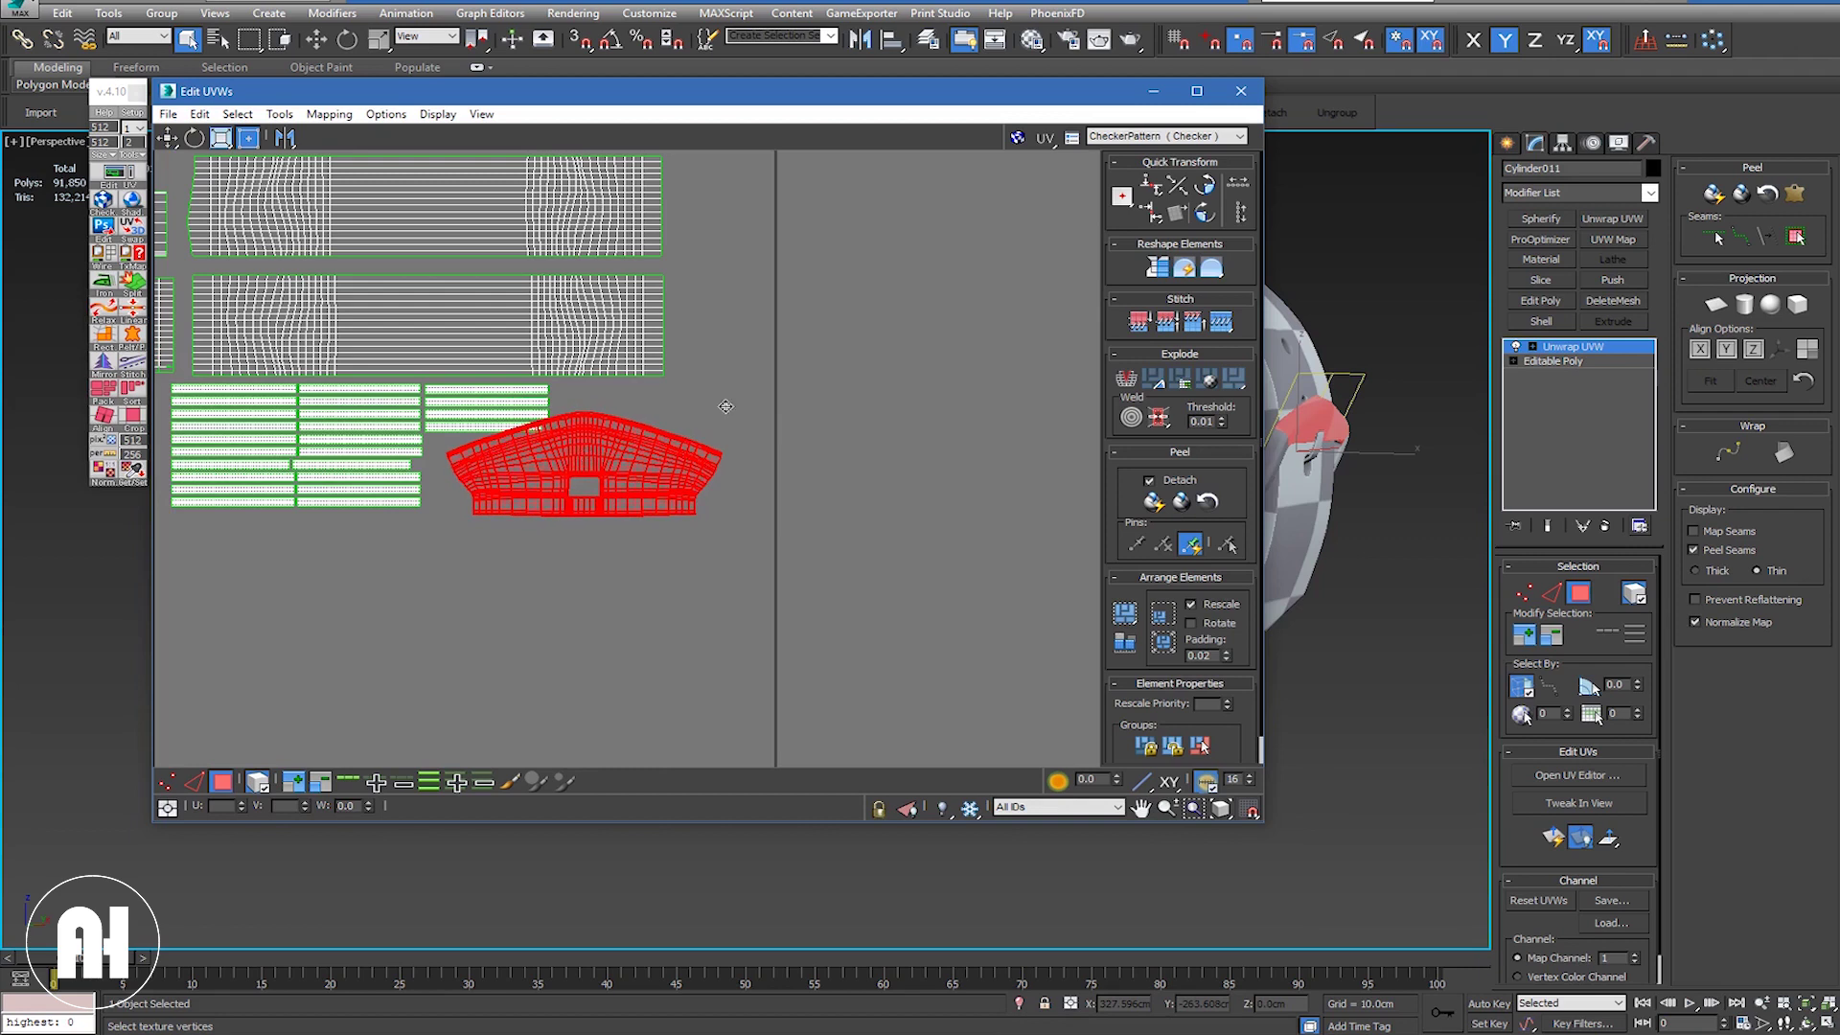
scroll(687, 451, down, 4)
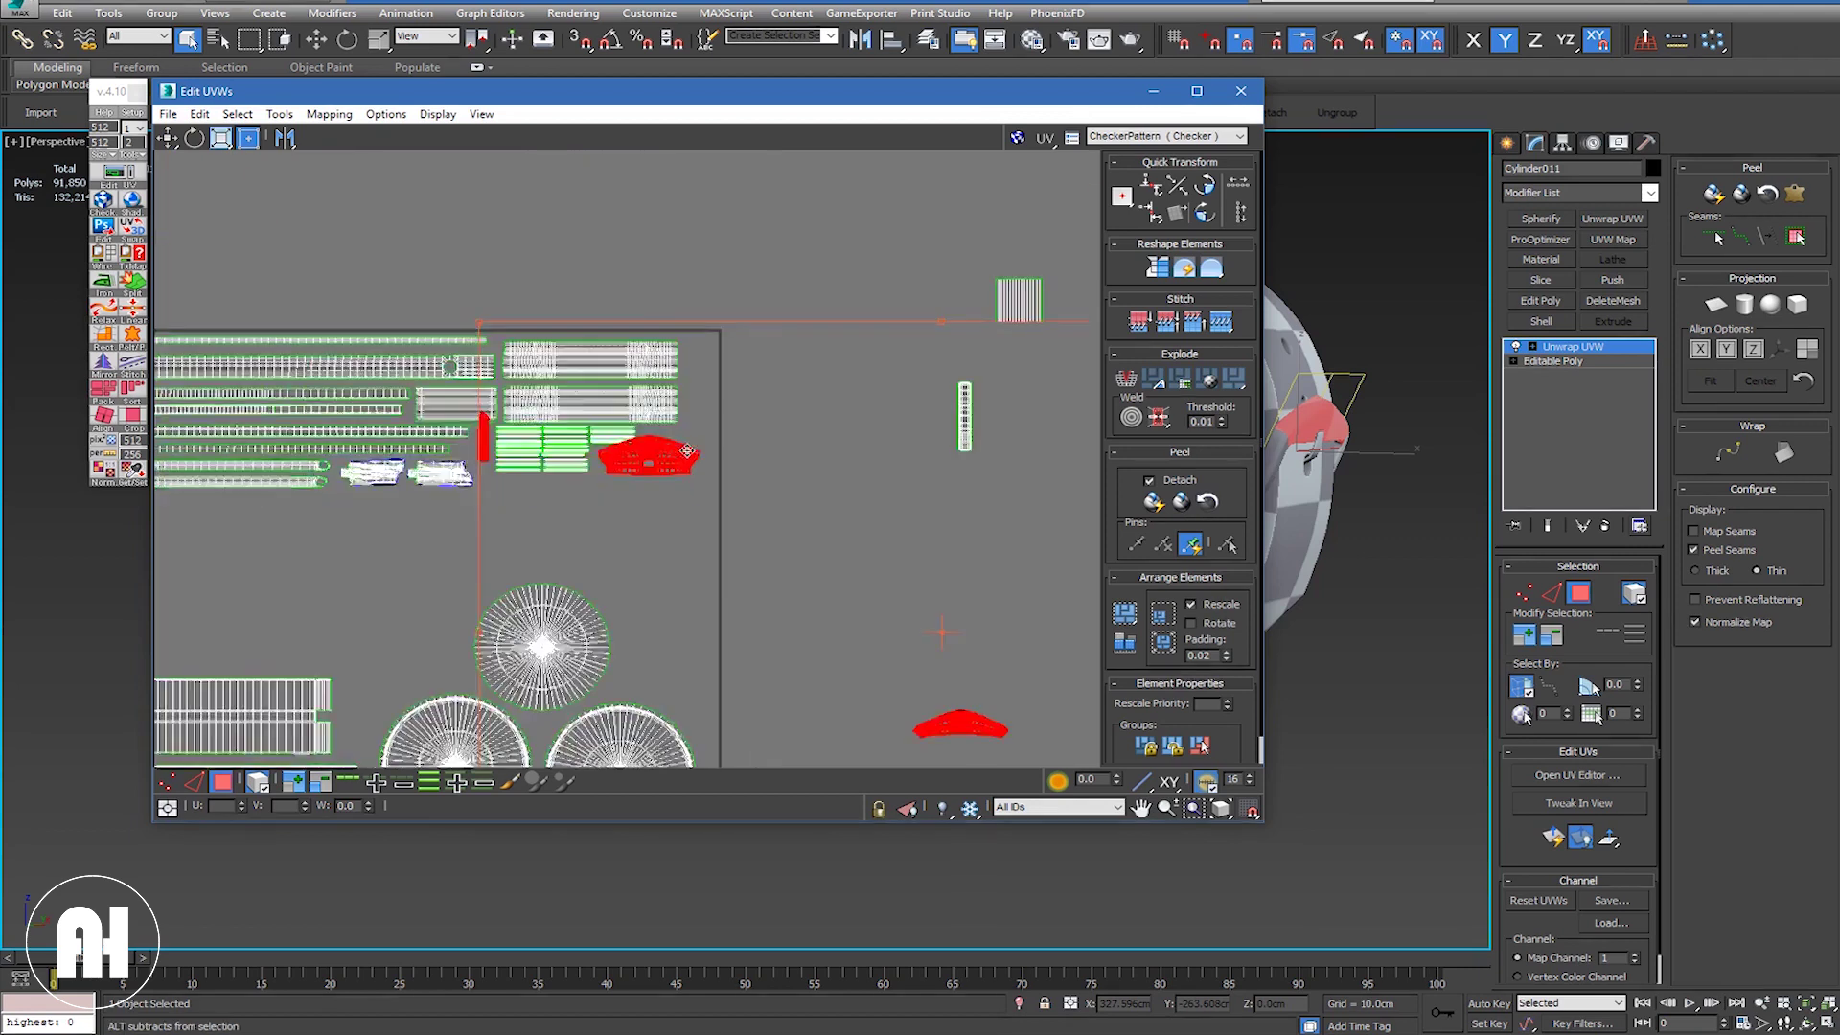
scroll(699, 460, down, 2)
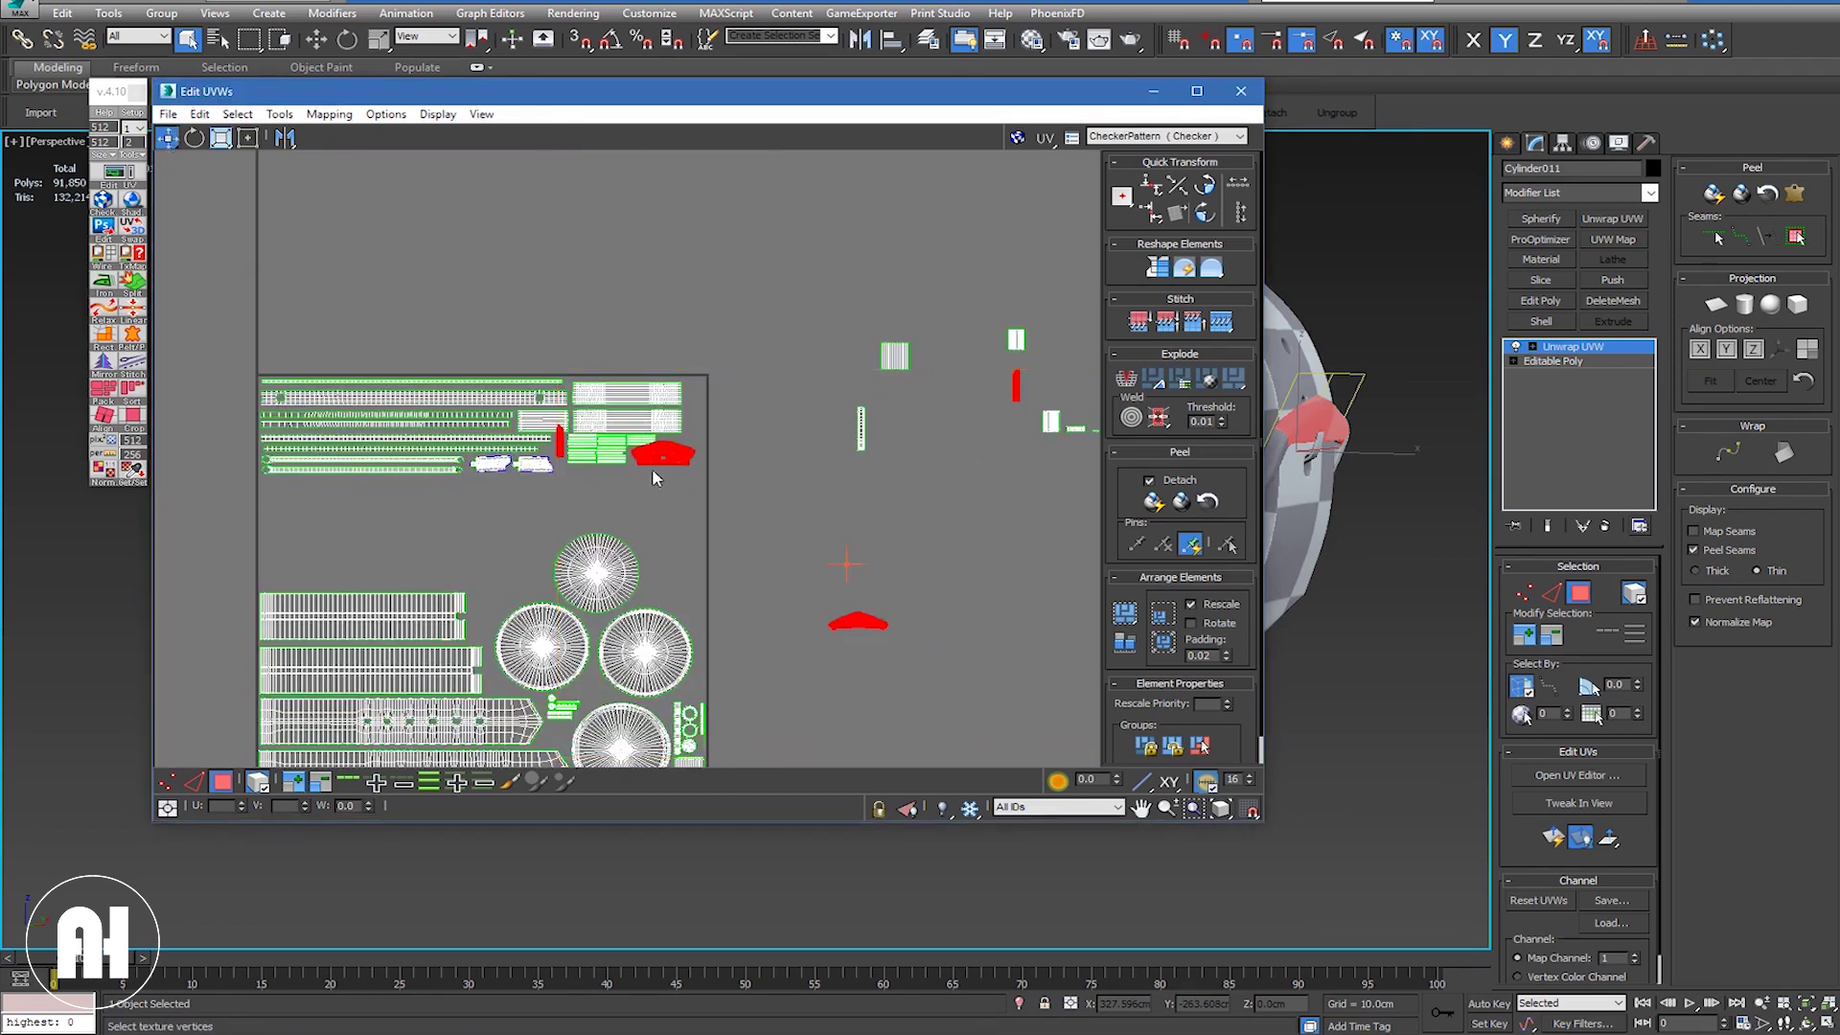
scroll(642, 458, up, 3)
scroll(642, 458, up, 1)
Step: Select the shells around the red buckle piece and move the red shell into open space
drag(629, 350, 871, 538)
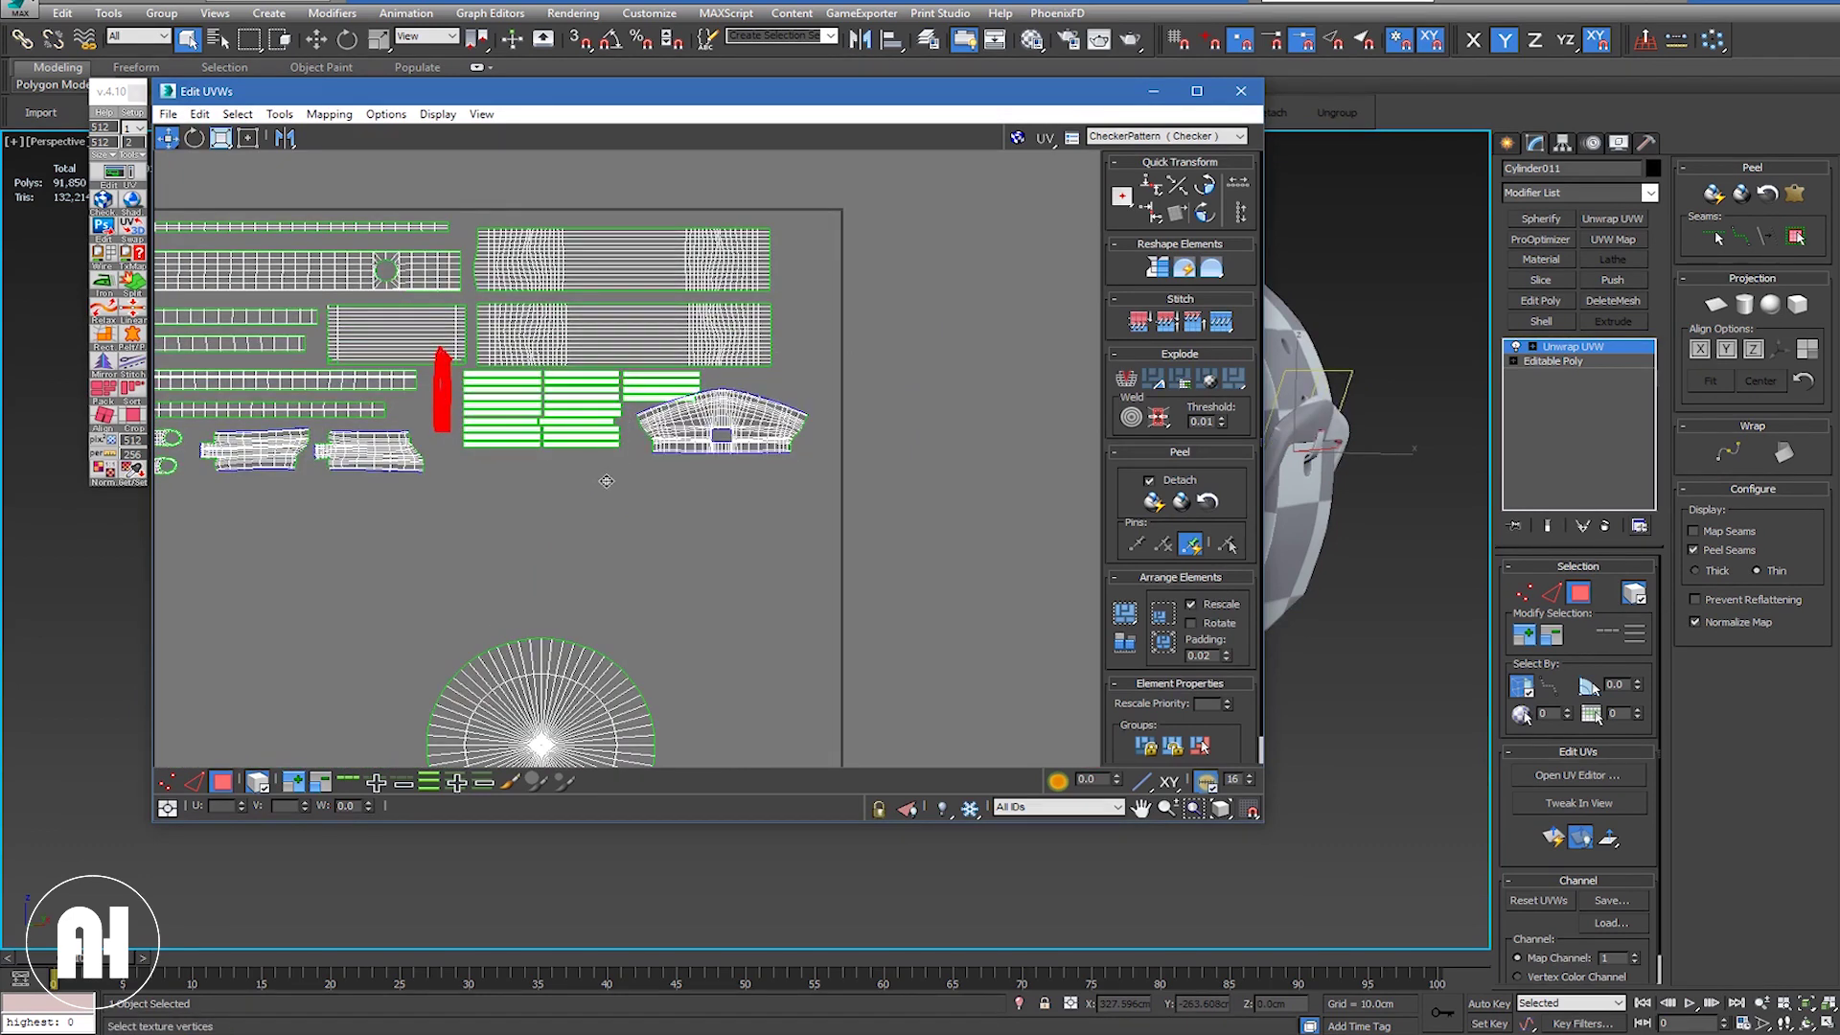
drag(606, 480, 770, 624)
drag(685, 473, 553, 584)
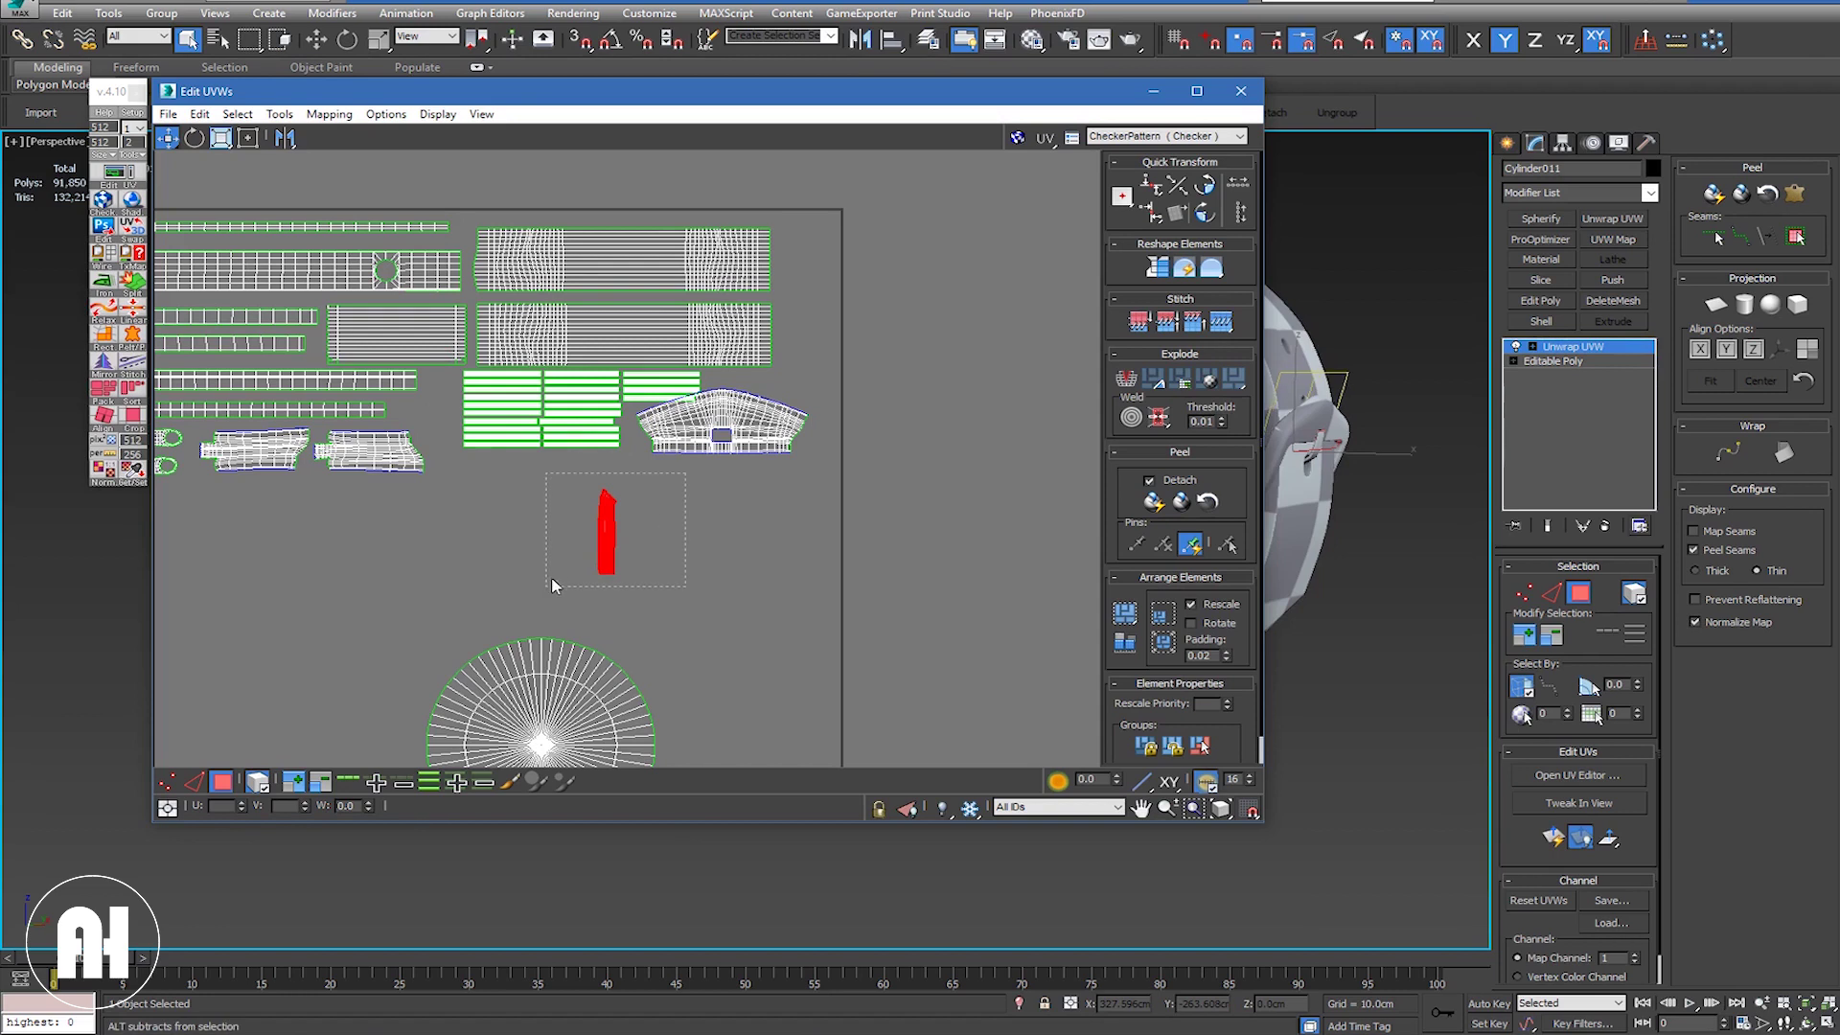
scroll(553, 584, down, 5)
scroll(761, 631, down, 2)
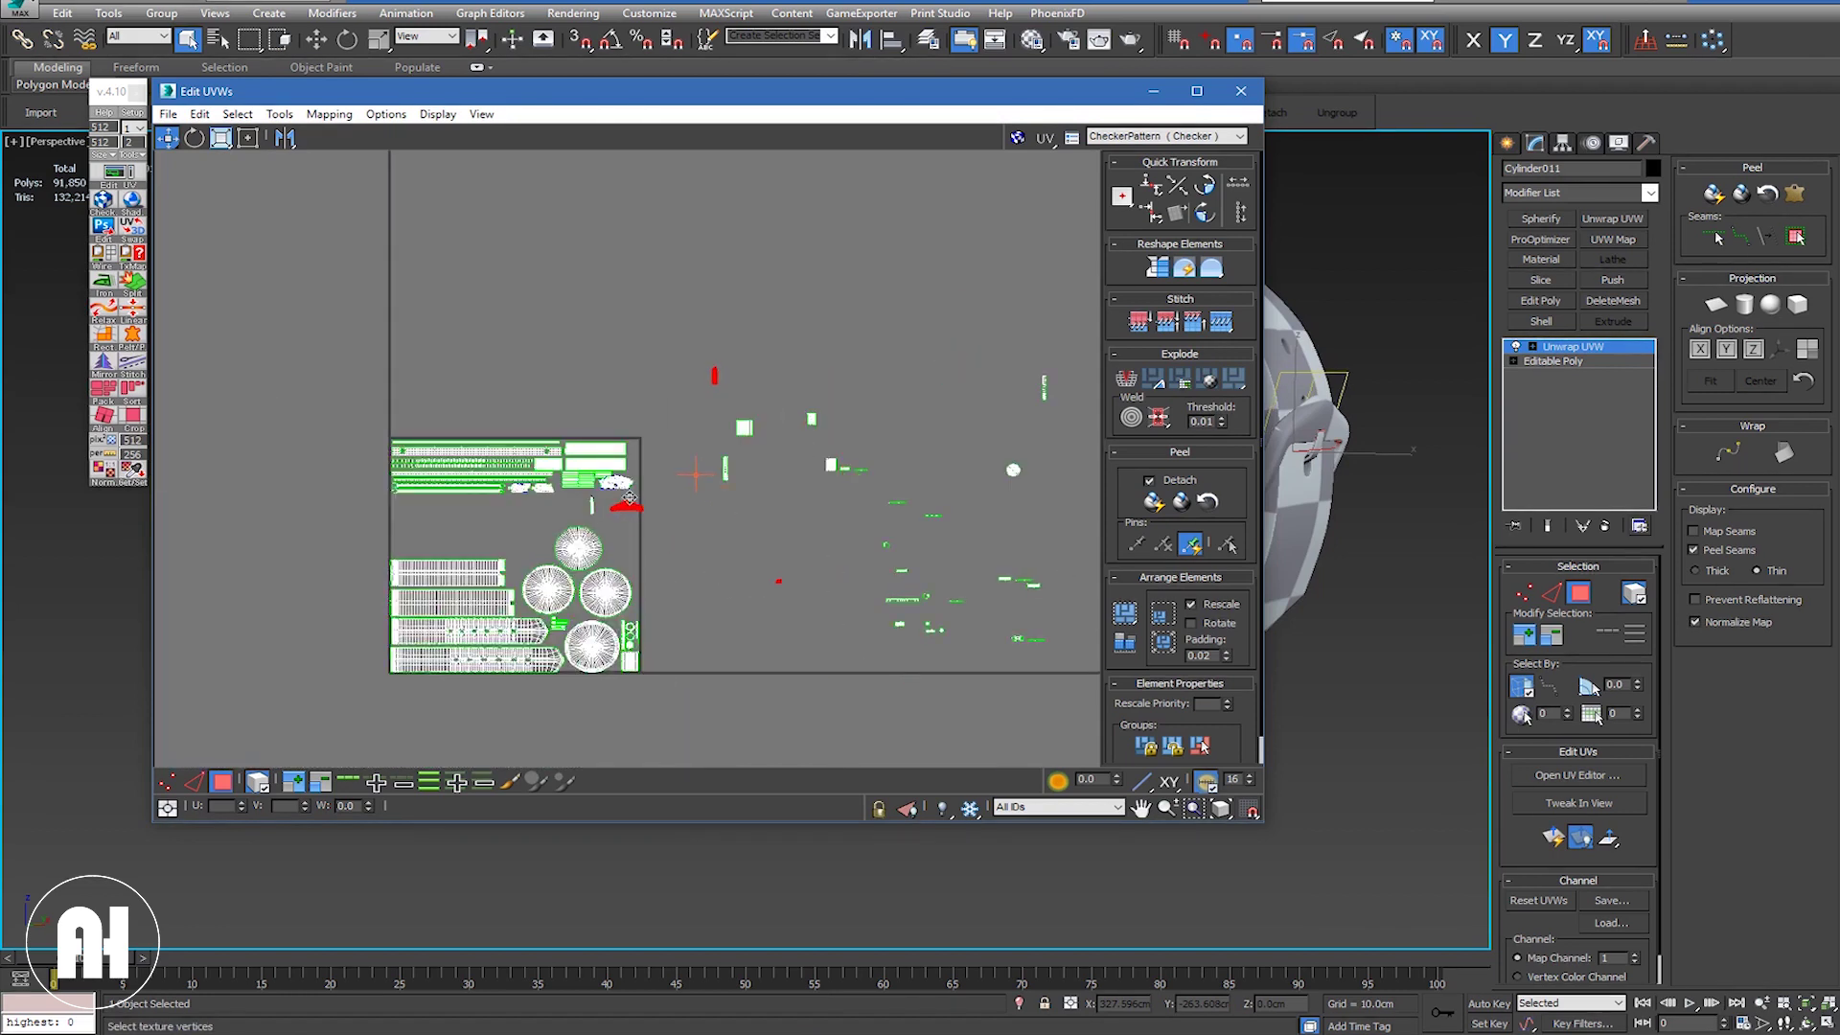
scroll(629, 497, up, 3)
scroll(613, 494, up, 4)
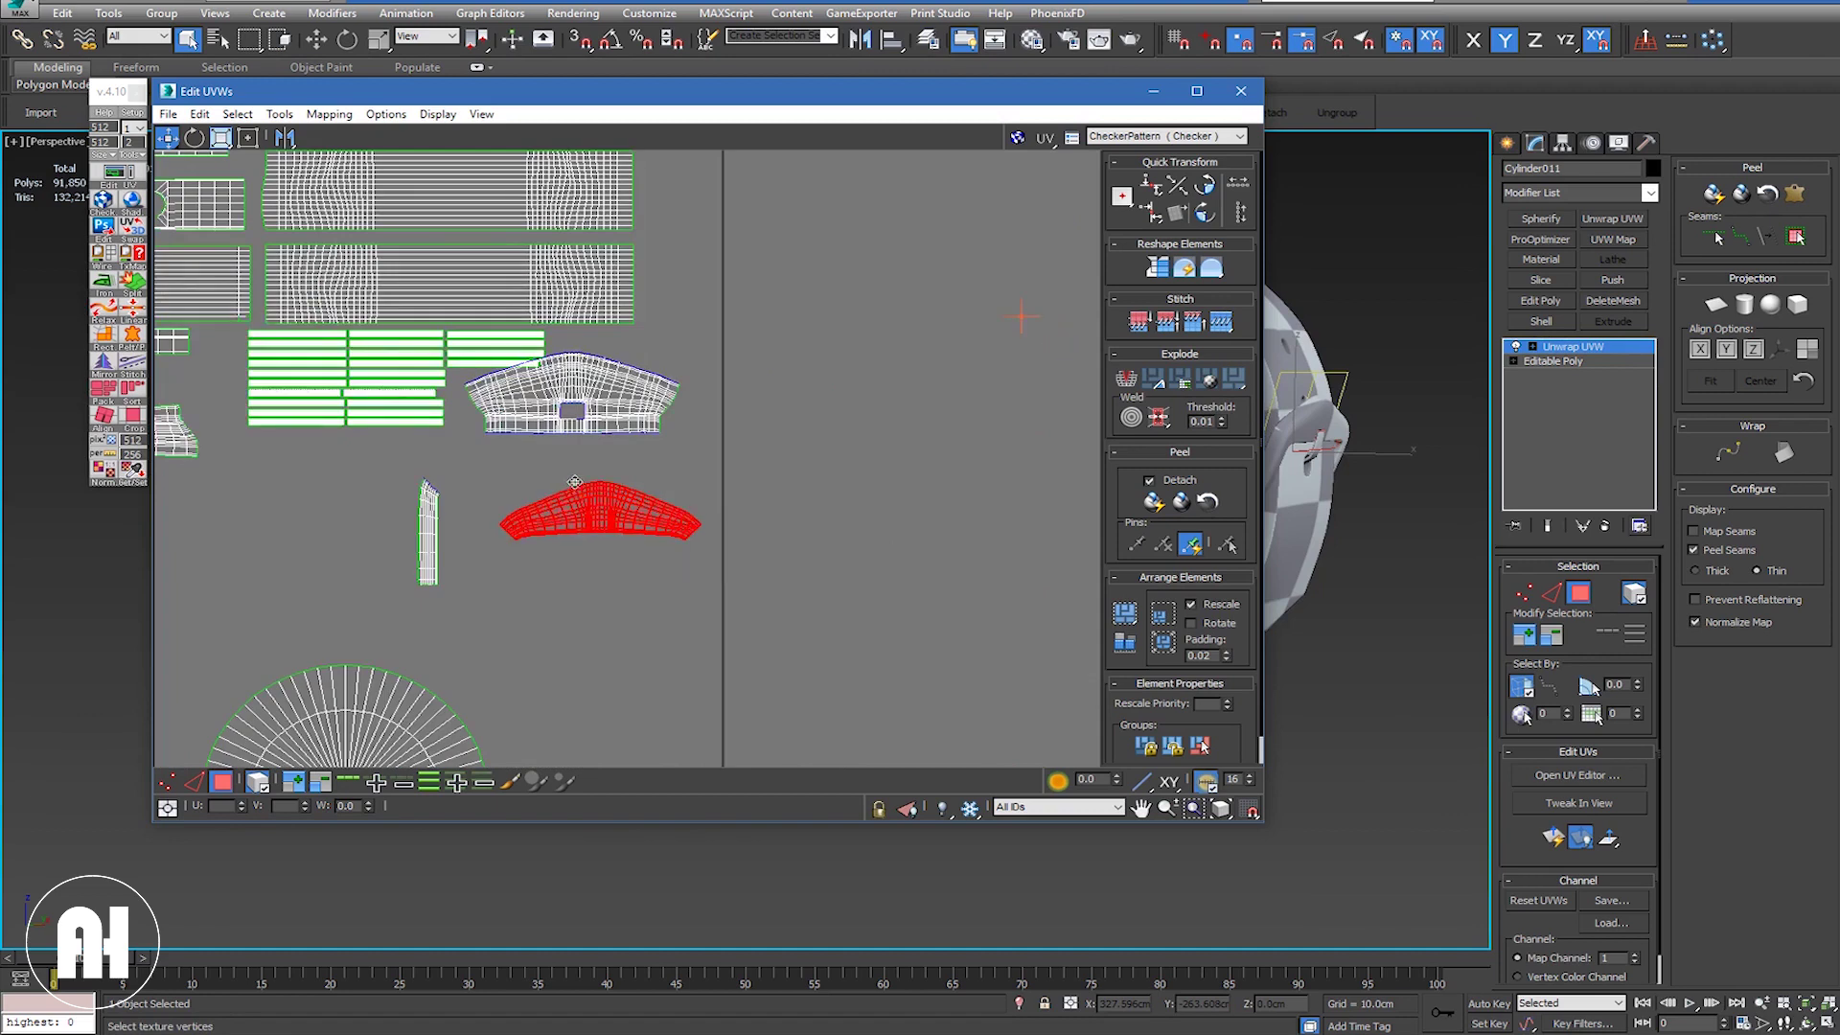
Step: Nudge the curved band shell up-left into place, then pick another small shell in Freeform Mode
drag(574, 482, 541, 448)
click(563, 471)
scroll(575, 473, down, 3)
scroll(594, 474, down, 3)
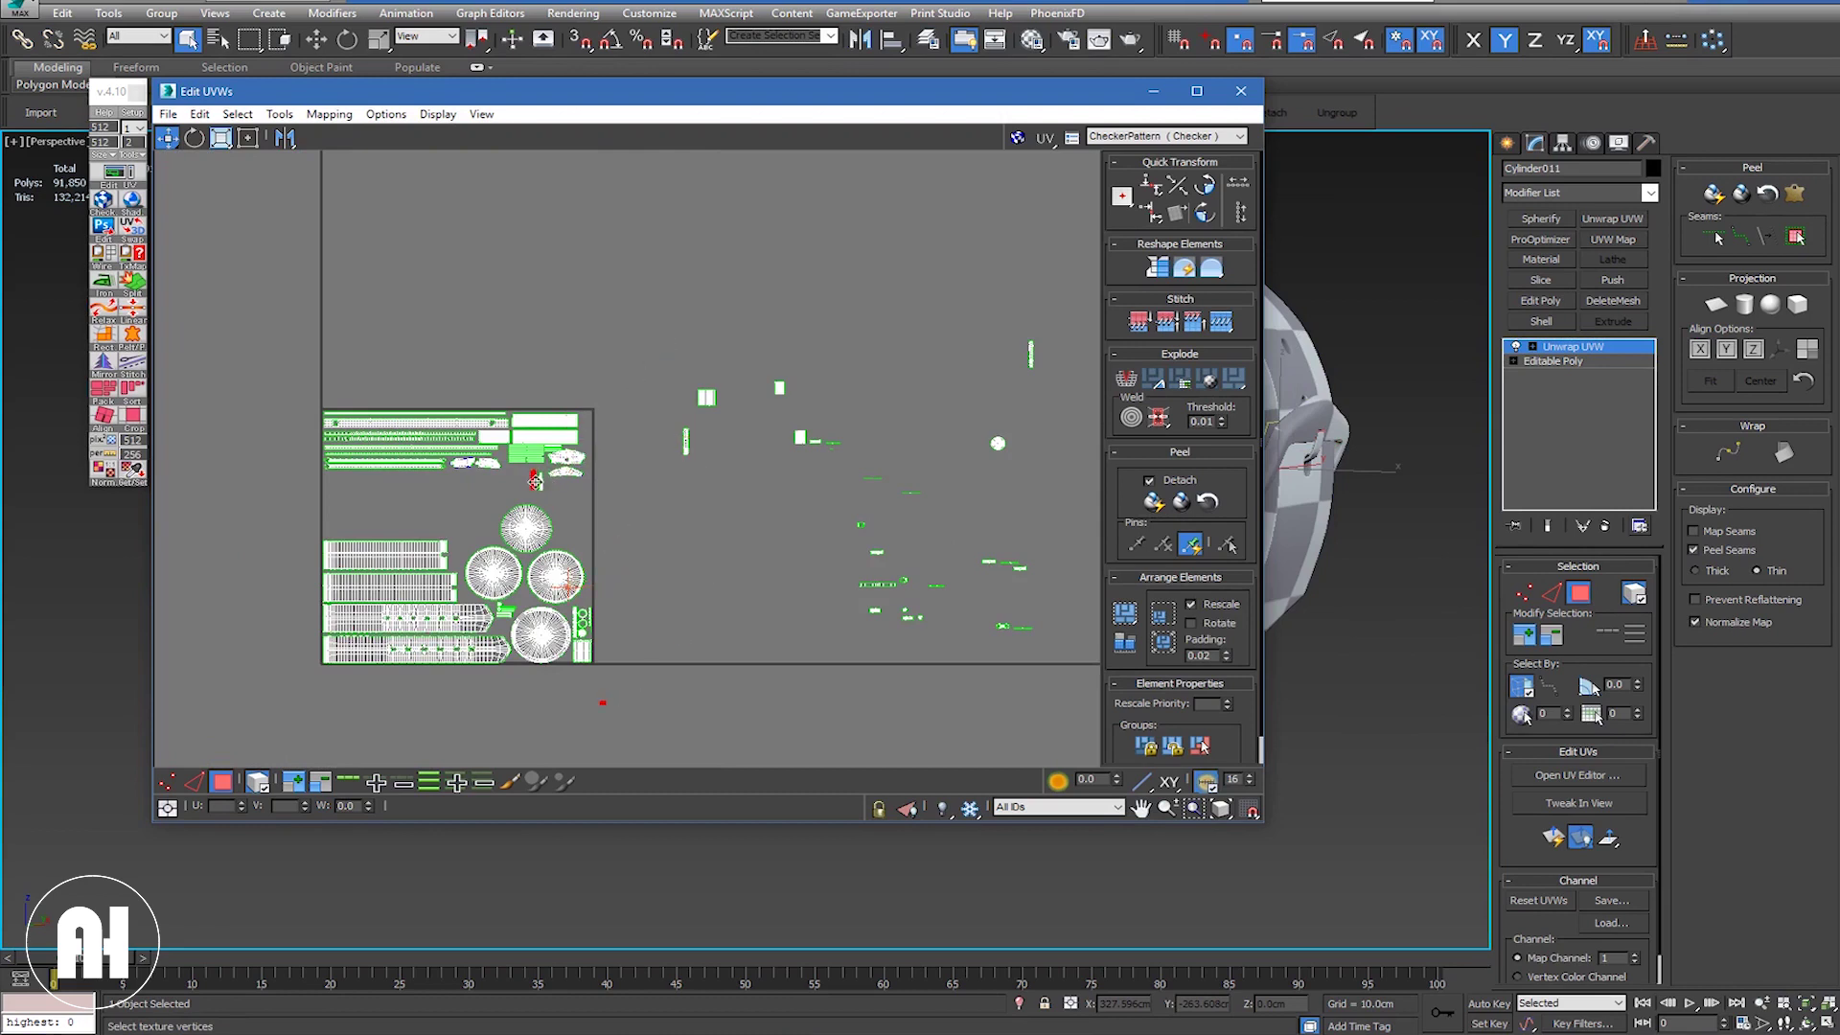
click(535, 484)
click(257, 139)
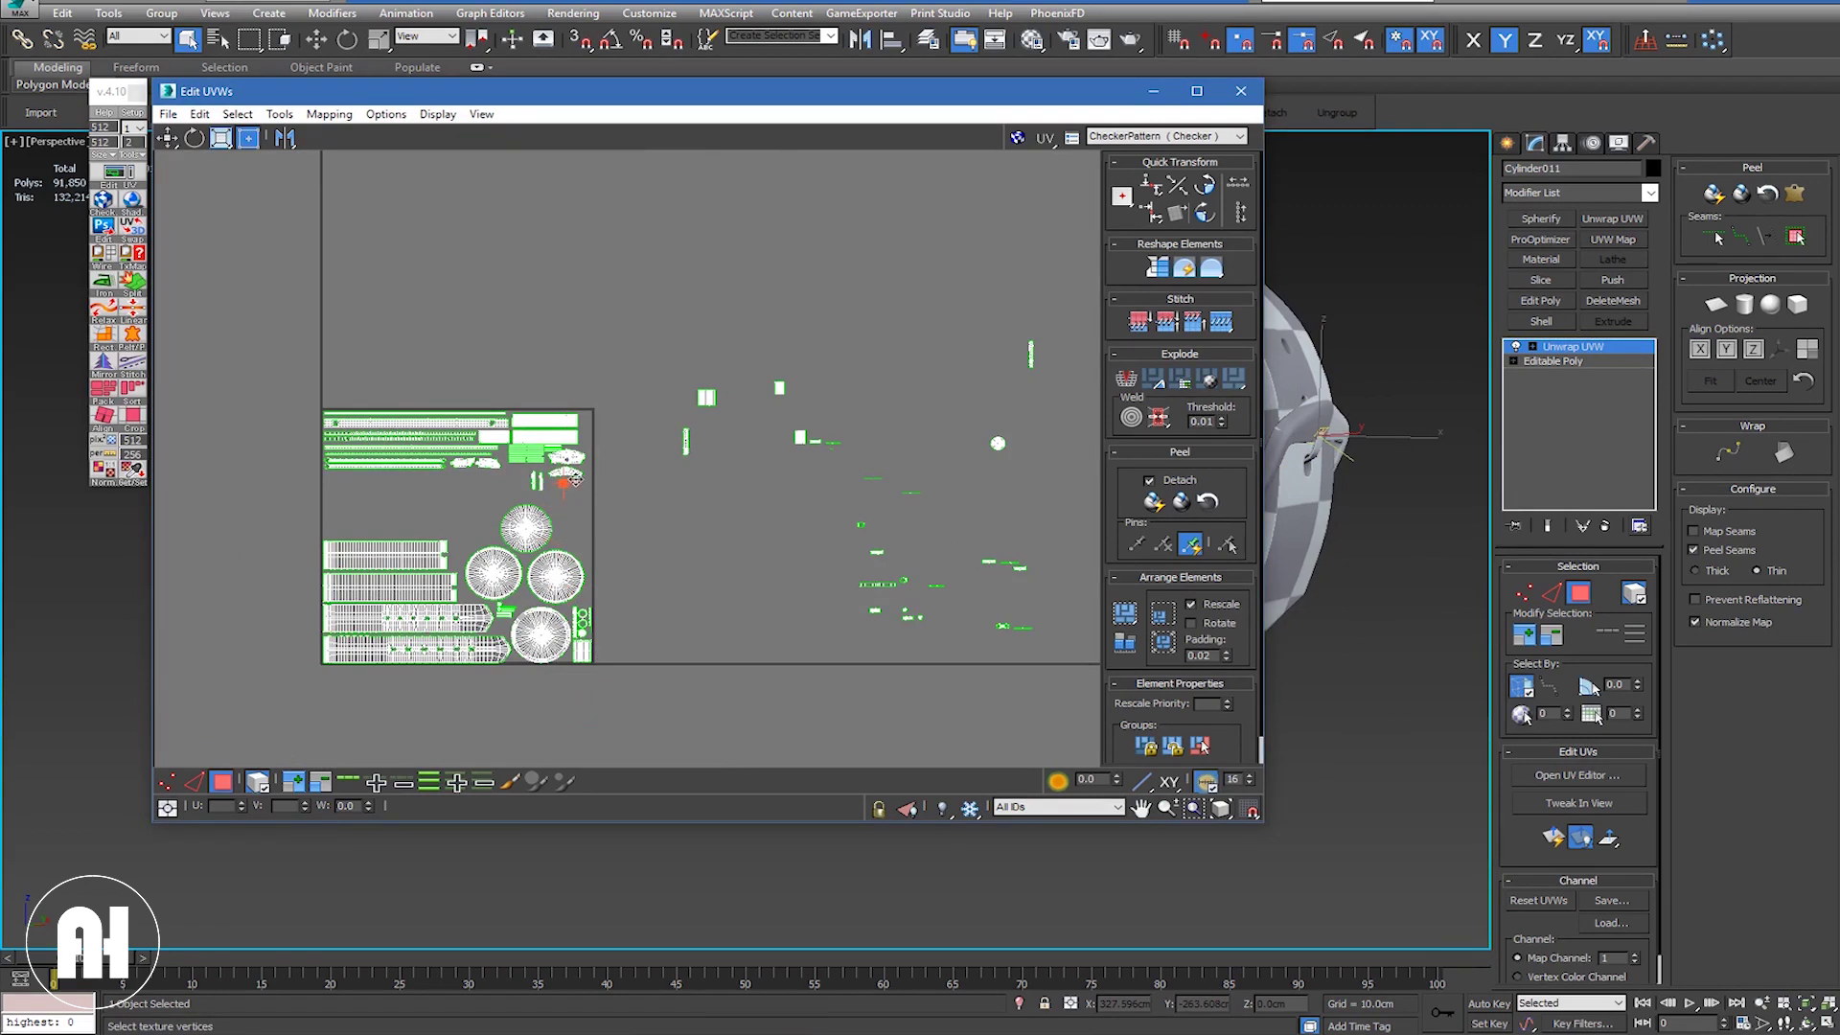
Step: Tuck the small block in between the two large band shells
scroll(566, 484, up, 2)
scroll(570, 493, up, 3)
scroll(575, 501, up, 3)
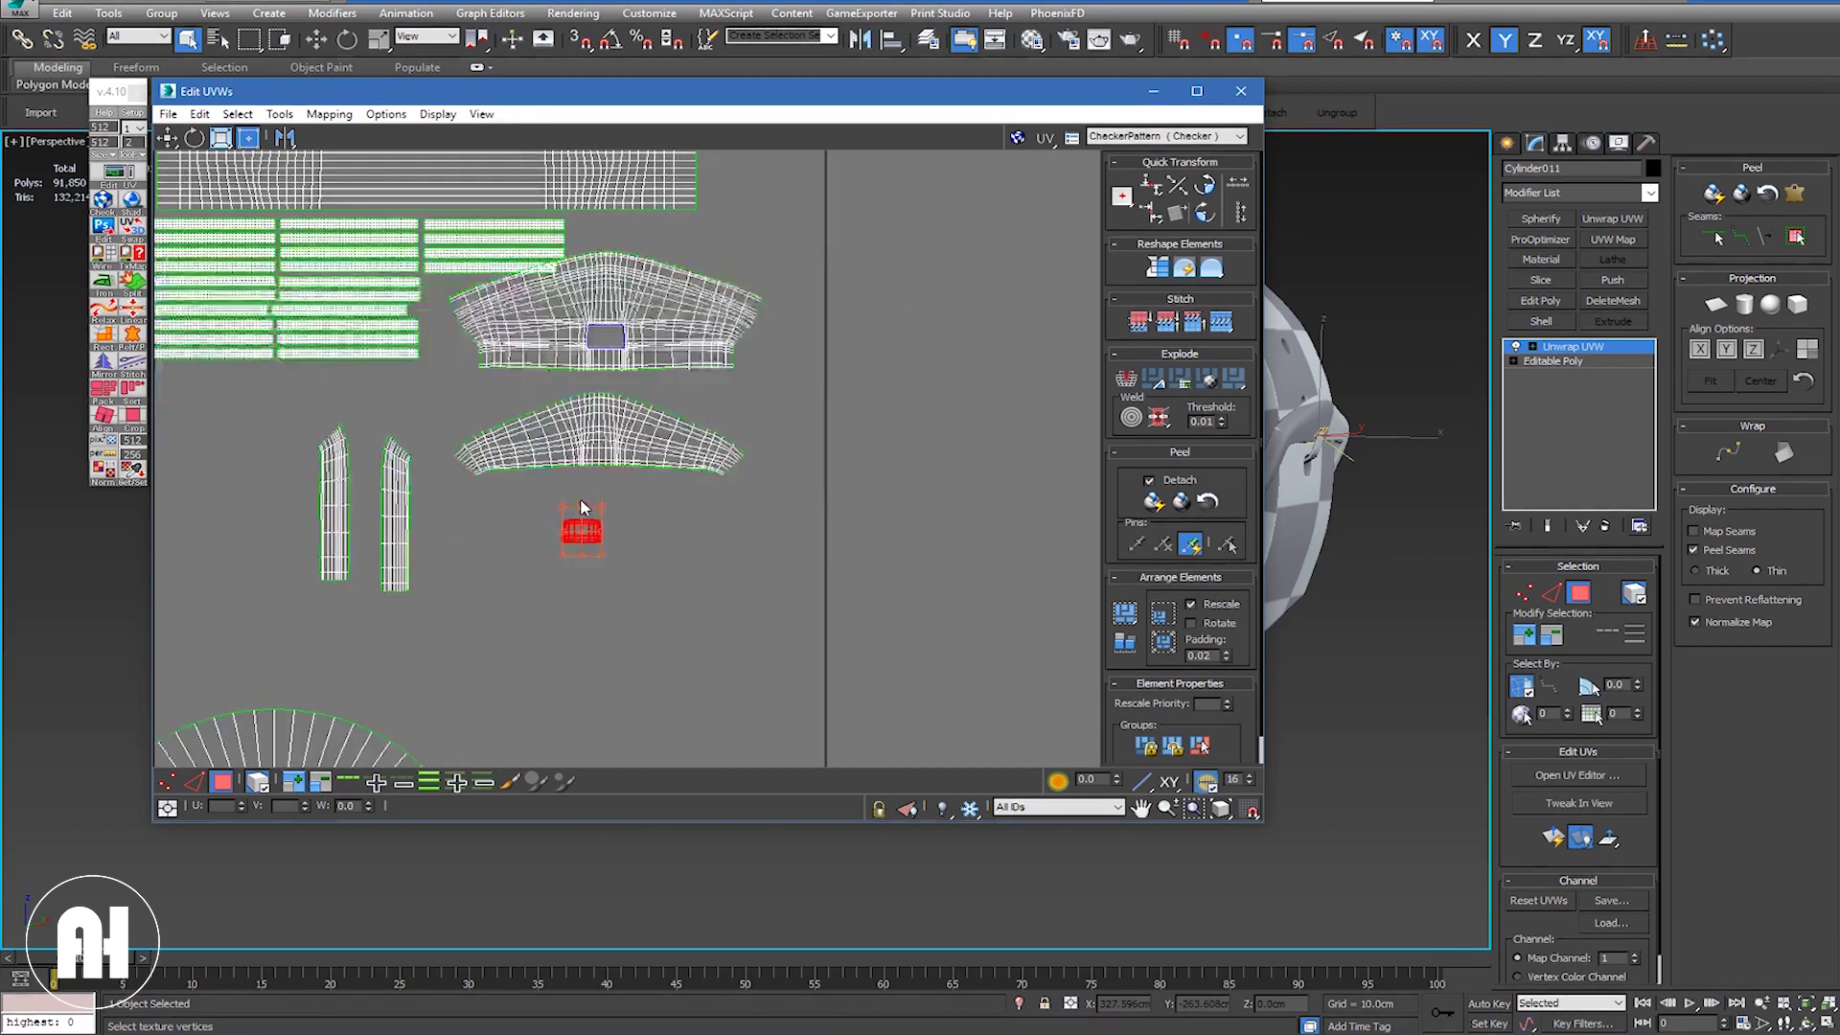
scroll(578, 508, up, 2)
middle_drag(636, 530, 669, 604)
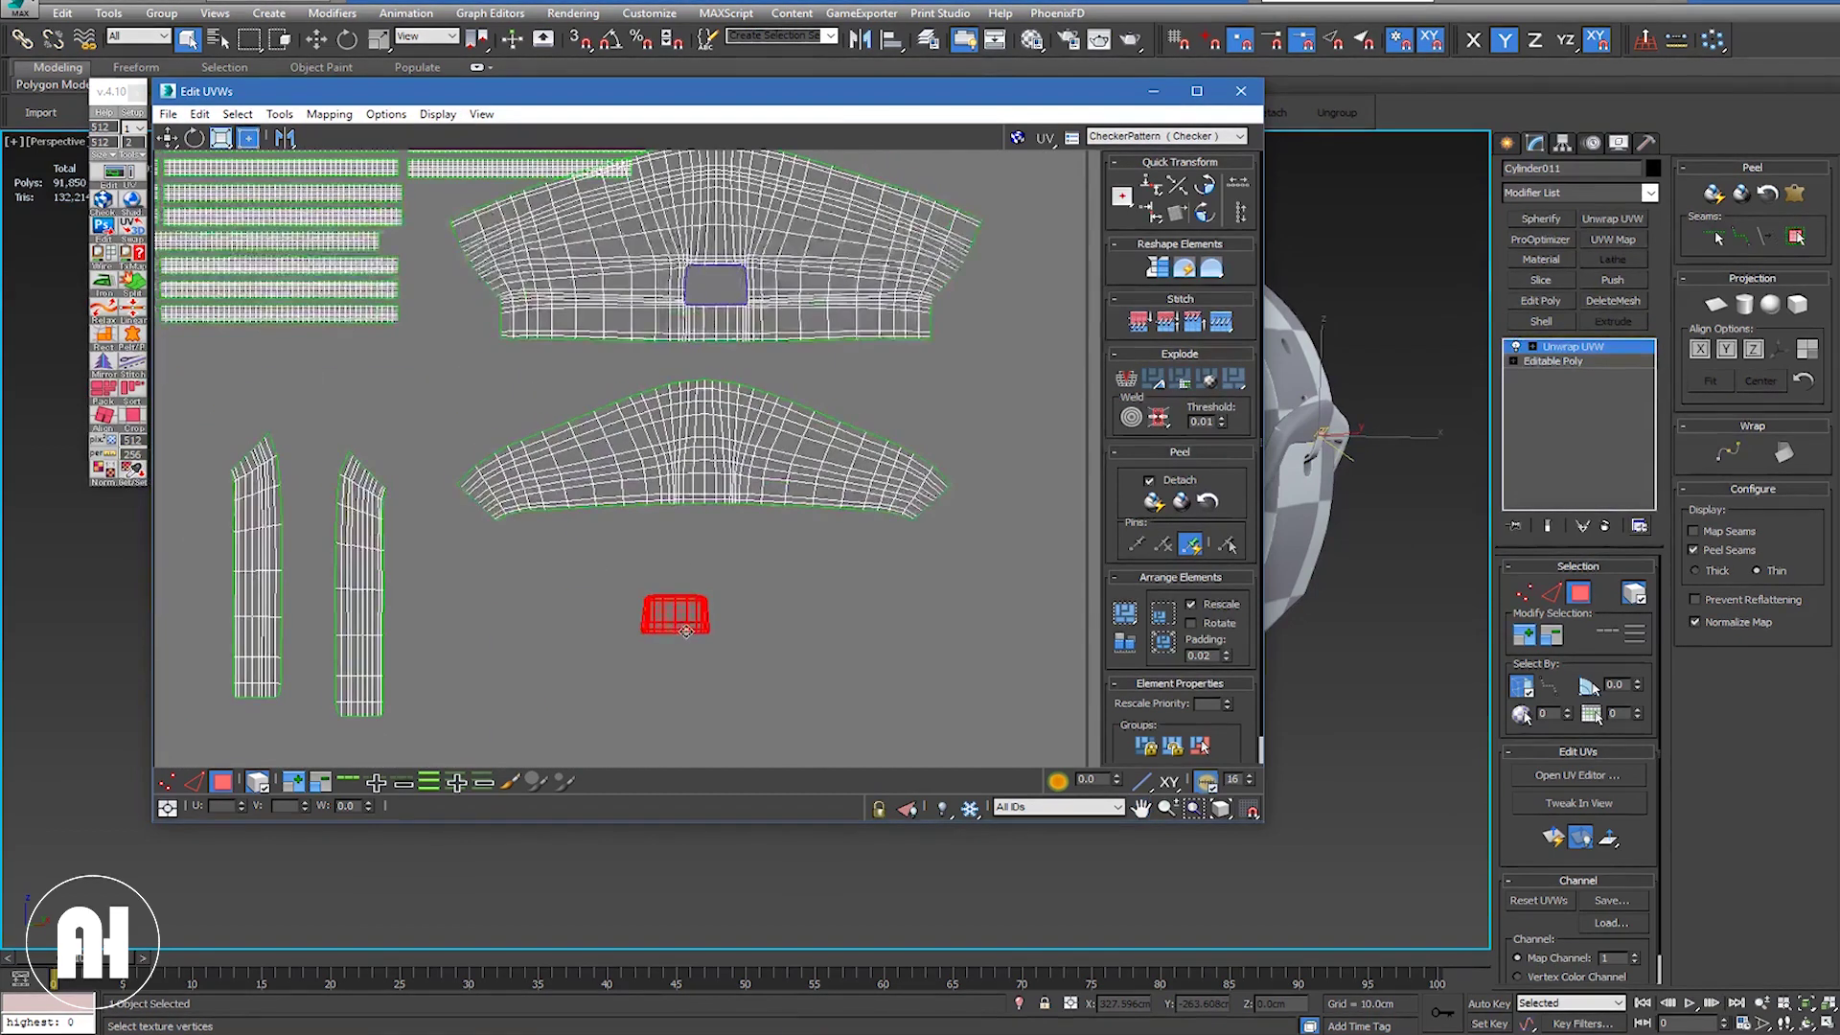
drag(670, 604, 537, 395)
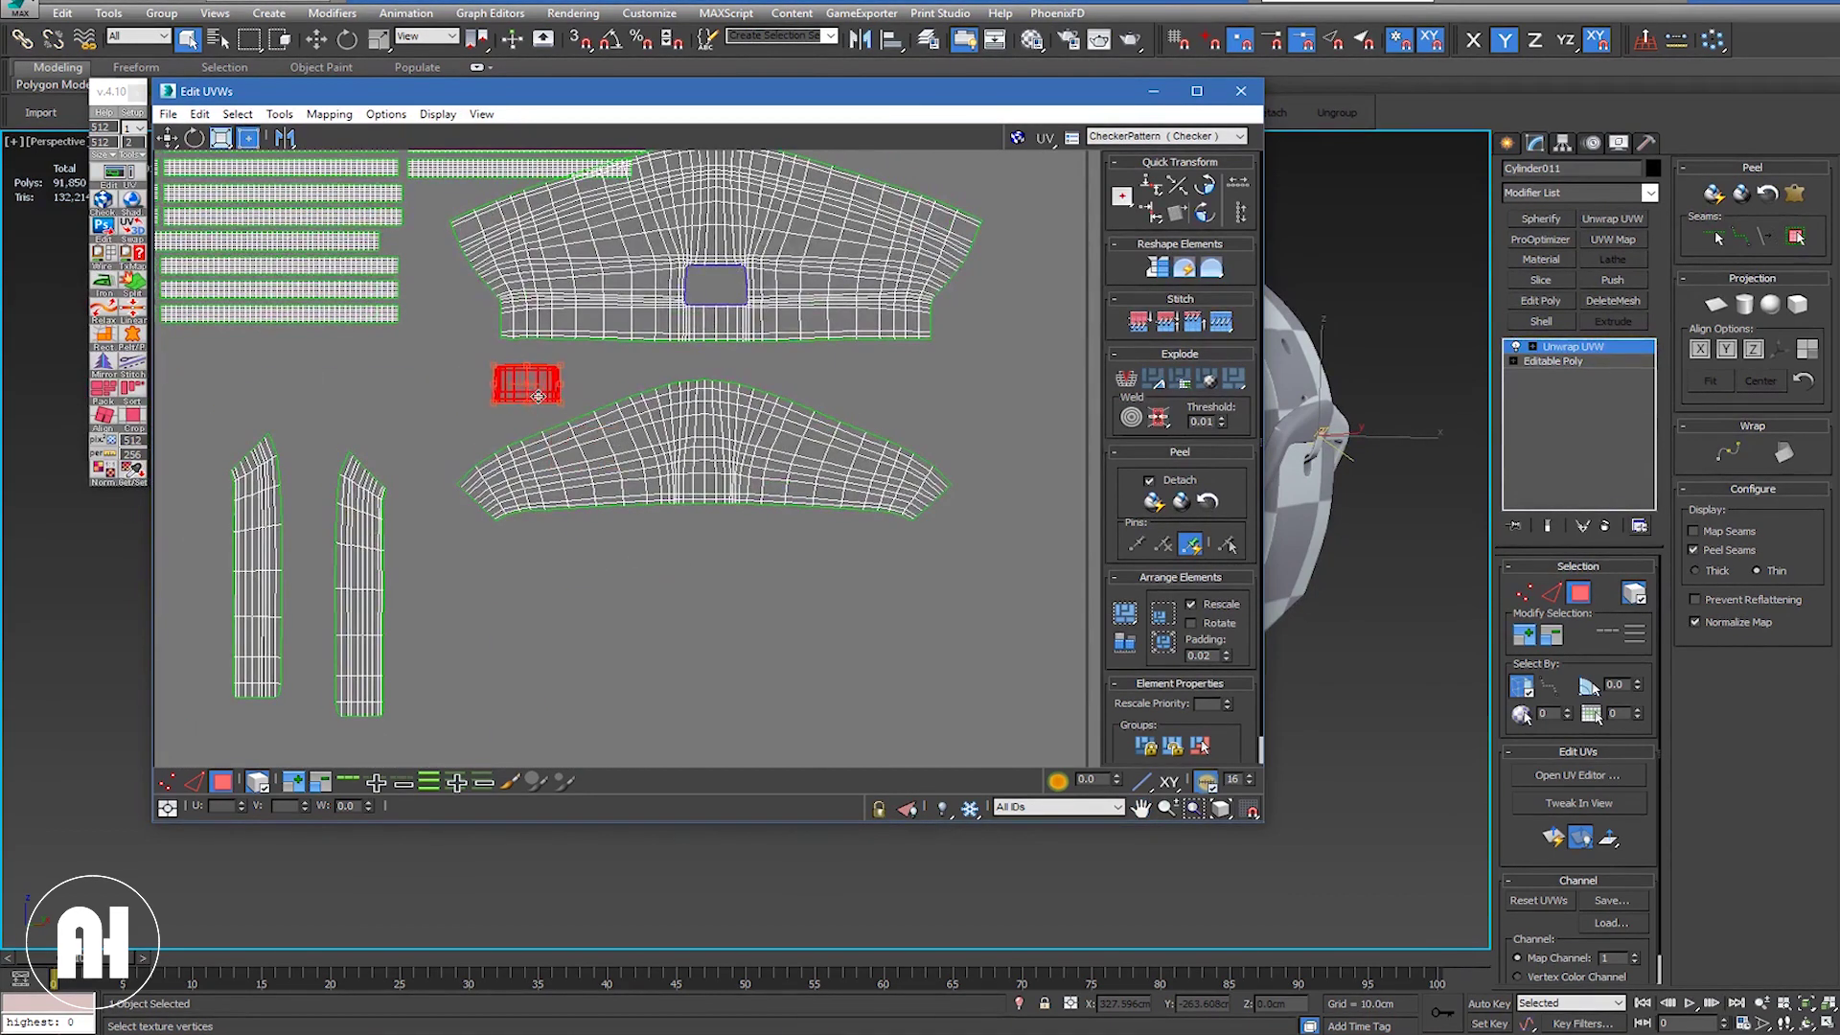
ctrl+click(638, 289)
ctrl+click(671, 459)
middle_drag(695, 537, 707, 737)
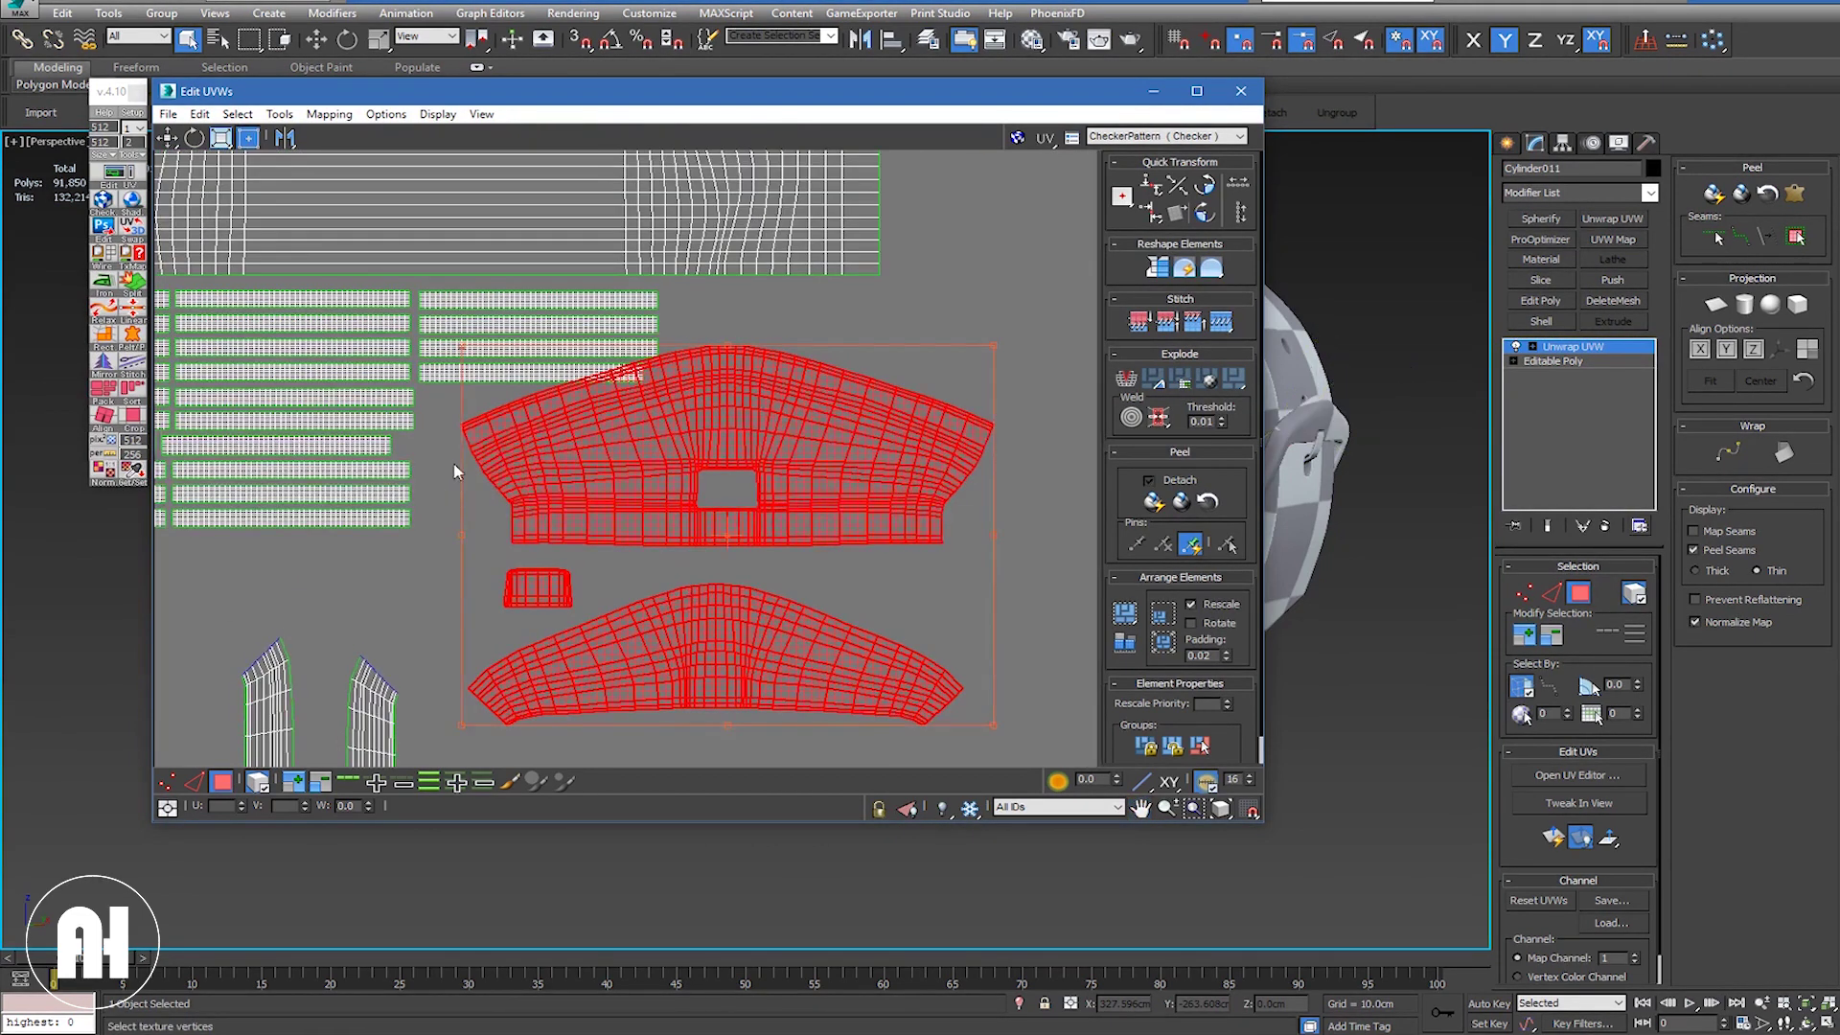
click(452, 496)
Step: Move the two short strips together to the upper right of the band shells
click(454, 373)
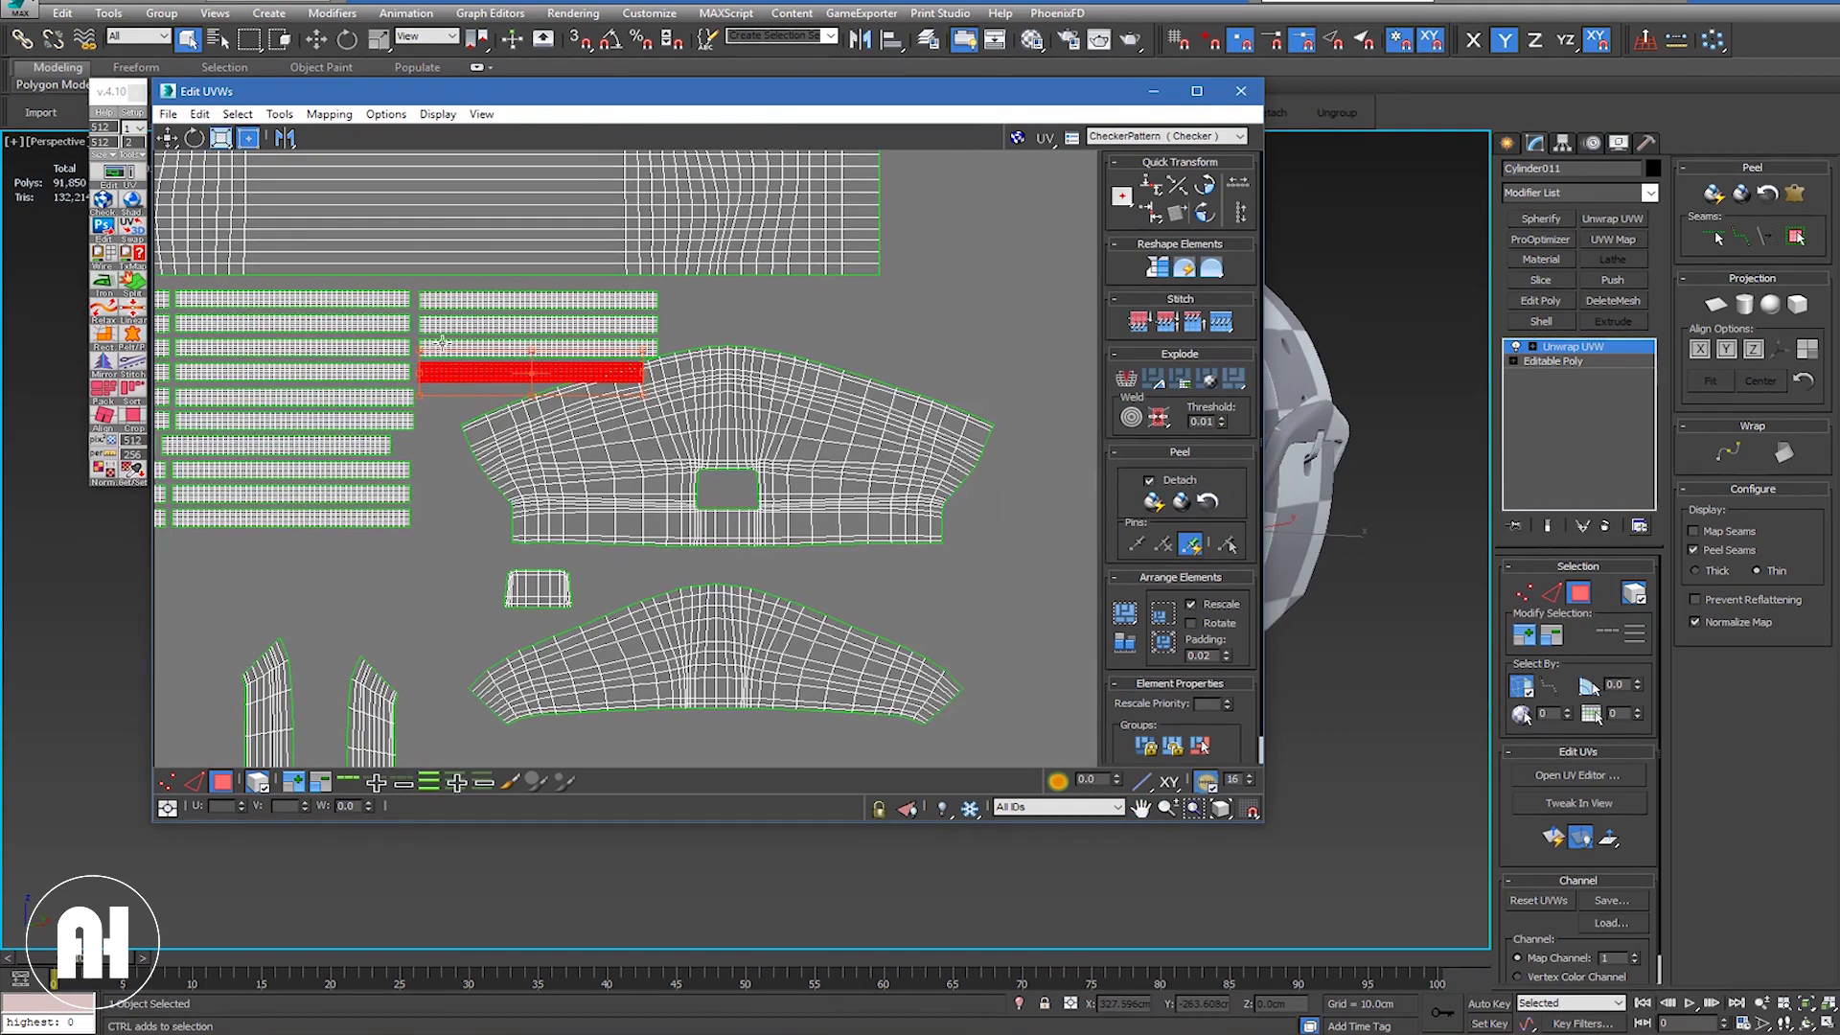
ctrl+click(444, 350)
drag(795, 343, 713, 327)
scroll(565, 508, down, 2)
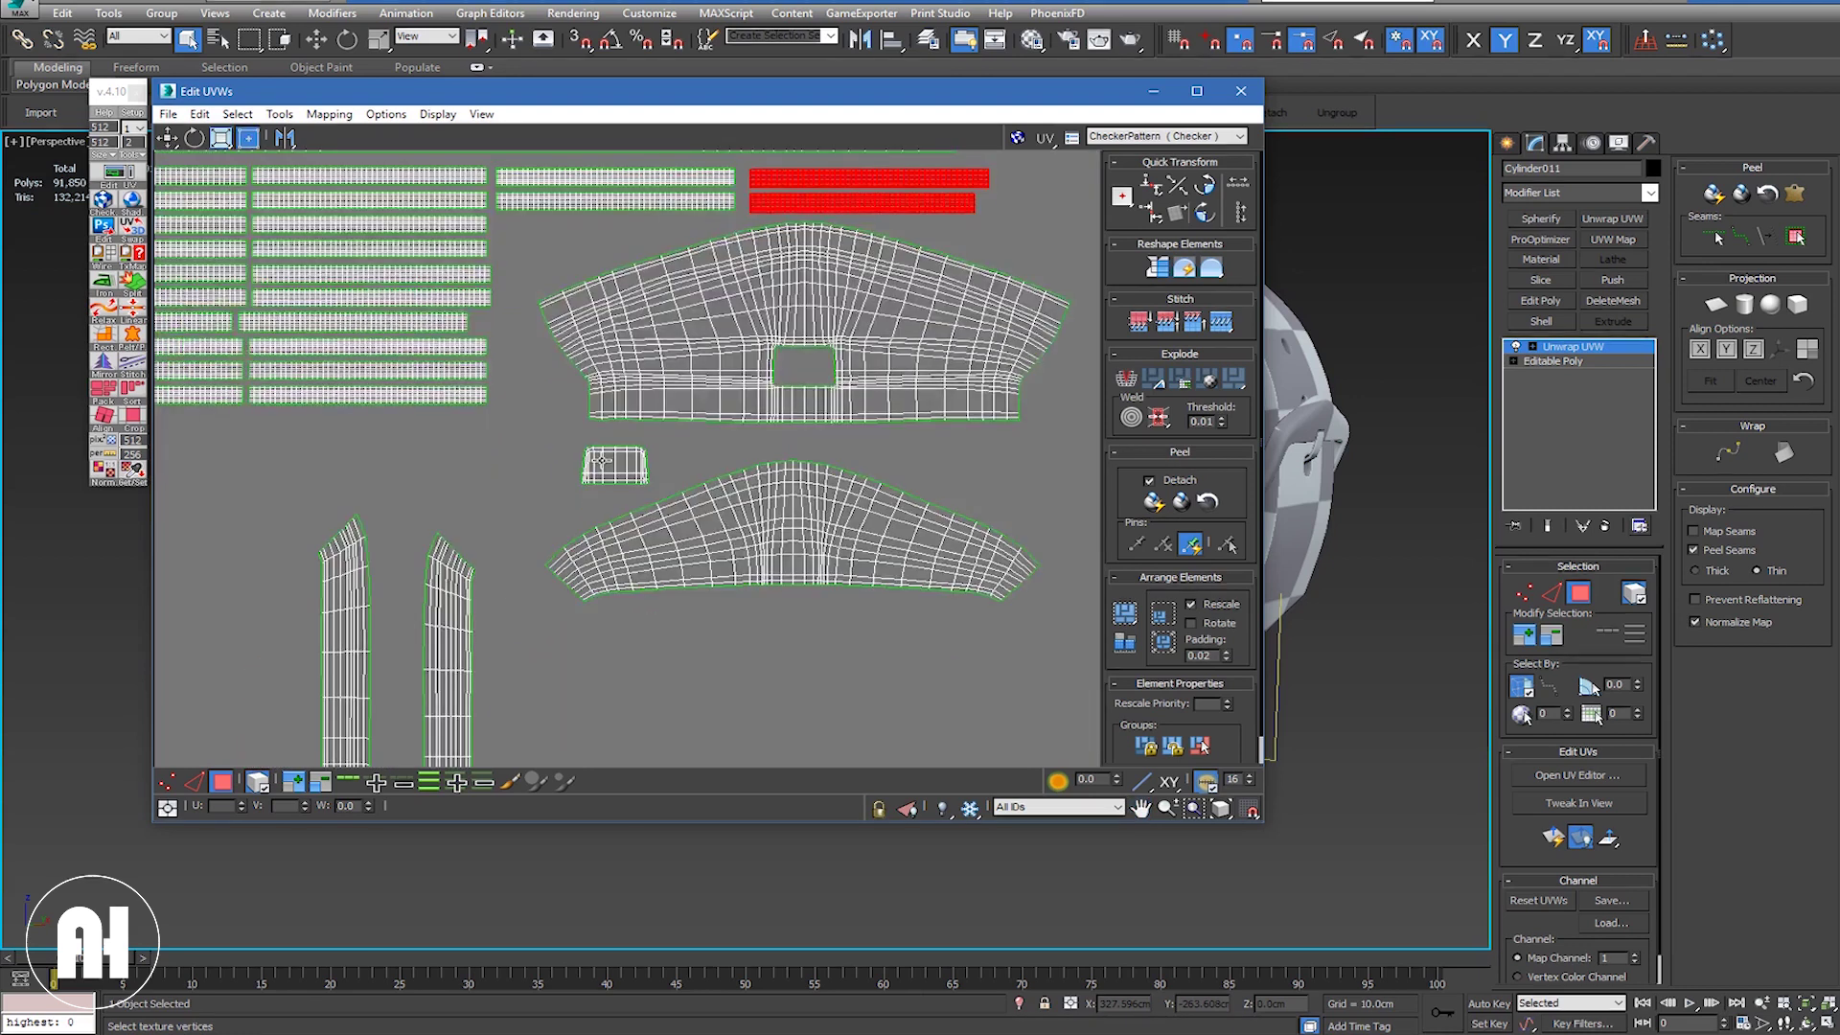
scroll(575, 489, down, 2)
scroll(578, 482, down, 2)
Step: Rotate the two vertical strips 90° and place them beside the band shells and small block
drag(556, 446, 446, 637)
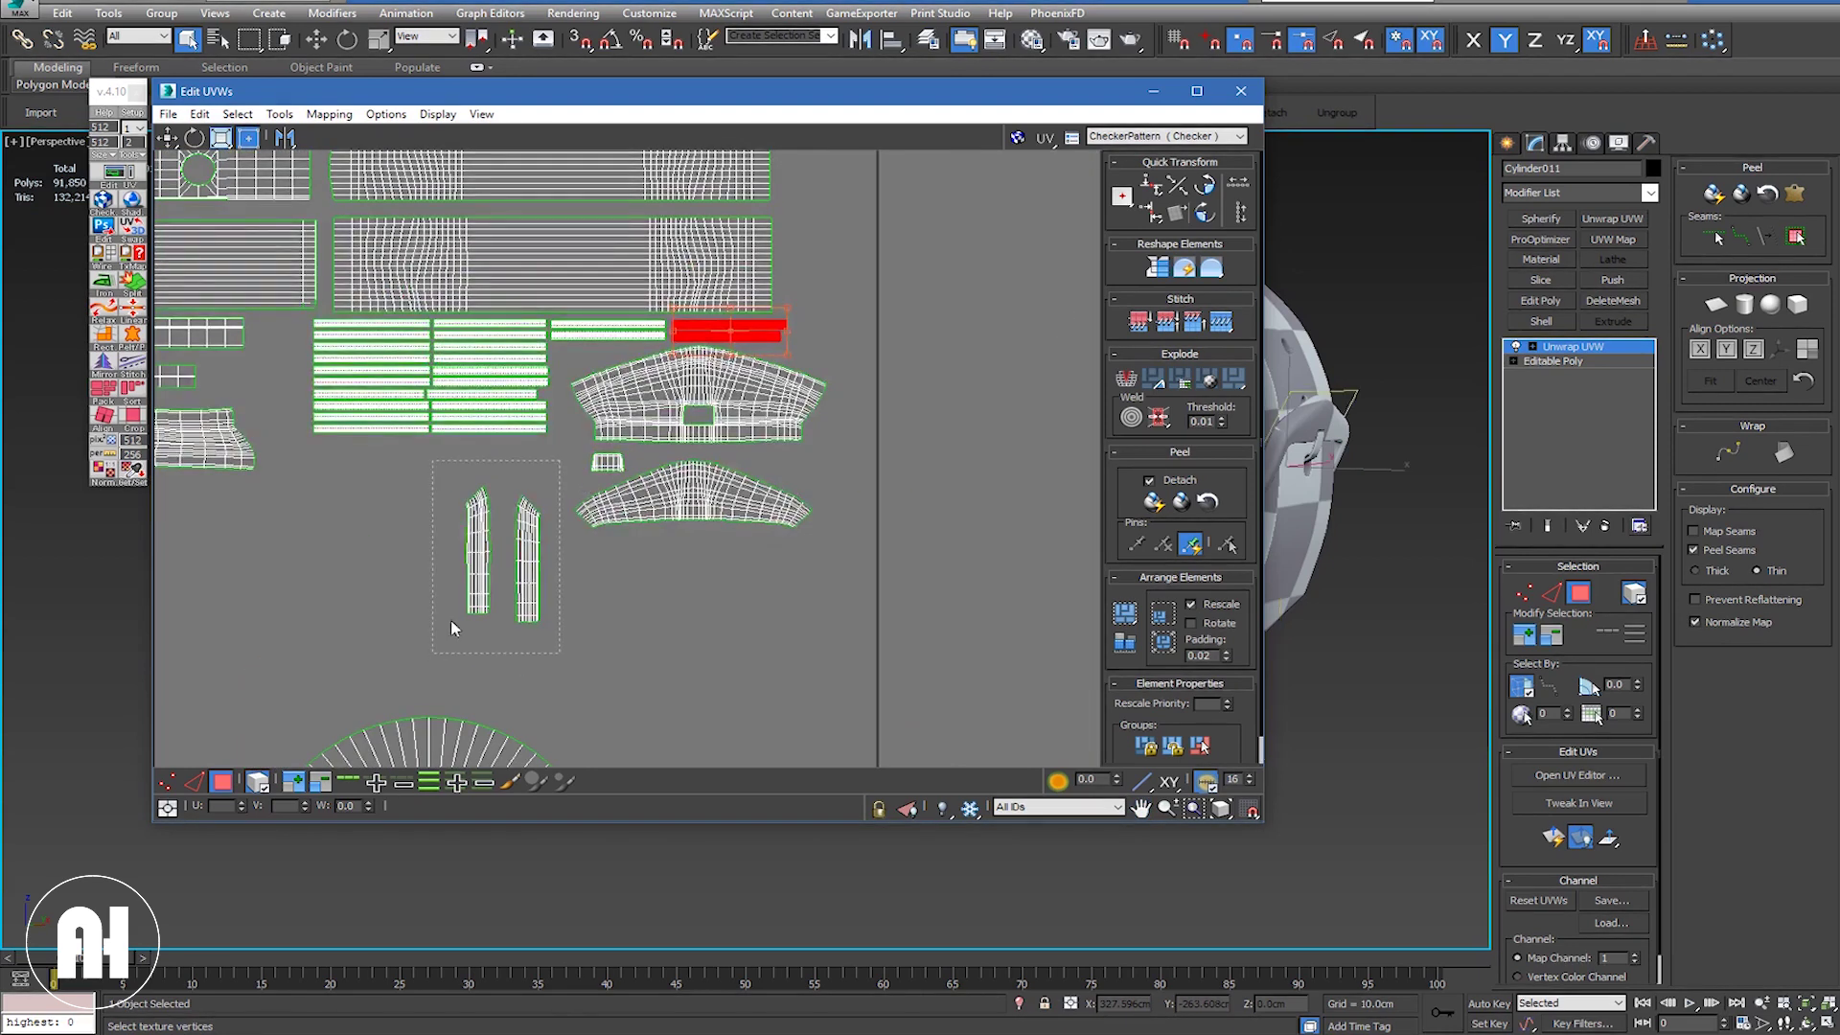
click(1205, 213)
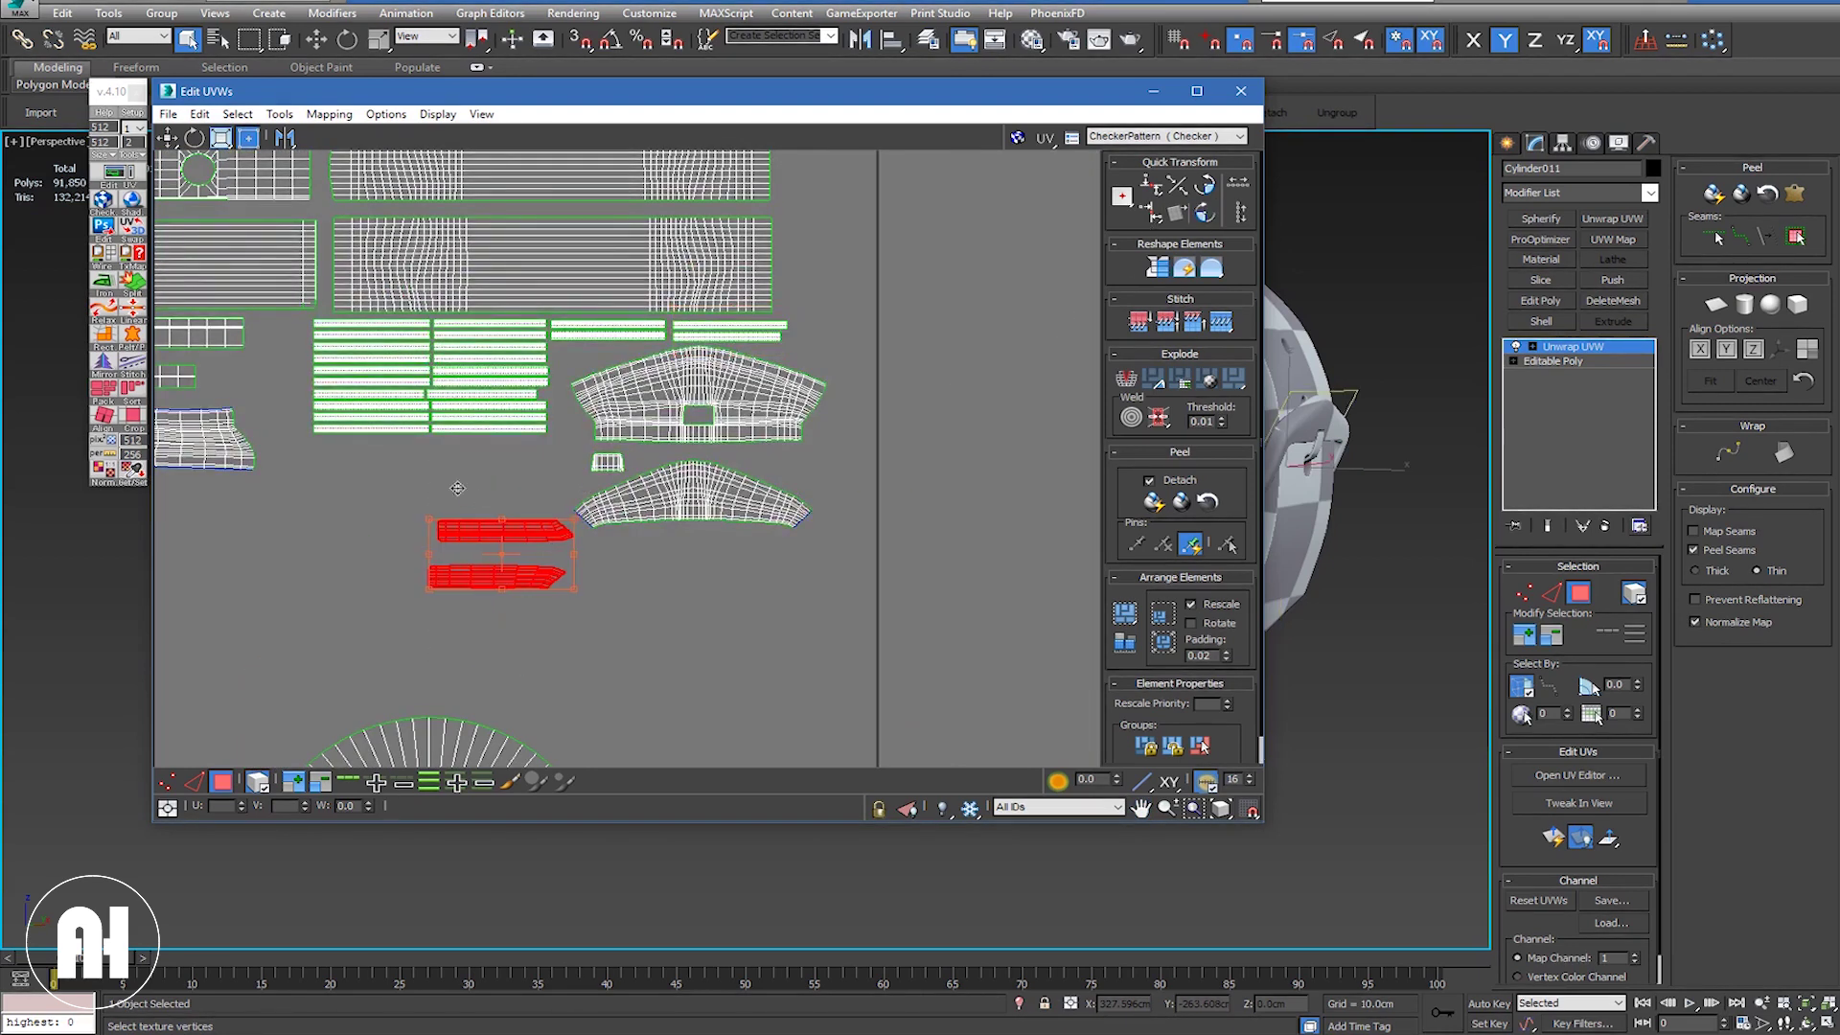
drag(537, 534, 390, 460)
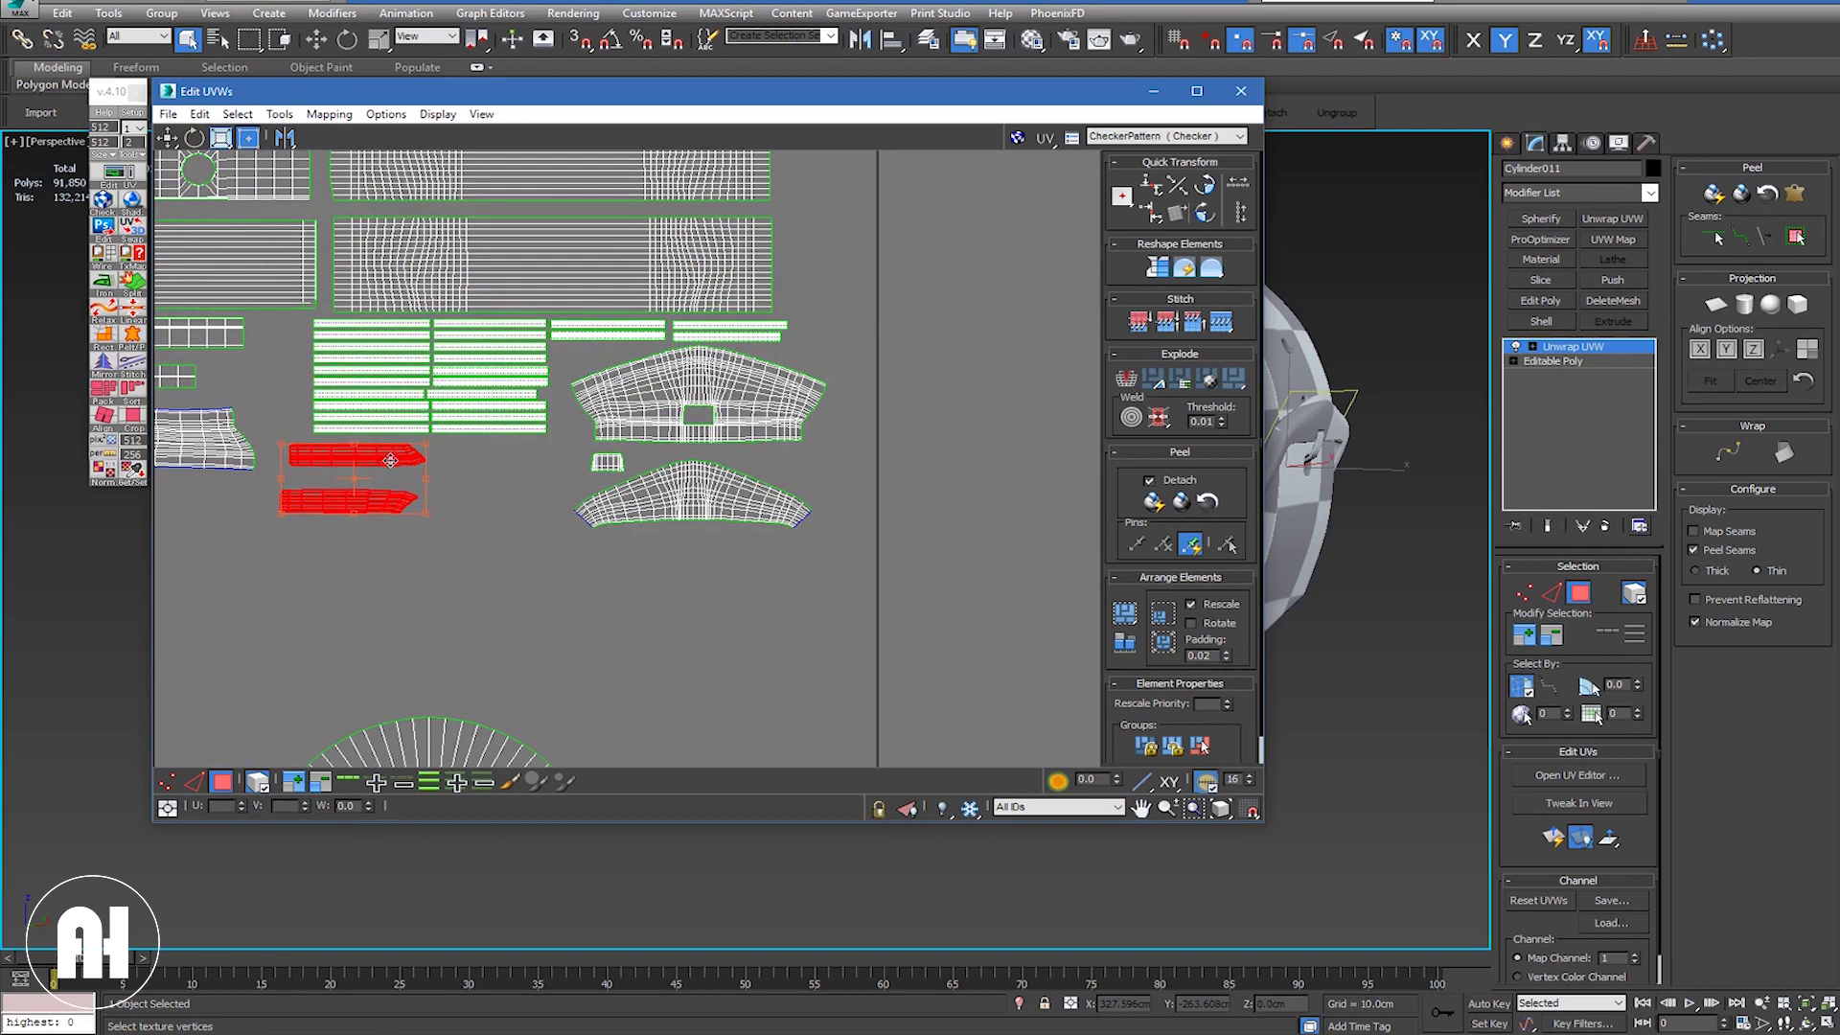
click(376, 497)
drag(376, 497, 533, 457)
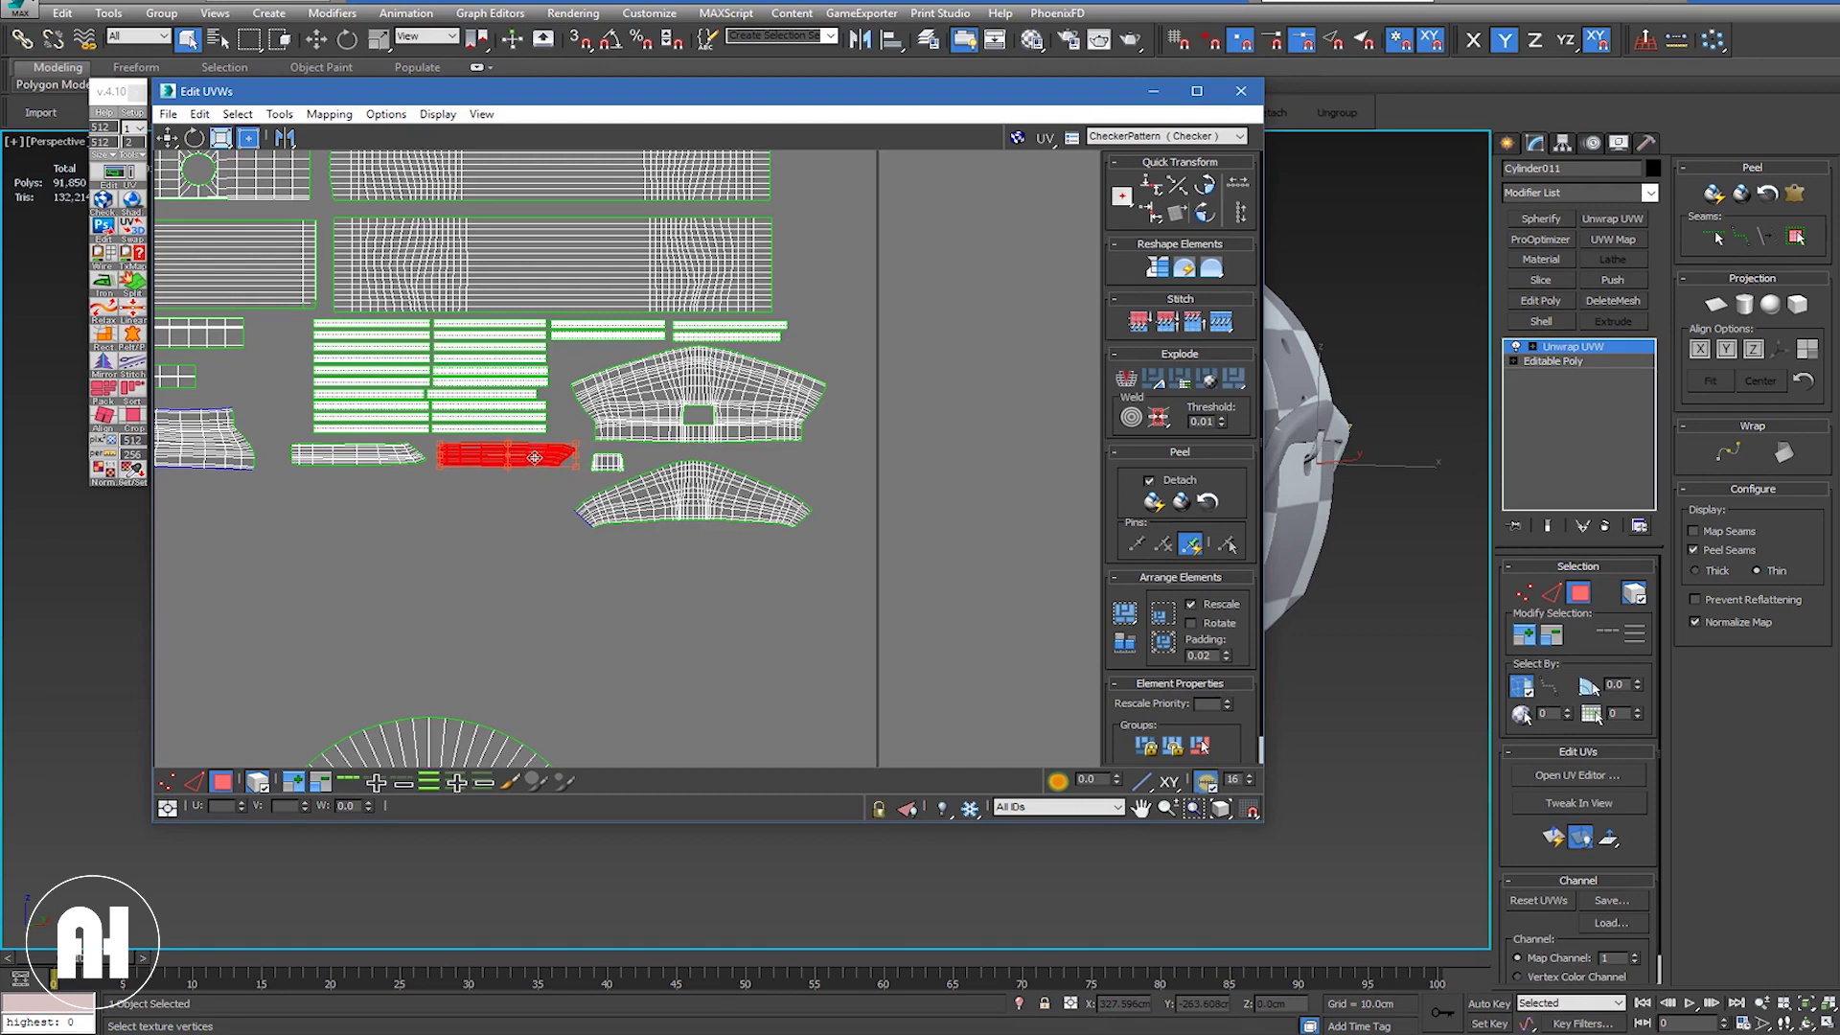
scroll(518, 527, down, 5)
scroll(517, 479, down, 4)
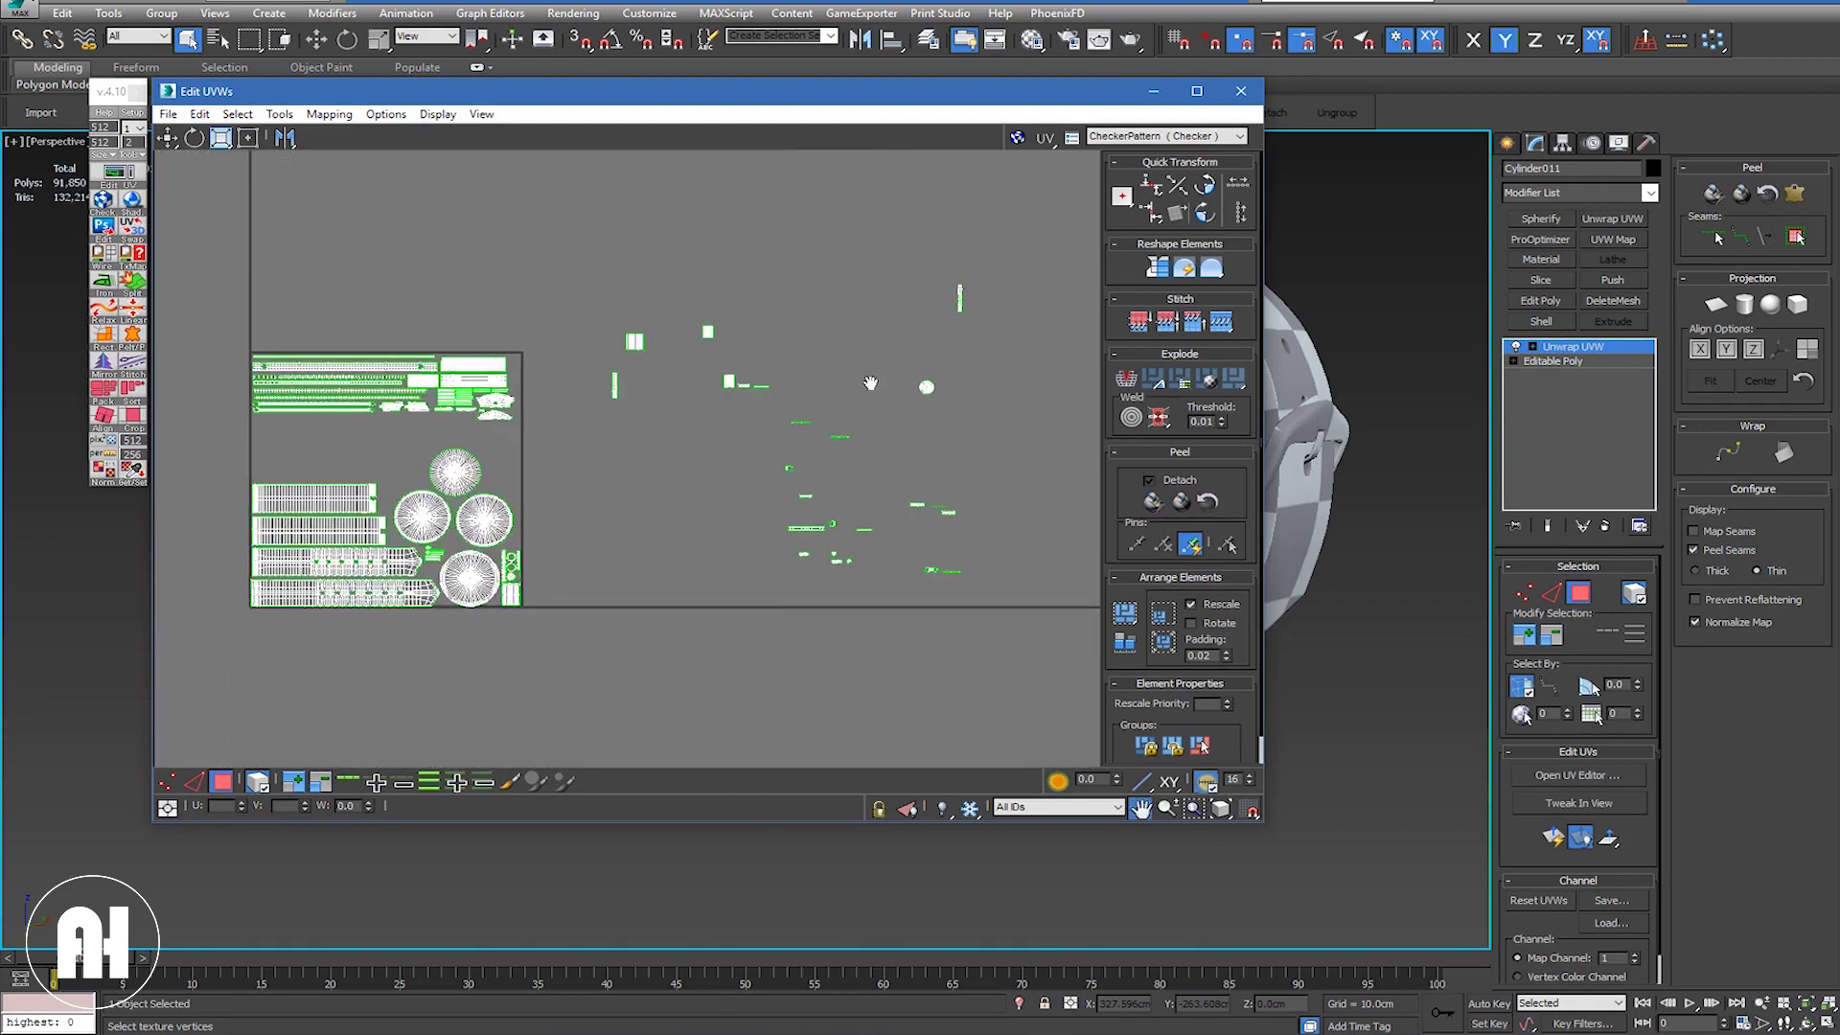
Step: Move the cluster of small parts from outside into the tile's upper-left strip area
middle_drag(518, 450, 368, 349)
drag(527, 639, 524, 642)
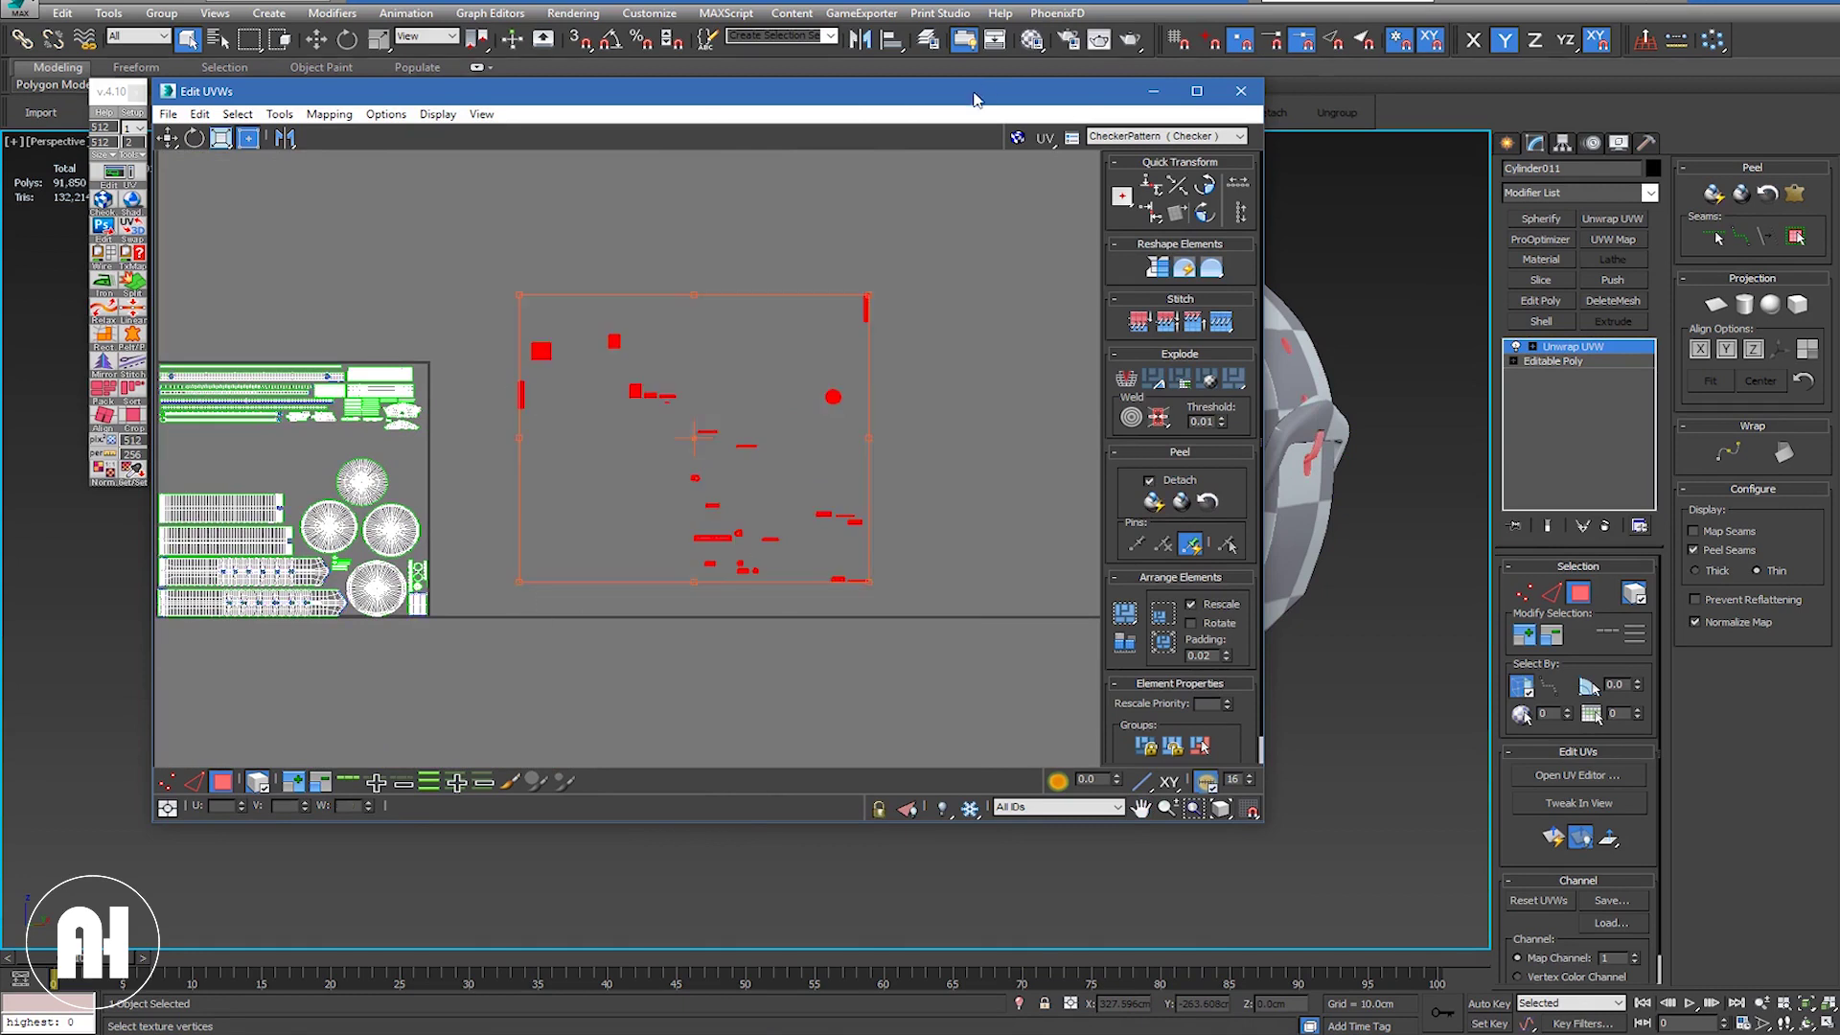
alt+middle_drag(1250, 432, 1279, 369)
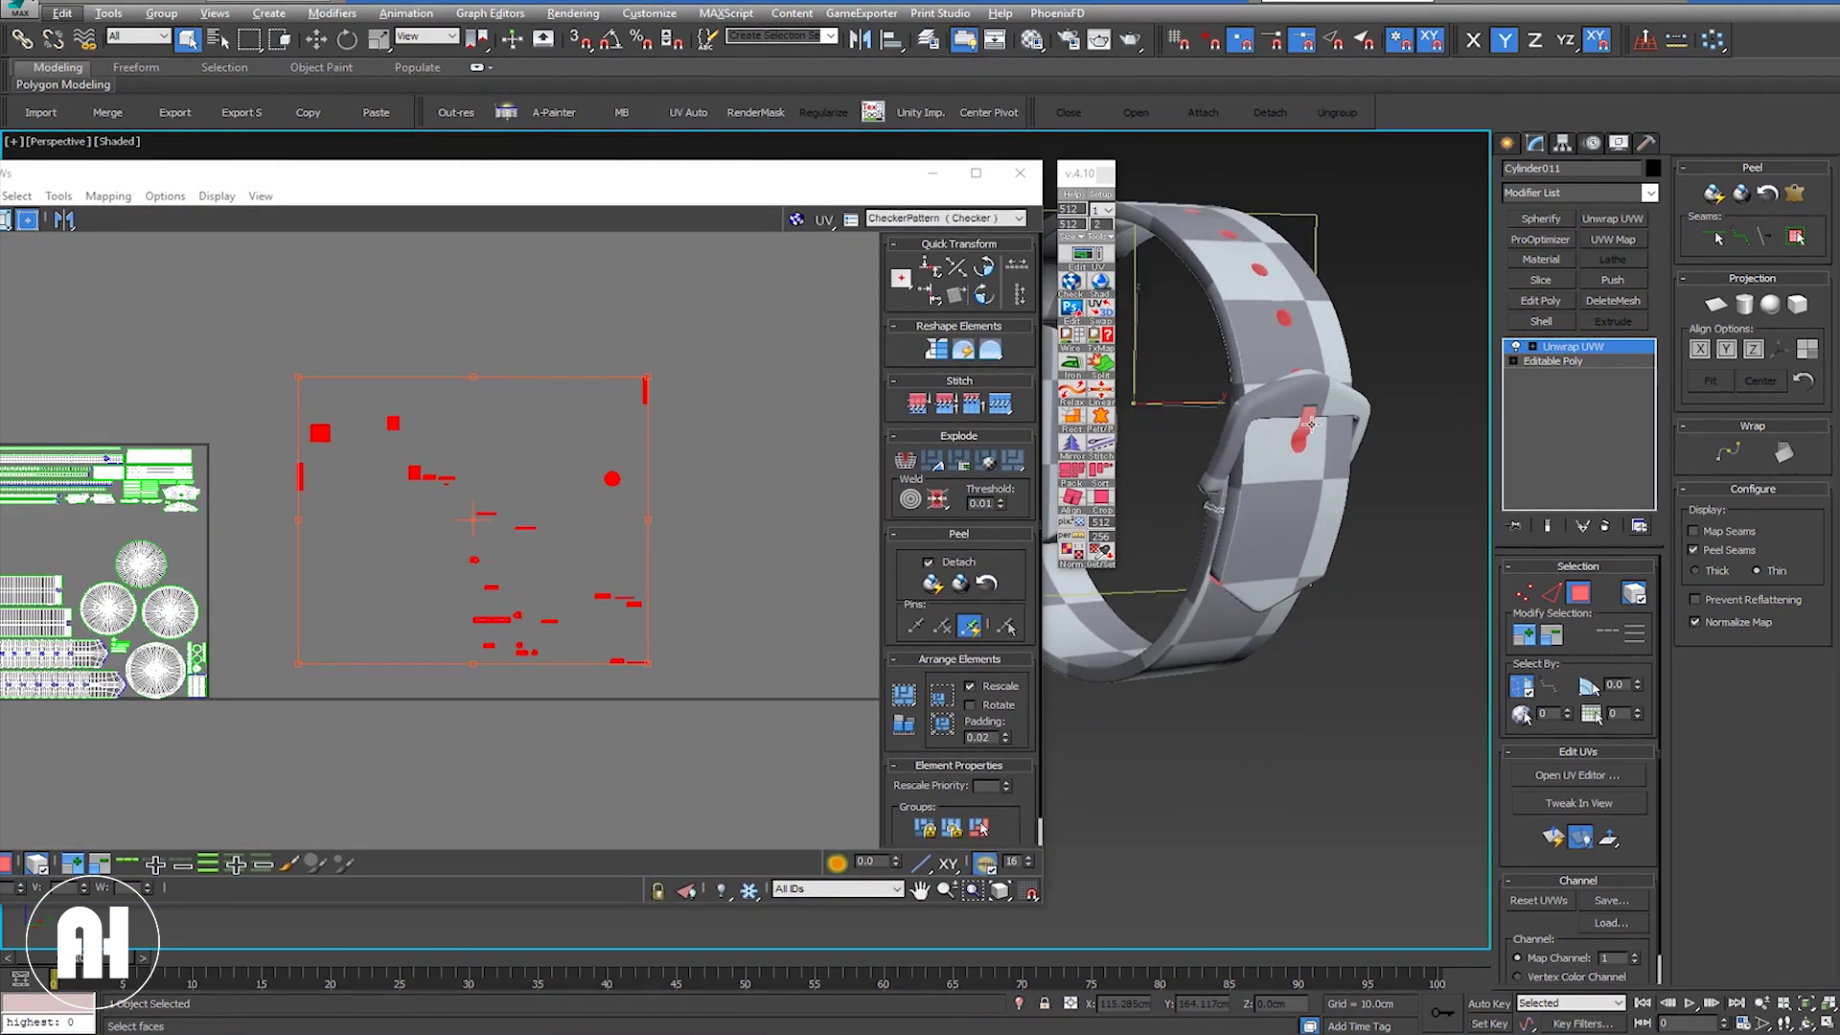
drag(278, 364, 632, 514)
middle_drag(554, 444, 719, 419)
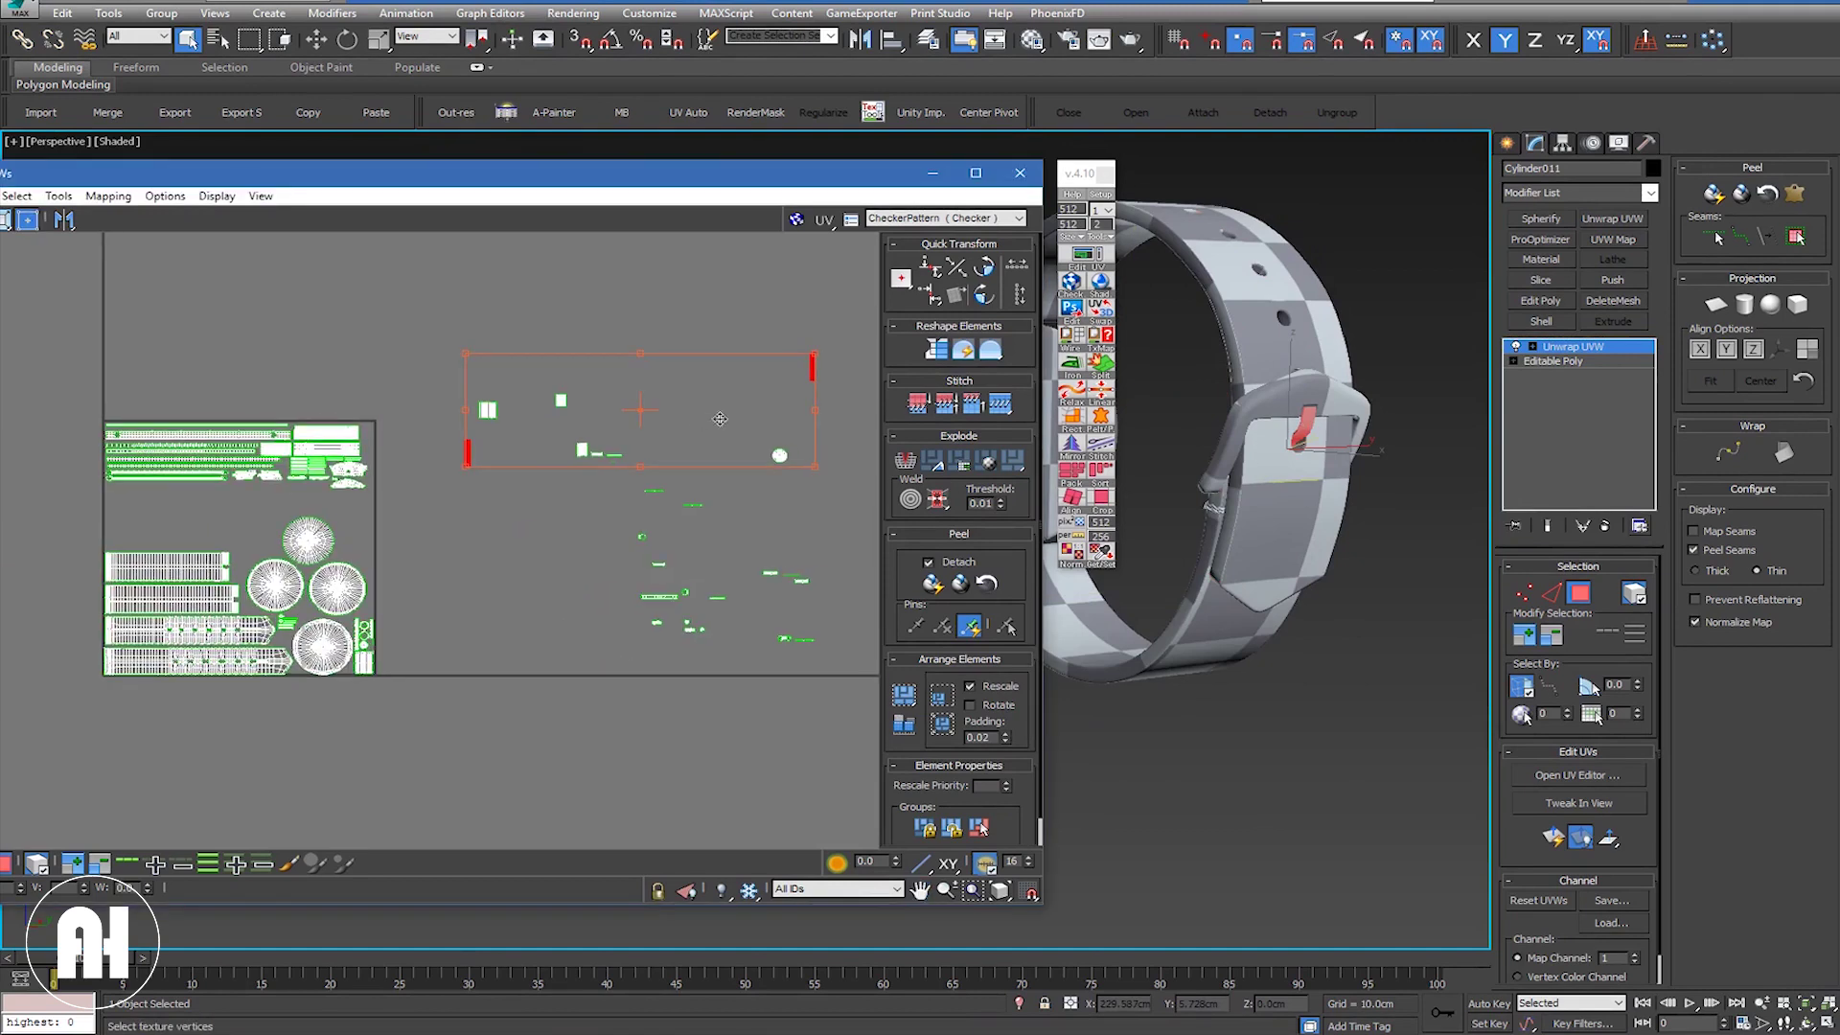
click(982, 297)
drag(533, 374, 409, 420)
click(982, 269)
drag(576, 530, 355, 448)
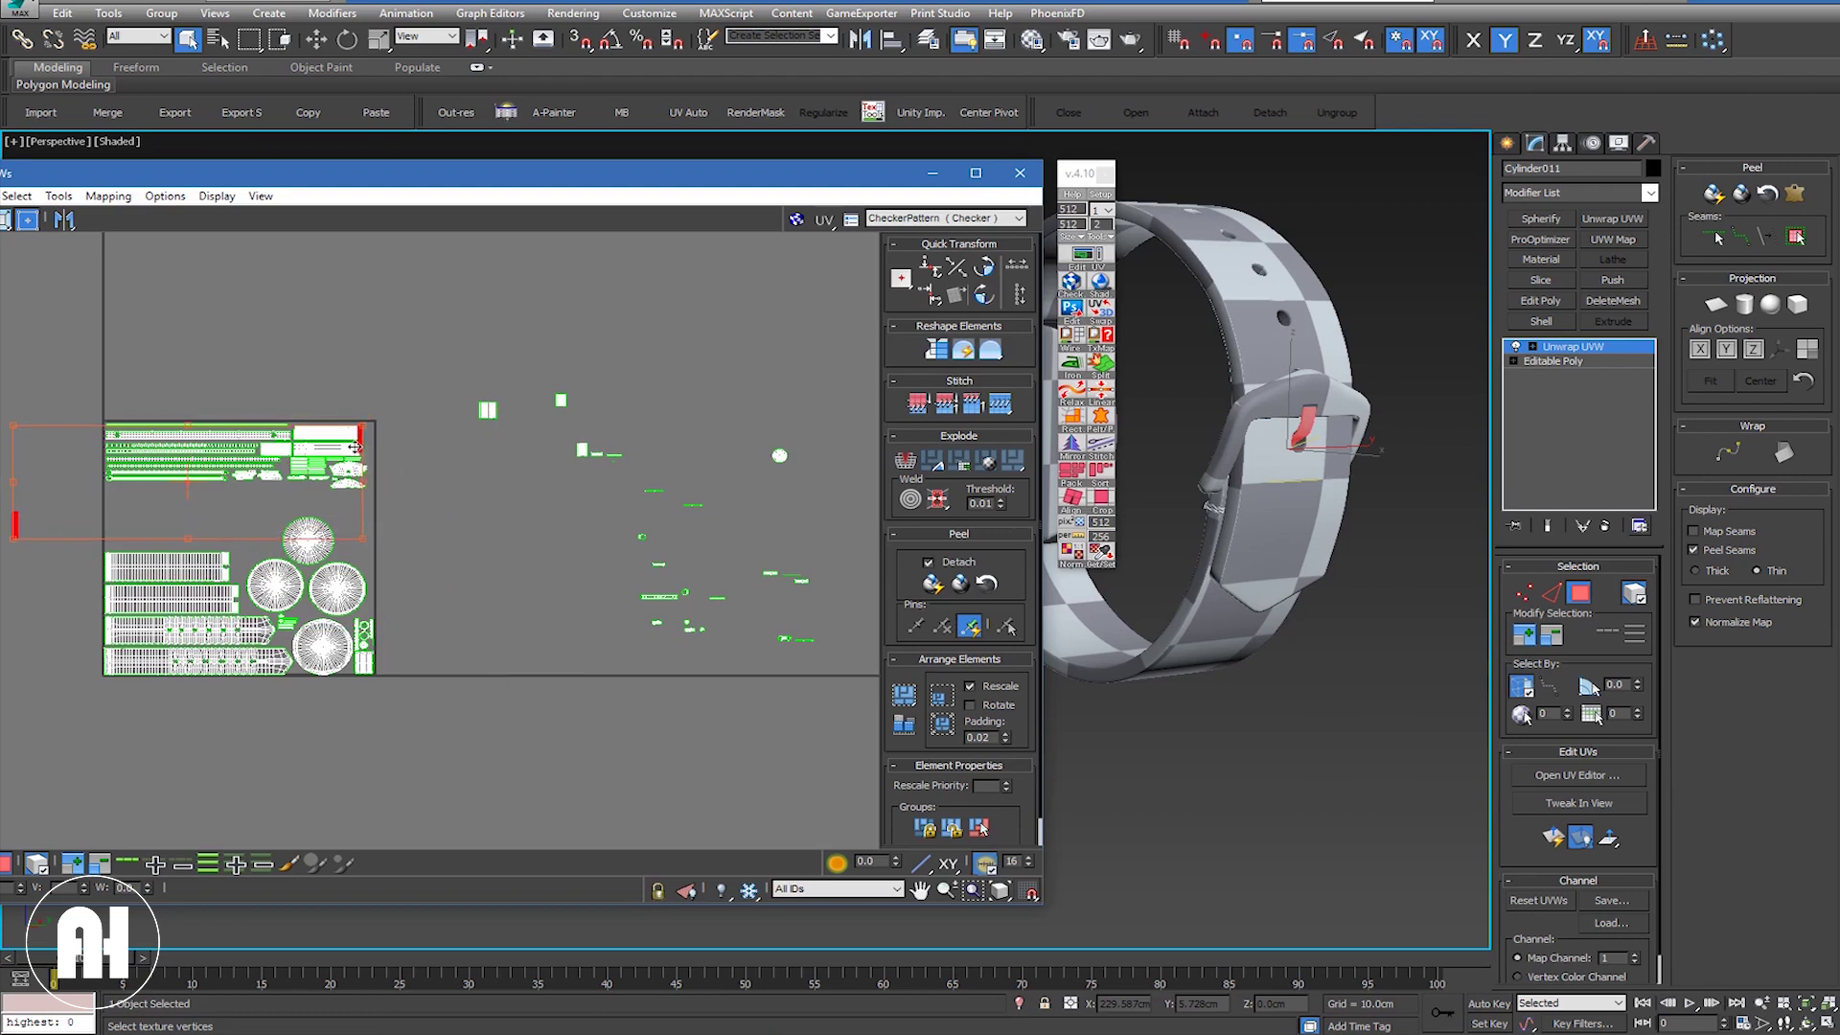
scroll(358, 444, up, 4)
scroll(367, 439, up, 3)
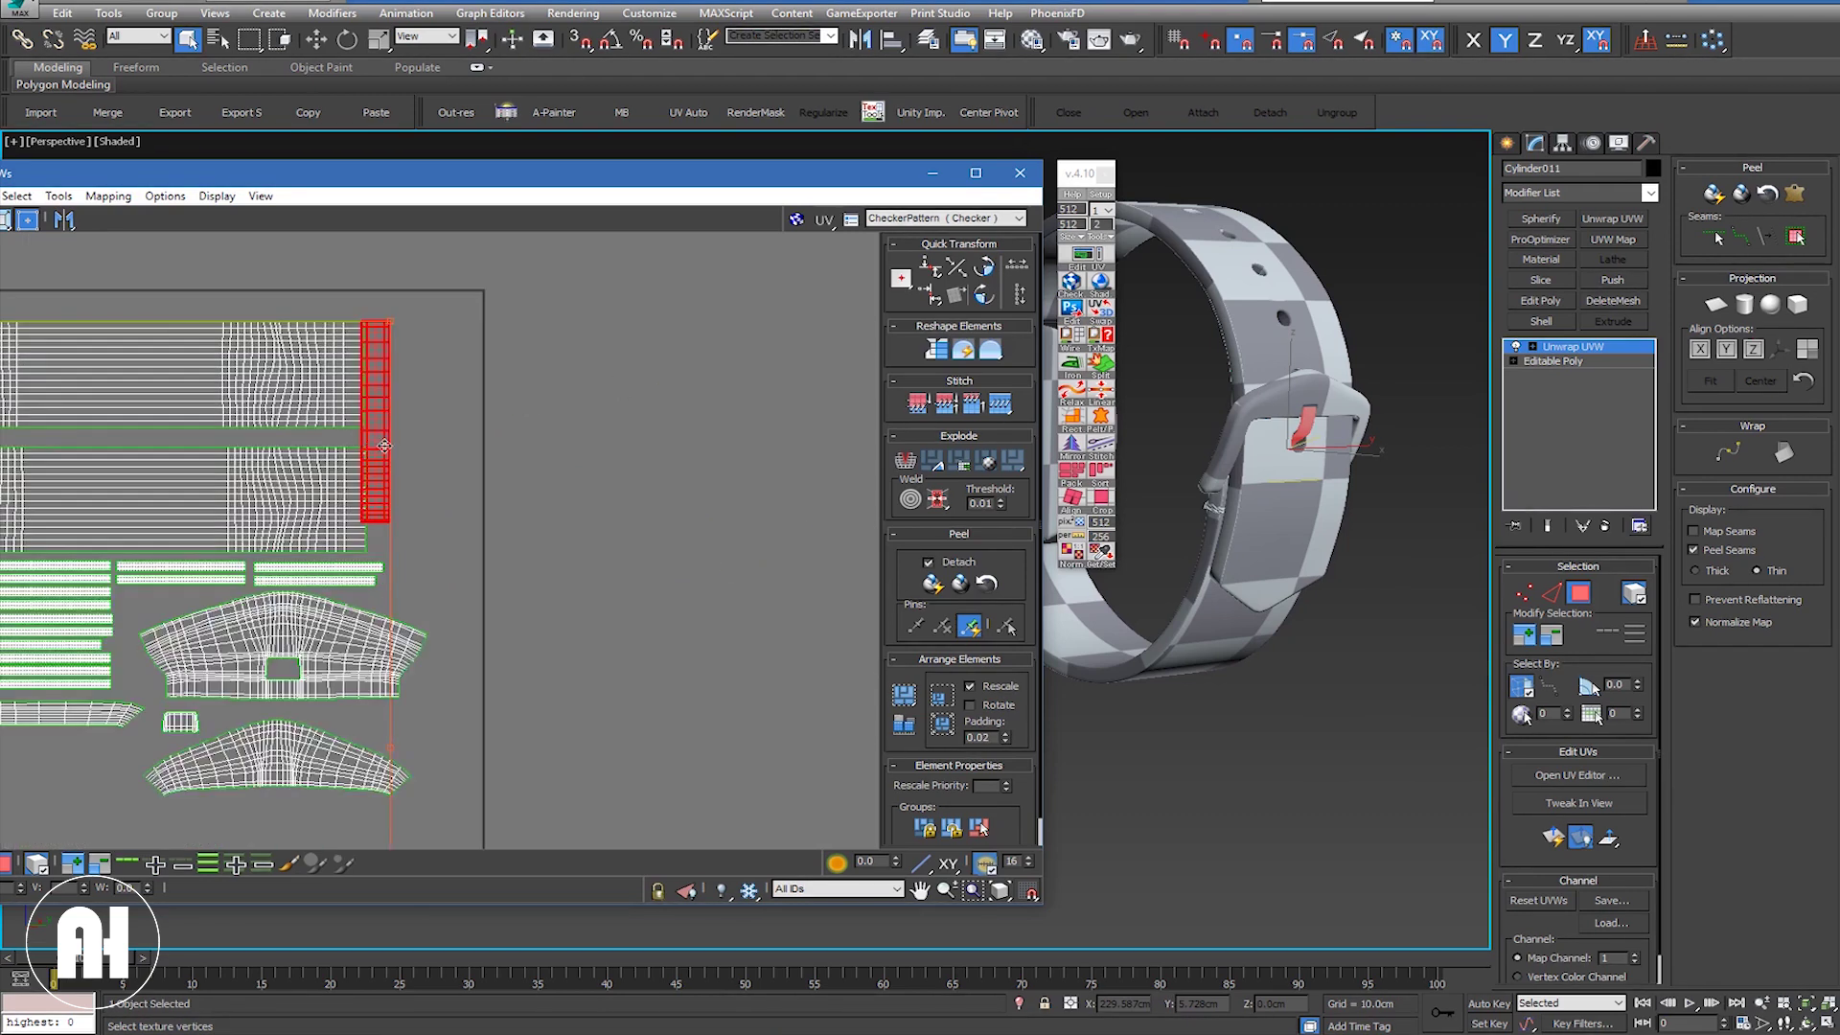
drag(383, 445, 410, 459)
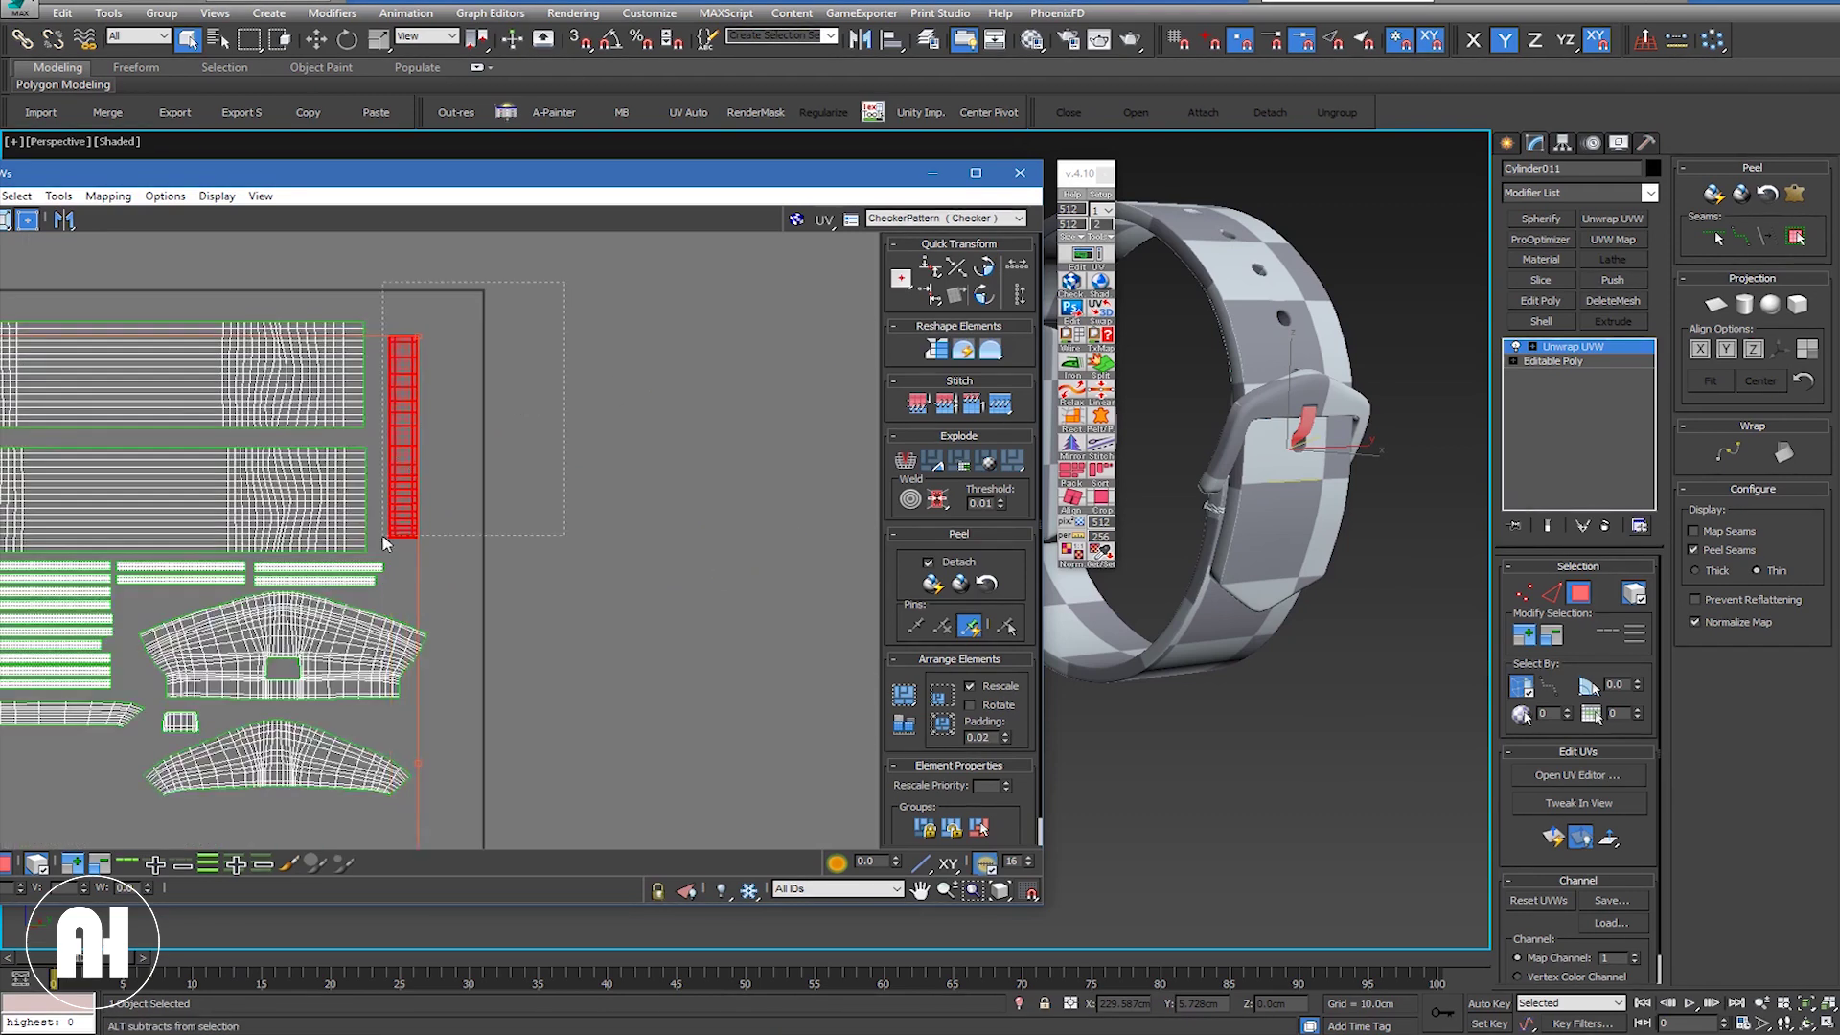
Step: Place a single small UV element beside the tall vertical strip
scroll(374, 562, down, 2)
scroll(287, 570, down, 3)
scroll(184, 578, down, 1)
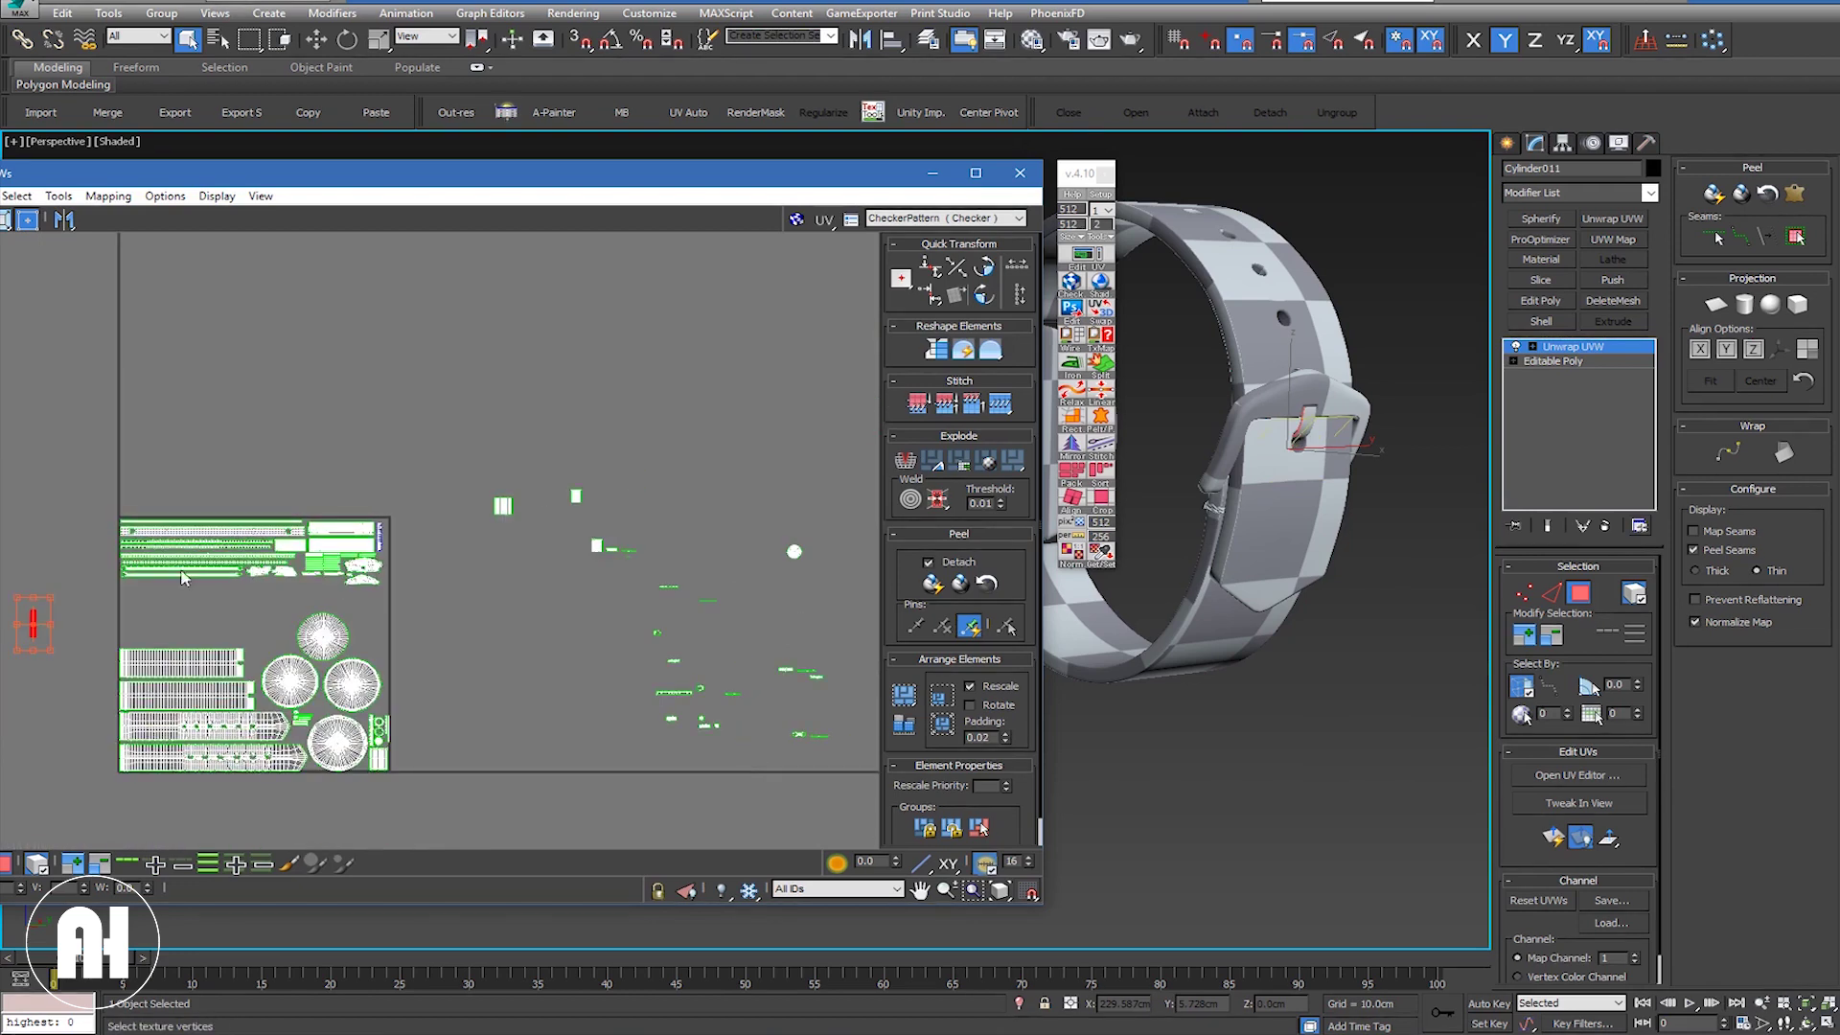
click(284, 576)
scroll(382, 536, up, 2)
scroll(382, 536, up, 2)
scroll(382, 537, up, 2)
drag(404, 505, 406, 484)
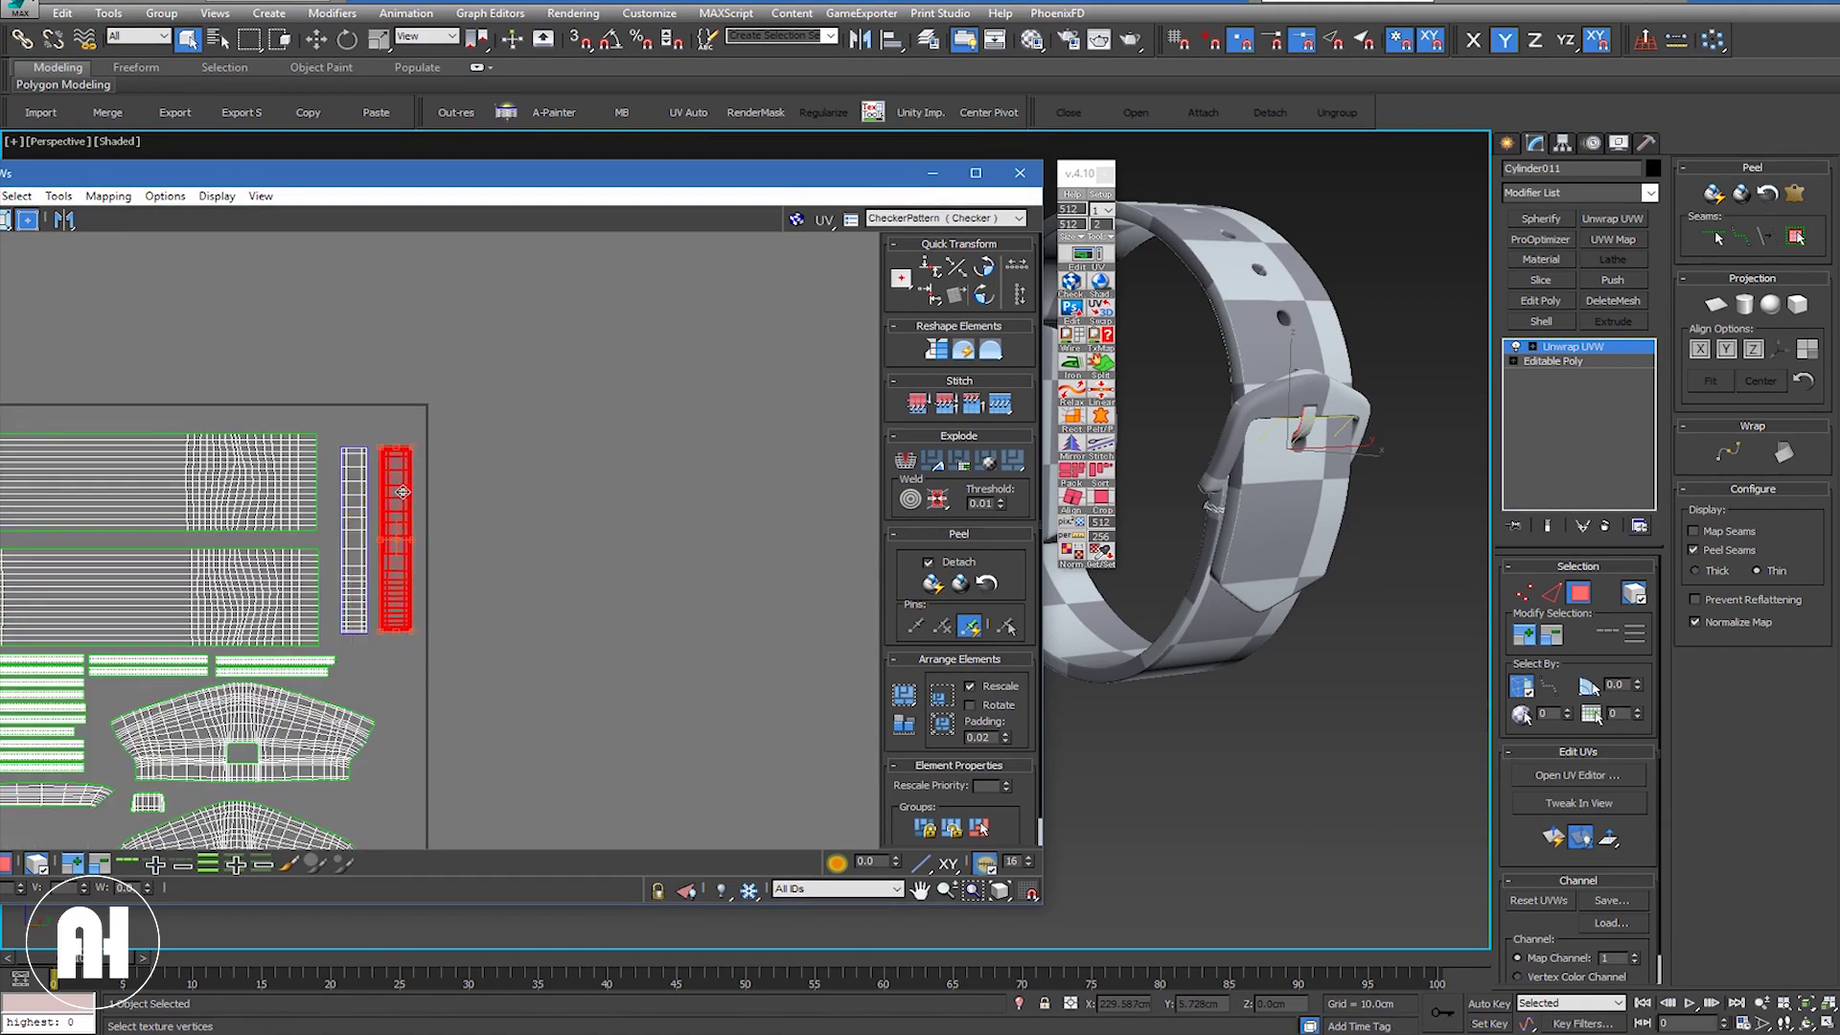
scroll(404, 491, down, 2)
scroll(408, 493, down, 2)
scroll(408, 493, down, 2)
scroll(408, 493, down, 1)
scroll(408, 494, down, 1)
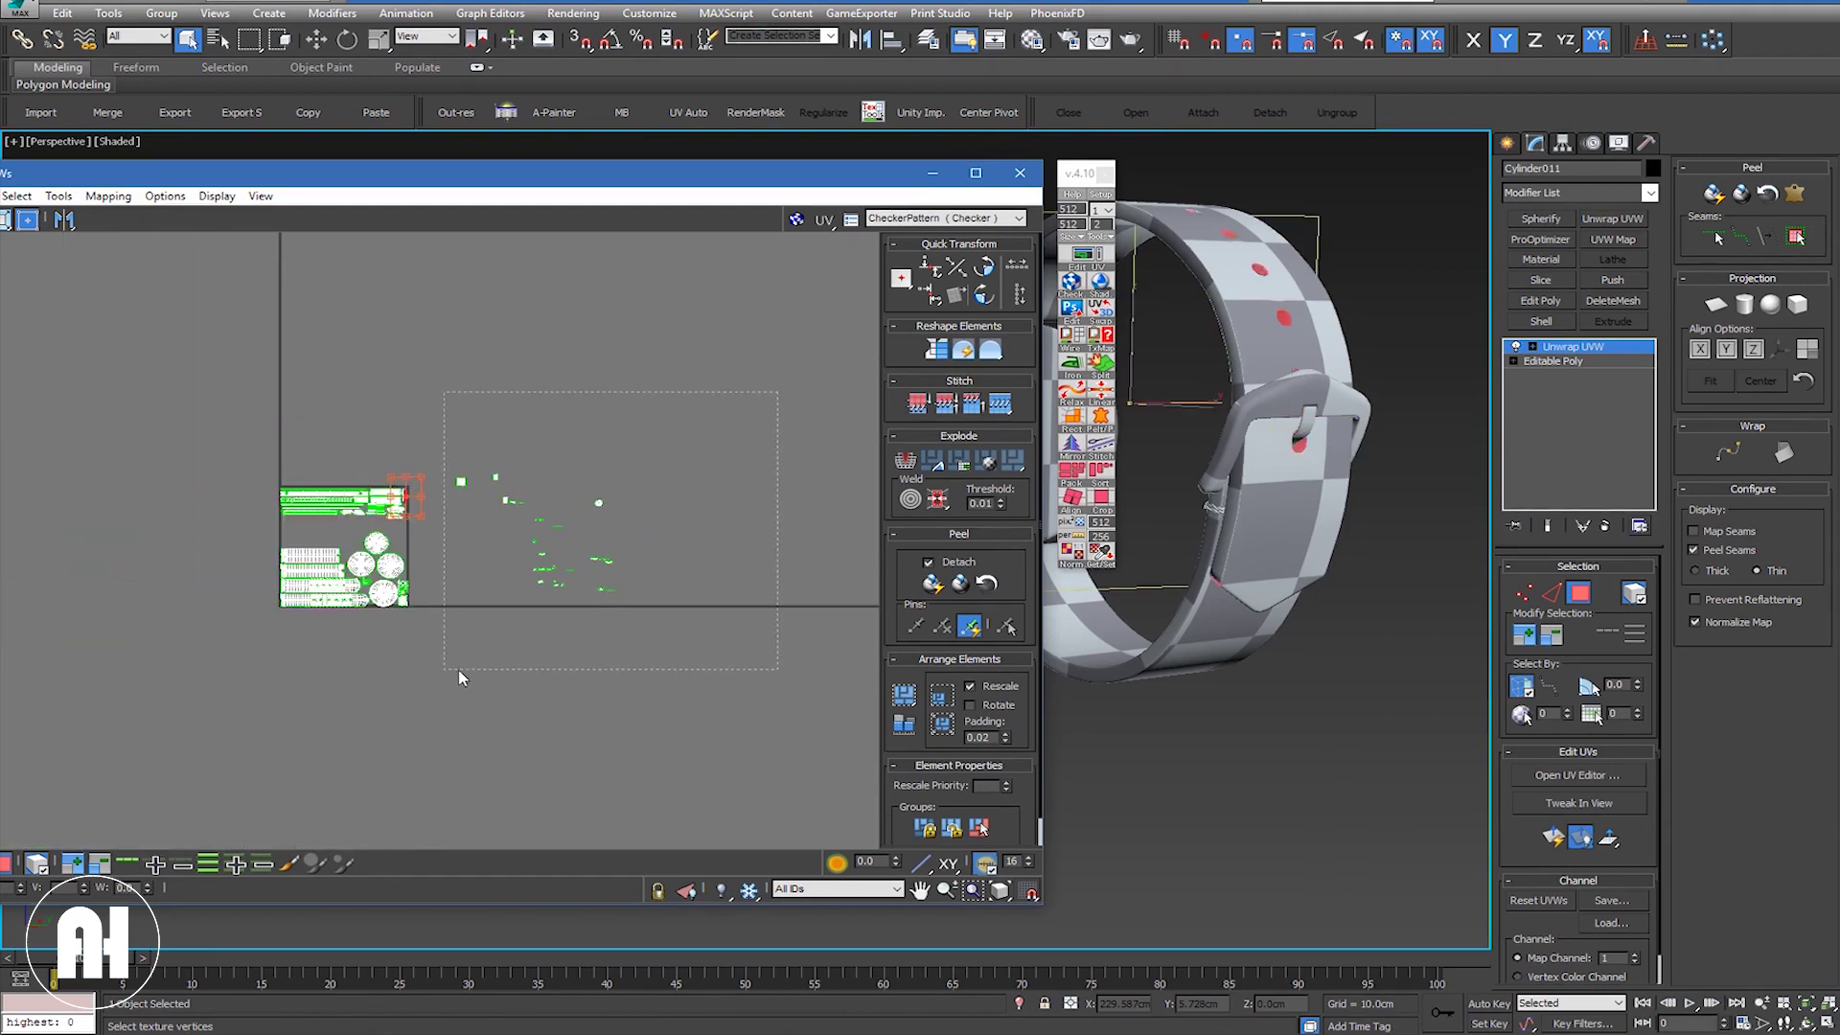
drag(463, 680, 462, 674)
mouse_move(1246, 431)
alt+middle_down()
mouse_move(1226, 396)
mouse_move(1196, 526)
mouse_move(1268, 472)
mouse_move(1223, 468)
mouse_move(1336, 408)
mouse_move(1292, 443)
mouse_move(1263, 421)
alt+middle_up()
scroll(1263, 422, up, 4)
scroll(1263, 420, up, 3)
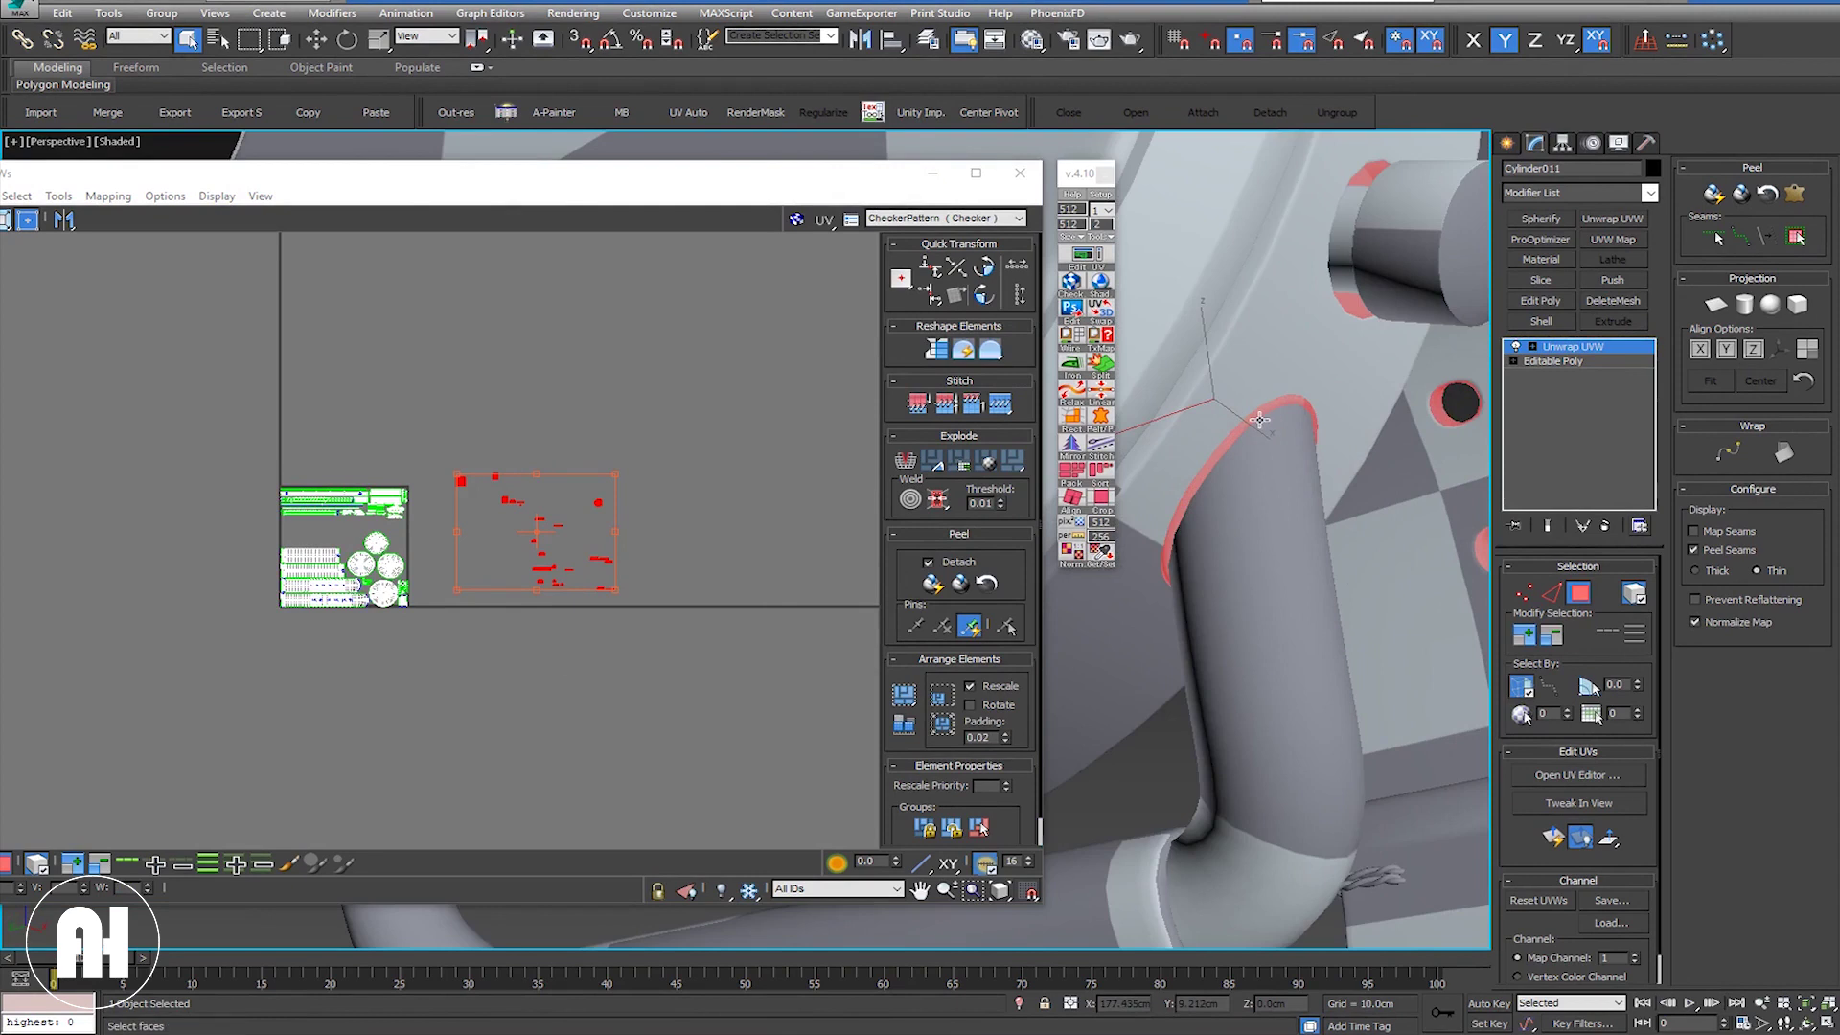
click(1255, 419)
scroll(1255, 419, down, 5)
mouse_move(1255, 419)
alt+middle_down()
mouse_move(1284, 393)
mouse_move(1277, 372)
mouse_move(1198, 366)
alt+middle_up()
scroll(1314, 356, up, 5)
click(1260, 336)
scroll(1260, 335, down, 5)
scroll(1198, 366, up, 2)
scroll(1193, 365, up, 3)
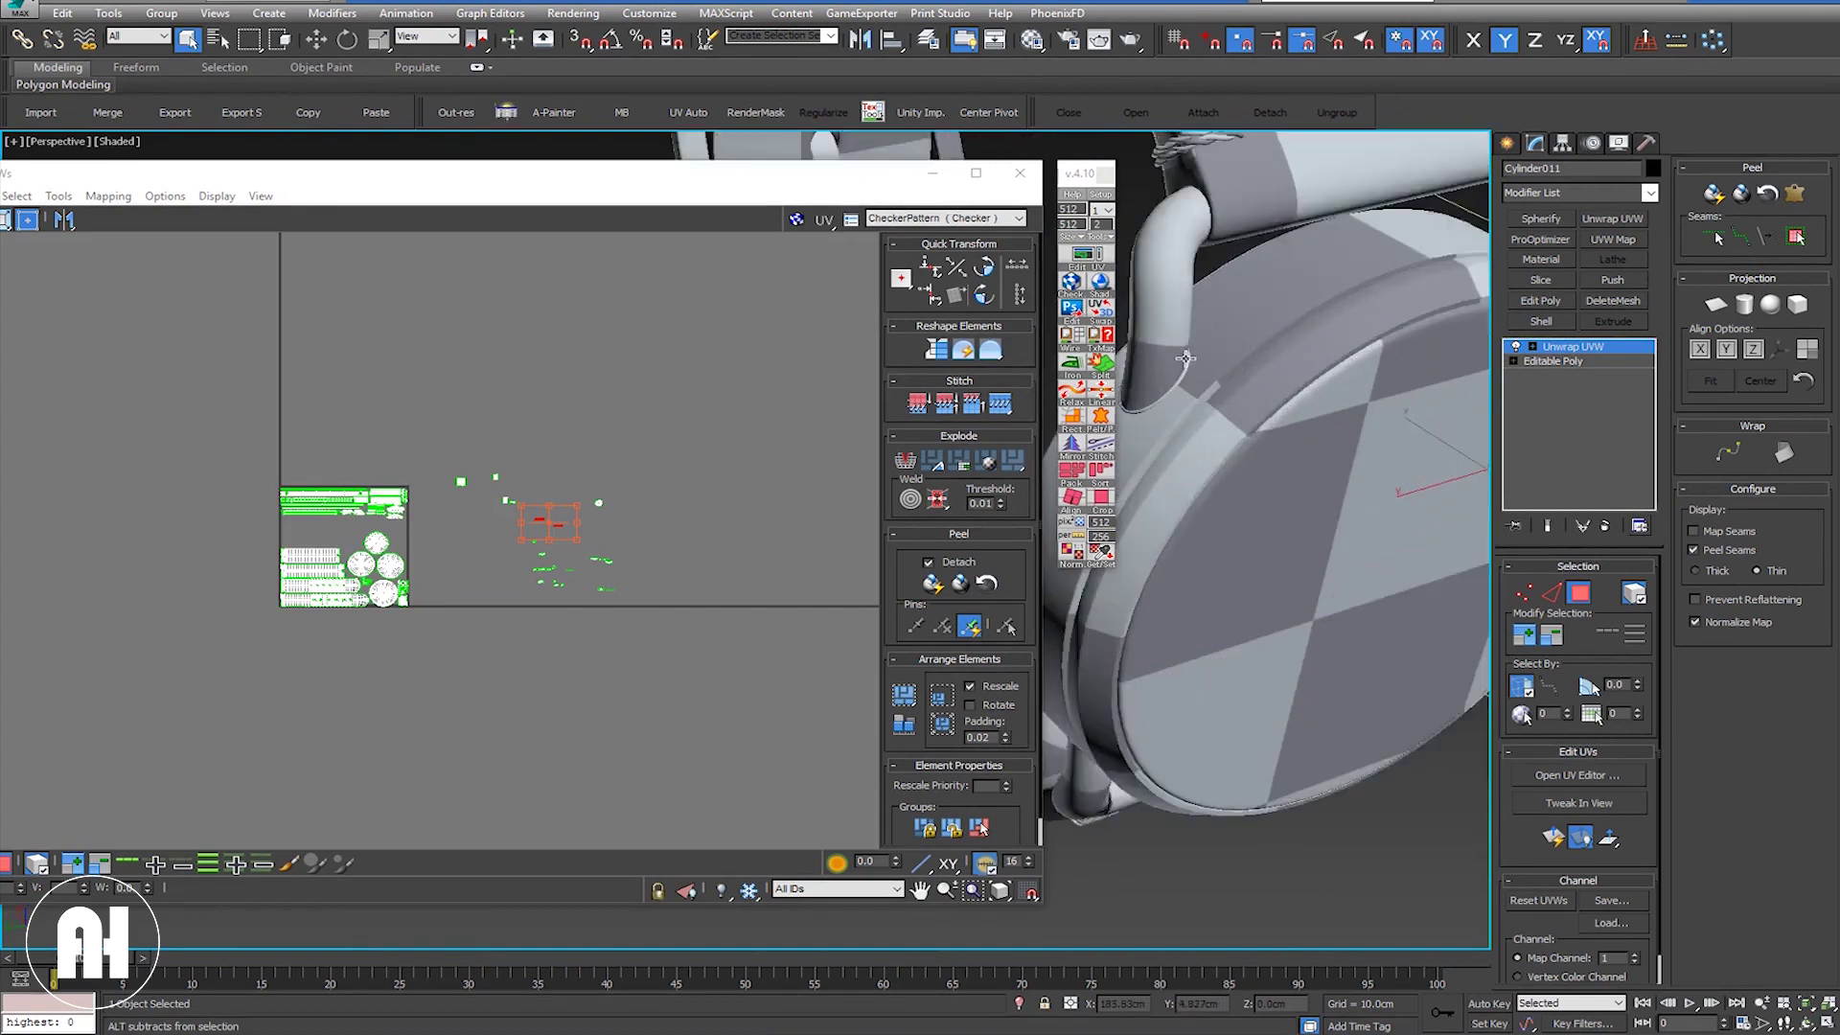
scroll(1191, 365, up, 3)
click(1191, 365)
scroll(1191, 365, down, 5)
alt+middle_drag(1191, 365, 1188, 424)
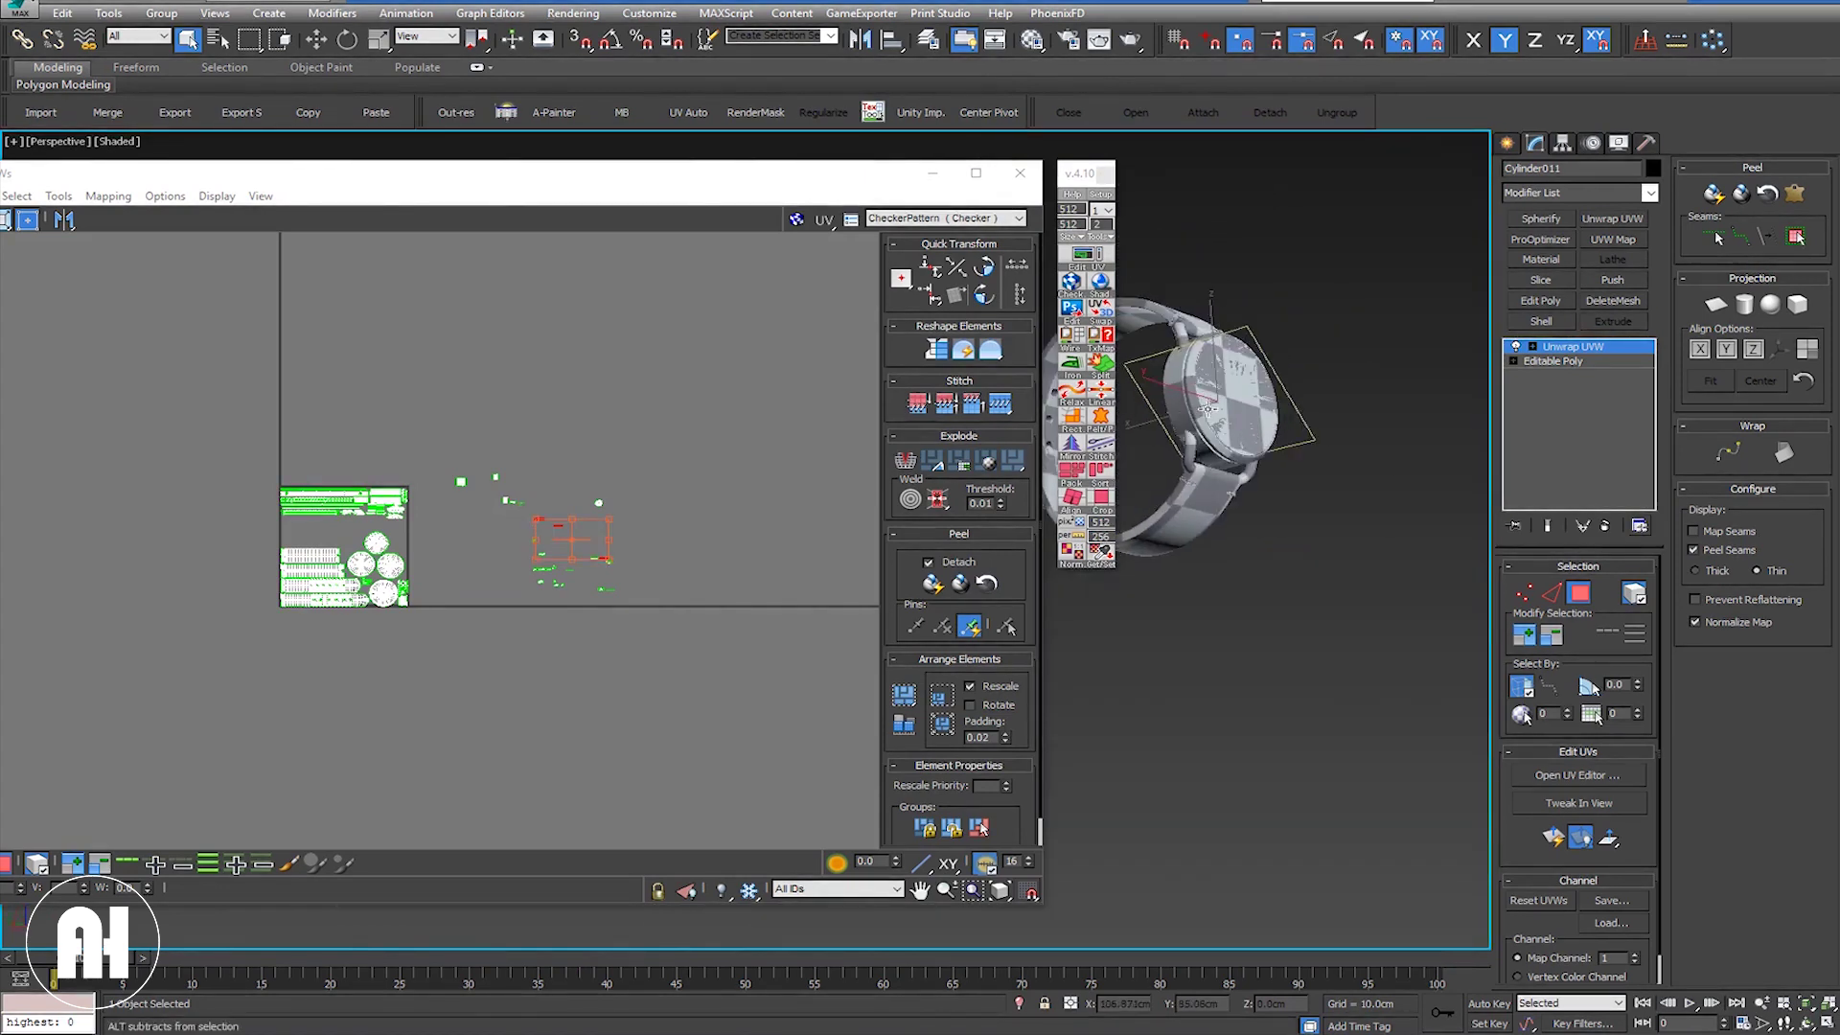
scroll(1188, 425, up, 4)
scroll(1188, 424, up, 2)
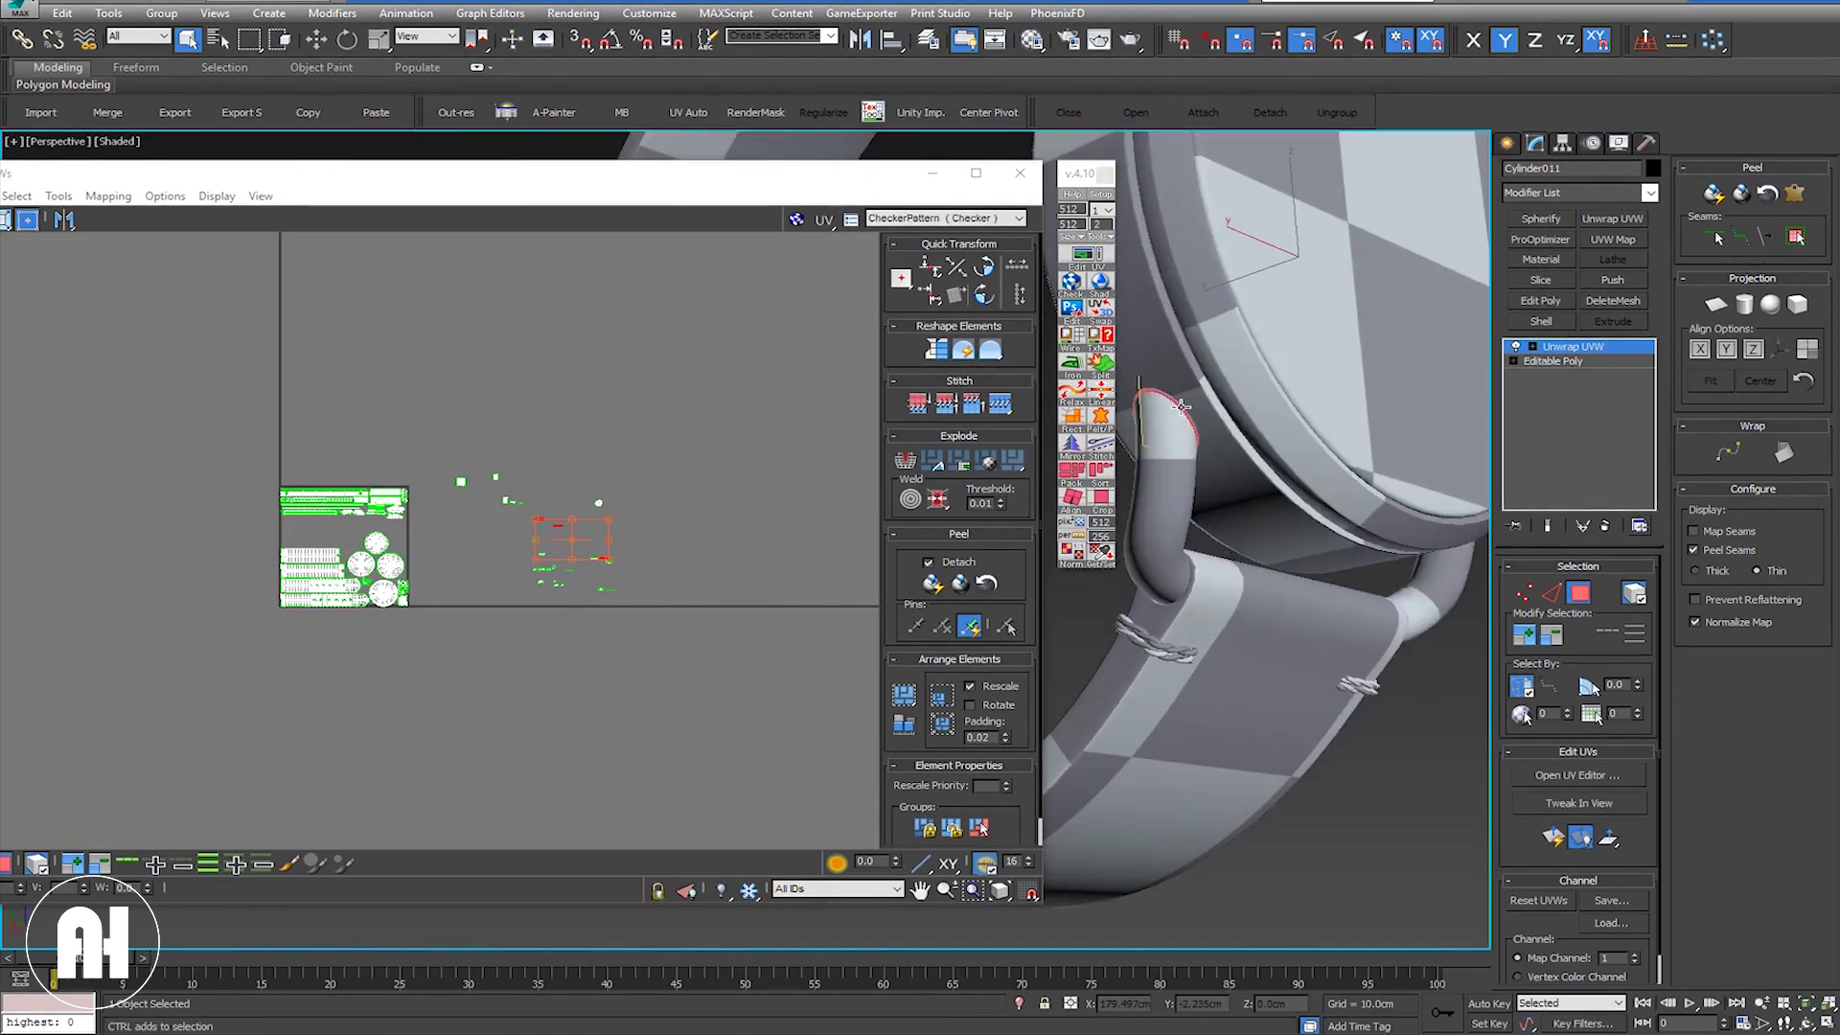
click(1180, 407)
scroll(1181, 407, down, 5)
mouse_move(1181, 407)
alt+middle_down()
mouse_move(1273, 432)
mouse_move(1166, 523)
alt+middle_up()
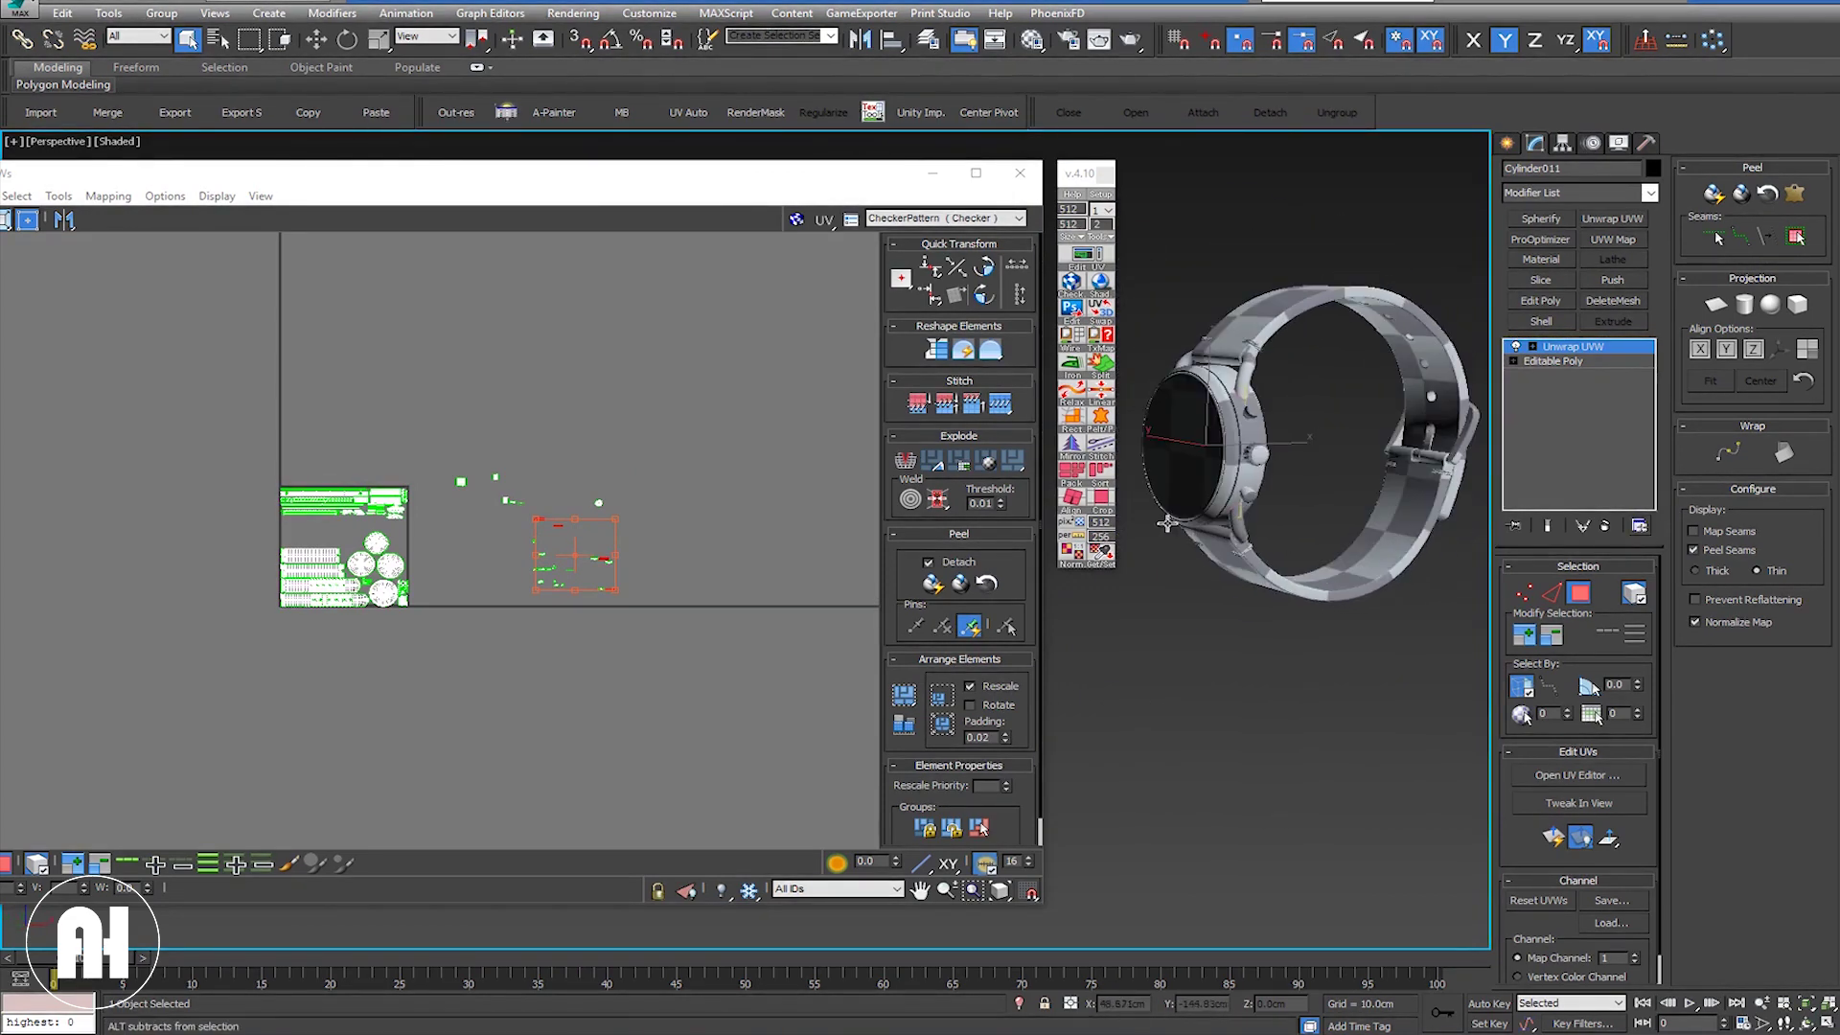
middle_drag(536, 521, 541, 523)
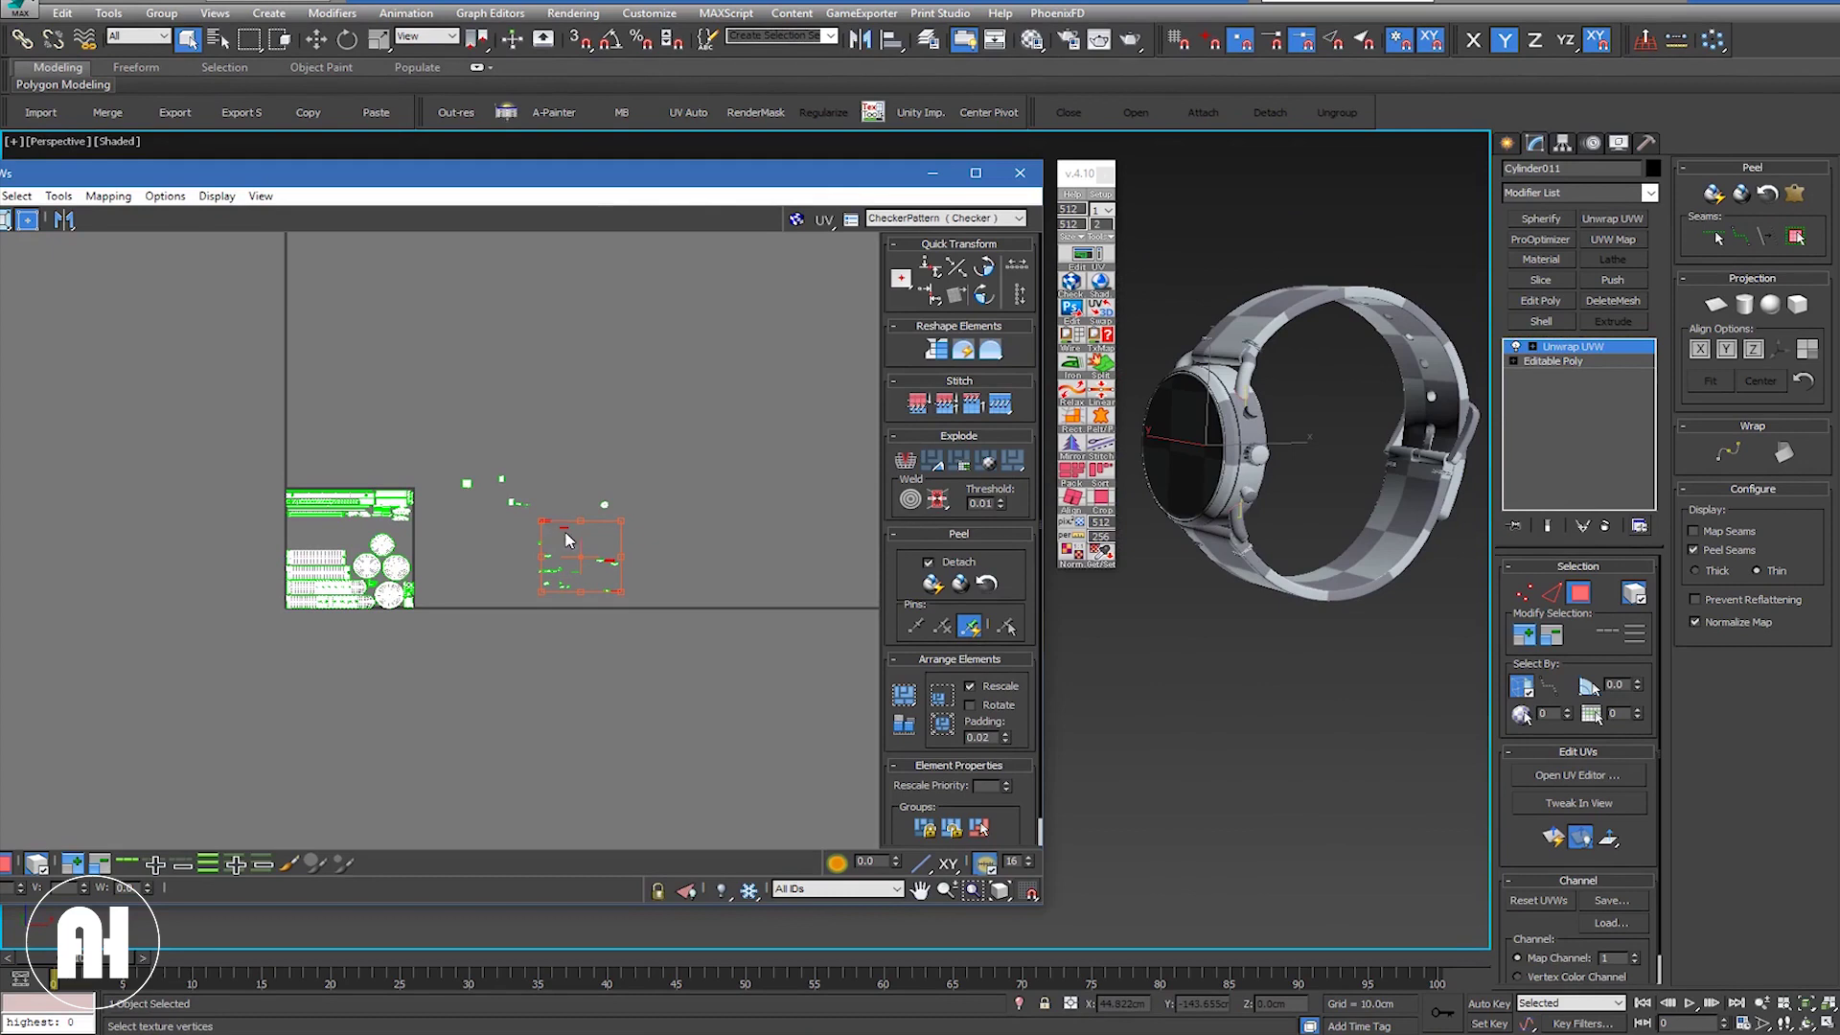
Step: Nudge the strap piece up and move two thin strips up into the row
click(306, 533)
scroll(294, 526, up, 3)
scroll(367, 507, up, 5)
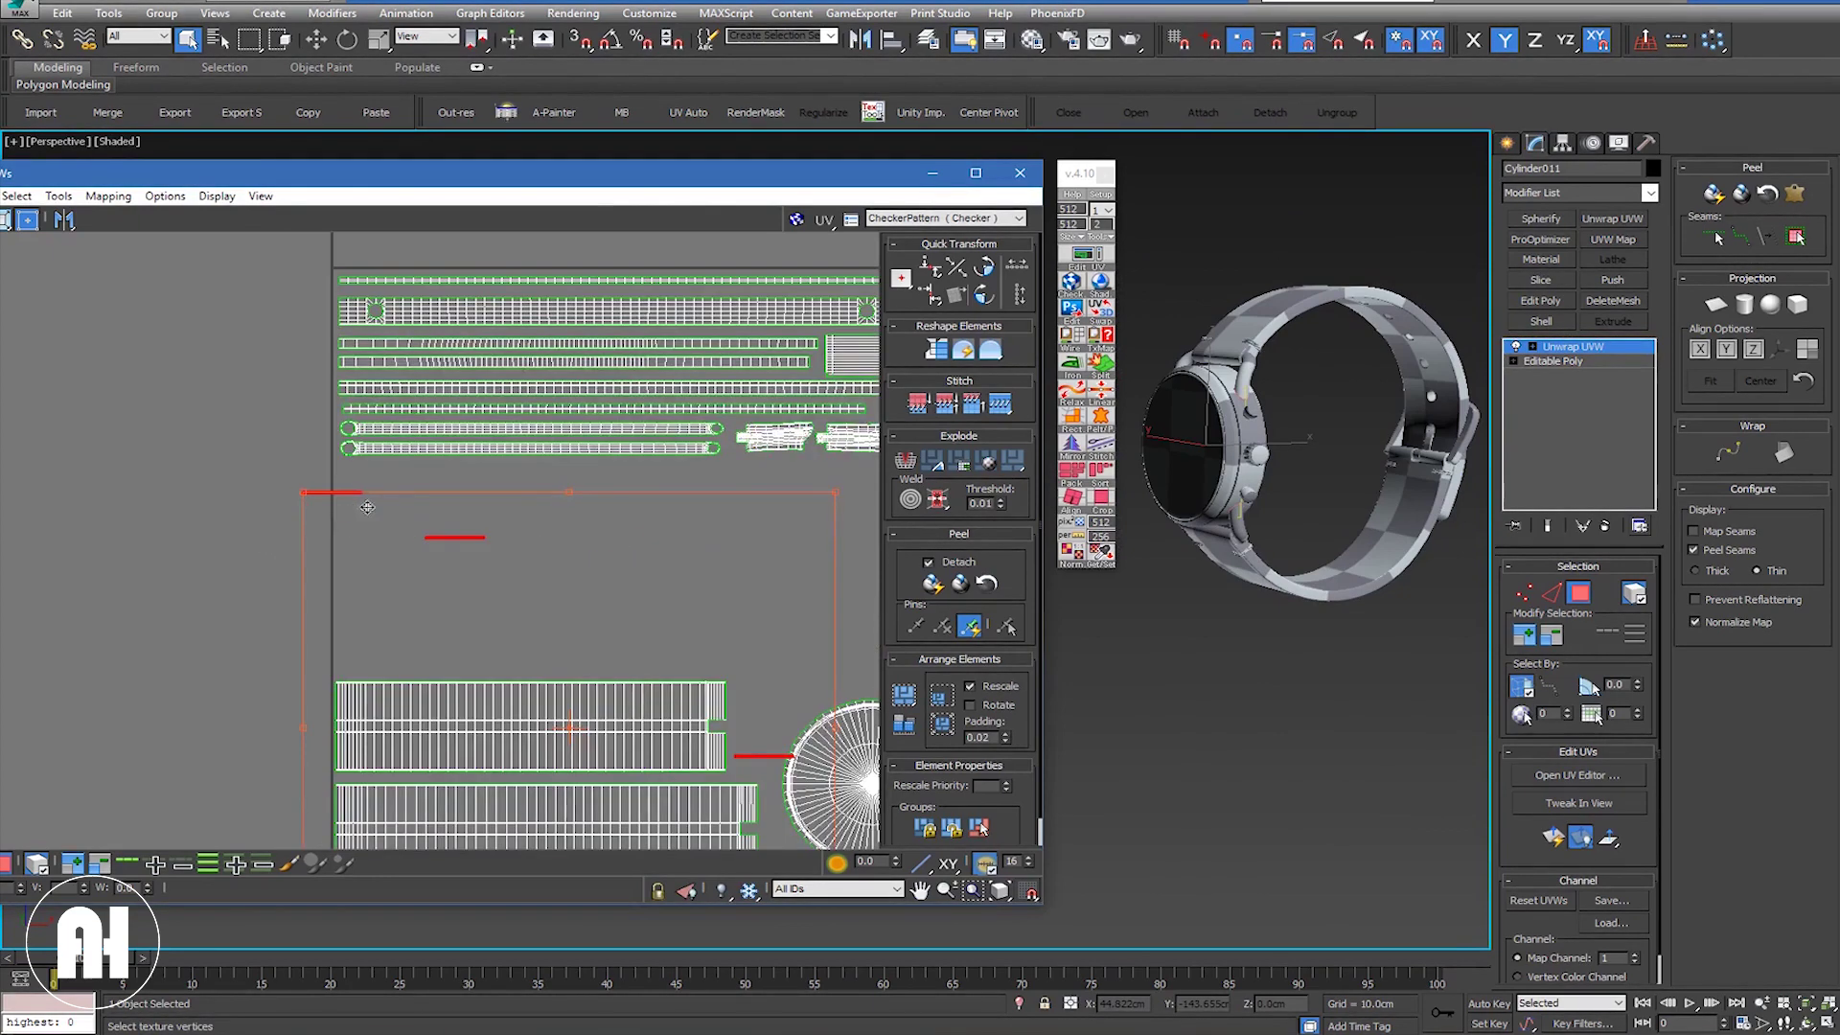
mouse_move(403, 495)
mouse_down()
mouse_move(452, 478)
mouse_move(401, 482)
mouse_up()
click(518, 515)
drag(521, 516, 470, 475)
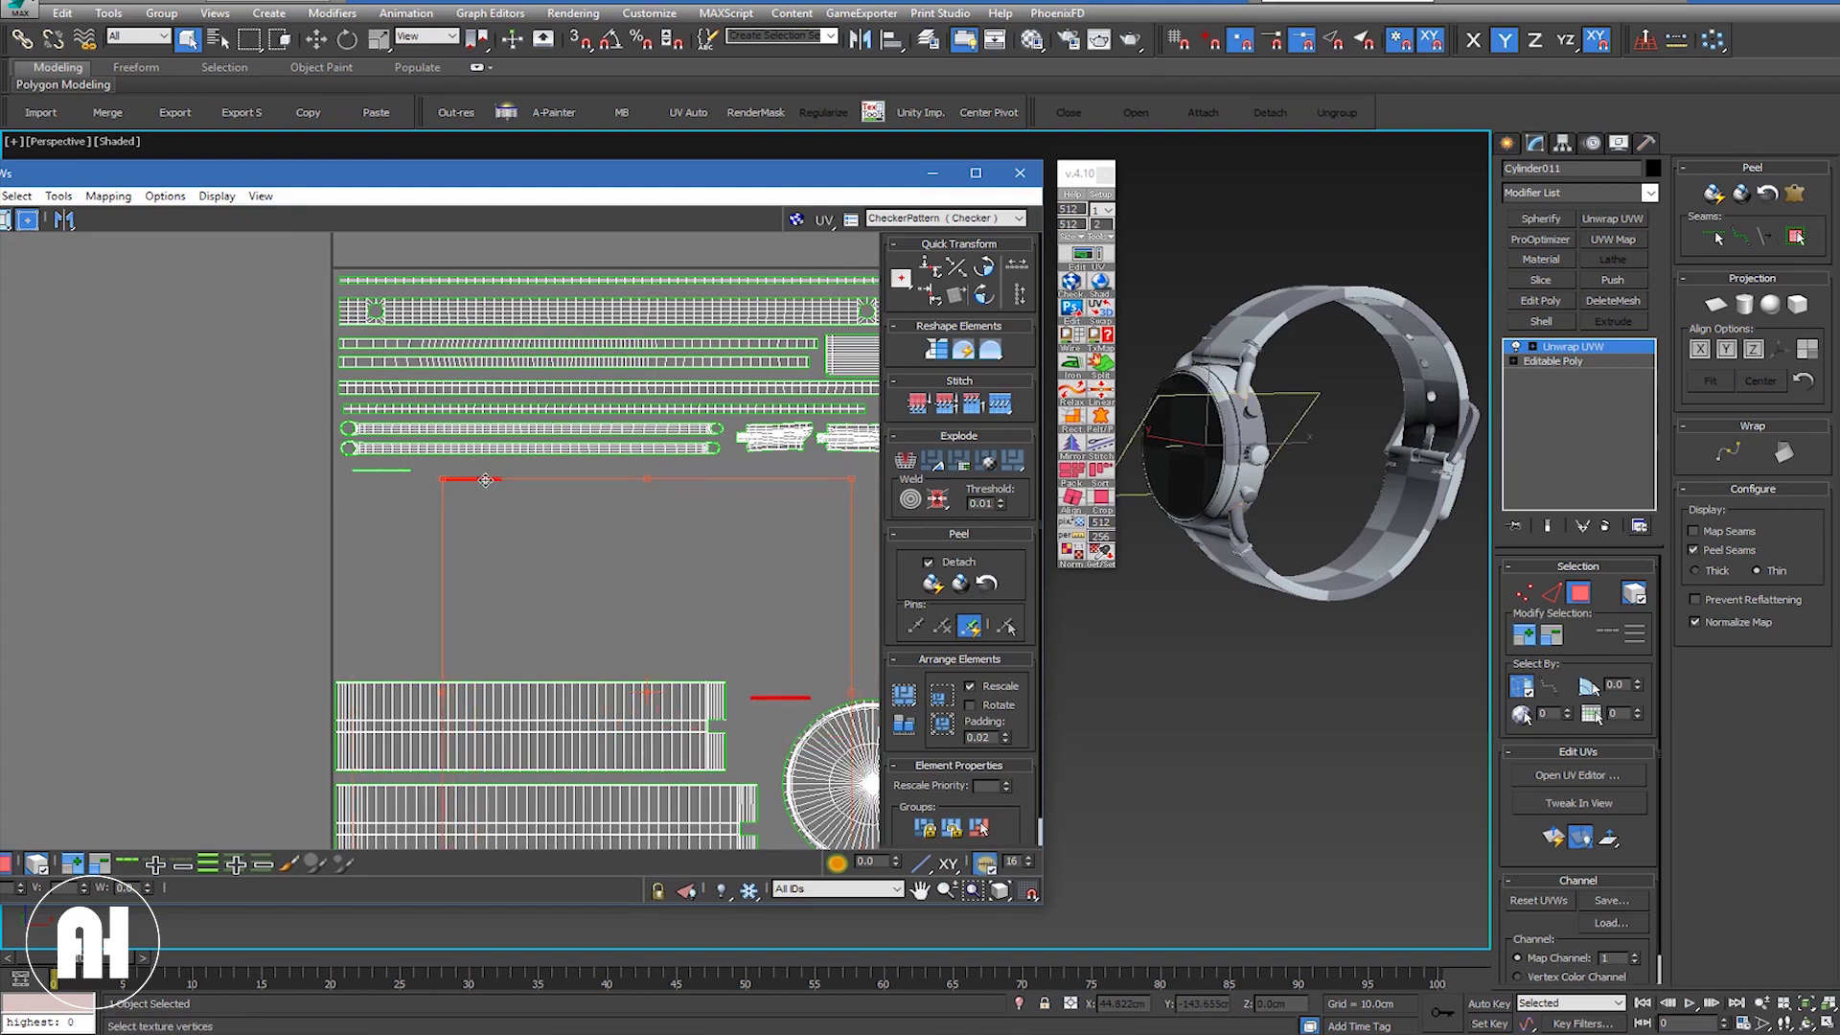
click(759, 690)
drag(775, 713, 534, 488)
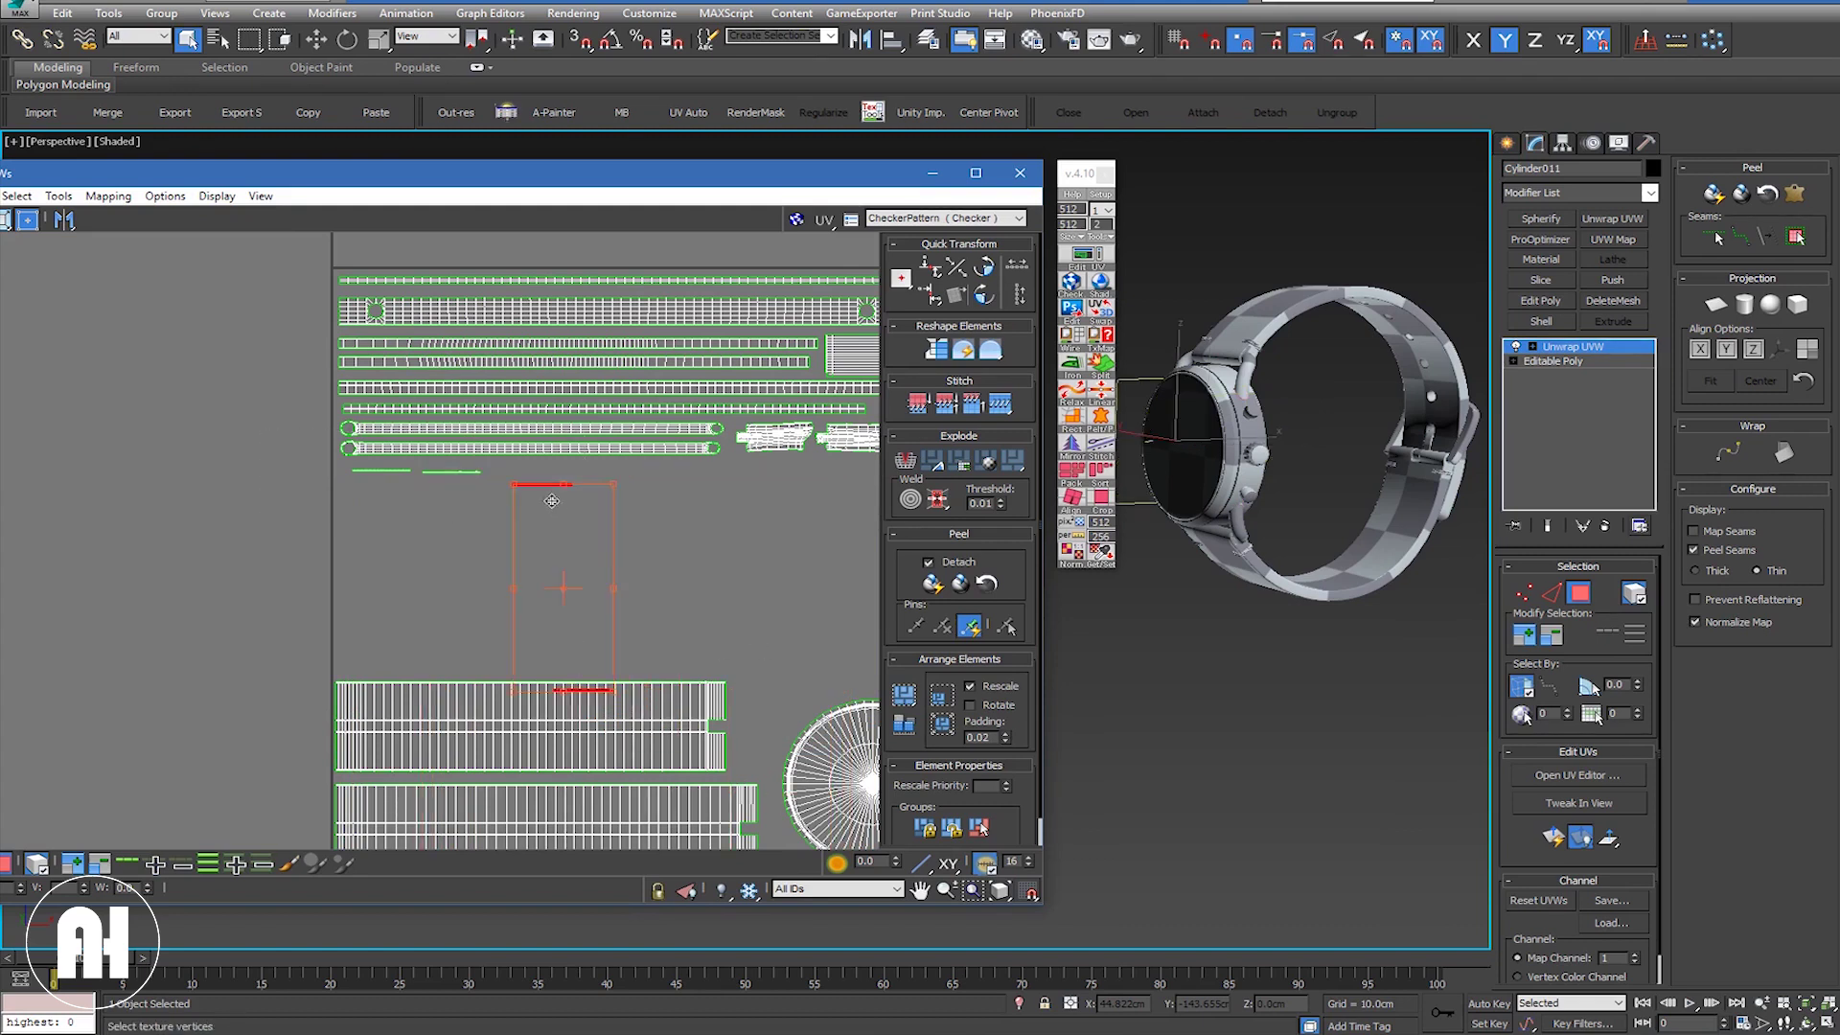
Step: Slide the last thin strip into the row, then zoom out to the whole layout
scroll(519, 478, up, 3)
scroll(508, 482, up, 2)
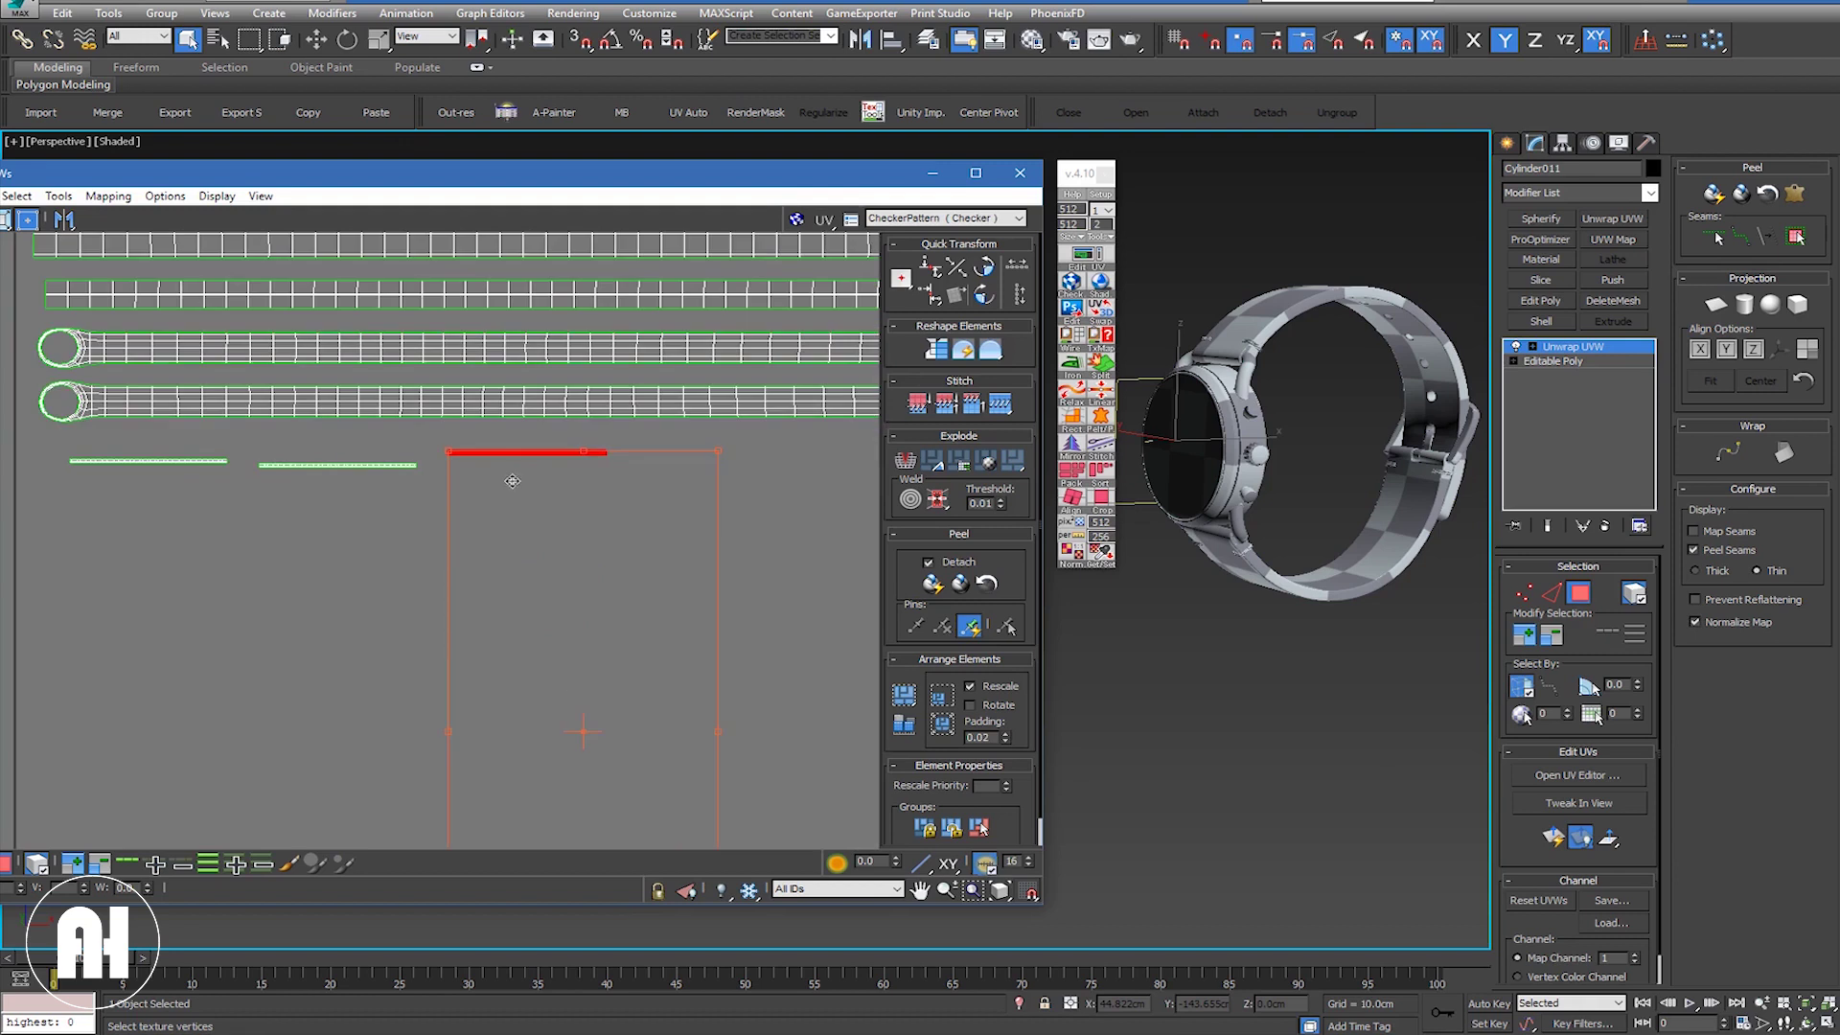
click(526, 514)
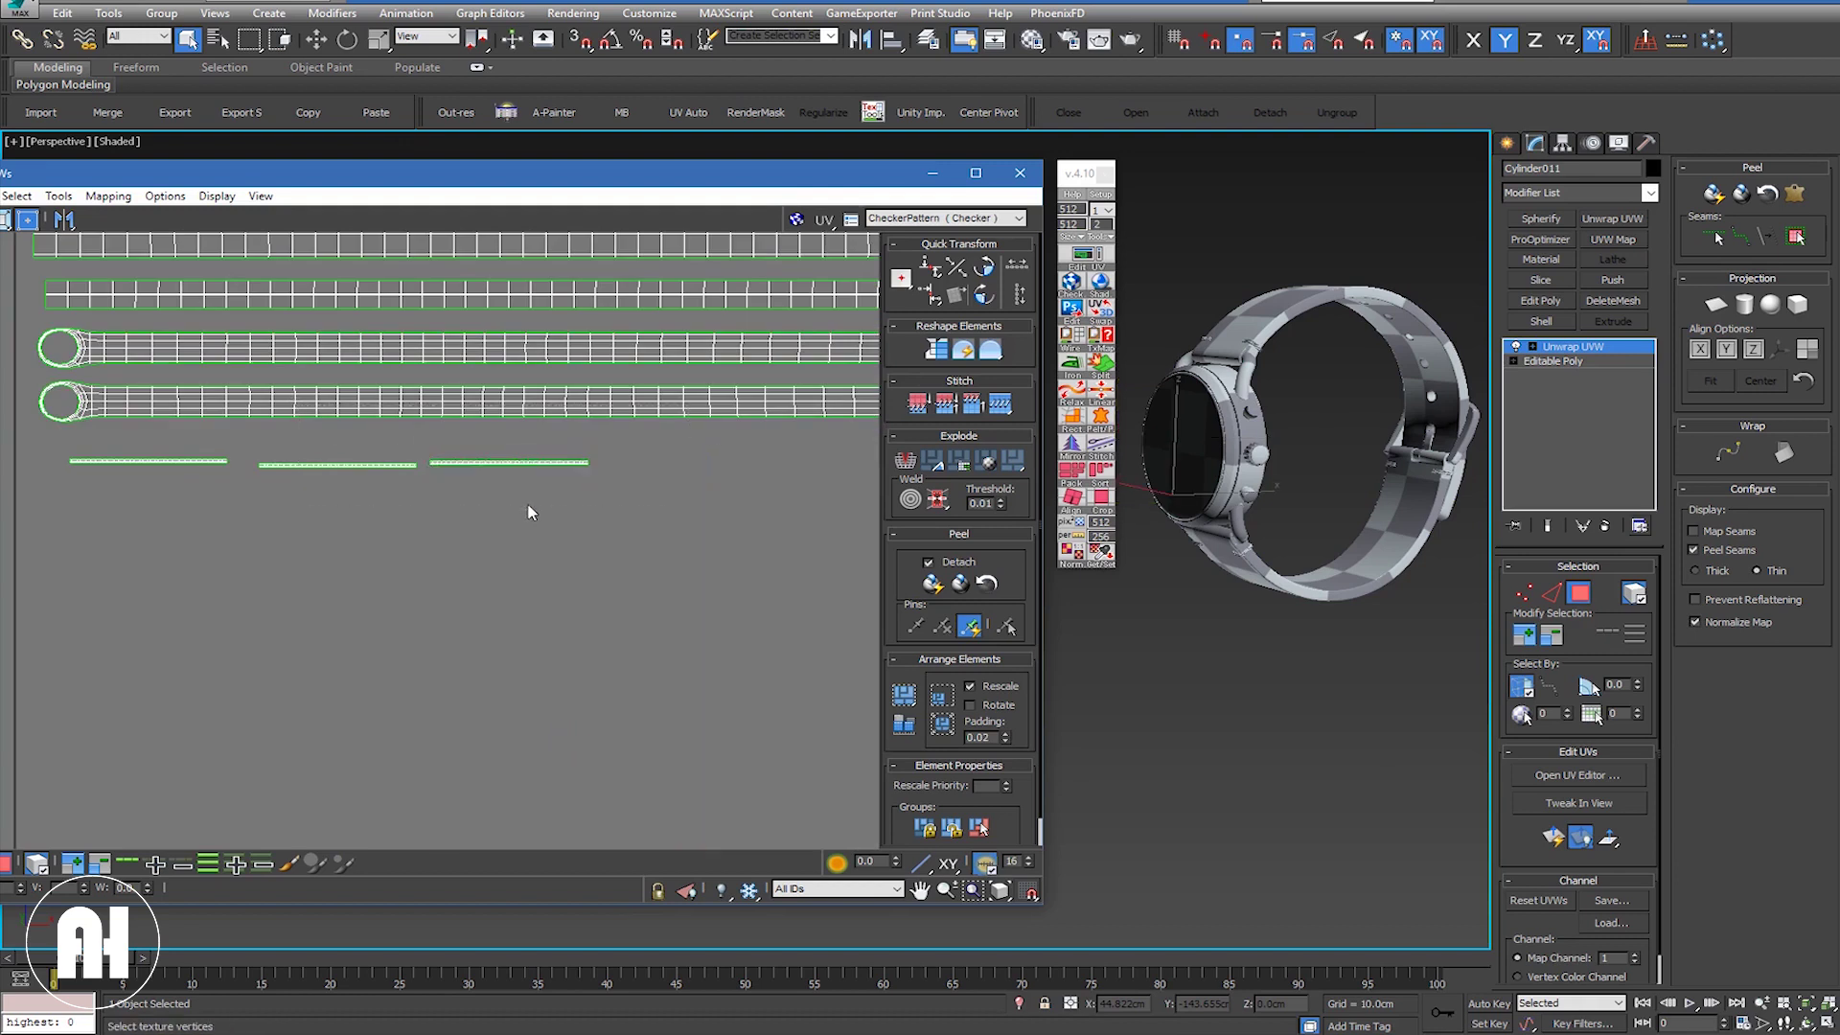
scroll(526, 514, down, 2)
scroll(542, 562, down, 2)
scroll(542, 561, down, 1)
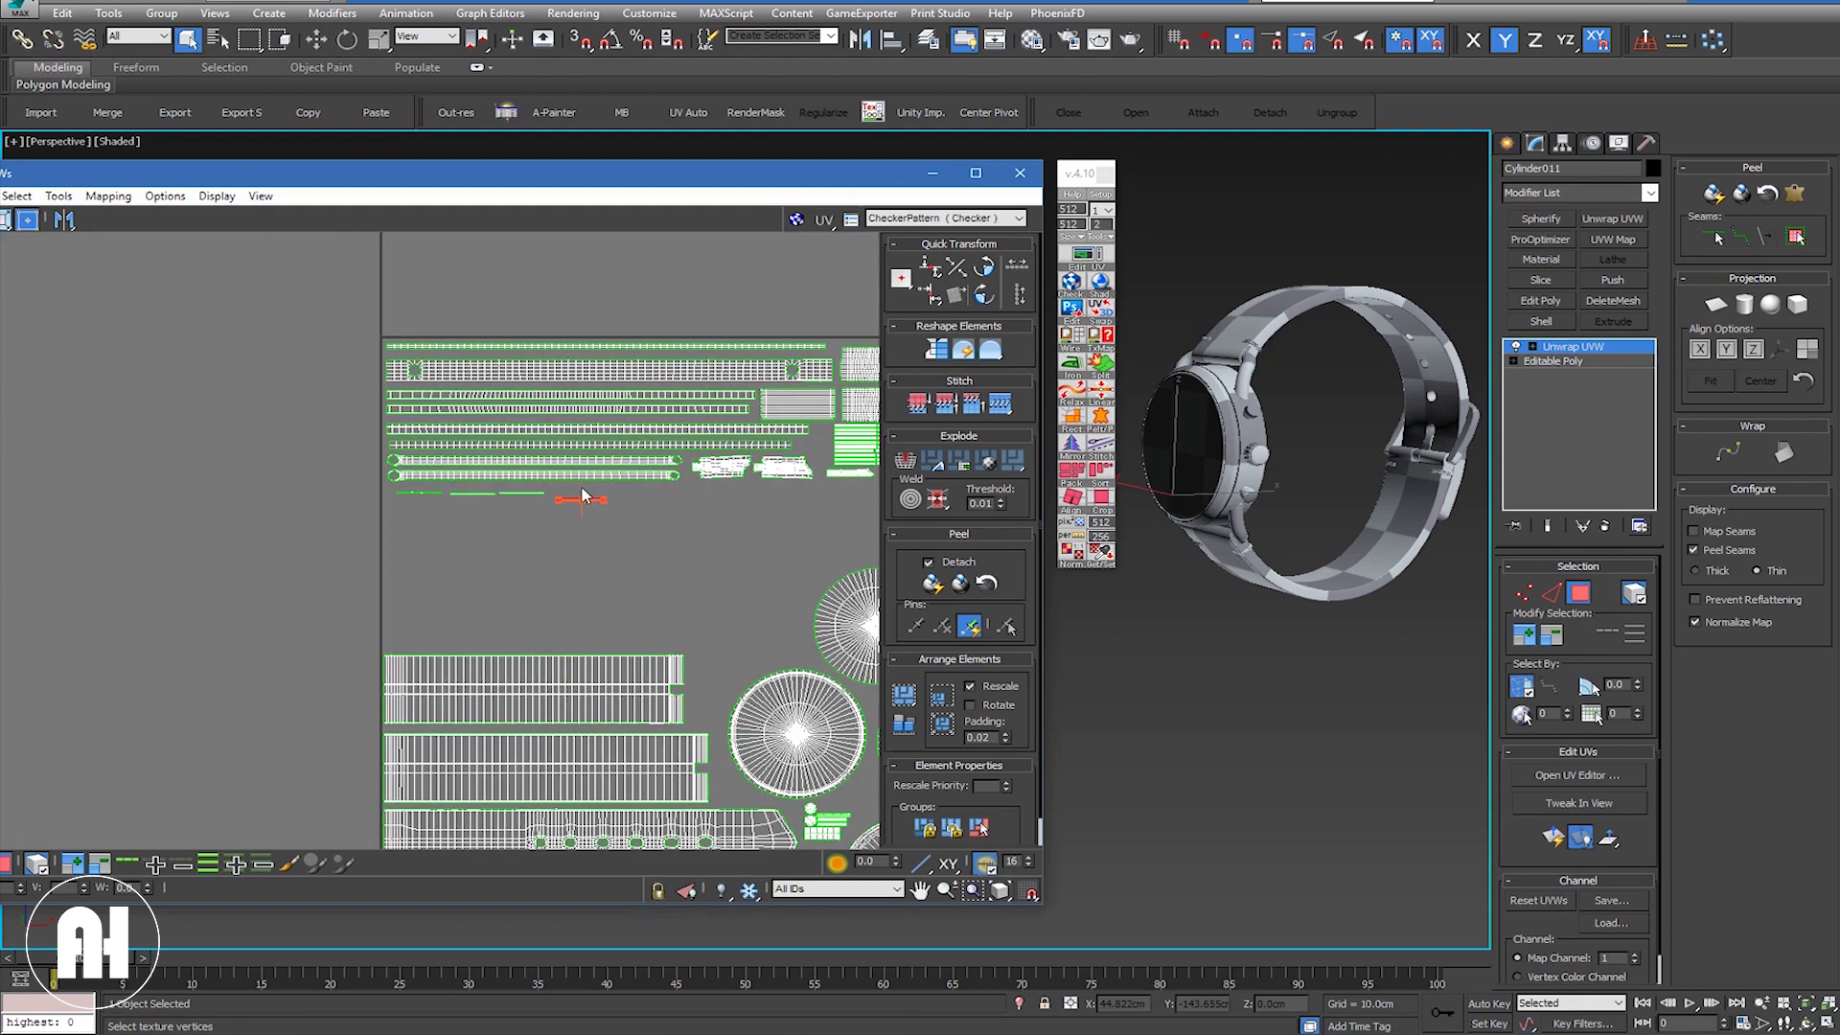
scroll(584, 496, up, 3)
scroll(613, 521, up, 1)
drag(609, 520, 581, 505)
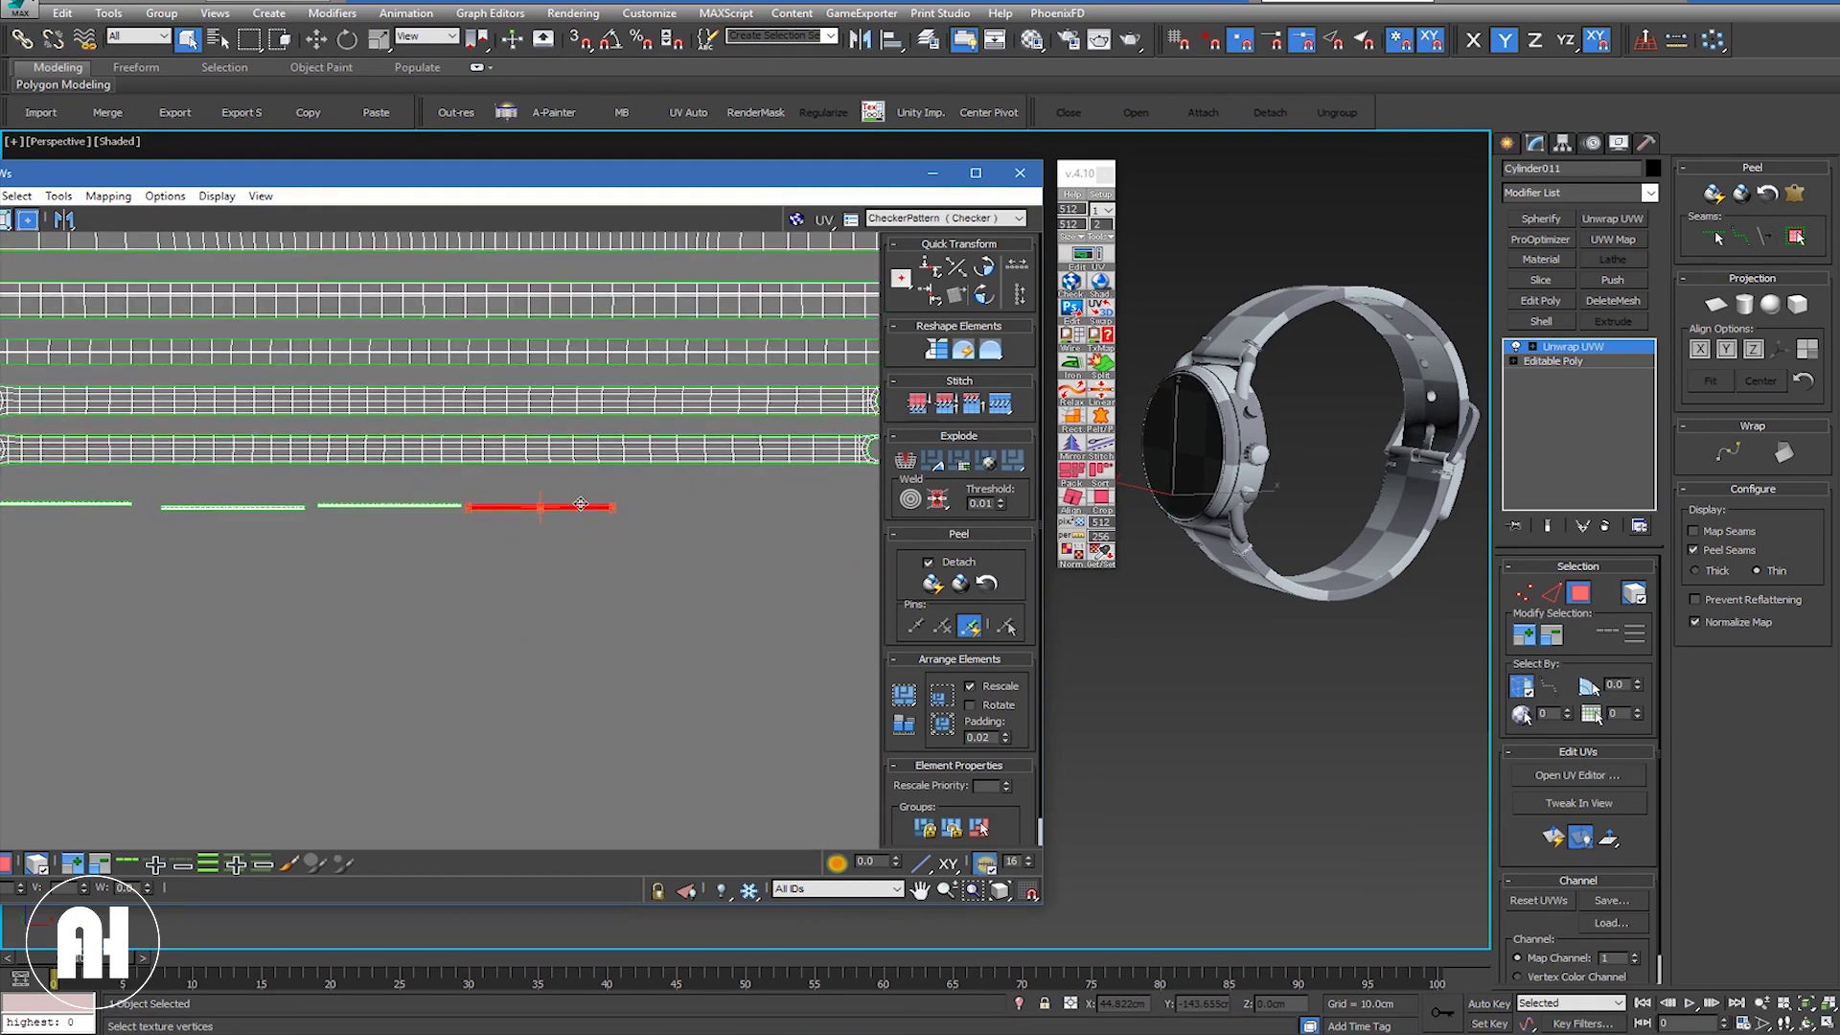
scroll(543, 552, down, 3)
scroll(543, 552, down, 2)
scroll(450, 535, down, 1)
middle_drag(450, 535, 241, 489)
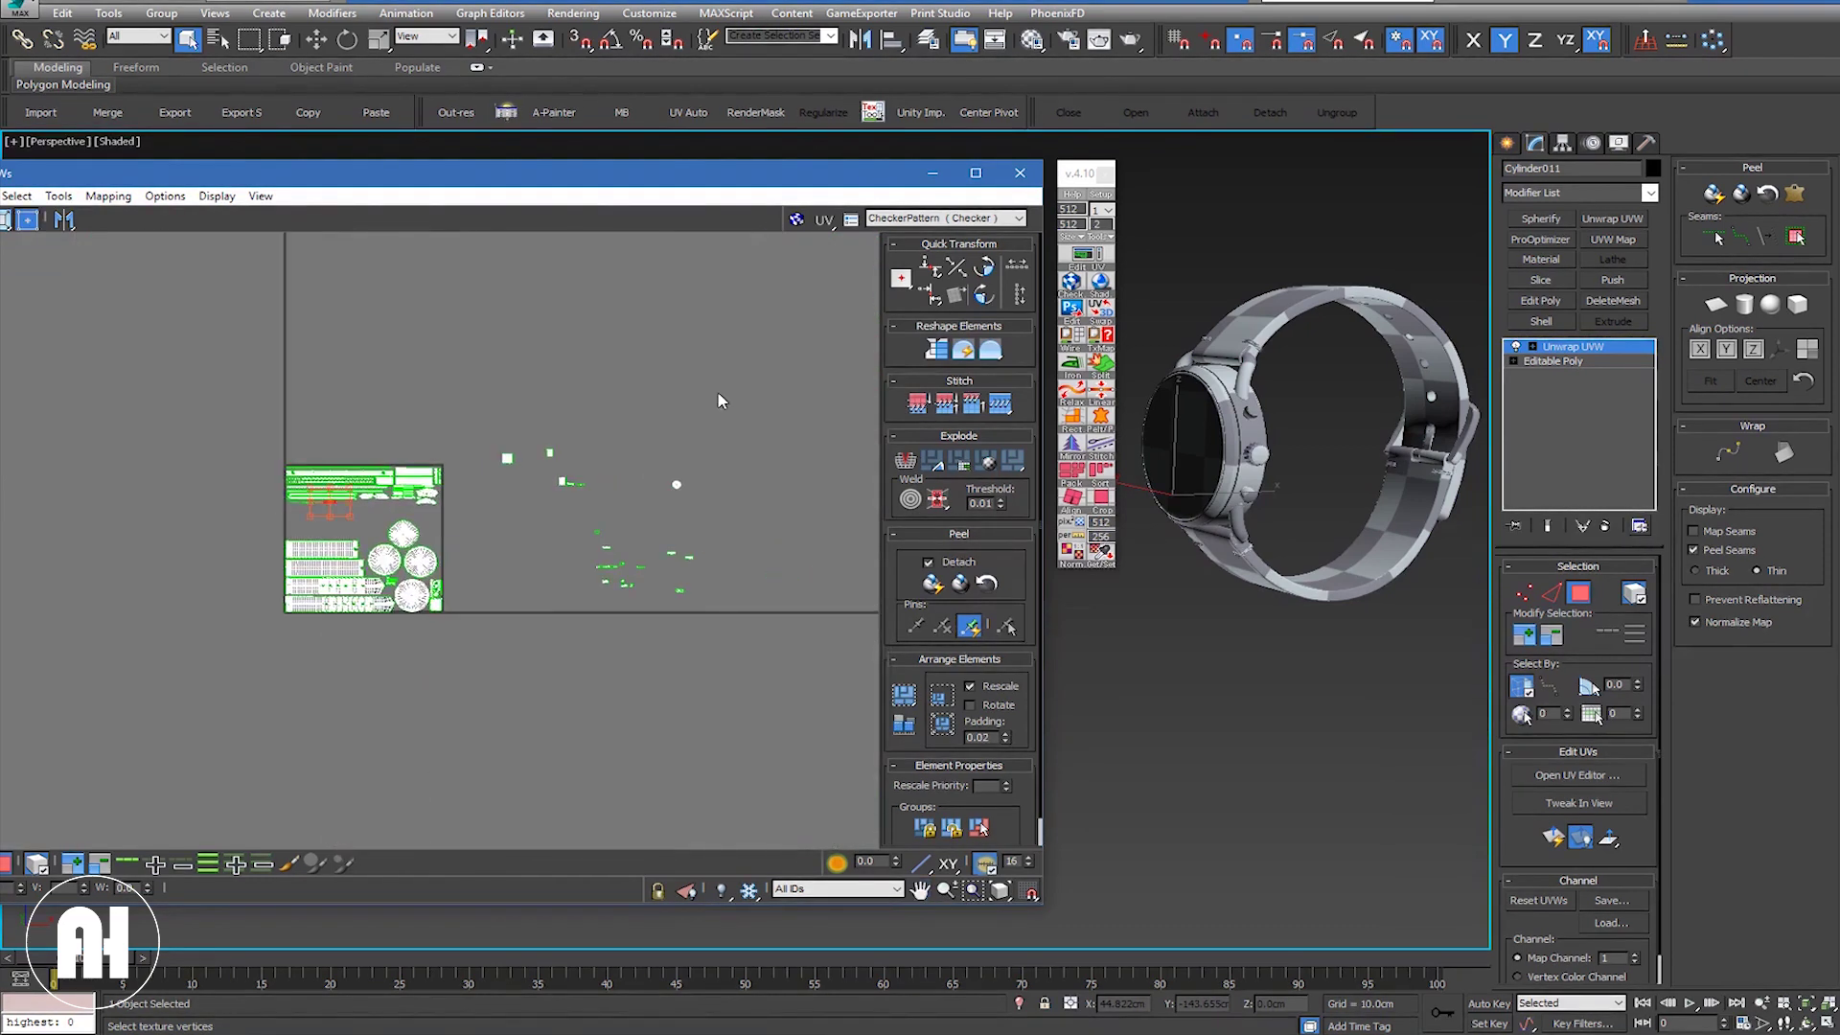
Step: Select the loose parts right of the tile, clear the dial selection, and enlarge the UV editor
drag(491, 664, 883, 443)
mouse_move(1321, 465)
middle_down()
mouse_move(1256, 497)
mouse_move(1404, 375)
mouse_move(1238, 471)
mouse_move(1291, 474)
mouse_move(1283, 445)
middle_up()
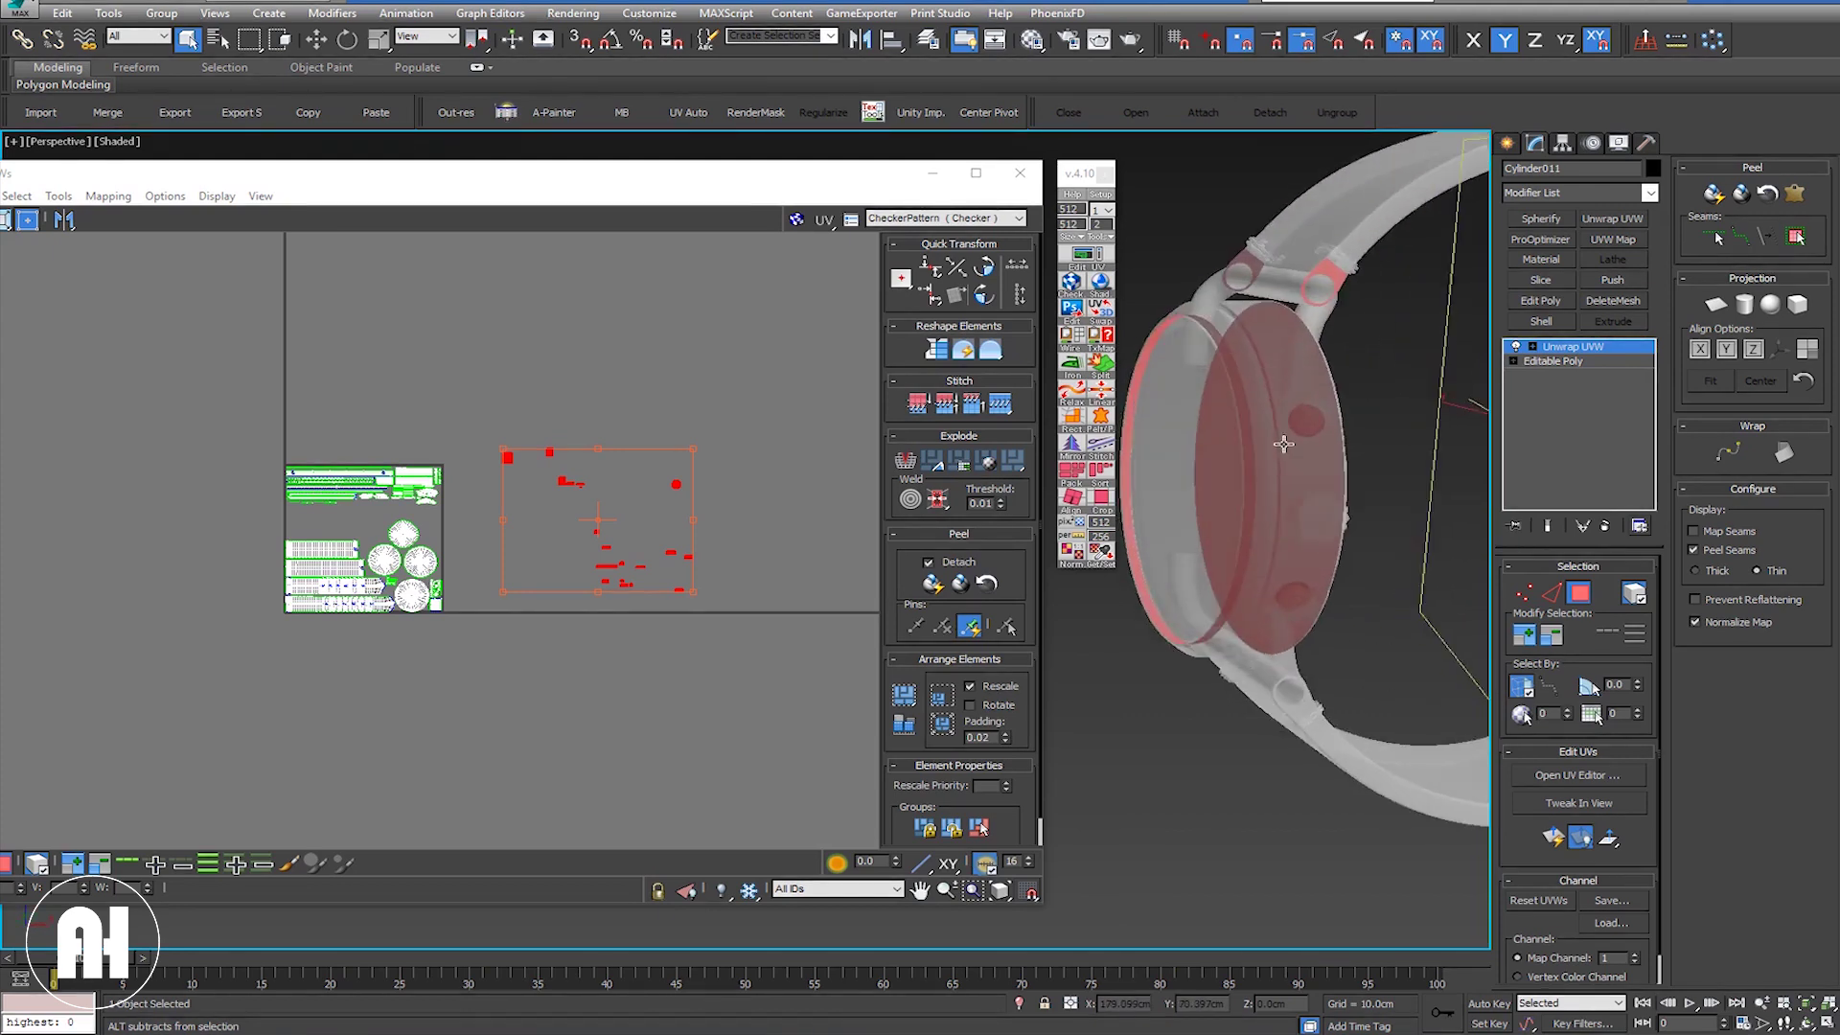
alt+click(1284, 444)
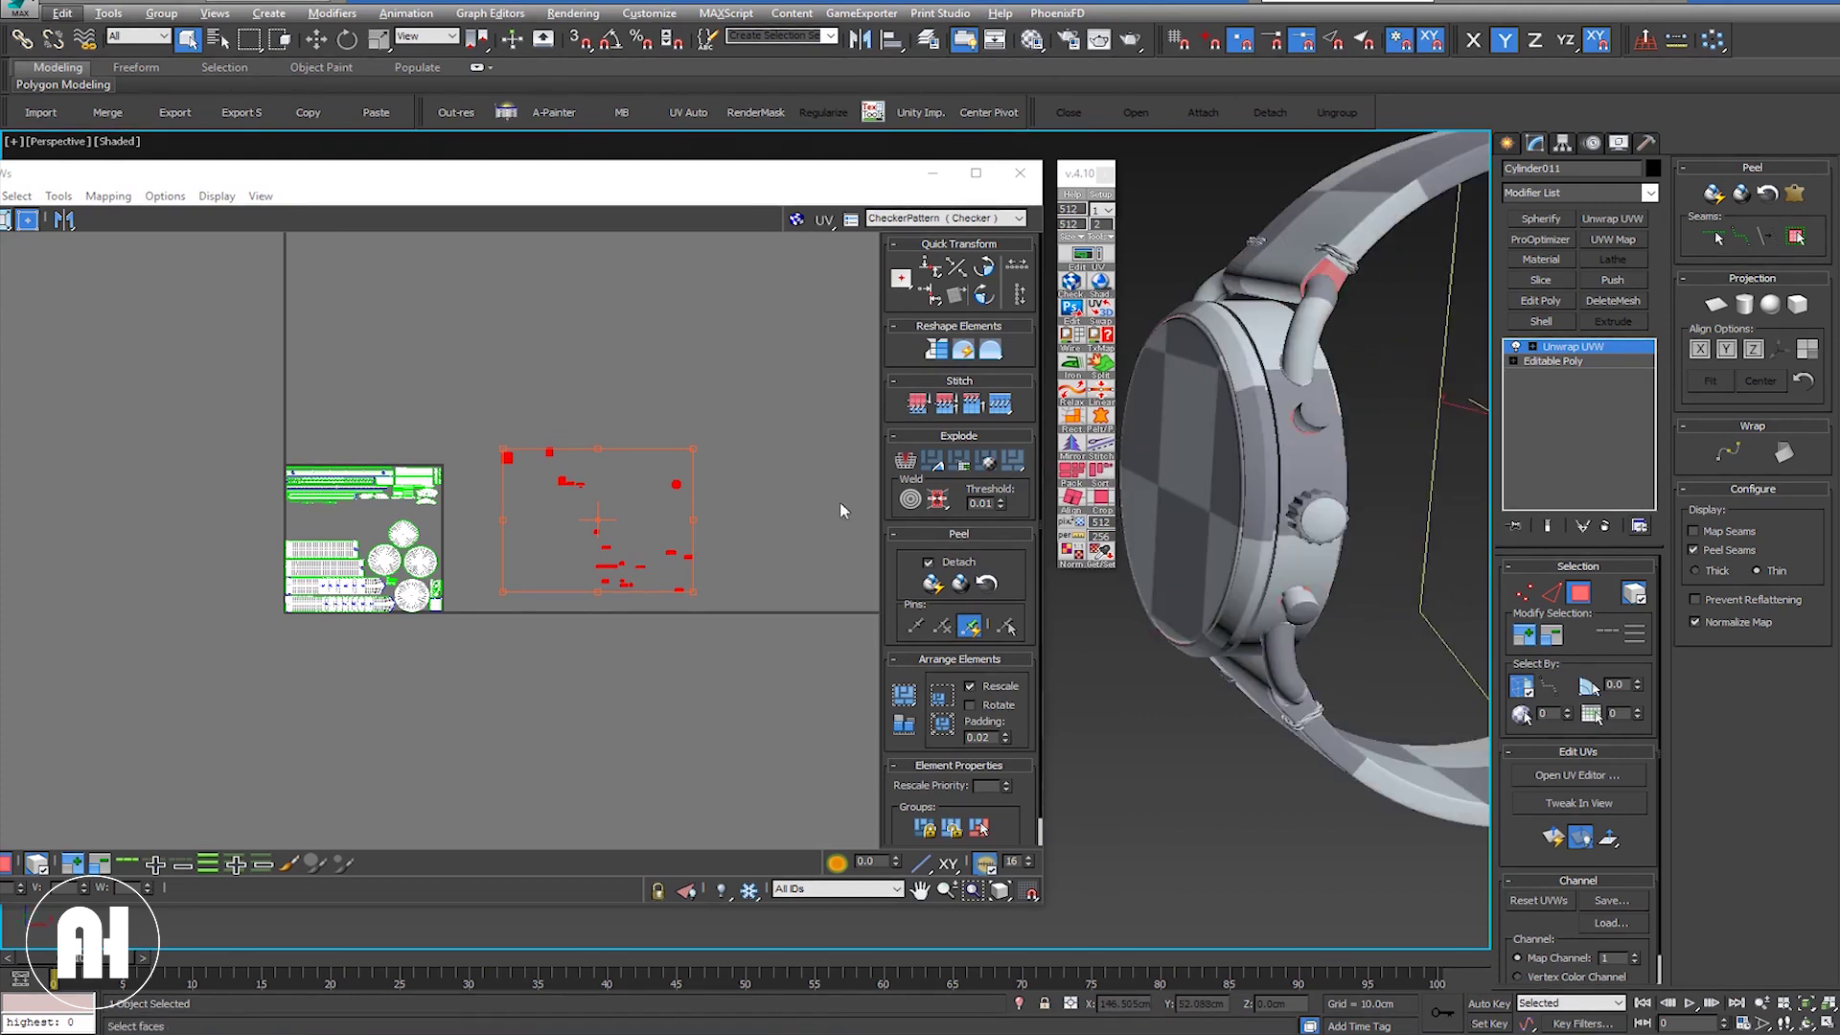
mouse_move(709, 177)
mouse_down()
mouse_move(774, 0)
mouse_move(829, 0)
mouse_up()
Step: Pan over to the loose parts outside the tile and clear their selection
scroll(1048, 411, up, 3)
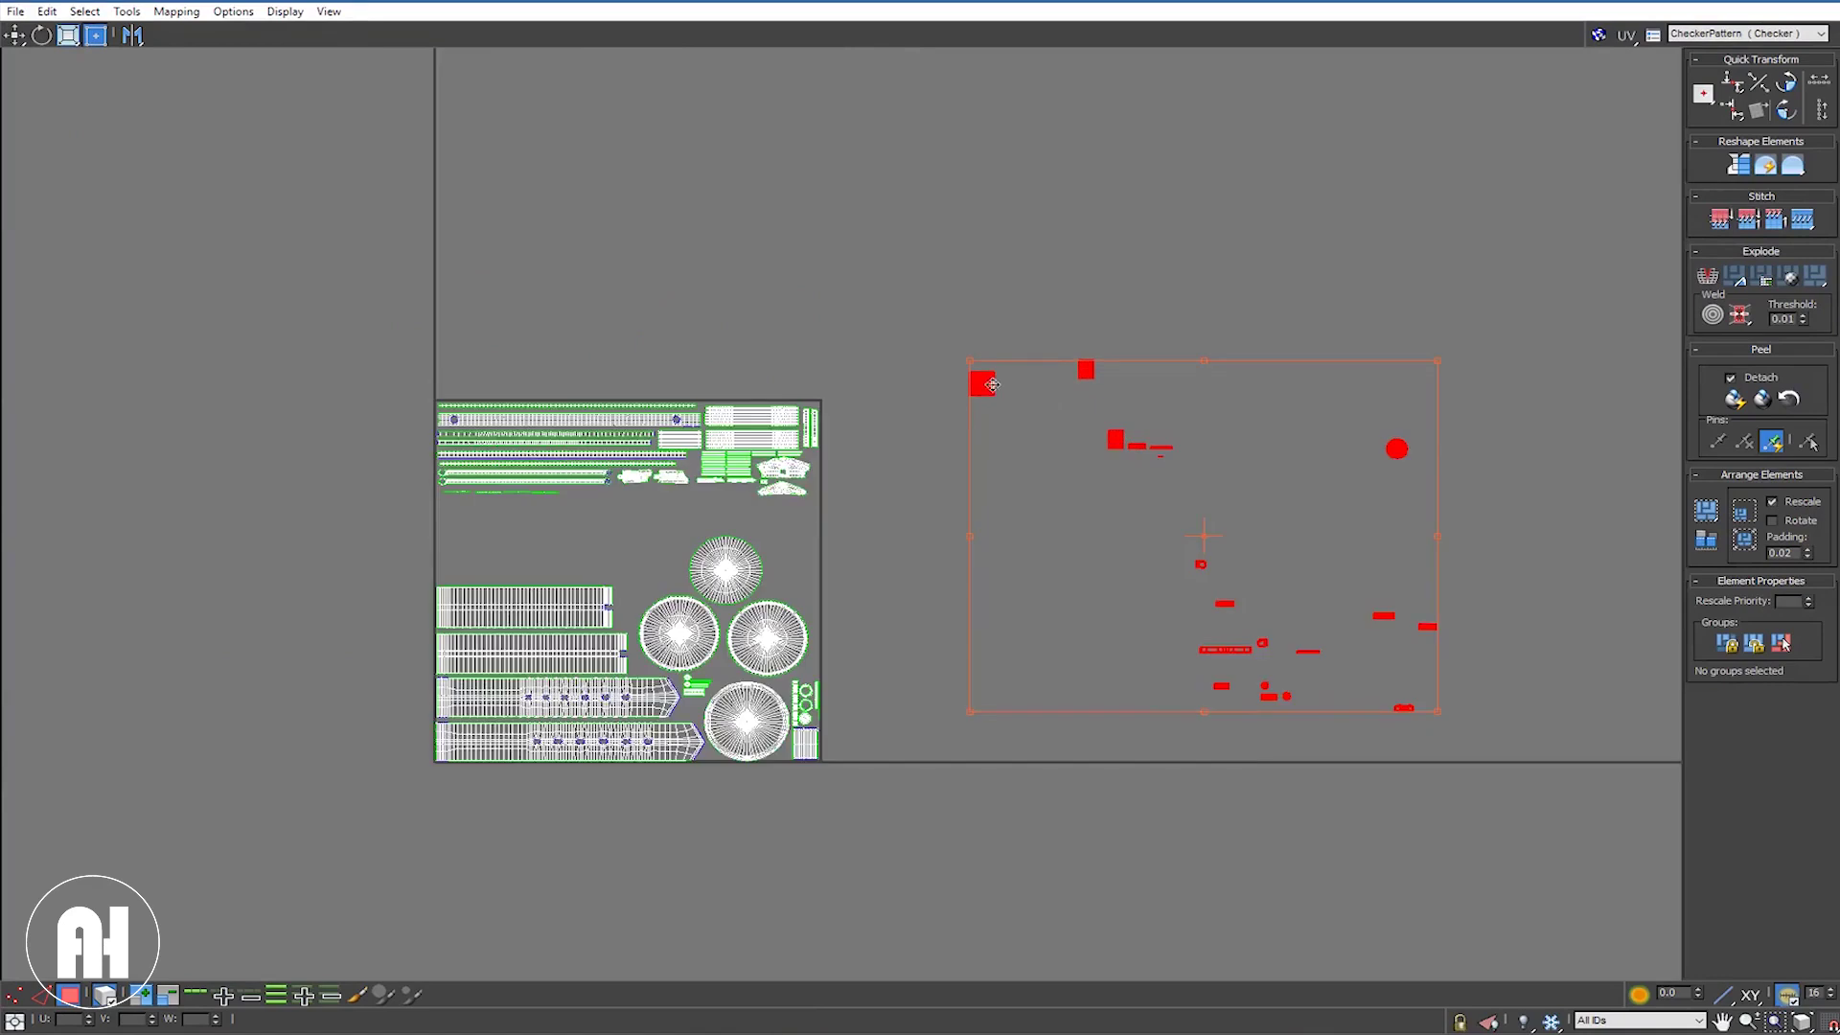
scroll(1019, 419, up, 3)
middle_drag(1042, 429, 1035, 425)
right_click(1289, 850)
click(1290, 849)
scroll(1290, 850, up, 4)
scroll(1297, 727, up, 2)
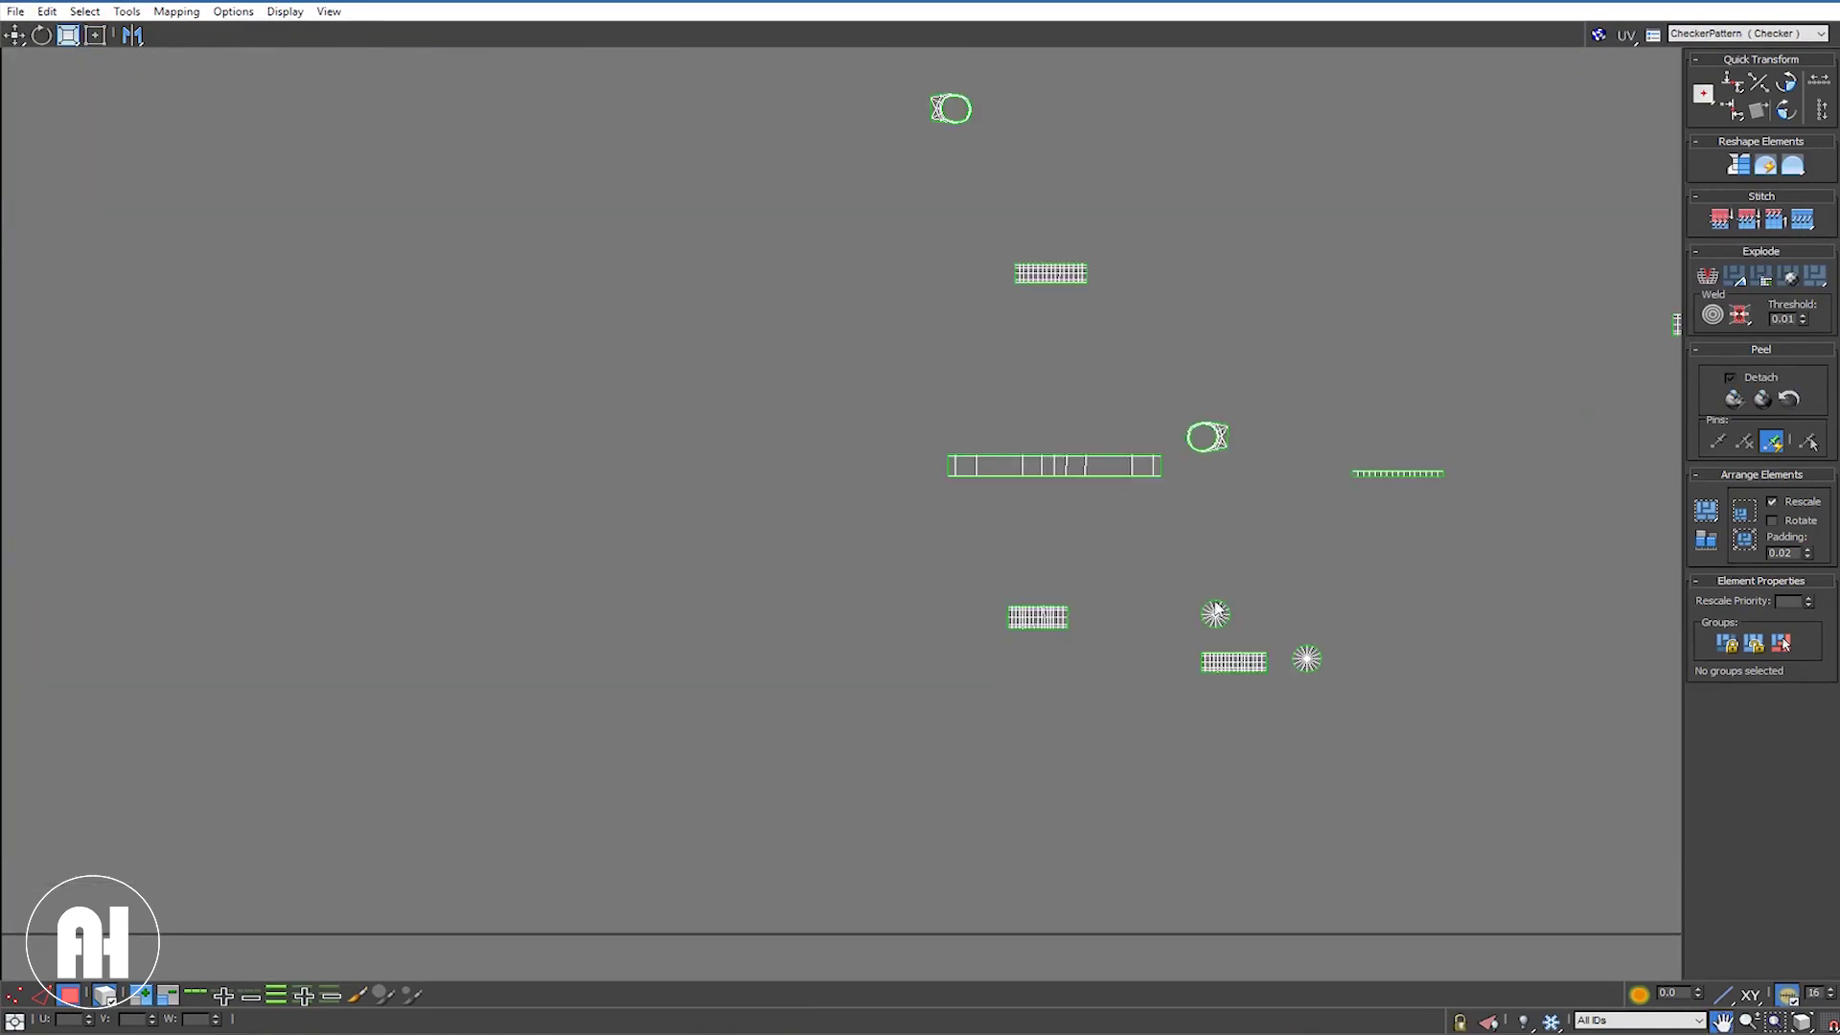
middle_drag(1284, 655, 920, 641)
scroll(920, 642, down, 2)
scroll(920, 642, down, 3)
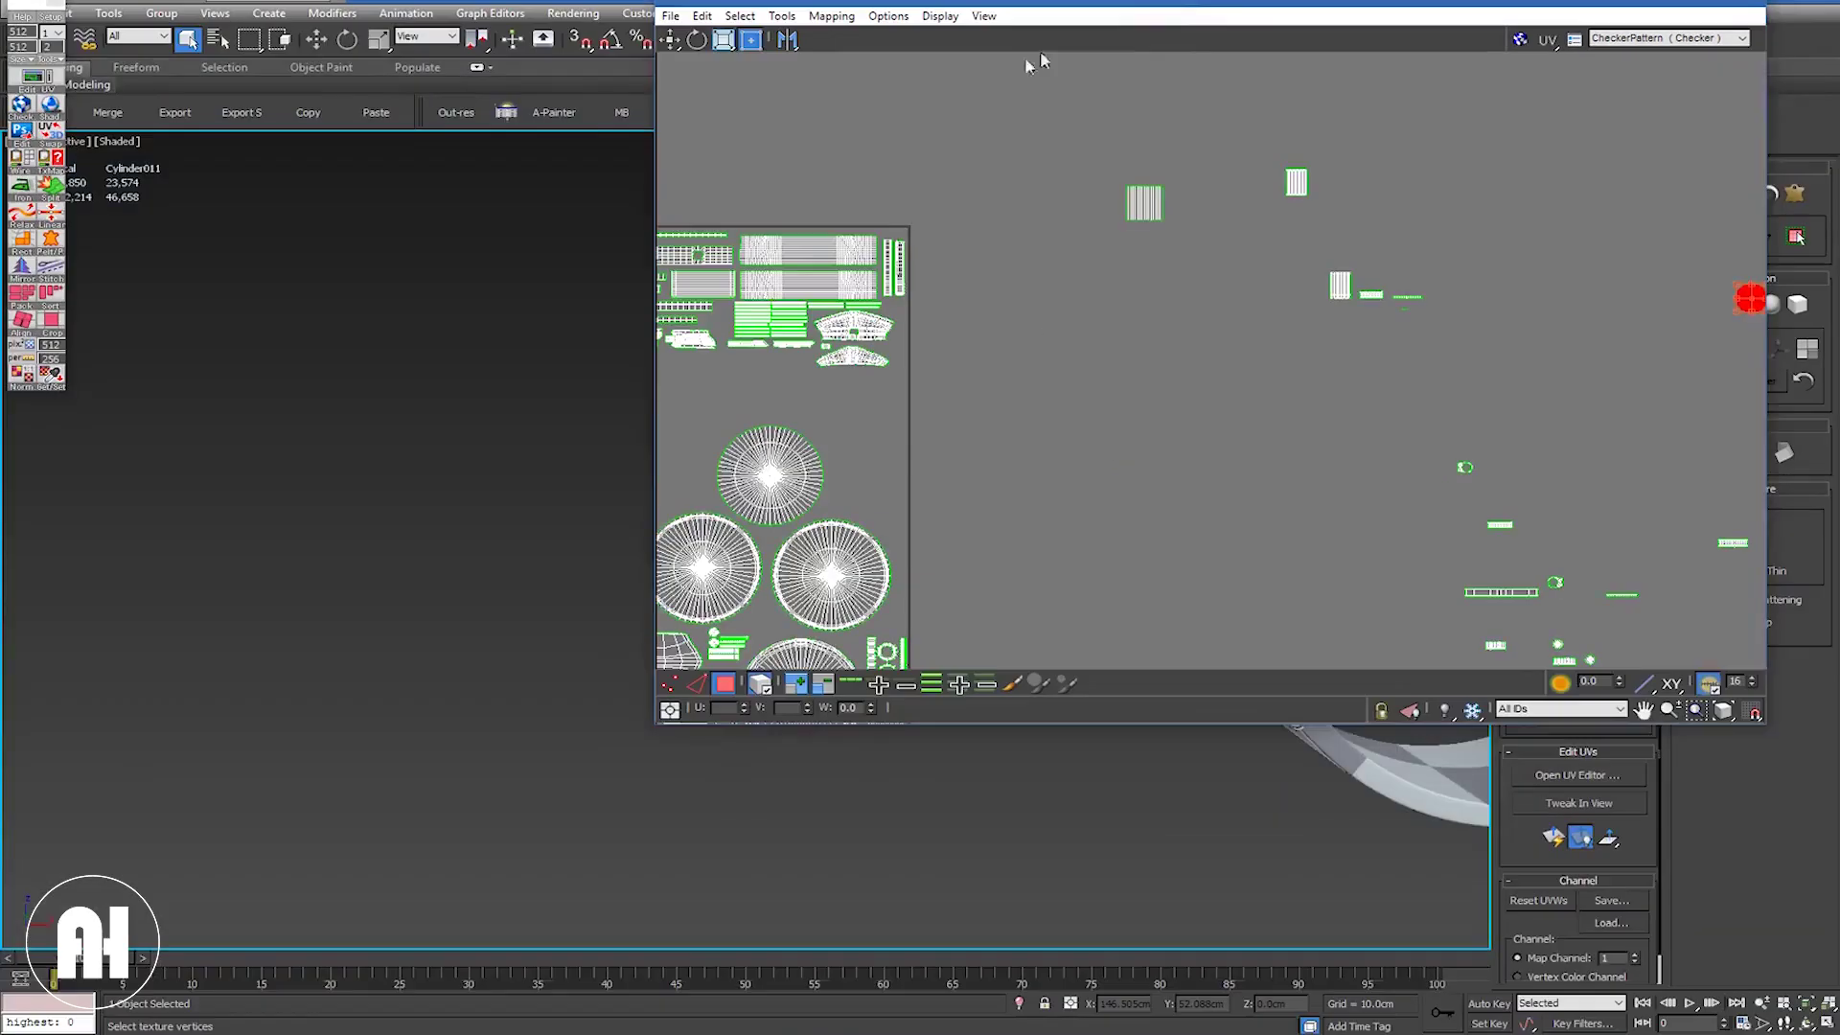
Step: Select the small round piece, orbit the watch to locate it, and maximize the UV editor
drag(1039, 50, 382, 247)
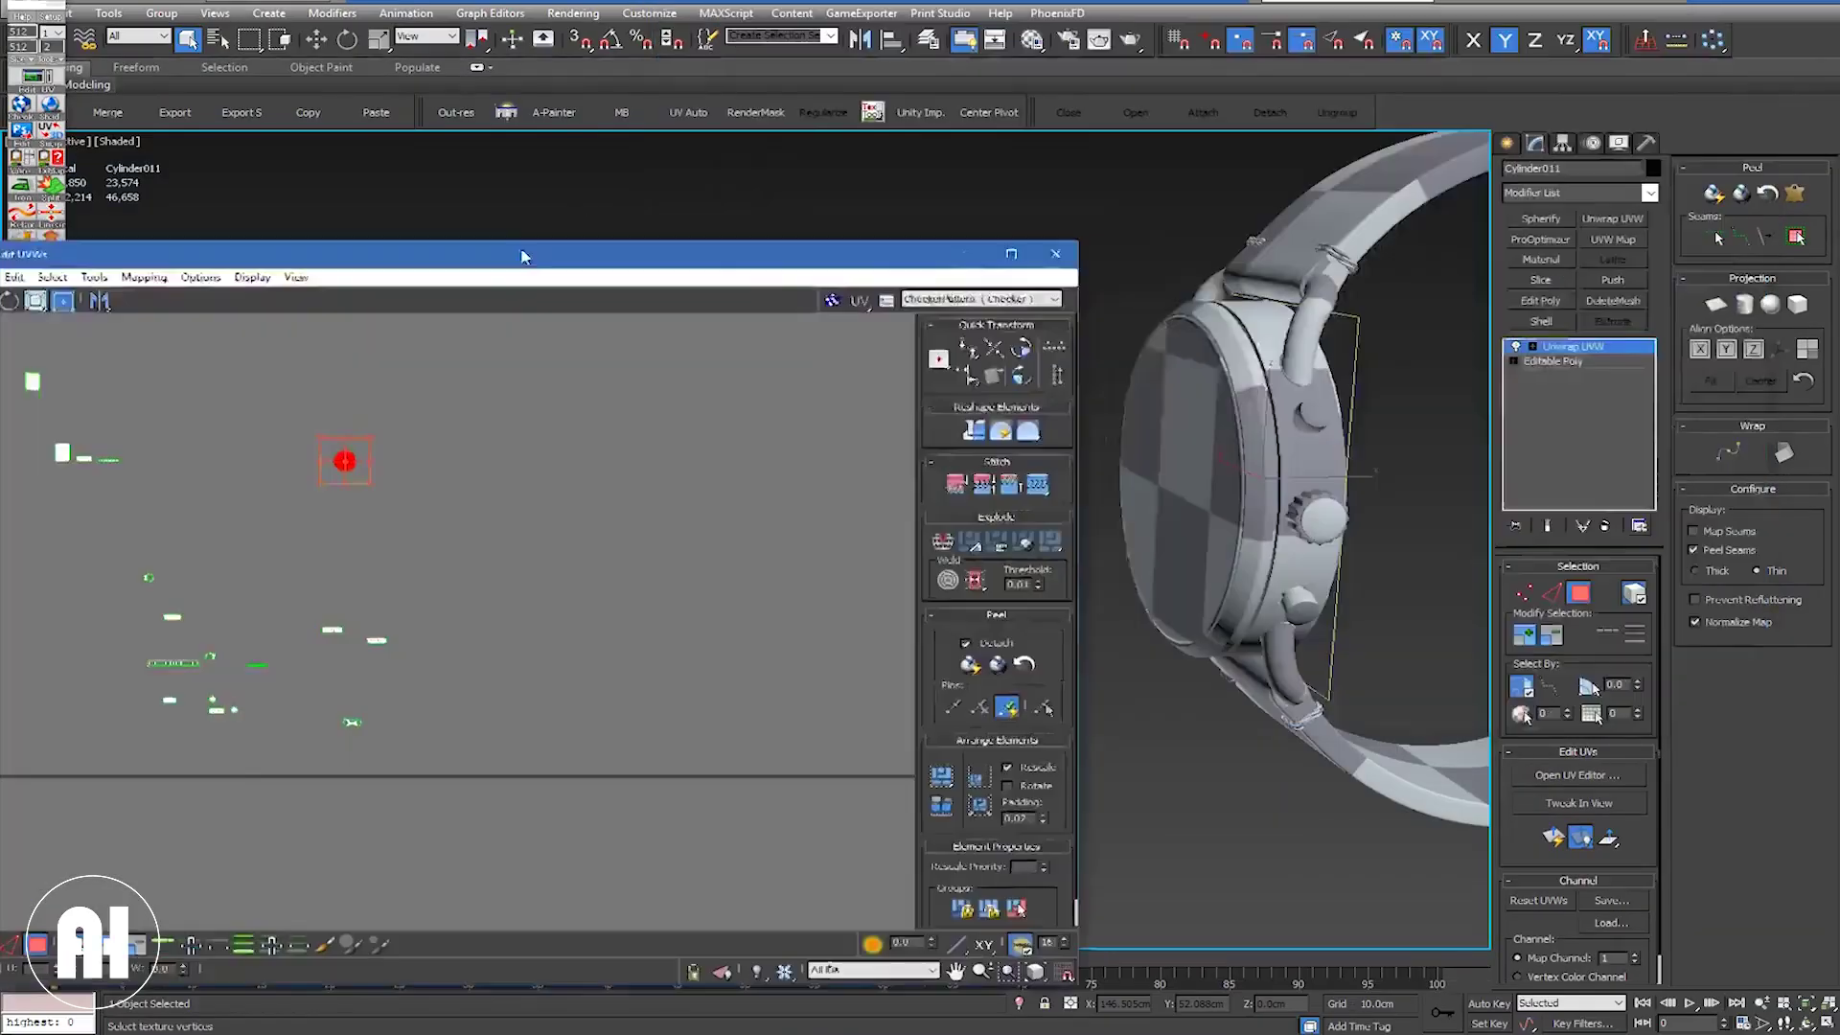
alt+middle_drag(1129, 537, 1198, 479)
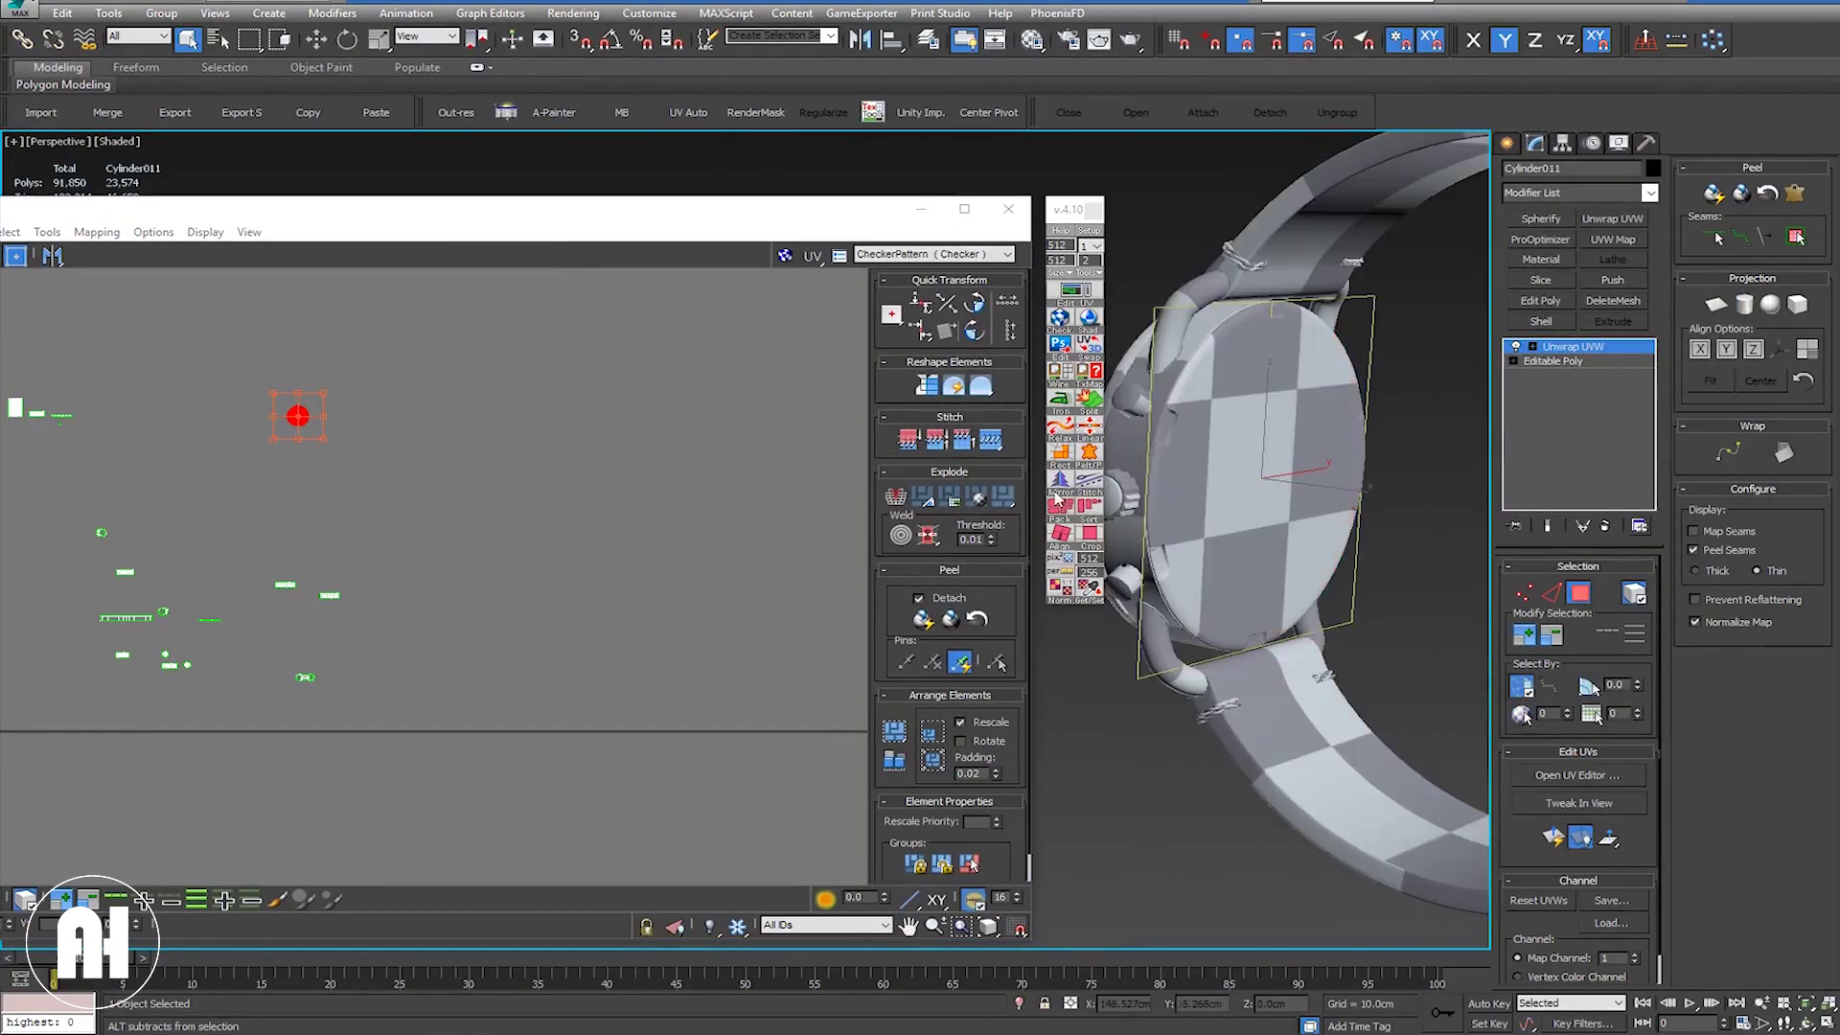
middle_drag(671, 447, 947, 455)
double_click(624, 198)
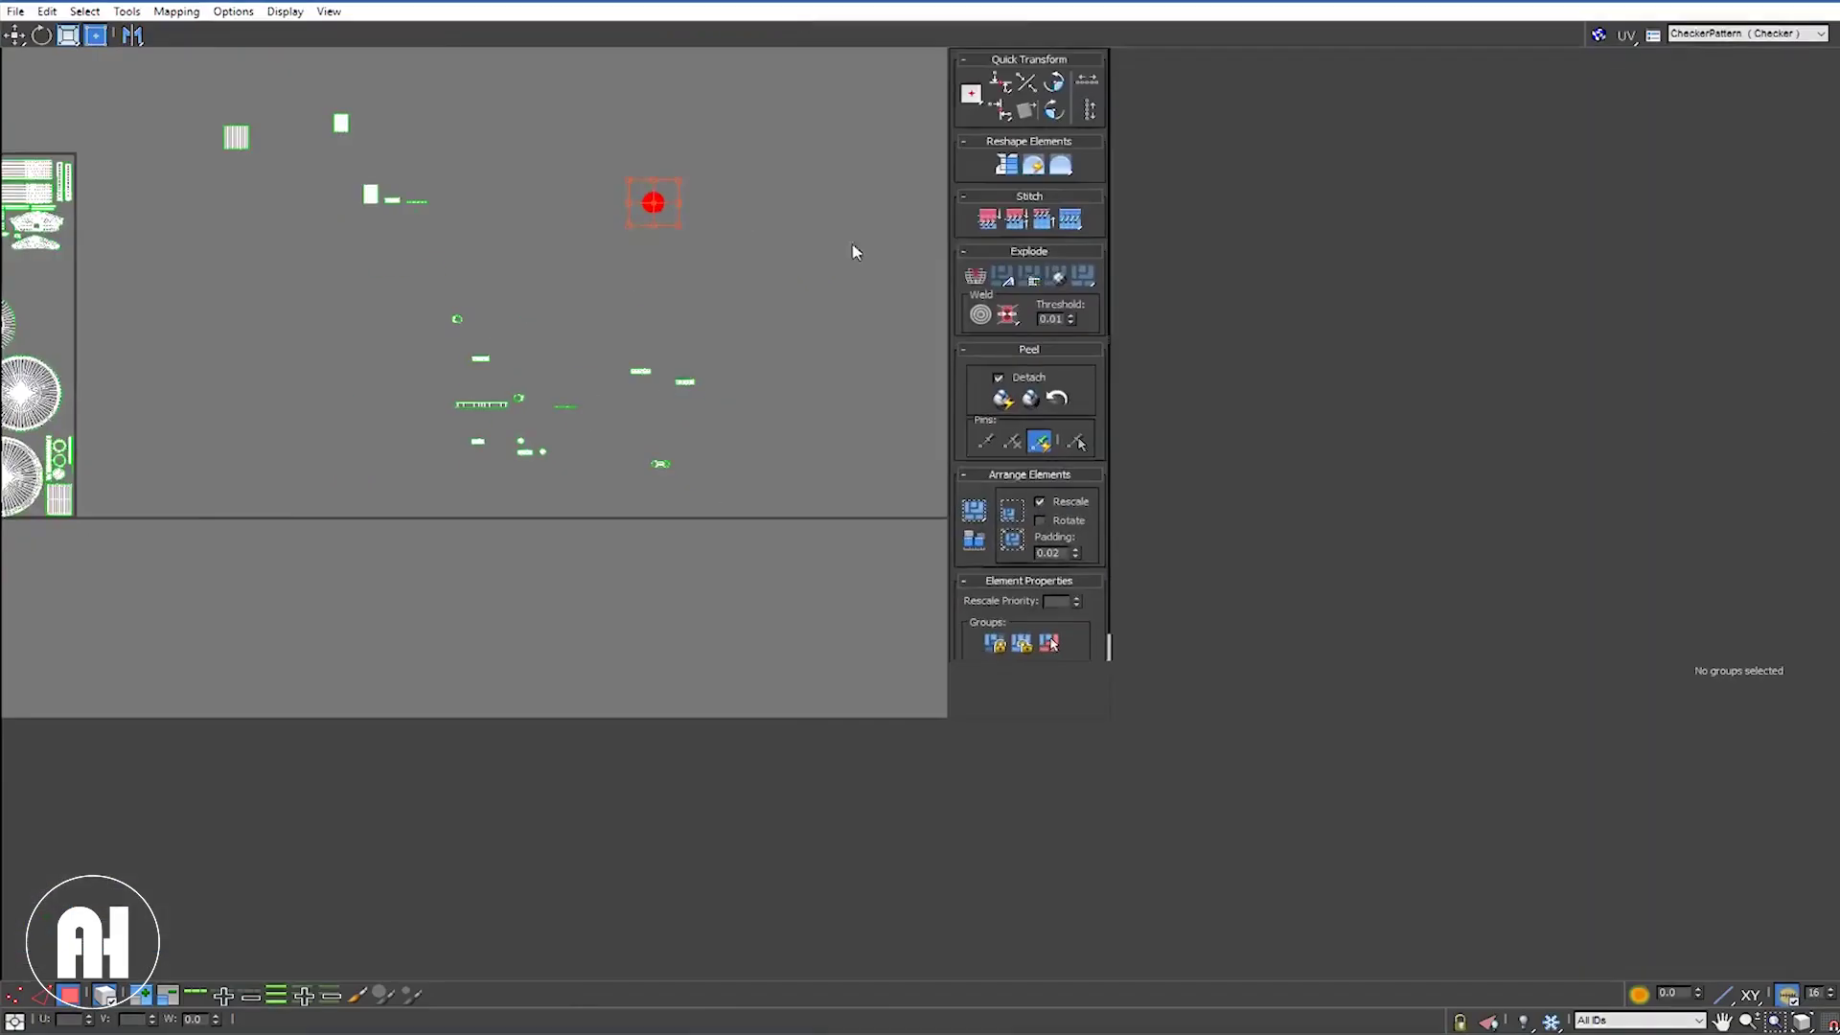
scroll(1034, 406, up, 2)
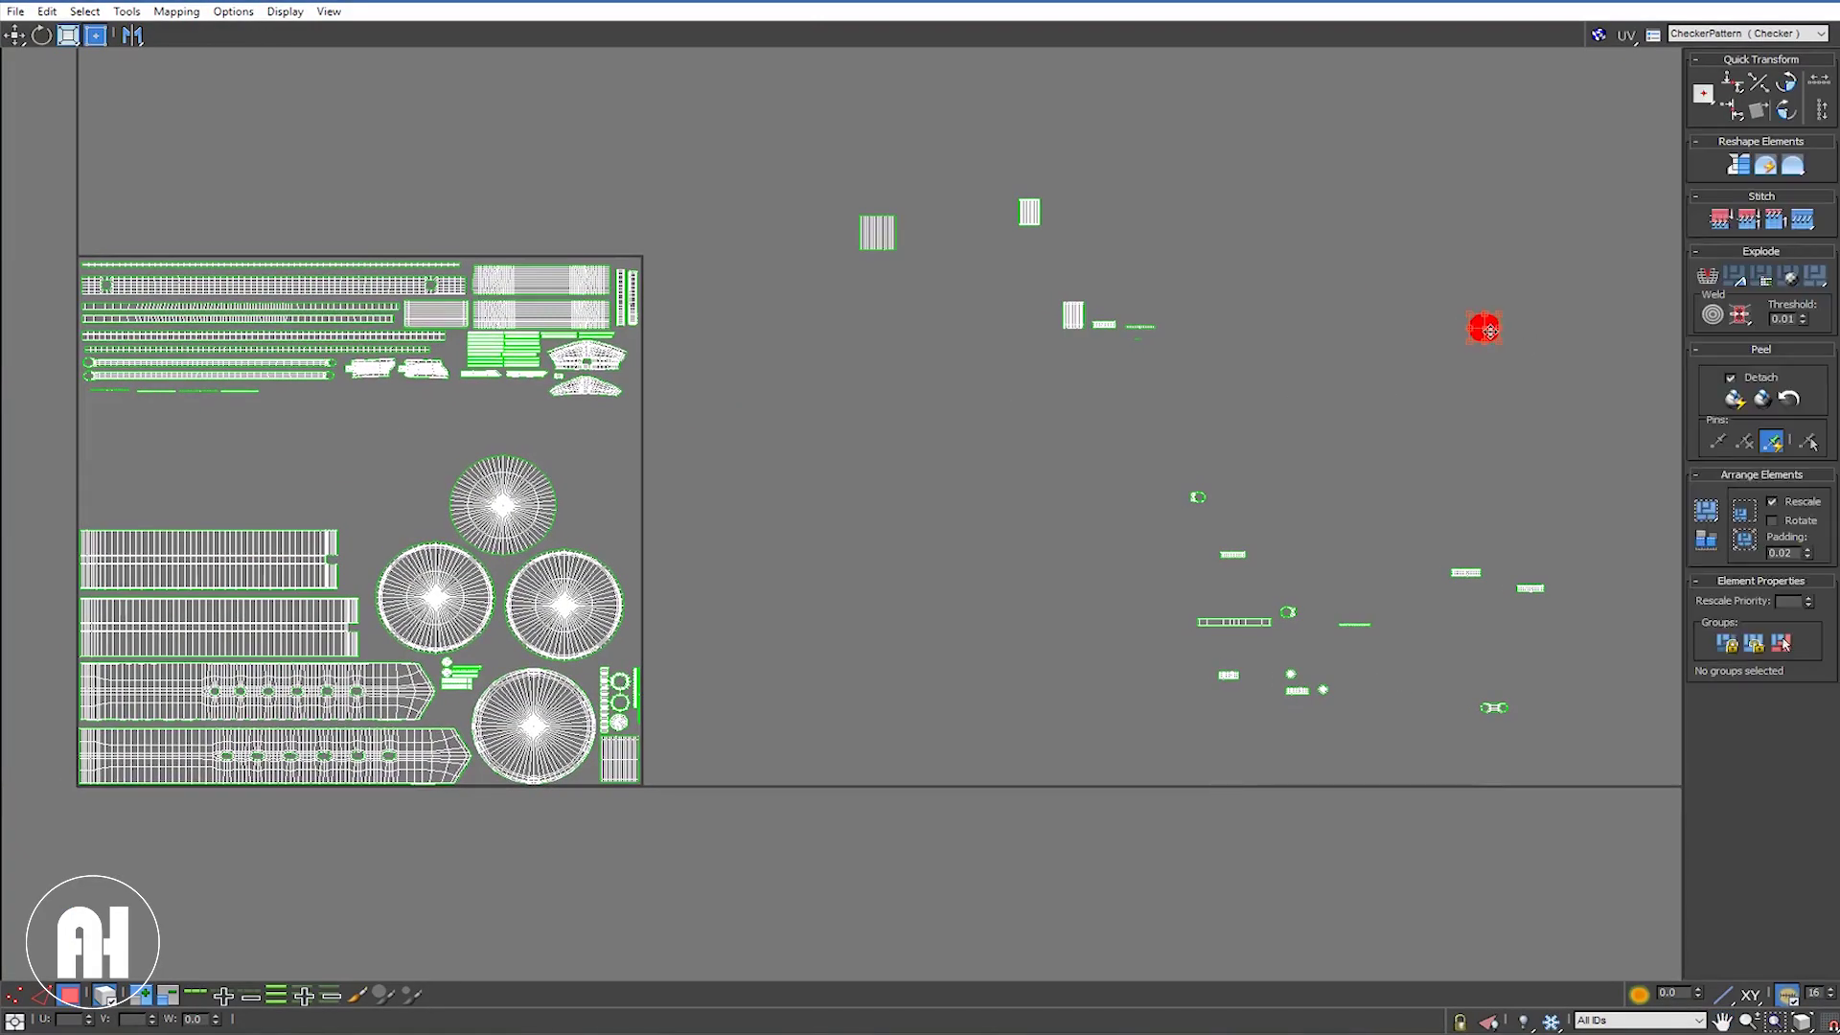
Step: Move the round piece into the tile, scale it up, and fit it beside the dial circles
drag(1483, 328, 594, 522)
scroll(575, 505, up, 3)
scroll(578, 509, up, 1)
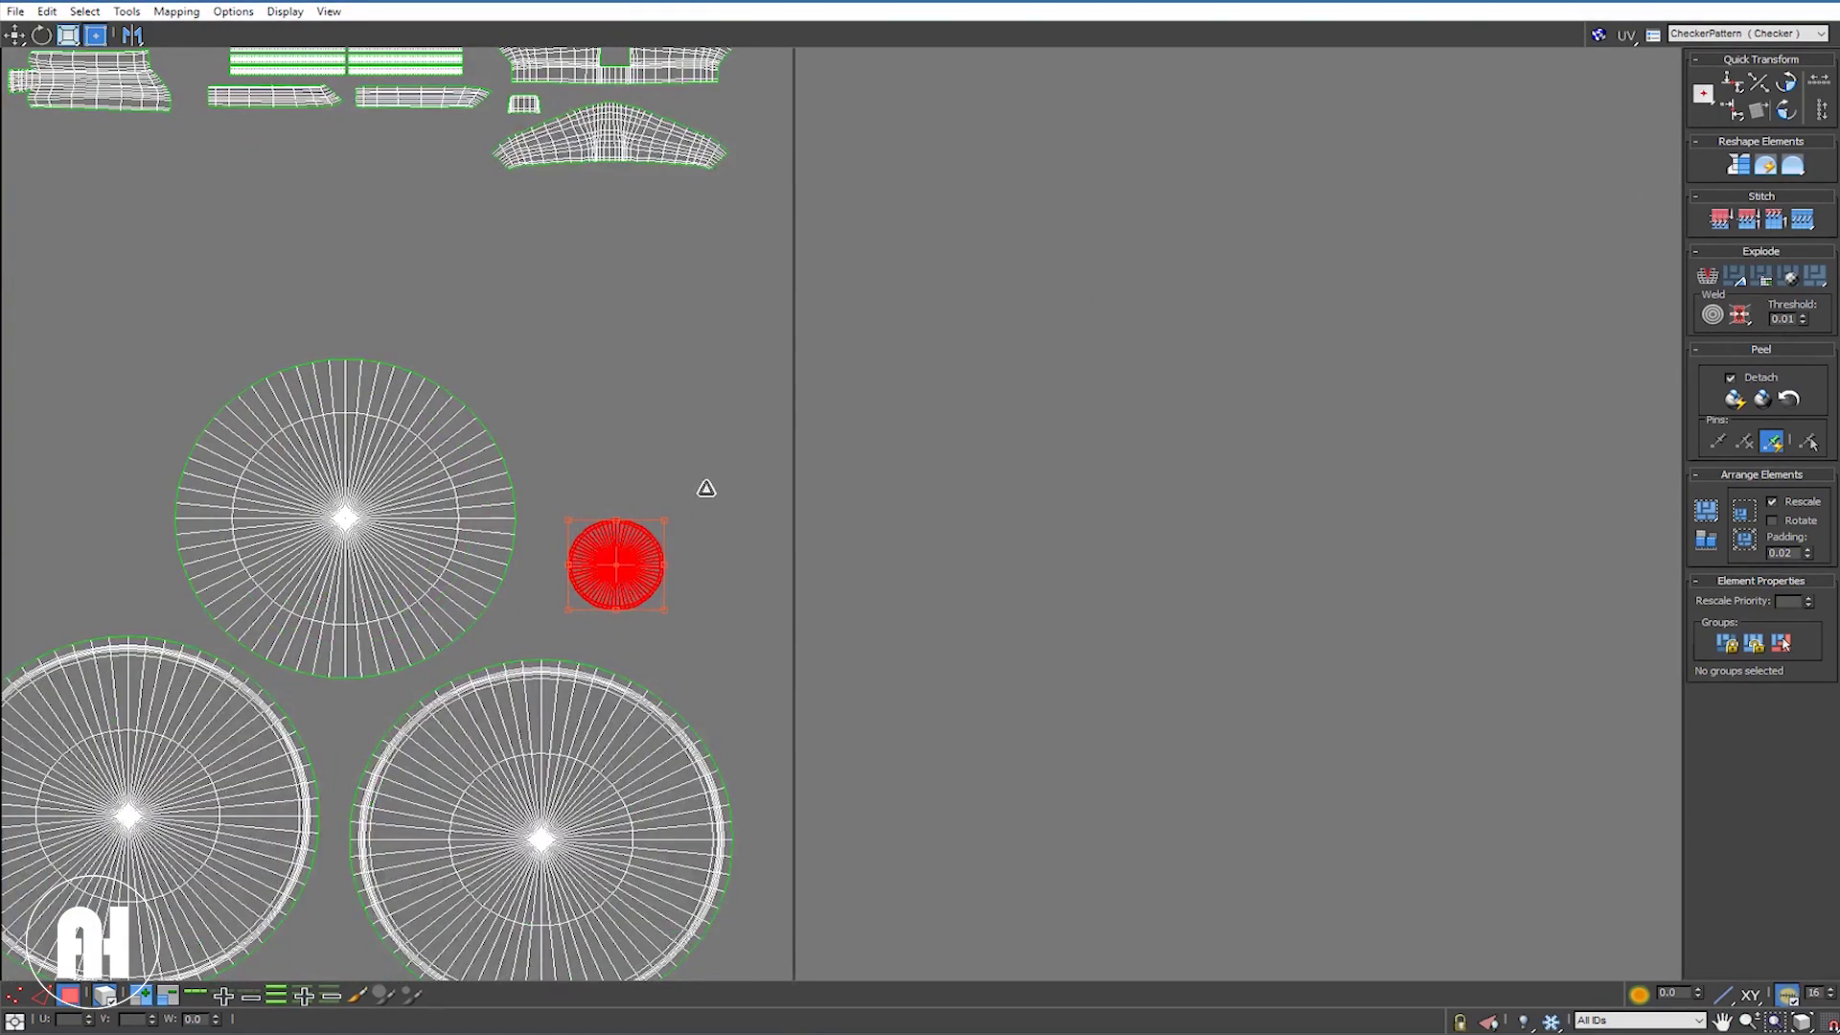
drag(707, 488, 776, 415)
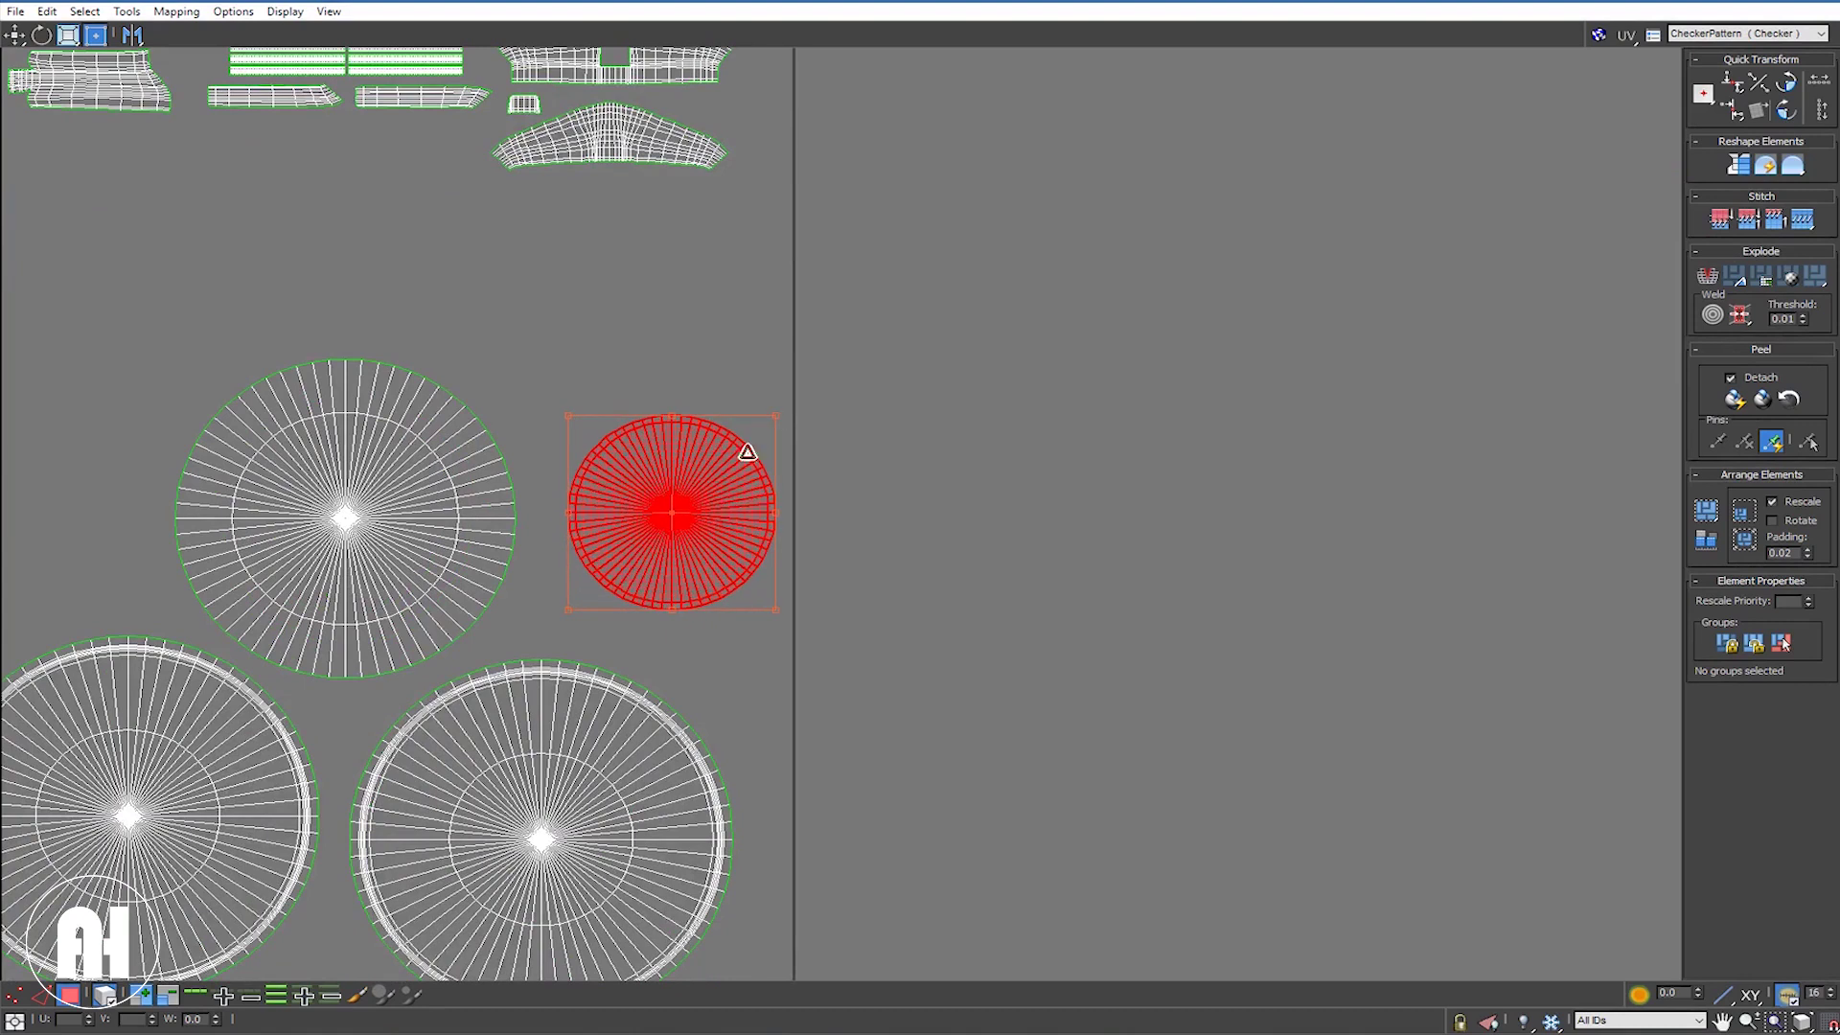
drag(727, 515, 682, 552)
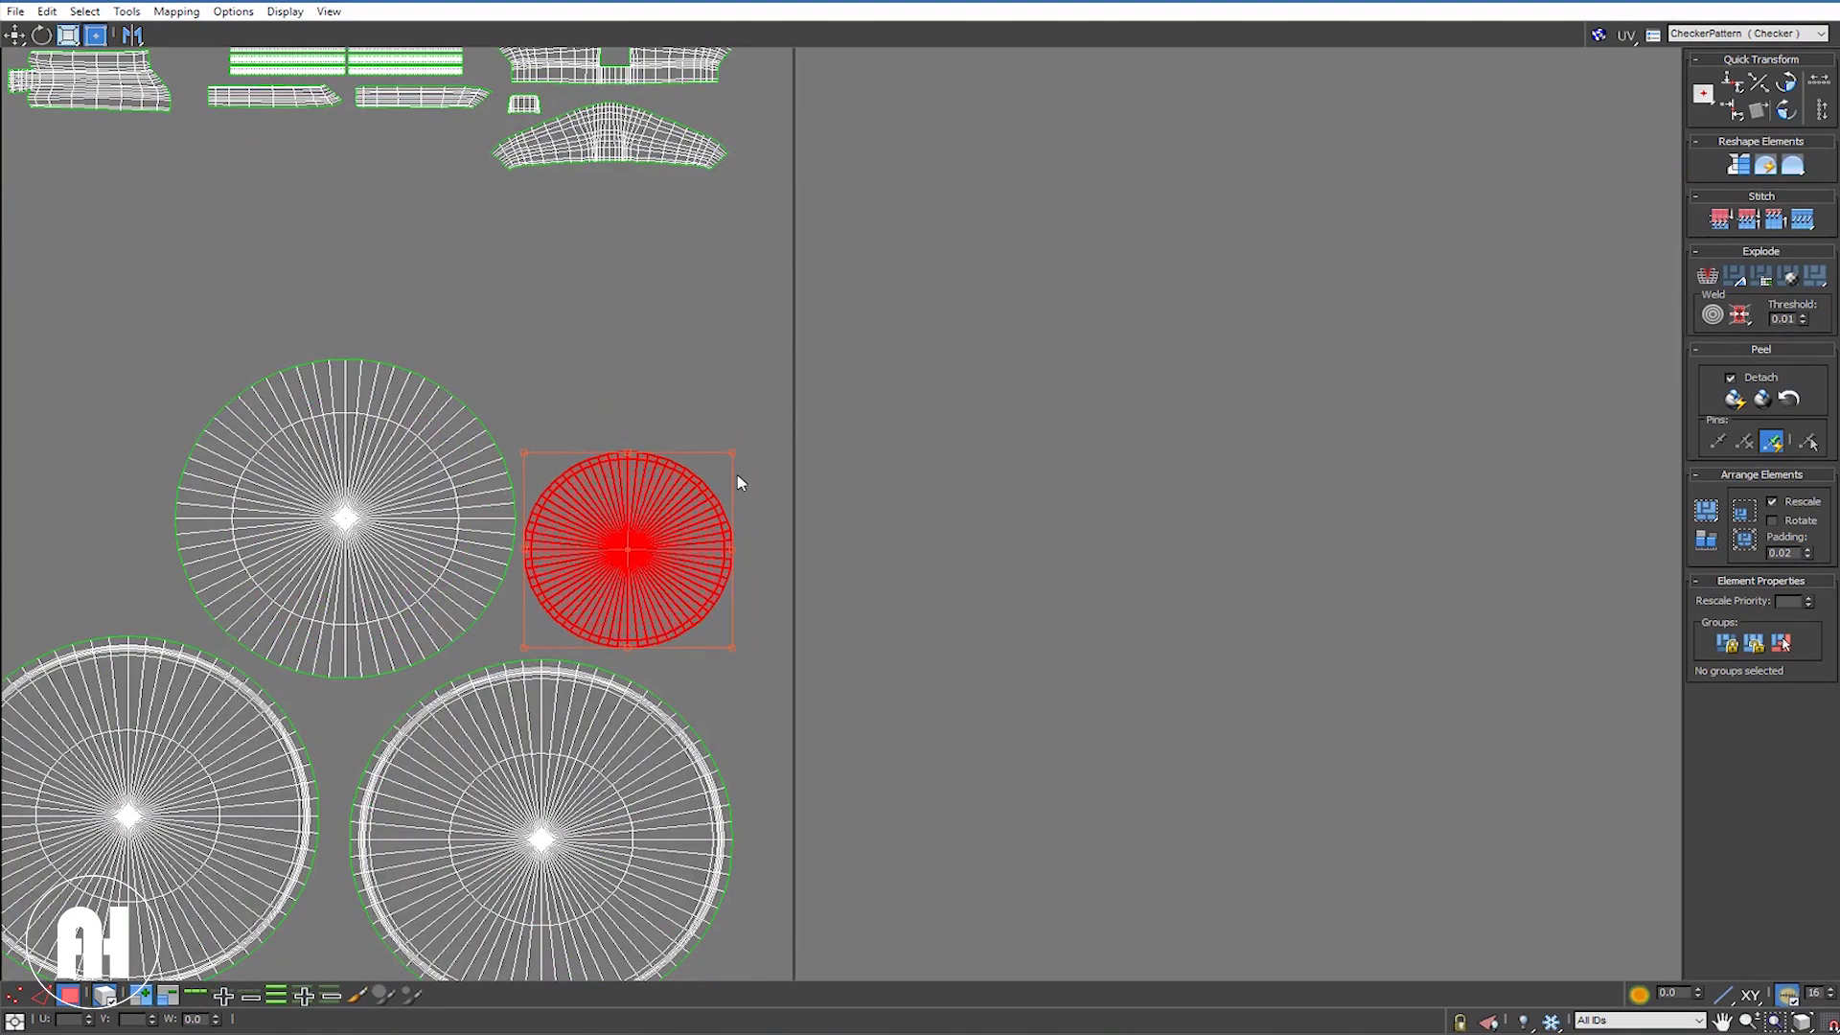
drag(764, 415, 729, 495)
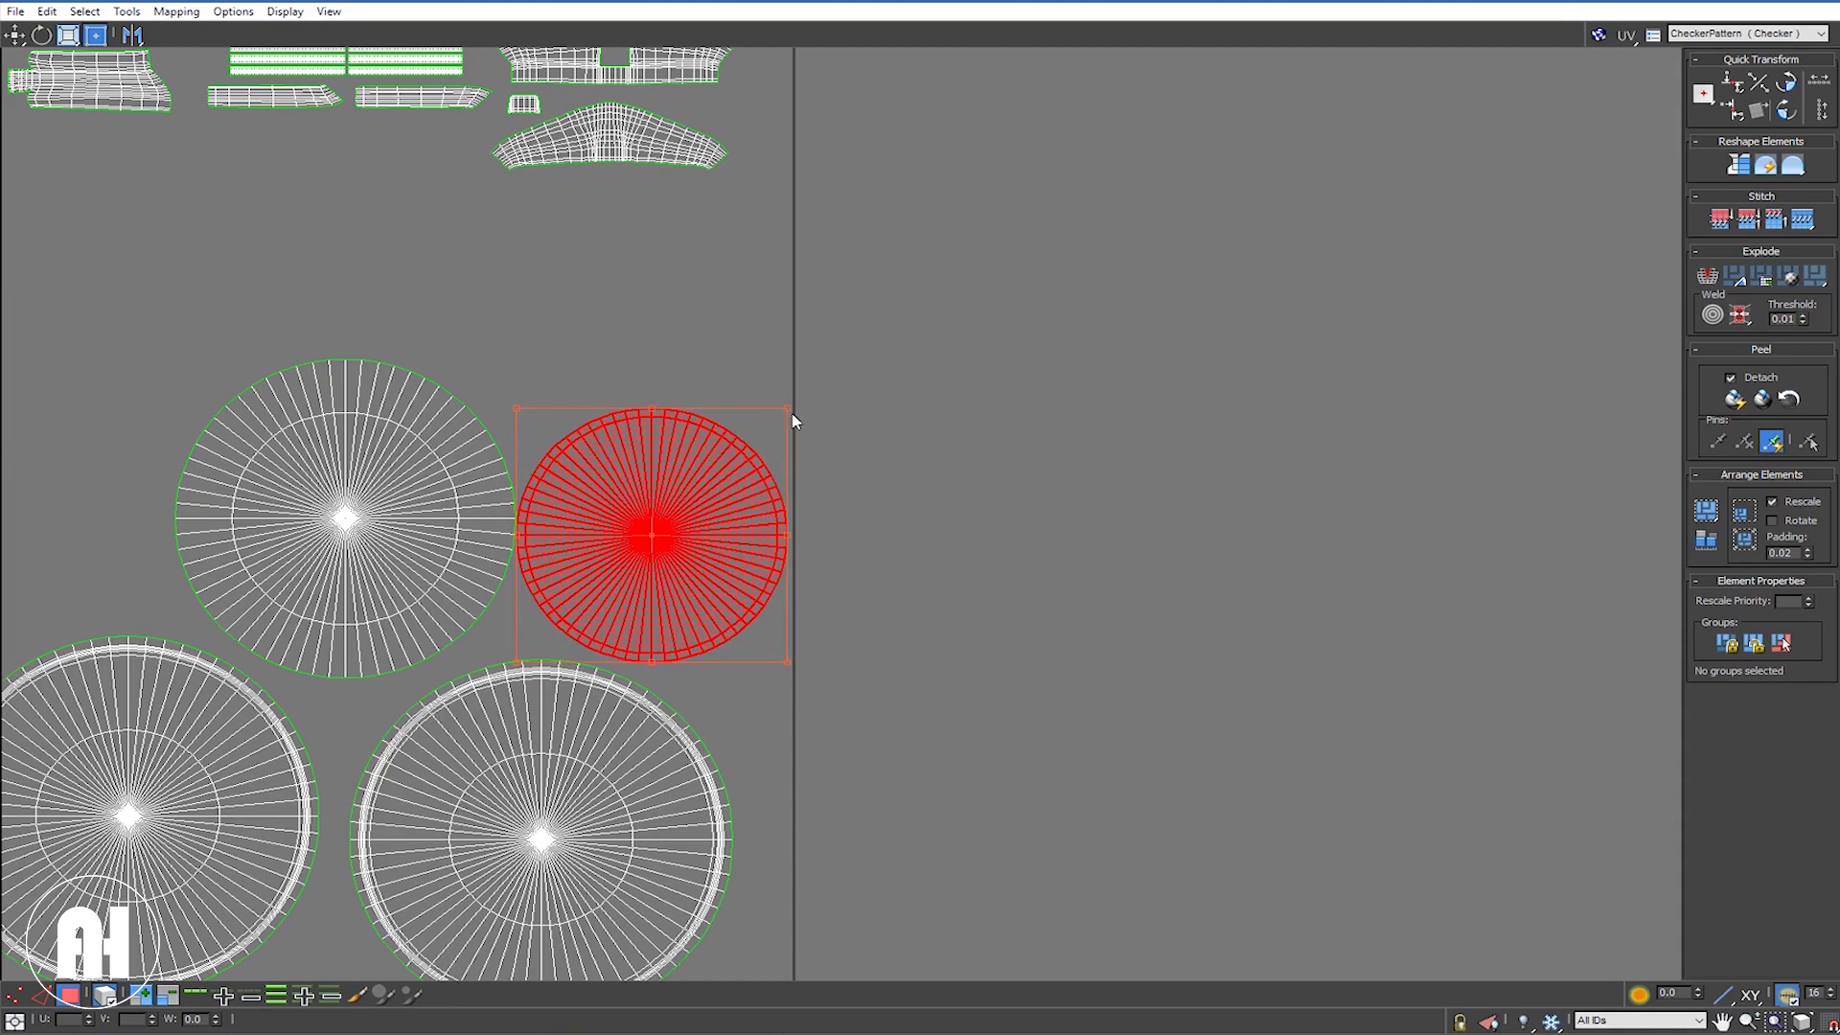
drag(778, 412, 771, 419)
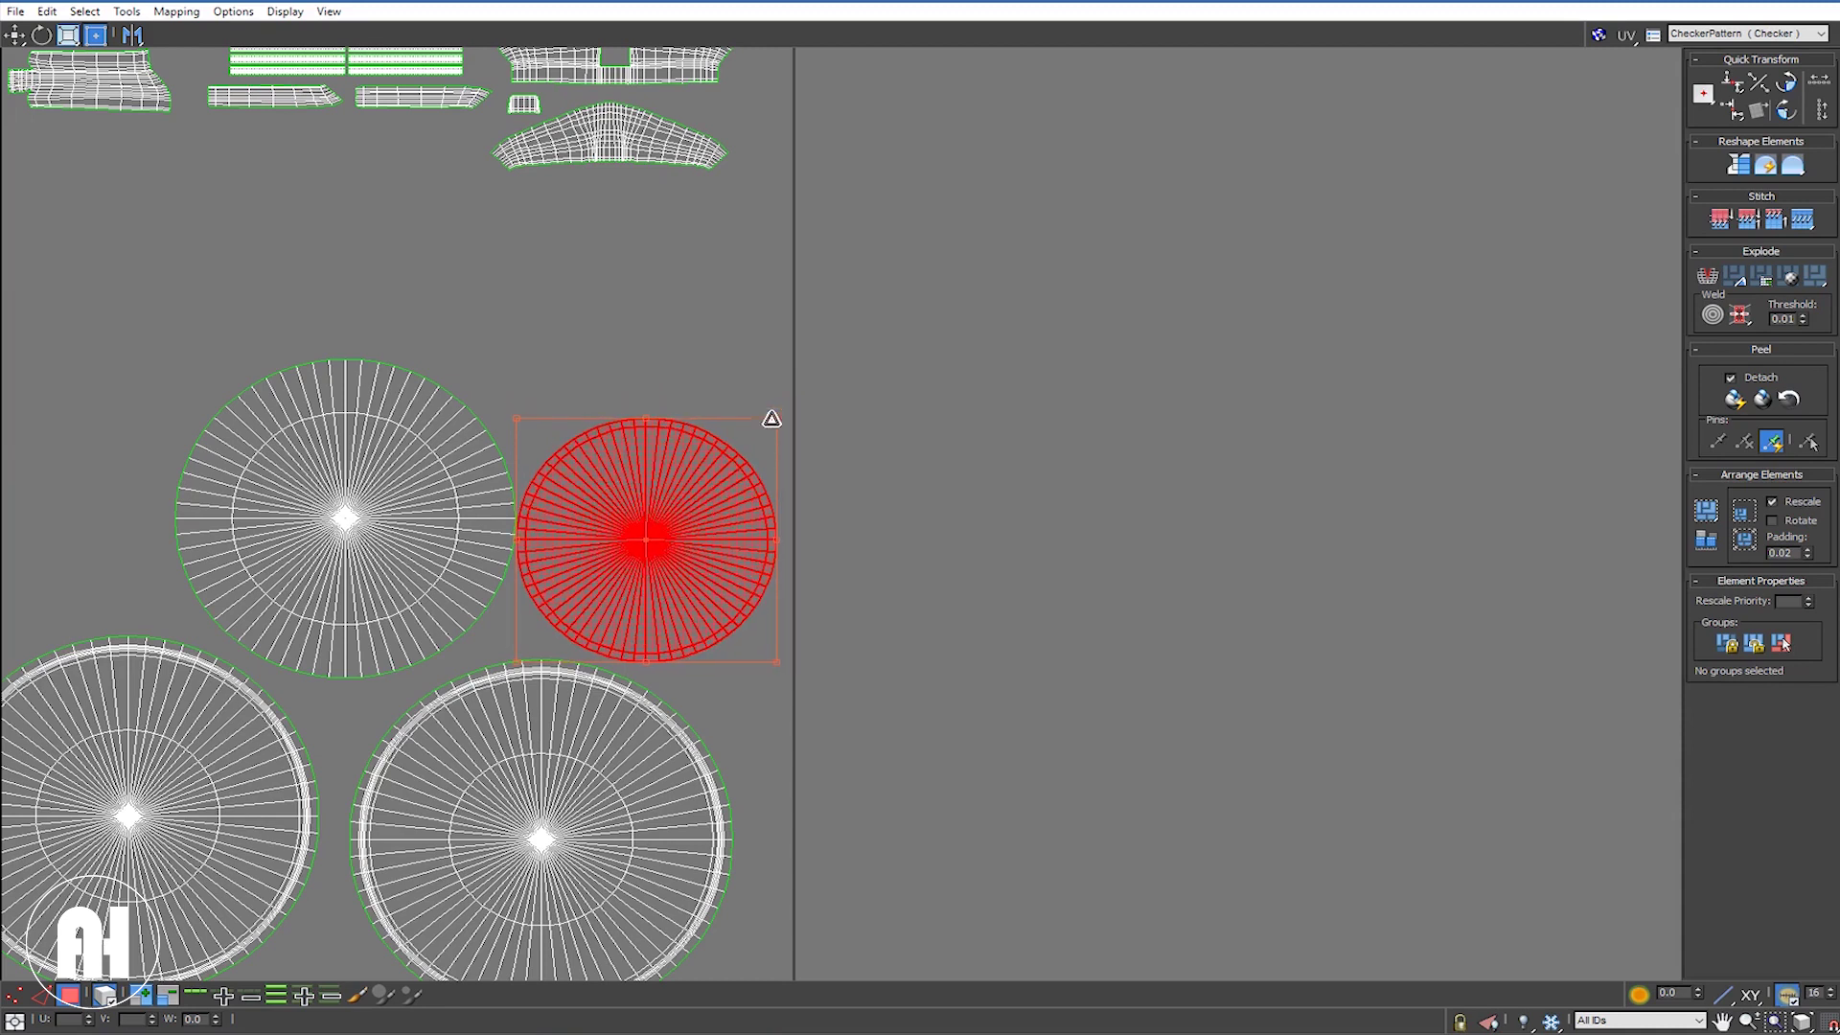
drag(706, 514, 720, 513)
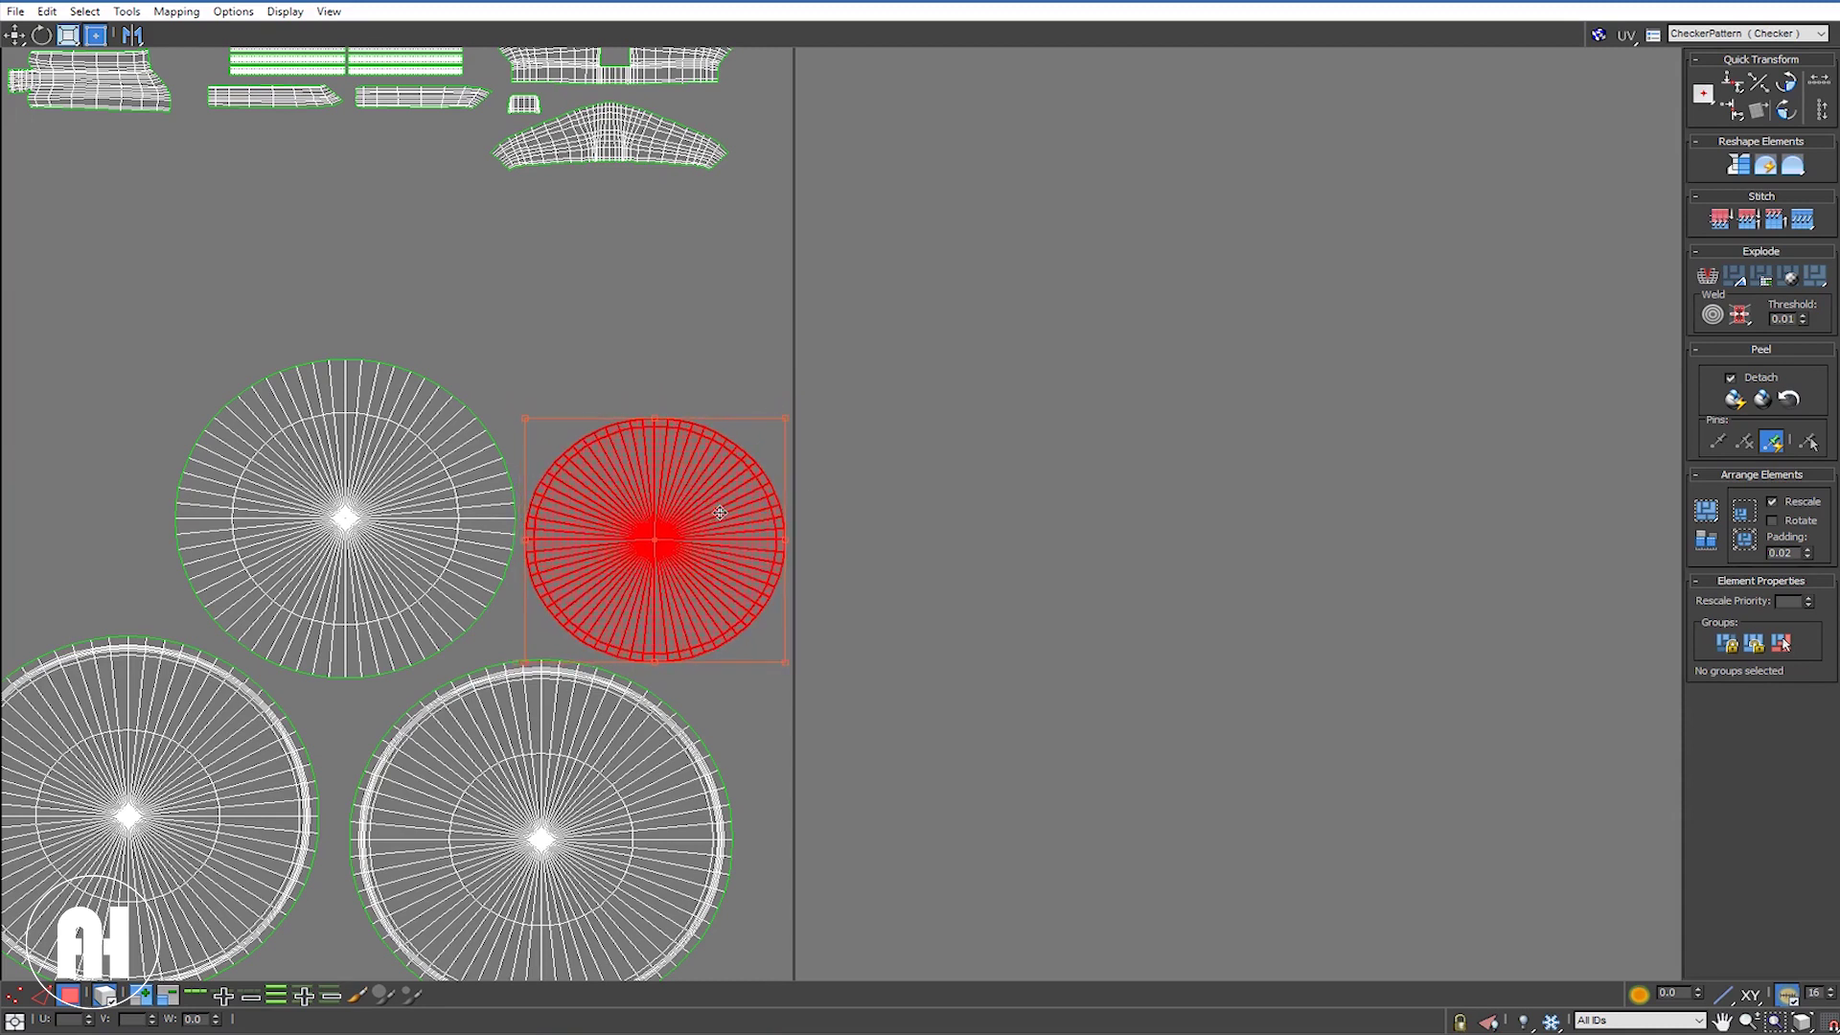
click(839, 495)
scroll(839, 497, down, 2)
scroll(843, 498, down, 5)
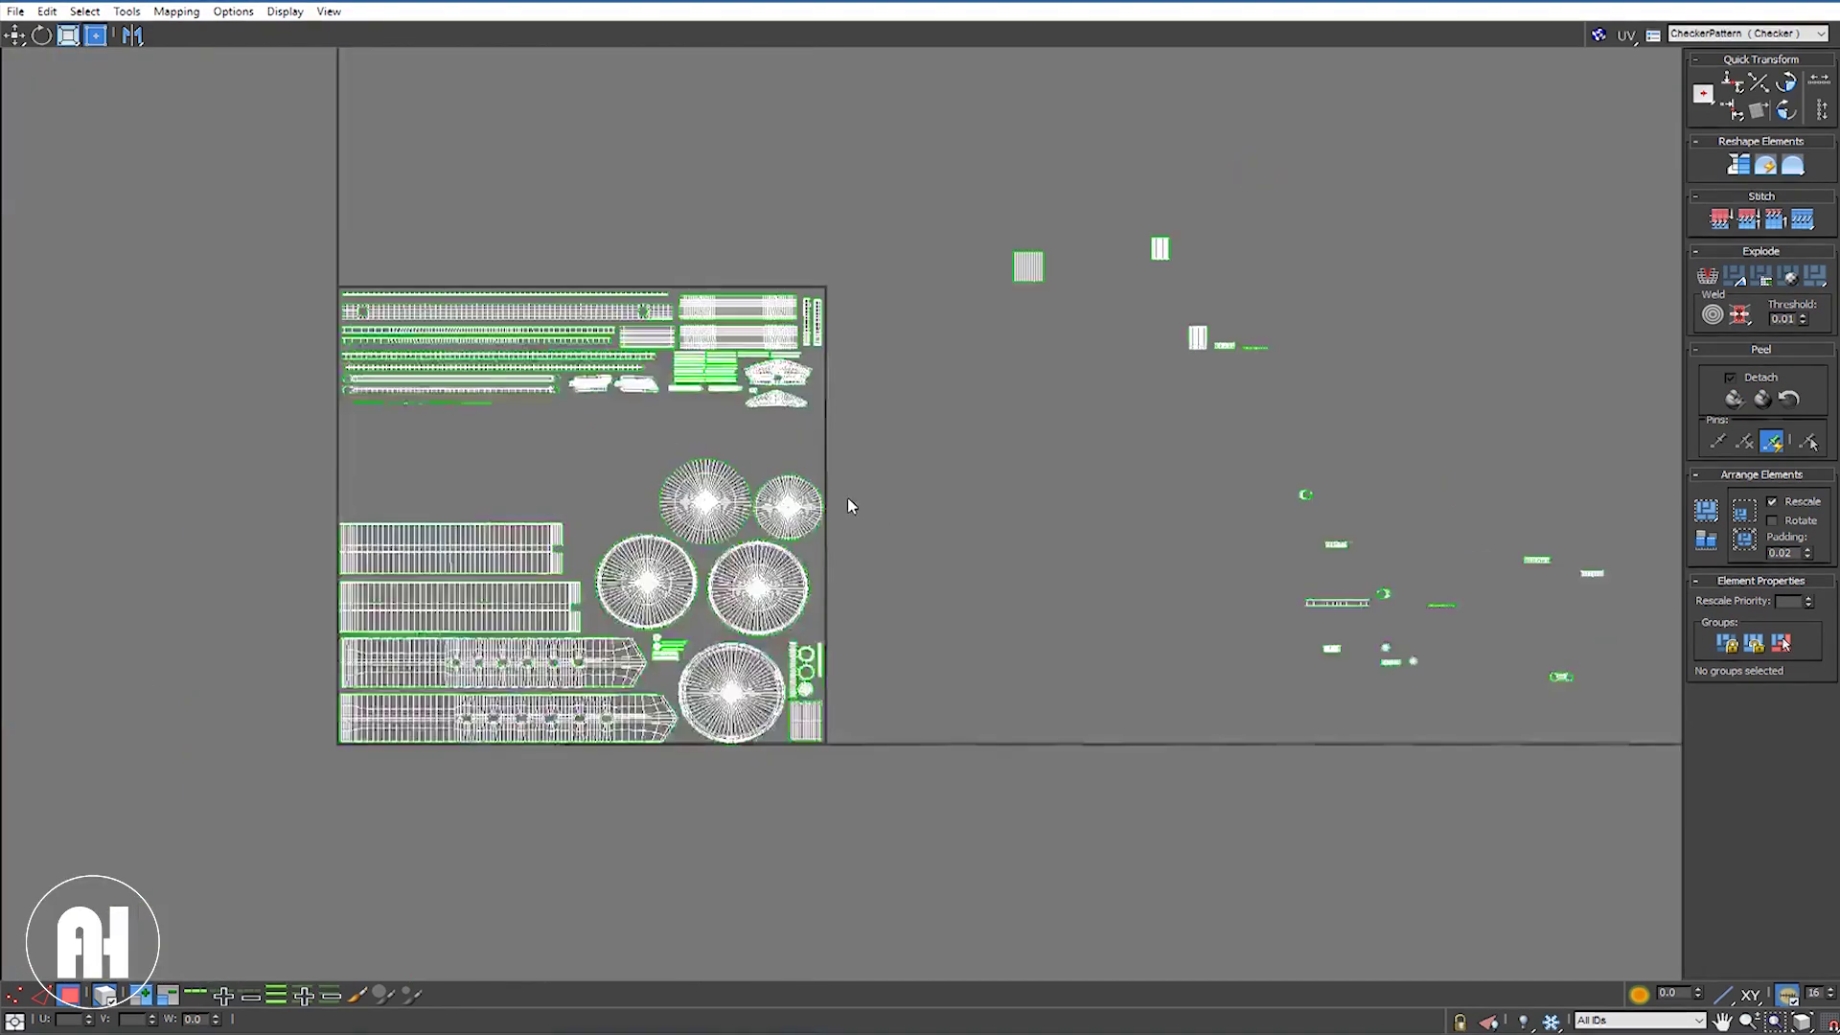
scroll(847, 498, down, 1)
middle_drag(1130, 524, 928, 563)
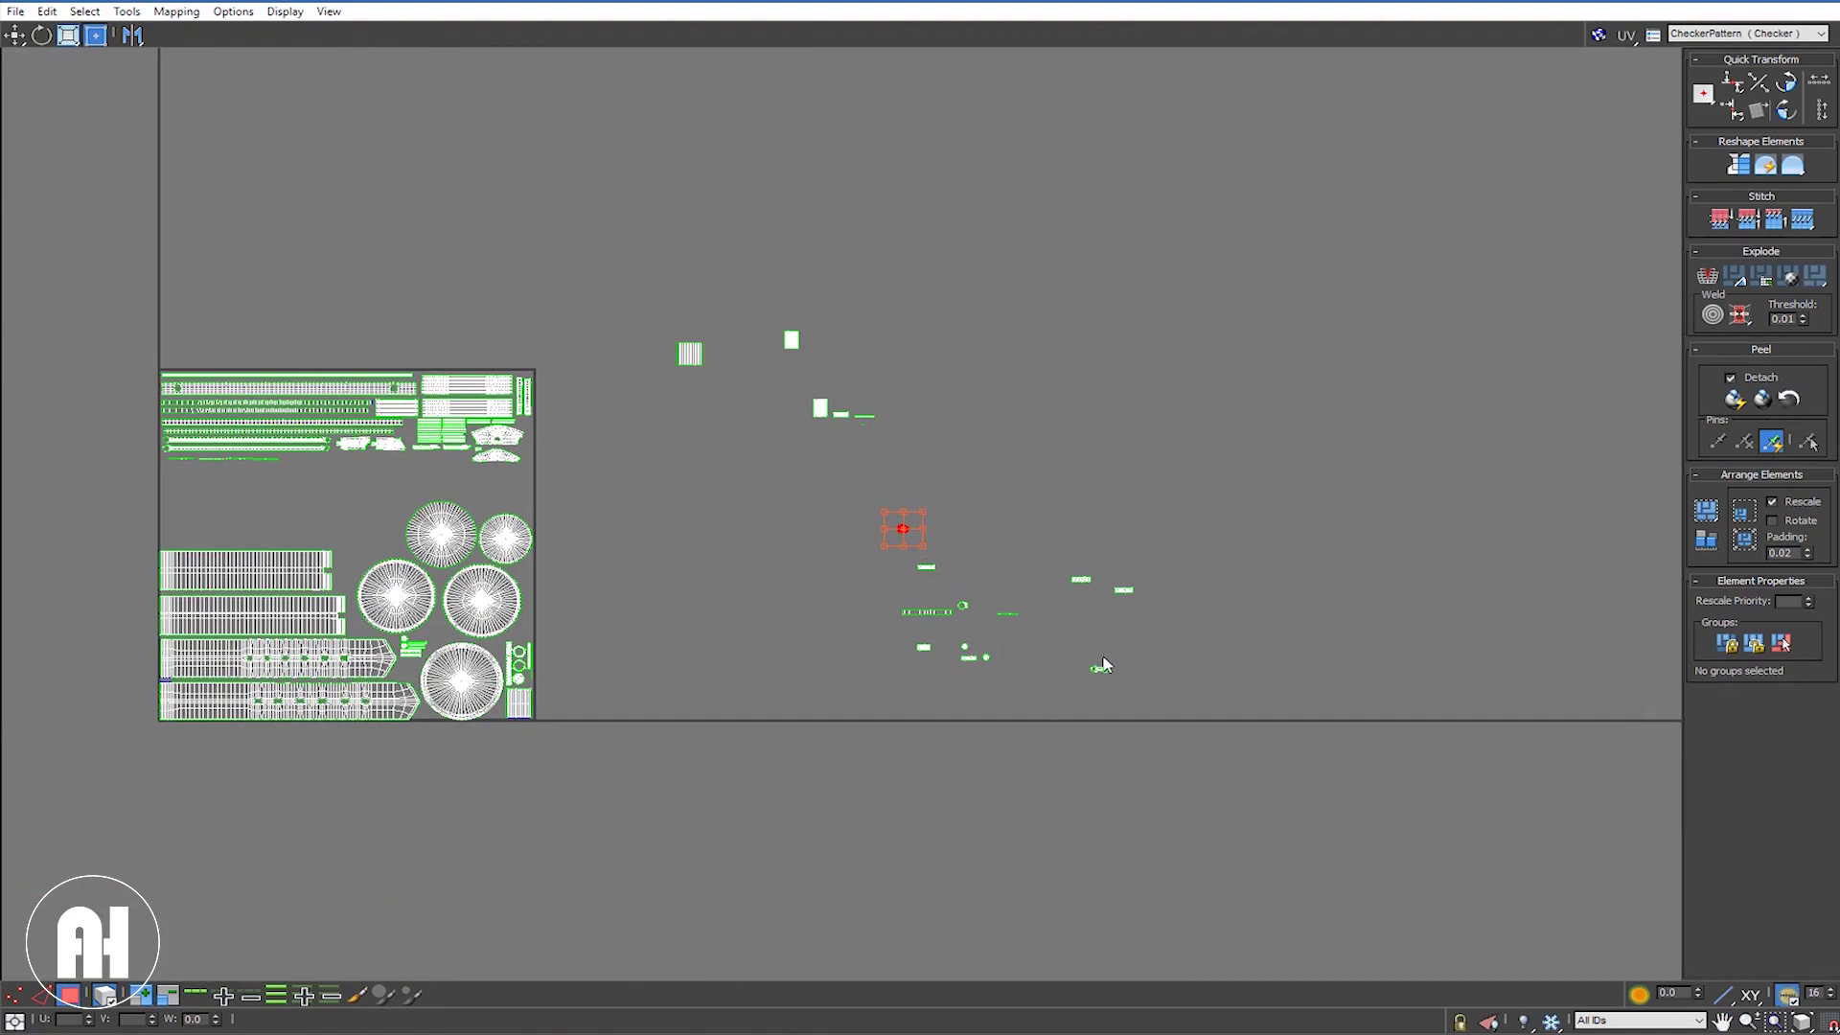
Step: Move the two small ring shells up into free tile space near the long strips
scroll(1098, 664, up, 3)
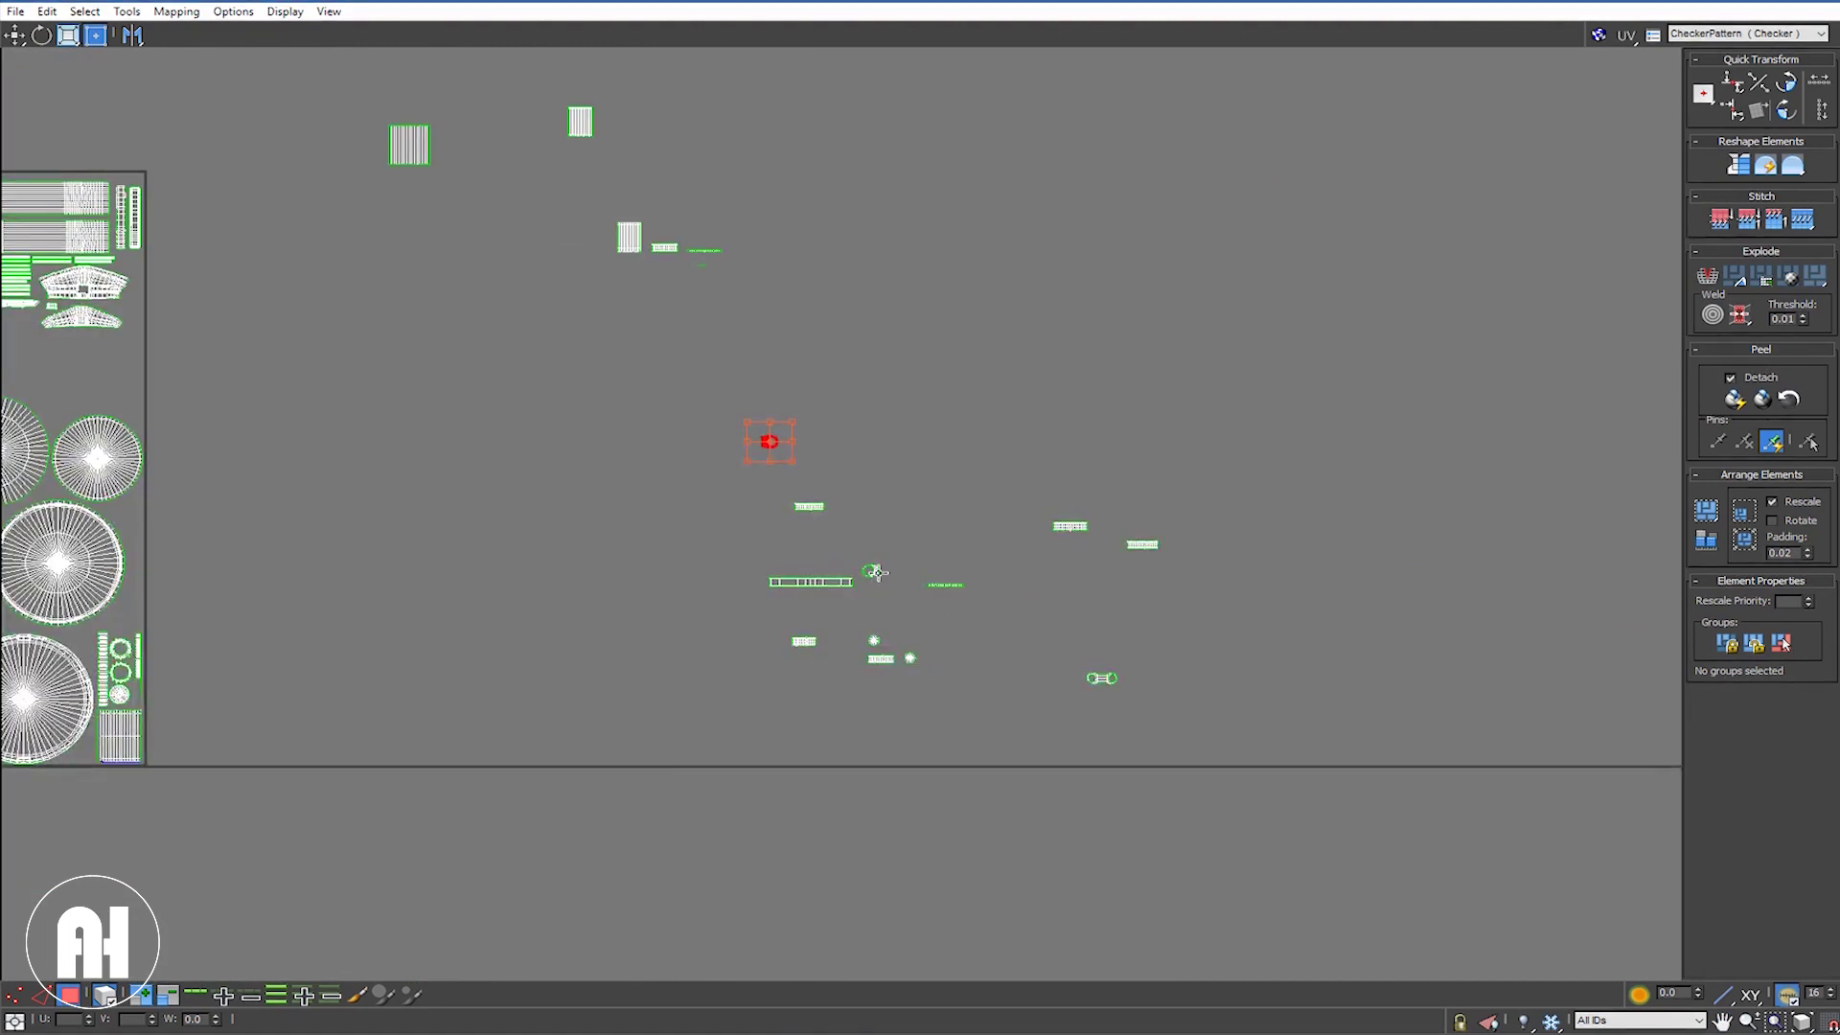
scroll(878, 572, down, 2)
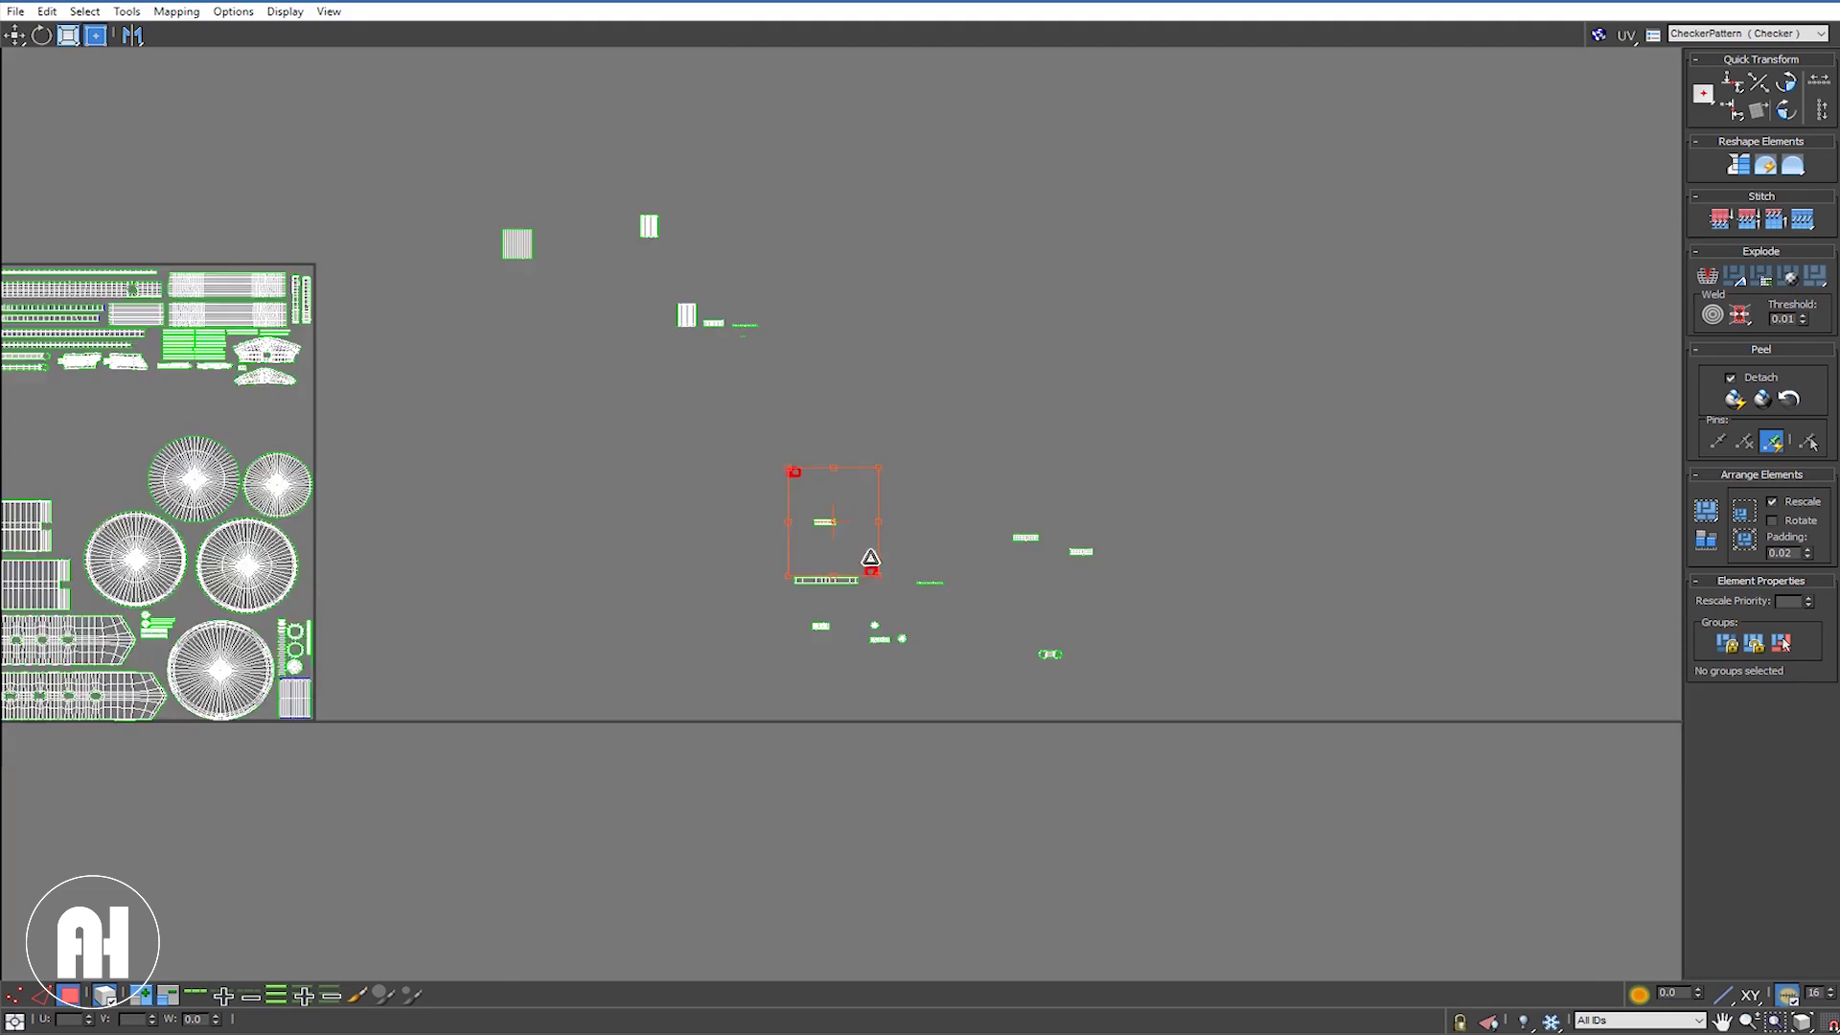
scroll(877, 572, down, 1)
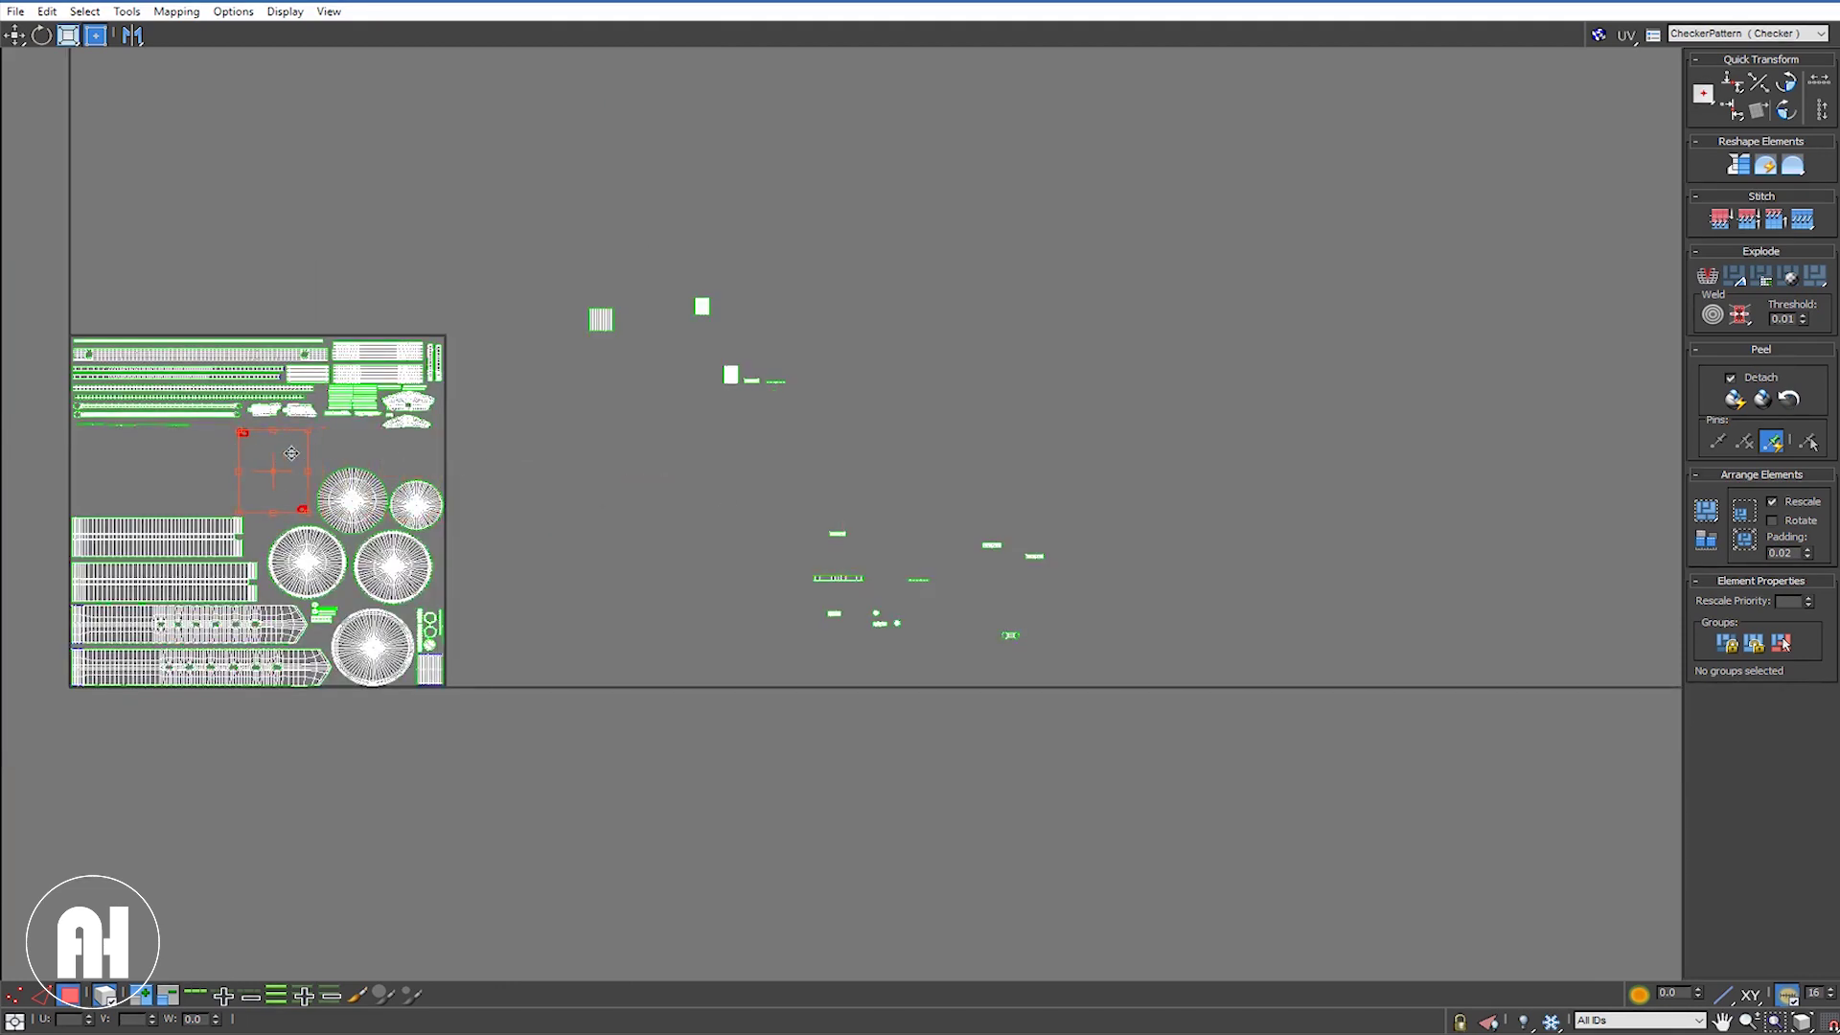
scroll(220, 377, up, 3)
middle_drag(276, 436, 866, 499)
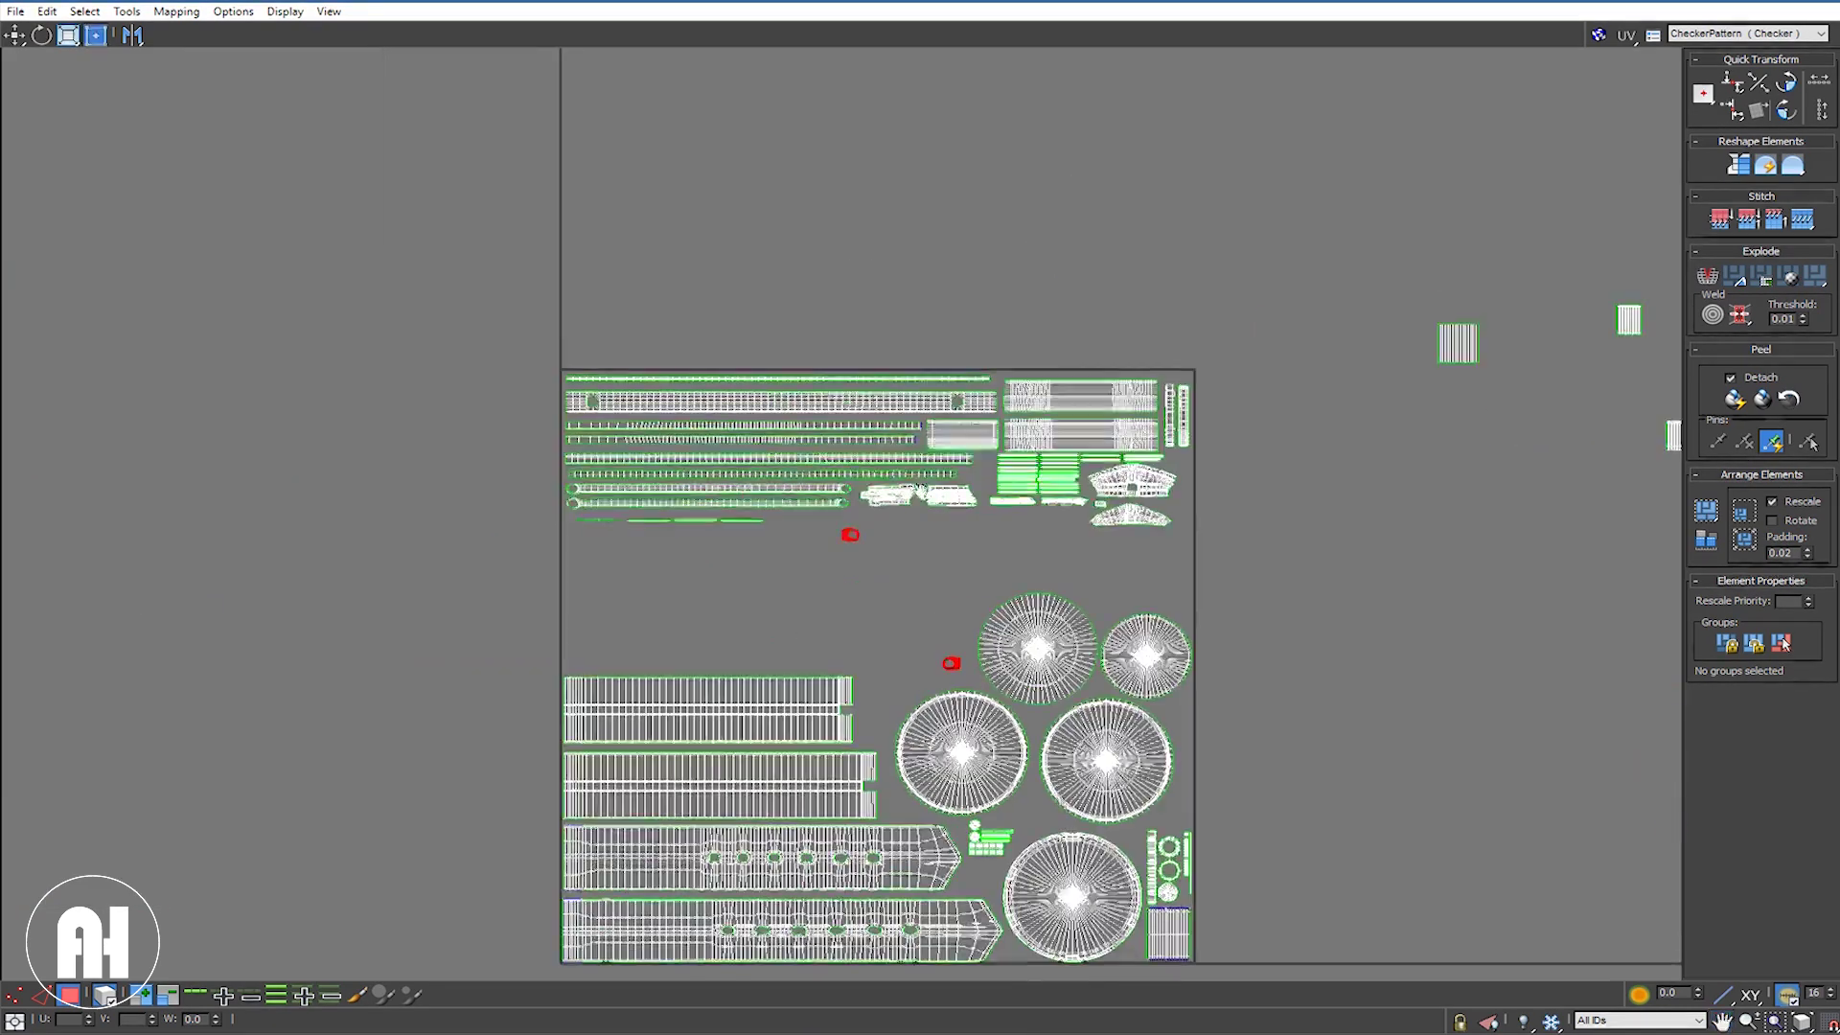
scroll(865, 500, up, 2)
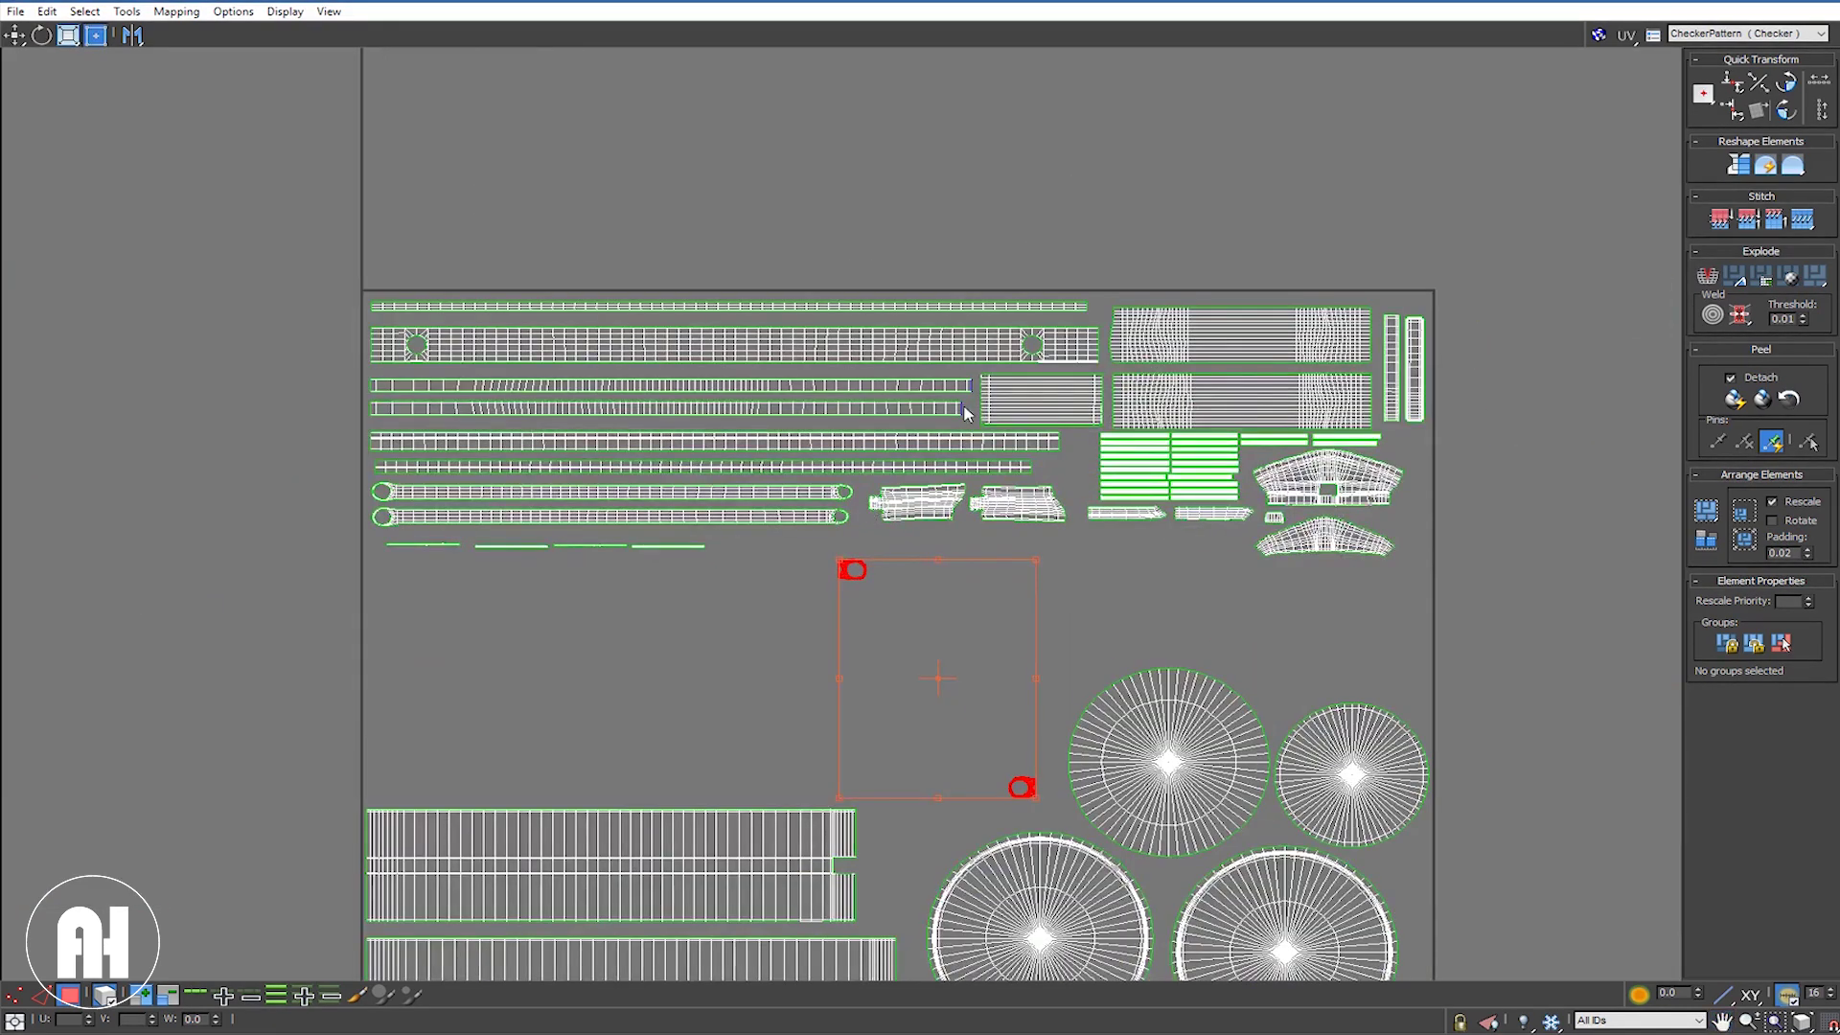
drag(850, 568, 886, 589)
click(1045, 716)
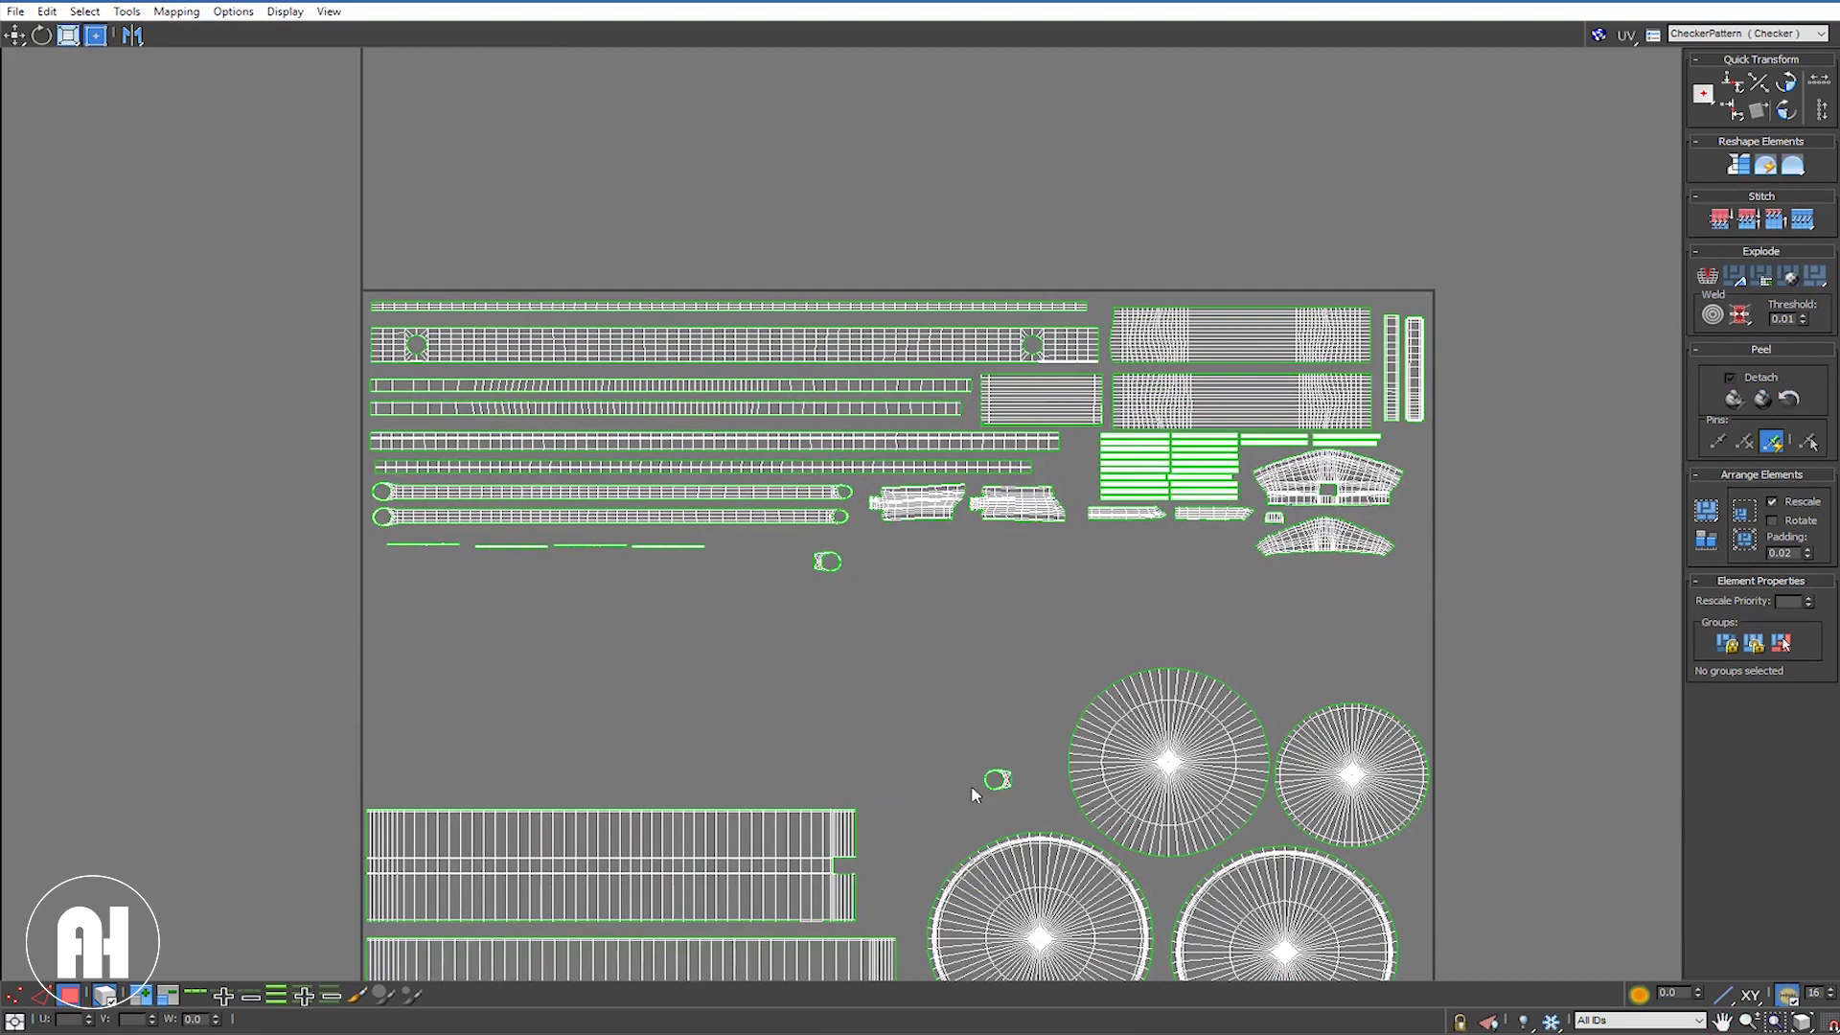
click(999, 779)
drag(913, 633, 894, 582)
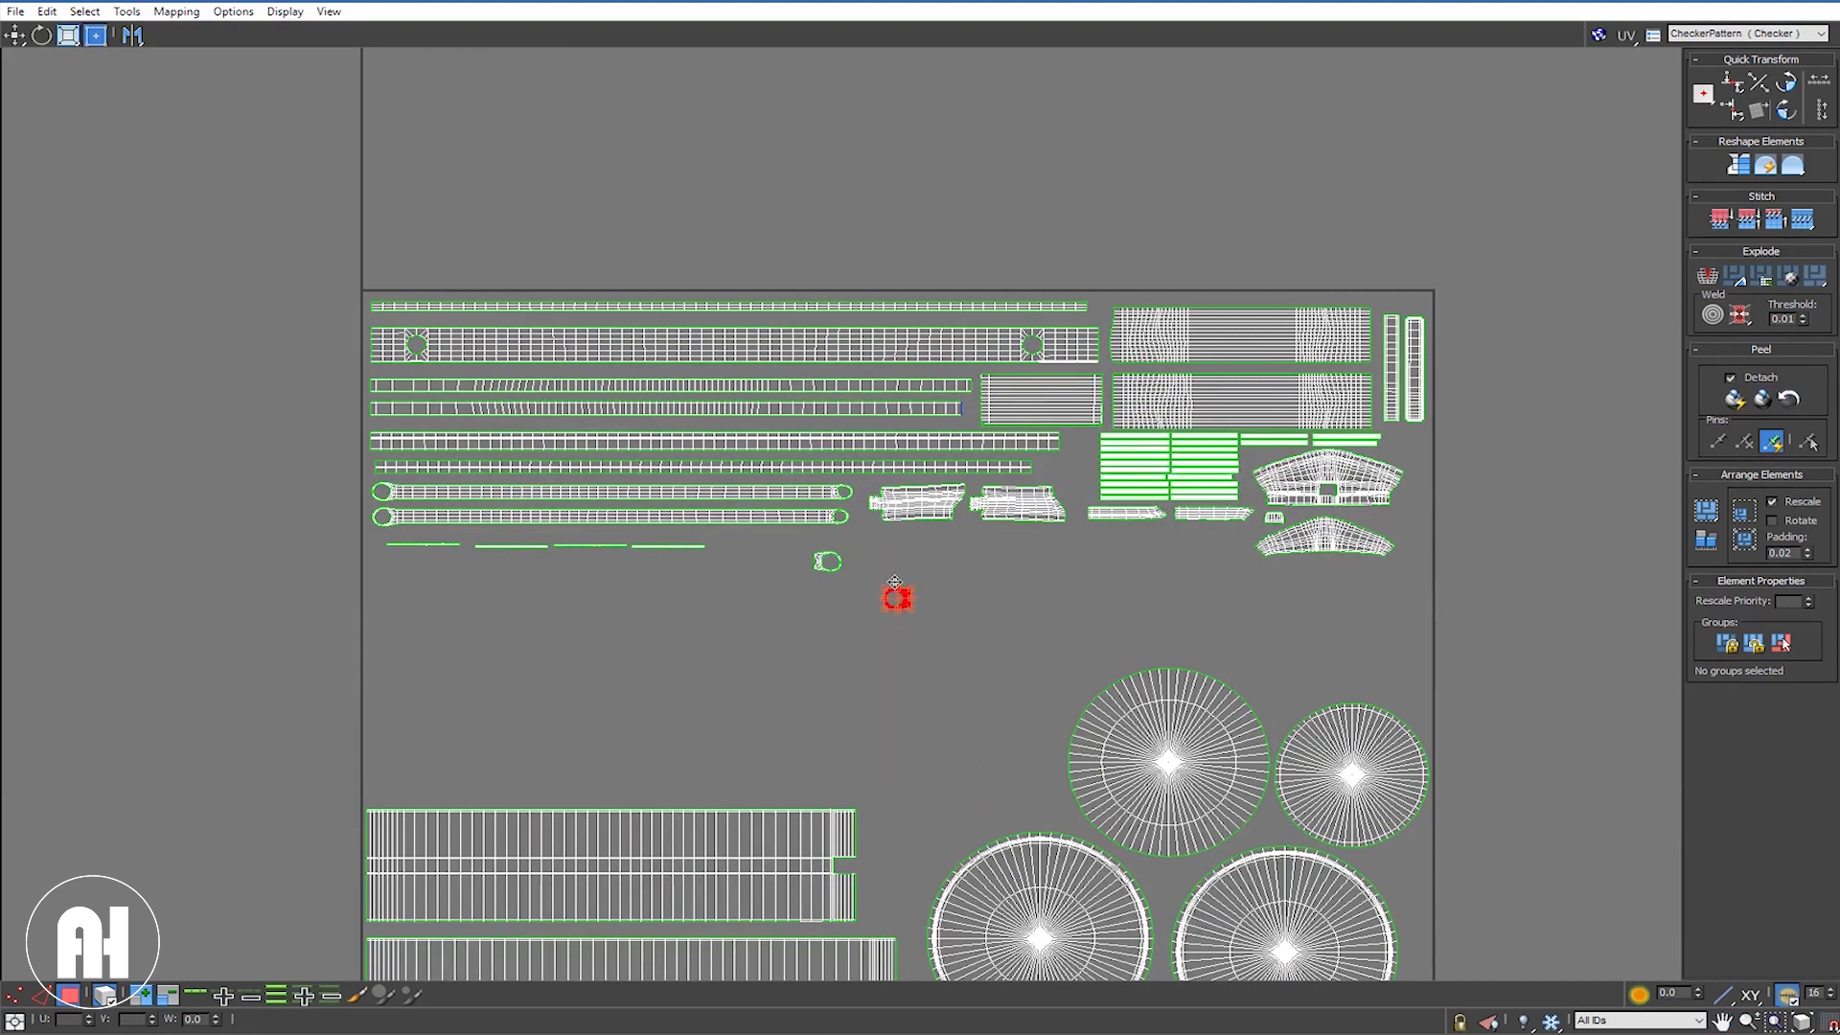
Step: Move the rectangular grid shell into empty space inside the UV tile
click(1032, 419)
drag(1030, 407, 1047, 605)
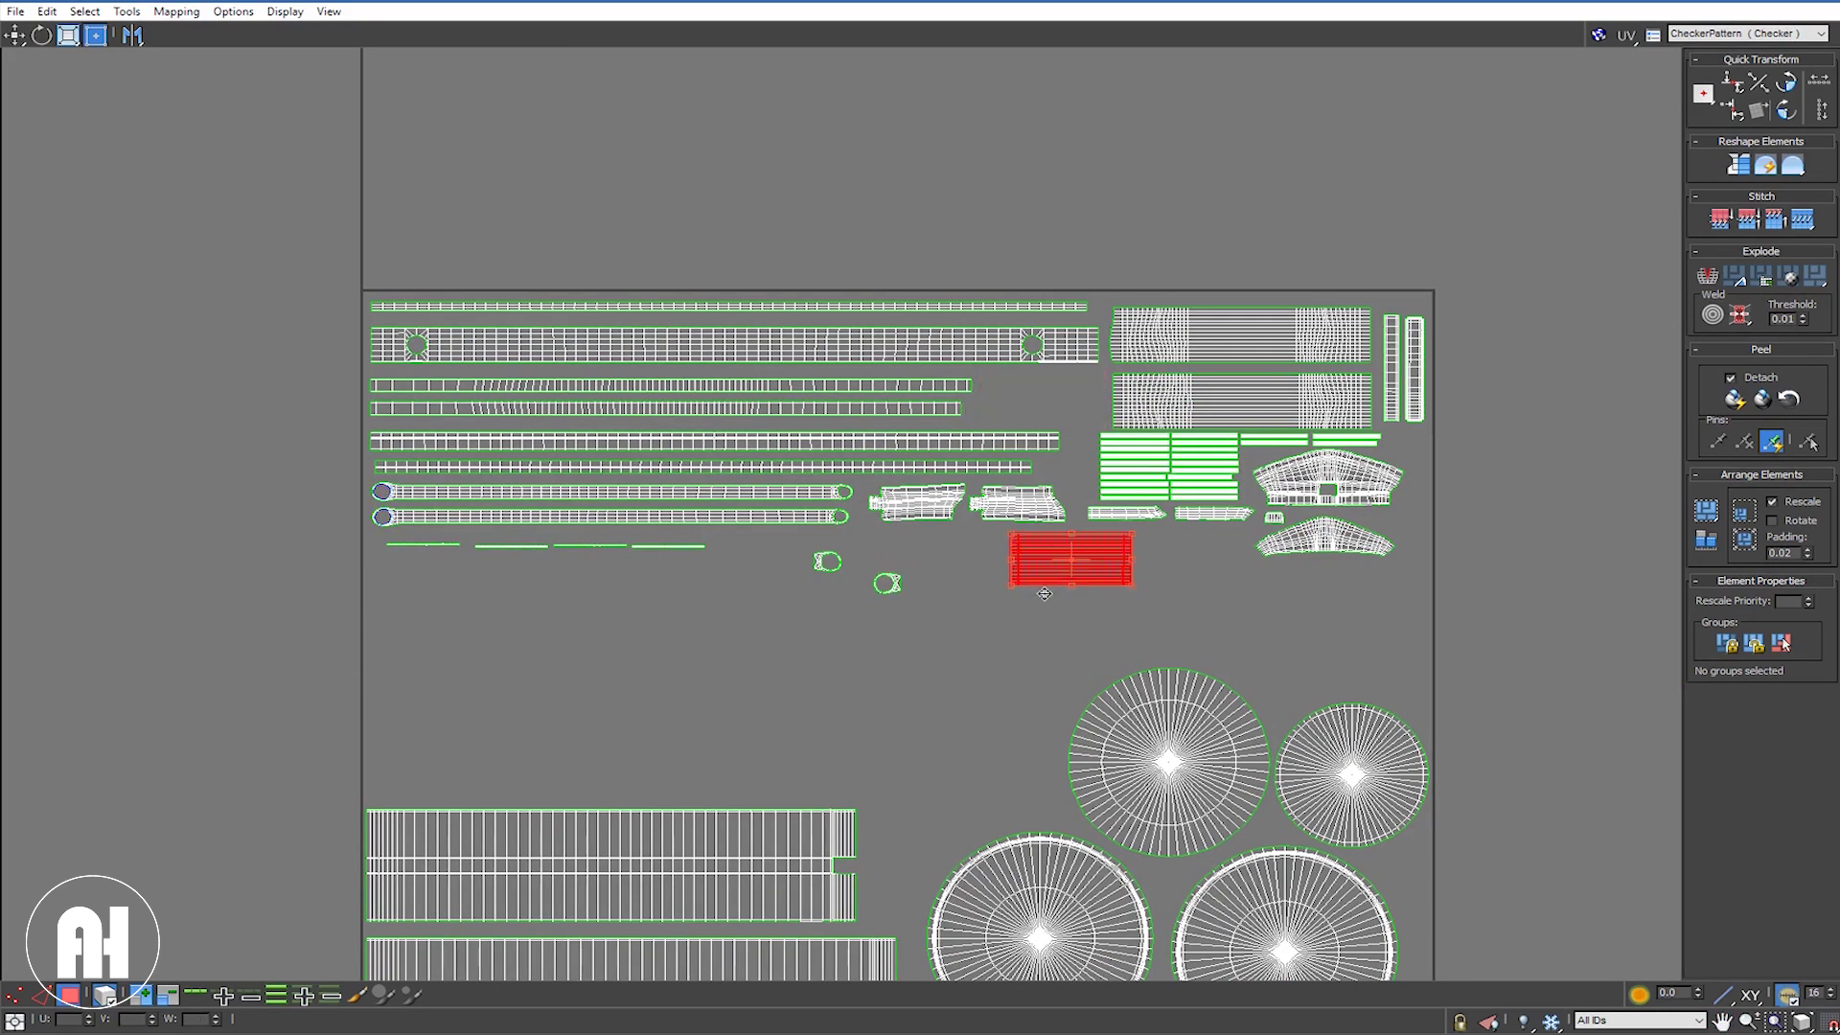
scroll(992, 385, up, 2)
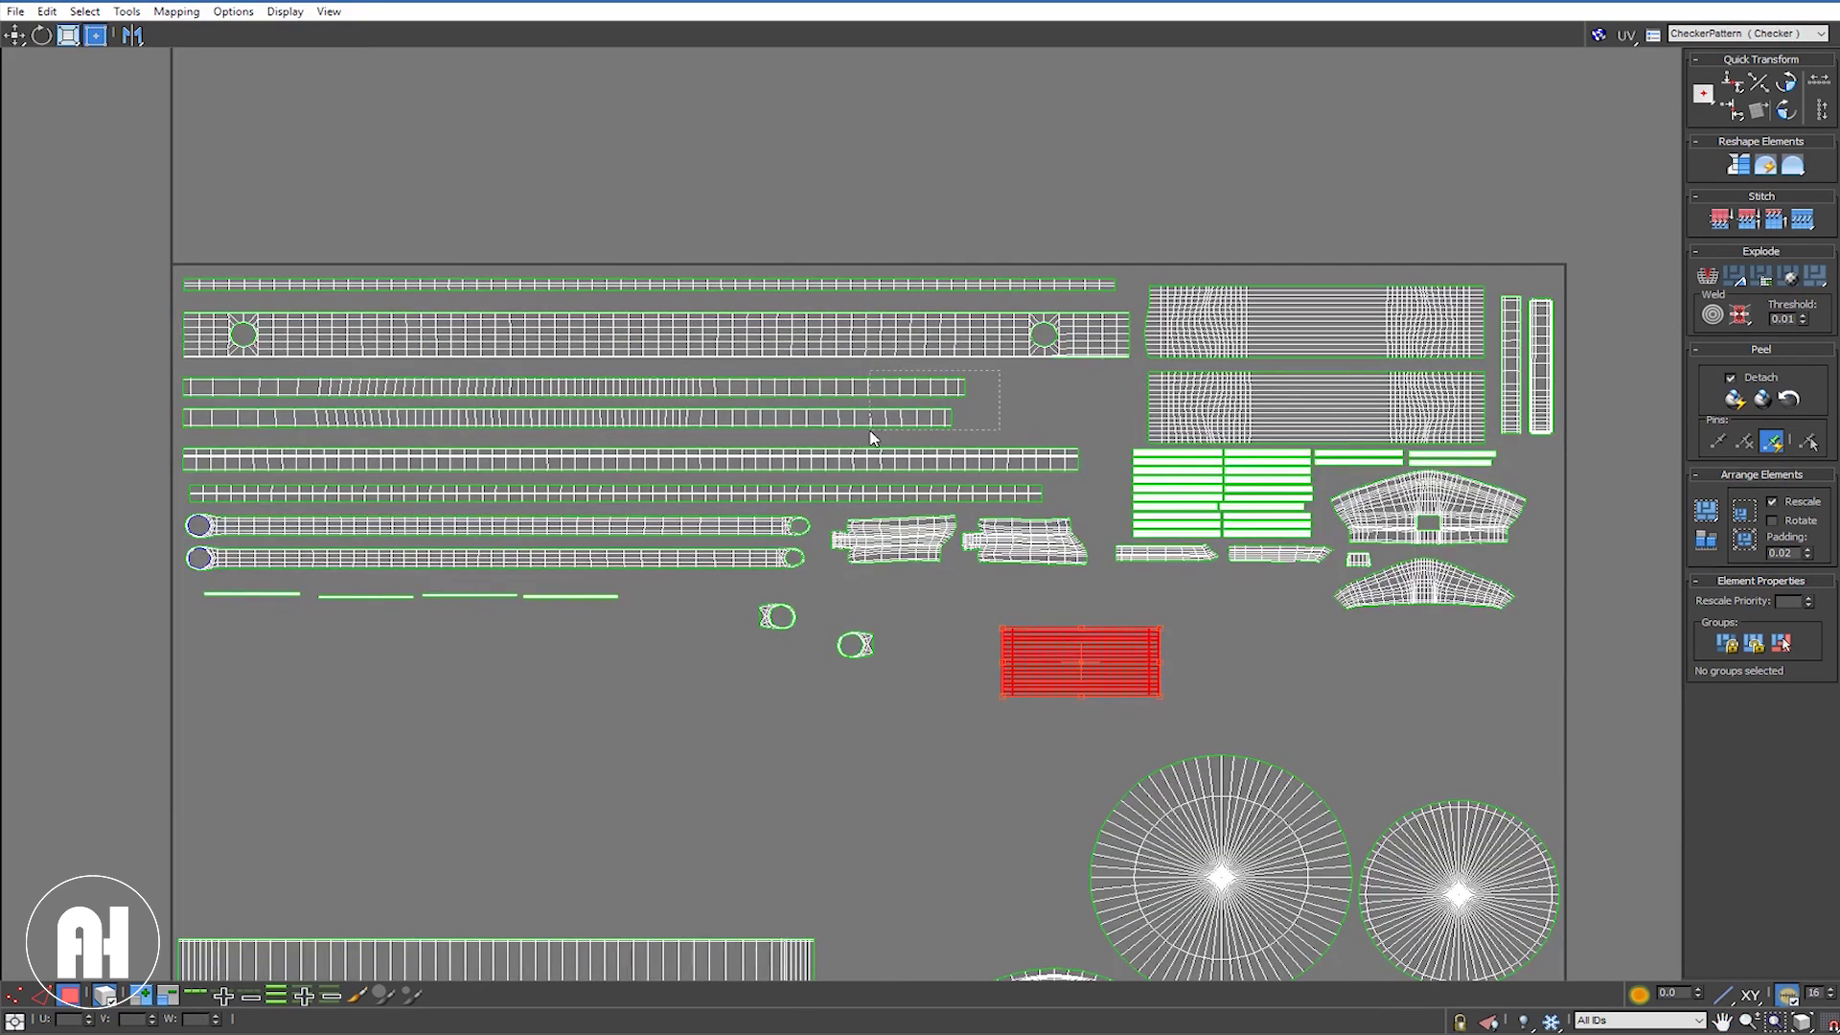
drag(870, 432, 872, 436)
ctrl+drag(748, 678, 749, 679)
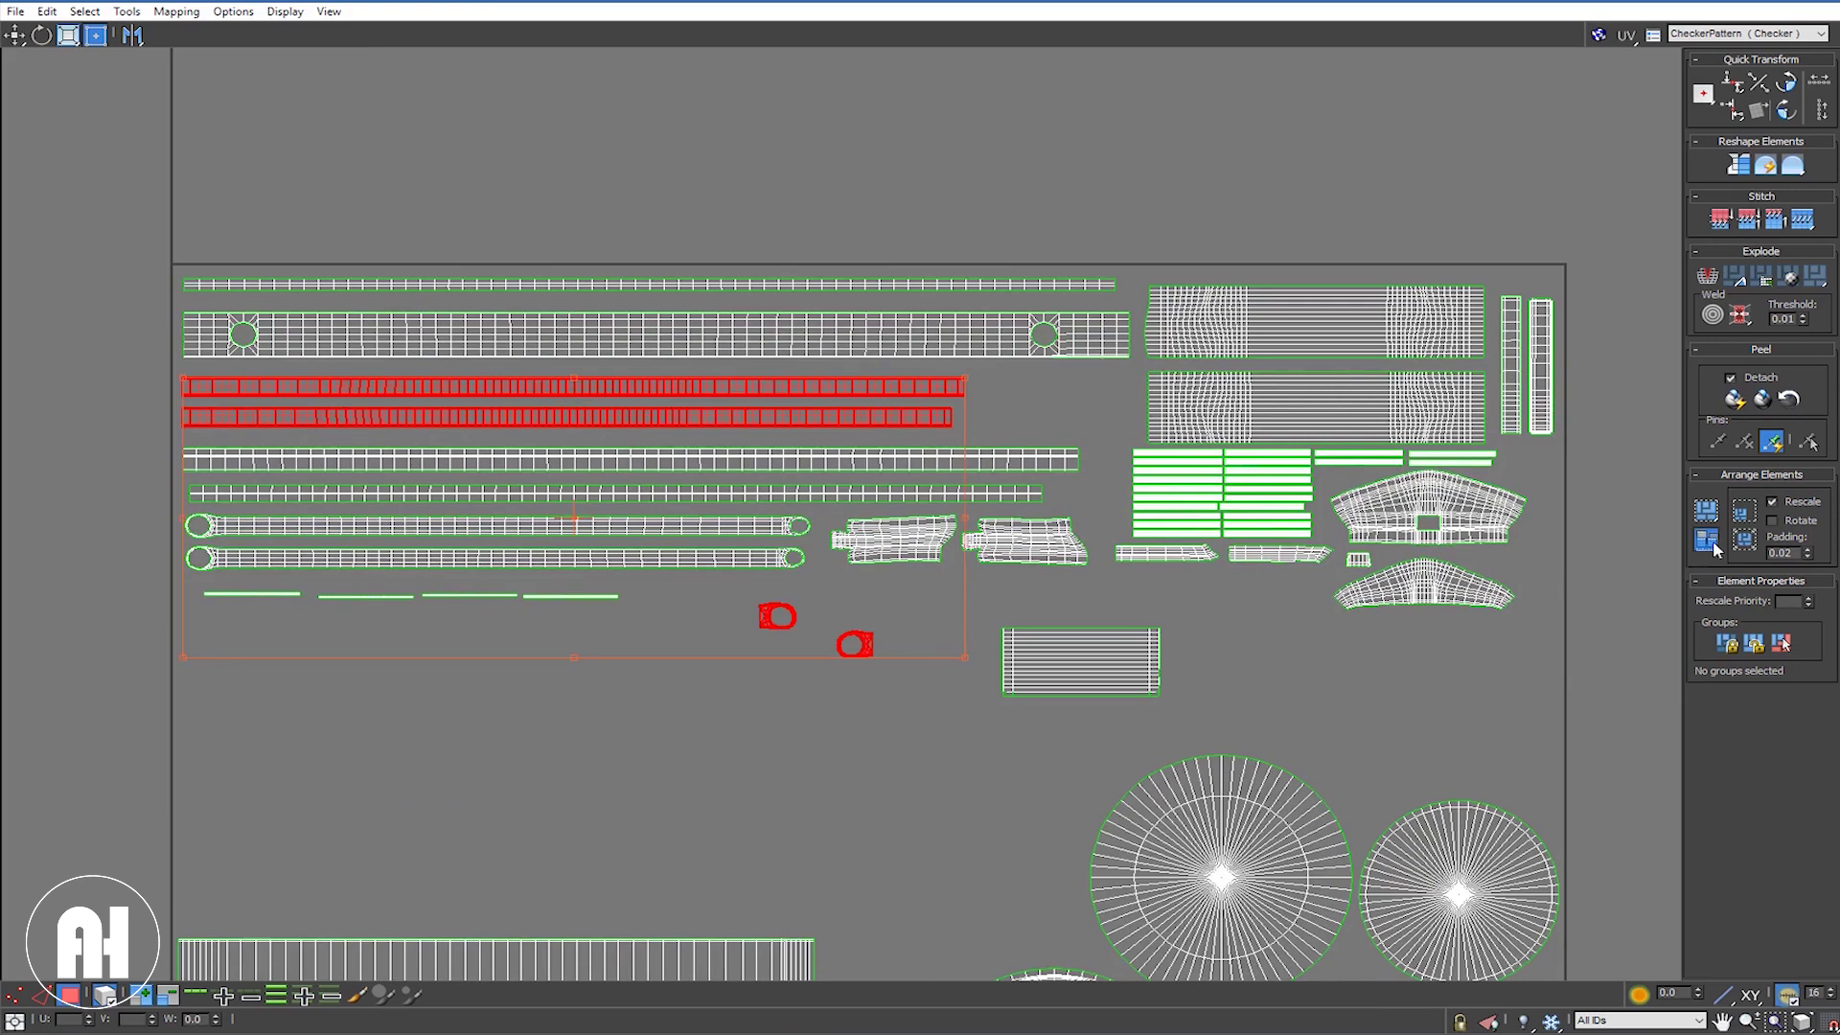
click(883, 668)
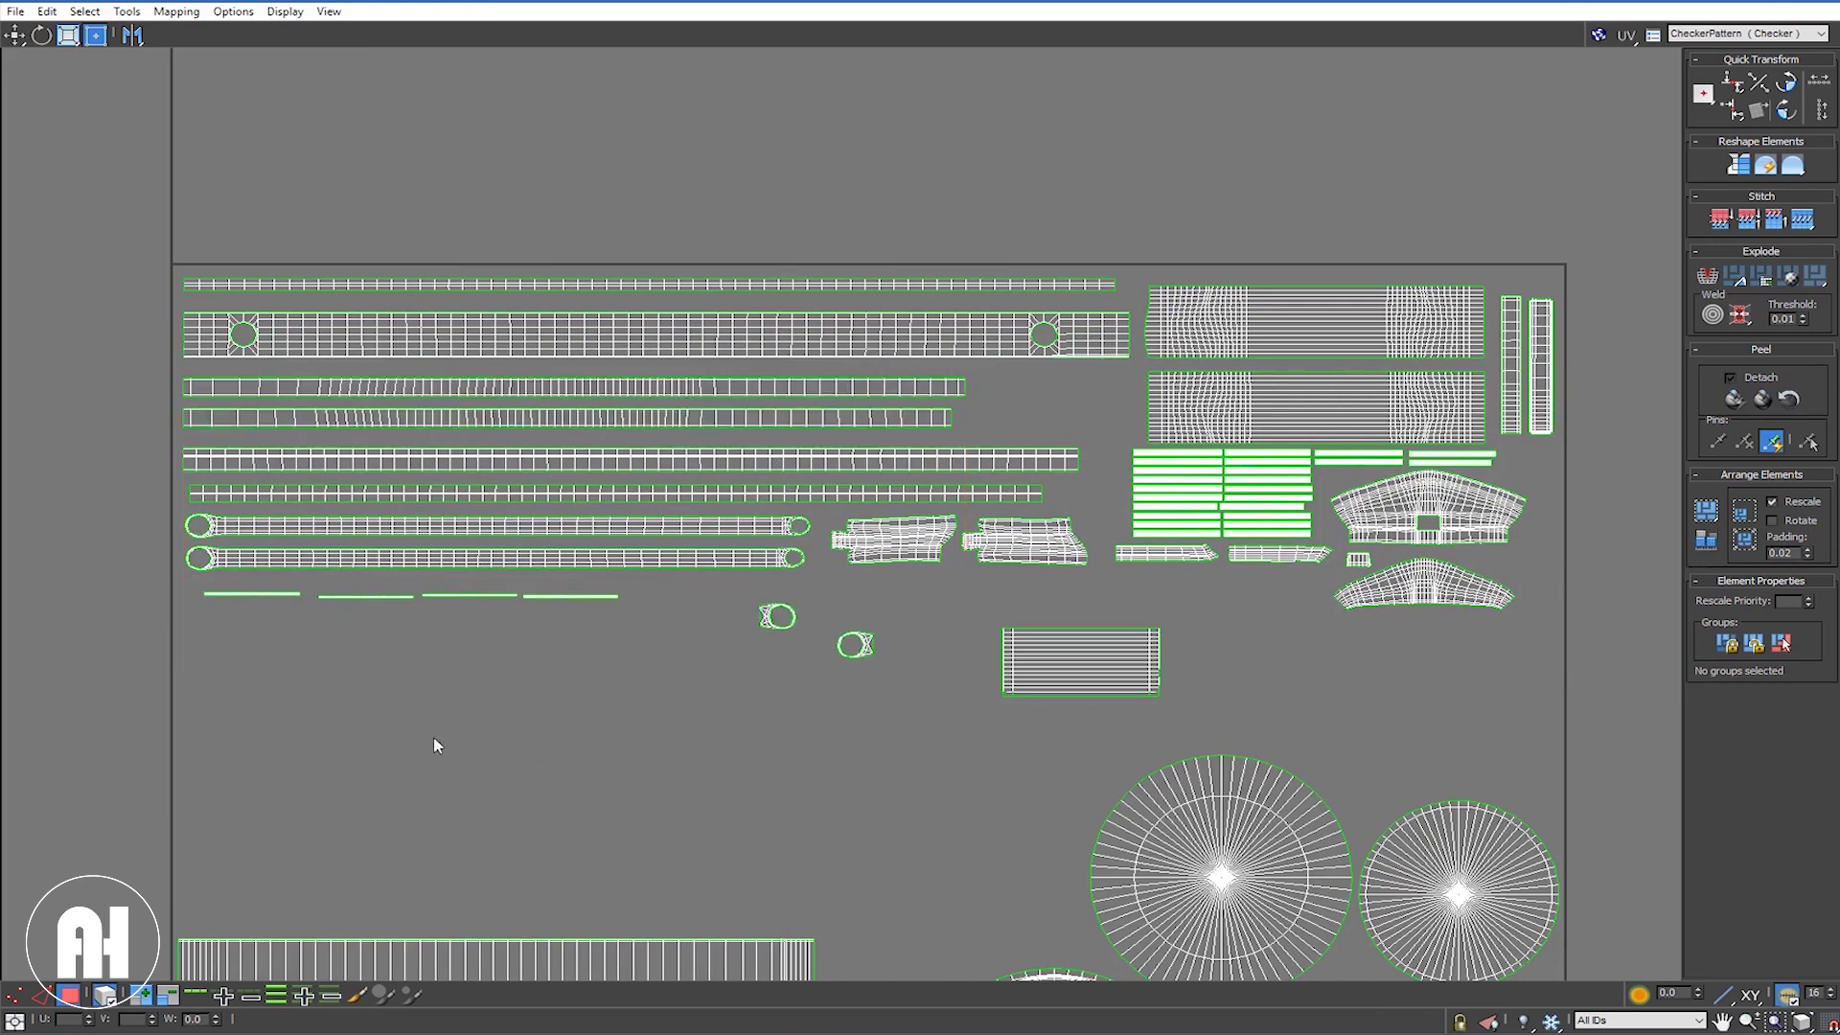
Step: Stitch each long strip's end edge onto its round ring cap with Stitch Selected
click(46, 993)
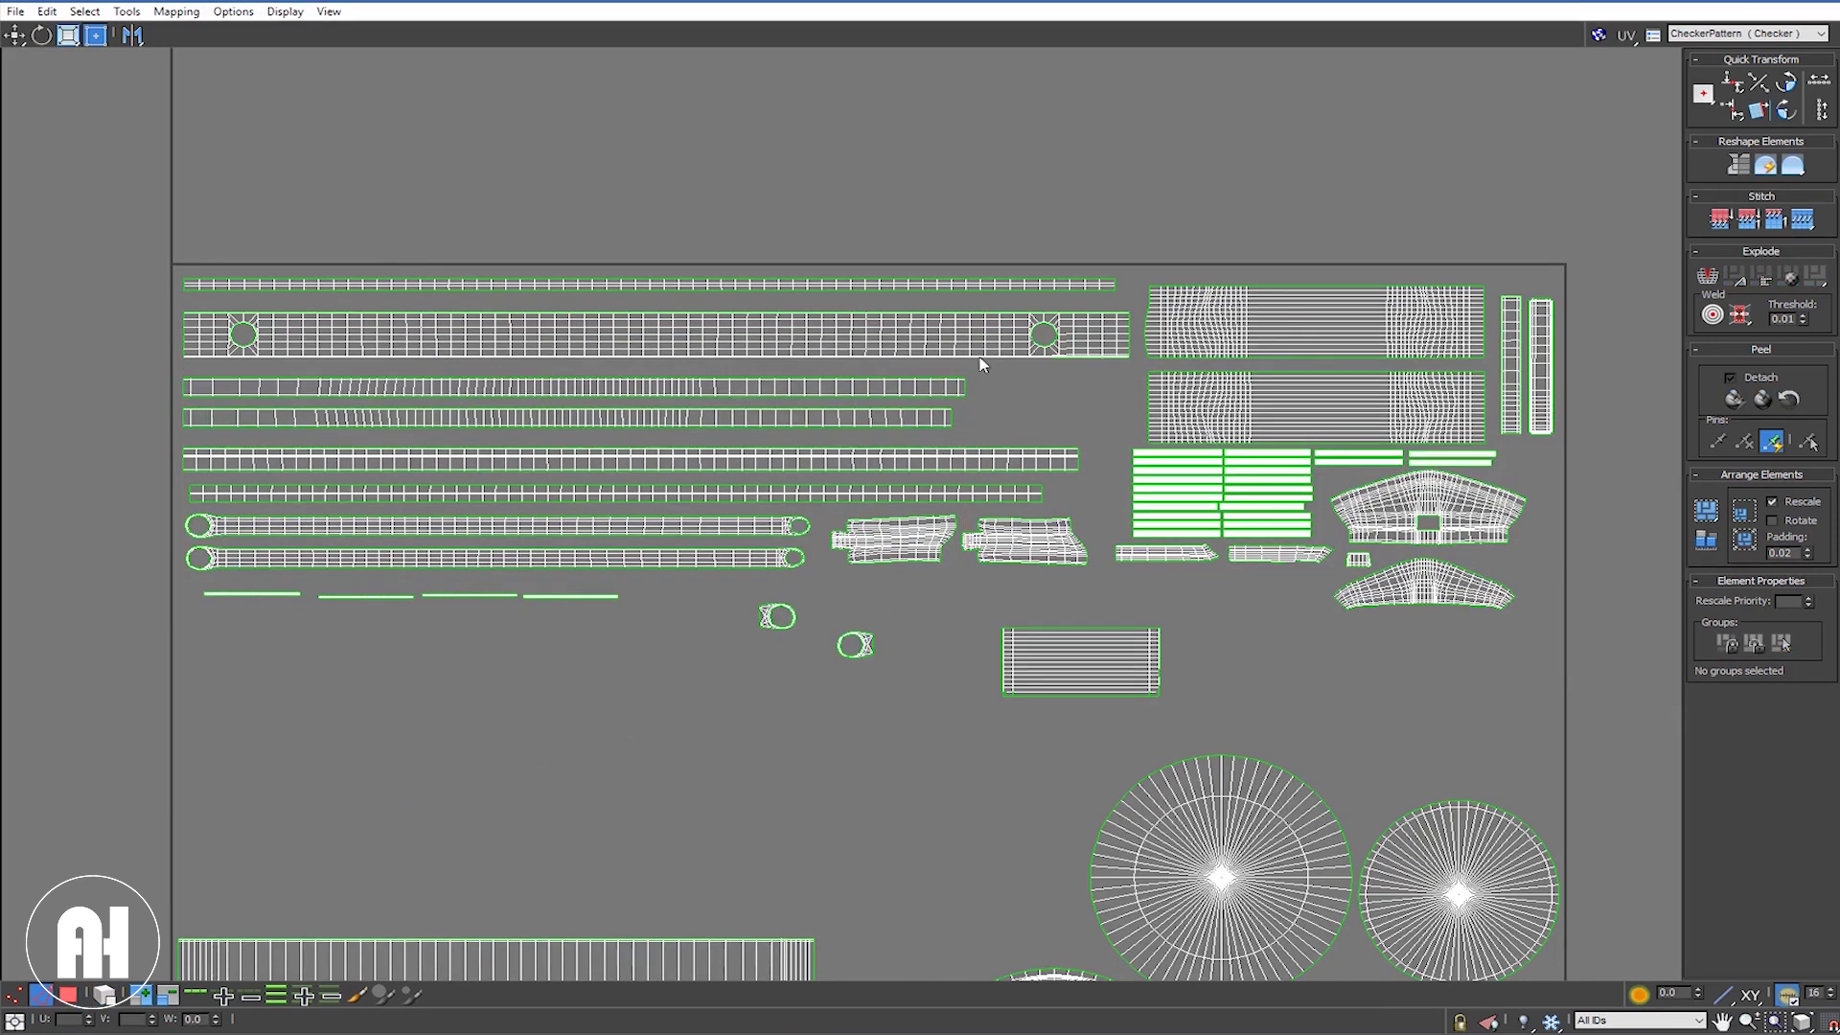
scroll(982, 364, up, 3)
scroll(970, 379, up, 3)
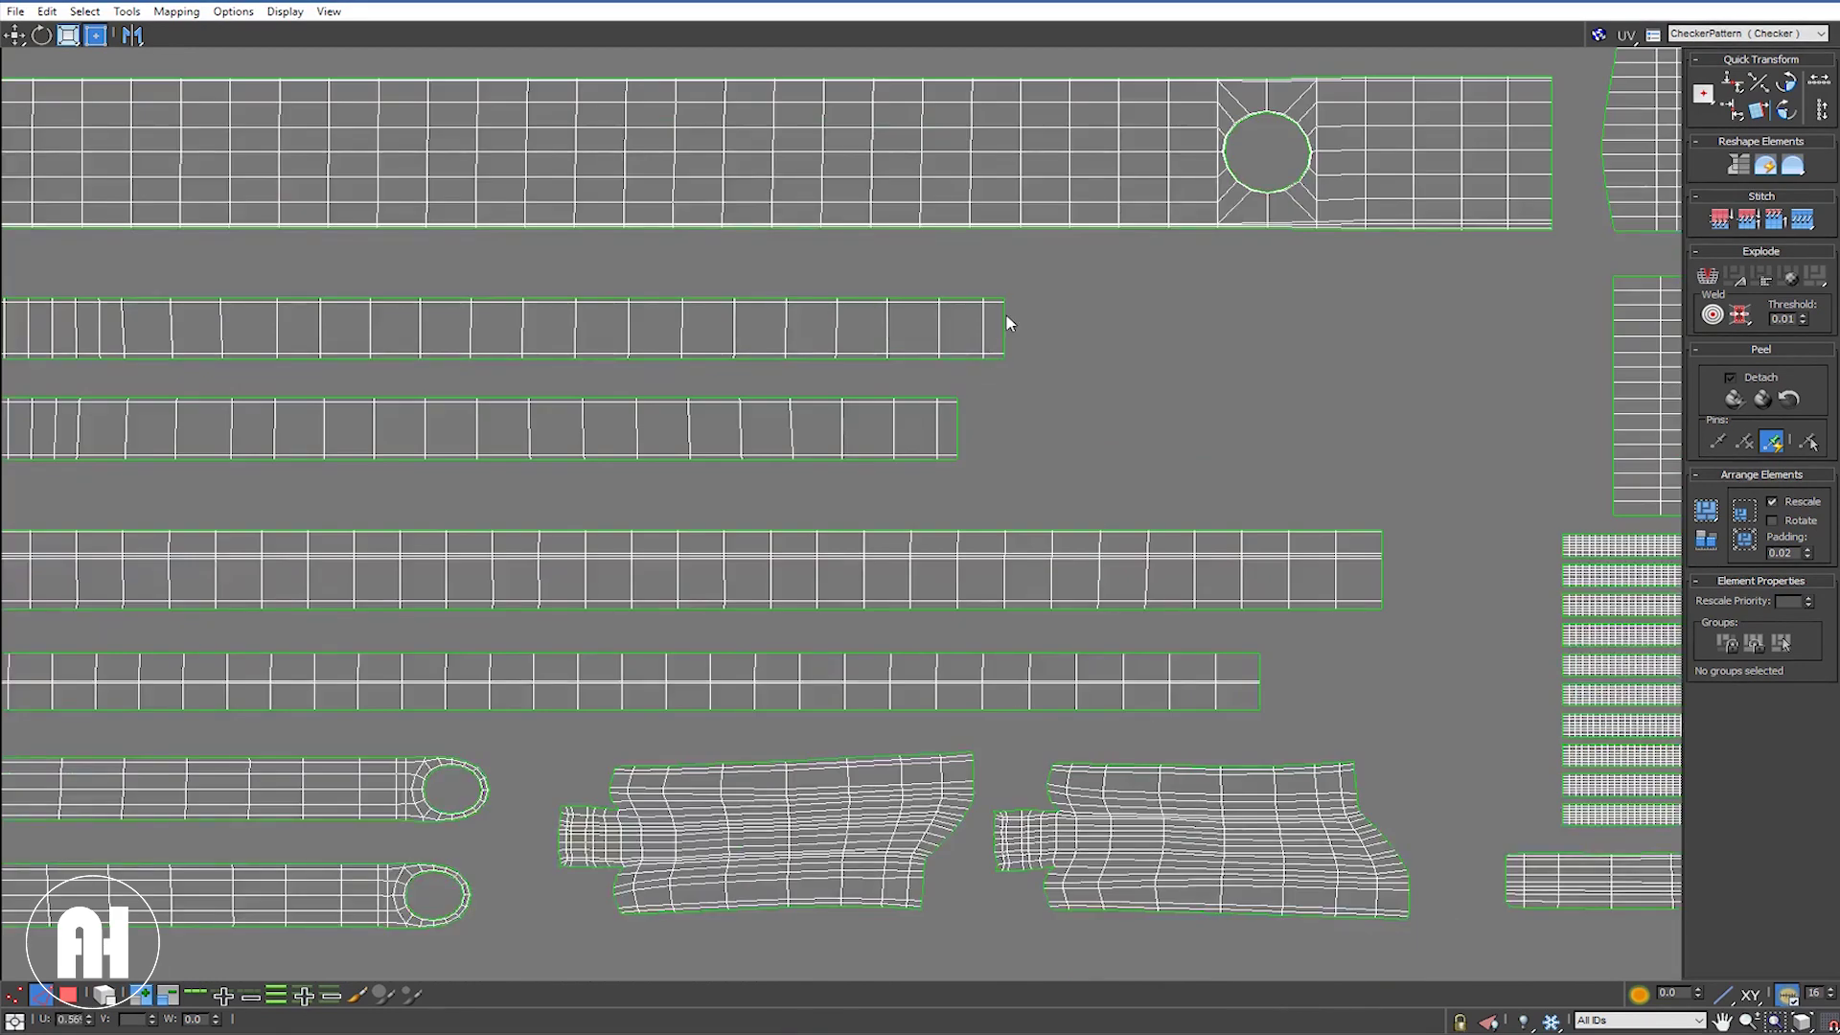
right_click(1005, 315)
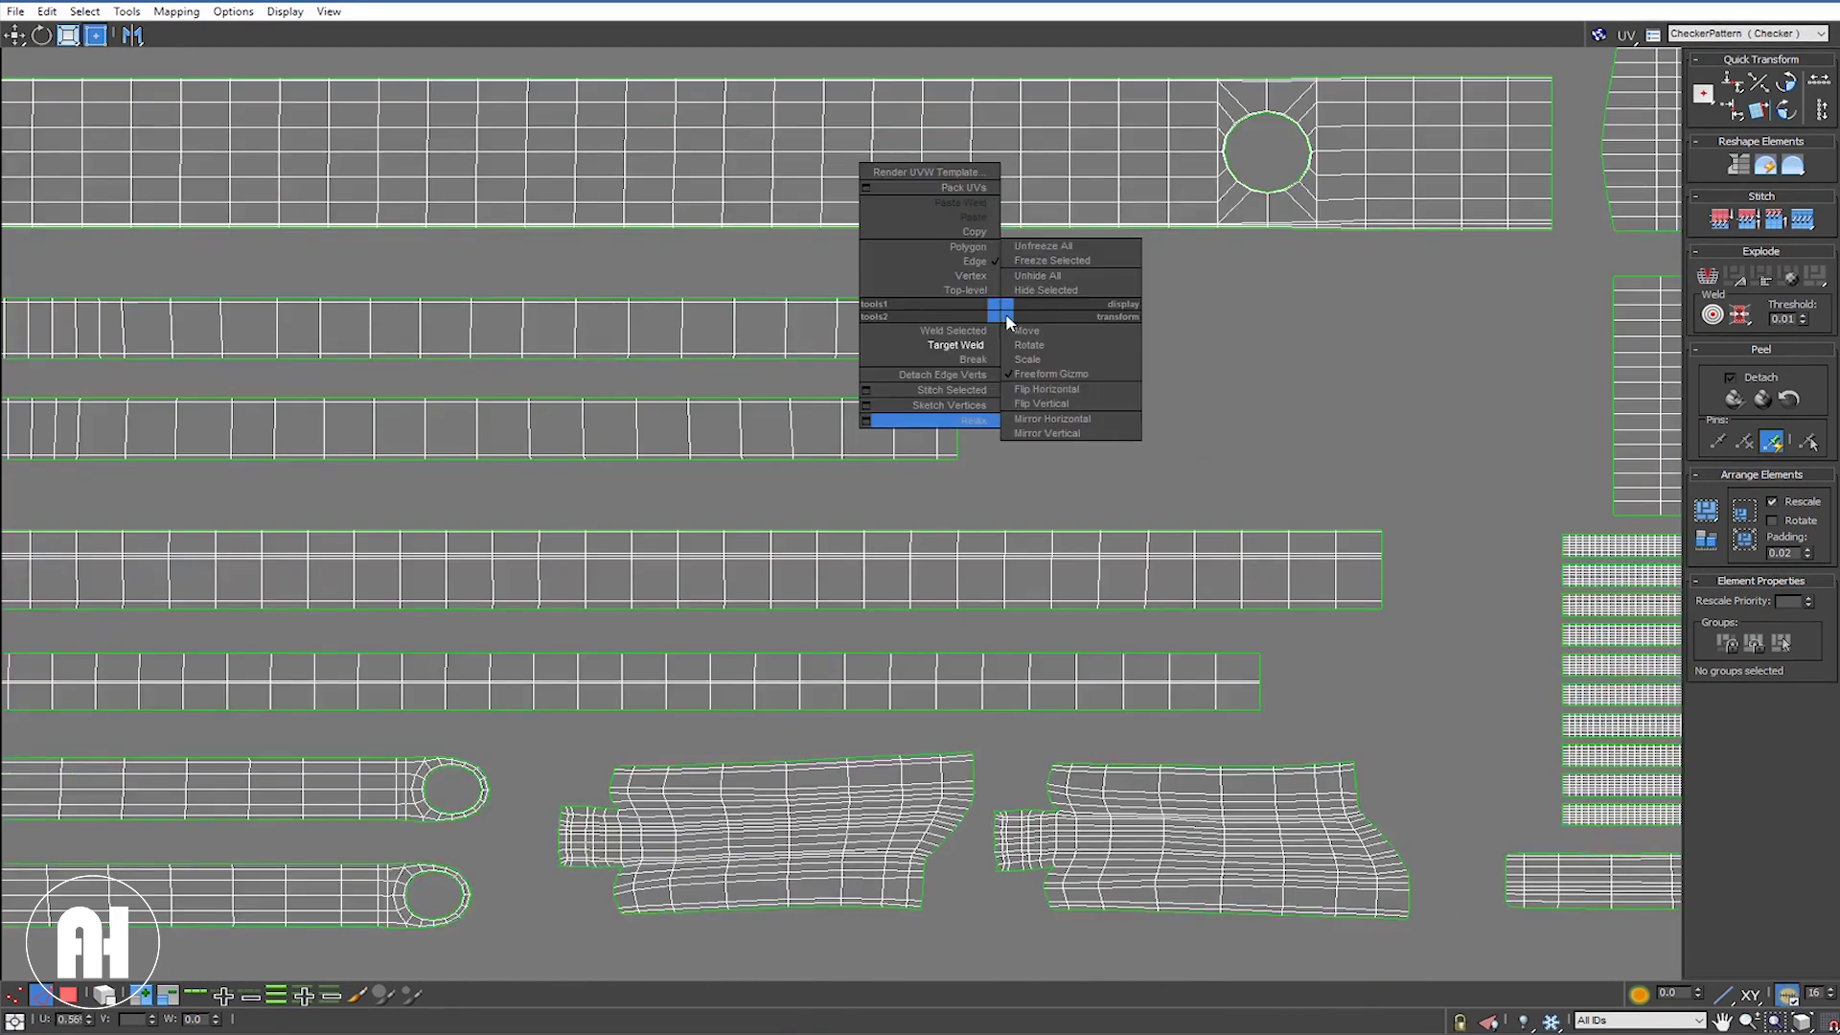
click(986, 400)
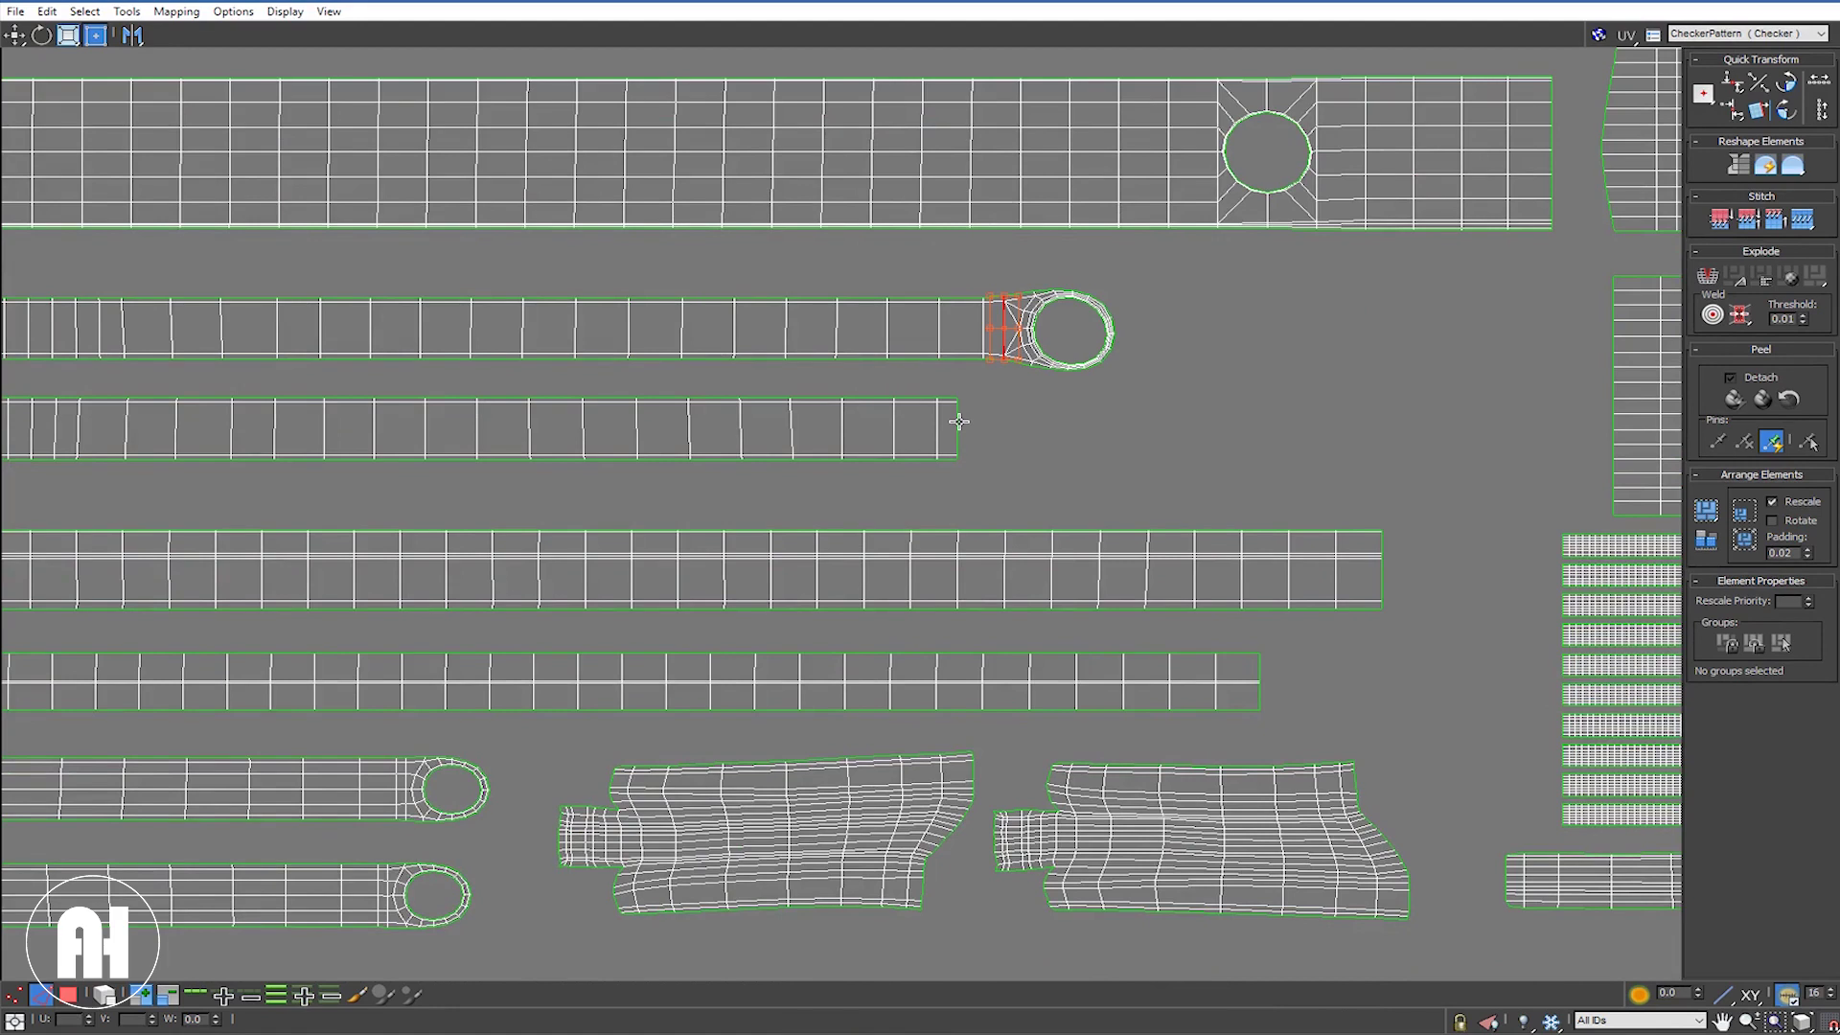
right_click(959, 427)
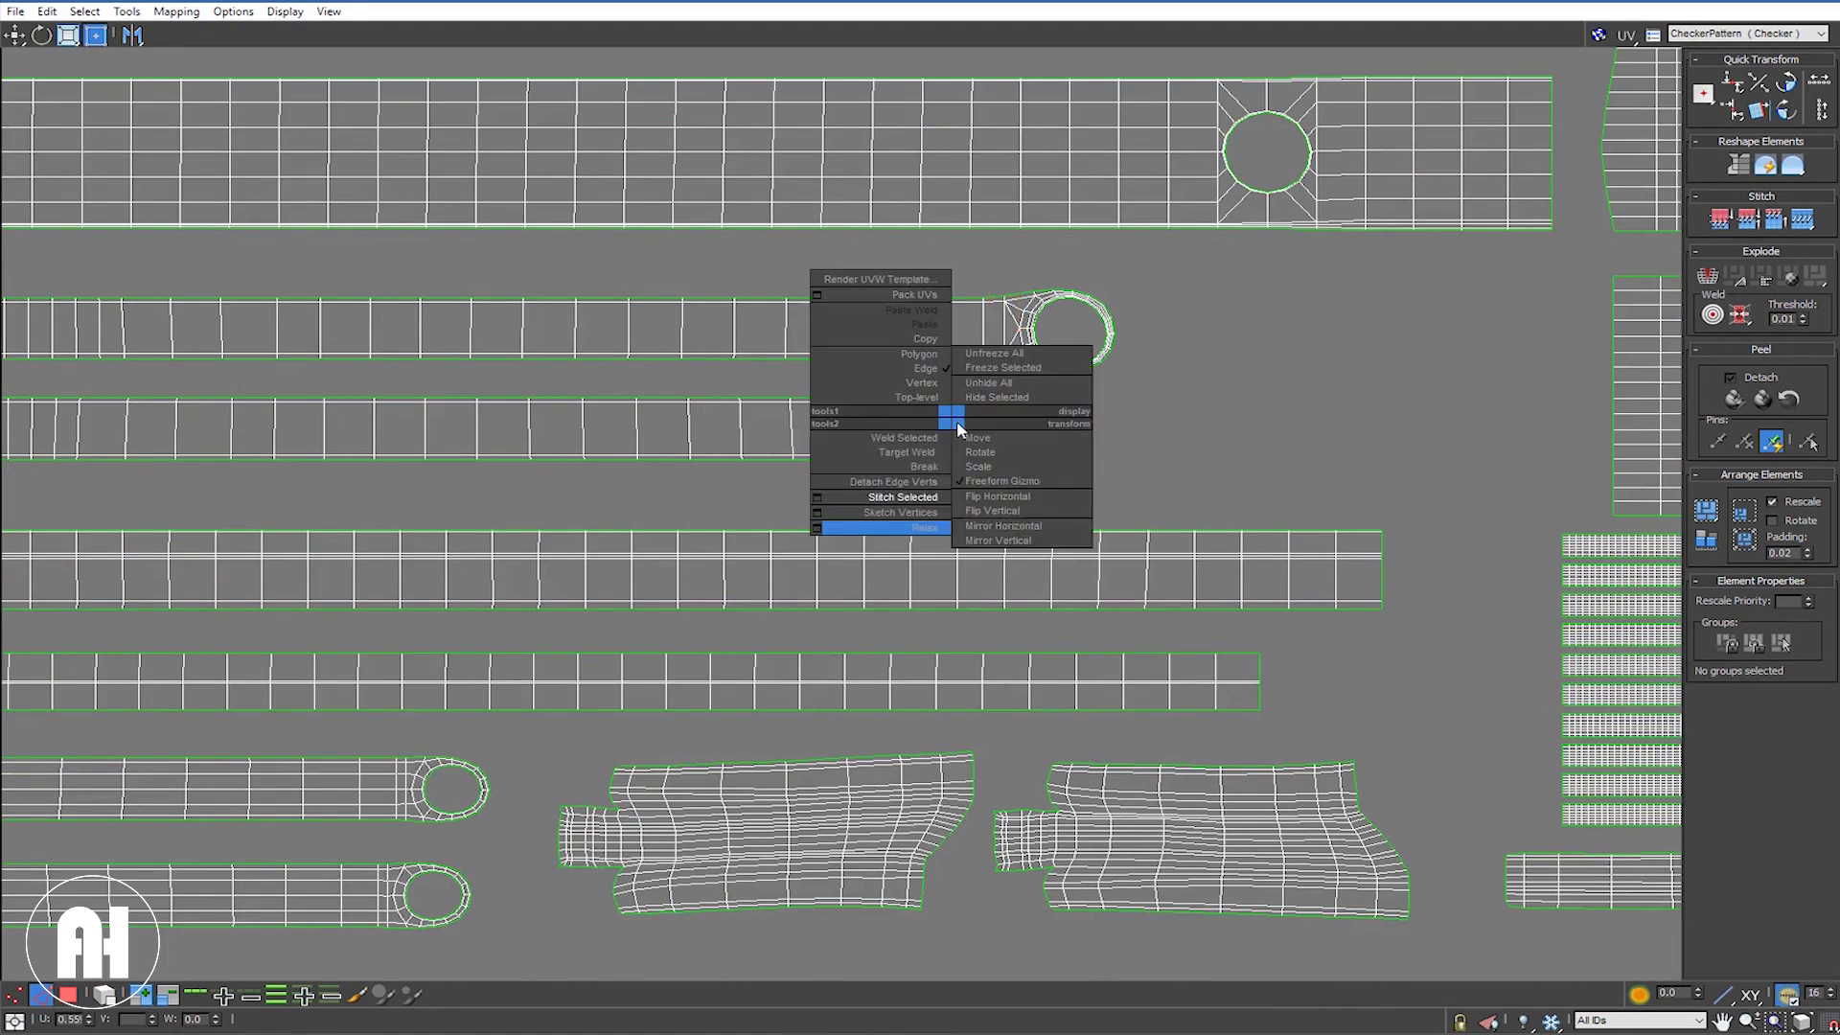
click(923, 504)
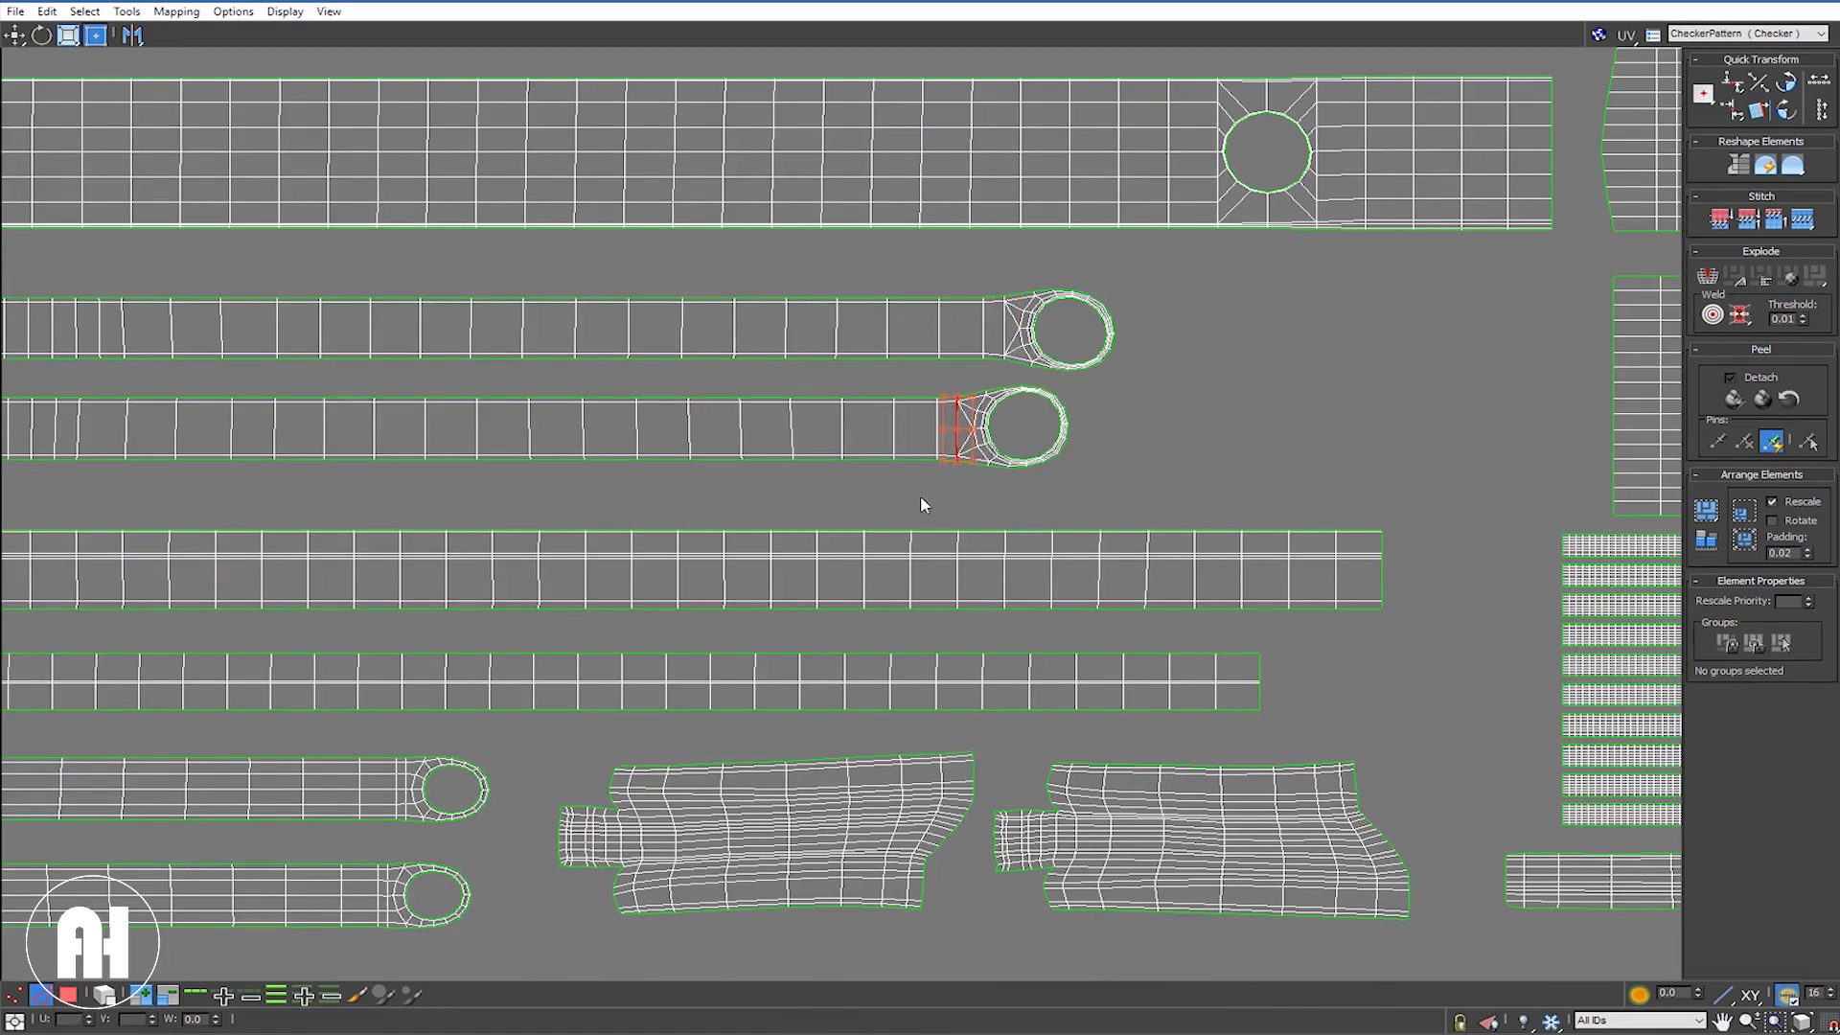
scroll(922, 503, down, 5)
scroll(922, 503, down, 3)
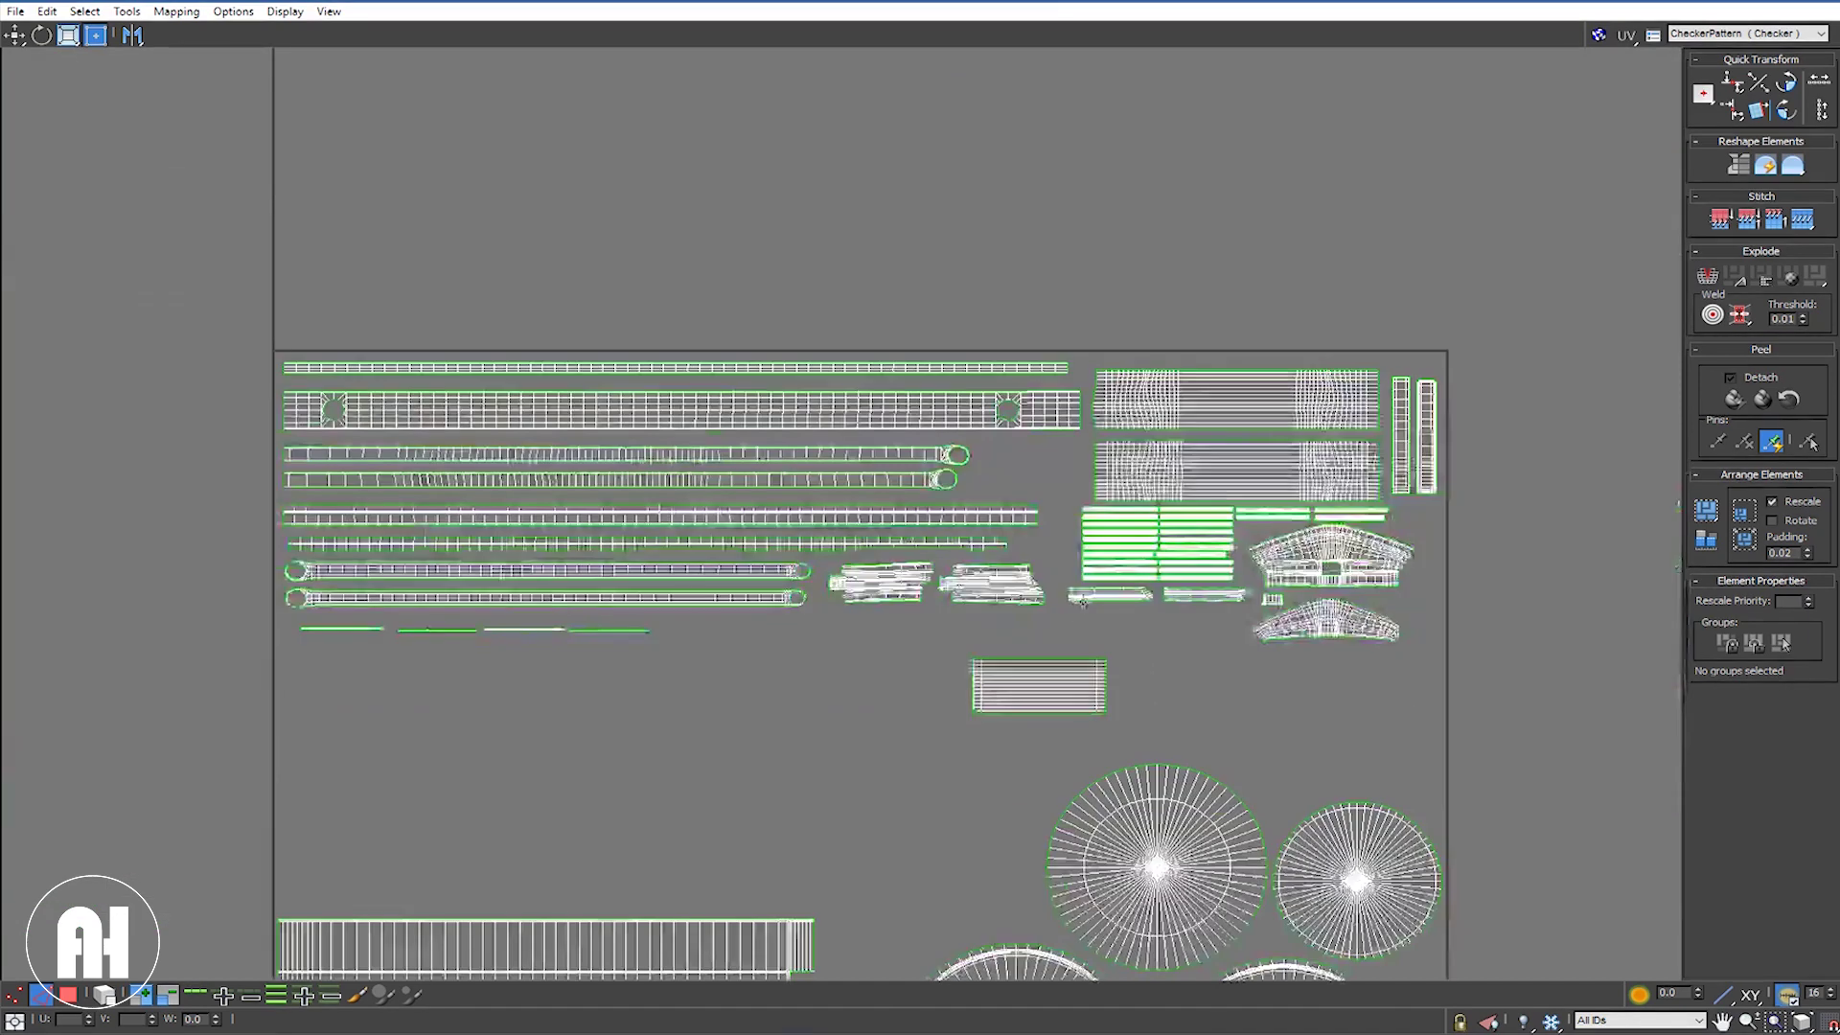
Step: Rotate the two narrow vertical strips 90° to horizontal and place them side by side in free tile space
mouse_move(1058, 582)
middle_down()
mouse_move(1013, 502)
mouse_move(958, 489)
middle_up()
drag(1298, 402, 1307, 400)
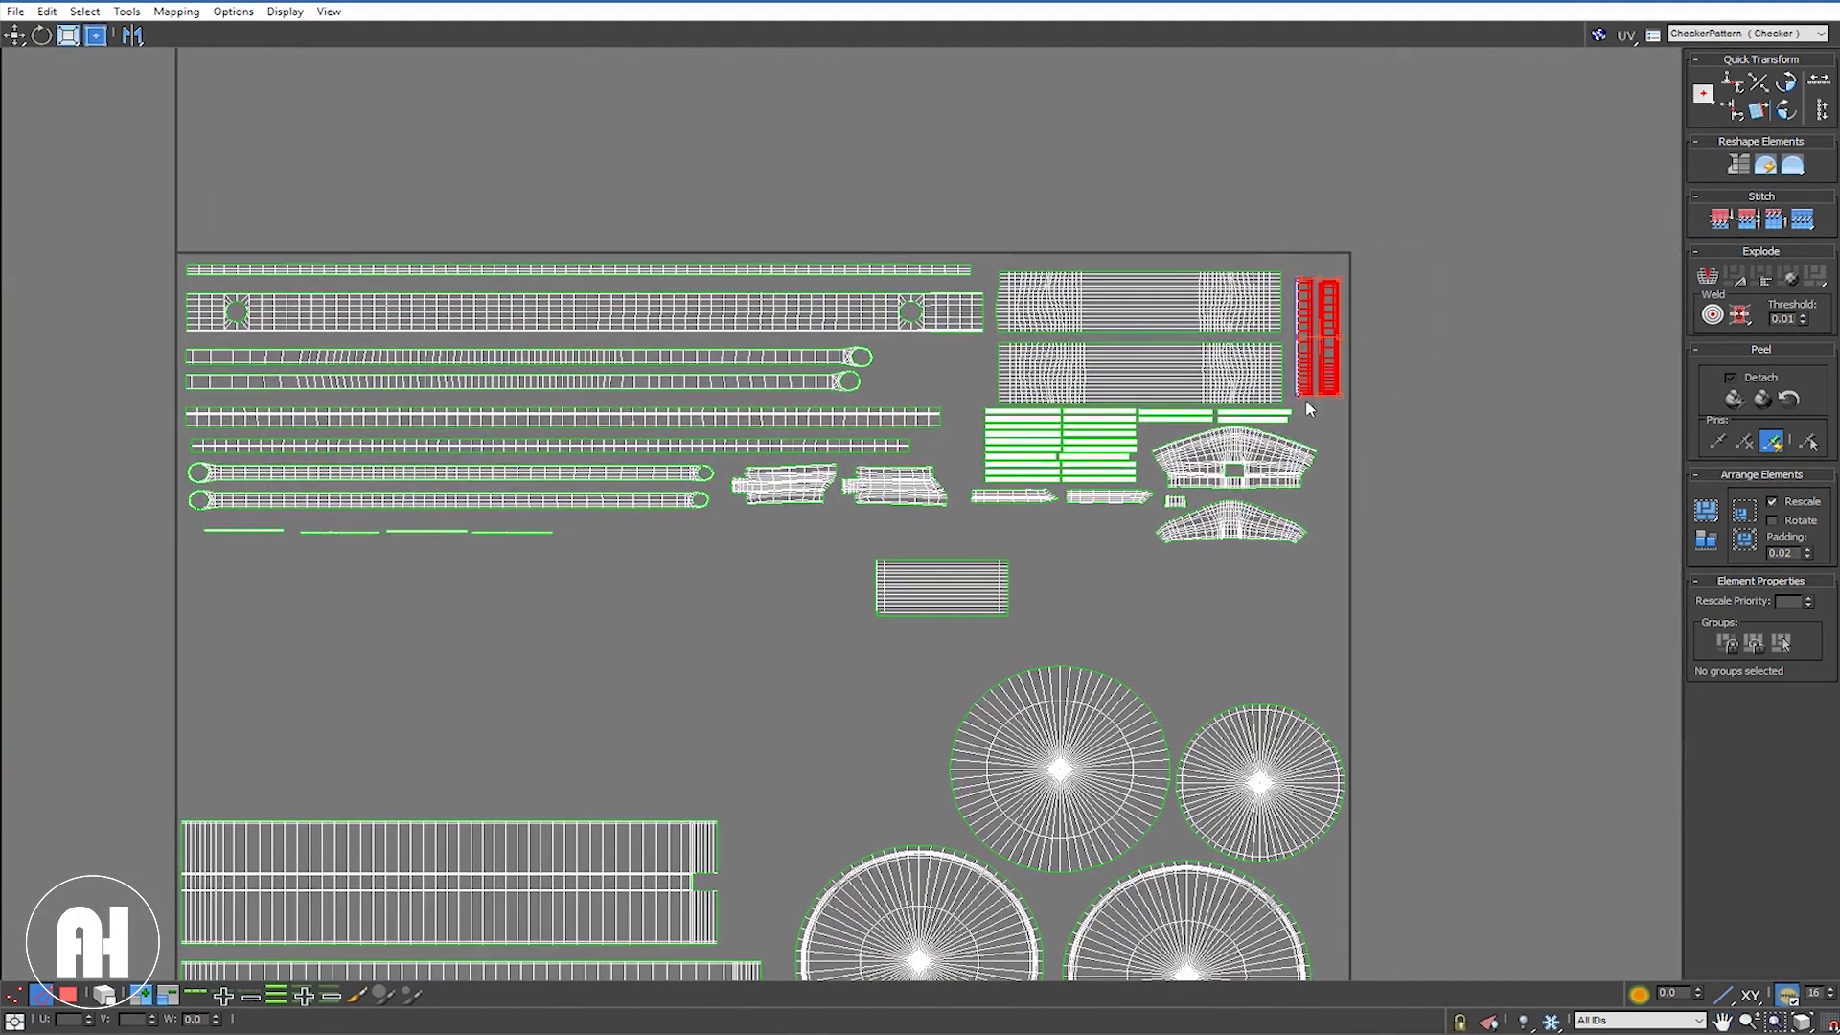
click(1786, 112)
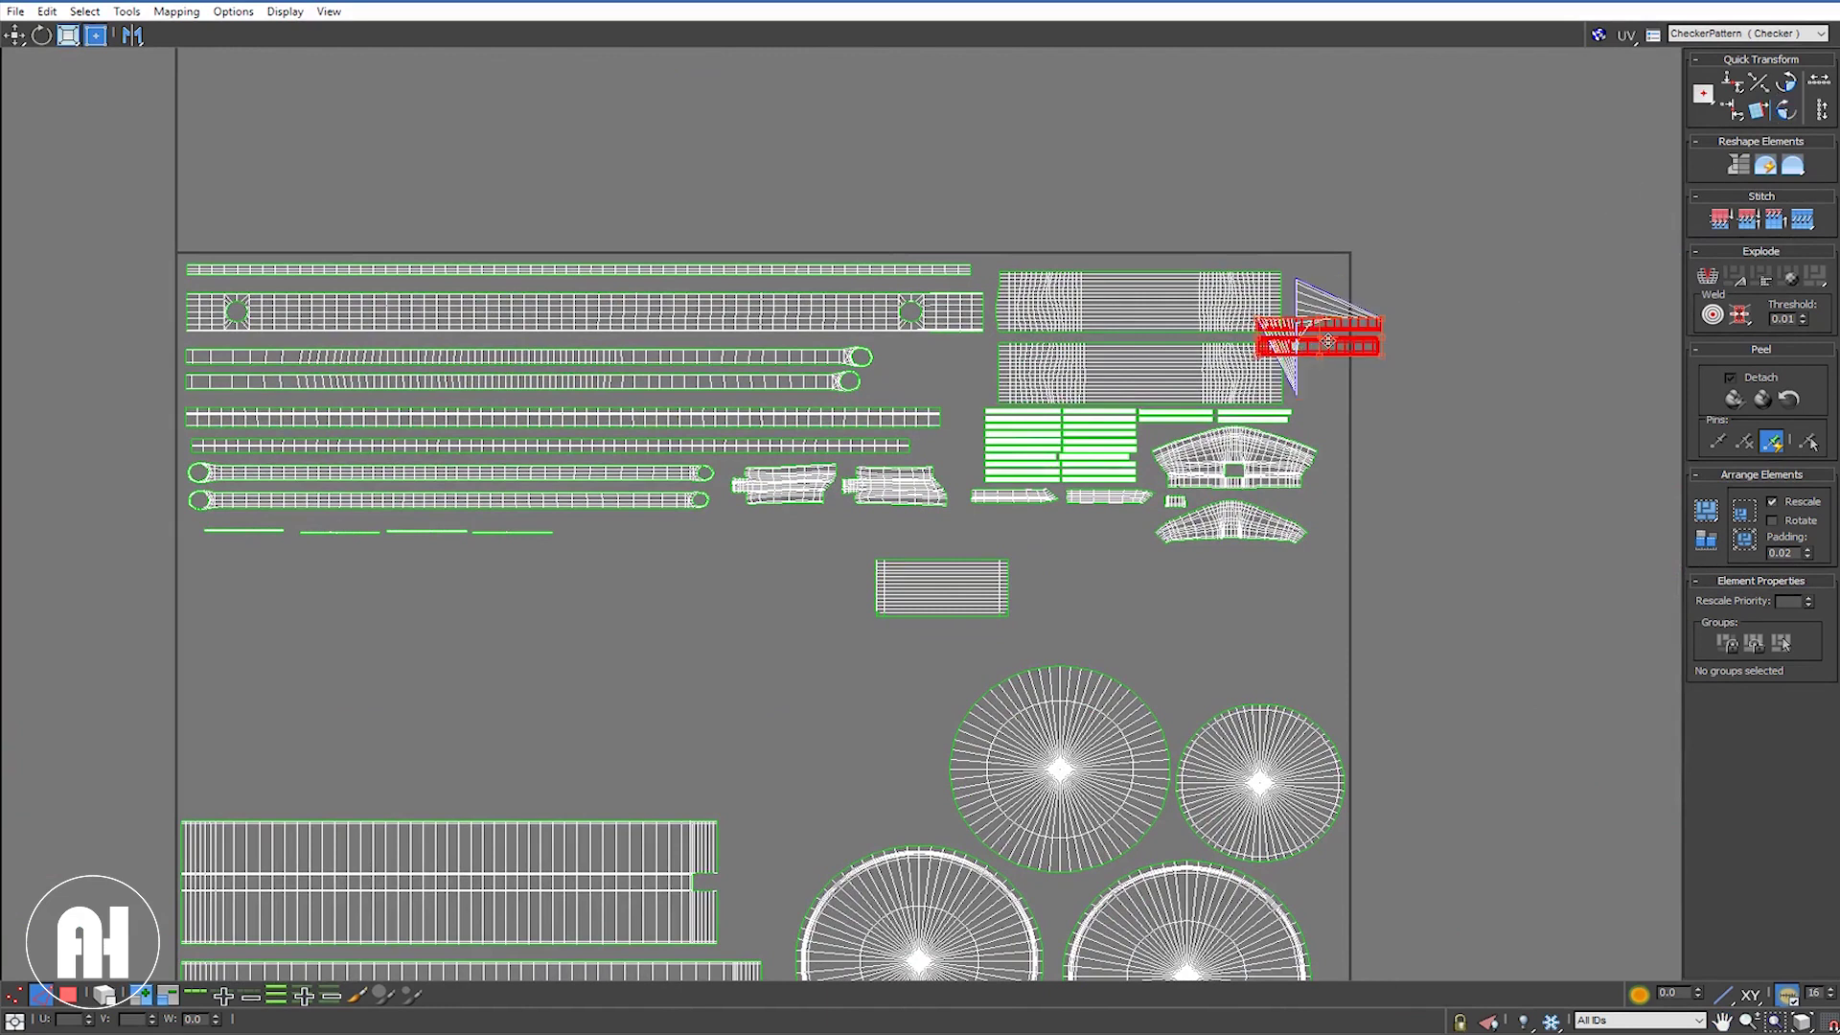
key(ctrl+z)
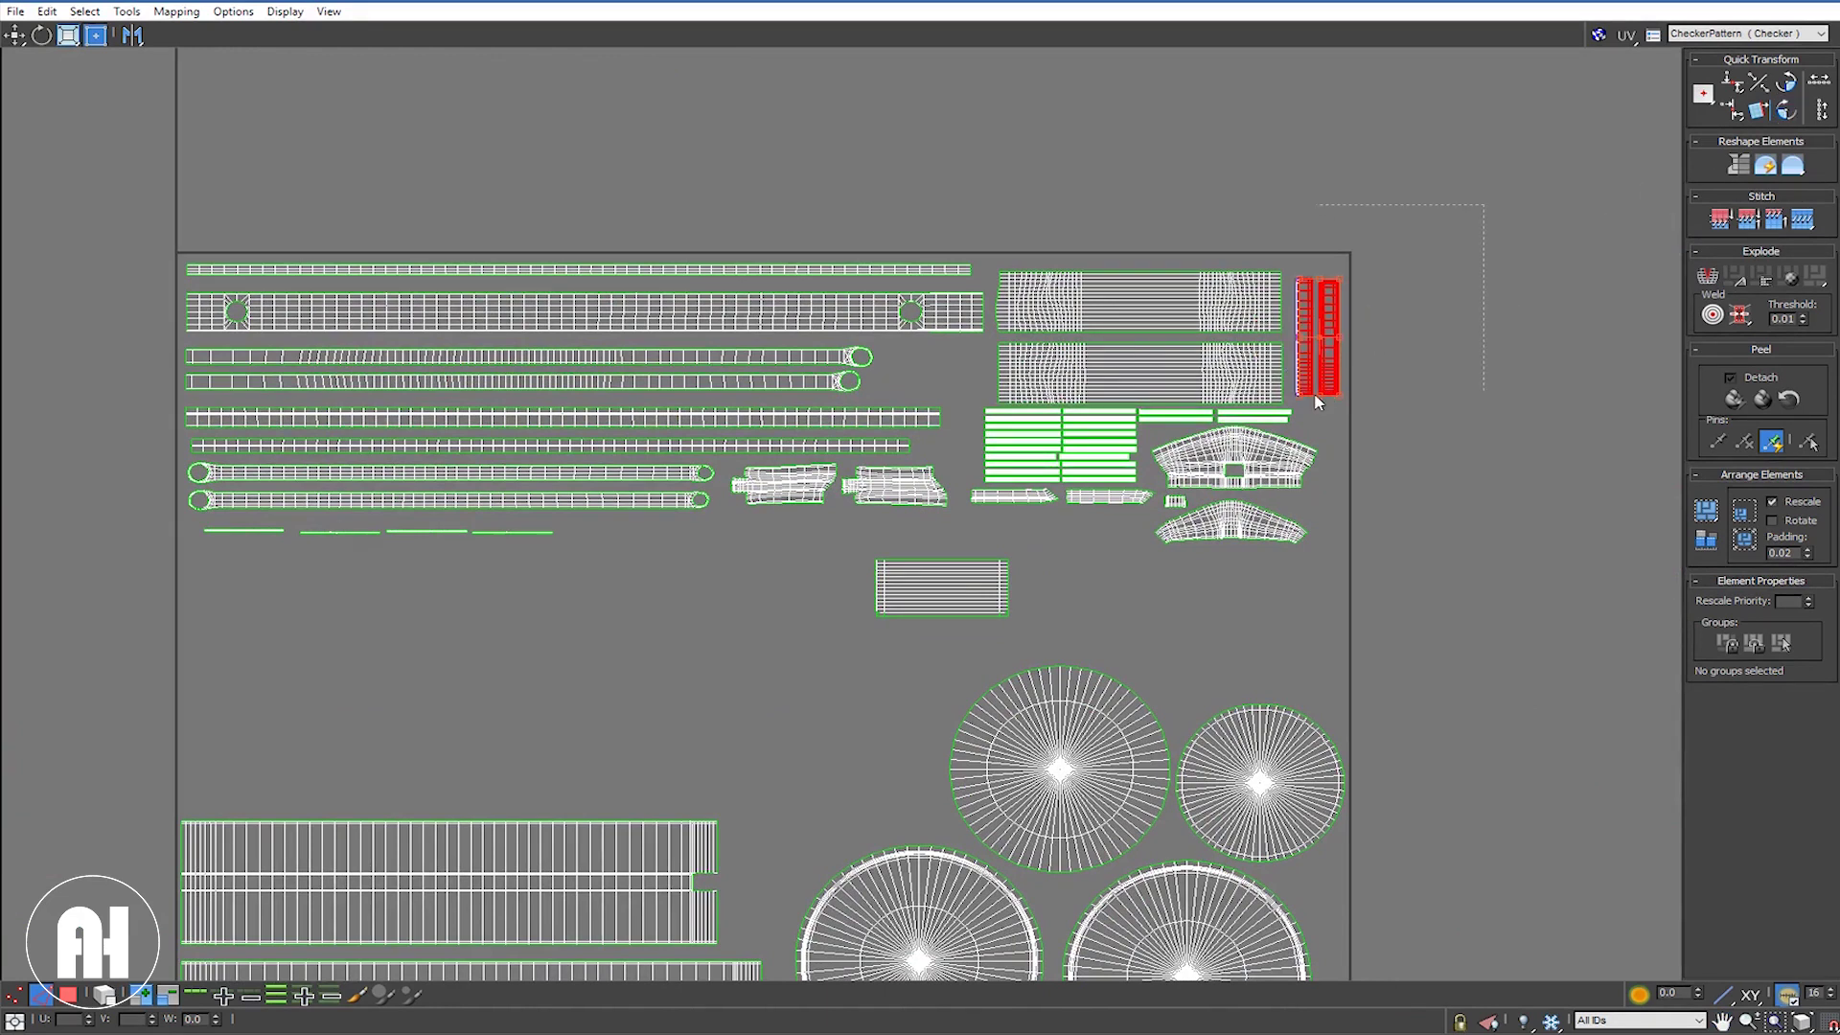
drag(1293, 412, 1296, 410)
key(ctrl+y)
drag(1094, 410, 651, 539)
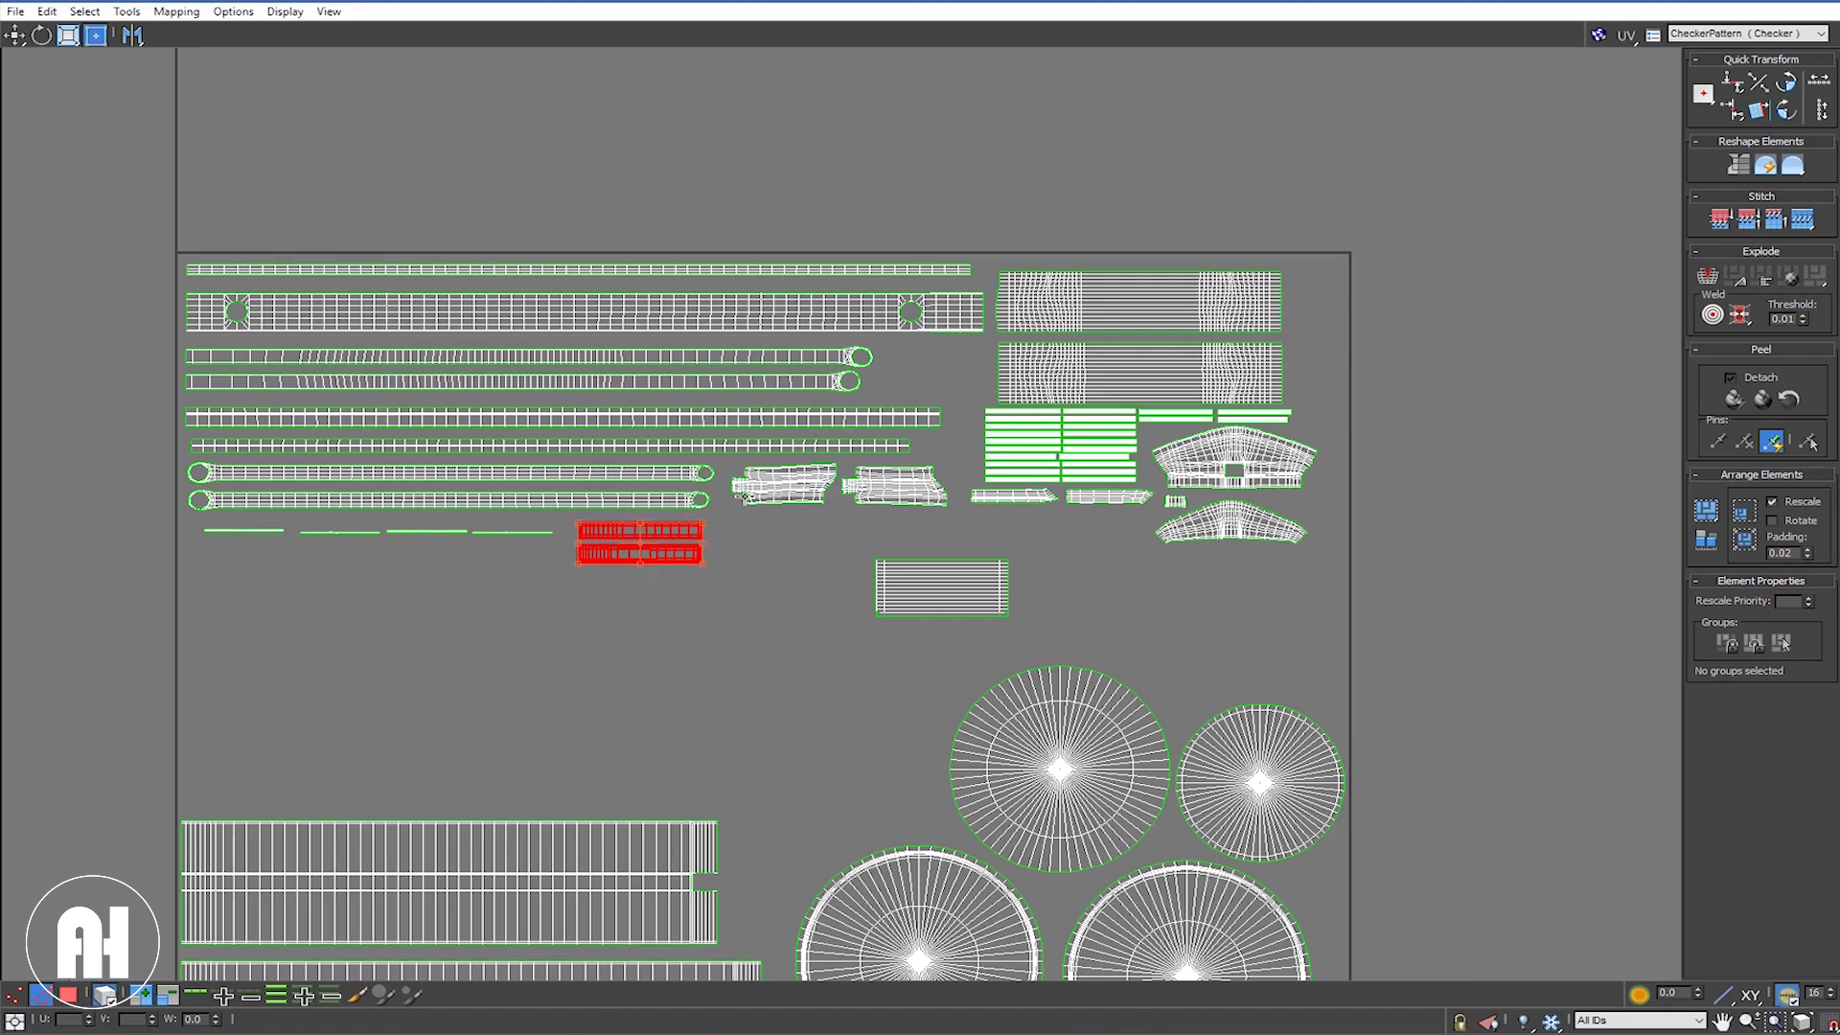
click(642, 560)
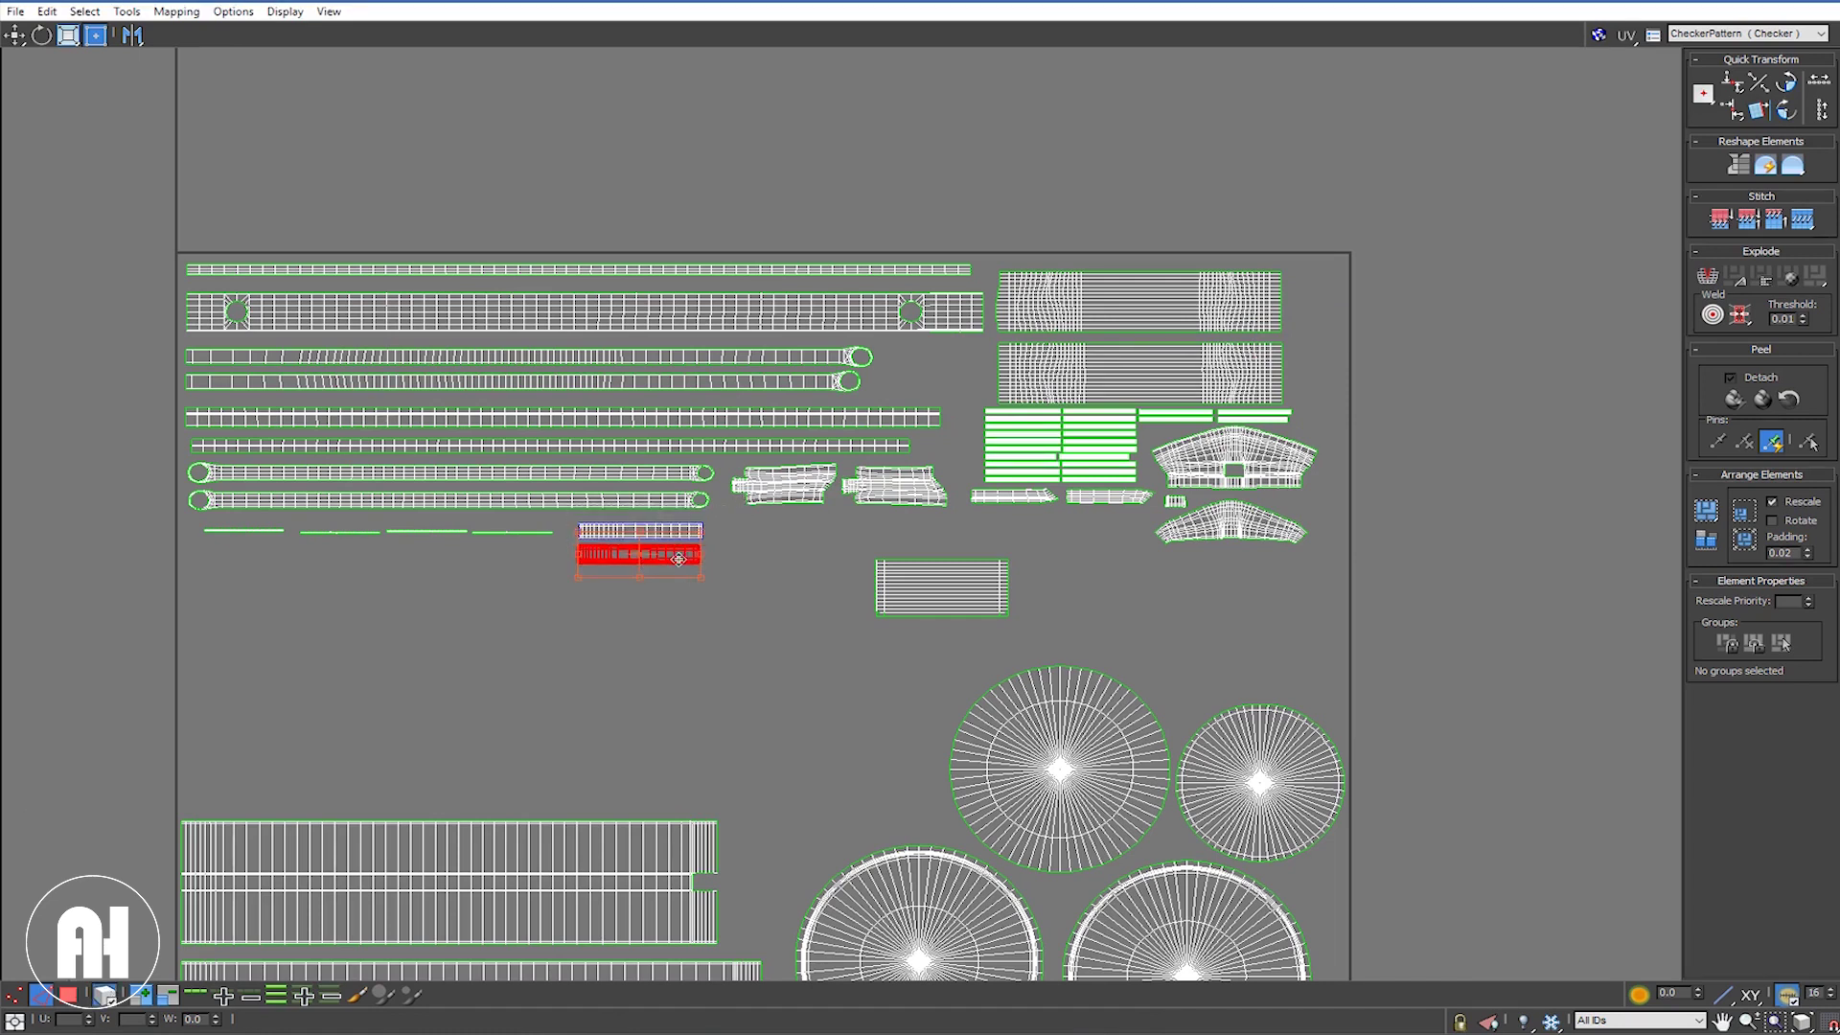
drag(679, 558, 802, 532)
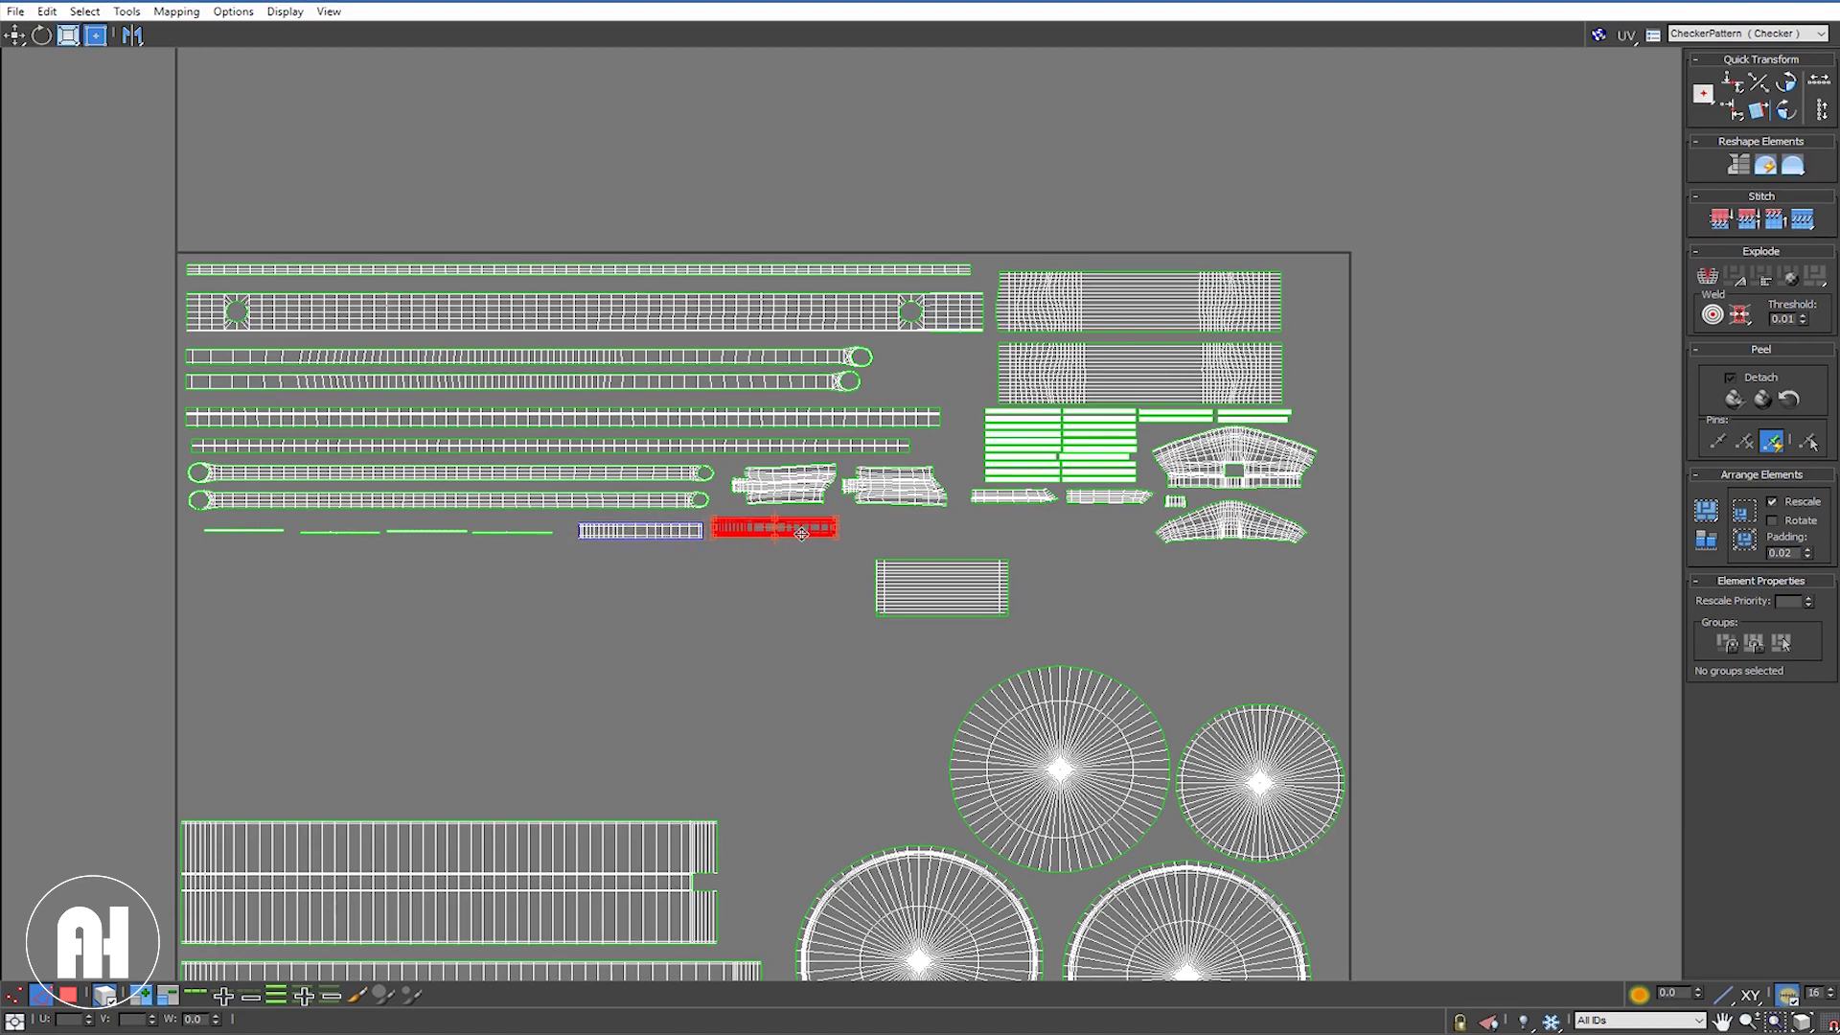
Step: Nudge one strip right and move the rectangular shell up beside the strips
click(1167, 364)
mouse_move(1146, 376)
mouse_down()
mouse_move(1172, 378)
mouse_move(1163, 395)
mouse_up()
drag(955, 602, 966, 379)
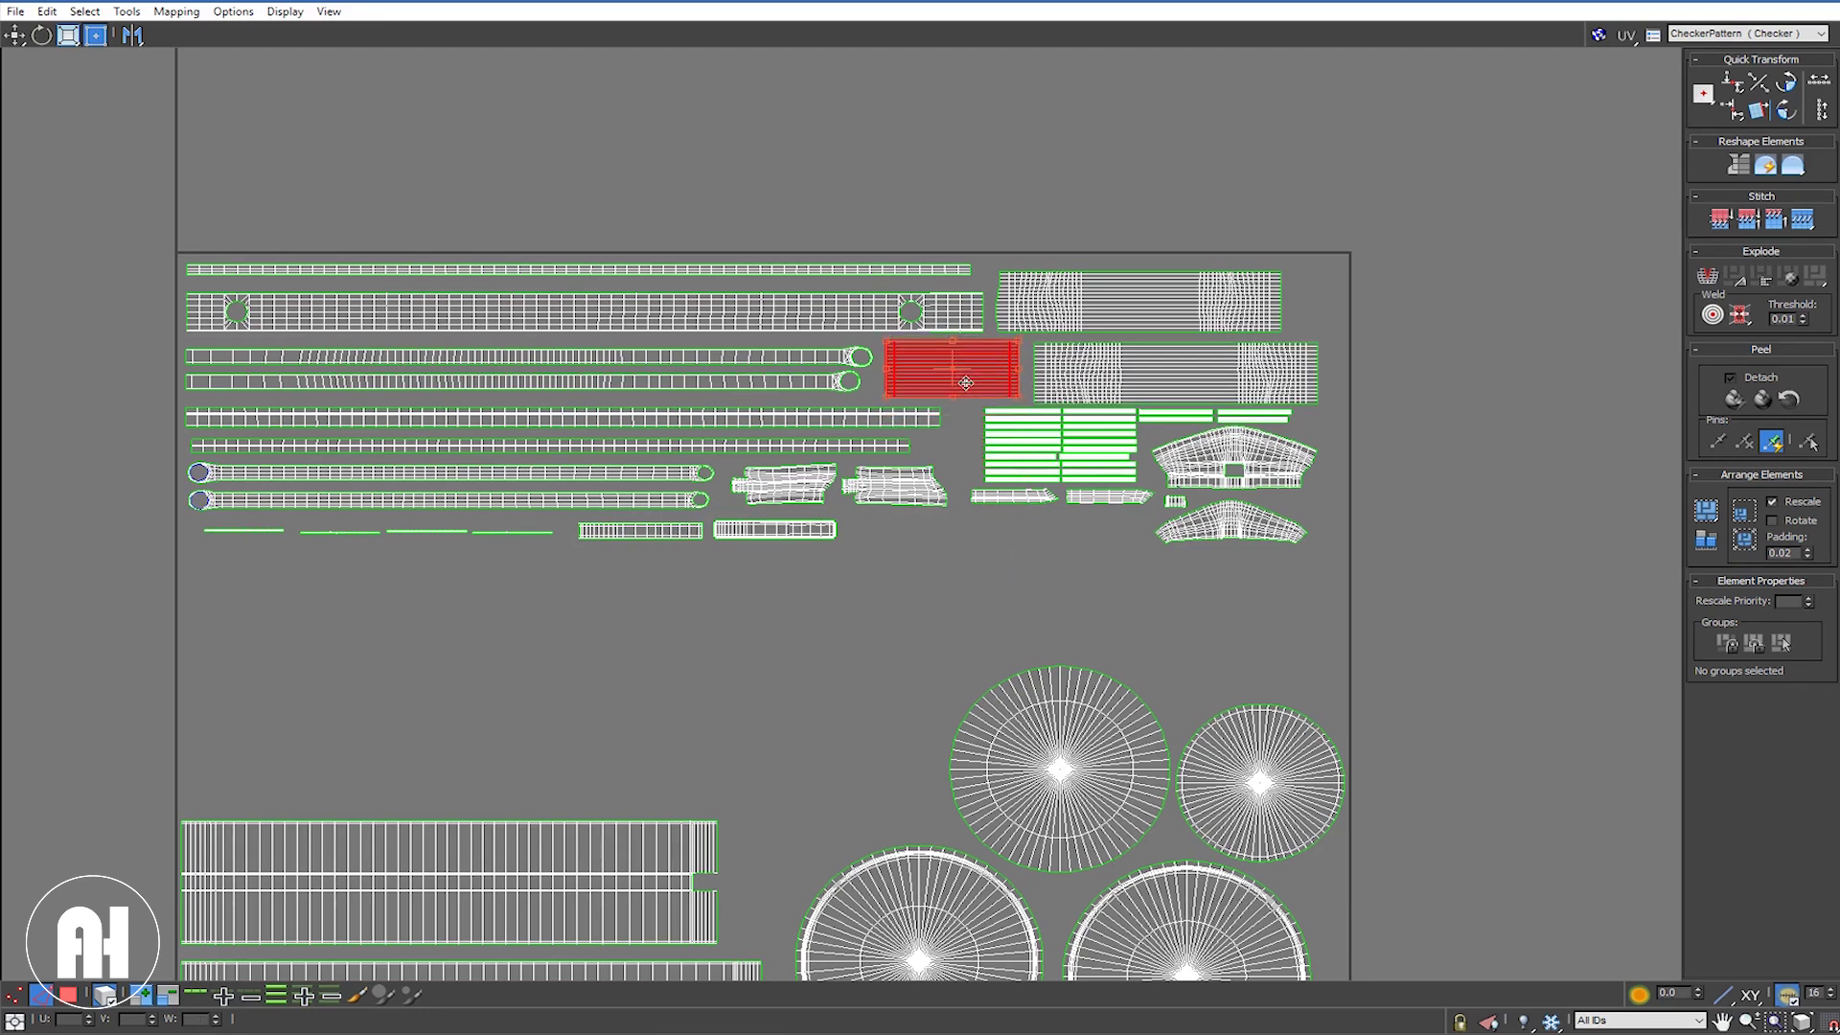
scroll(902, 457, down, 2)
scroll(901, 456, down, 3)
middle_drag(1146, 472, 827, 443)
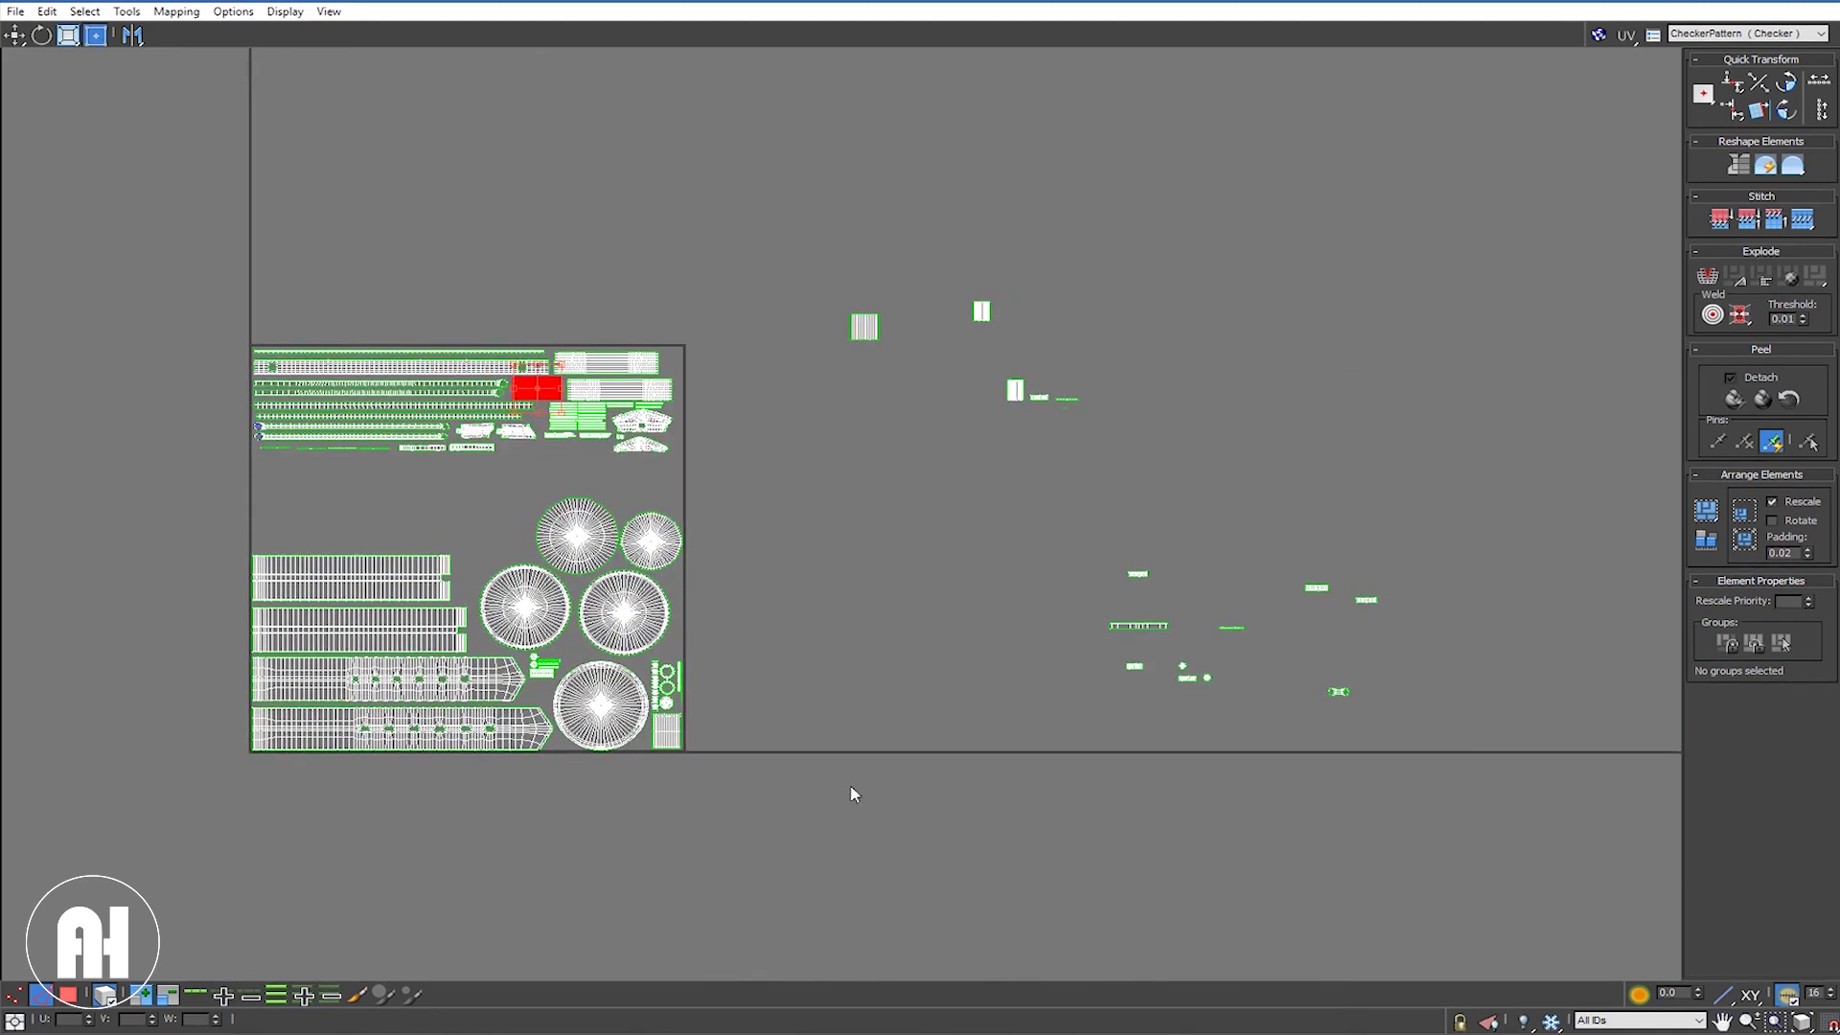
Step: Select the stray shells, move the UV window aside, and orbit the watch toward the crown
drag(820, 795, 904, 675)
drag(904, 10, 565, 177)
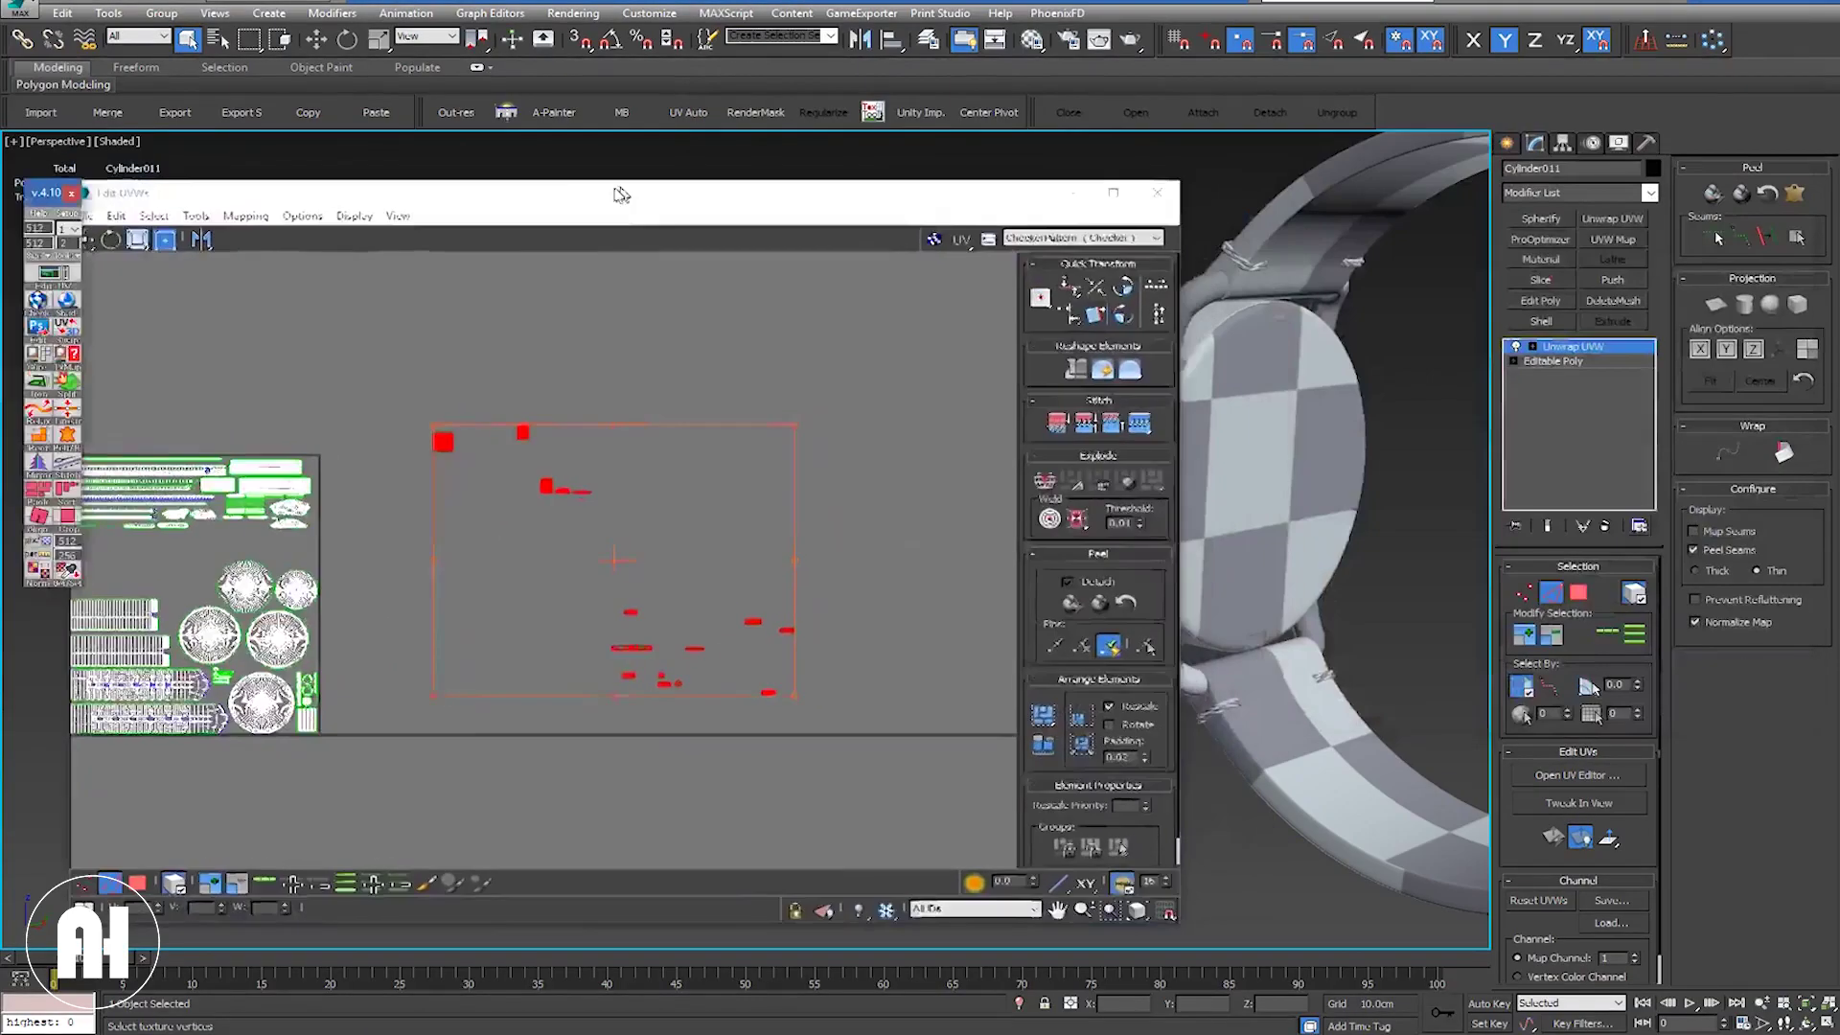
scroll(1282, 411, down, 5)
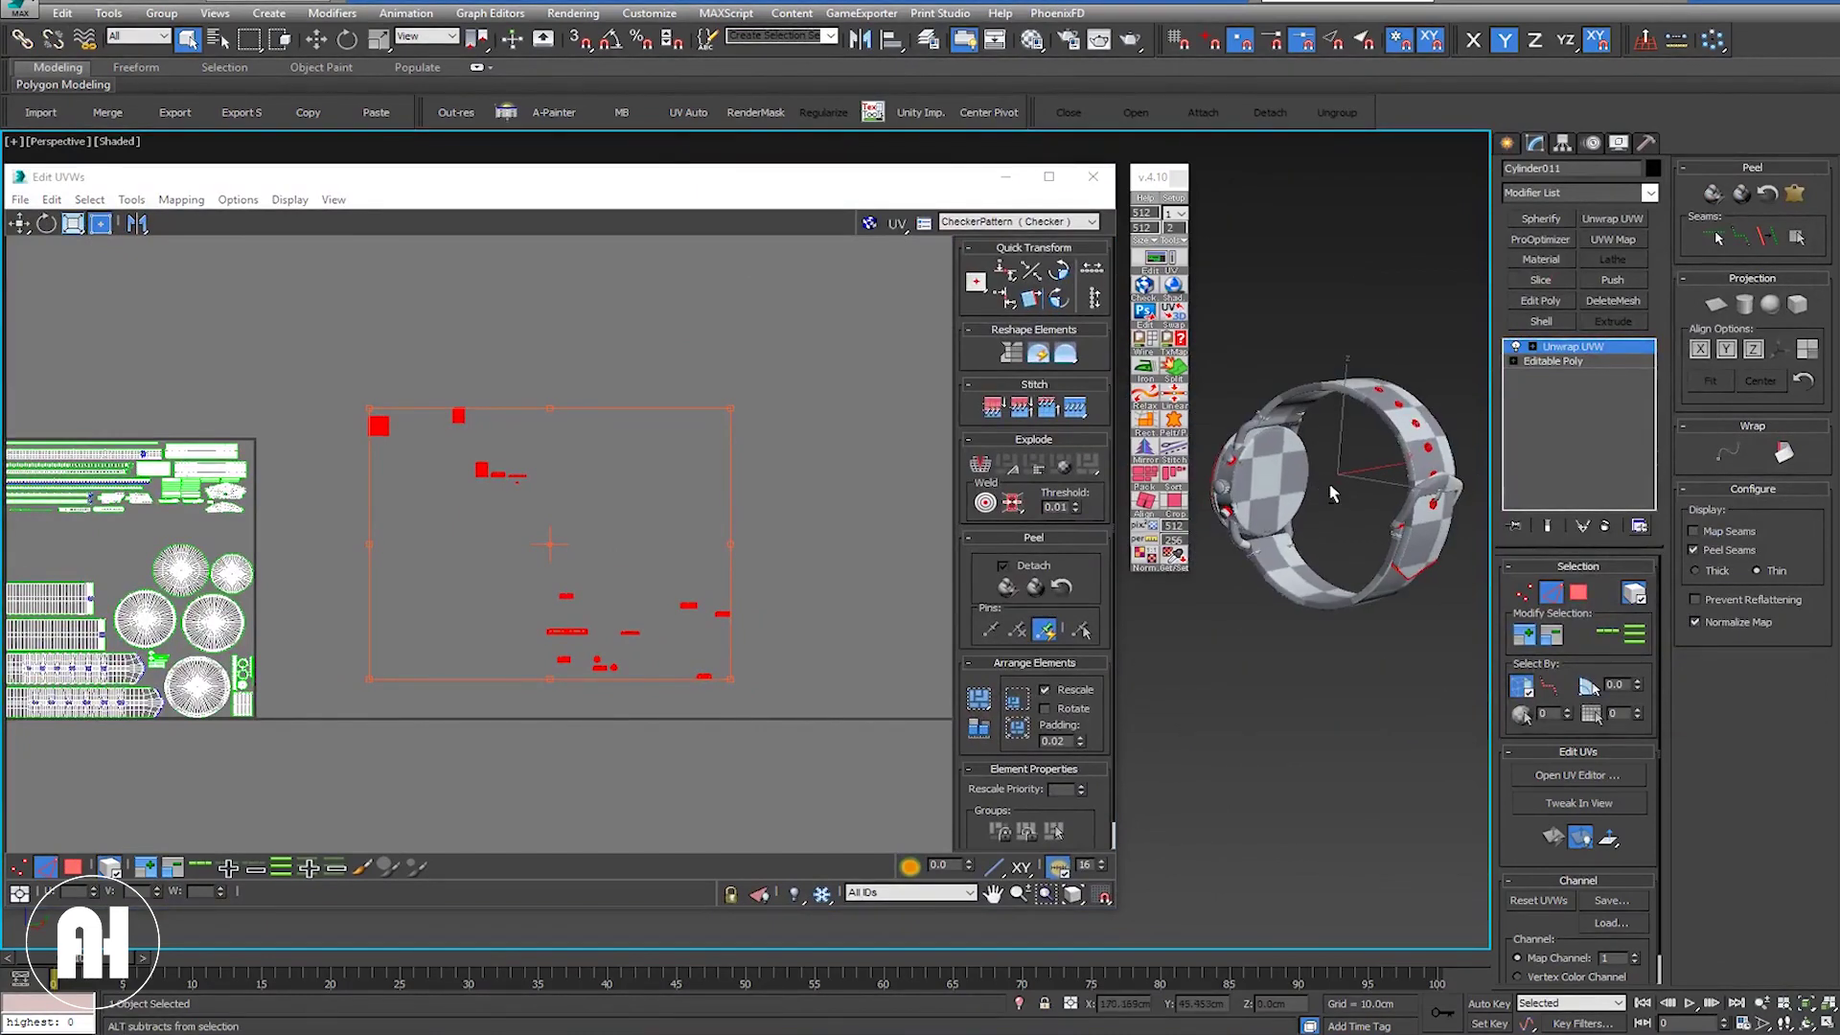
scroll(1318, 489, up, 3)
alt+middle_drag(1318, 489, 1346, 501)
scroll(1291, 440, up, 4)
scroll(1290, 450, down, 3)
scroll(1293, 467, up, 1)
scroll(1293, 466, down, 1)
scroll(1294, 468, up, 2)
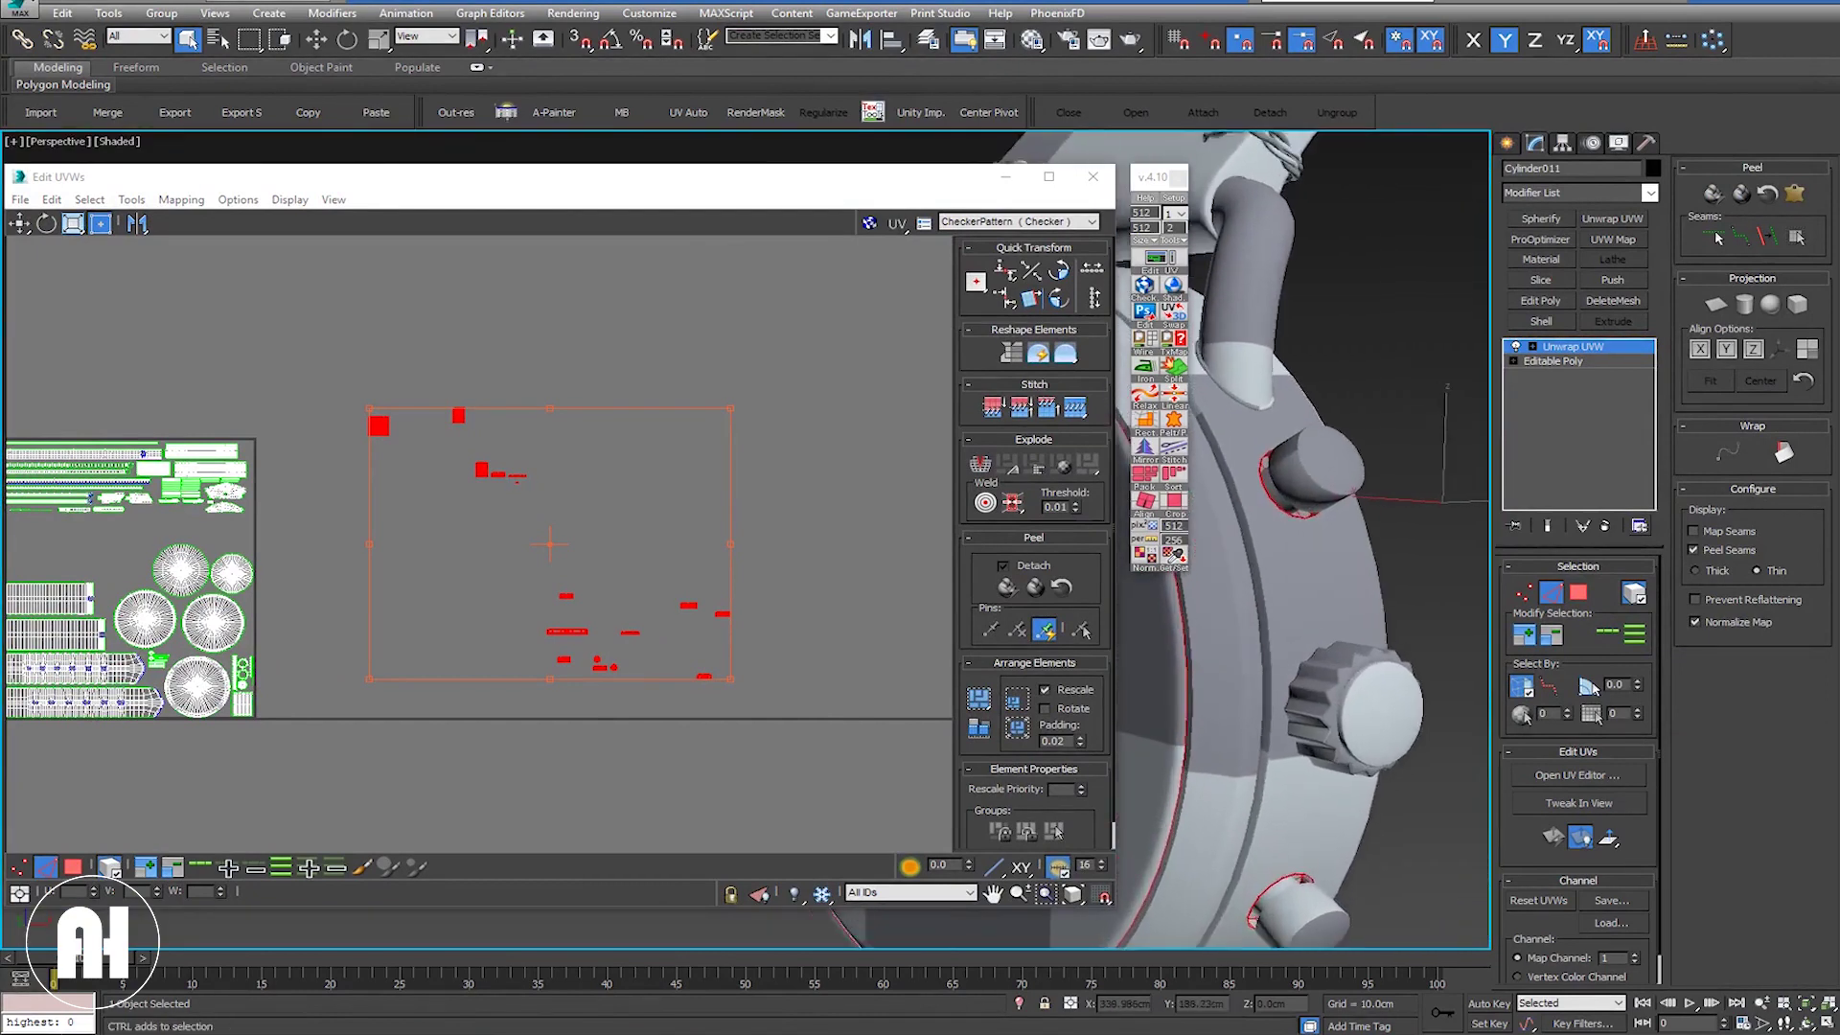
scroll(1296, 470, up, 2)
alt+middle_drag(1296, 469, 1277, 499)
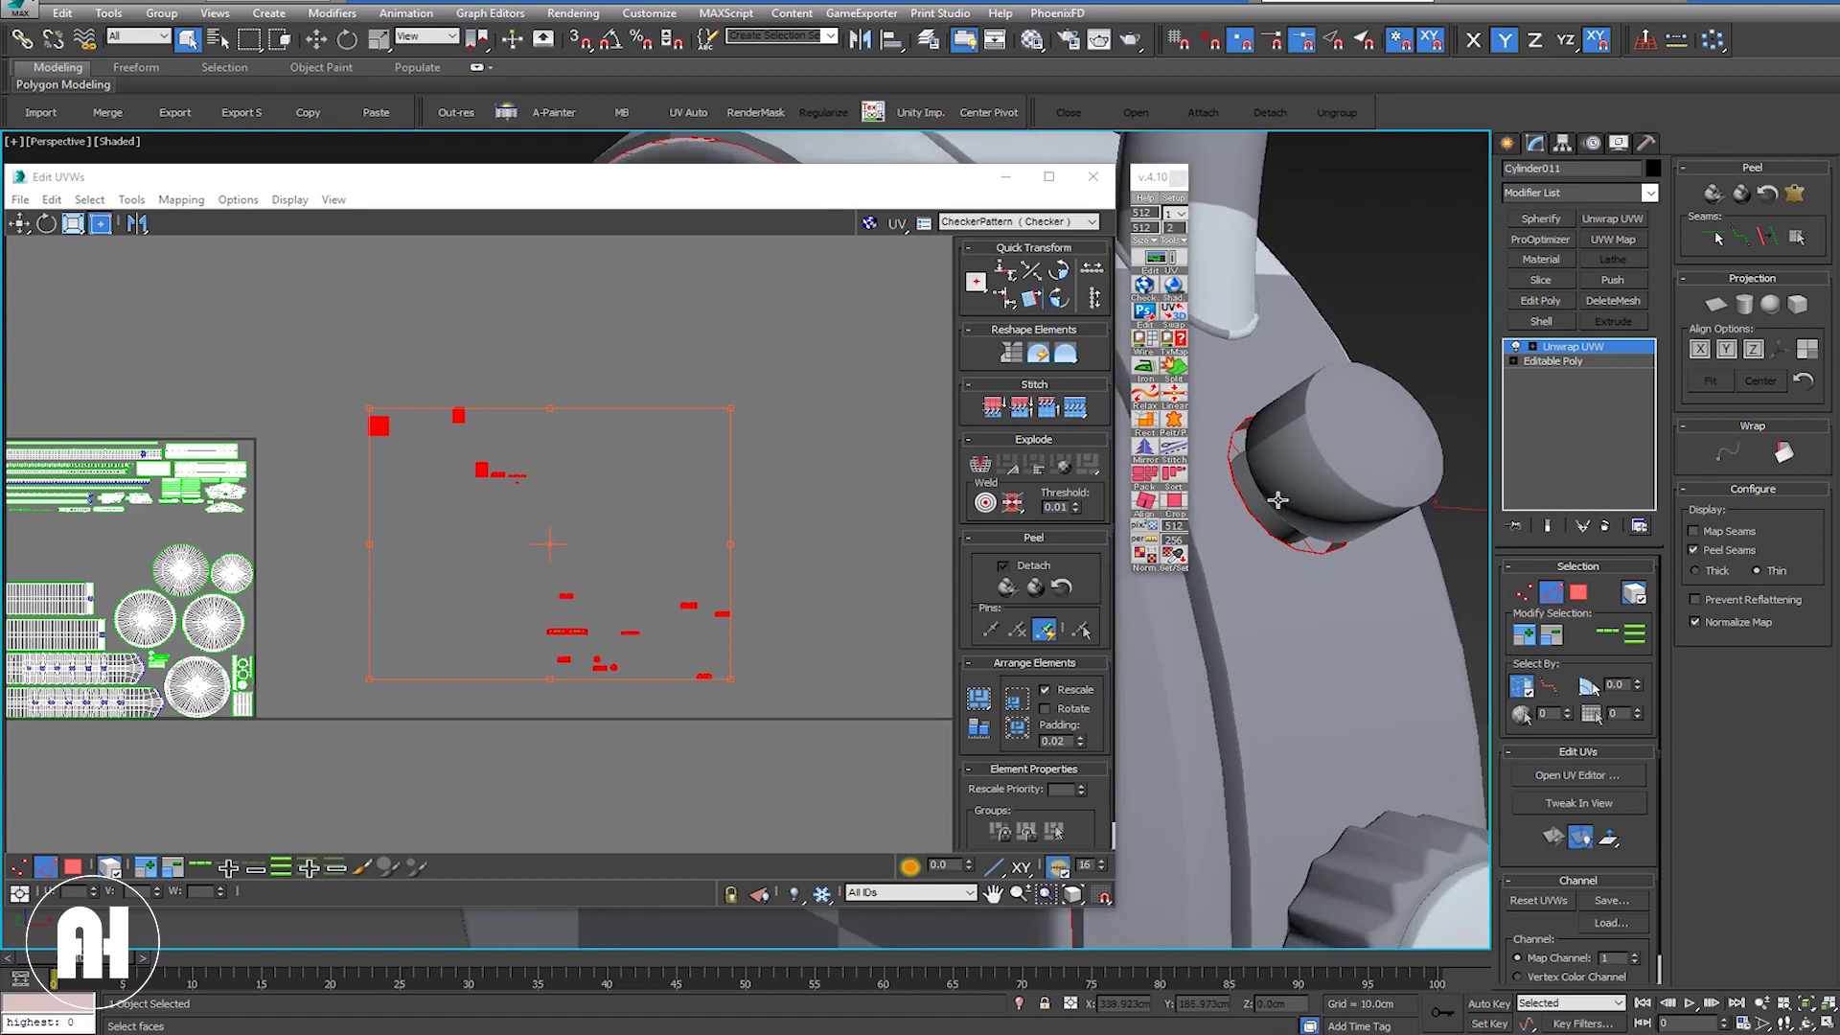
Step: Select the chosen faces' UV points in vertex mode and make the watch see-through
click(1581, 601)
click(913, 455)
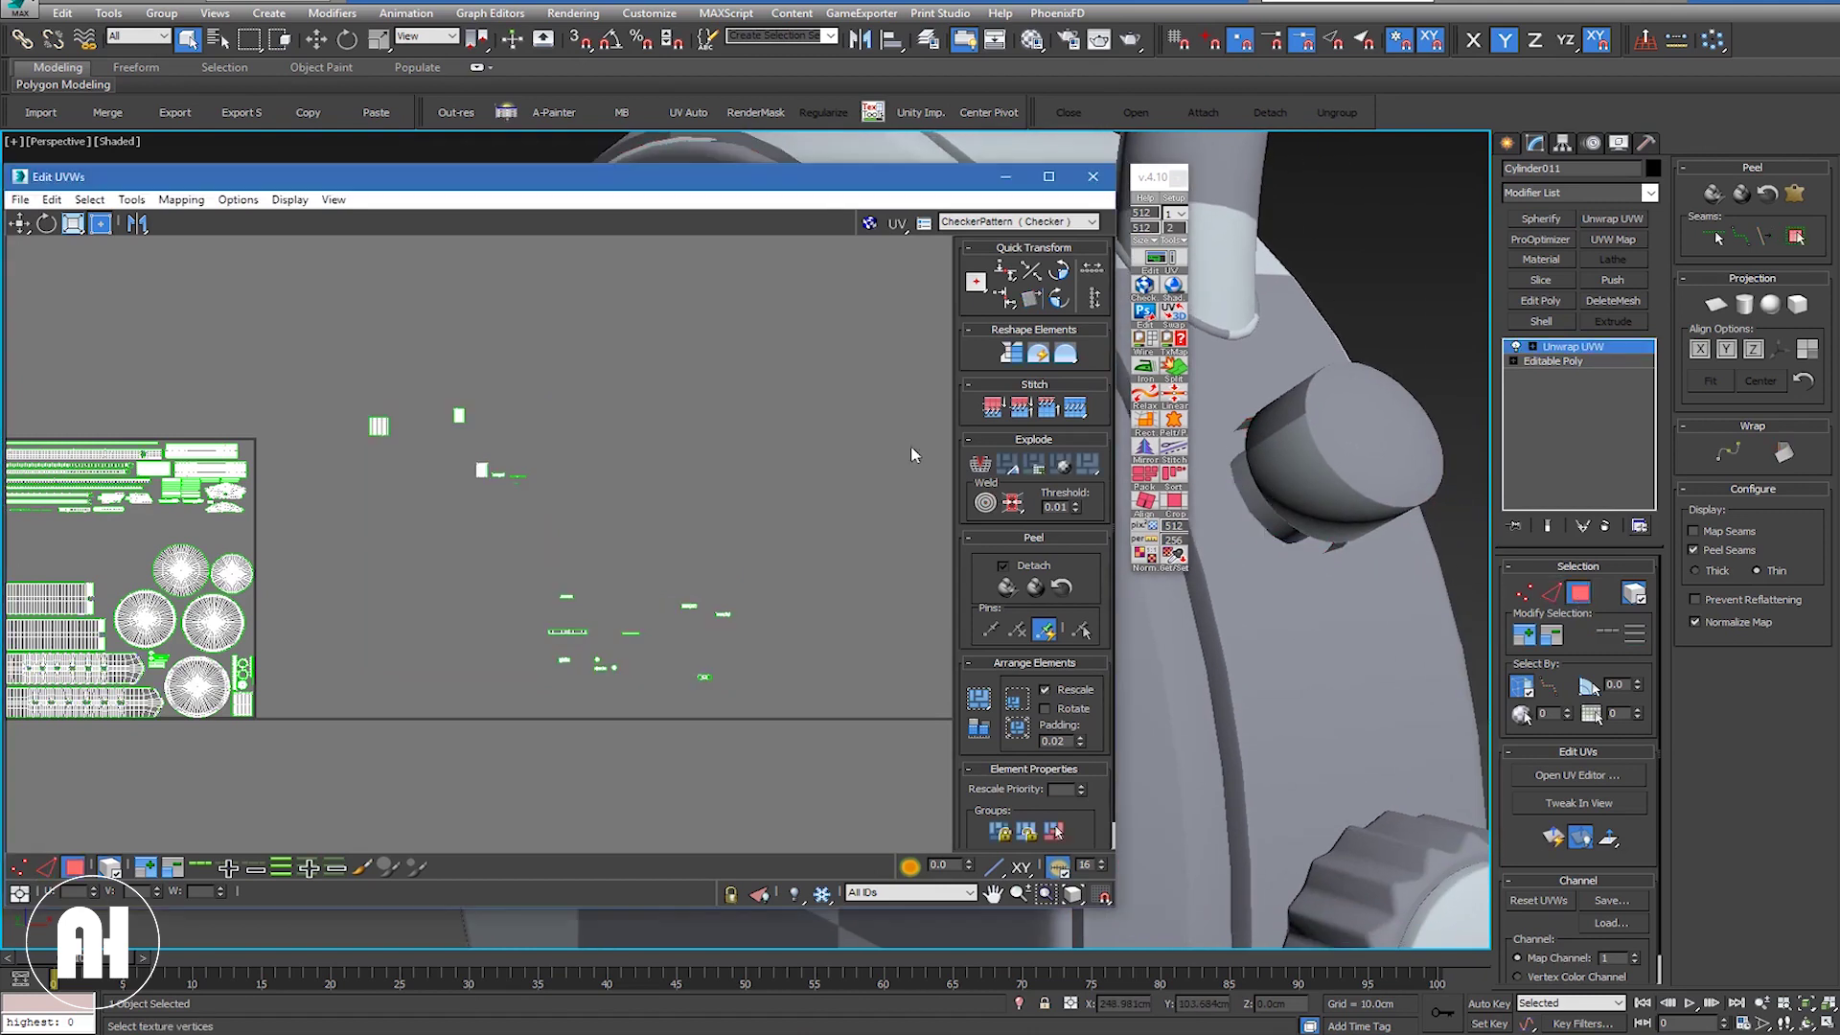
click(1274, 573)
scroll(1275, 573, down, 5)
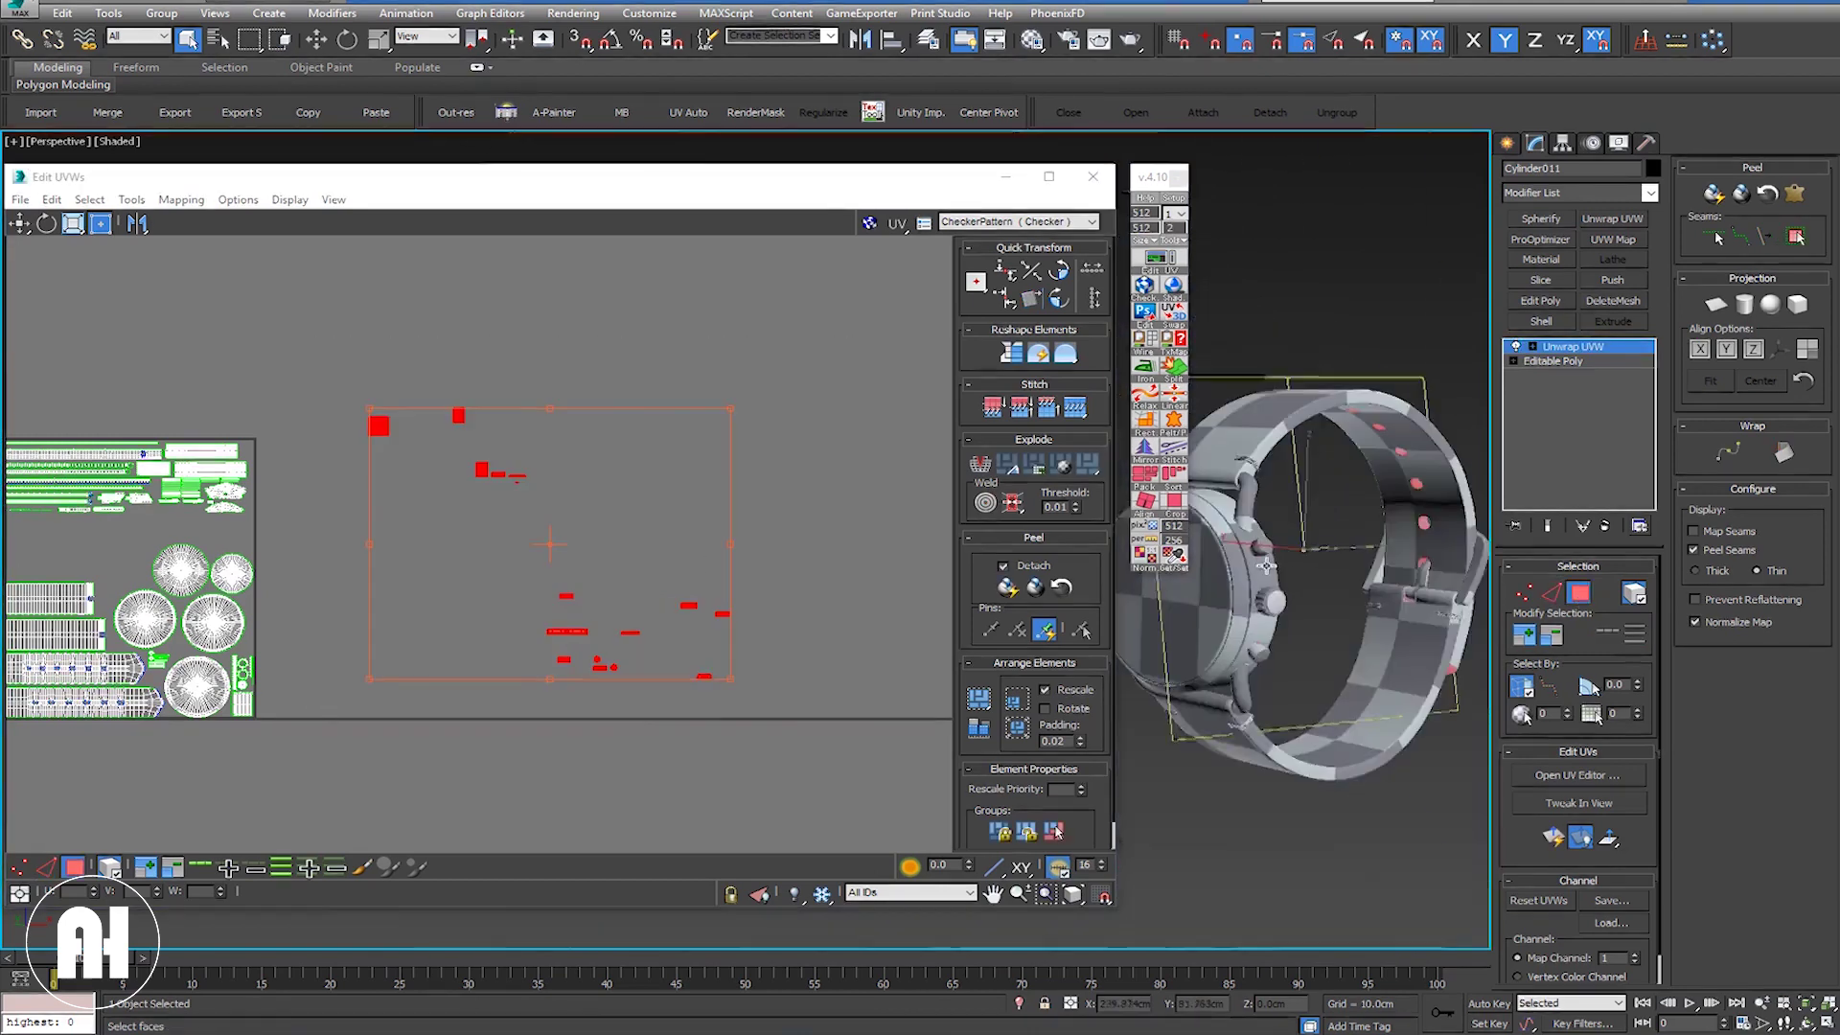
alt+middle_drag(1274, 573, 1361, 632)
key(alt+x)
scroll(1408, 634, up, 5)
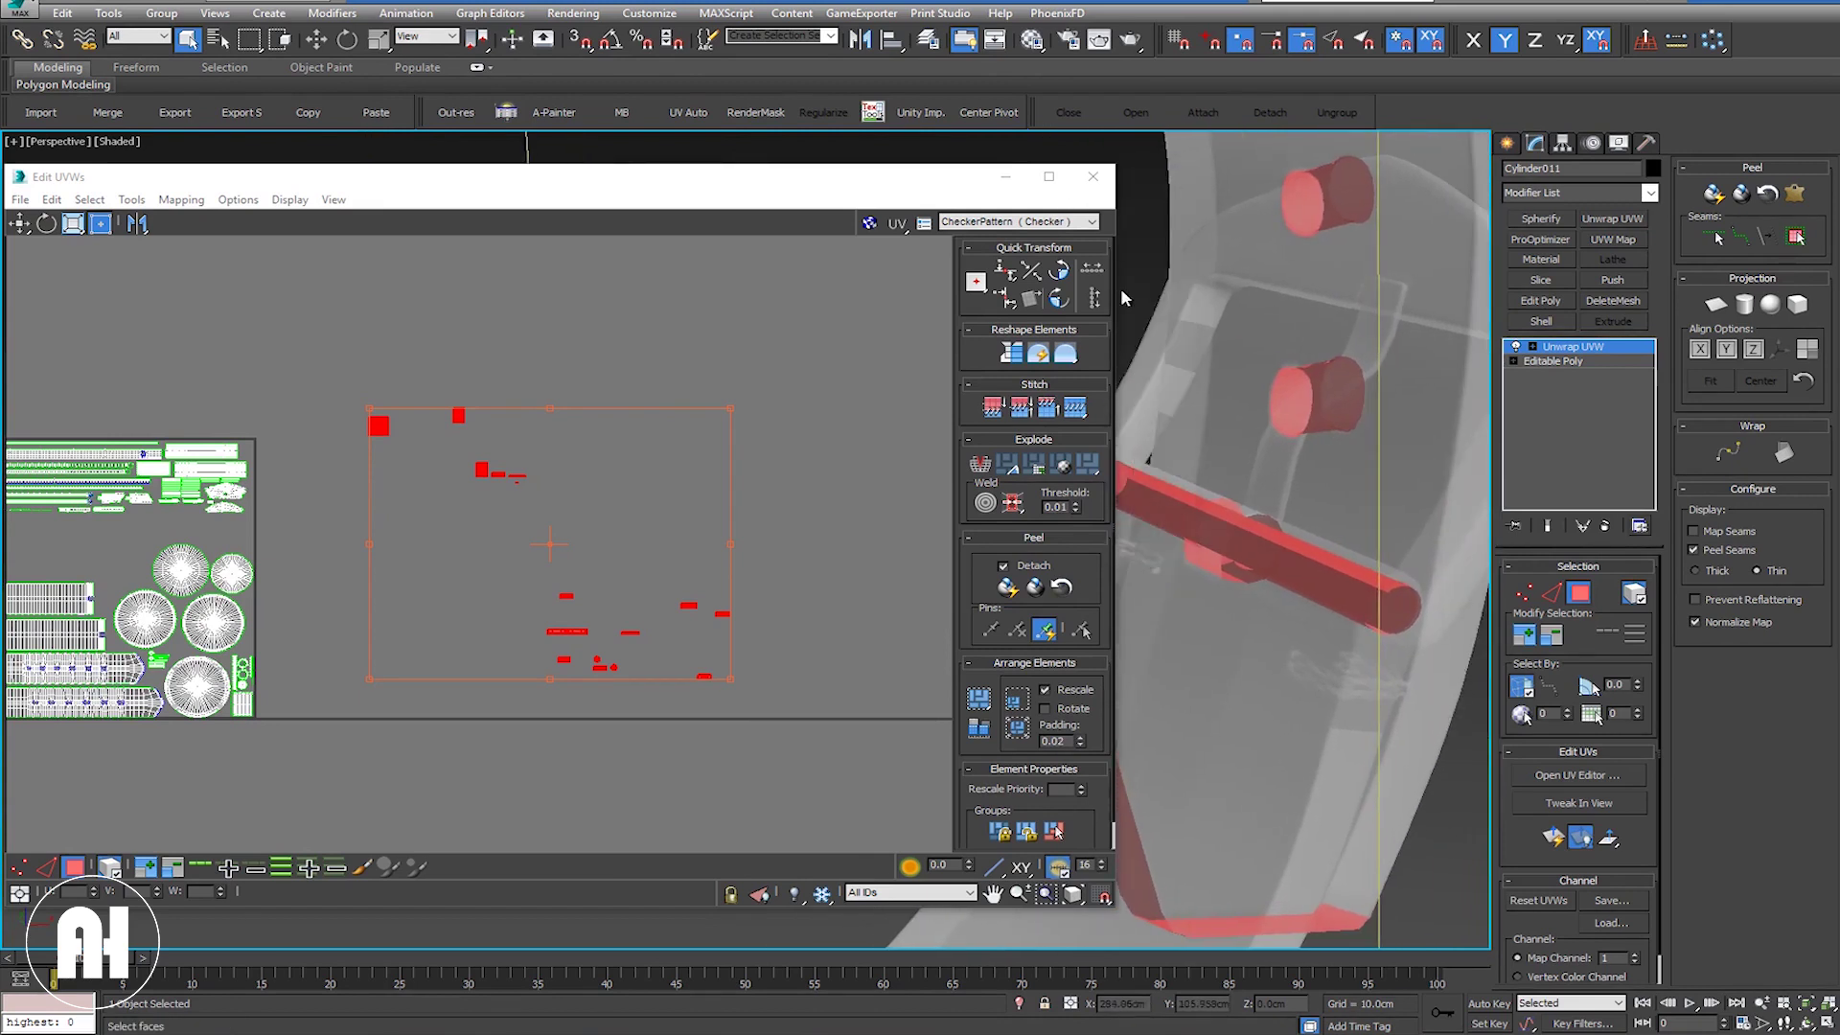
Step: Narrow the Edit UVWs window, enable Edged Faces, and turn See-Through off
drag(1114, 299, 707, 317)
mouse_move(1027, 444)
alt+middle_down()
mouse_move(1122, 563)
mouse_move(1018, 608)
mouse_move(1171, 540)
alt+middle_up()
key(F2)
key(F4)
Step: Select the strap's vertical loop piece, the adjoining cylinder and the seam ring in the viewport
click(1135, 450)
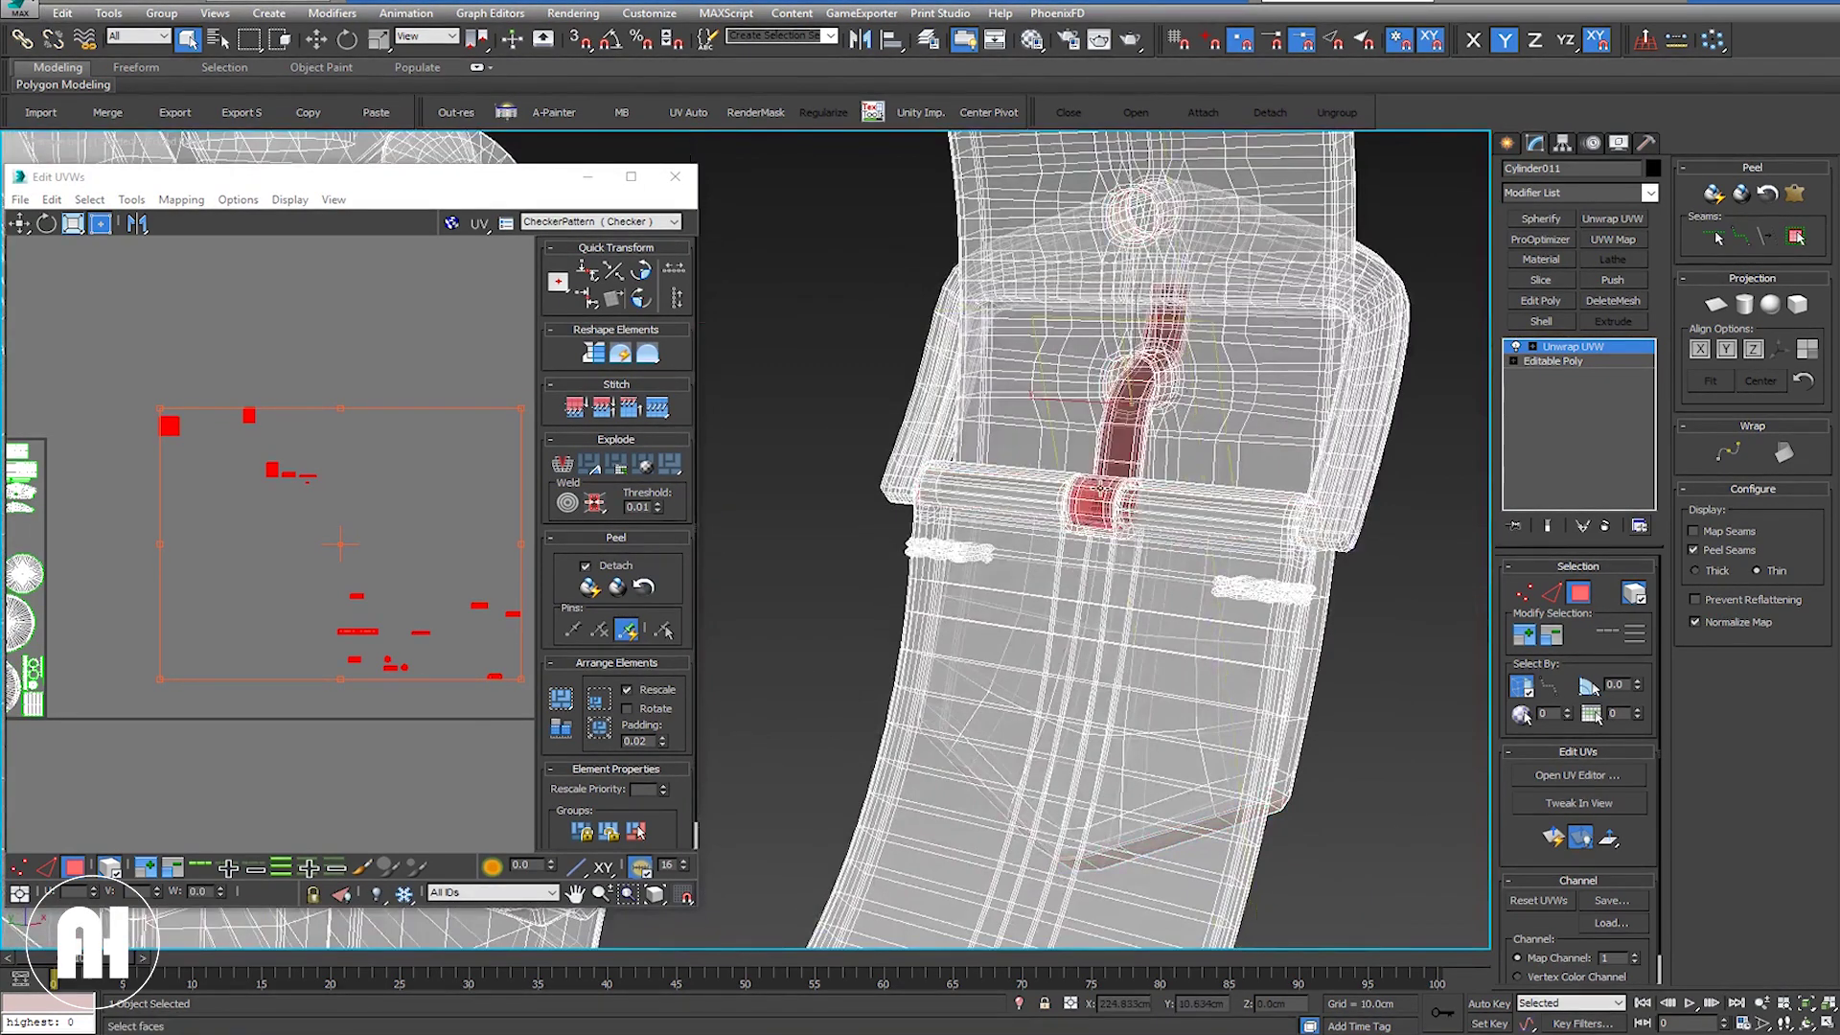
scroll(1080, 554, up, 5)
scroll(965, 657, down, 5)
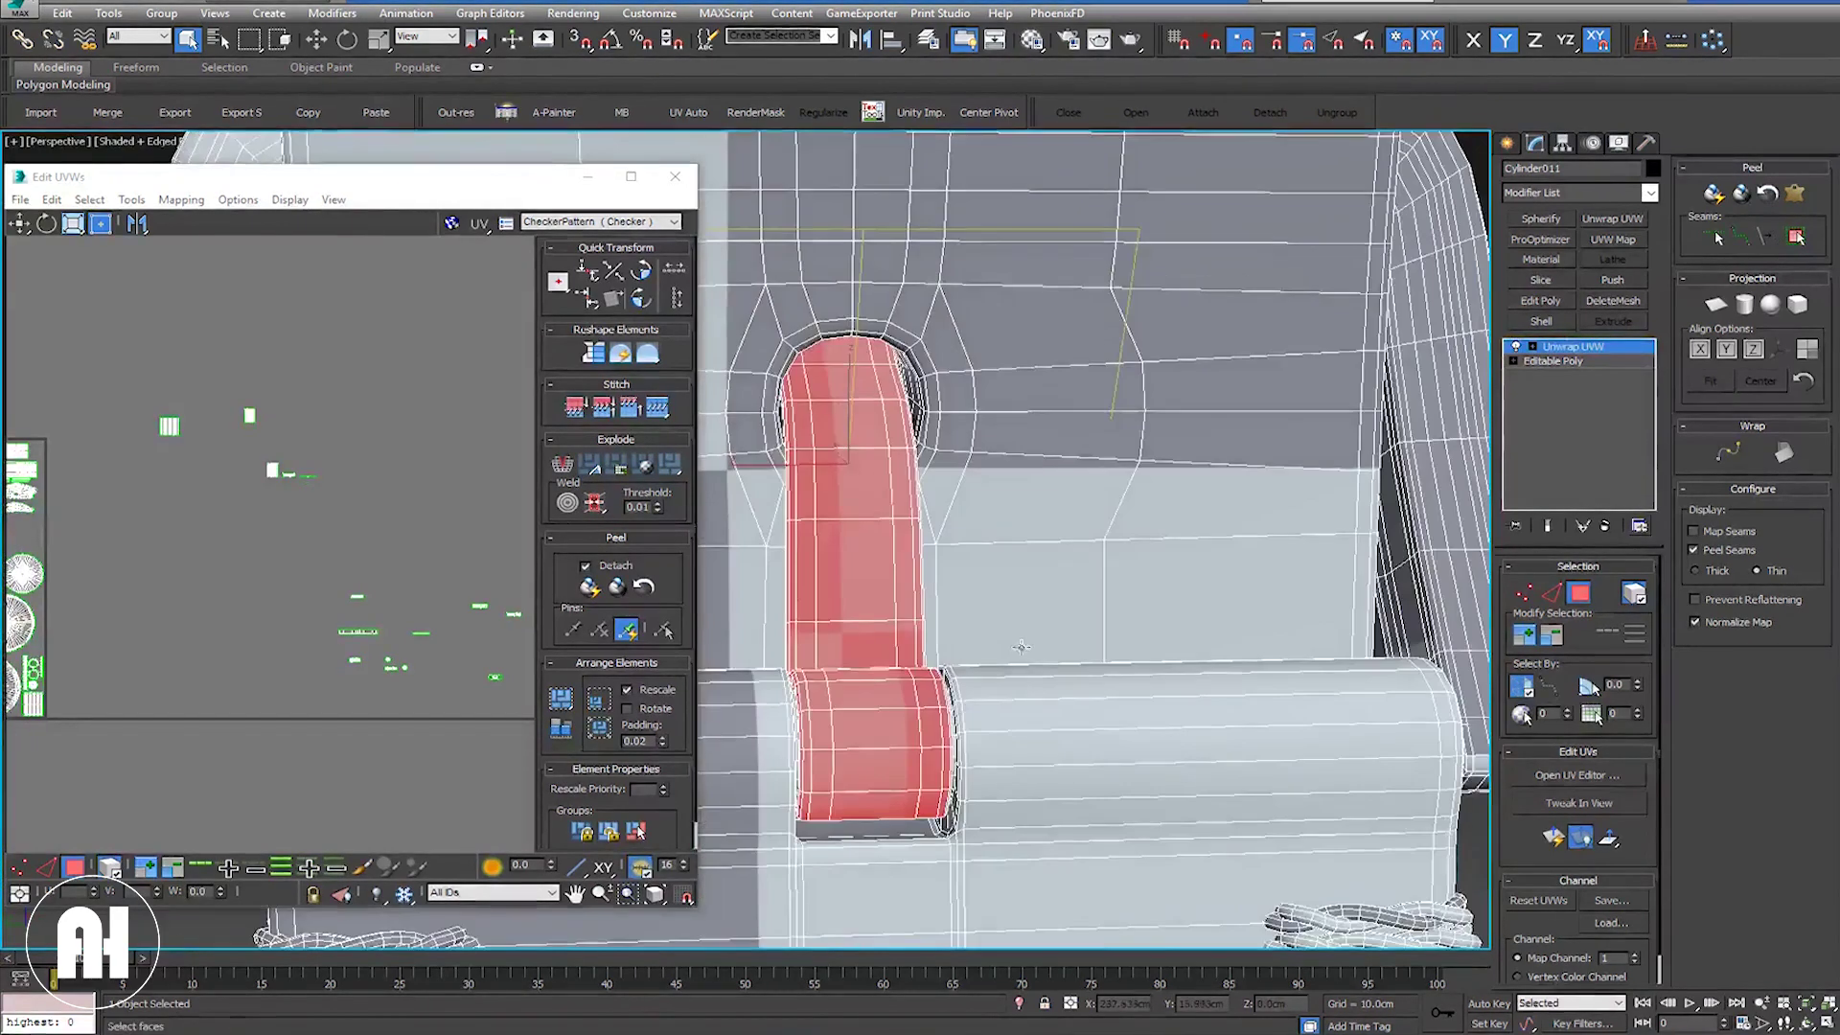
scroll(959, 689, up, 2)
scroll(952, 729, up, 2)
click(952, 729)
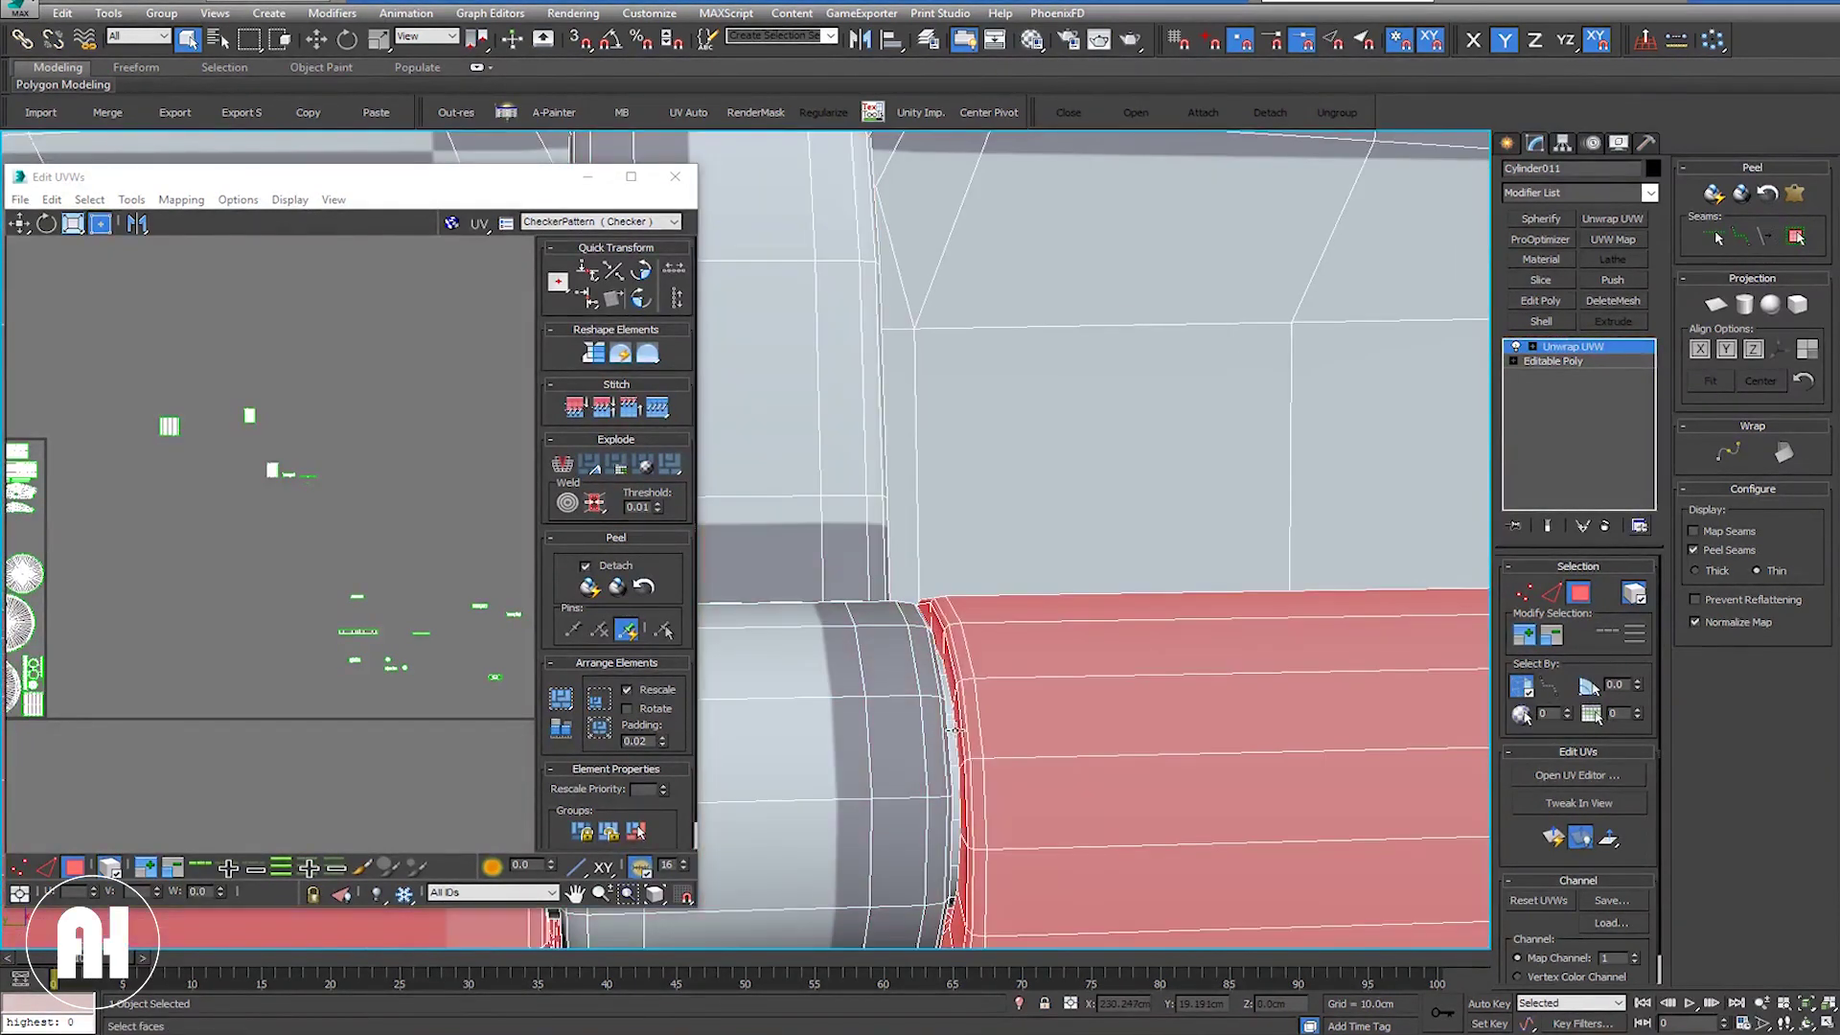
click(945, 725)
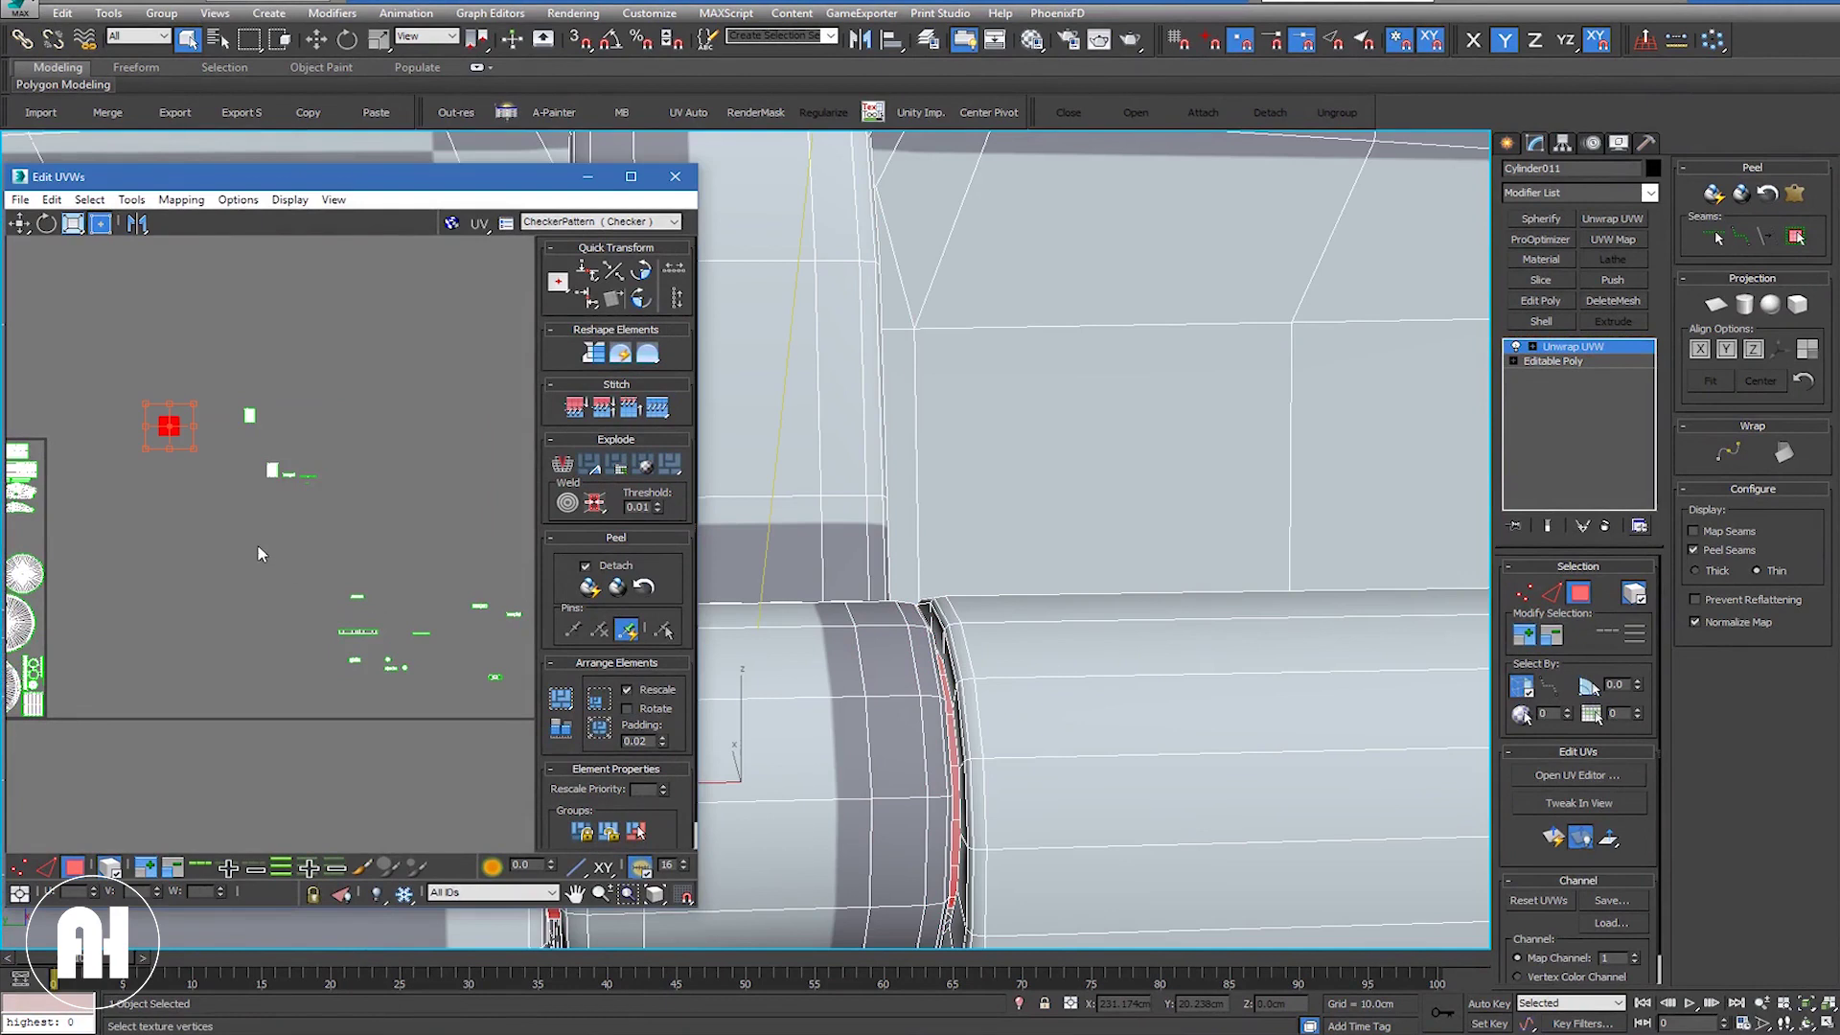
scroll(958, 575, down, 4)
alt+middle_drag(958, 575, 1054, 536)
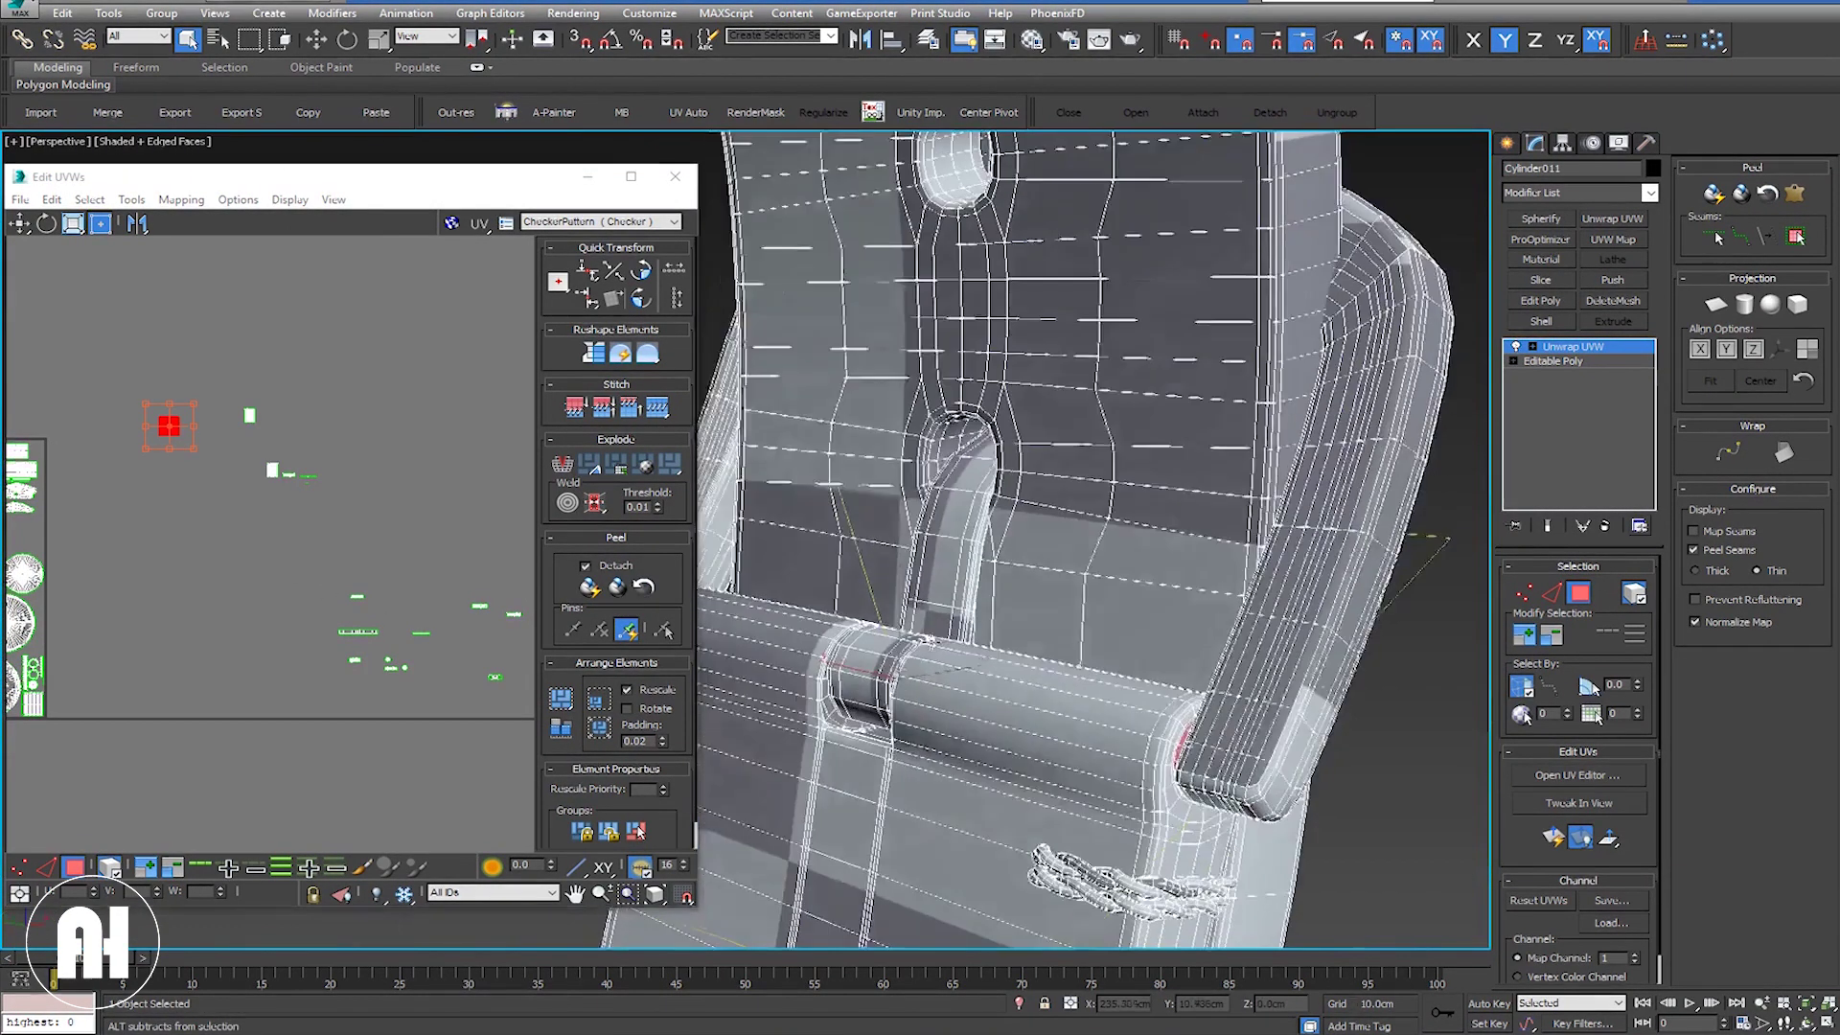
Step: Relax the red loop UV island twice and move it left and down
middle_drag(240, 431, 364, 450)
scroll(380, 452, up, 2)
scroll(384, 453, up, 1)
scroll(397, 454, up, 1)
scroll(412, 450, up, 2)
scroll(414, 448, up, 3)
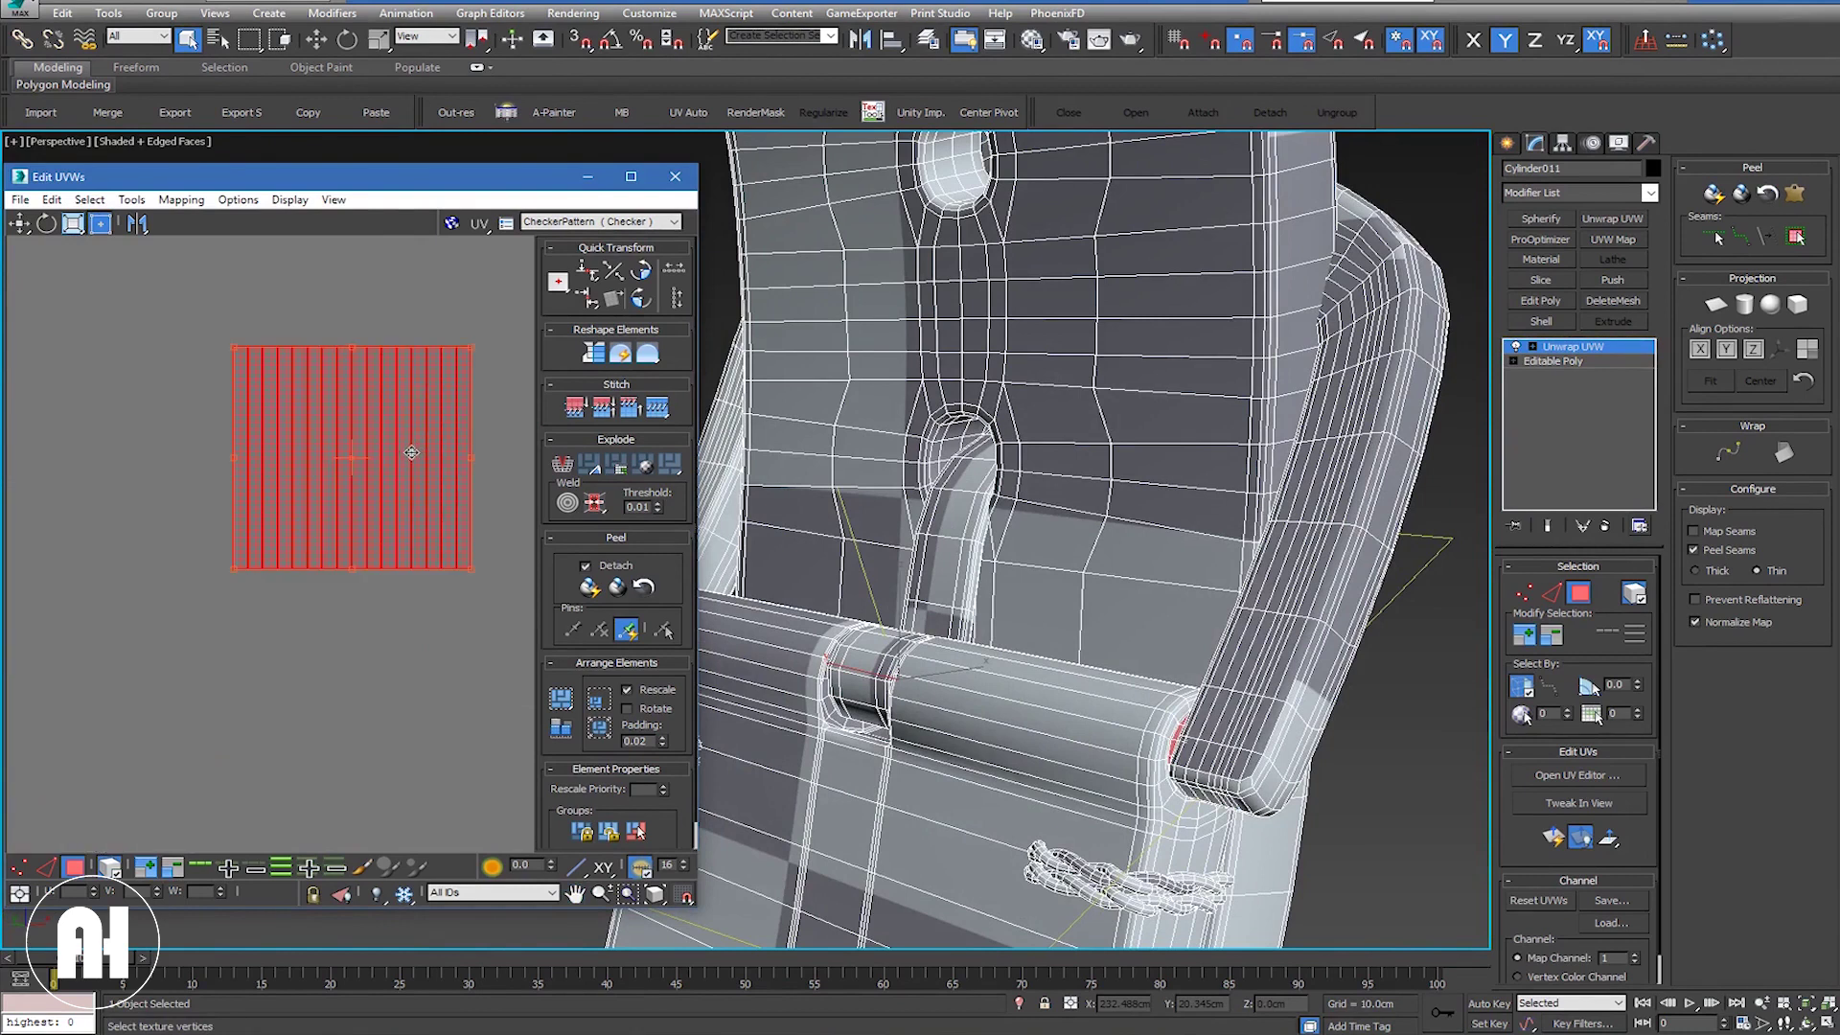
click(648, 354)
click(648, 355)
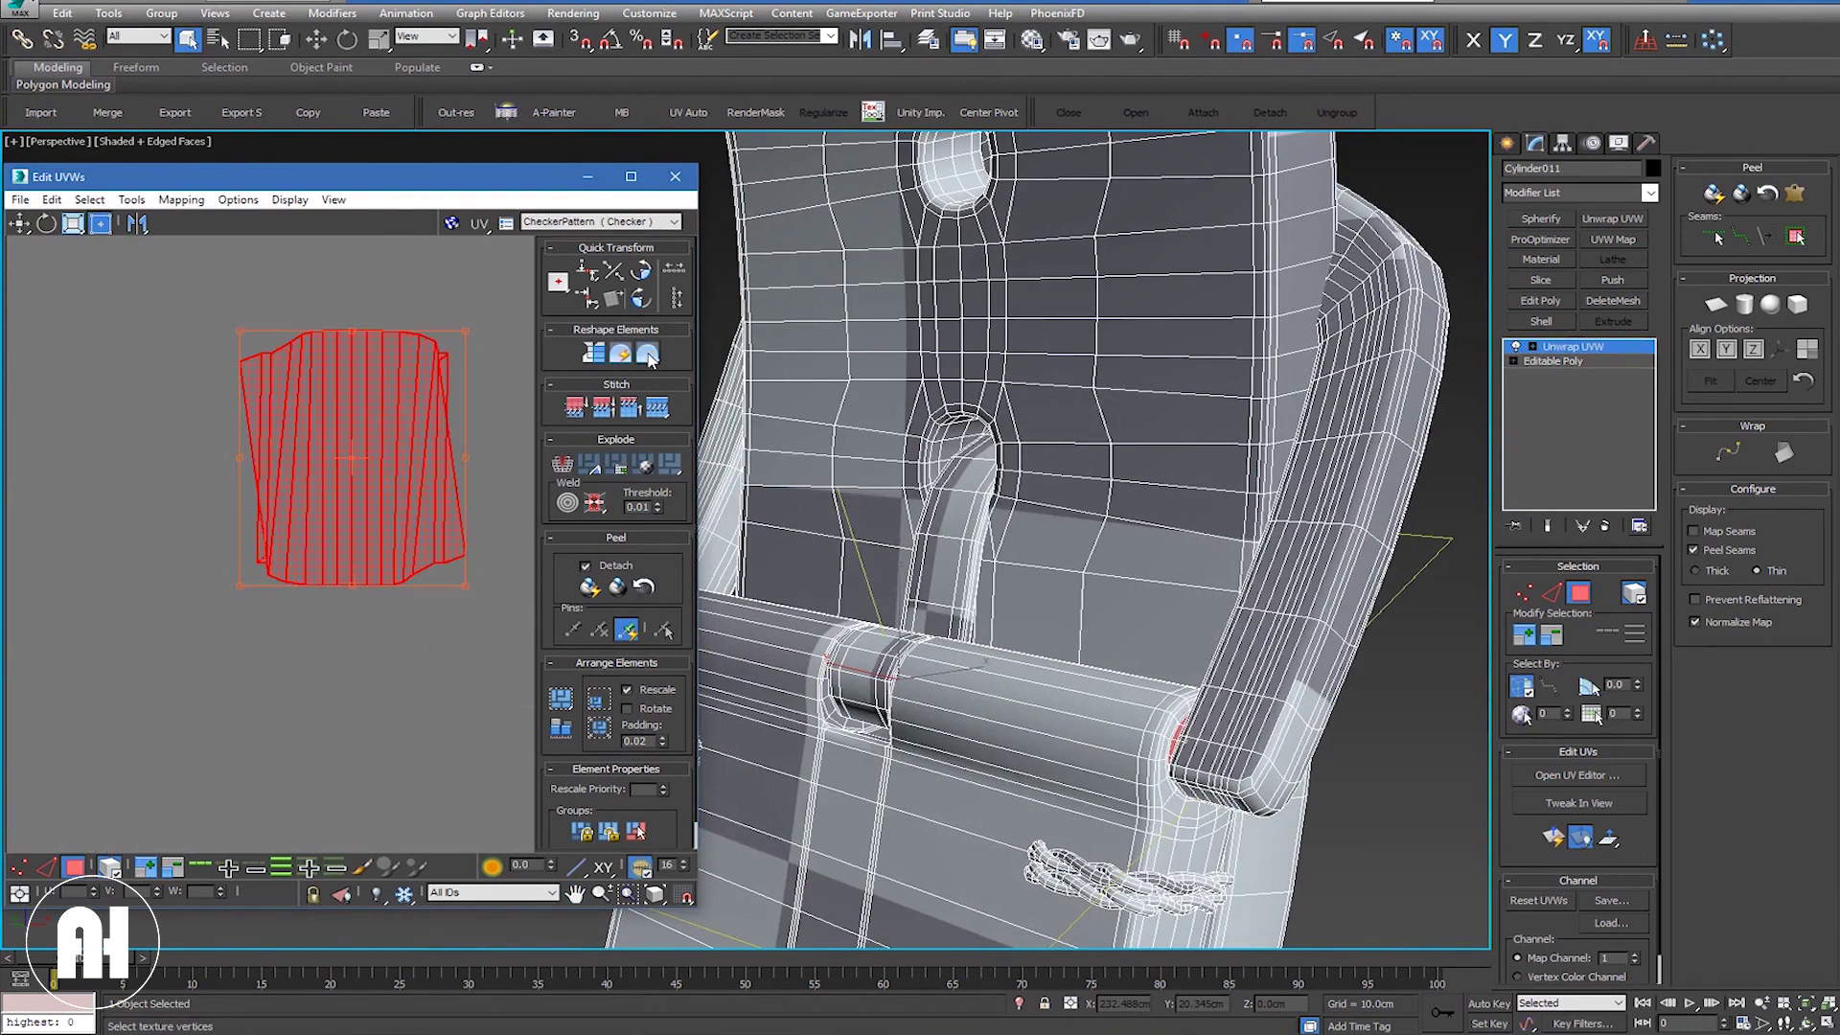
scroll(1067, 547, up, 1)
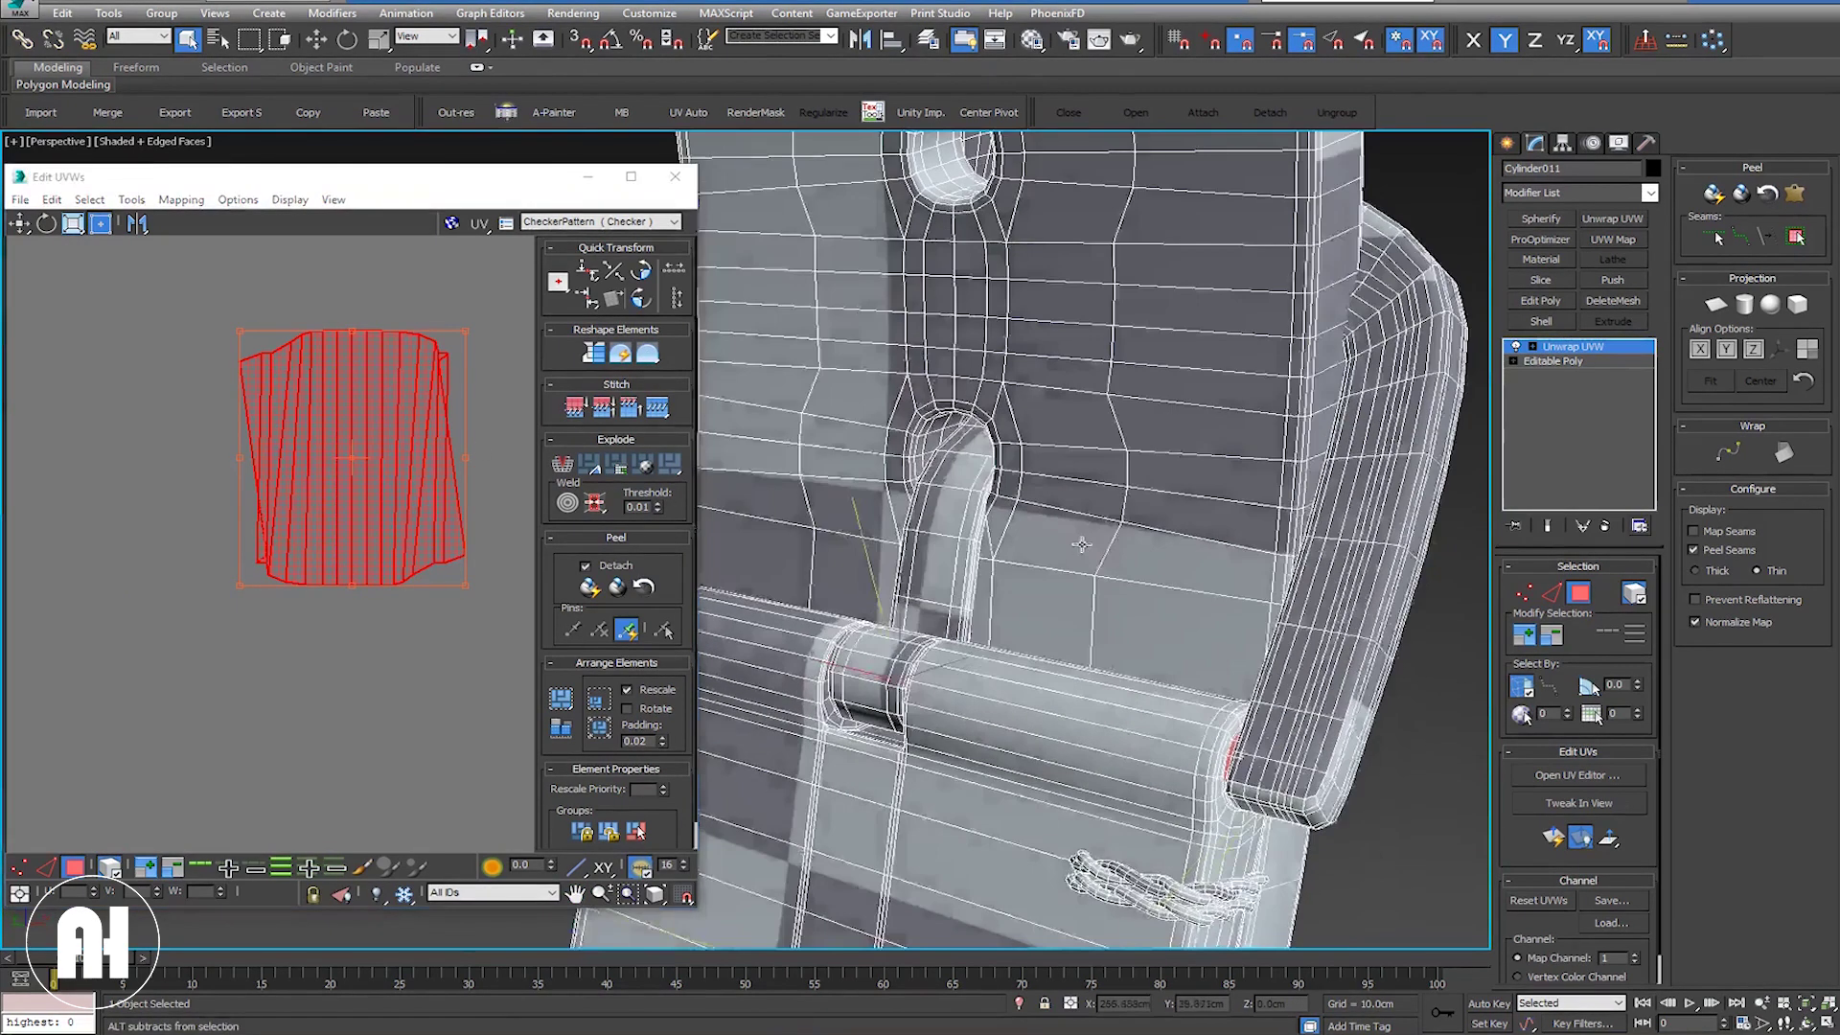
scroll(1067, 547, up, 1)
alt+middle_drag(1066, 548, 1015, 542)
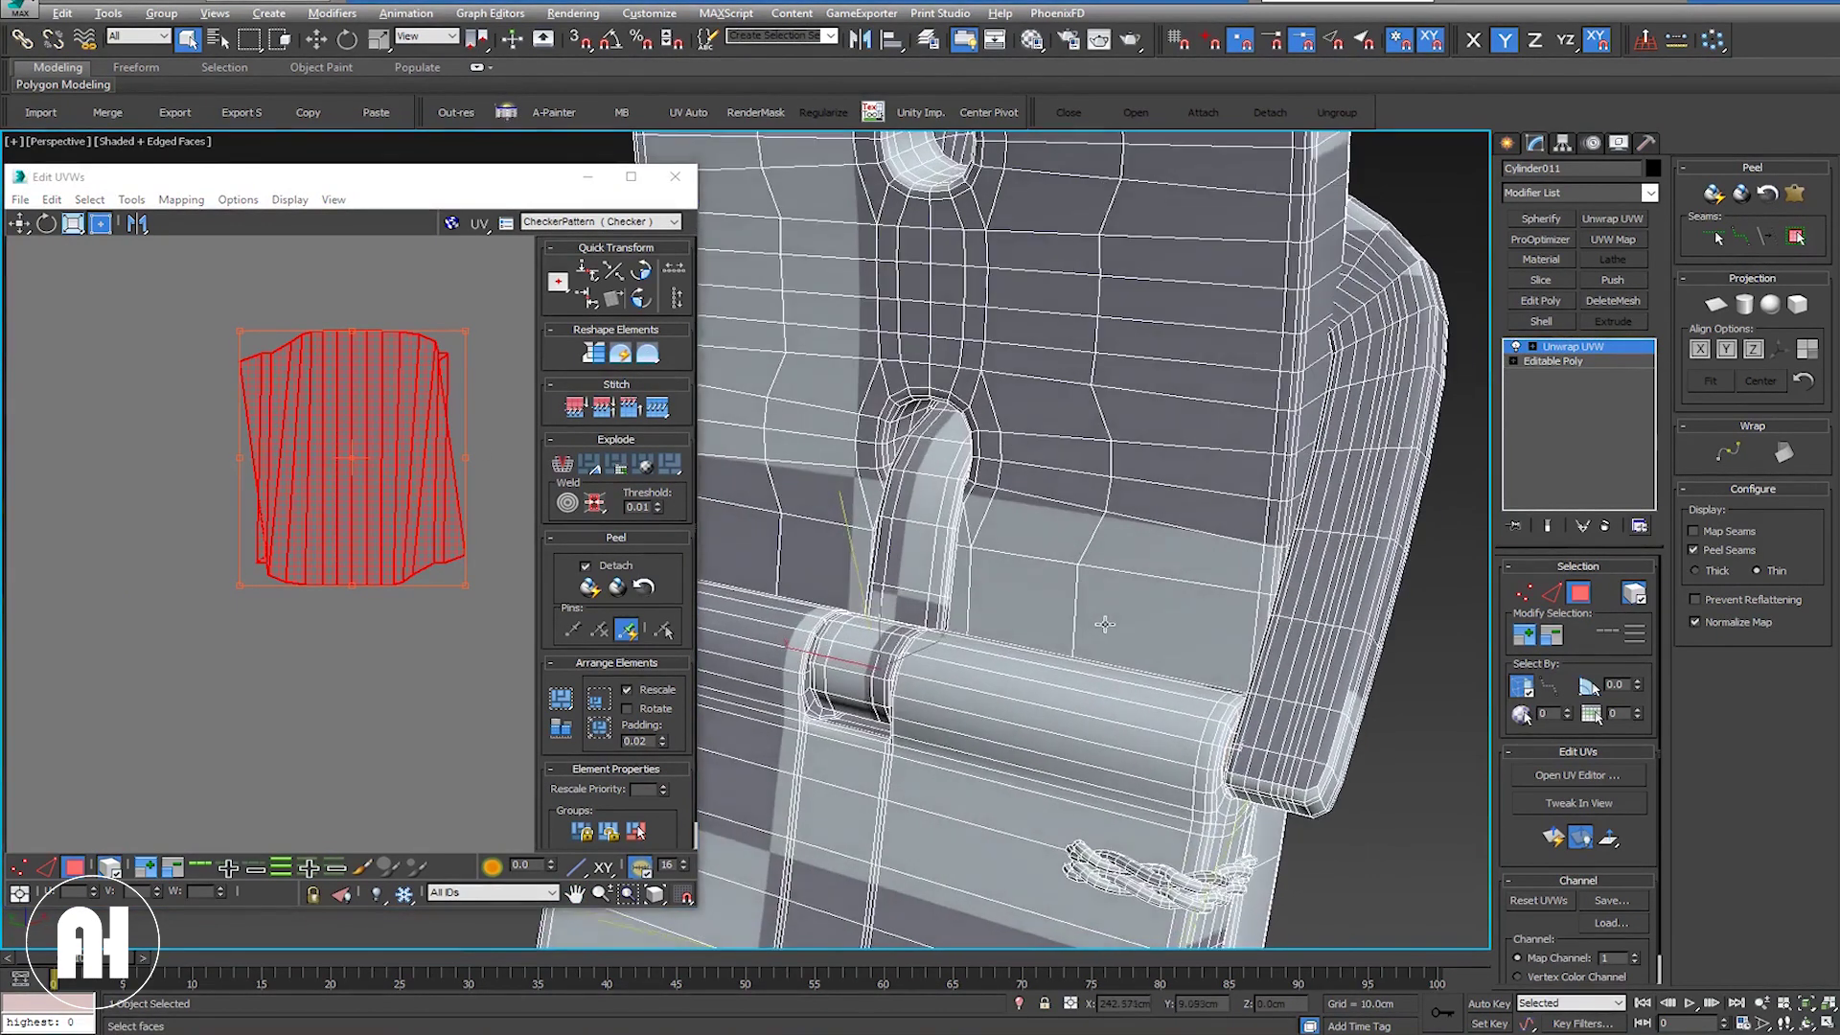
drag(410, 552, 399, 573)
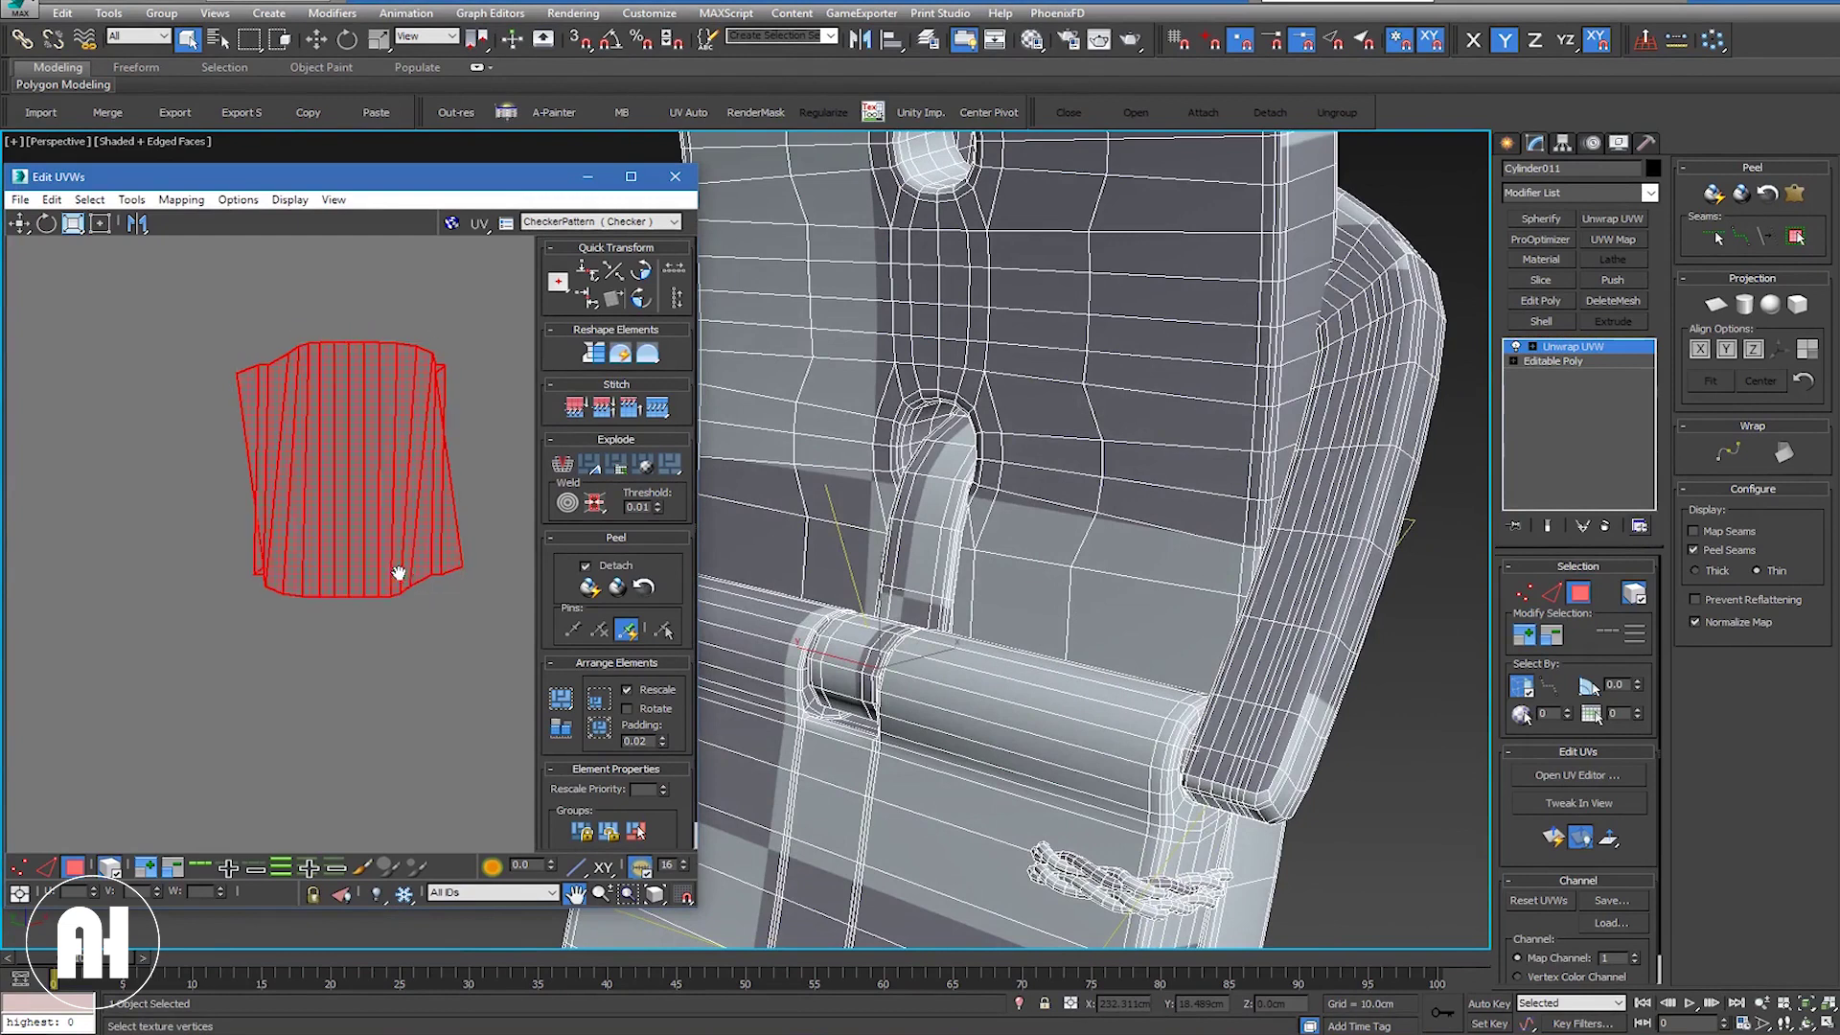
Step: Try and cancel a cylindrical projection, then straighten the selected UV strips
click(1744, 305)
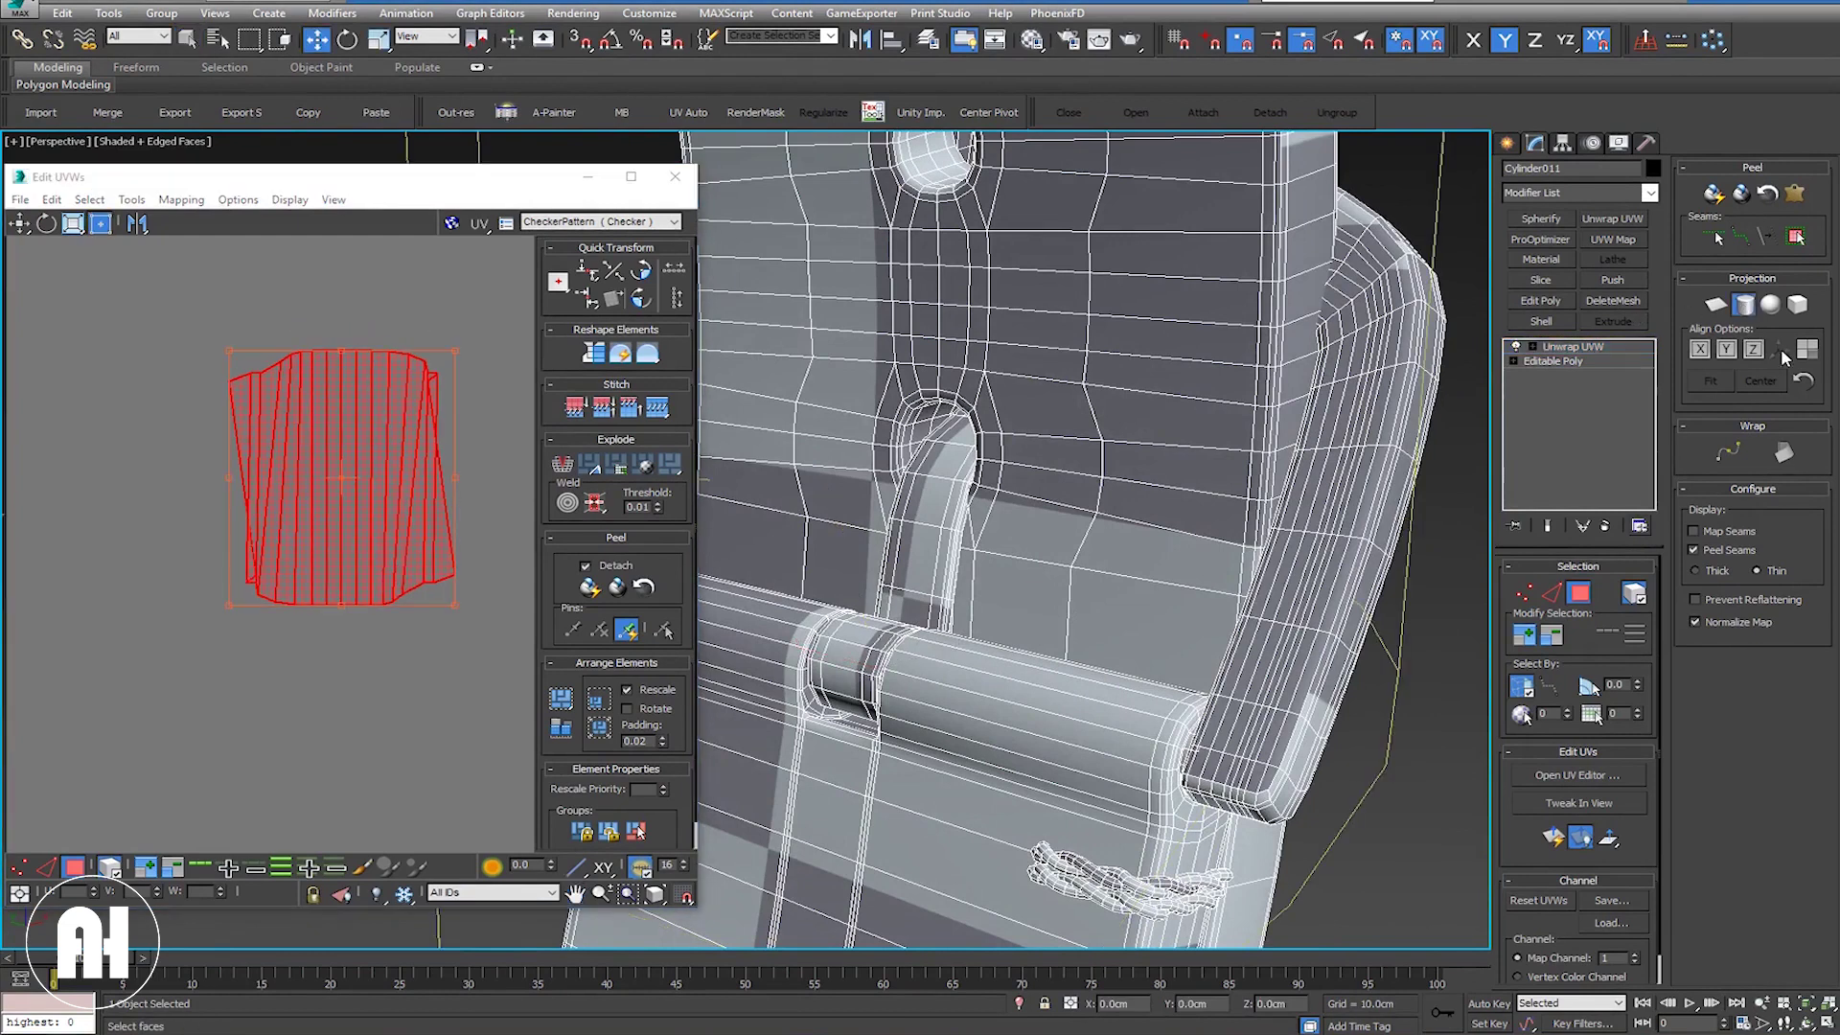
click(1746, 305)
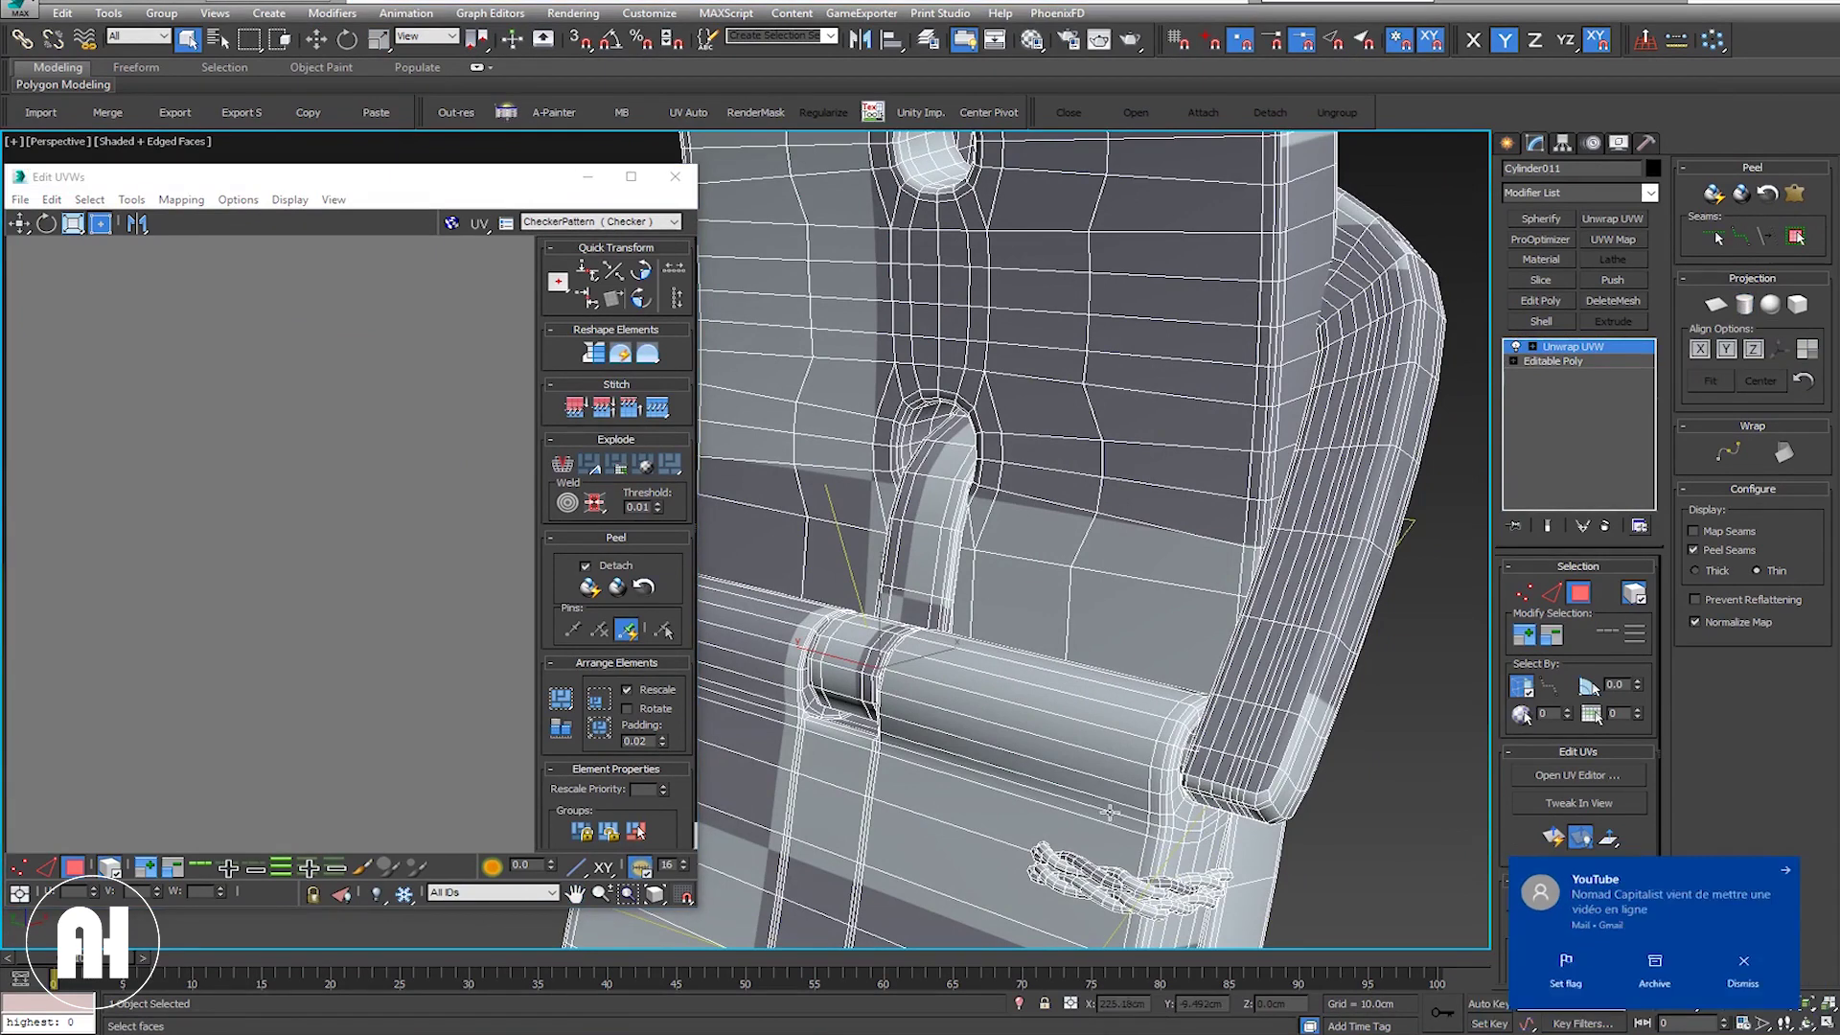
middle_drag(332, 537, 436, 508)
scroll(436, 516, down, 3)
scroll(436, 516, down, 2)
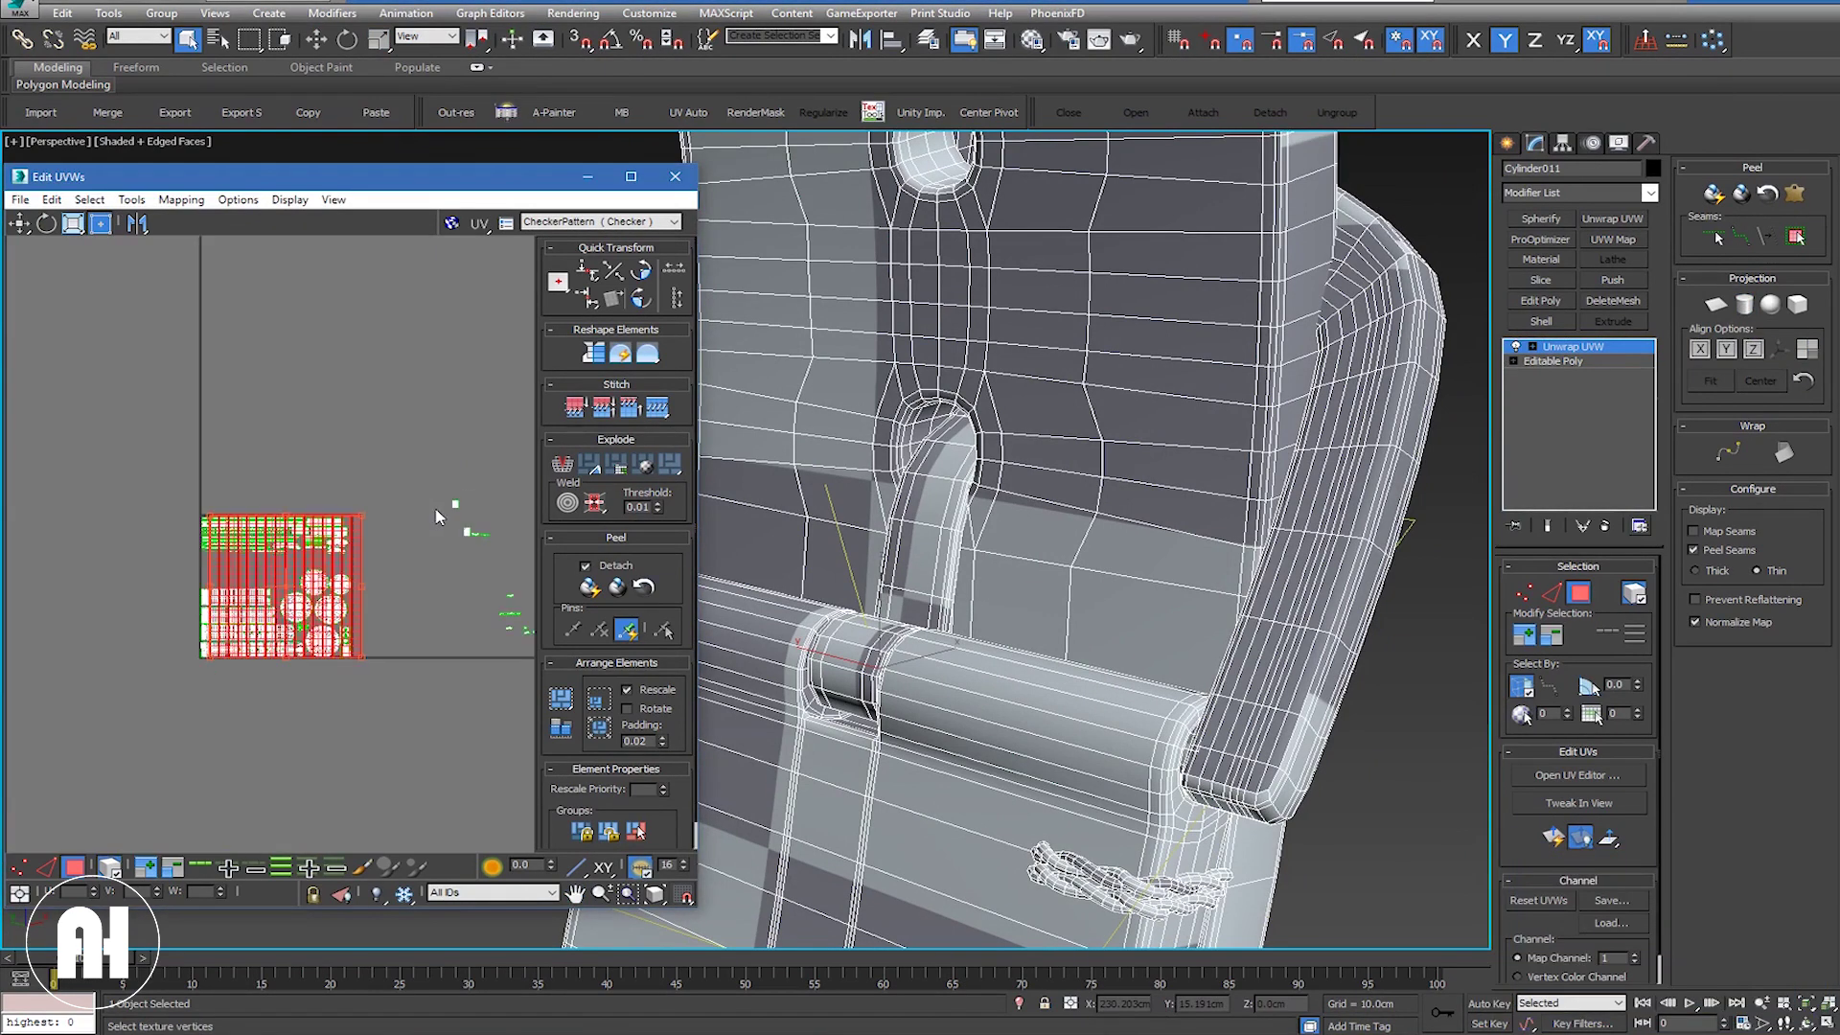
scroll(322, 548, up, 2)
scroll(322, 548, up, 2)
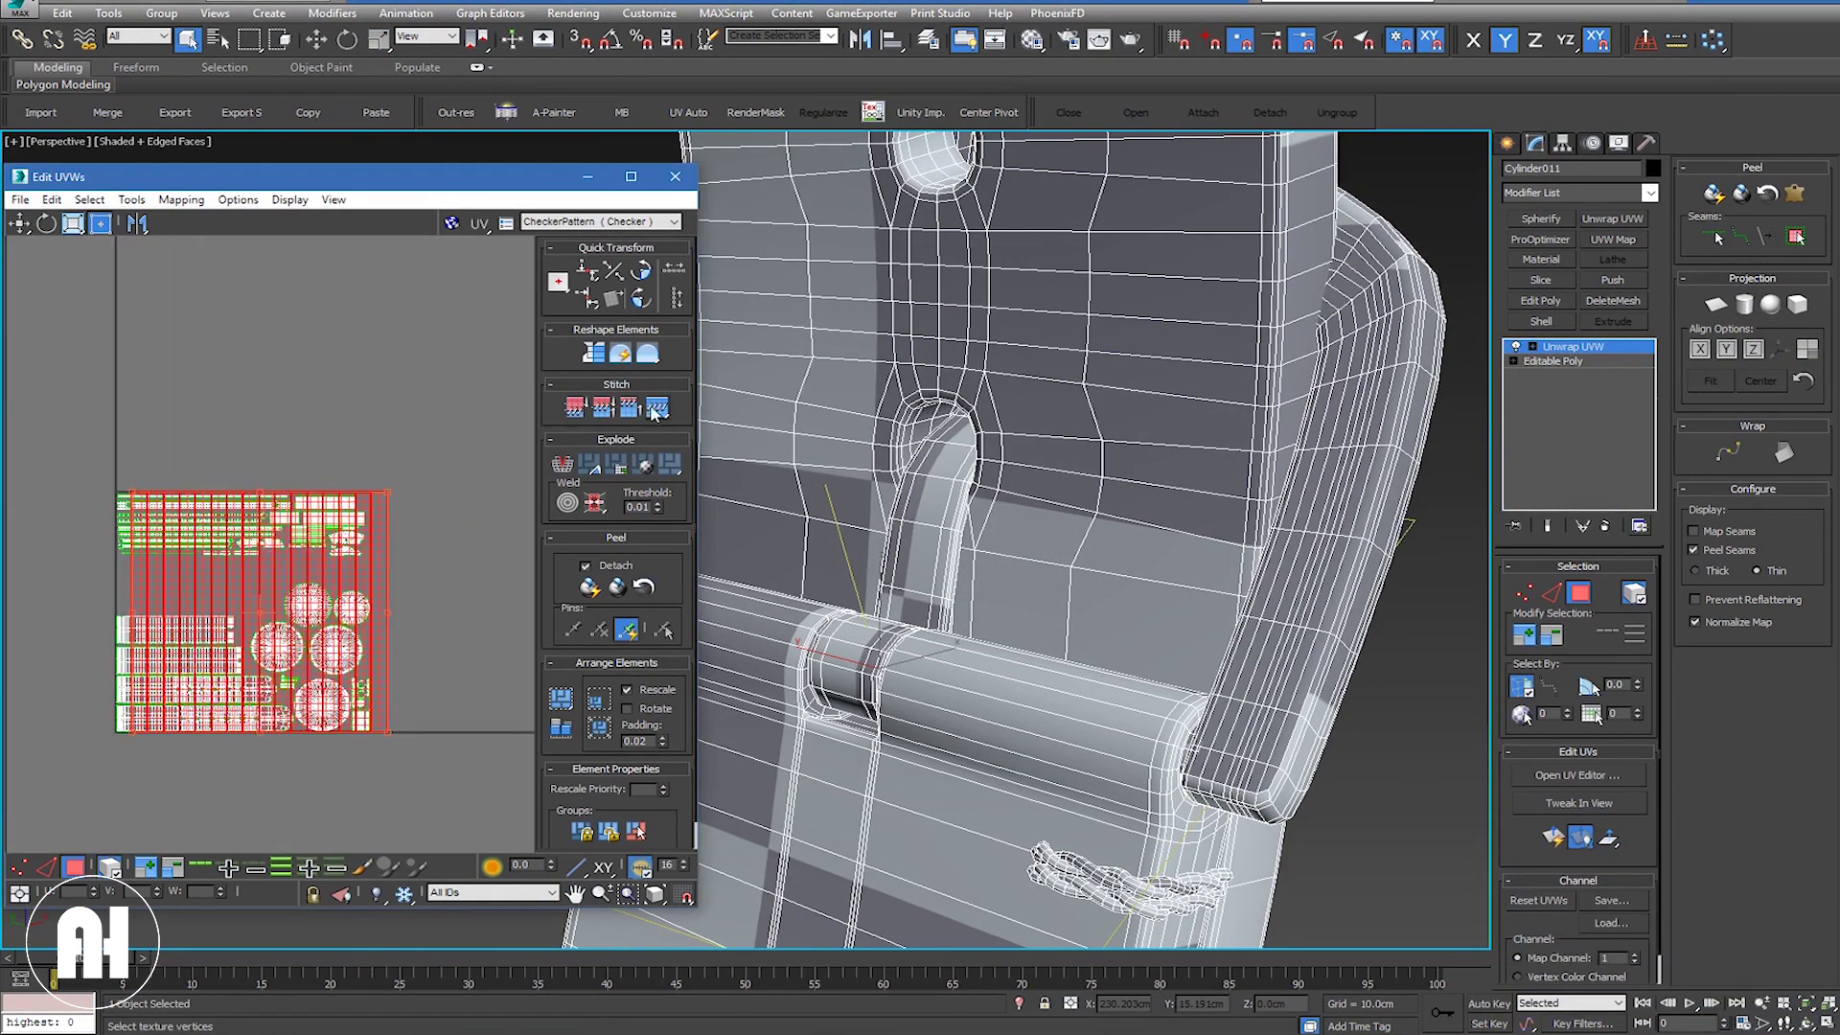
click(656, 352)
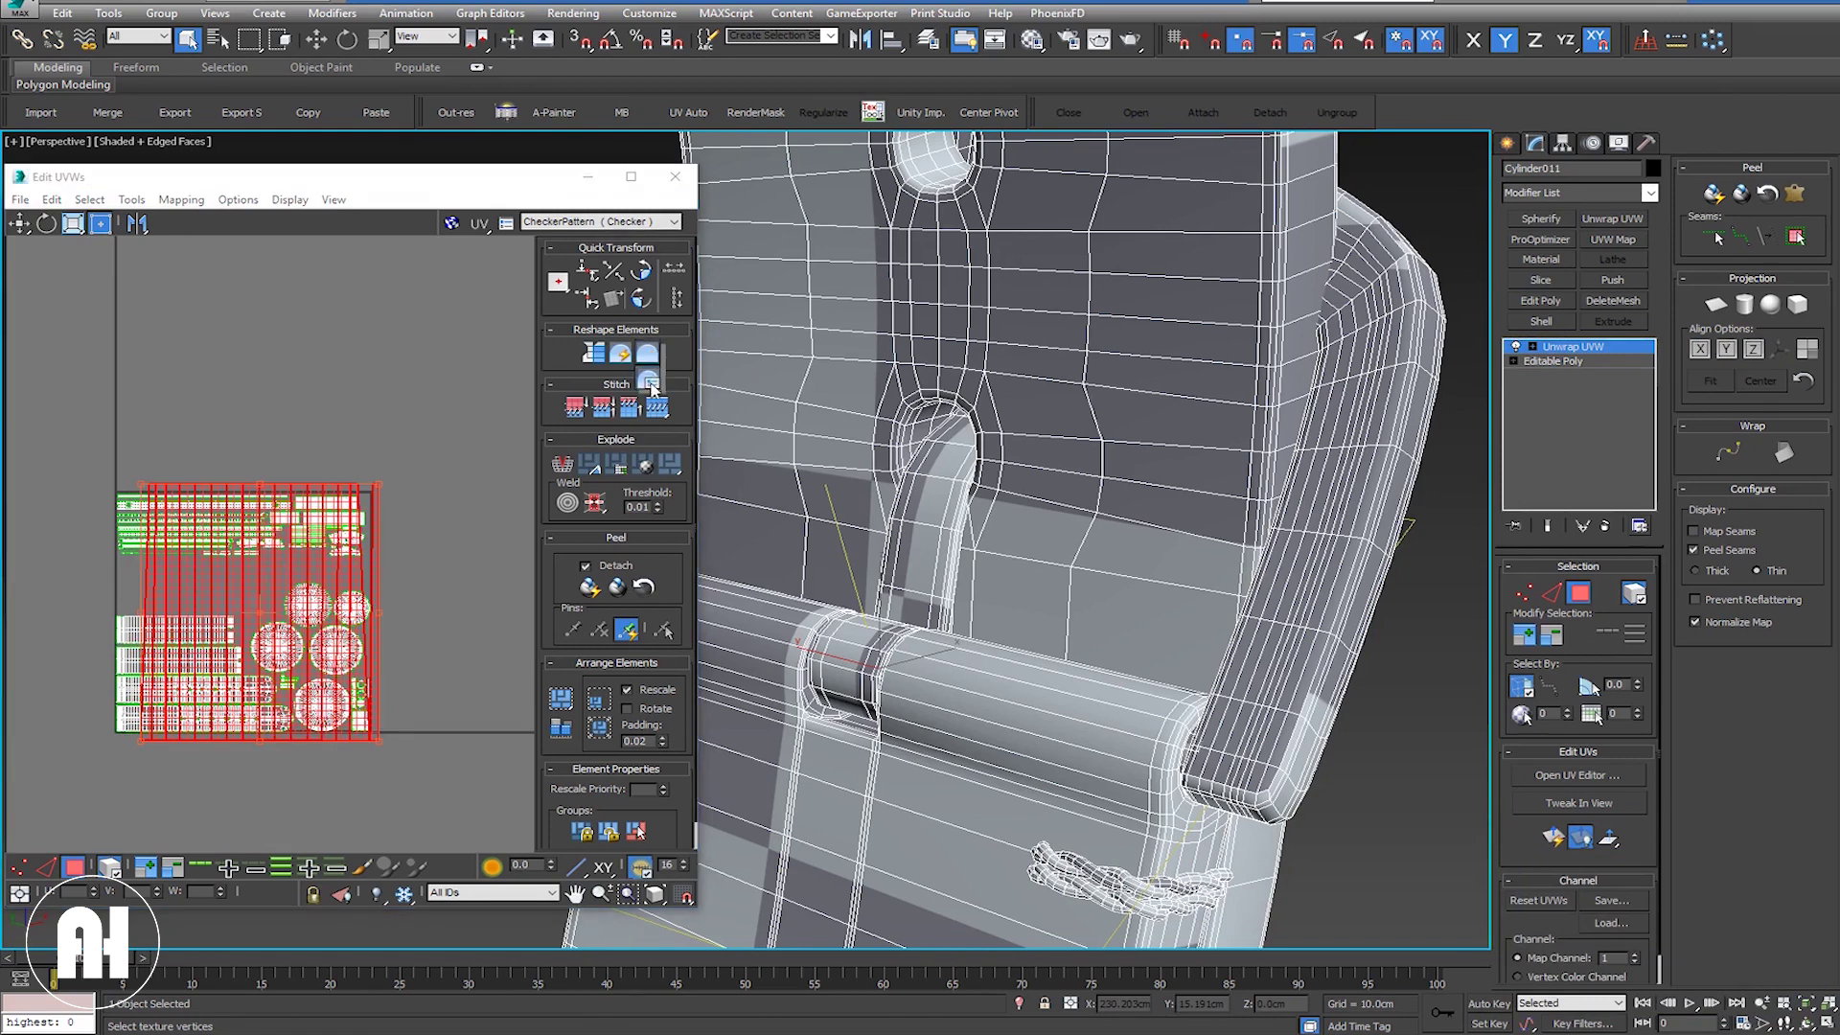
drag(655, 352, 655, 388)
Step: Run Relax By Polygon Angles on the strips, then drag a stray vertex up-left
click(240, 333)
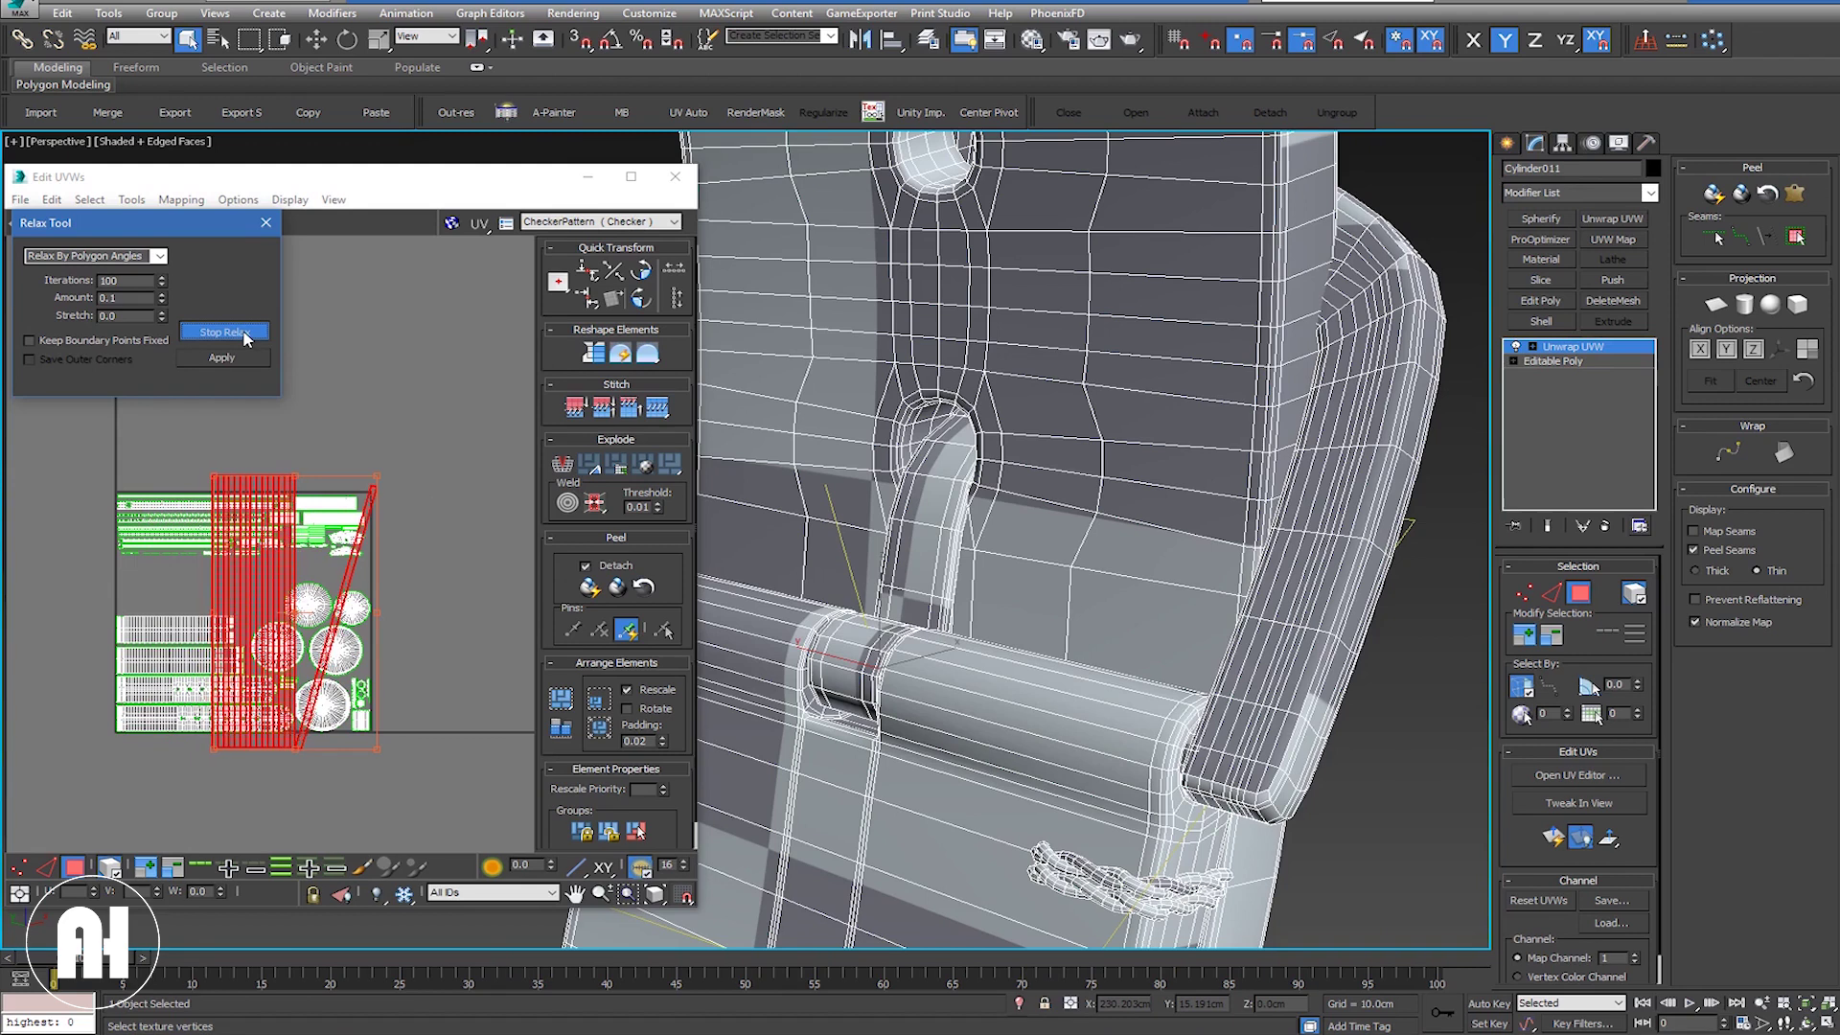
click(246, 340)
key(1)
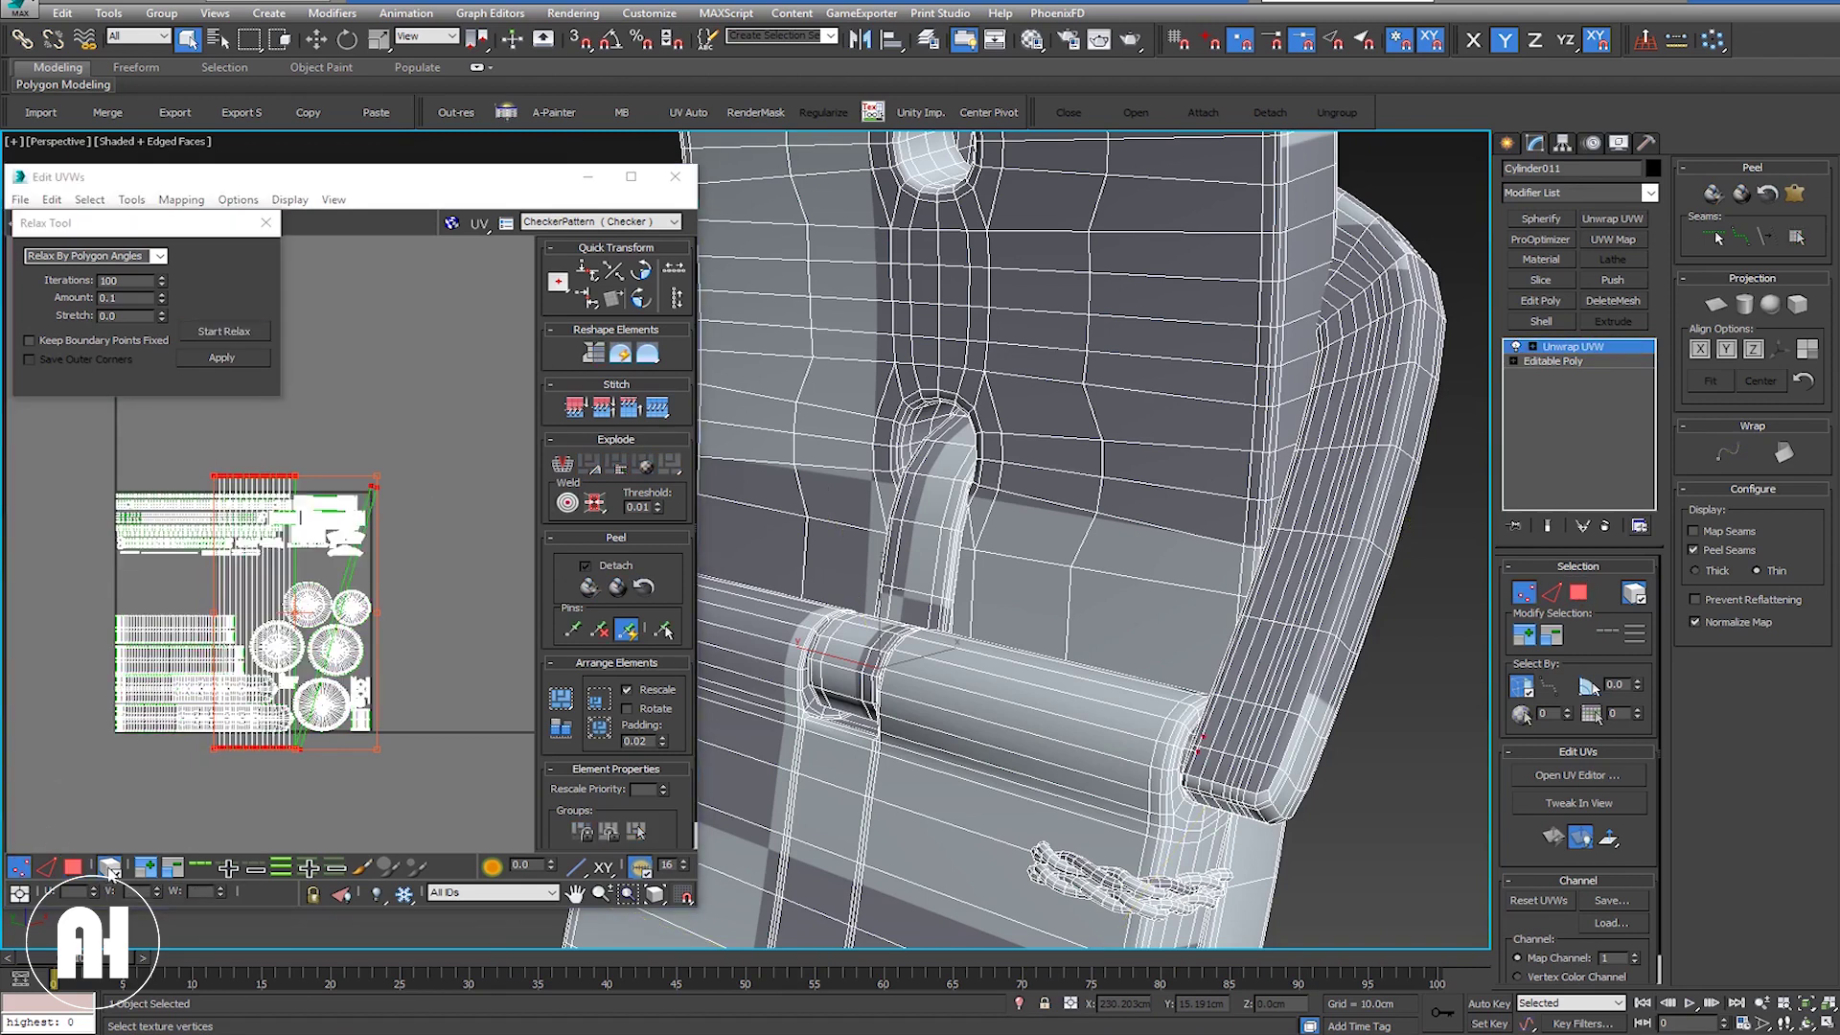
scroll(376, 467, up, 1)
scroll(469, 420, up, 1)
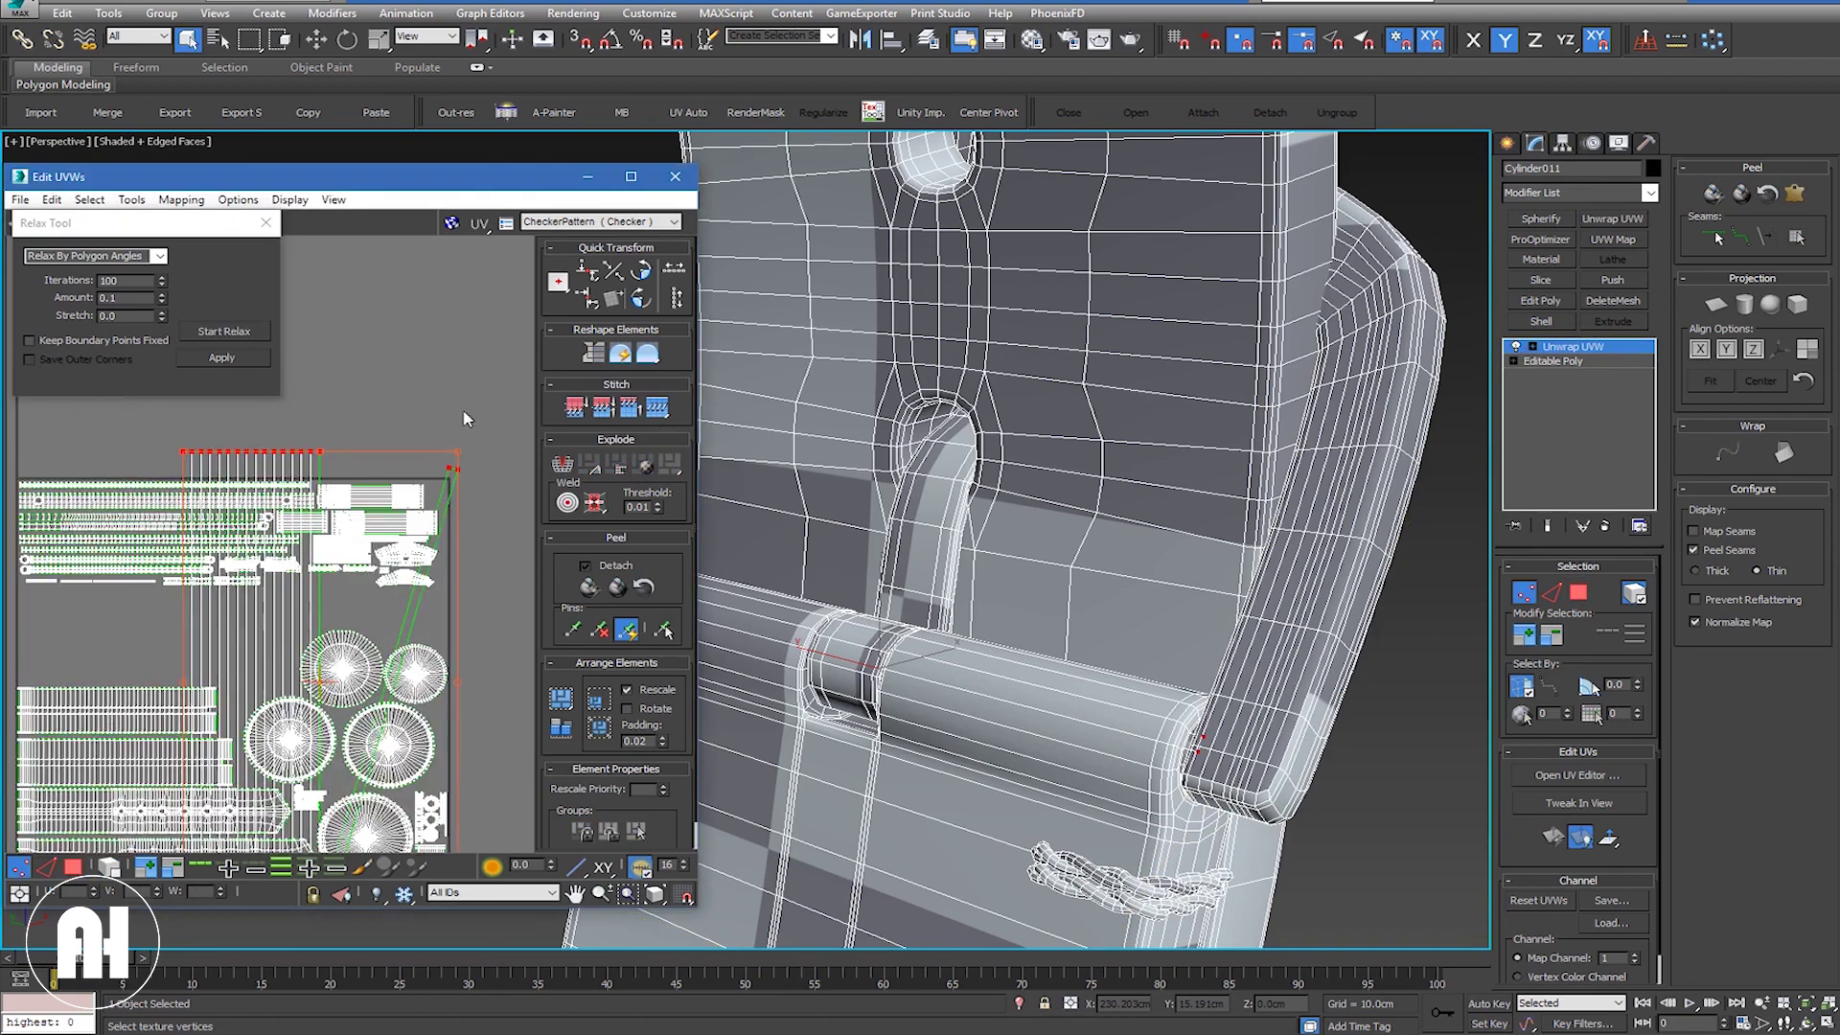
scroll(496, 407, up, 1)
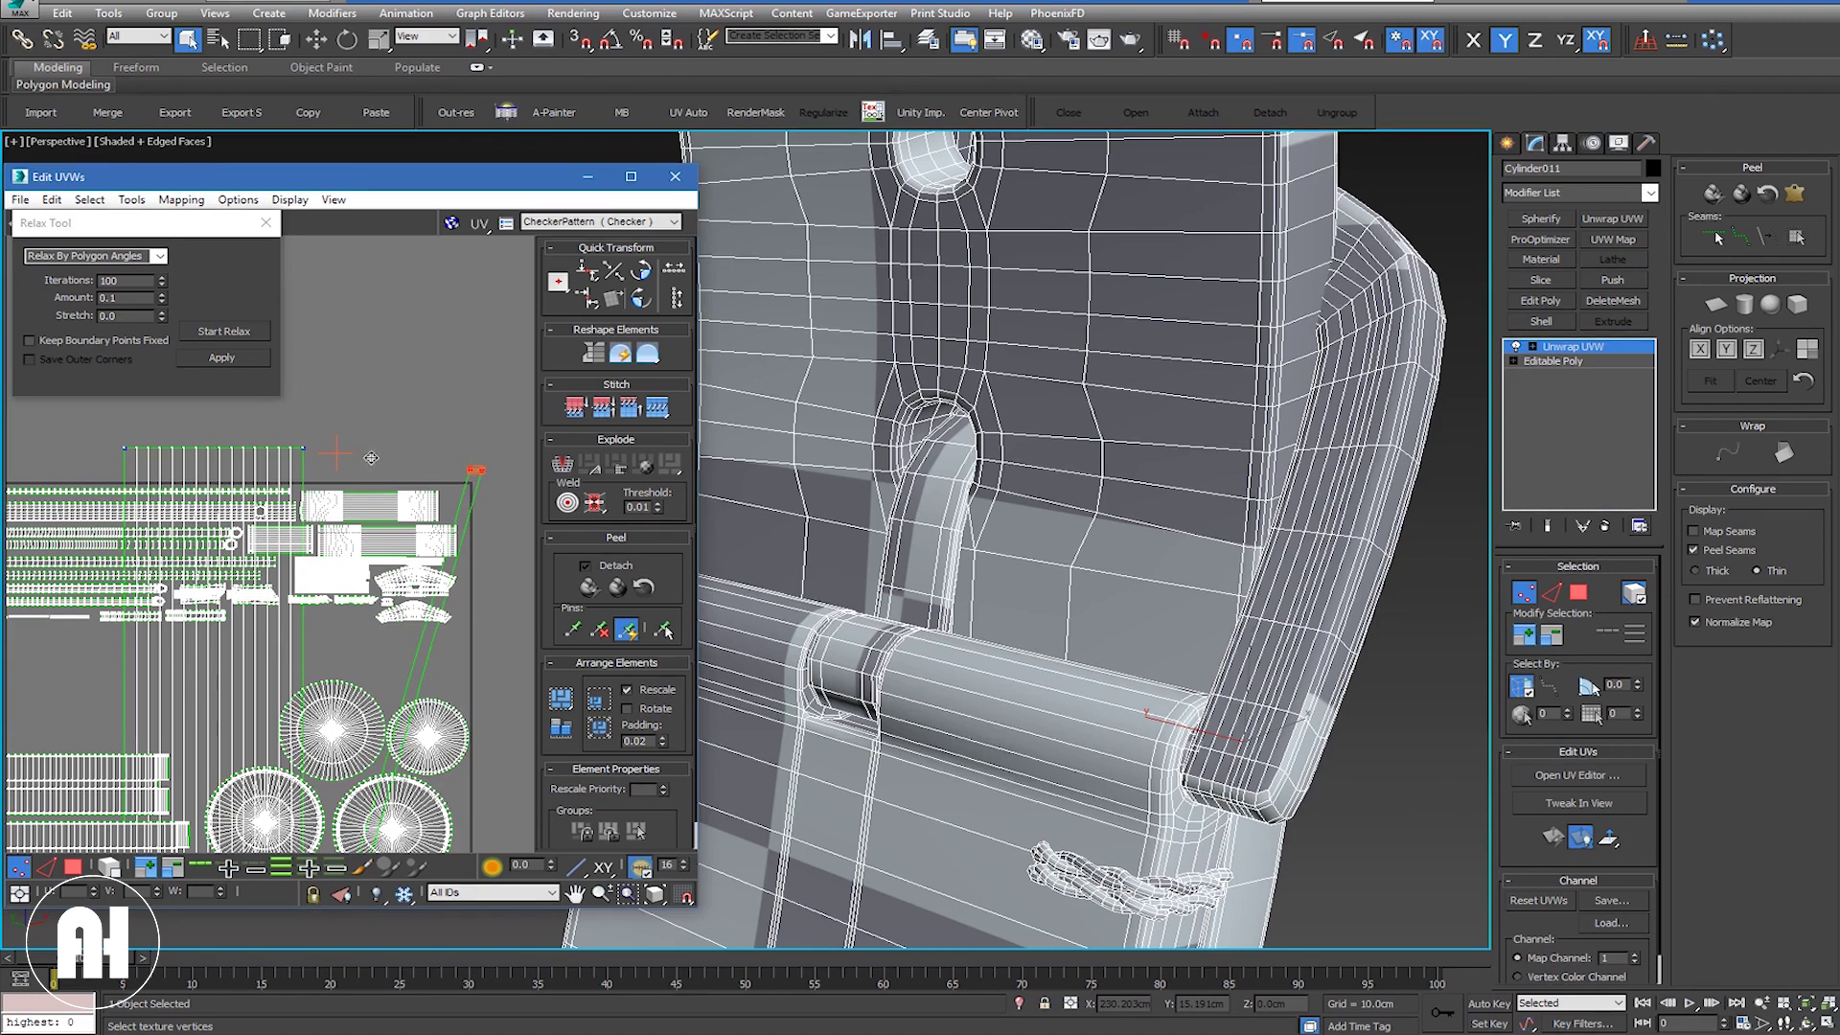
drag(345, 451, 319, 446)
scroll(296, 448, up, 2)
scroll(312, 452, up, 2)
Step: Target Weld the two stray vertices onto their neighbour and the shell corner
scroll(383, 403, up, 2)
right_click(403, 375)
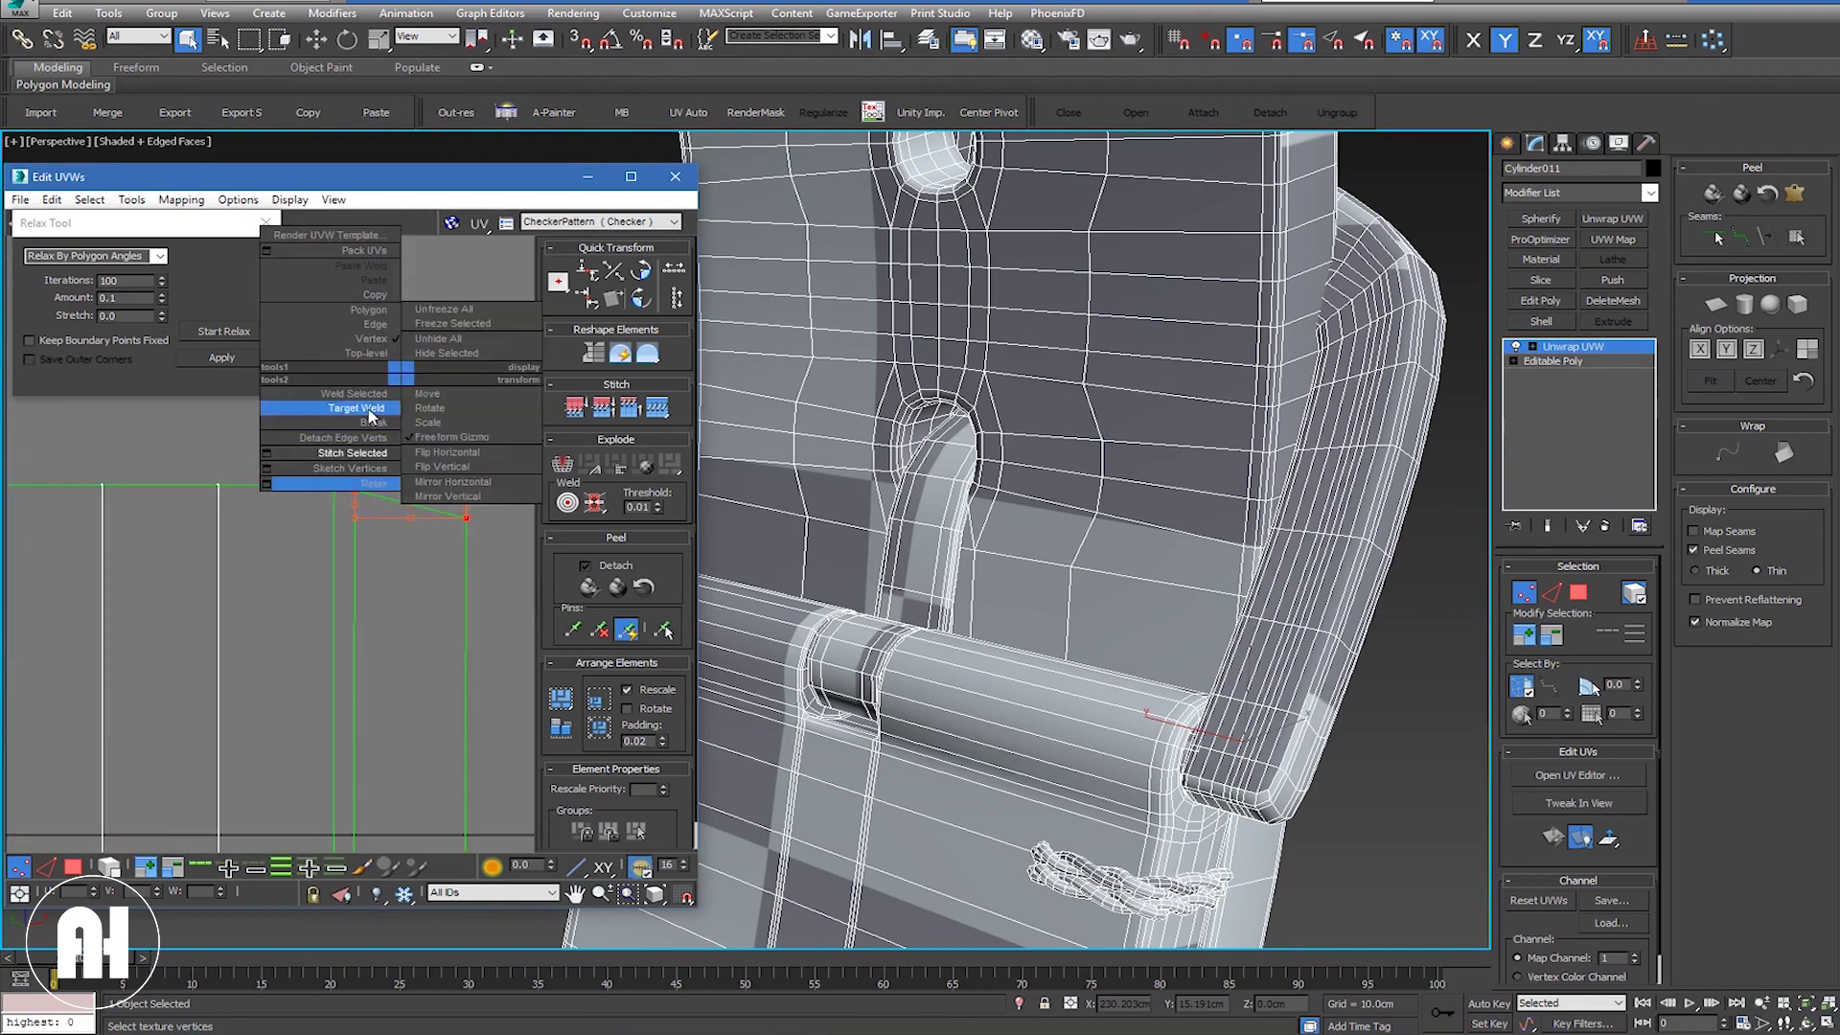
click(369, 414)
drag(356, 513, 333, 485)
drag(468, 520, 468, 486)
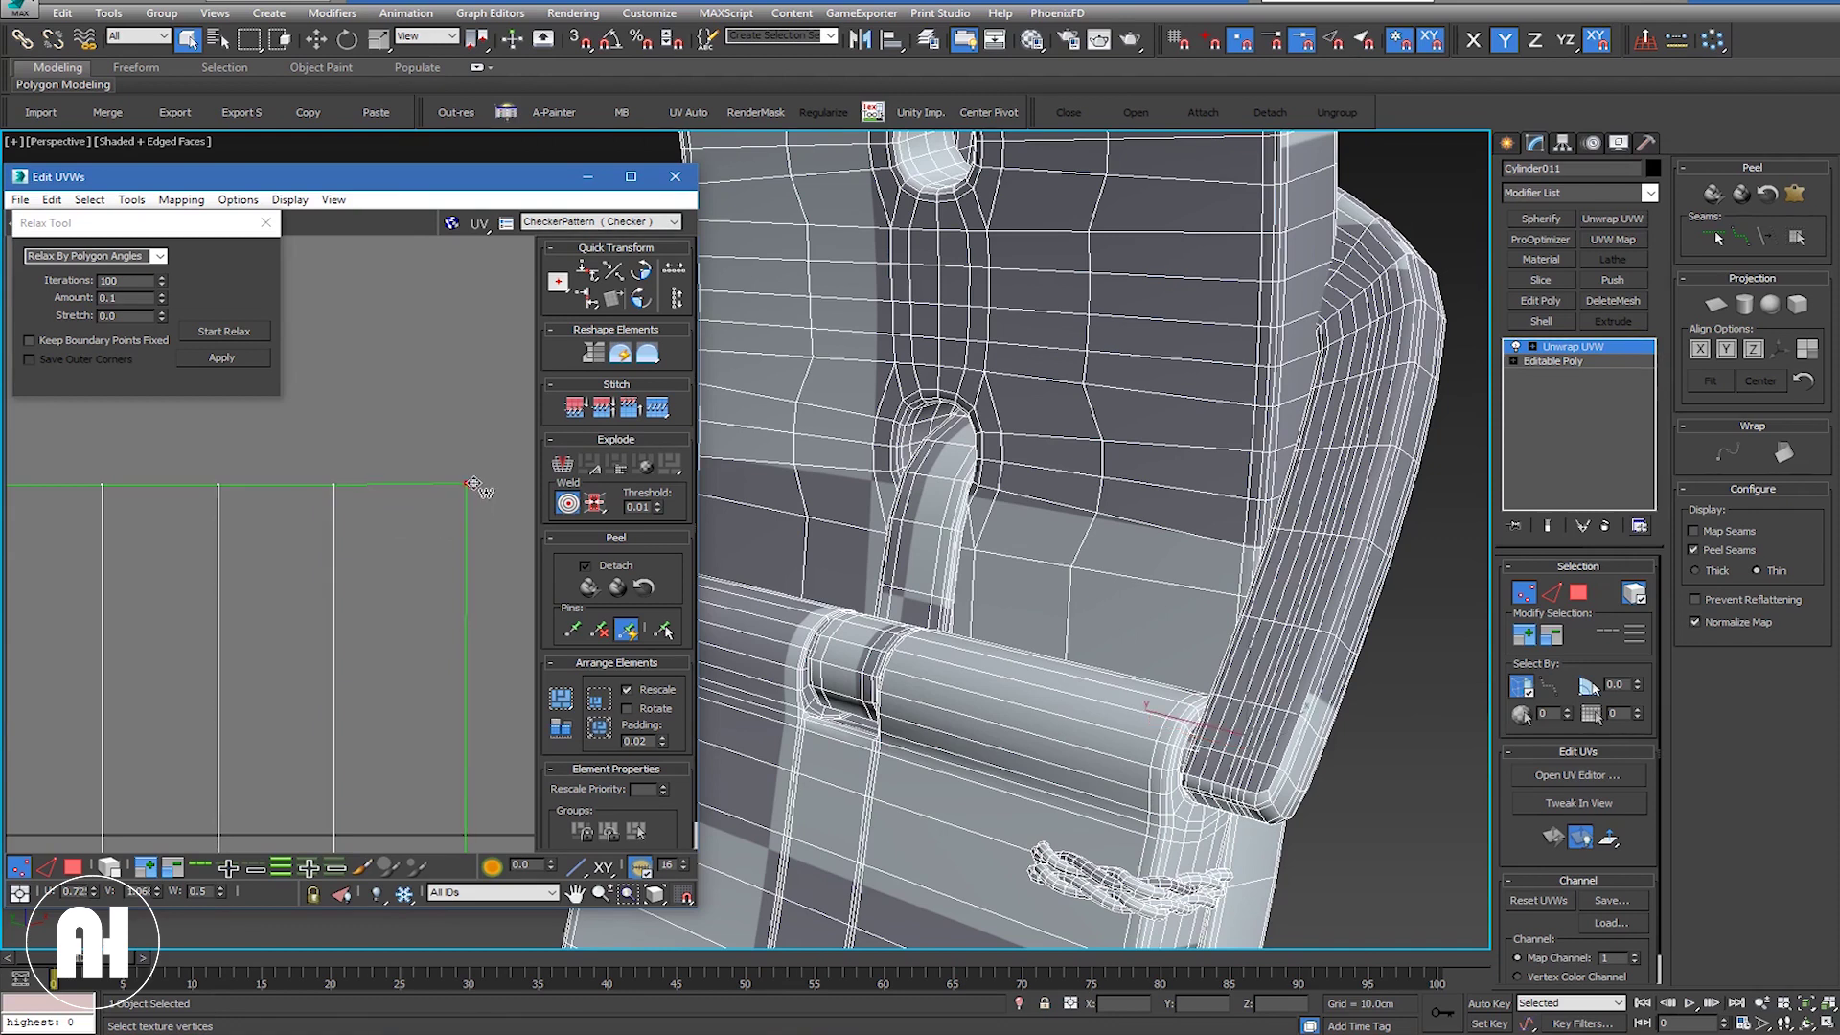
scroll(420, 503, down, 2)
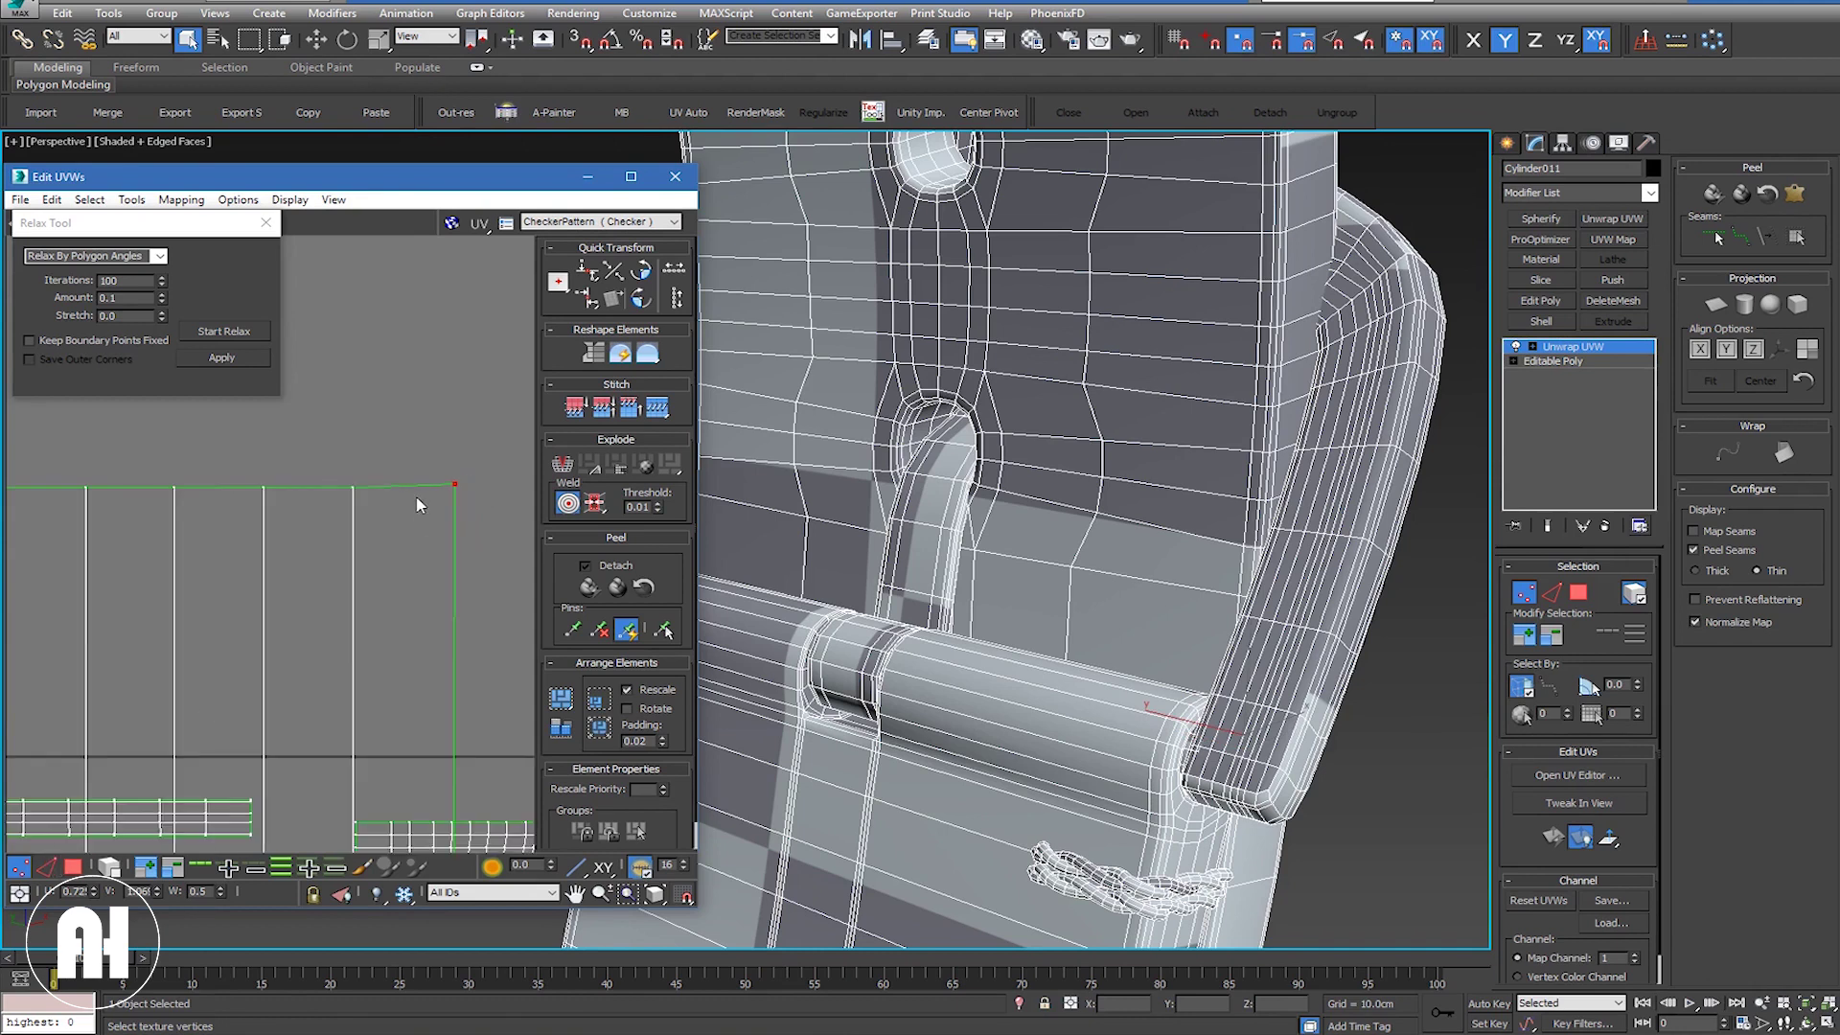
scroll(420, 503, down, 2)
scroll(420, 503, down, 2)
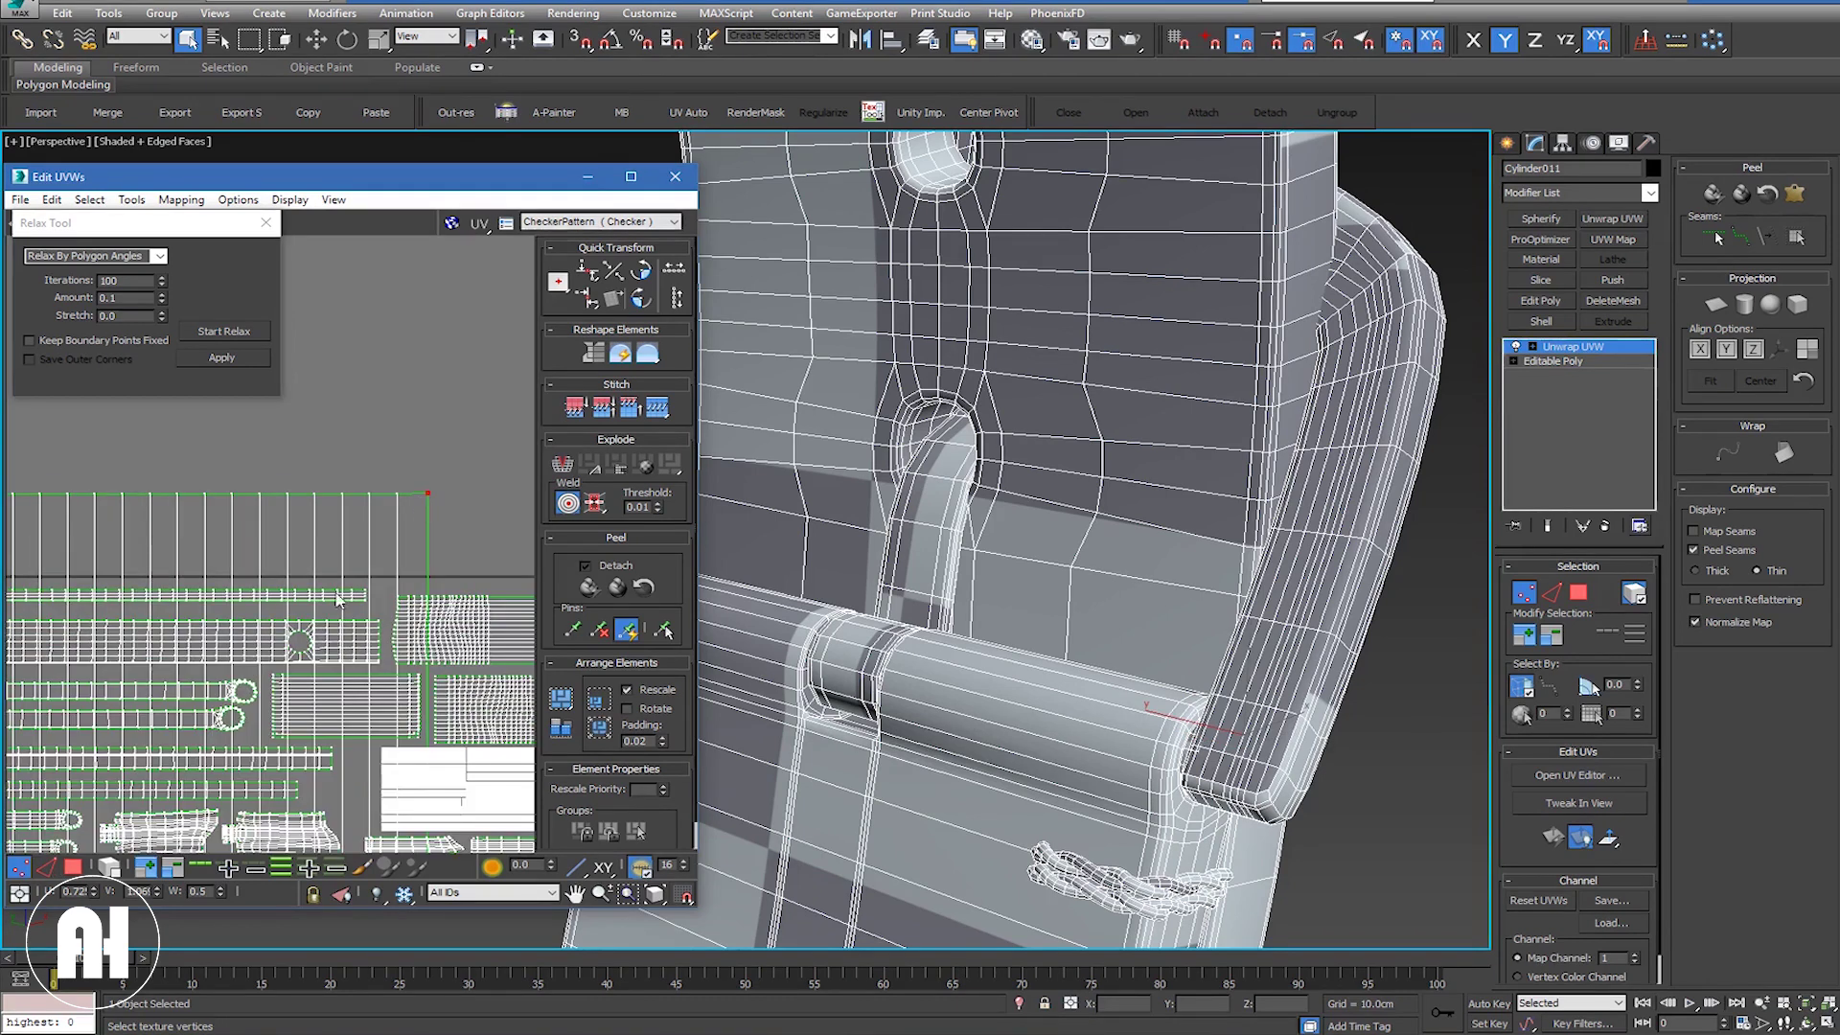
Step: Select the large strap shell in polygon mode and scale it down toward its bottom-left corner
key(3)
click(381, 520)
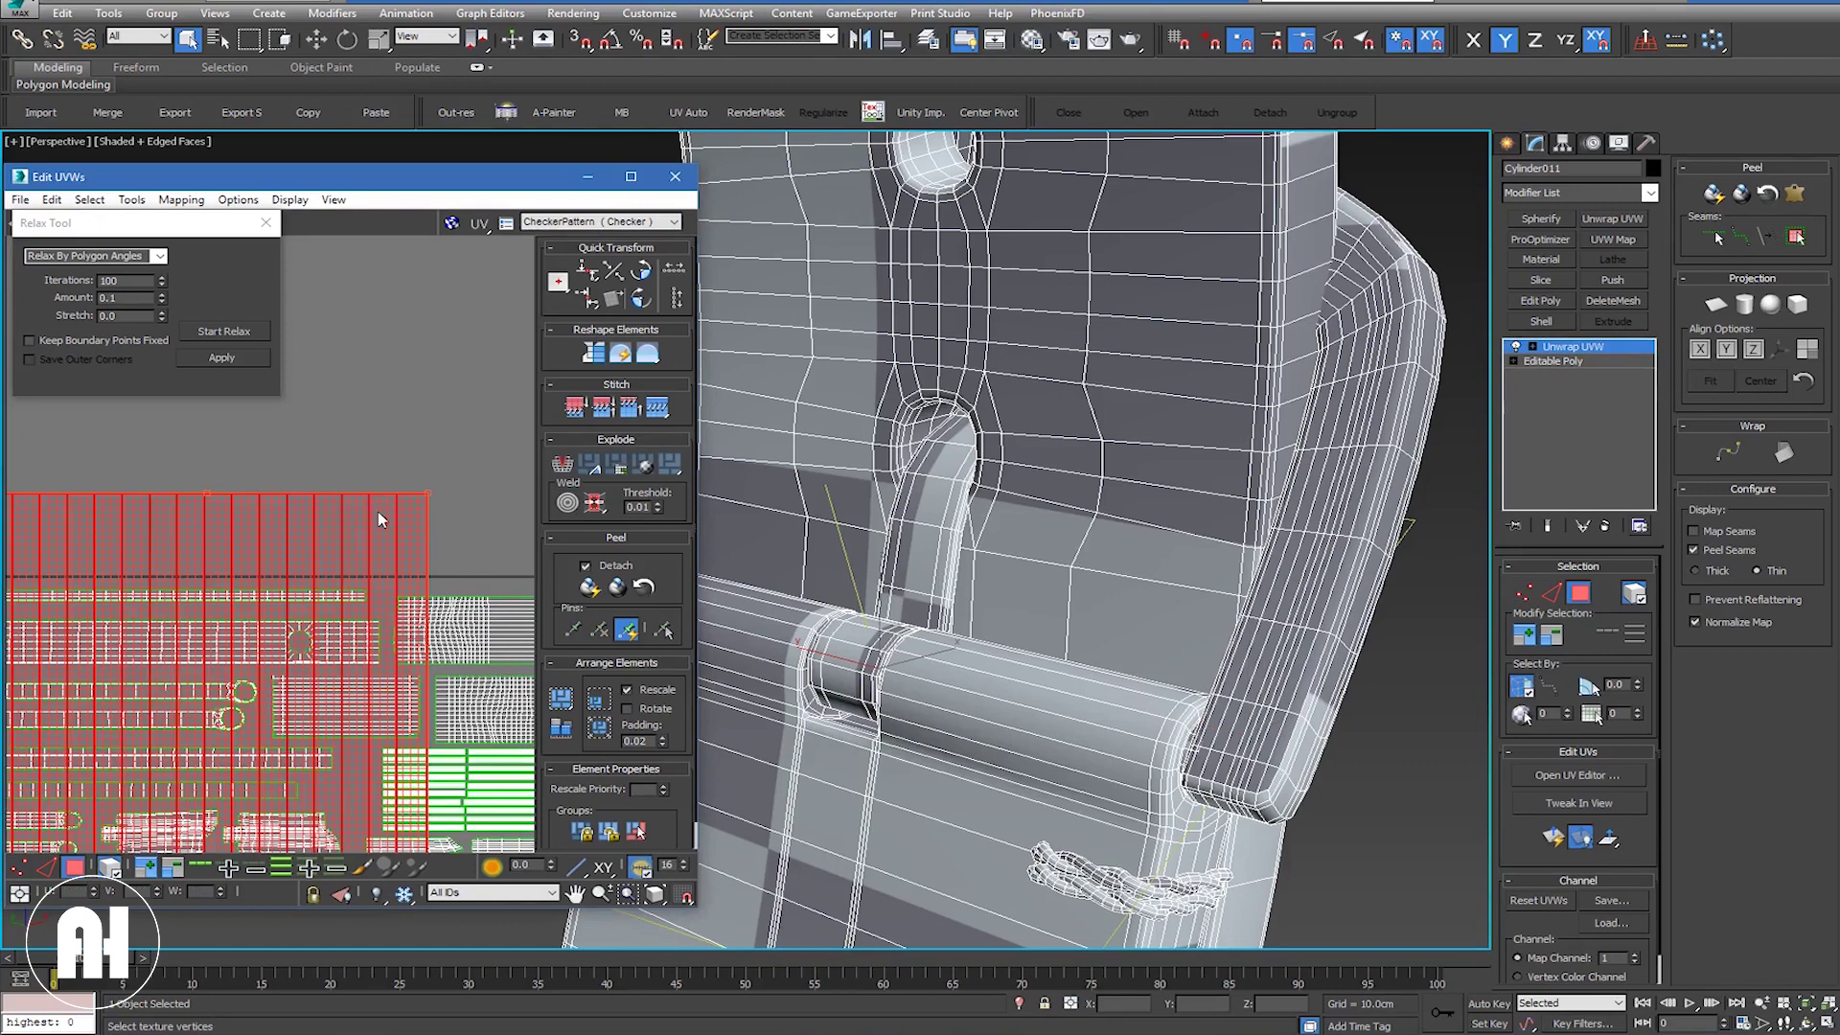
scroll(381, 469, down, 1)
scroll(380, 482, down, 1)
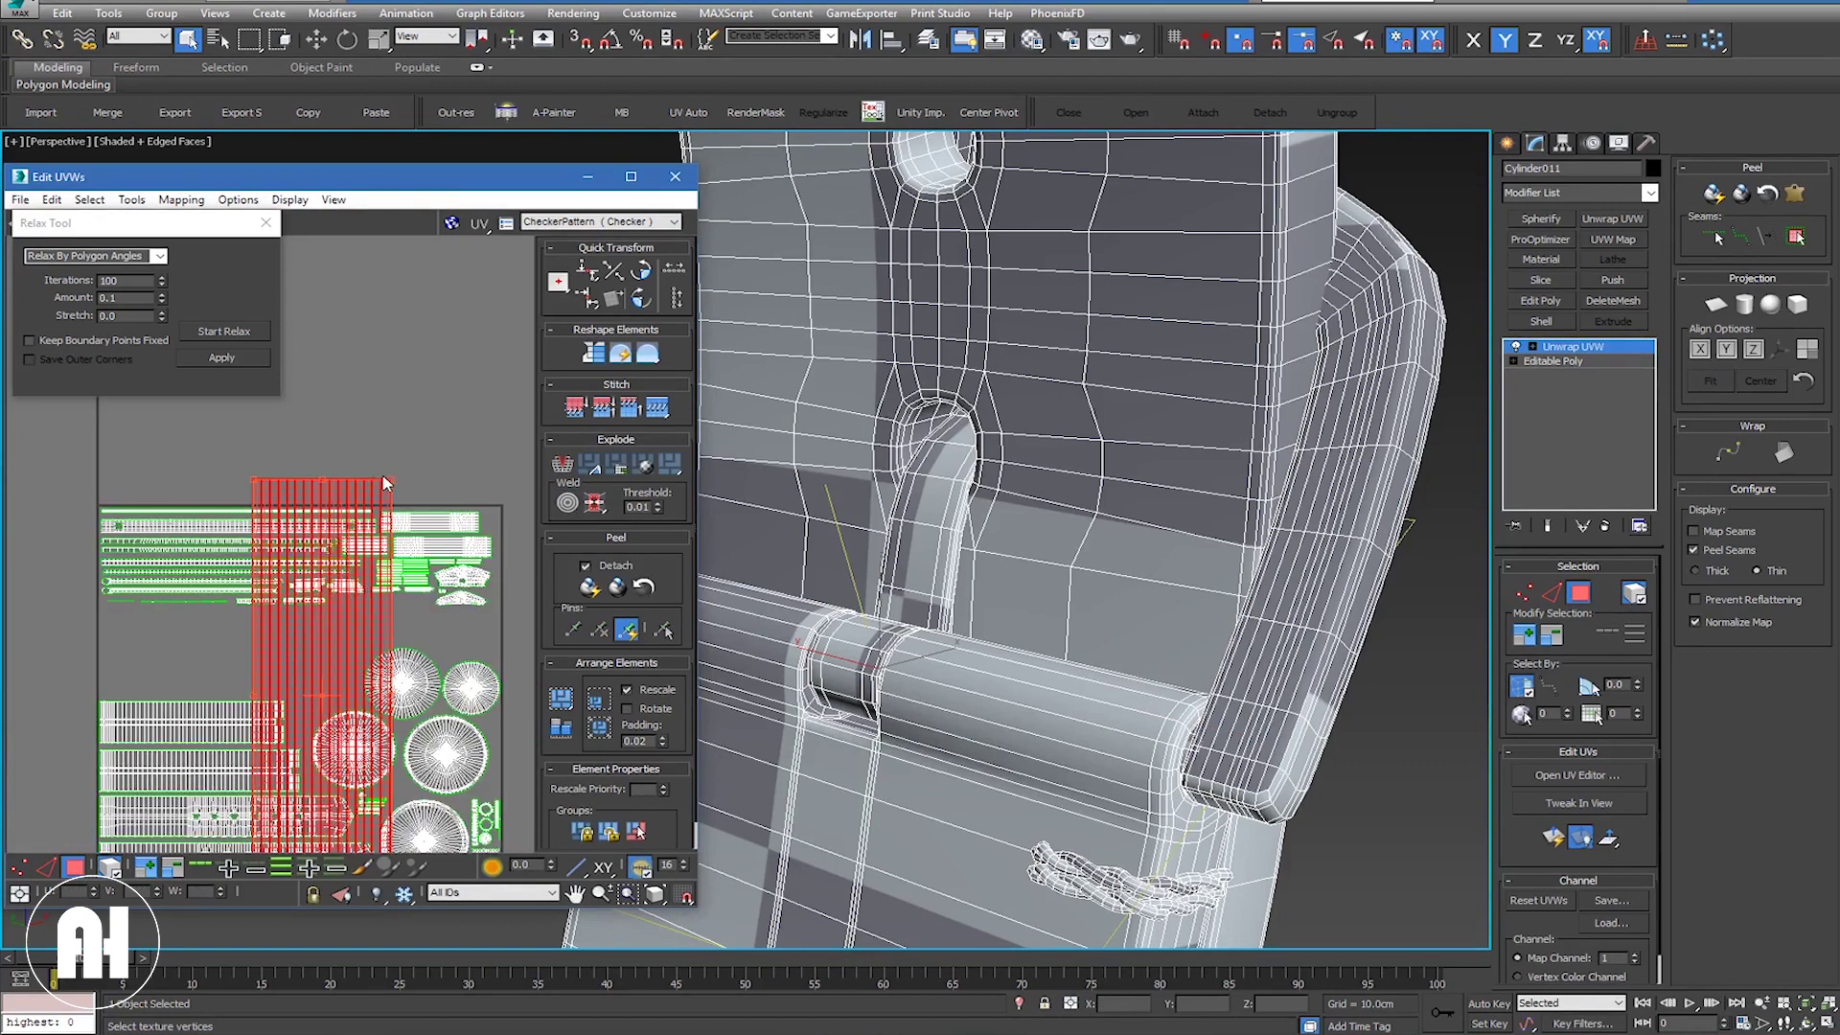
scroll(384, 483, down, 2)
mouse_move(390, 479)
mouse_down()
mouse_move(292, 738)
mouse_move(342, 620)
mouse_up()
Step: Rotate the red strap shell 90°, shrink it, and place it in the empty gap above
click(642, 298)
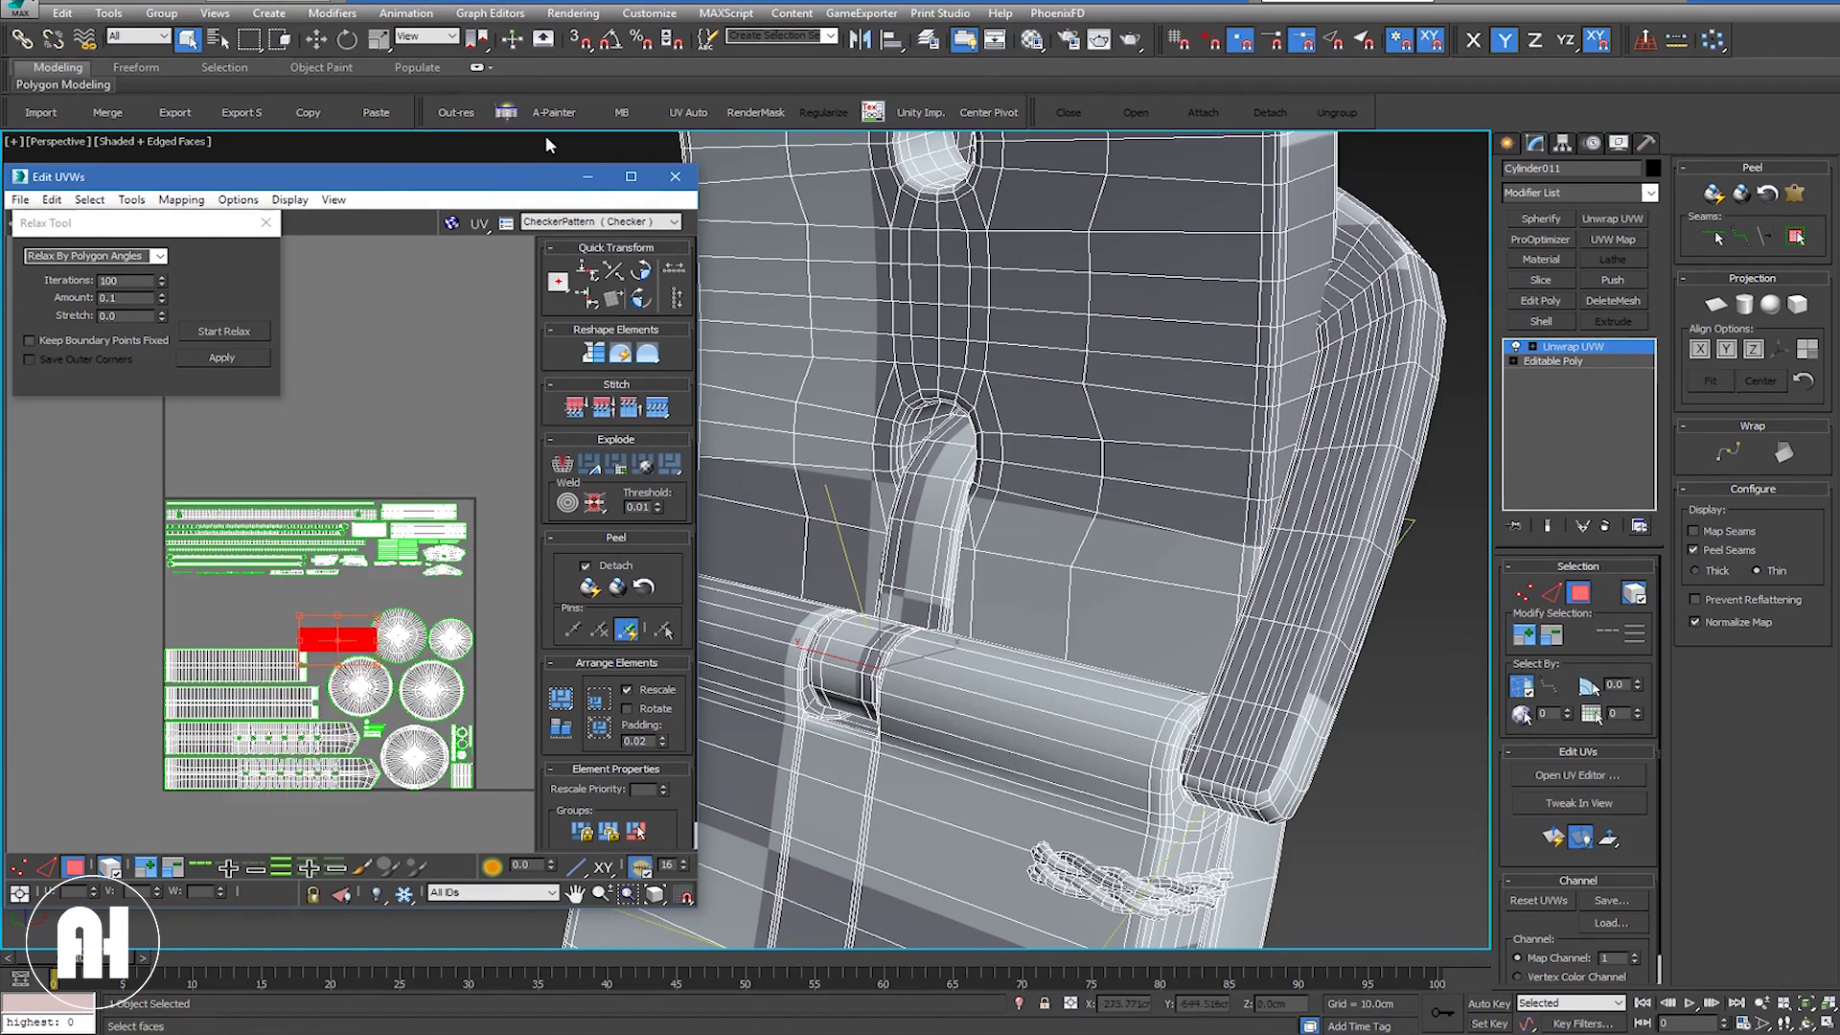
click(630, 177)
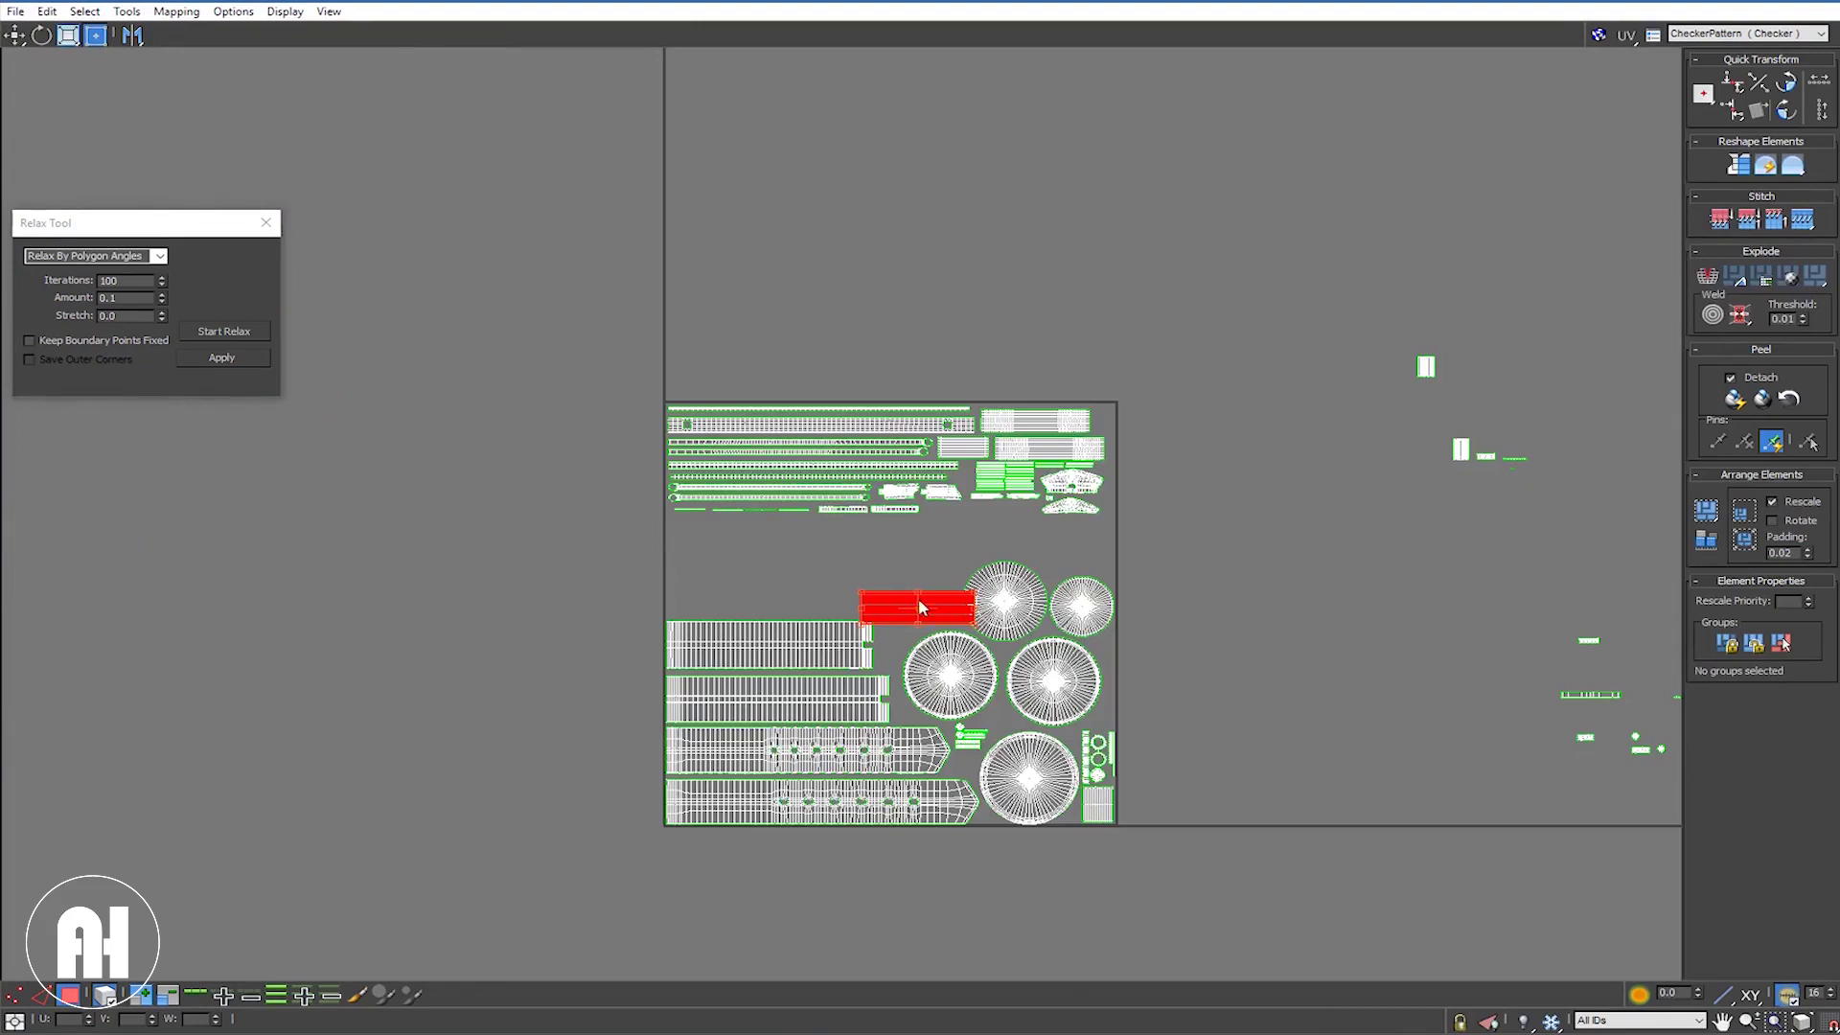
scroll(918, 606, up, 4)
scroll(918, 606, up, 3)
drag(955, 600, 868, 469)
drag(993, 455, 834, 510)
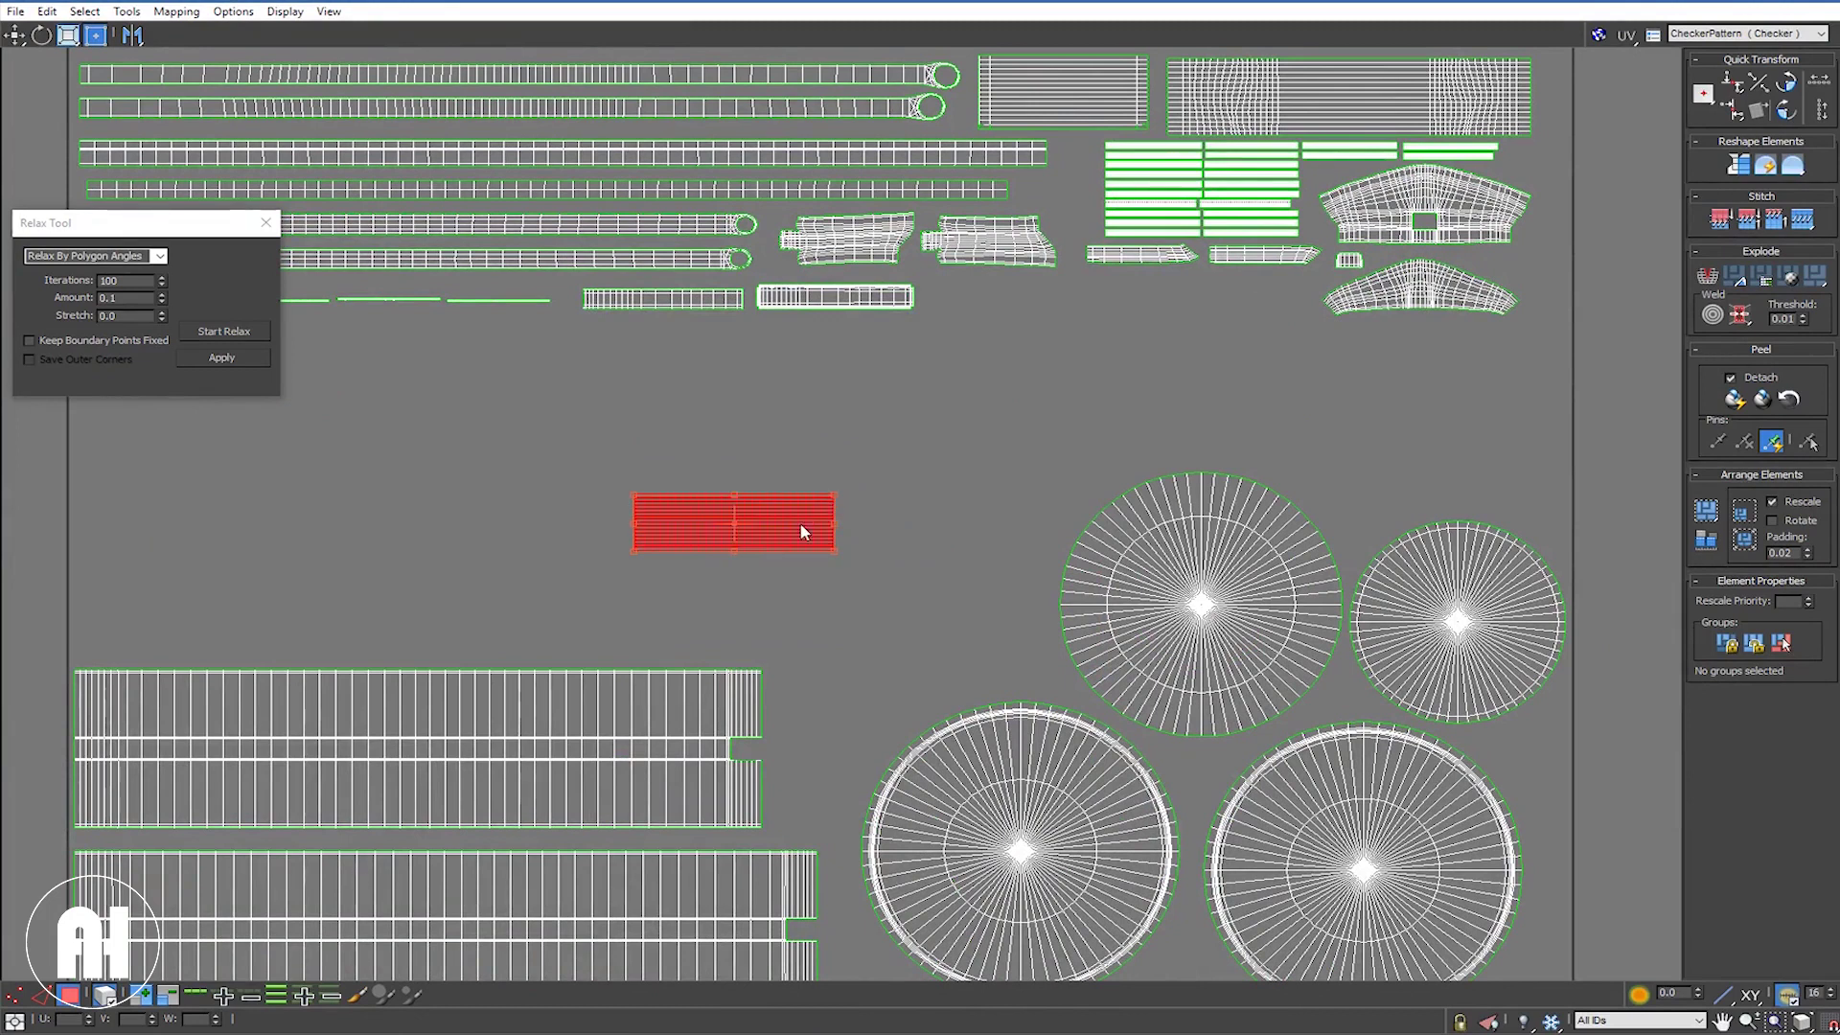
drag(1044, 425, 1102, 313)
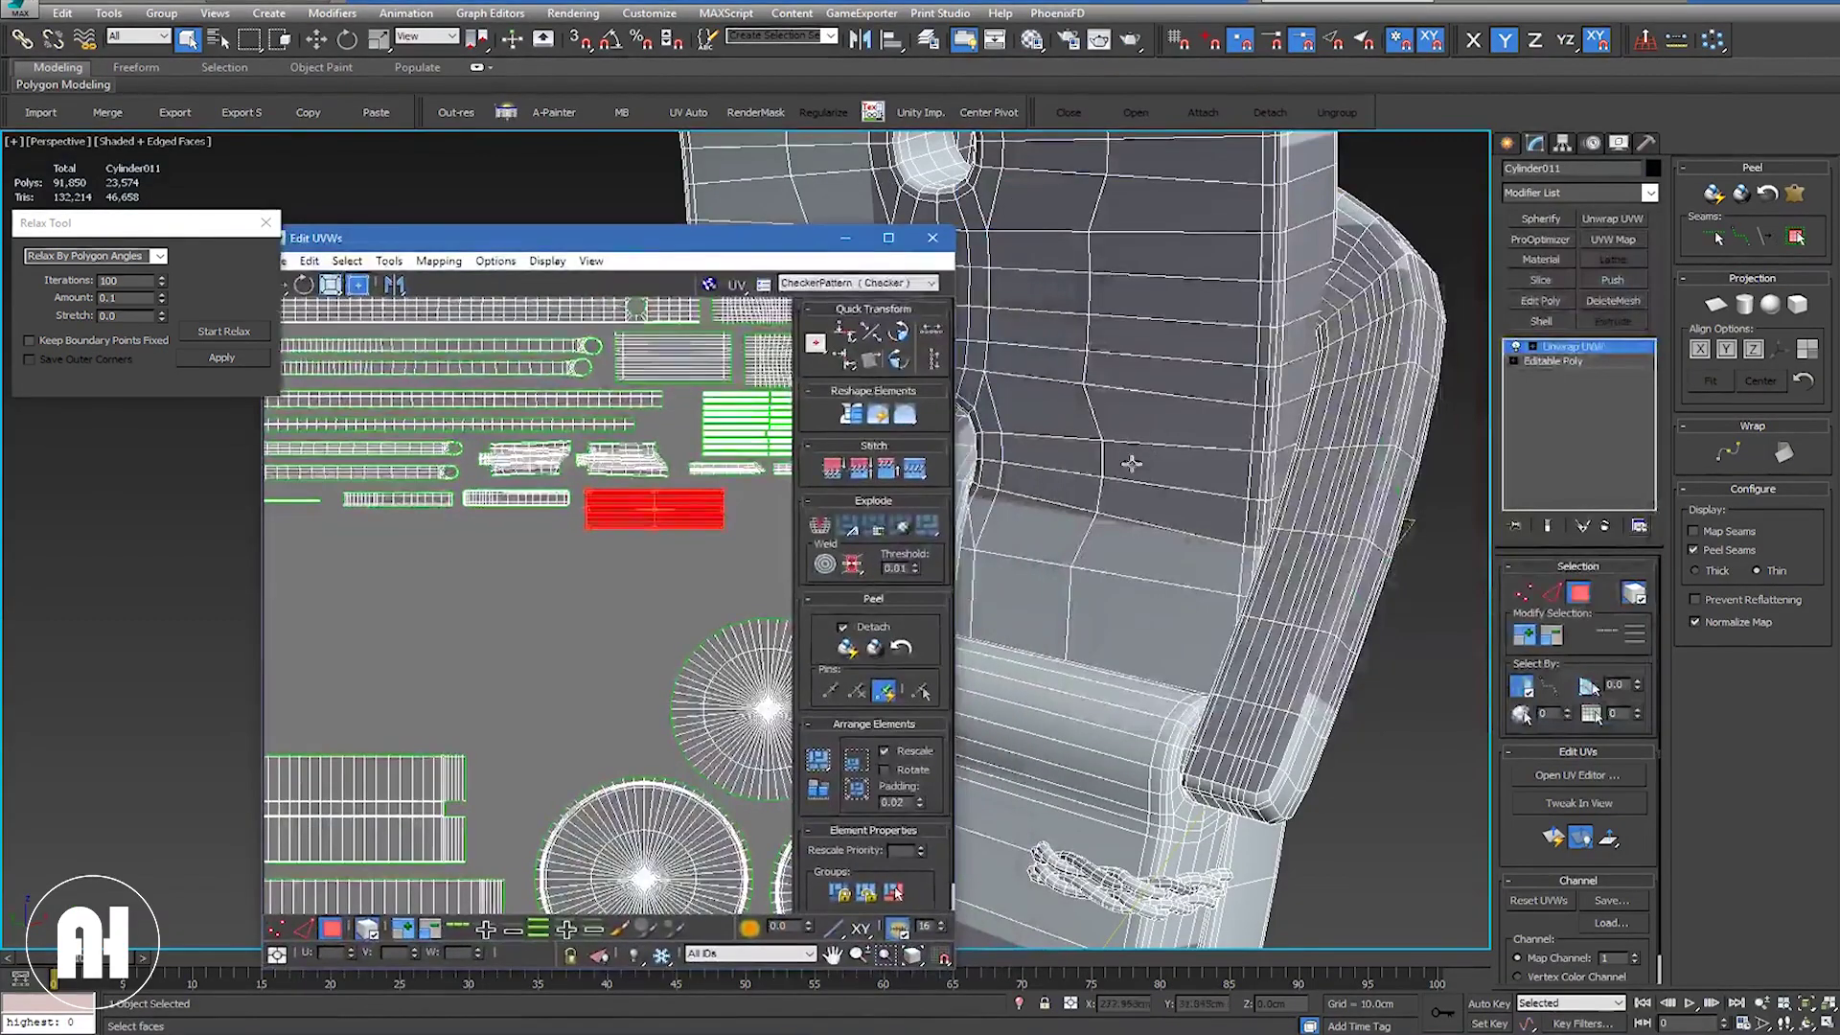
Step: Select the stray shells outside the tile and pack them in with Arrange Elements Pack Normalize
scroll(1188, 455, down, 3)
scroll(1188, 454, down, 4)
scroll(1188, 454, down, 2)
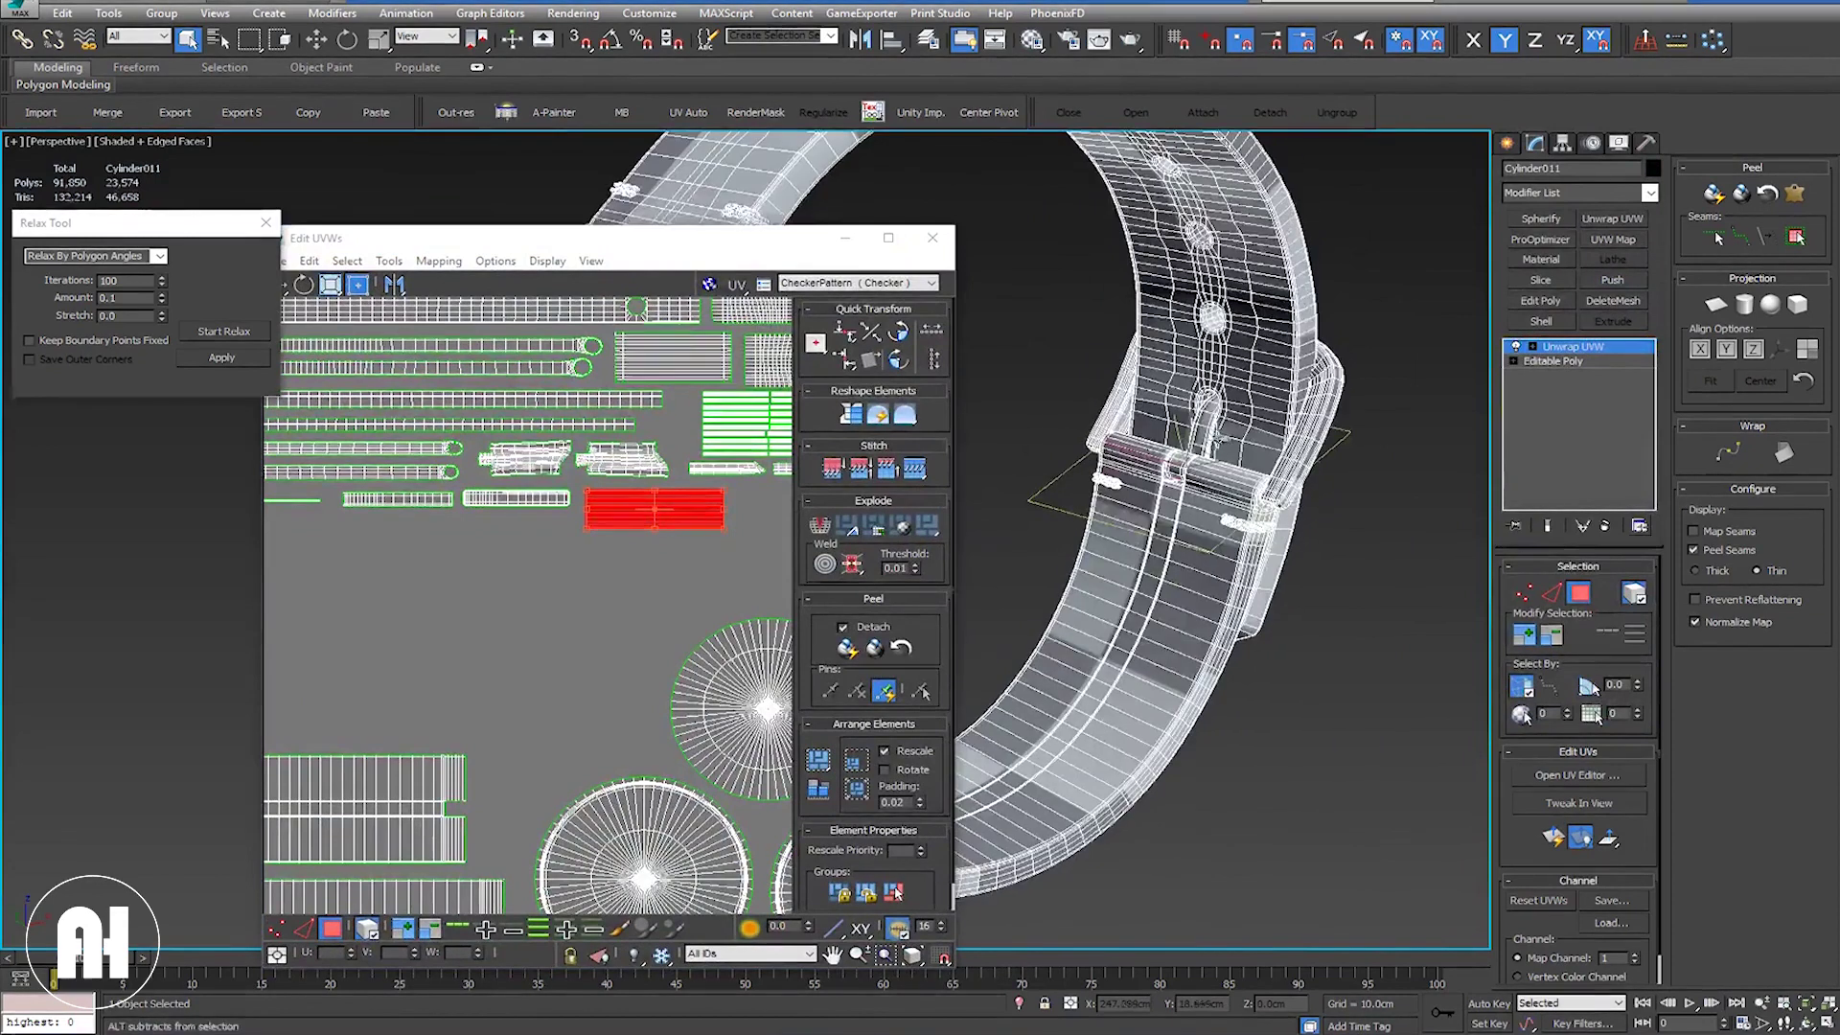
scroll(601, 580, down, 2)
scroll(602, 580, down, 3)
scroll(602, 580, down, 1)
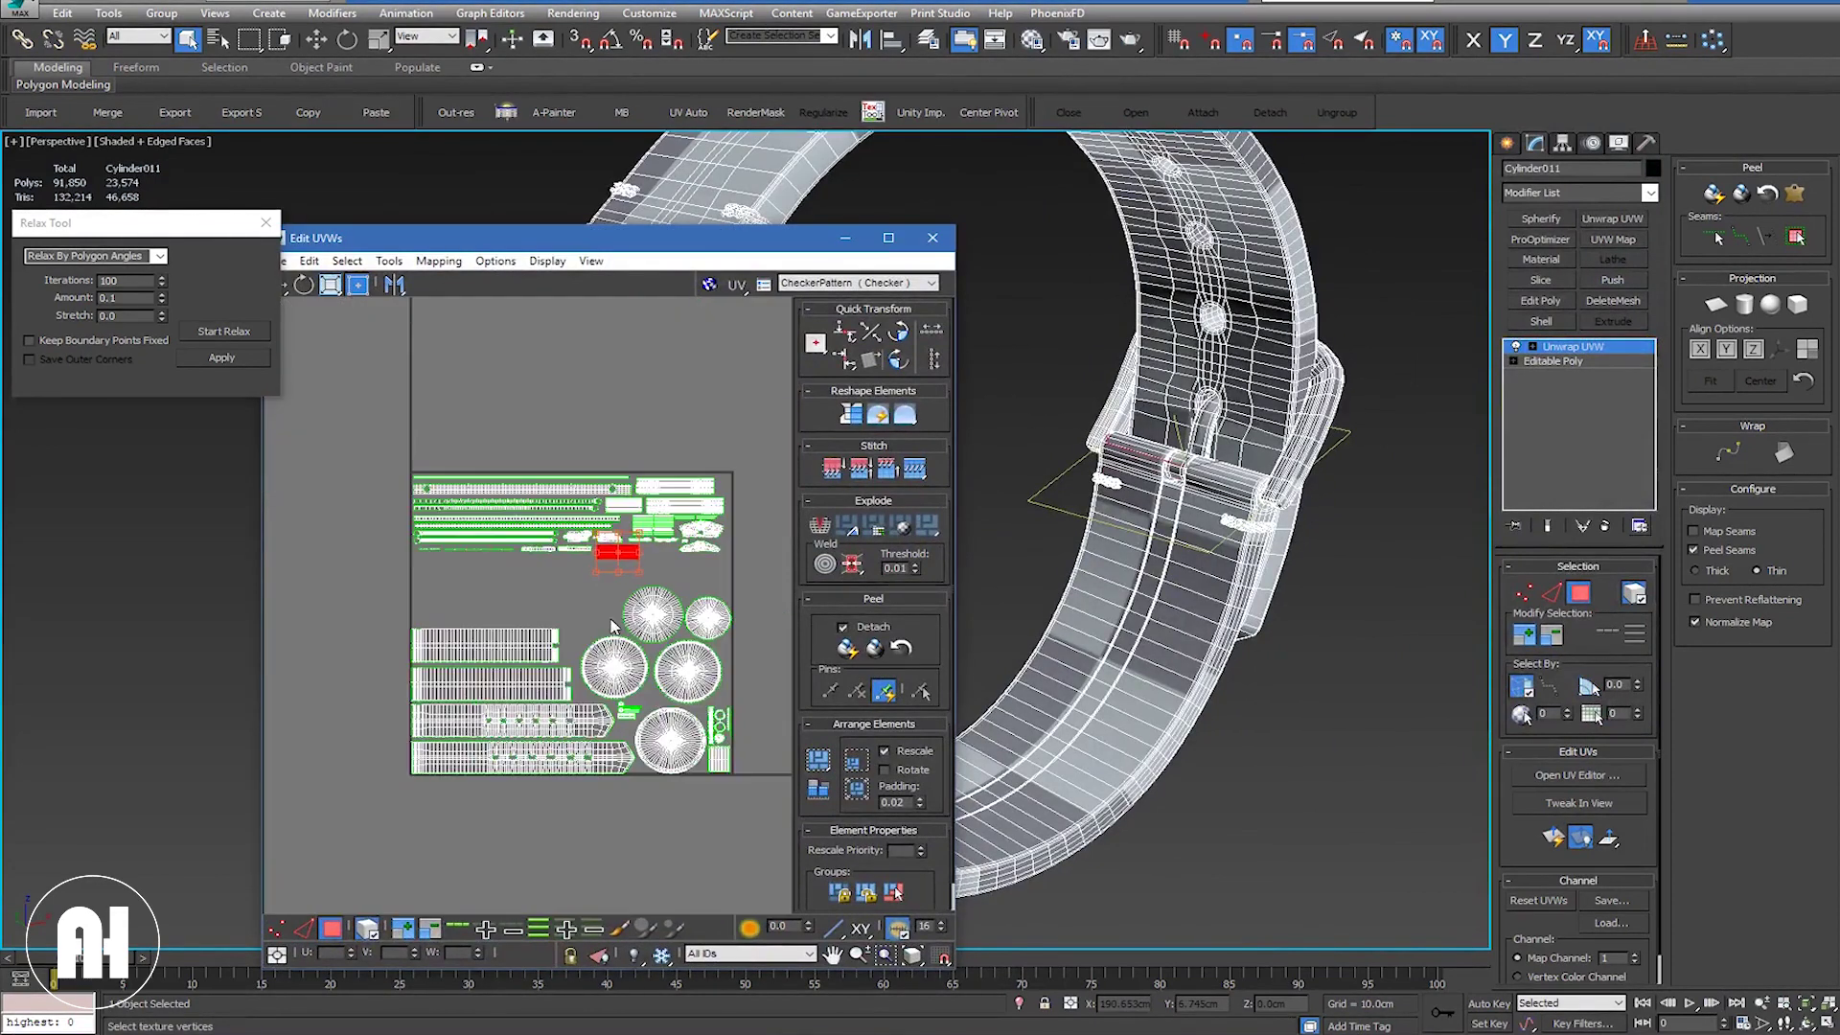
scroll(470, 625, down, 4)
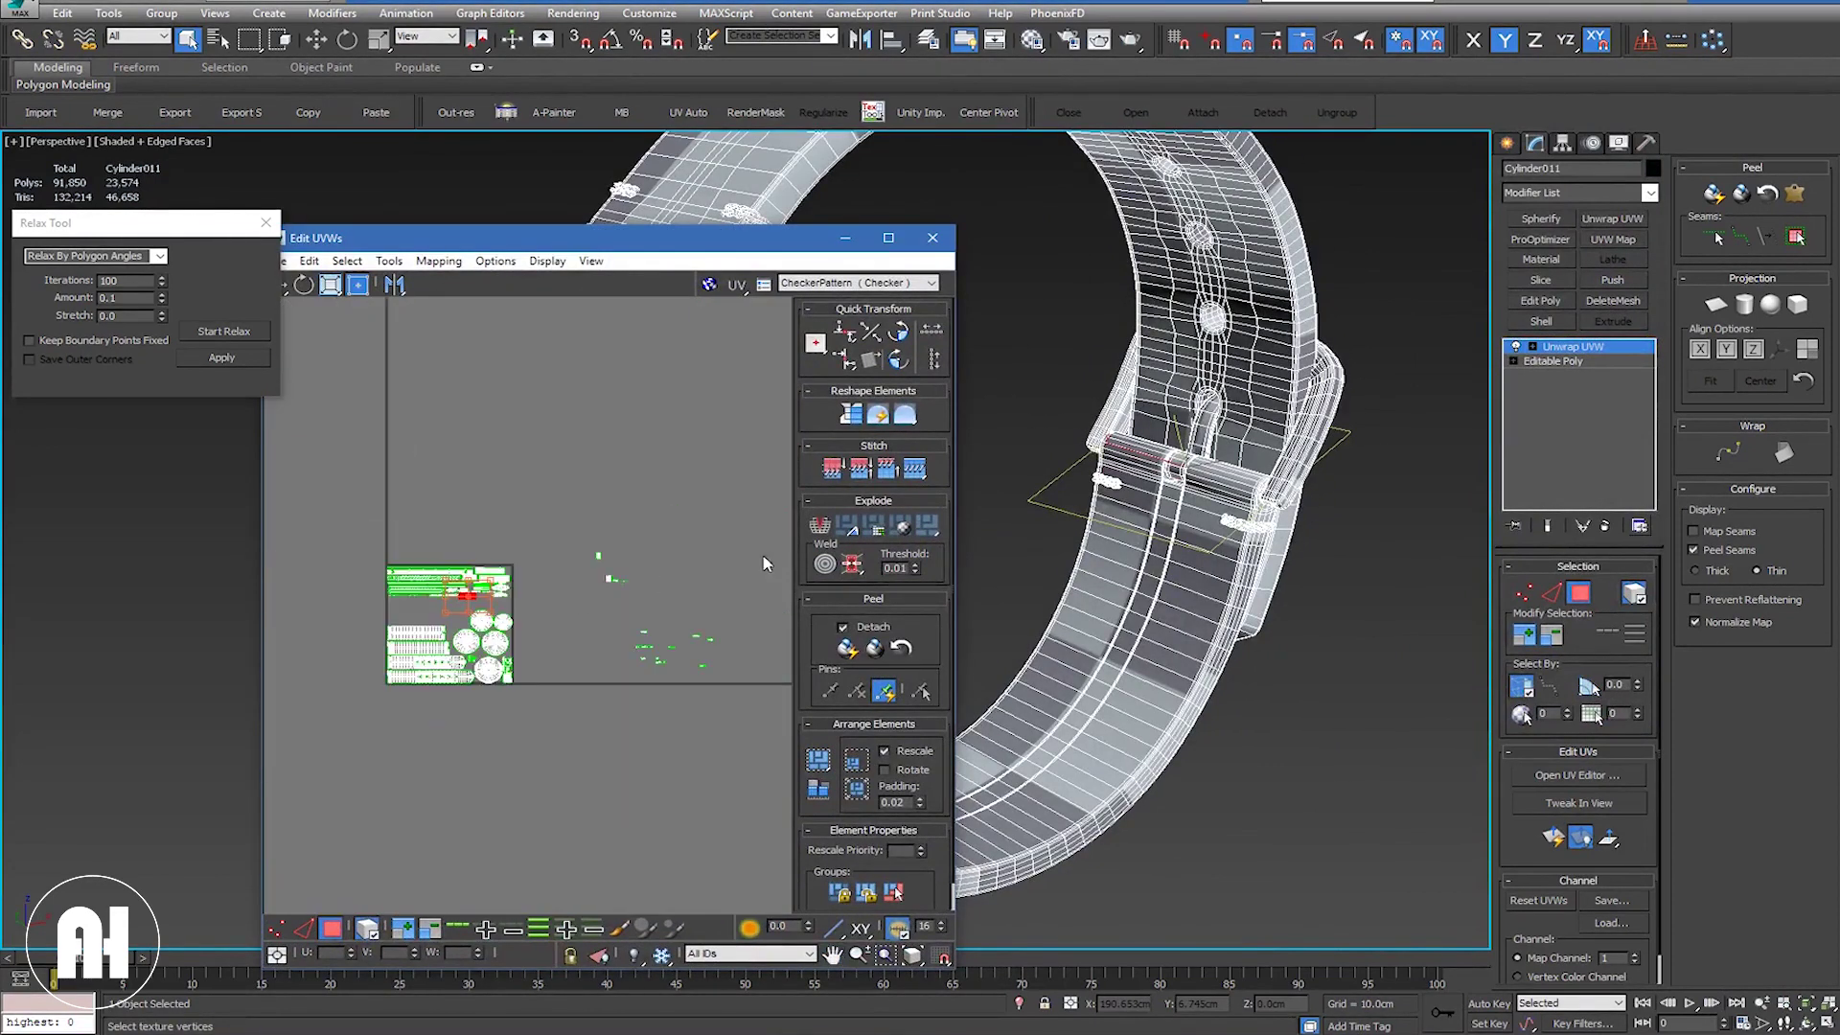
drag(629, 684, 645, 715)
alt+middle_drag(1150, 575, 1290, 575)
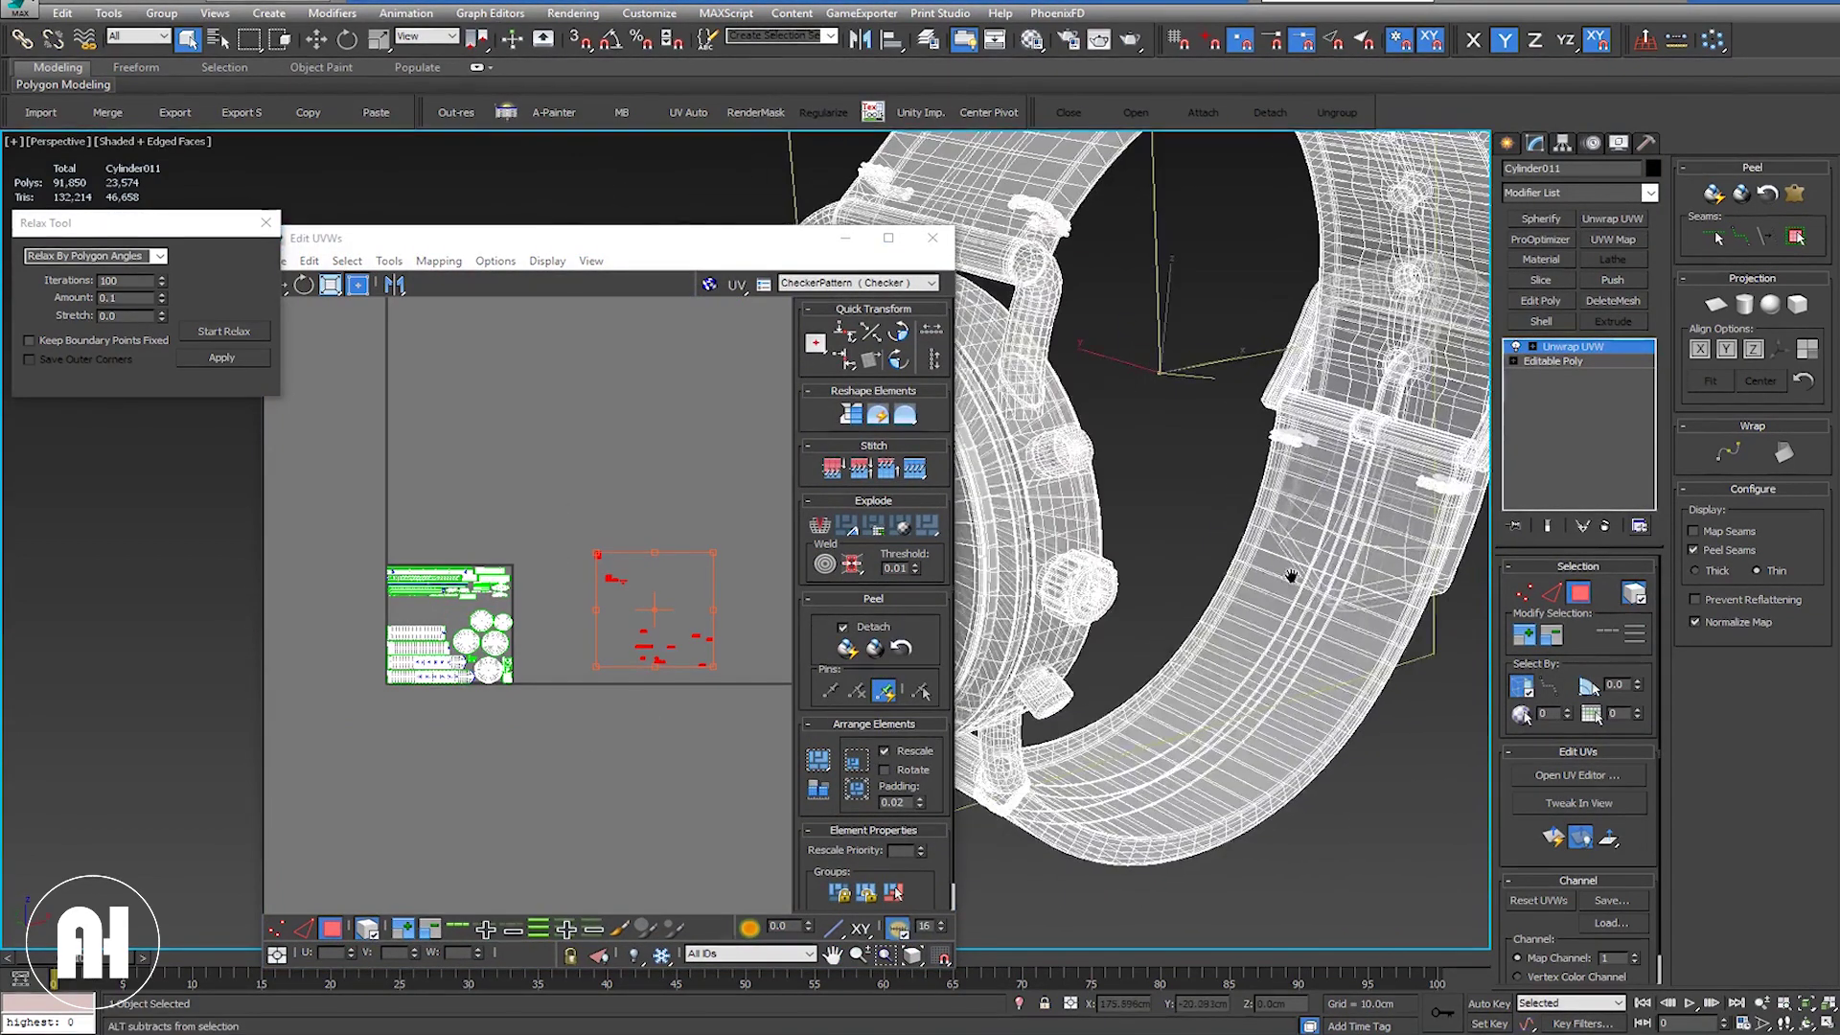
scroll(1290, 575, down, 8)
mouse_move(1290, 575)
alt+middle_down()
mouse_move(1182, 596)
mouse_move(1237, 575)
alt+middle_up()
click(857, 760)
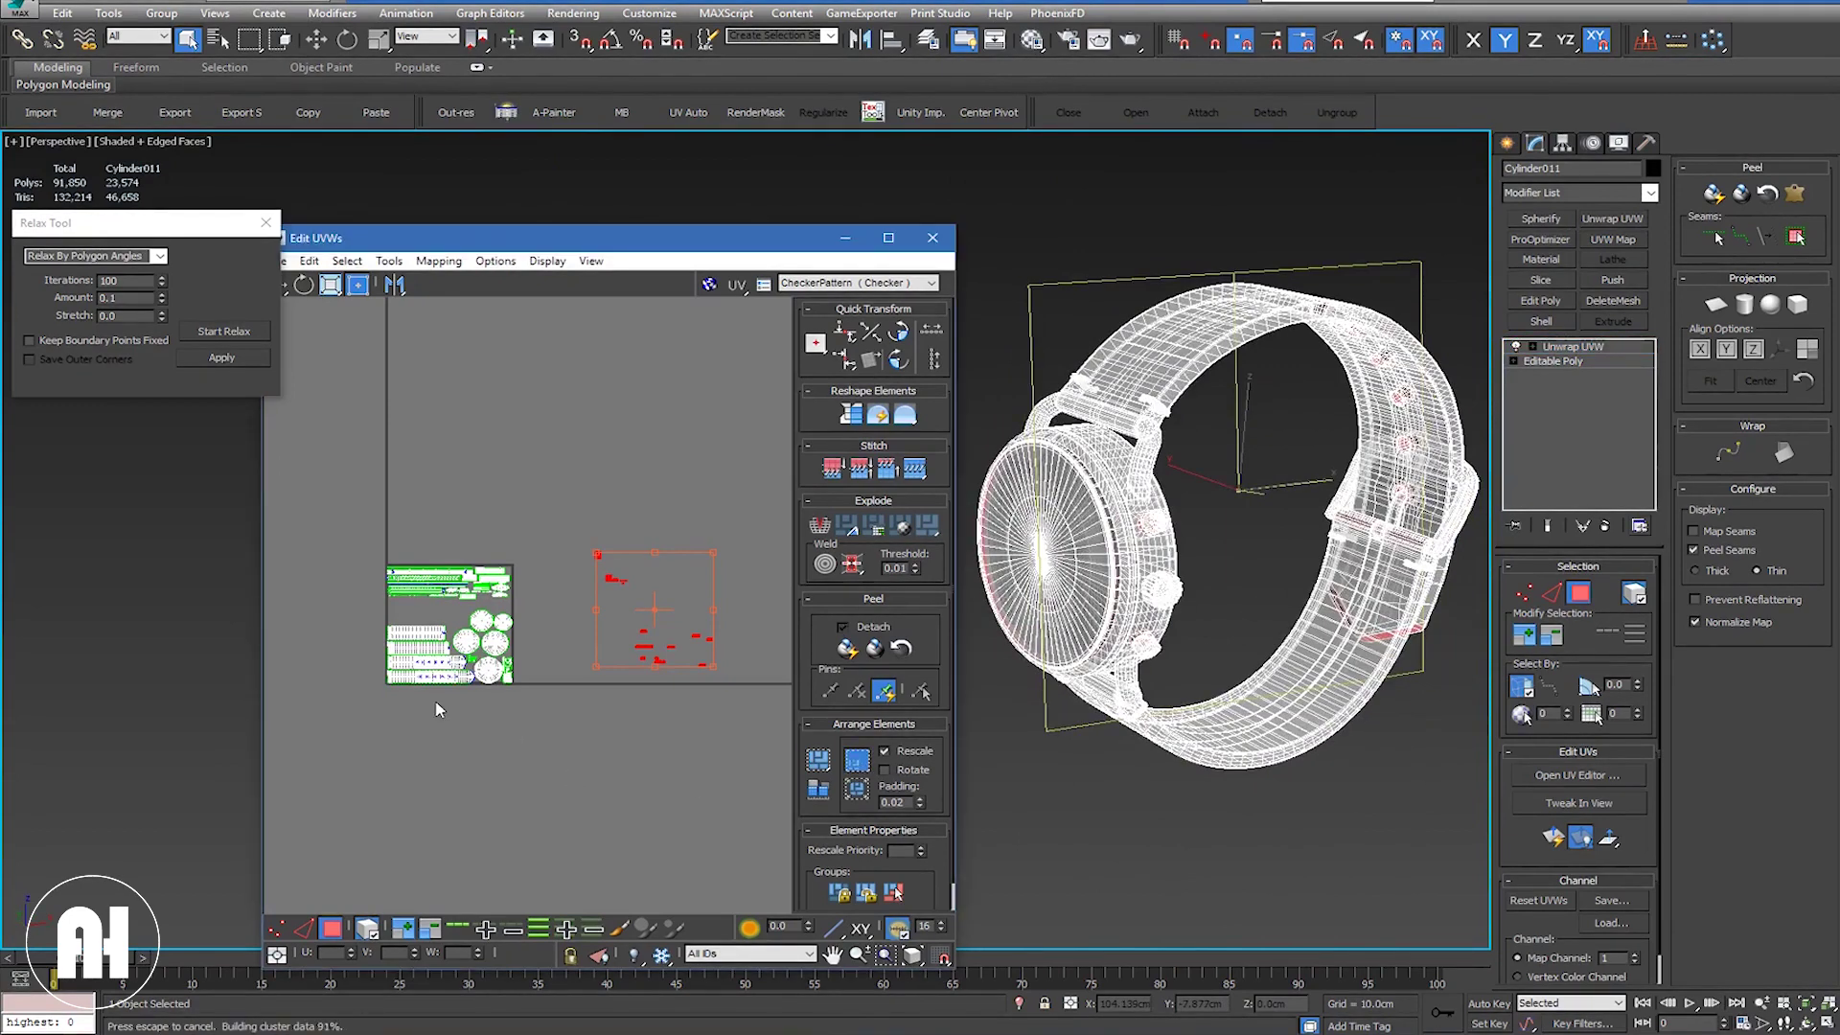
Step: Drag the small-shell cluster from the bottom-left corner into the empty left area, then deselect it
double_click(587, 241)
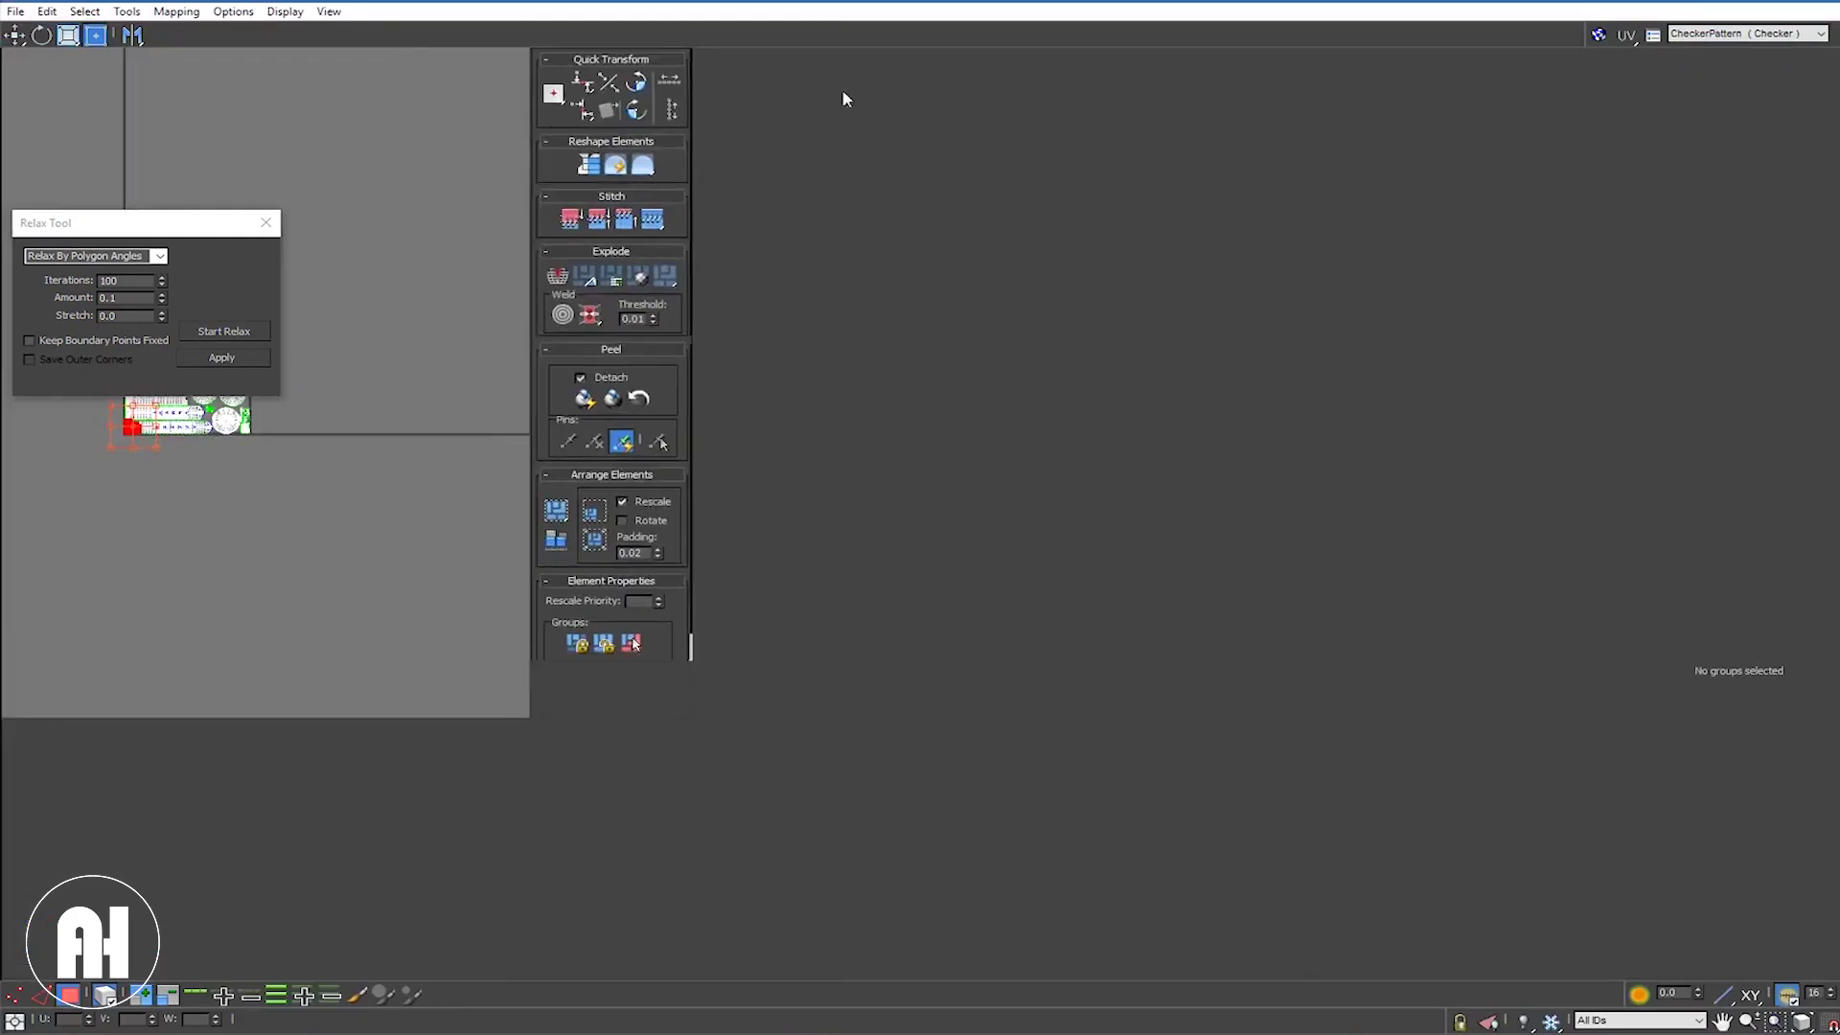
scroll(698, 591, up, 2)
scroll(690, 618, up, 2)
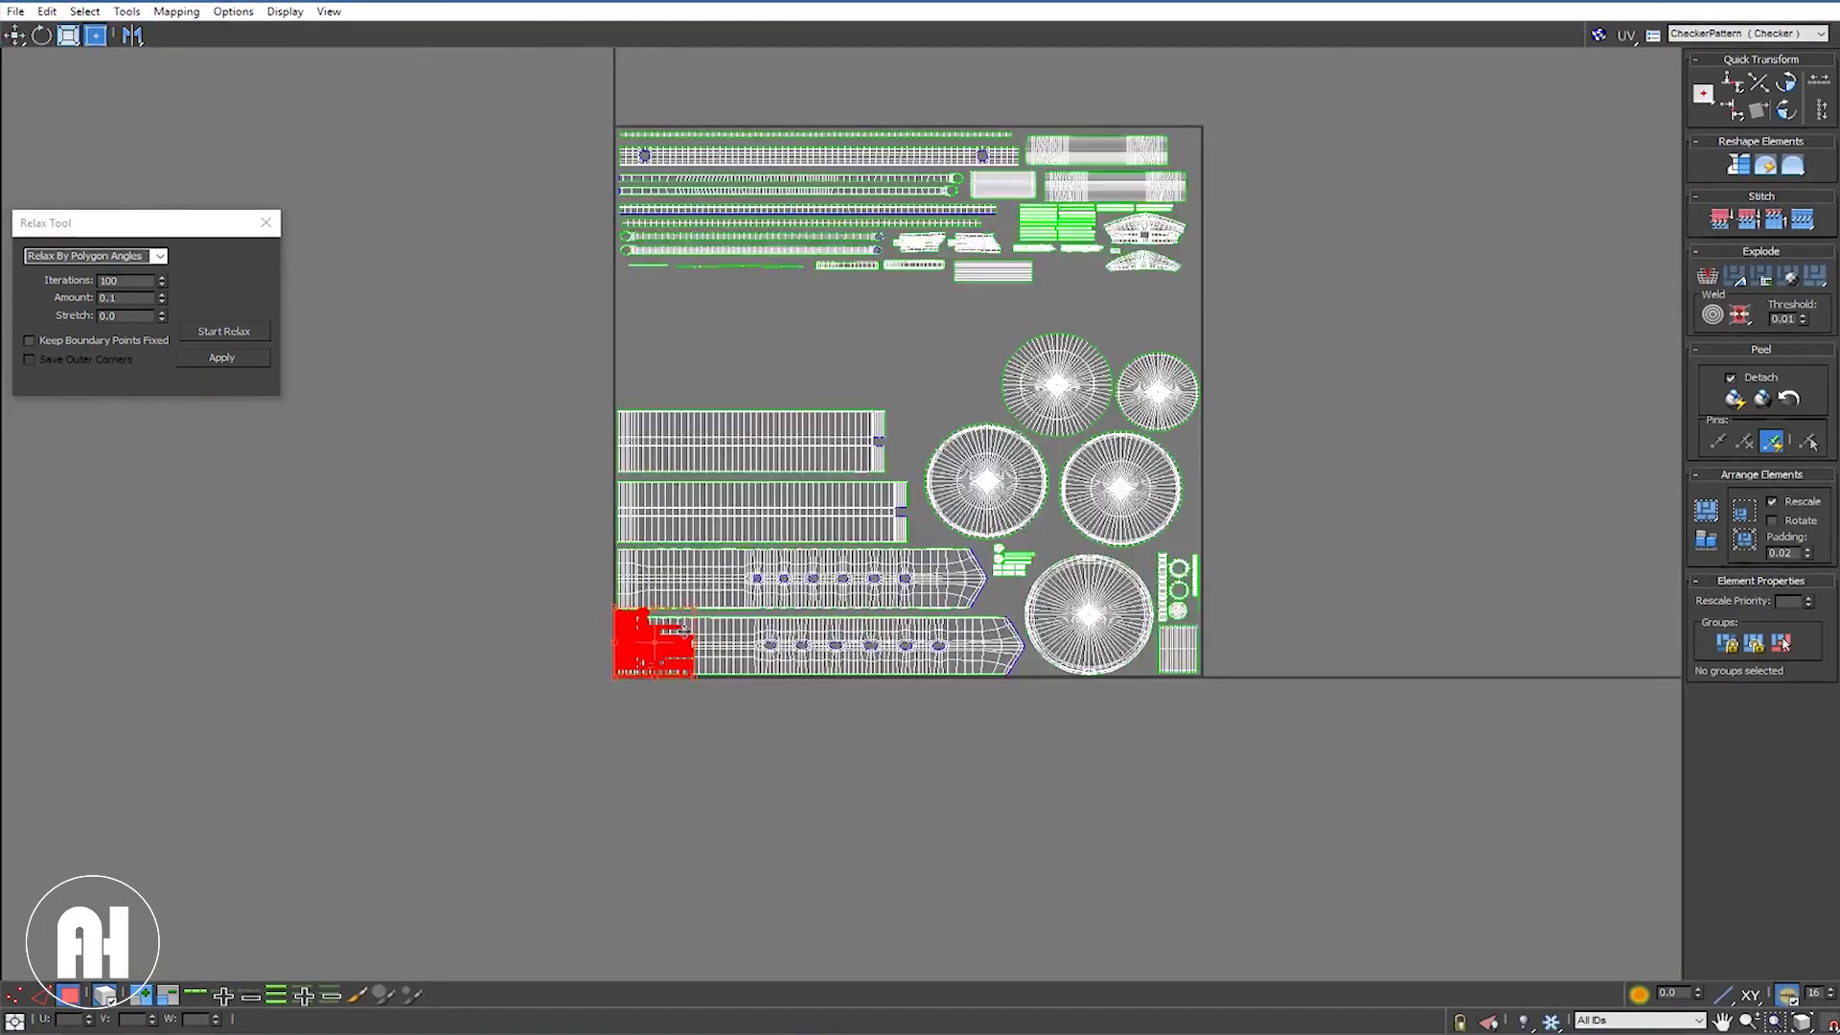
scroll(678, 648, up, 3)
mouse_move(646, 644)
mouse_down()
mouse_move(699, 422)
mouse_move(699, 278)
mouse_up()
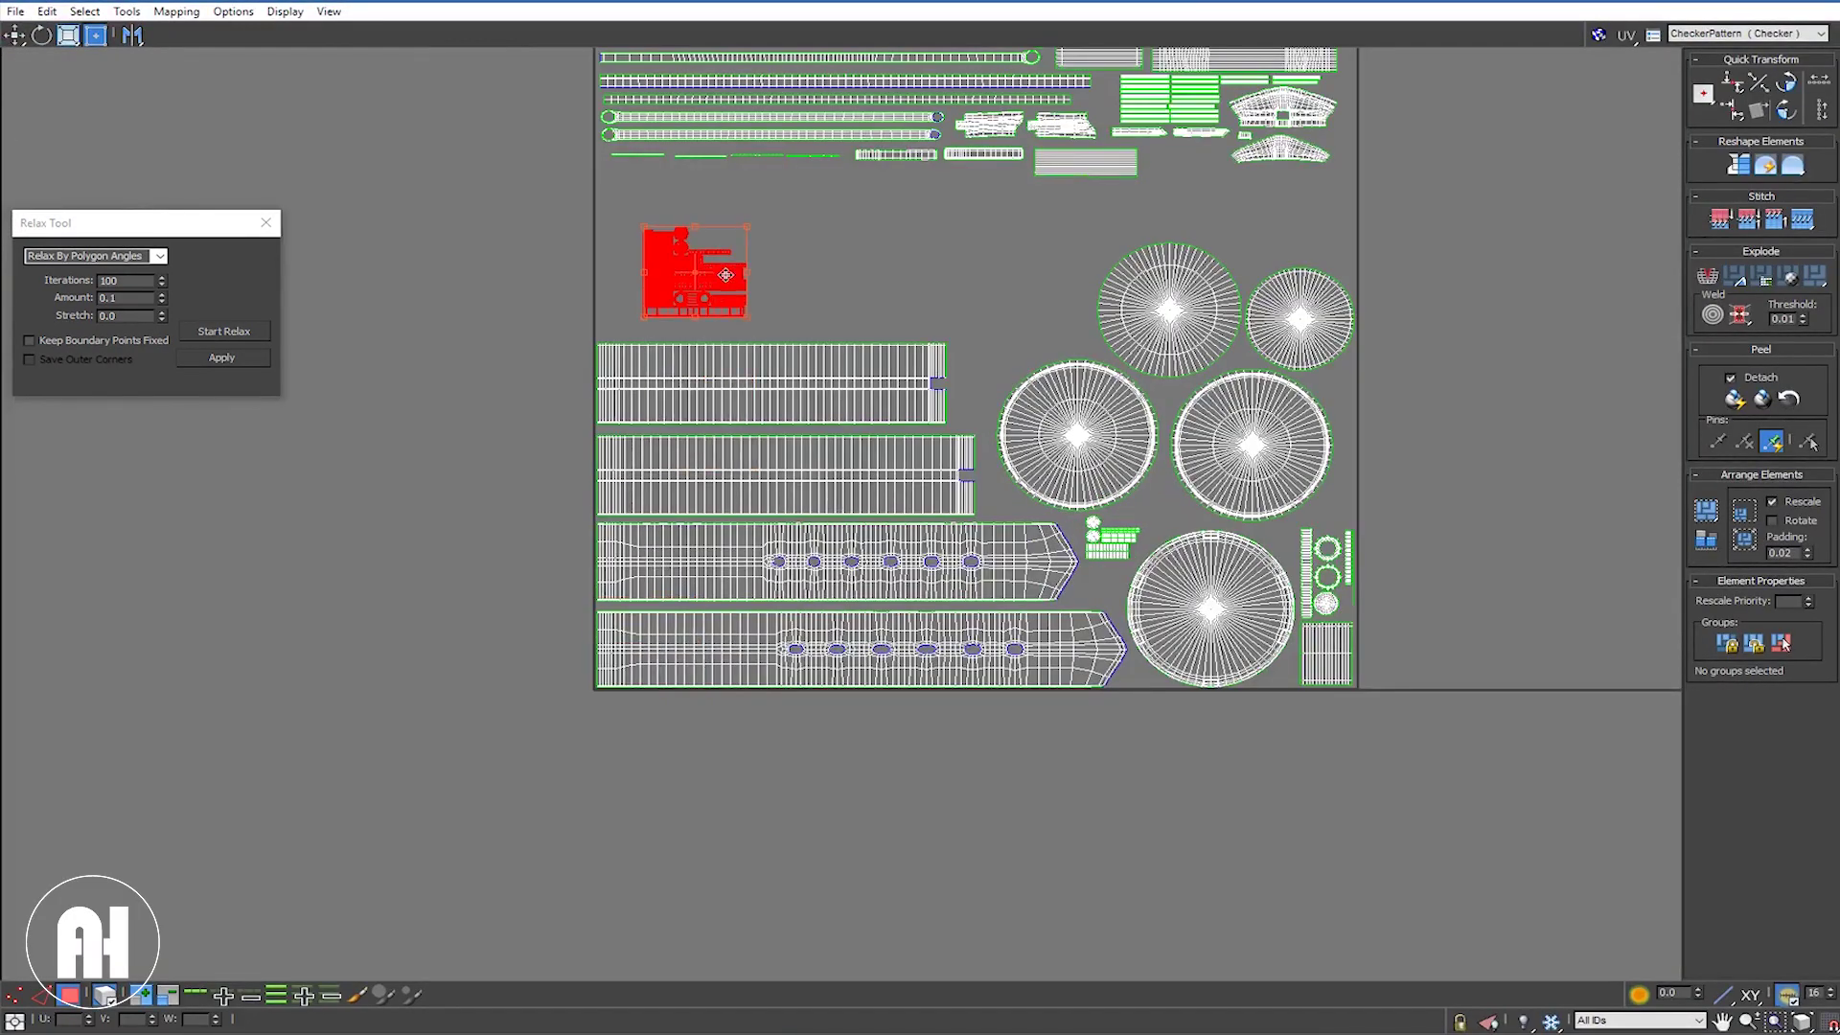
scroll(698, 383, up, 1)
scroll(697, 383, up, 1)
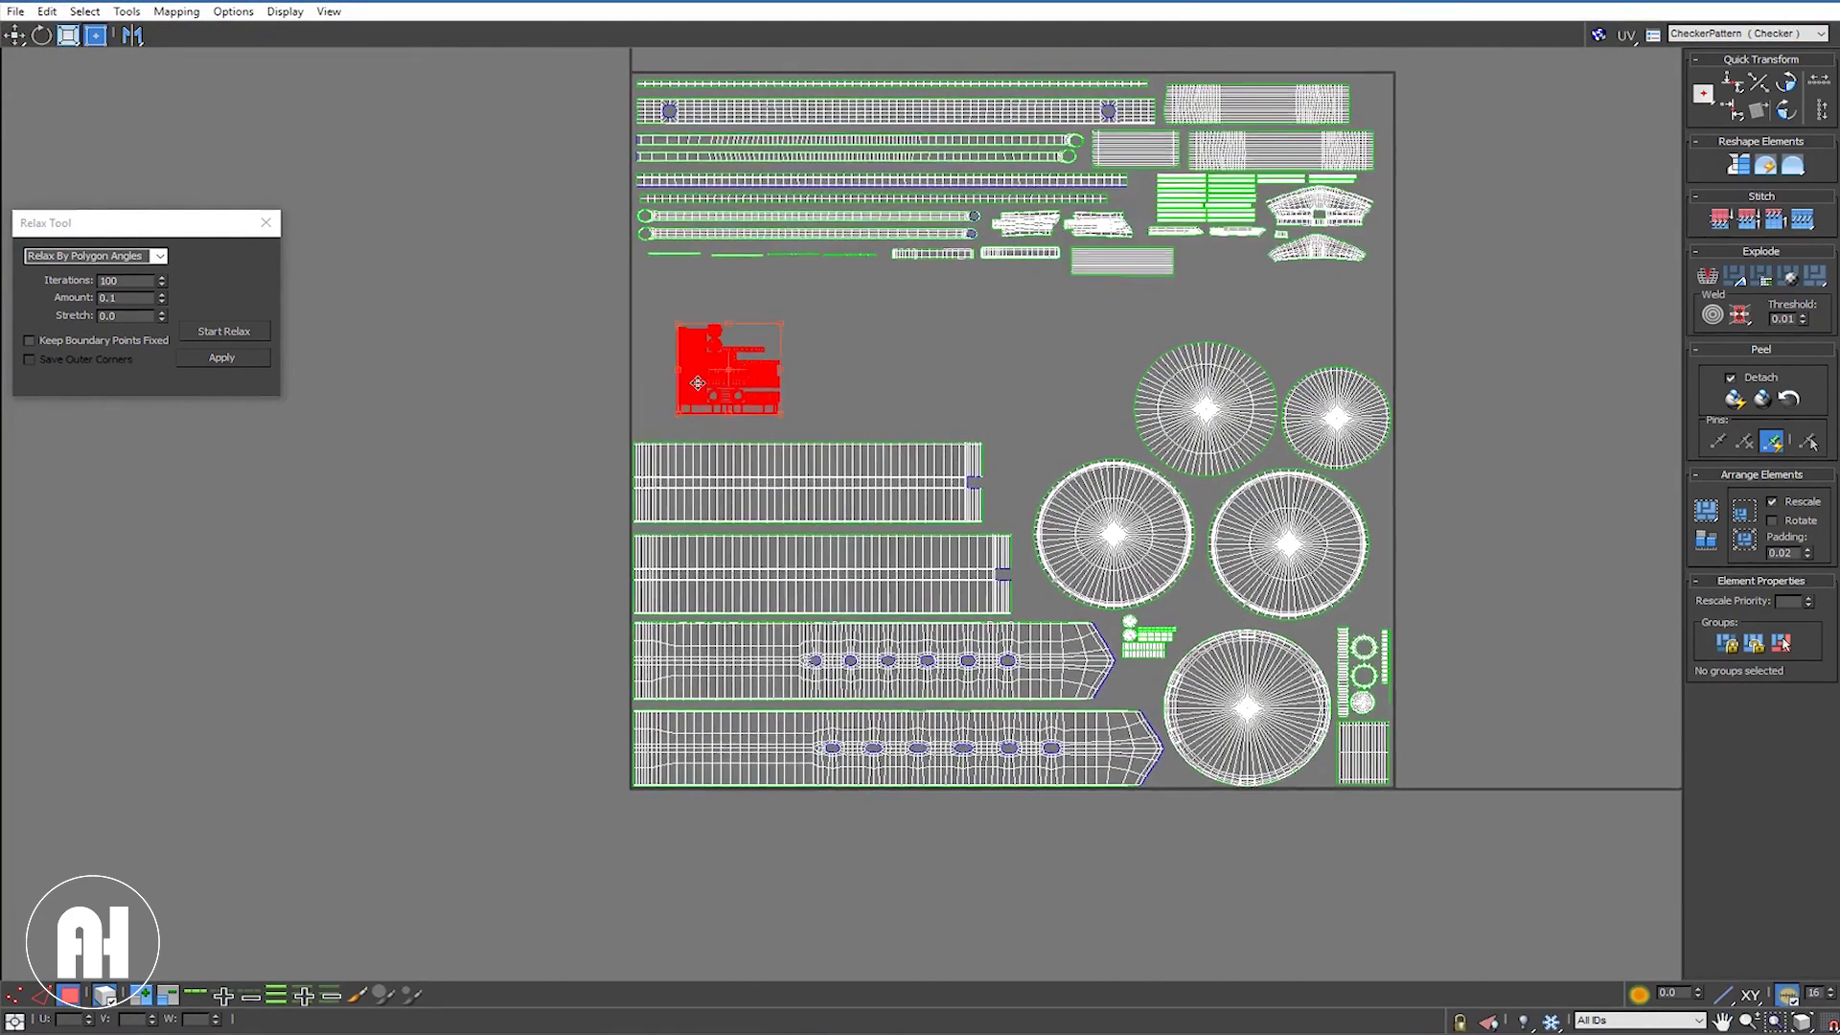
scroll(698, 383, up, 3)
drag(697, 384, 598, 434)
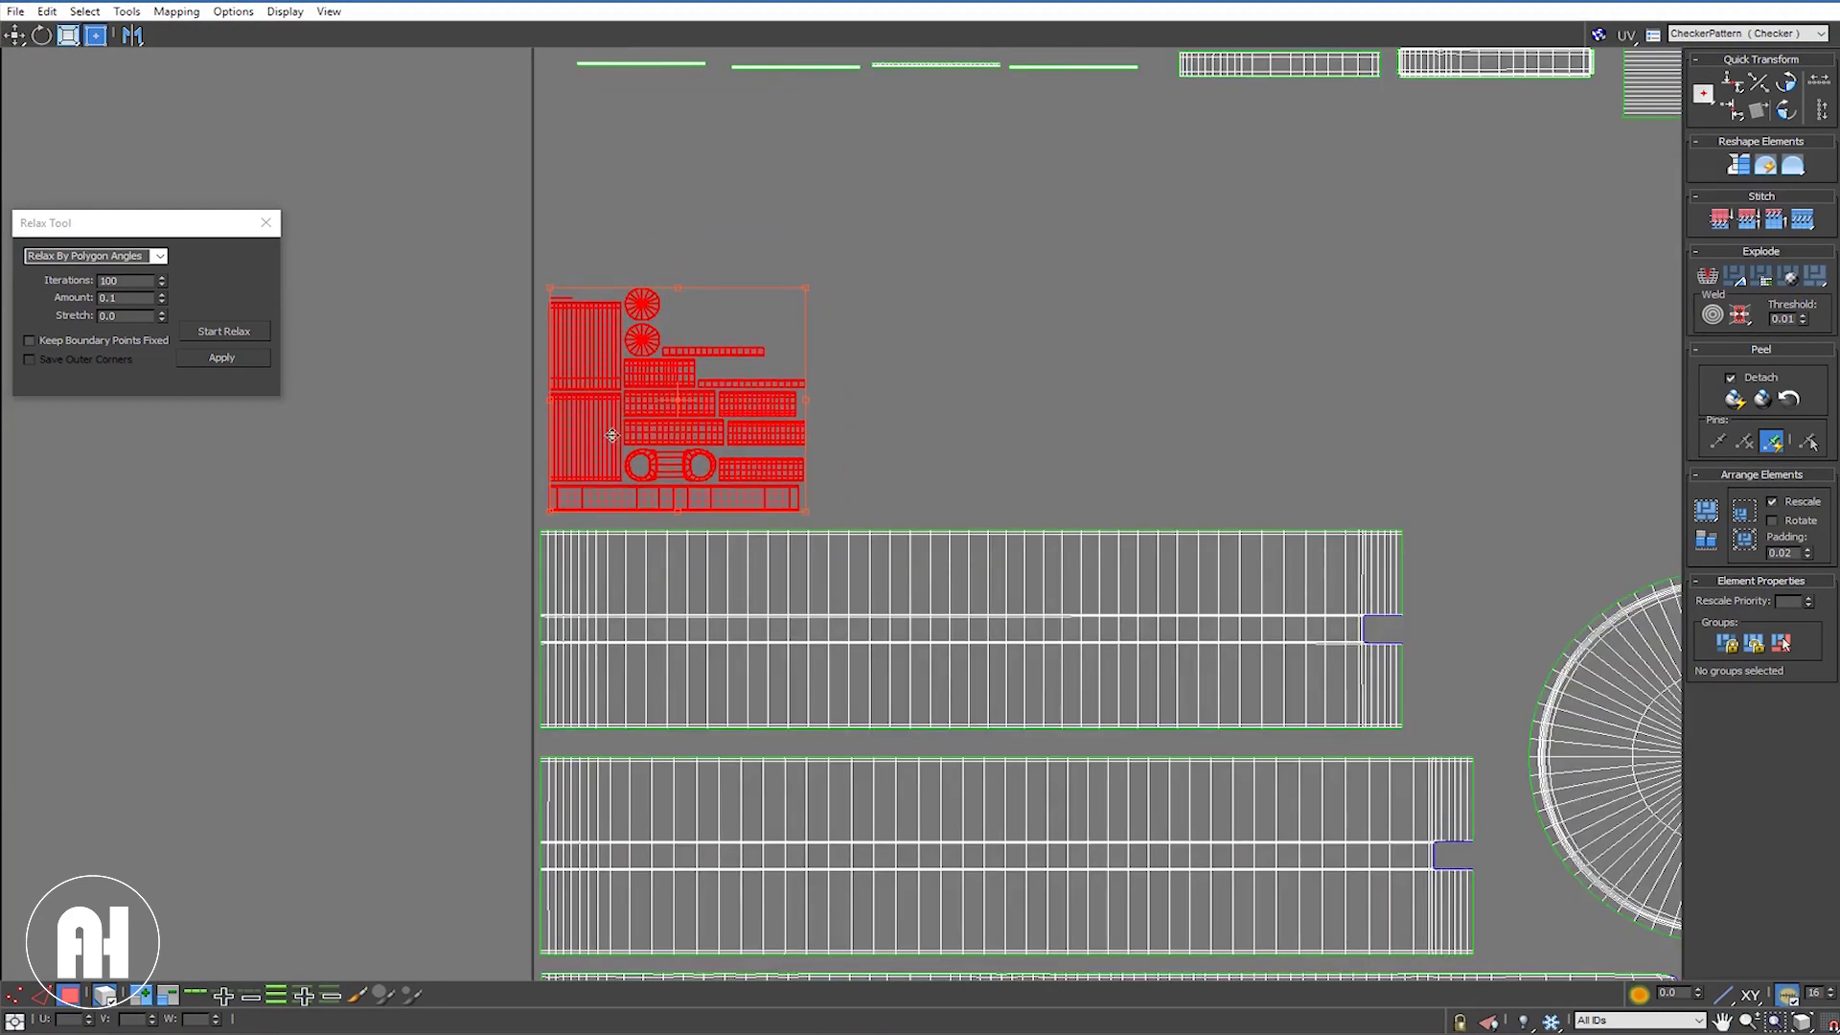
click(913, 412)
Step: Pan and zoom the UV view to centre the whole tile
middle_drag(1136, 557, 895, 571)
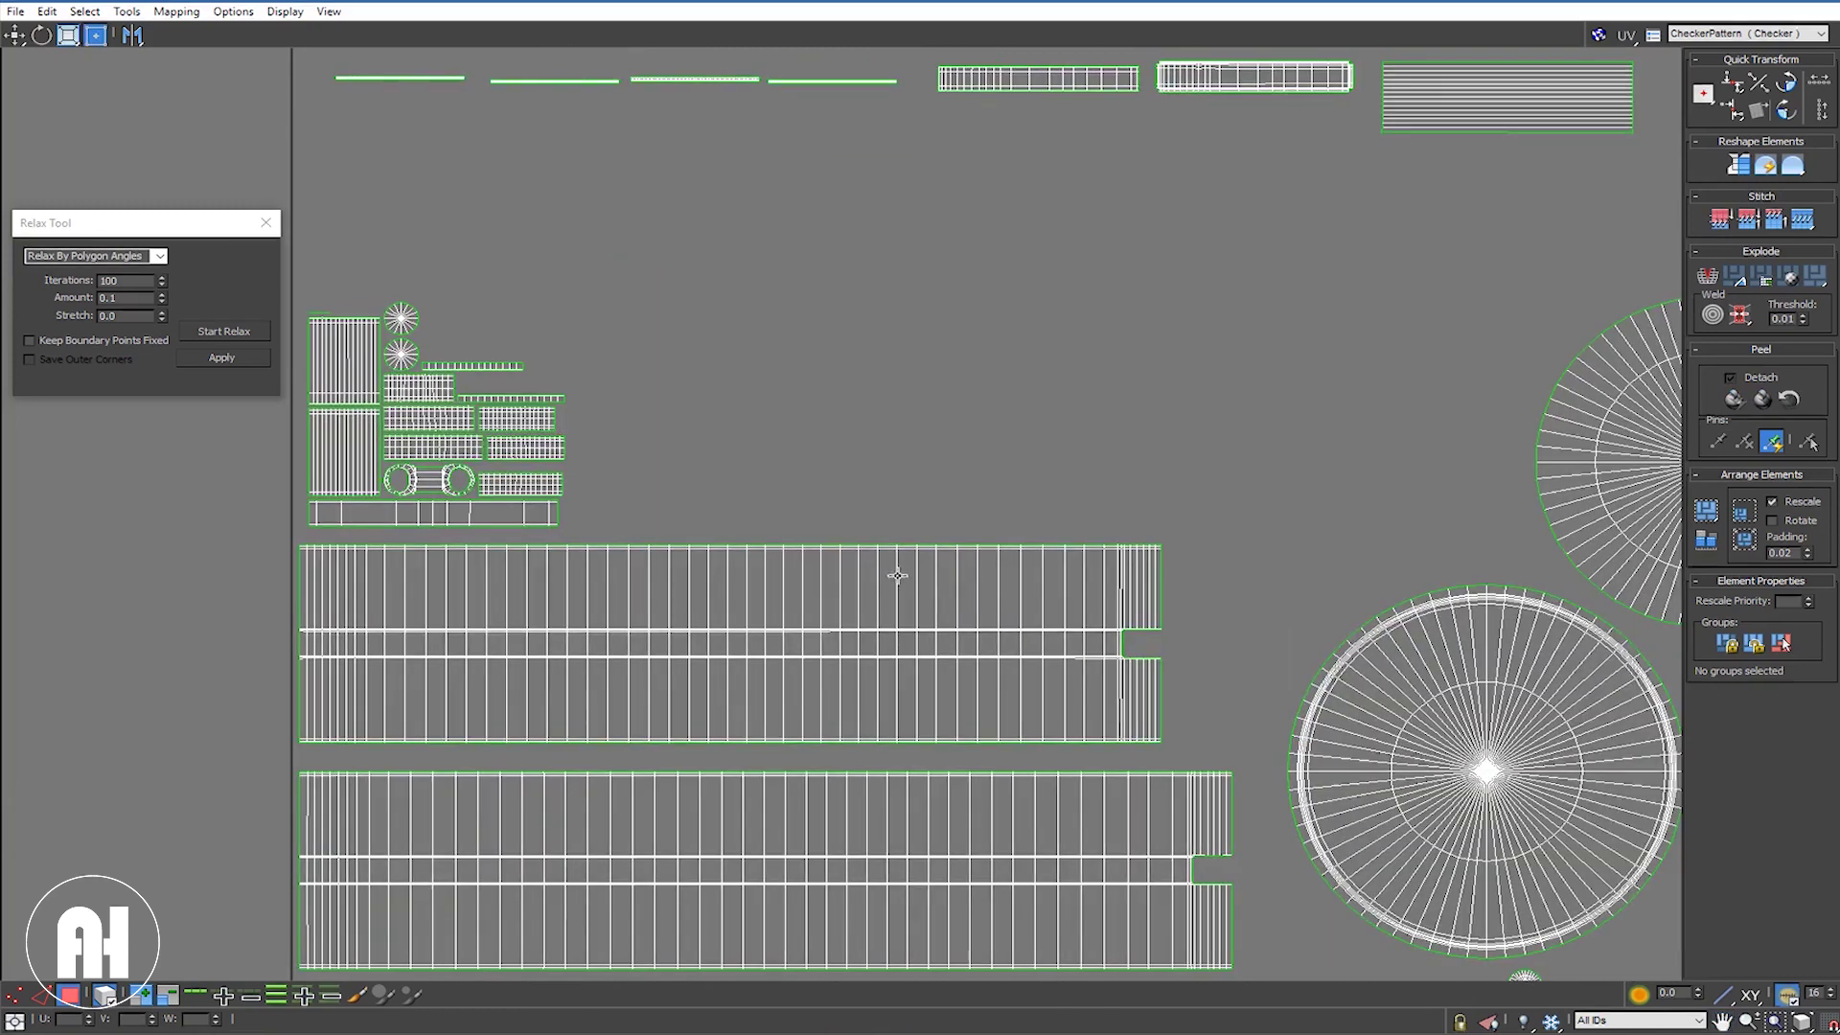
scroll(848, 506, down, 1)
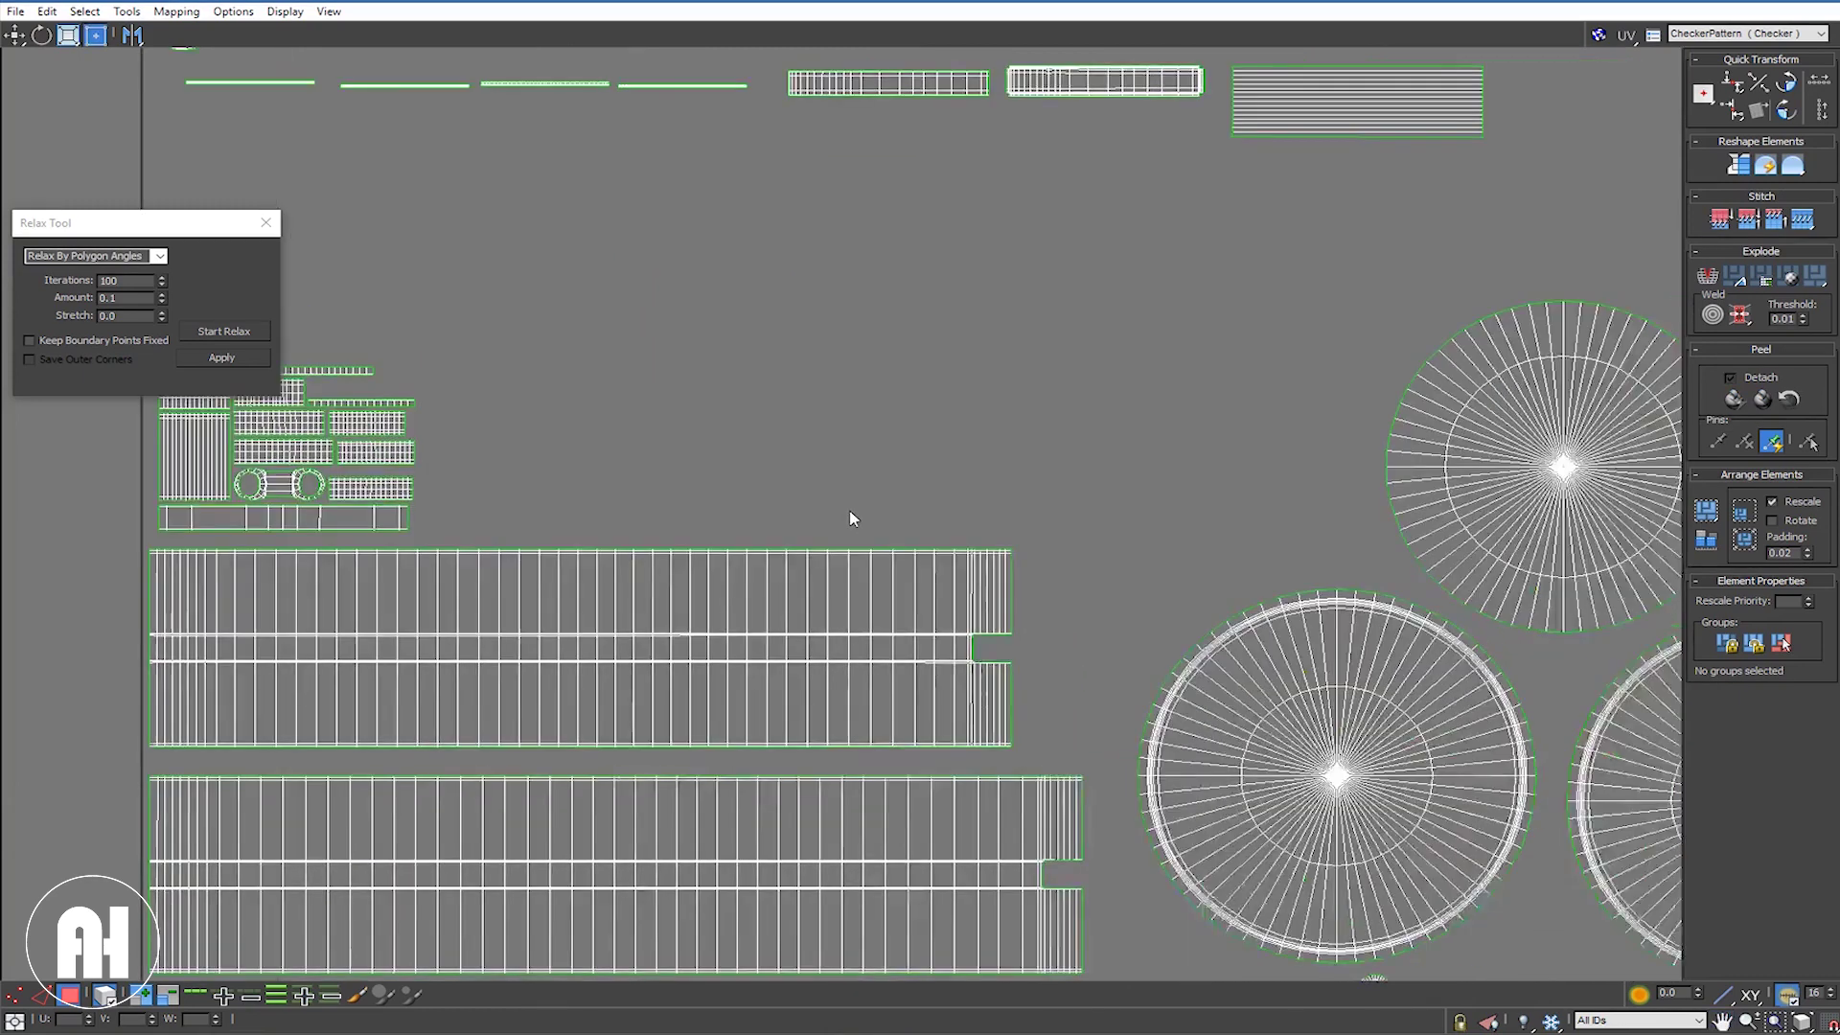
scroll(850, 508, down, 3)
scroll(853, 513, down, 3)
scroll(931, 421, up, 1)
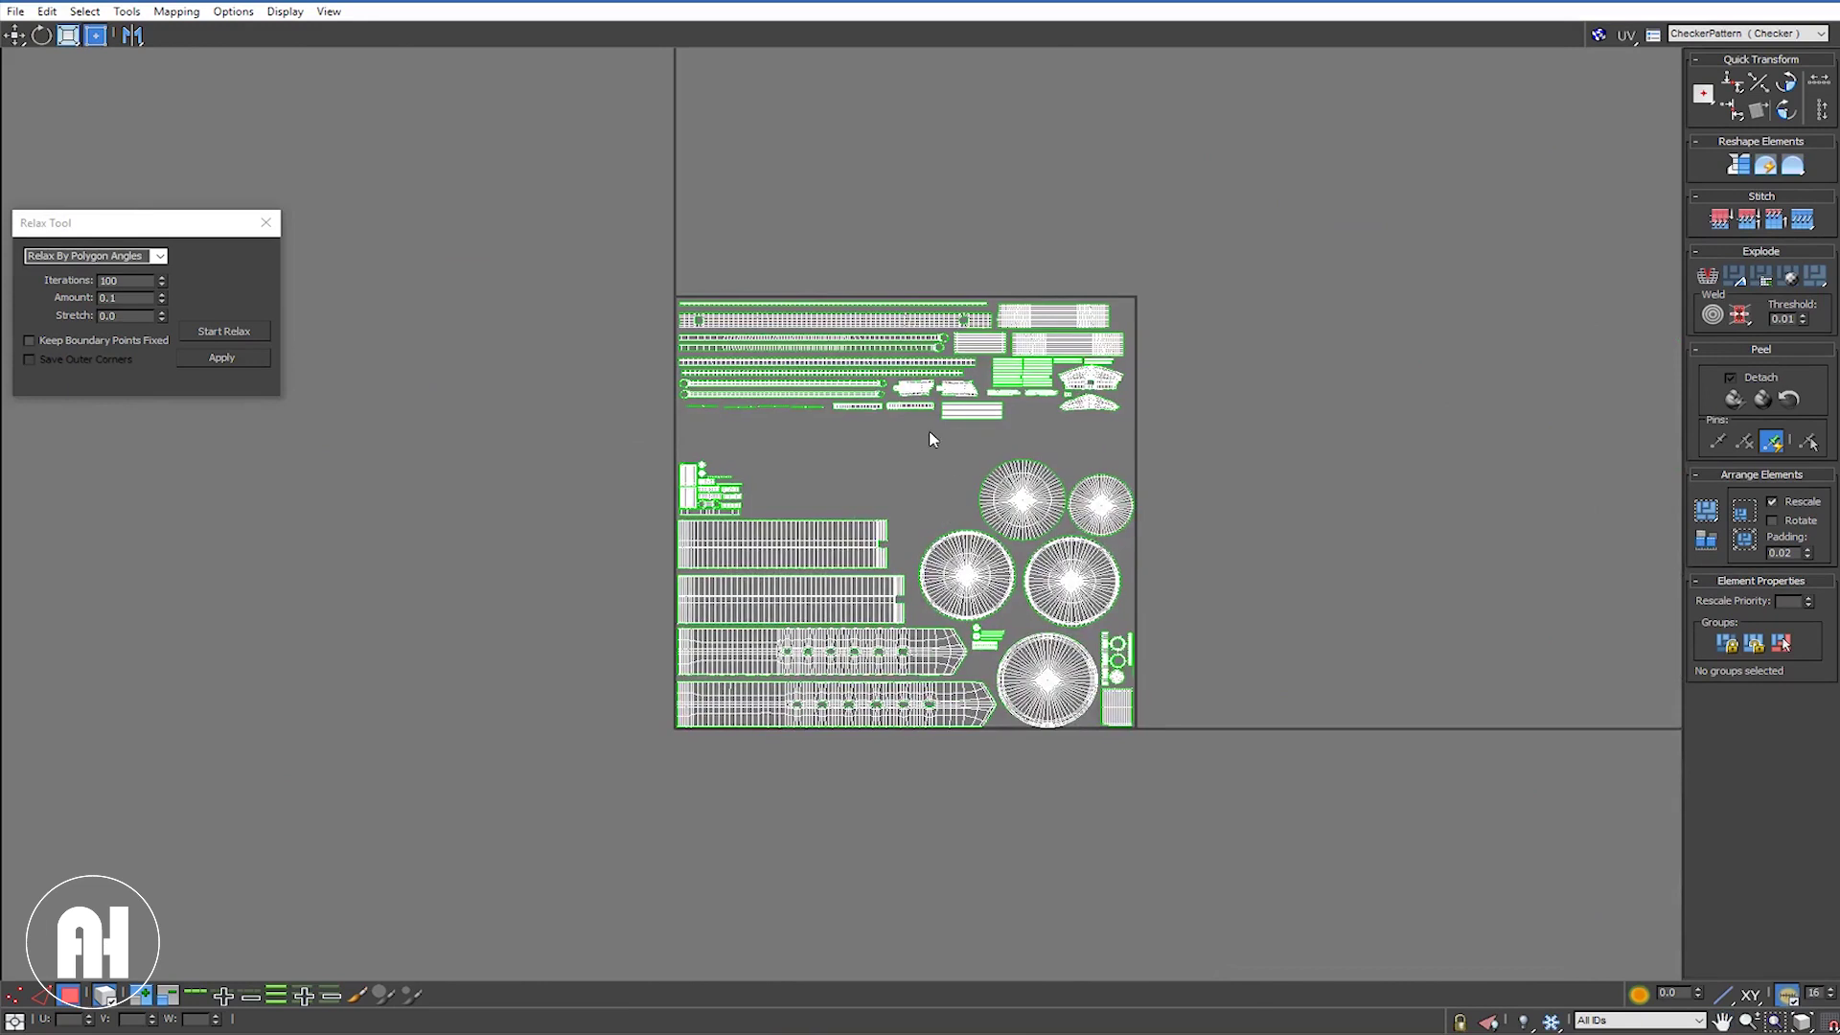
scroll(948, 440, up, 1)
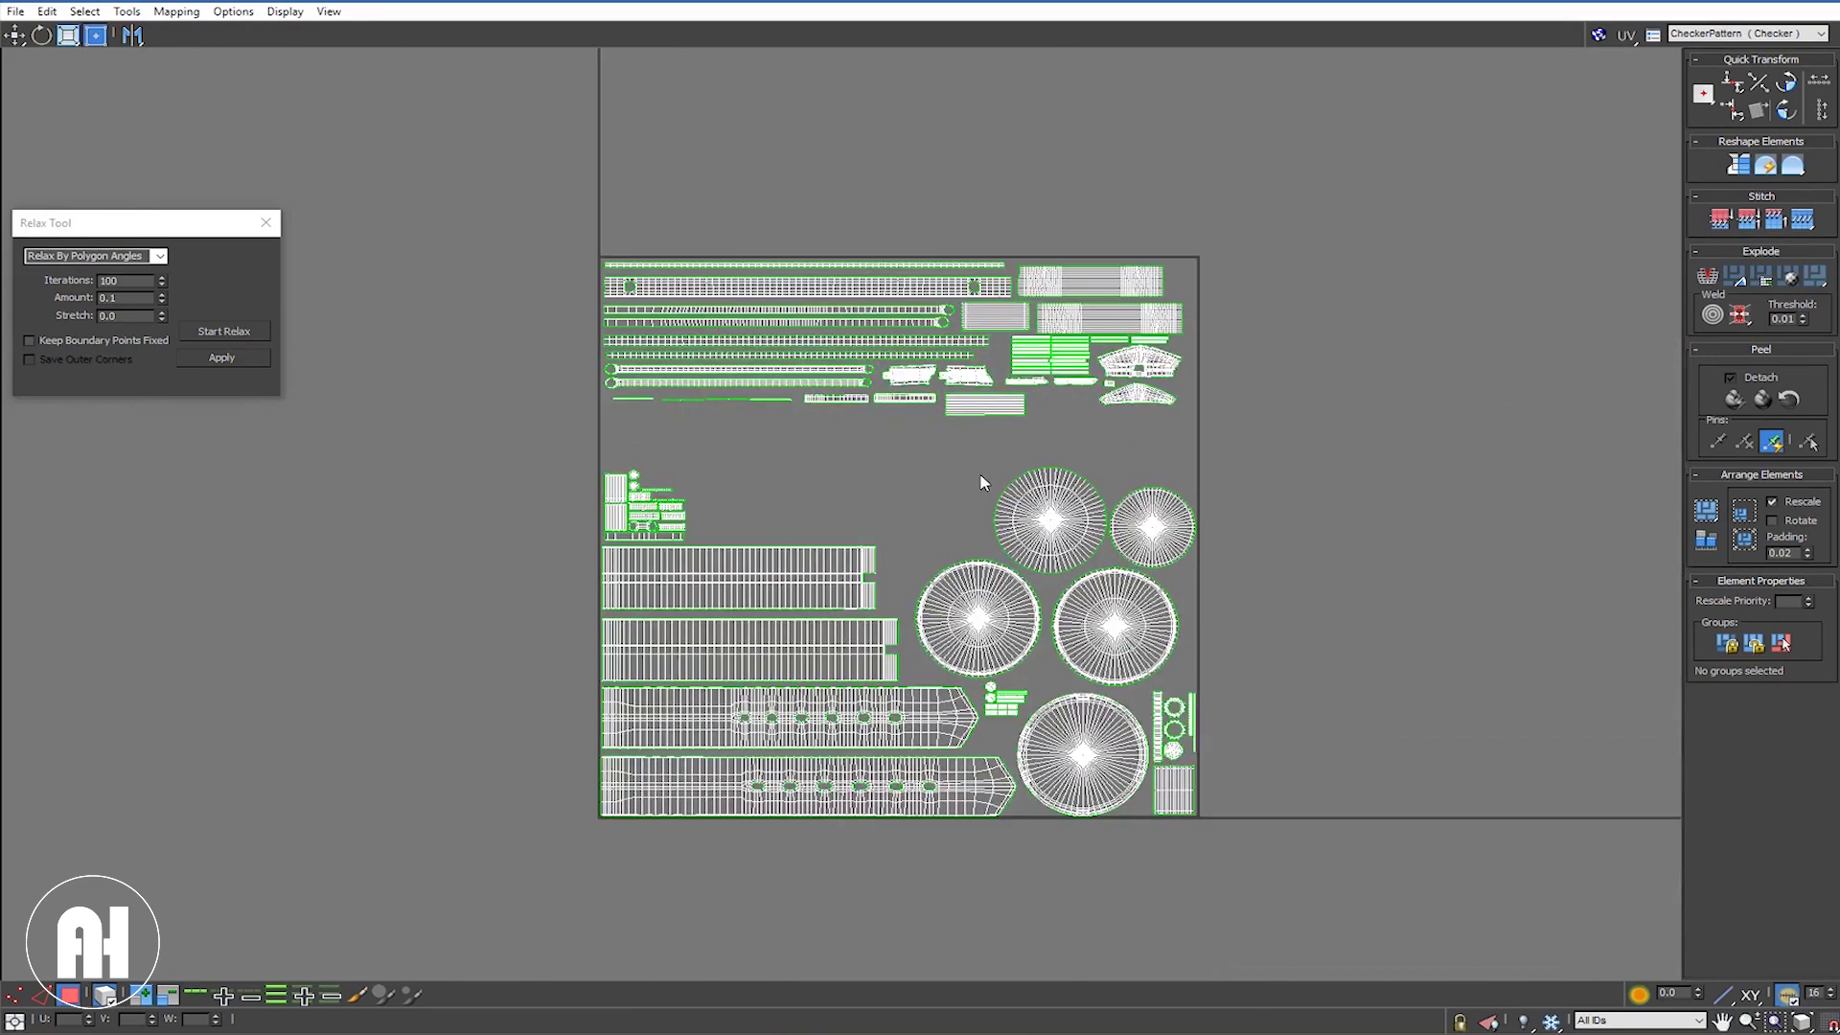
mouse_move(843, 496)
middle_down()
mouse_move(620, 506)
mouse_move(740, 472)
middle_up()
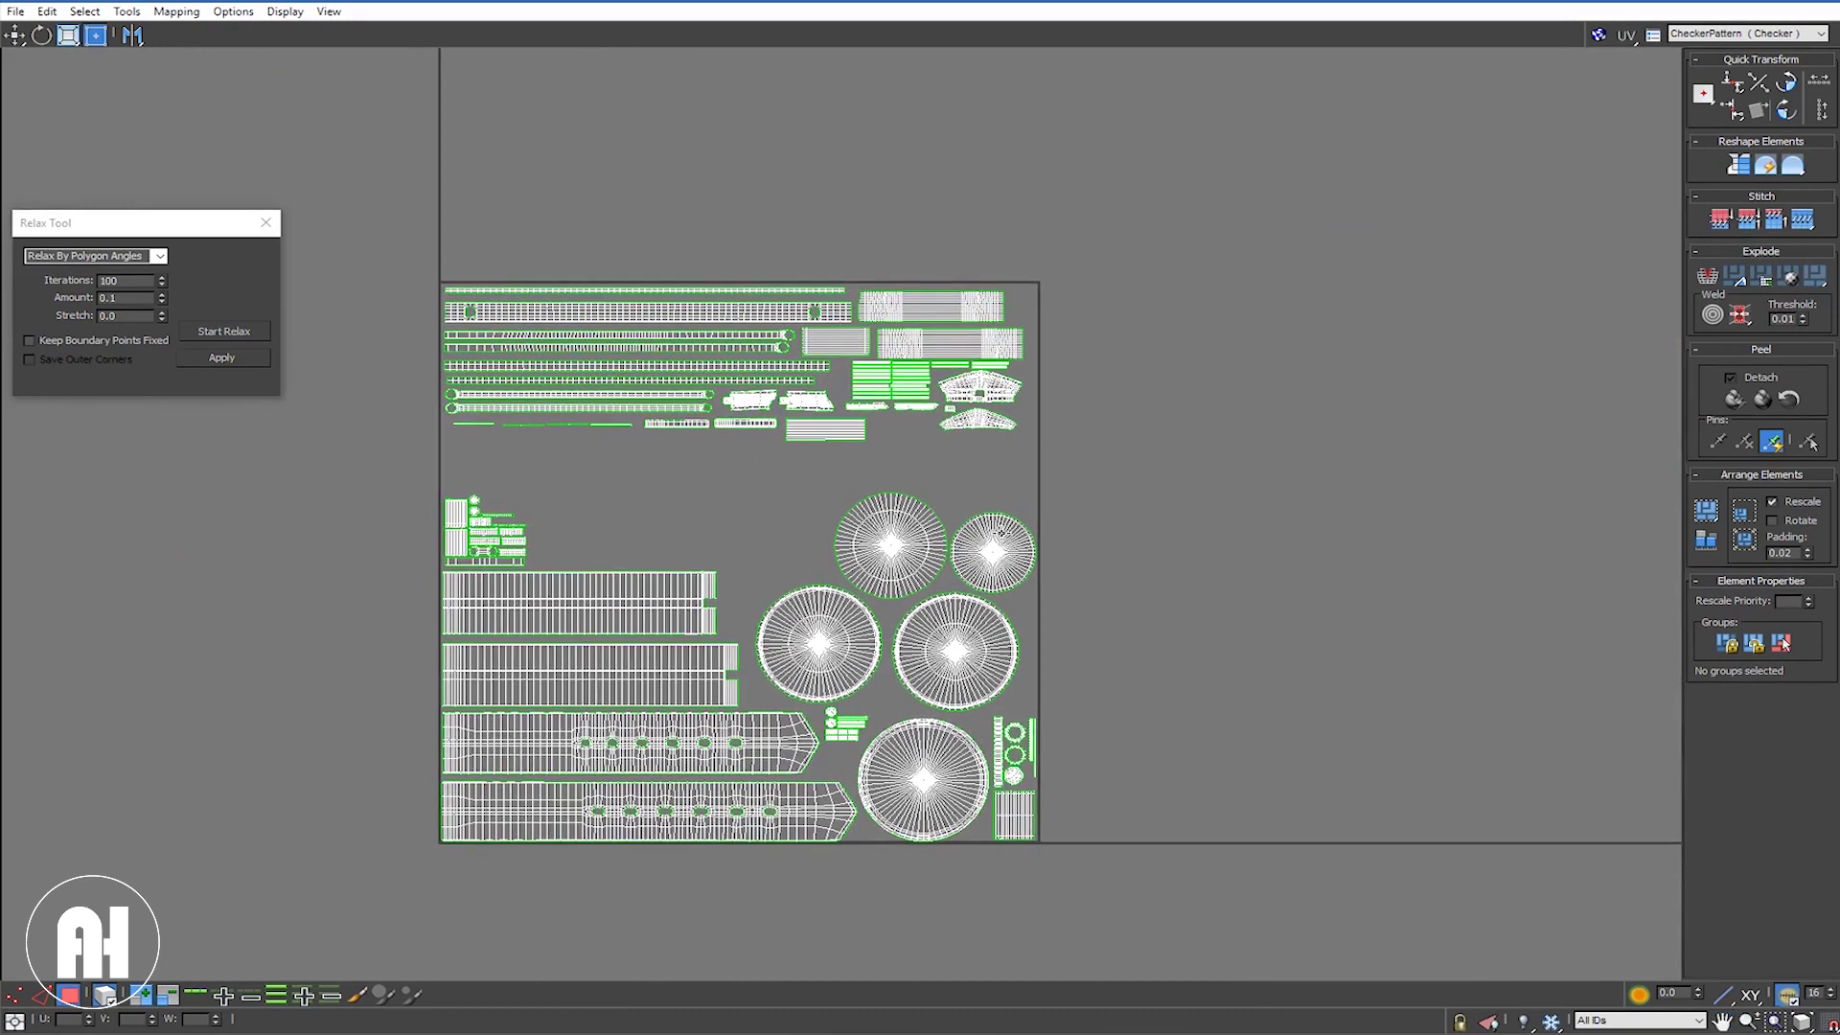
Step: Rotate the small tall shell 90° to lie horizontally beside the left cluster
click(1003, 535)
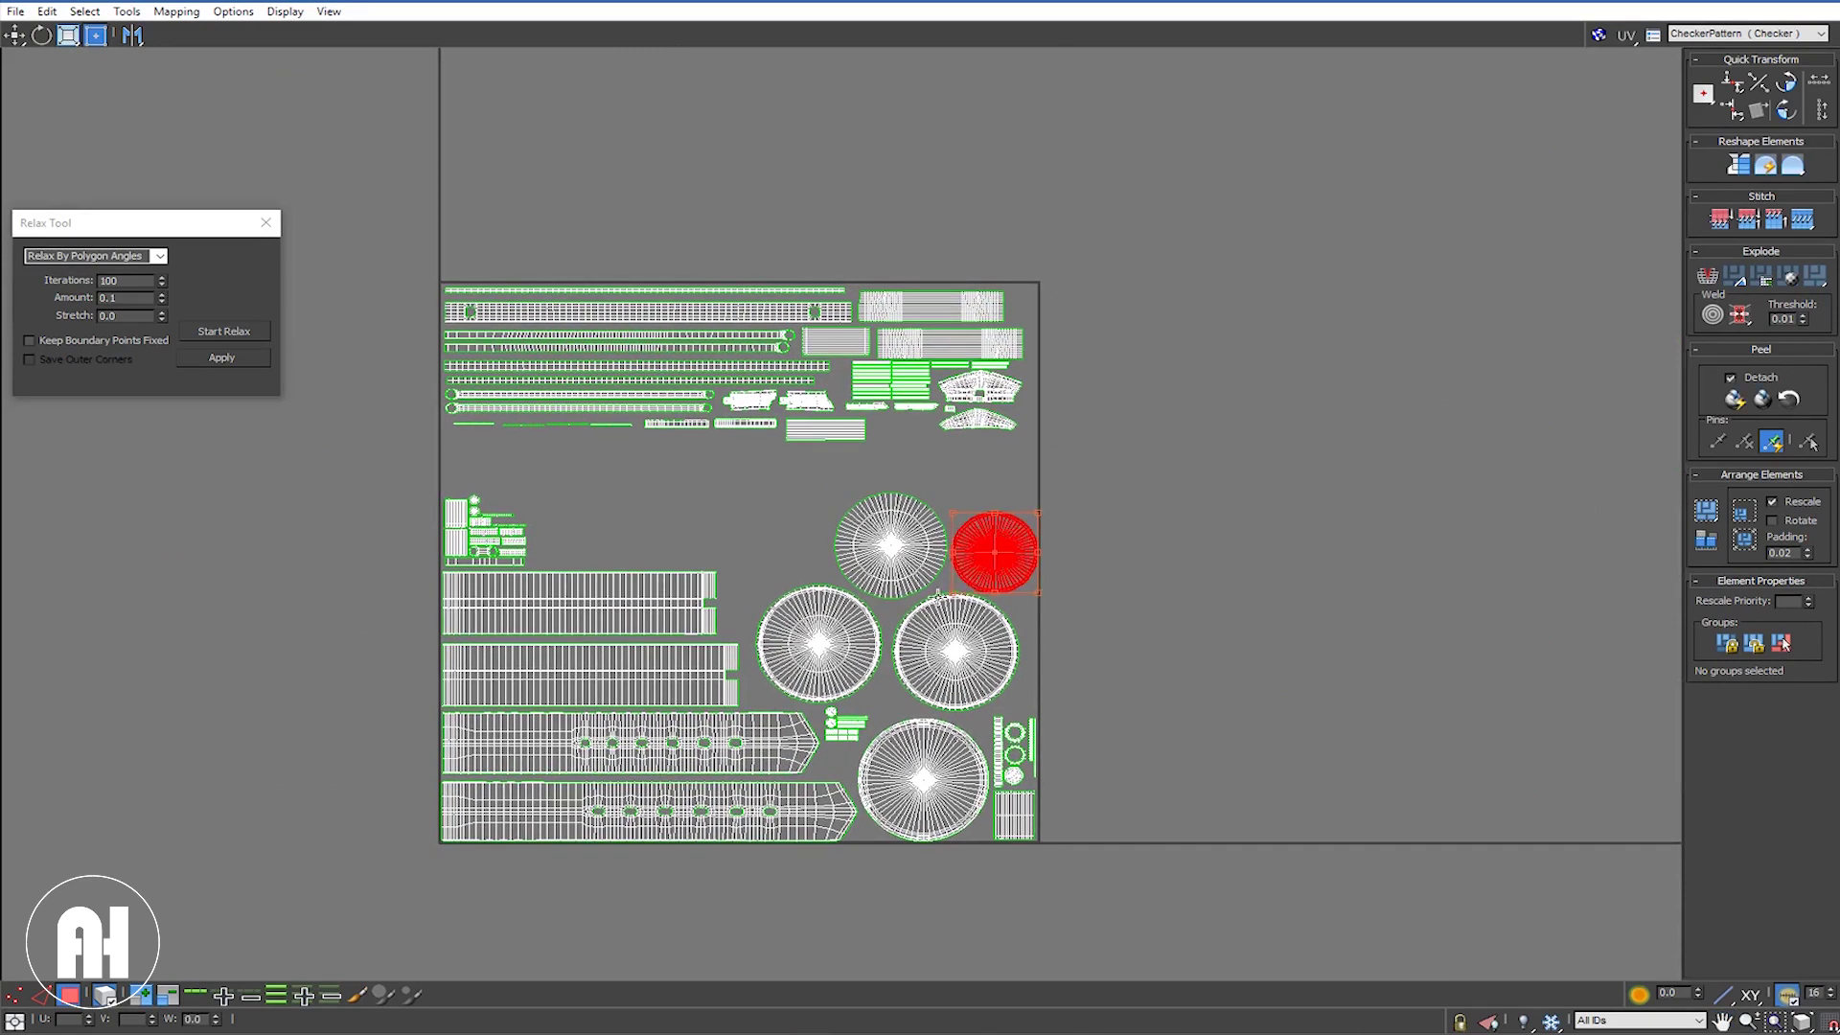
drag(997, 870, 600, 526)
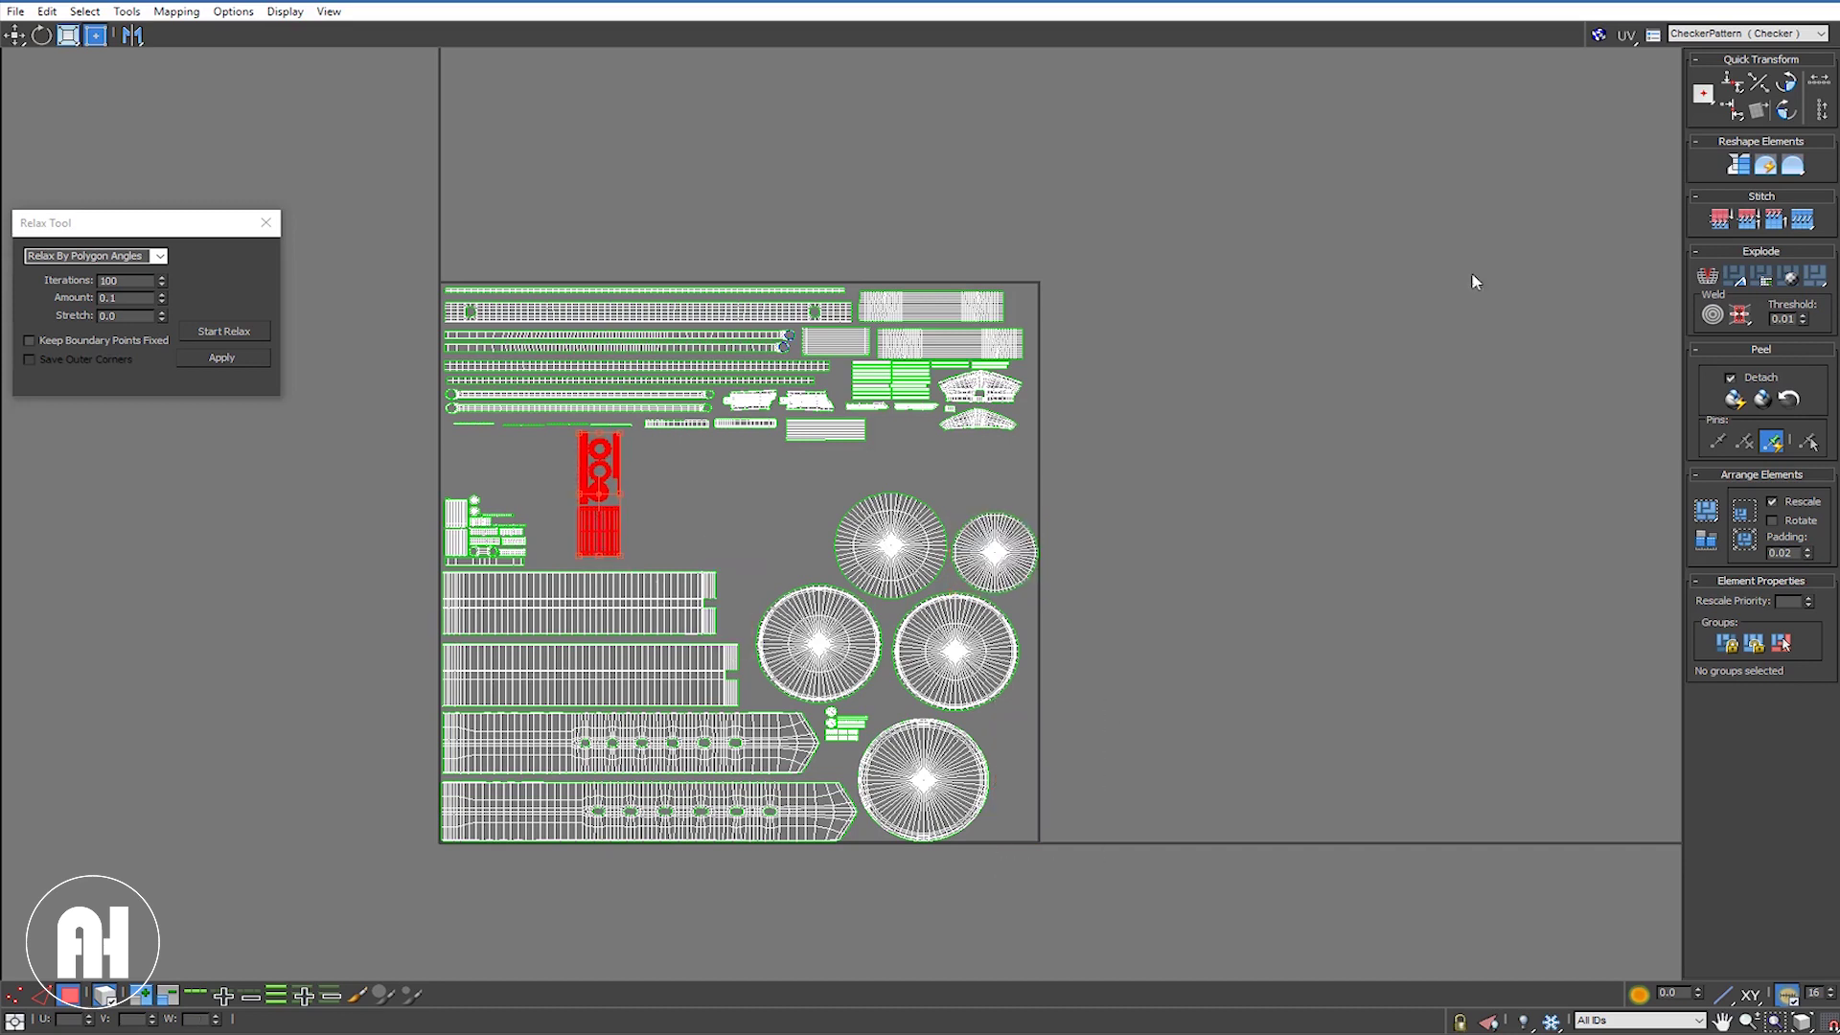
click(1786, 110)
scroll(622, 499, up, 3)
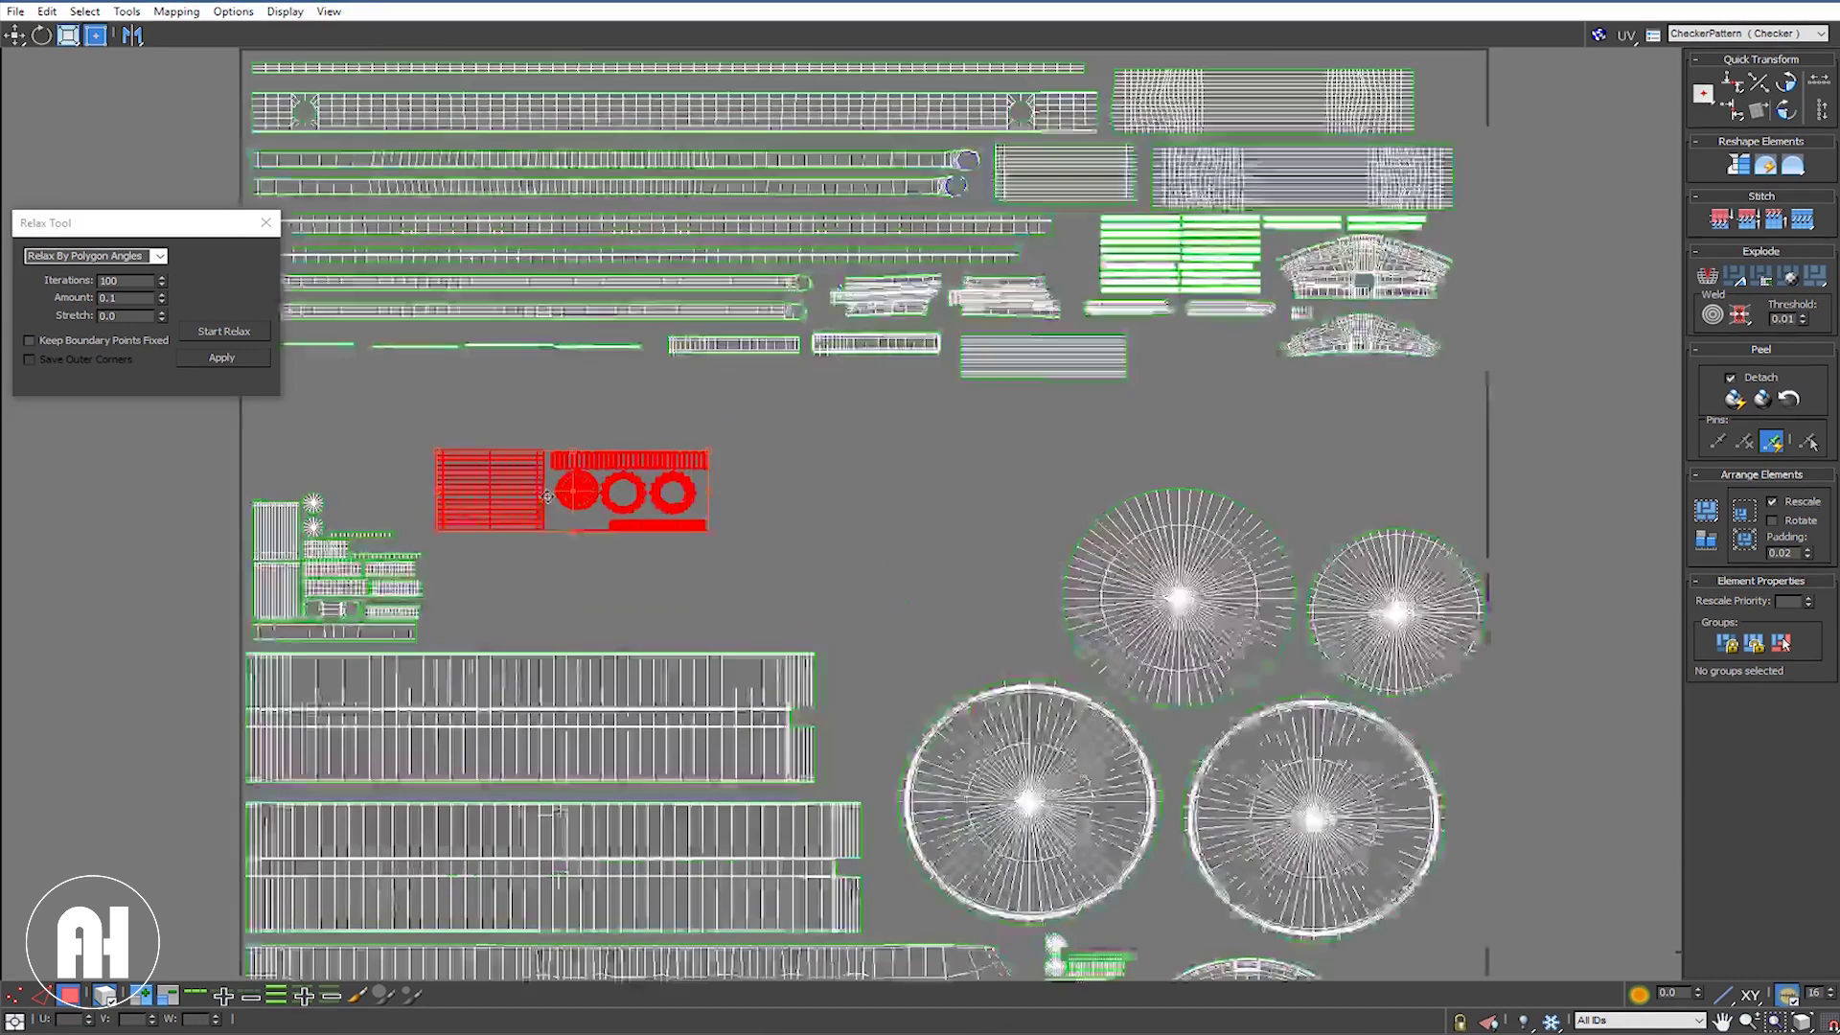
drag(541, 546, 545, 611)
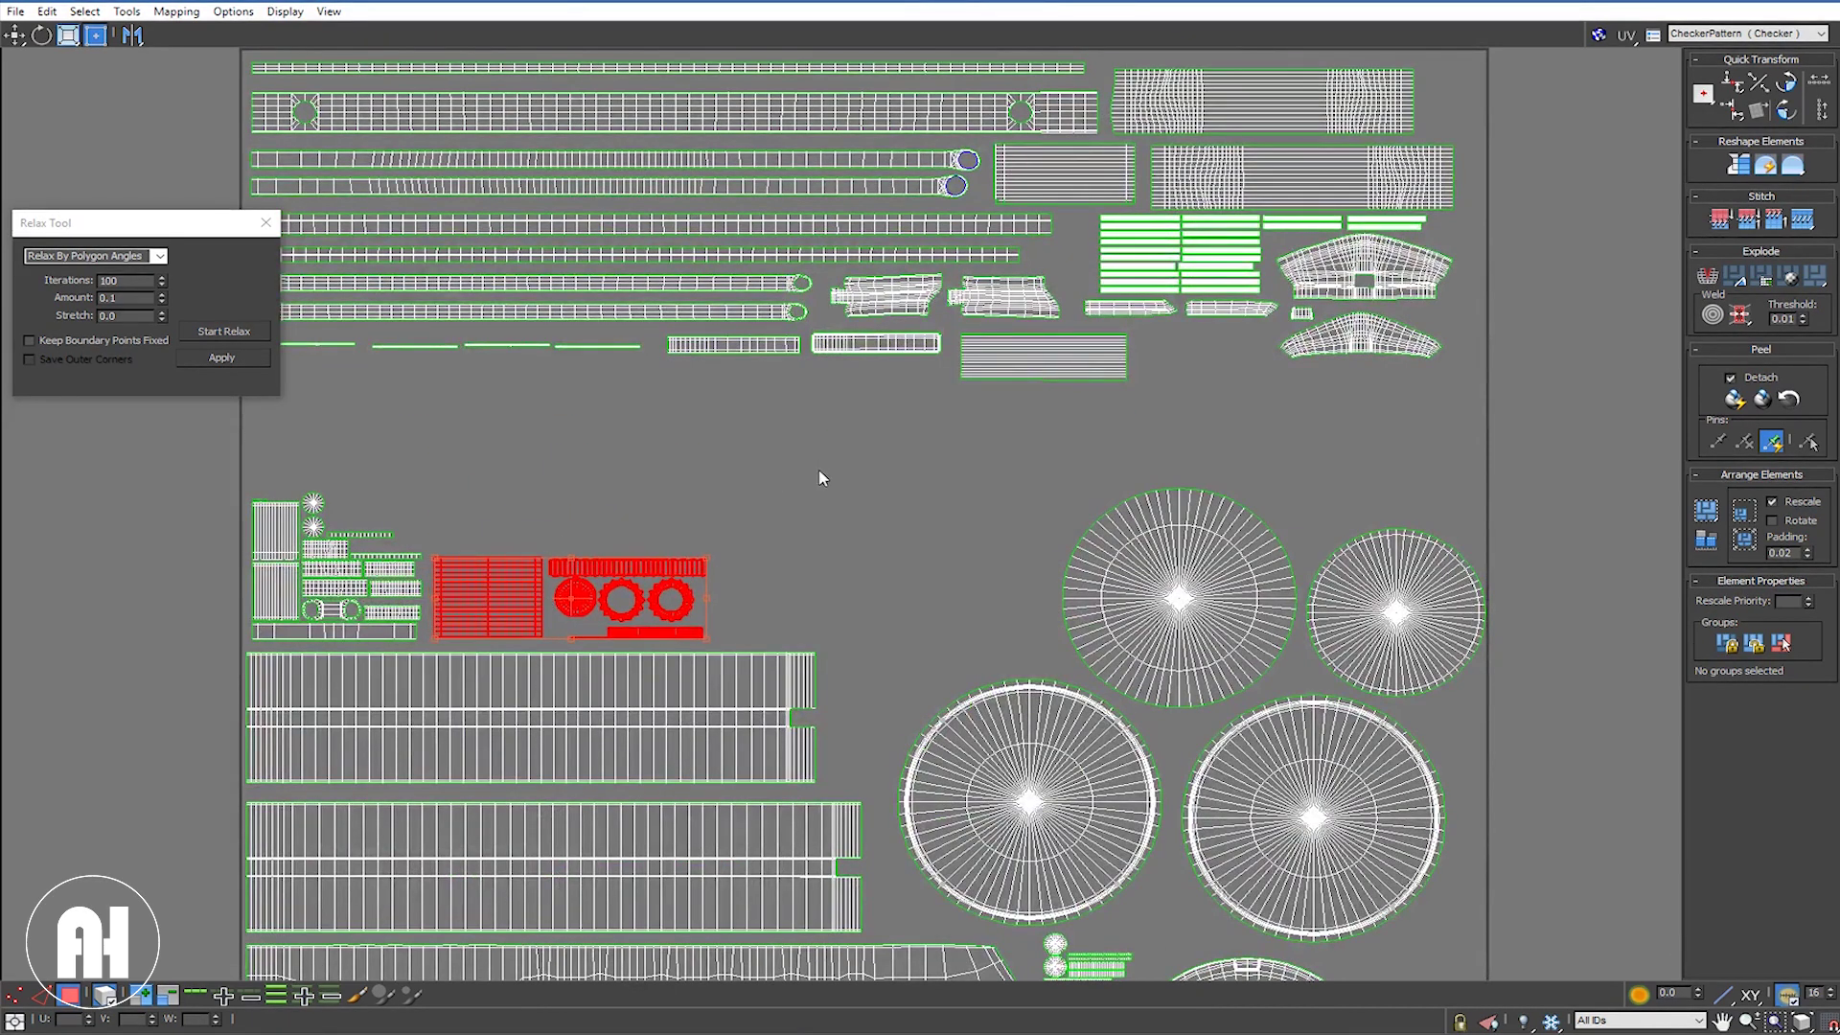
click(899, 620)
Step: Fit the tile in view and shift the large, lower-right and small round shells into a tighter group
key(z)
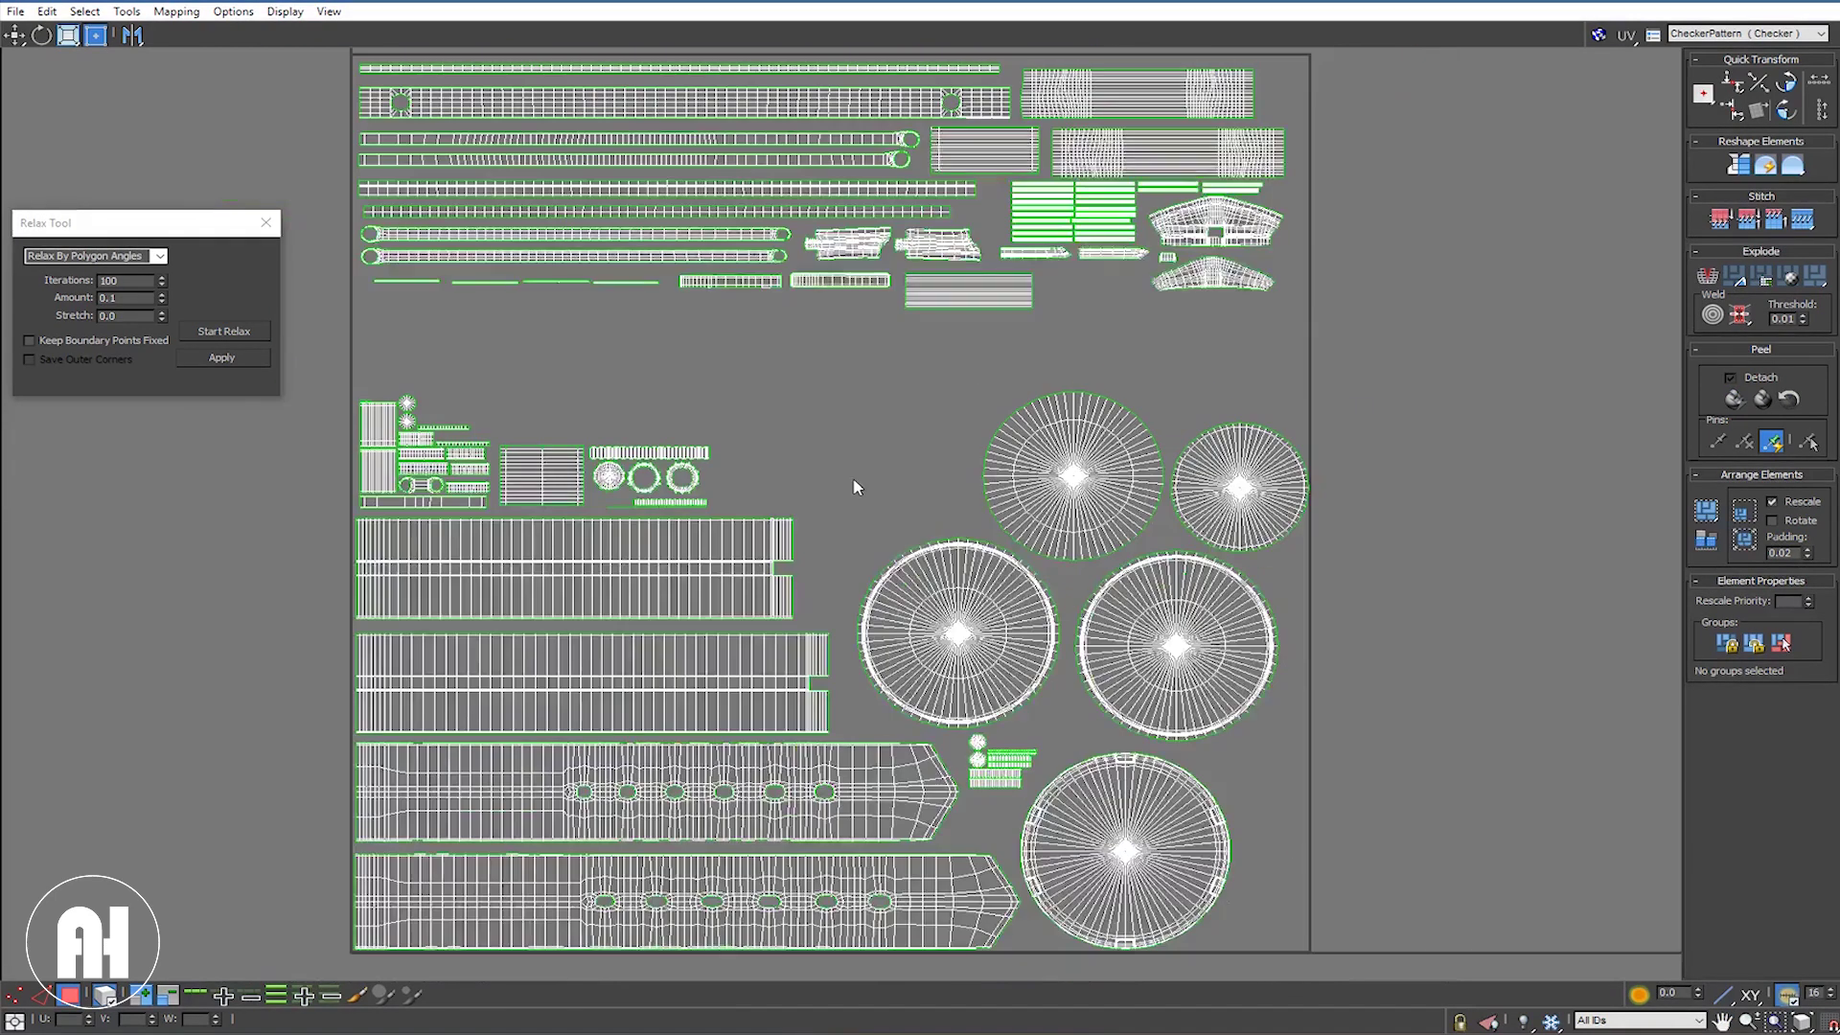
click(1059, 498)
drag(1060, 498, 886, 481)
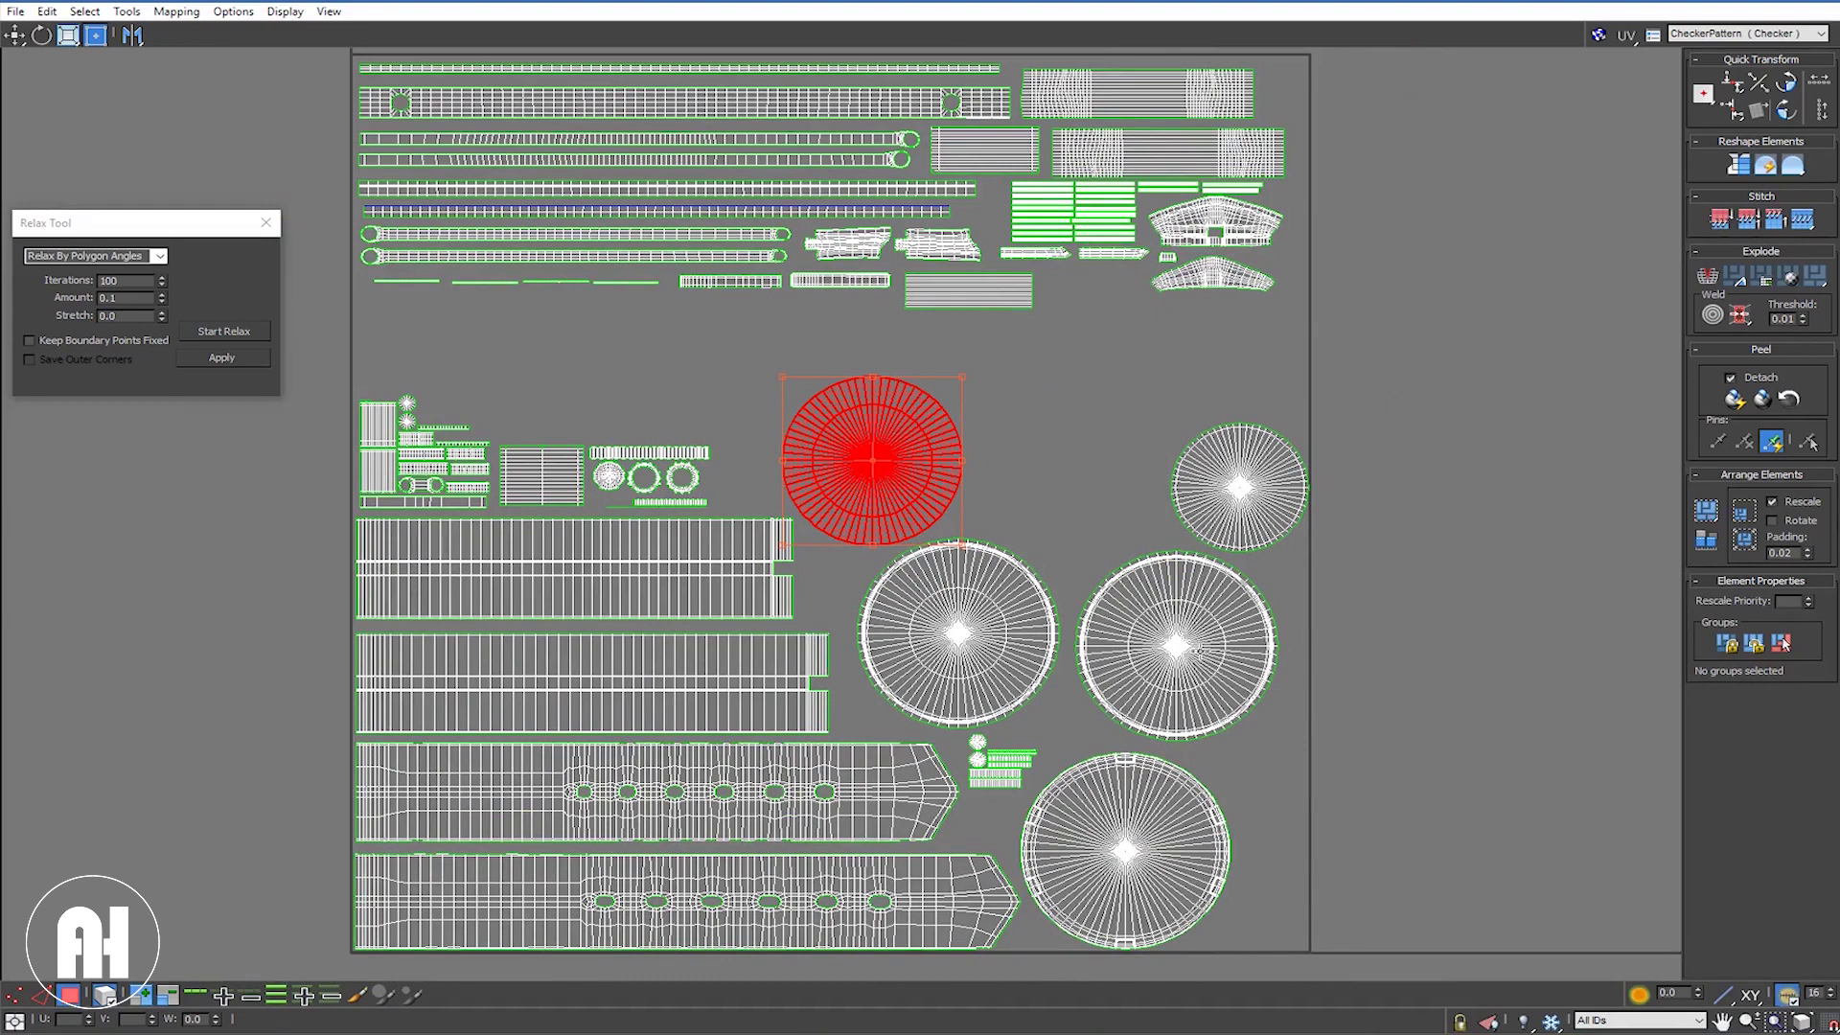
drag(1181, 638, 1094, 457)
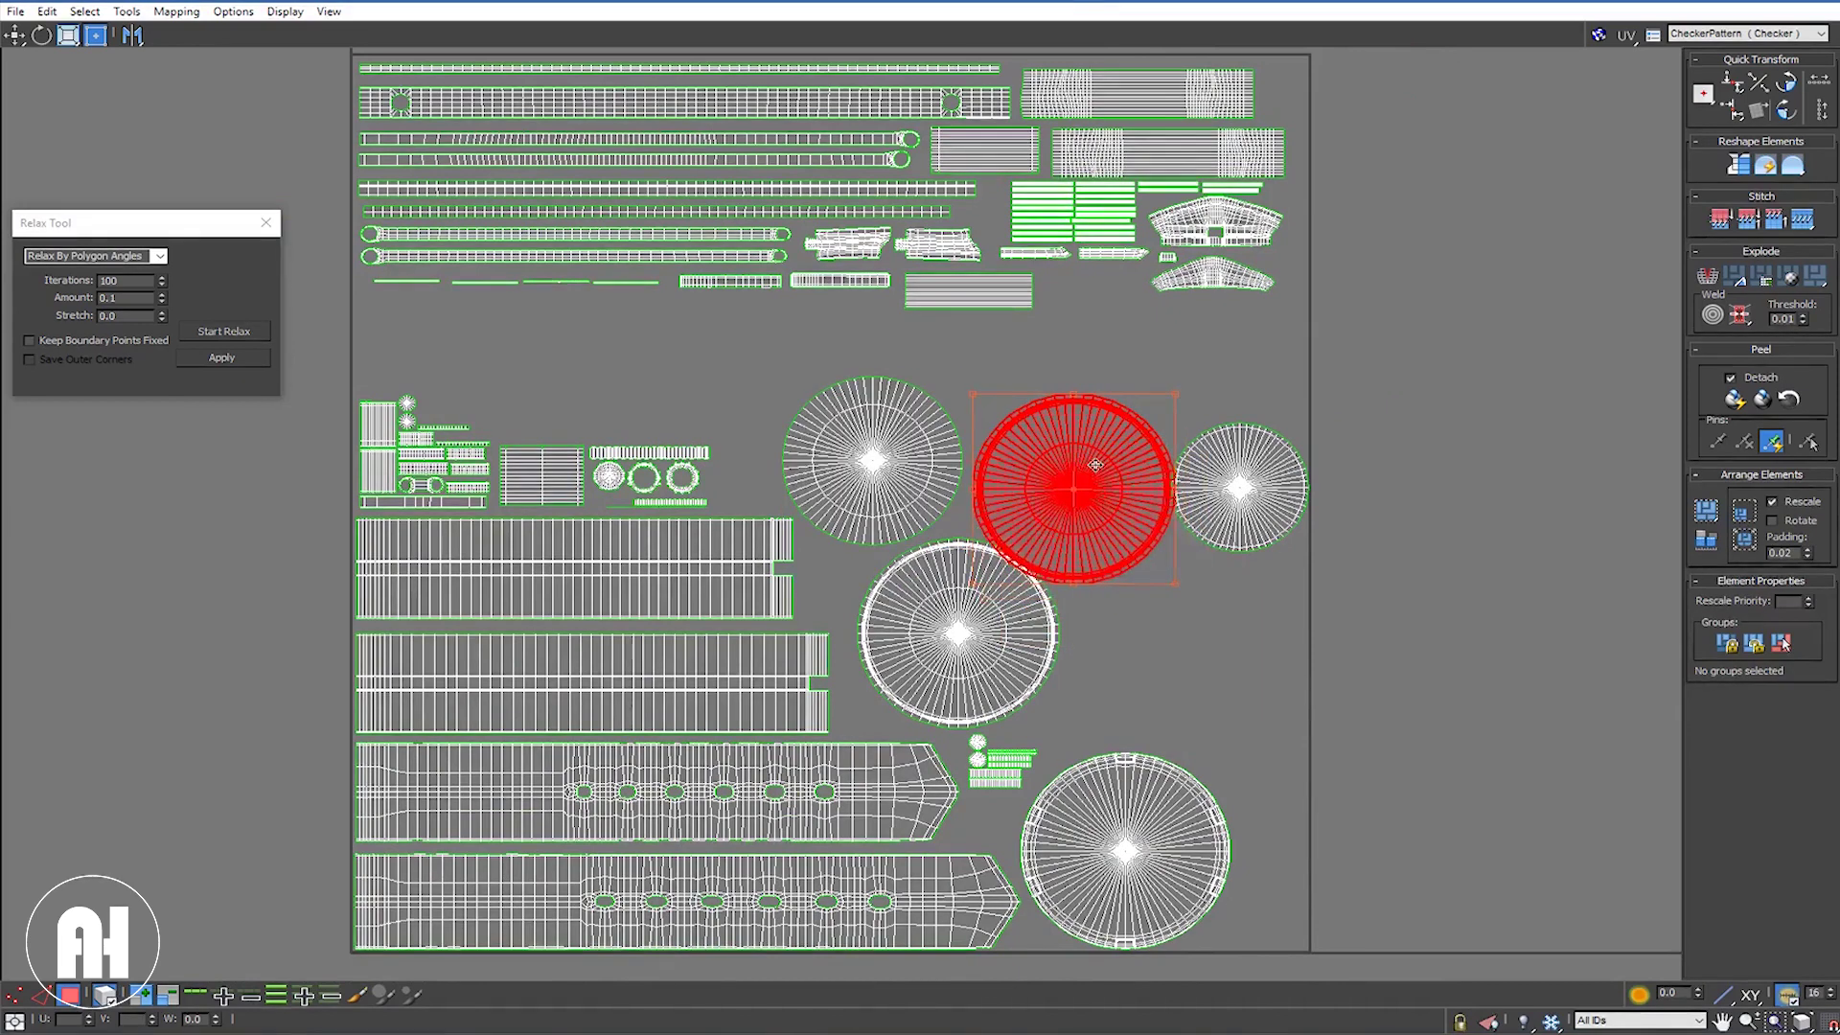
drag(1245, 505, 1139, 693)
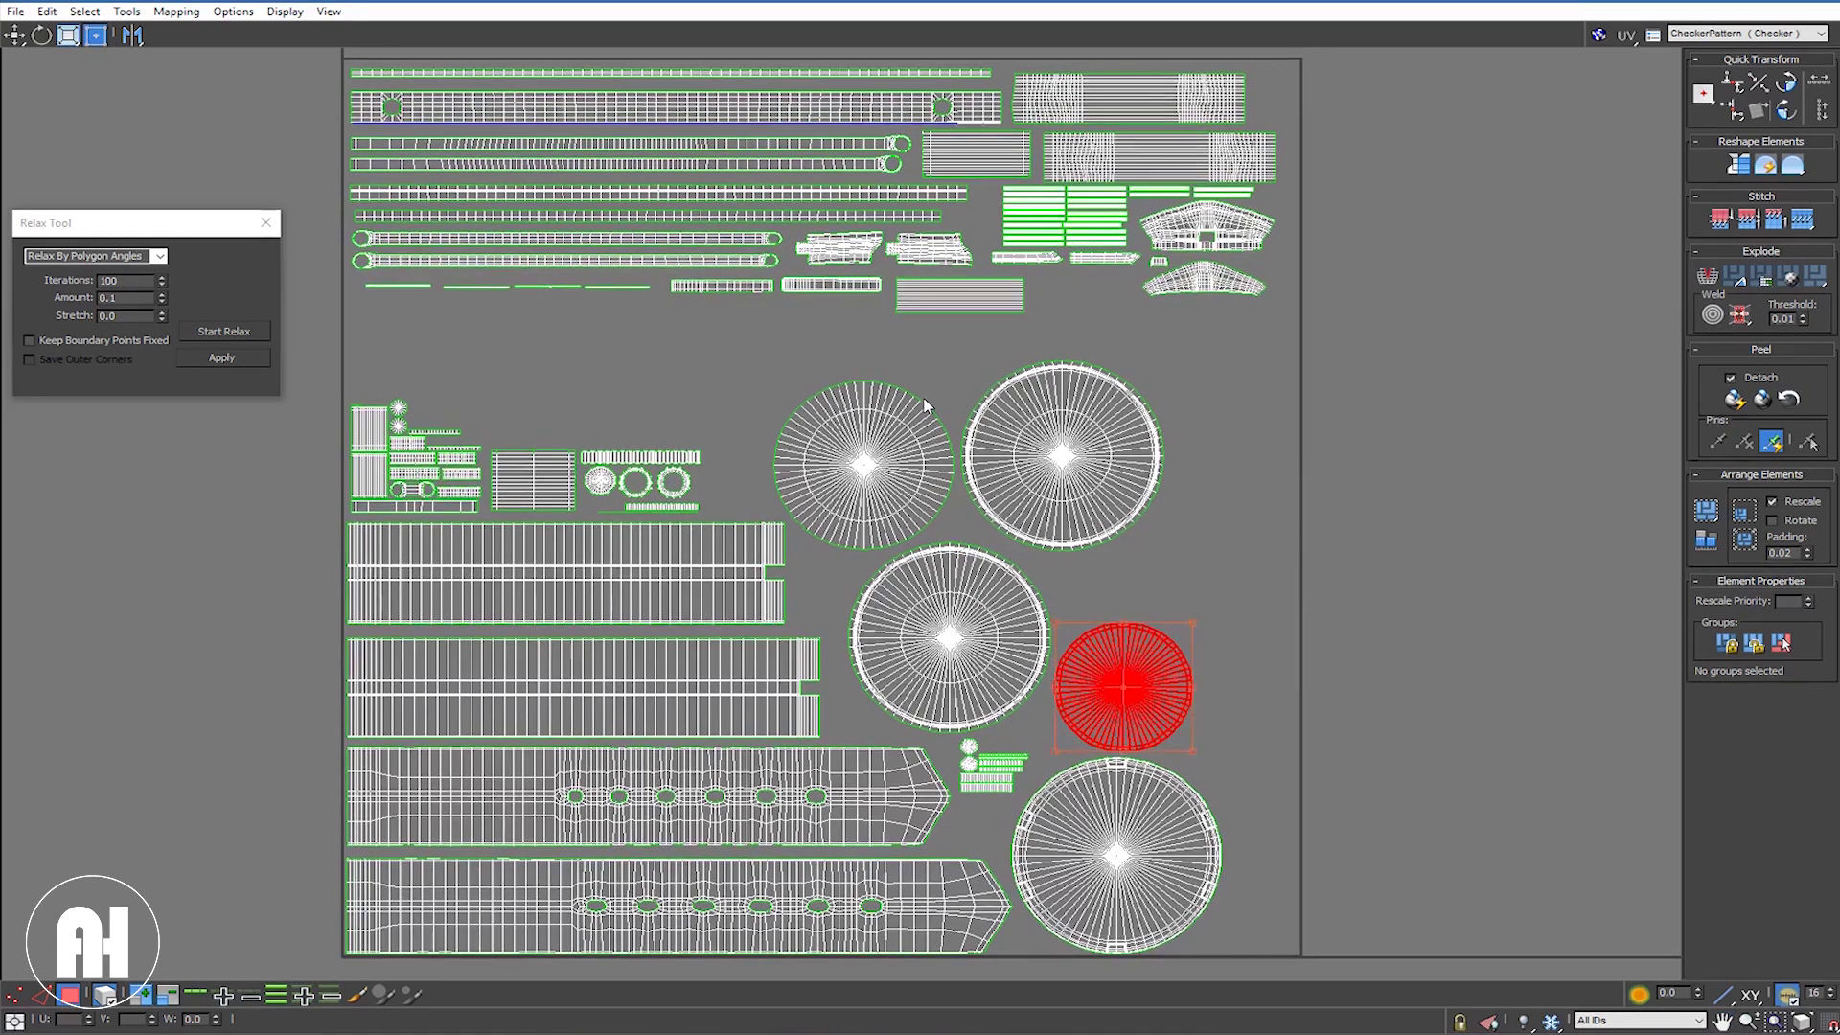
scroll(925, 403, down, 1)
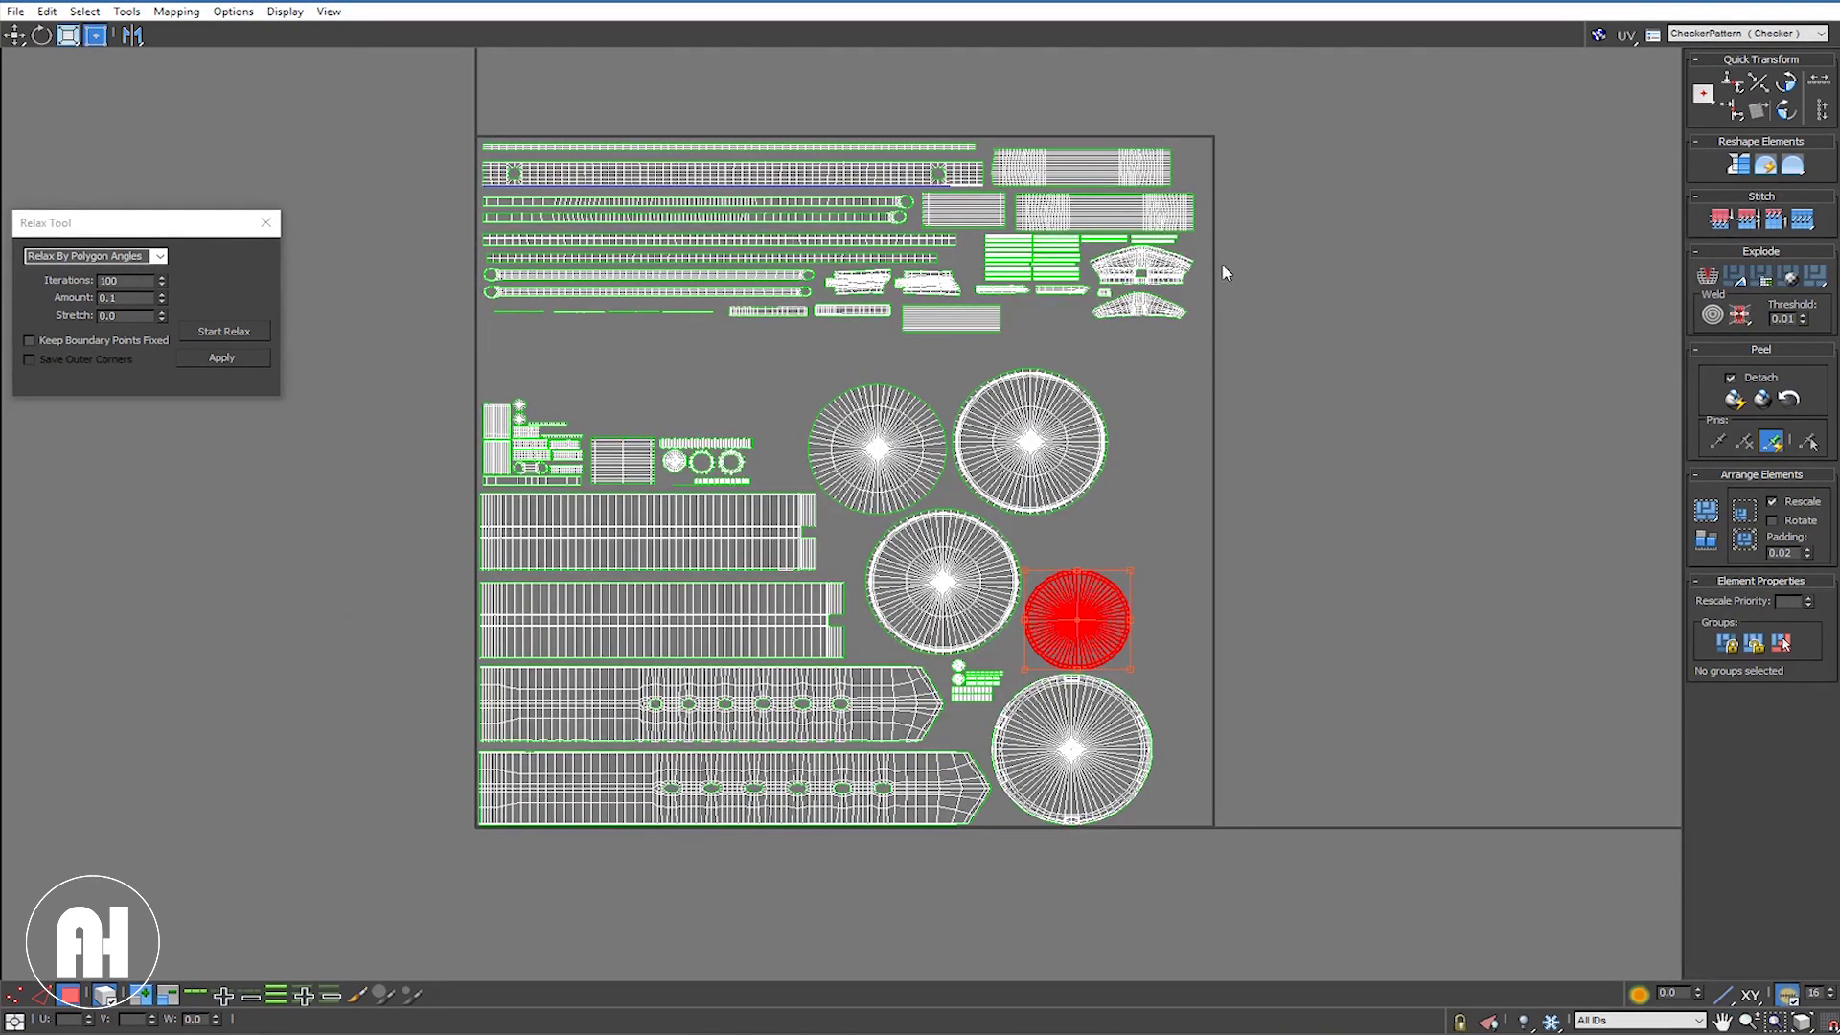
Step: Move the wing-shaped shell beside the large circle and the two top-right rectangles down-left
click(1146, 305)
drag(1148, 311, 1152, 549)
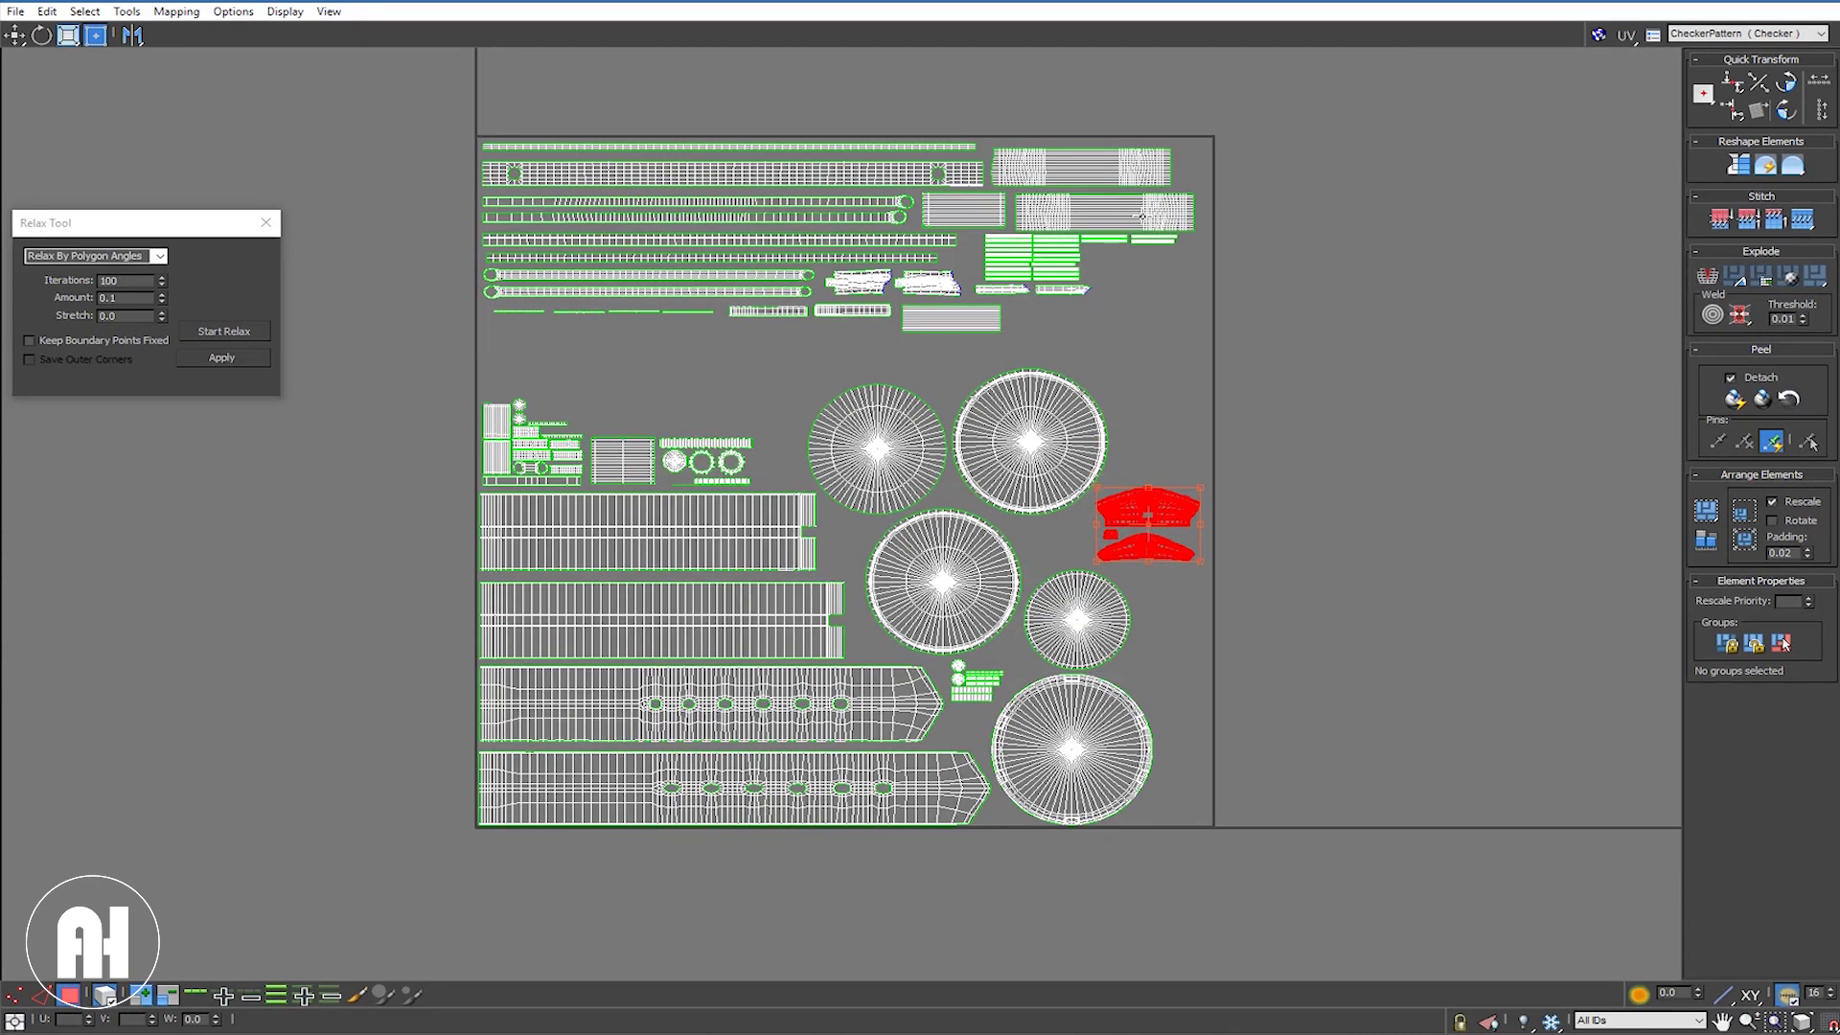
mouse_move(1126, 235)
mouse_down()
mouse_move(860, 296)
mouse_move(759, 345)
mouse_move(725, 415)
mouse_up()
mouse_move(1099, 182)
mouse_down()
mouse_move(654, 383)
mouse_move(516, 392)
mouse_up()
Step: Nudge the rectangle into place, then marquee-select the small green strip shells at top right
drag(630, 374, 619, 373)
click(1219, 244)
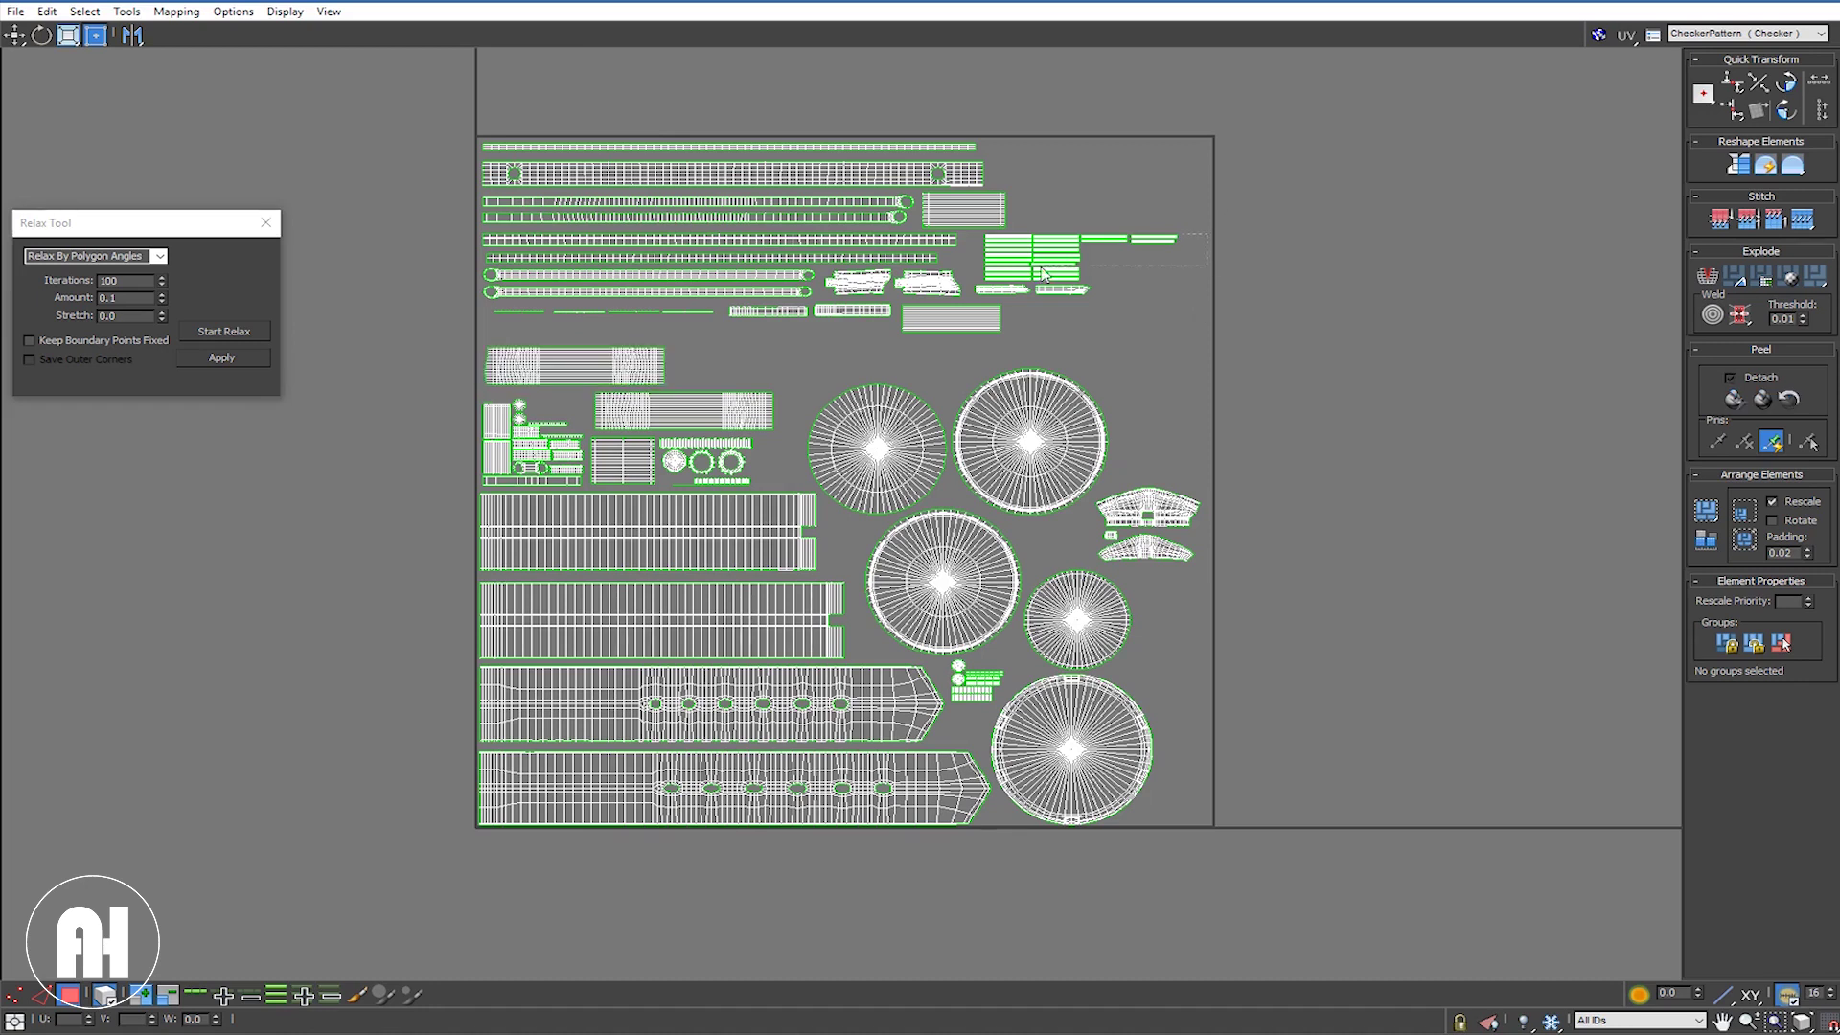
mouse_move(1043, 273)
mouse_down()
mouse_move(983, 288)
mouse_move(1004, 268)
mouse_move(696, 368)
mouse_up()
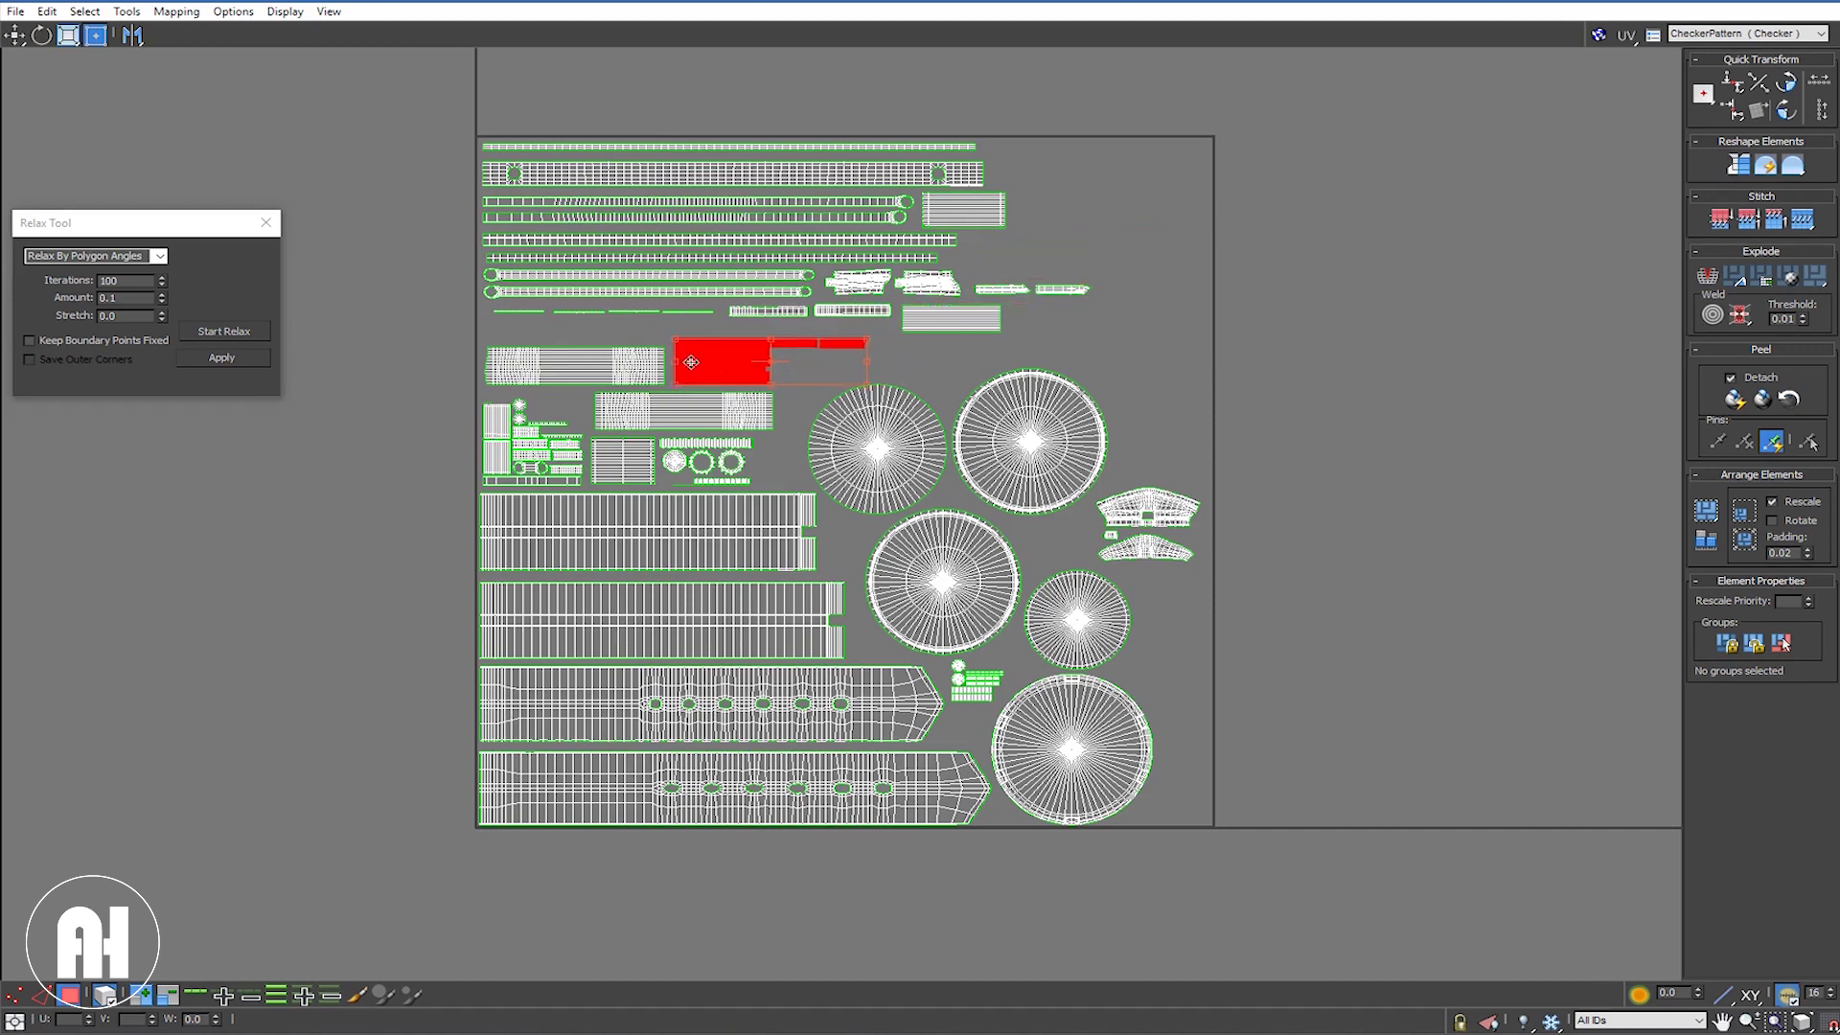
Step: Shift the selected strip bundle slightly left into the gap and clear the selection
scroll(691, 362, up, 2)
scroll(706, 361, up, 5)
scroll(714, 366, up, 2)
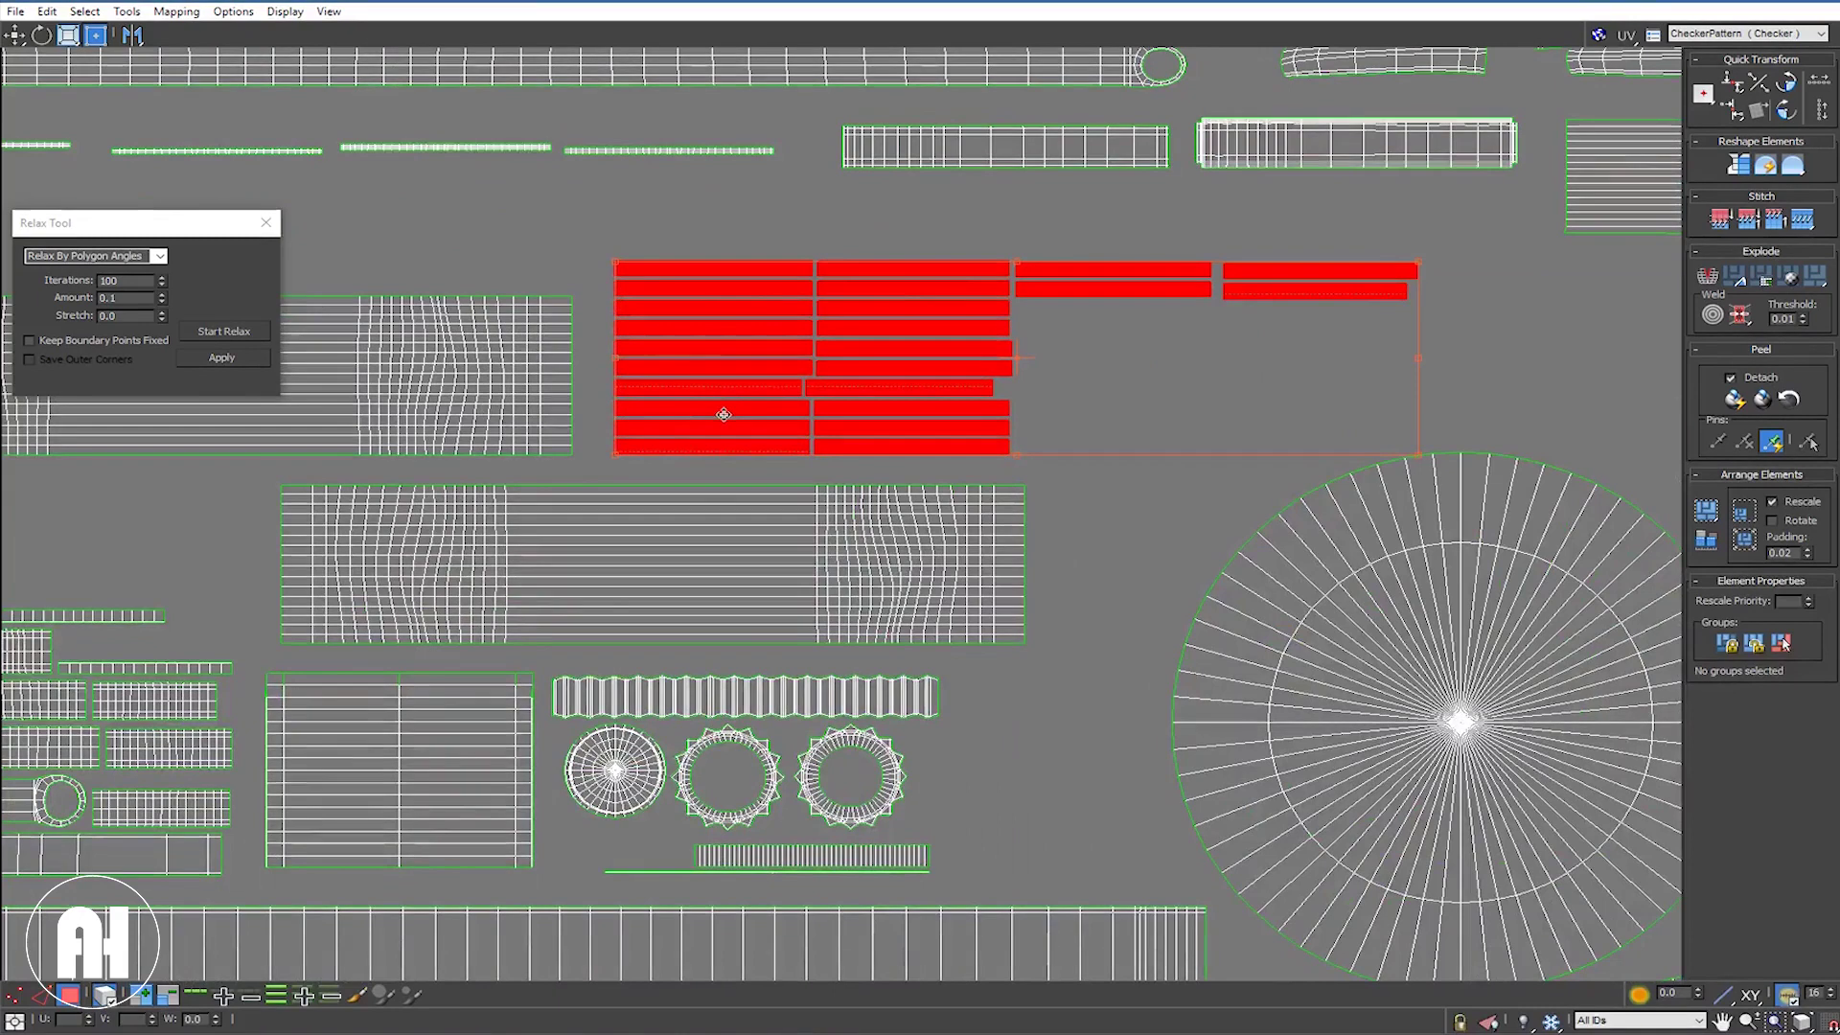
drag(702, 408, 696, 408)
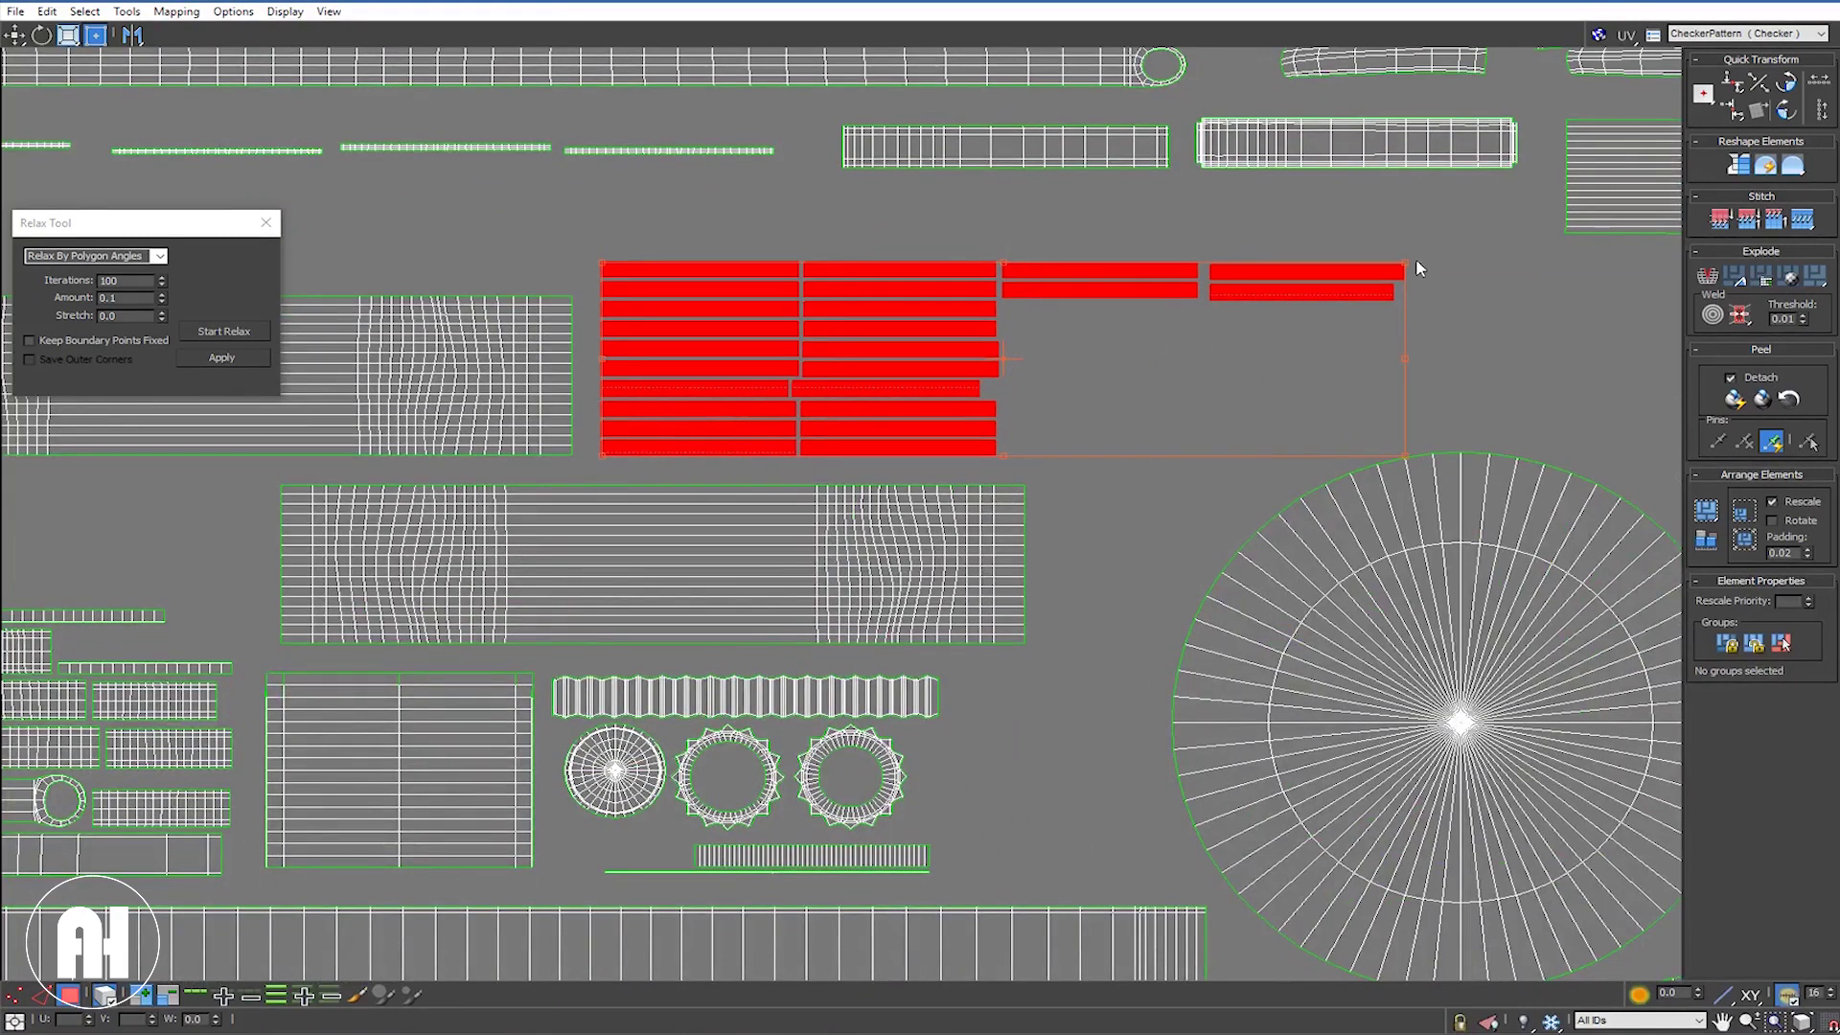
click(1453, 237)
Step: Box-select the two leftover strips and tuck the right one down beside the bundle
drag(1250, 294, 1051, 326)
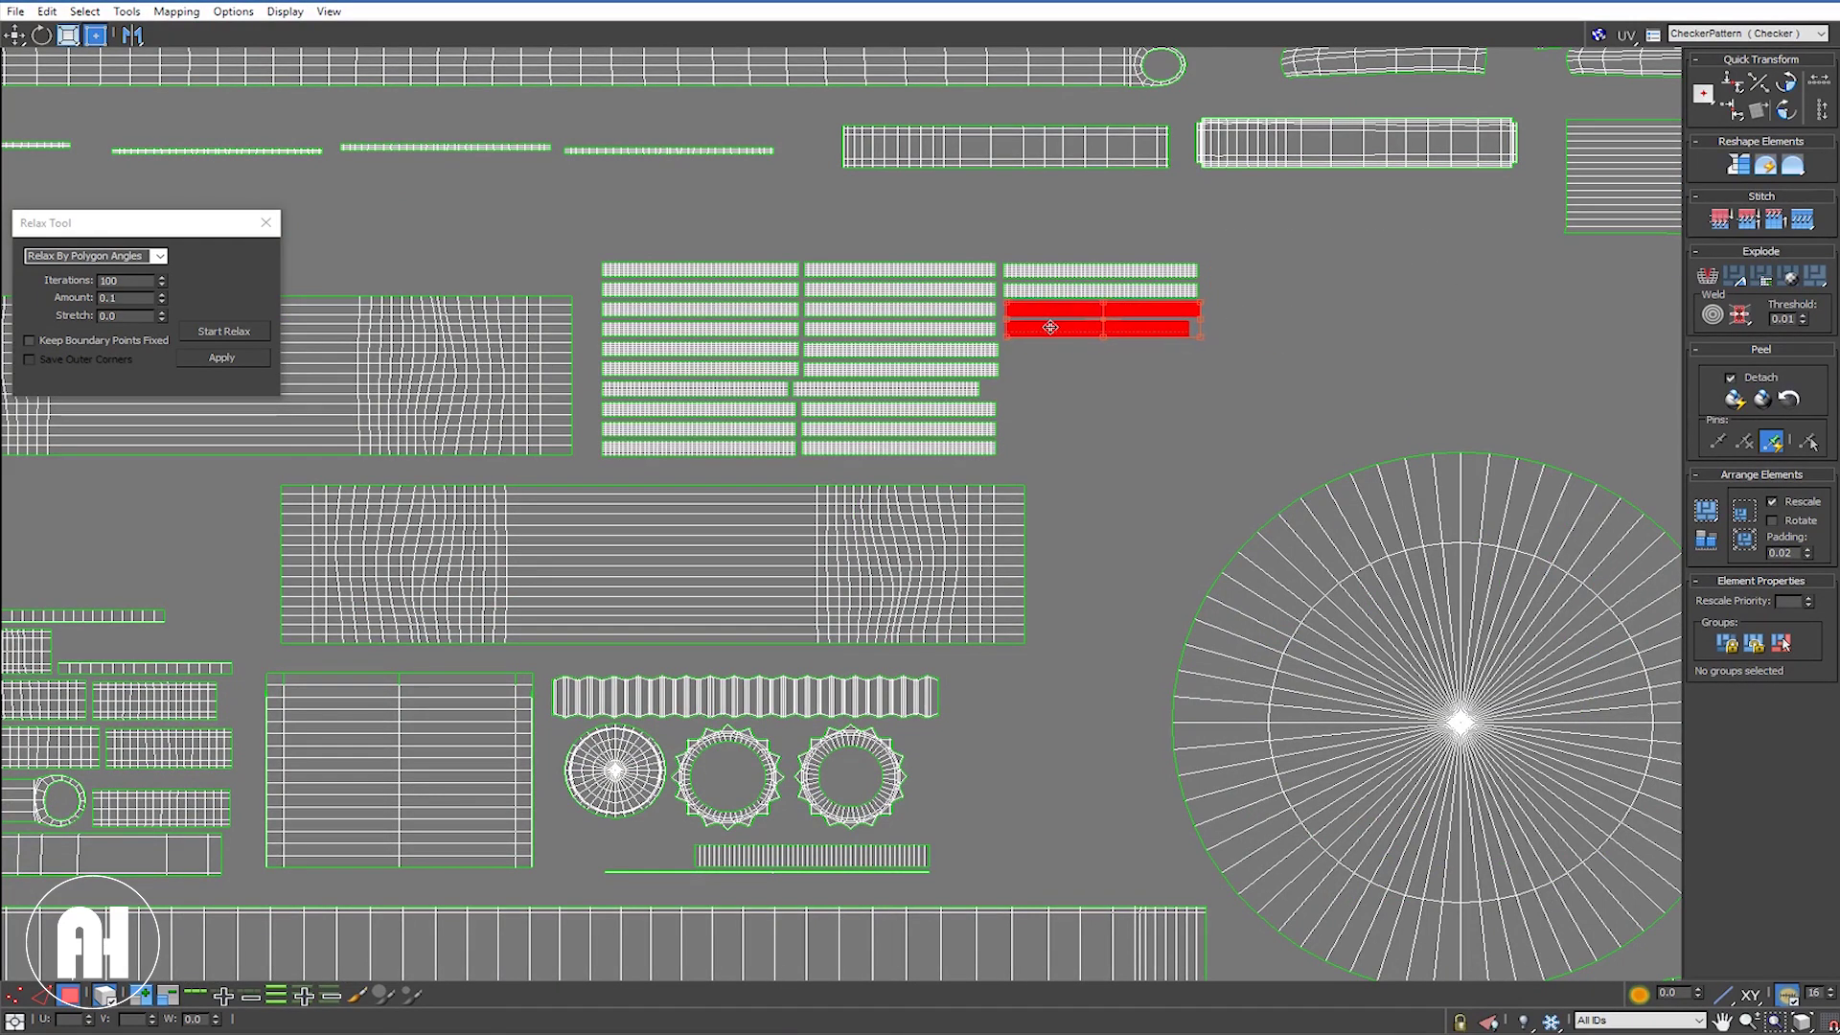
scroll(1050, 327, down, 2)
scroll(1054, 331, down, 5)
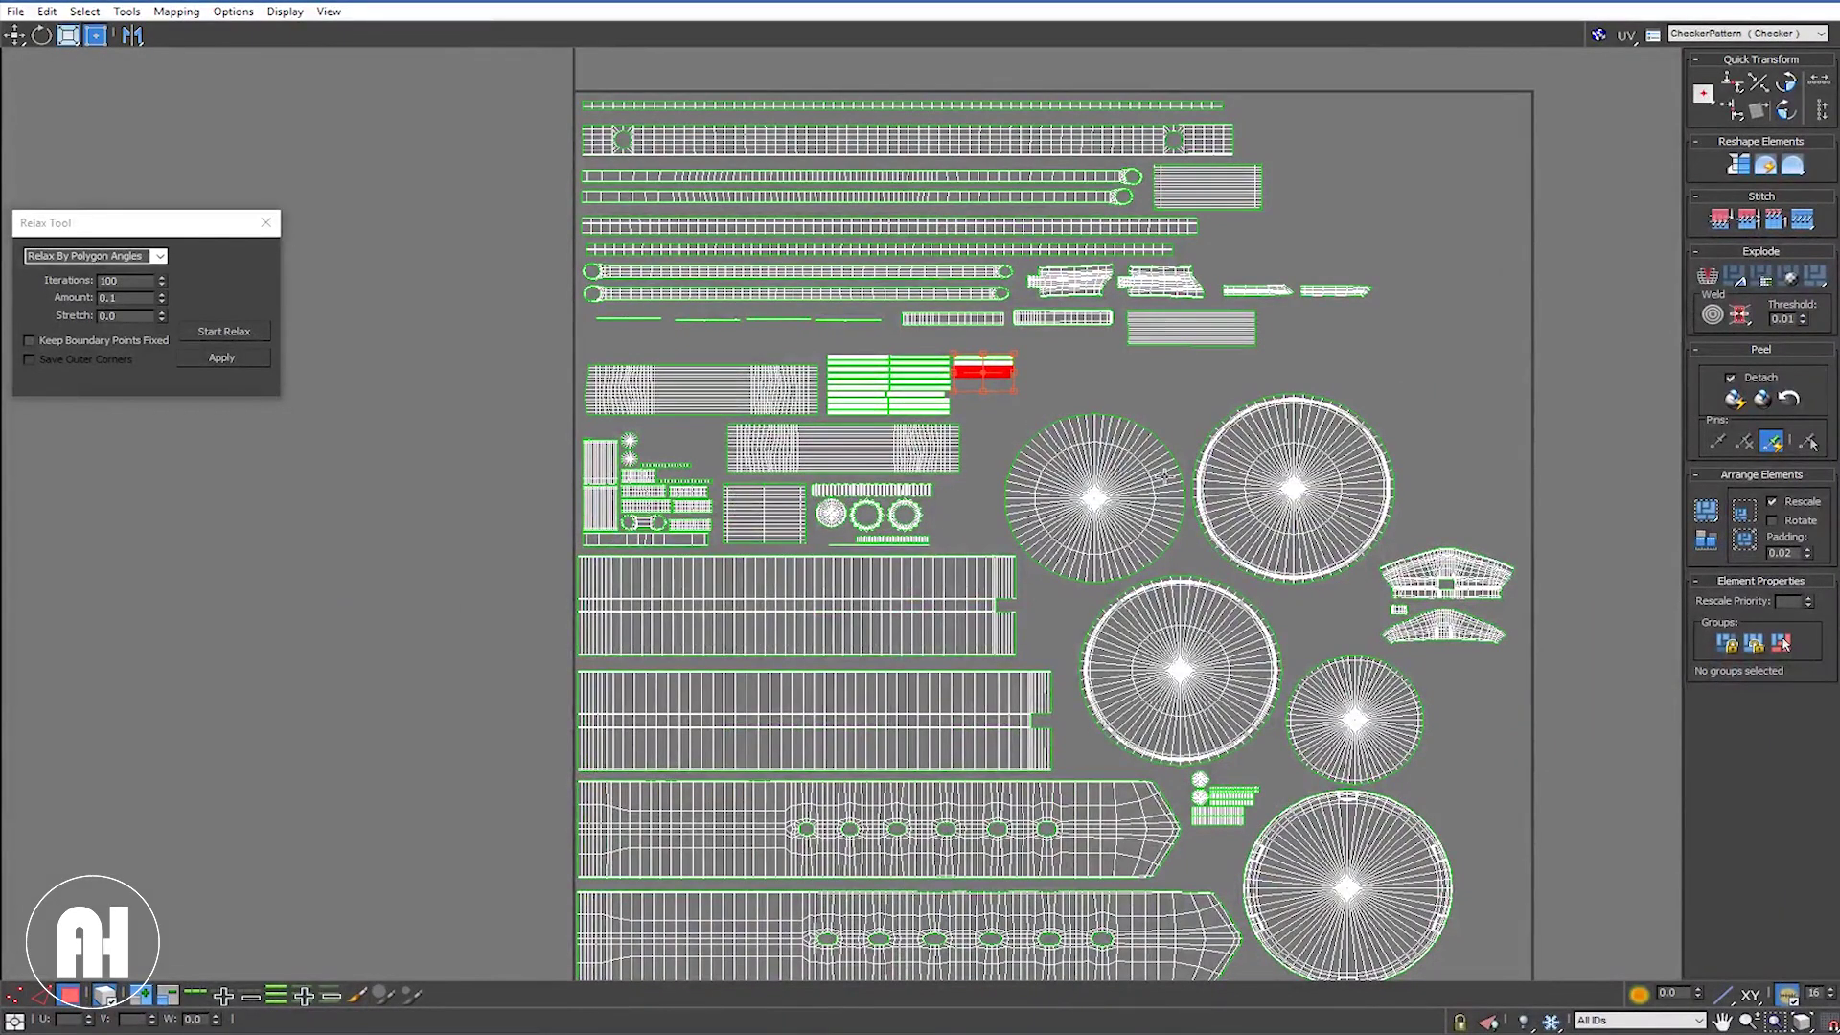
middle_drag(1163, 473, 1058, 413)
mouse_move(1314, 215)
mouse_down()
mouse_move(1134, 247)
mouse_move(1159, 235)
mouse_move(963, 330)
mouse_move(896, 328)
mouse_up()
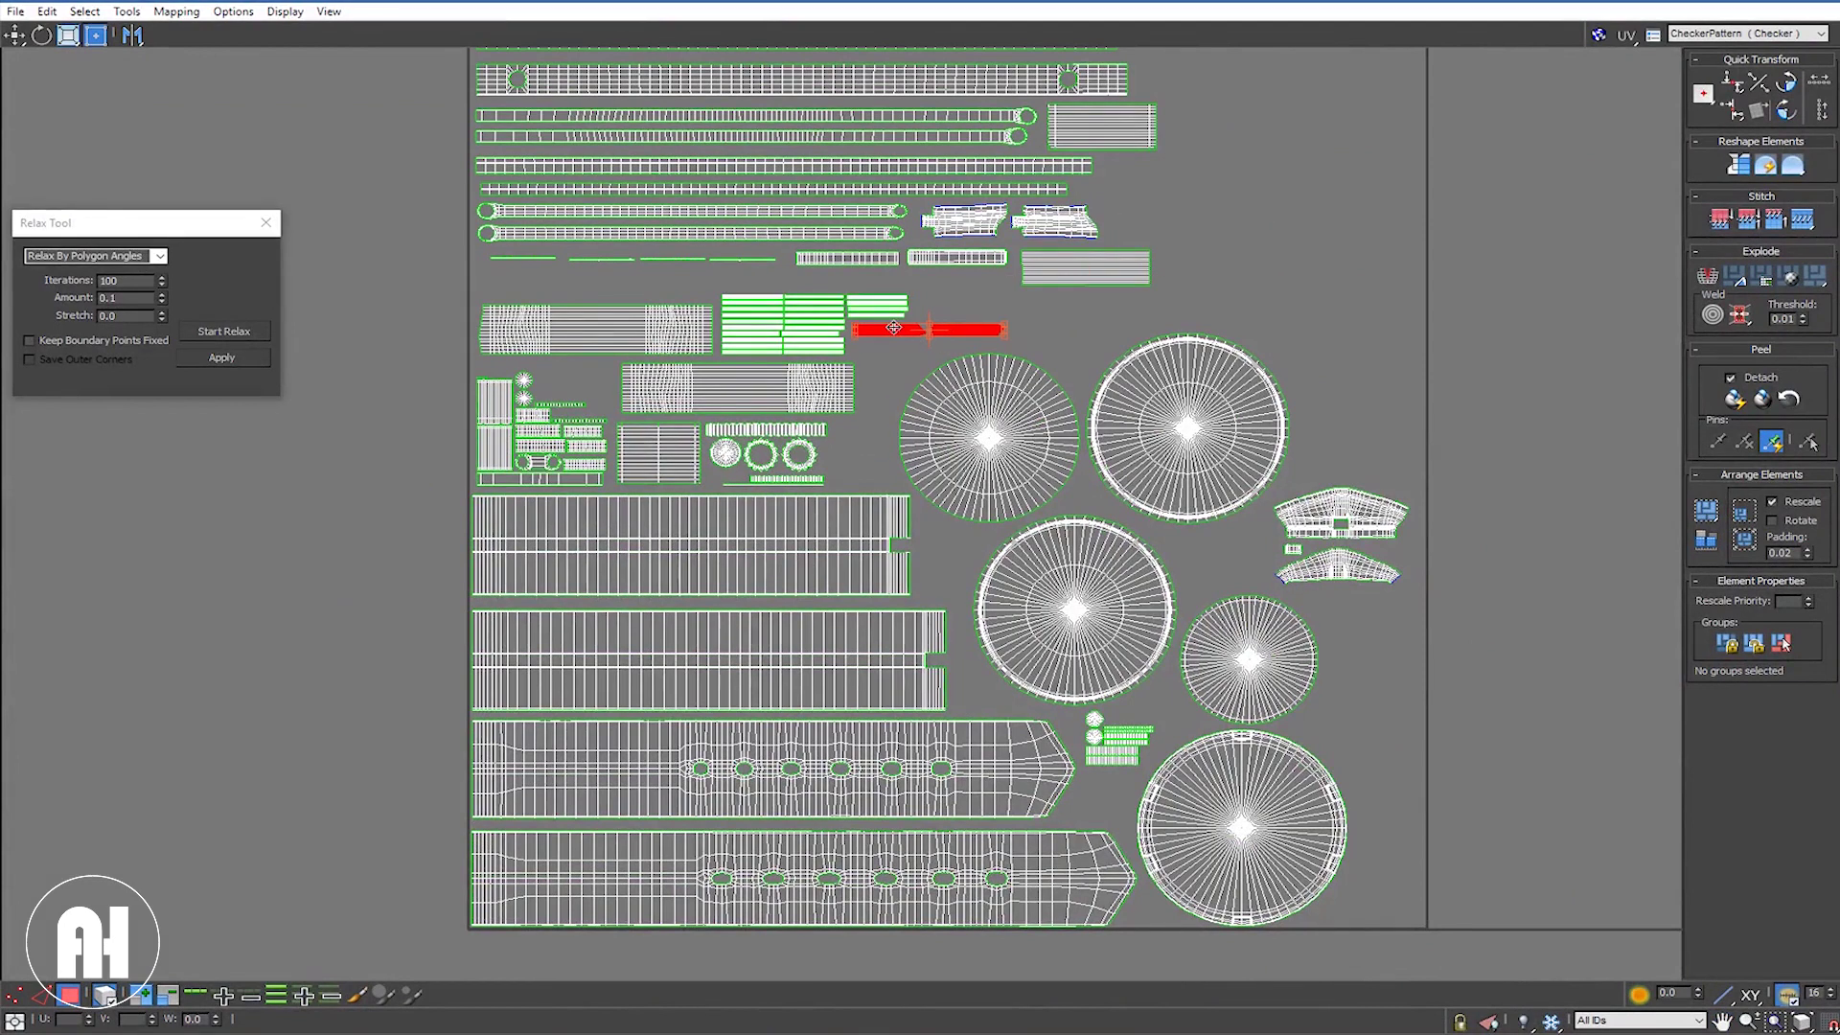
alt+click(892, 331)
drag(953, 330, 877, 347)
scroll(1065, 339, down, 1)
scroll(1054, 349, down, 1)
scroll(1044, 361, down, 1)
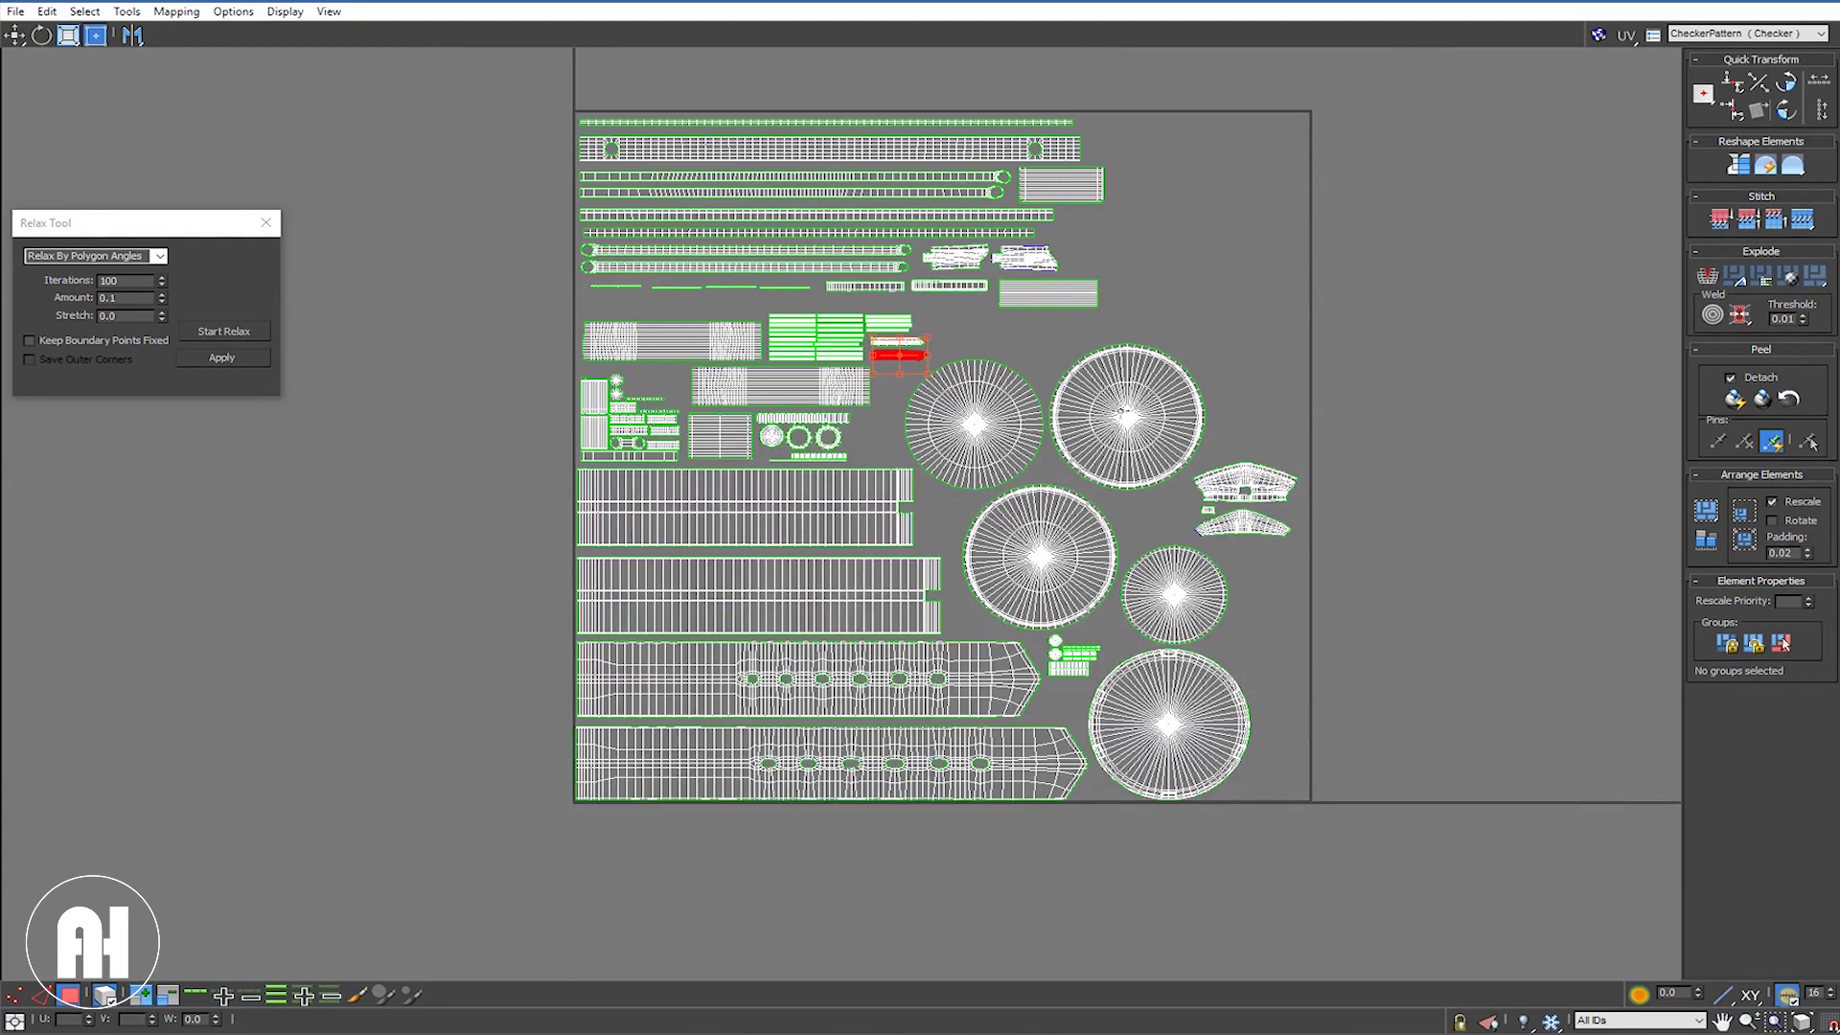
Step: Shift the lower crescent shell left and move the small shell up between the top circles
scroll(1237, 543, up, 3)
click(1217, 517)
drag(1217, 517, 1124, 519)
drag(1123, 521, 1140, 527)
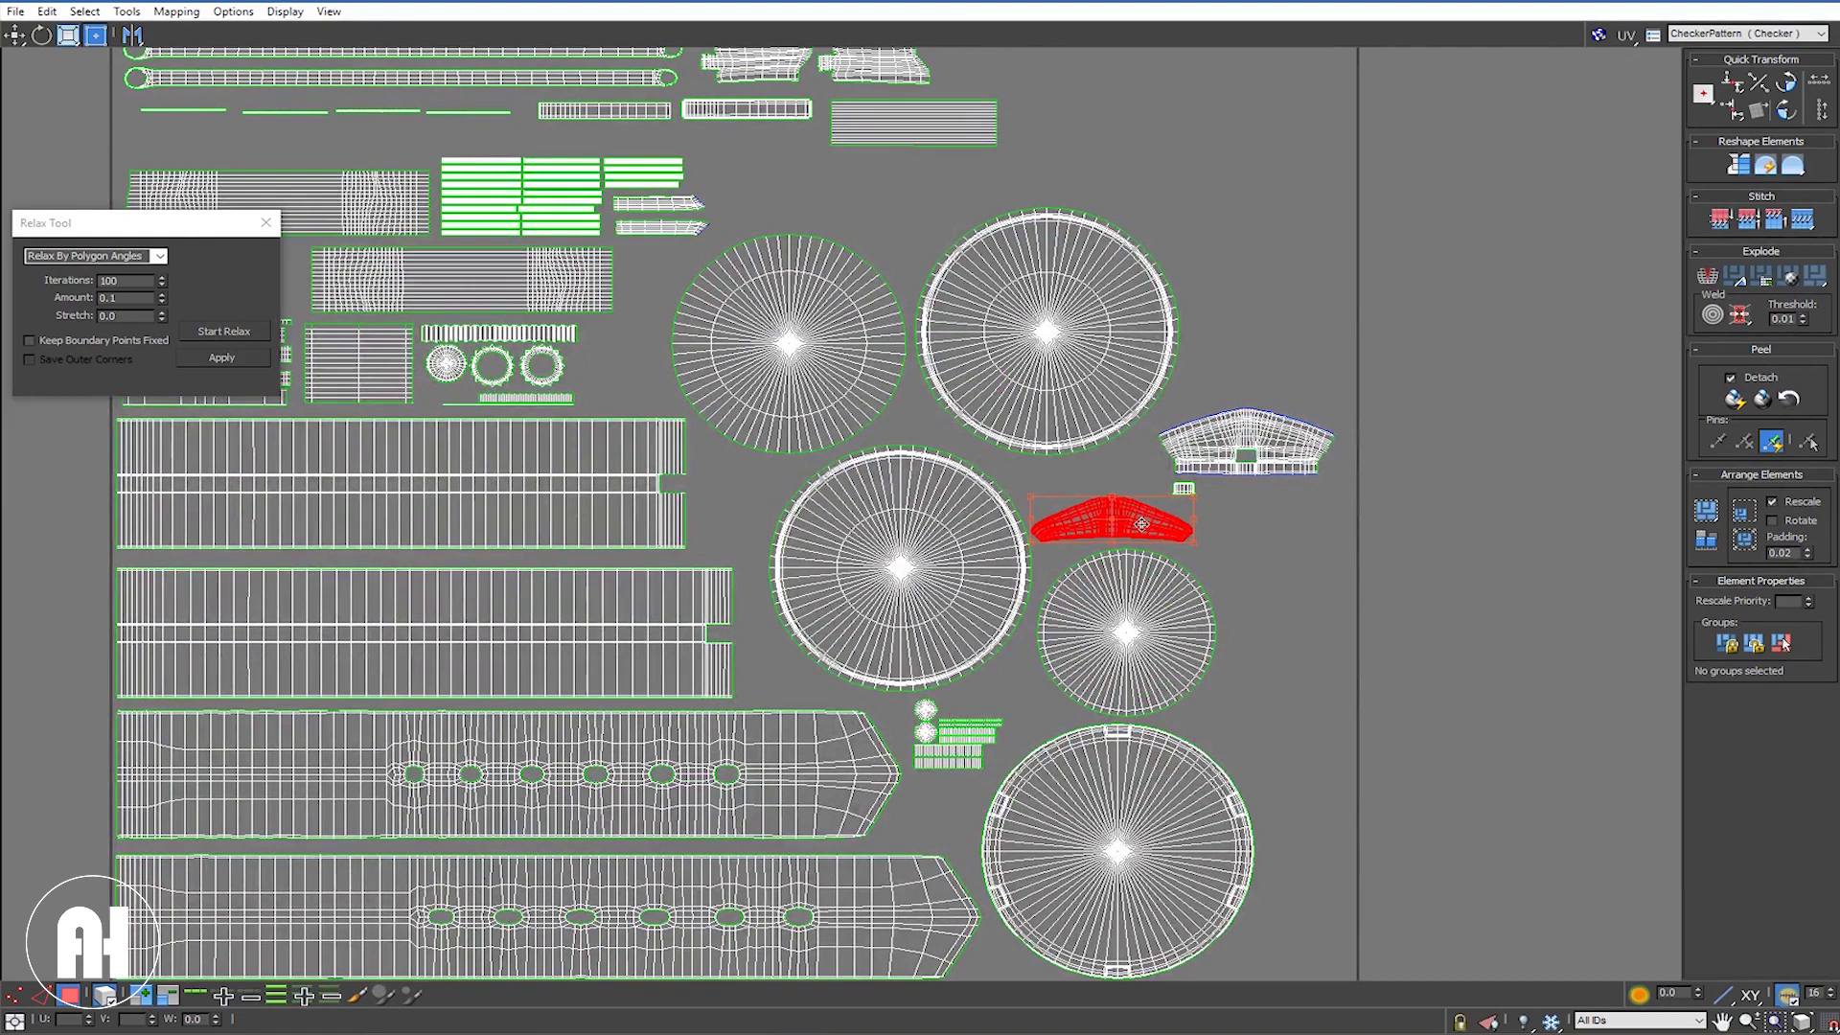
click(1179, 486)
drag(1173, 488, 921, 426)
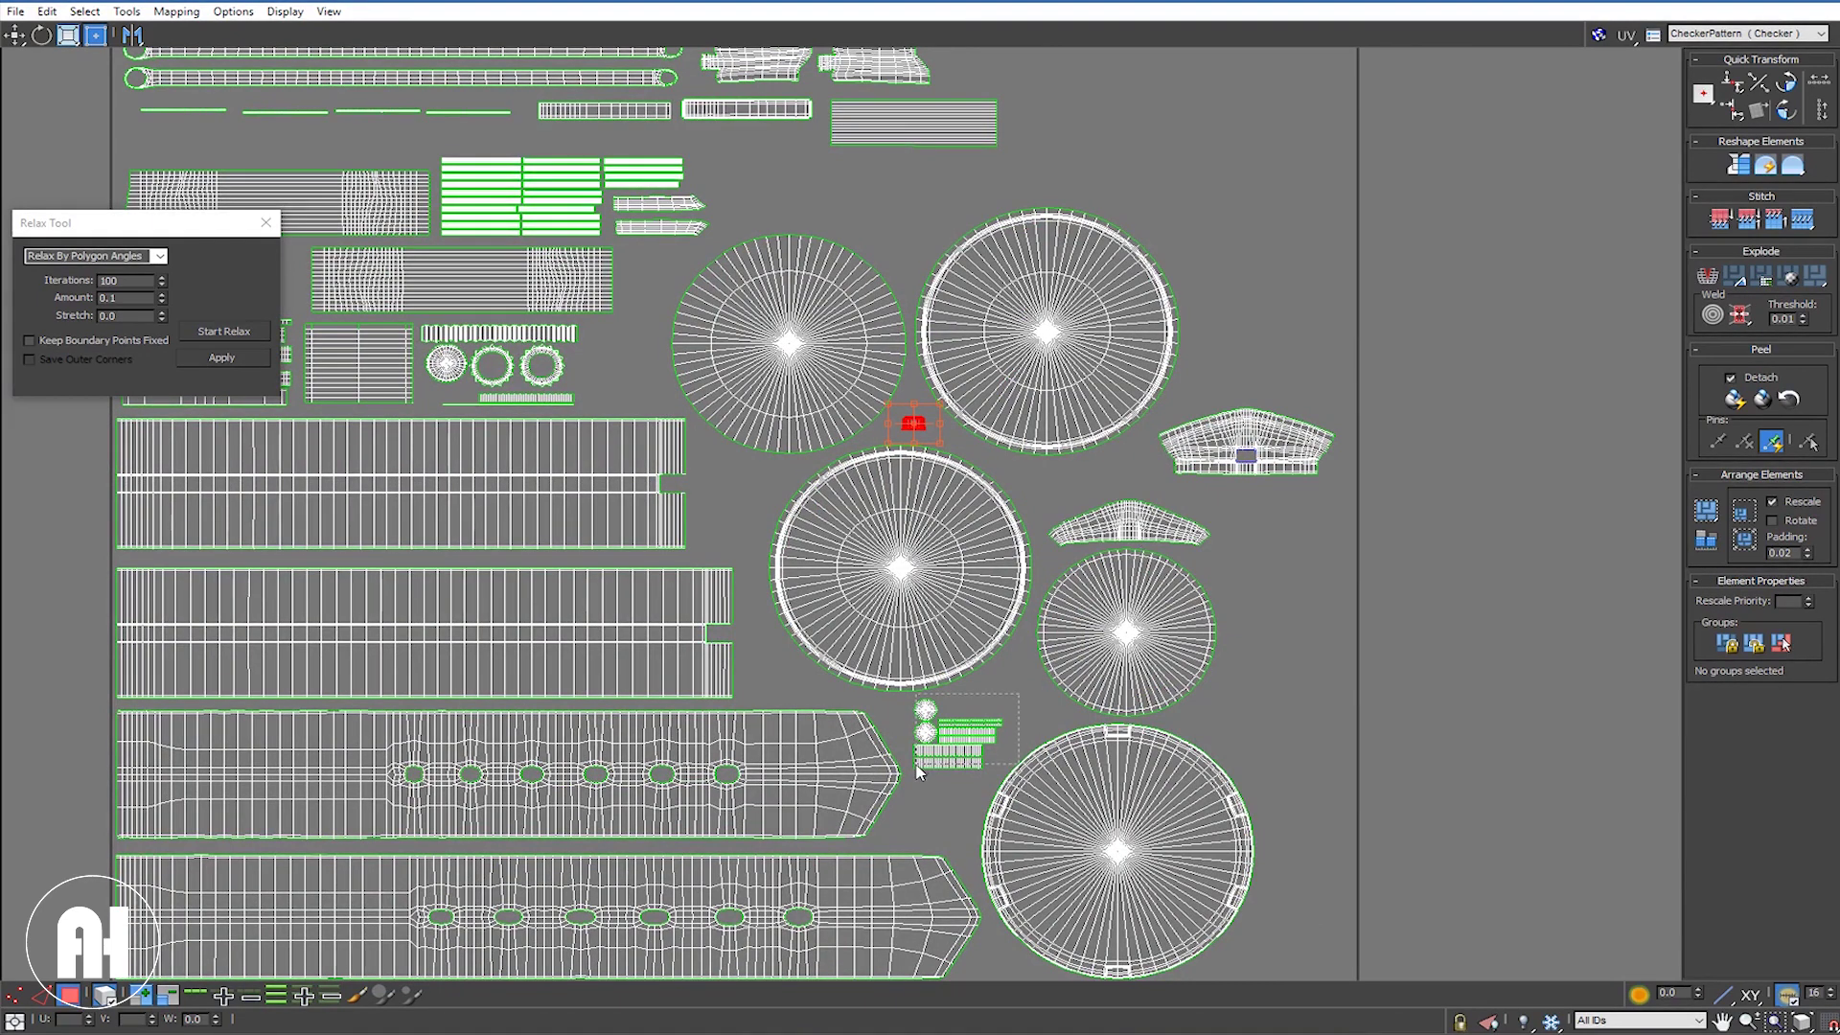
Step: Place the small cluster and wide fan shell beside the middle circle, and the crescent below the small circle
click(967, 749)
drag(967, 748, 754, 497)
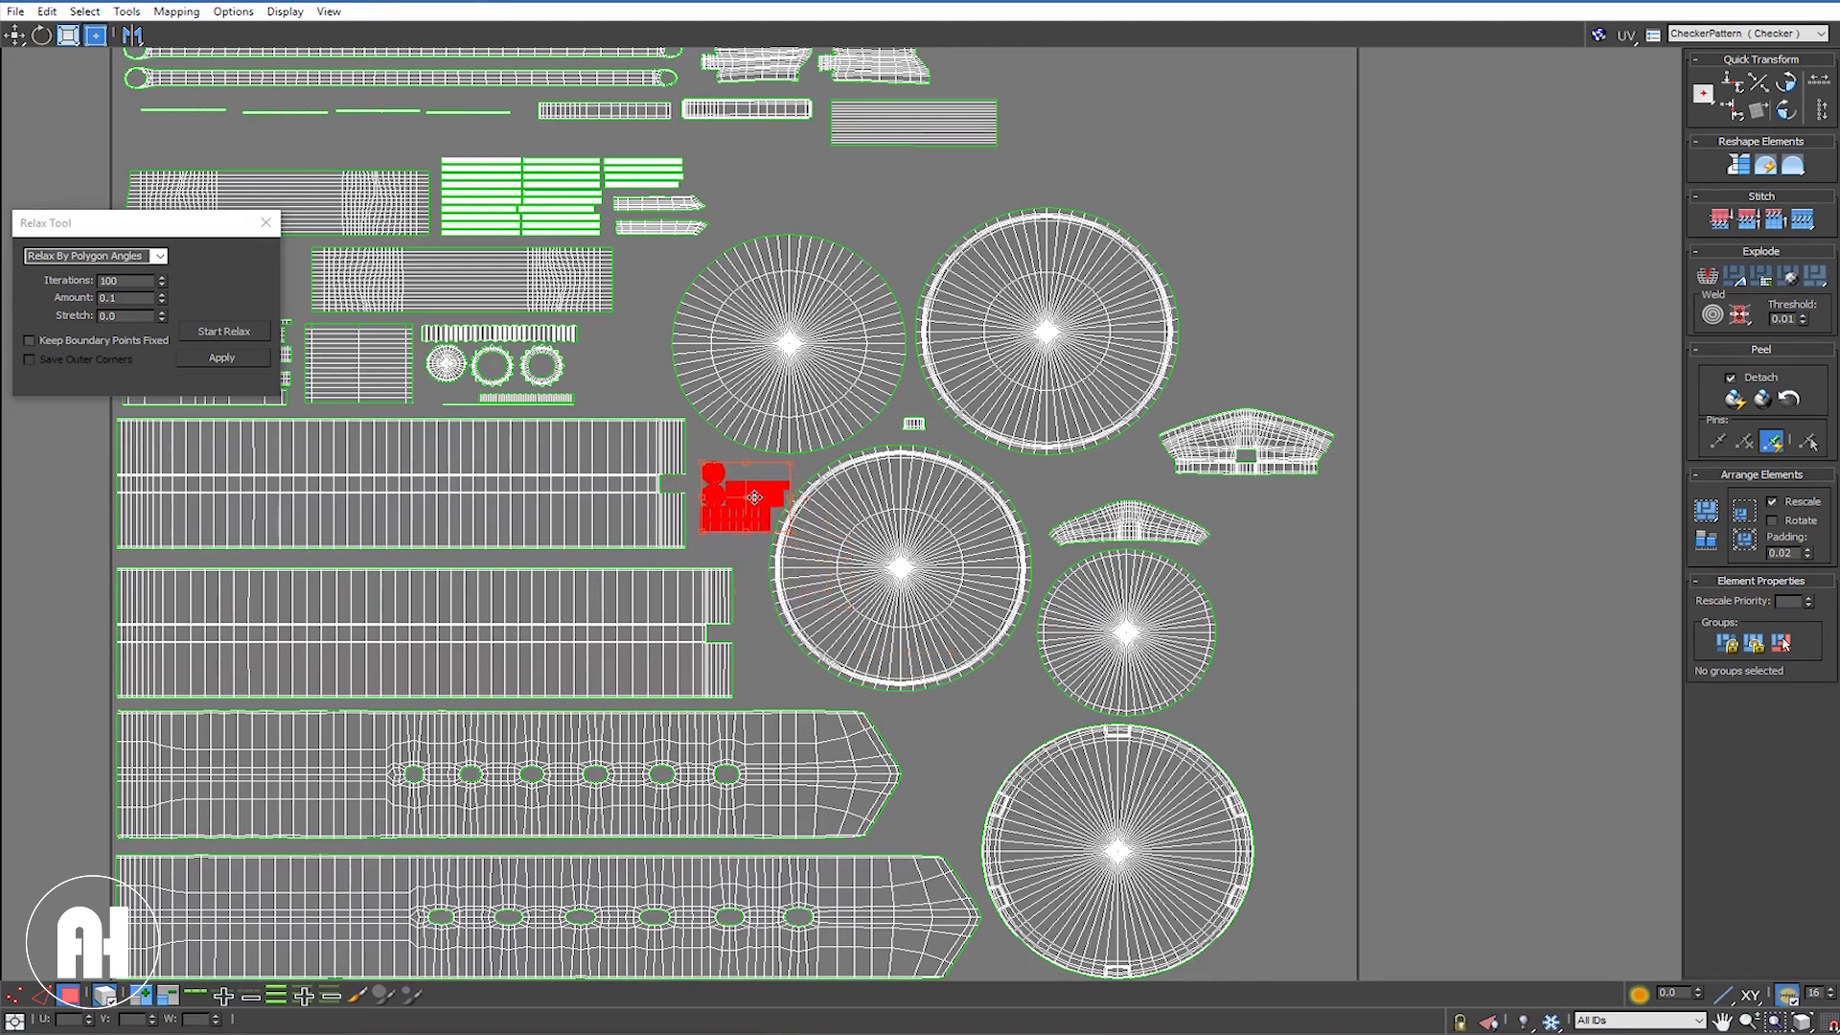
click(1302, 578)
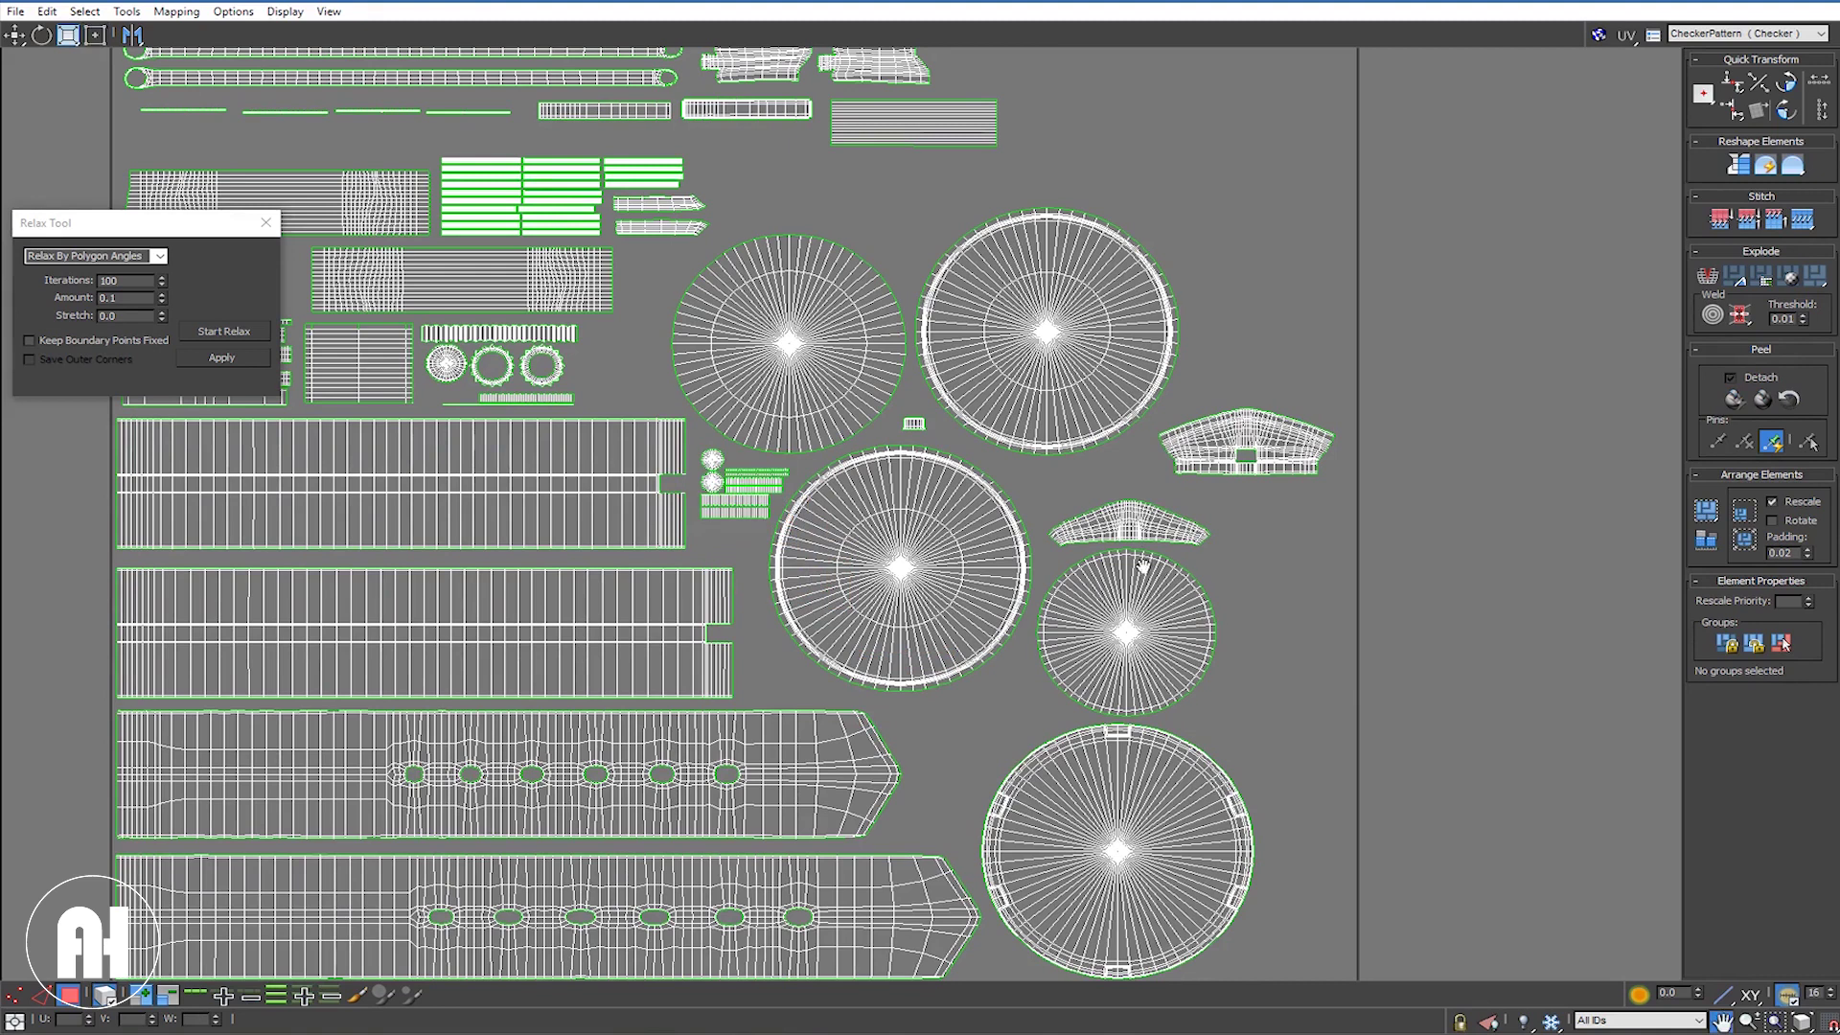
middle_drag(1301, 579, 1201, 542)
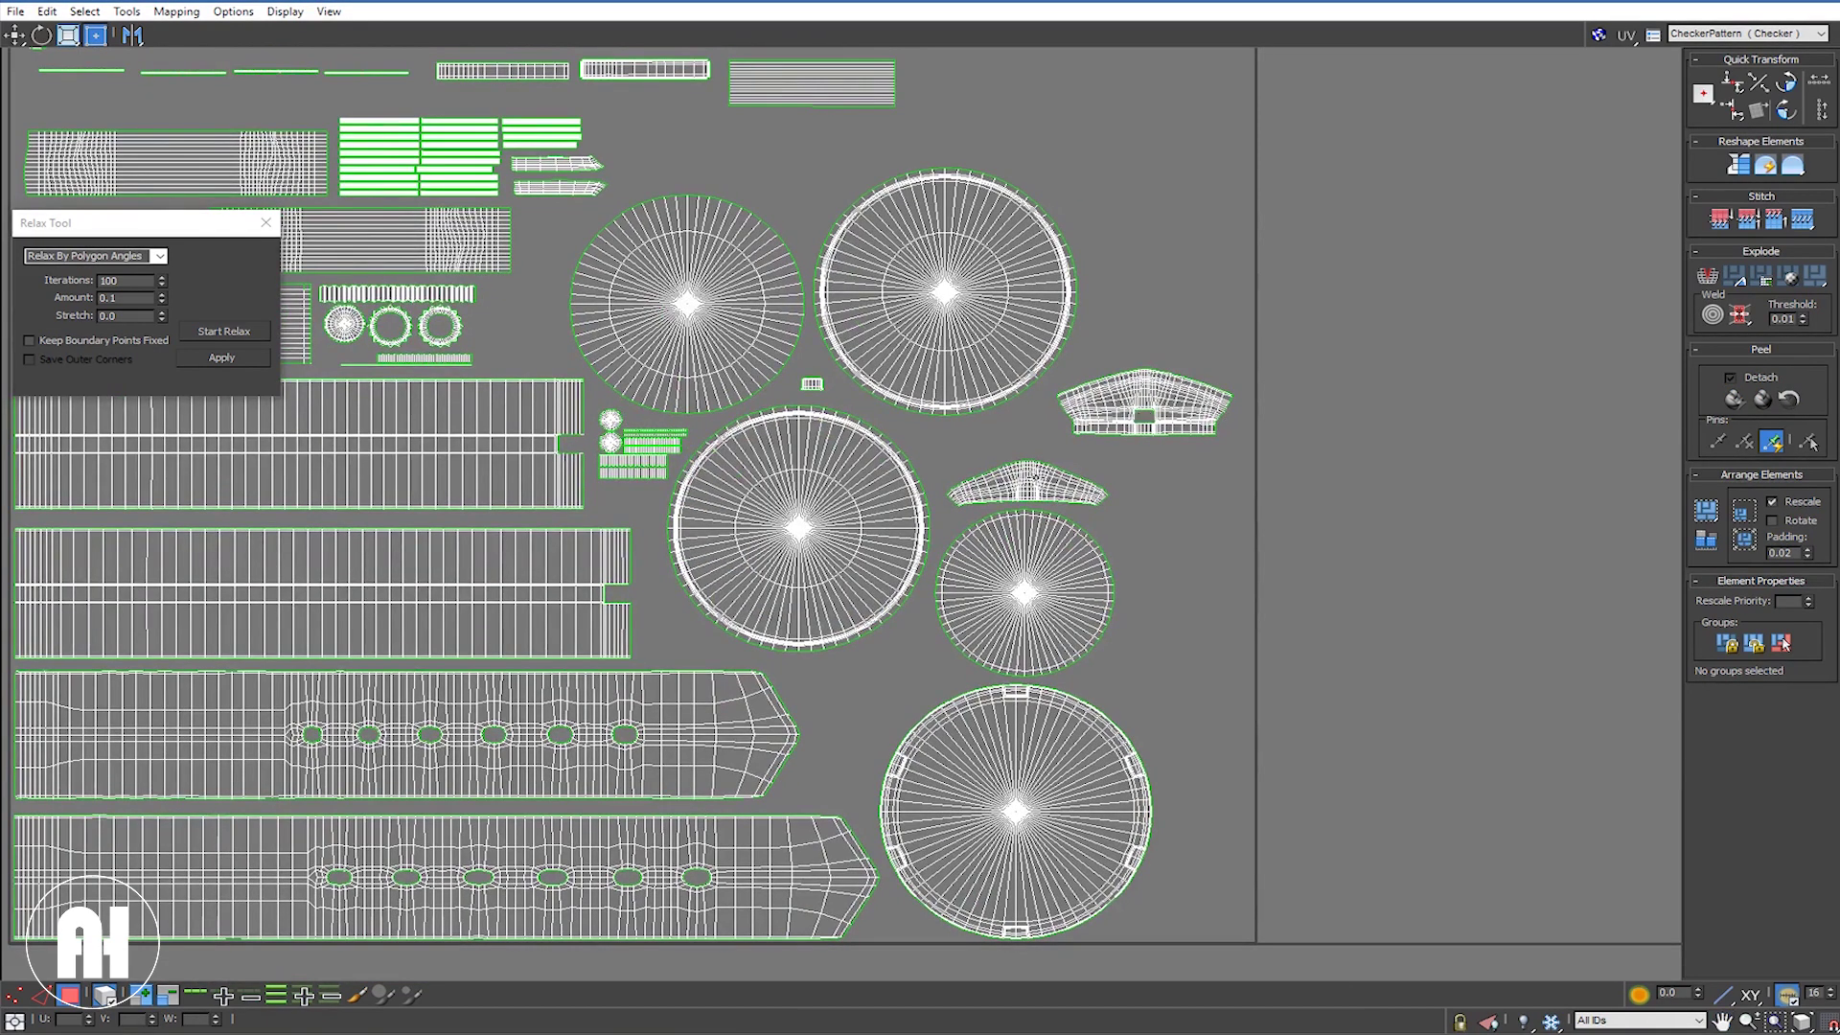
drag(1030, 484, 883, 666)
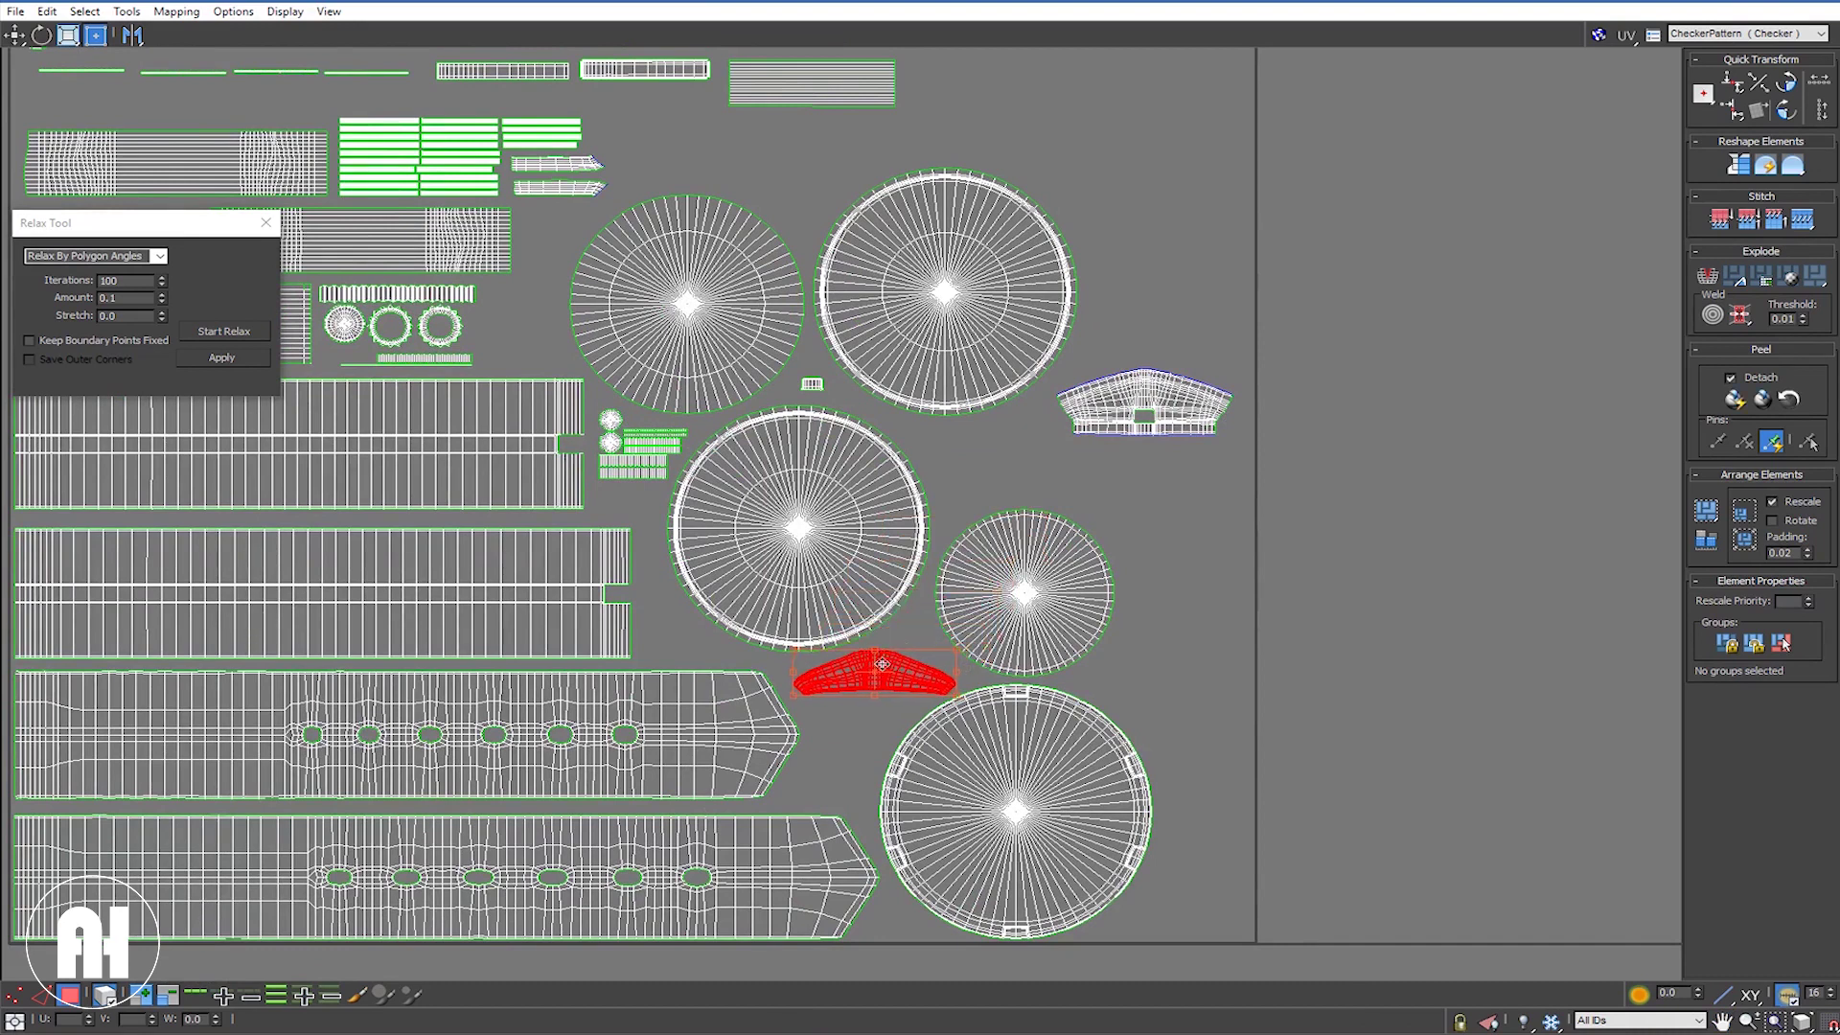
drag(1177, 416, 1048, 468)
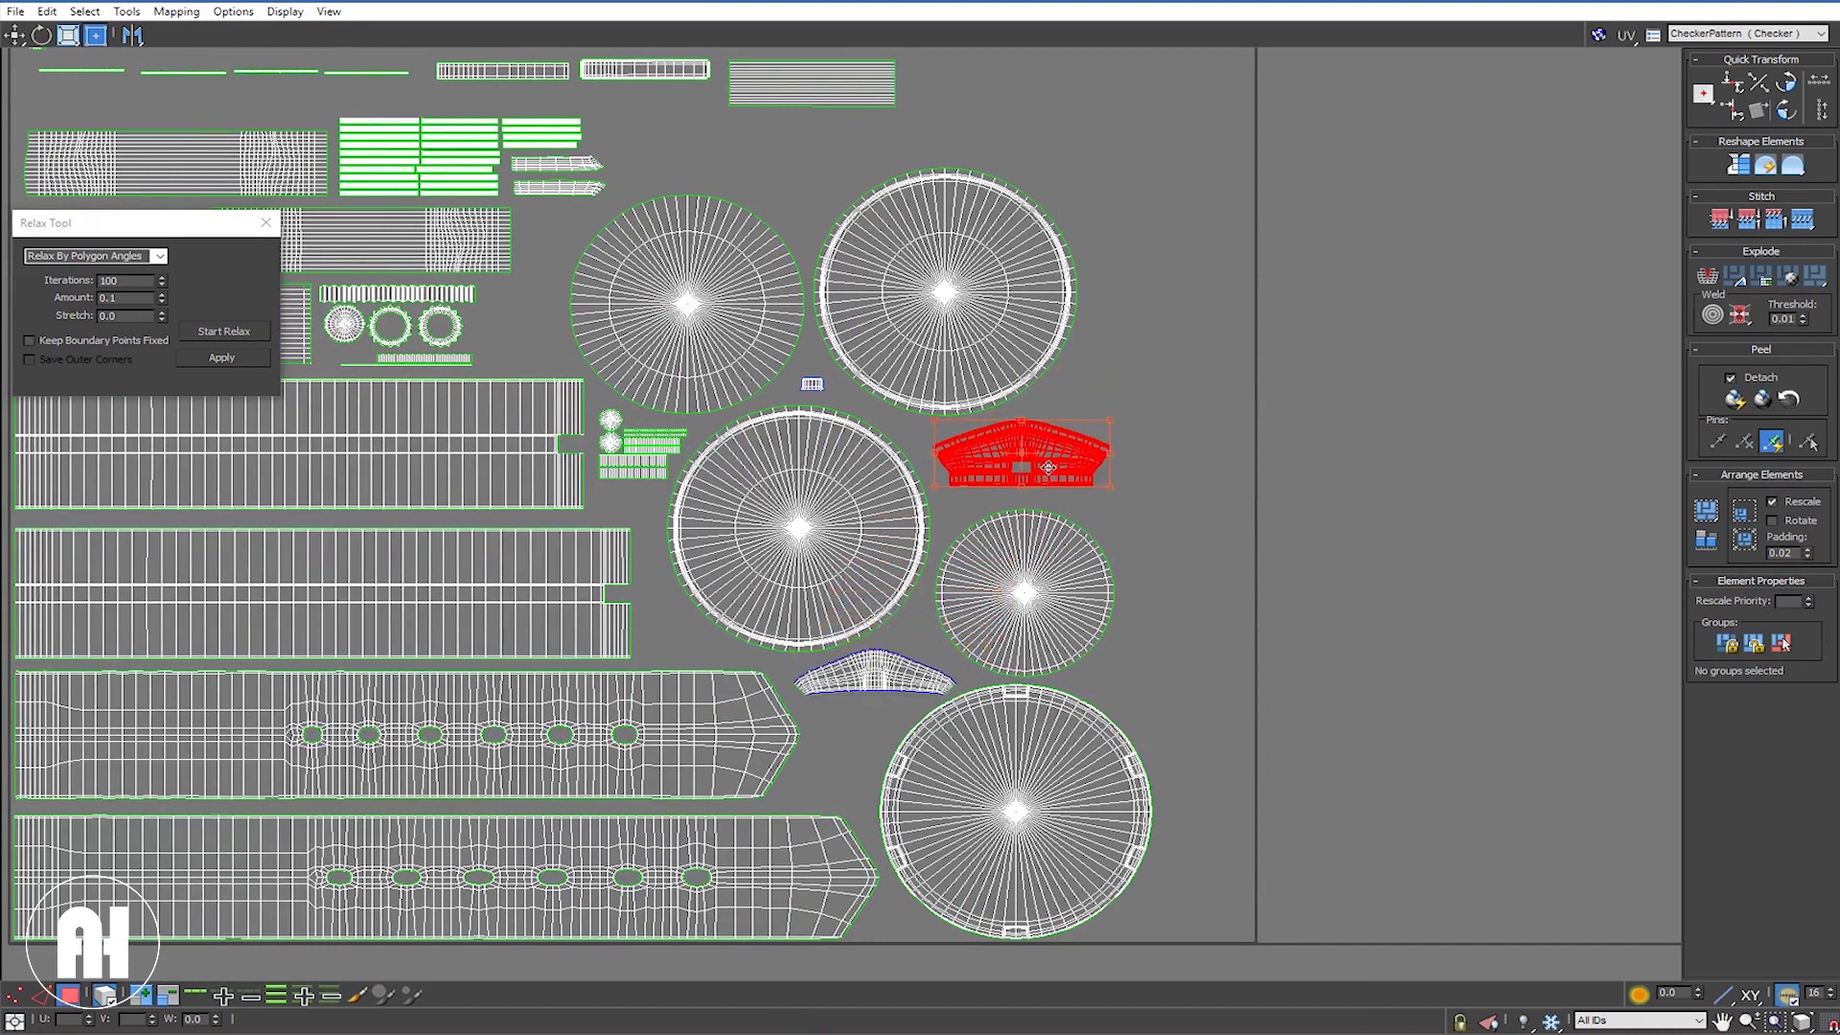
scroll(1048, 468, down, 2)
scroll(1048, 467, down, 3)
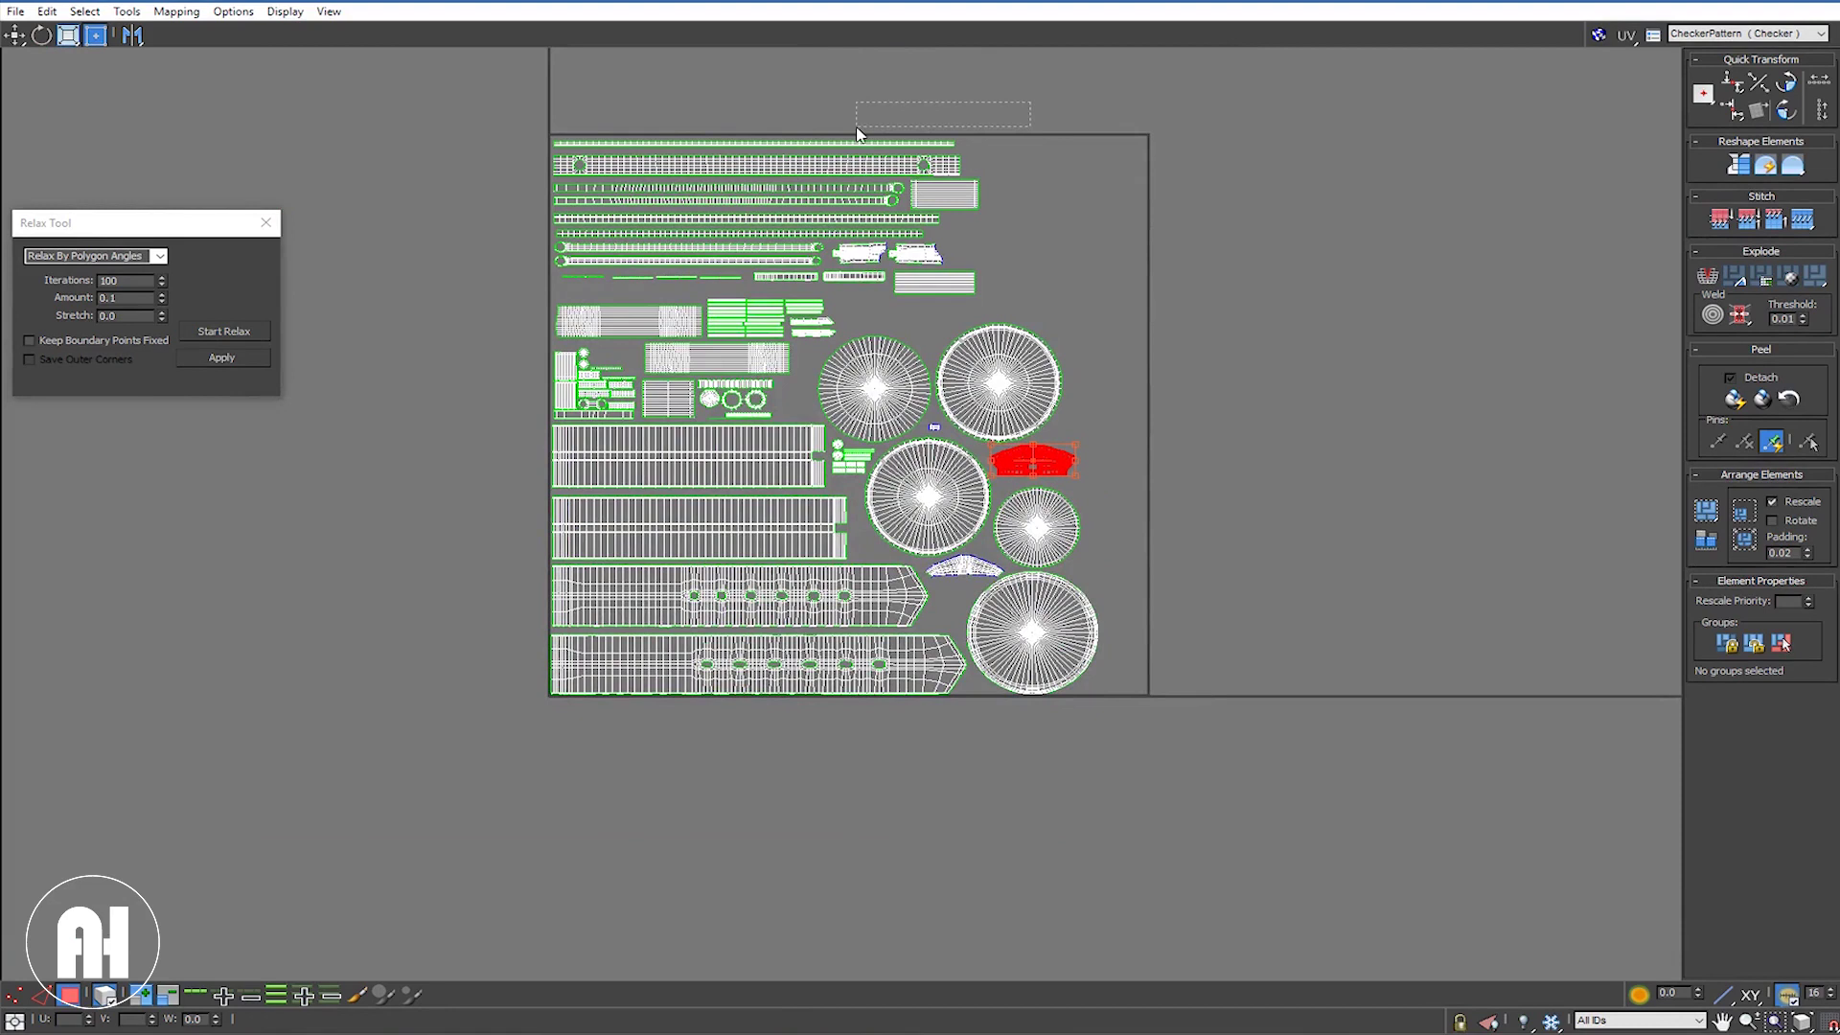
Step: Select the four long thin strip shells and shift them left beside the large circle
drag(858, 132, 860, 132)
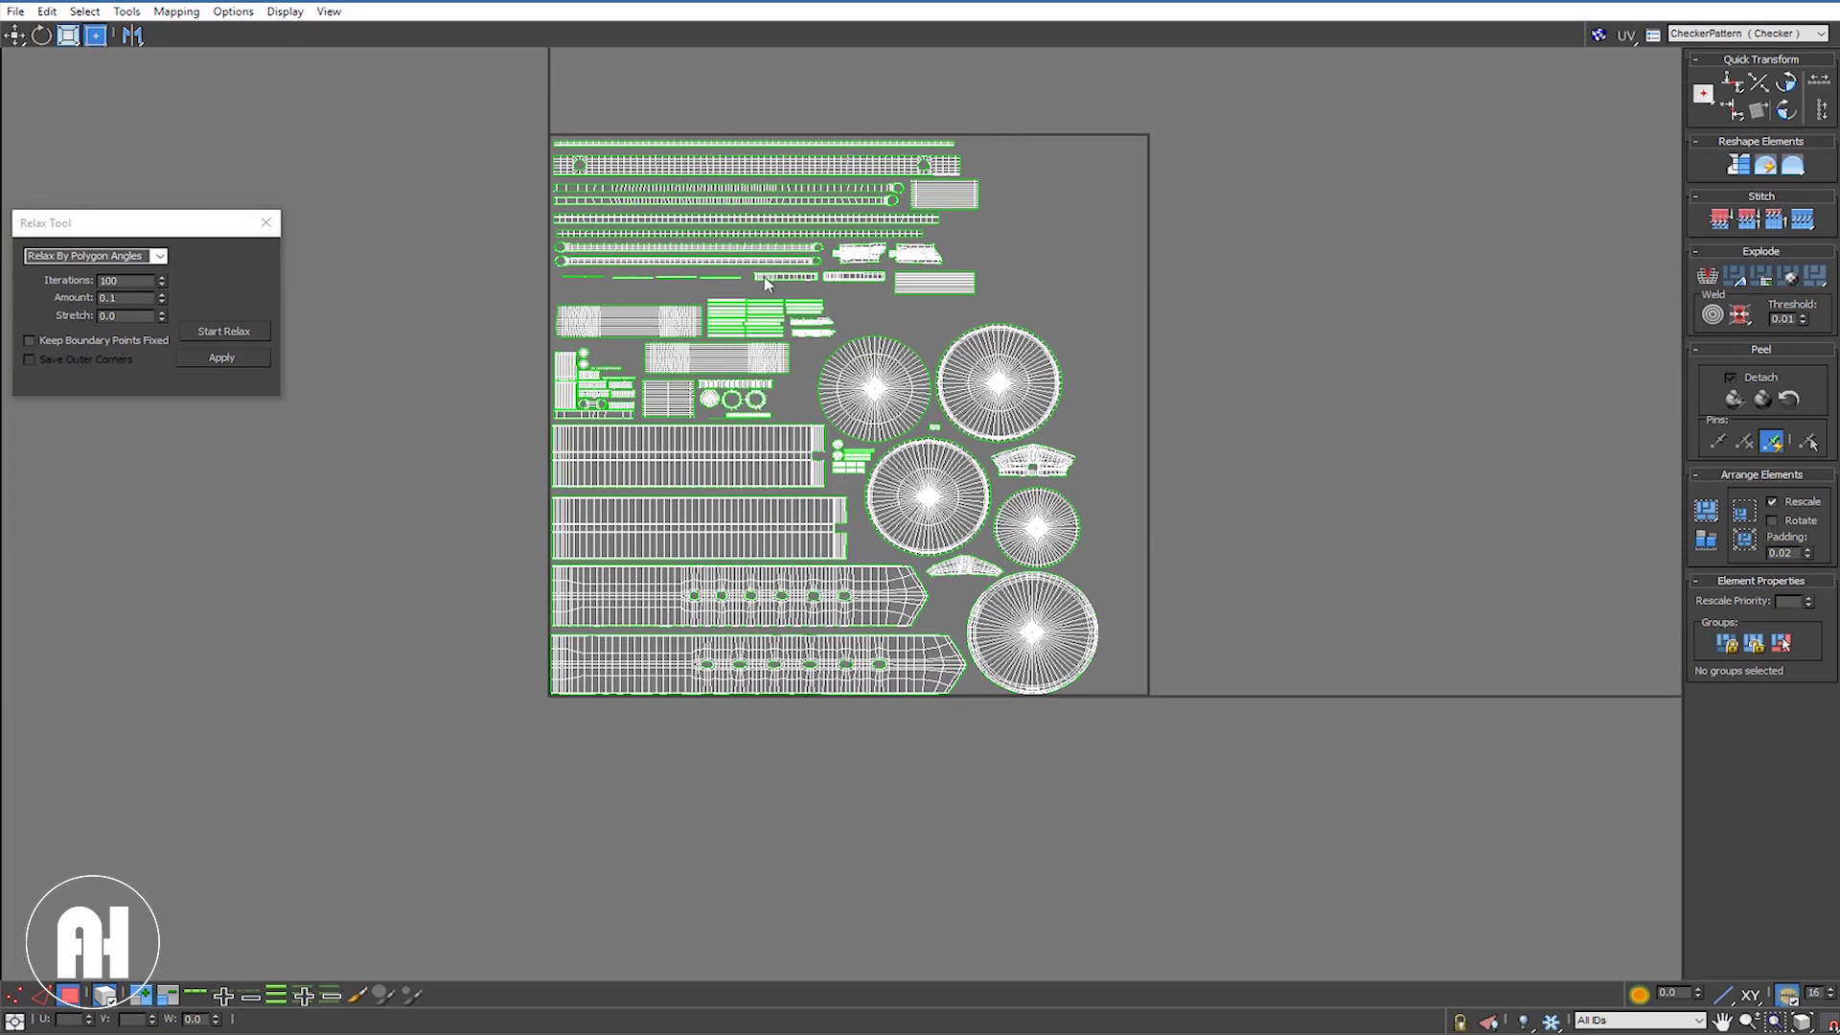
scroll(753, 278, up, 2)
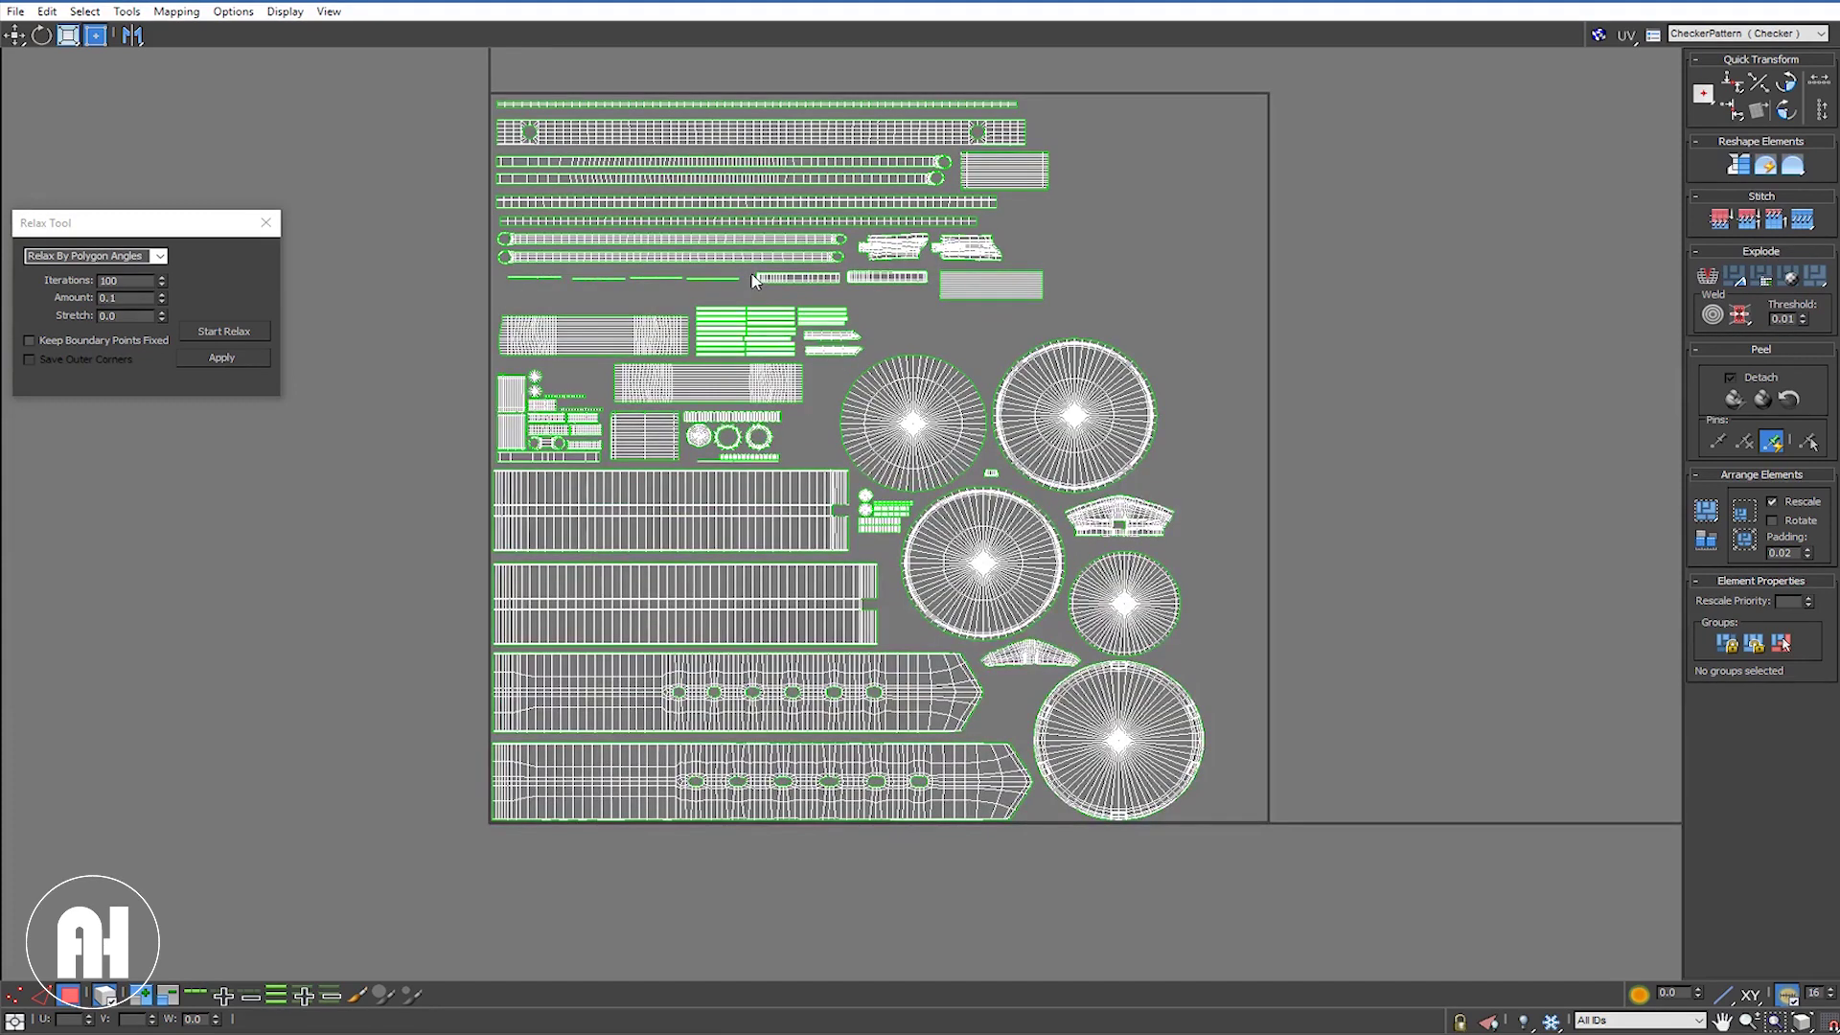
click(580, 280)
drag(545, 276, 851, 443)
scroll(850, 446, up, 5)
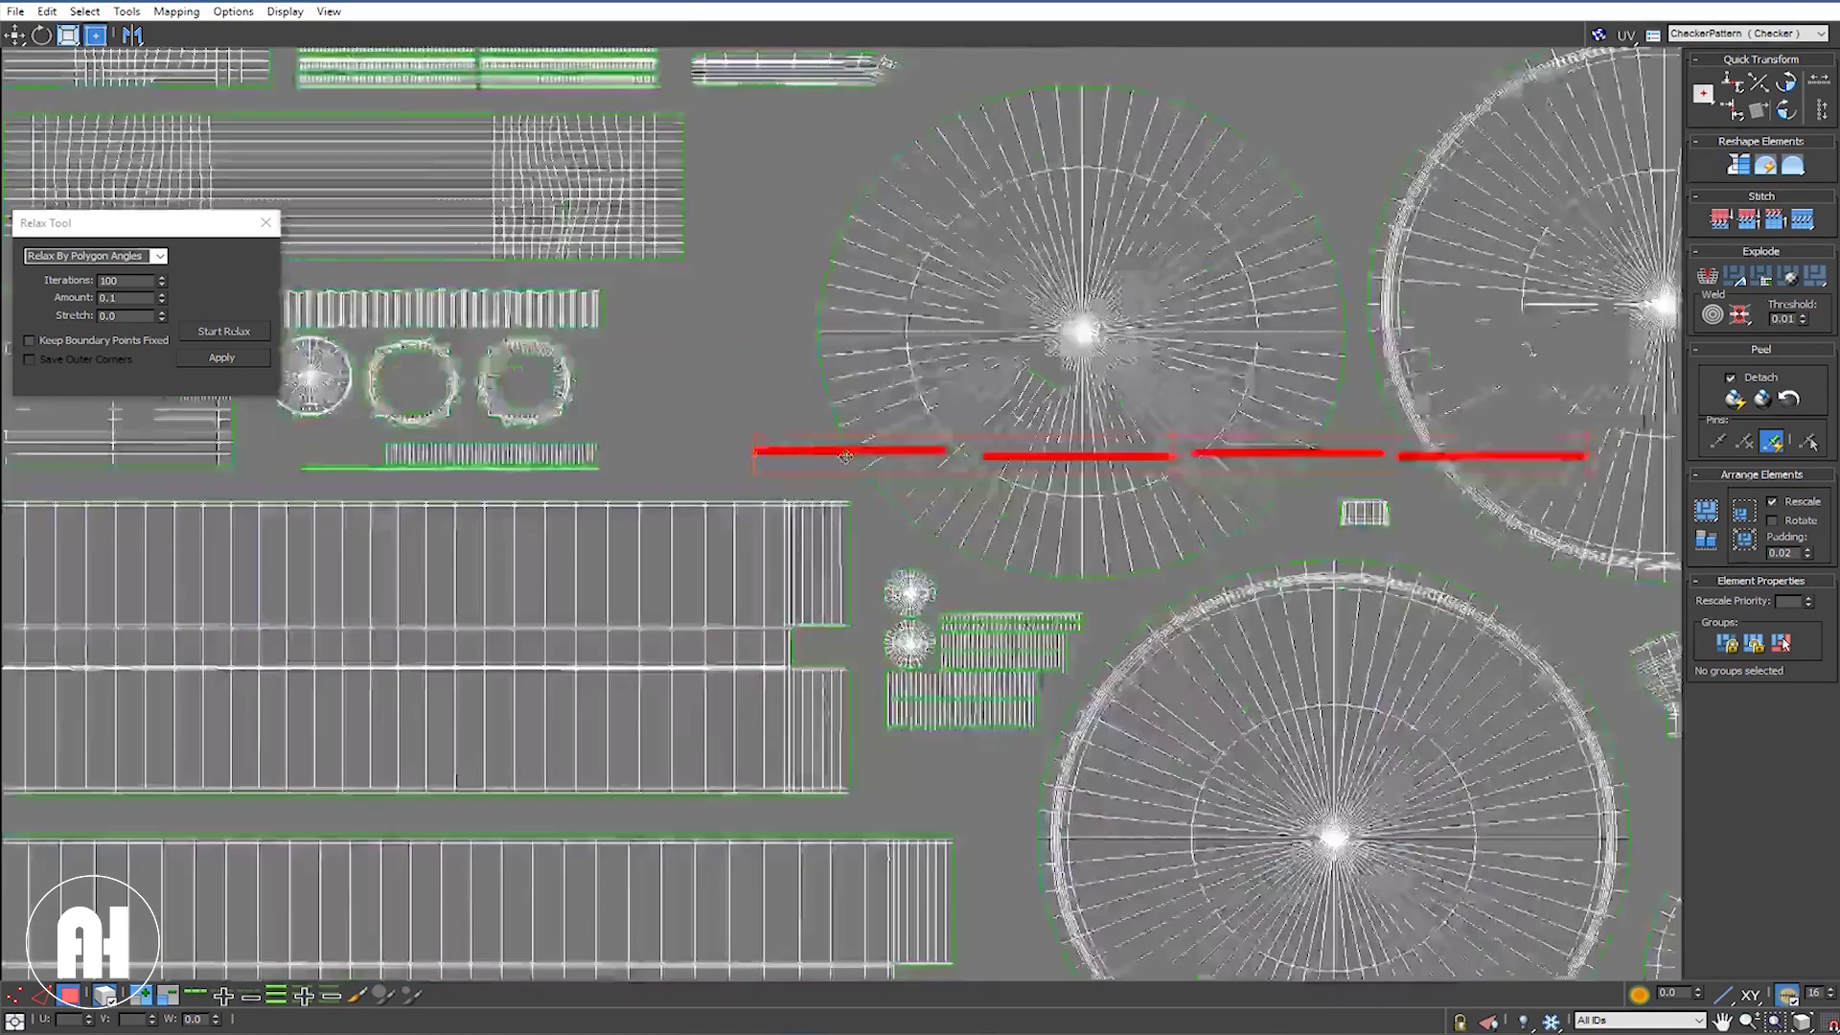
scroll(850, 447, up, 2)
drag(849, 450, 671, 464)
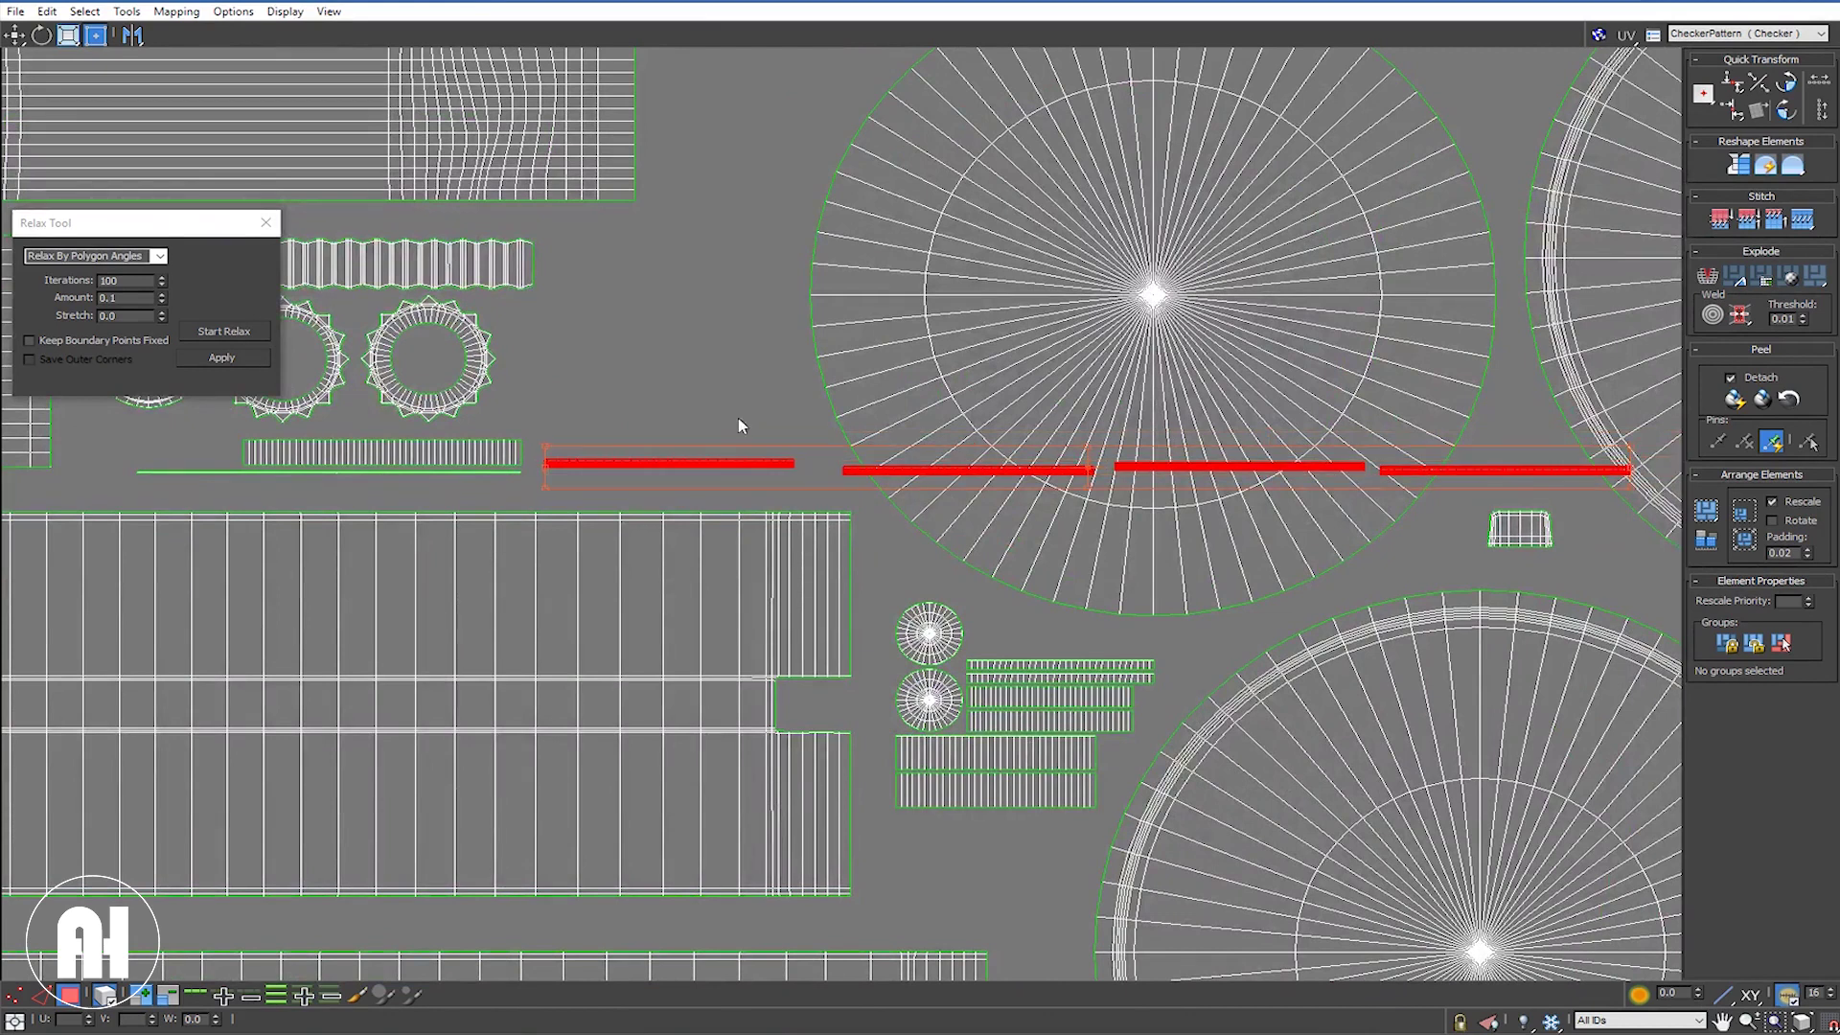
Step: Peel off the strips one at a time into a tidy stack of parallel rows
alt+click(690, 463)
drag(920, 467, 657, 447)
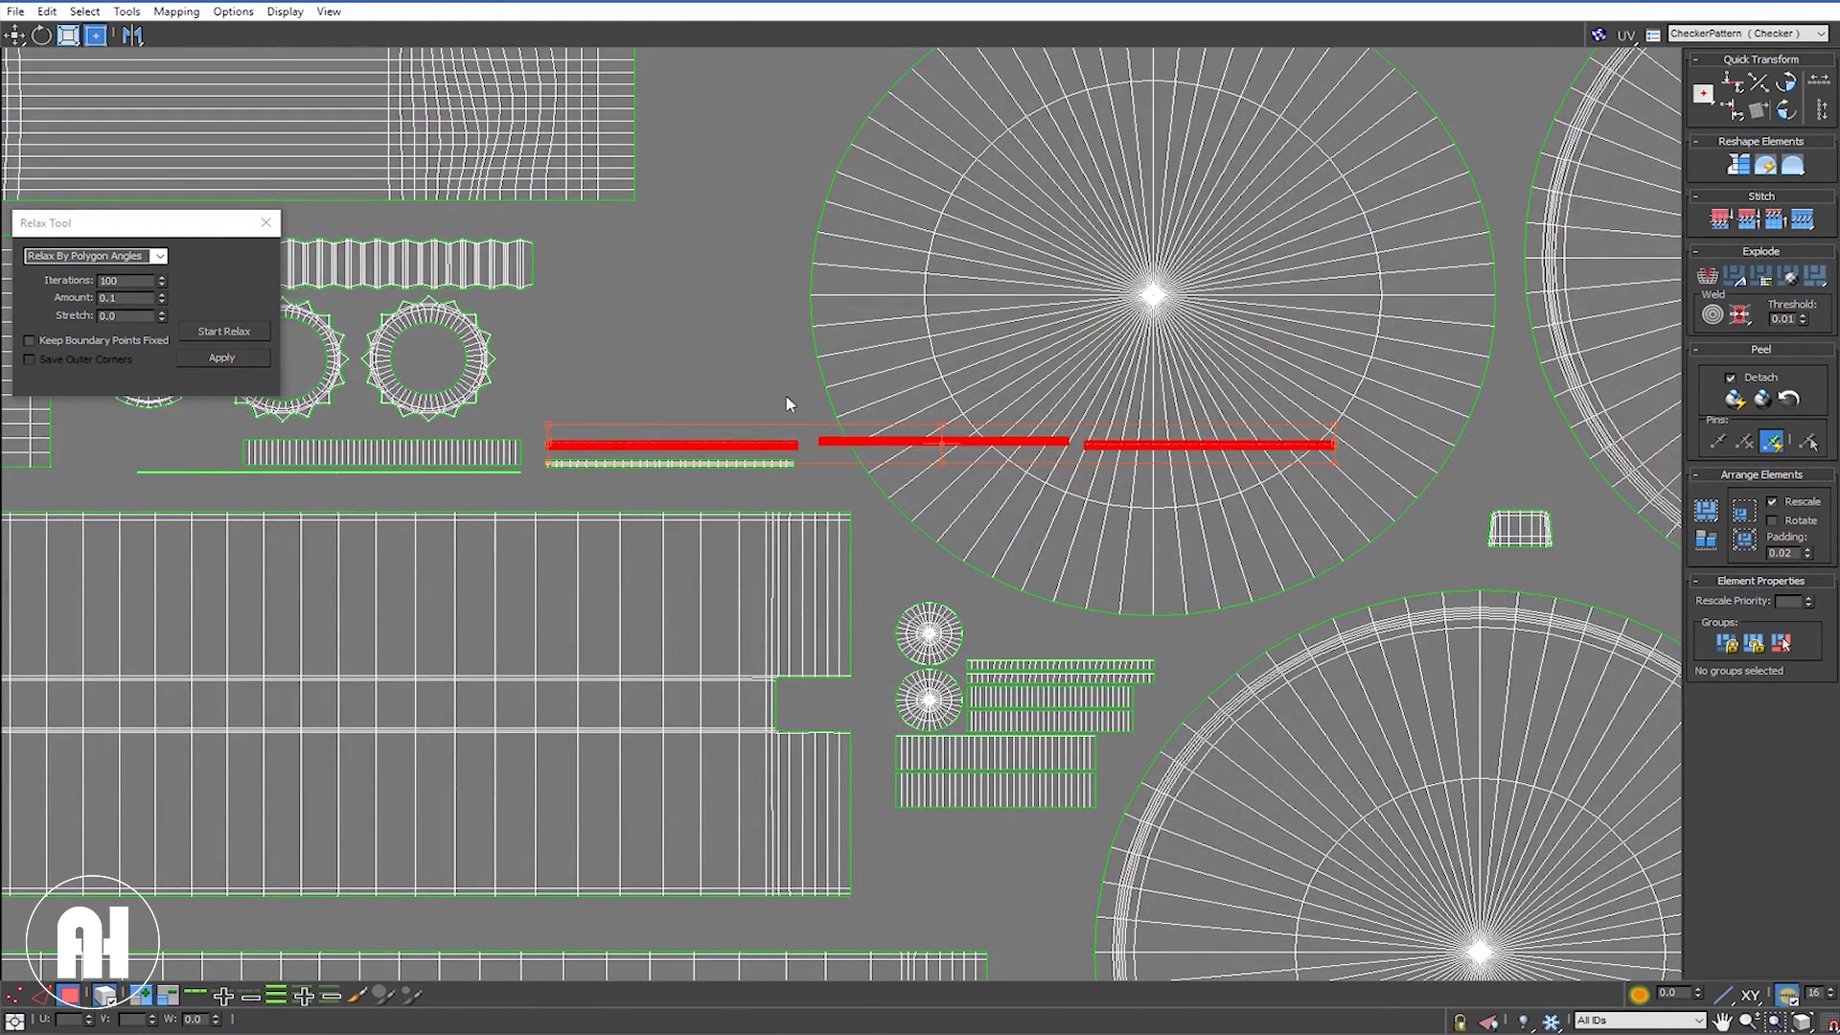
alt+drag(508, 508, 508, 508)
drag(872, 442, 640, 417)
click(851, 430)
drag(845, 428, 597, 410)
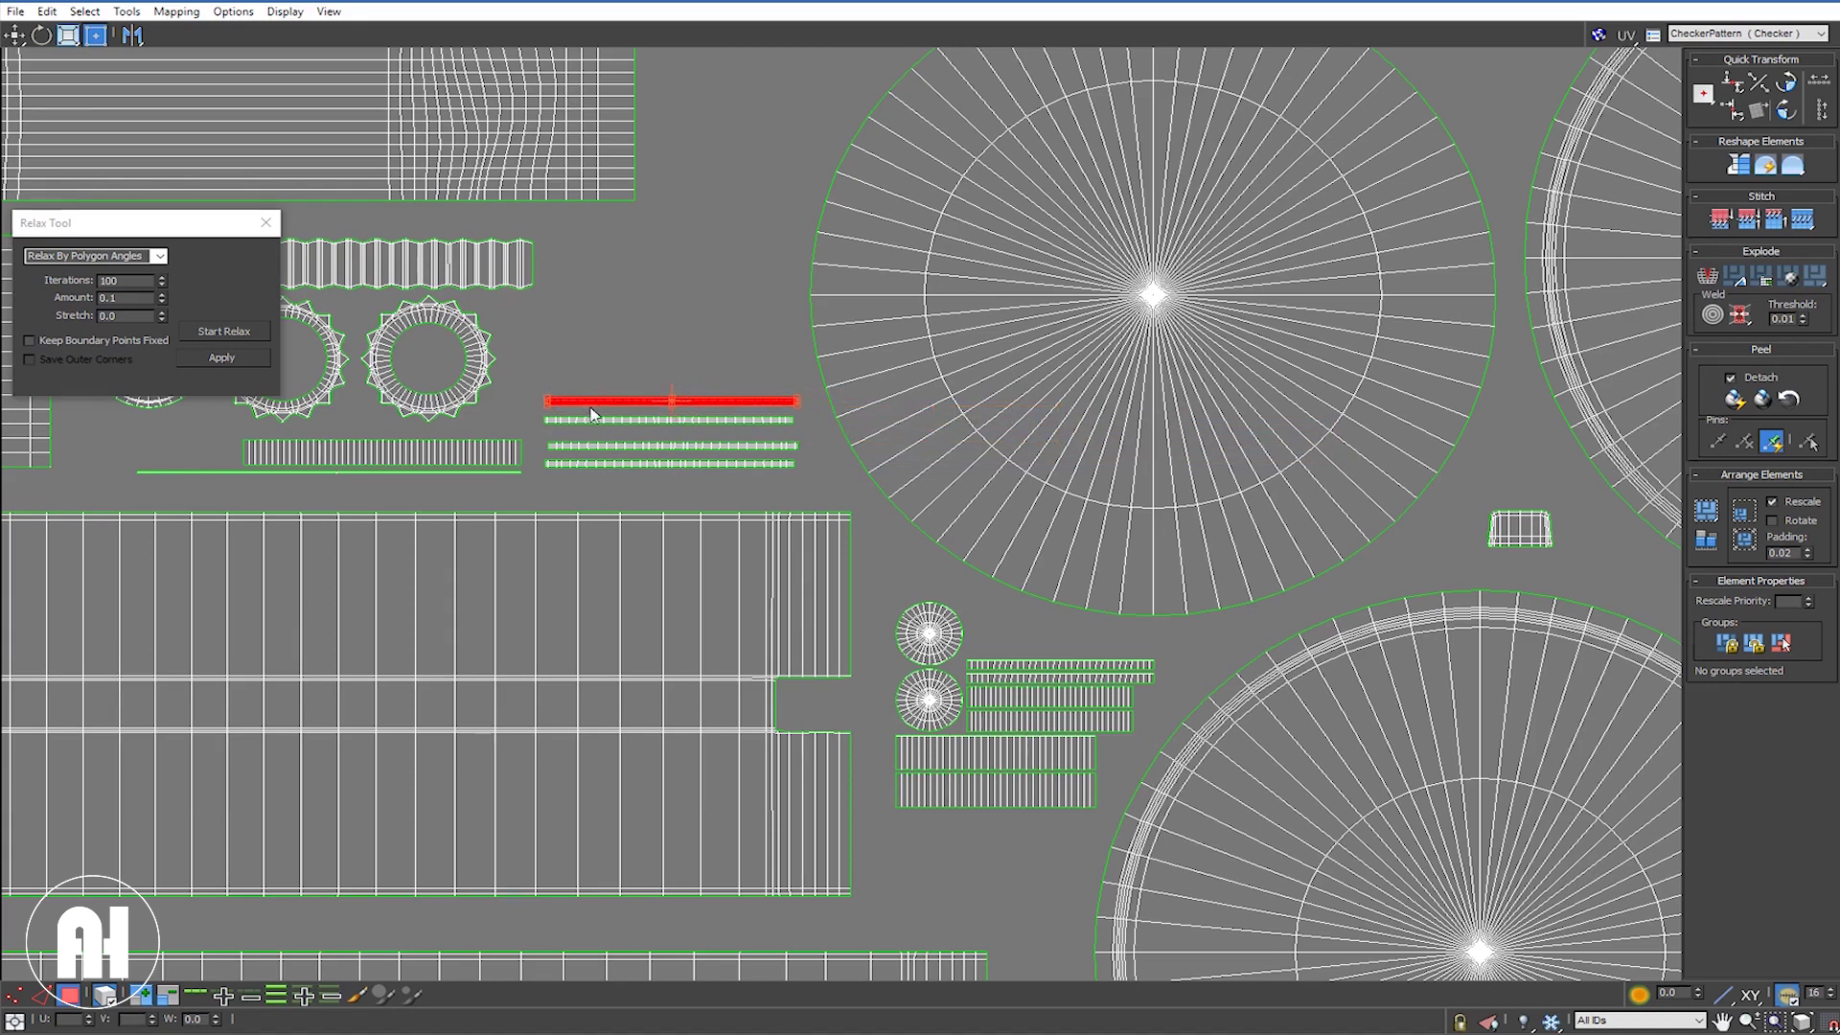
scroll(598, 410, down, 3)
scroll(602, 410, down, 4)
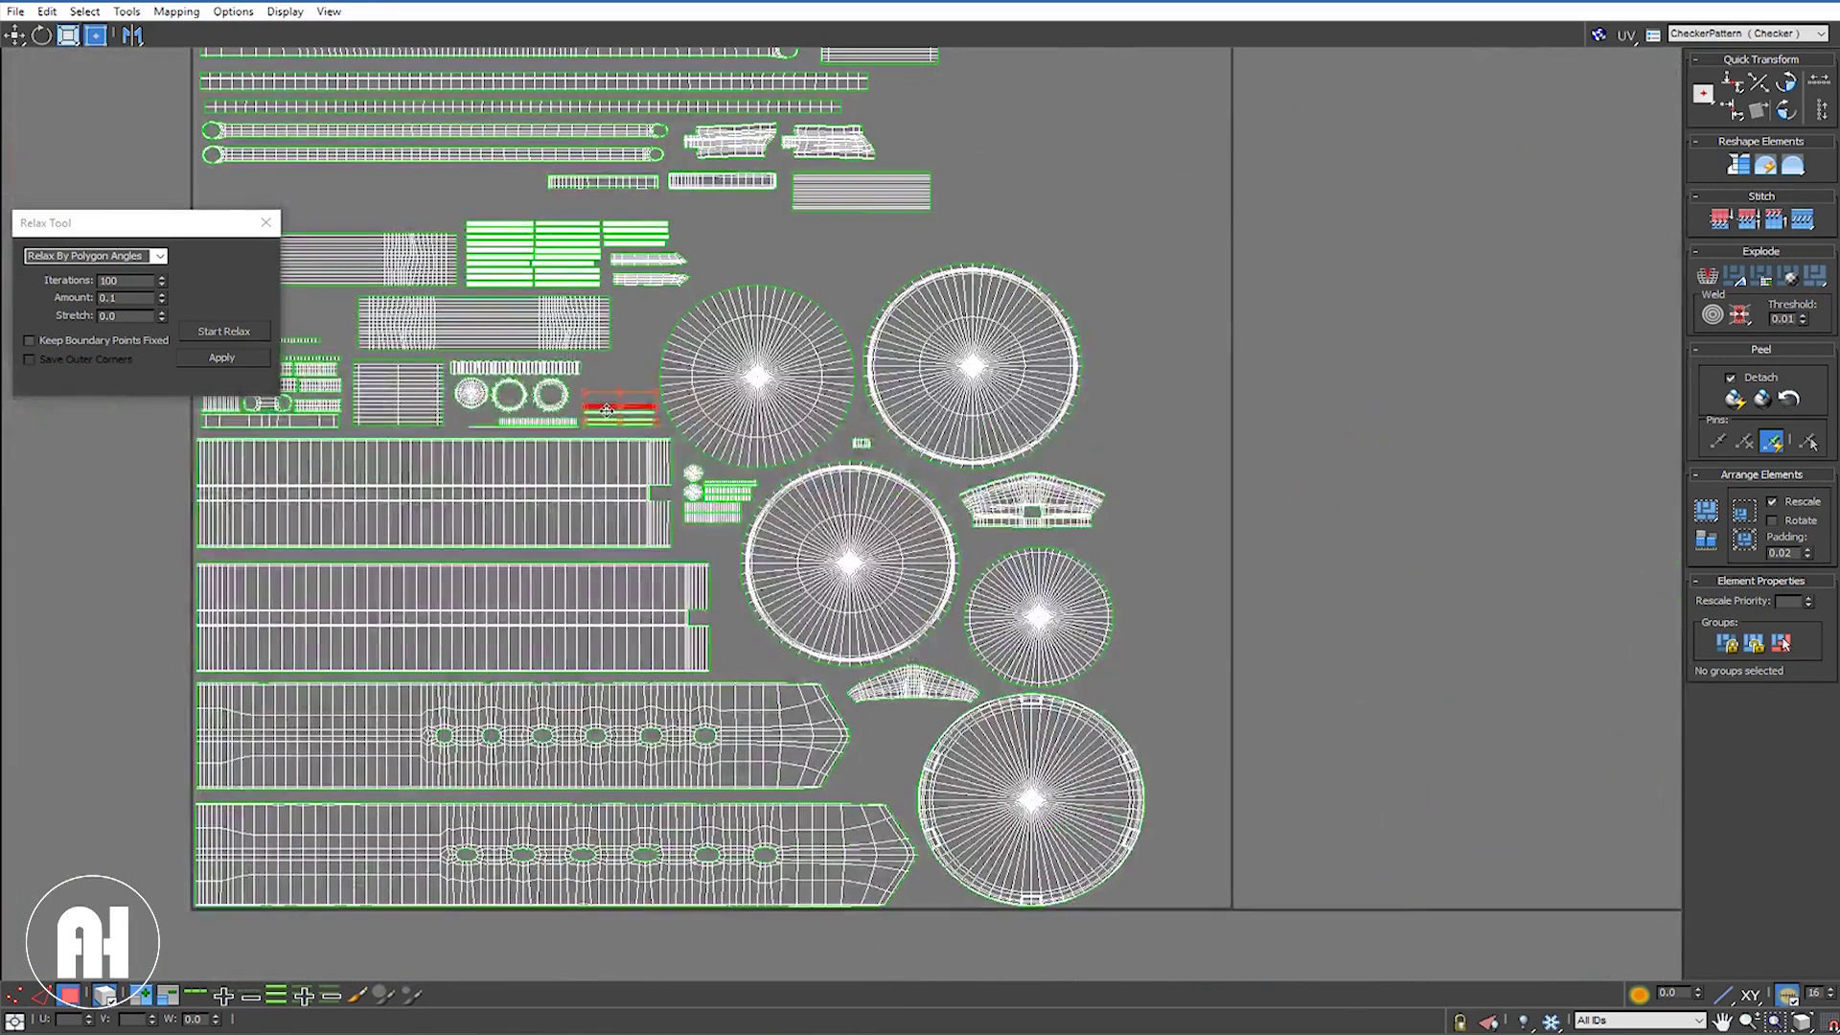
Step: Move the top-right rectangle shell left and down, and stand a thin strip vertically beside it
middle_drag(635, 457, 693, 575)
click(891, 311)
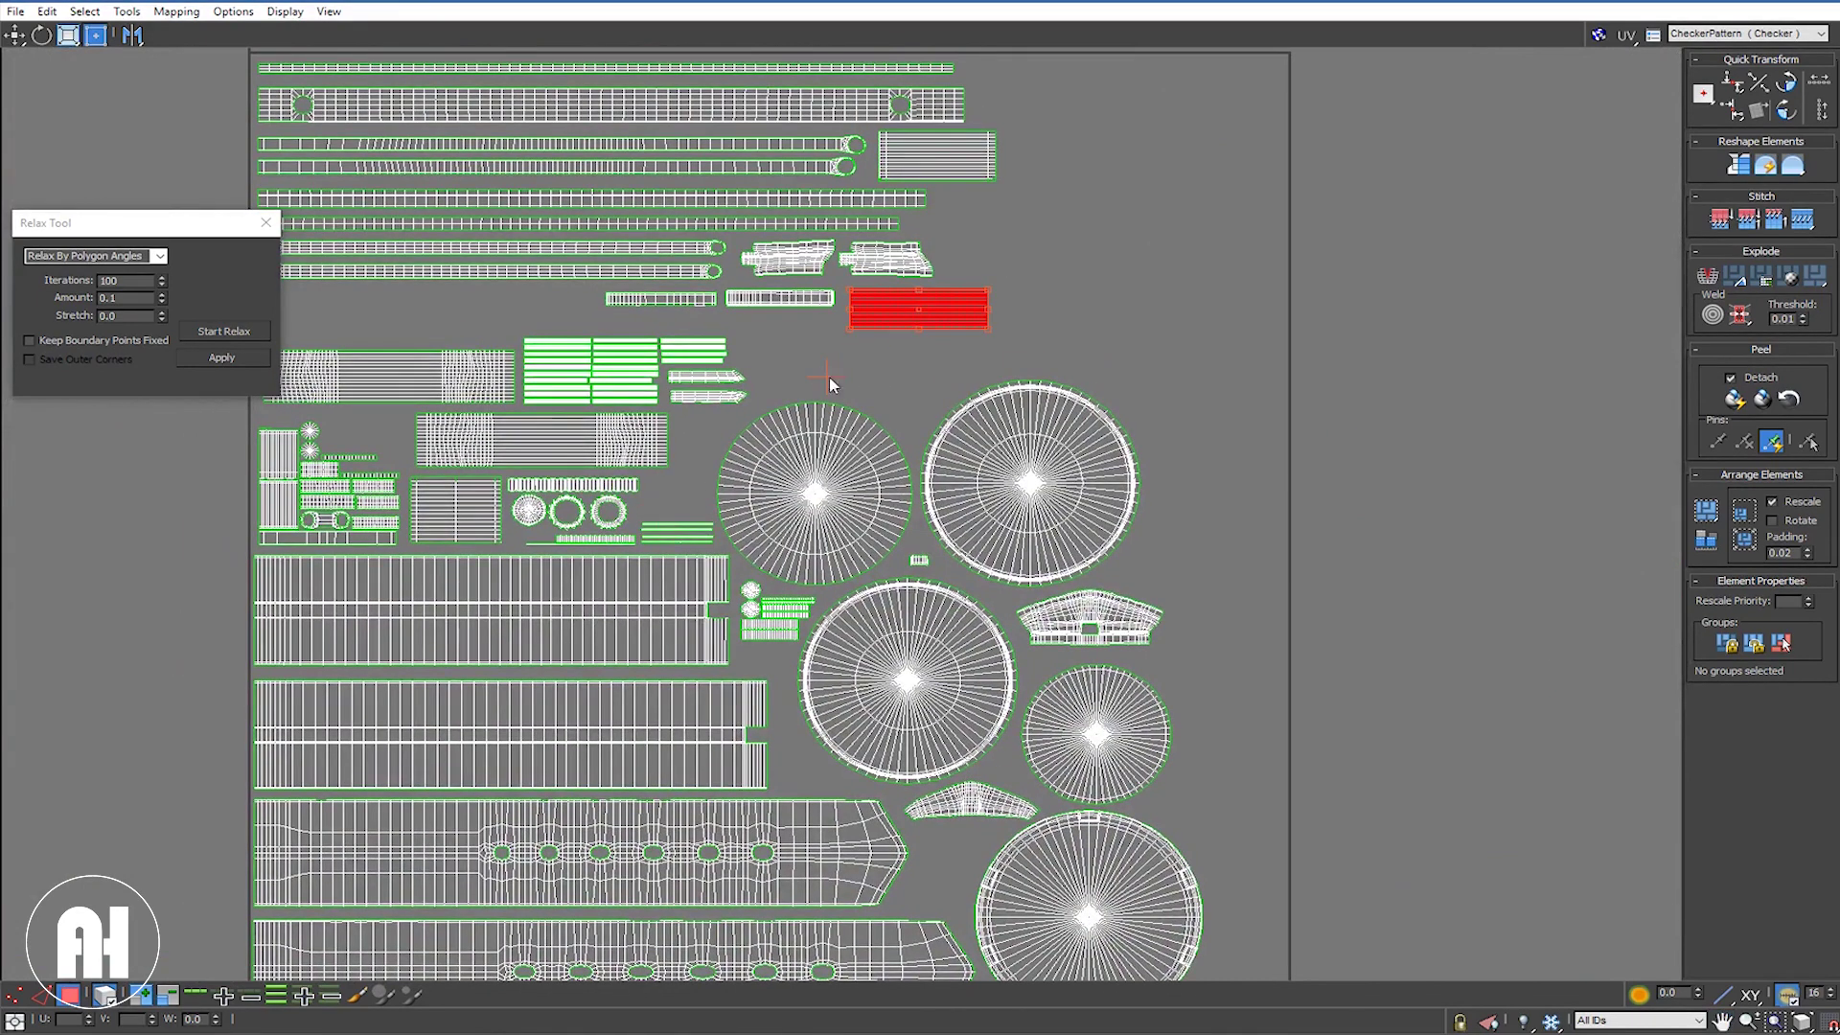
drag(944, 319, 847, 375)
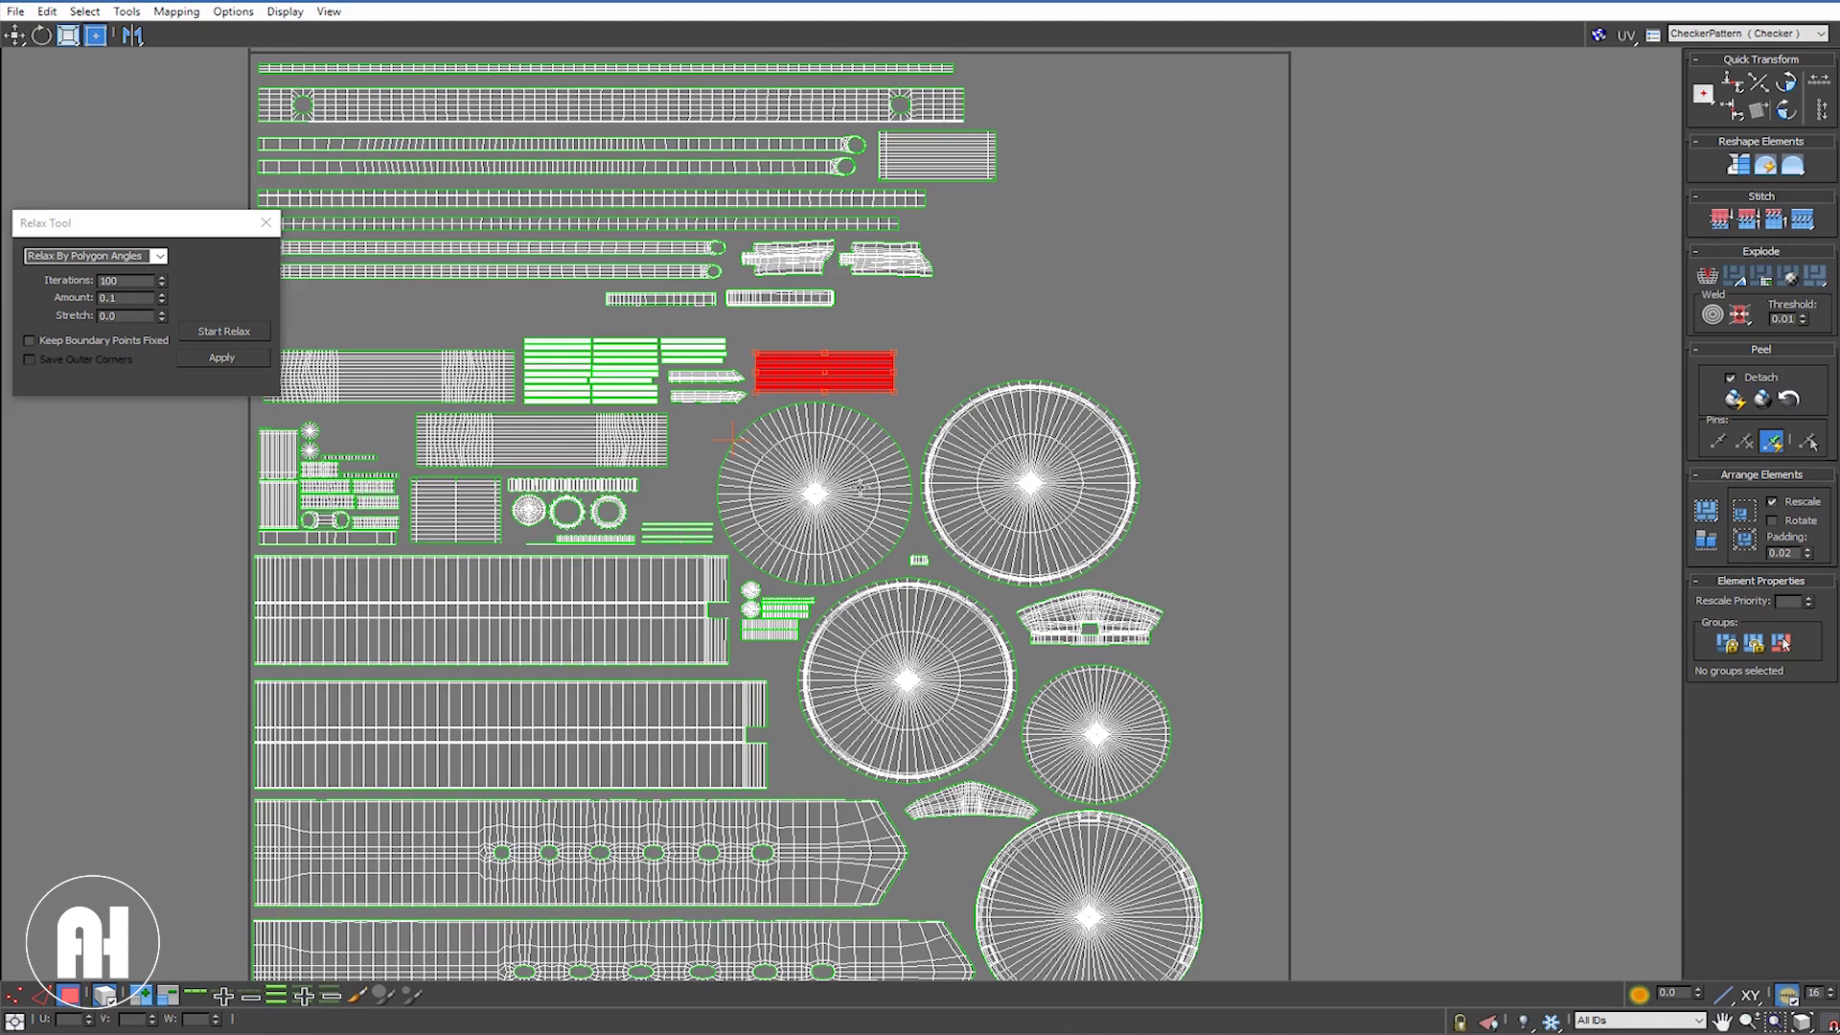
click(787, 302)
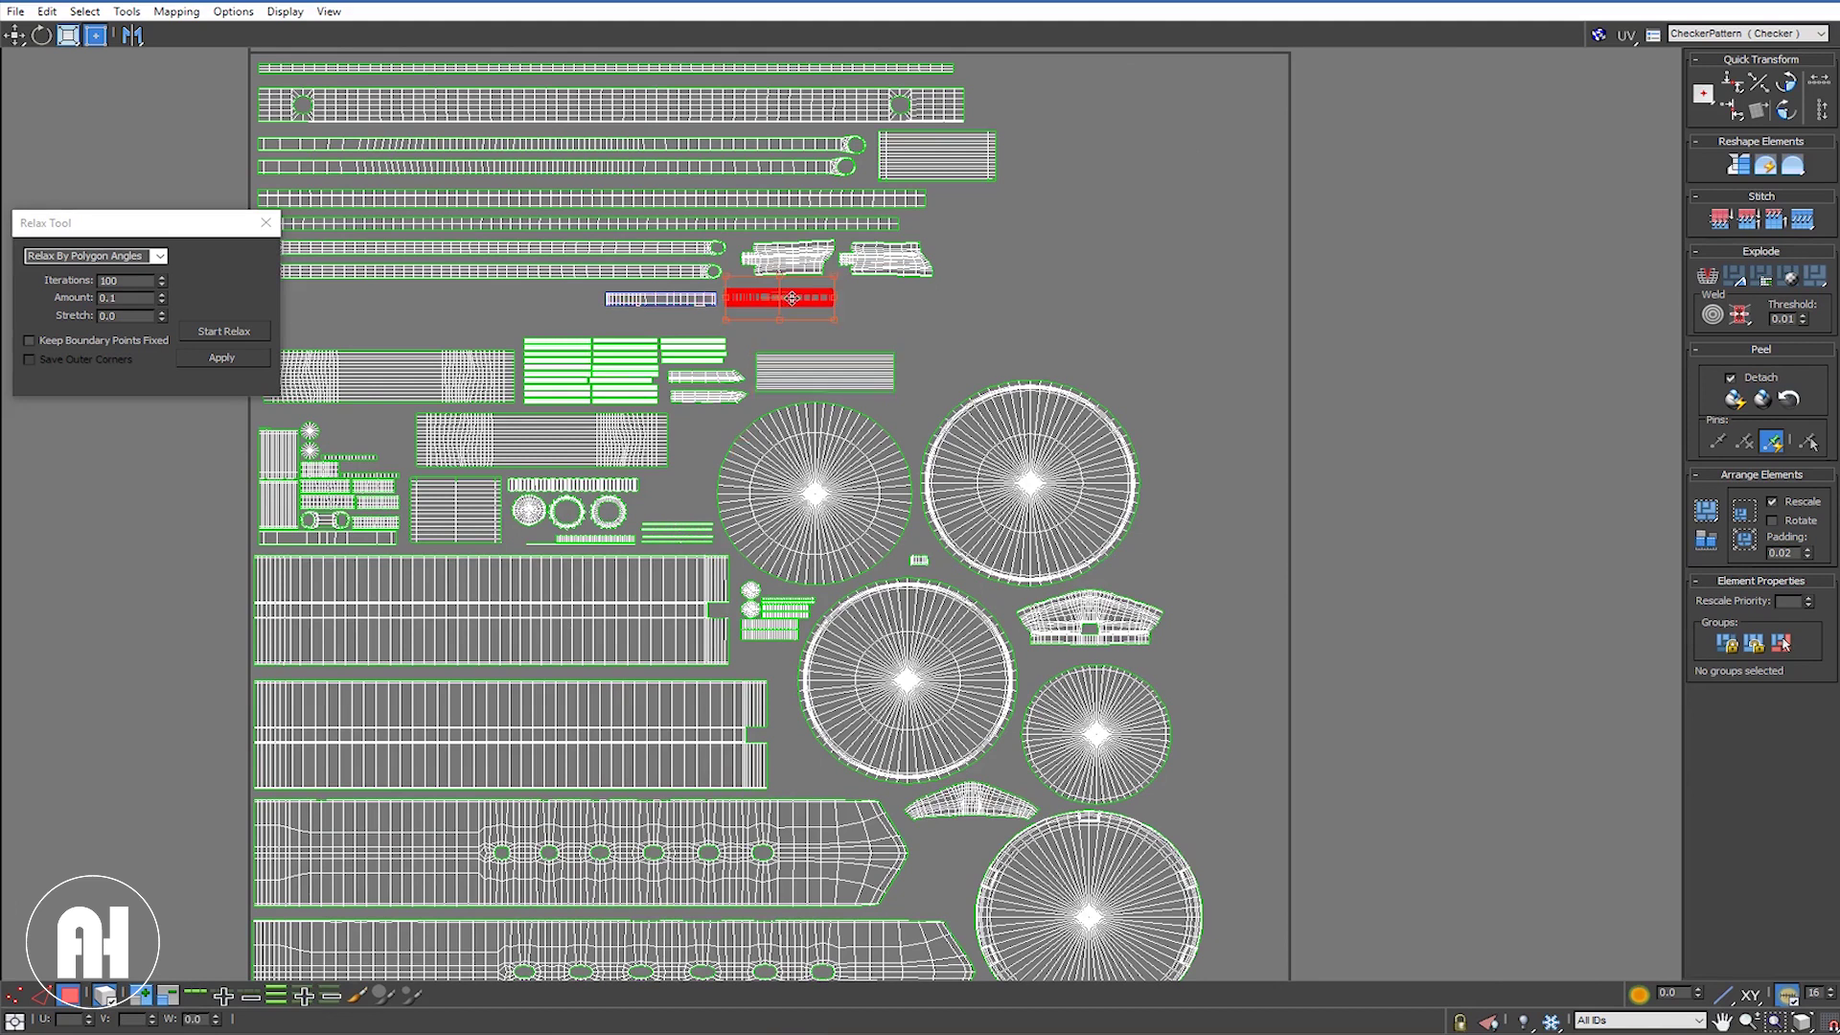
click(1785, 110)
drag(782, 273, 783, 714)
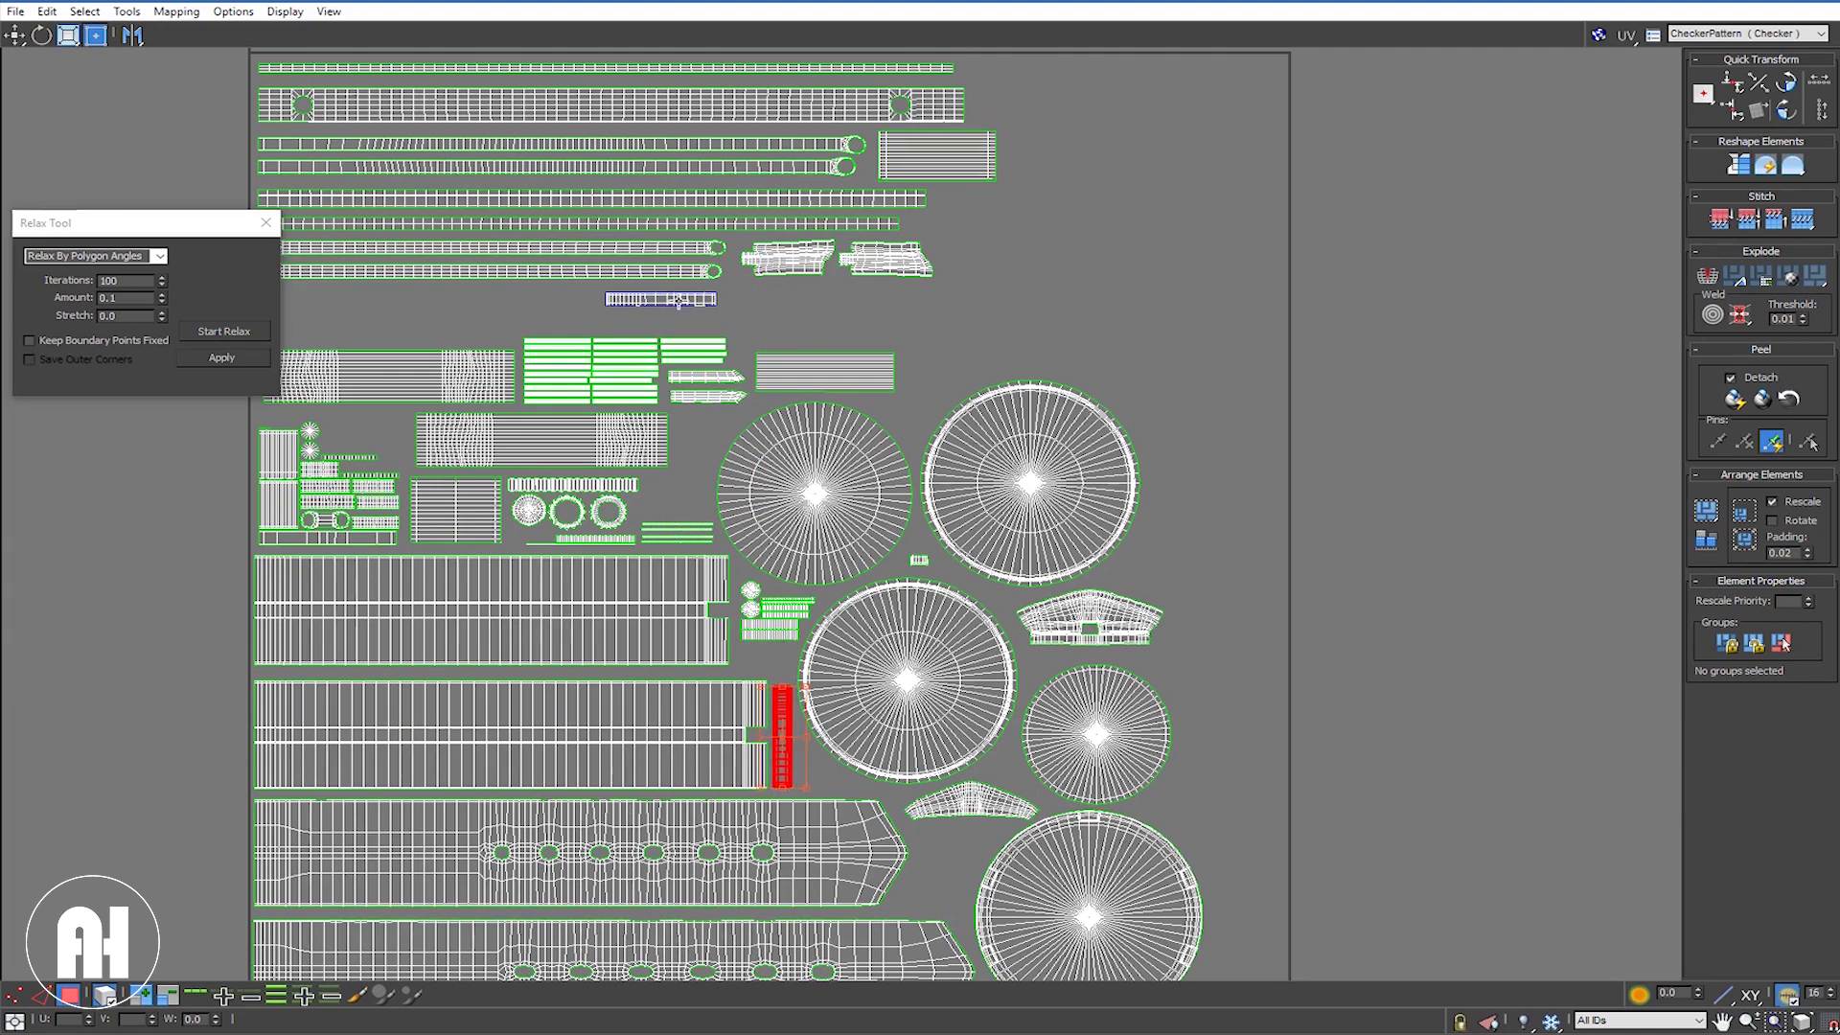
Step: Move a long strip into the left gap, tuck in the small circle shell, and nudge the horizontal strip left
drag(474, 366, 355, 432)
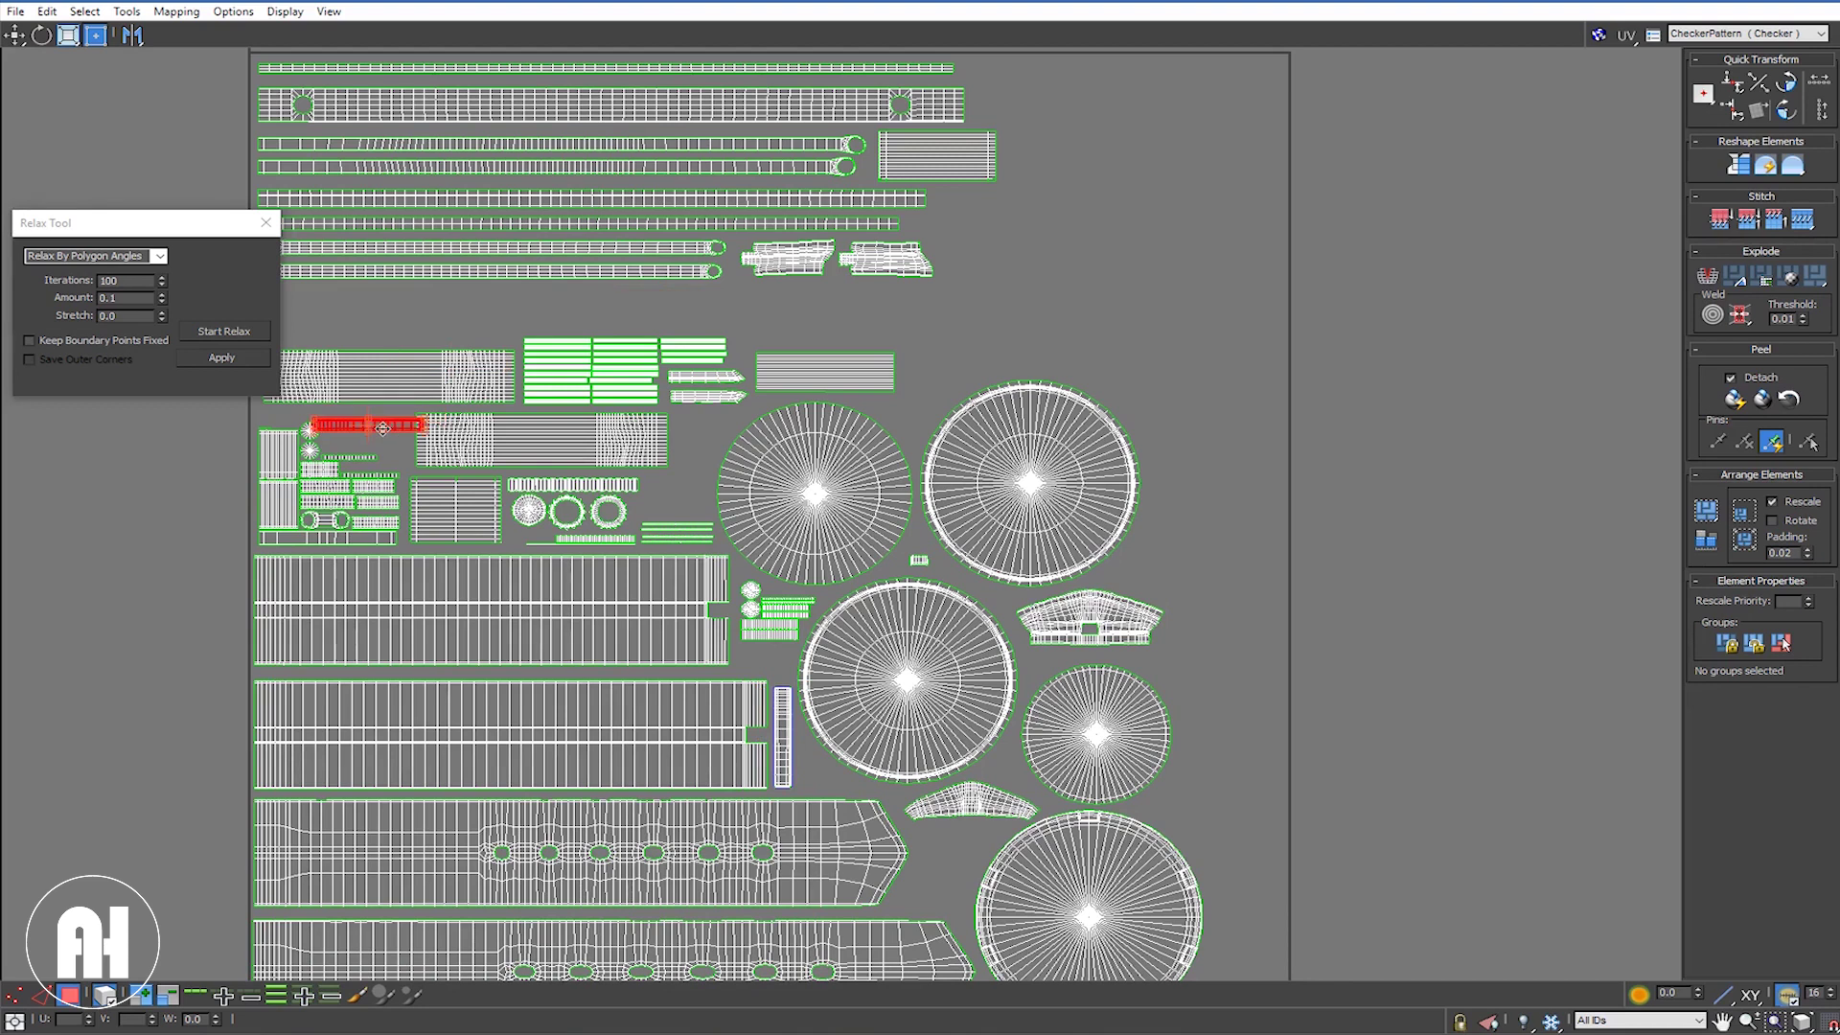
scroll(354, 432, up, 2)
scroll(354, 432, up, 2)
middle_drag(355, 432, 649, 522)
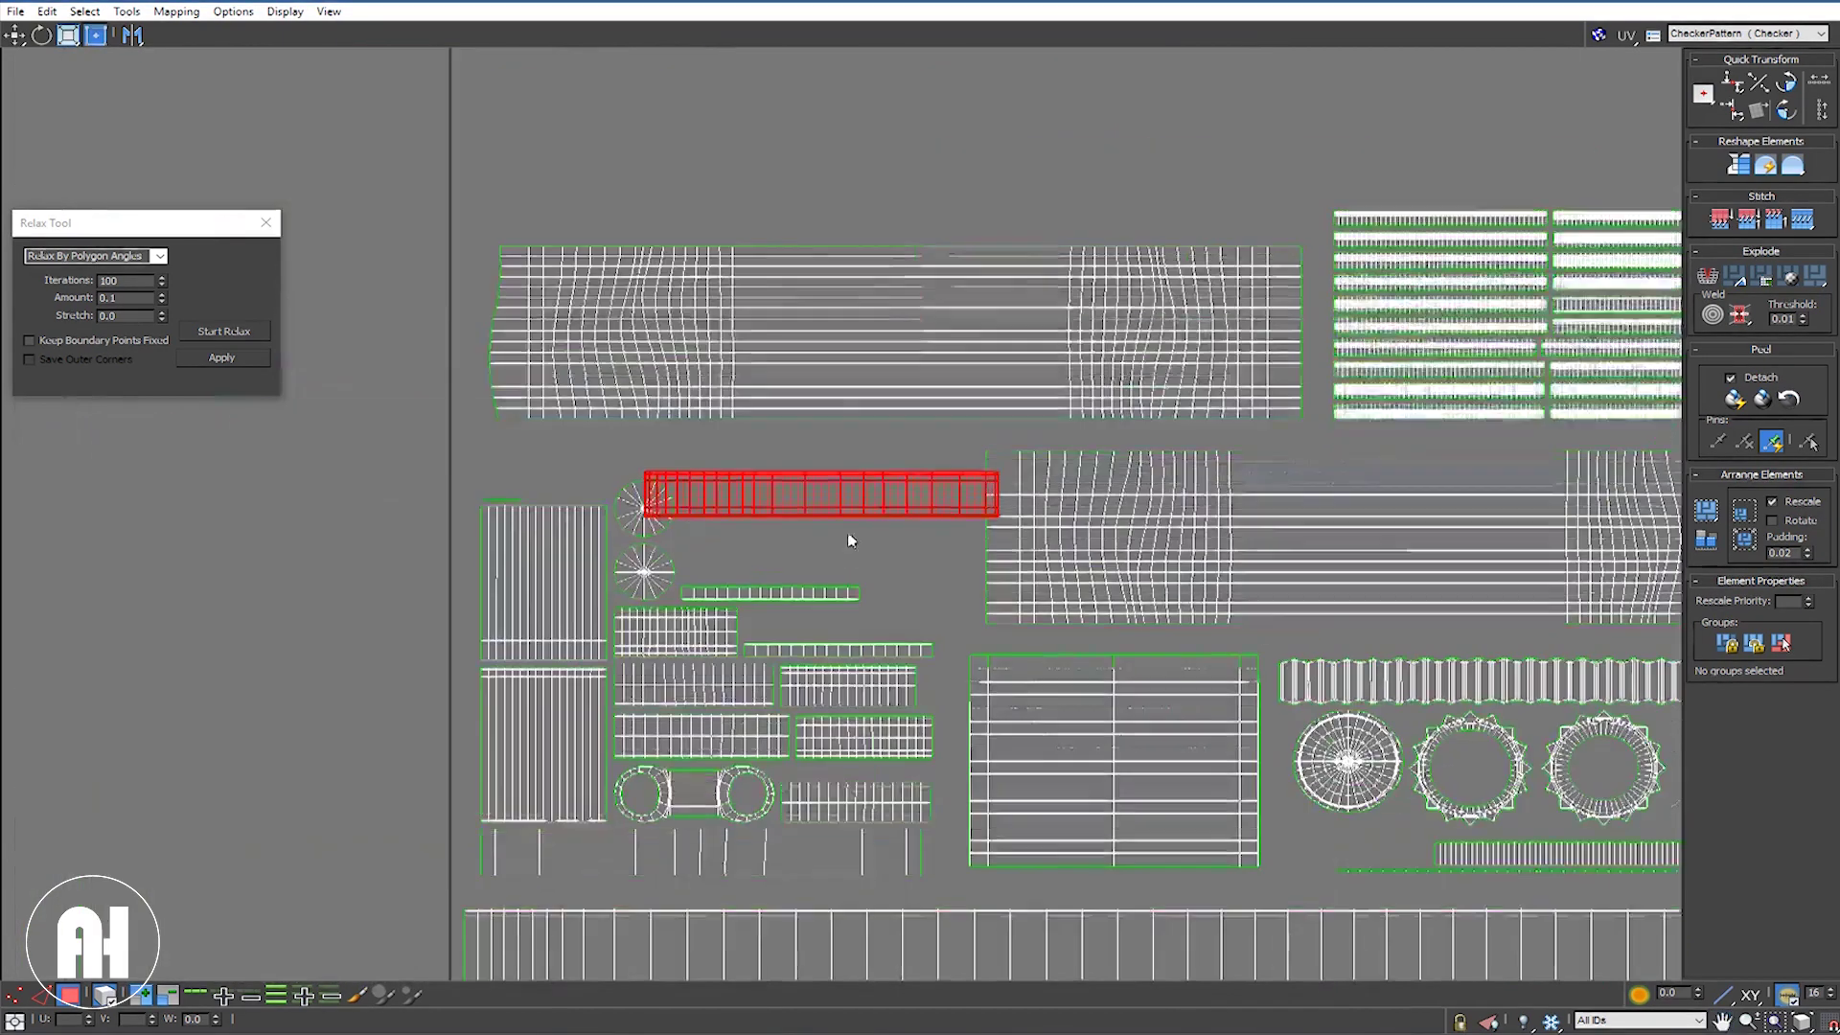
scroll(650, 522, up, 2)
drag(649, 523, 892, 628)
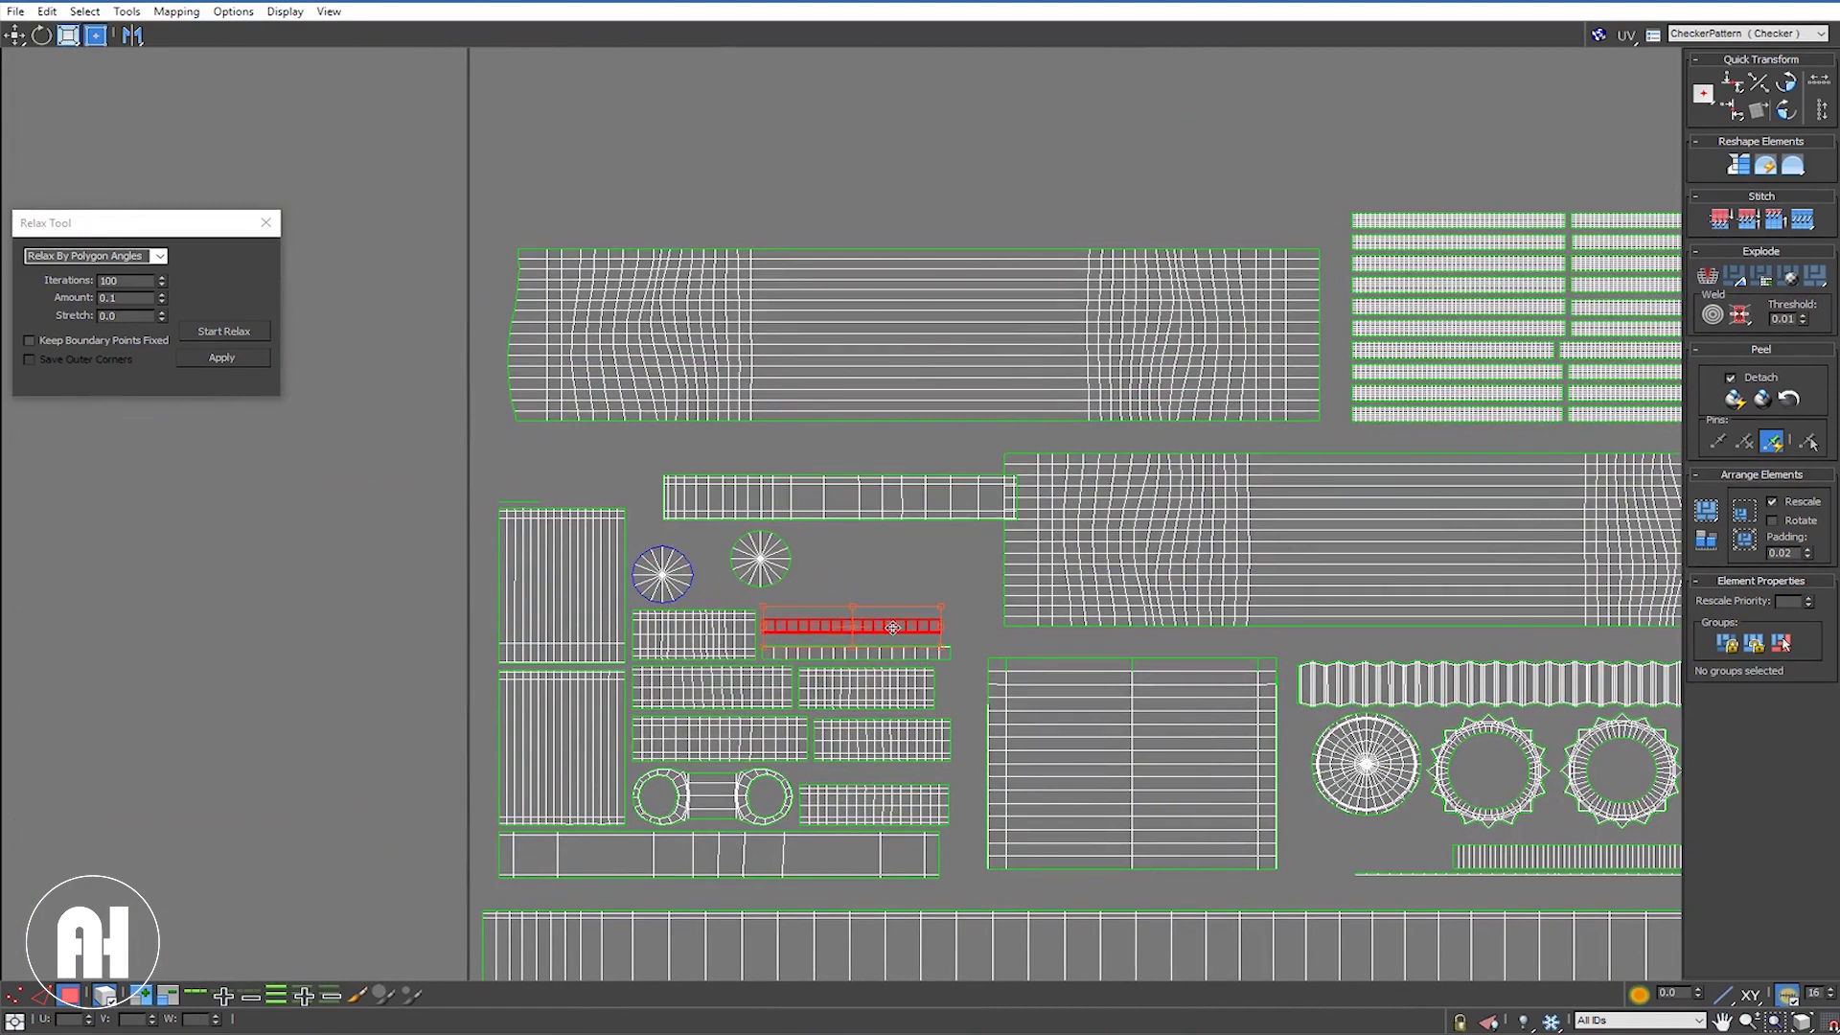
drag(760, 566, 730, 586)
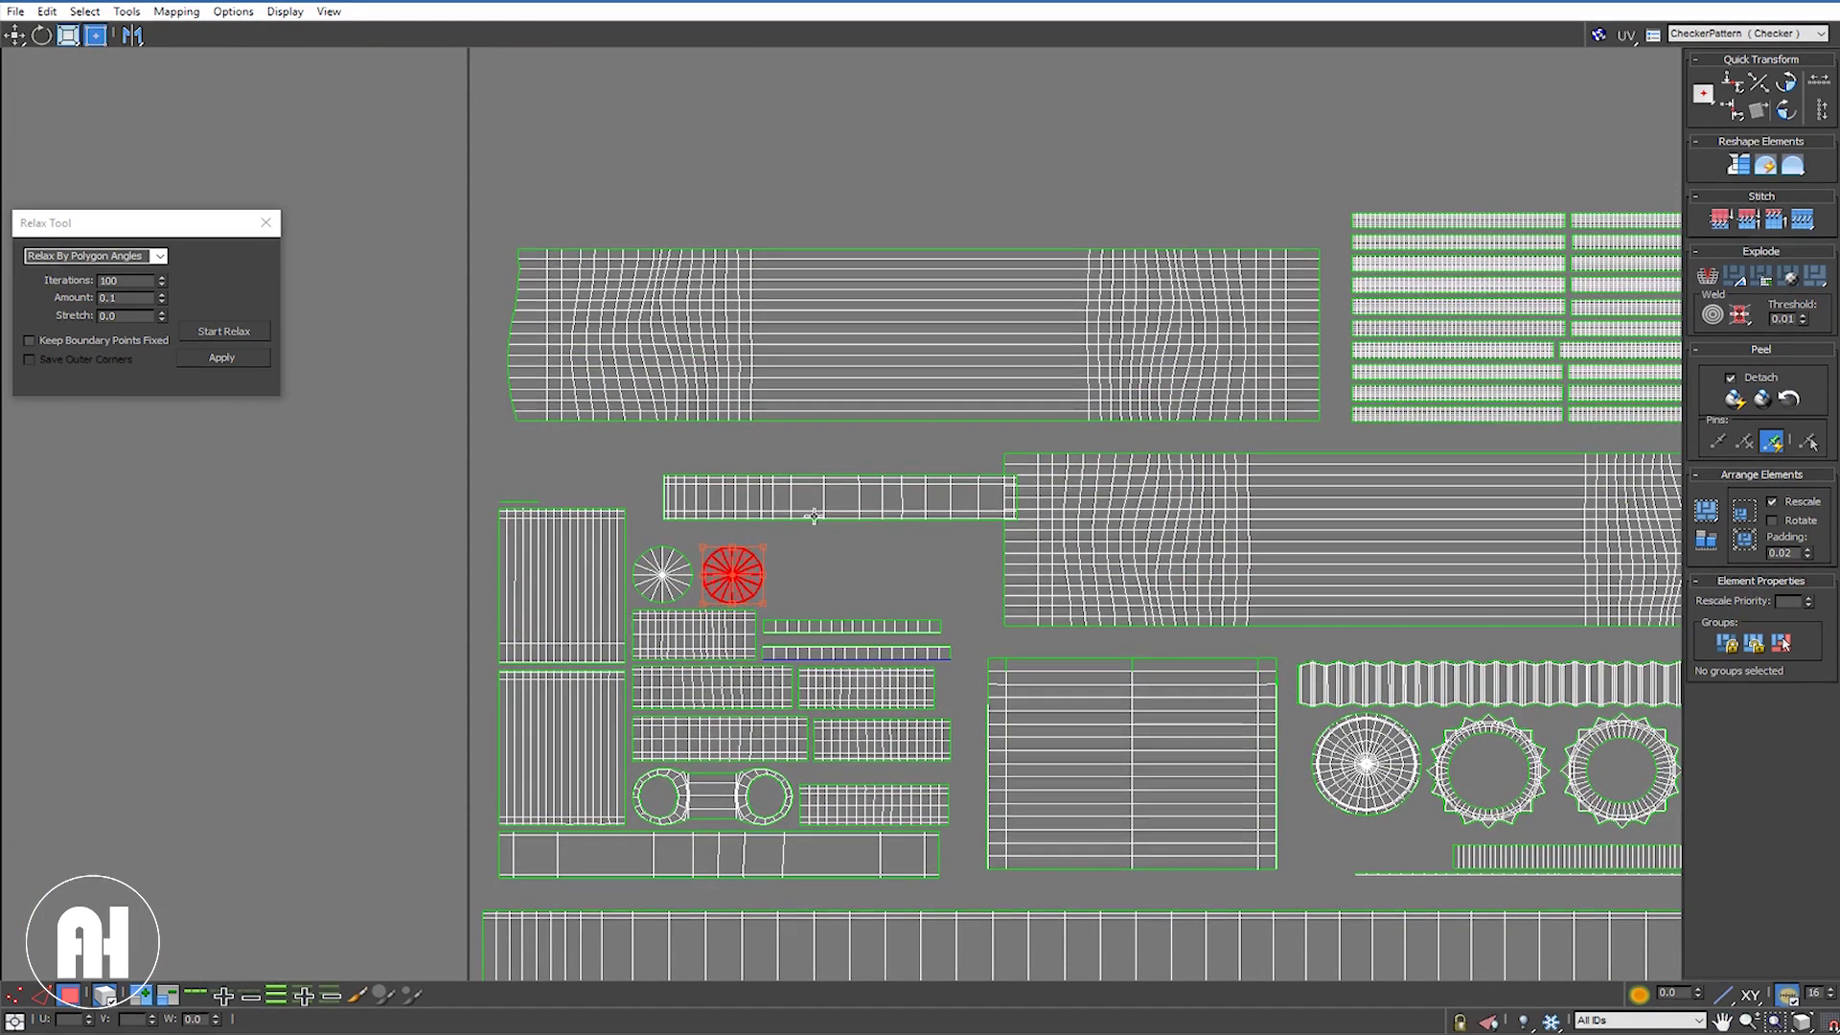
drag(818, 505, 705, 514)
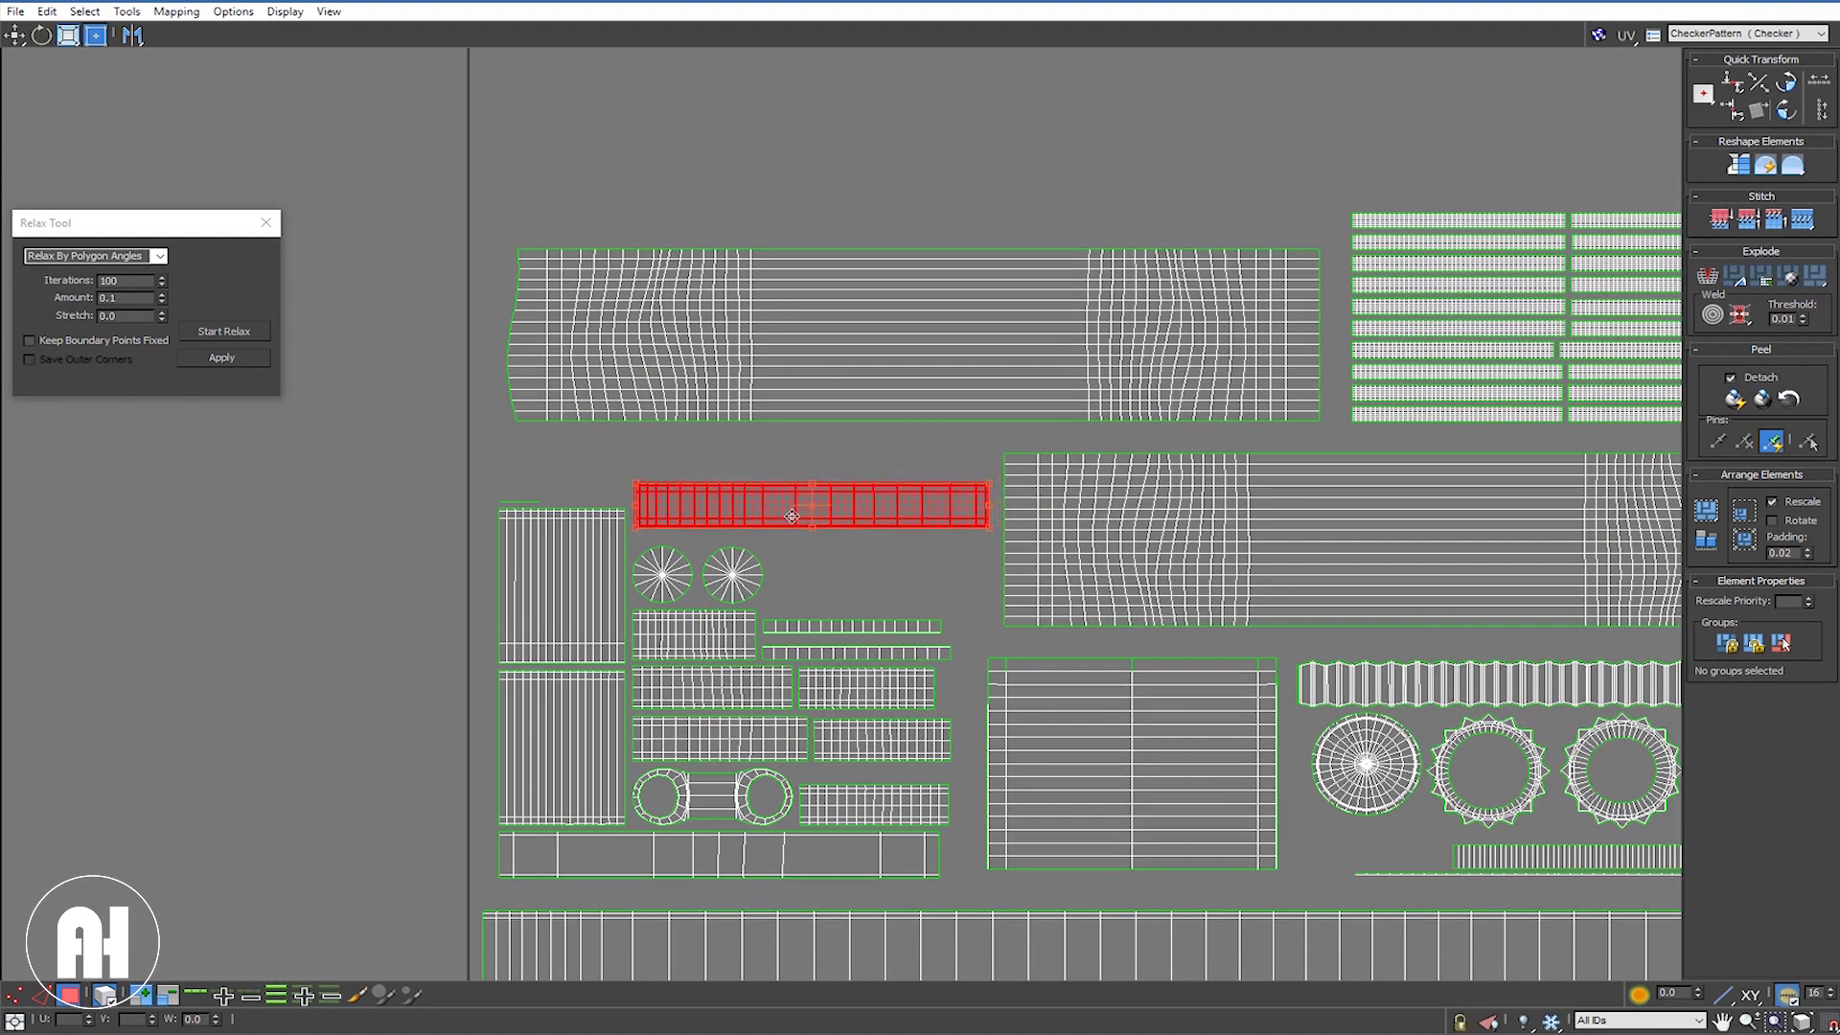
scroll(533, 501, up, 3)
scroll(559, 496, up, 2)
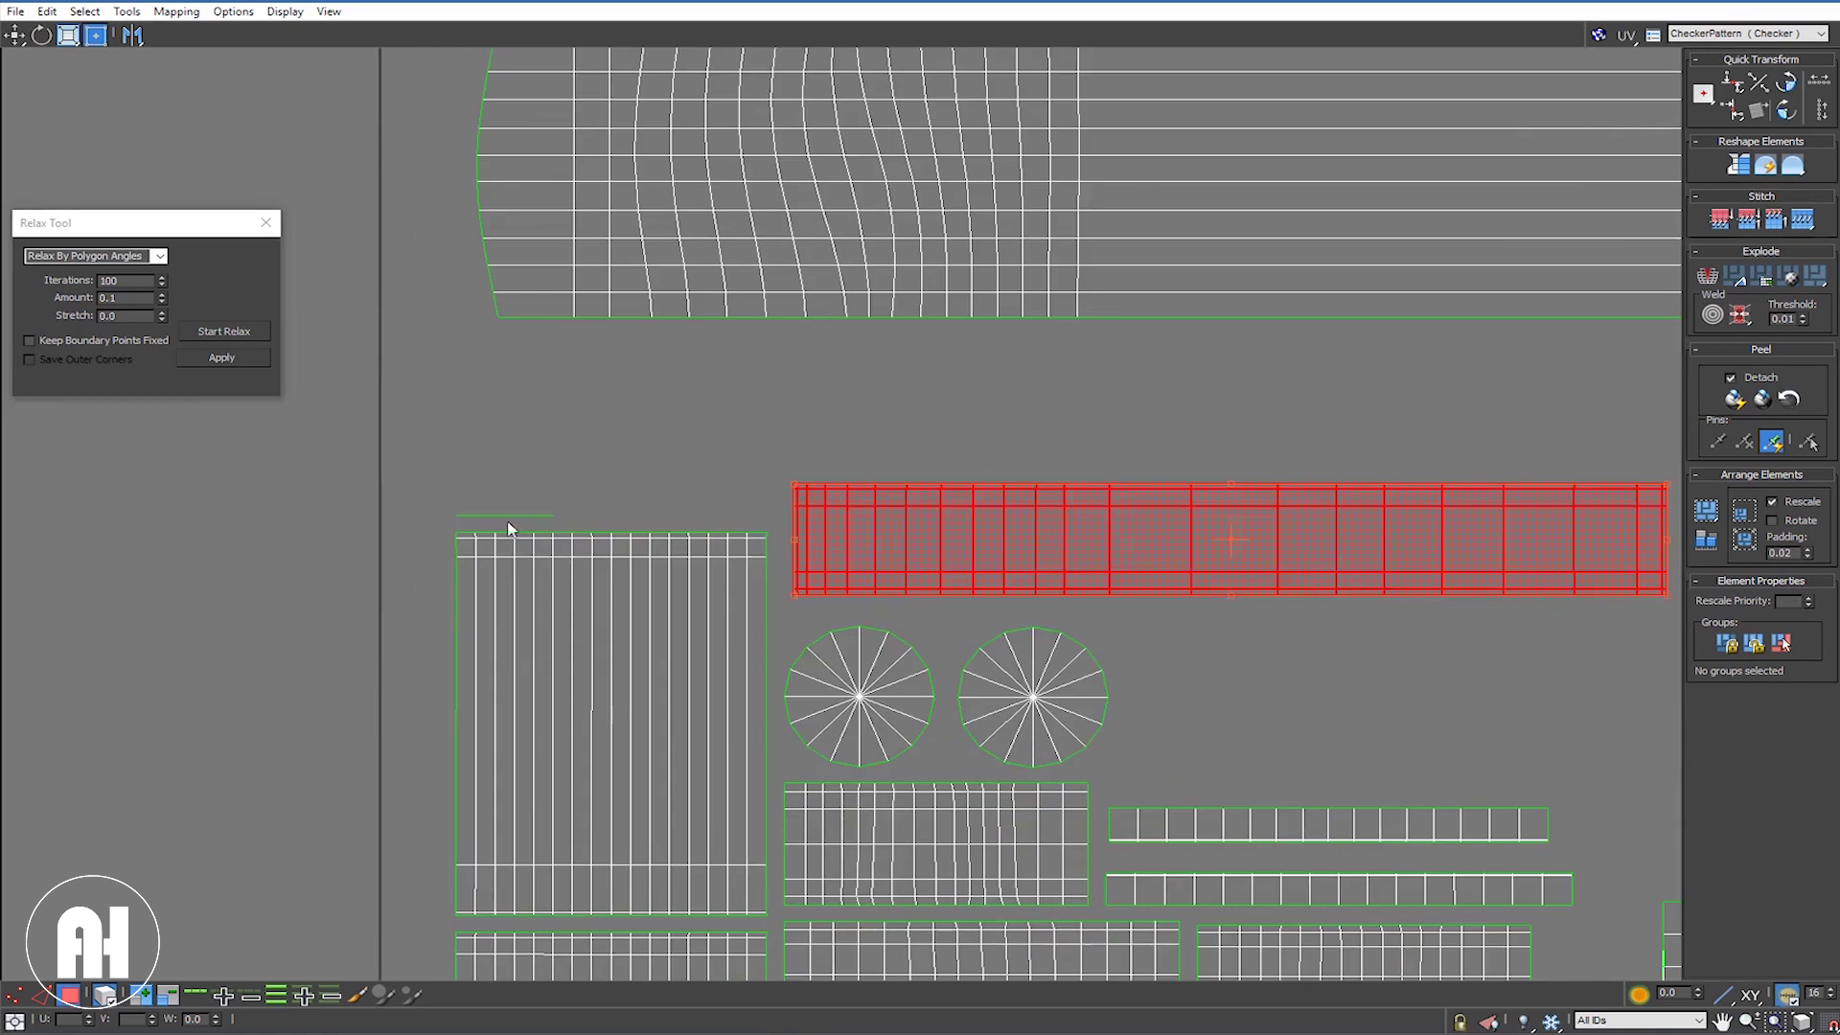
click(442, 529)
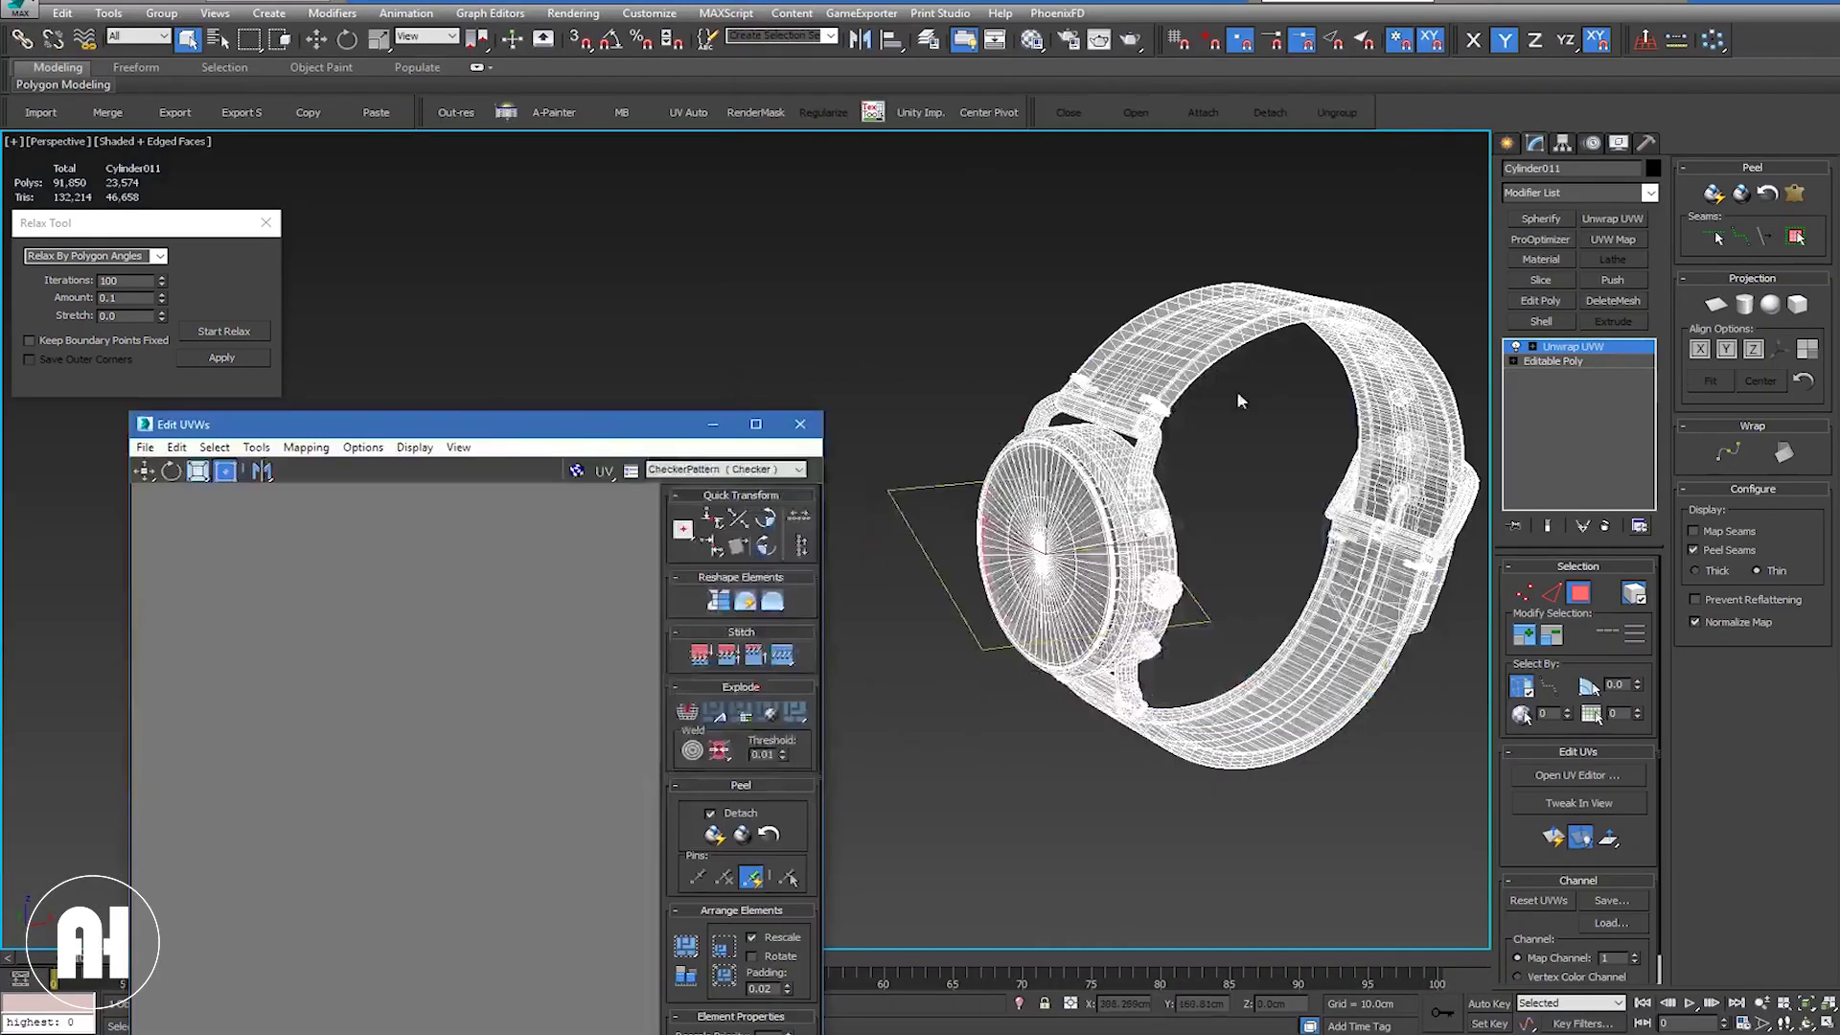
scroll(1150, 402, up, 3)
scroll(1158, 403, up, 3)
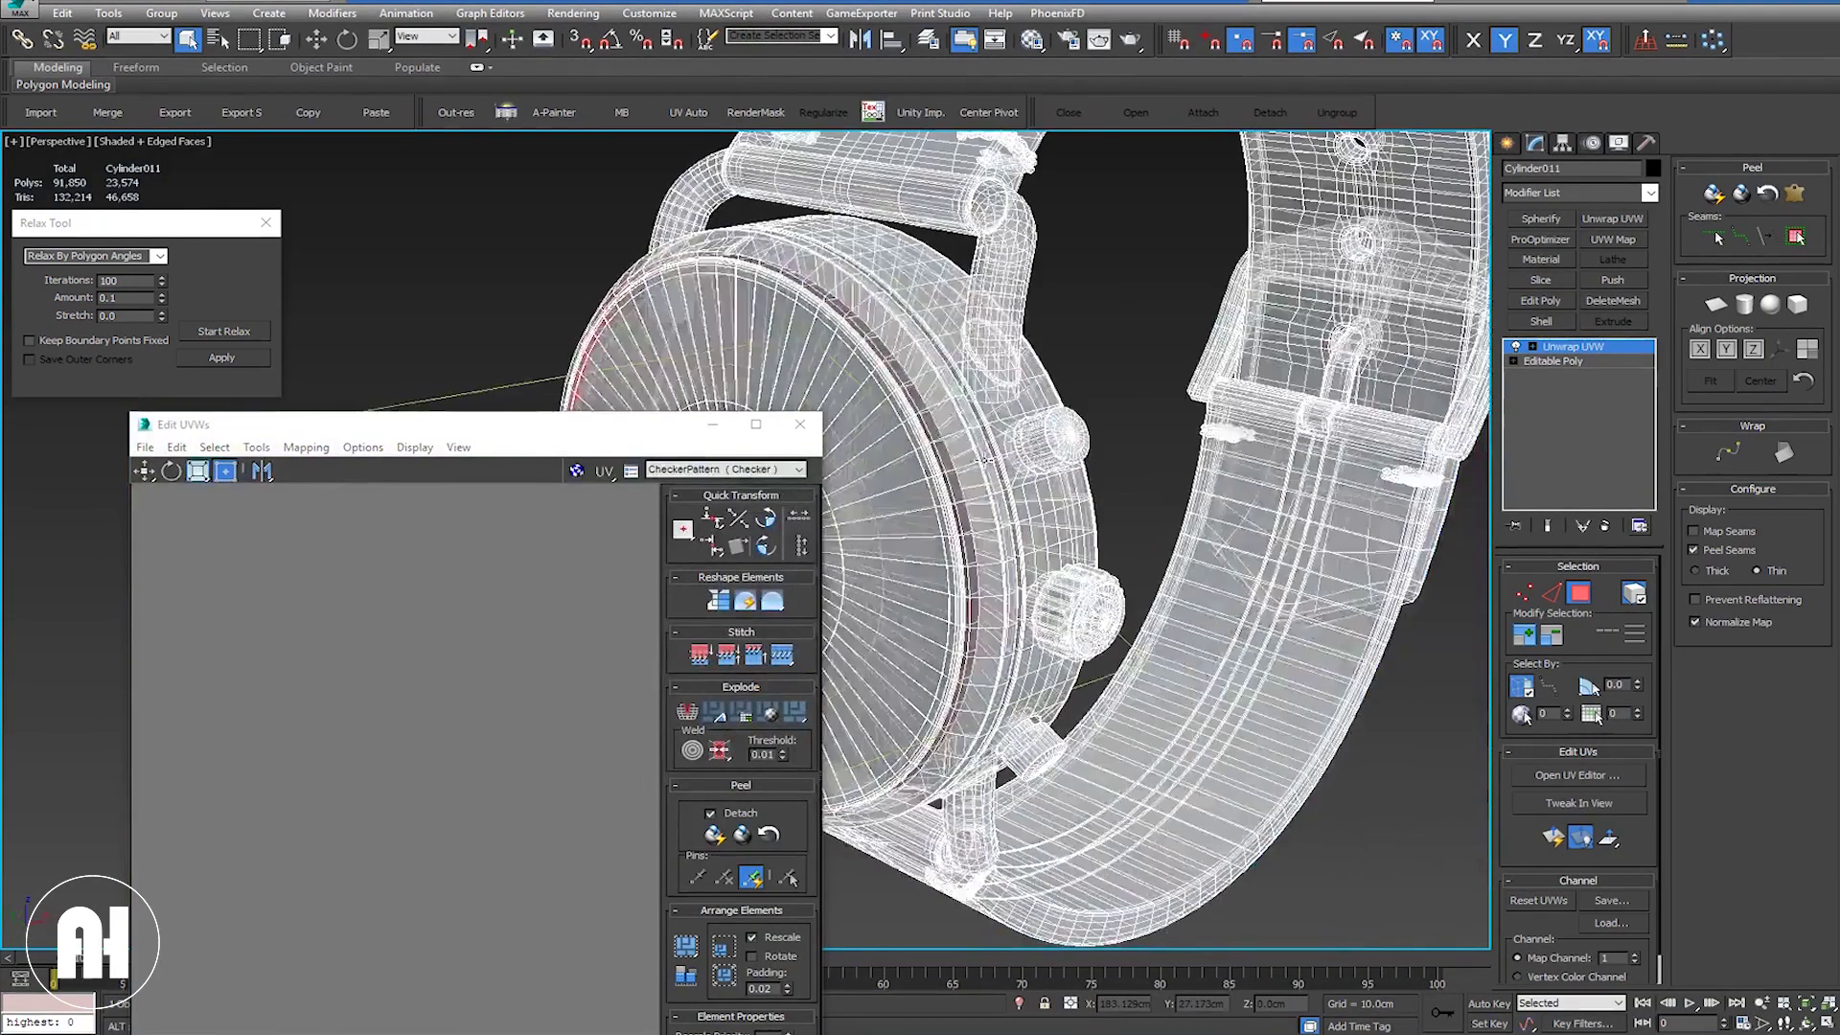
scroll(1101, 412, up, 2)
scroll(979, 419, up, 2)
scroll(979, 407, up, 2)
scroll(981, 395, up, 2)
scroll(982, 383, up, 2)
mouse_move(982, 383)
alt+middle_down()
mouse_move(1092, 438)
mouse_move(1030, 438)
mouse_move(1093, 429)
alt+middle_up()
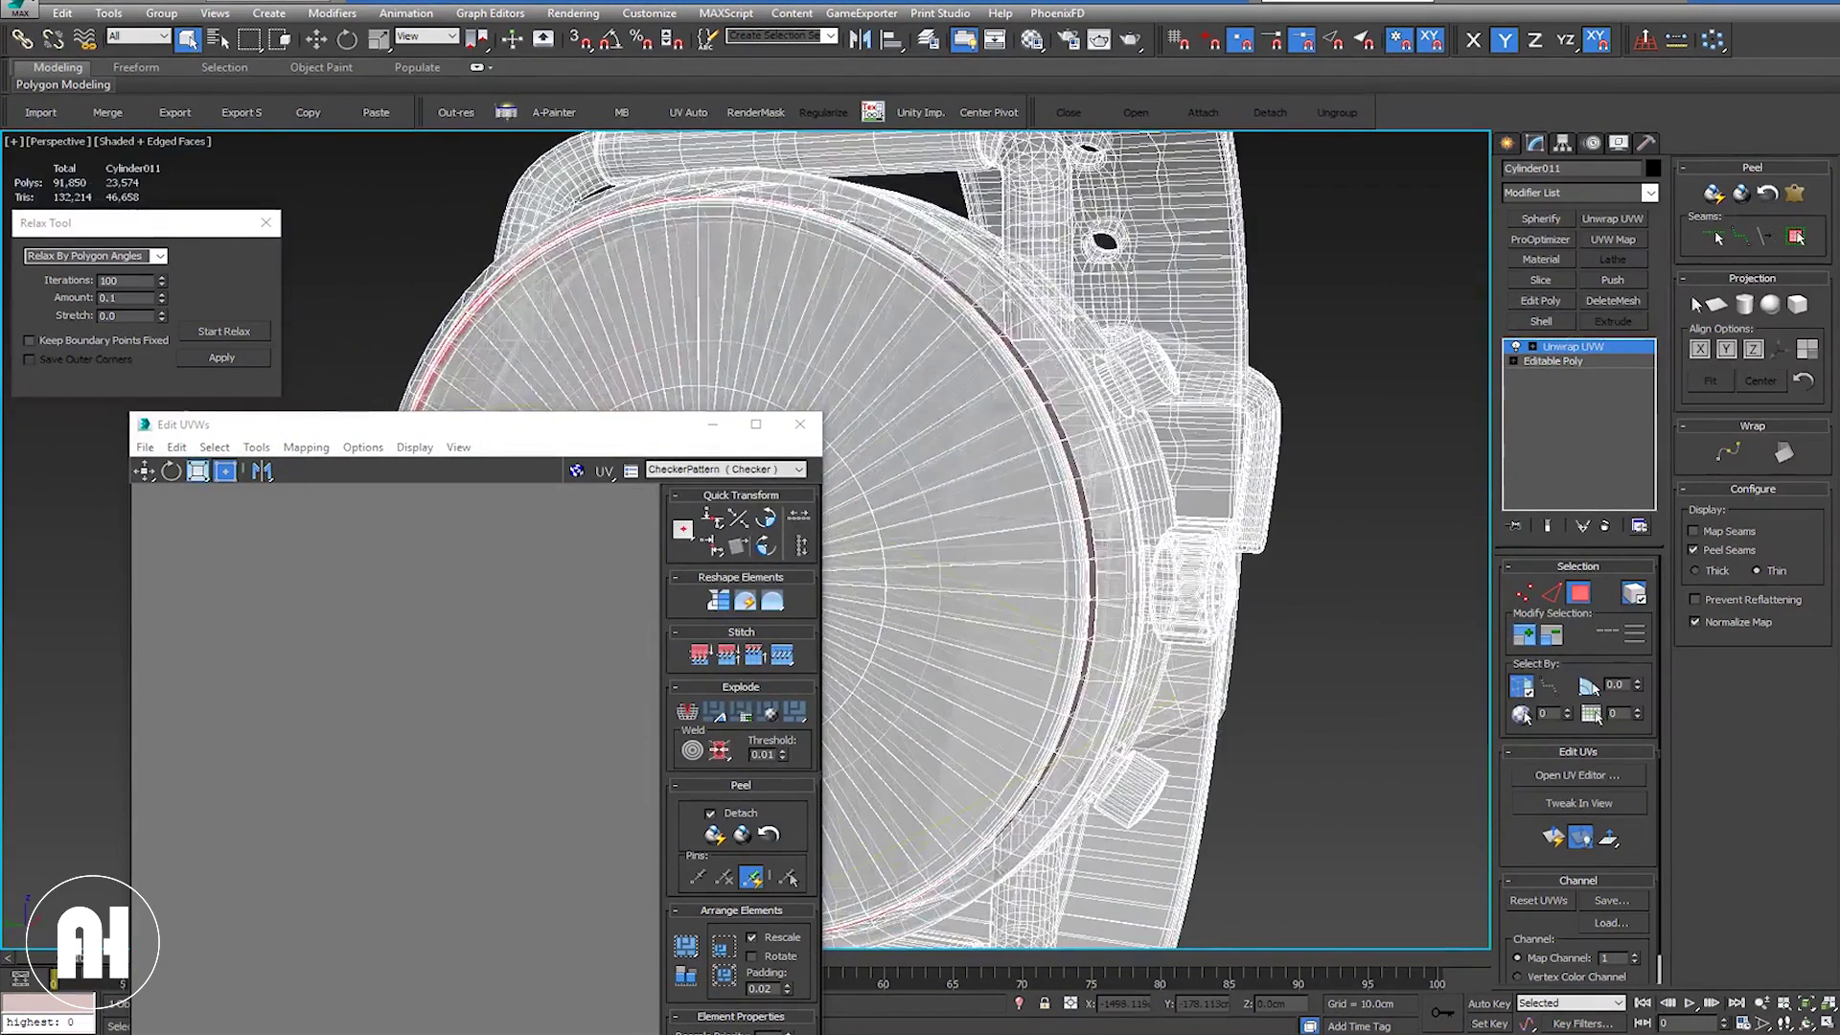
click(1744, 304)
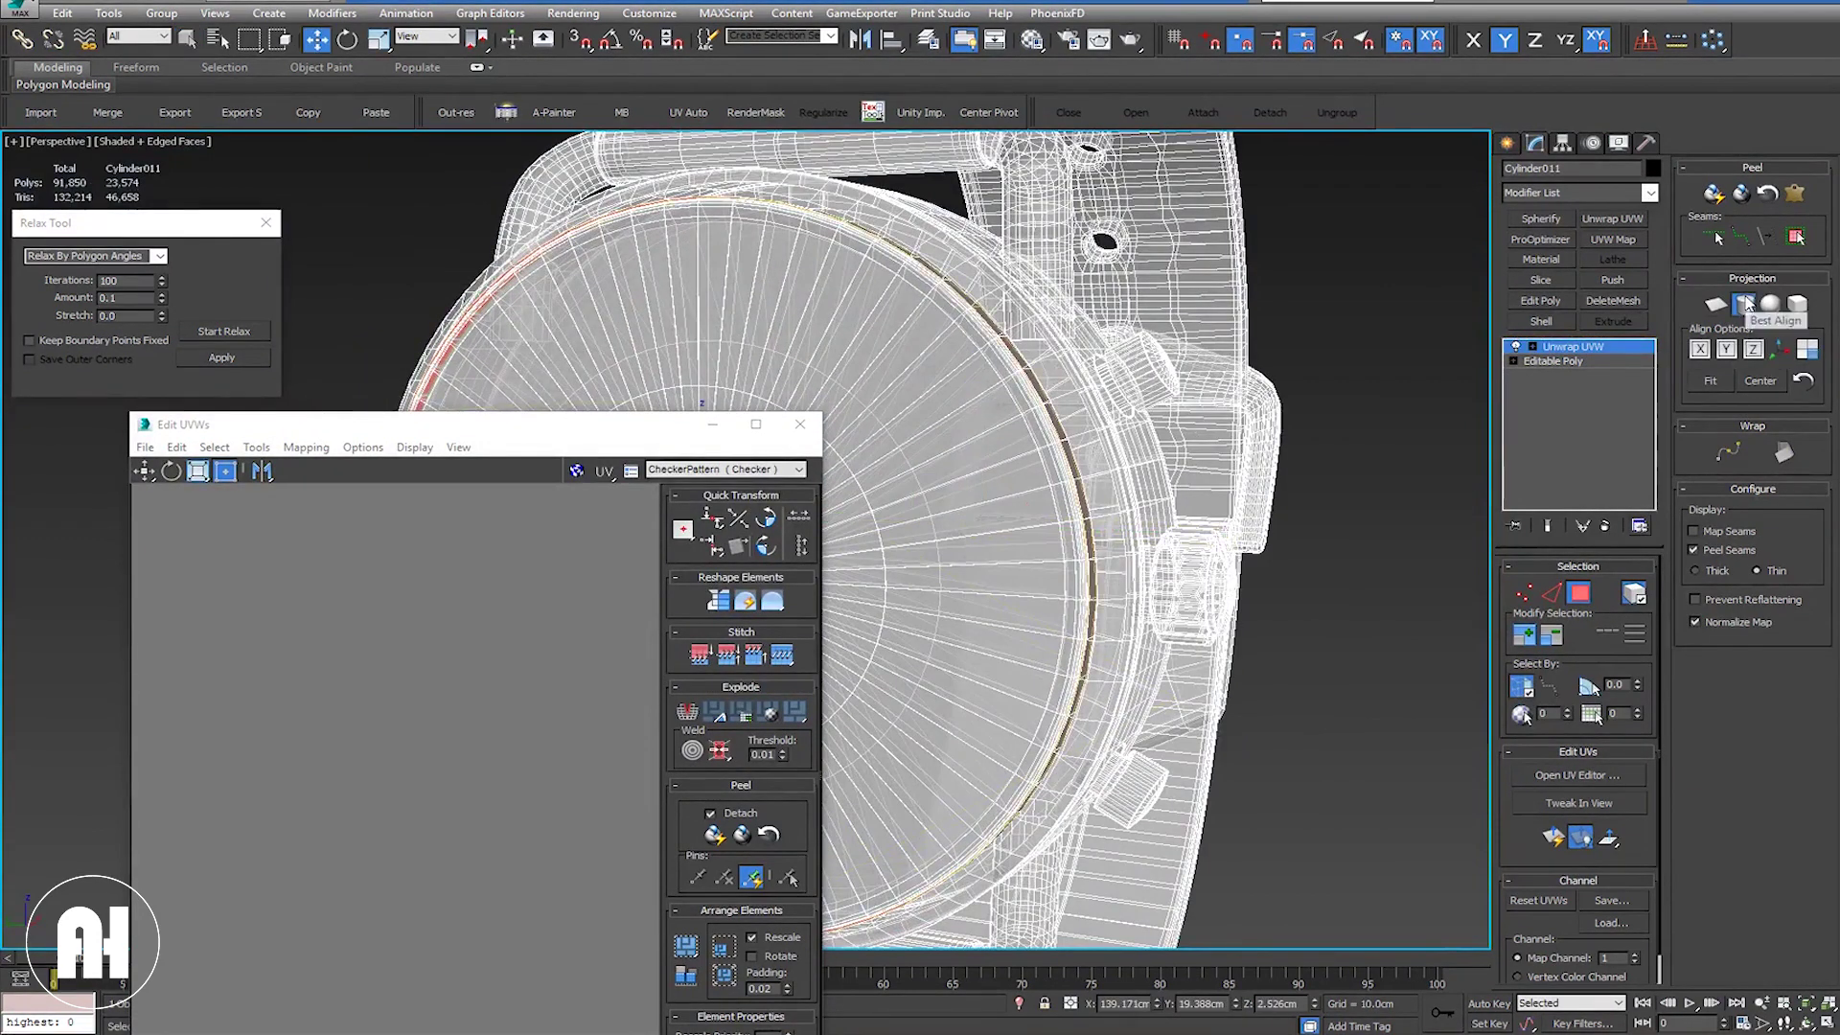
click(509, 618)
middle_drag(509, 618, 480, 610)
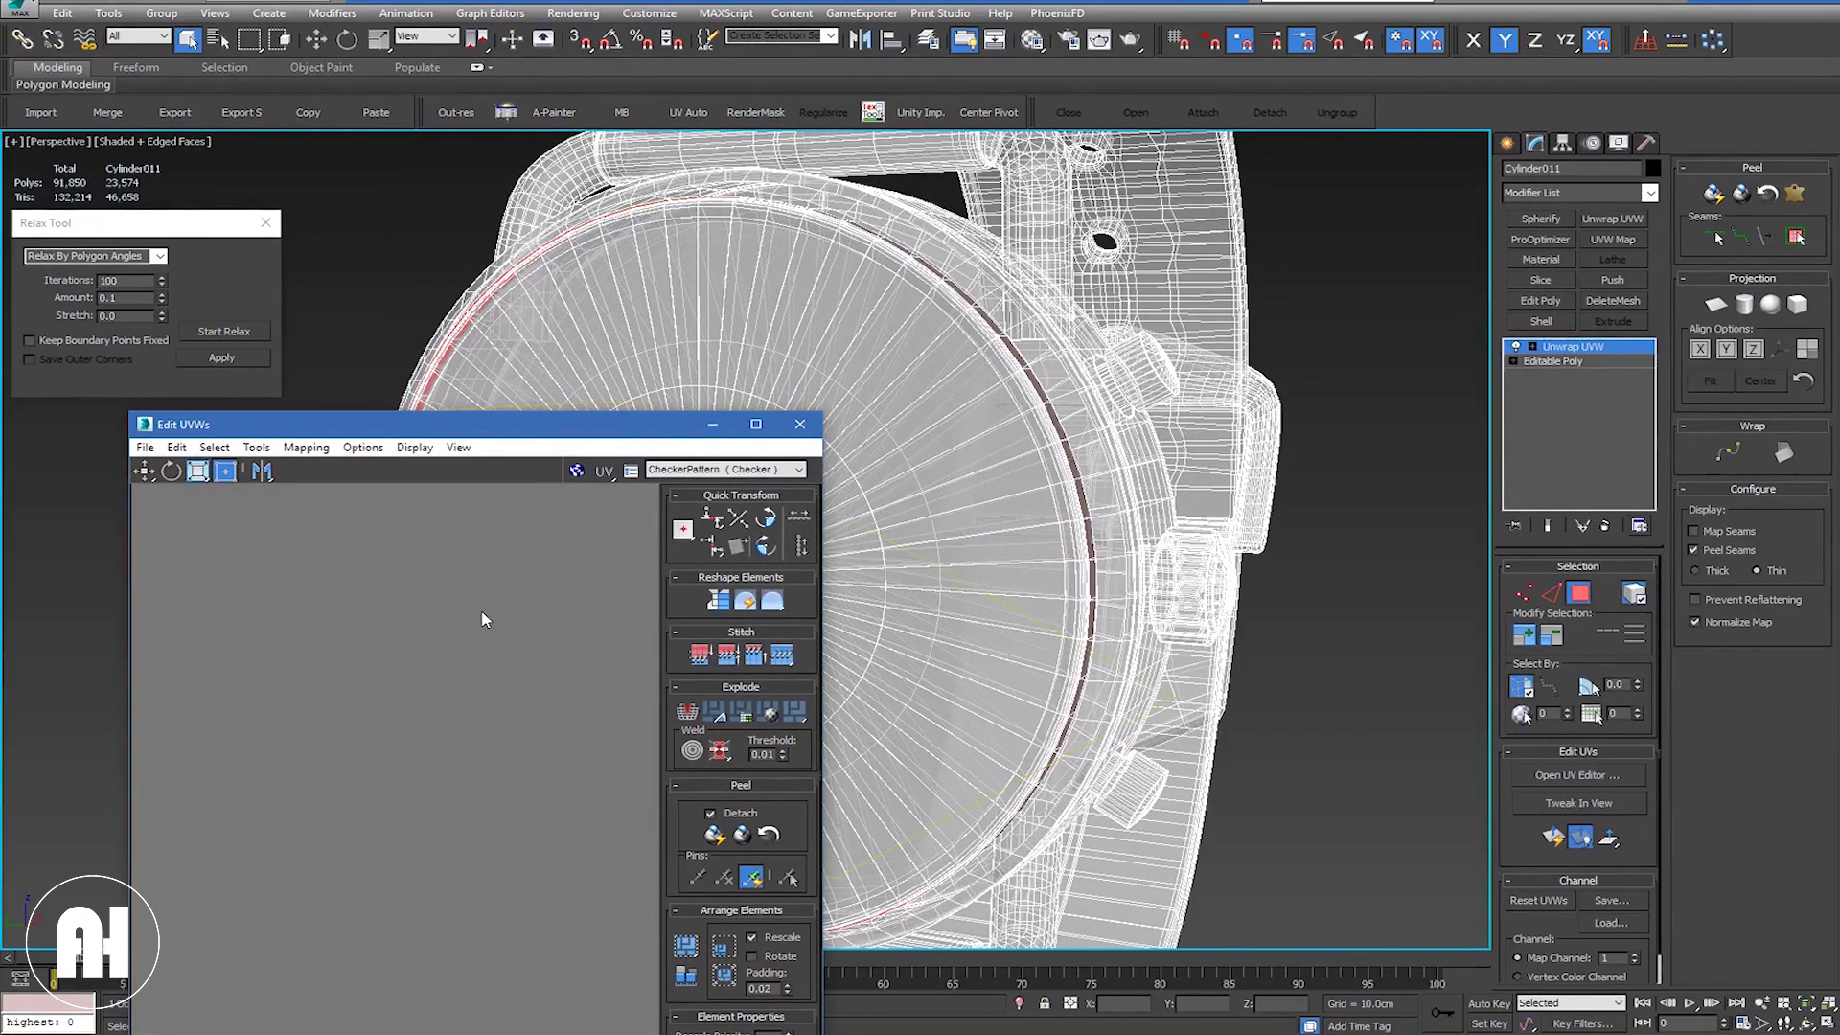
drag(594, 431, 793, 2)
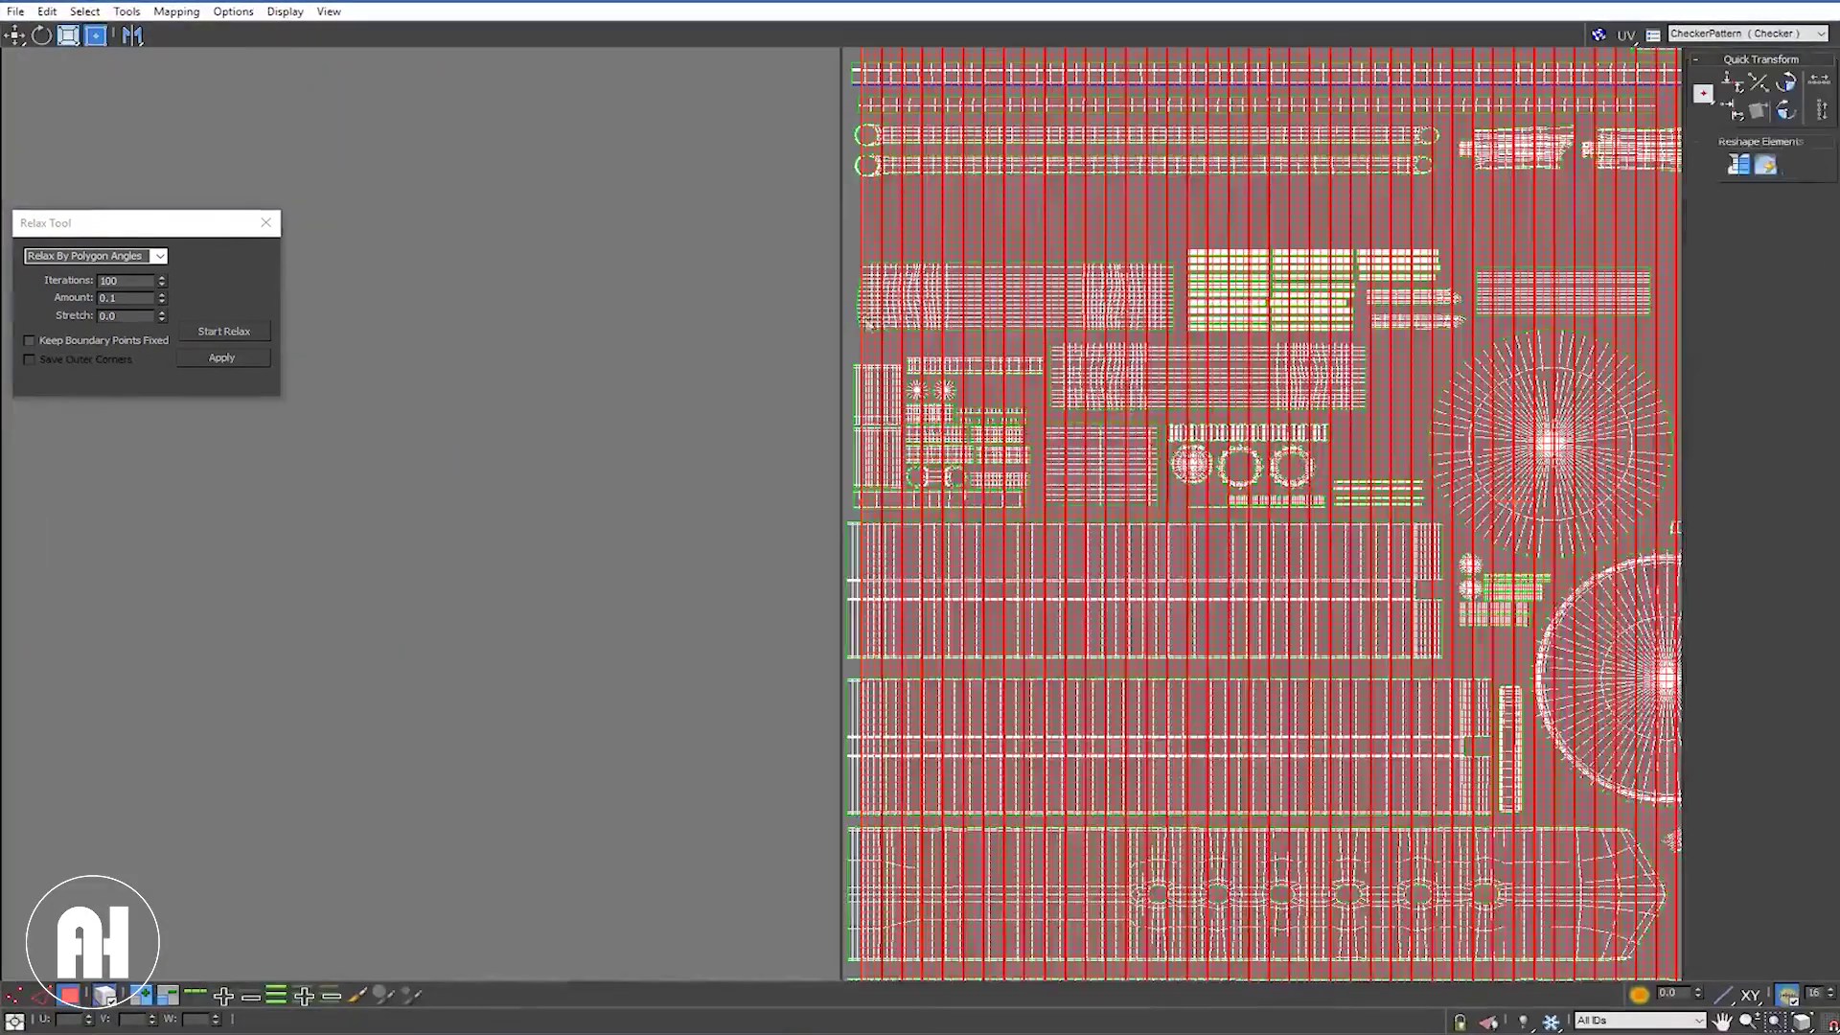
Step: Quick Peel the selected rim faces into one arc, then lift that element just above the tile
scroll(718, 430, down, 5)
scroll(718, 429, down, 5)
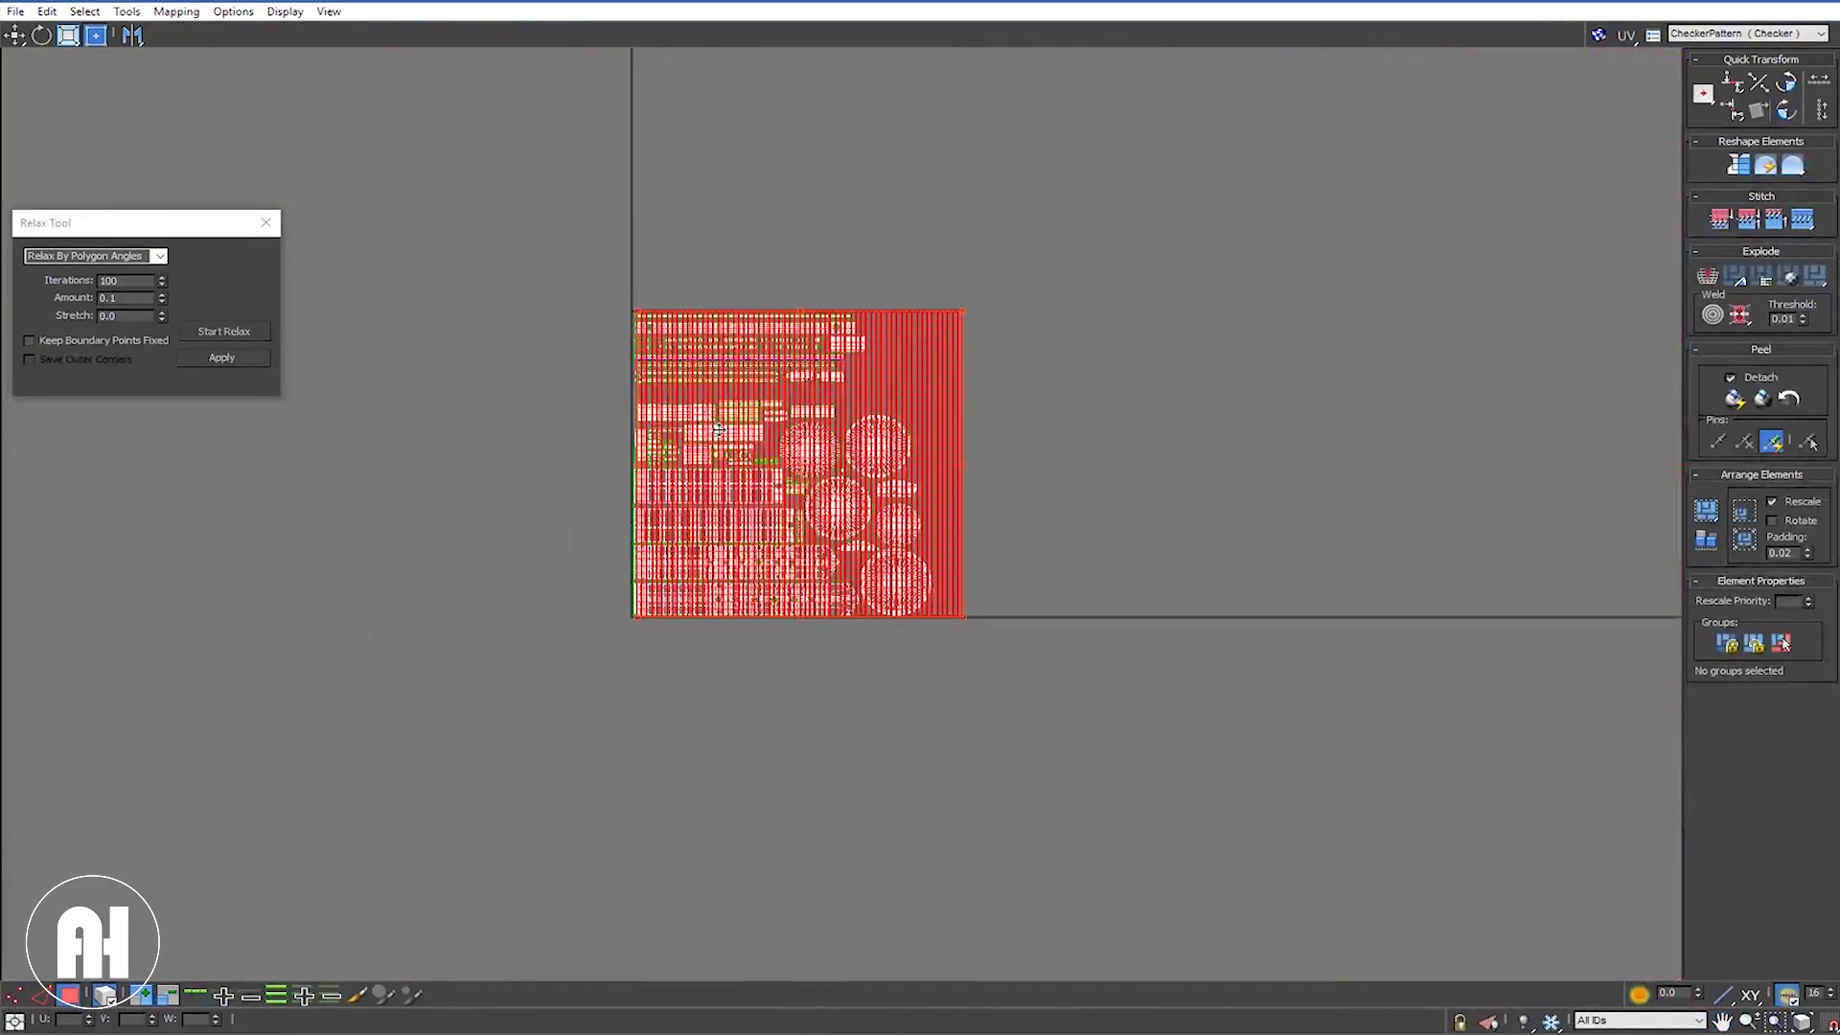
scroll(1028, 322, up, 2)
scroll(1030, 326, up, 2)
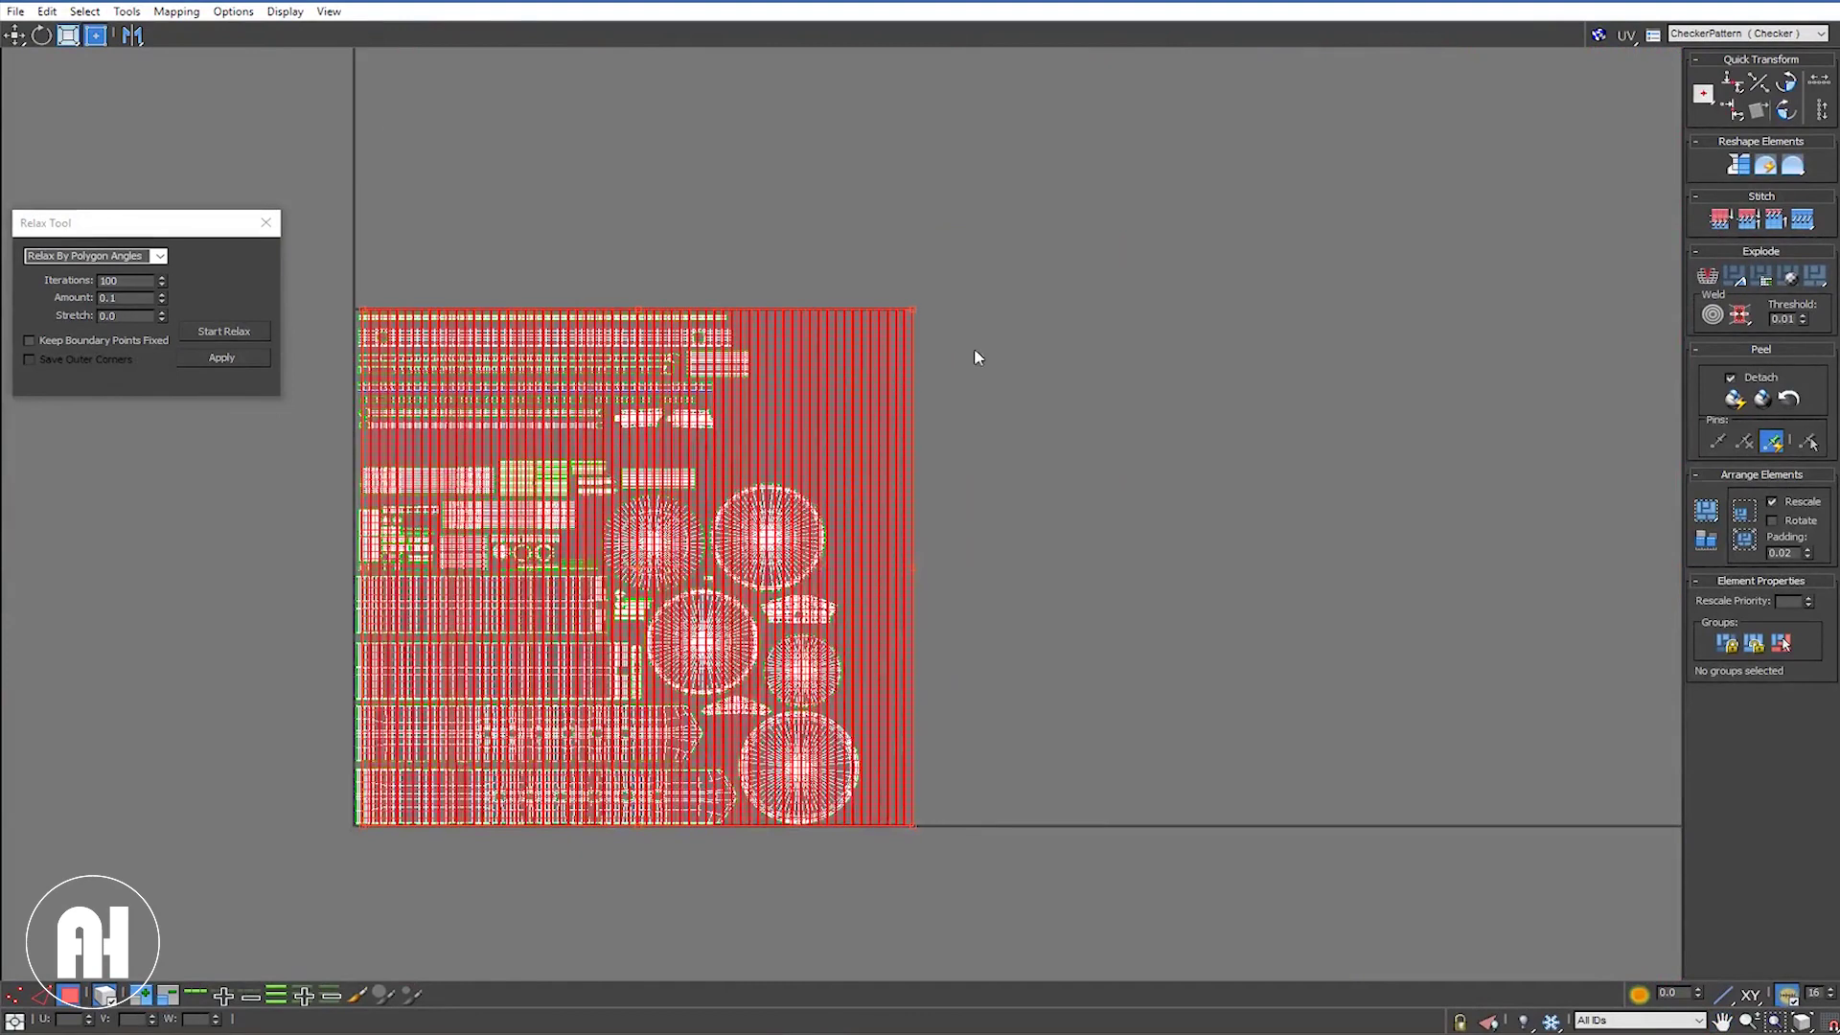
middle_drag(975, 357, 1074, 340)
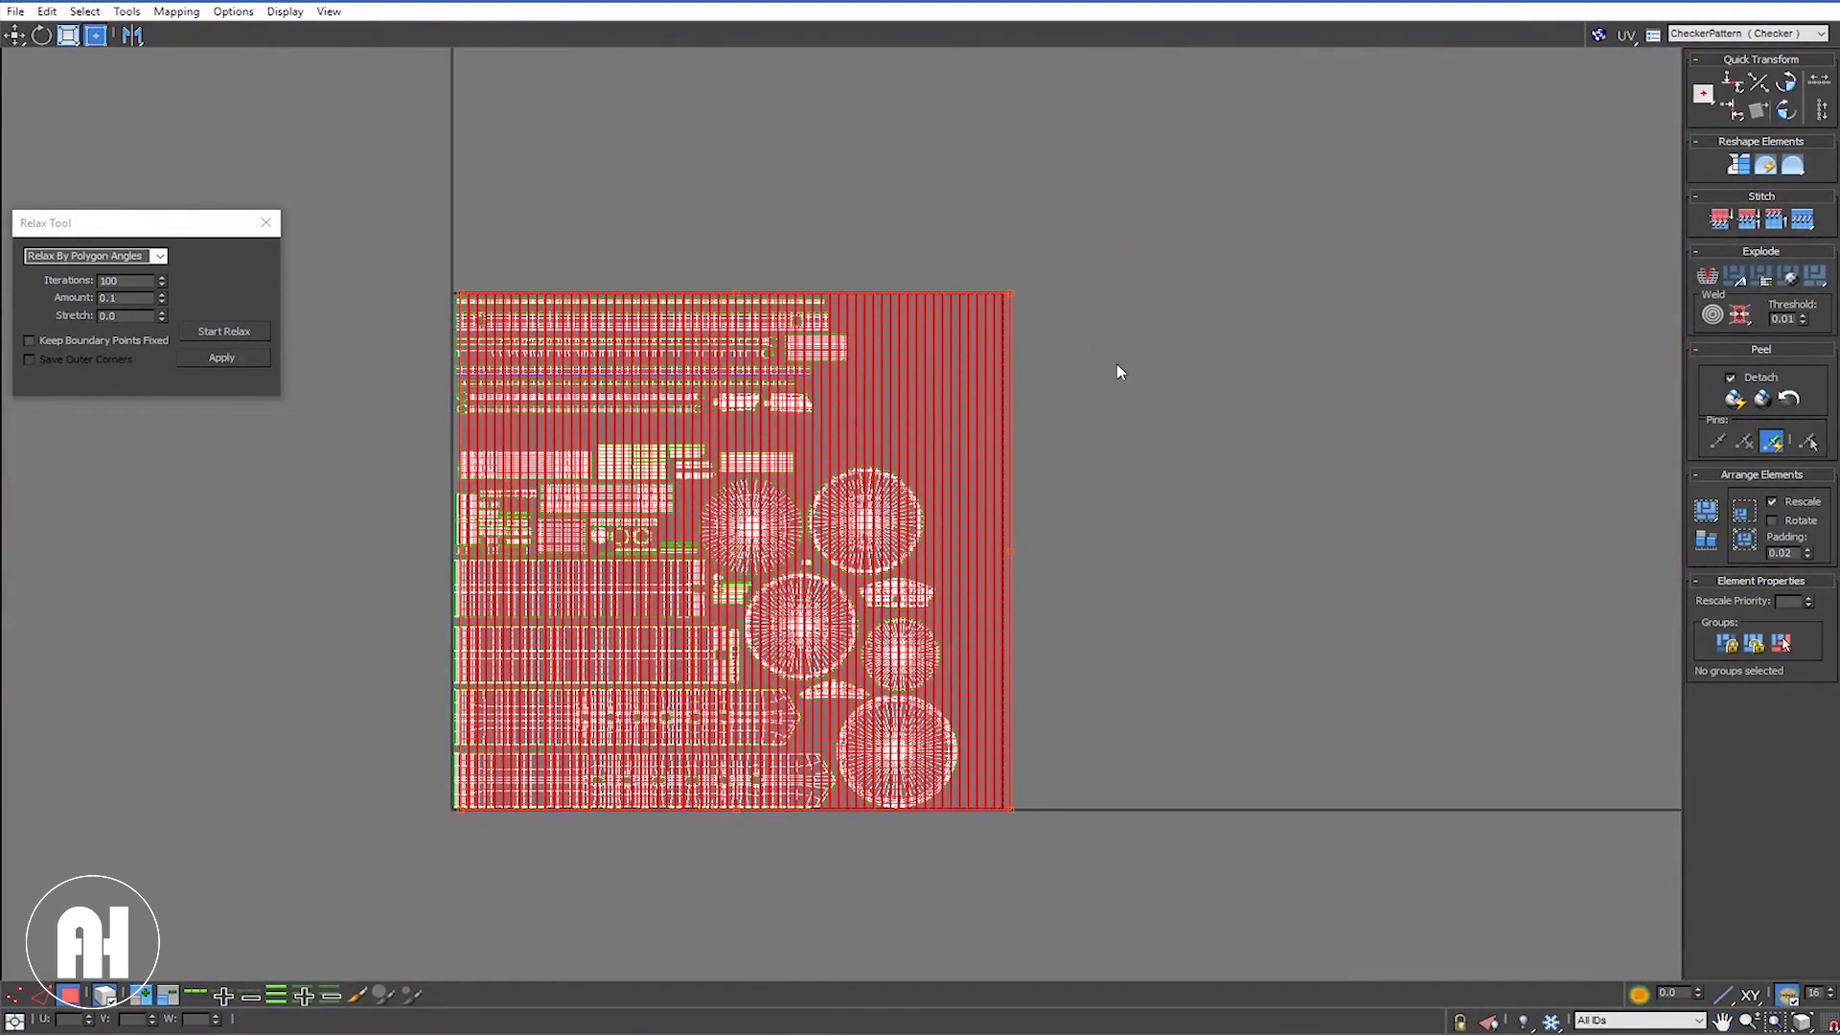
click(1769, 410)
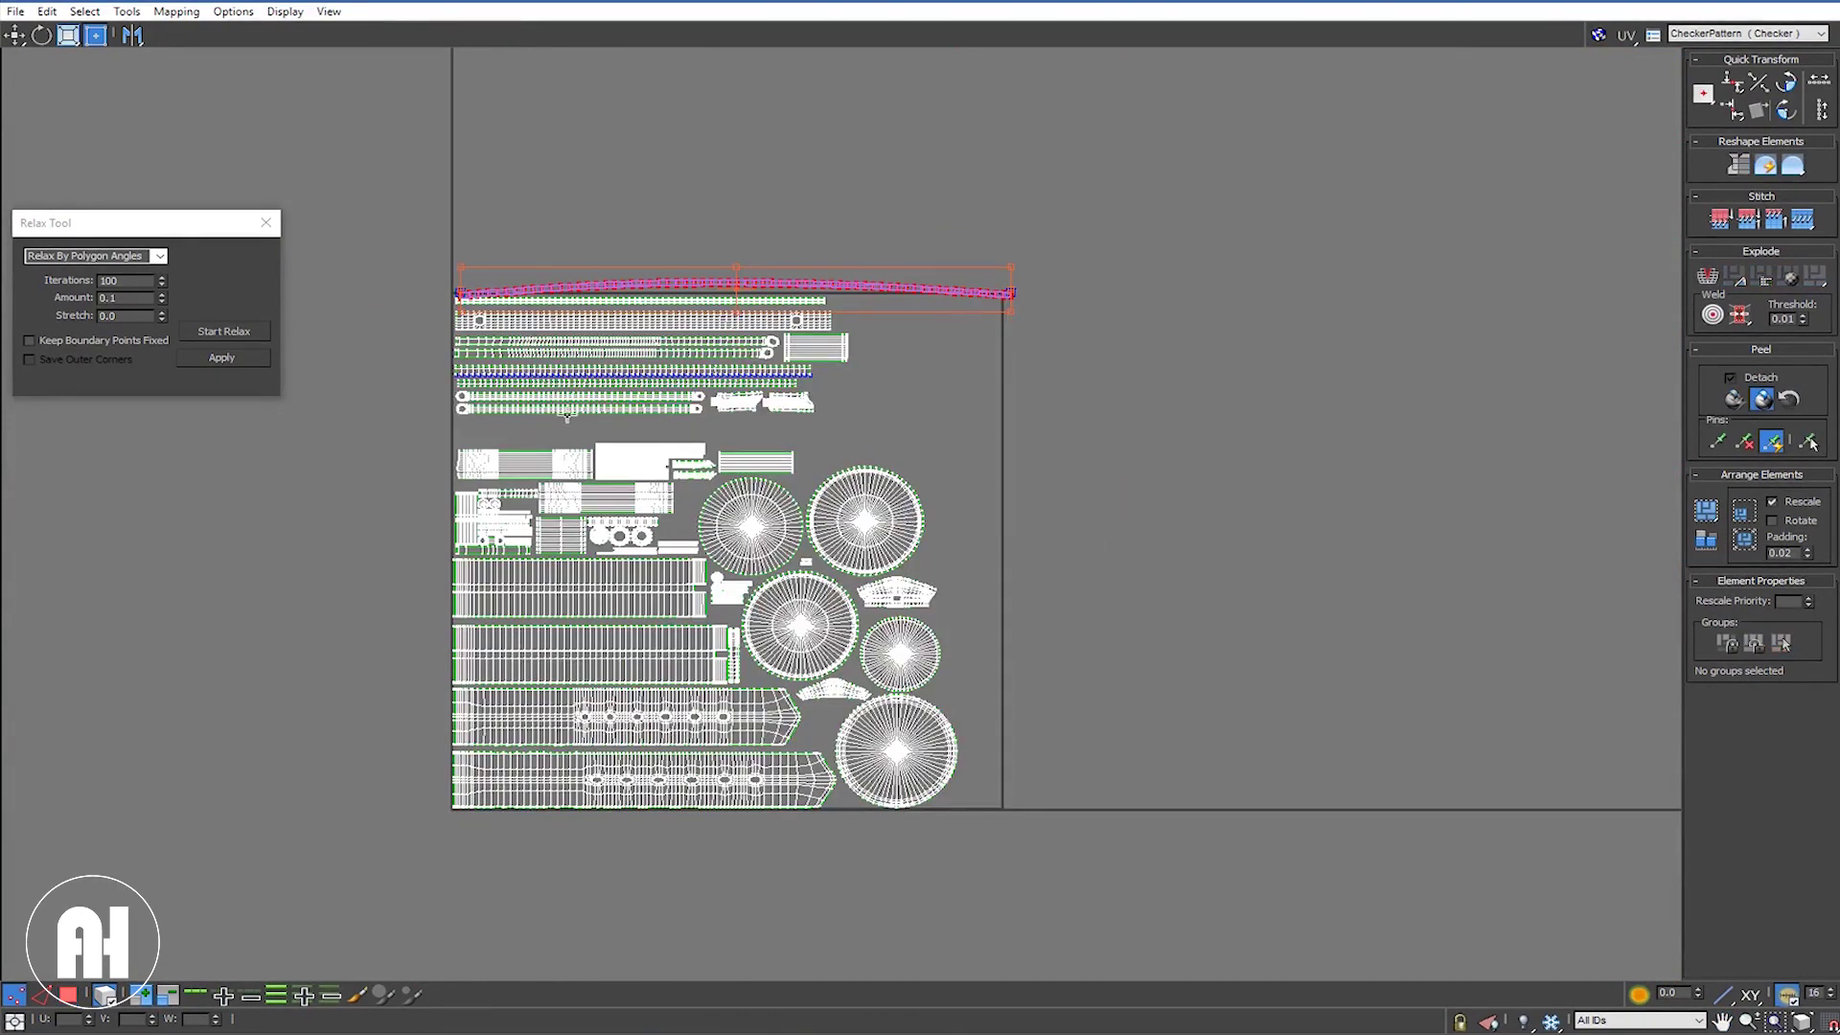
click(41, 994)
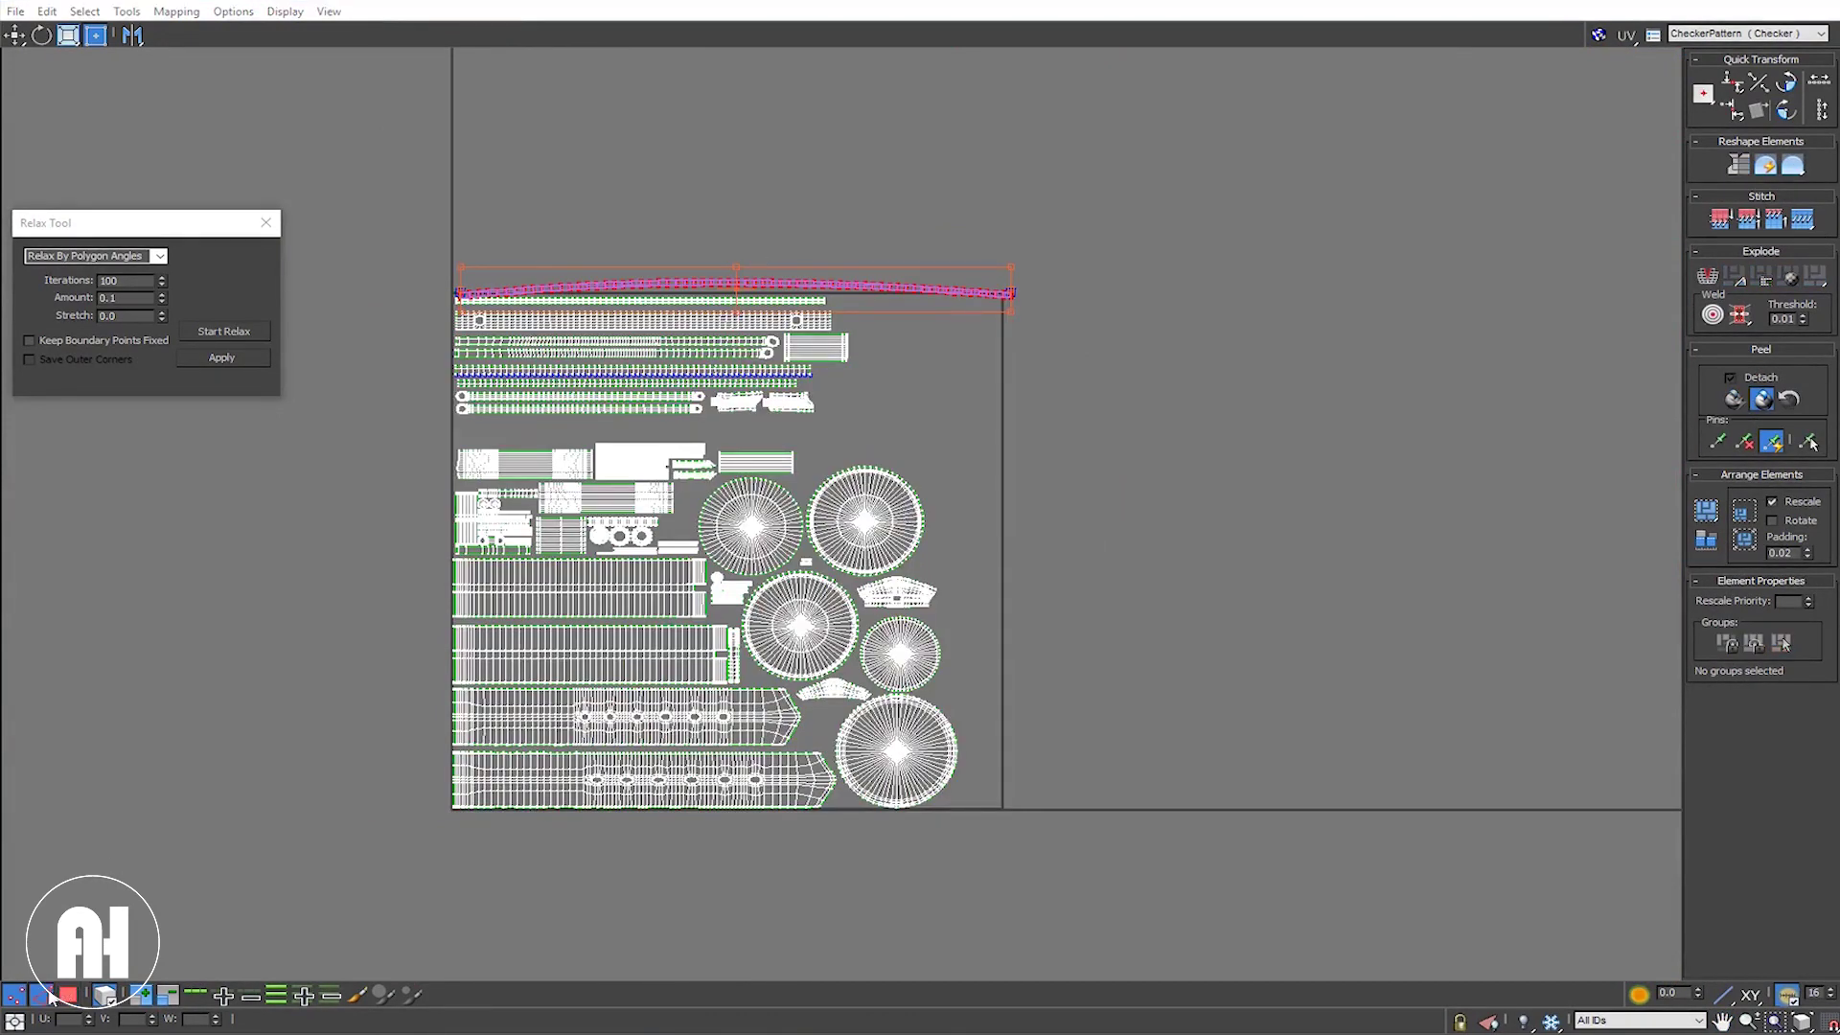
click(103, 997)
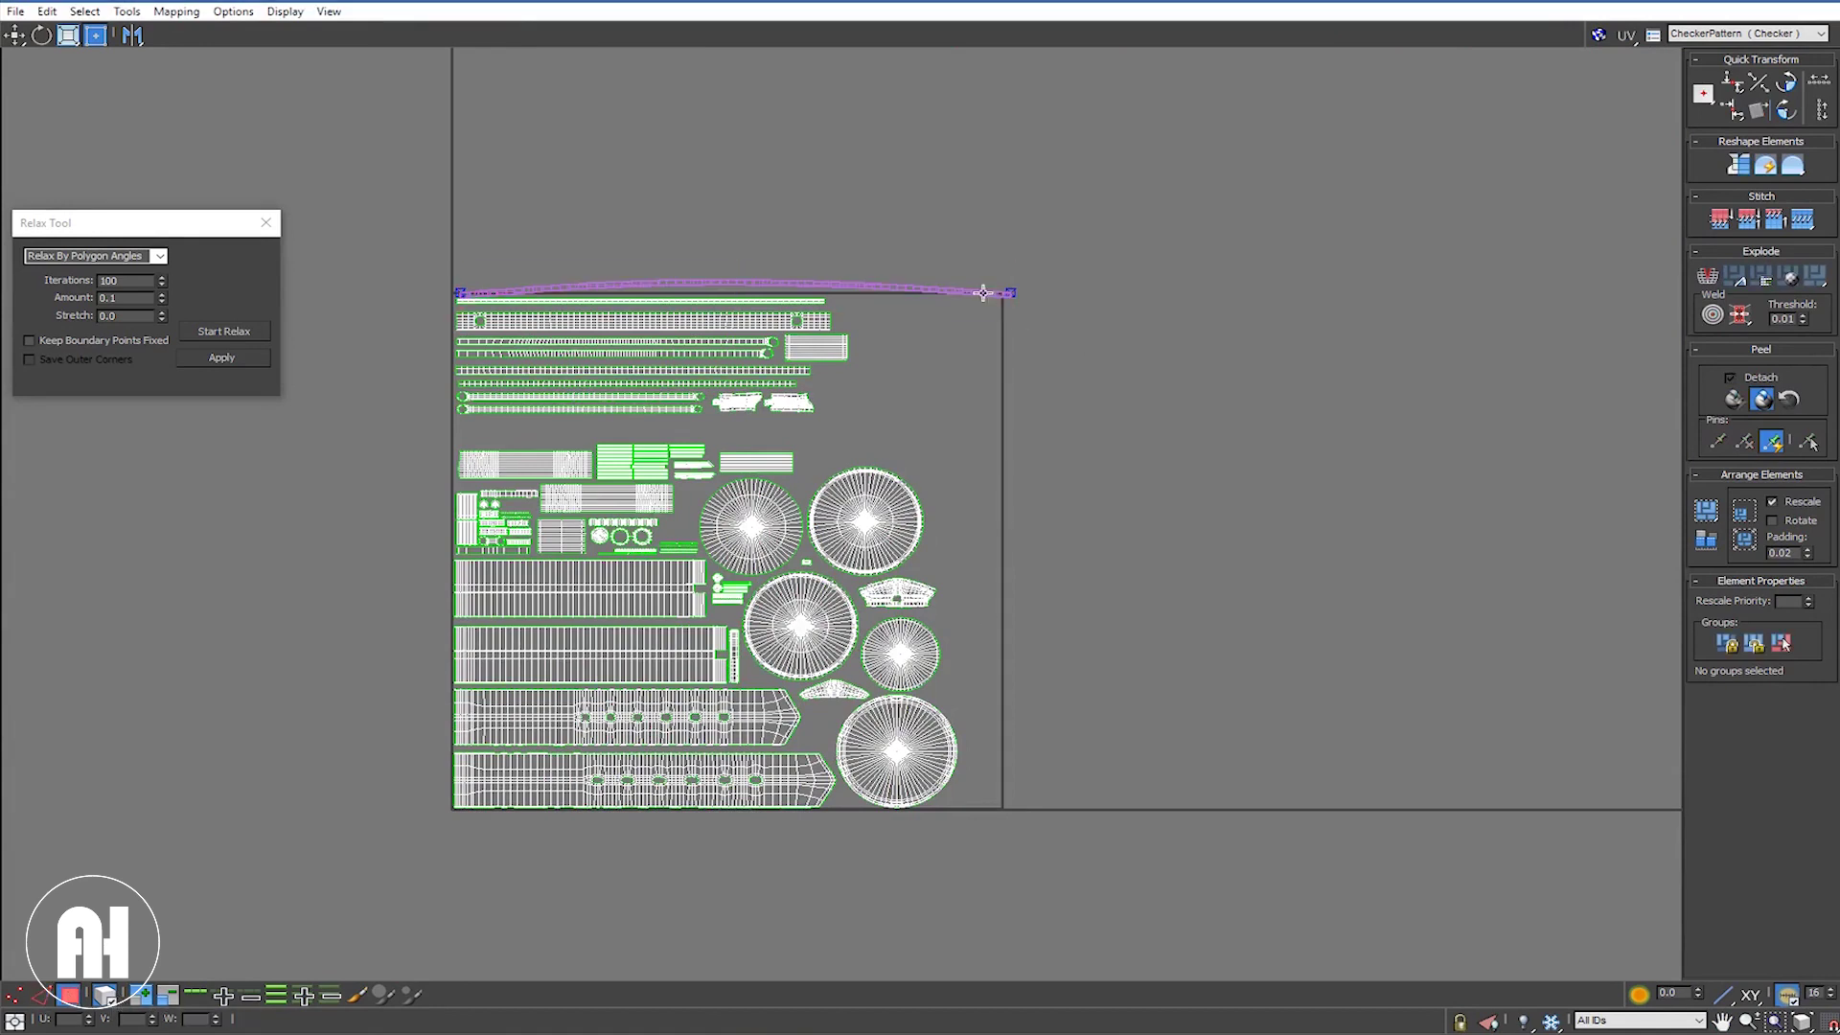
drag(985, 288, 1021, 240)
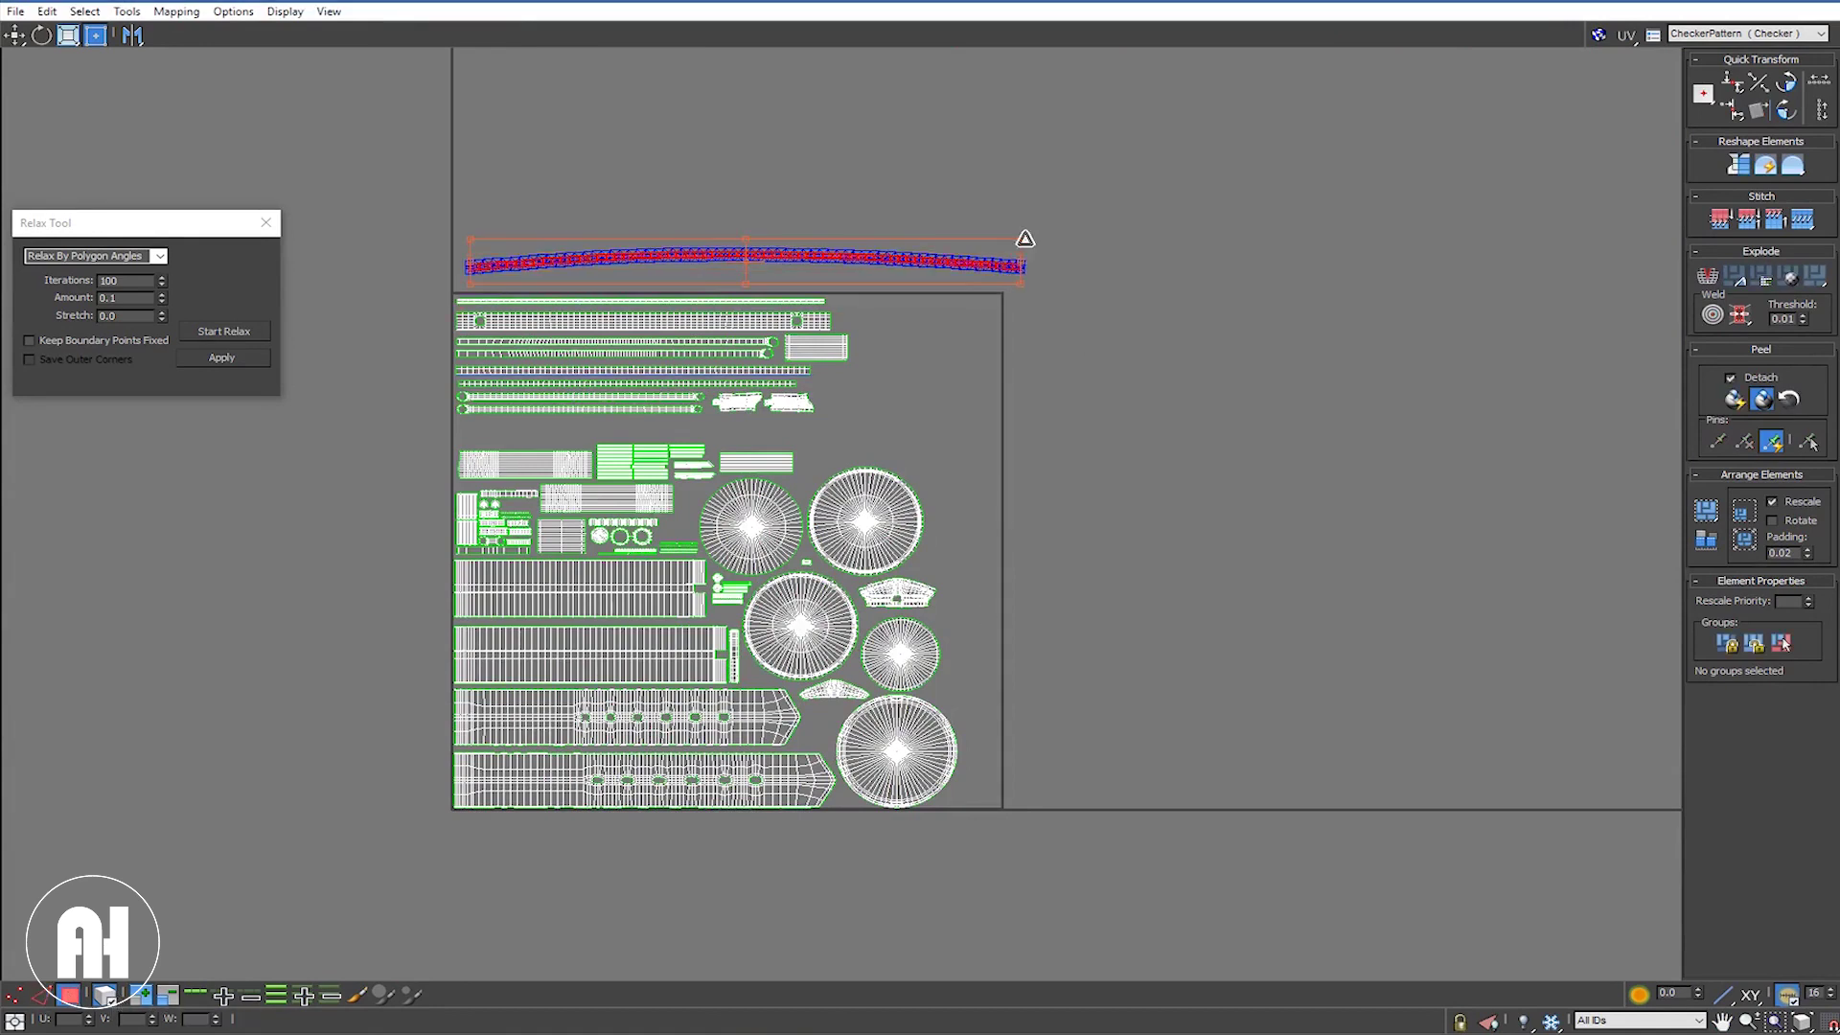
Step: Scale the rim strip vertically with the free-form gizmo into a thinner band
scroll(1037, 254, up, 2)
scroll(1038, 254, up, 2)
scroll(1022, 296, up, 2)
scroll(1023, 365, up, 1)
middle_drag(1064, 390, 1482, 461)
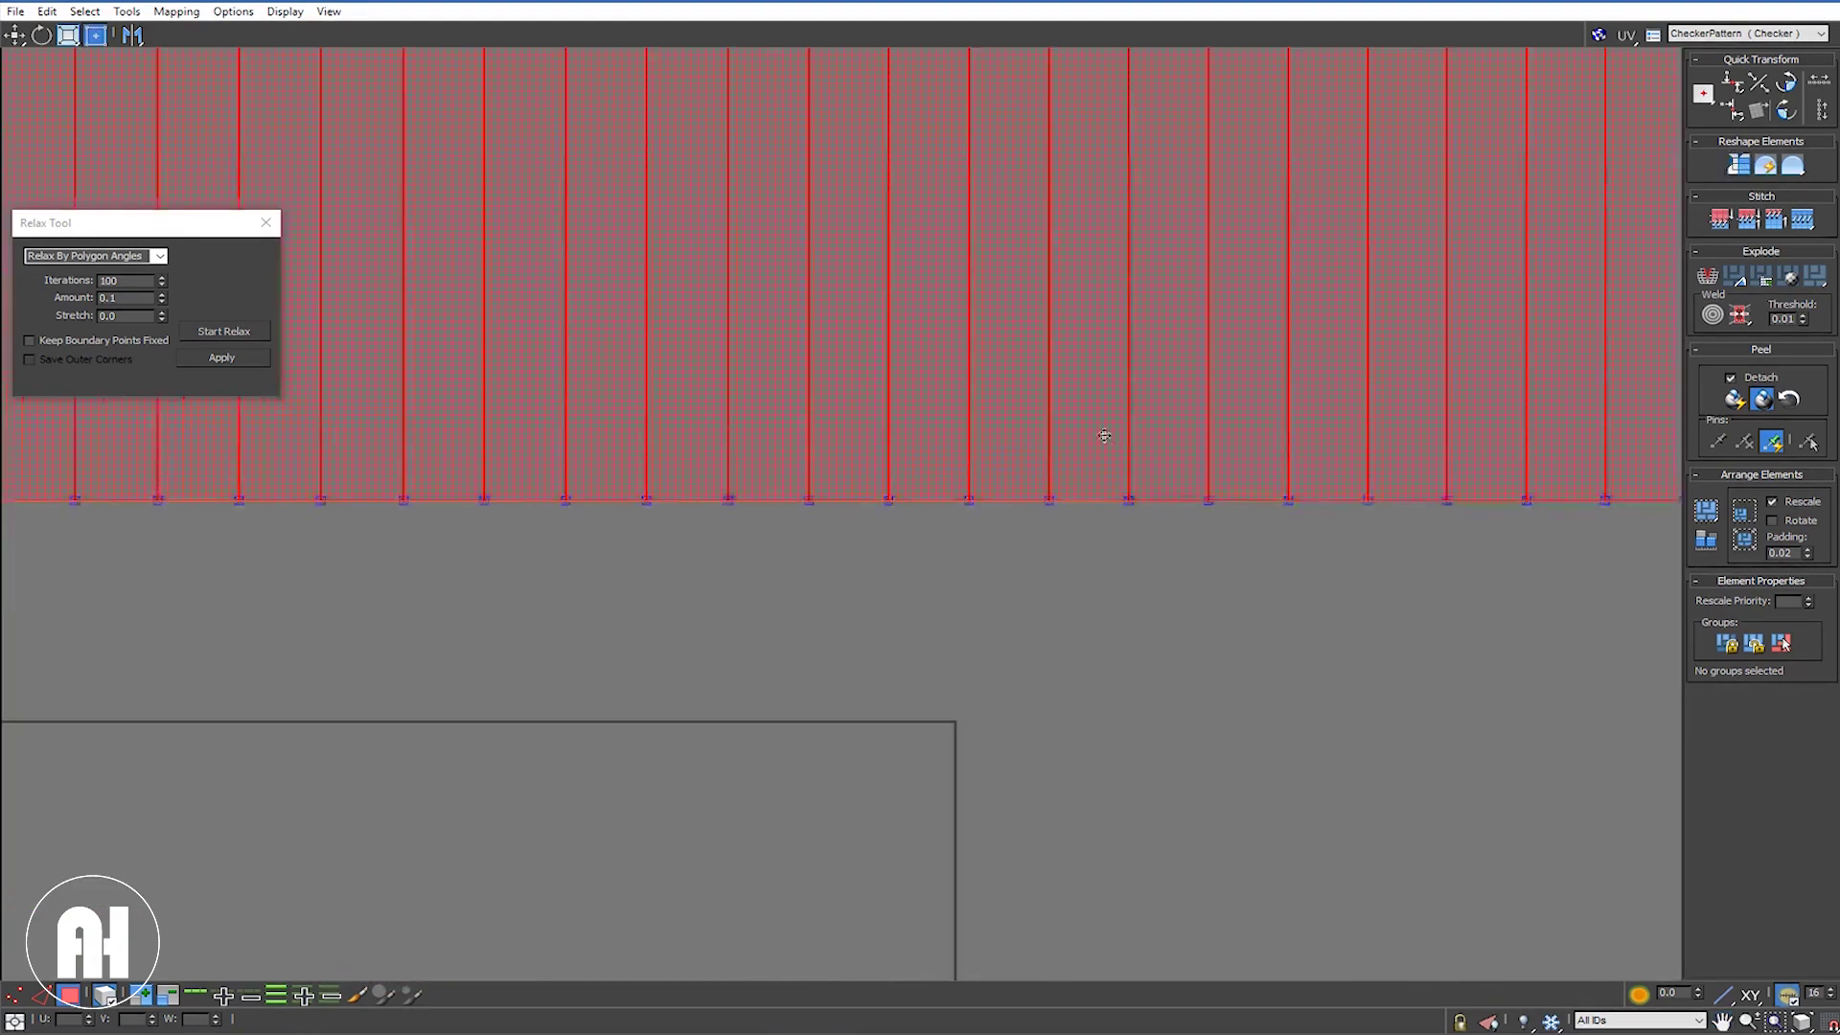
scroll(901, 451, down, 2)
scroll(901, 452, down, 2)
scroll(910, 460, down, 2)
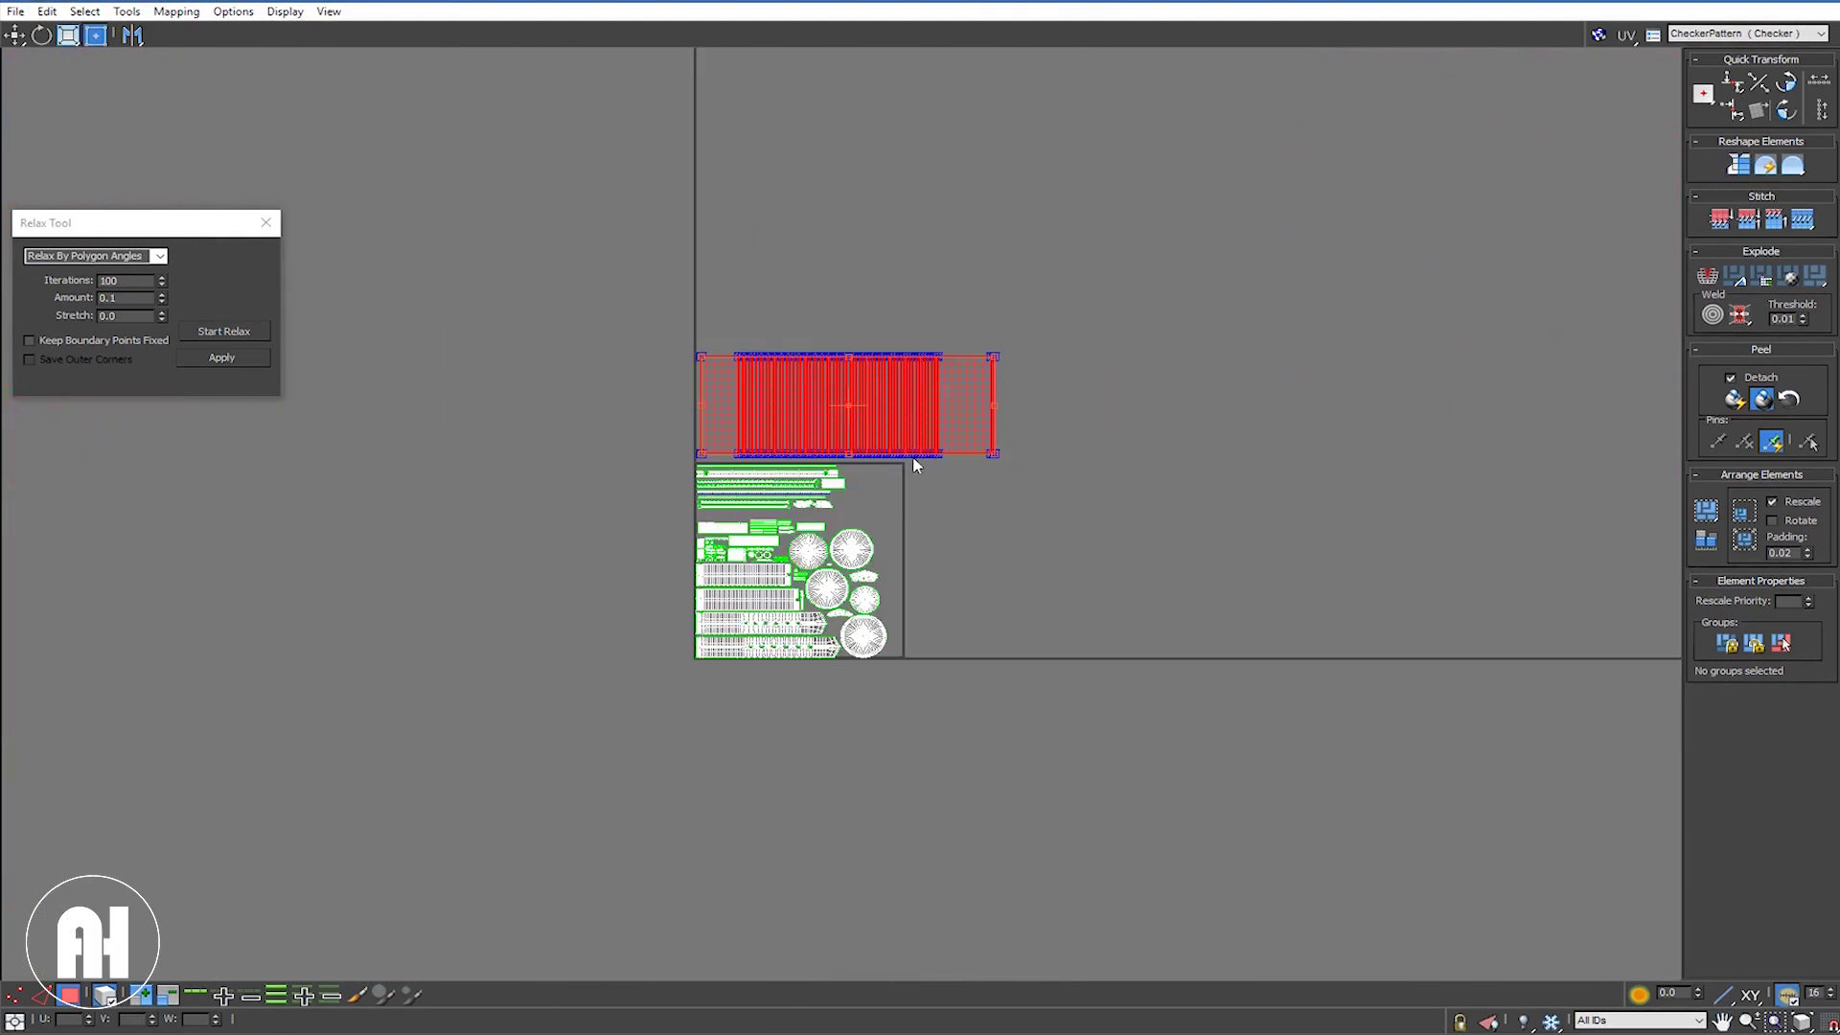
scroll(923, 390, up, 3)
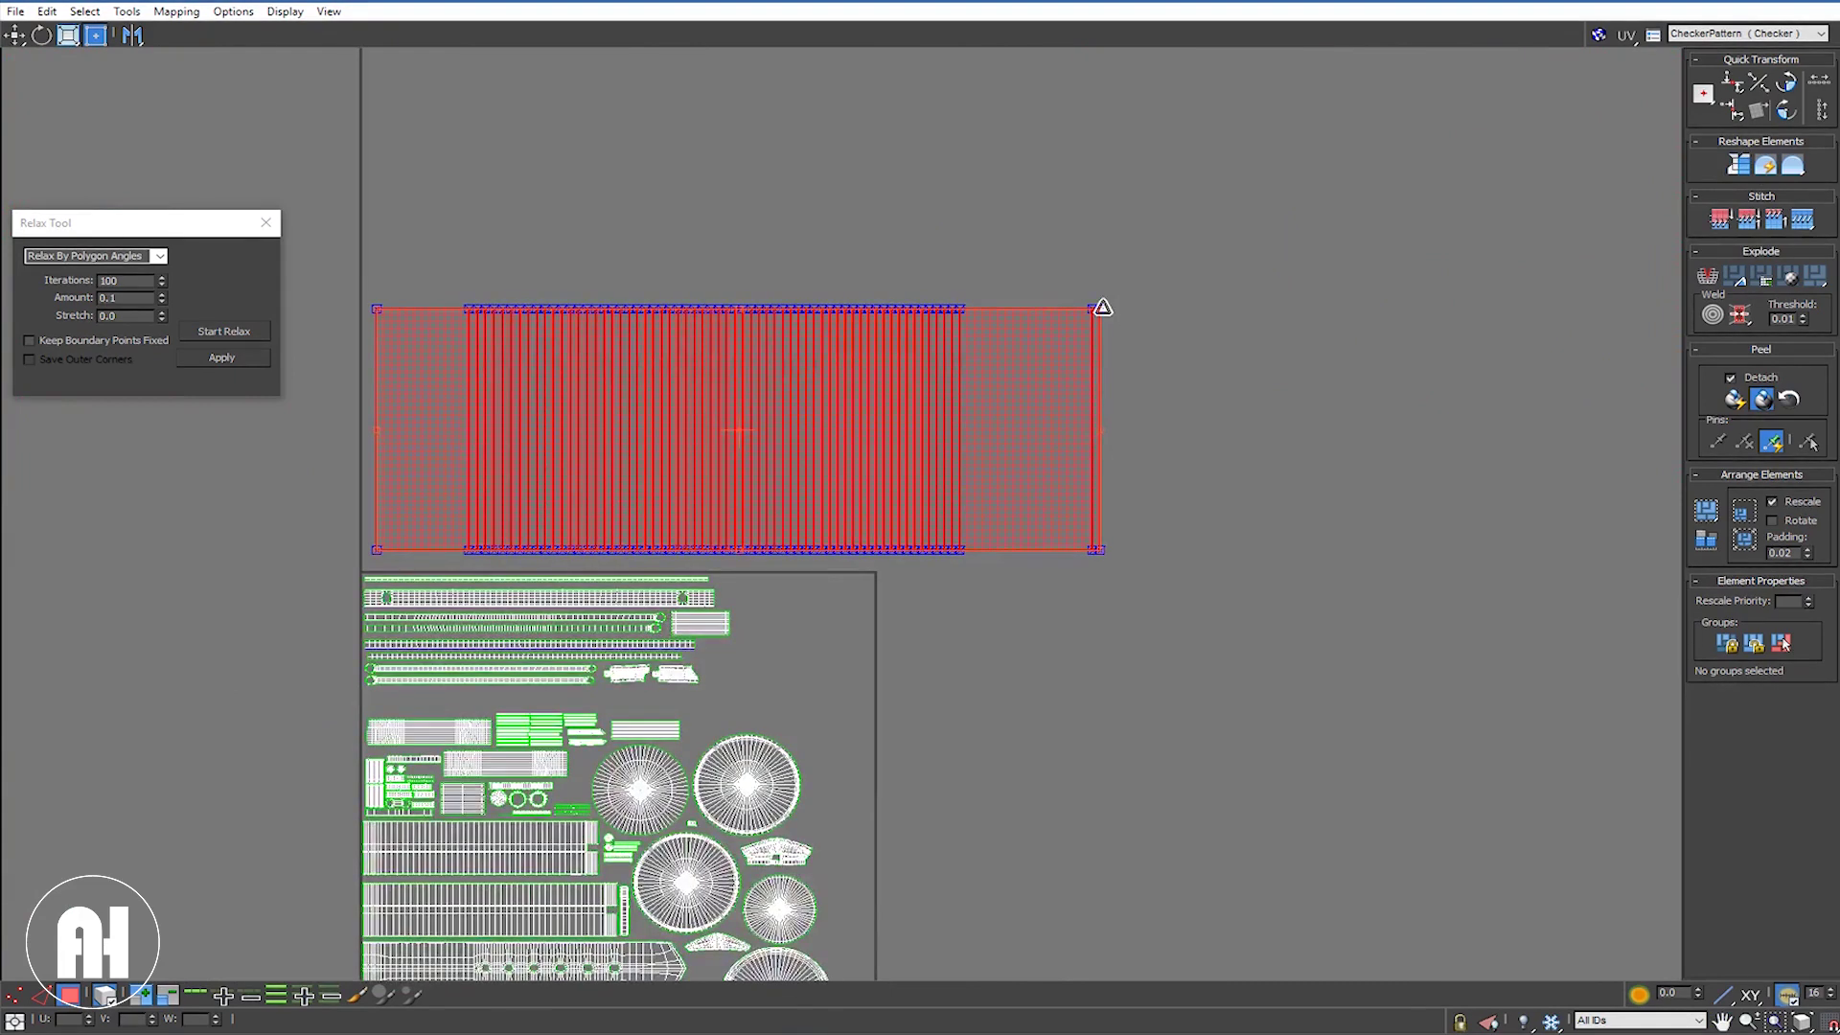
drag(1097, 367, 1116, 521)
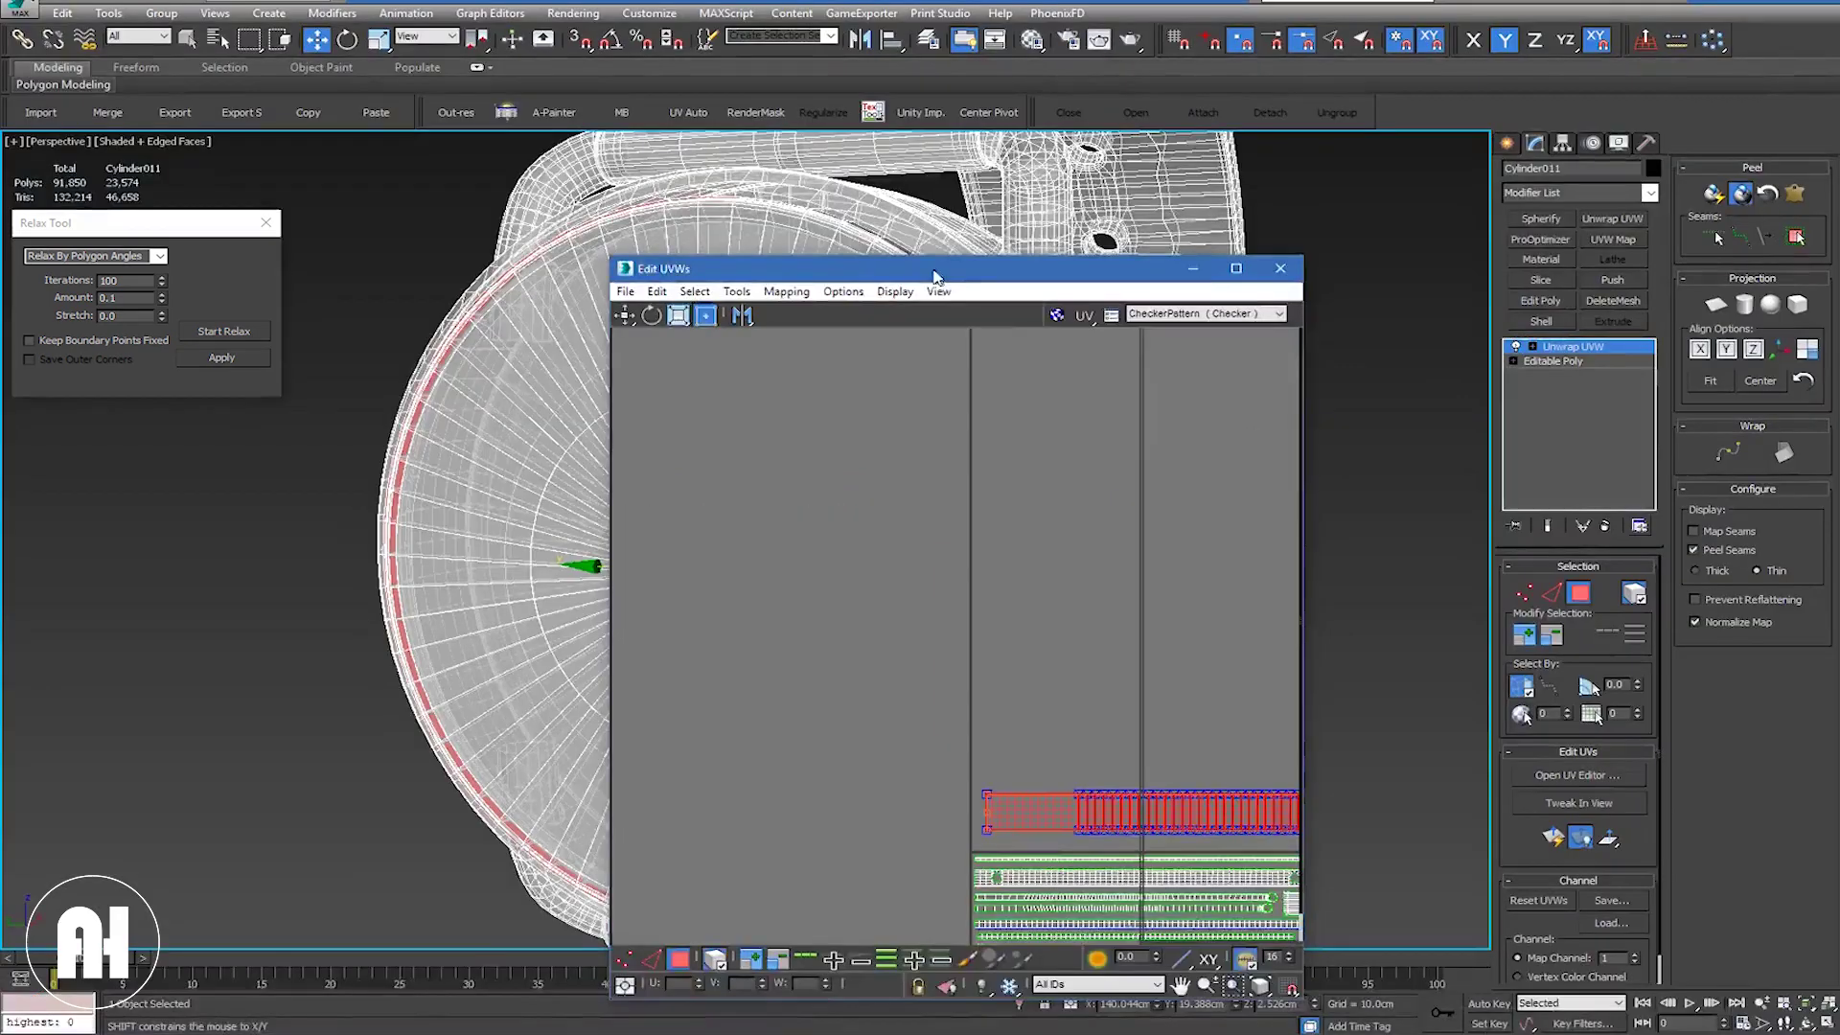
Step: Clear the rim edge selection and apply Straighten Selection twice to even out the rim strip
scroll(1037, 354, up, 2)
scroll(1045, 350, up, 3)
scroll(1050, 345, up, 2)
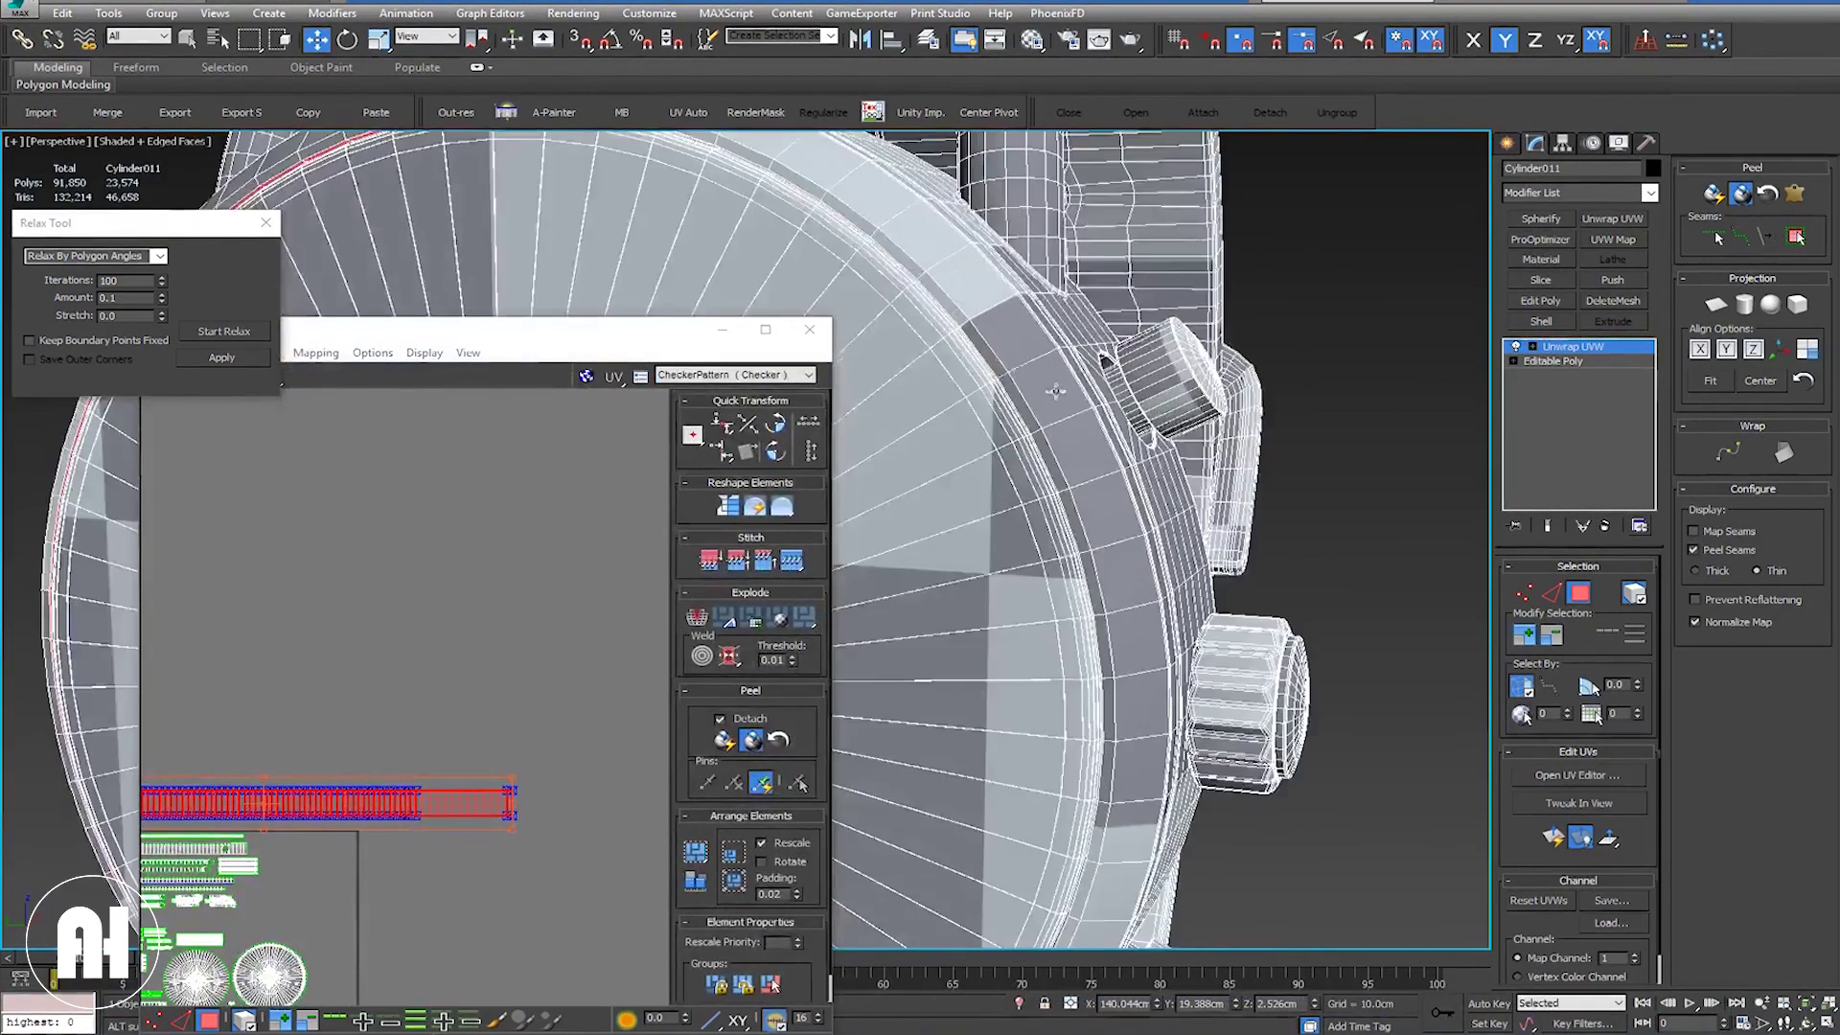
scroll(1058, 336, up, 3)
scroll(1093, 364, up, 2)
scroll(1141, 407, up, 2)
scroll(1181, 441, up, 2)
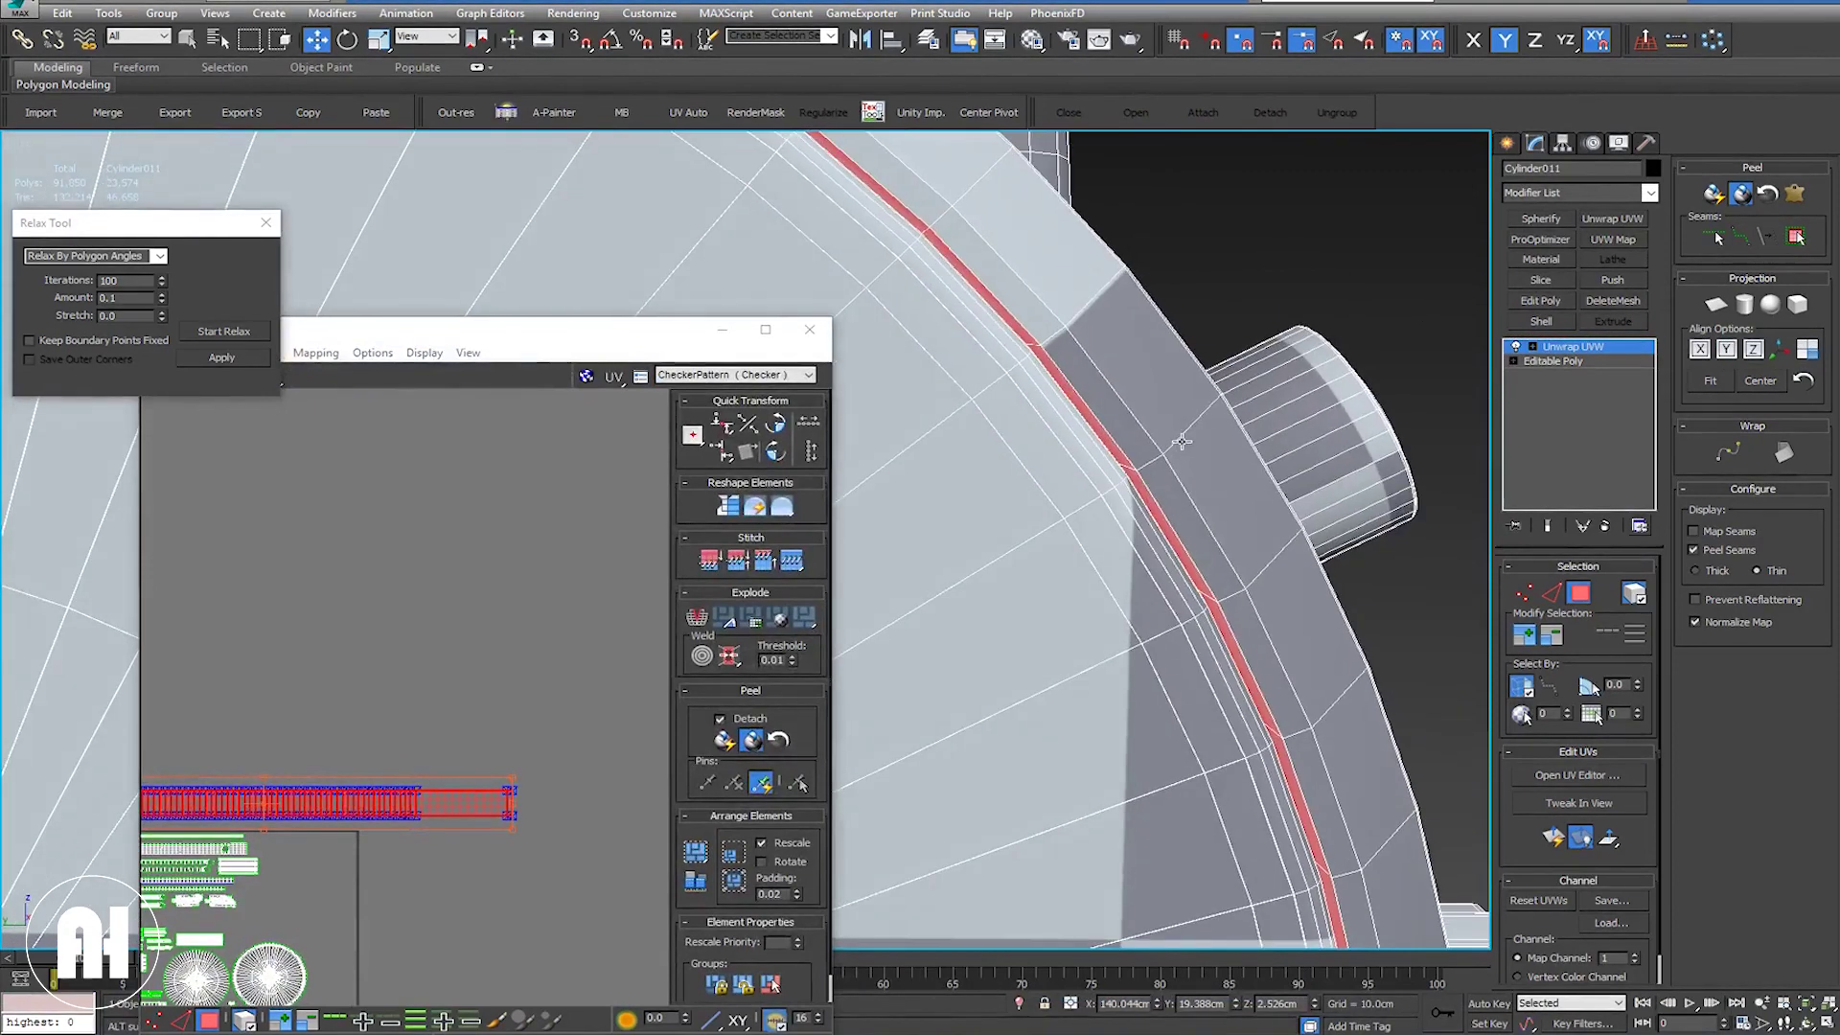
click(1180, 442)
middle_drag(1180, 442, 1151, 422)
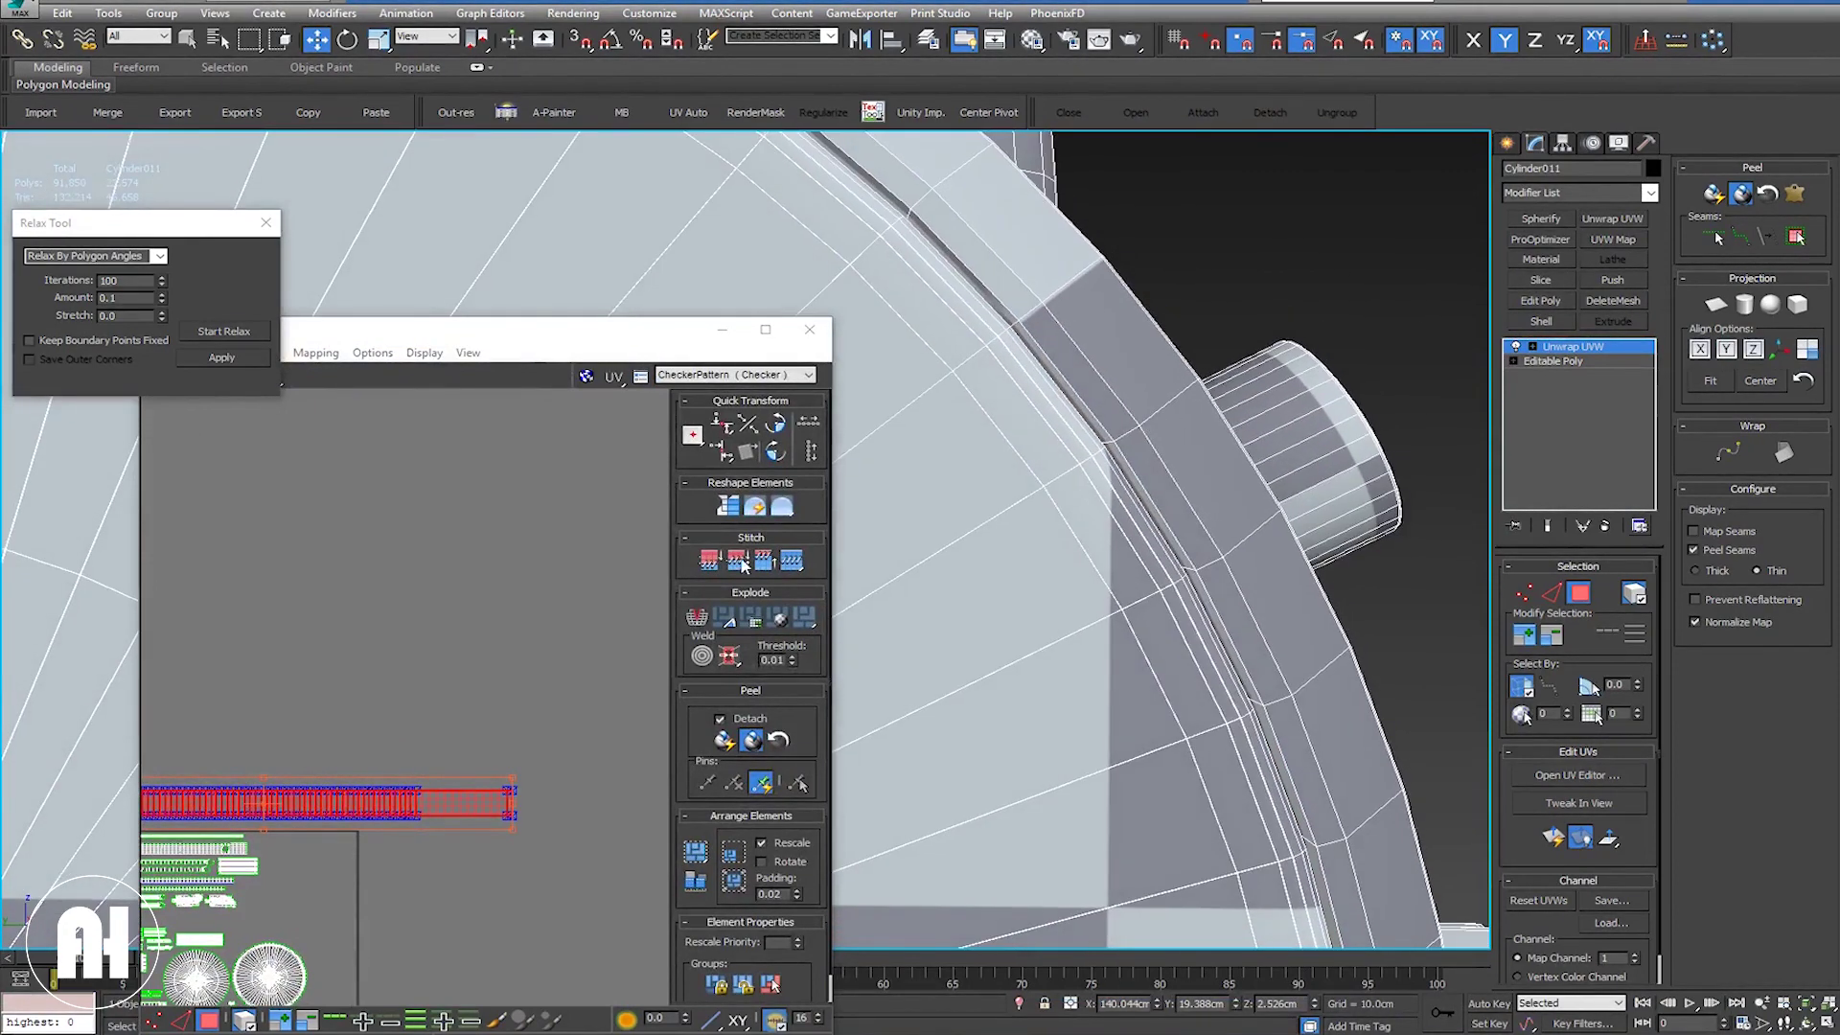
middle_drag(509, 664, 627, 518)
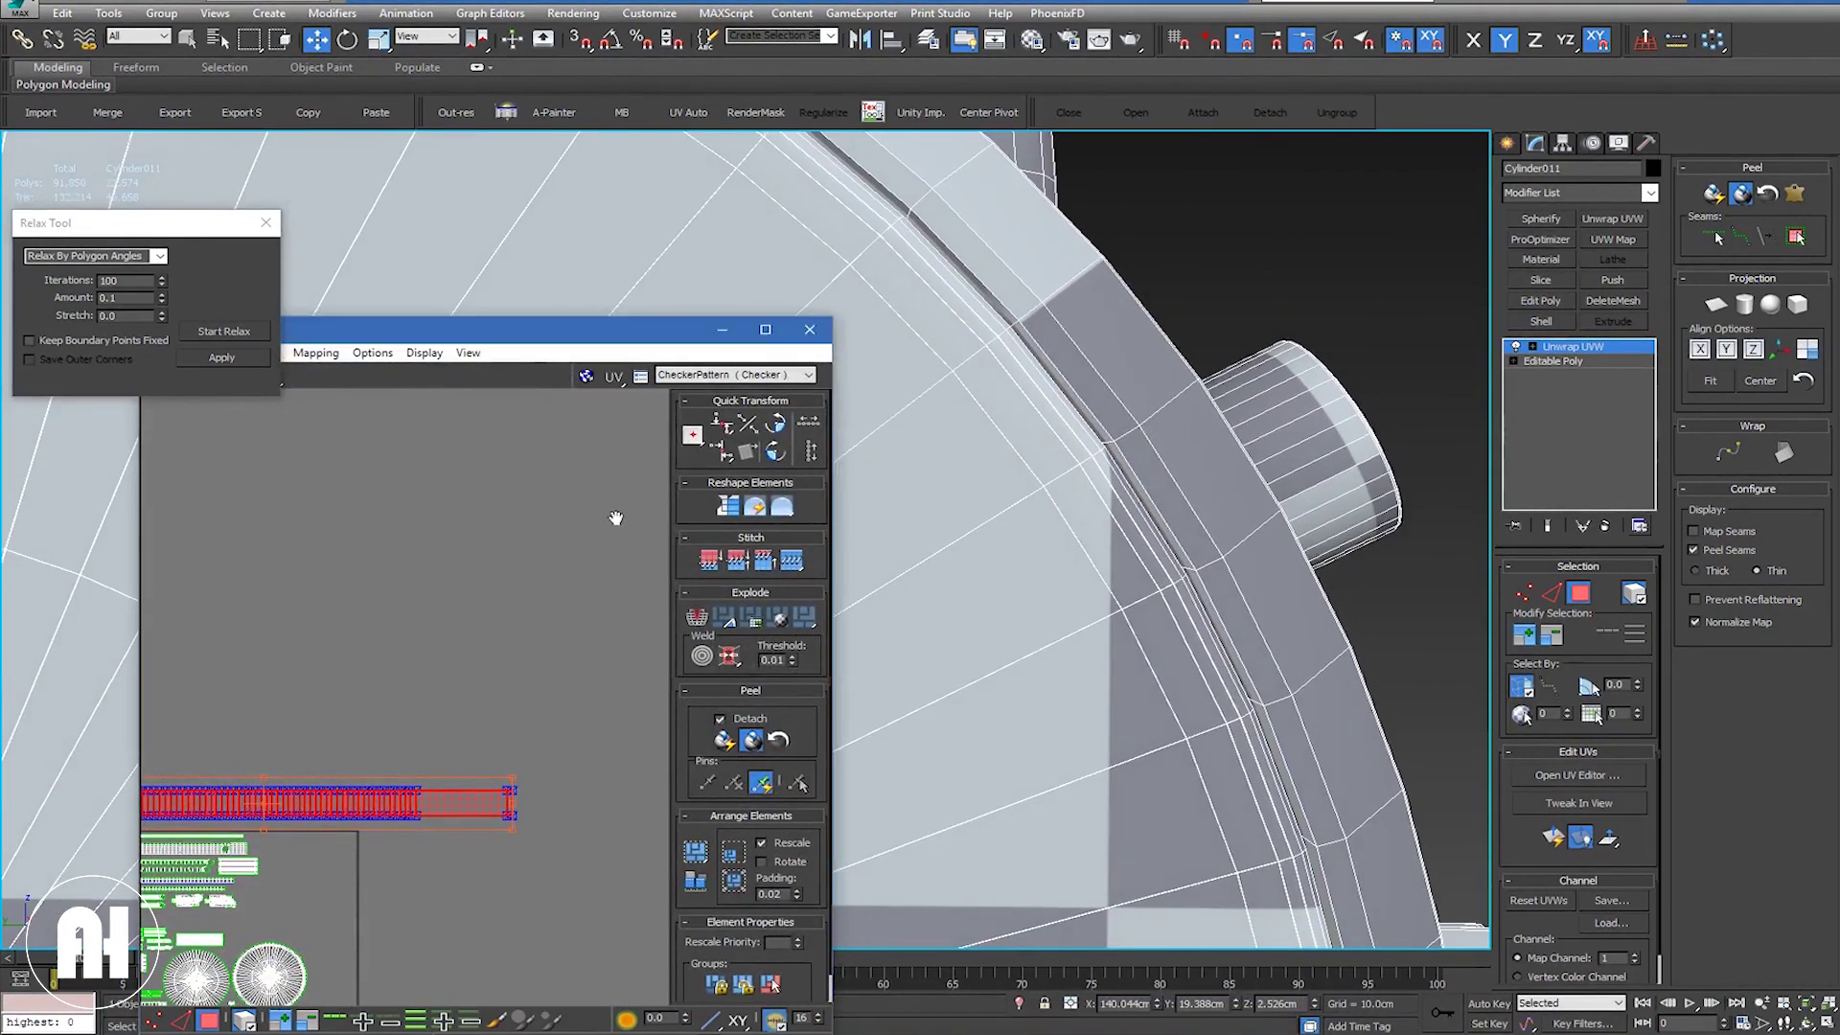
click(784, 506)
click(792, 510)
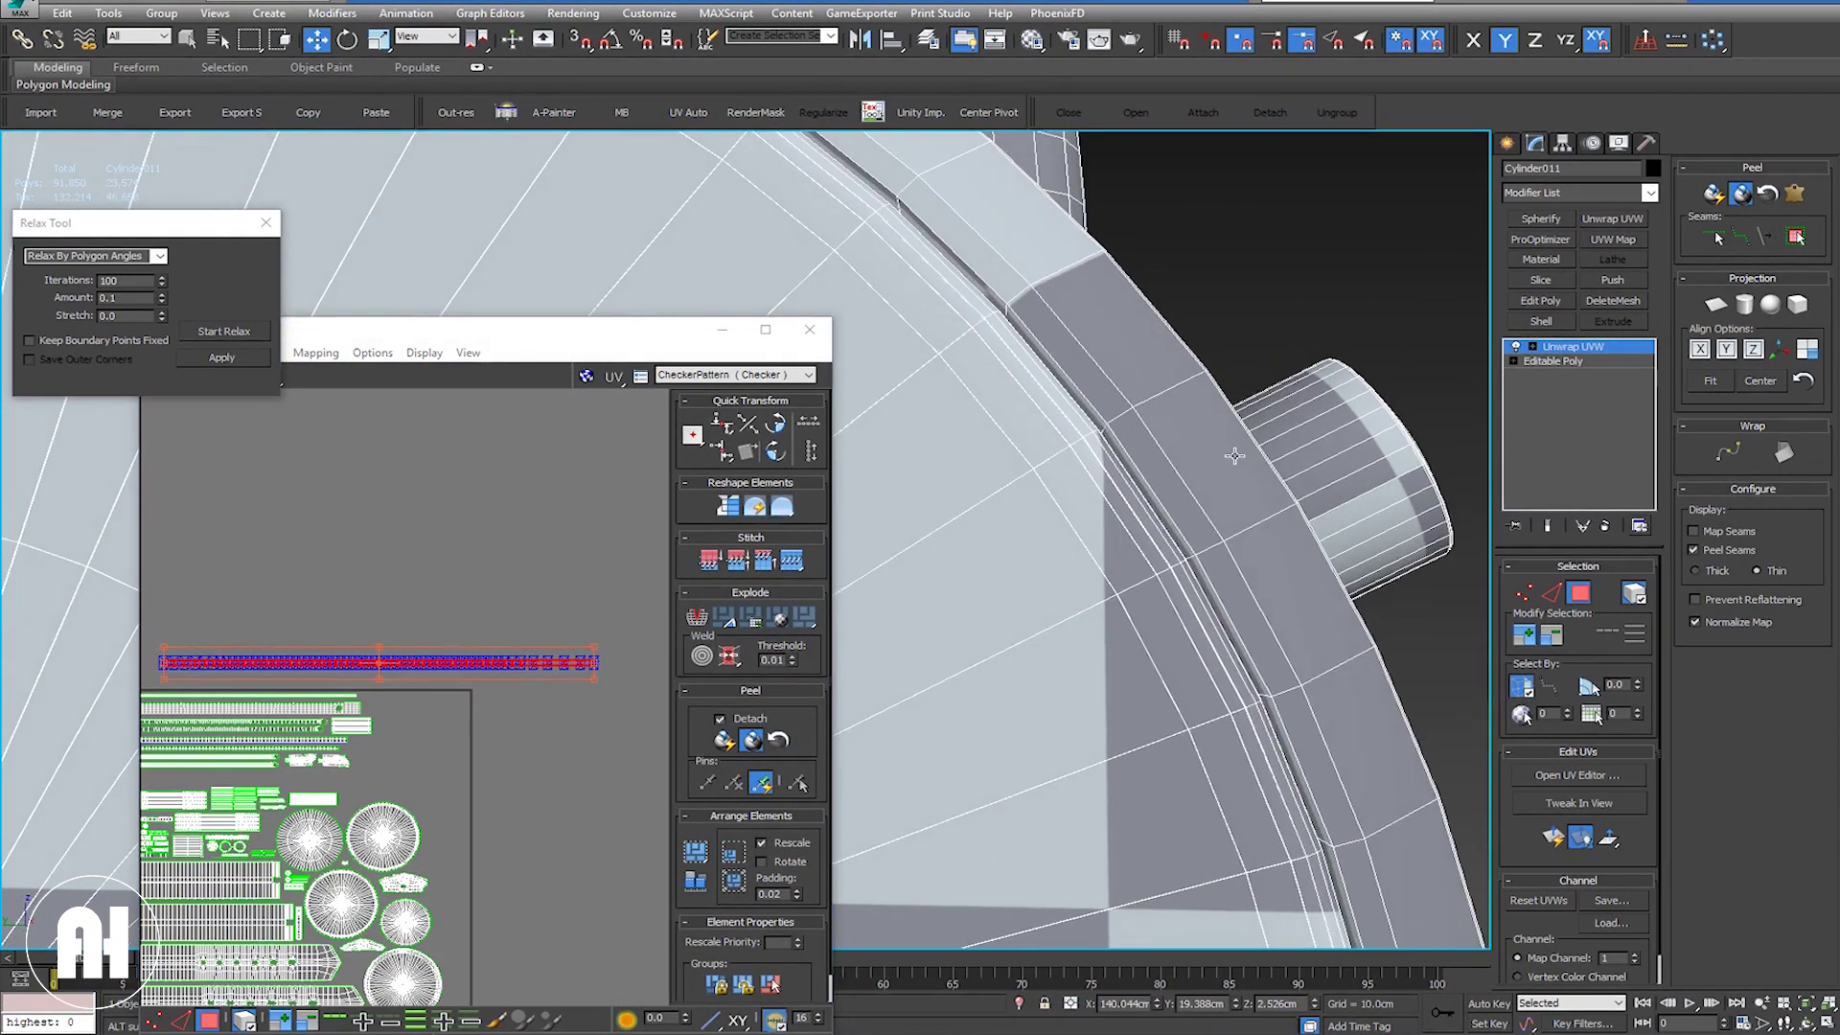
Step: Orbit the watch to reveal the rim's seam edges and deselect the rim strip
mouse_move(1260, 474)
alt+middle_down()
mouse_move(1273, 430)
mouse_move(1252, 440)
alt+middle_up()
middle_click(515, 571)
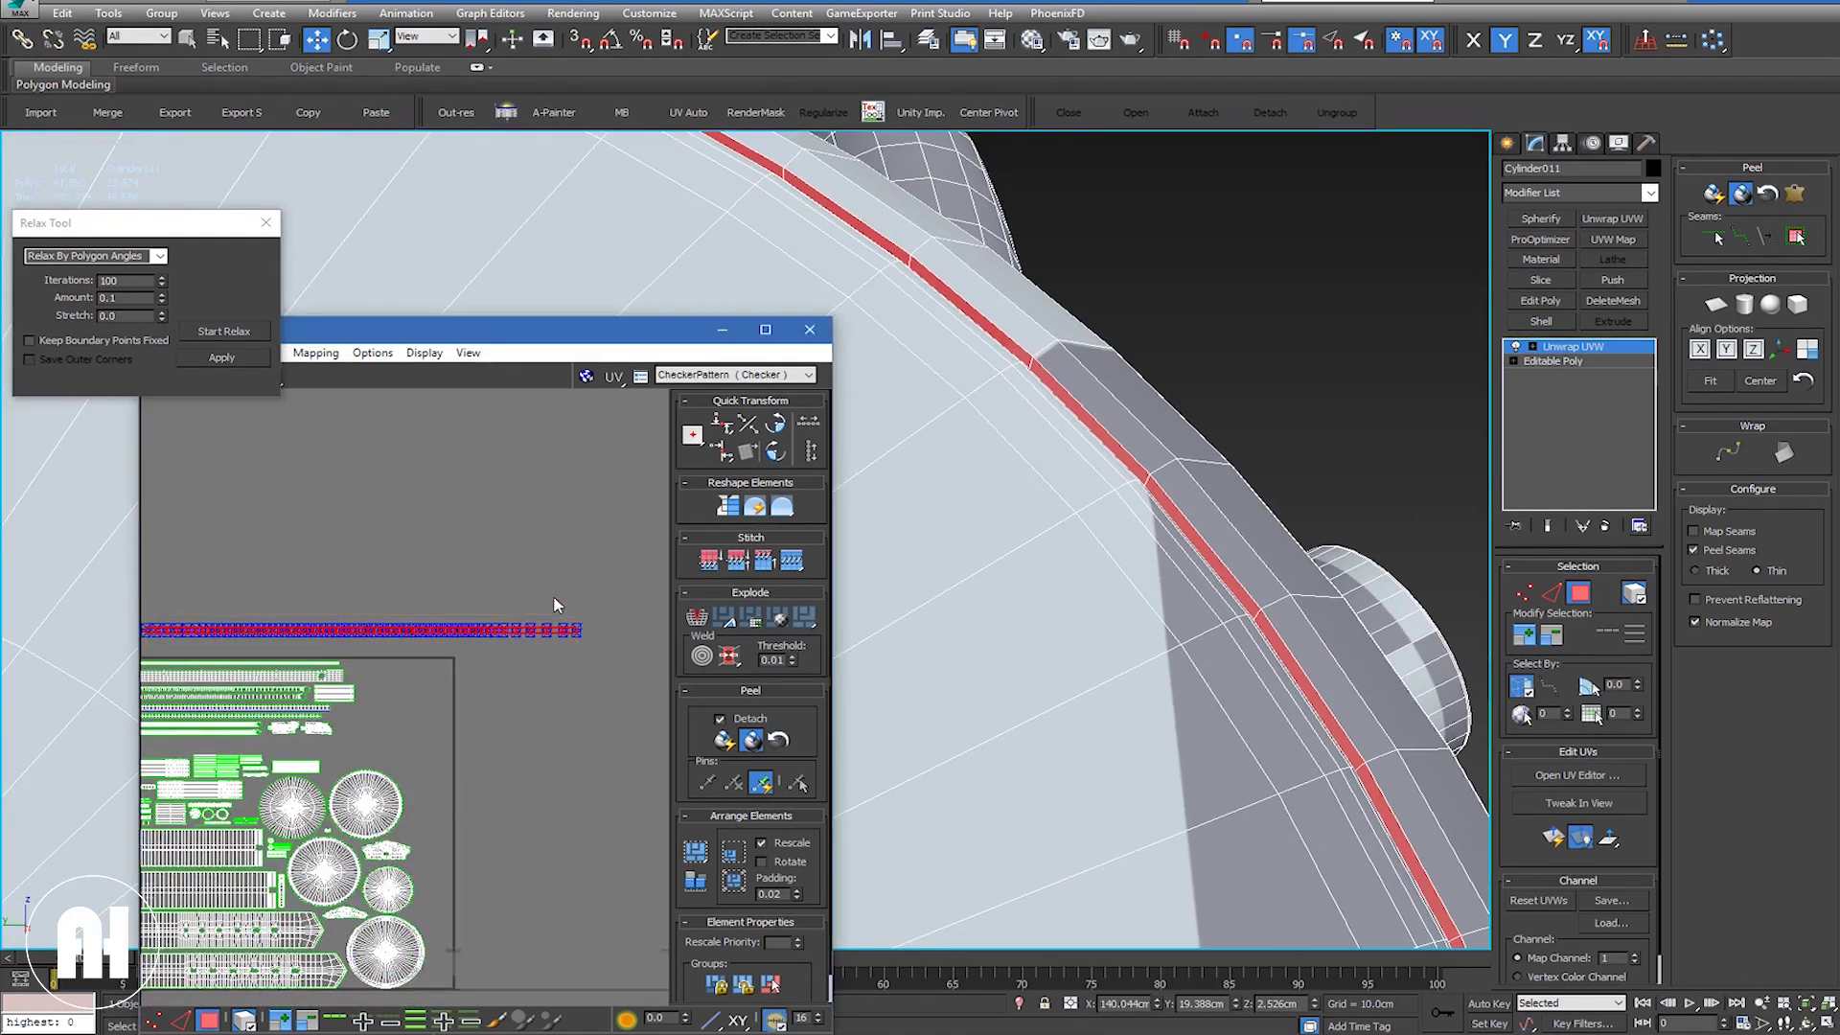
scroll(583, 616, up, 2)
scroll(583, 616, up, 2)
click(542, 592)
scroll(467, 513, up, 1)
scroll(467, 513, up, 2)
Step: Frame the whole bezel strip rectangle in the UV view and select its faces
click(180, 1018)
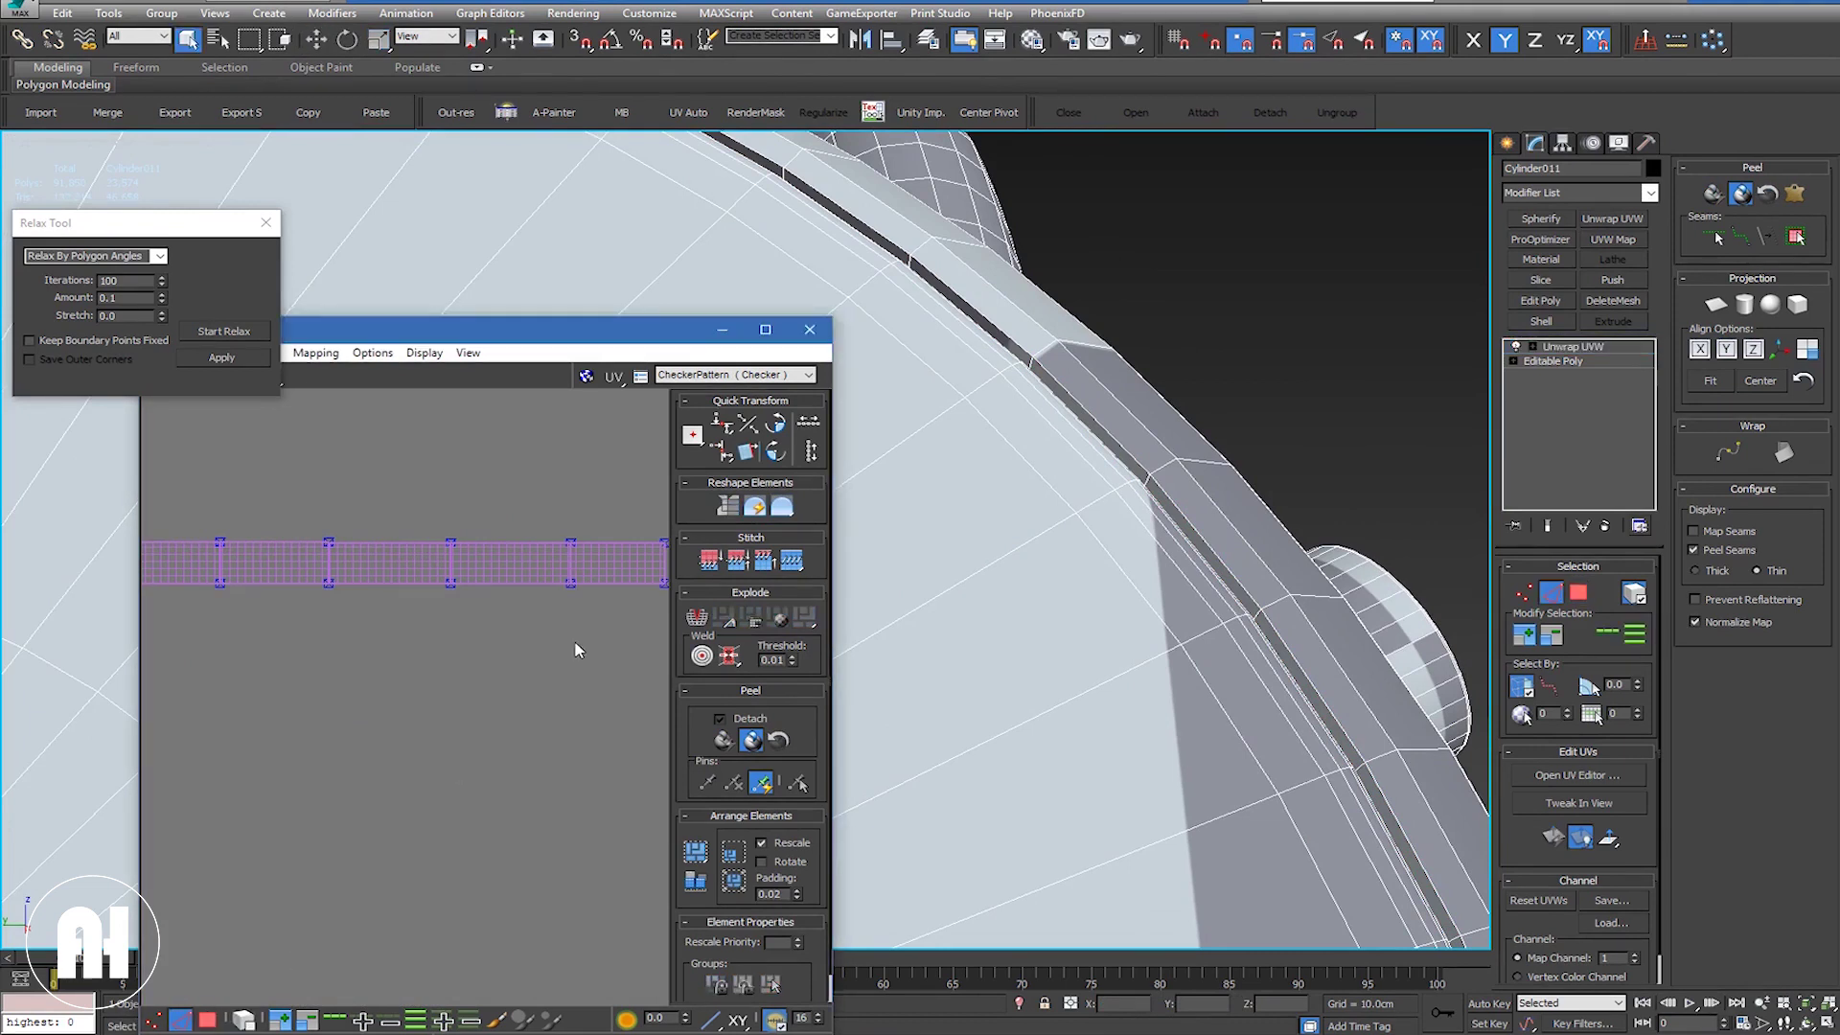
middle_drag(524, 613, 479, 599)
scroll(602, 522, up, 2)
scroll(600, 516, up, 1)
middle_drag(561, 590, 307, 629)
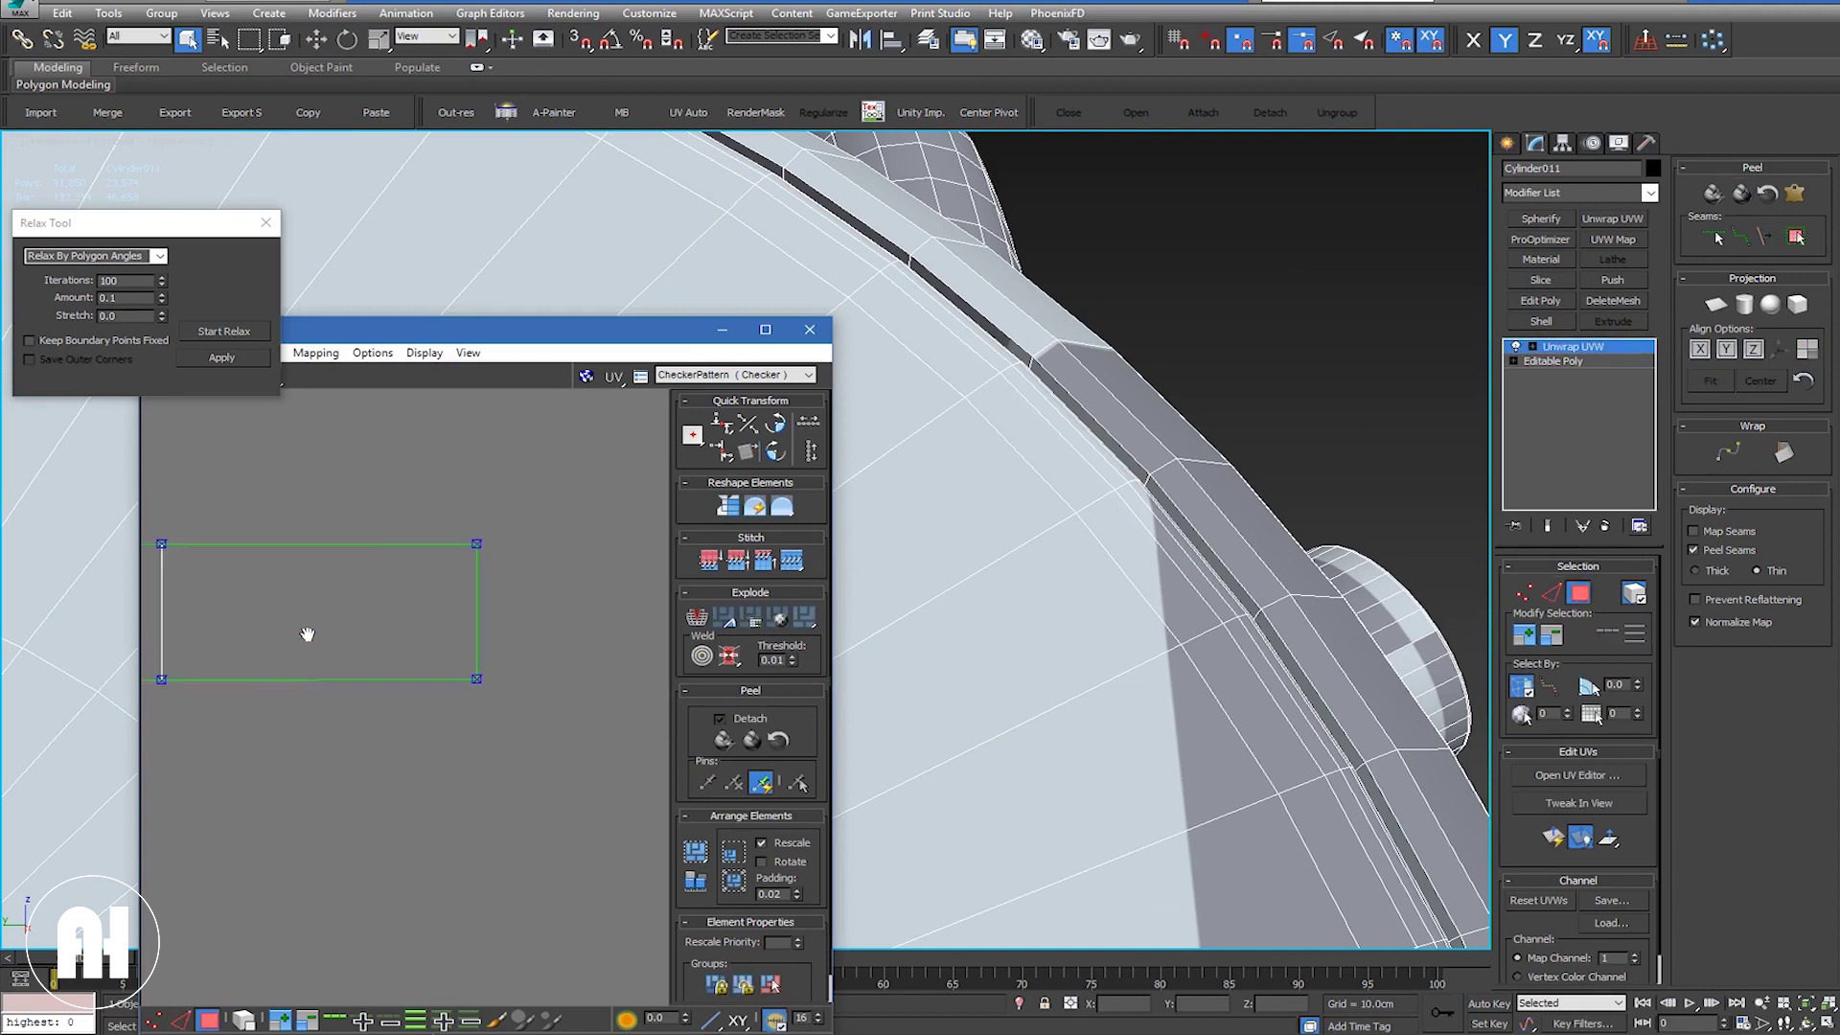
click(371, 552)
Step: Pick the strip's top and bottom edges in edge mode for straightening
click(180, 1019)
click(431, 544)
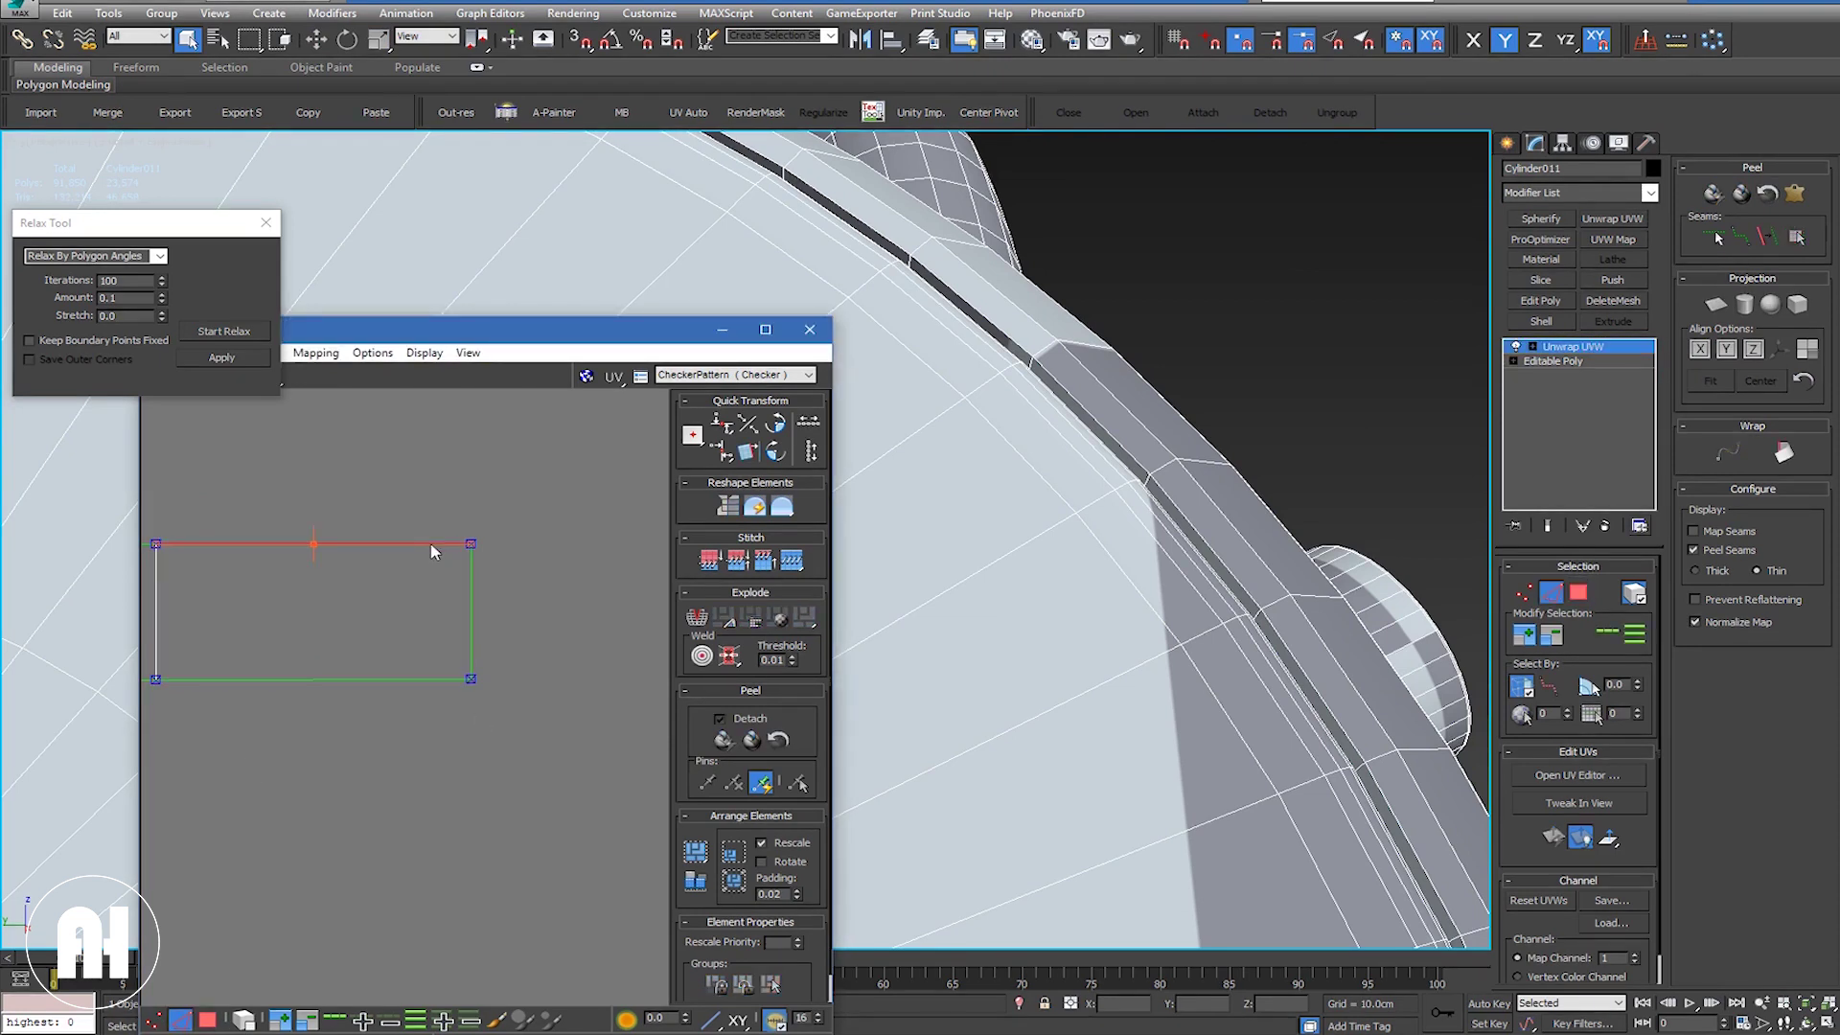
click(430, 680)
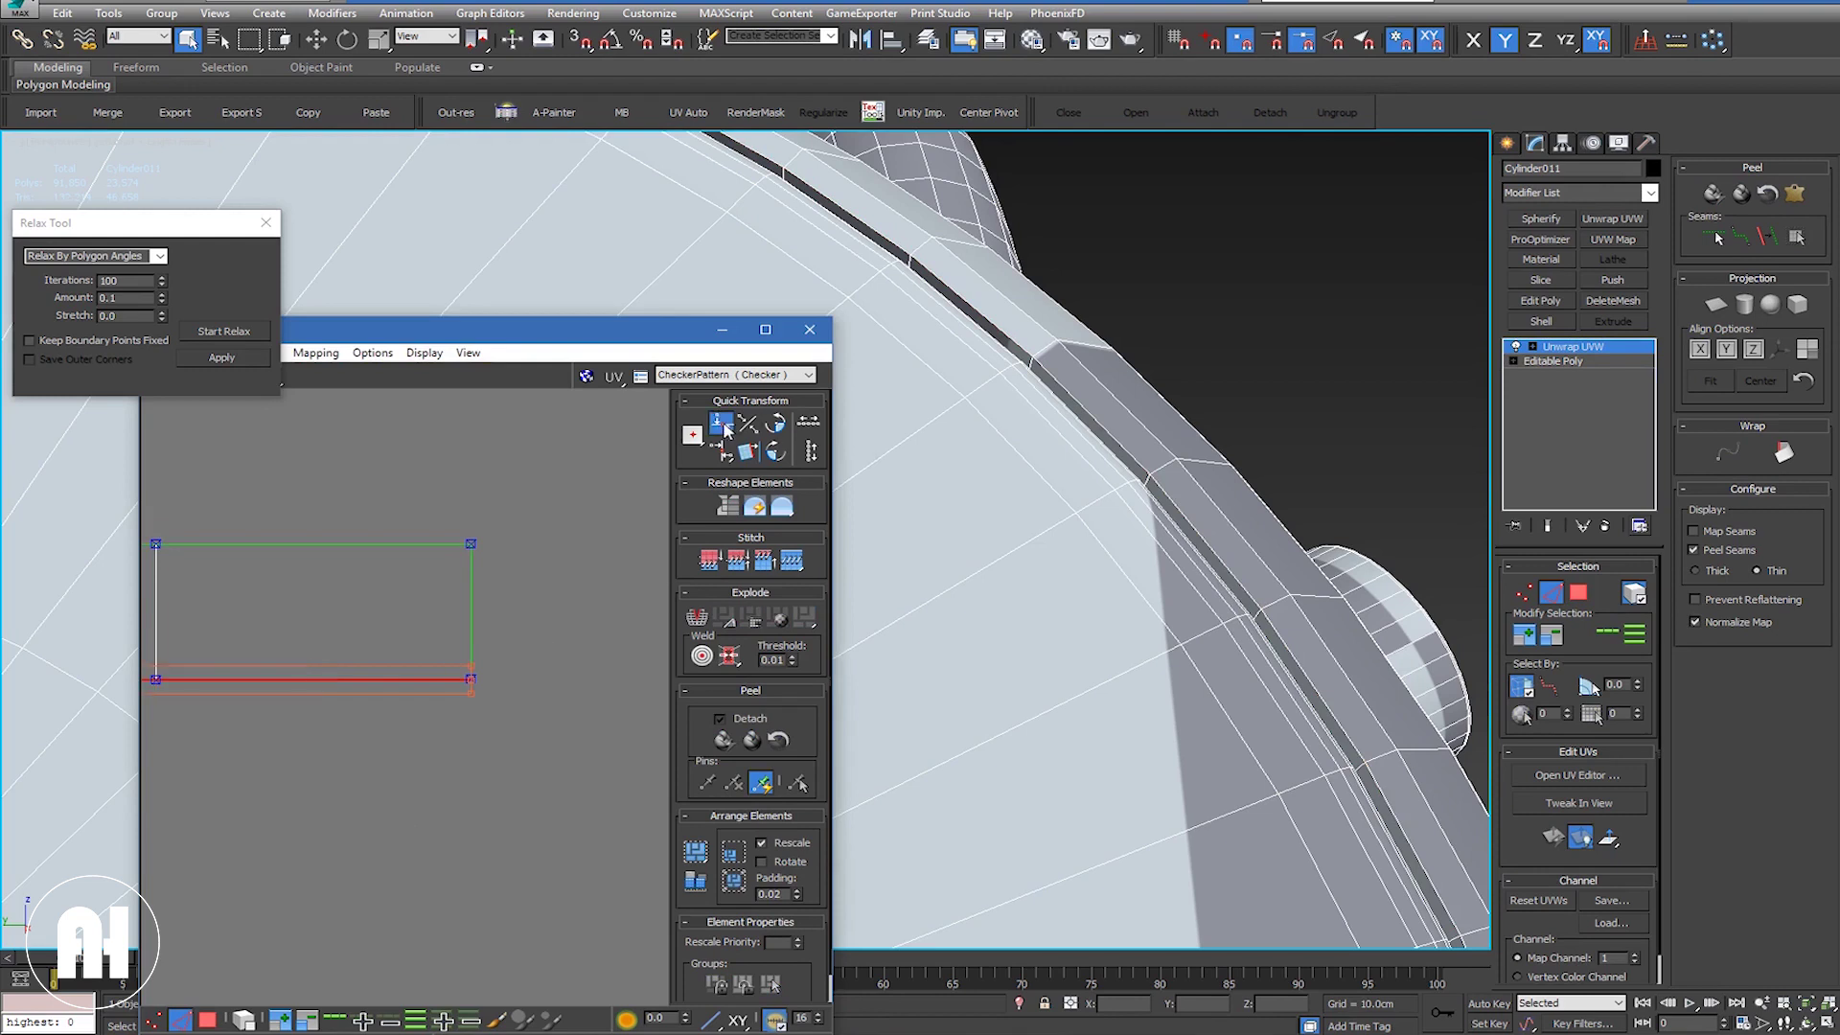
middle_drag(461, 693, 479, 688)
Step: Select the whole strip shell in face mode and zoom out to the full layout
click(207, 1018)
click(471, 584)
scroll(472, 582, down, 2)
scroll(471, 583, down, 3)
scroll(471, 583, down, 3)
scroll(471, 583, down, 3)
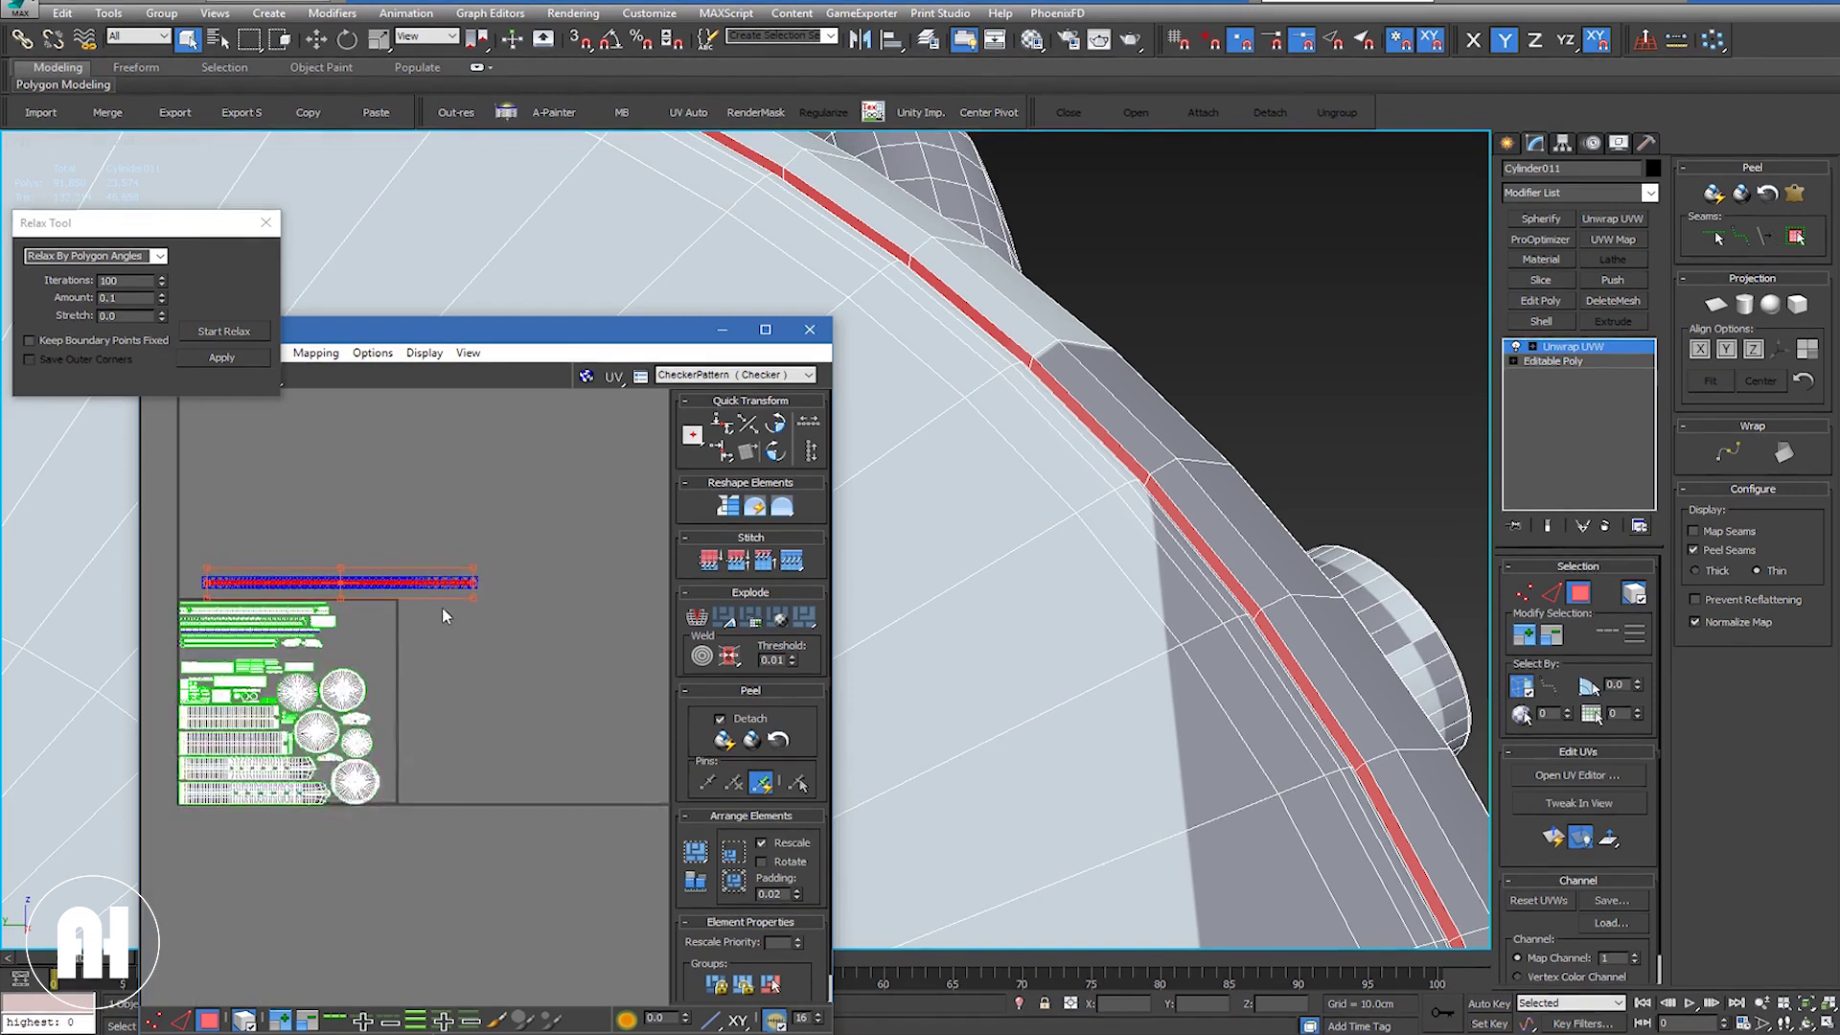
Step: Scale the bezel strip shell shorter along U and move the Edit UVWs window to the top
middle_drag(414, 649, 498, 654)
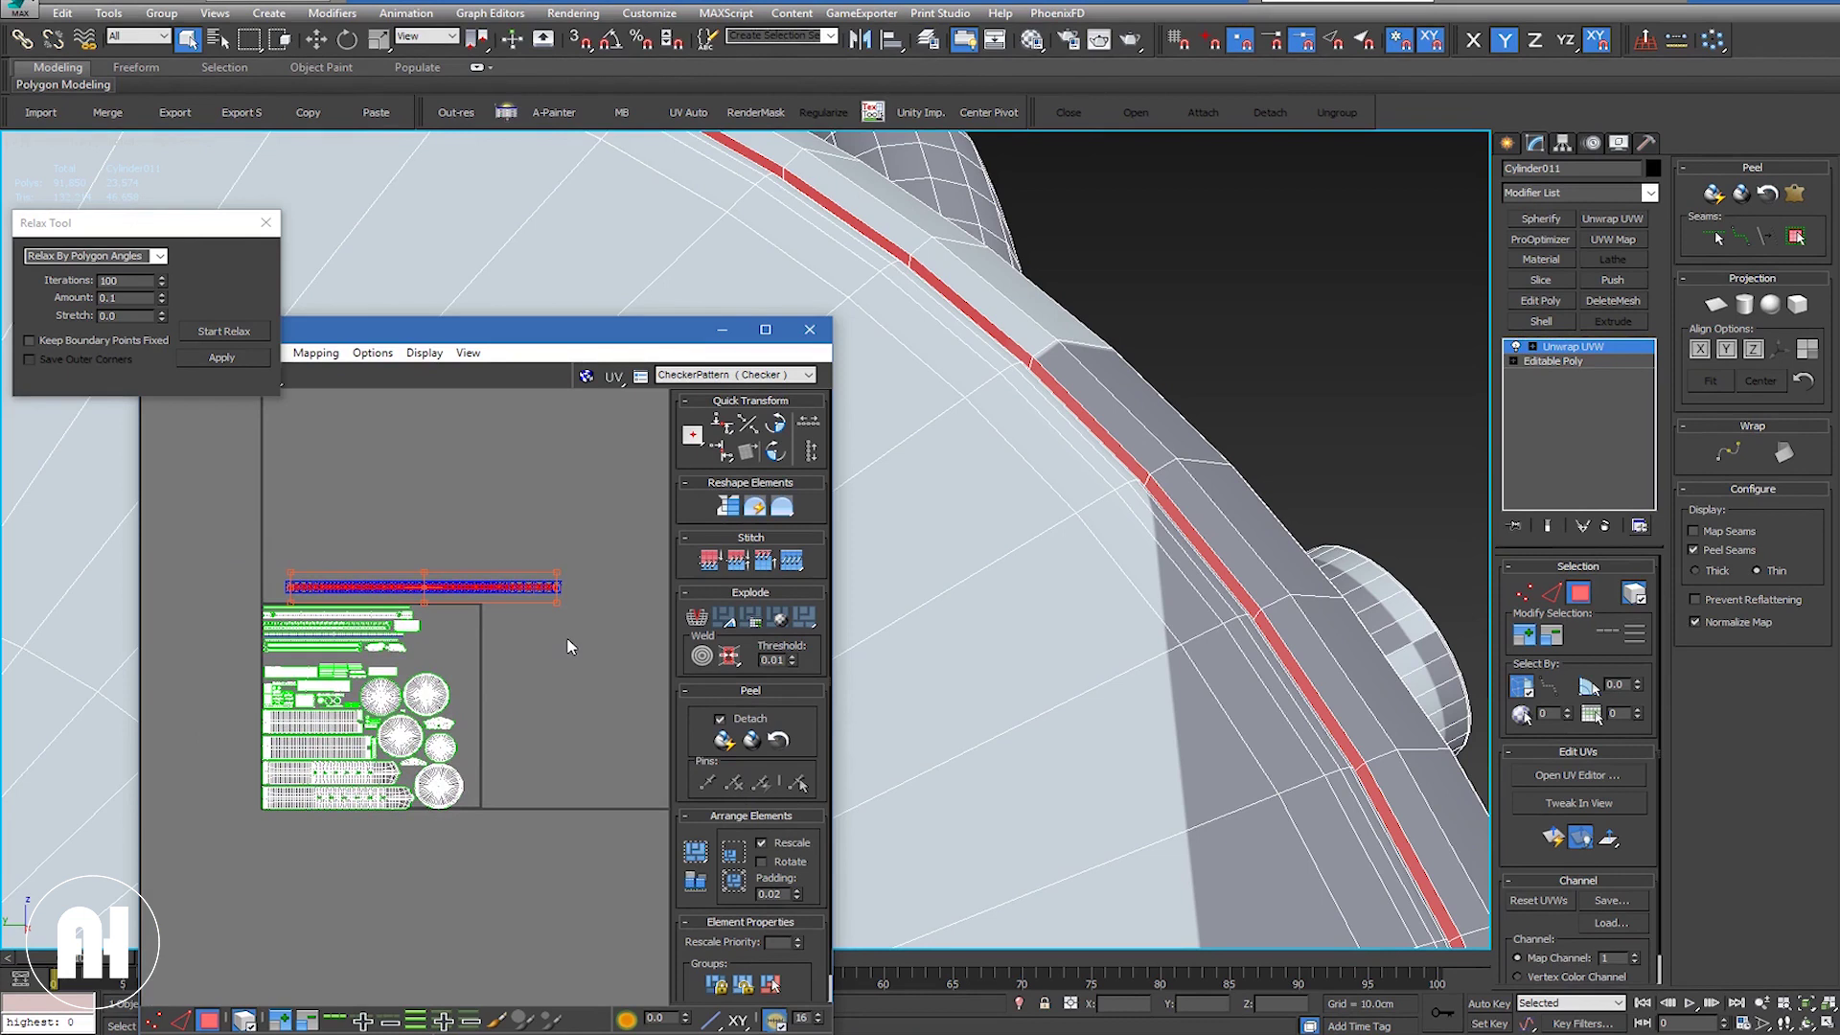
middle_drag(526, 613, 525, 615)
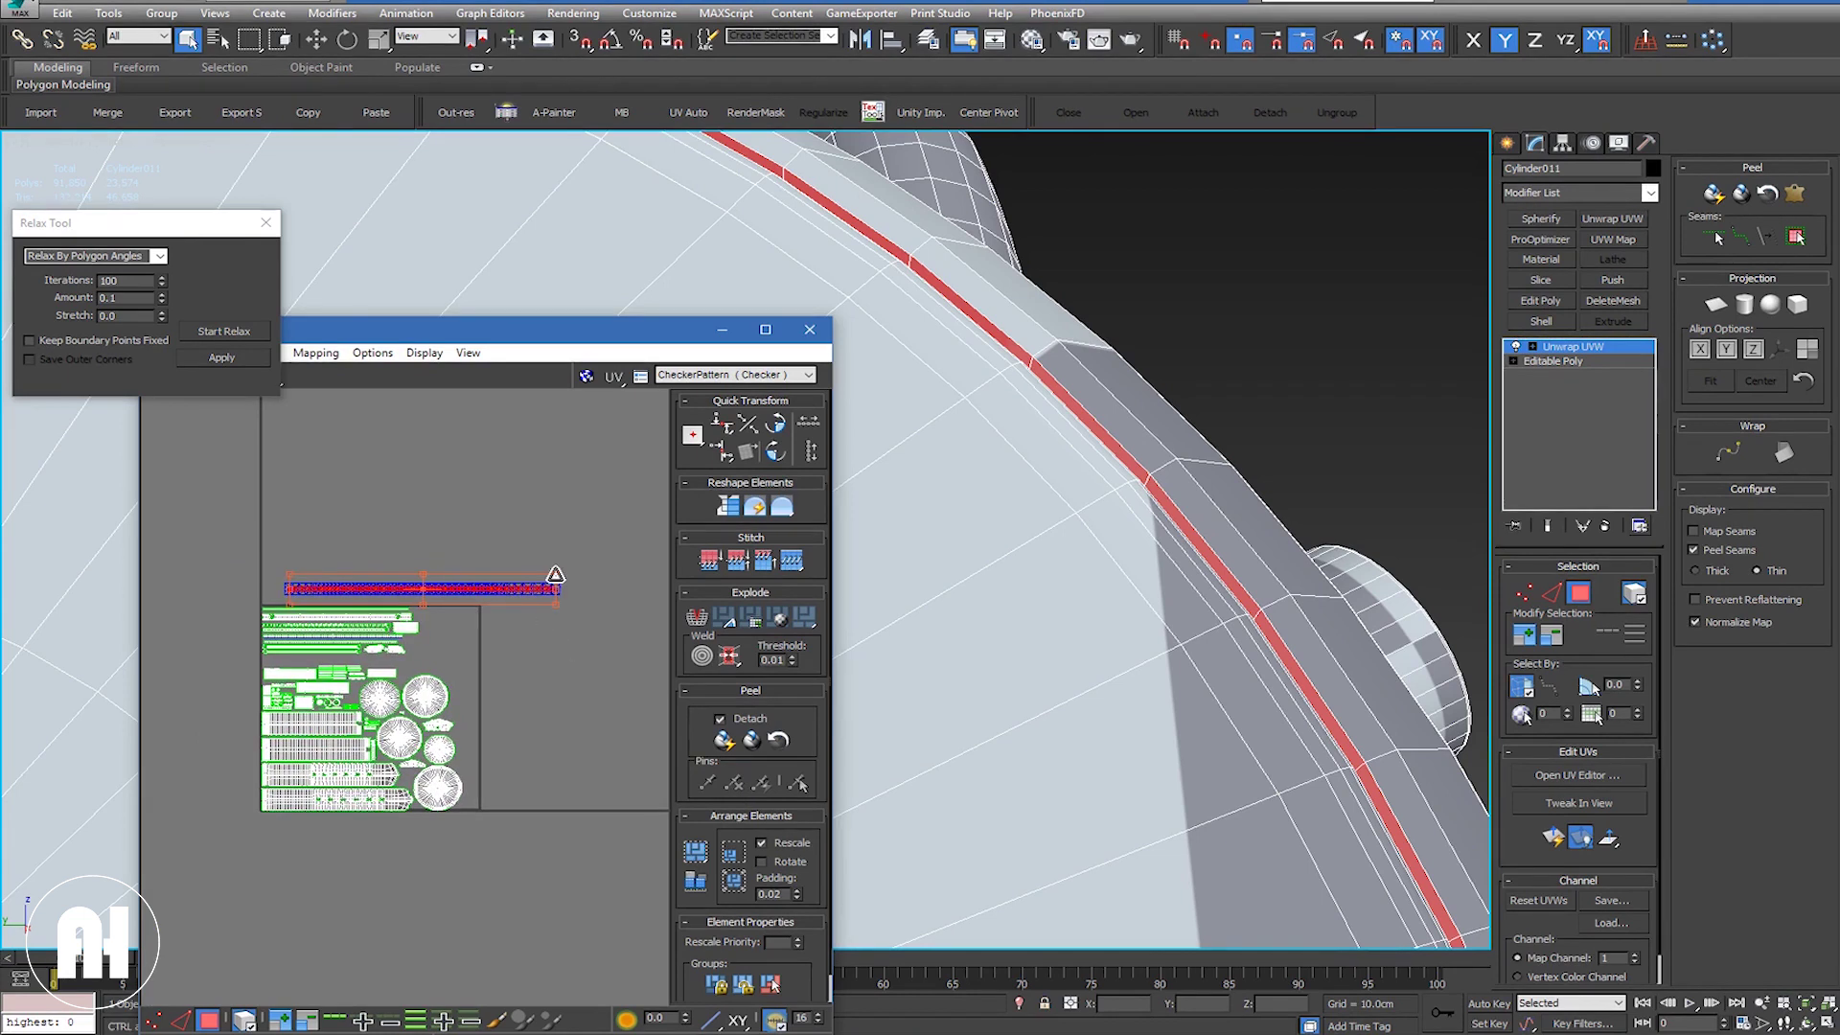
drag(557, 582, 384, 601)
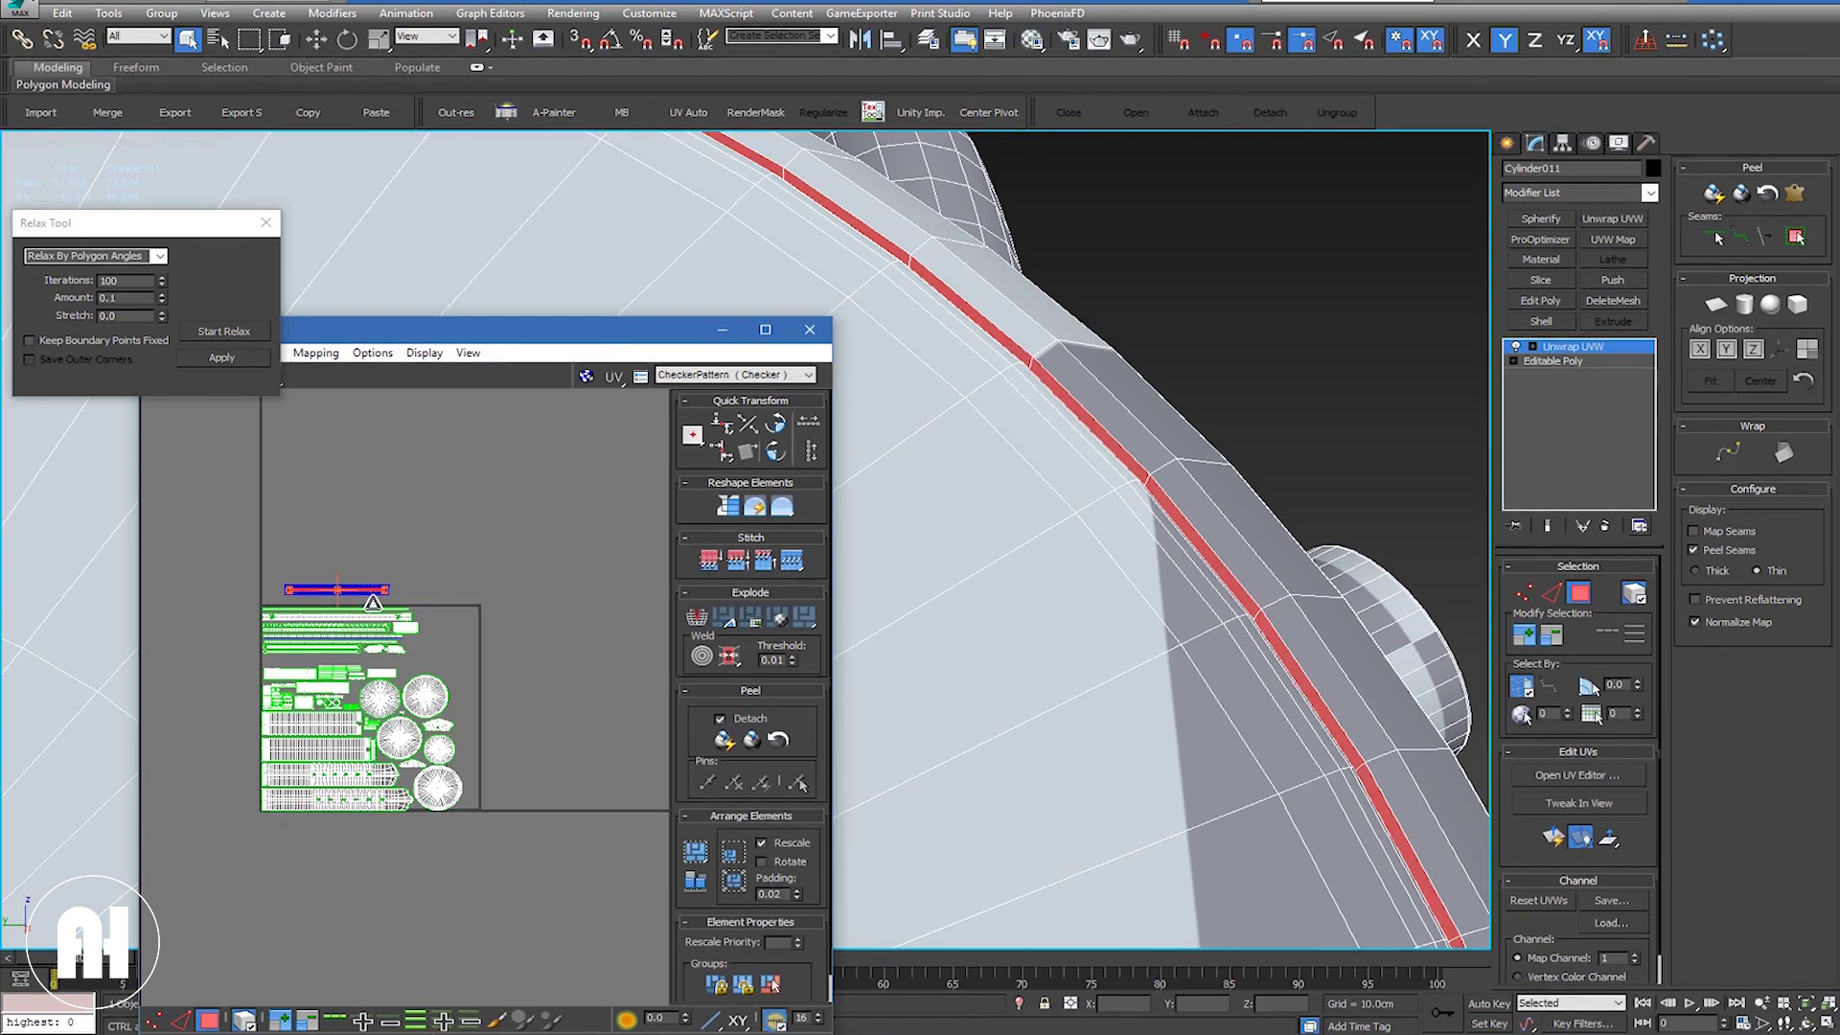
mouse_move(1117, 604)
alt+middle_down()
mouse_move(1072, 563)
mouse_move(1015, 620)
mouse_move(904, 554)
mouse_move(1058, 474)
mouse_move(1198, 616)
mouse_move(1215, 760)
mouse_move(1102, 623)
alt+middle_up()
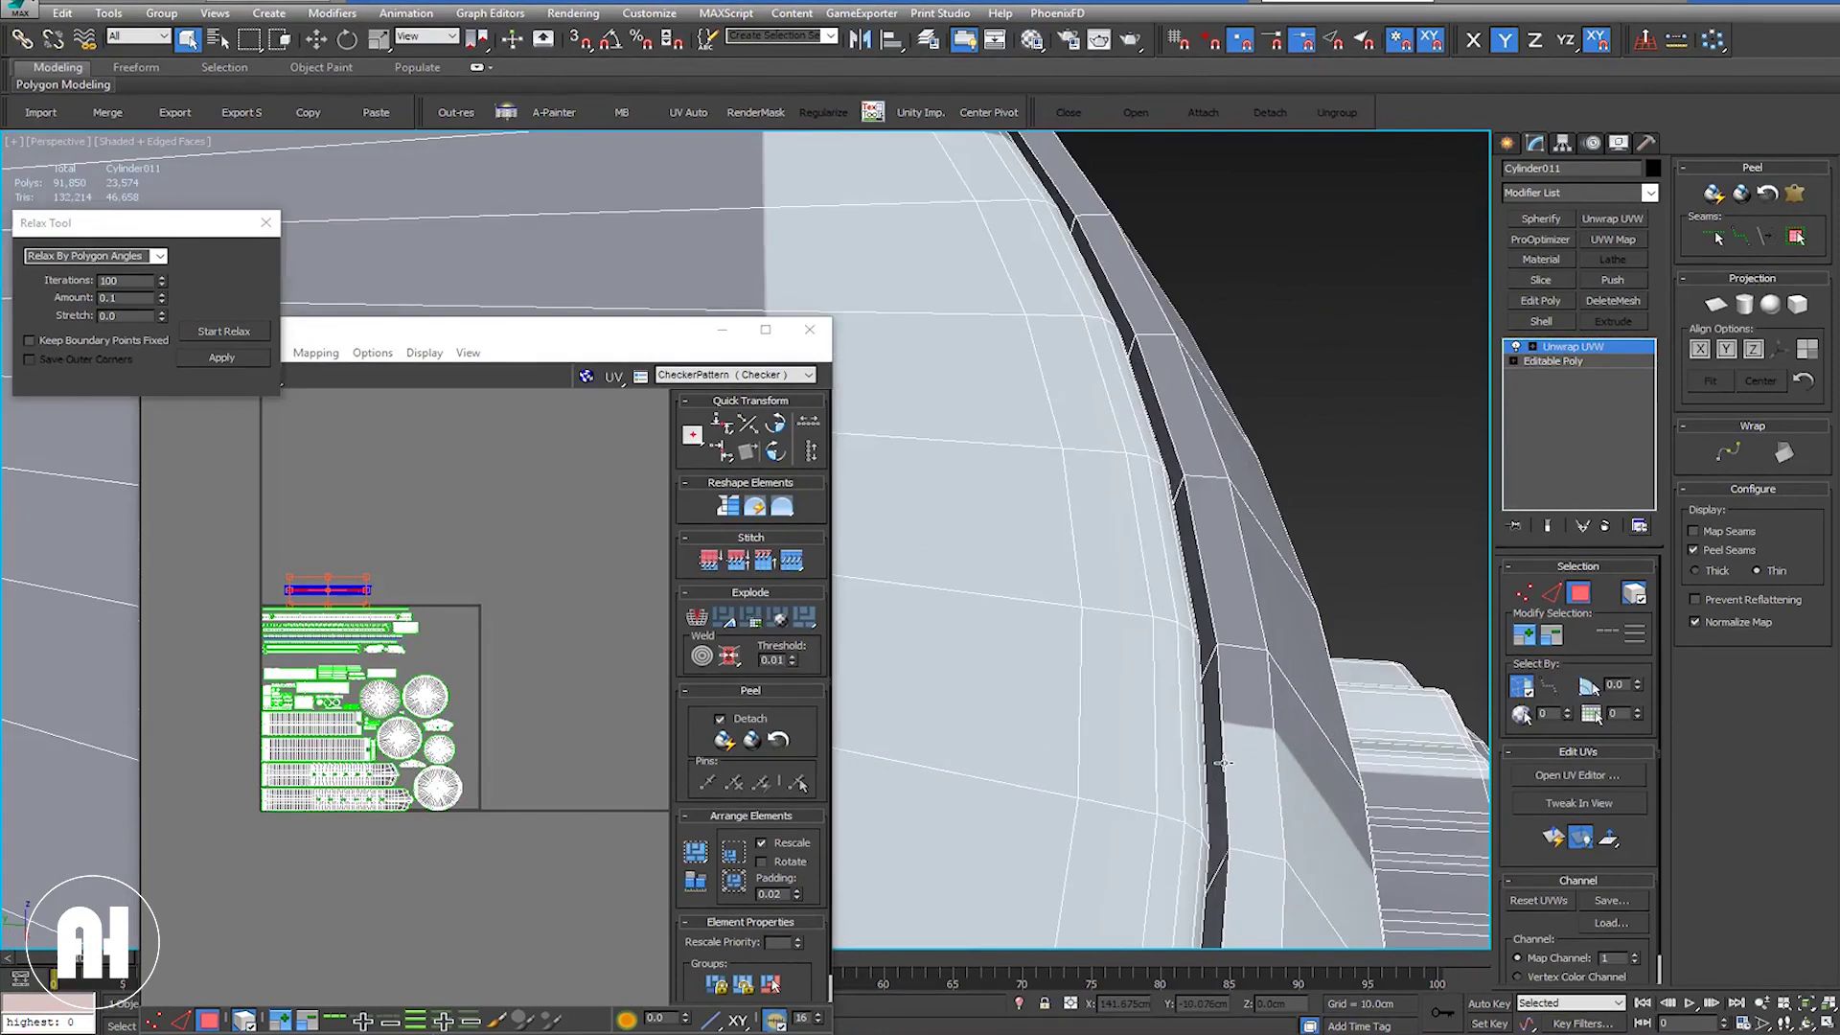
drag(489, 323, 700, 32)
Step: Maximise the UV editor and move the bezel strip beneath the long strap shells
double_click(701, 32)
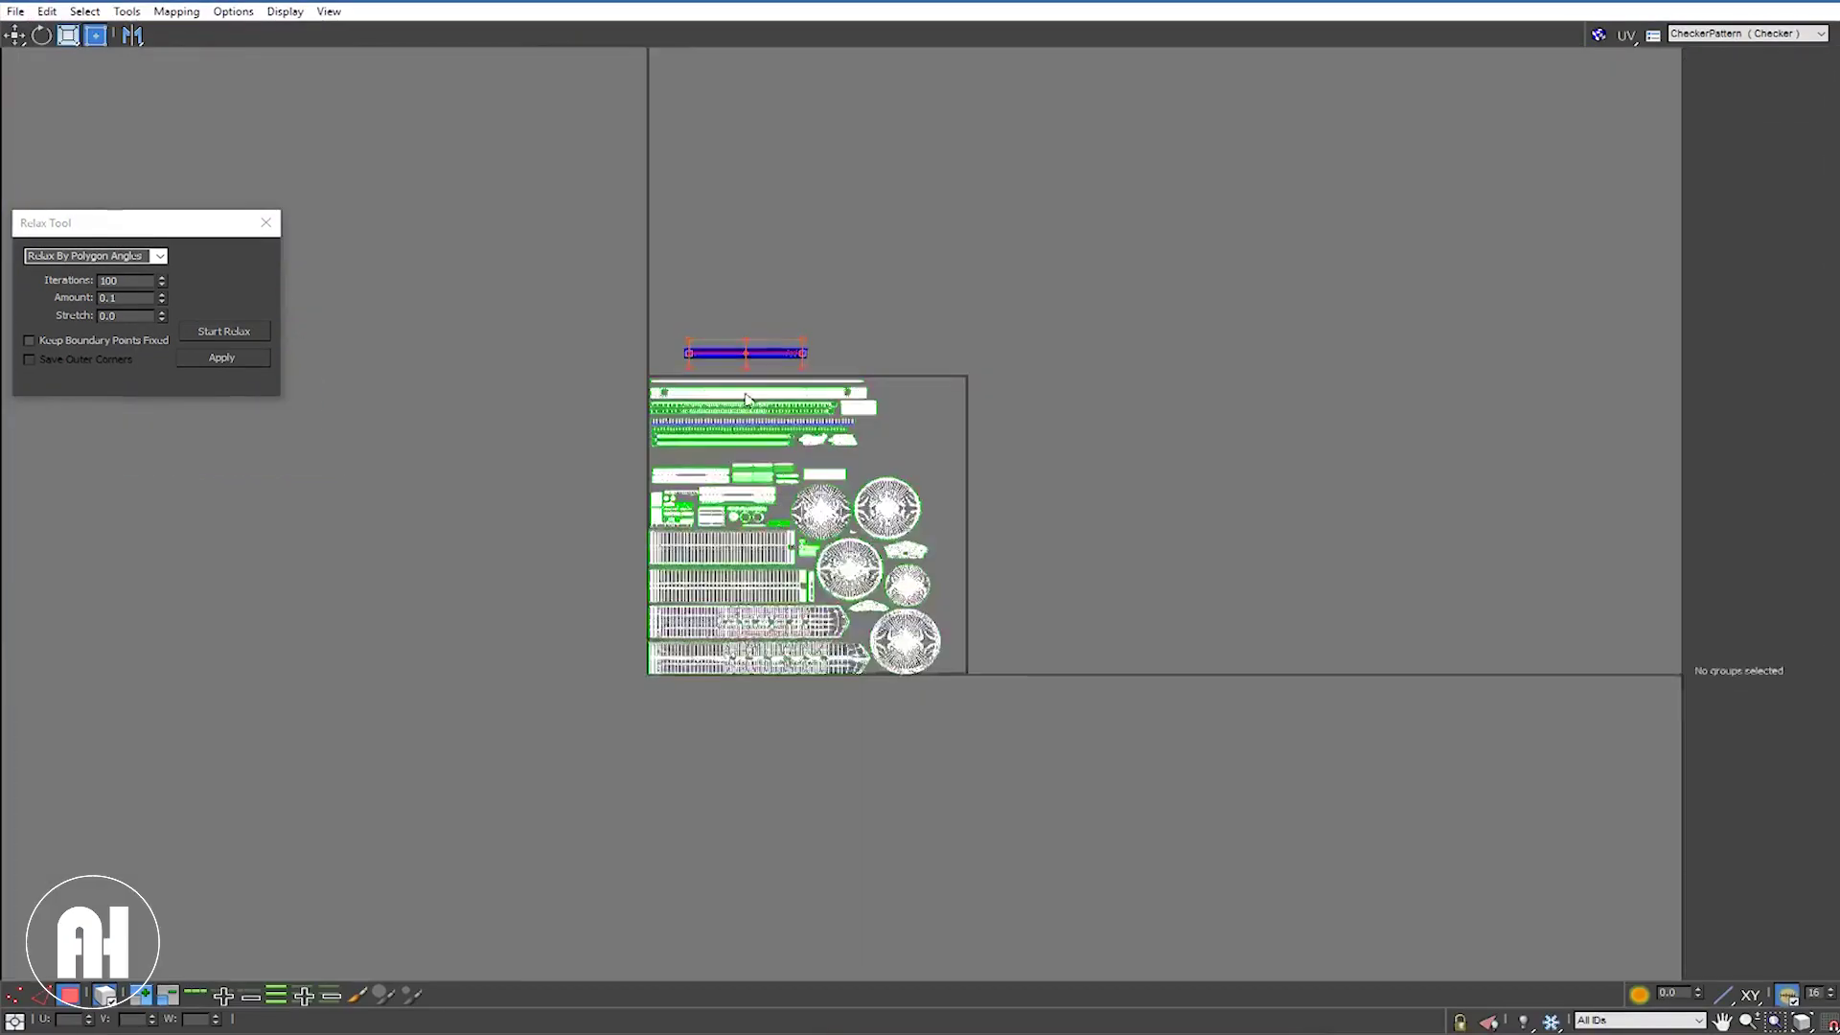
scroll(712, 345, up, 3)
scroll(712, 345, up, 2)
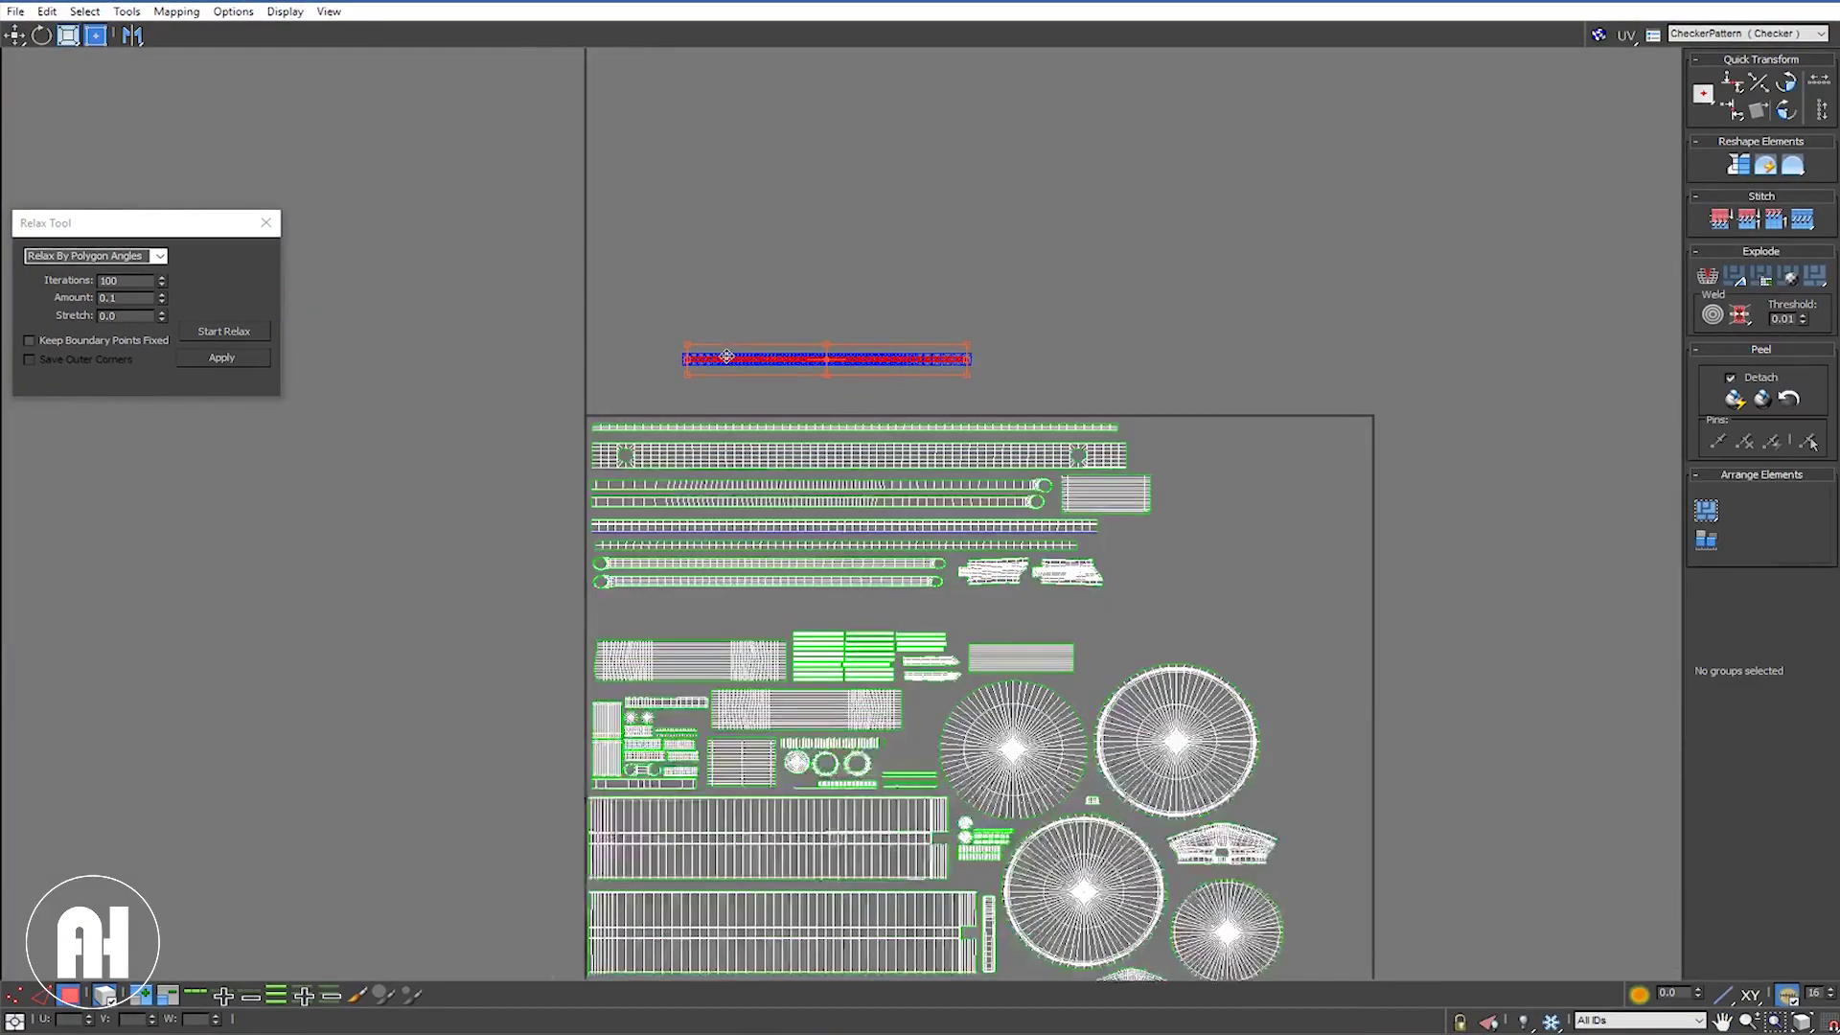
scroll(712, 345, up, 2)
drag(702, 591, 626, 673)
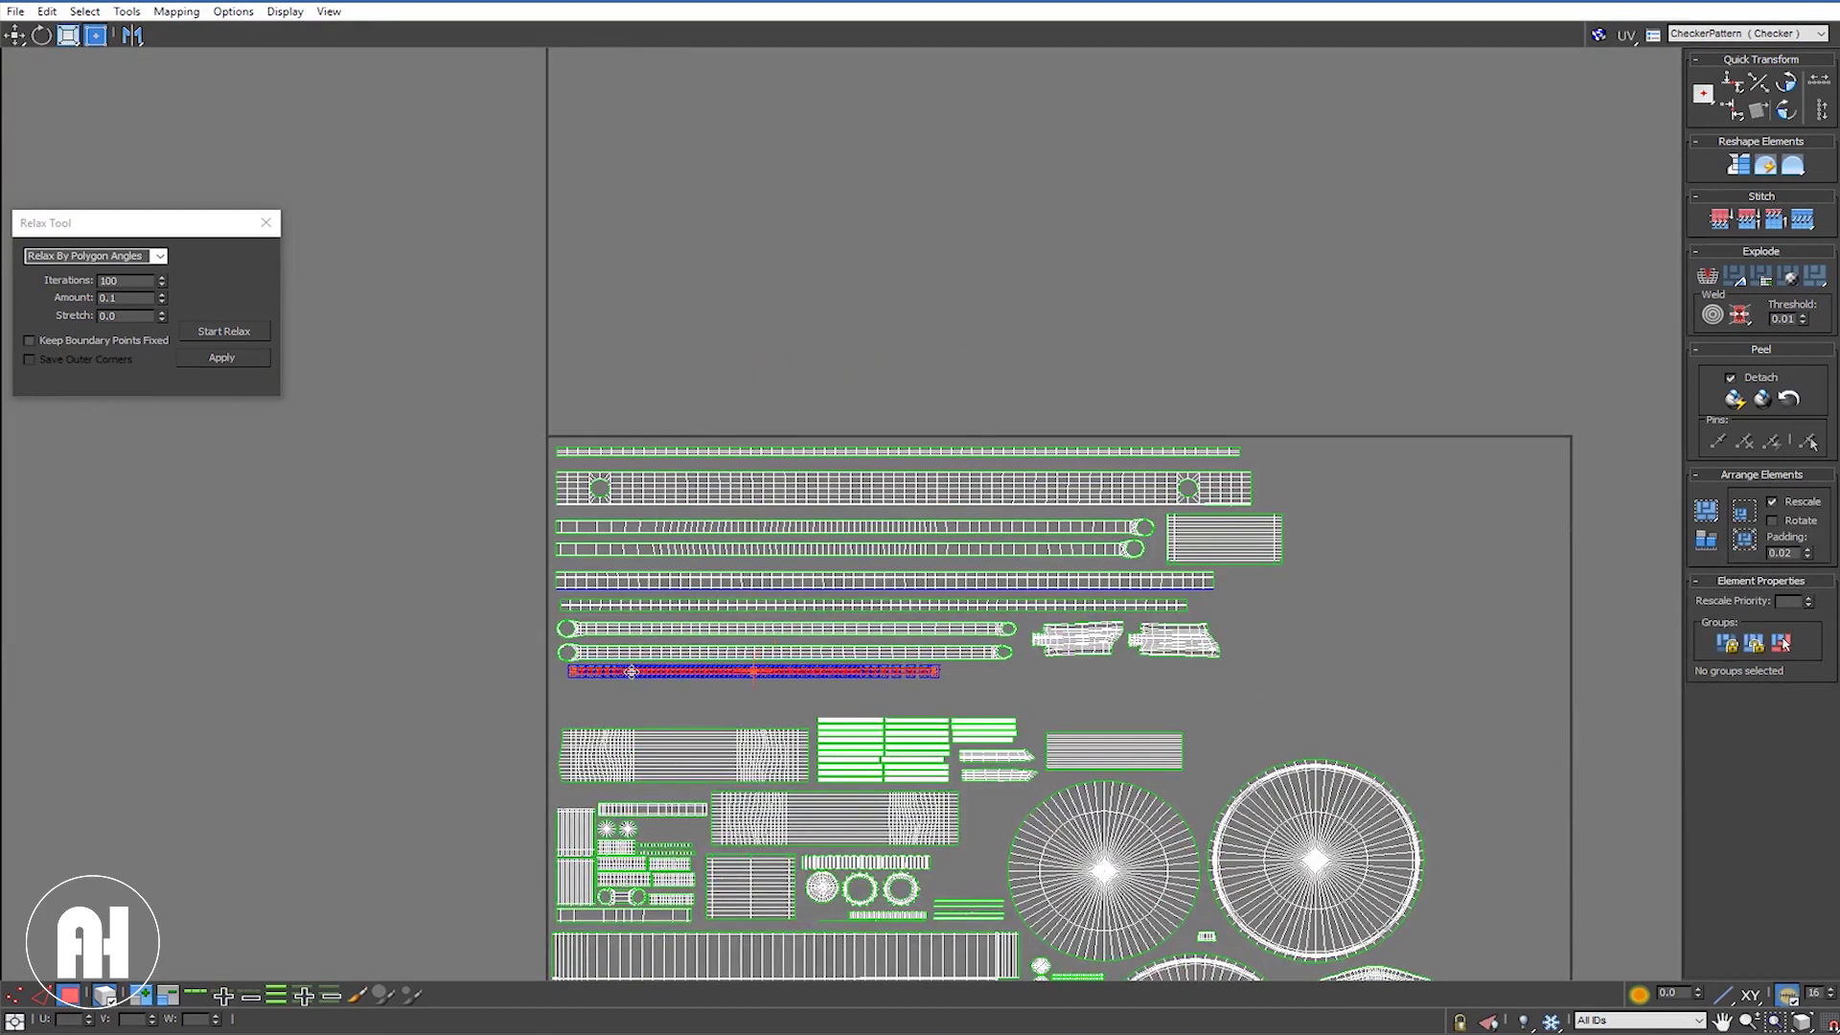
Step: Shorten the bezel strip further along U to match the strap shells' scale
scroll(809, 681, up, 1)
scroll(809, 681, up, 3)
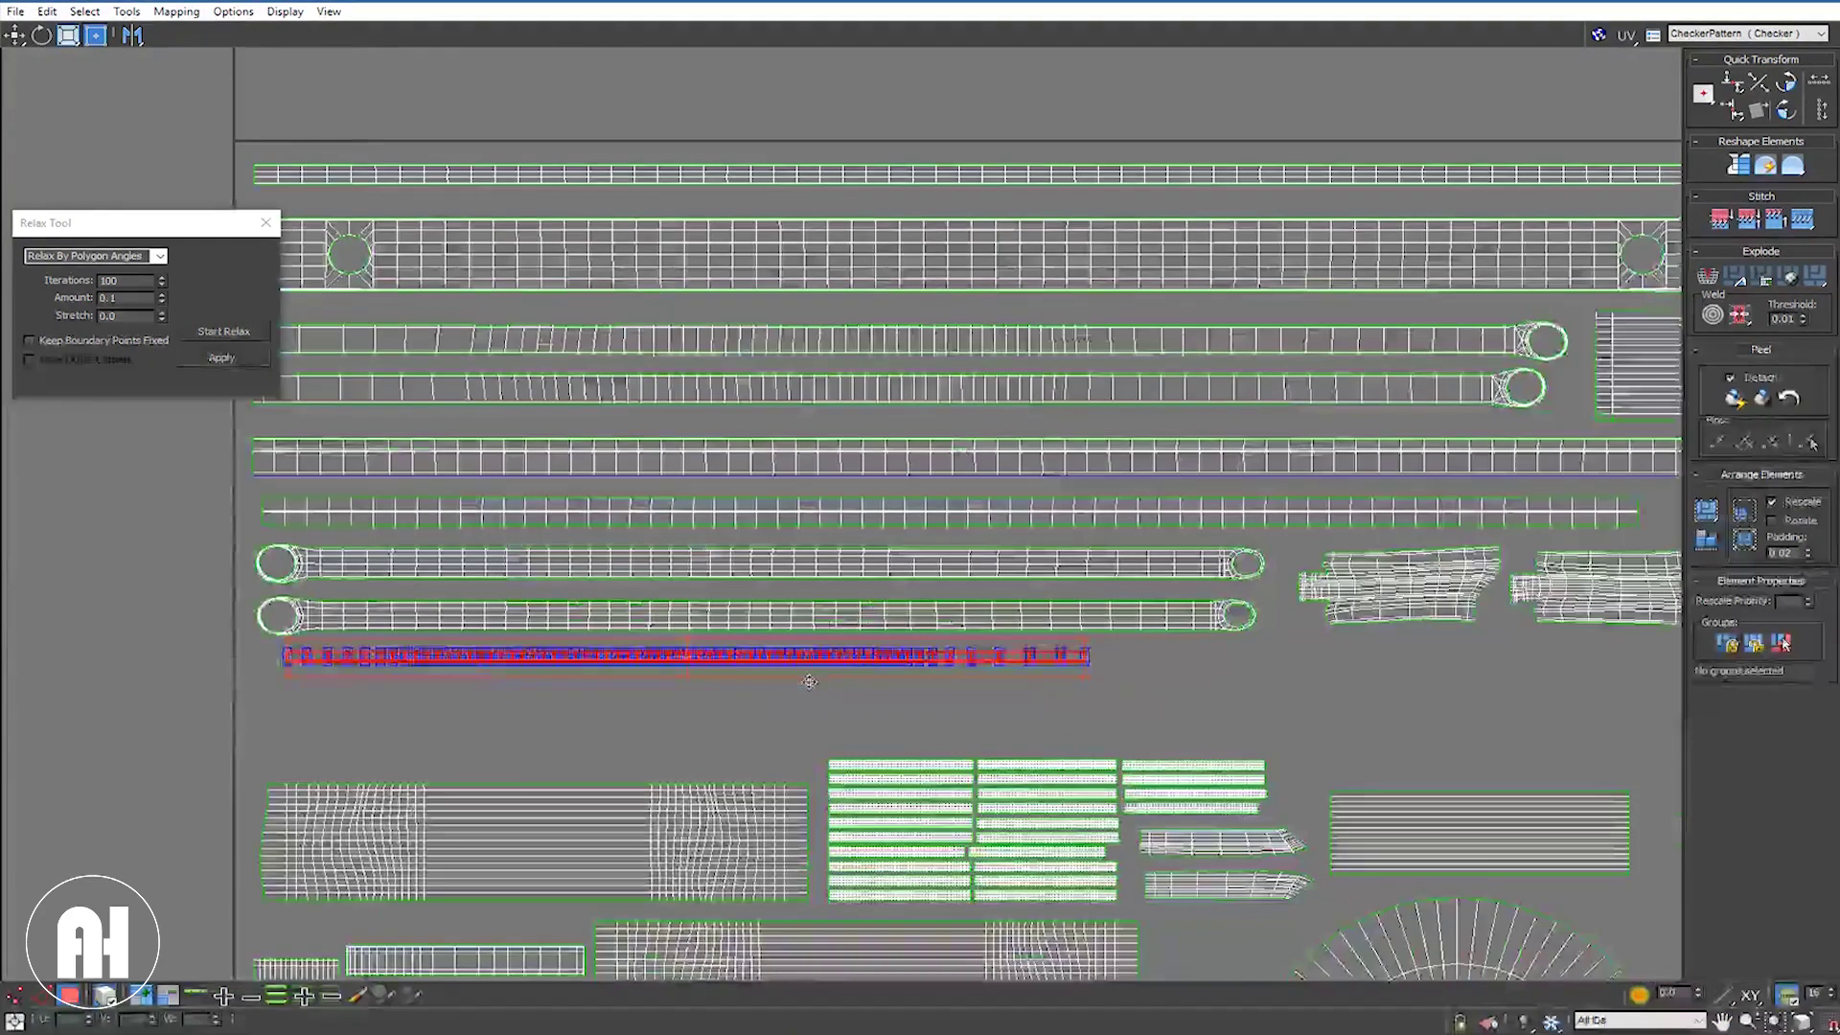
drag(1085, 640, 958, 652)
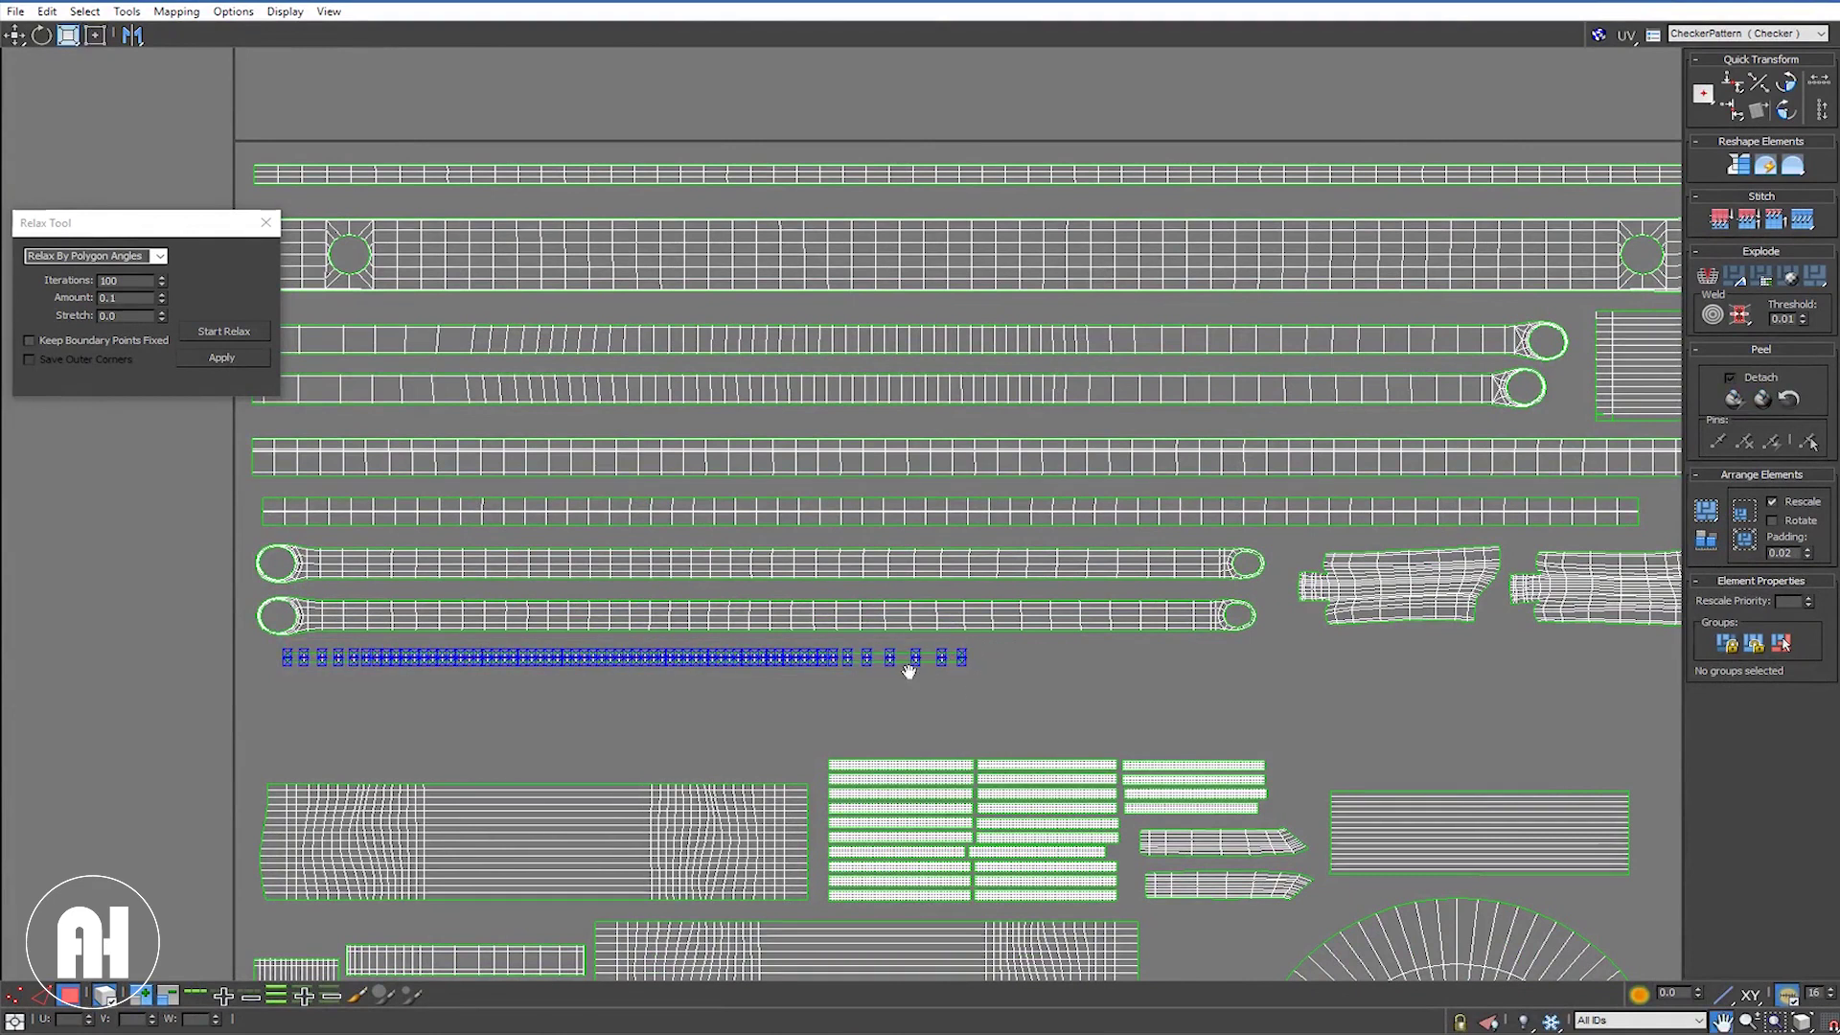
scroll(883, 662, down, 3)
scroll(883, 662, down, 2)
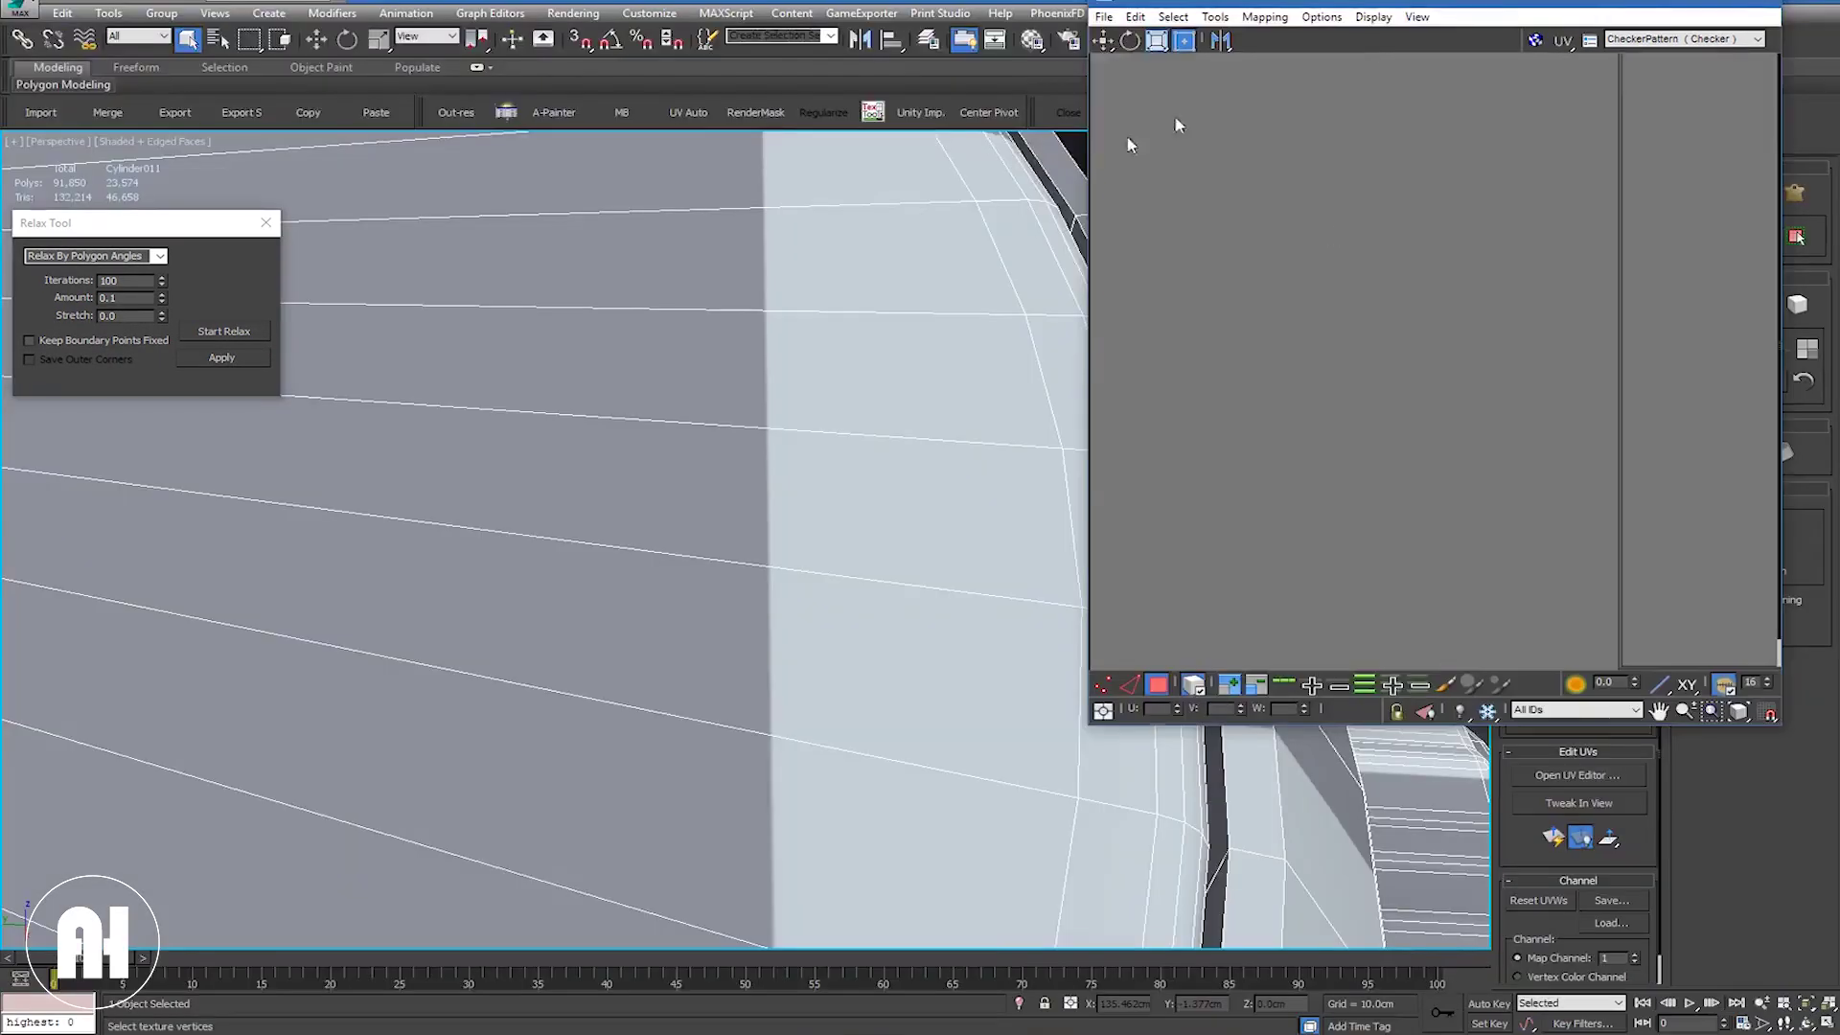
Step: Zoom out and pan the UV layout into view, leaving the round island deselected
scroll(1265, 522, down, 2)
scroll(1255, 537, down, 4)
scroll(1236, 562, down, 2)
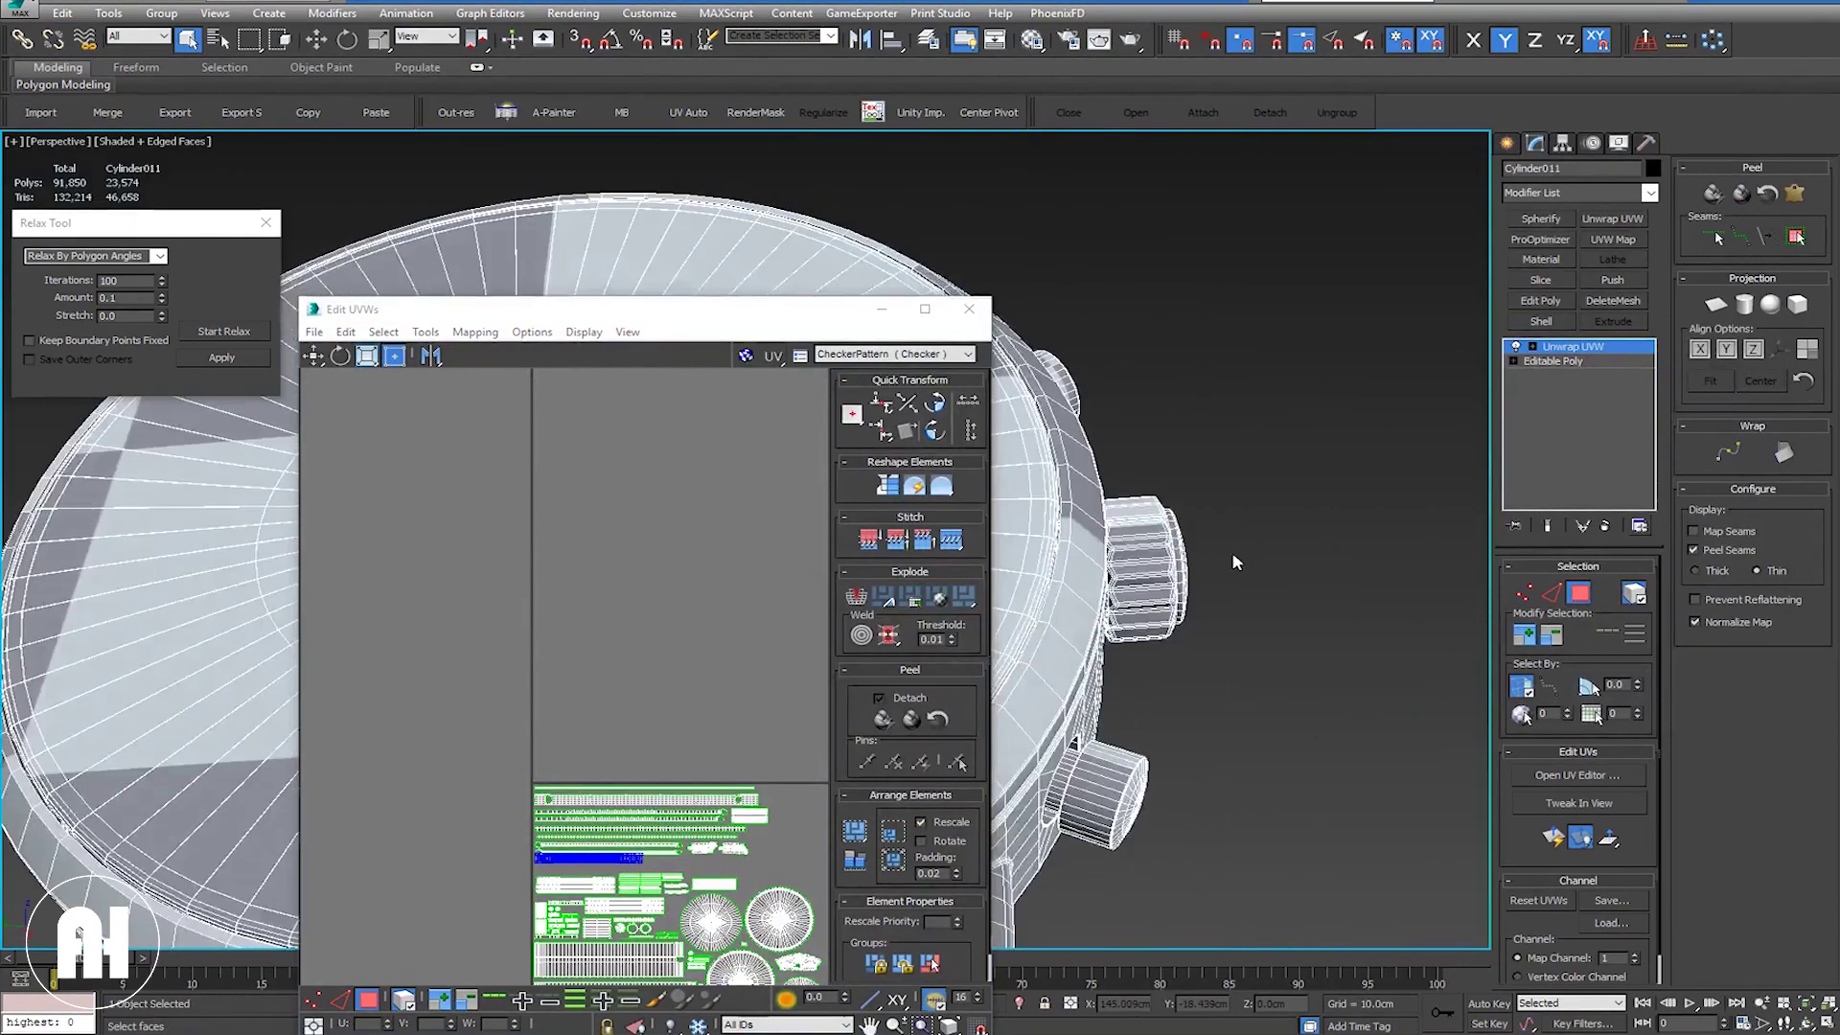
scroll(1236, 562, down, 3)
click(778, 918)
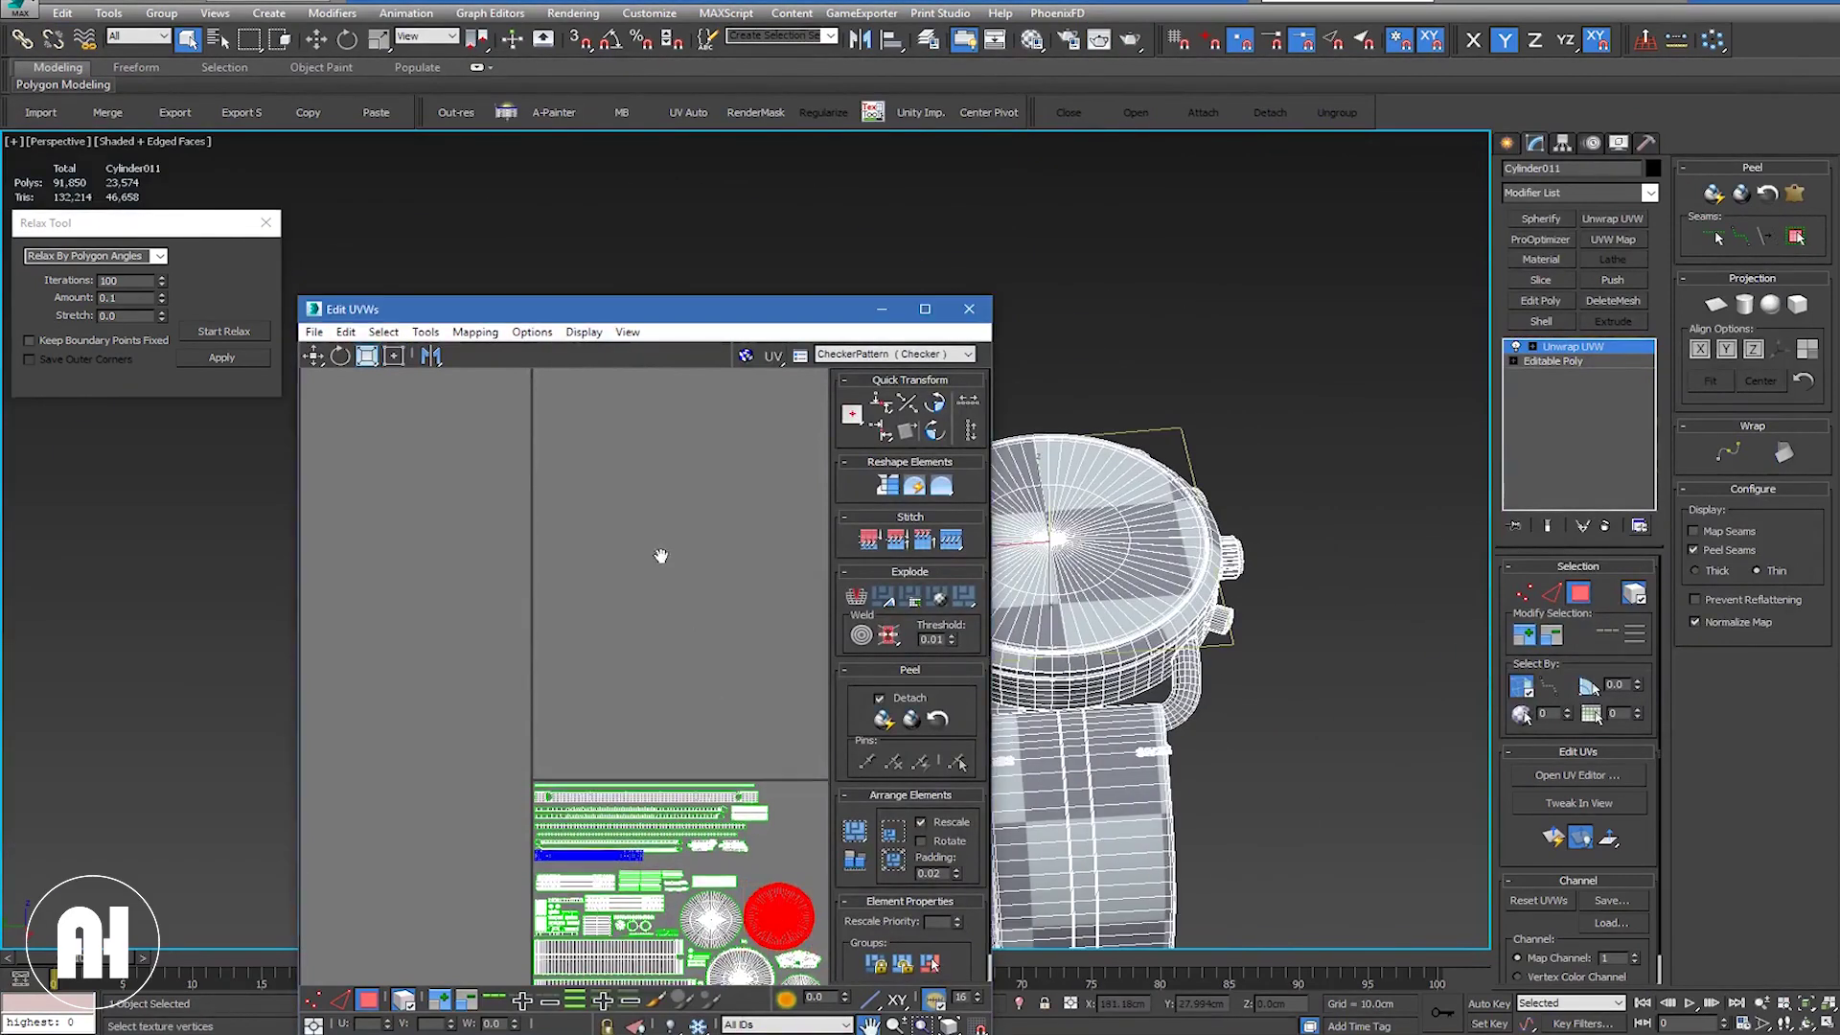
middle_drag(811, 980, 734, 755)
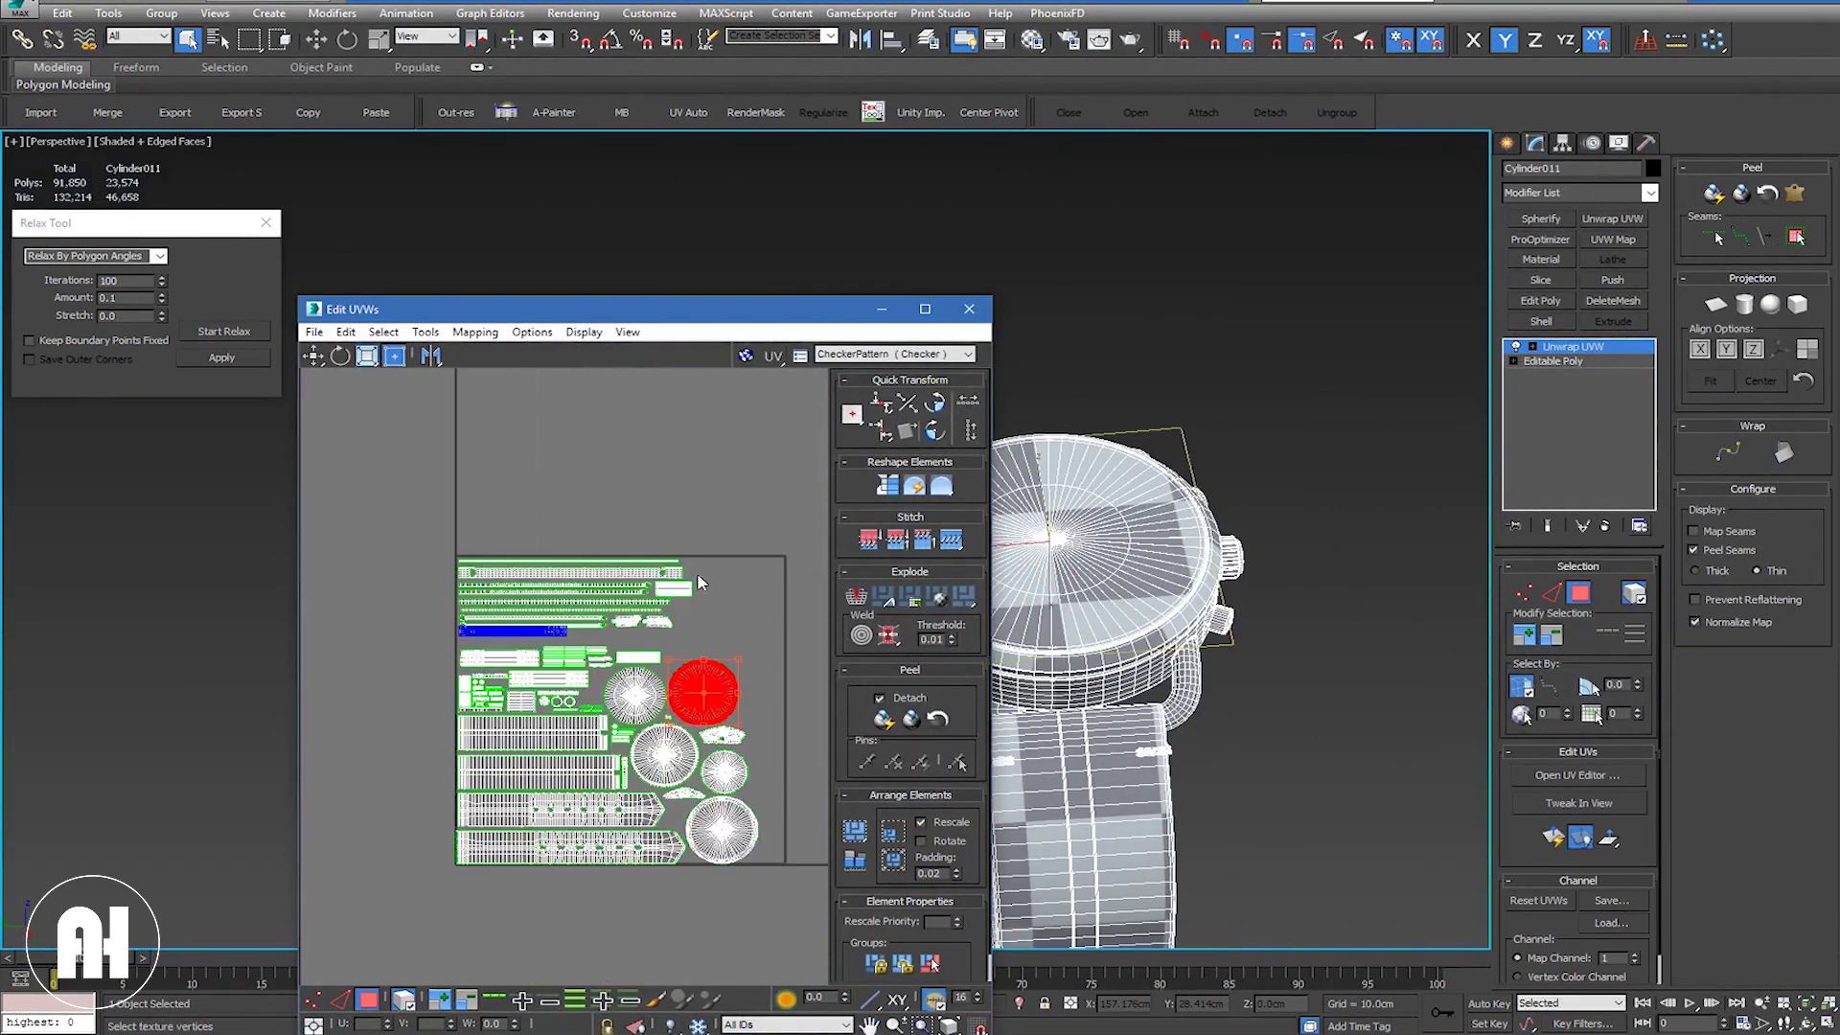
click(746, 565)
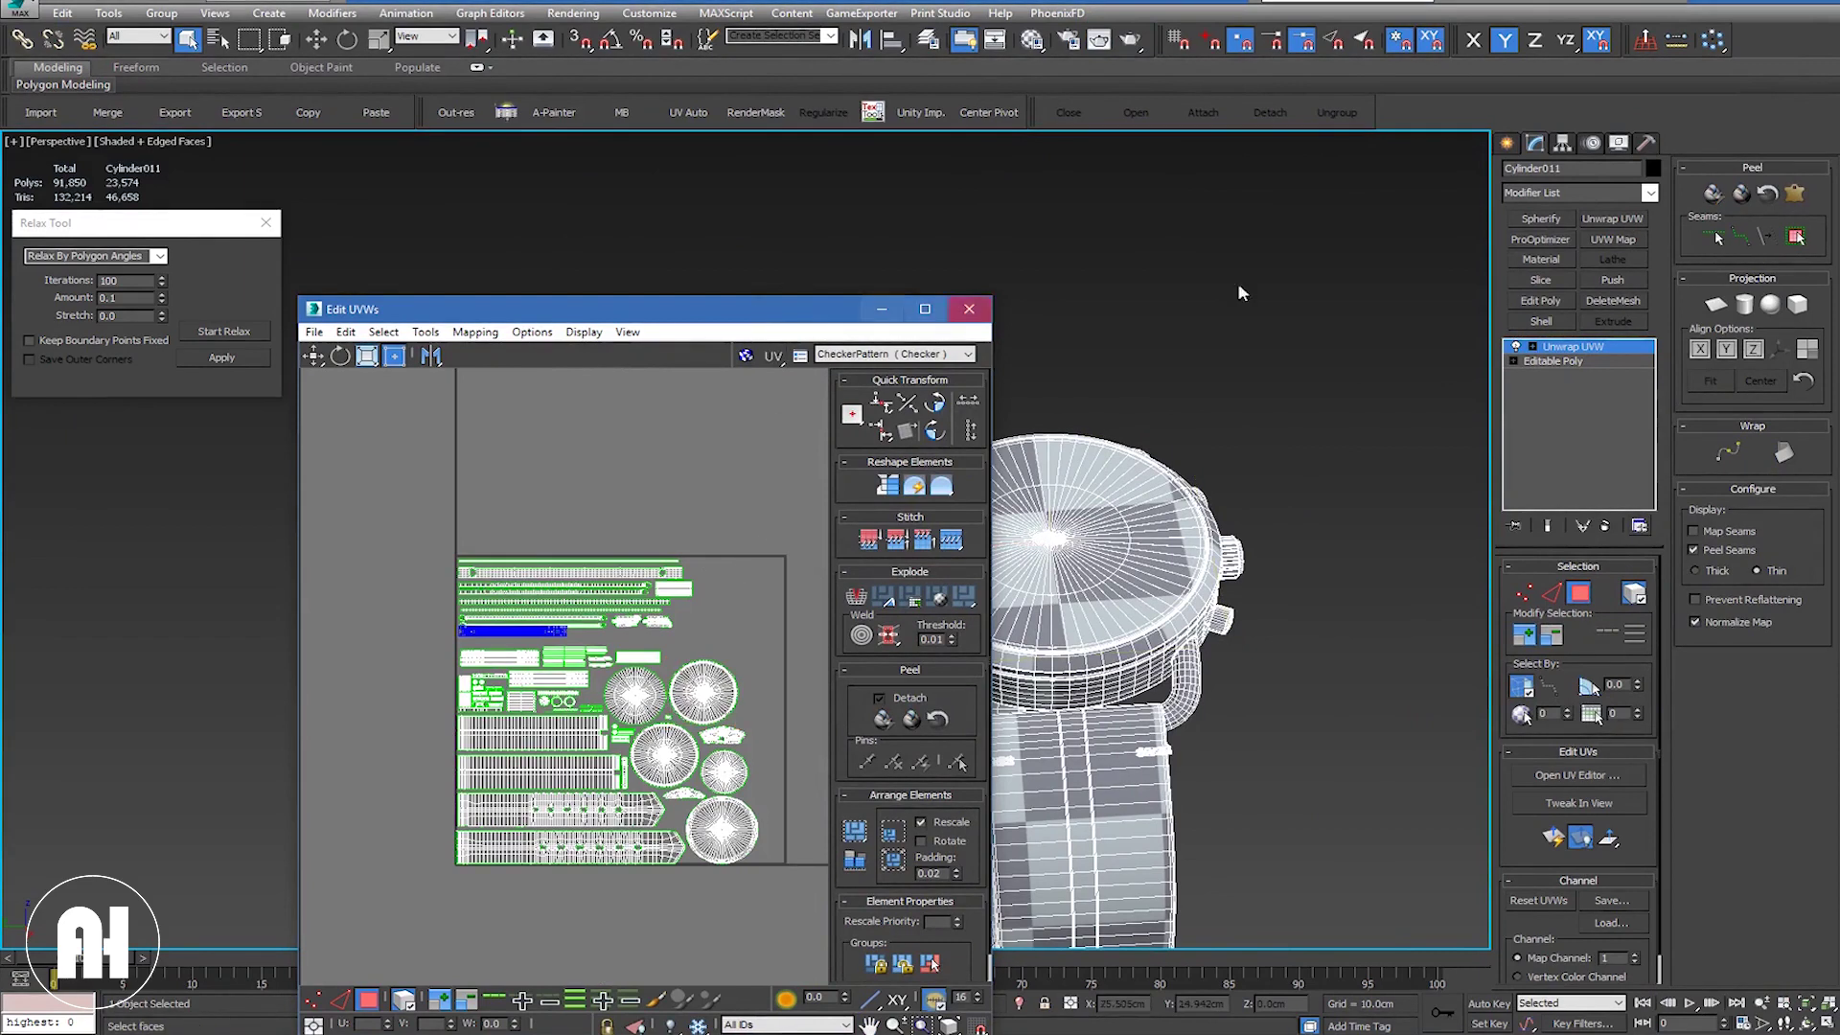
Step: Collapse Unwrap UVW into the Editable Poly and turn off Edged Faces with F4
right_click(1571, 346)
click(1610, 493)
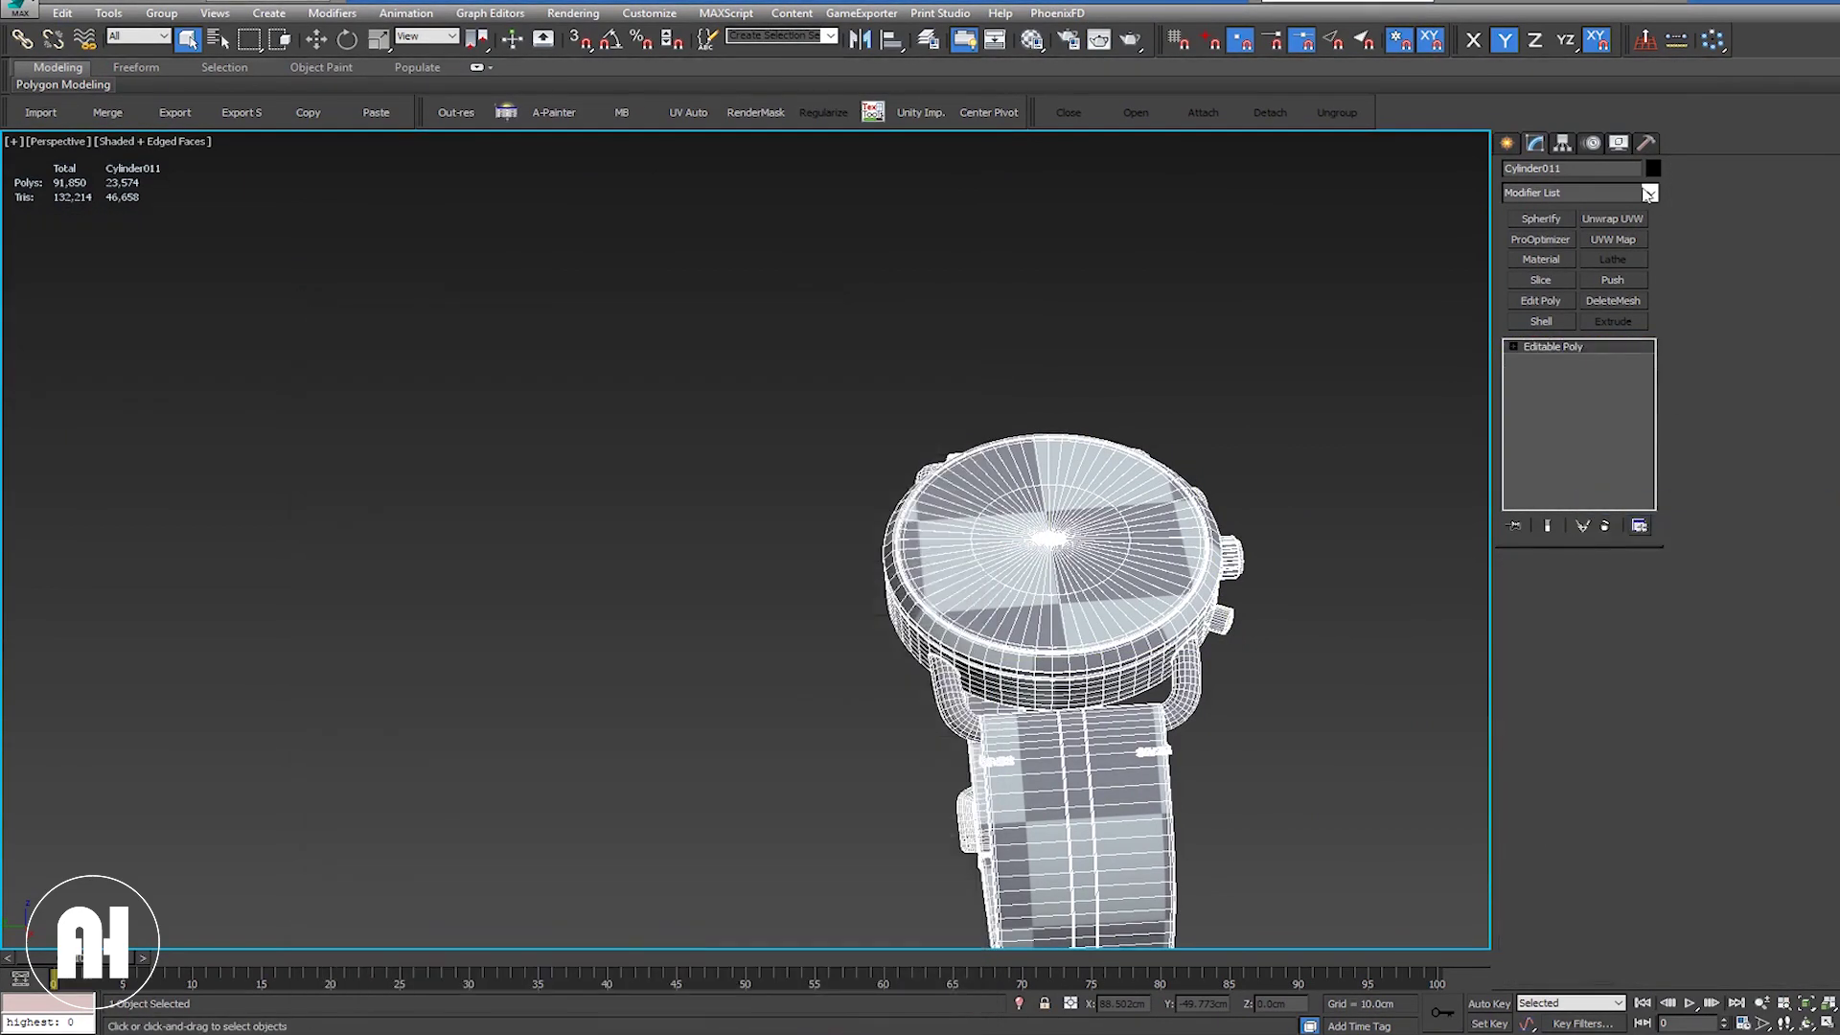
mouse_move(1198, 719)
alt+middle_down()
mouse_move(978, 553)
mouse_move(1071, 617)
mouse_move(1167, 595)
mouse_move(994, 651)
mouse_move(1020, 66)
alt+middle_up()
key(F4)
Step: In the Material Editor, set the Diffuse checker map's tiling to 60
scroll(1167, 594, up, 5)
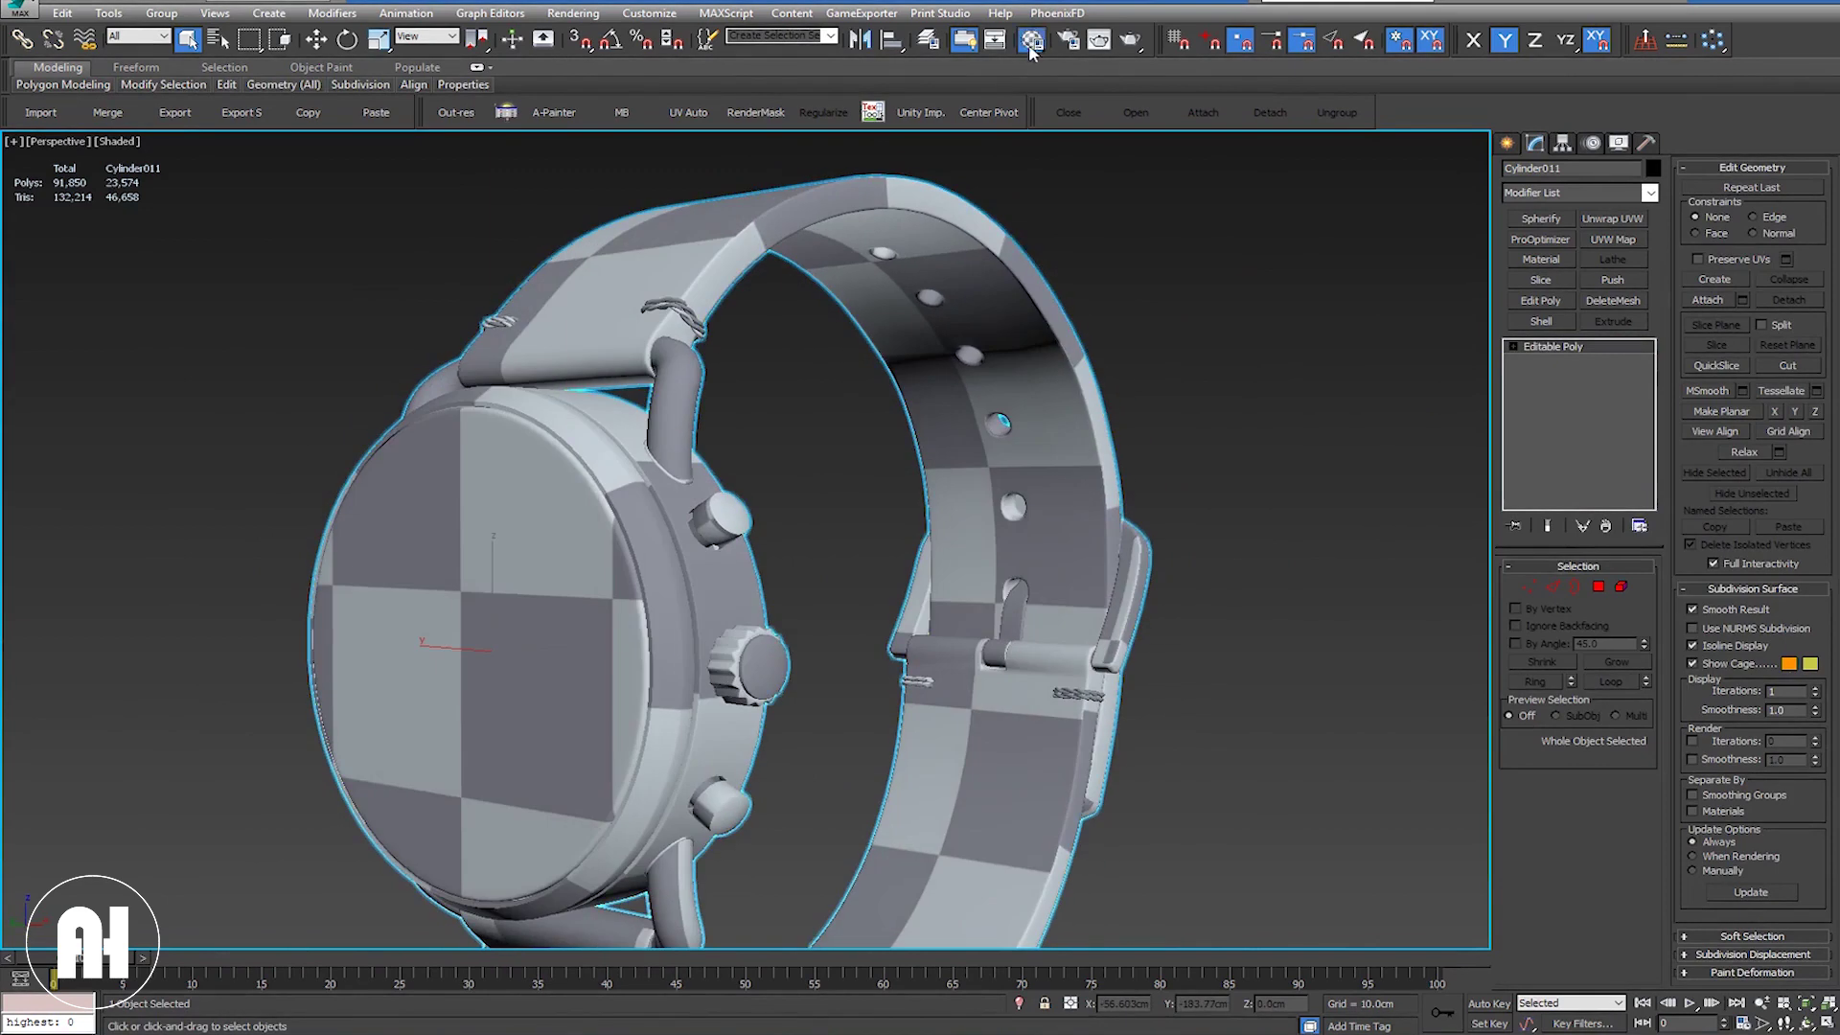
key(m)
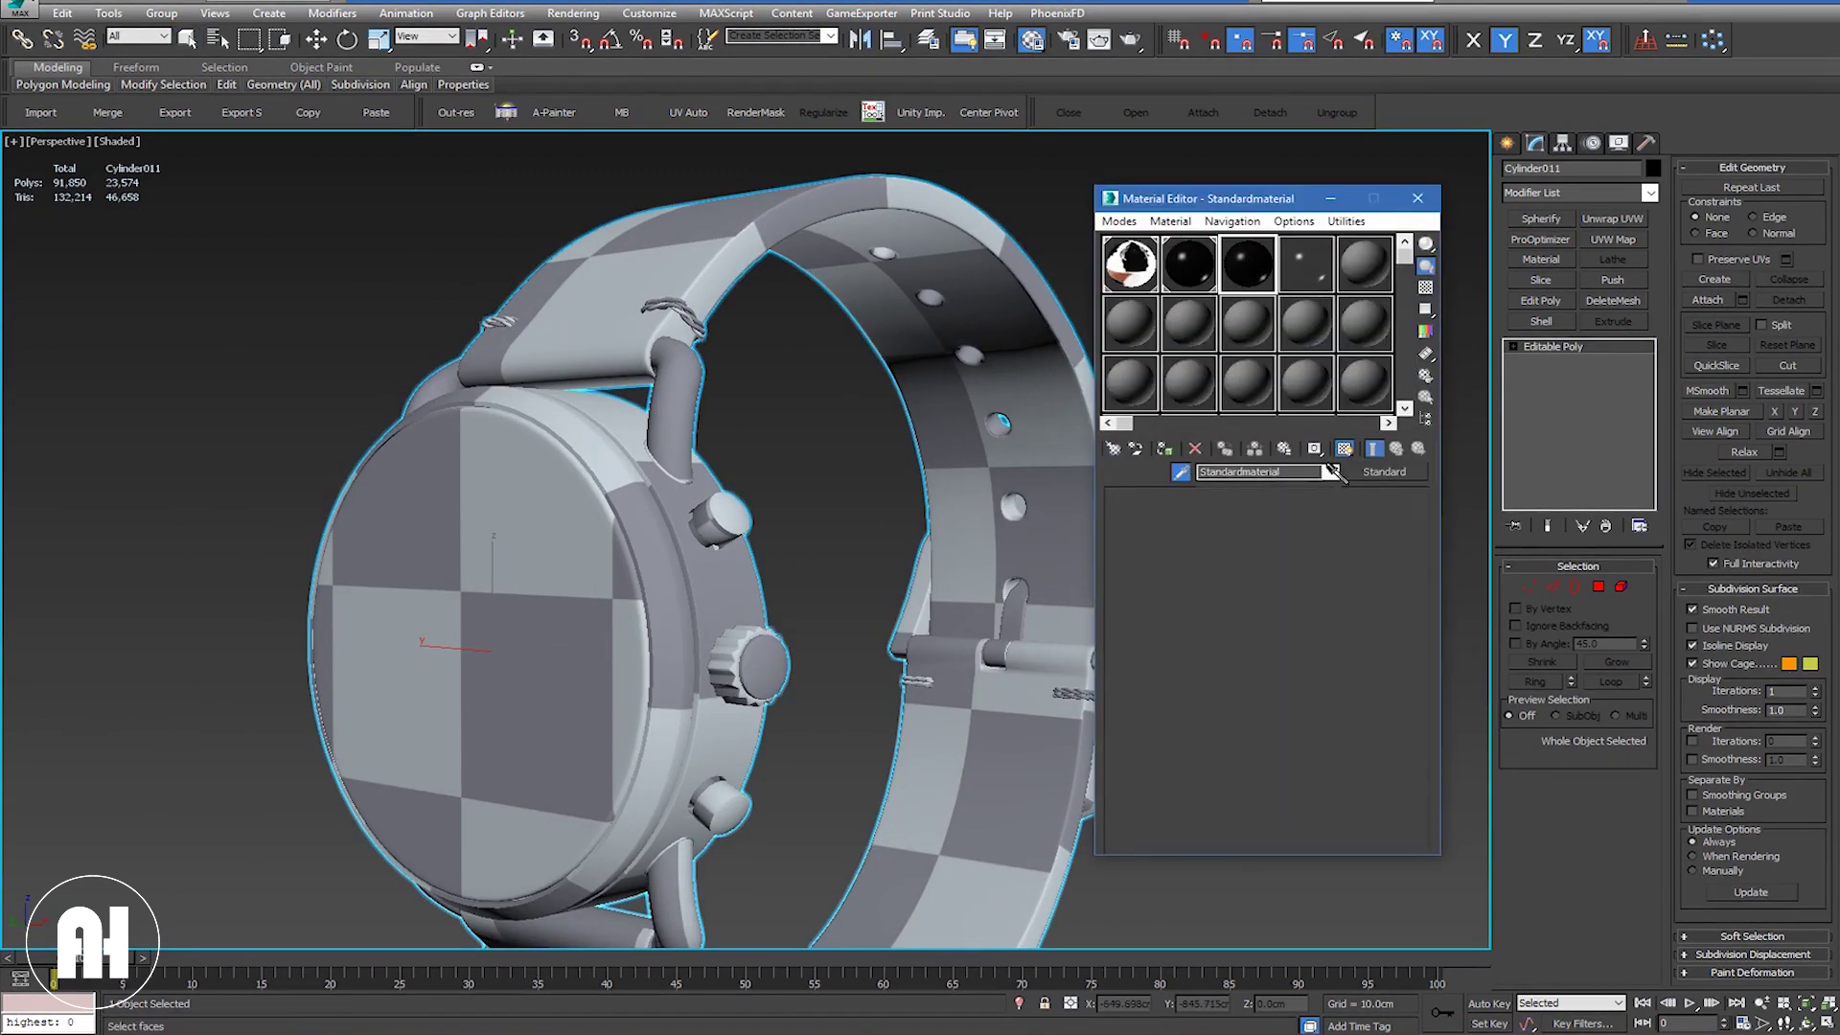
click(1247, 611)
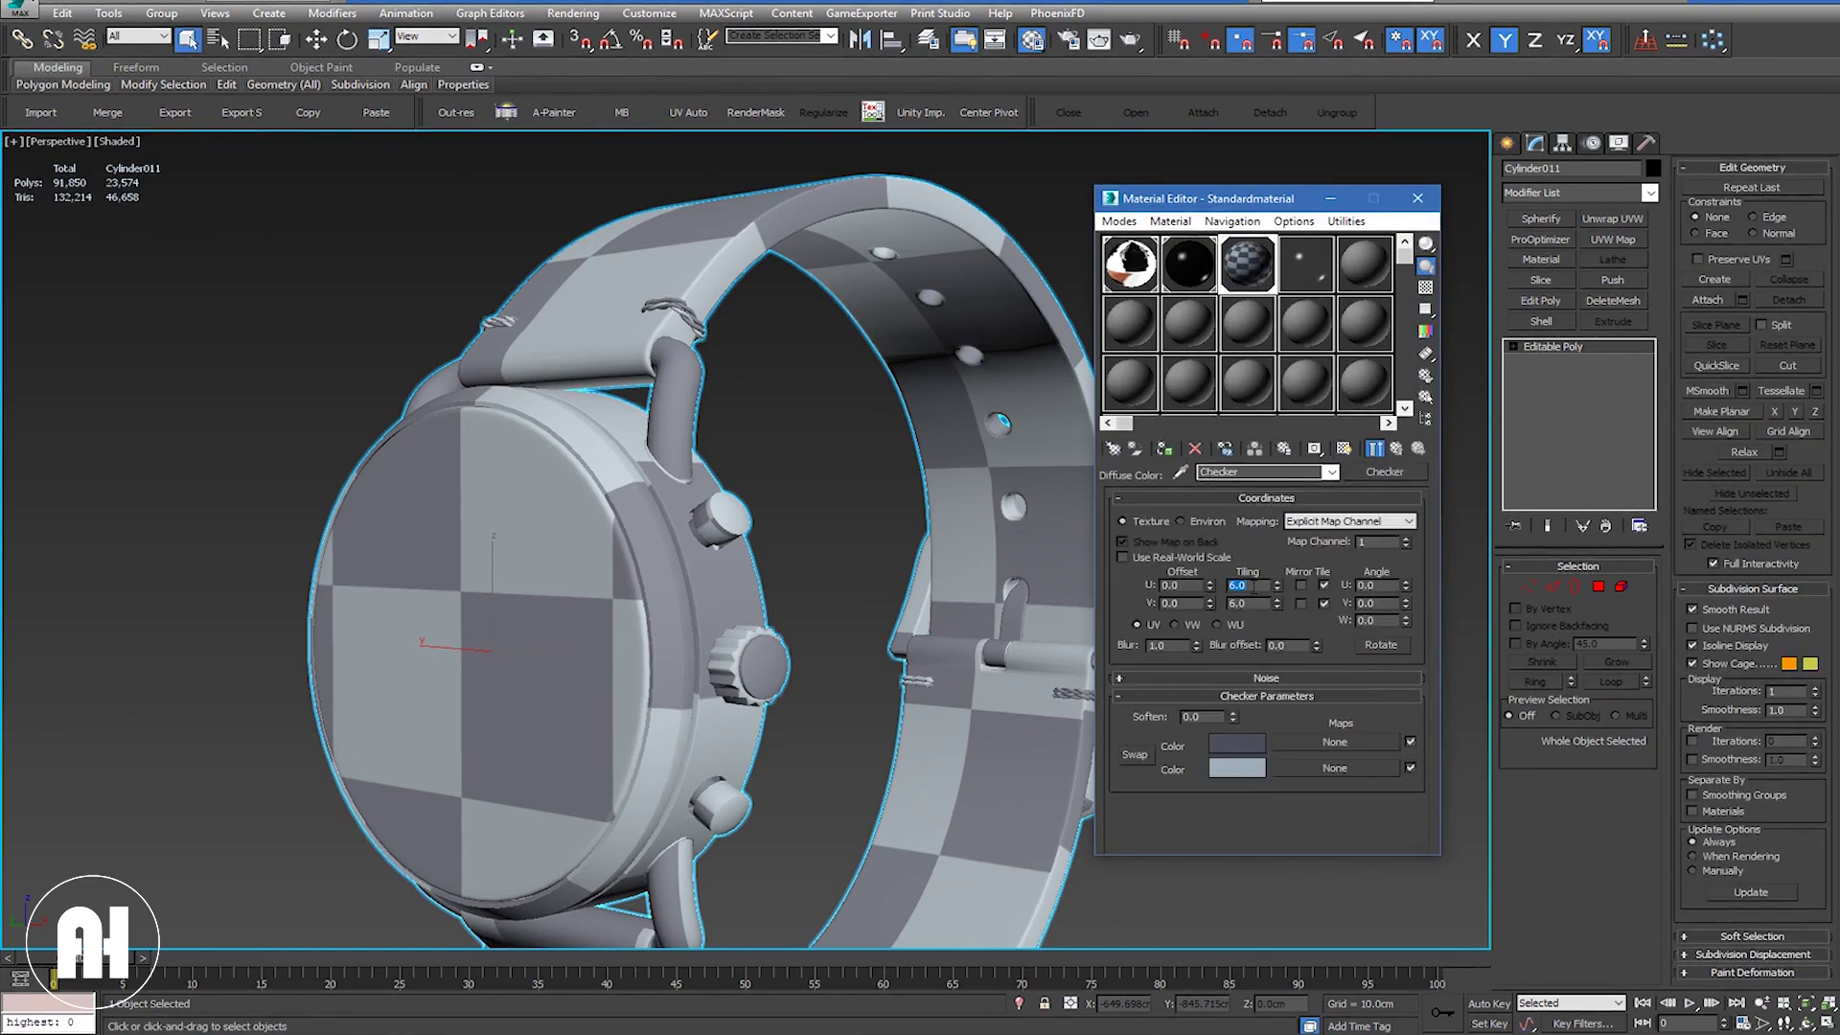
text(60)
key(Return)
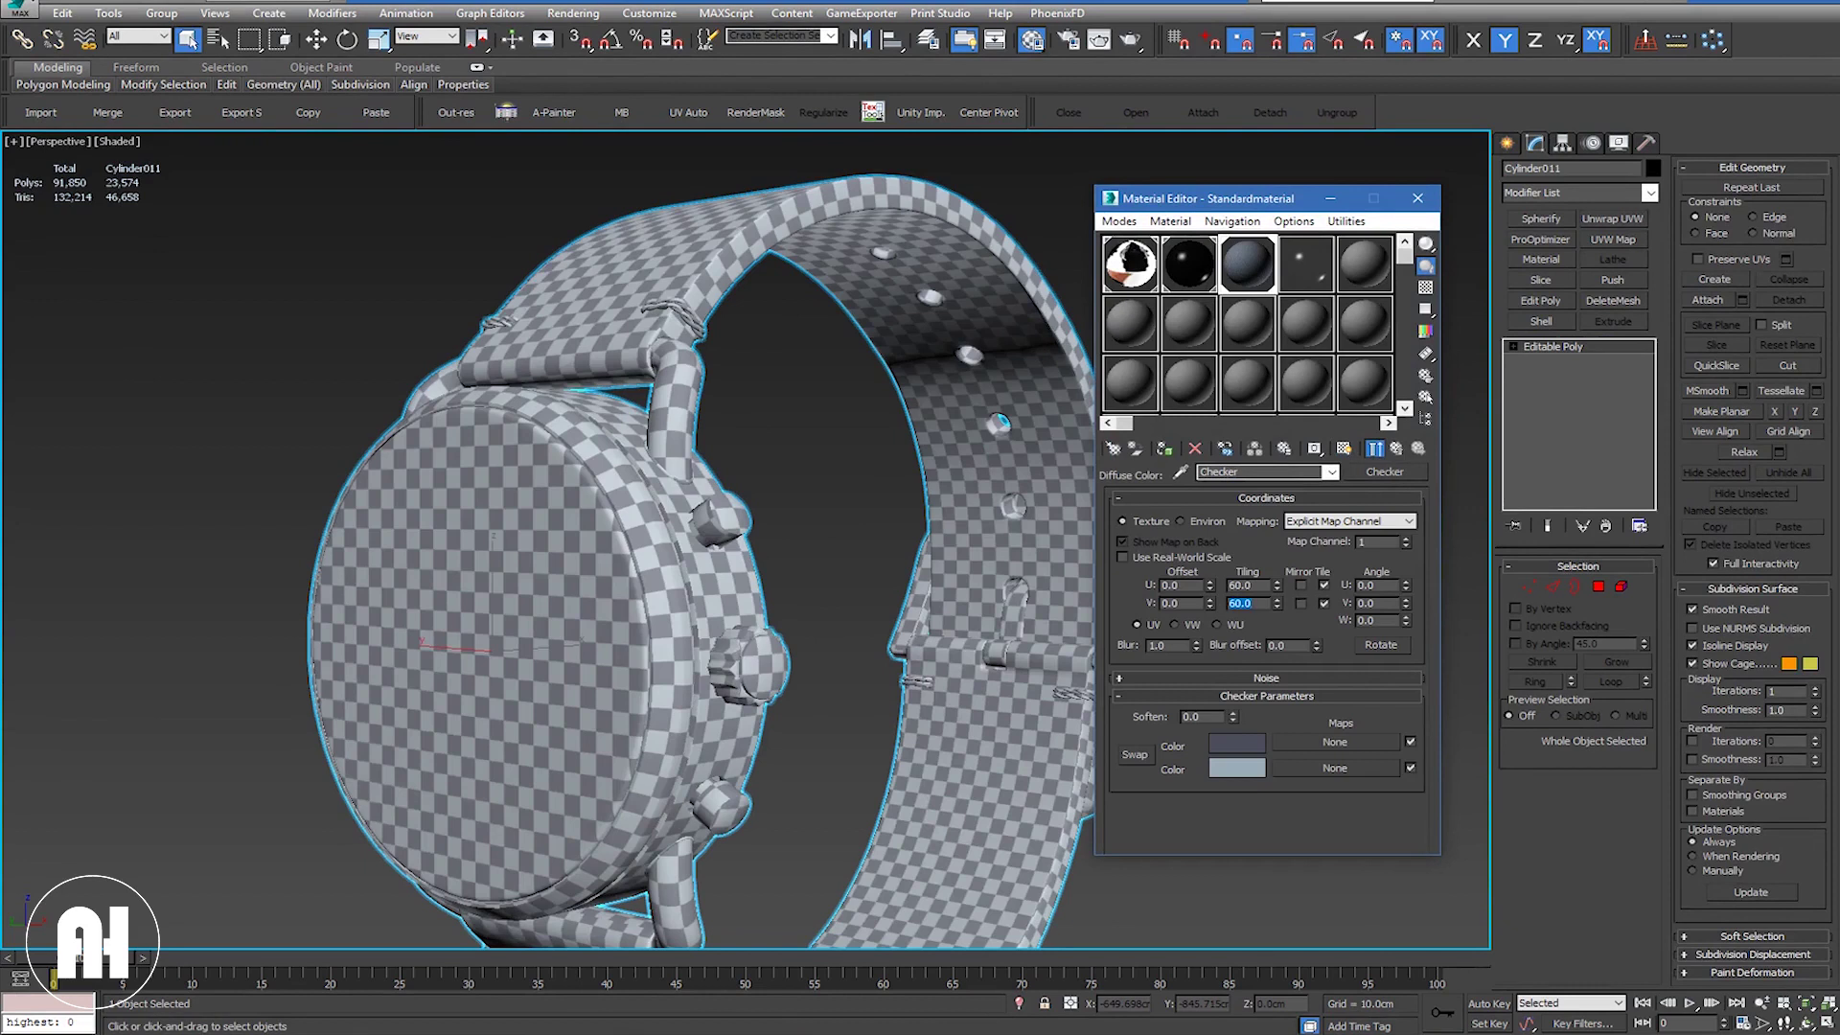
Step: Orbit and zoom around the watch to inspect the 60-tile checker on strap, bezel and crown
mouse_move(514, 443)
alt+middle_down()
mouse_move(740, 381)
mouse_move(650, 415)
mouse_move(773, 427)
mouse_move(886, 578)
alt+middle_up()
scroll(741, 380, up, 3)
scroll(741, 380, down, 5)
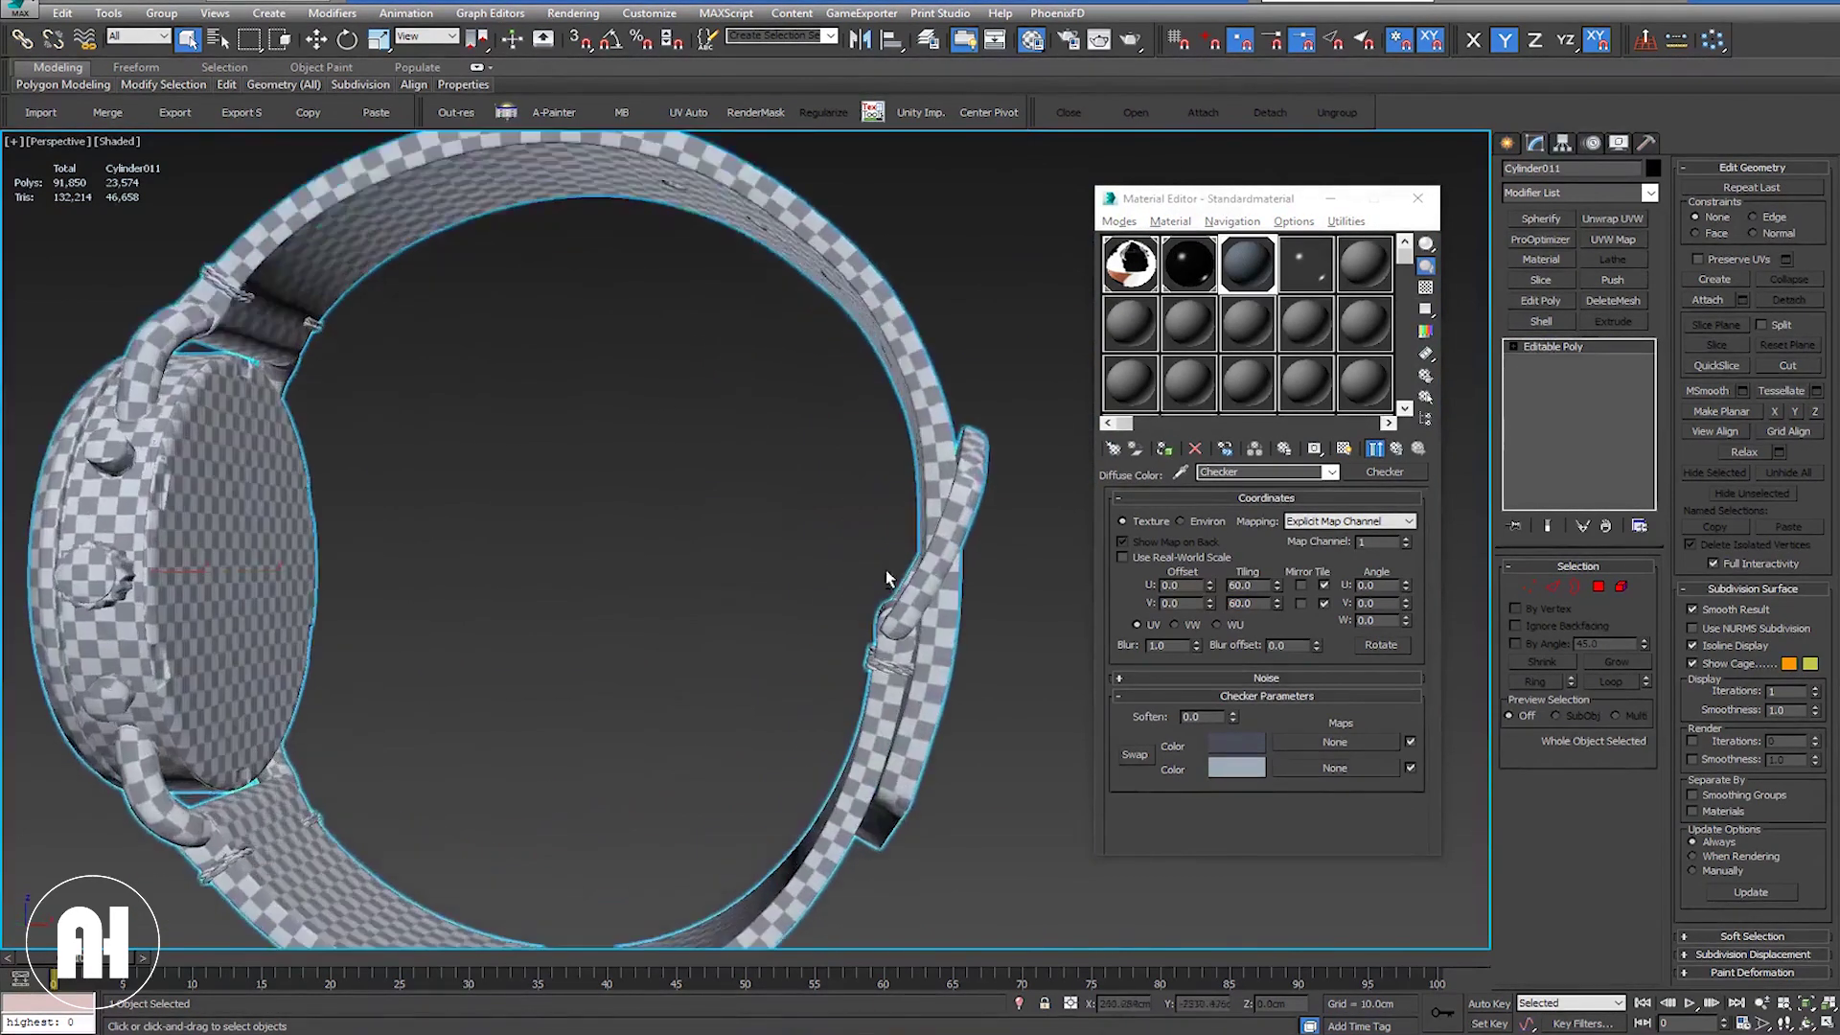
scroll(887, 578, up, 2)
scroll(819, 566, up, 2)
scroll(753, 554, up, 2)
mouse_move(940, 434)
alt+middle_down()
mouse_move(760, 526)
mouse_move(813, 567)
alt+middle_up()
scroll(760, 526, down, 5)
scroll(623, 482, up, 3)
mouse_move(623, 482)
alt+middle_down()
mouse_move(747, 412)
mouse_move(583, 438)
mouse_move(678, 422)
alt+middle_up()
scroll(772, 358, up, 4)
scroll(772, 358, up, 2)
scroll(600, 427, up, 2)
scroll(677, 423, down, 10)
Step: Change the checker's U and V tiling to 40 and view the watch from the side
mouse_move(642, 346)
alt+middle_down()
mouse_move(538, 435)
mouse_move(572, 466)
alt+middle_up()
scroll(571, 467, up, 3)
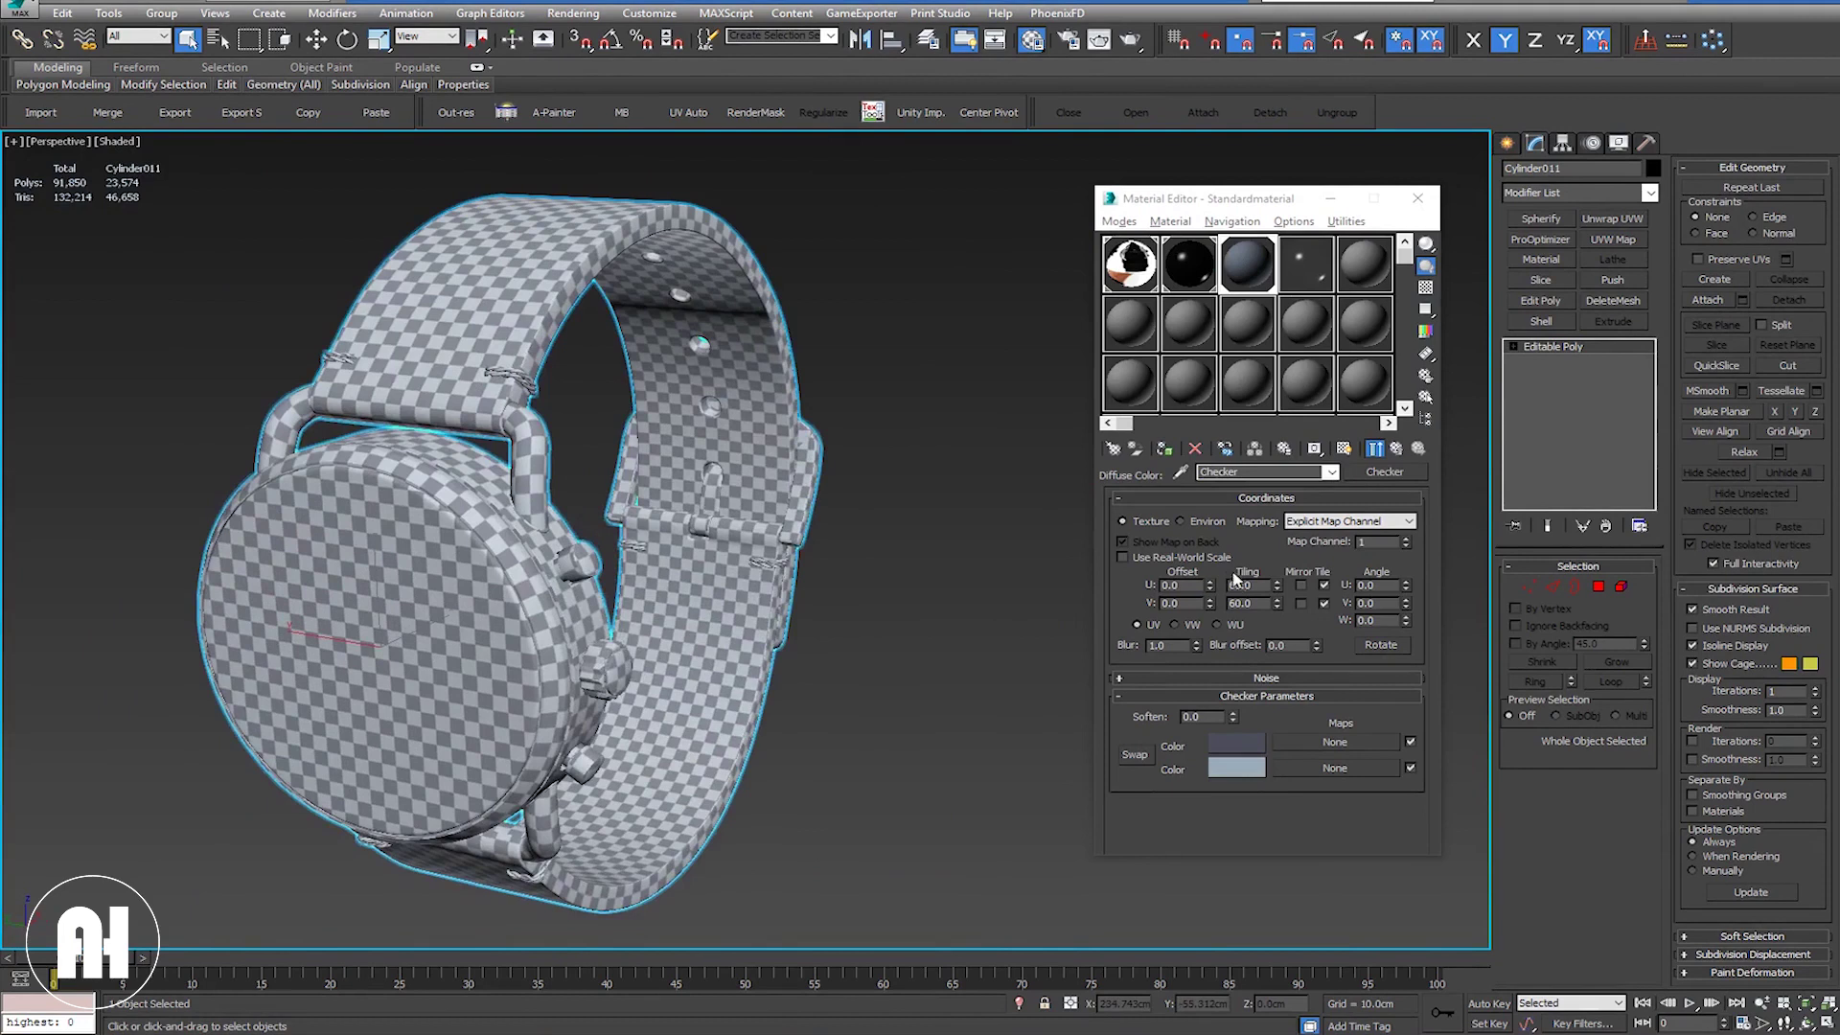
double_click(1239, 584)
text(40)
key(Return)
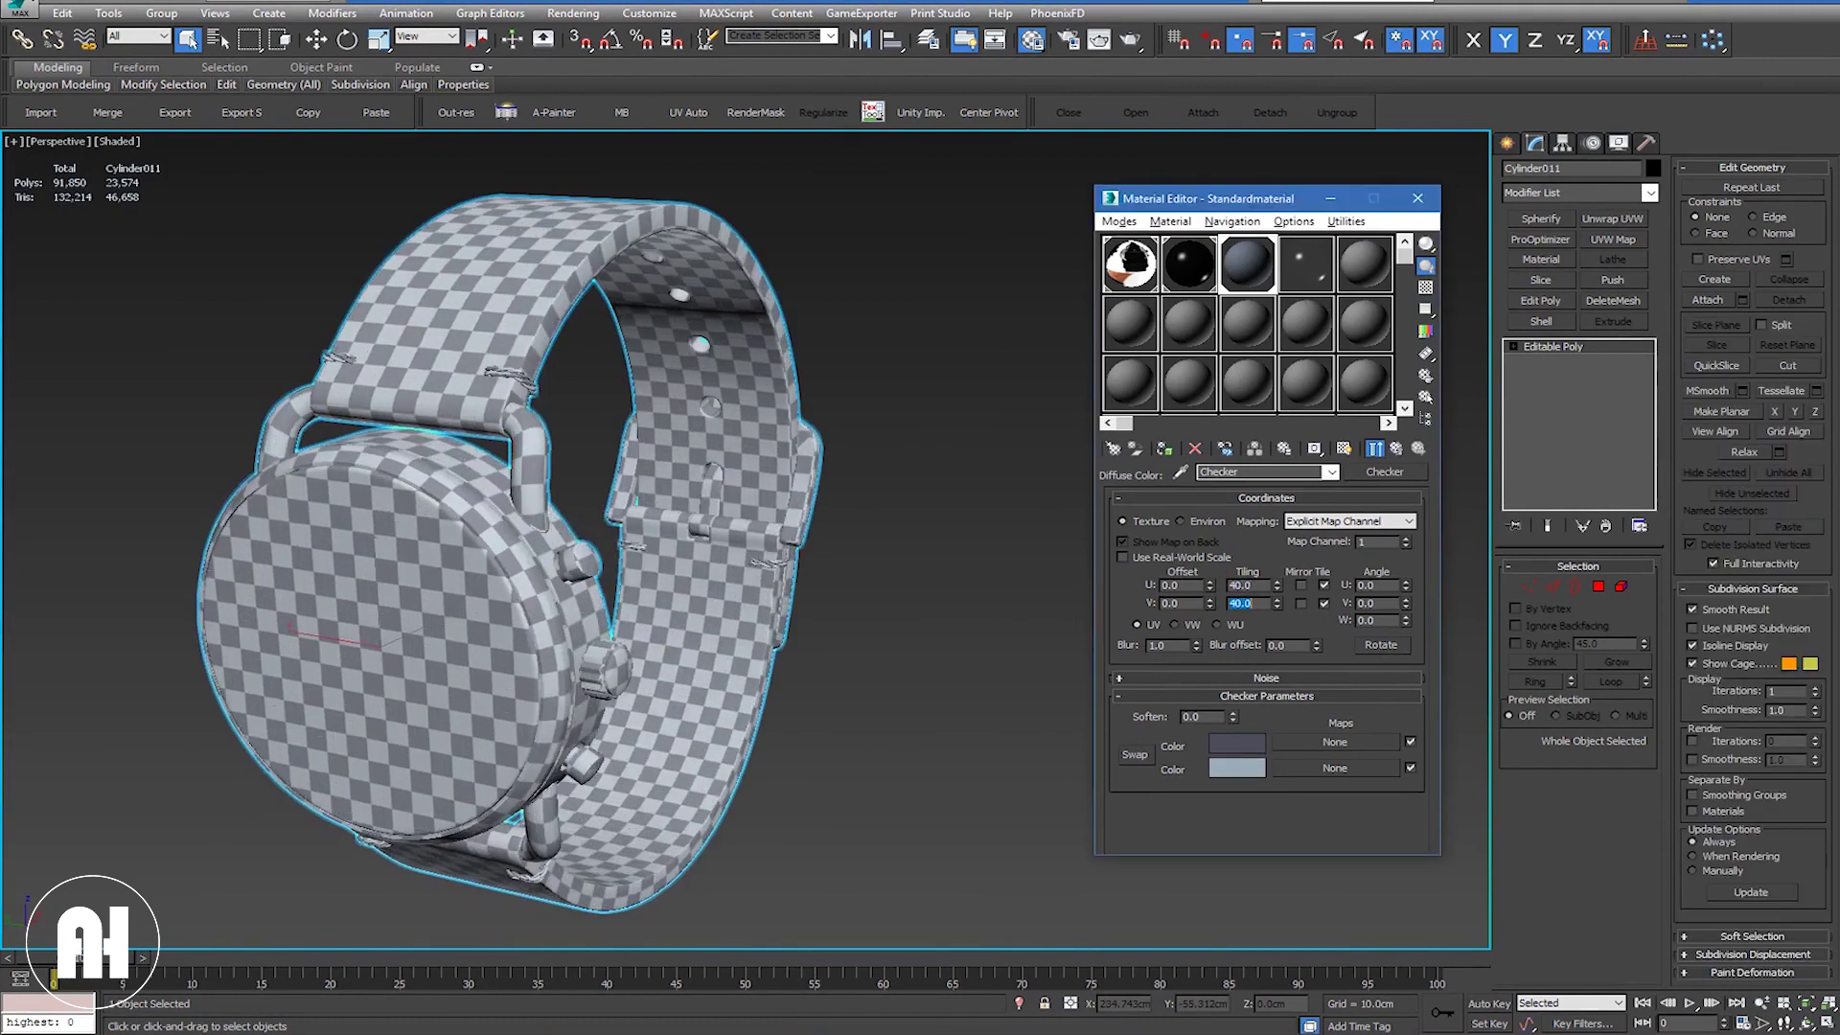
mouse_move(499, 479)
alt+middle_down()
mouse_move(379, 473)
mouse_move(450, 477)
alt+middle_up()
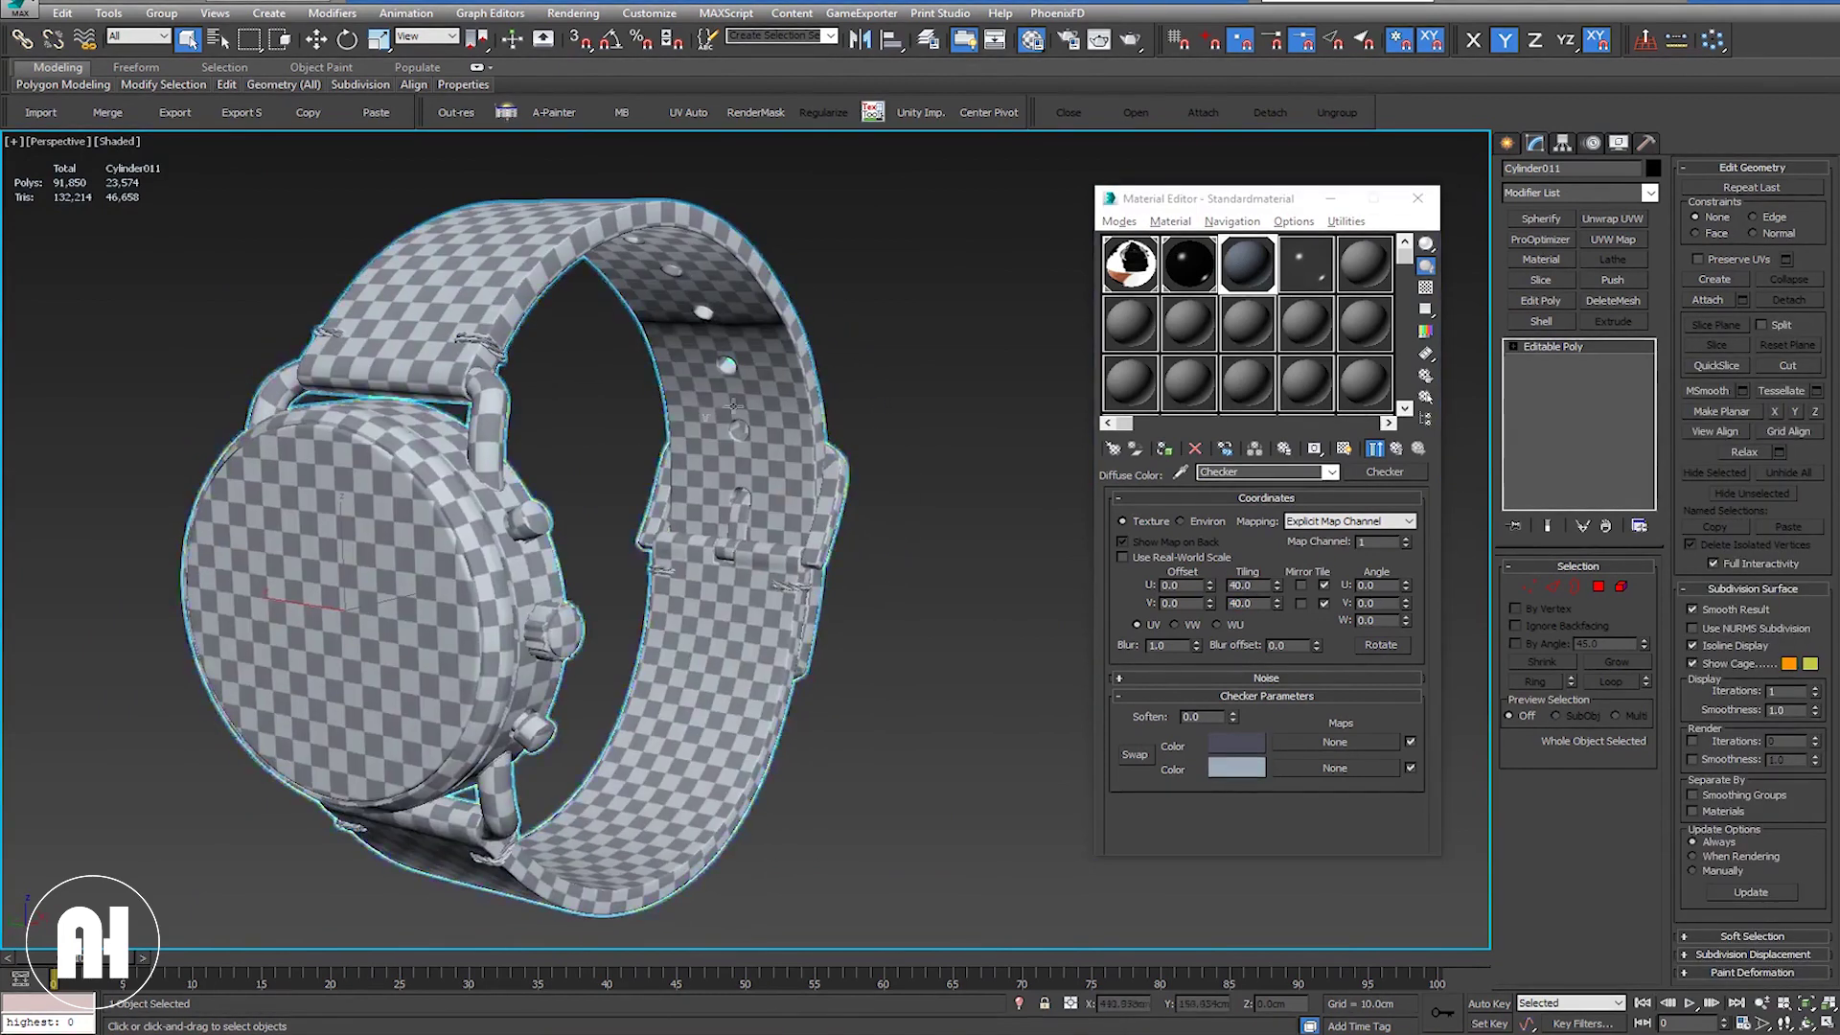
Step: Add a new Unwrap UVW modifier and open the UV editor maximised without the checker background
click(1610, 220)
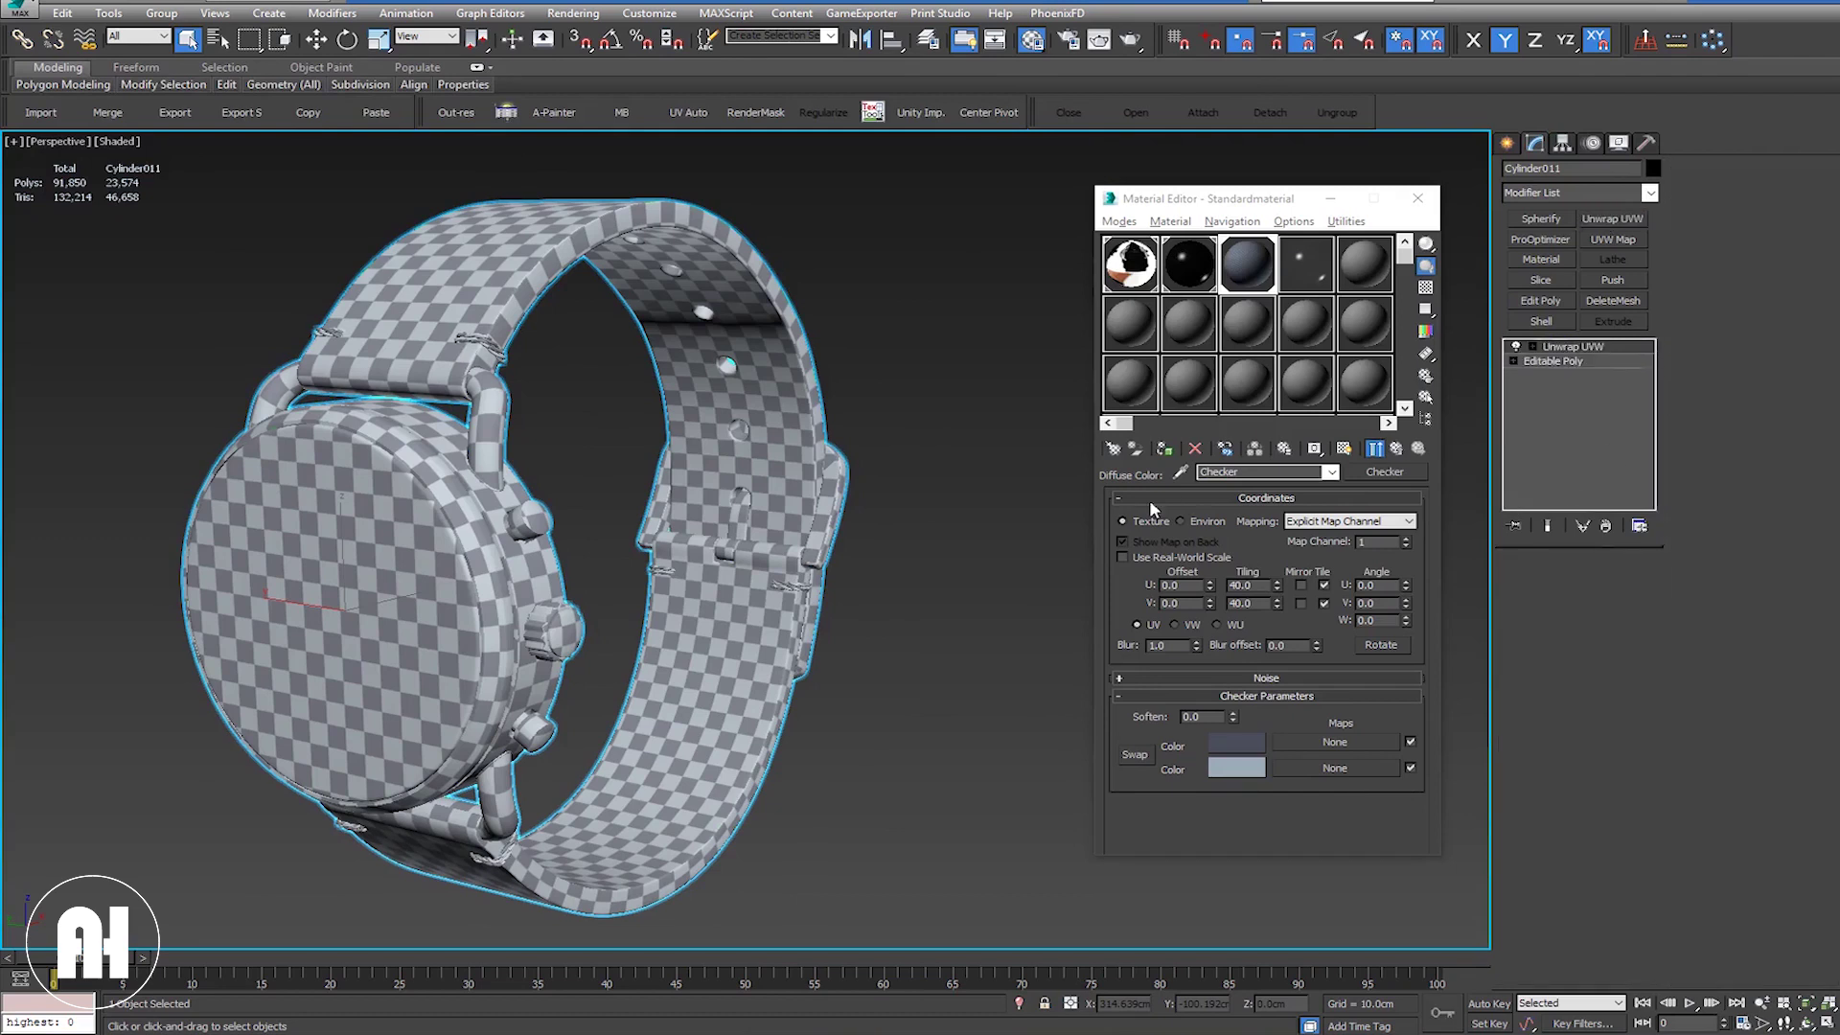
click(1774, 571)
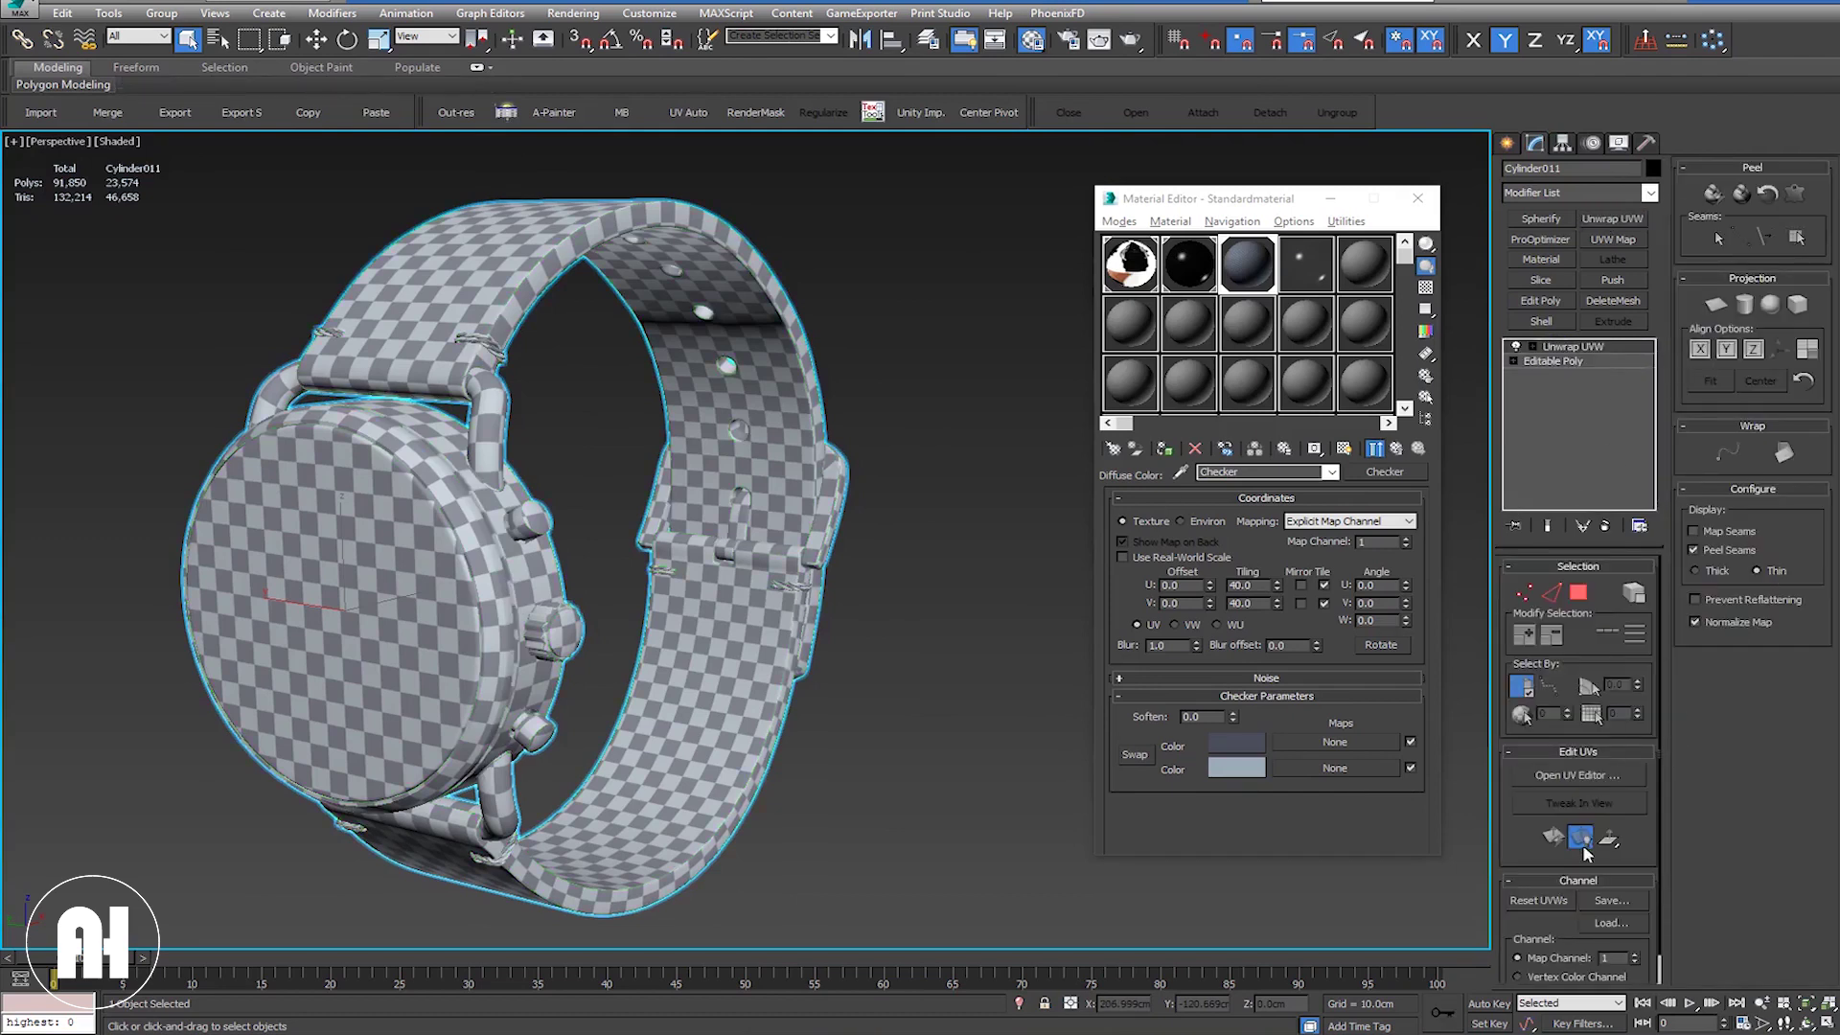
click(1623, 774)
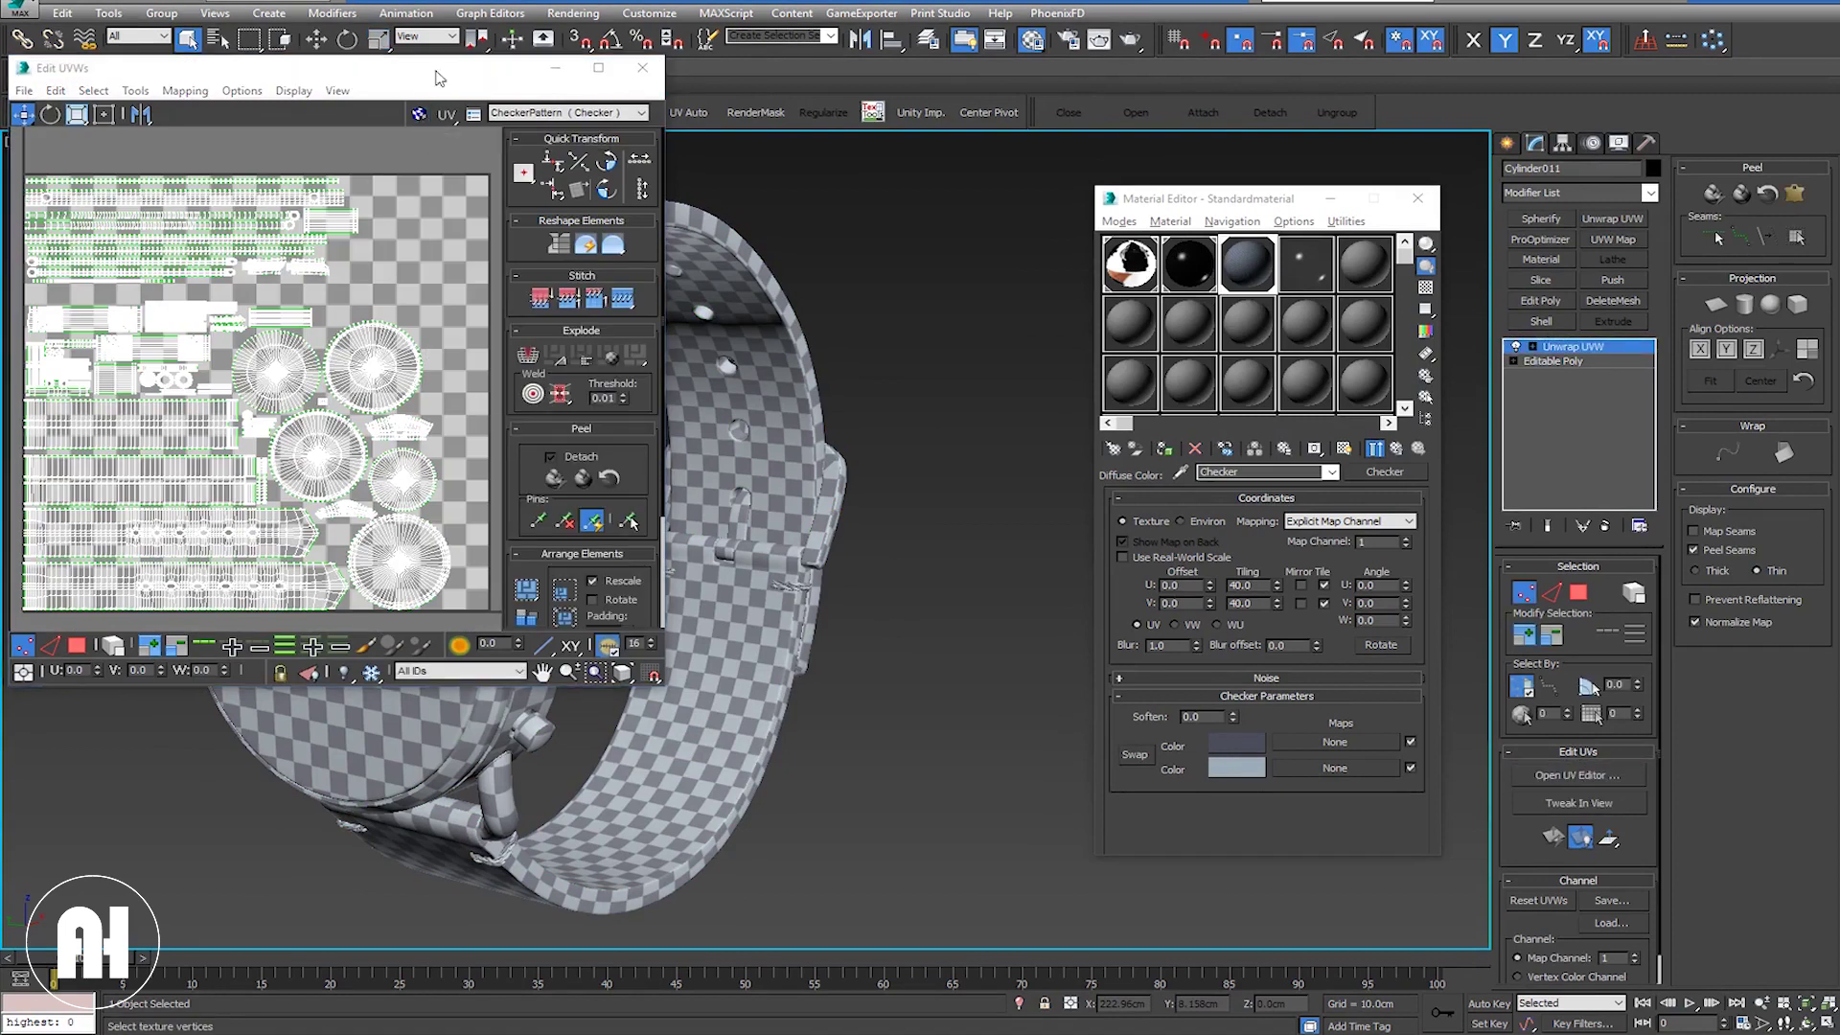
click(420, 115)
click(598, 67)
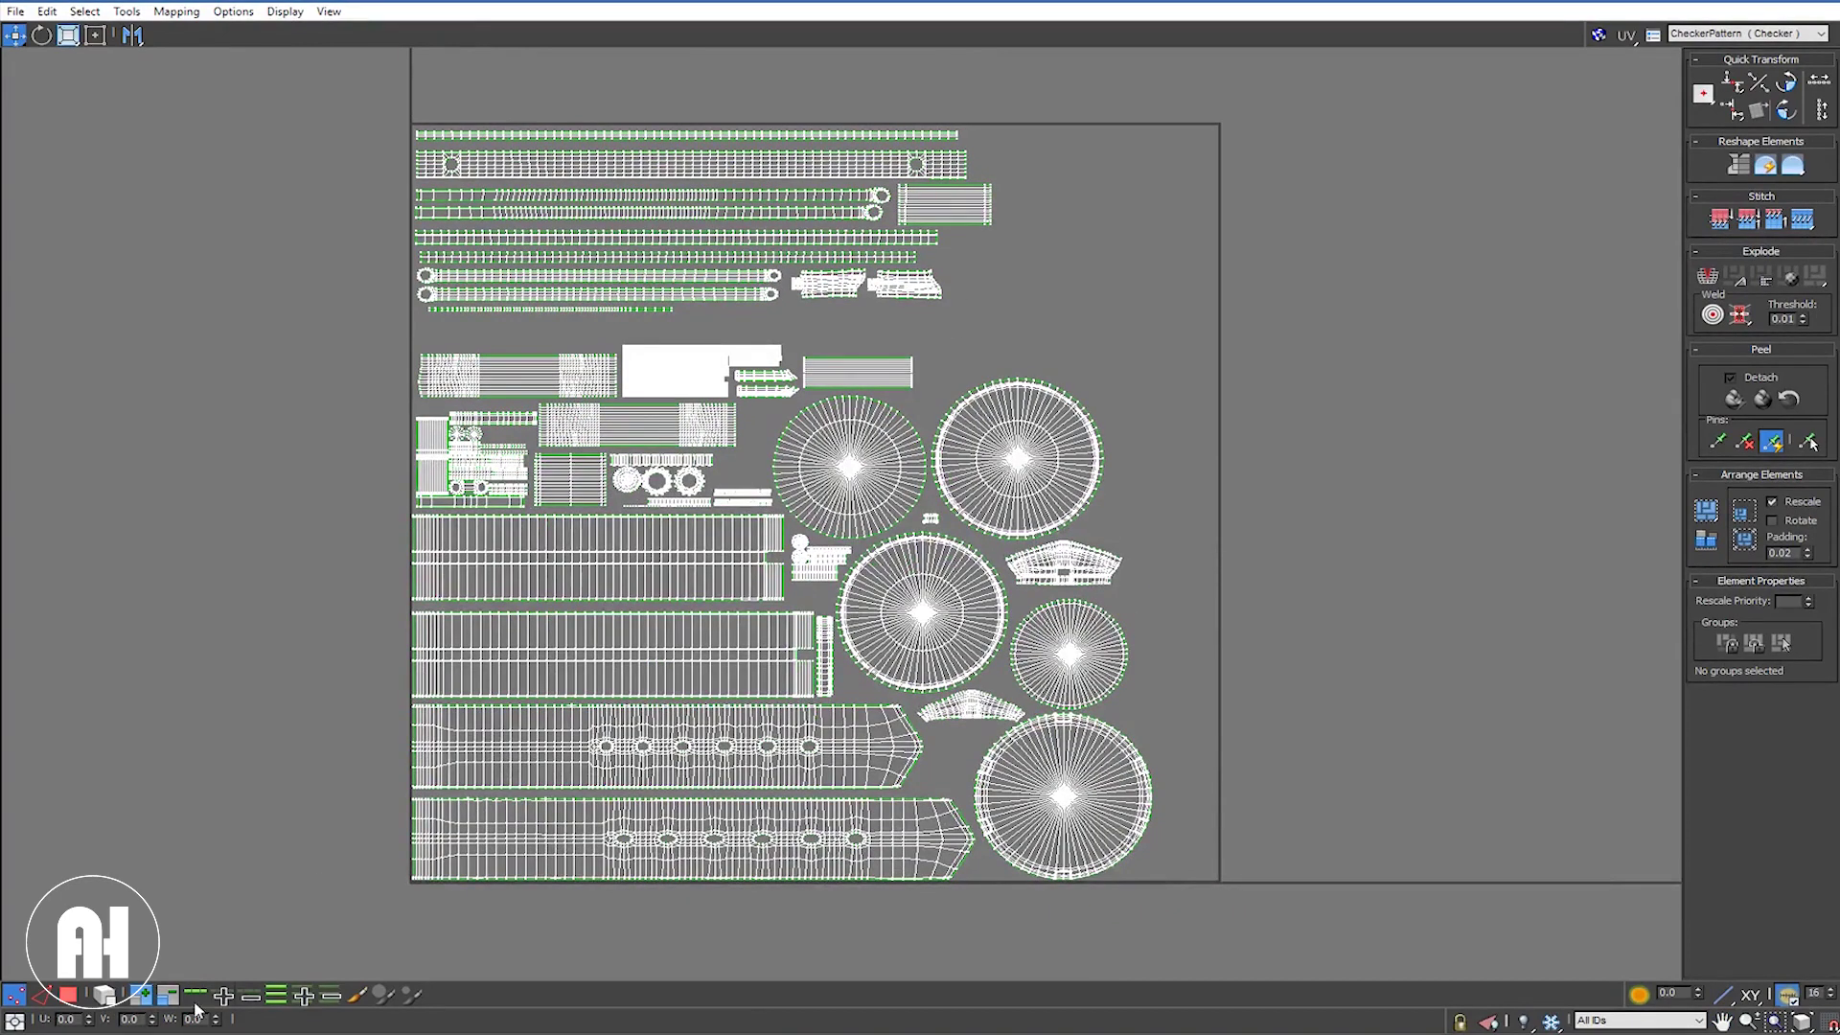
Step: In Element mode, marquee-select the top group of strips and shift them down
click(71, 995)
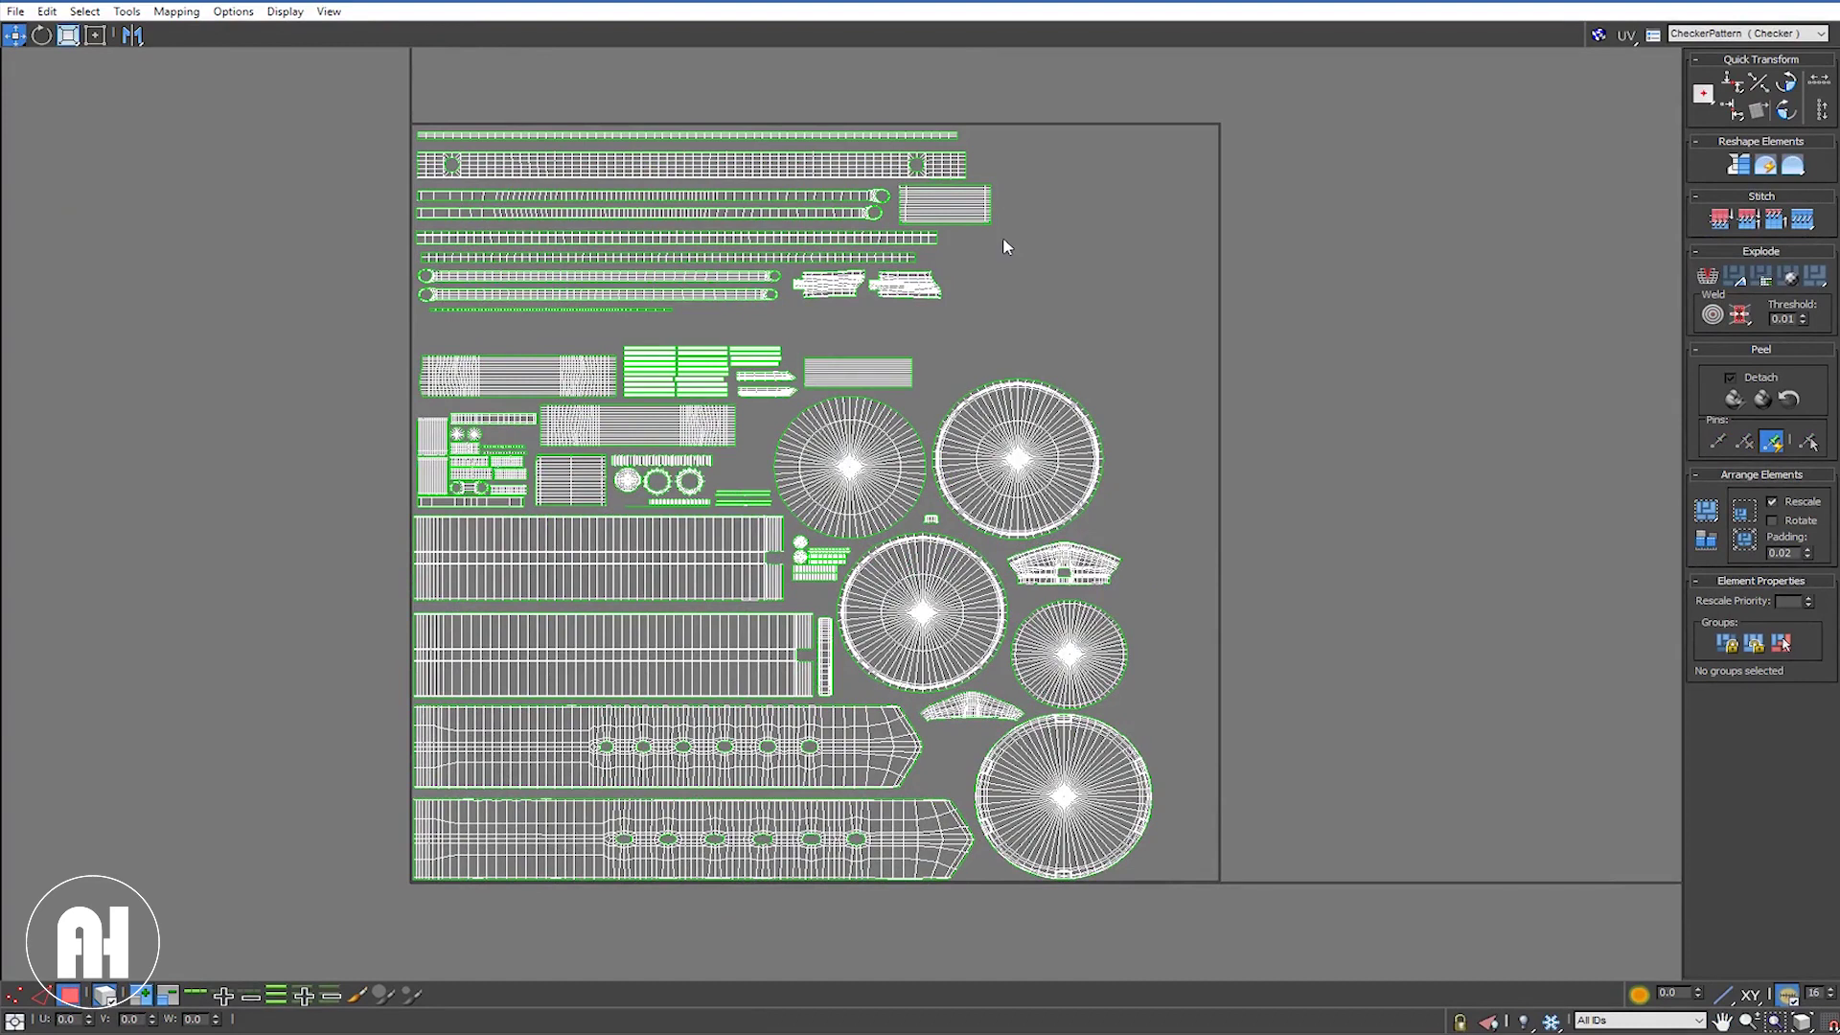
mouse_move(1099, 117)
mouse_down()
mouse_move(495, 303)
mouse_move(544, 299)
mouse_move(549, 332)
mouse_up()
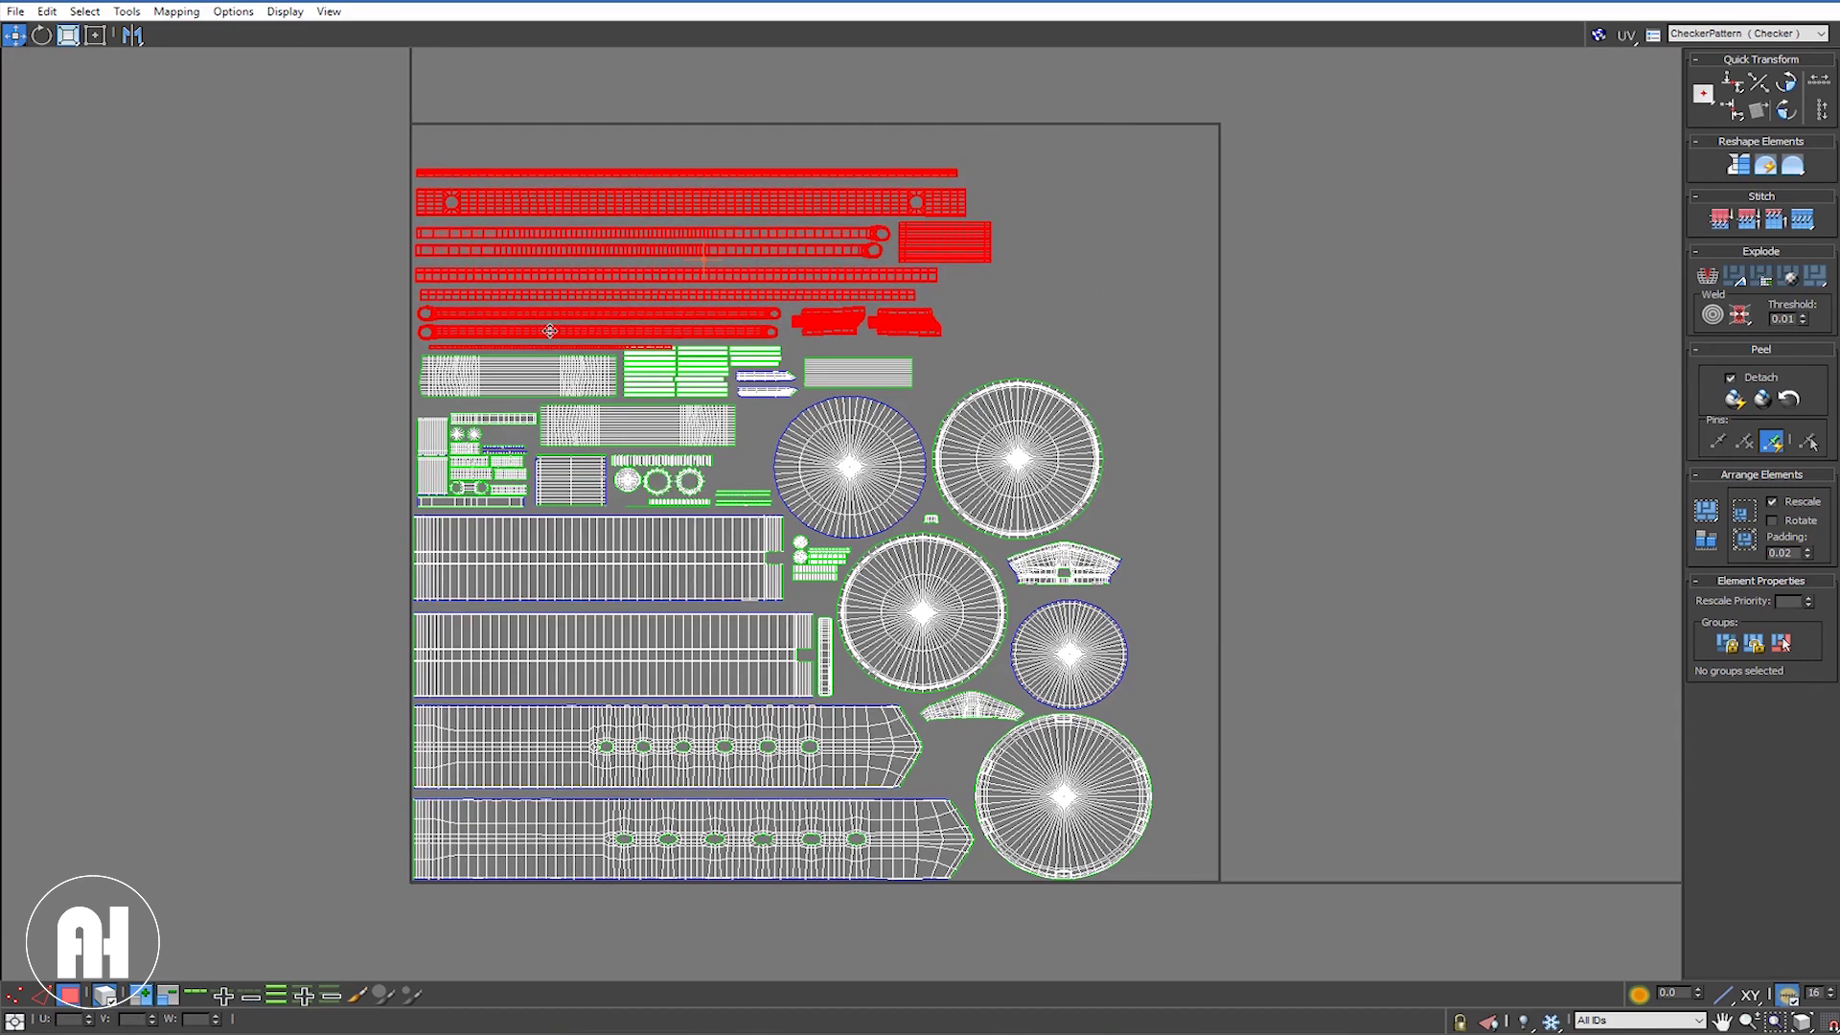
drag(552, 332, 552, 333)
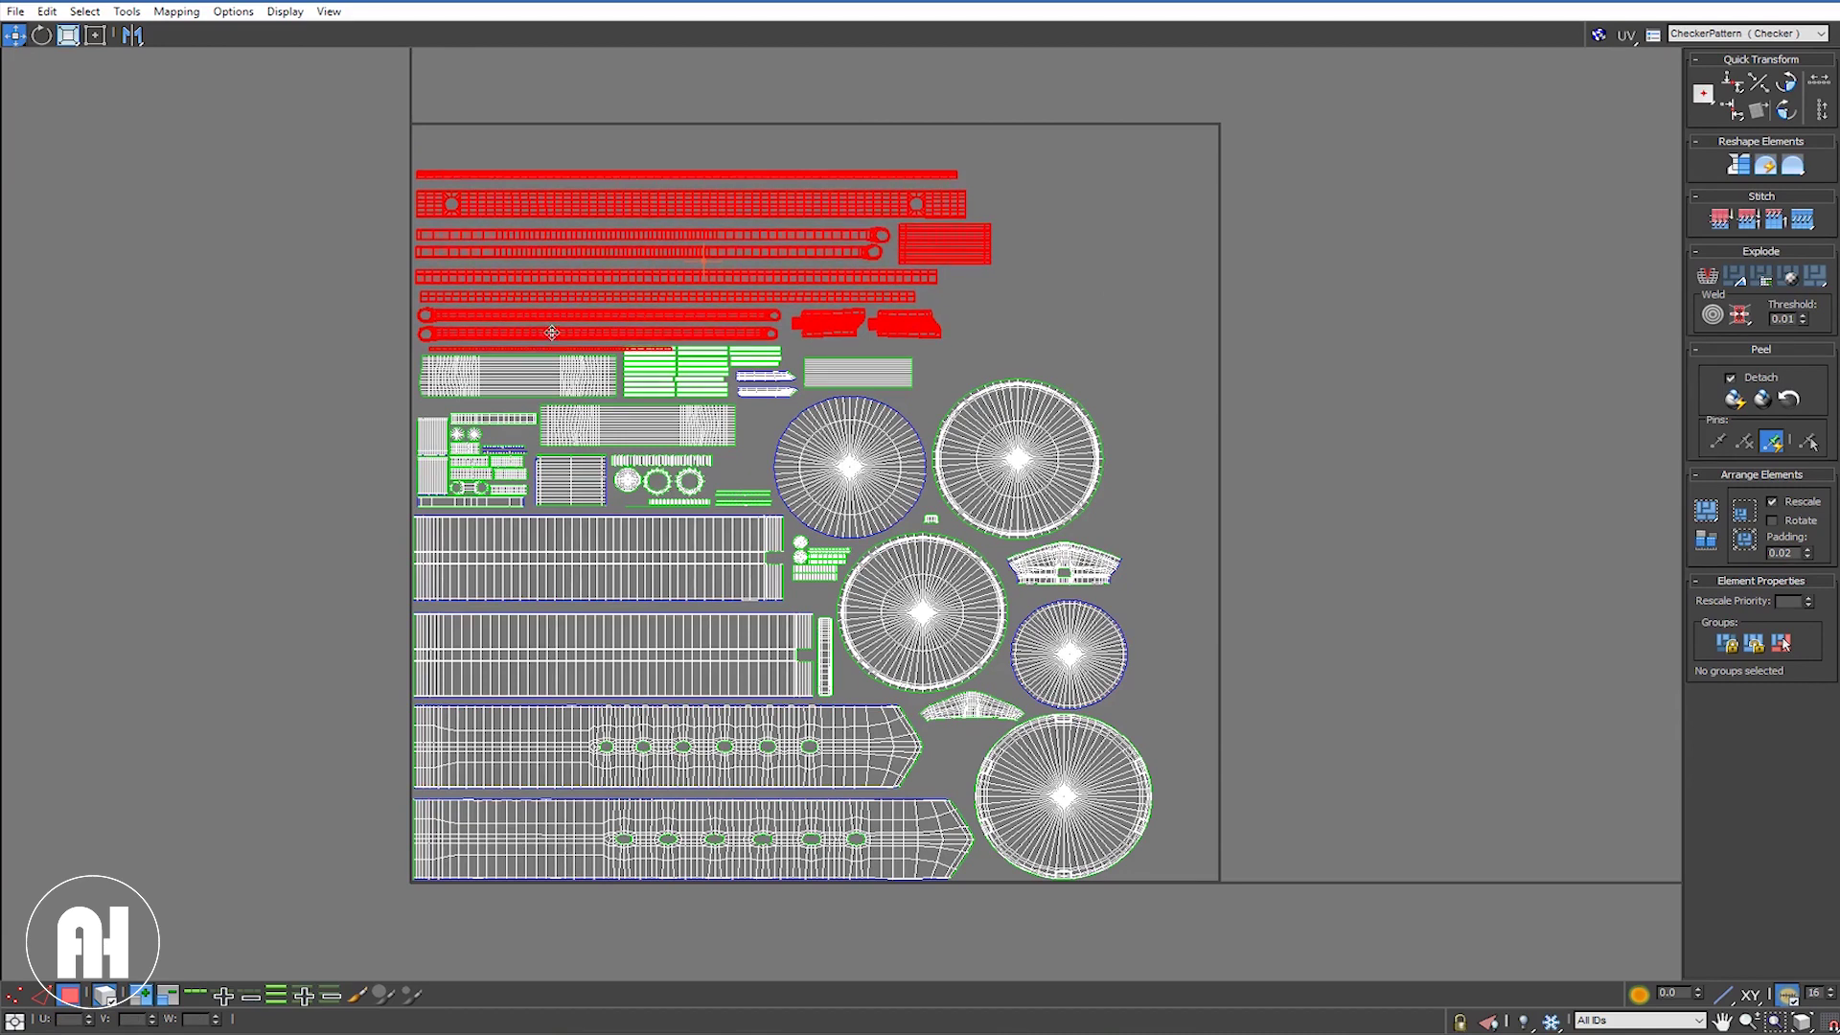
click(530, 341)
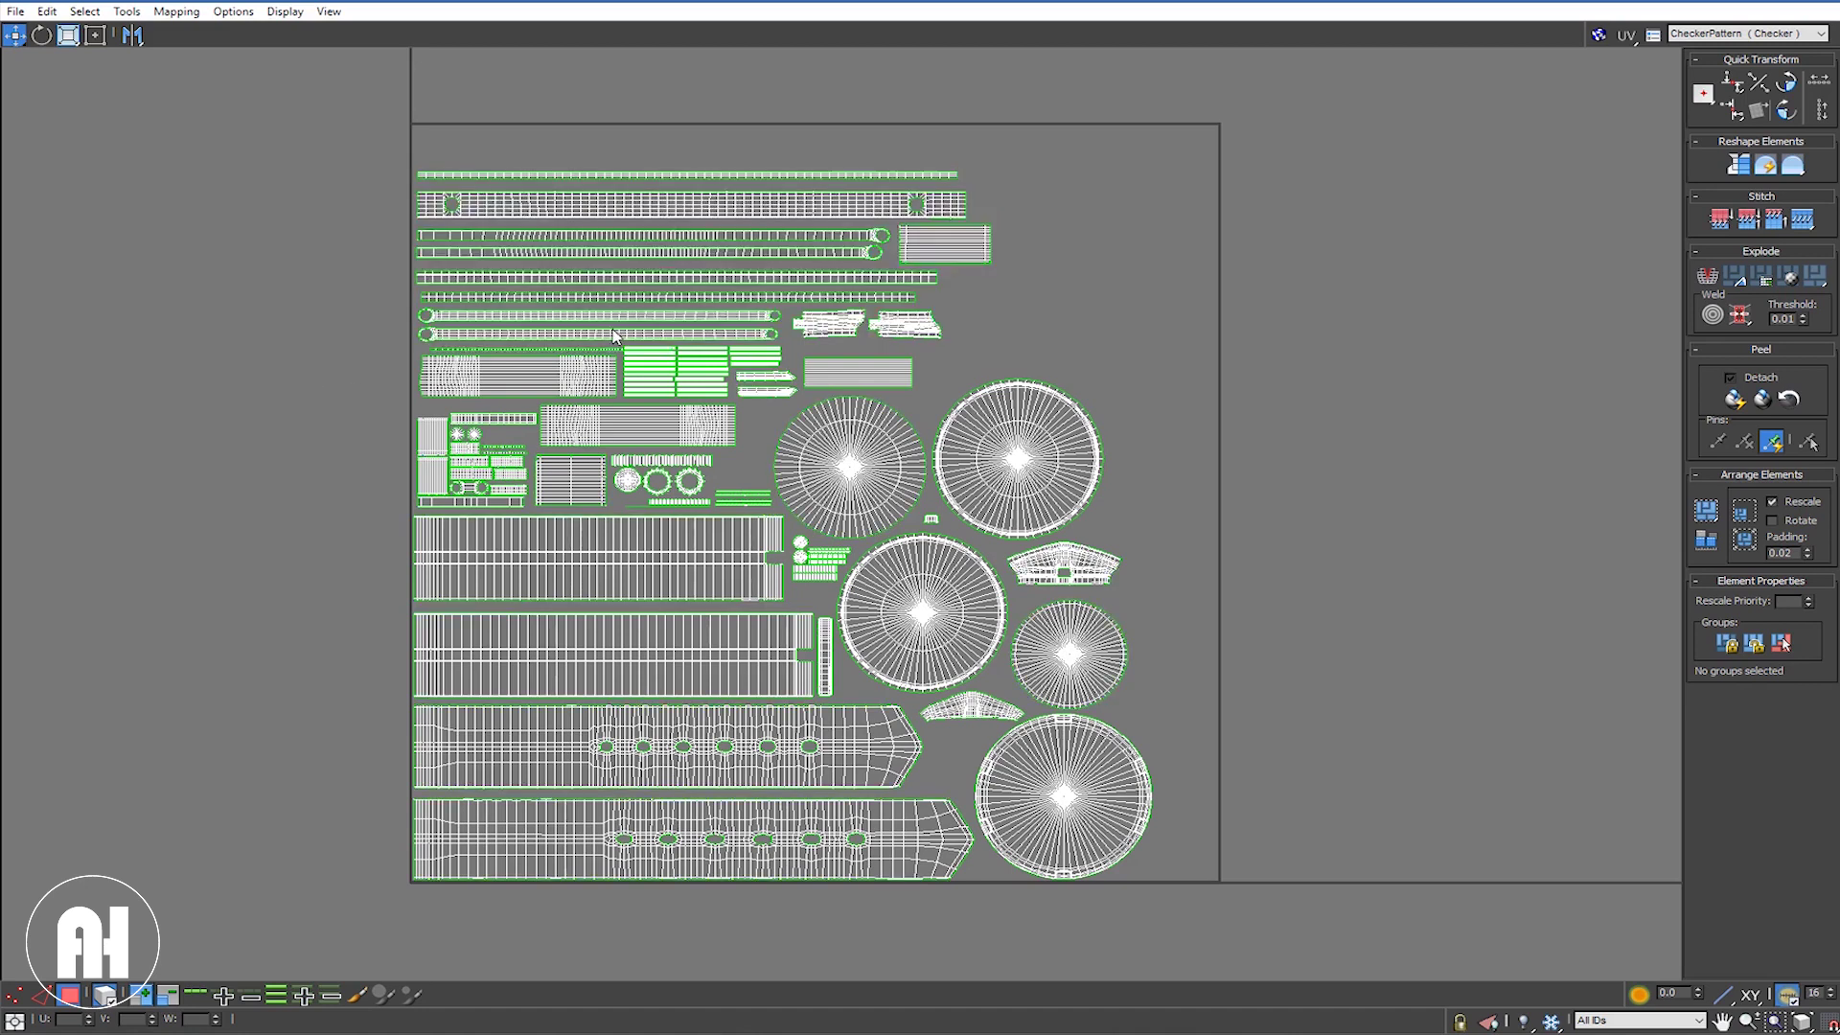
Step: Move the thin UV strip right into empty space
scroll(575, 350, up, 2)
click(594, 357)
drag(595, 357, 1070, 354)
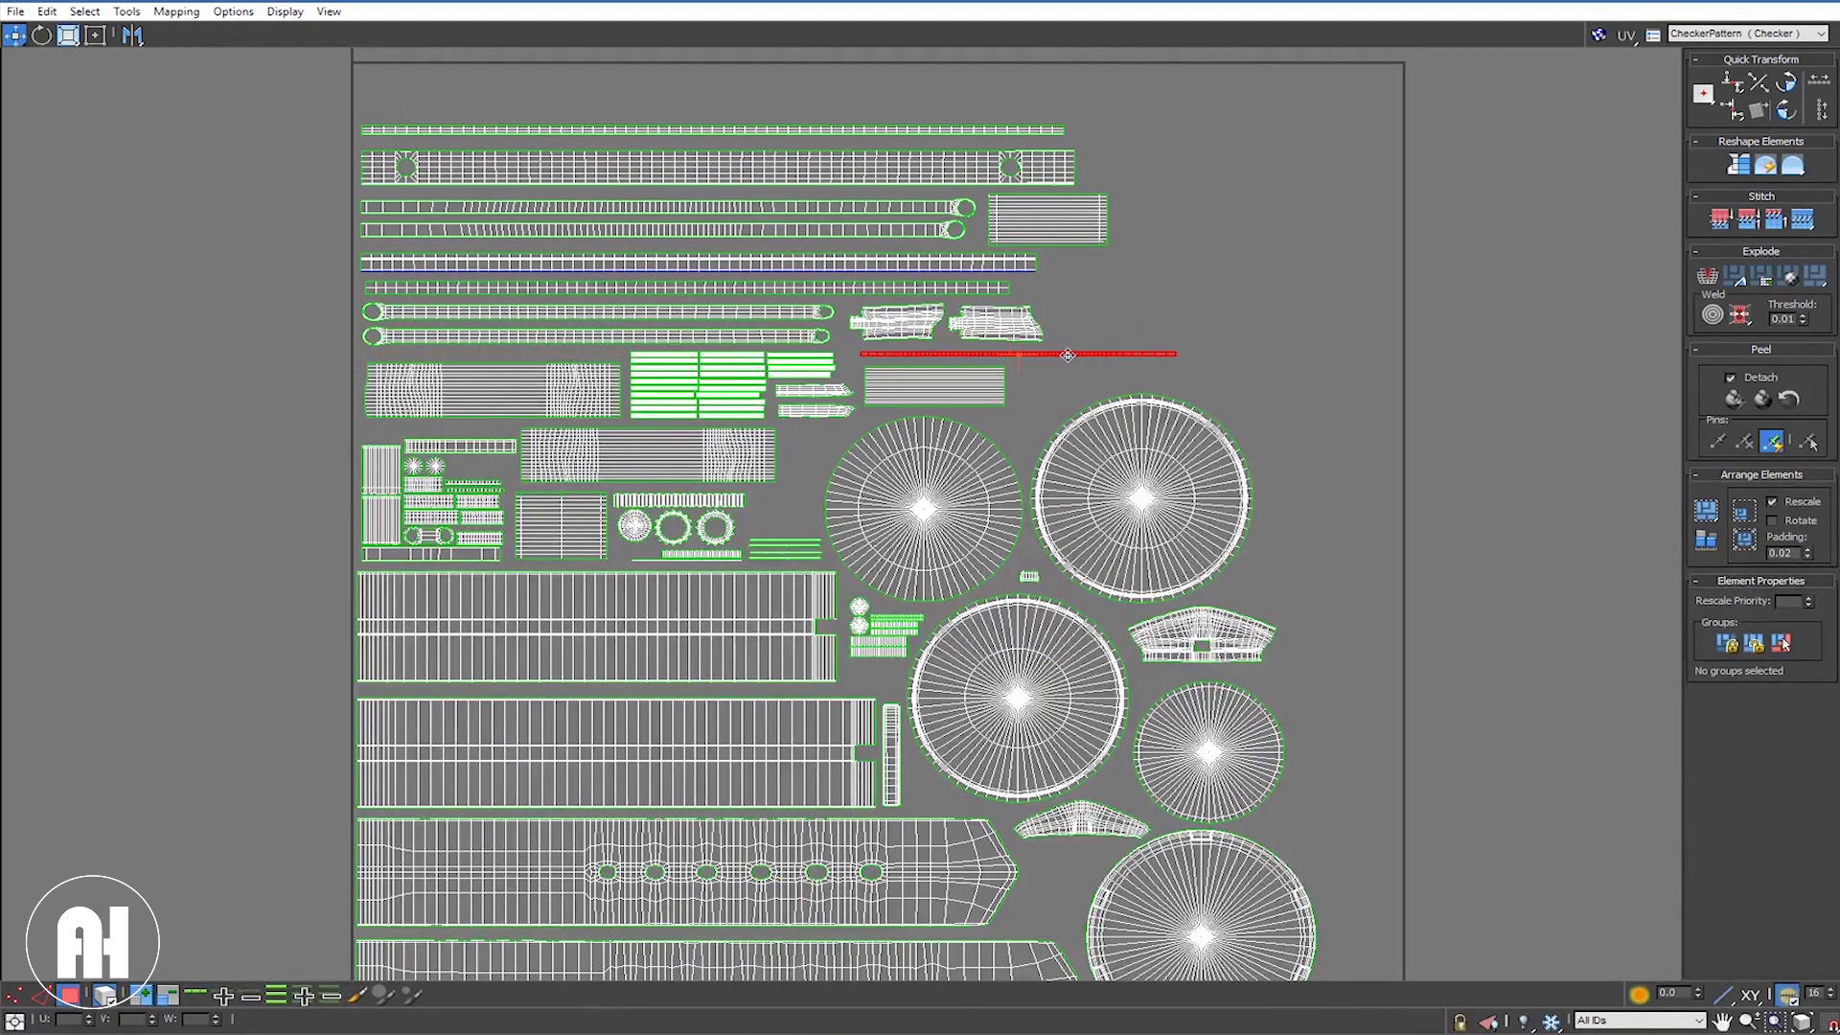
click(1045, 382)
scroll(939, 326, down, 4)
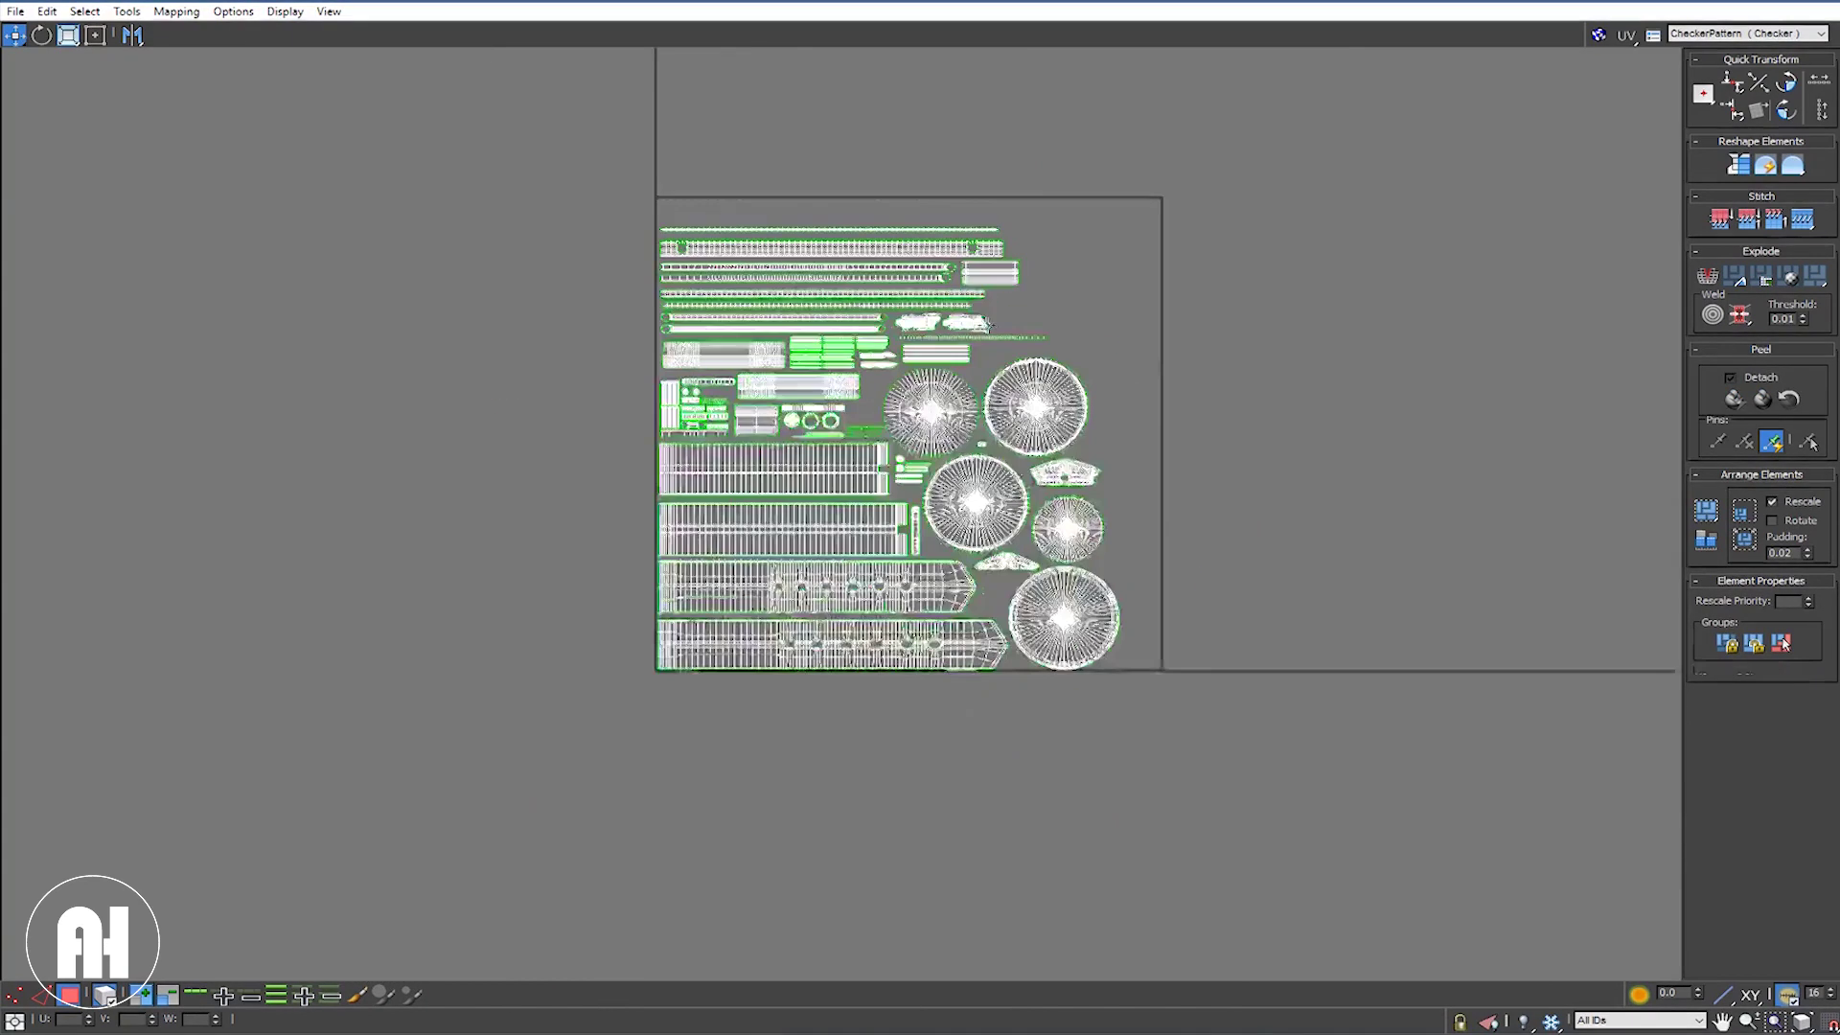
Step: Select all UVs and Freeform-scale the whole layout to fit inside the 0–1 tile
click(96, 36)
key(ctrl+a)
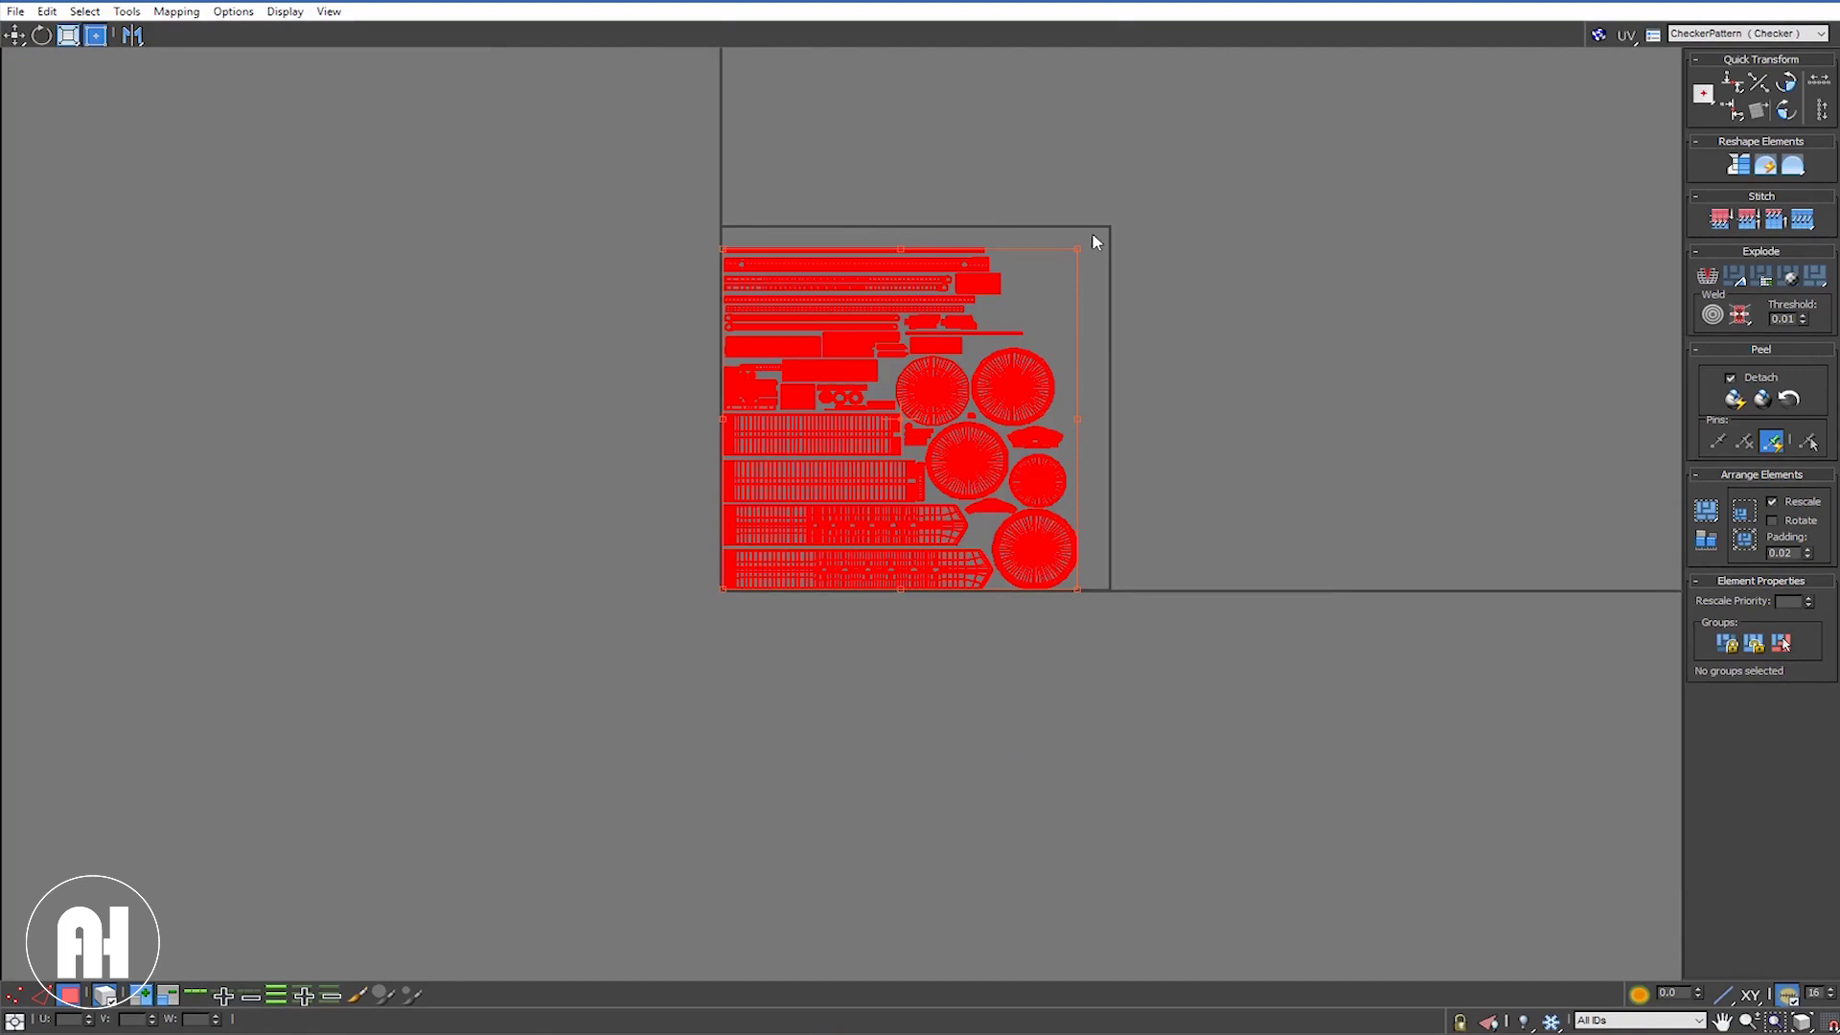
scroll(1094, 236, up, 2)
scroll(1086, 254, up, 1)
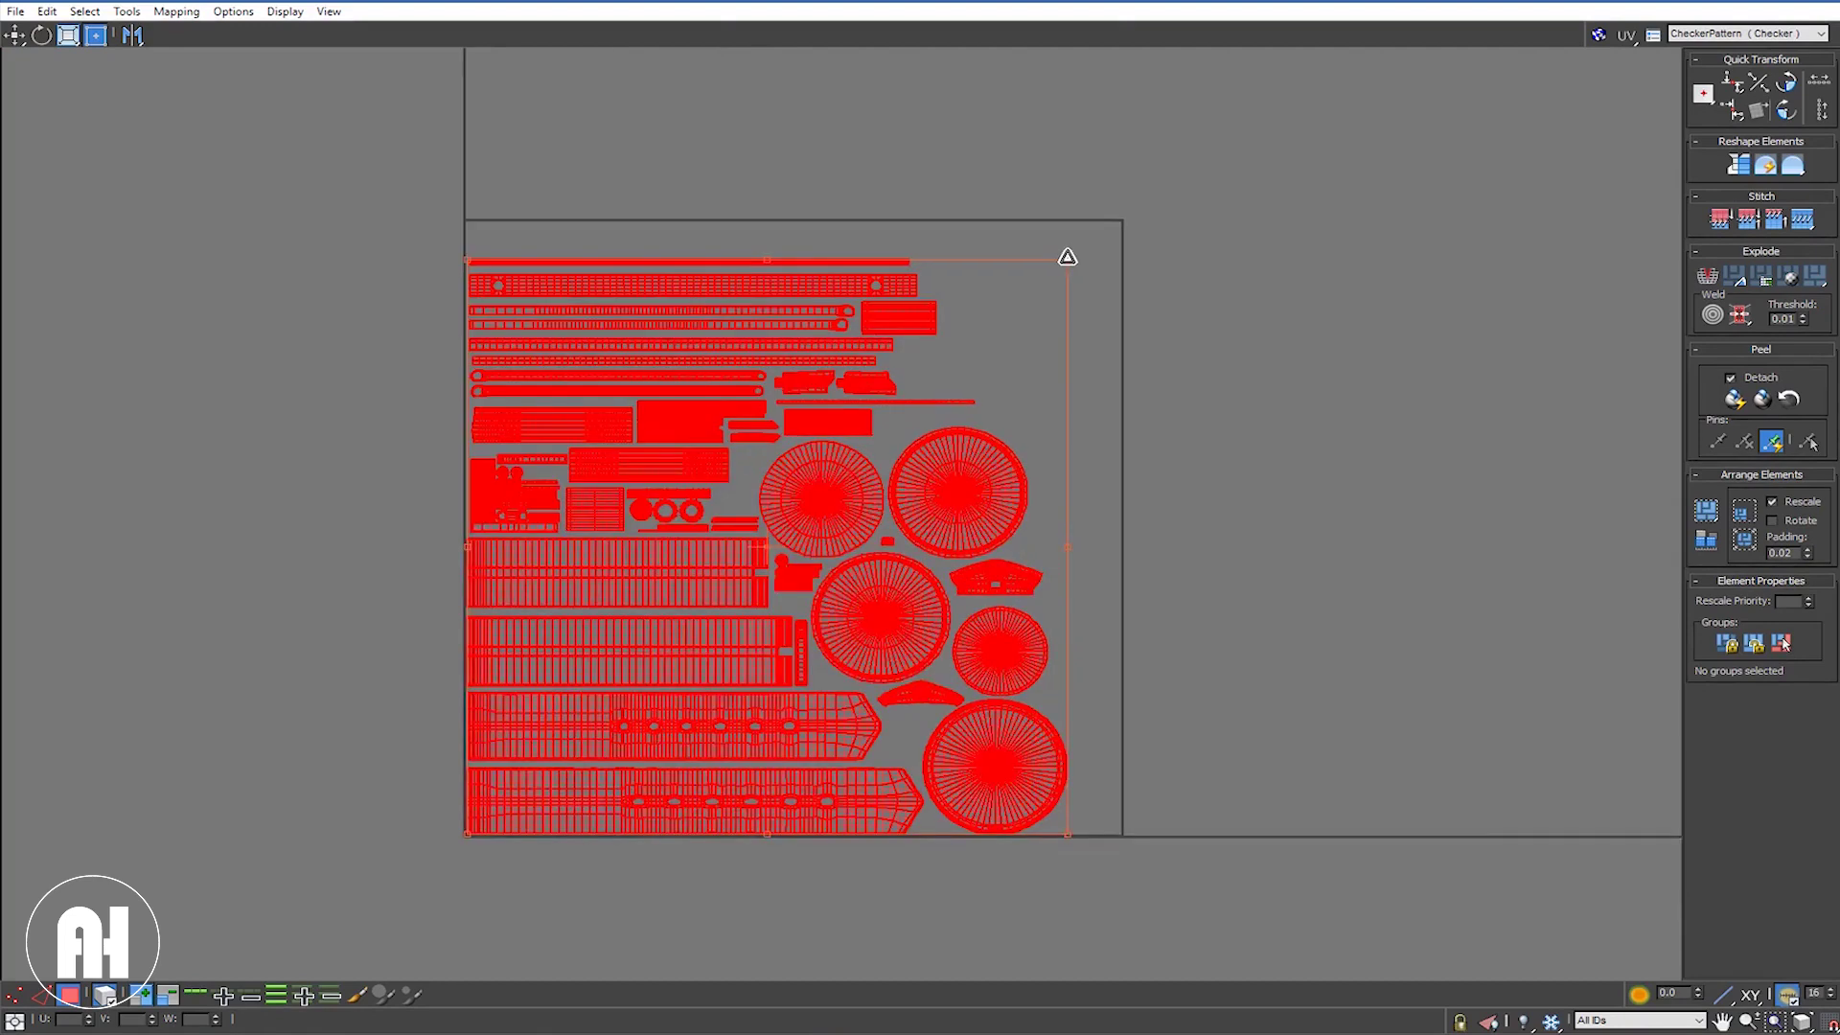
drag(1080, 252, 1114, 237)
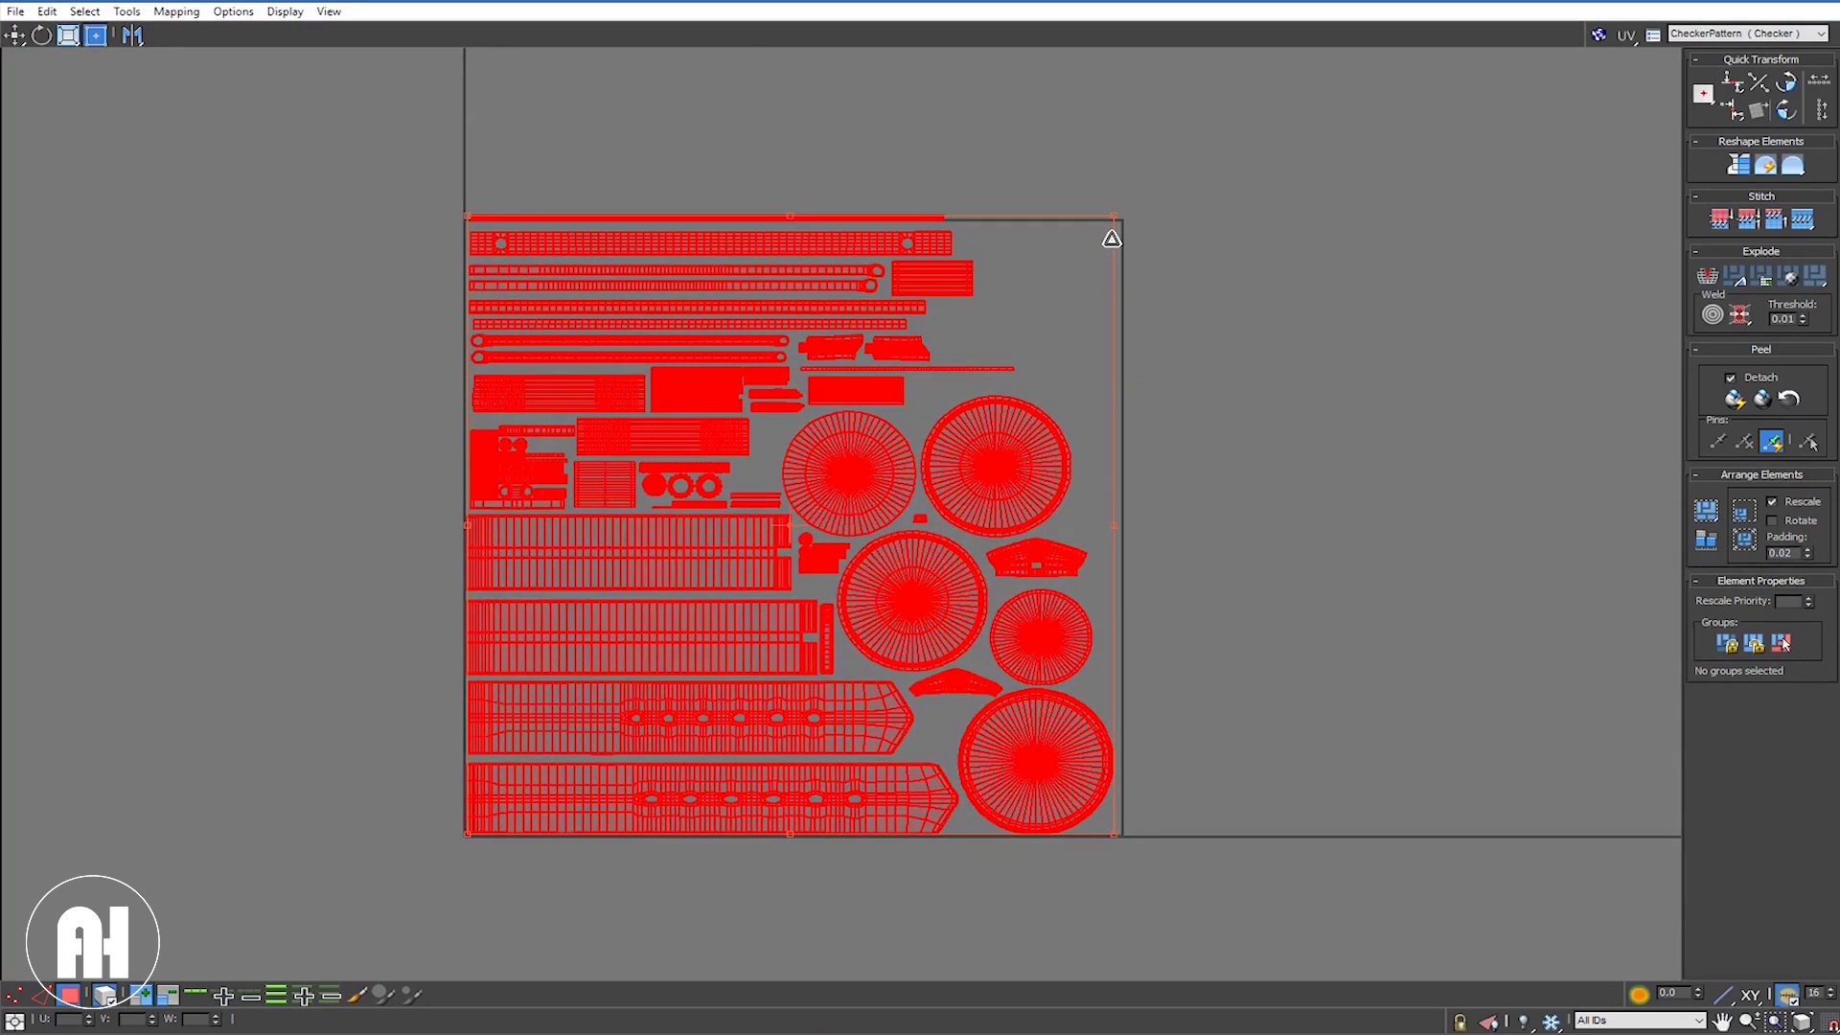
drag(1112, 238, 1109, 241)
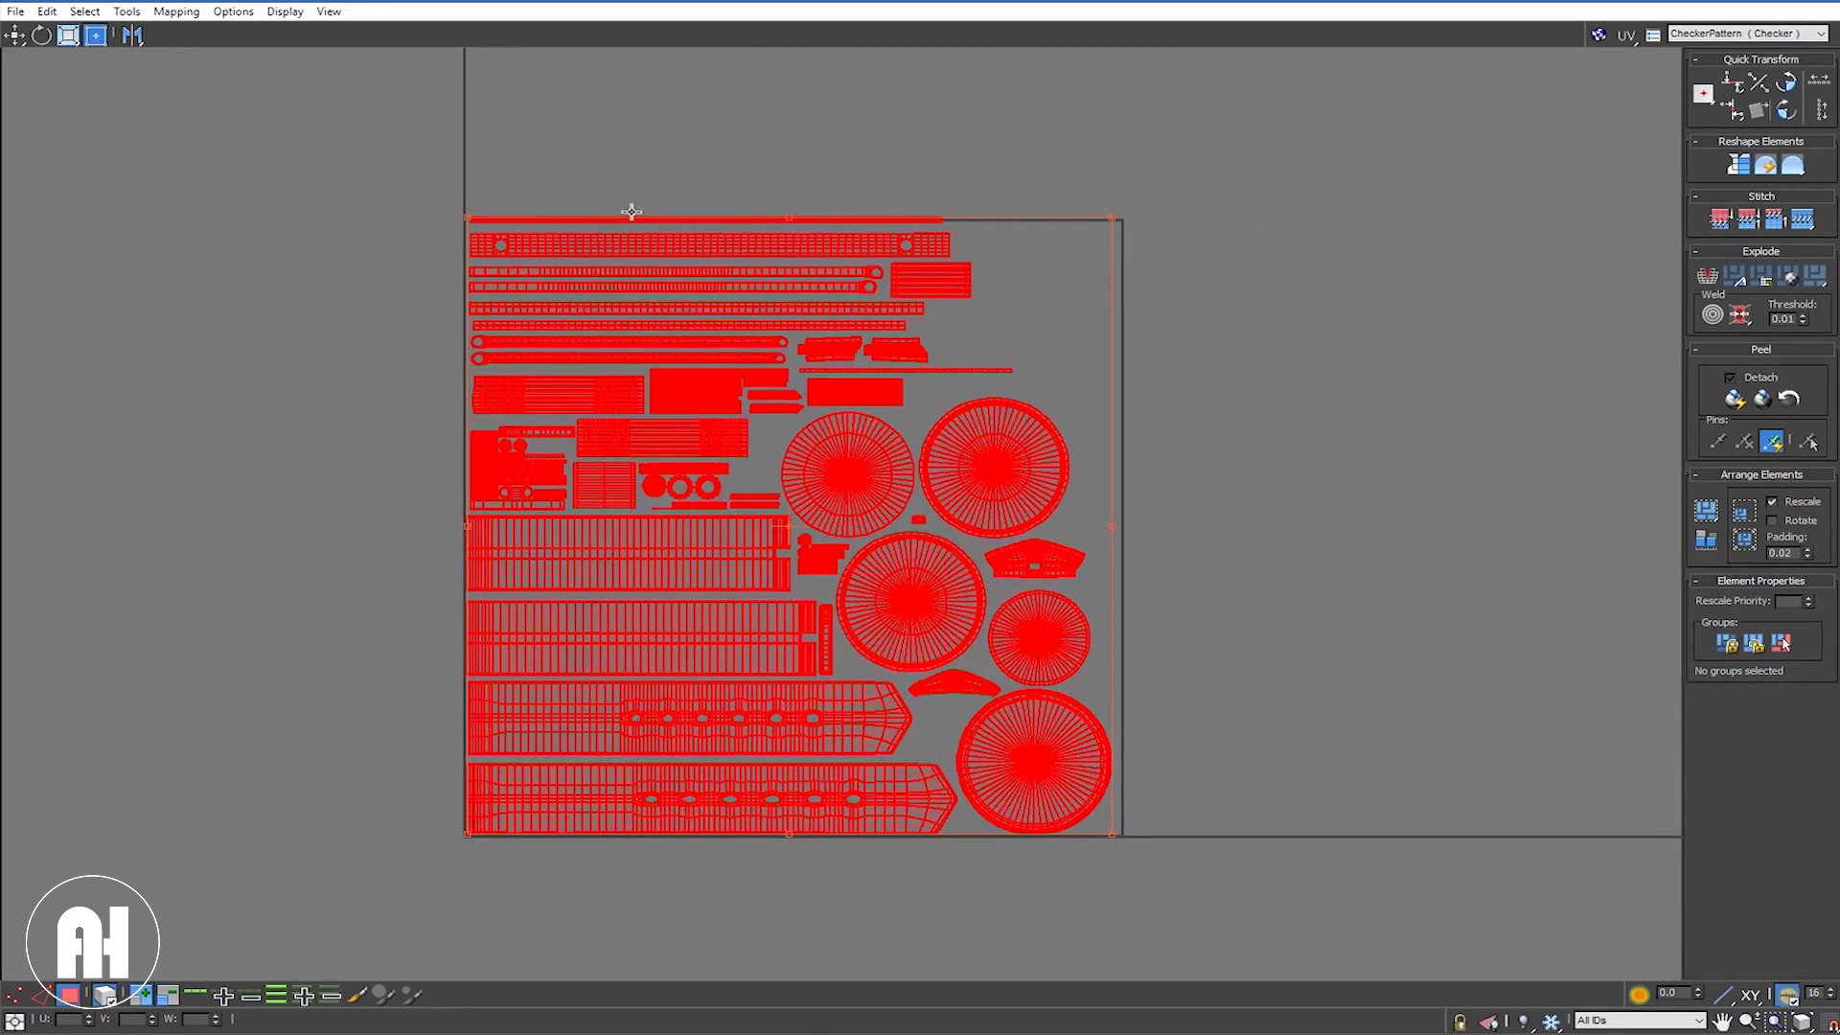
click(632, 212)
scroll(632, 212, up, 1)
scroll(632, 212, up, 3)
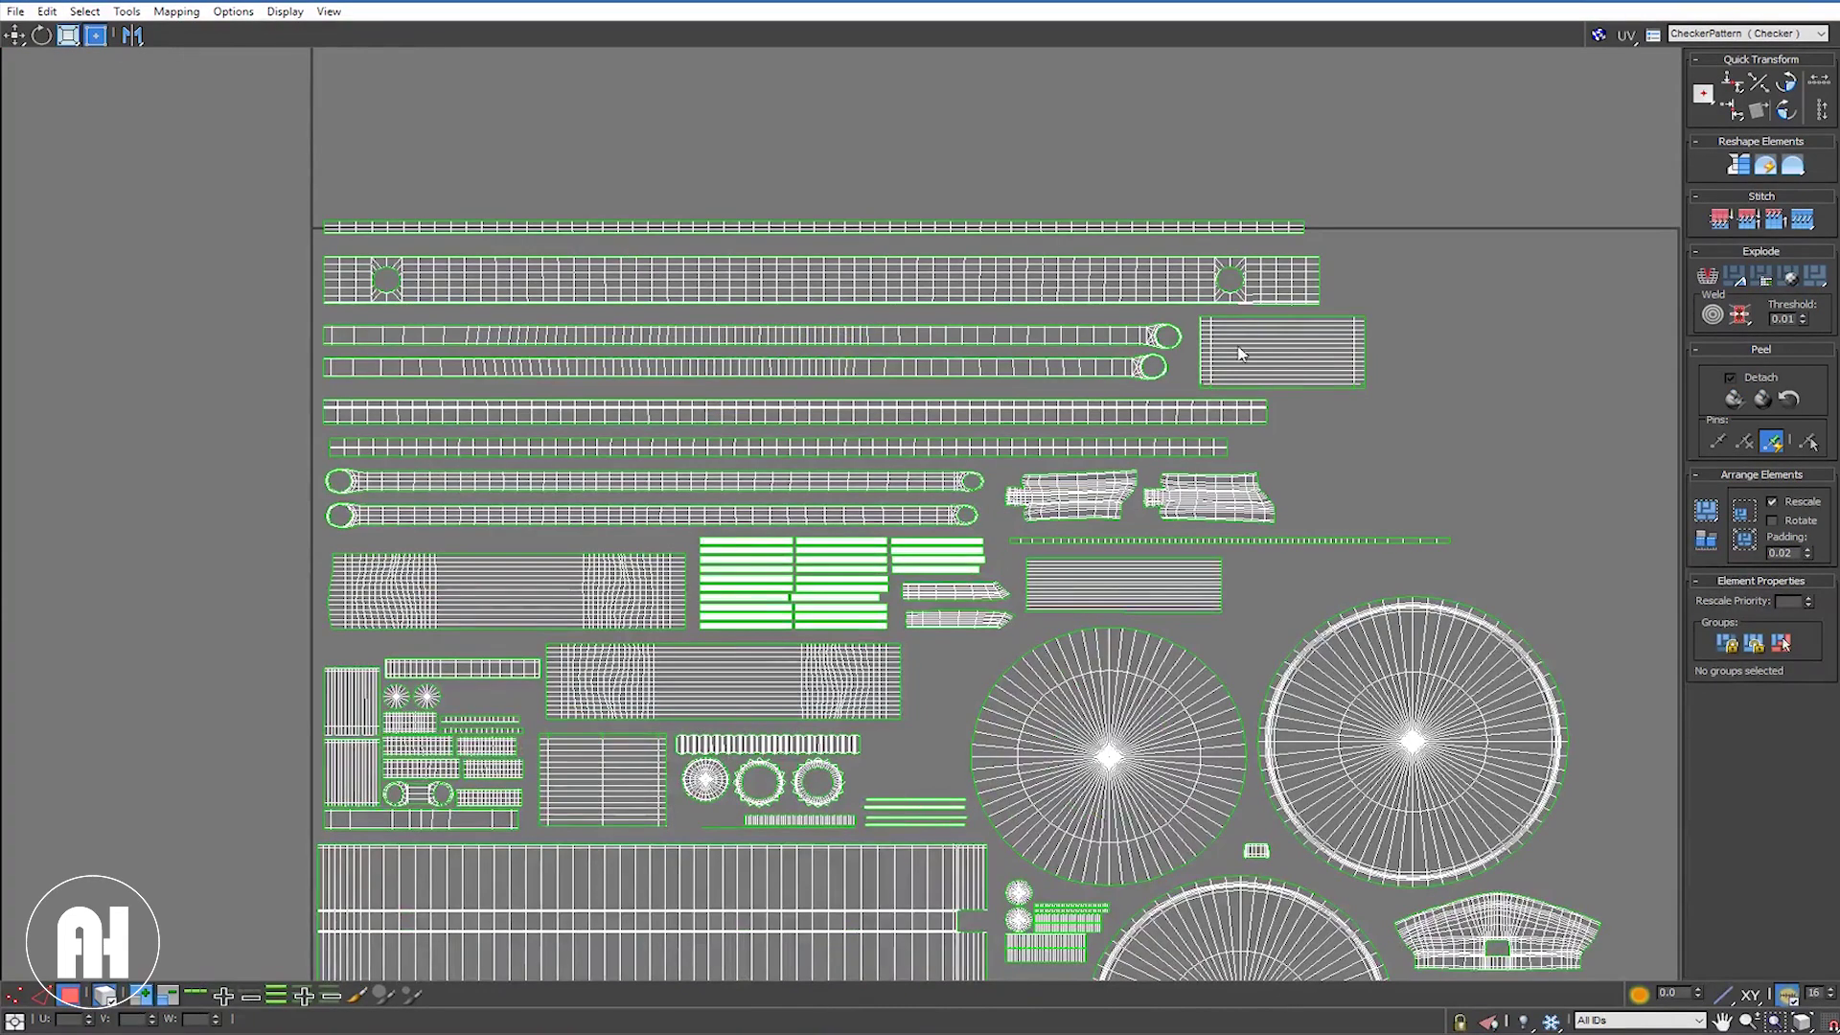
Step: Move the rectangular island, the wide strip and the thin top strip down into the tile
drag(1288, 365, 1365, 495)
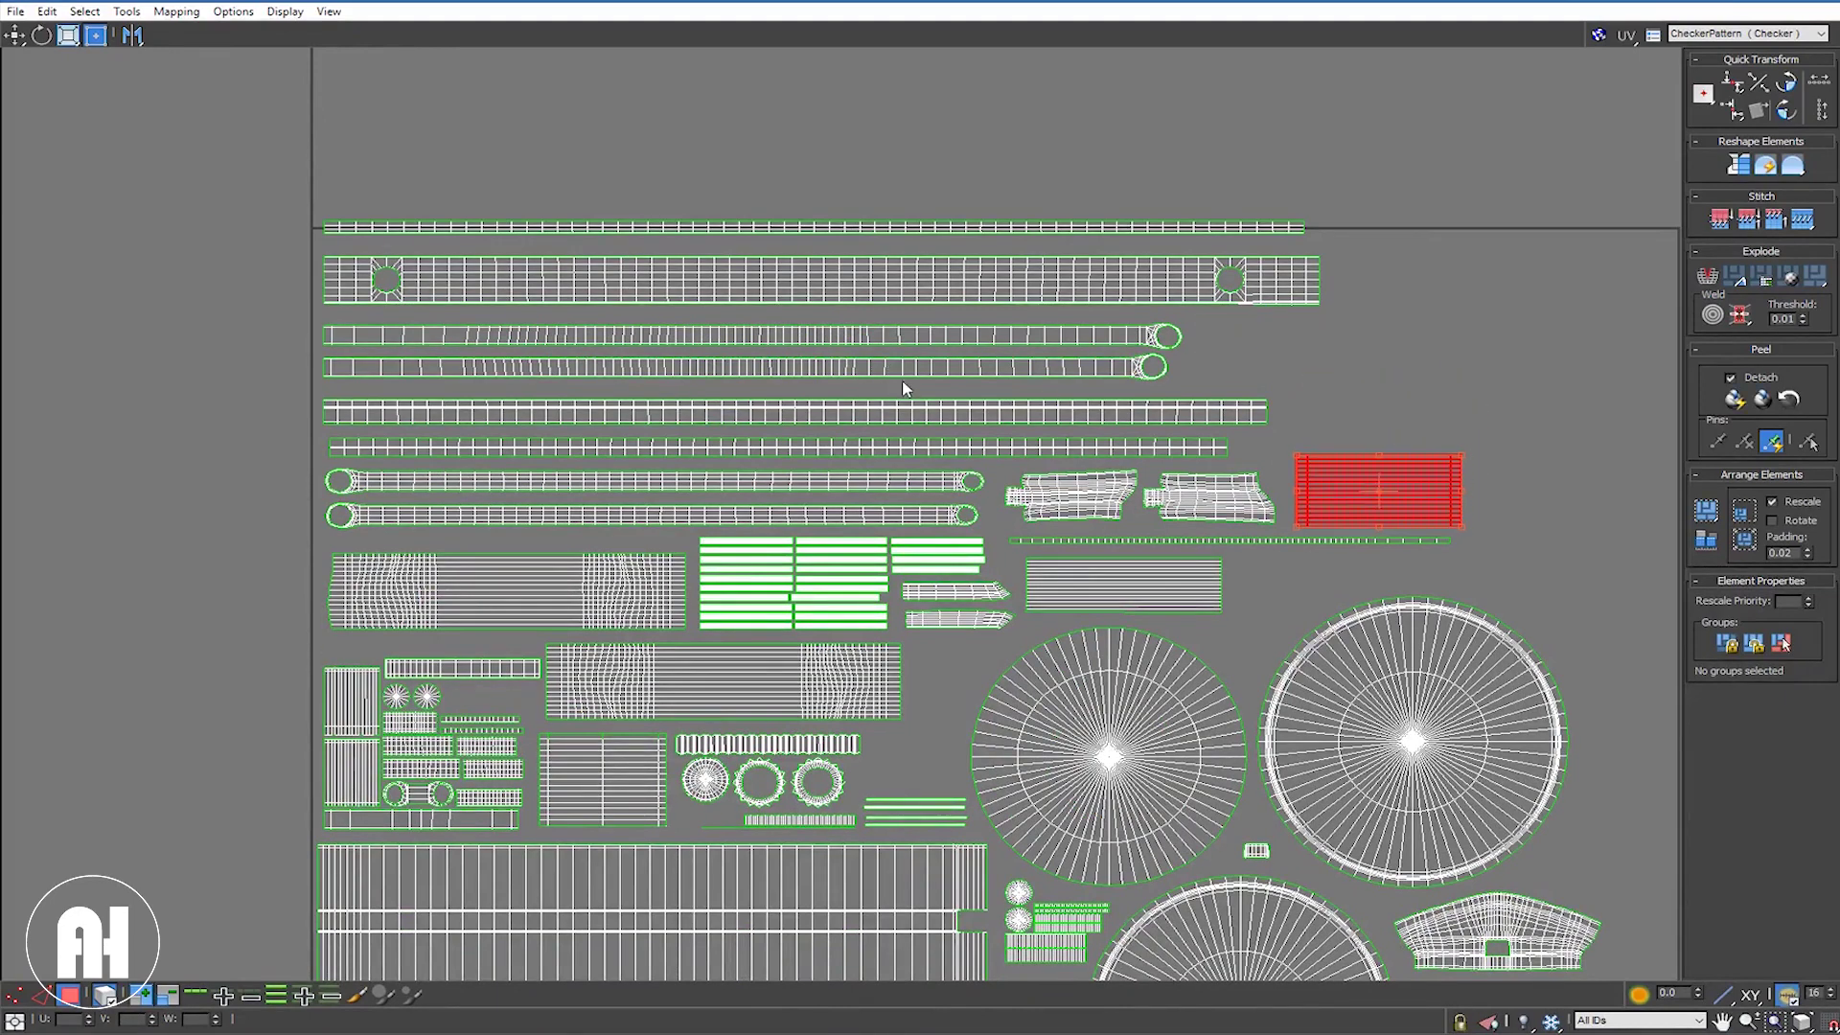
mouse_move(919, 367)
mouse_down()
mouse_move(979, 354)
mouse_move(995, 320)
mouse_up()
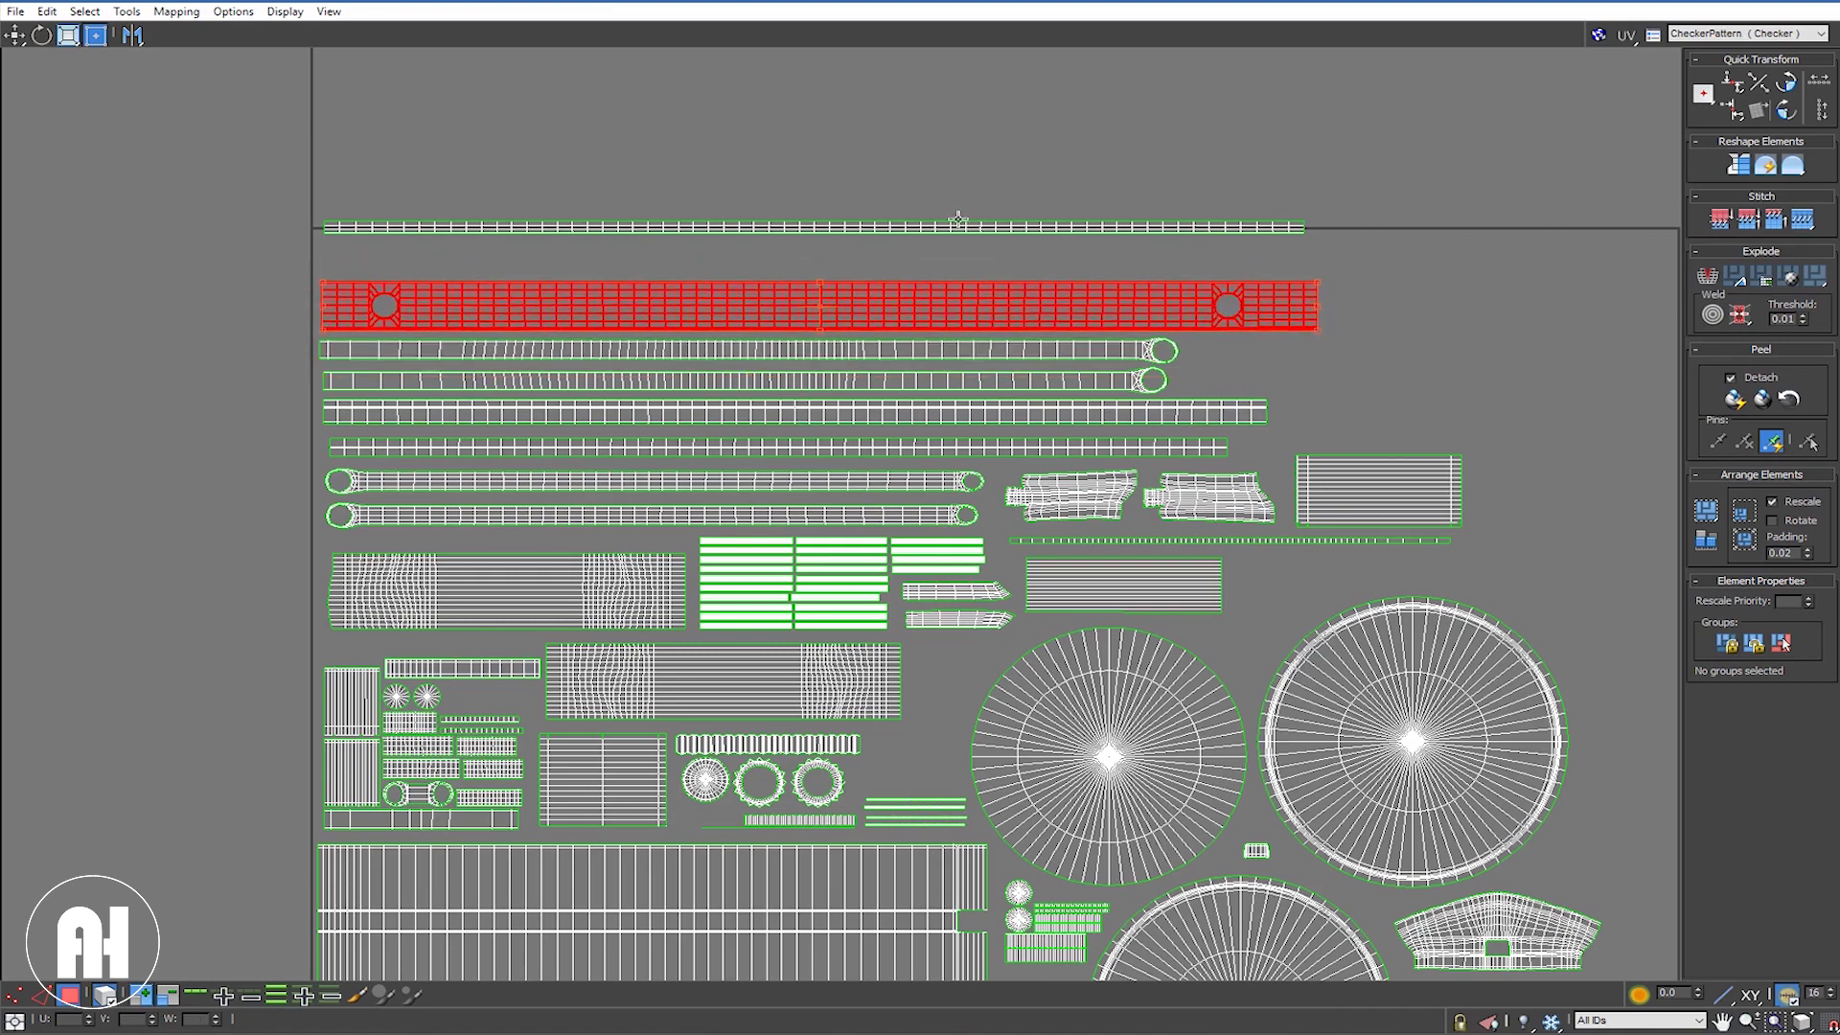
drag(944, 227, 944, 257)
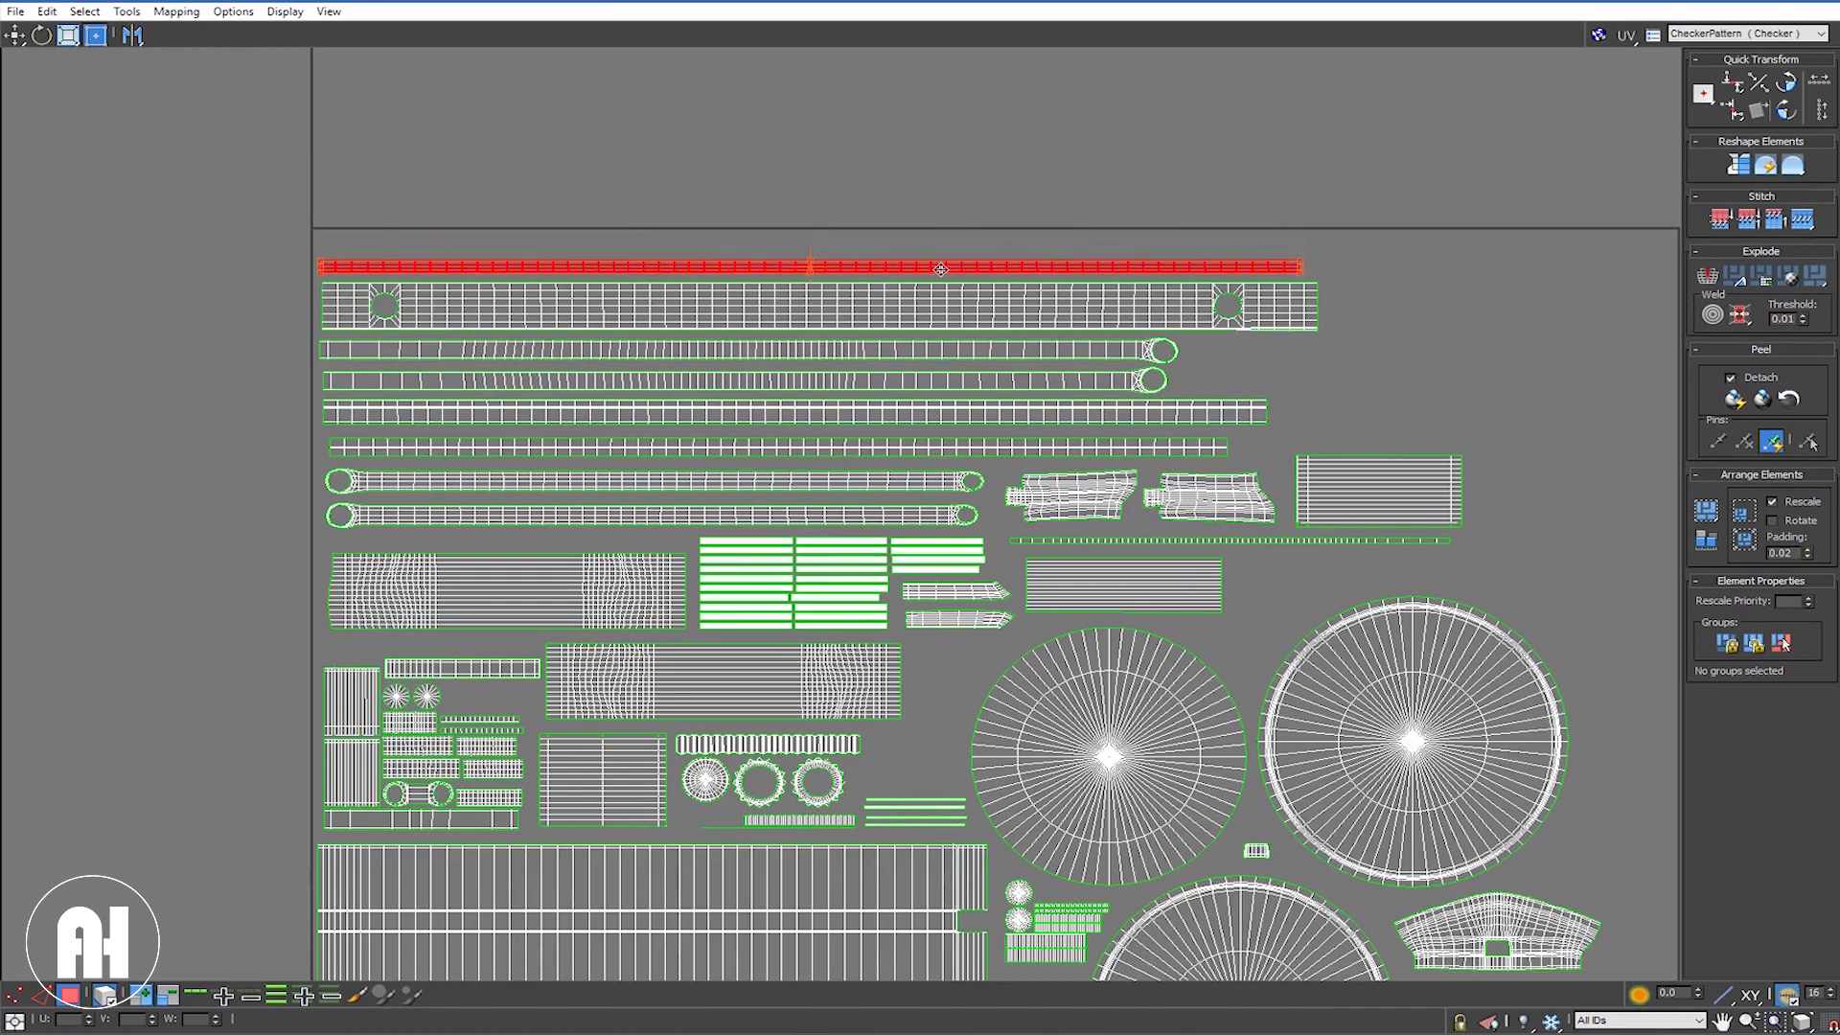
scroll(944, 269, down, 2)
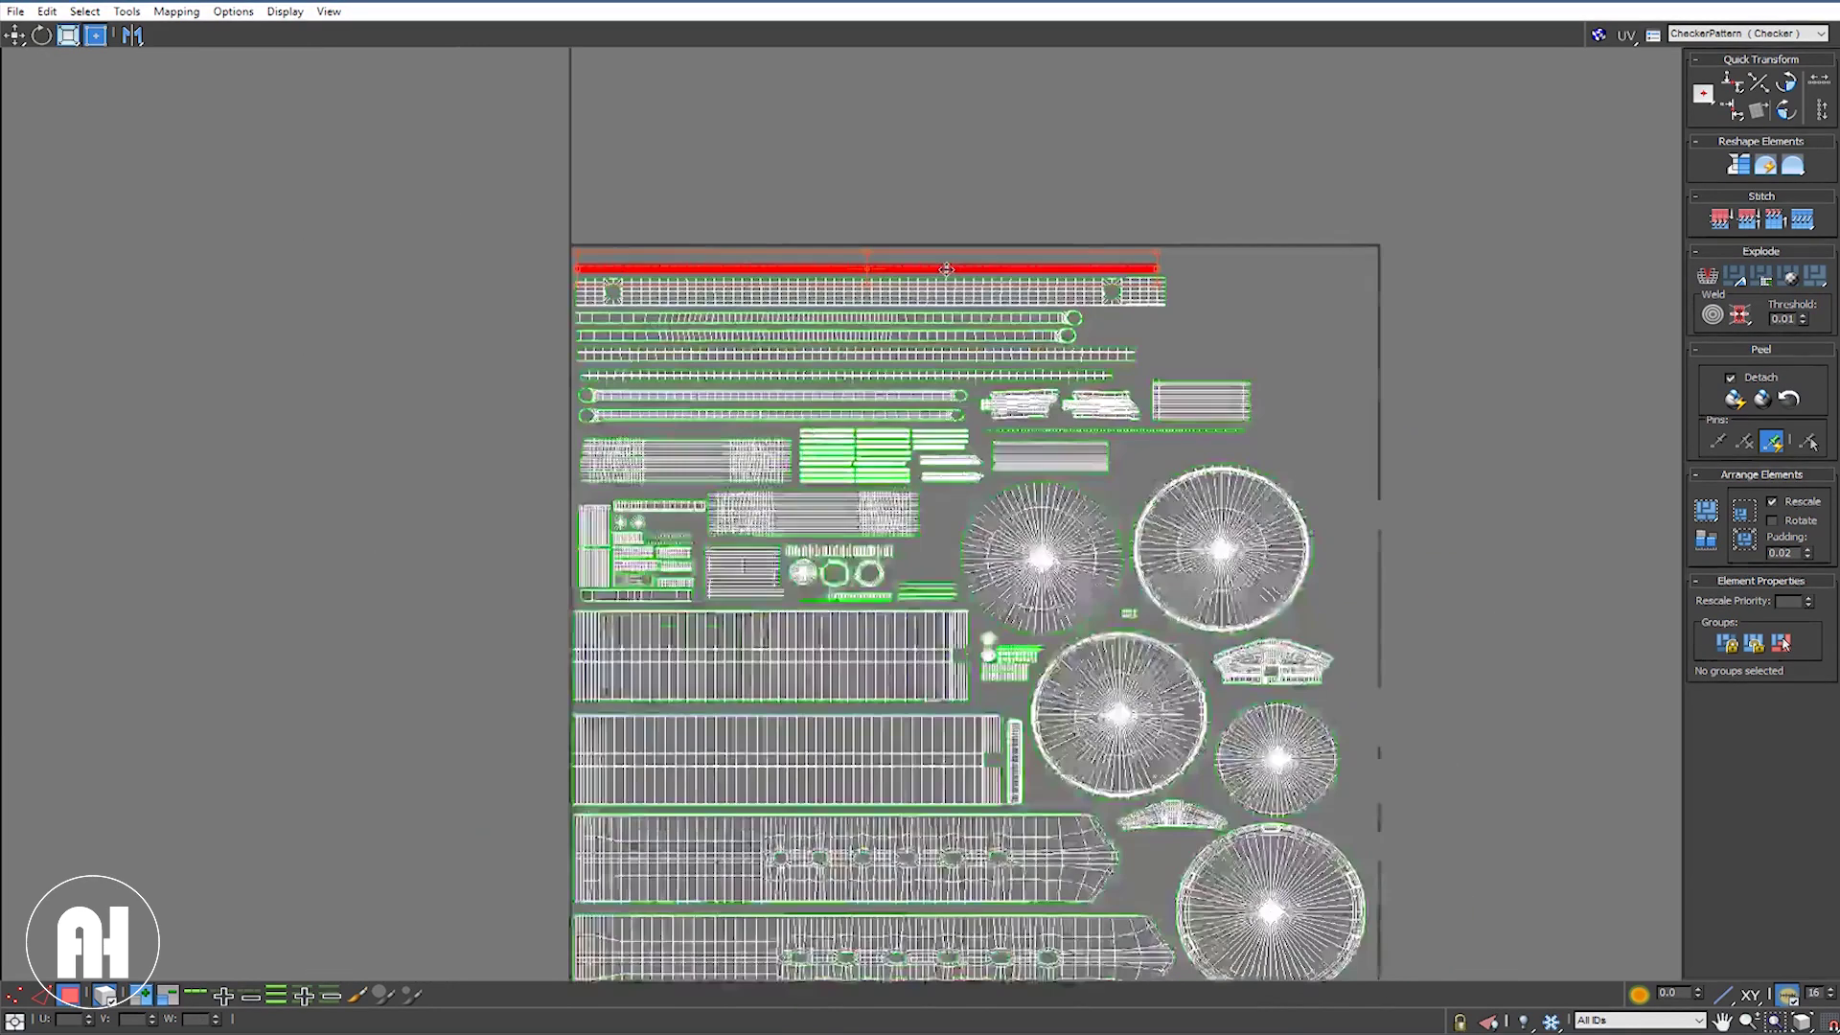
scroll(944, 270, down, 3)
Step: Select all shells and enlarge the layout with the Freeform gizmo out to the tile edges
drag(1383, 169, 433, 826)
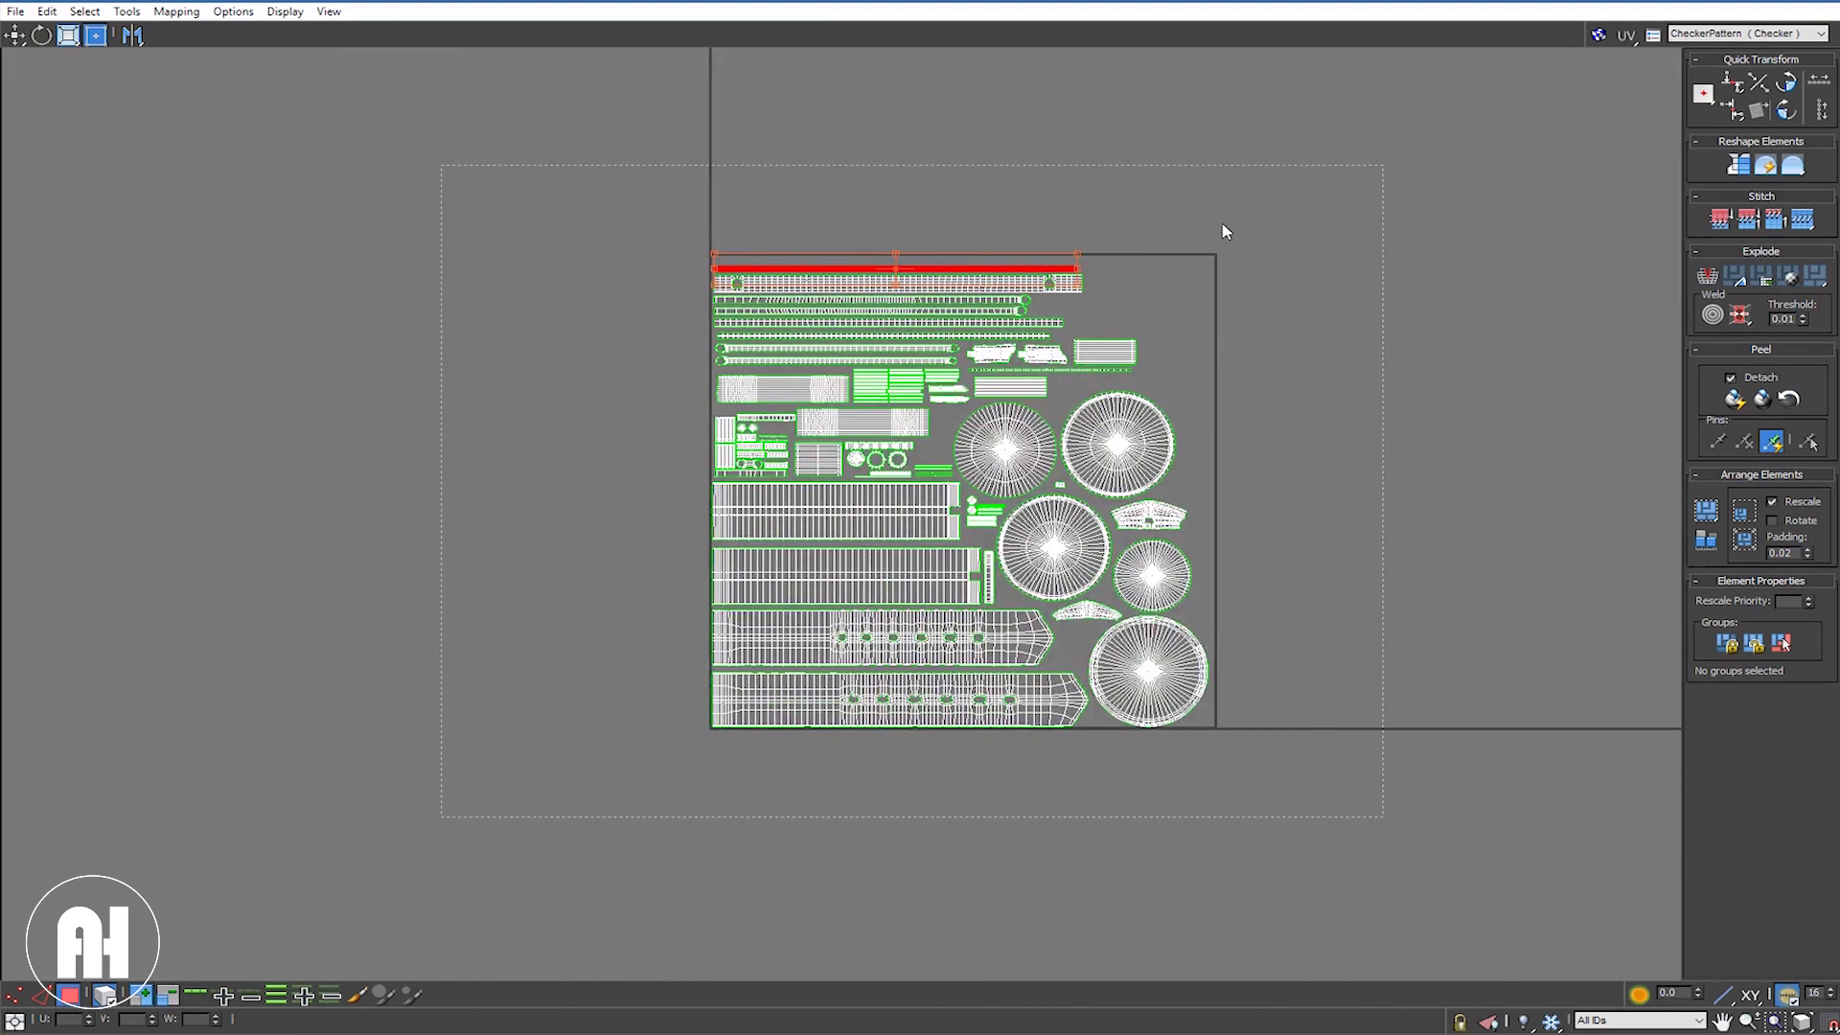
scroll(1235, 253, up, 2)
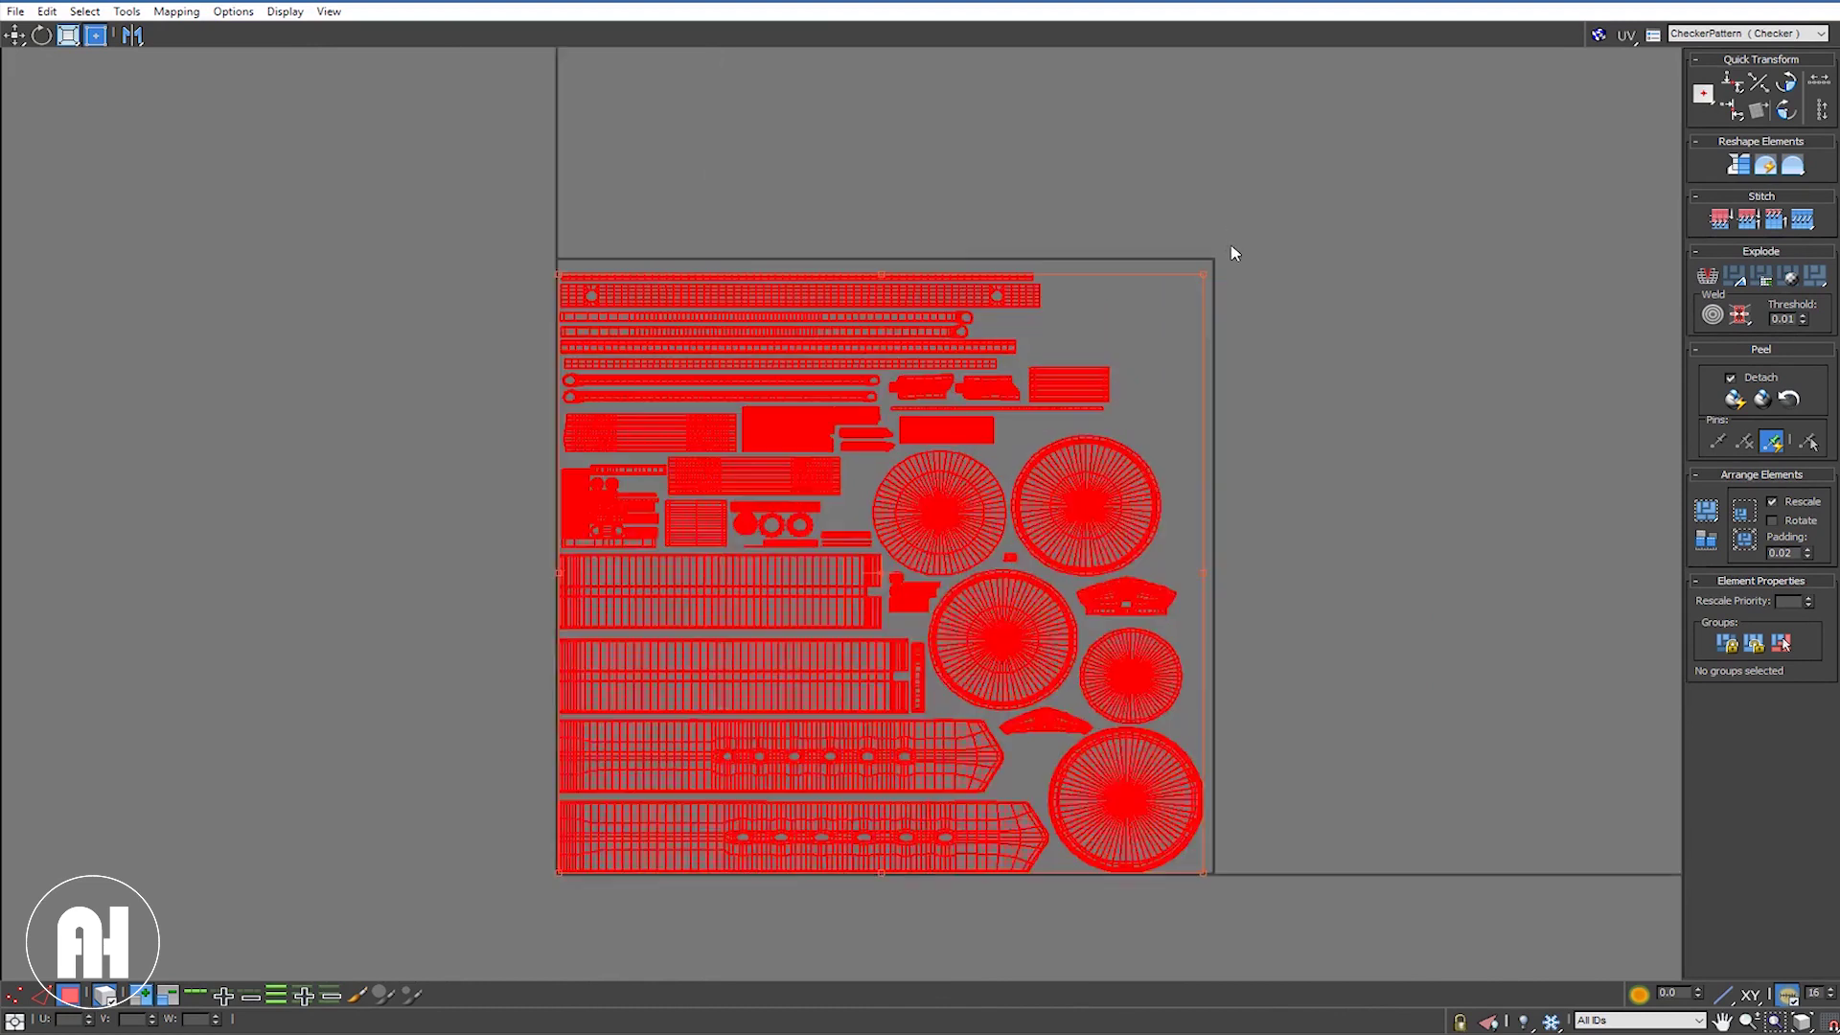
scroll(1233, 255, up, 3)
scroll(1236, 275, up, 3)
scroll(1203, 312, up, 2)
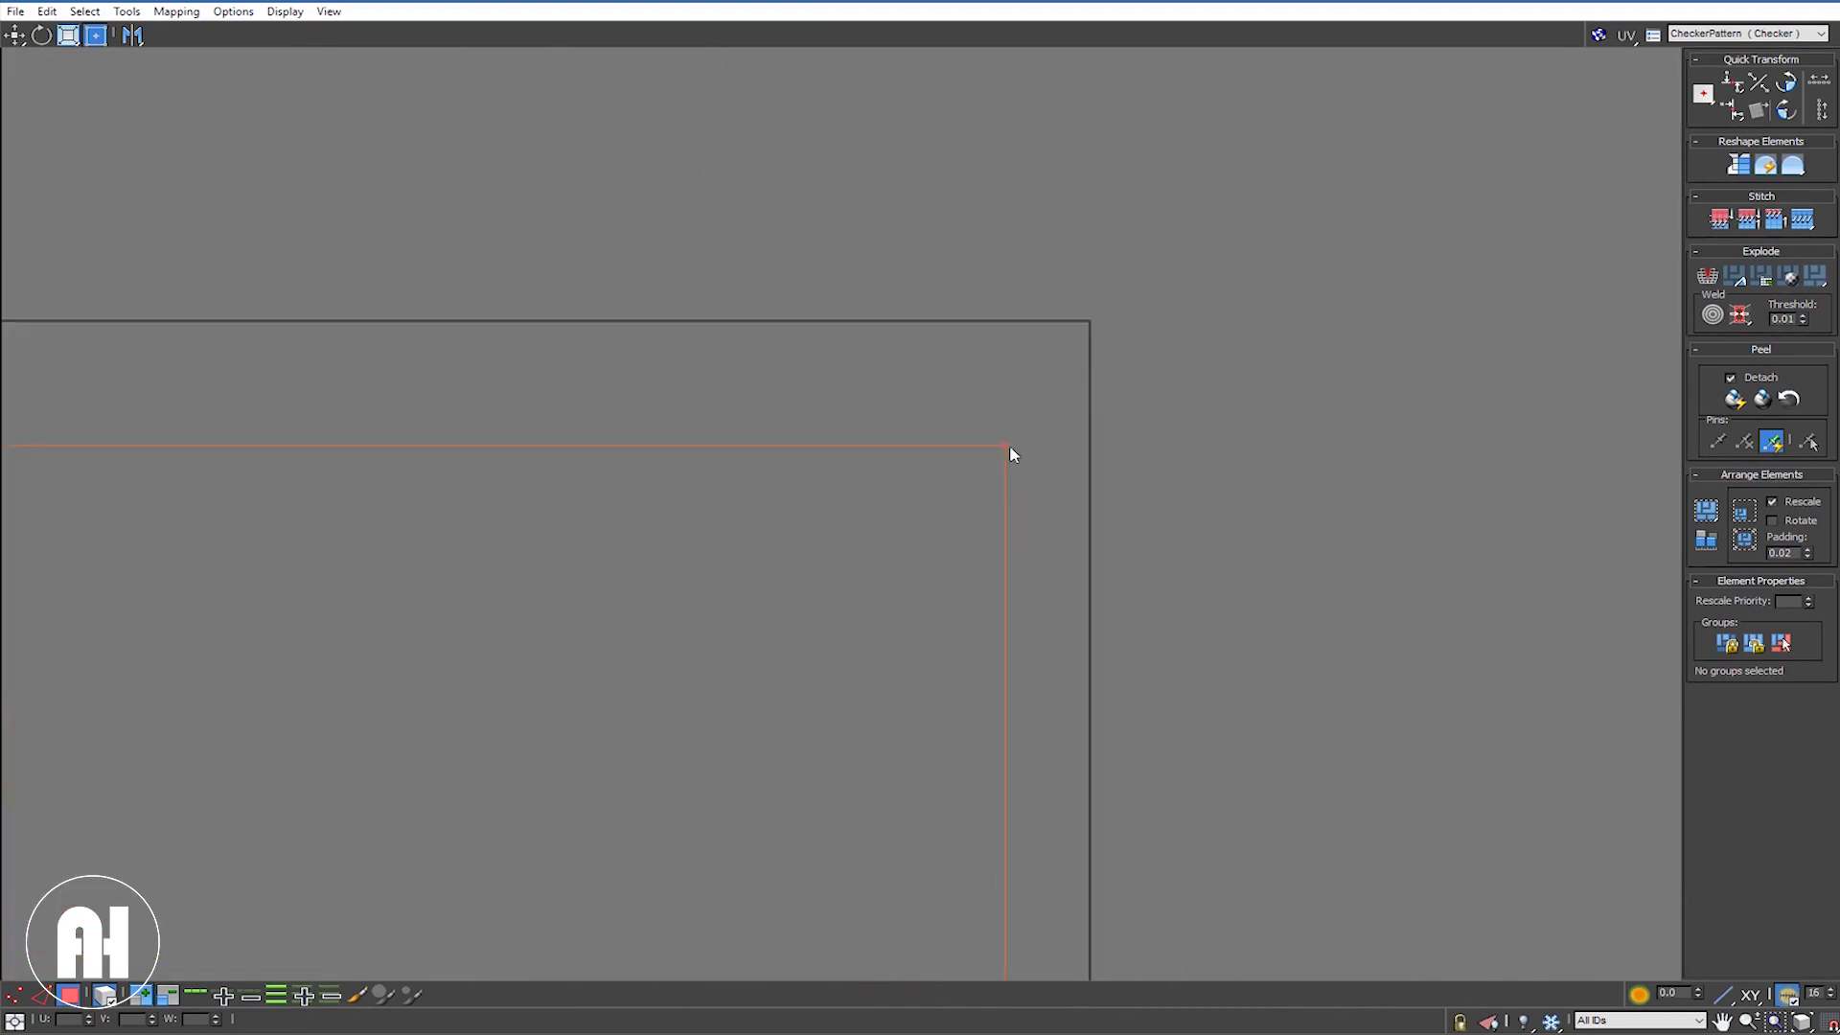
drag(1067, 410, 1079, 402)
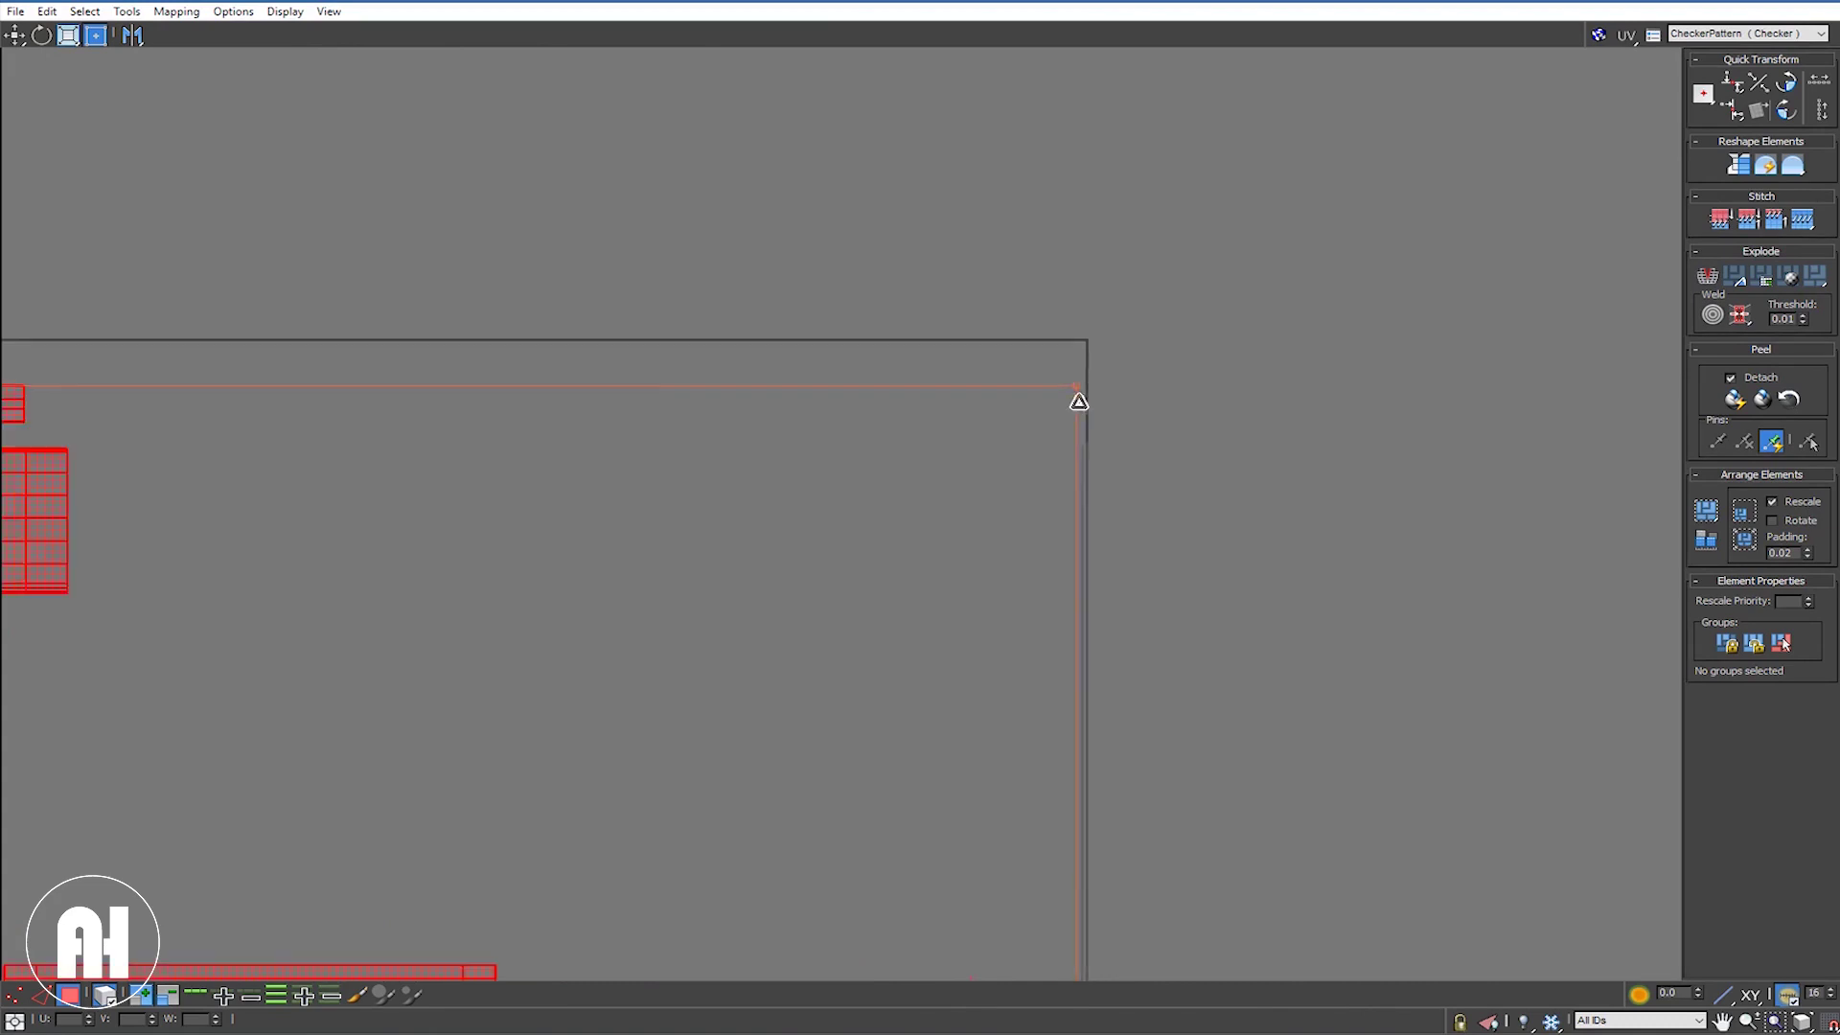
scroll(1075, 400, down, 3)
scroll(1128, 398, down, 2)
scroll(1013, 600, down, 2)
click(968, 598)
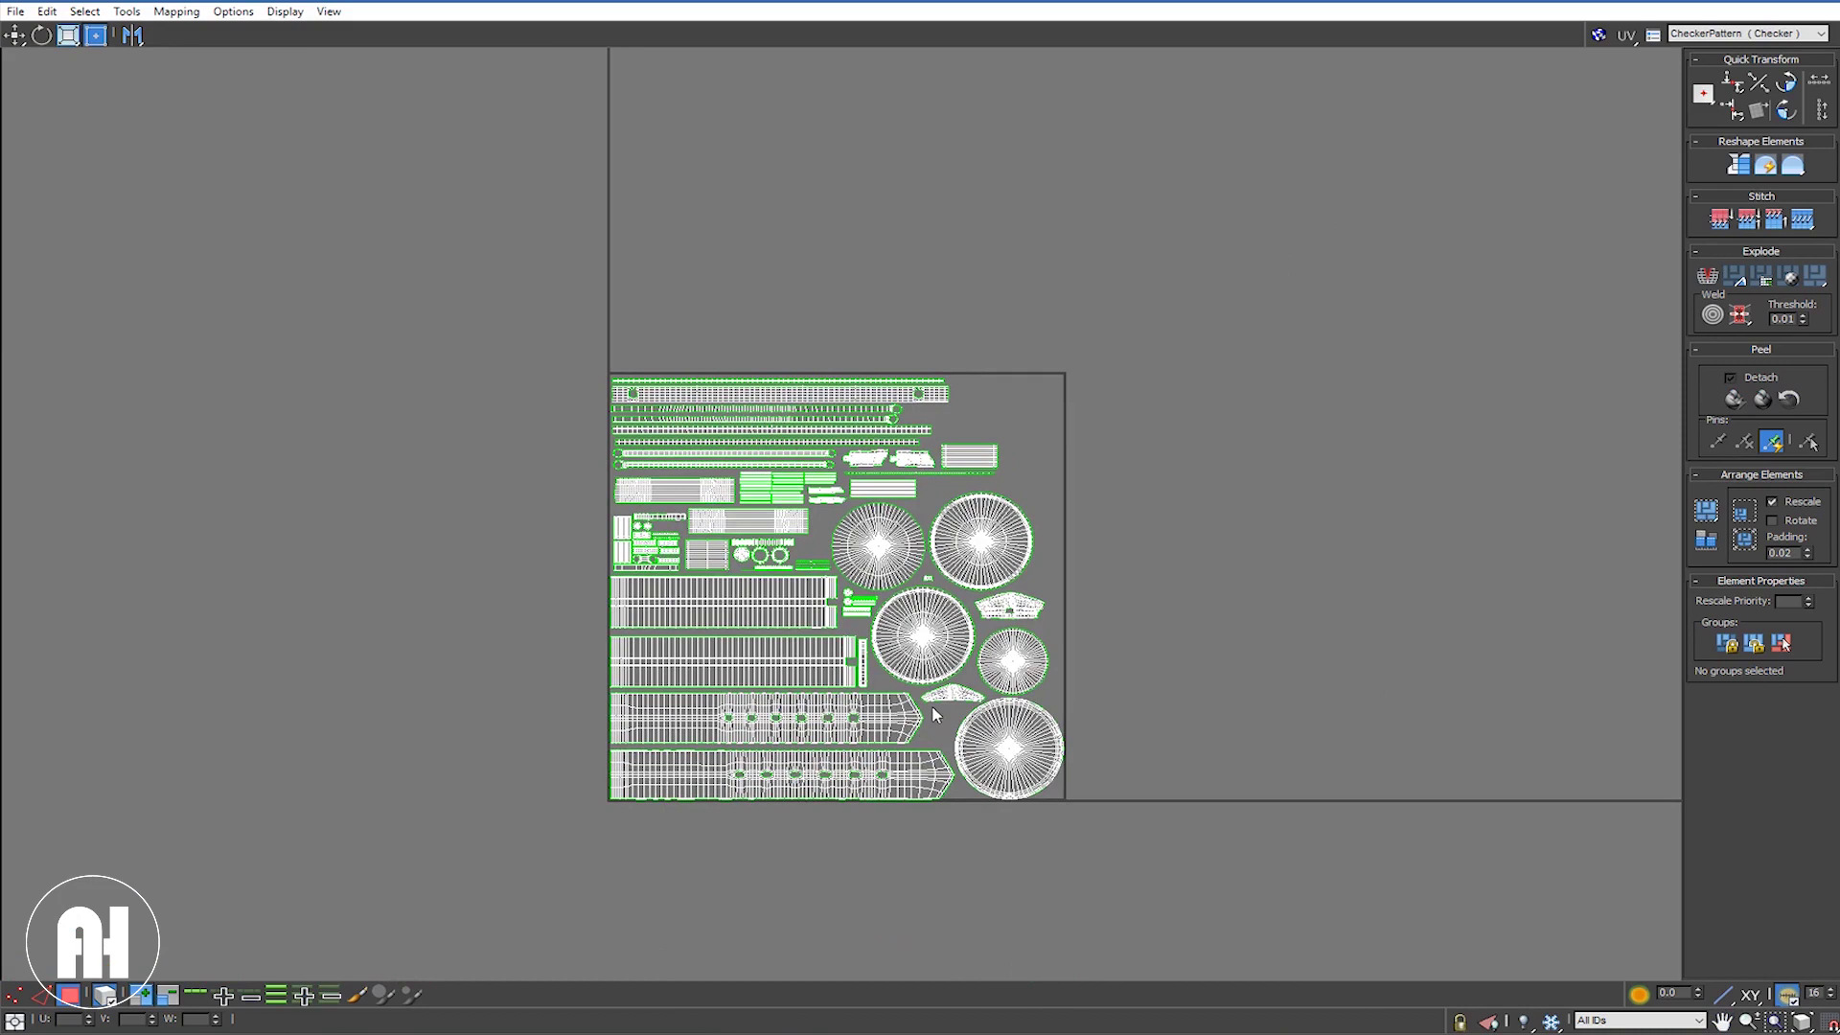
scroll(978, 649, up, 1)
scroll(979, 650, up, 1)
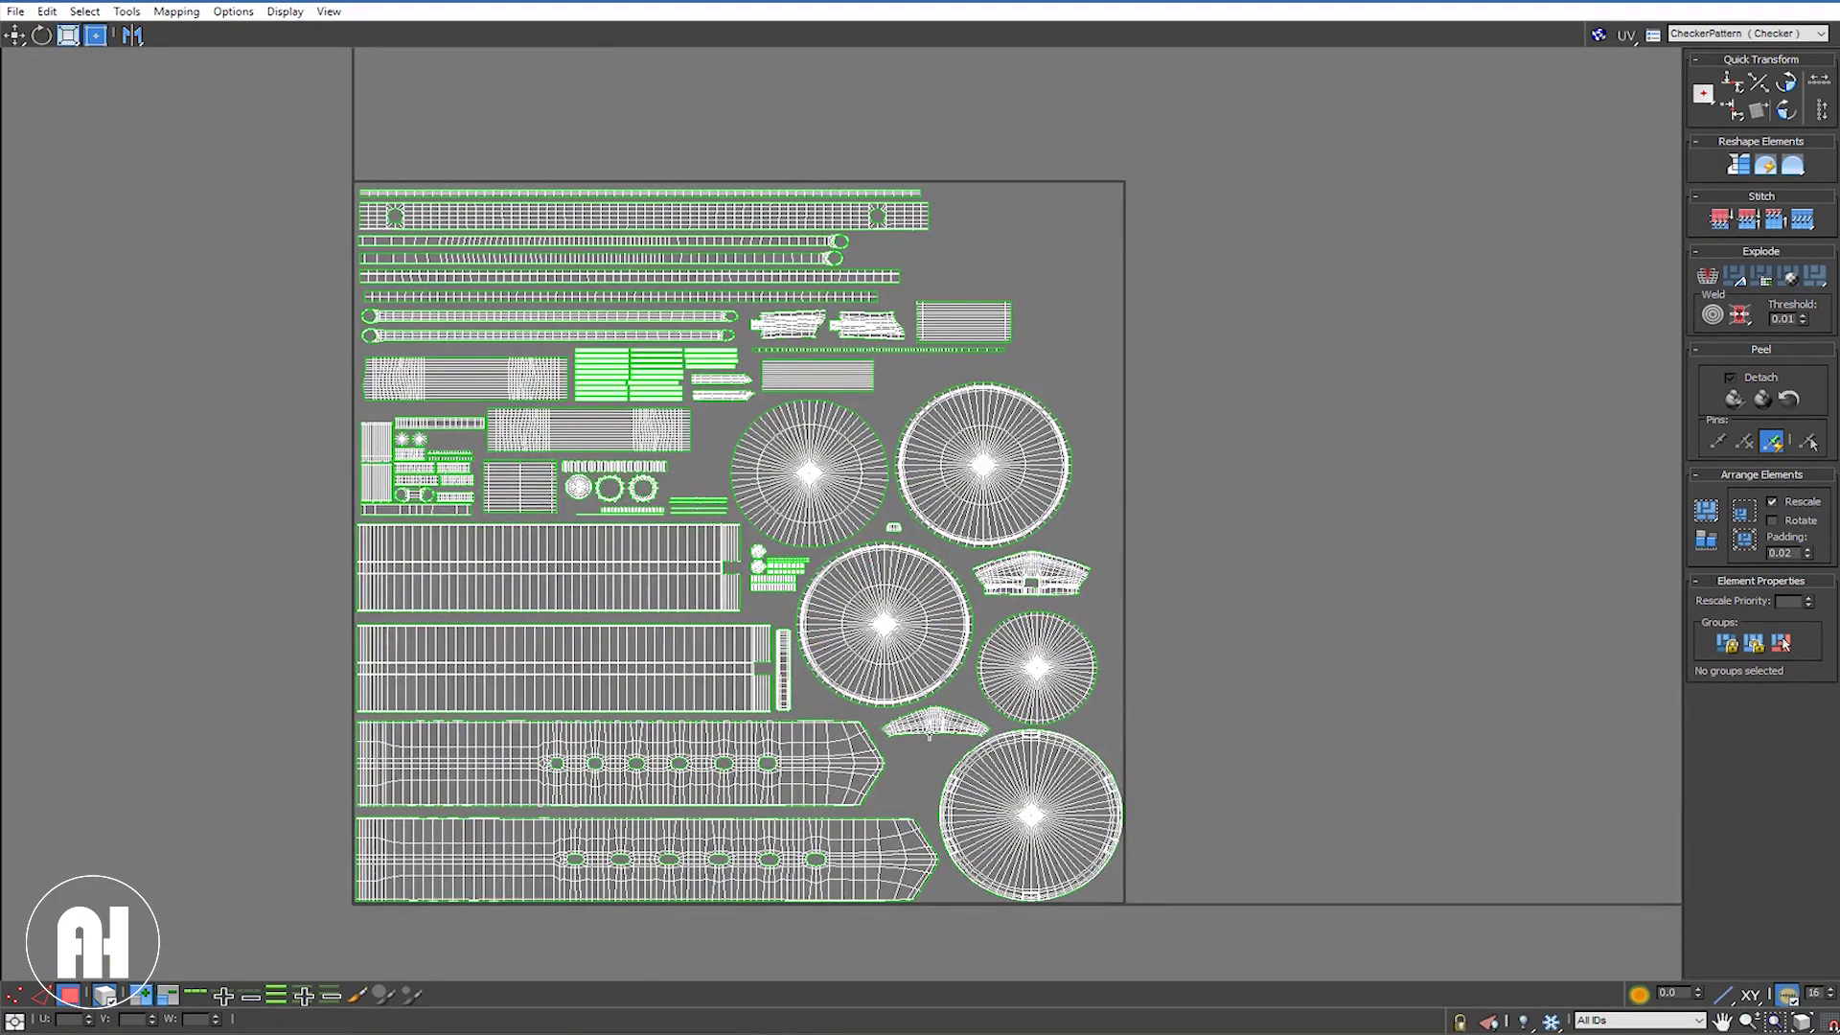
Step: Rotate the thin vertical strip 90° to horizontal and move it and a small element up top
click(785, 661)
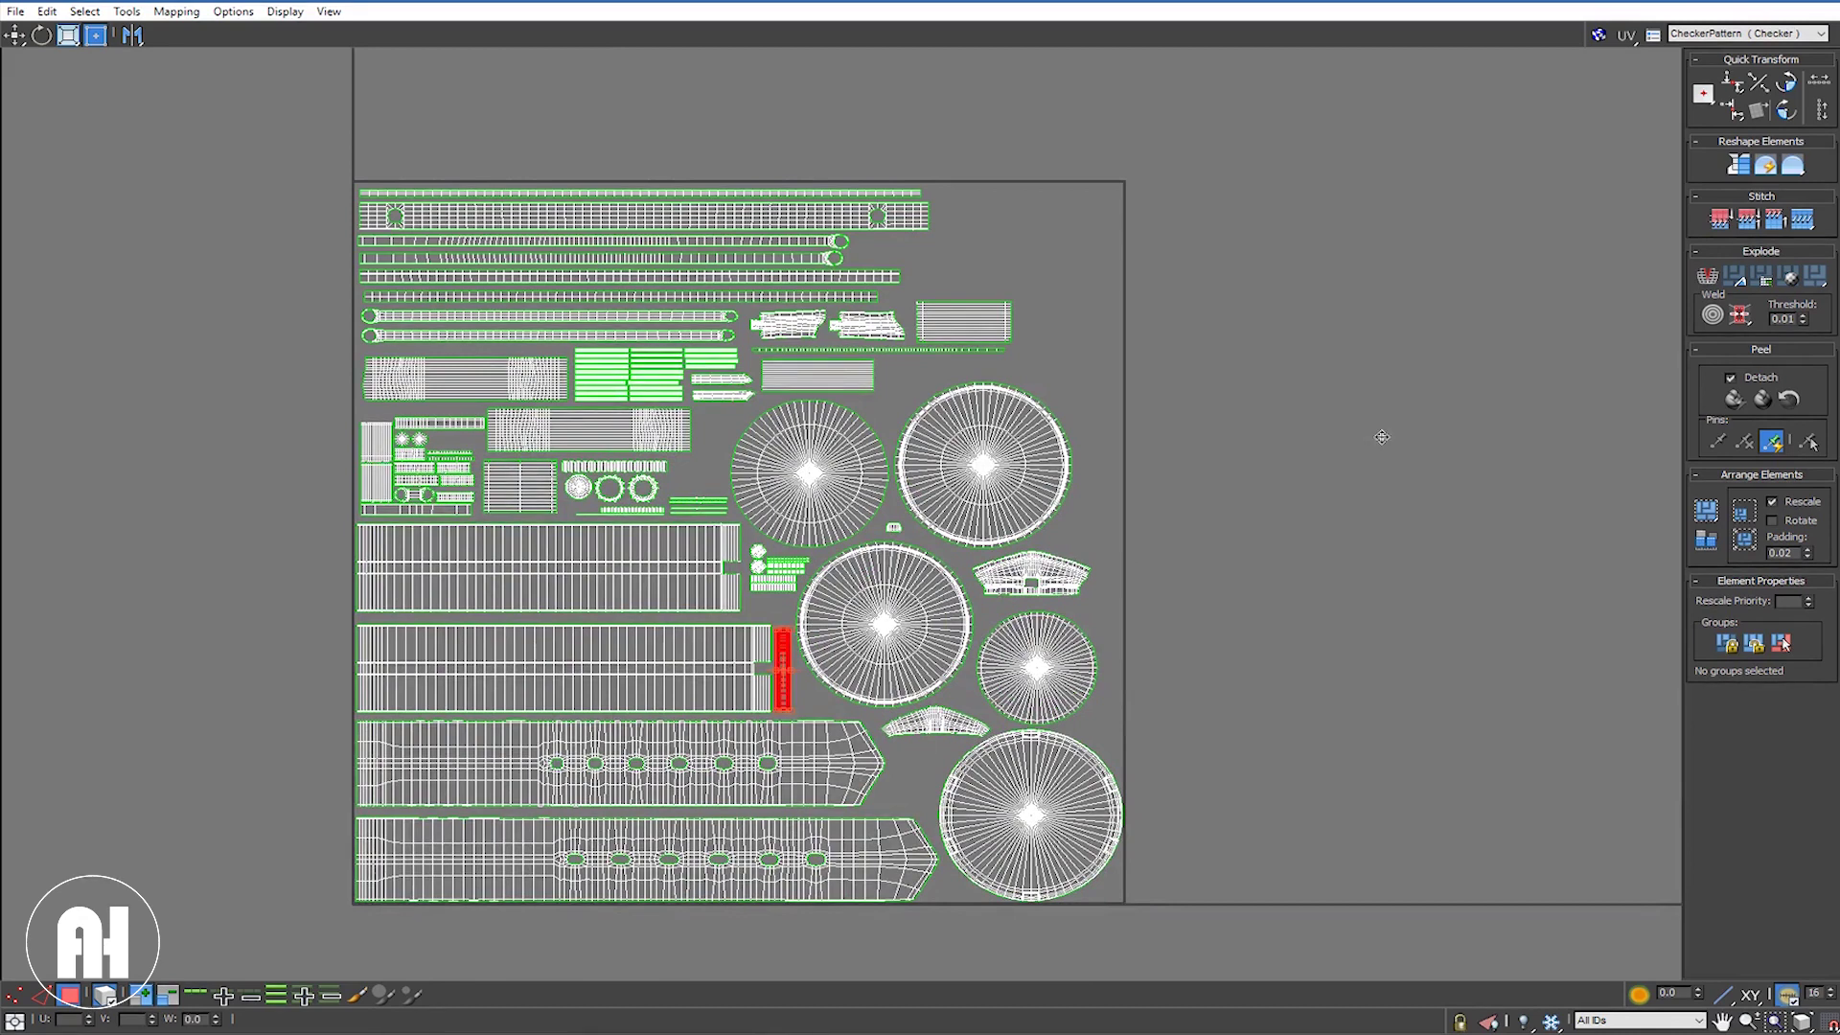
click(1786, 109)
mouse_move(808, 671)
mouse_down()
mouse_move(959, 285)
mouse_move(986, 291)
mouse_up()
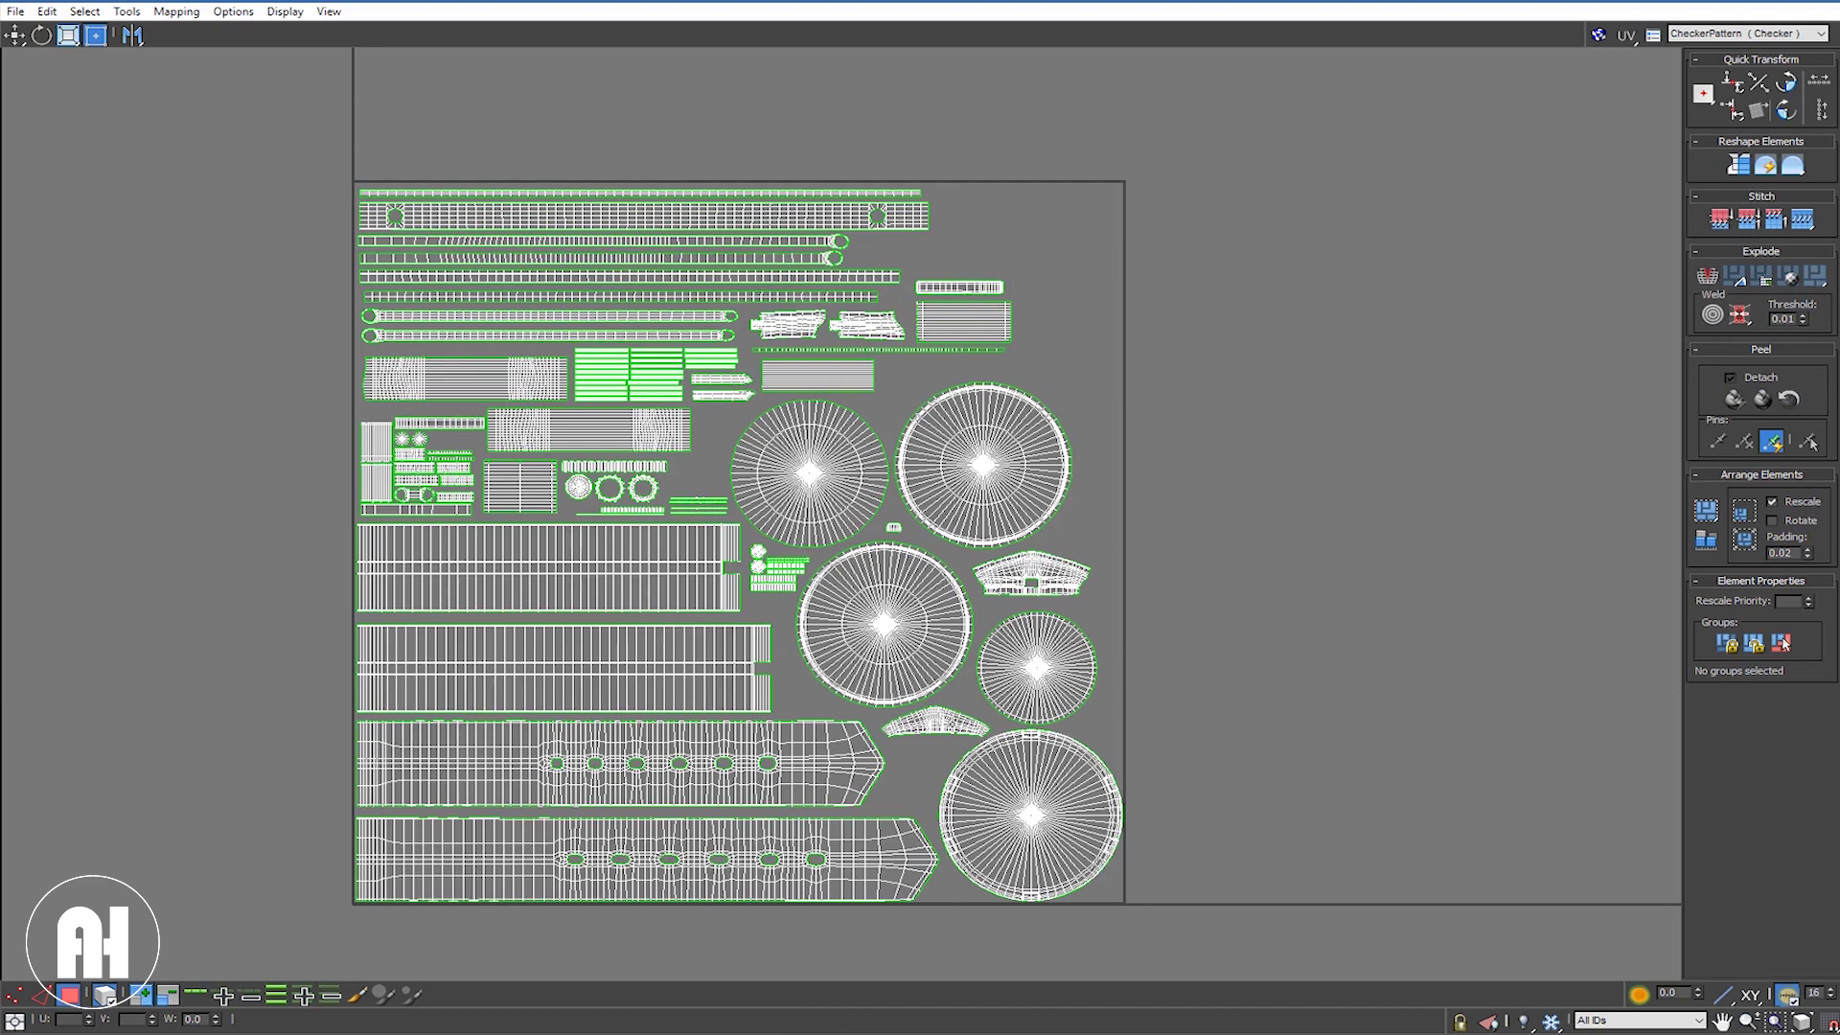
drag(955, 724, 981, 259)
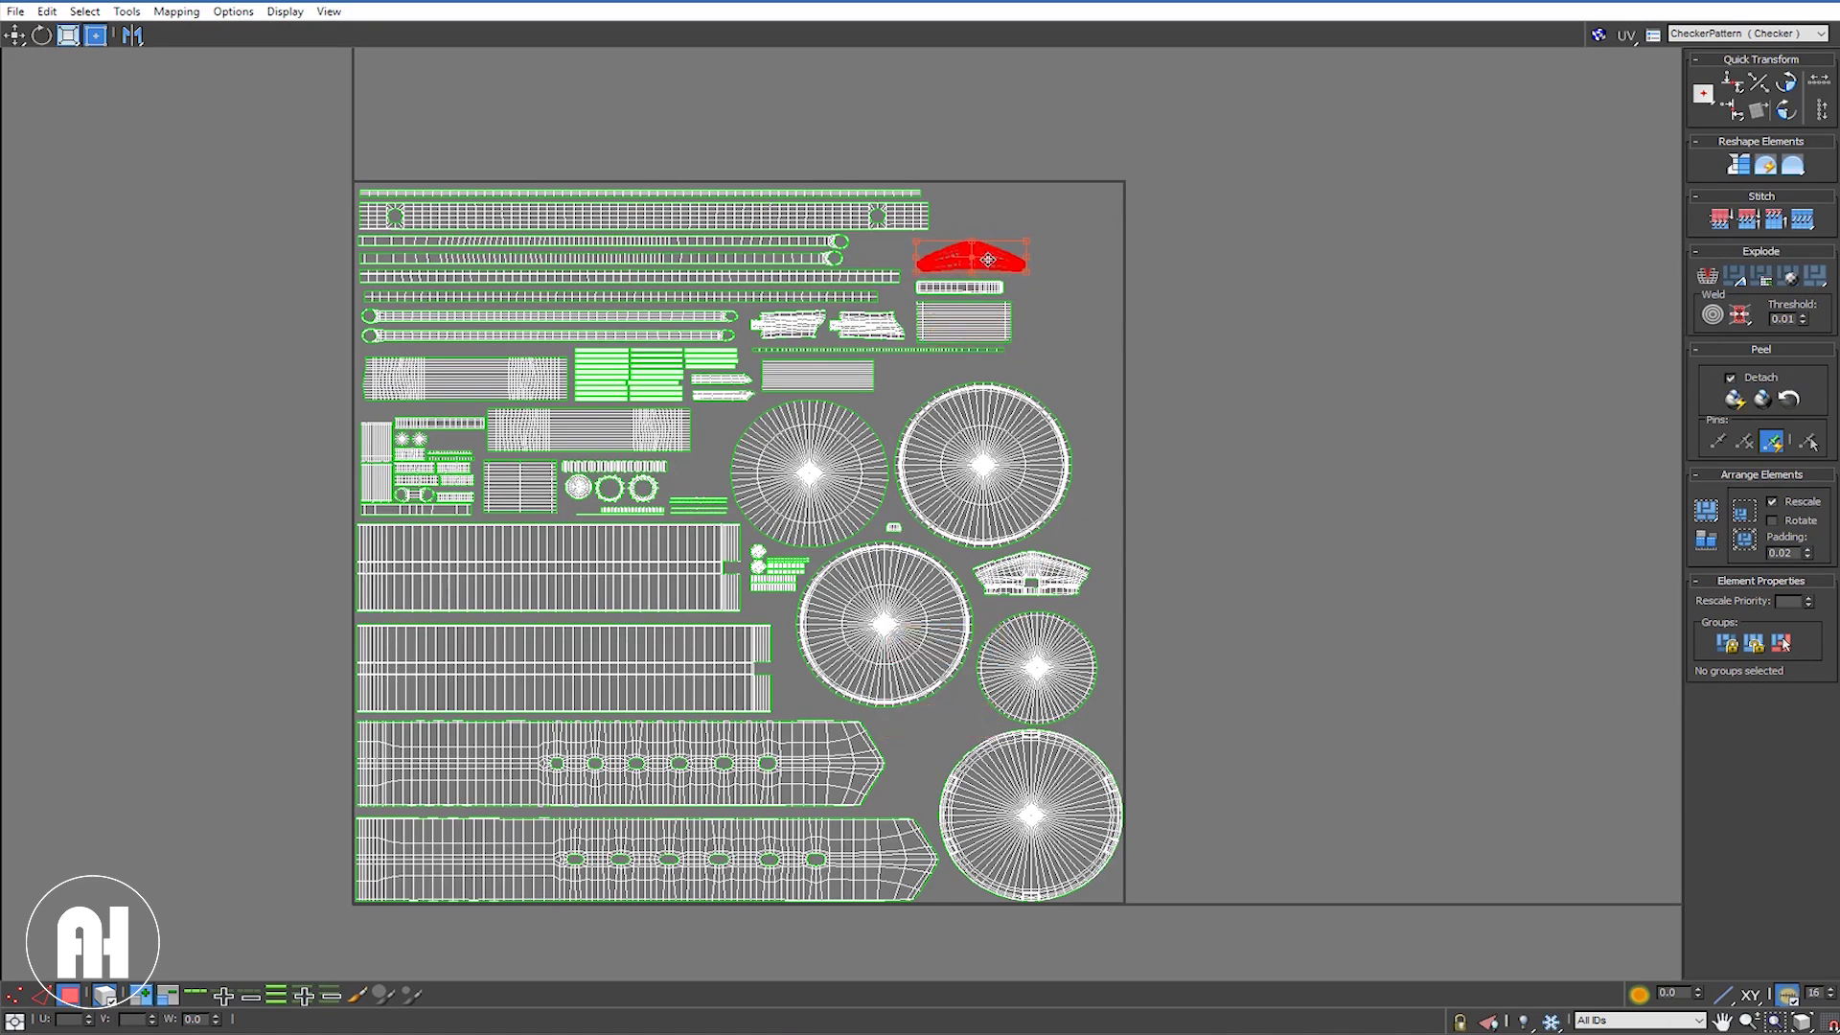
click(1180, 364)
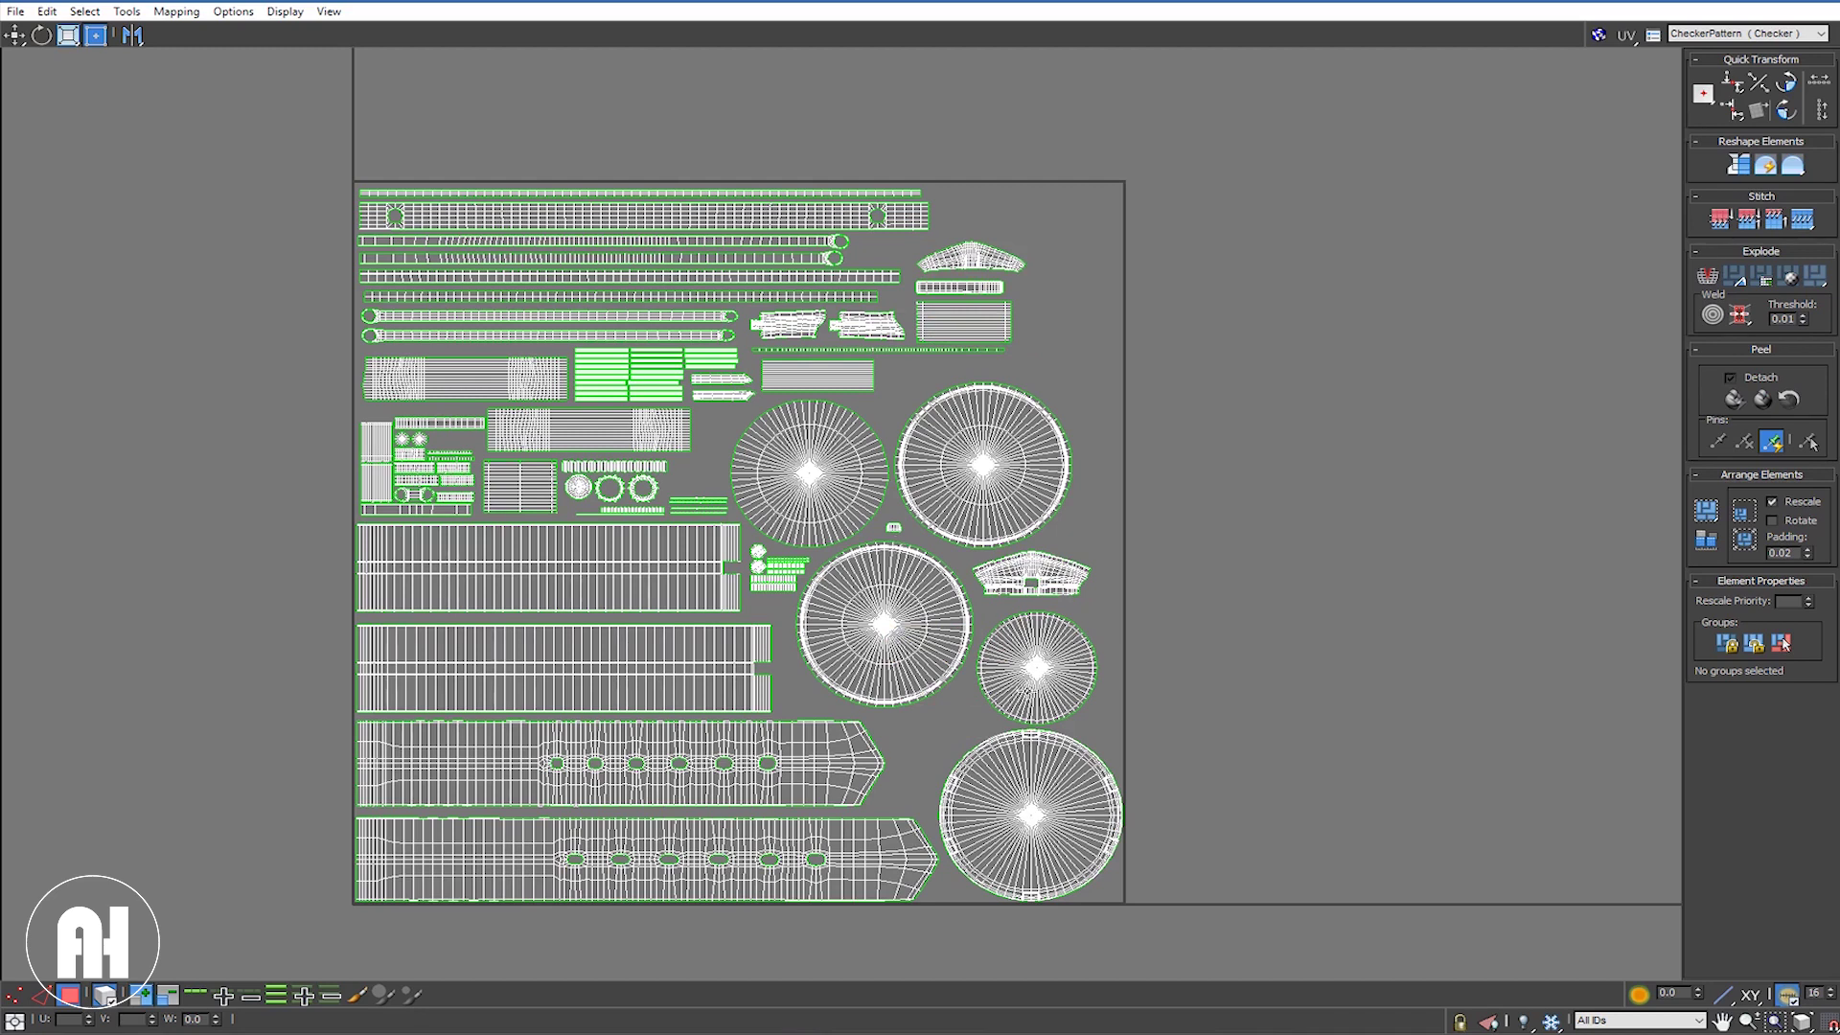
Step: Move the arch-shaped shell to the top right of the layout
click(1030, 697)
scroll(1059, 652, up, 1)
scroll(1059, 652, up, 3)
scroll(1058, 652, up, 1)
scroll(1059, 522, down, 2)
scroll(1059, 523, down, 2)
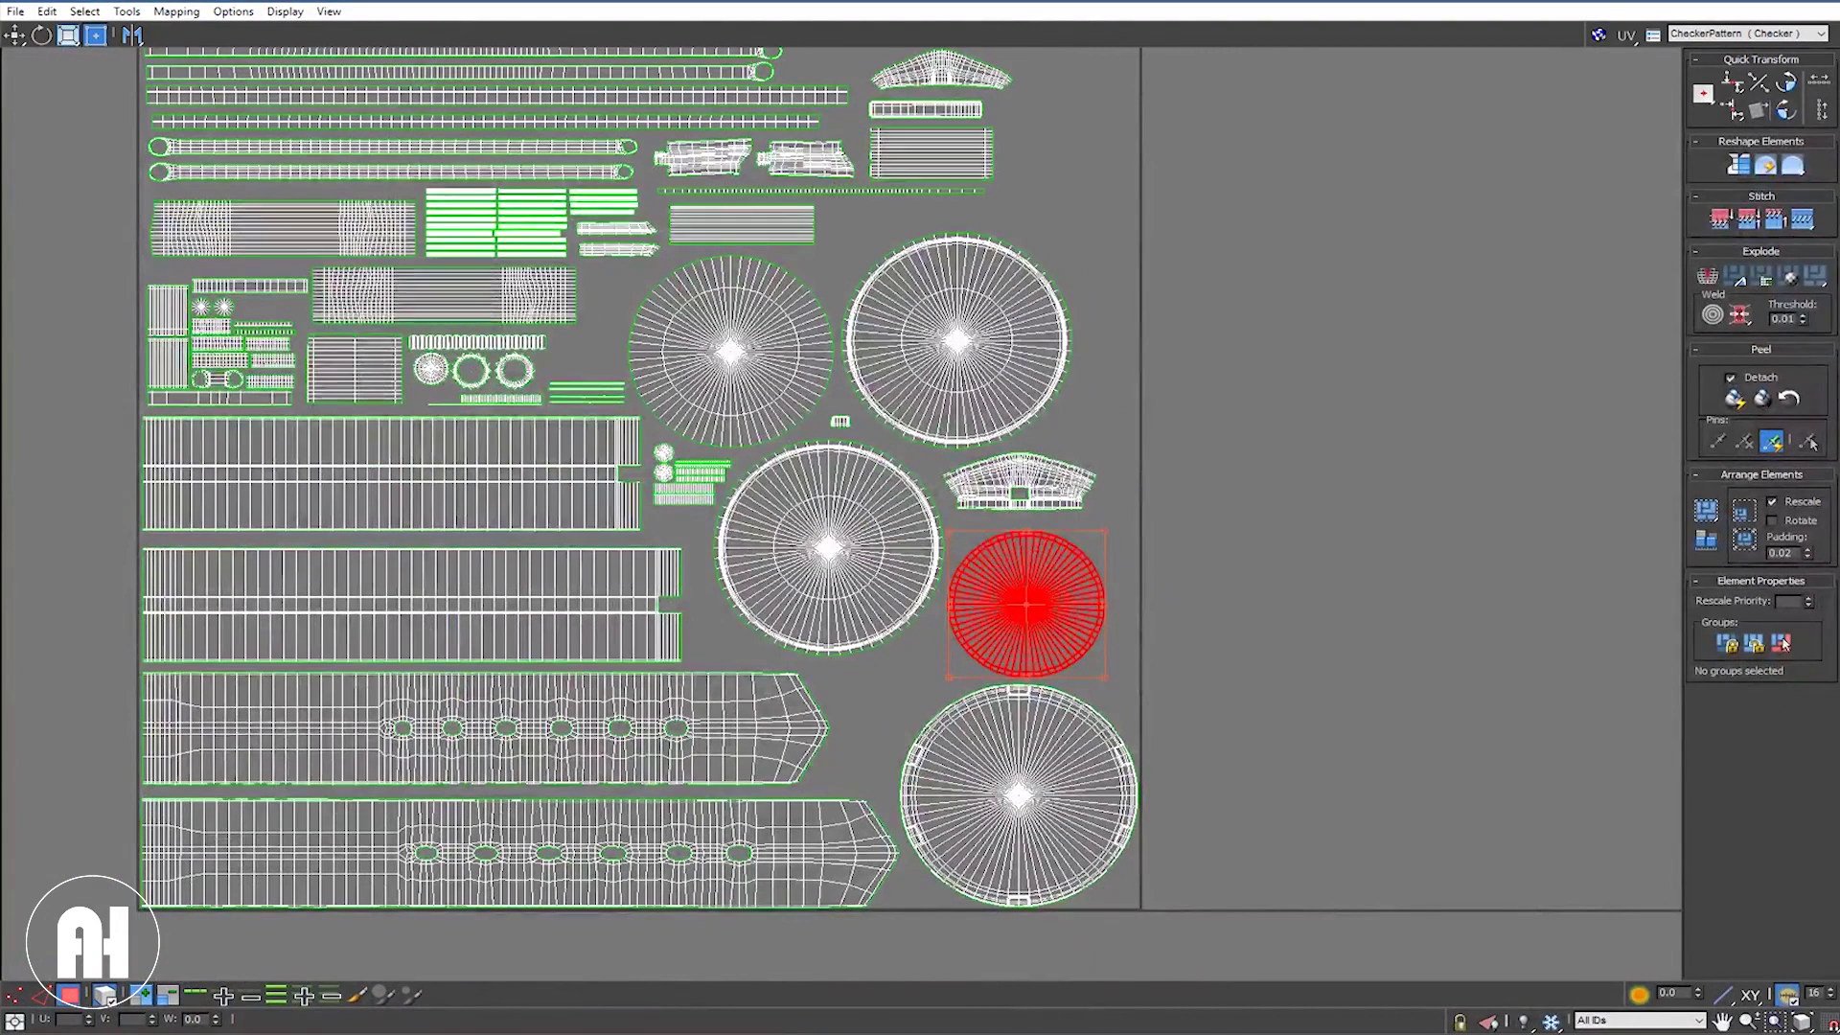
middle_drag(1133, 439, 1104, 598)
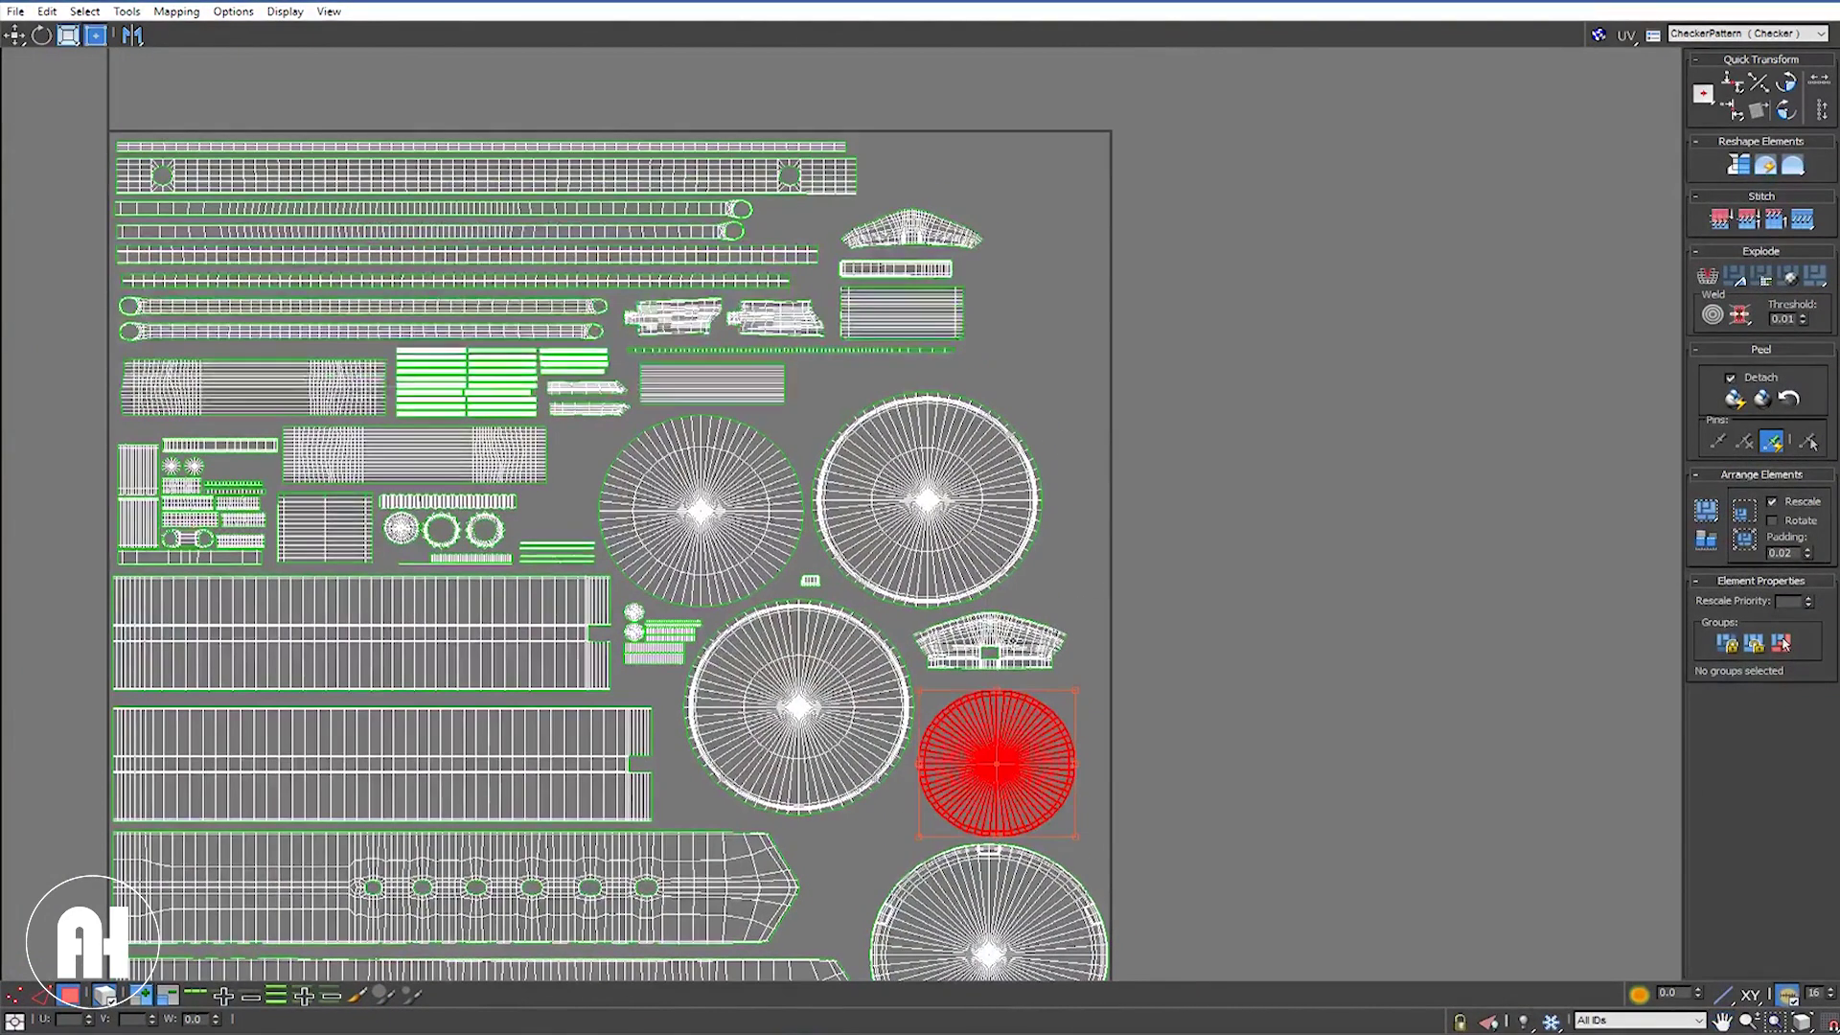
mouse_move(953, 623)
mouse_down()
mouse_move(988, 193)
mouse_move(969, 162)
mouse_up()
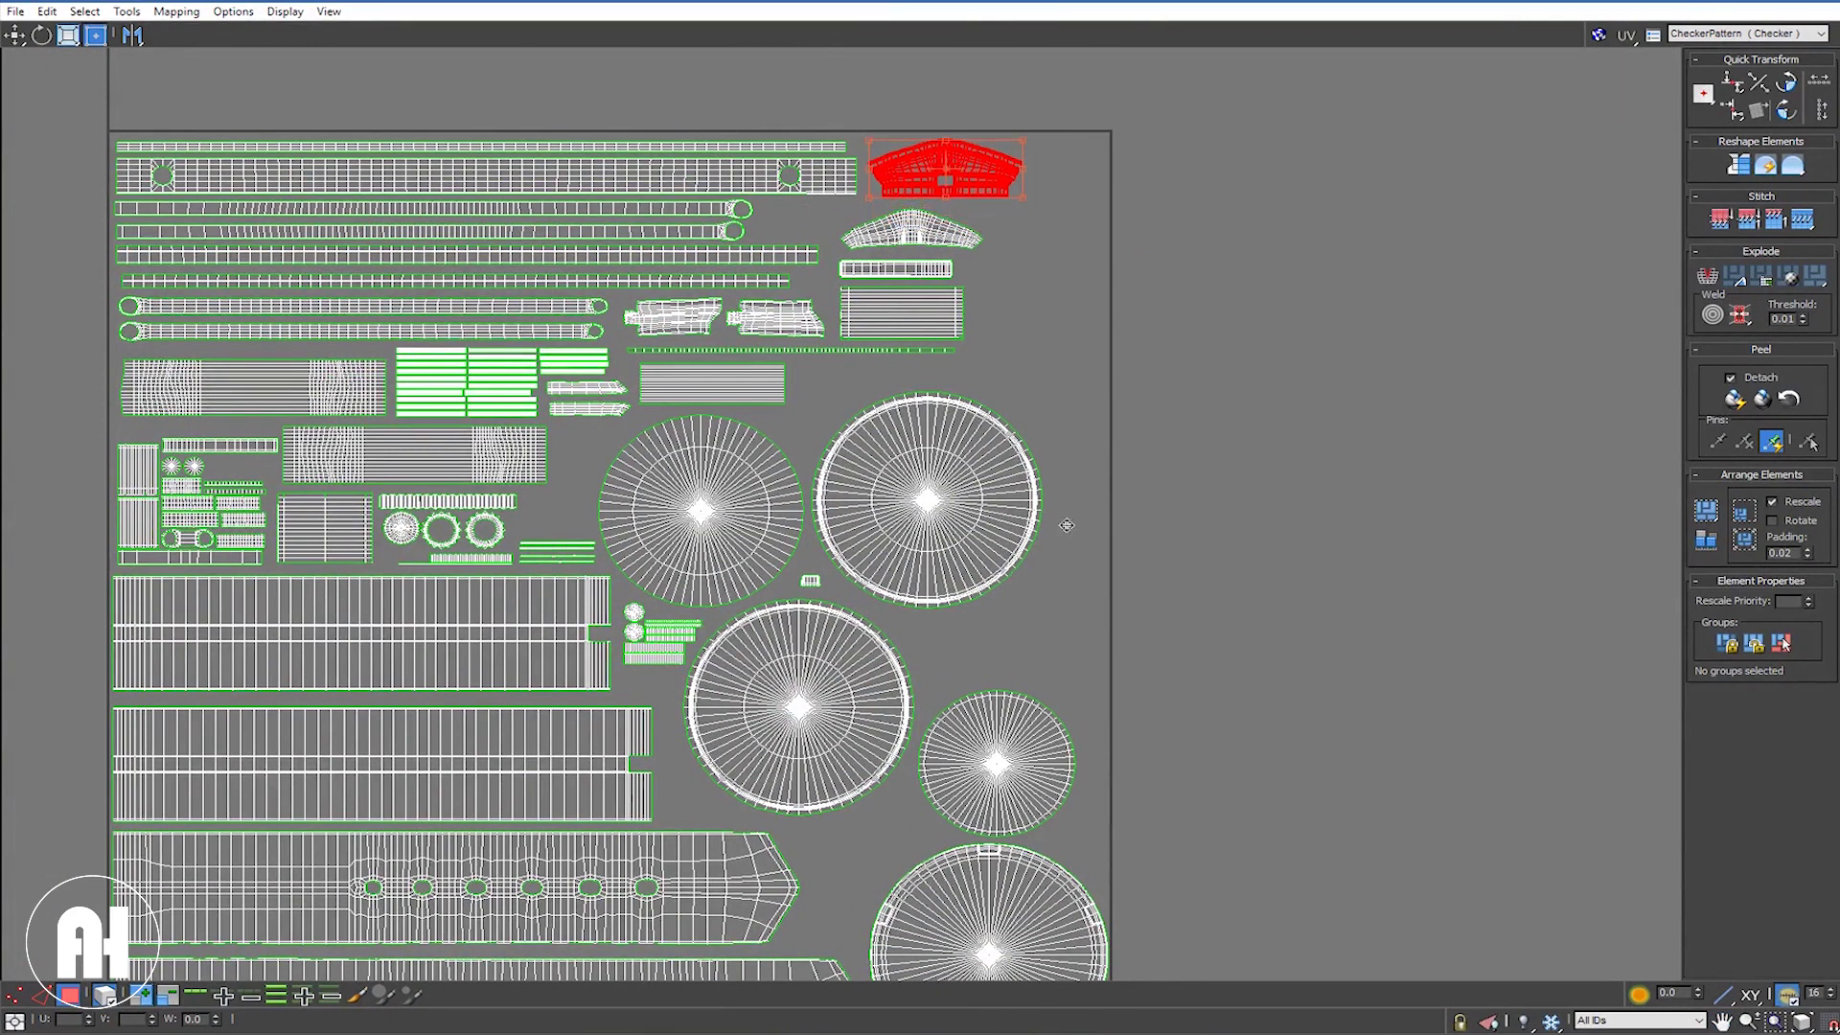
Step: Scale the small circular shell up from its corner and nudge it into the gap beside the discs
click(1014, 726)
scroll(1049, 769, up, 3)
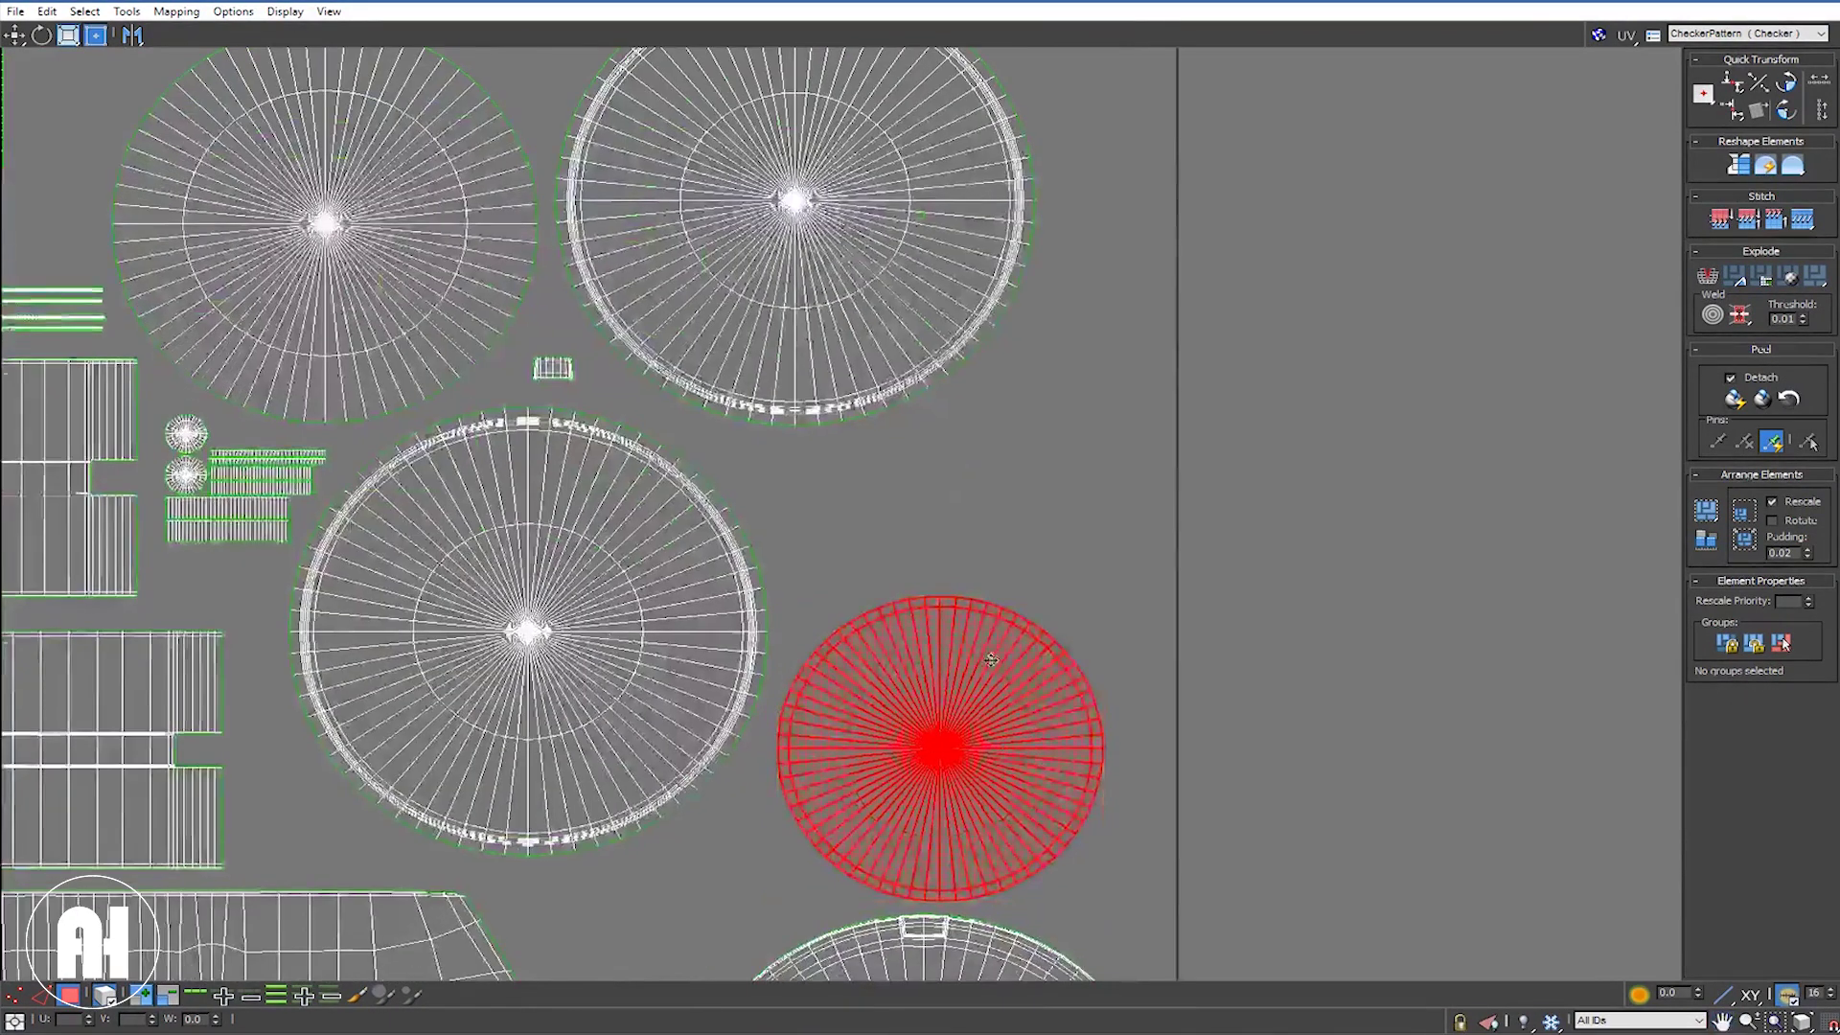
scroll(996, 728, up, 1)
drag(964, 705, 957, 703)
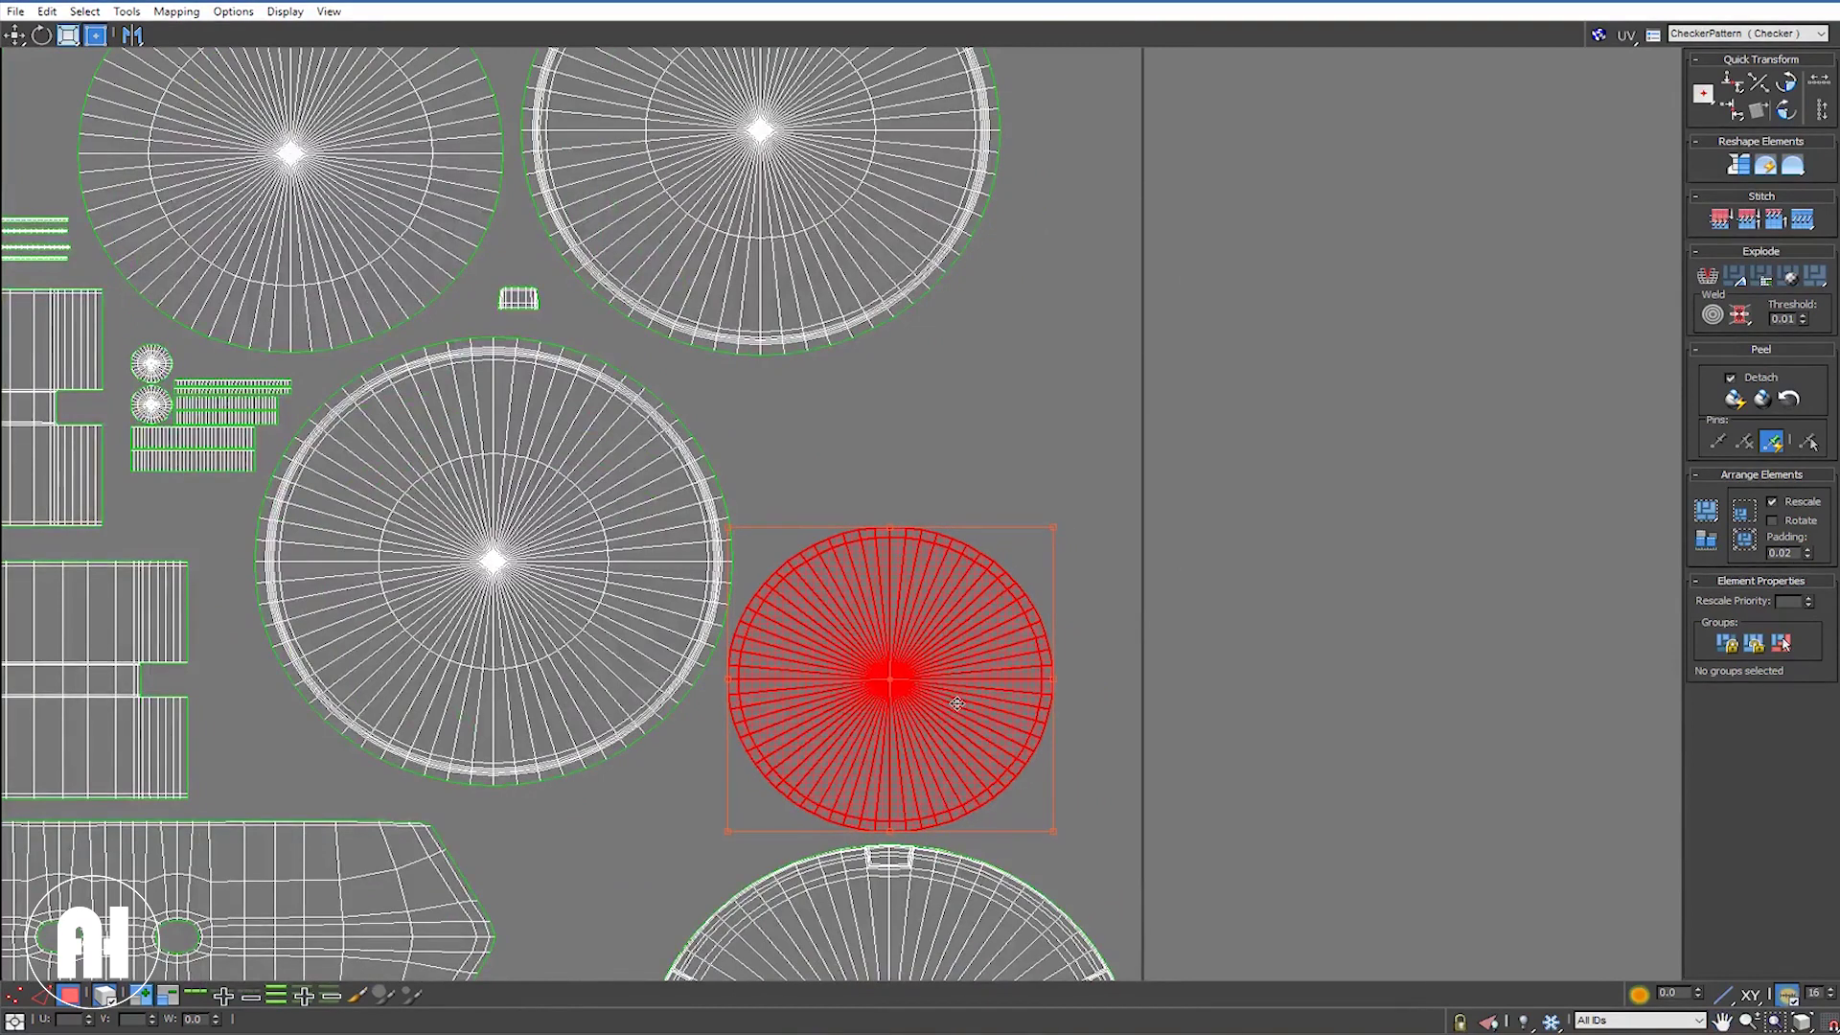
drag(1054, 523, 1120, 441)
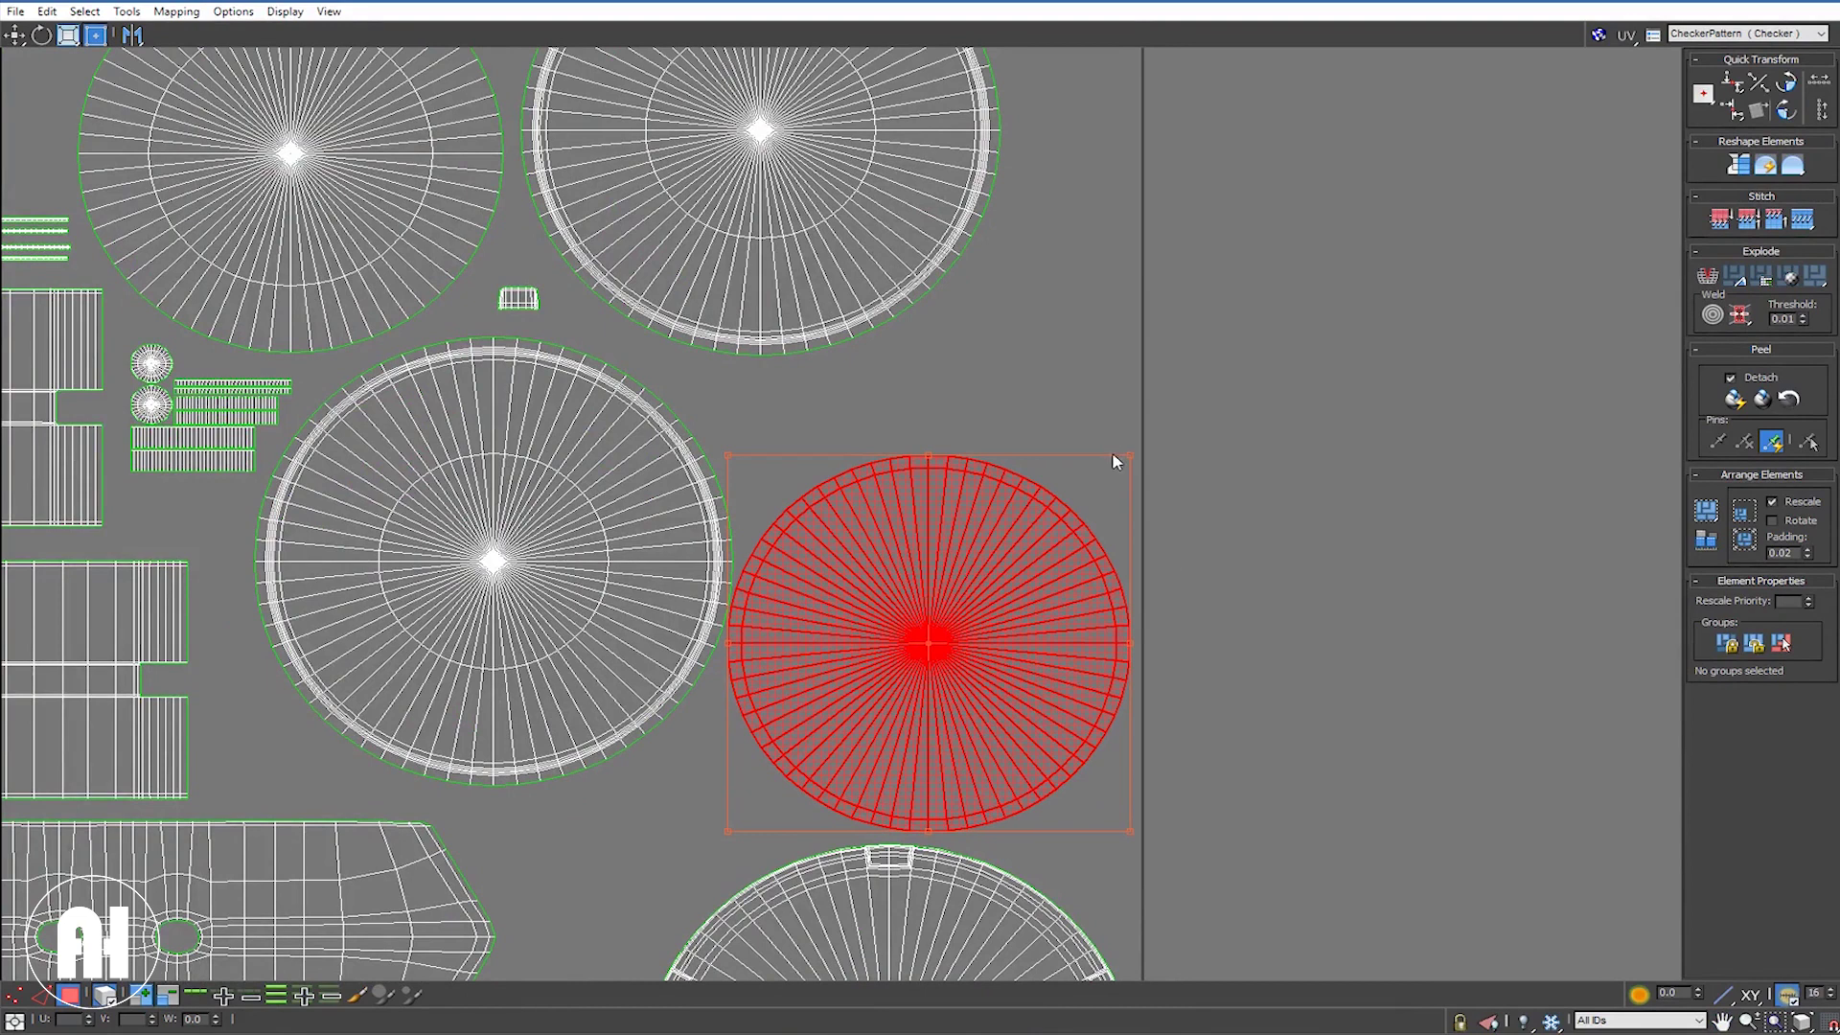
drag(988, 621, 994, 617)
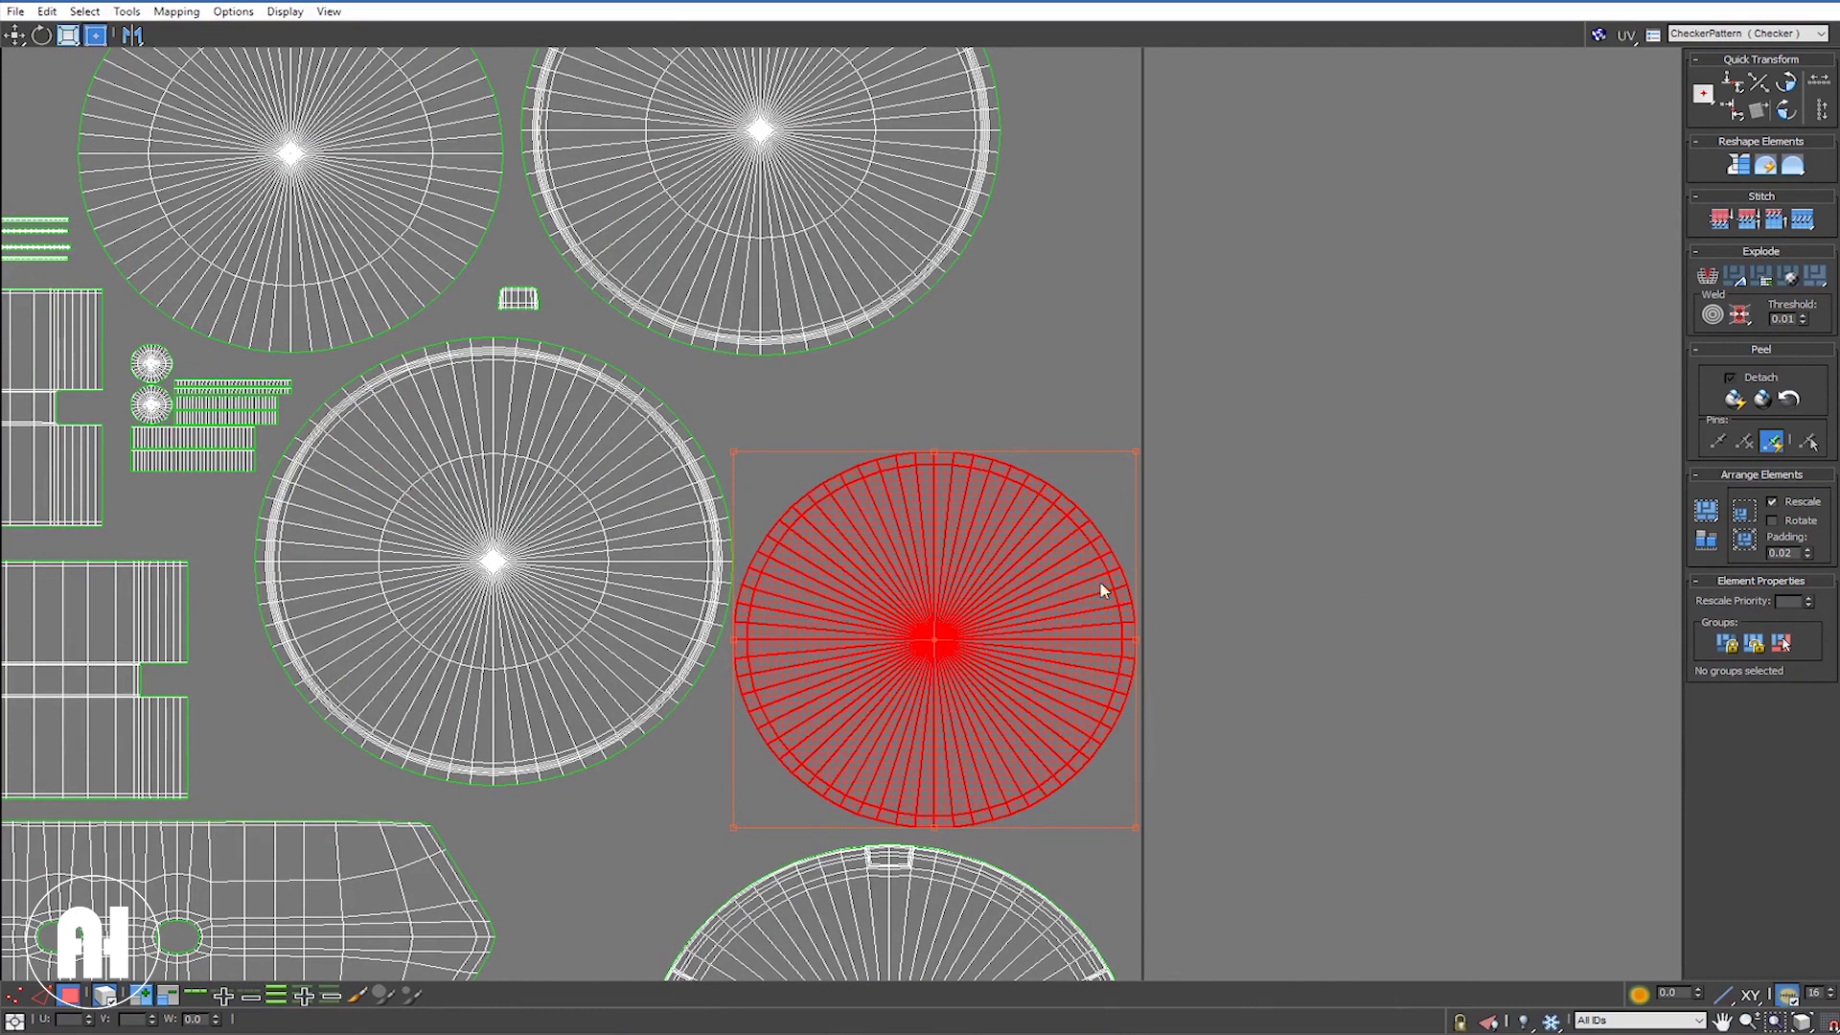
click(854, 537)
scroll(851, 546, down, 2)
scroll(851, 546, down, 4)
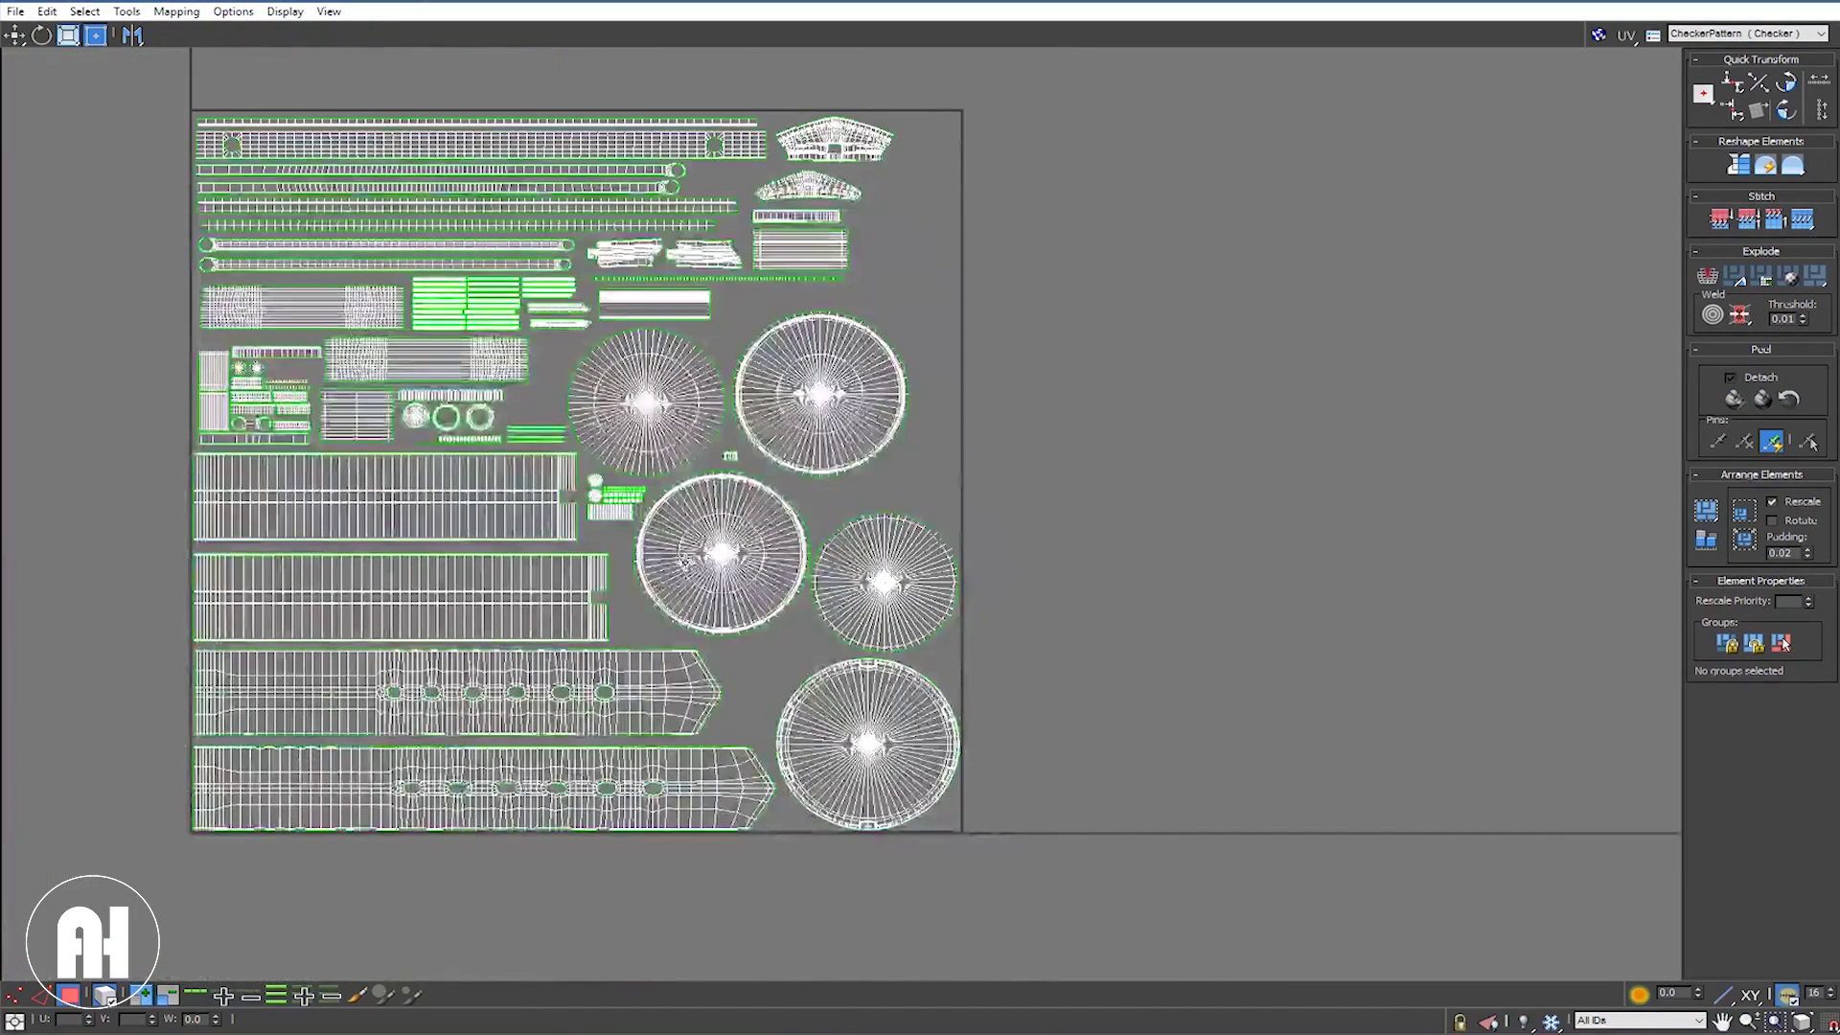
scroll(685, 560, up, 2)
Step: Check the packed layout for overlaps using Select Overlapped Polygons
scroll(685, 561, up, 2)
click(713, 552)
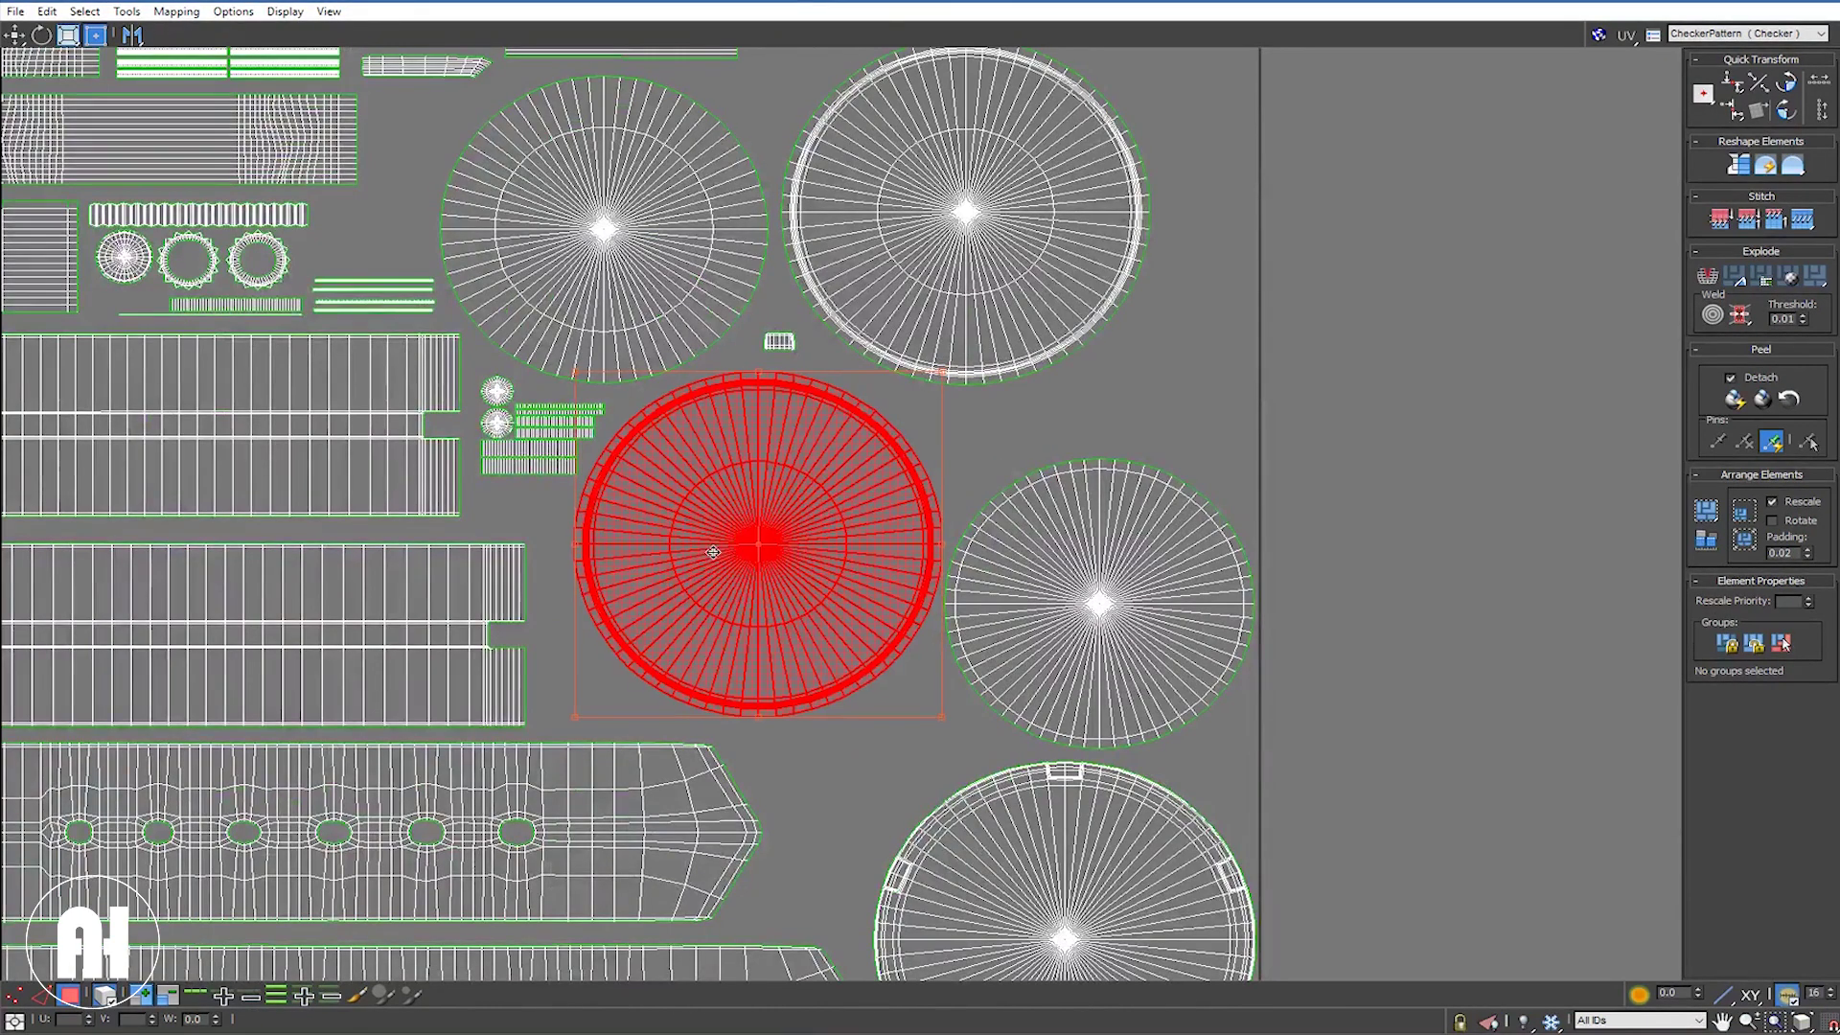
click(920, 456)
scroll(920, 458, down, 1)
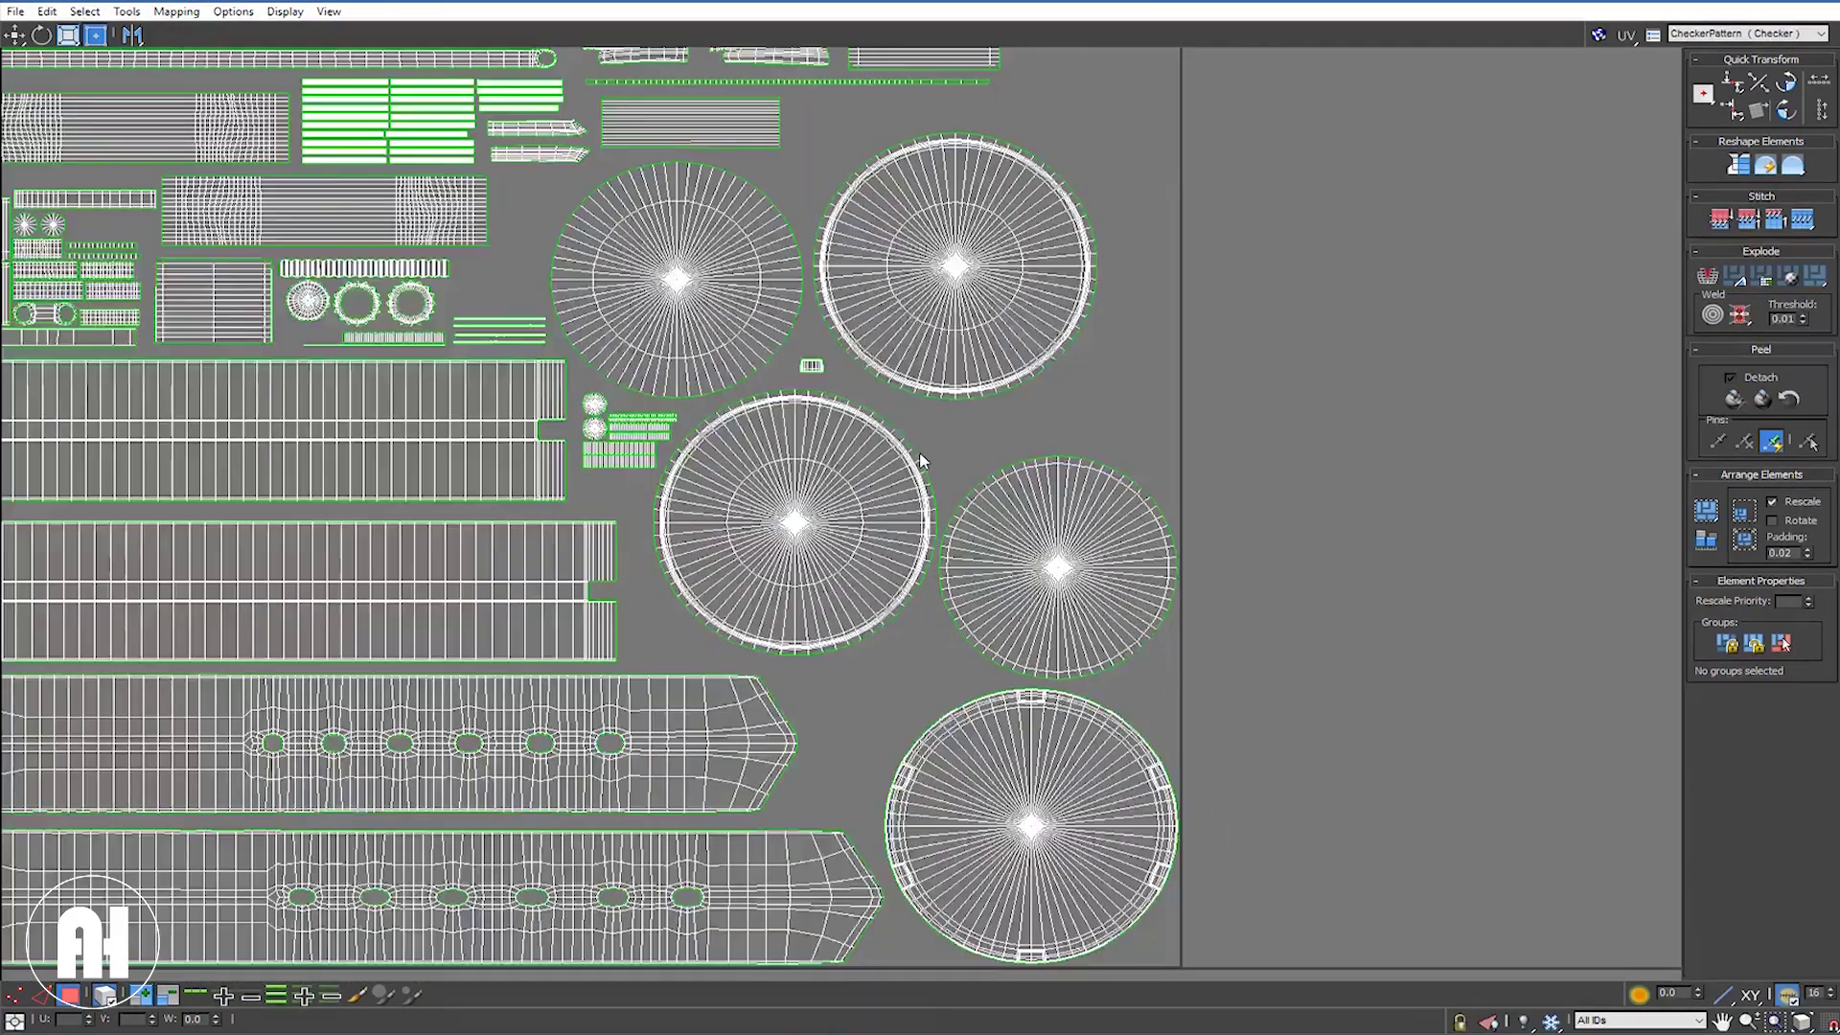
scroll(920, 458, down, 3)
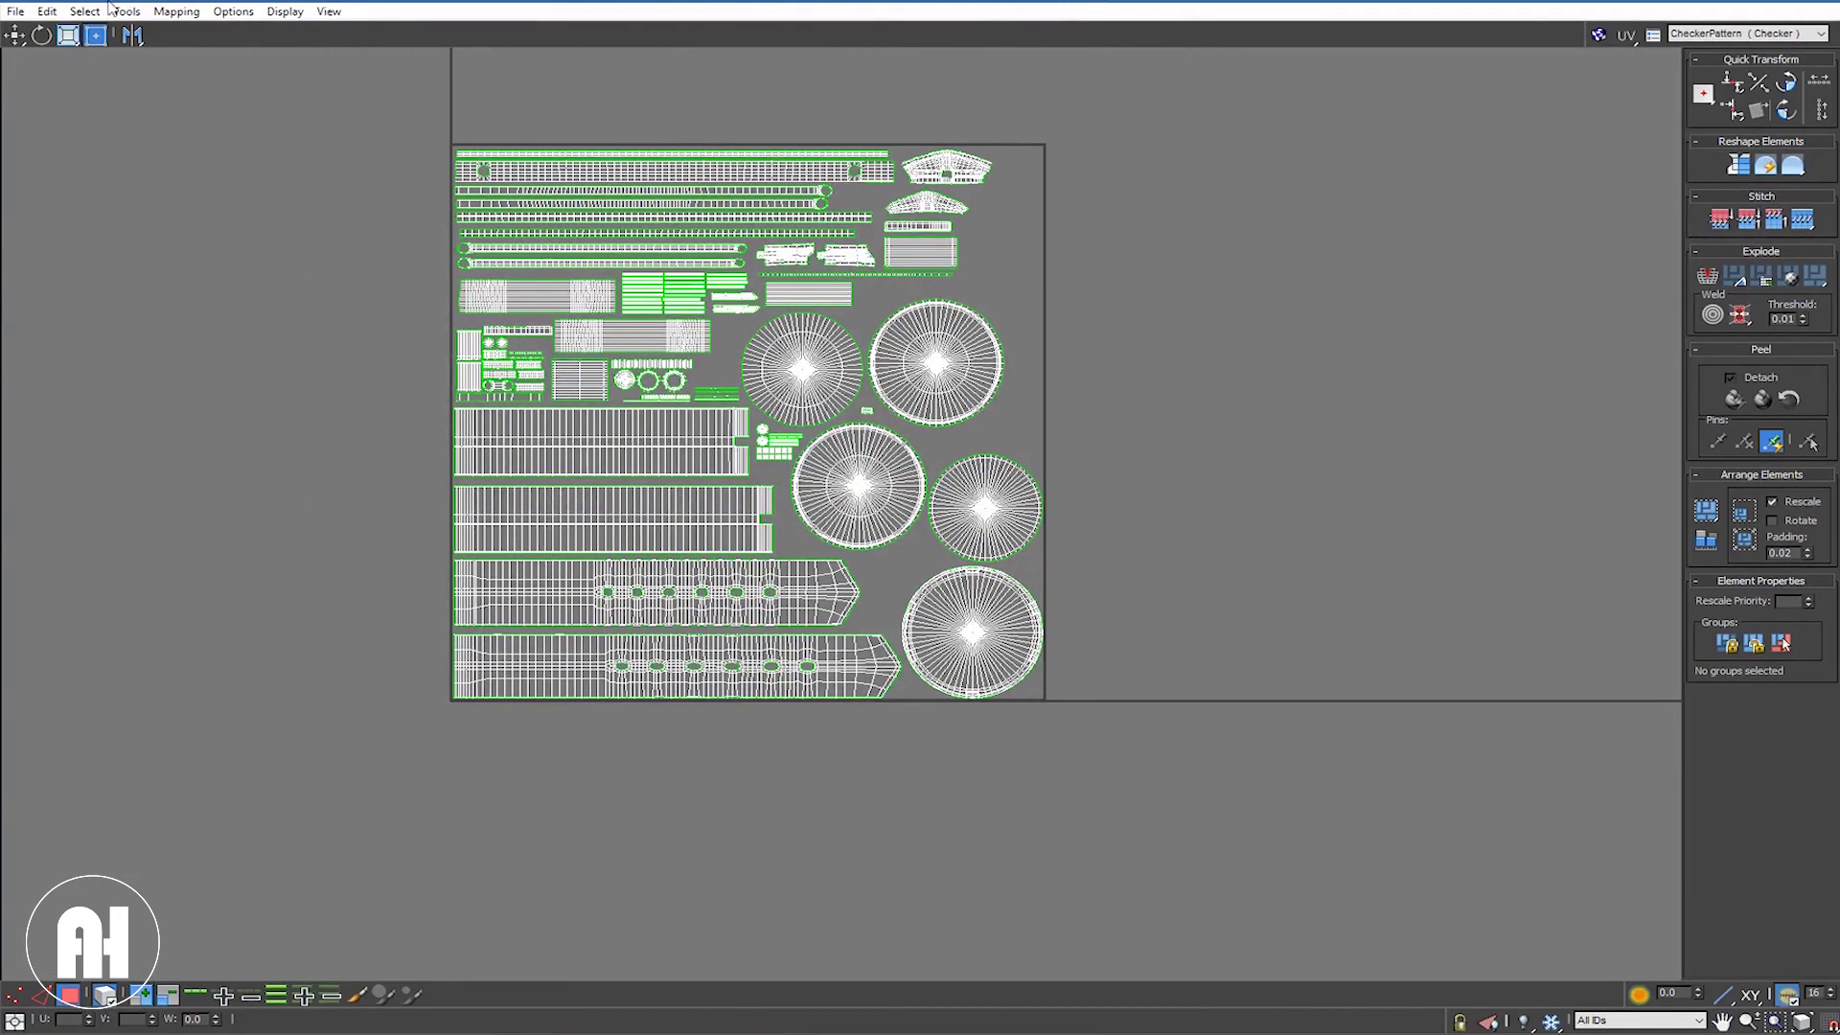
click(86, 11)
click(180, 184)
Step: Clear the overlap selection, select the top UV element, and restore the UV editor to the watch close-up
scroll(953, 260, up, 2)
scroll(987, 267, up, 5)
scroll(1013, 264, up, 4)
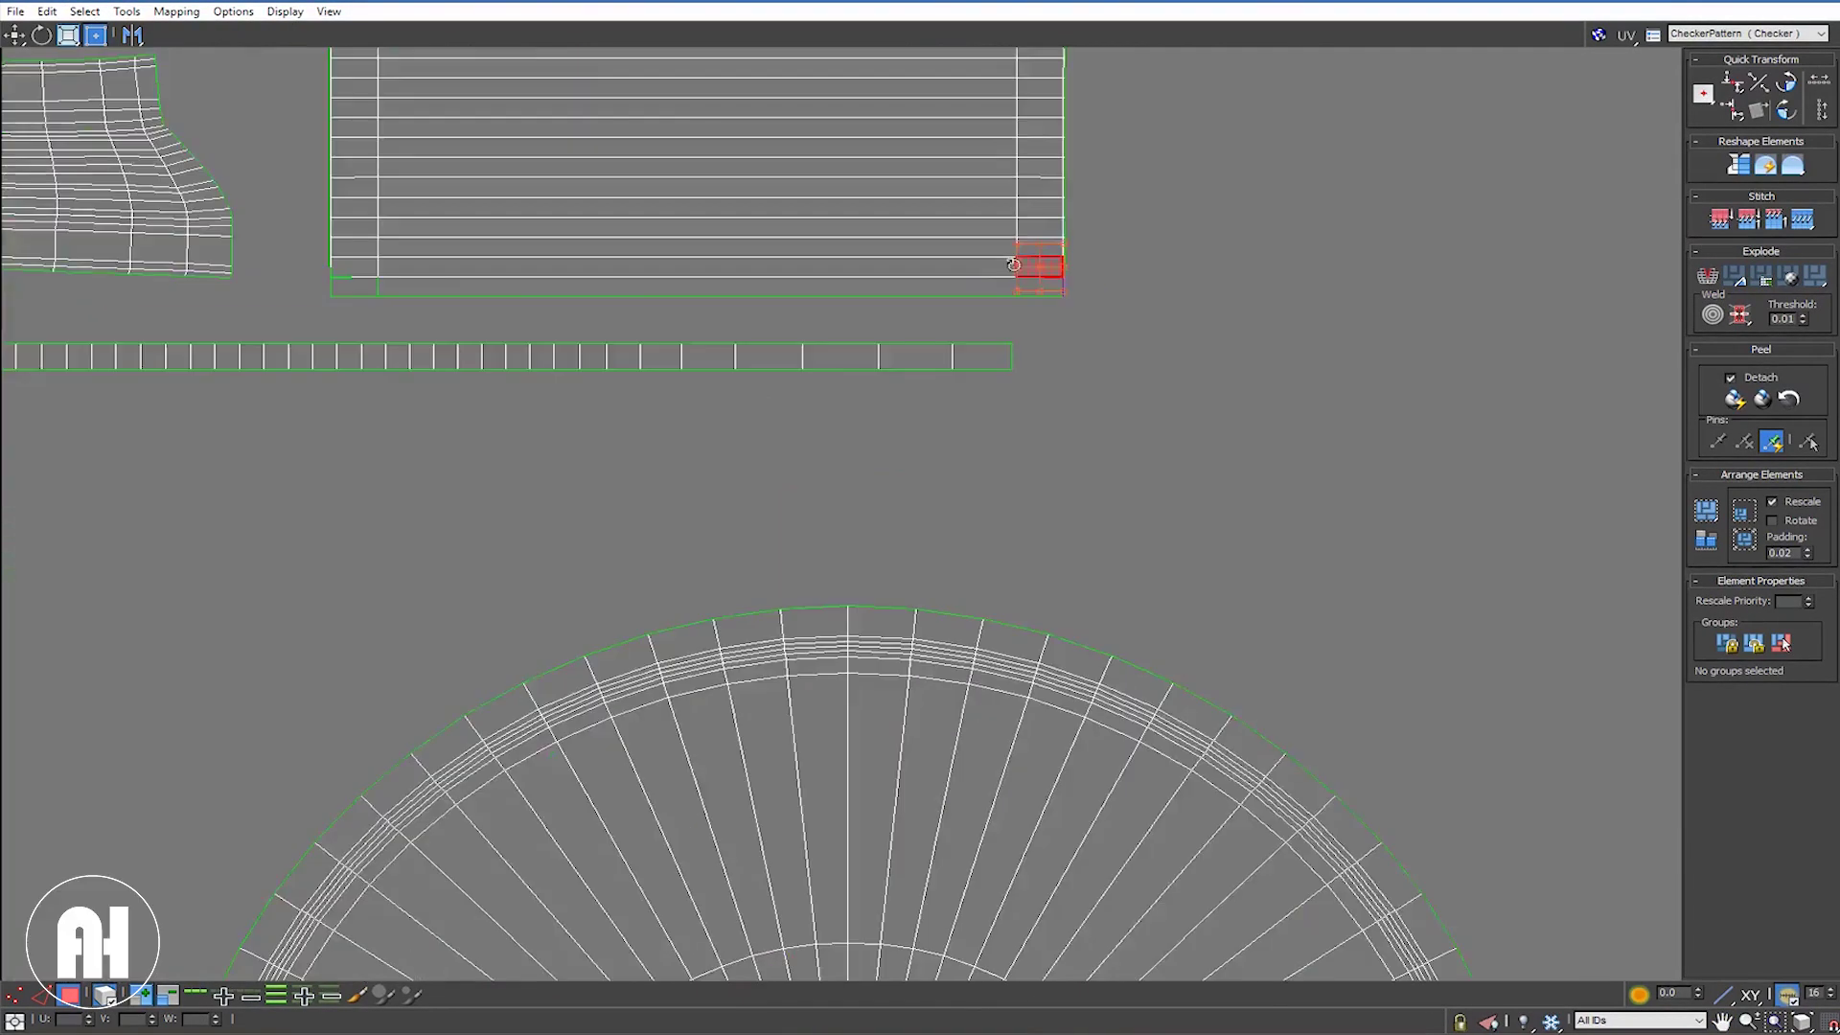
scroll(1013, 265, up, 3)
click(1275, 278)
middle_drag(1201, 321, 1132, 389)
click(920, 313)
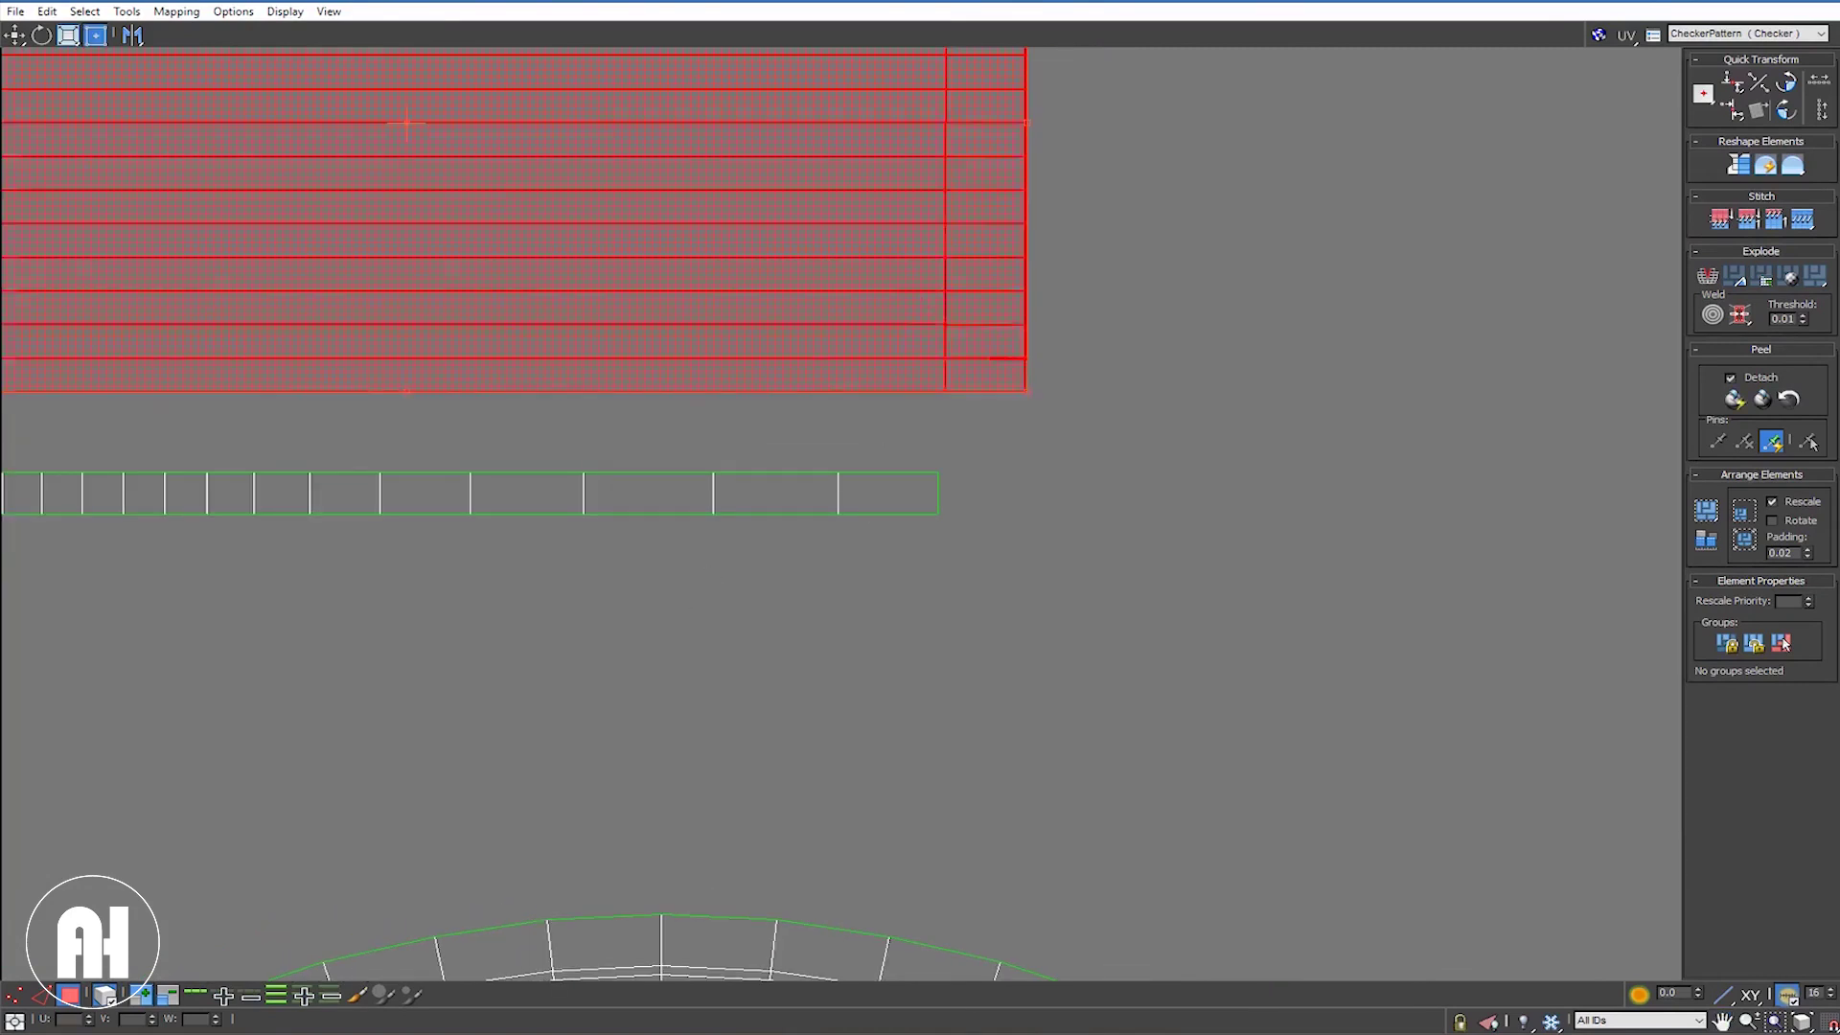
key(super+Down)
mouse_move(926, 438)
alt+middle_down()
mouse_move(966, 293)
mouse_move(976, 350)
mouse_move(919, 349)
alt+middle_up()
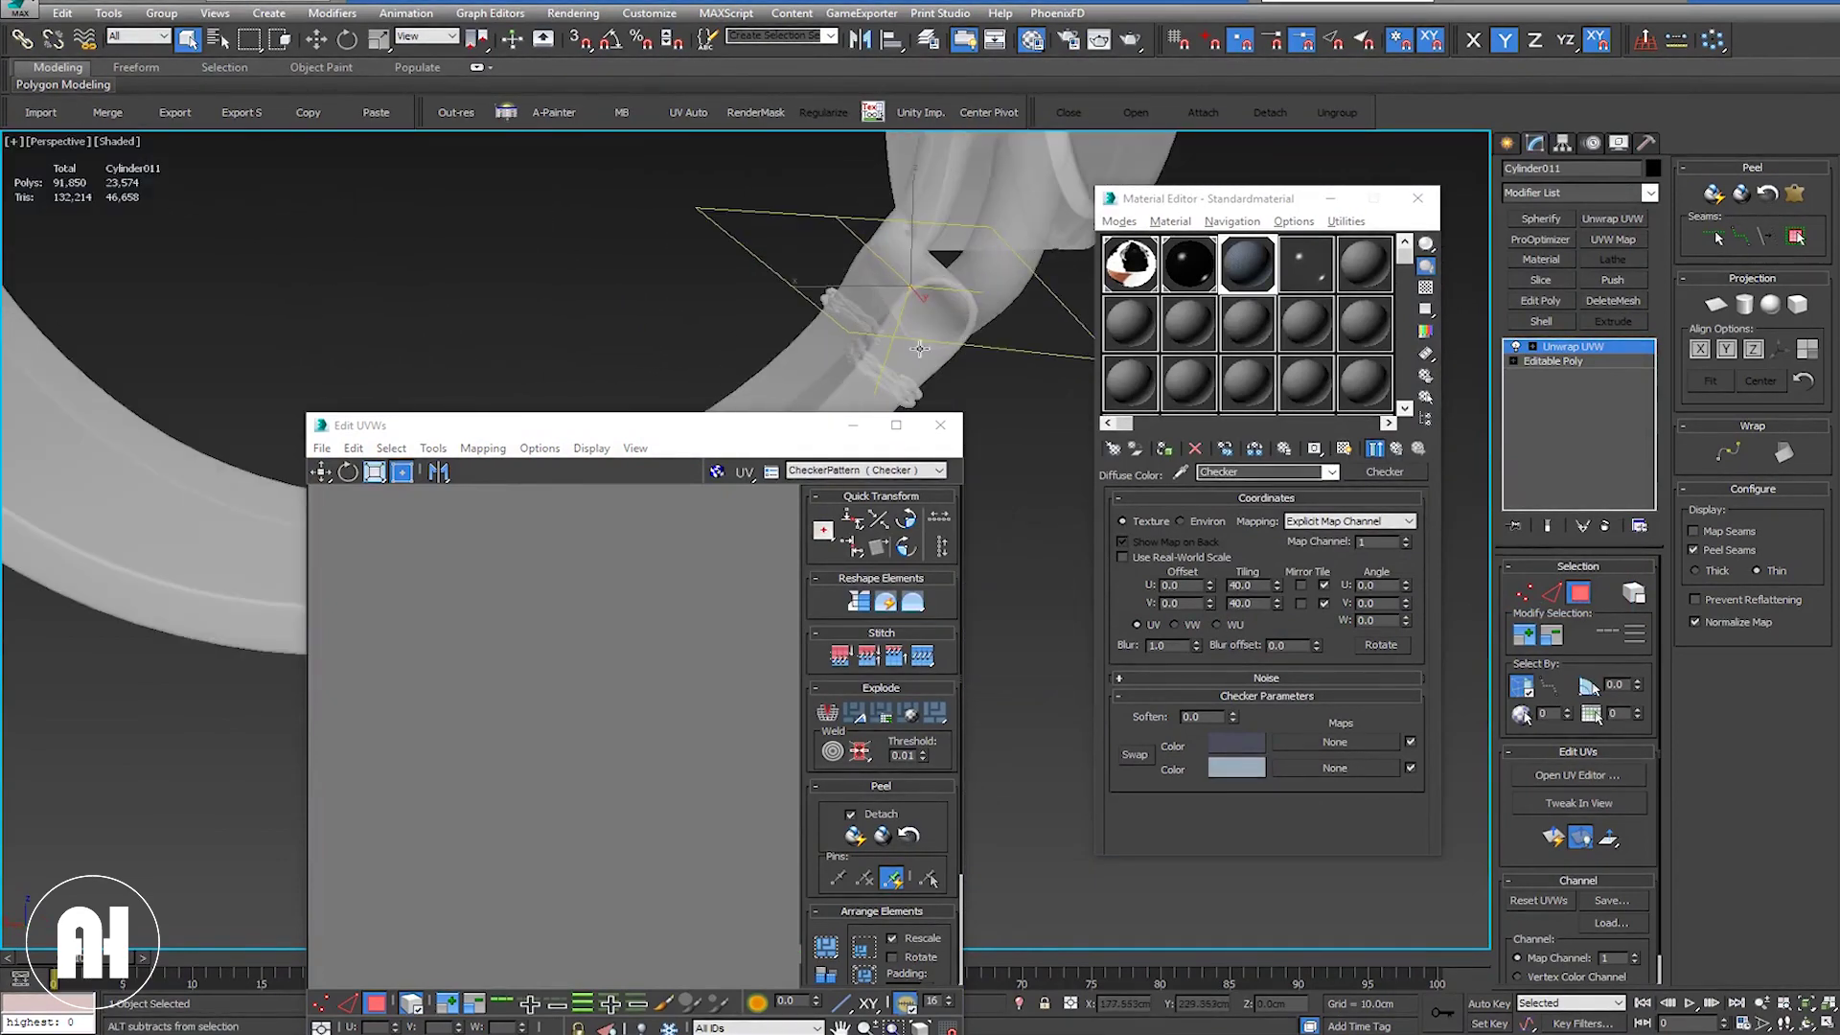
Step: Maximize the UV editor in Vertex mode and move the two stray corner vertices down-right
double_click(731, 444)
middle_drag(1035, 422, 1055, 440)
click(15, 995)
scroll(1029, 438, up, 1)
scroll(1026, 445, up, 2)
scroll(1025, 445, up, 2)
scroll(1011, 489, up, 2)
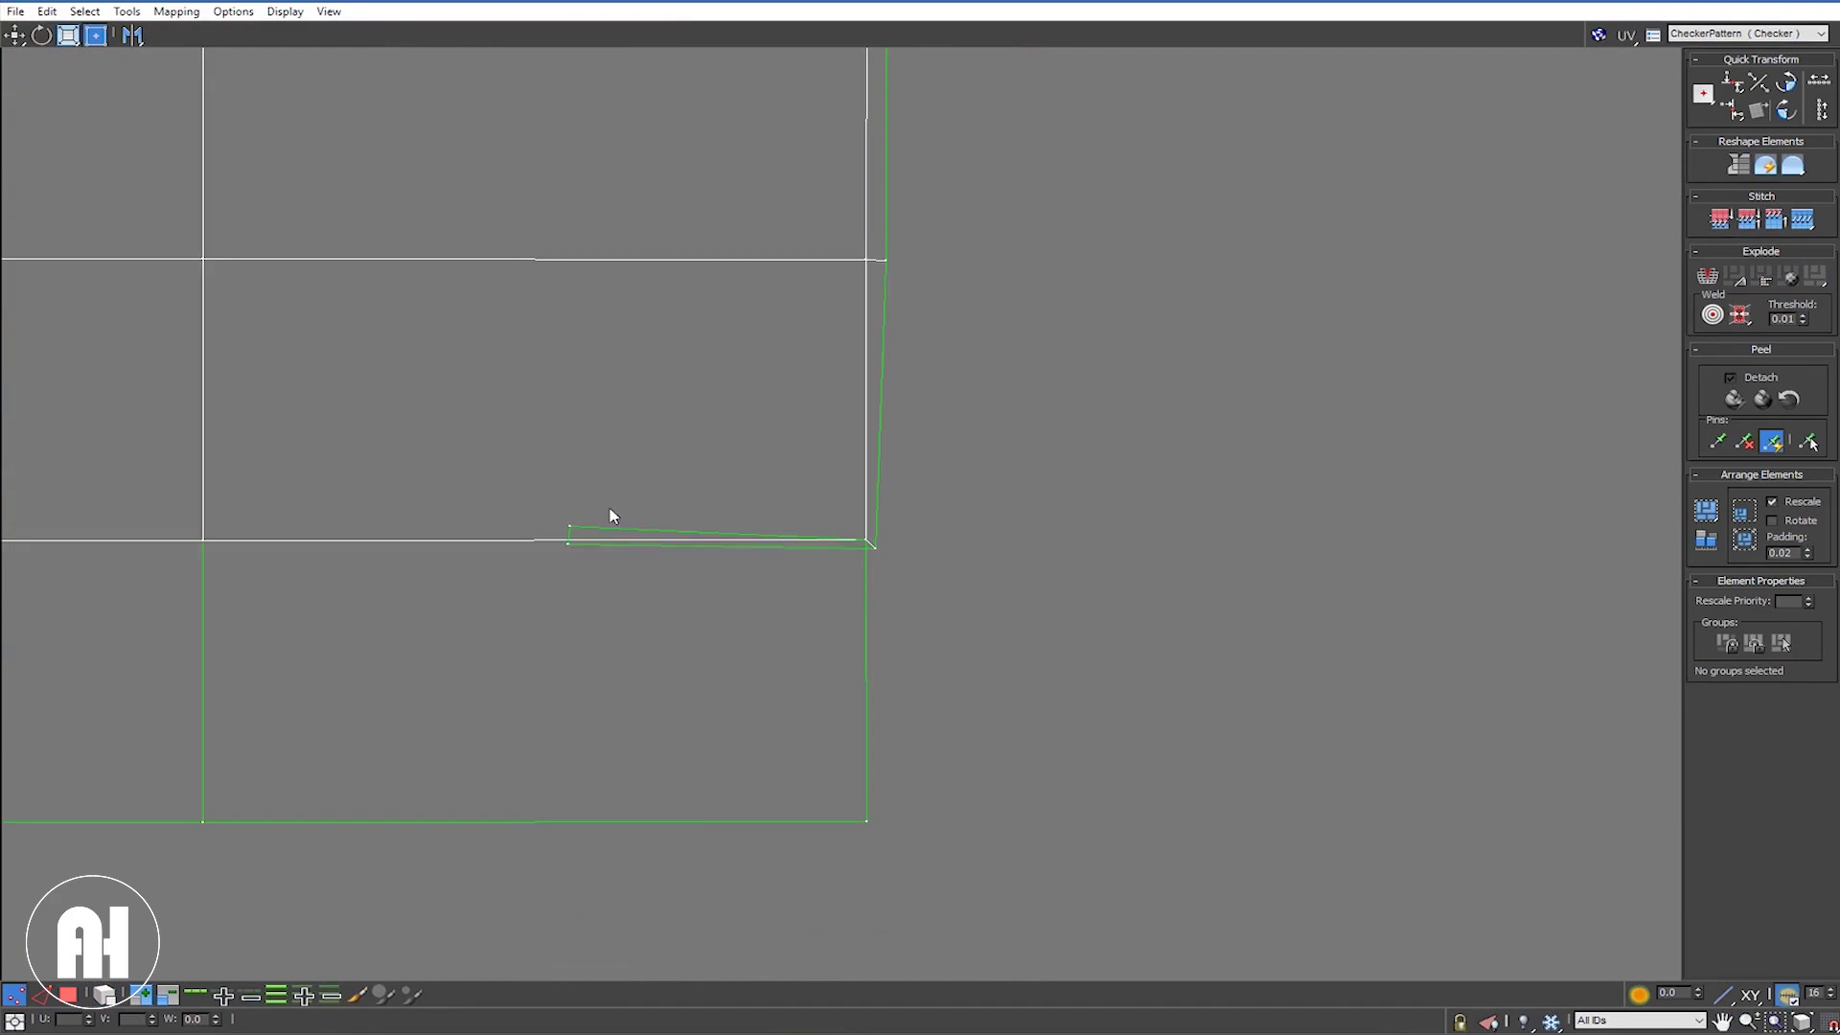
drag(574, 544, 569, 526)
mouse_move(923, 714)
mouse_down()
mouse_move(958, 723)
mouse_move(937, 791)
mouse_up()
Step: Target Weld the stray vertex onto the corner and straighten the edge in Freeform Mode
scroll(945, 800, up, 2)
right_click(1129, 648)
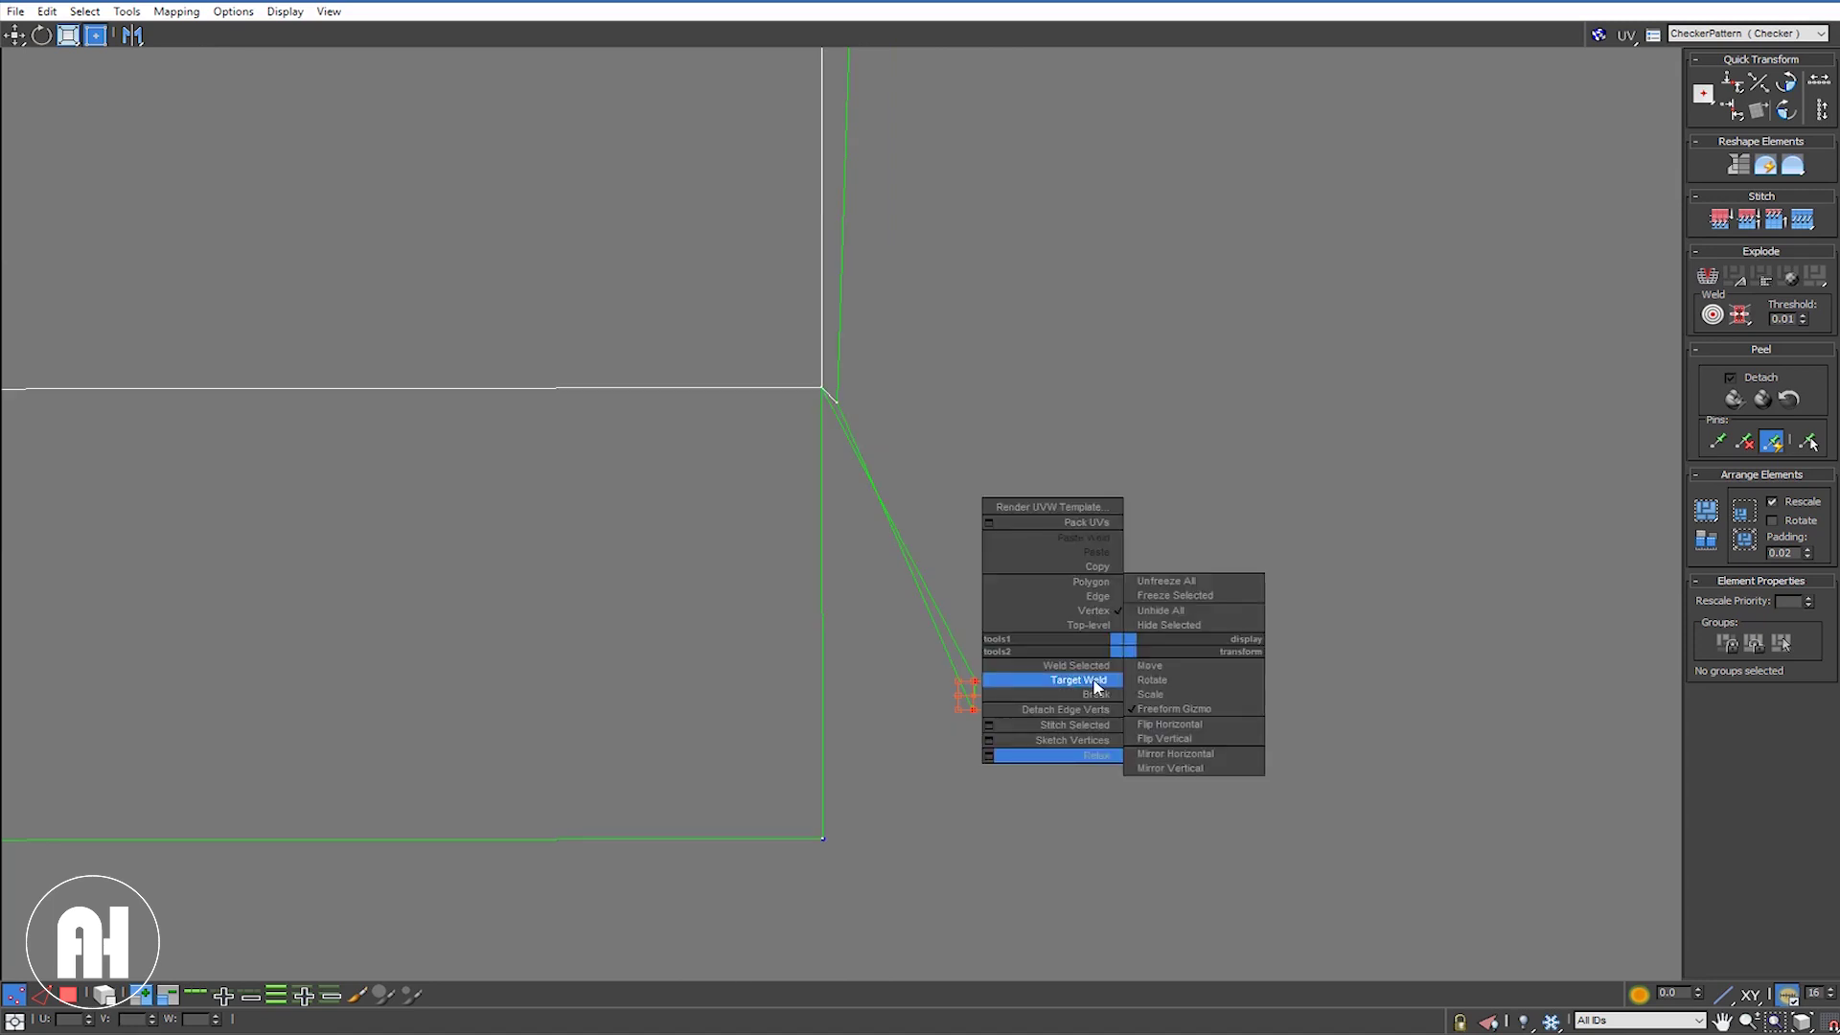
click(1054, 678)
key(ctrl+t)
click(976, 683)
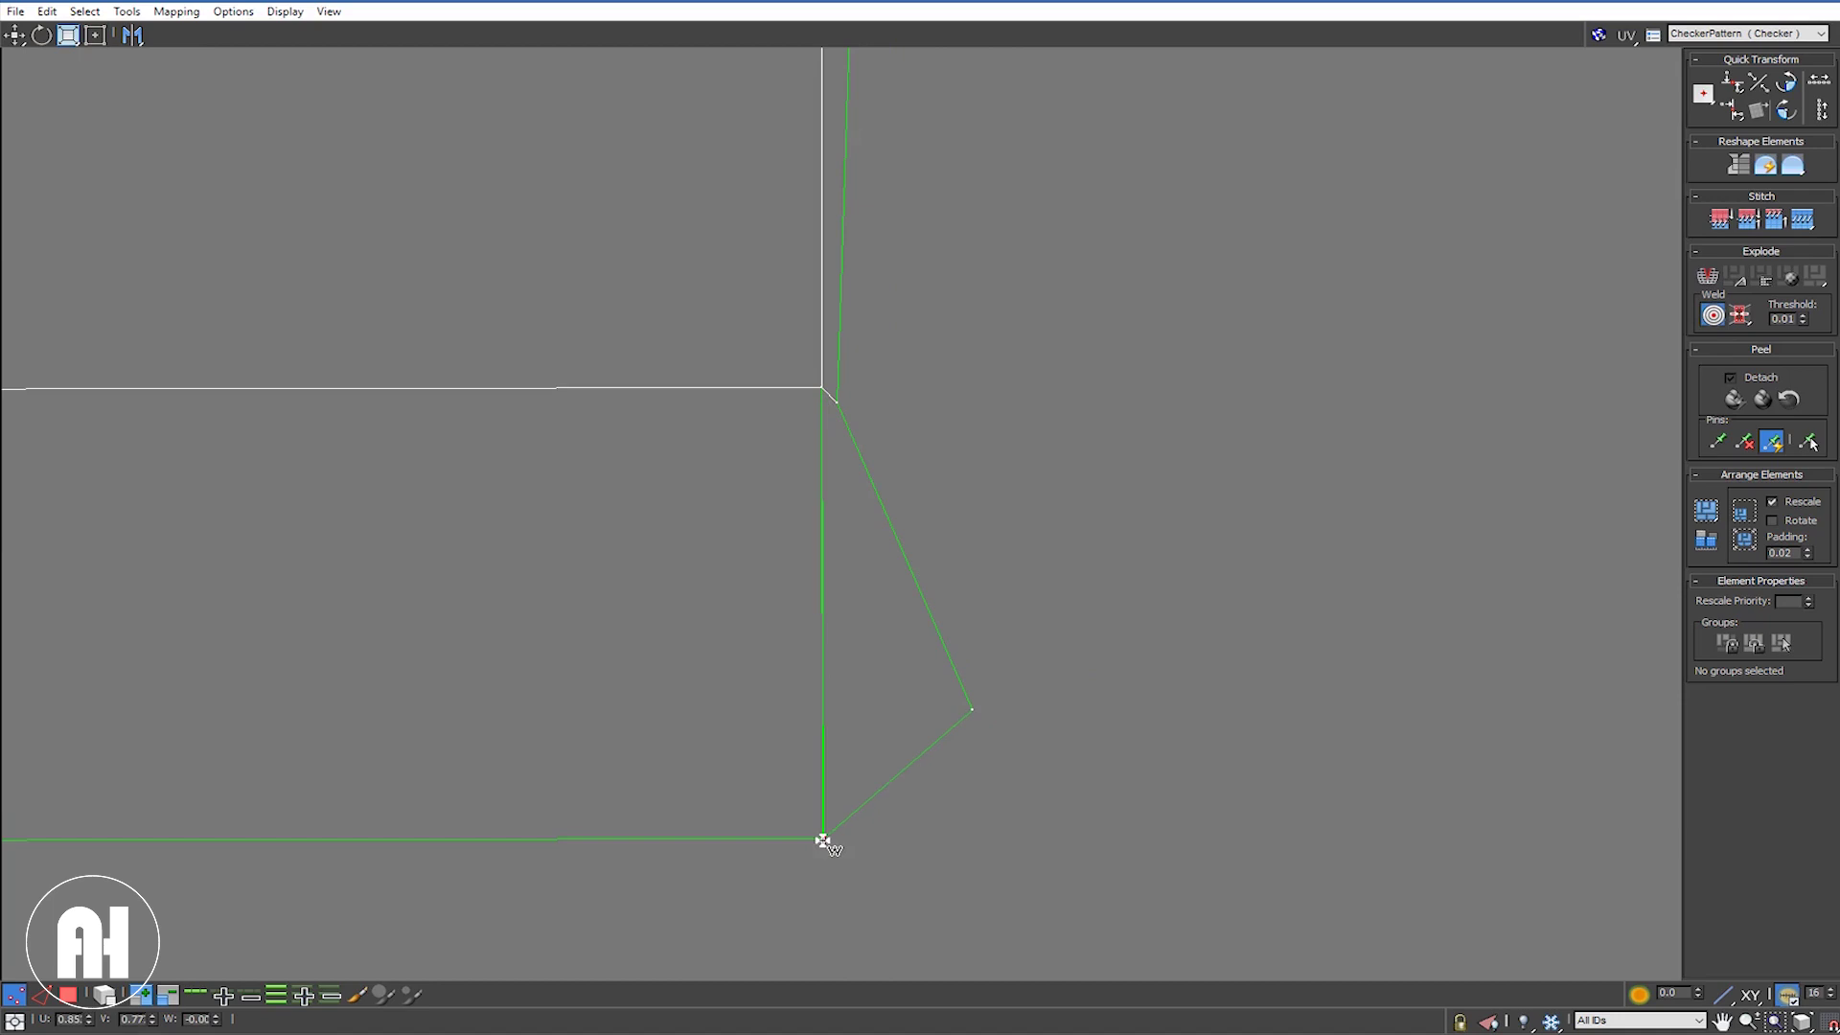
key(q)
click(975, 715)
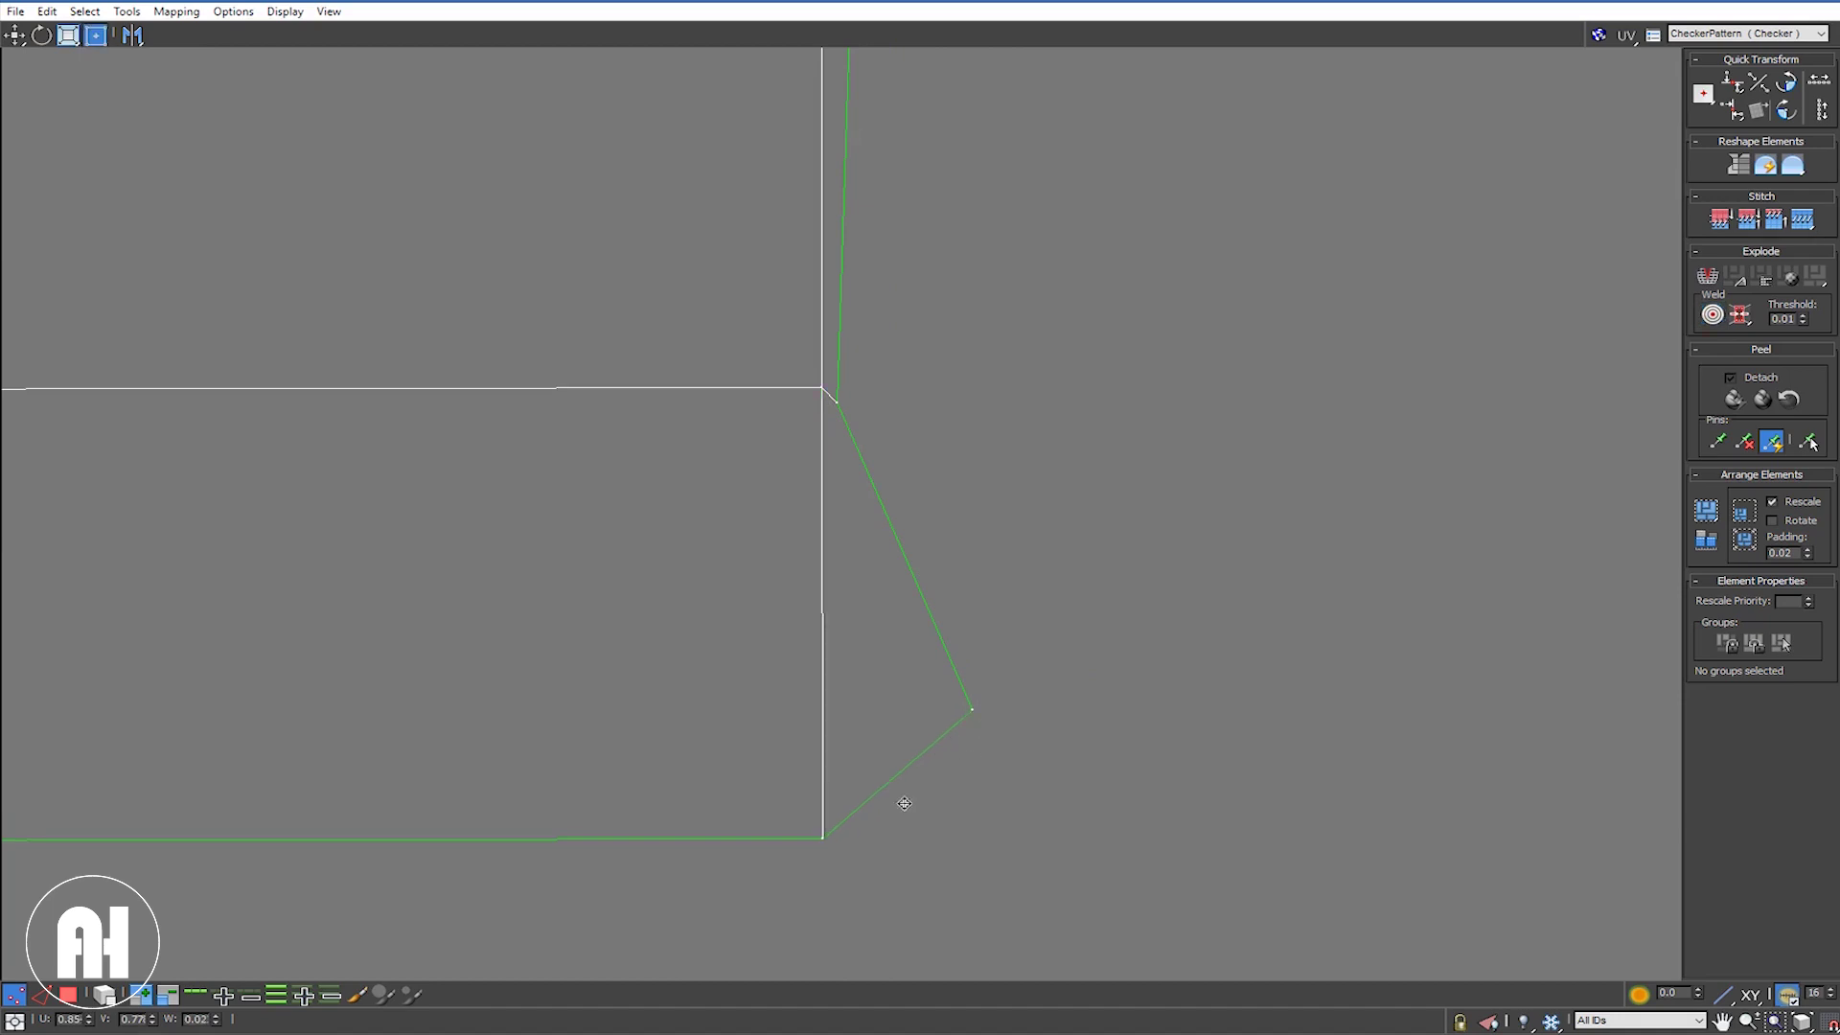
drag(869, 838, 847, 840)
drag(838, 397, 840, 391)
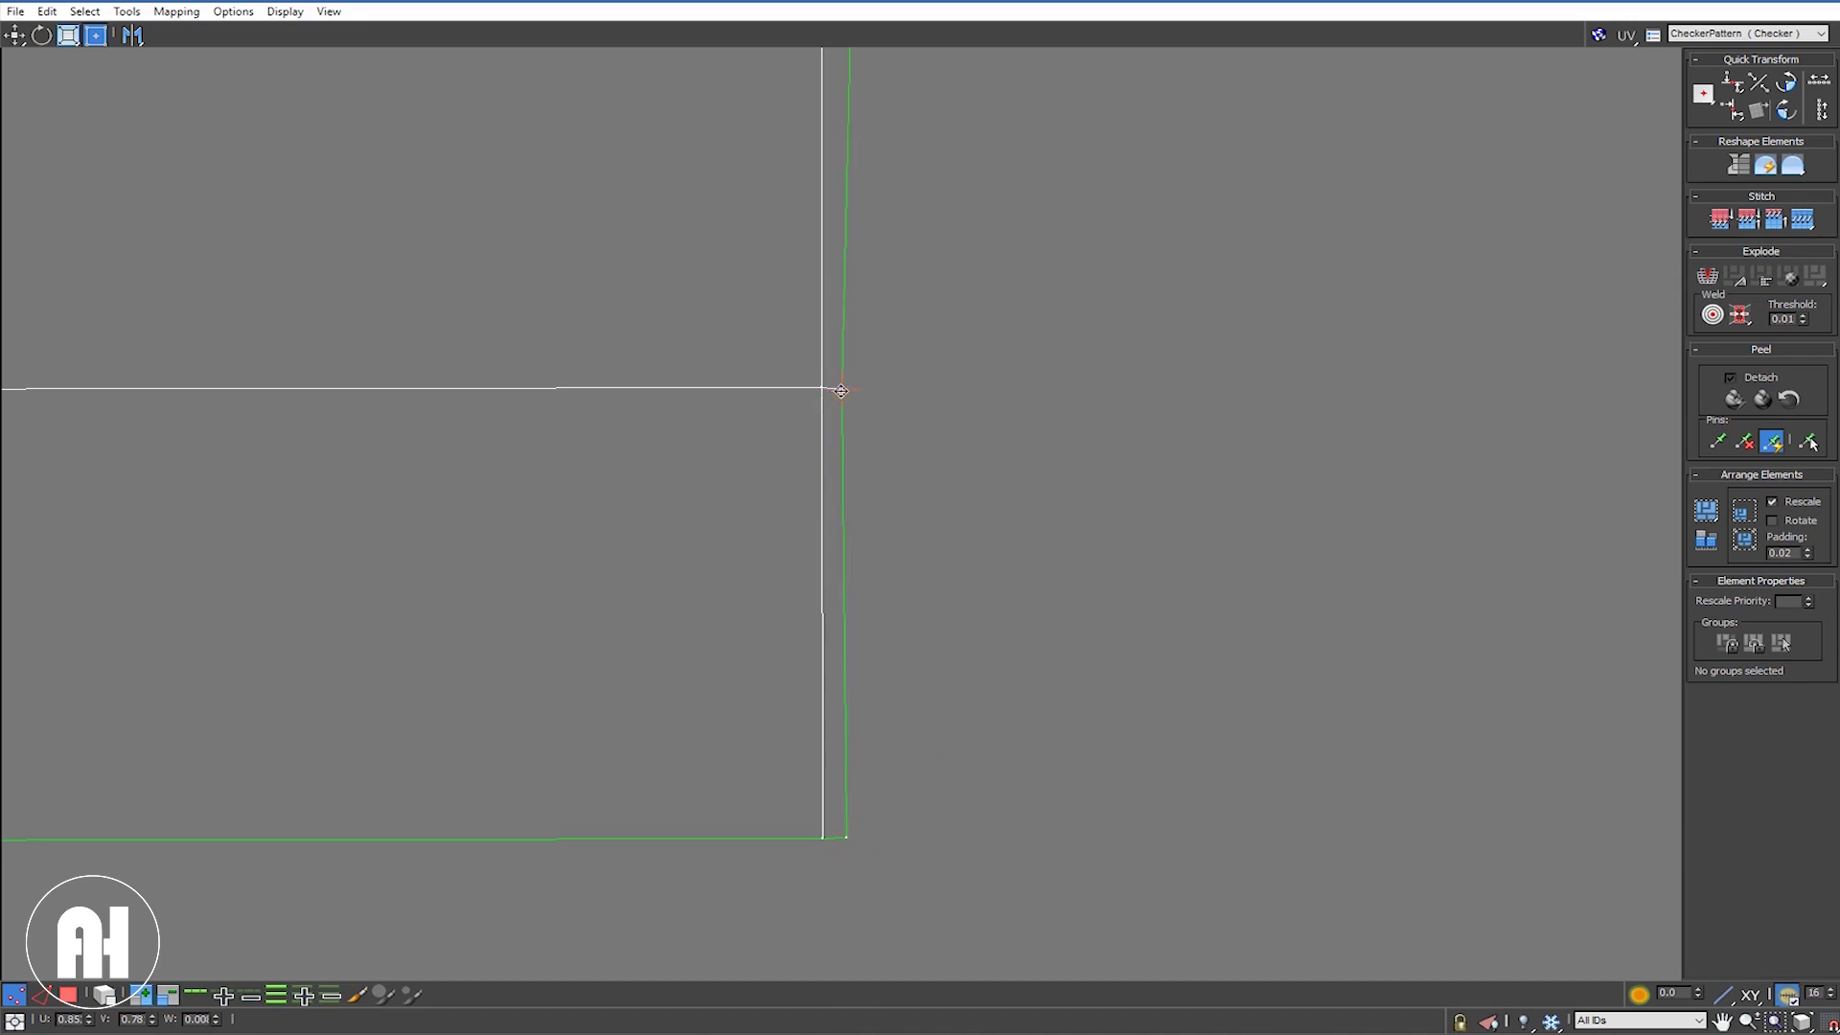
Step: Select the stray vertices near the lower-left corner and move them down to the shell's corner
scroll(920, 442, down, 1)
scroll(933, 443, down, 2)
scroll(934, 443, down, 2)
scroll(937, 446, down, 2)
scroll(937, 445, down, 2)
scroll(937, 445, down, 1)
scroll(937, 444, down, 2)
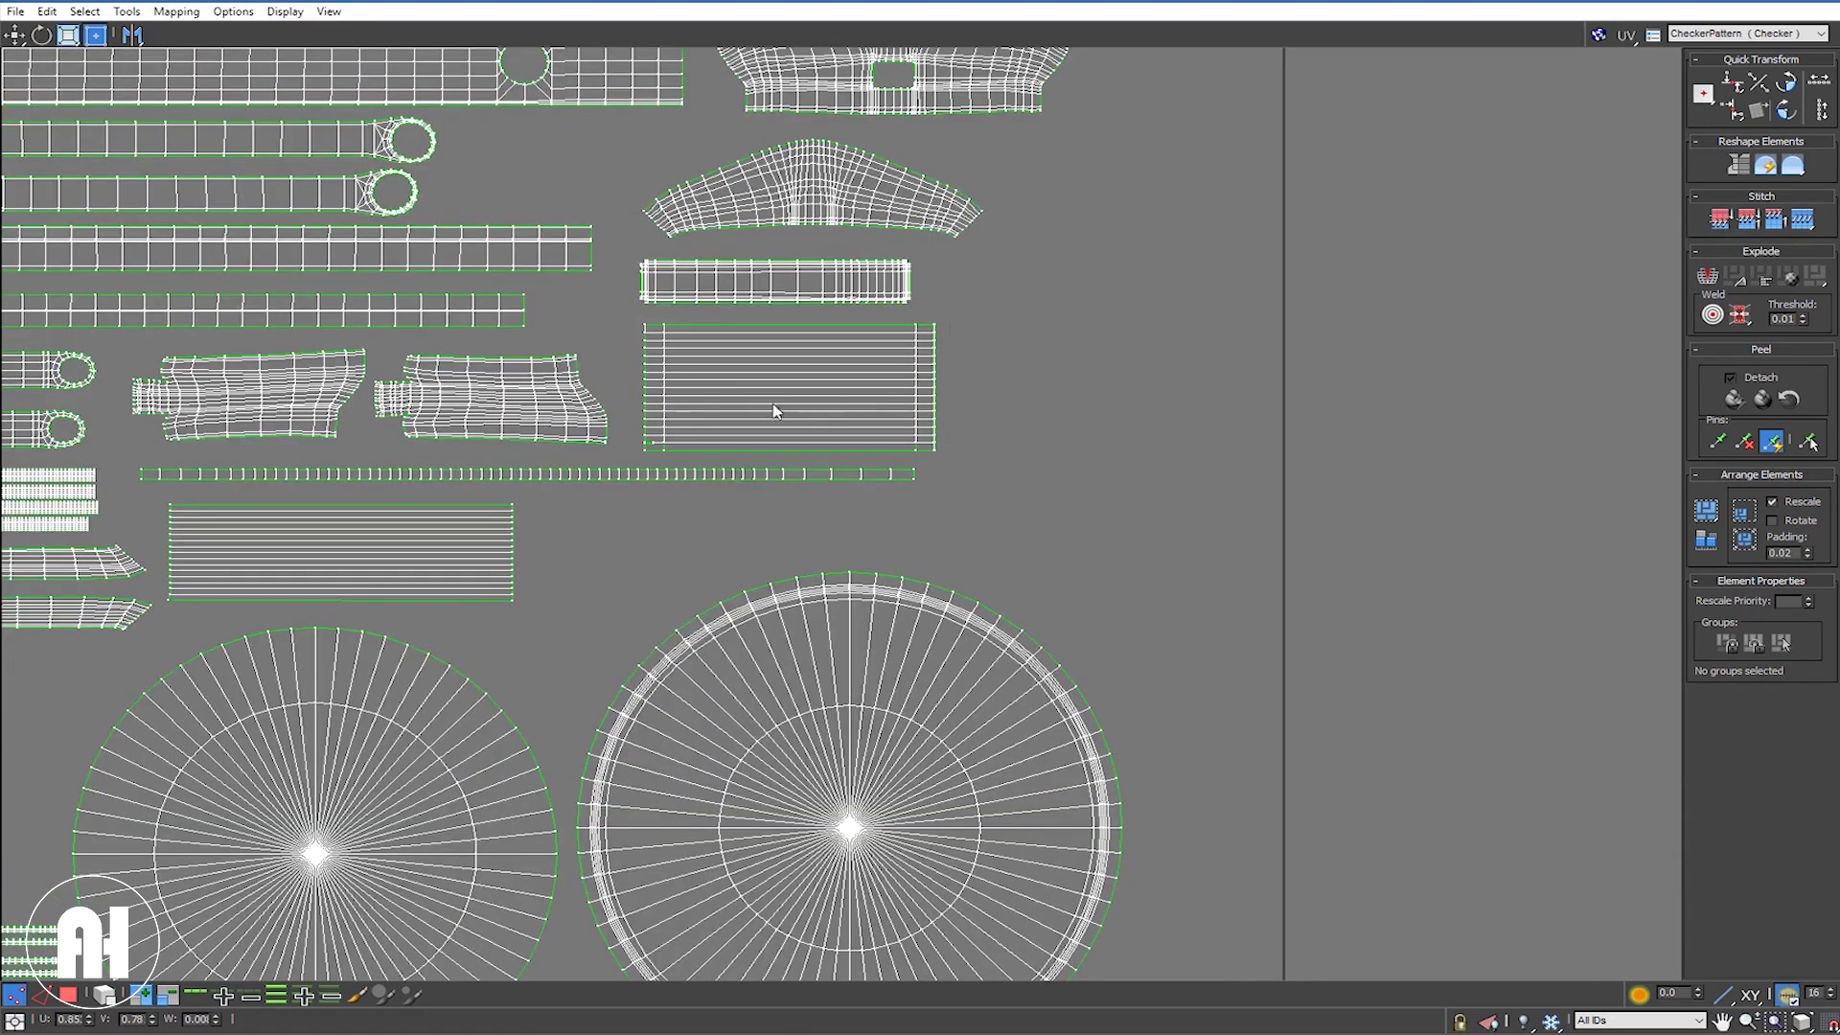
scroll(652, 437, up, 2)
scroll(650, 442, up, 2)
scroll(650, 443, up, 2)
scroll(621, 479, up, 2)
scroll(671, 465, up, 2)
scroll(781, 441, up, 2)
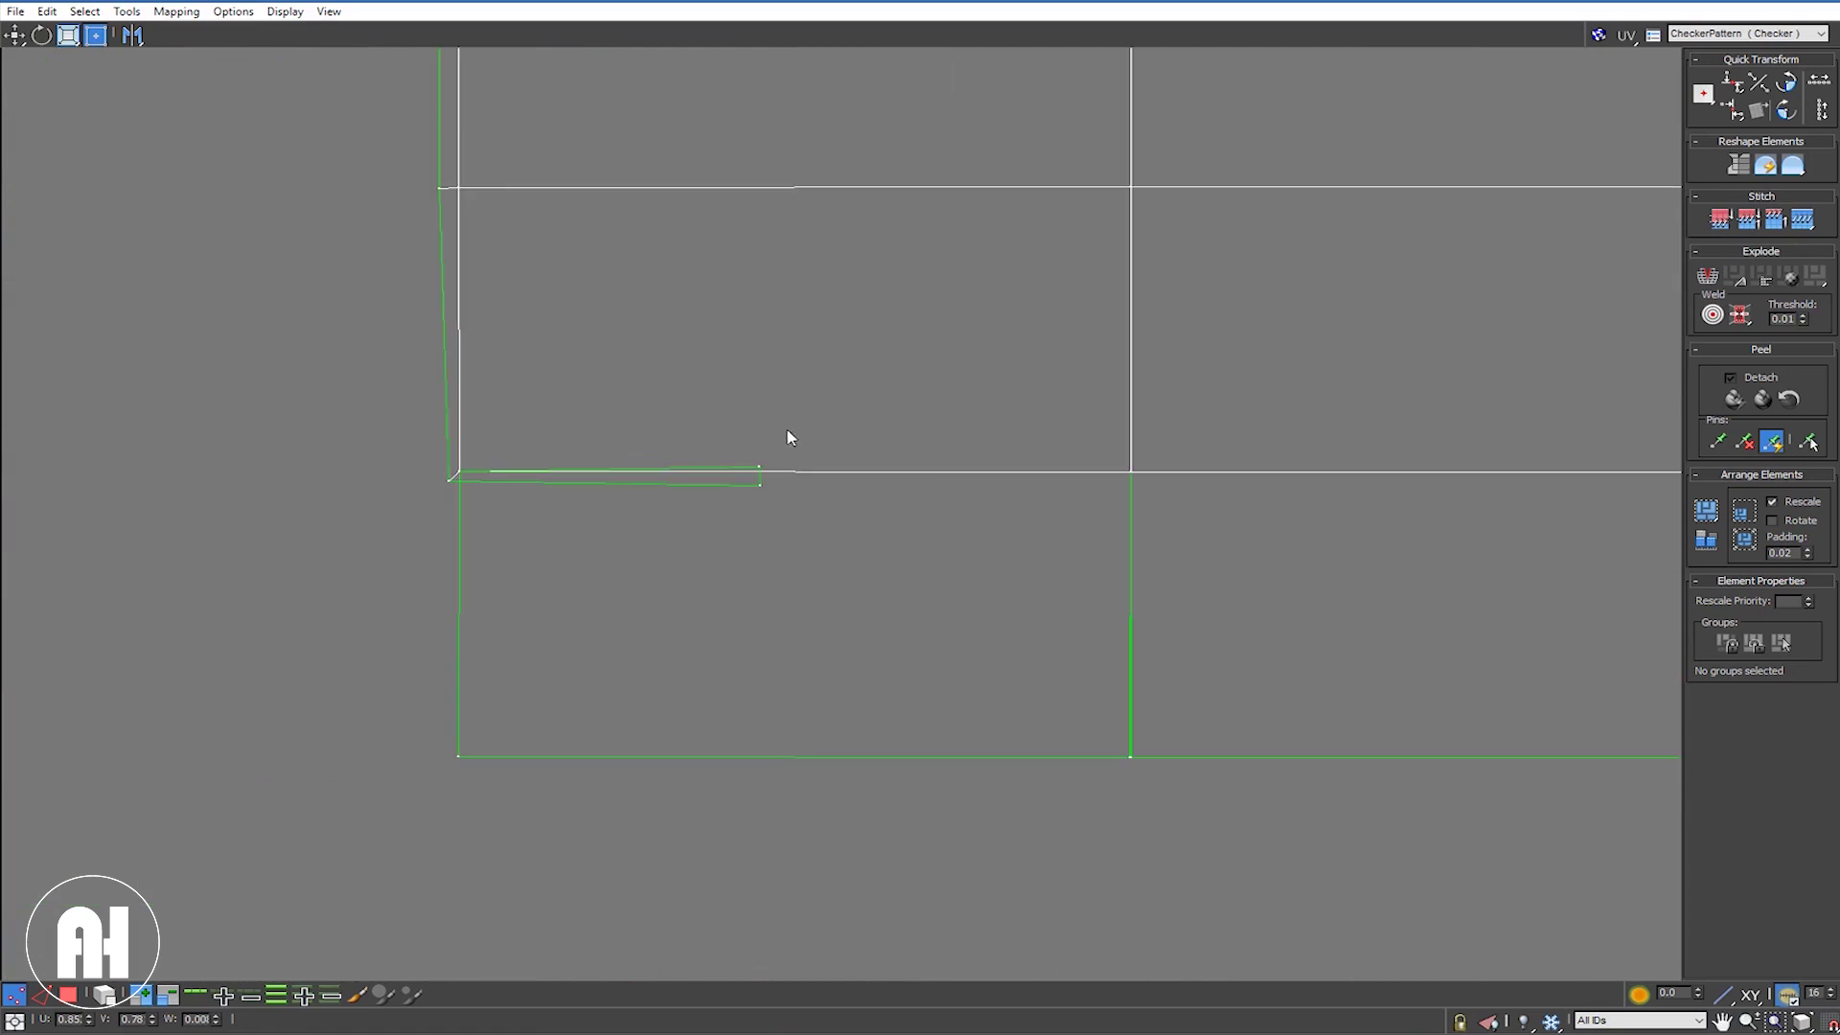
drag(764, 469, 760, 463)
drag(457, 713, 441, 721)
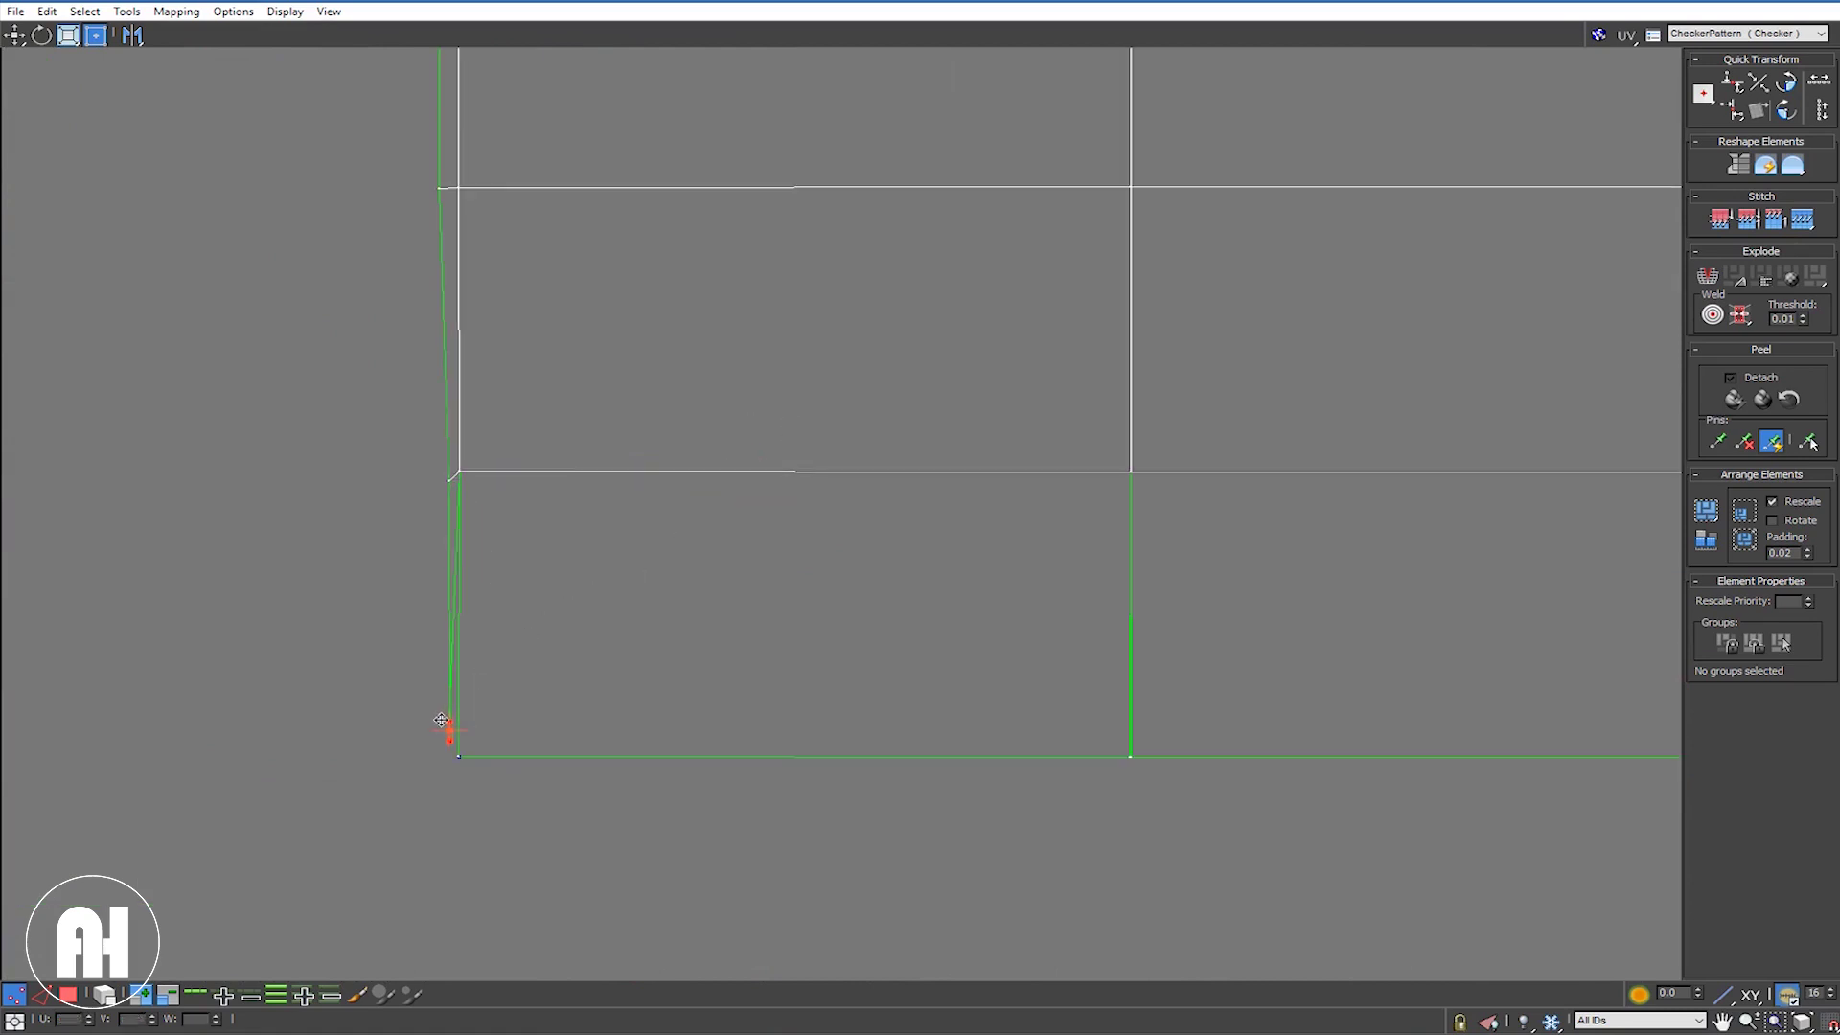
Step: Target Weld those stray vertices onto the corner vertex and nudge it to line up the edge
right_click(510, 637)
click(478, 670)
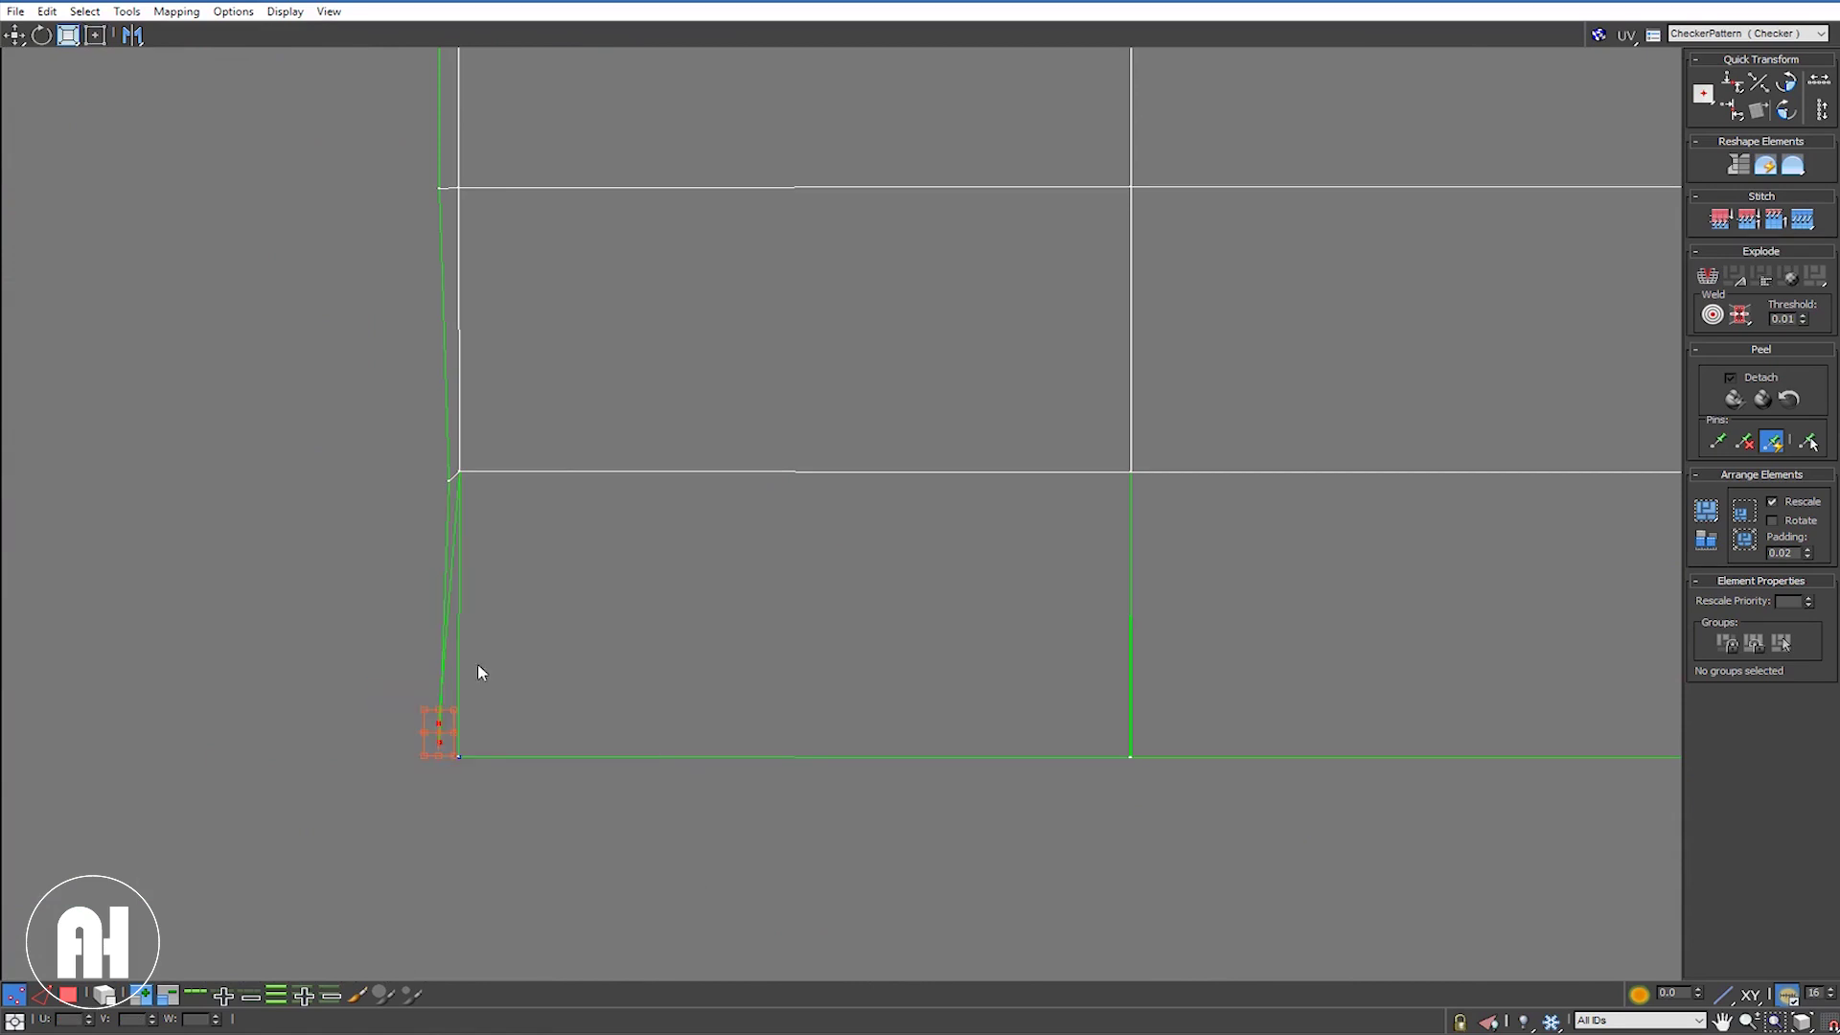
click(460, 758)
right_click(440, 744)
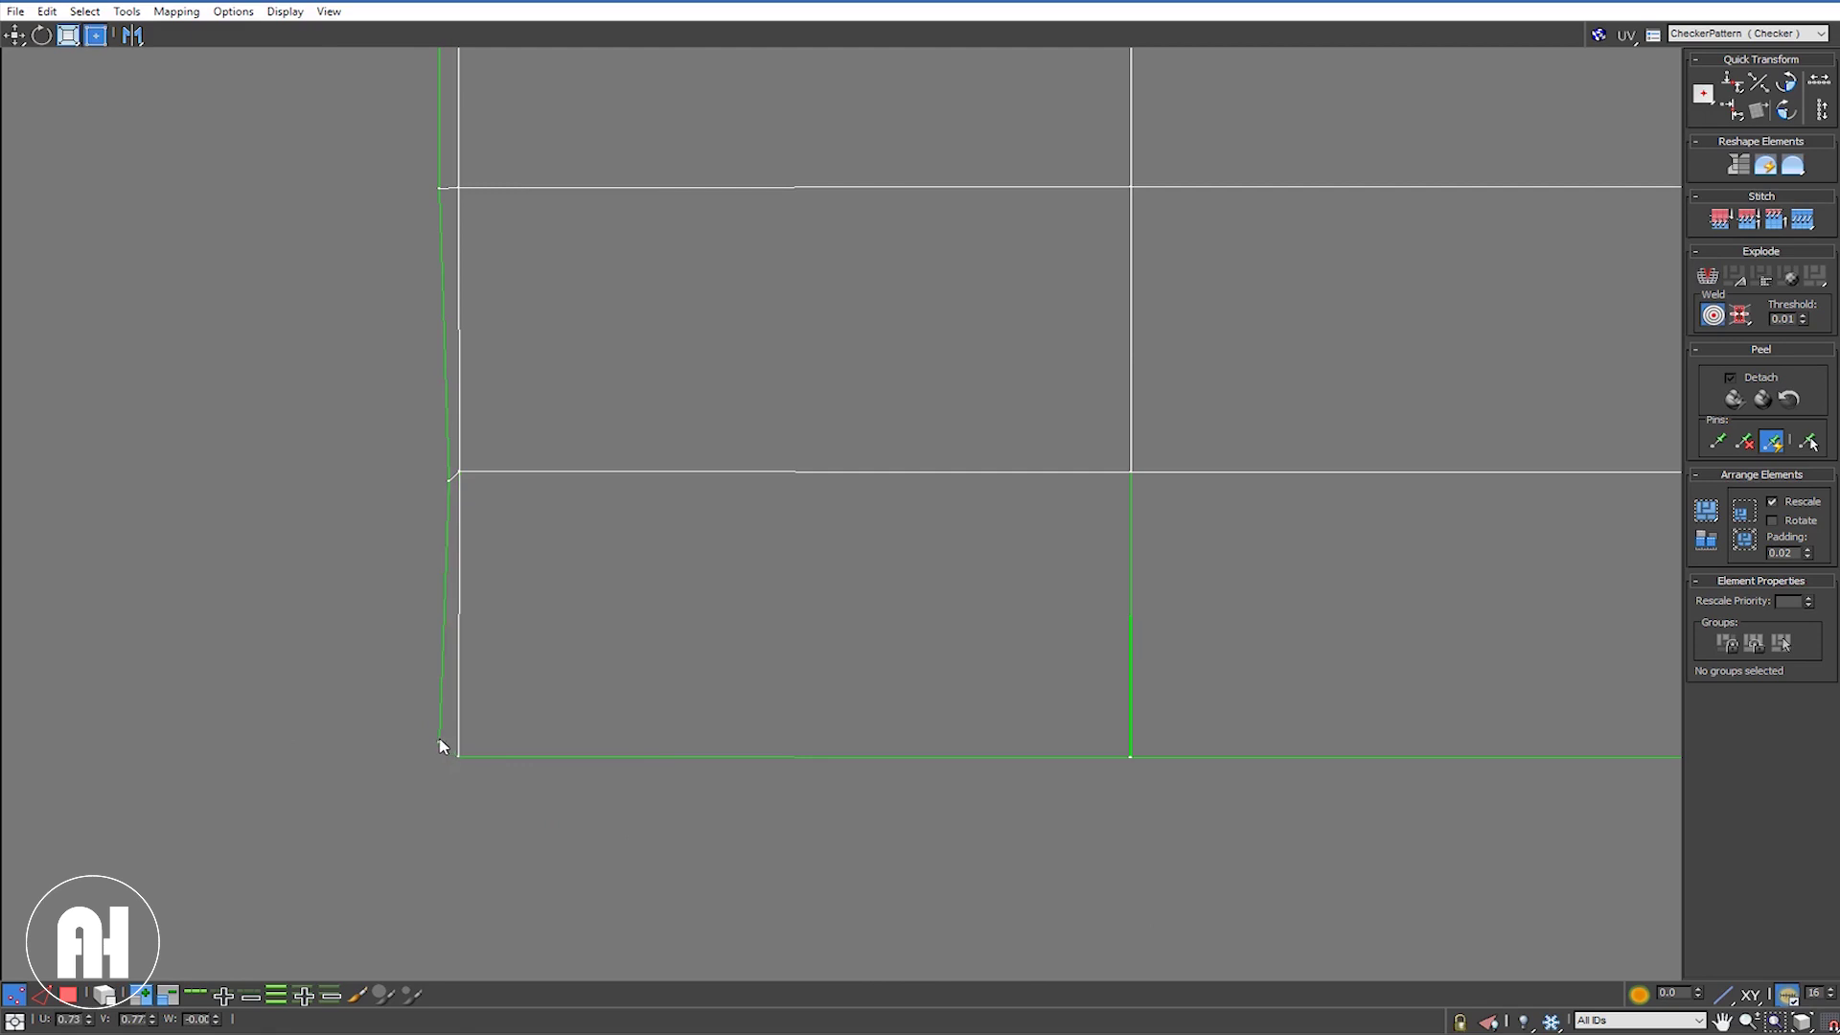
click(439, 743)
drag(440, 752, 442, 754)
Step: Select the large rectangular shell at the bottom of the layout in Polygon mode
scroll(450, 756, down, 1)
scroll(449, 755, down, 1)
scroll(451, 754, down, 1)
scroll(454, 753, down, 1)
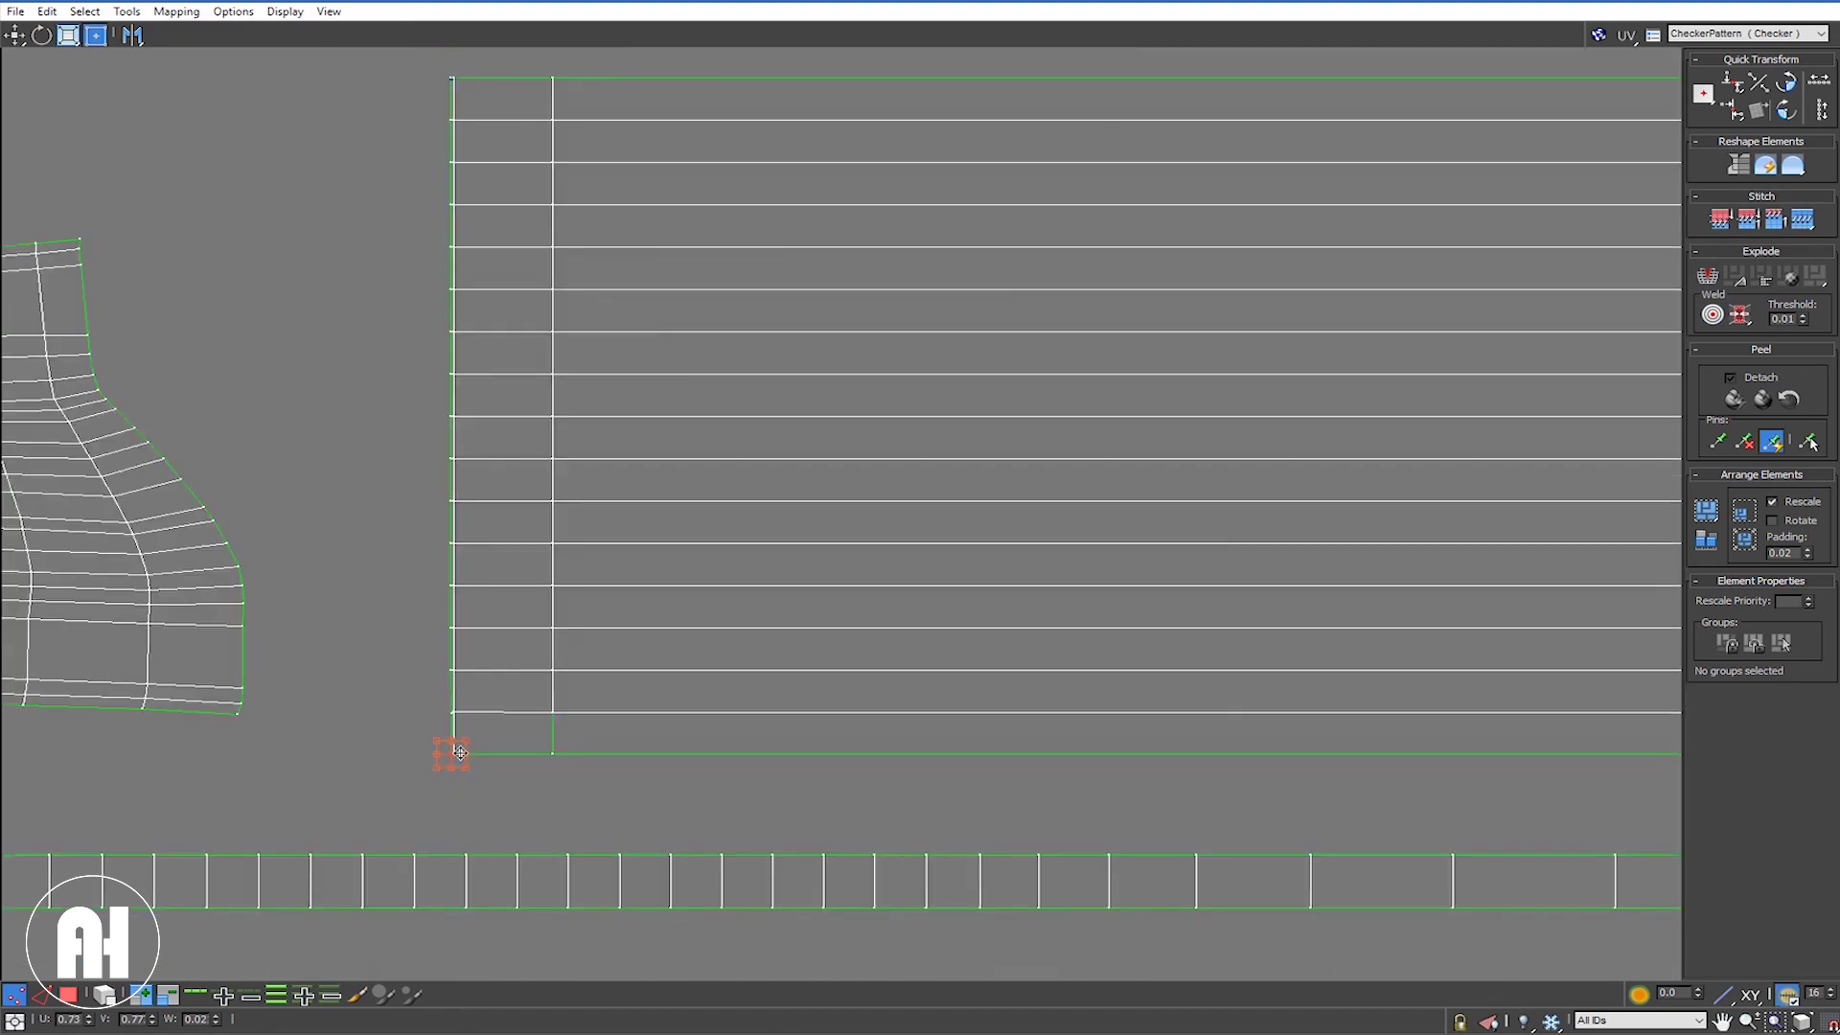
scroll(459, 754, down, 2)
drag(1354, 367, 430, 781)
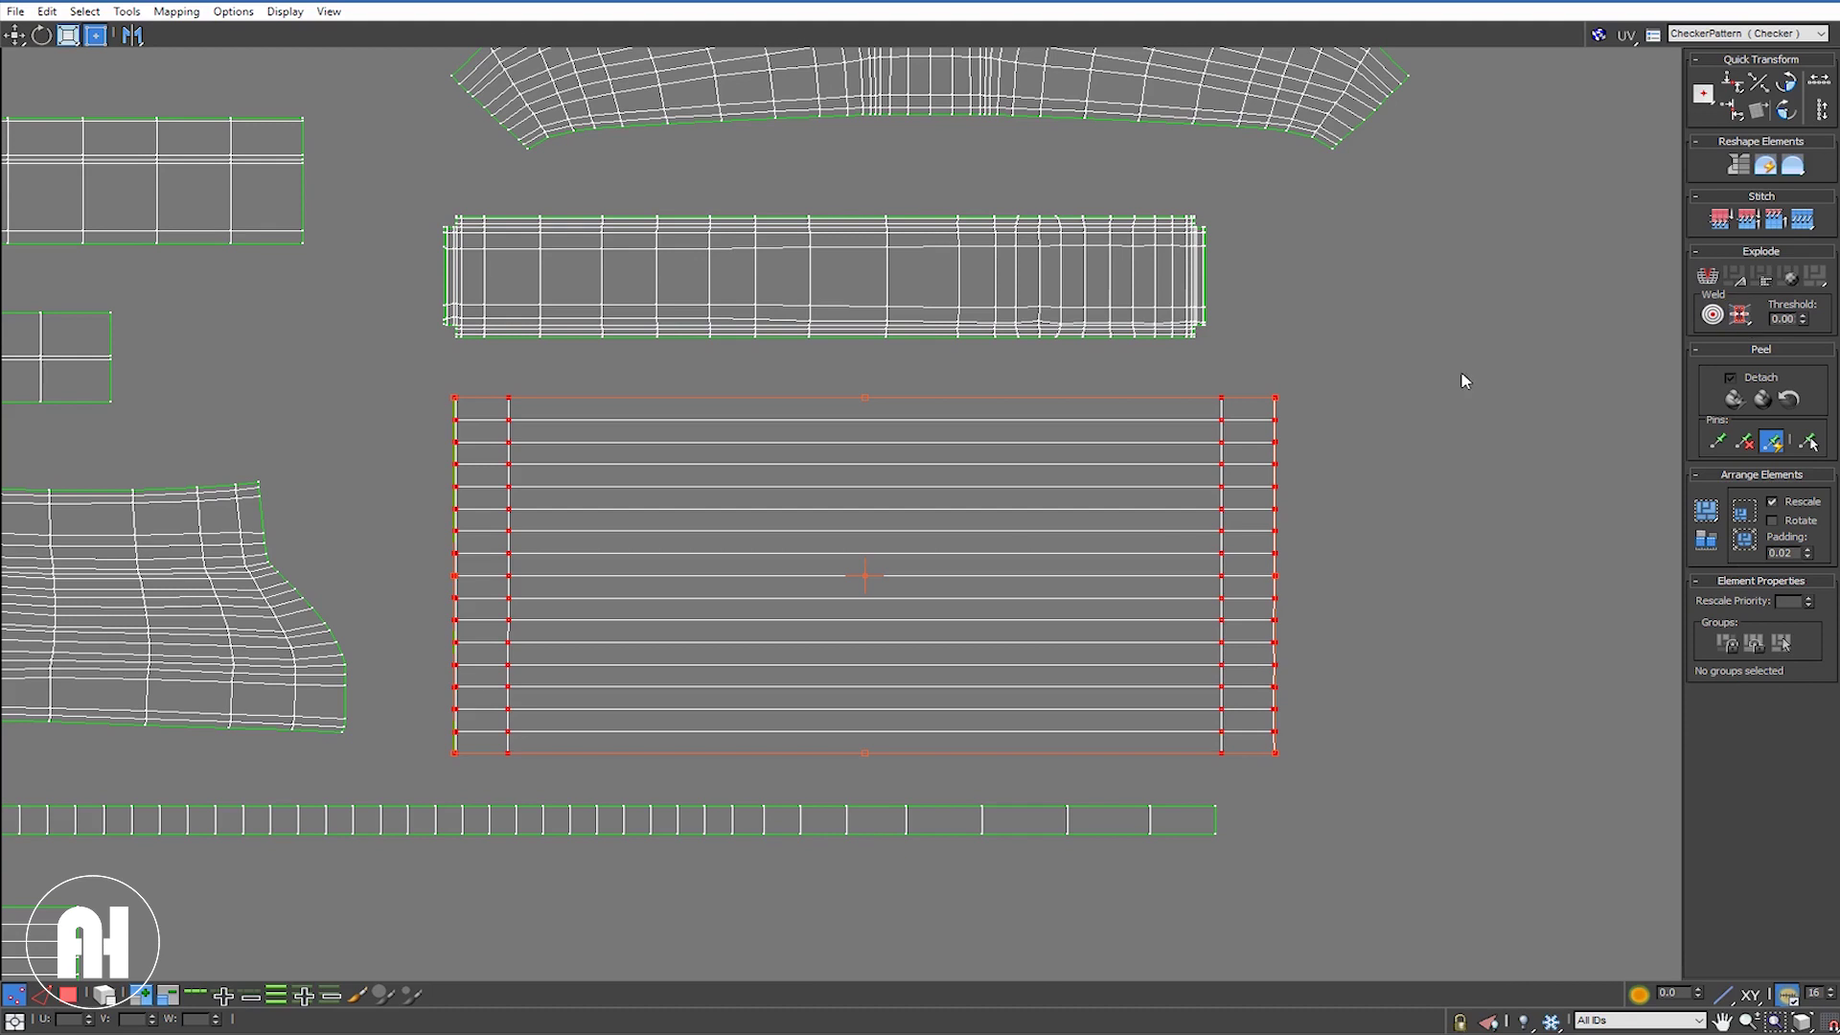
click(1425, 375)
click(68, 995)
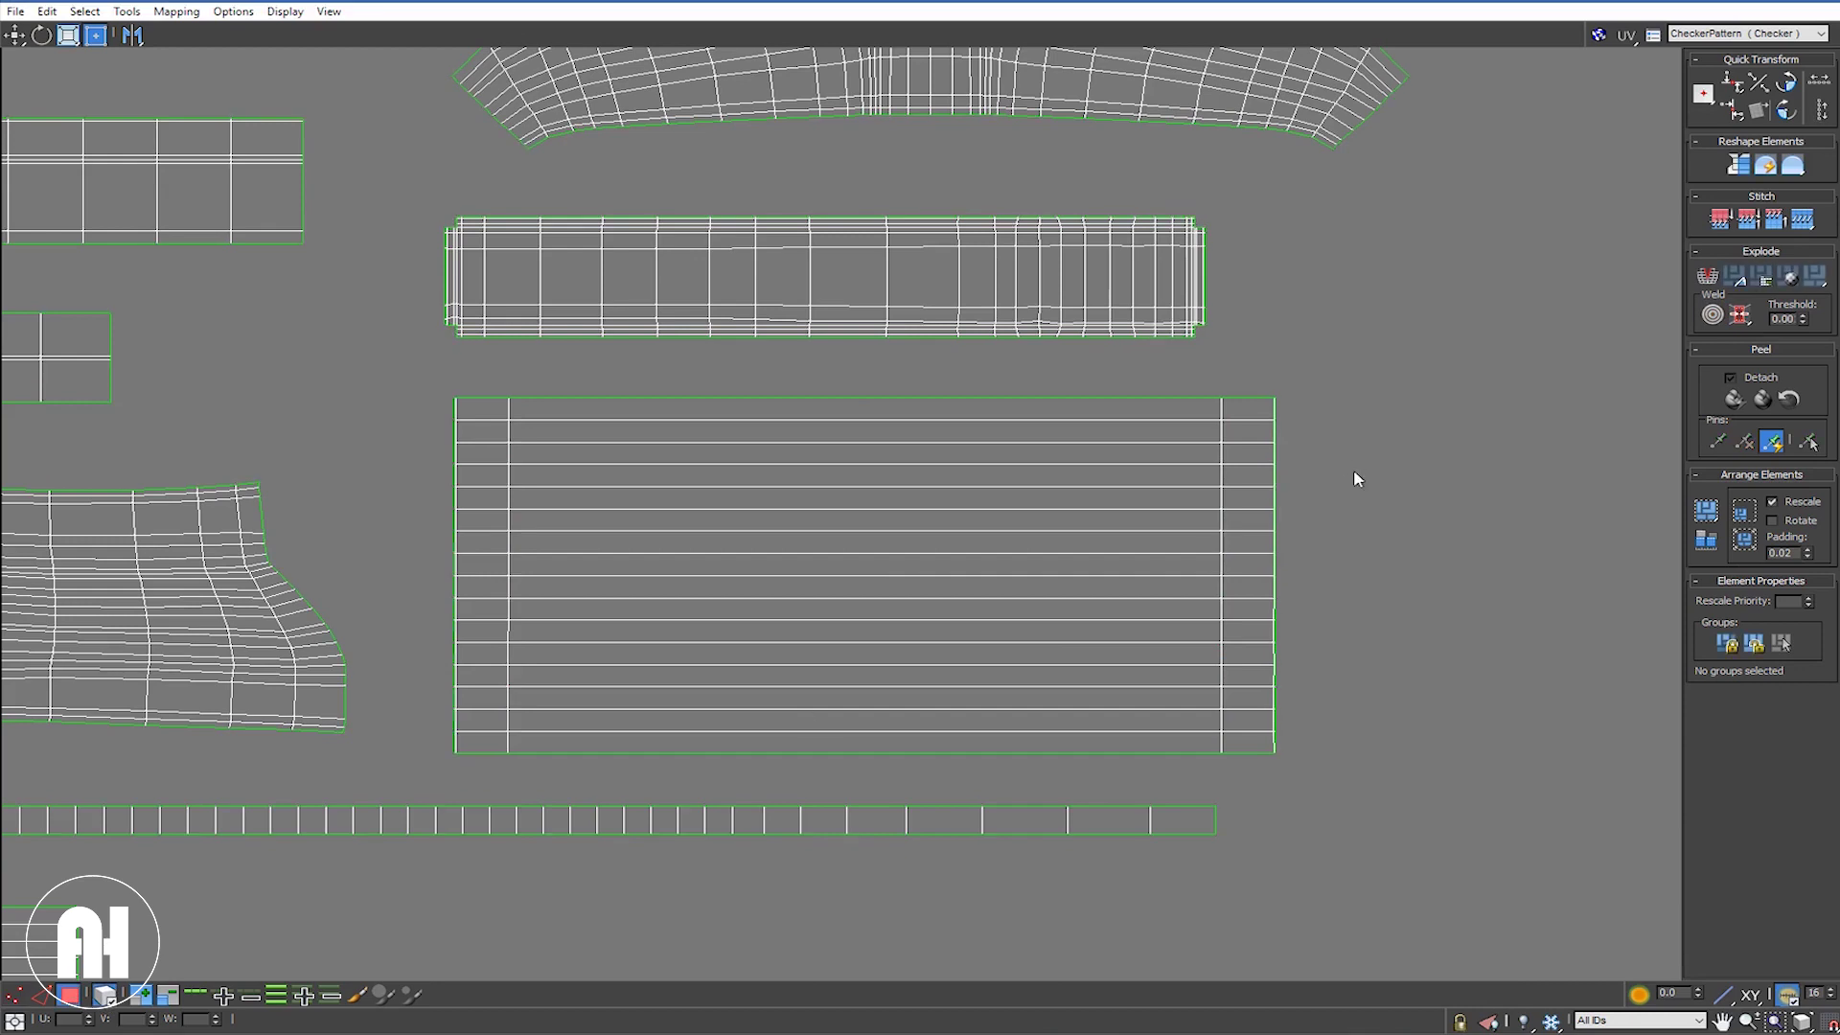
click(1244, 481)
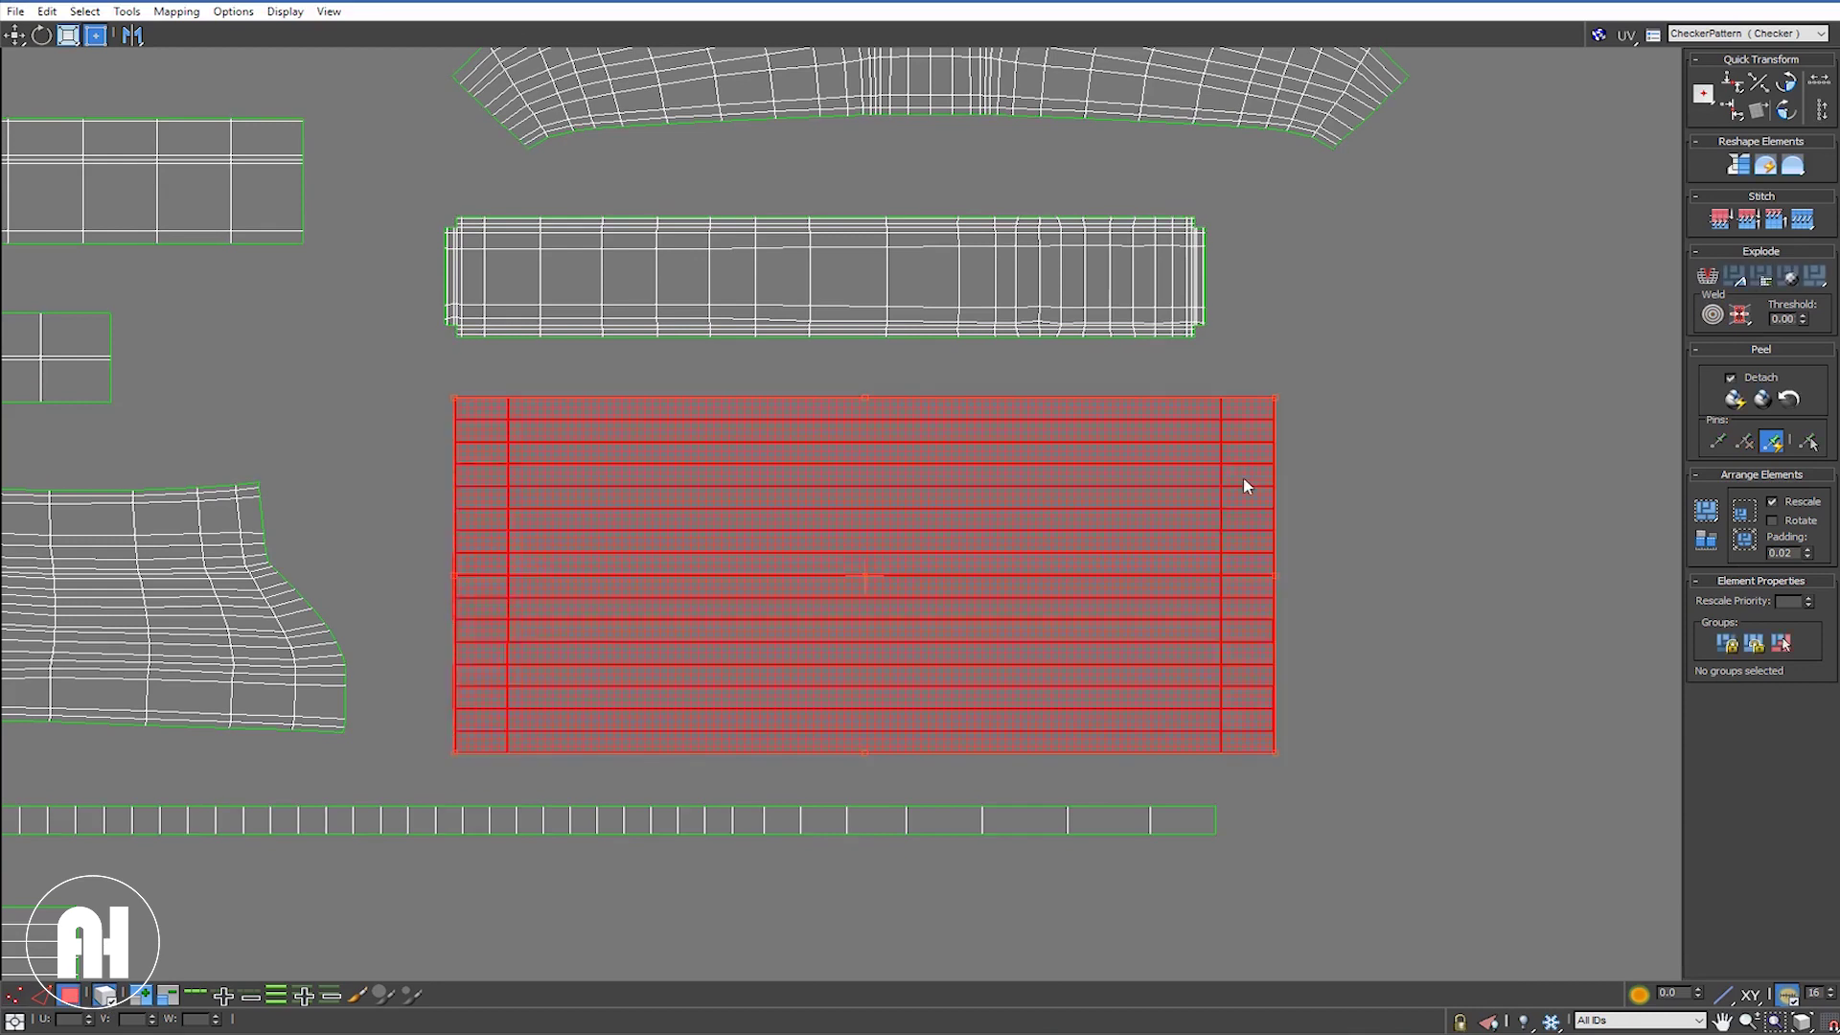
Step: Relax and straighten the rectangular shell, then rescale it from its corner
click(1793, 166)
click(1794, 168)
click(1752, 165)
middle_drag(914, 573, 898, 576)
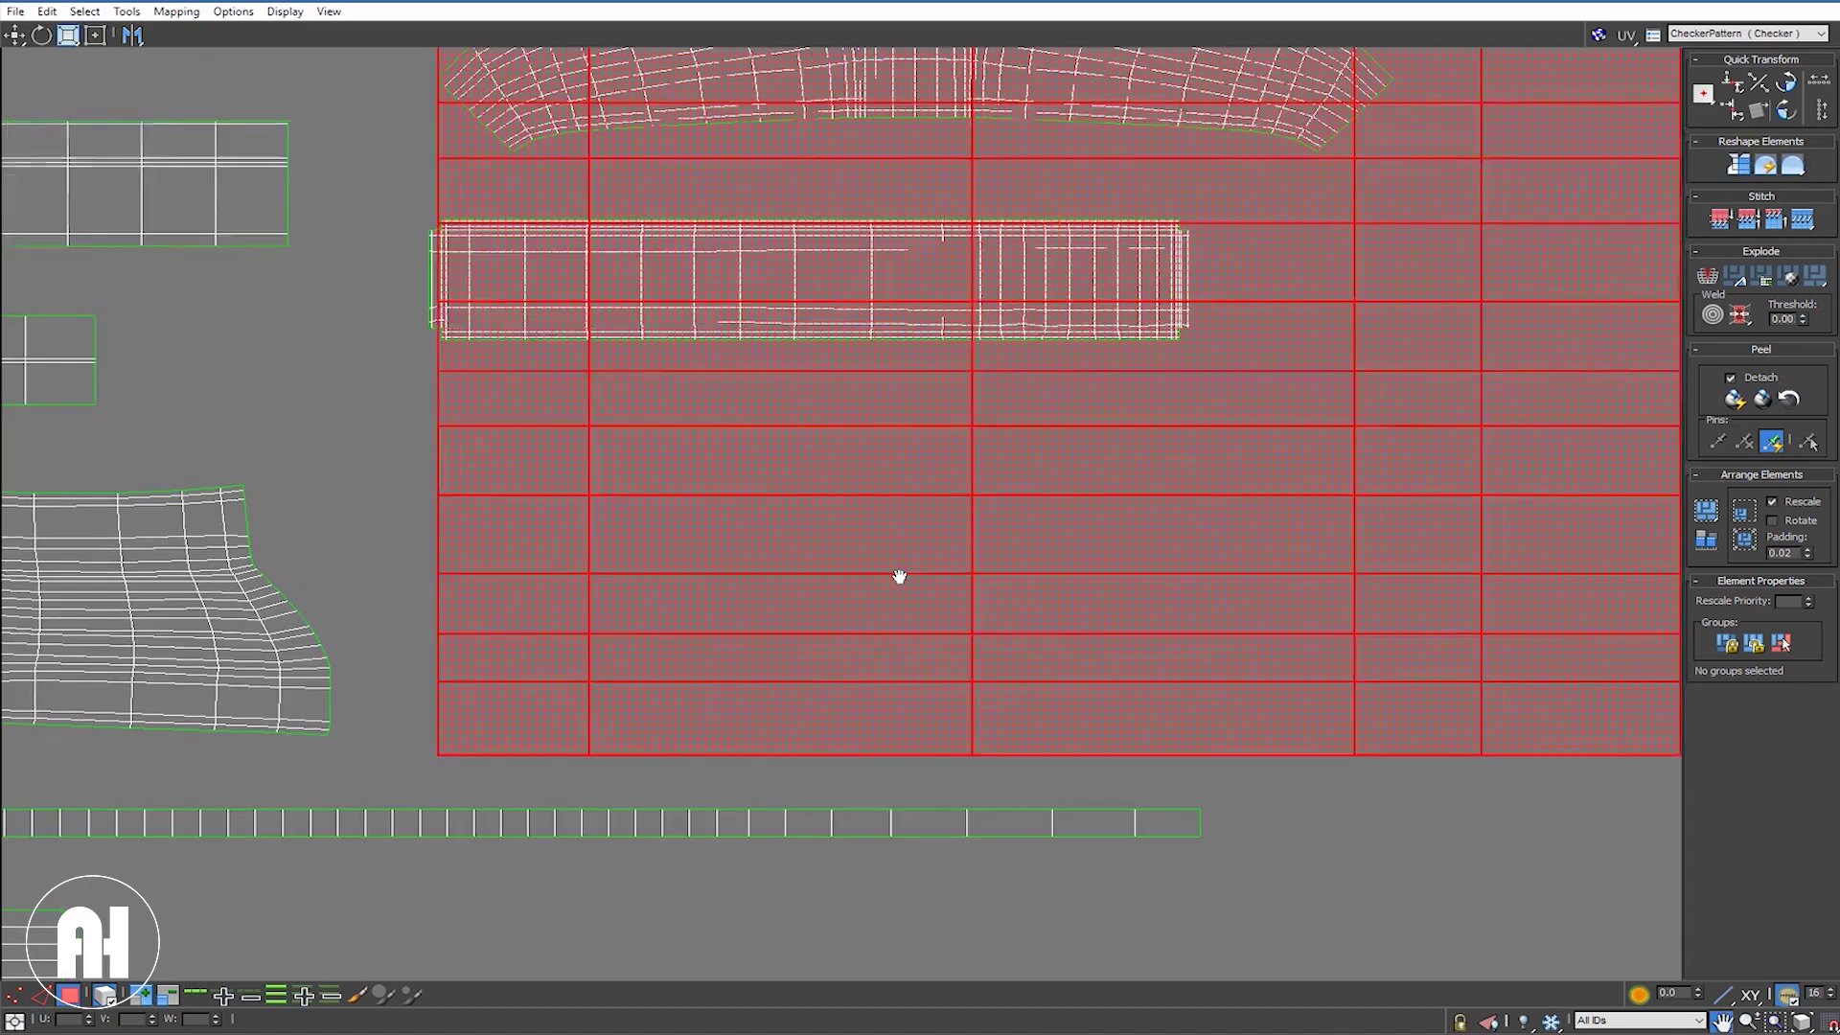
scroll(895, 575, down, 3)
scroll(894, 575, down, 2)
scroll(934, 488, down, 1)
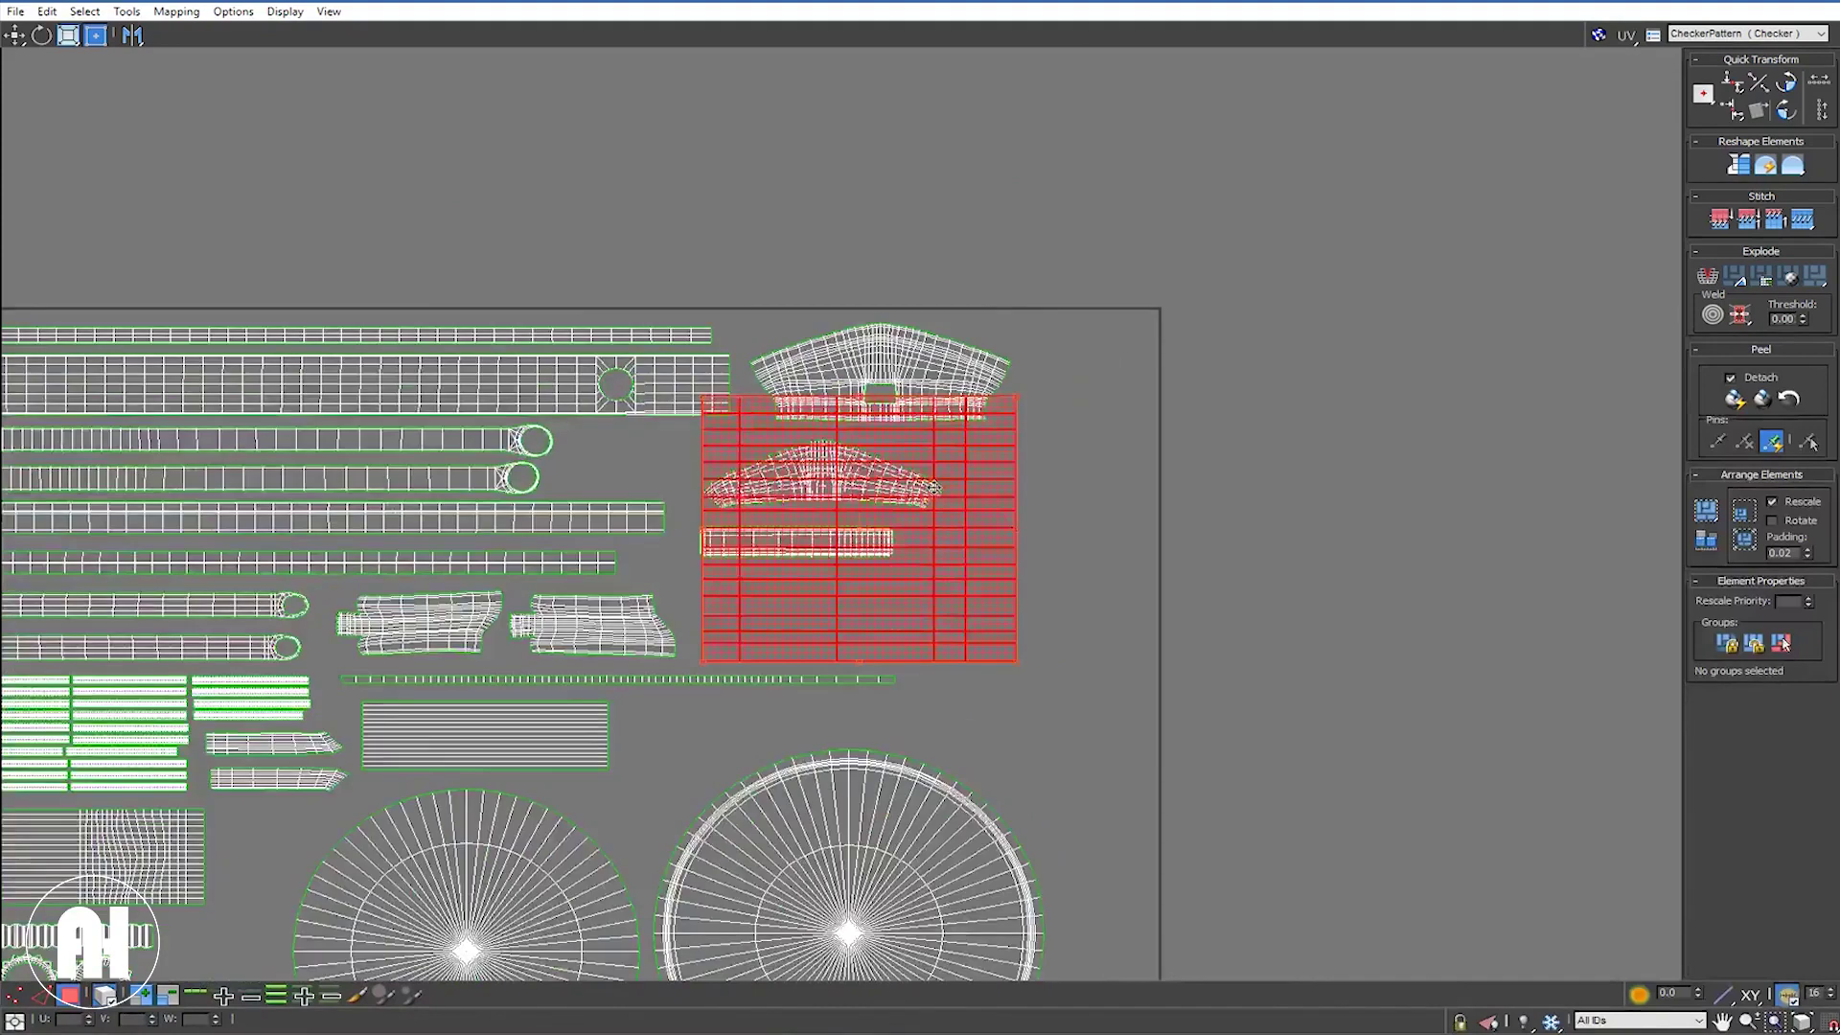
scroll(934, 488, up, 4)
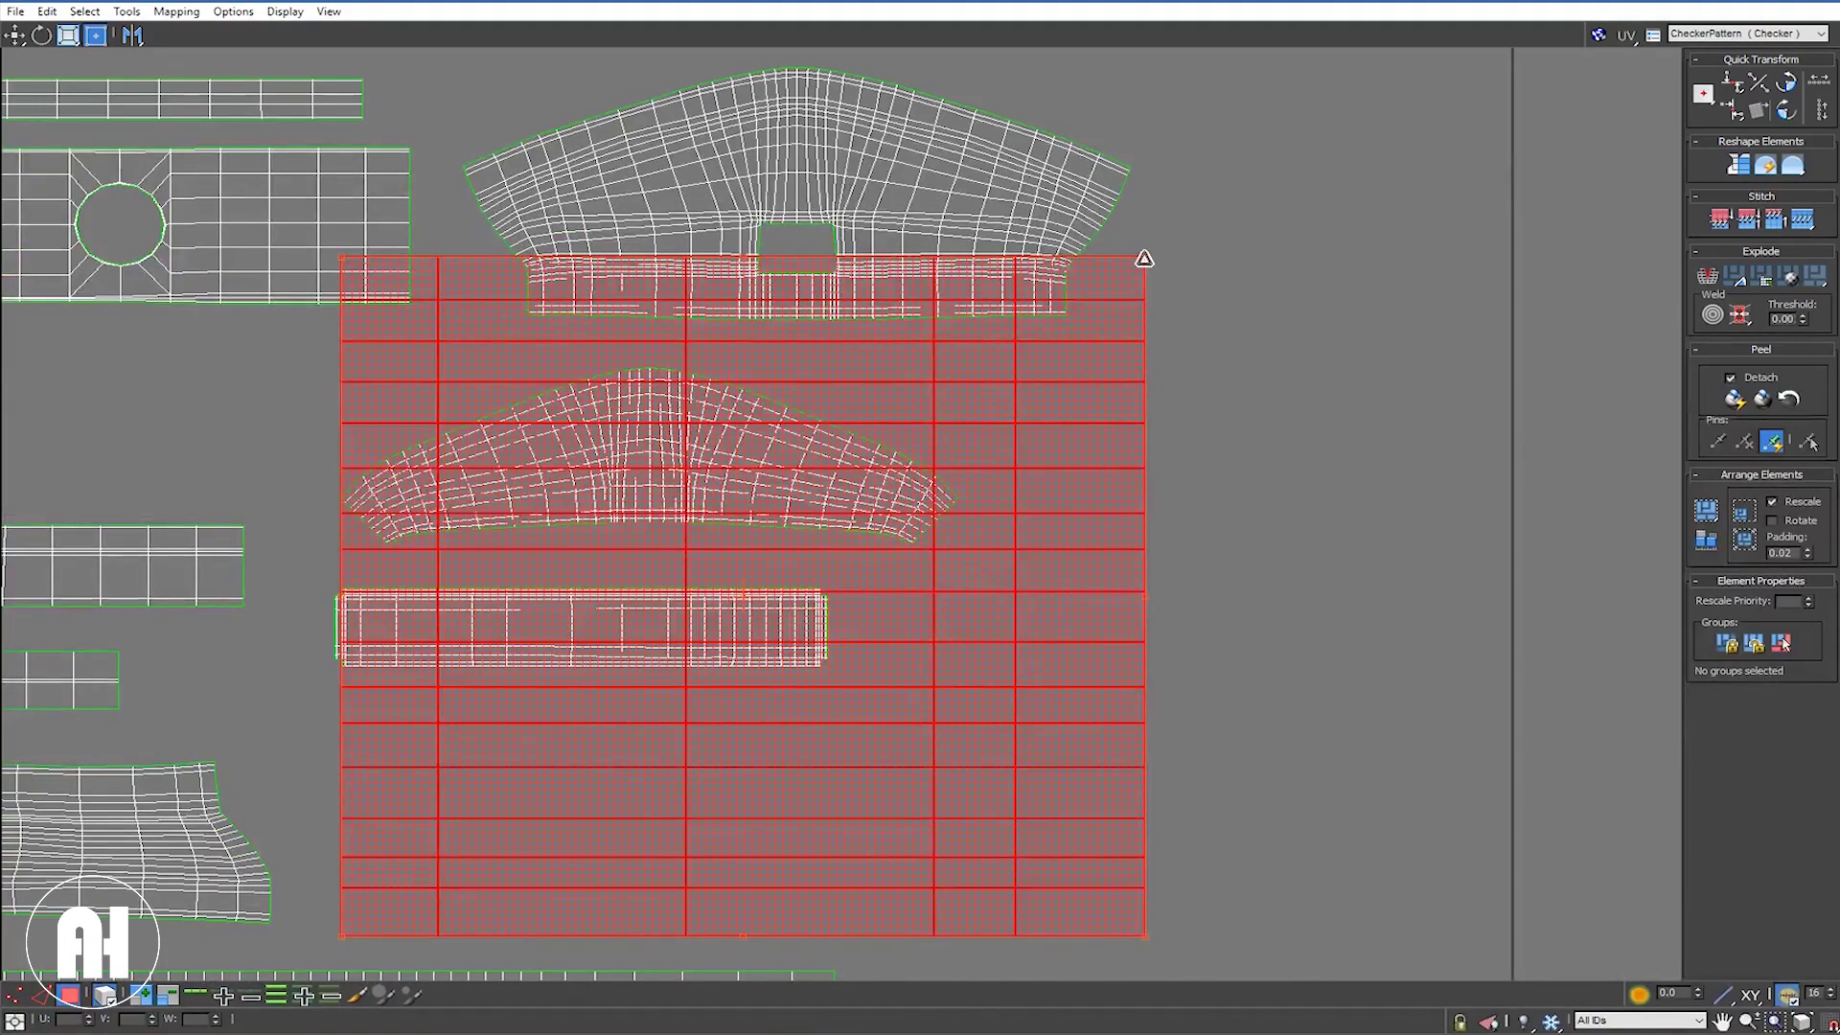
mouse_move(1144, 259)
mouse_down()
mouse_move(907, 698)
mouse_move(764, 784)
mouse_move(805, 801)
mouse_move(813, 764)
mouse_up()
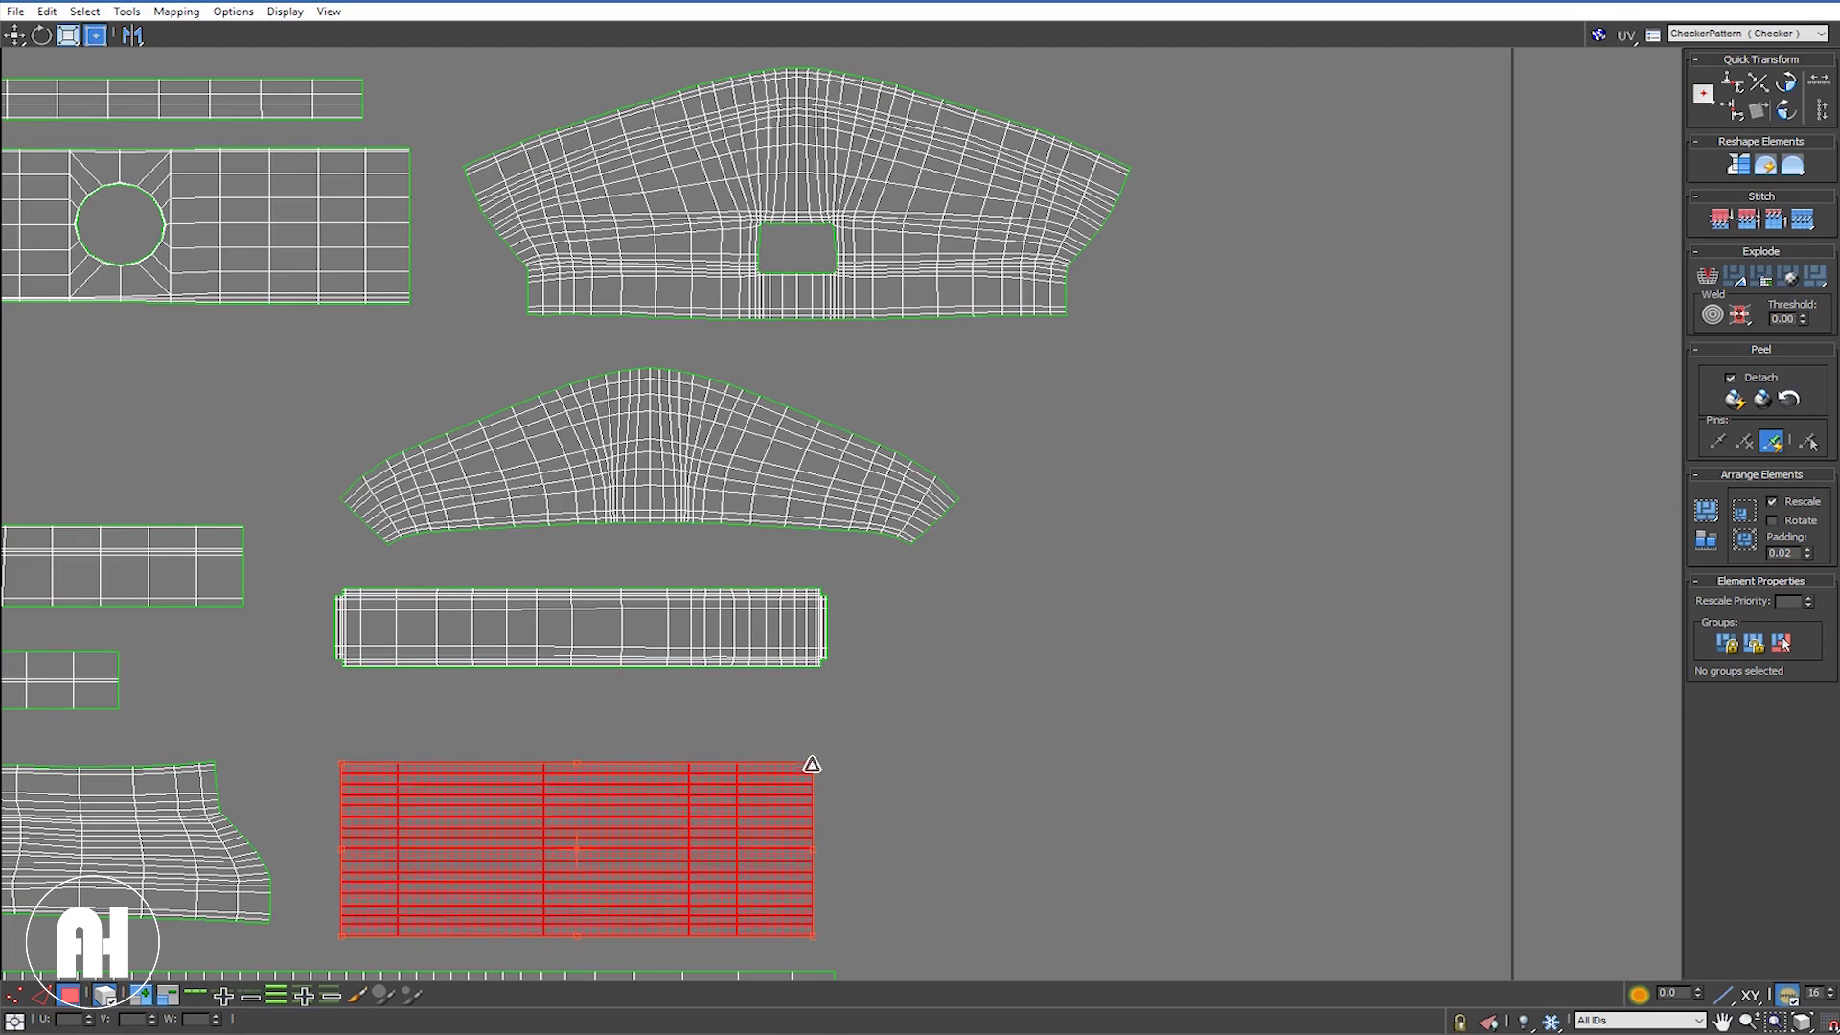
Step: Run the Relax Tool with Relax By Polygon Angles on the strip shell, then stop and close it
click(1791, 167)
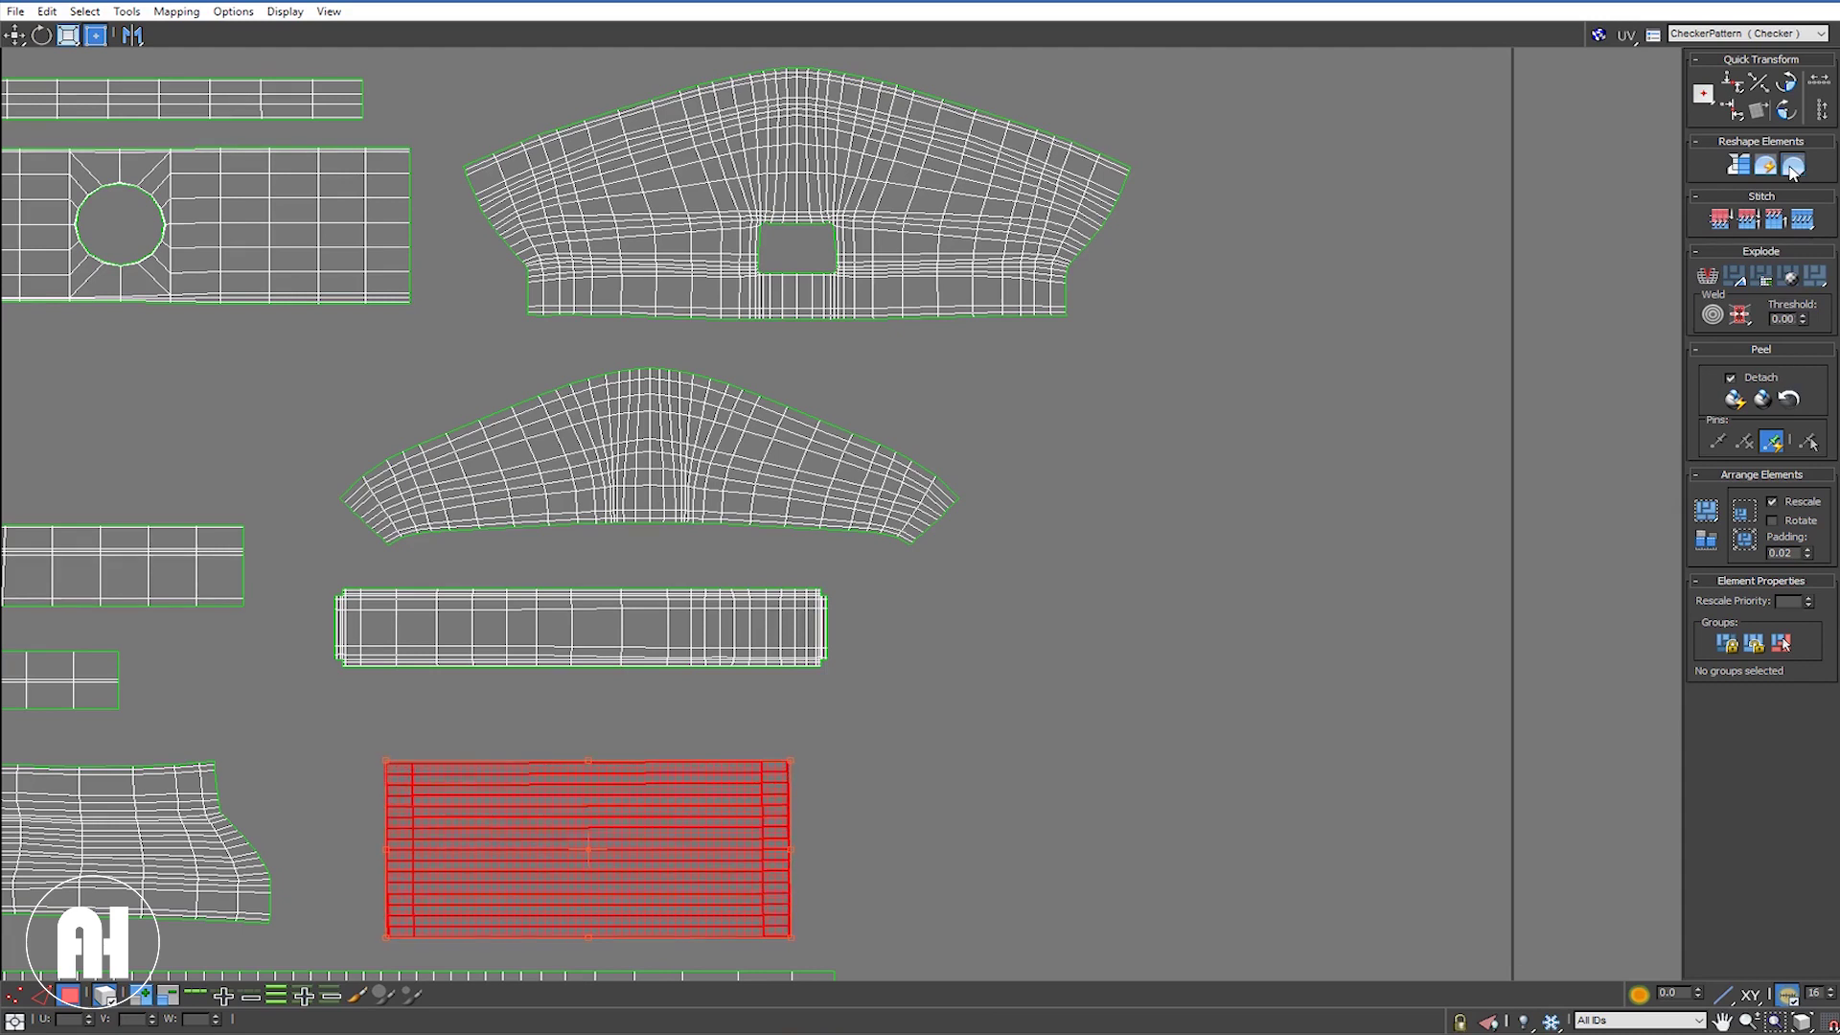
click(1775, 174)
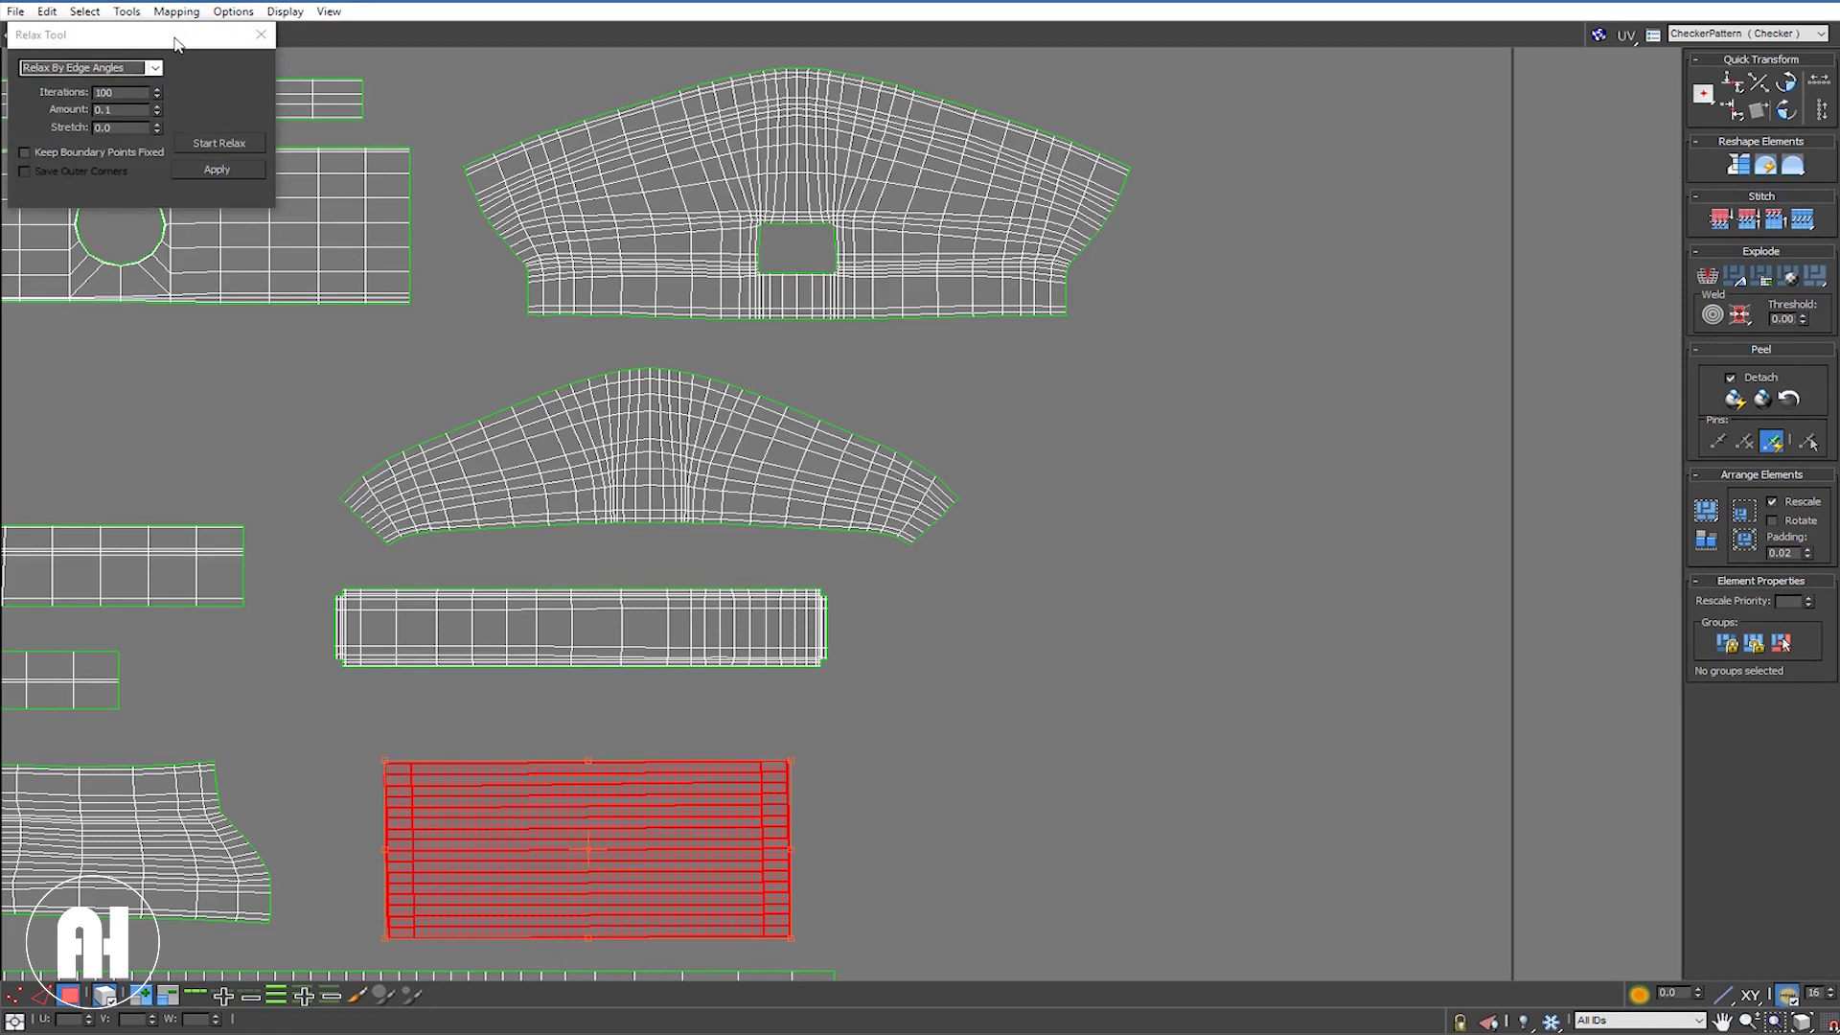
drag(151, 36, 419, 277)
click(422, 308)
click(421, 325)
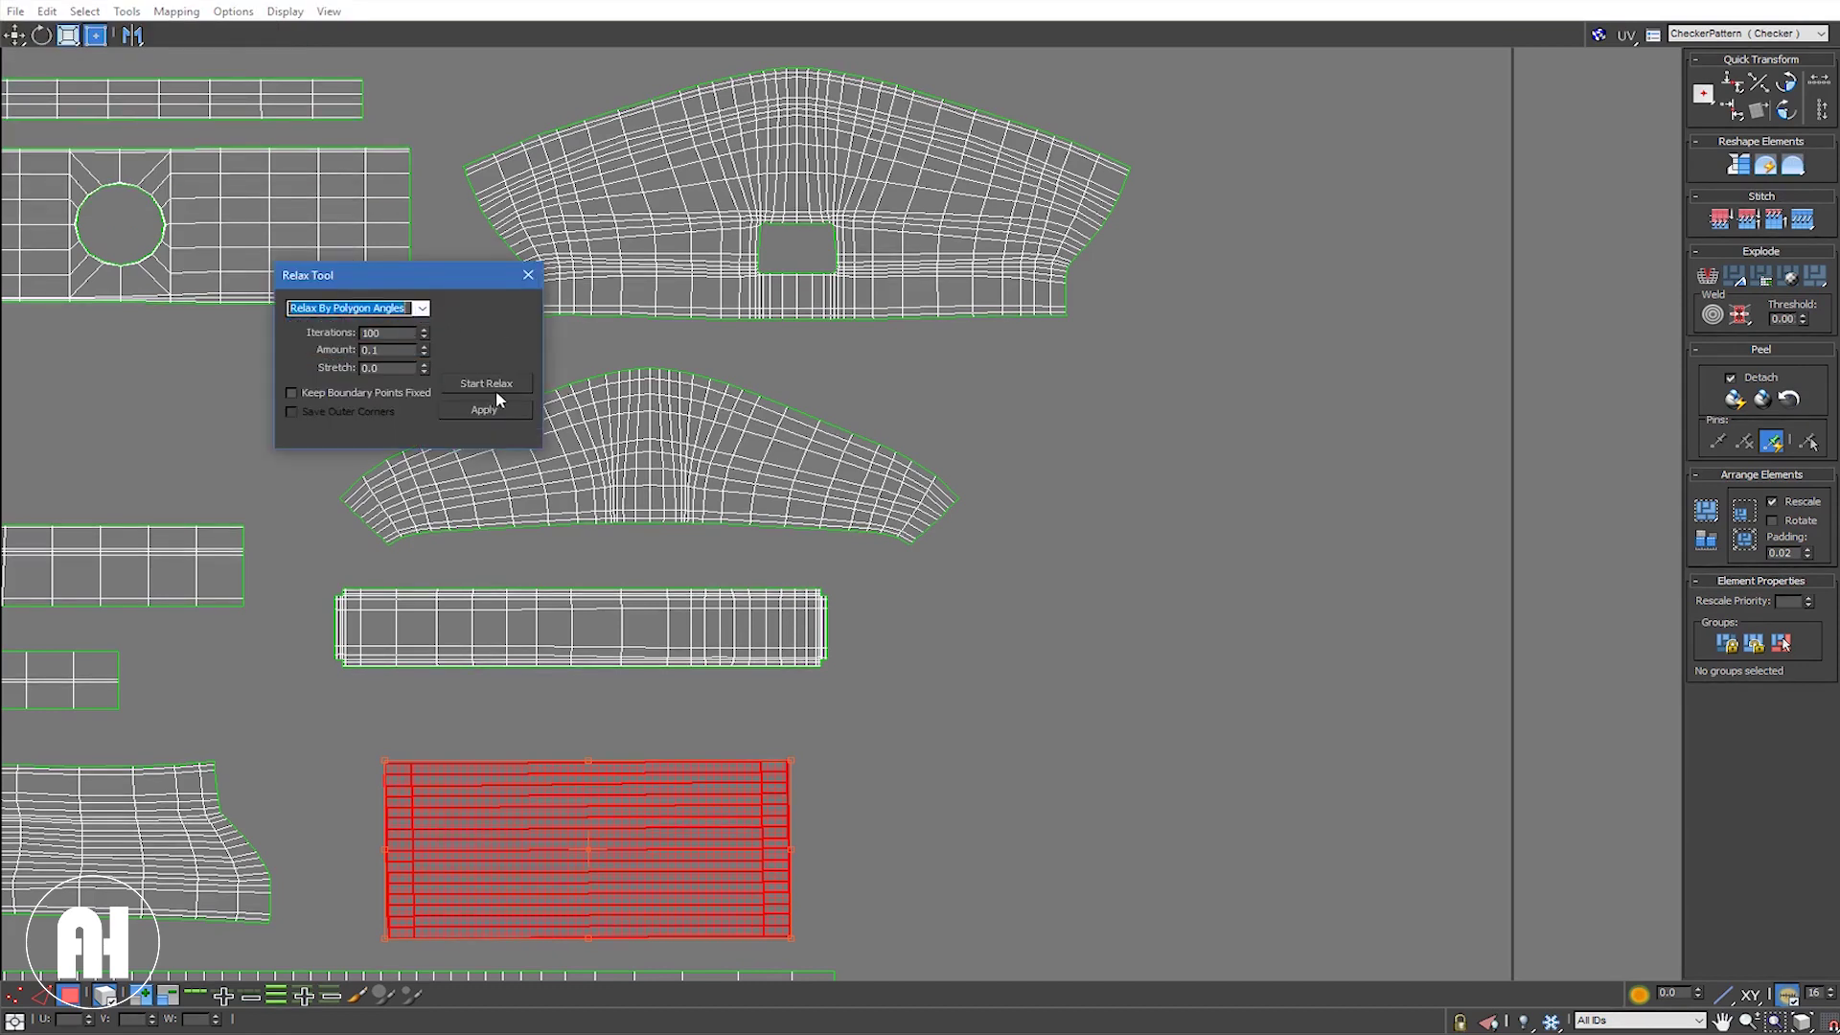
click(490, 386)
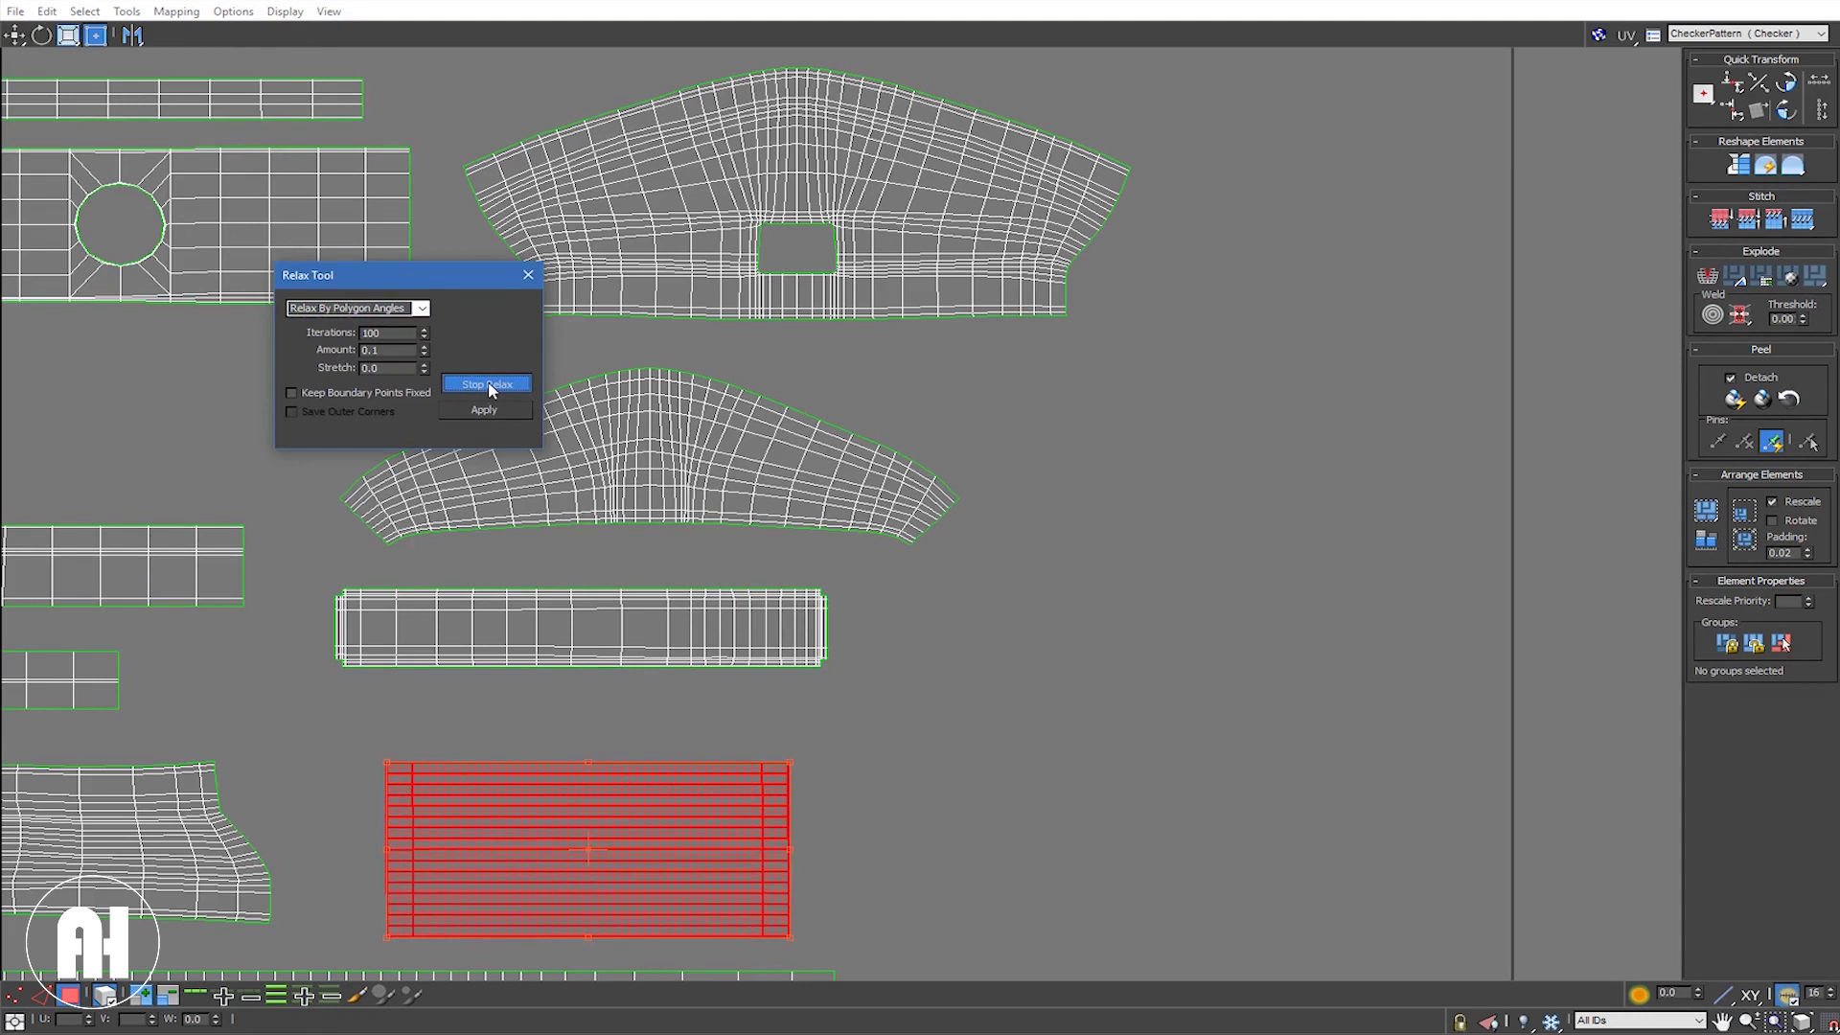
click(490, 385)
click(528, 275)
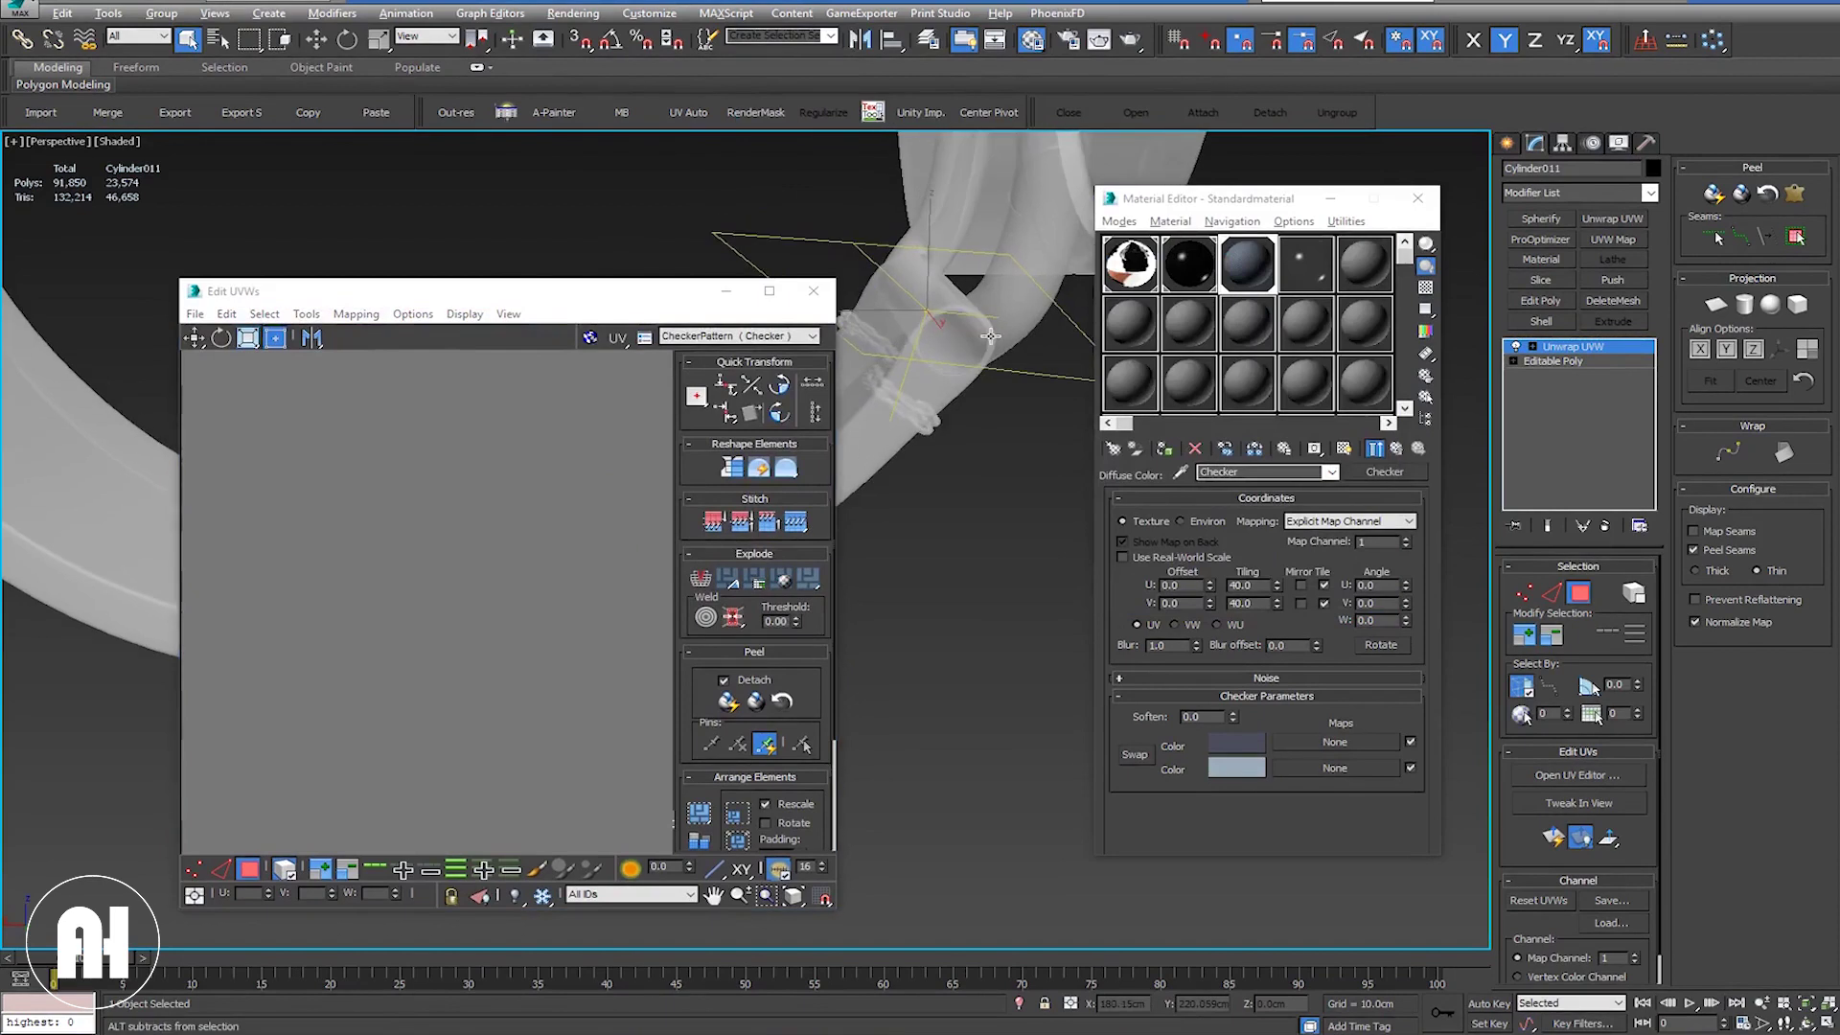
Step: Orbit the watch, turn on edged faces with F4, and pick an edge on the mesh
scroll(1014, 342, down, 3)
alt+middle_drag(1014, 342, 910, 348)
scroll(955, 353, up, 2)
scroll(910, 348, up, 3)
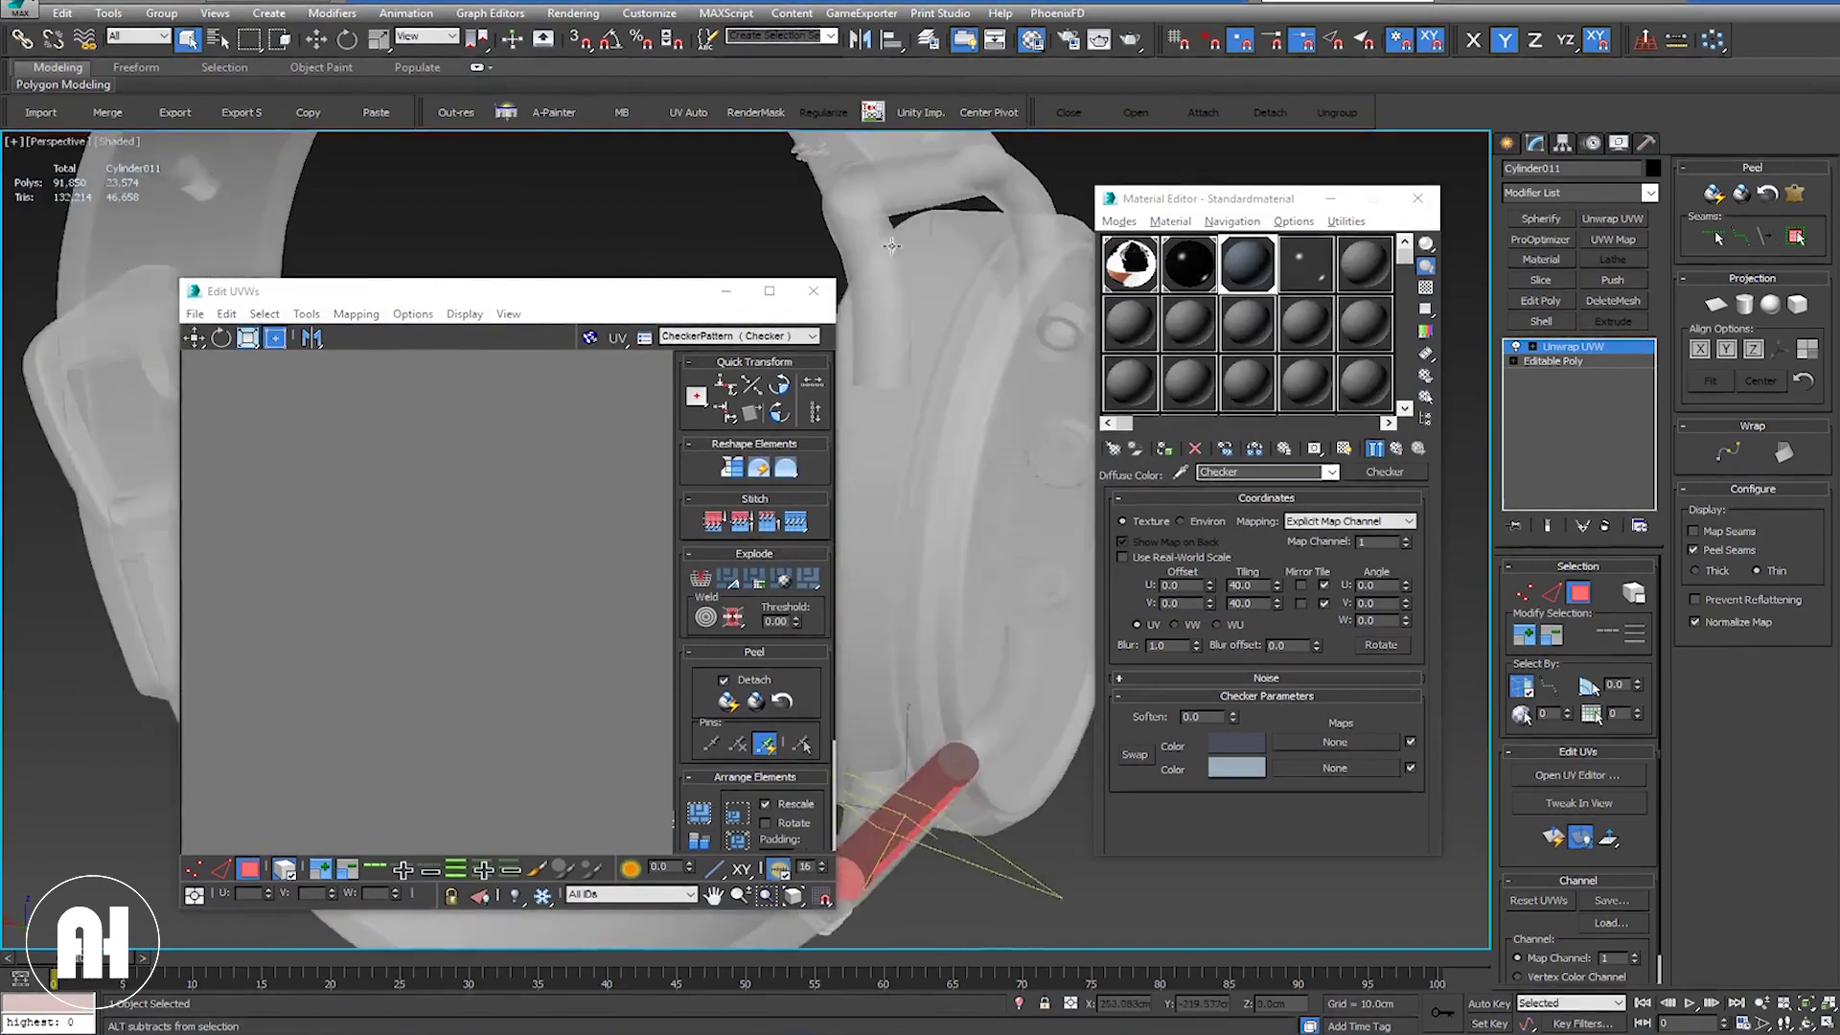
scroll(911, 347, up, 2)
scroll(911, 348, up, 2)
key(F4)
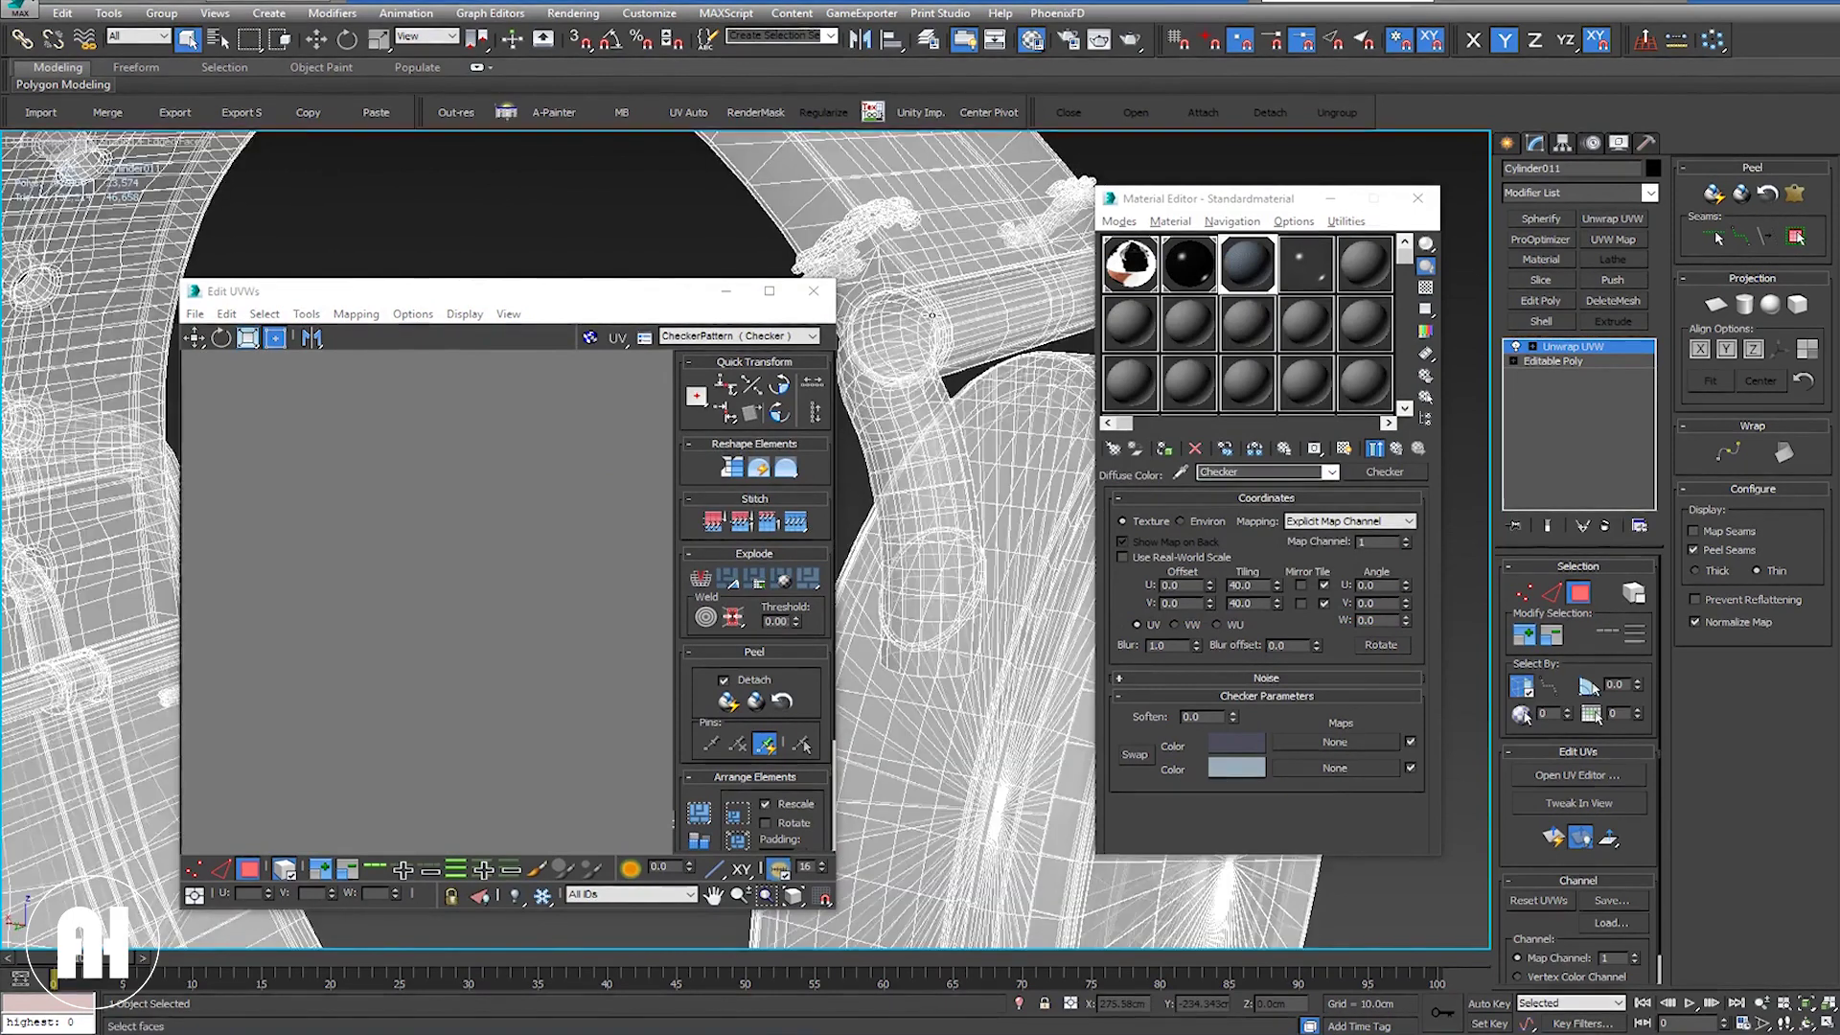
scroll(910, 336, up, 3)
scroll(911, 326, up, 2)
scroll(949, 345, up, 2)
scroll(978, 361, up, 2)
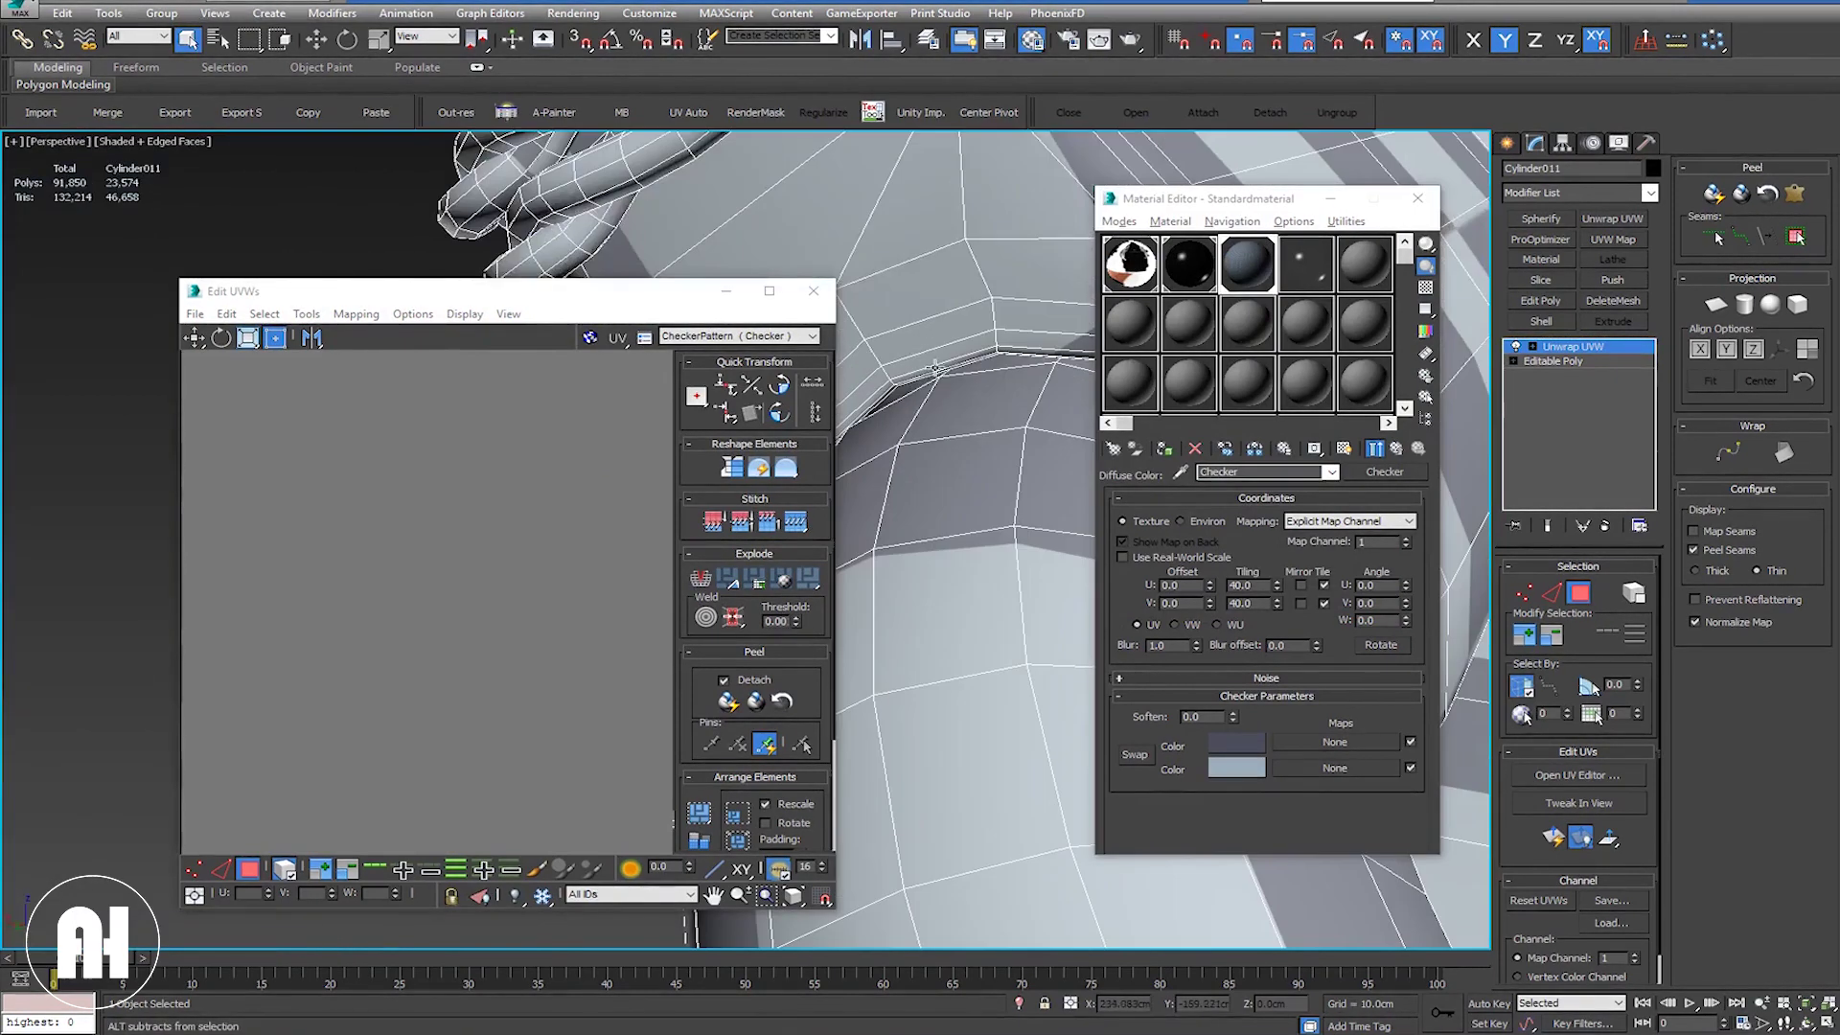
click(898, 391)
Step: In Edit UVWs, select the whole large rectangular UV shell
click(496, 544)
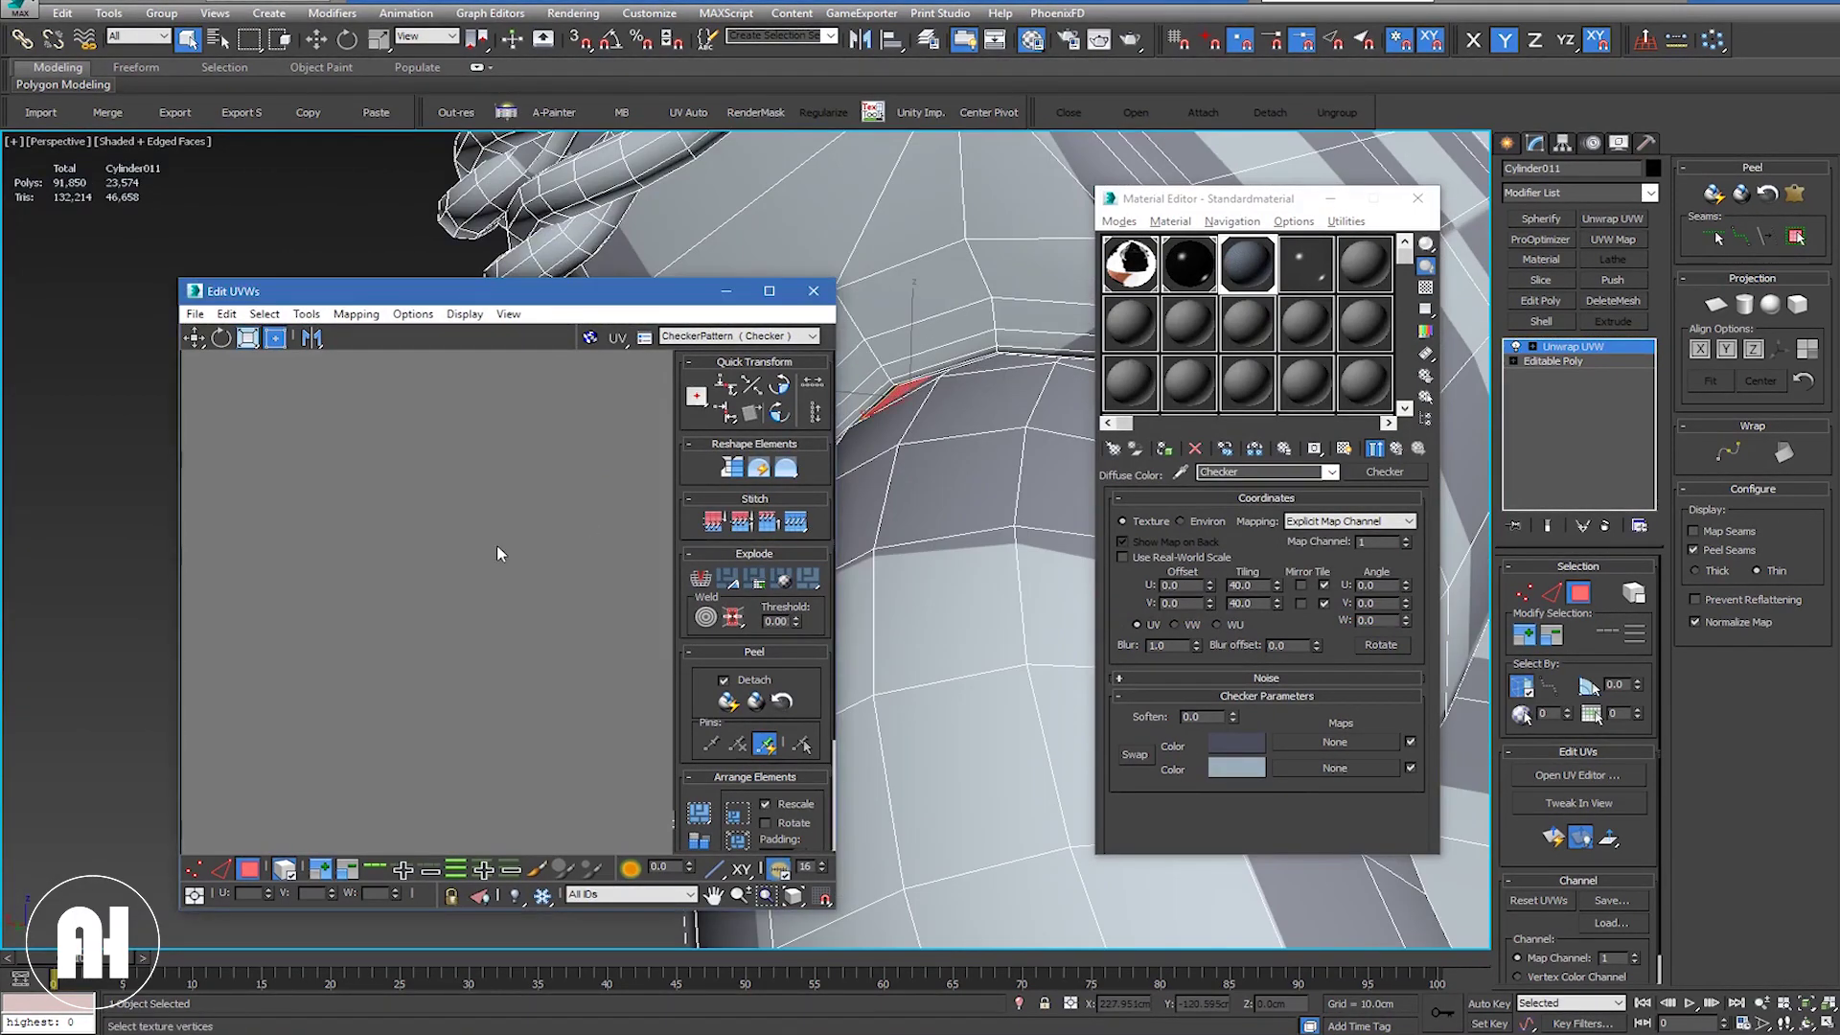
mouse_move(453, 630)
middle_down()
mouse_move(613, 459)
mouse_move(668, 355)
middle_up()
click(274, 338)
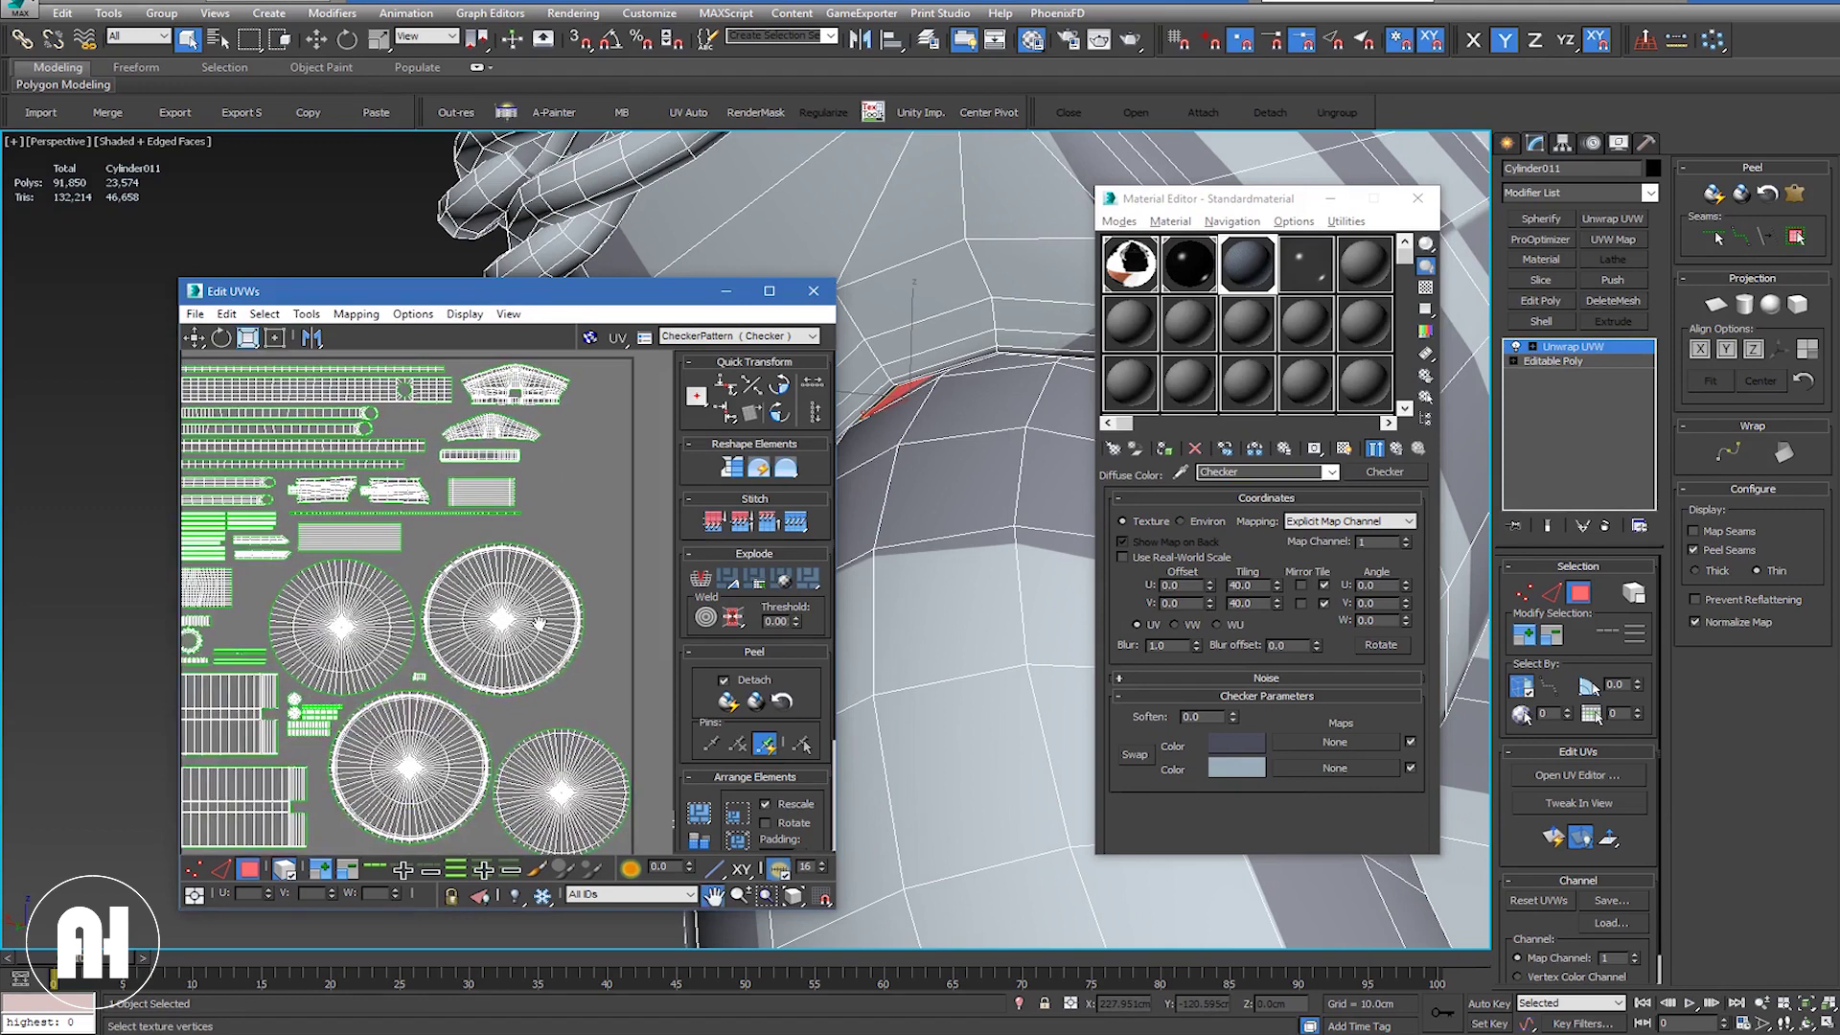
scroll(422, 604, up, 2)
scroll(312, 629, down, 2)
scroll(313, 628, down, 1)
click(285, 640)
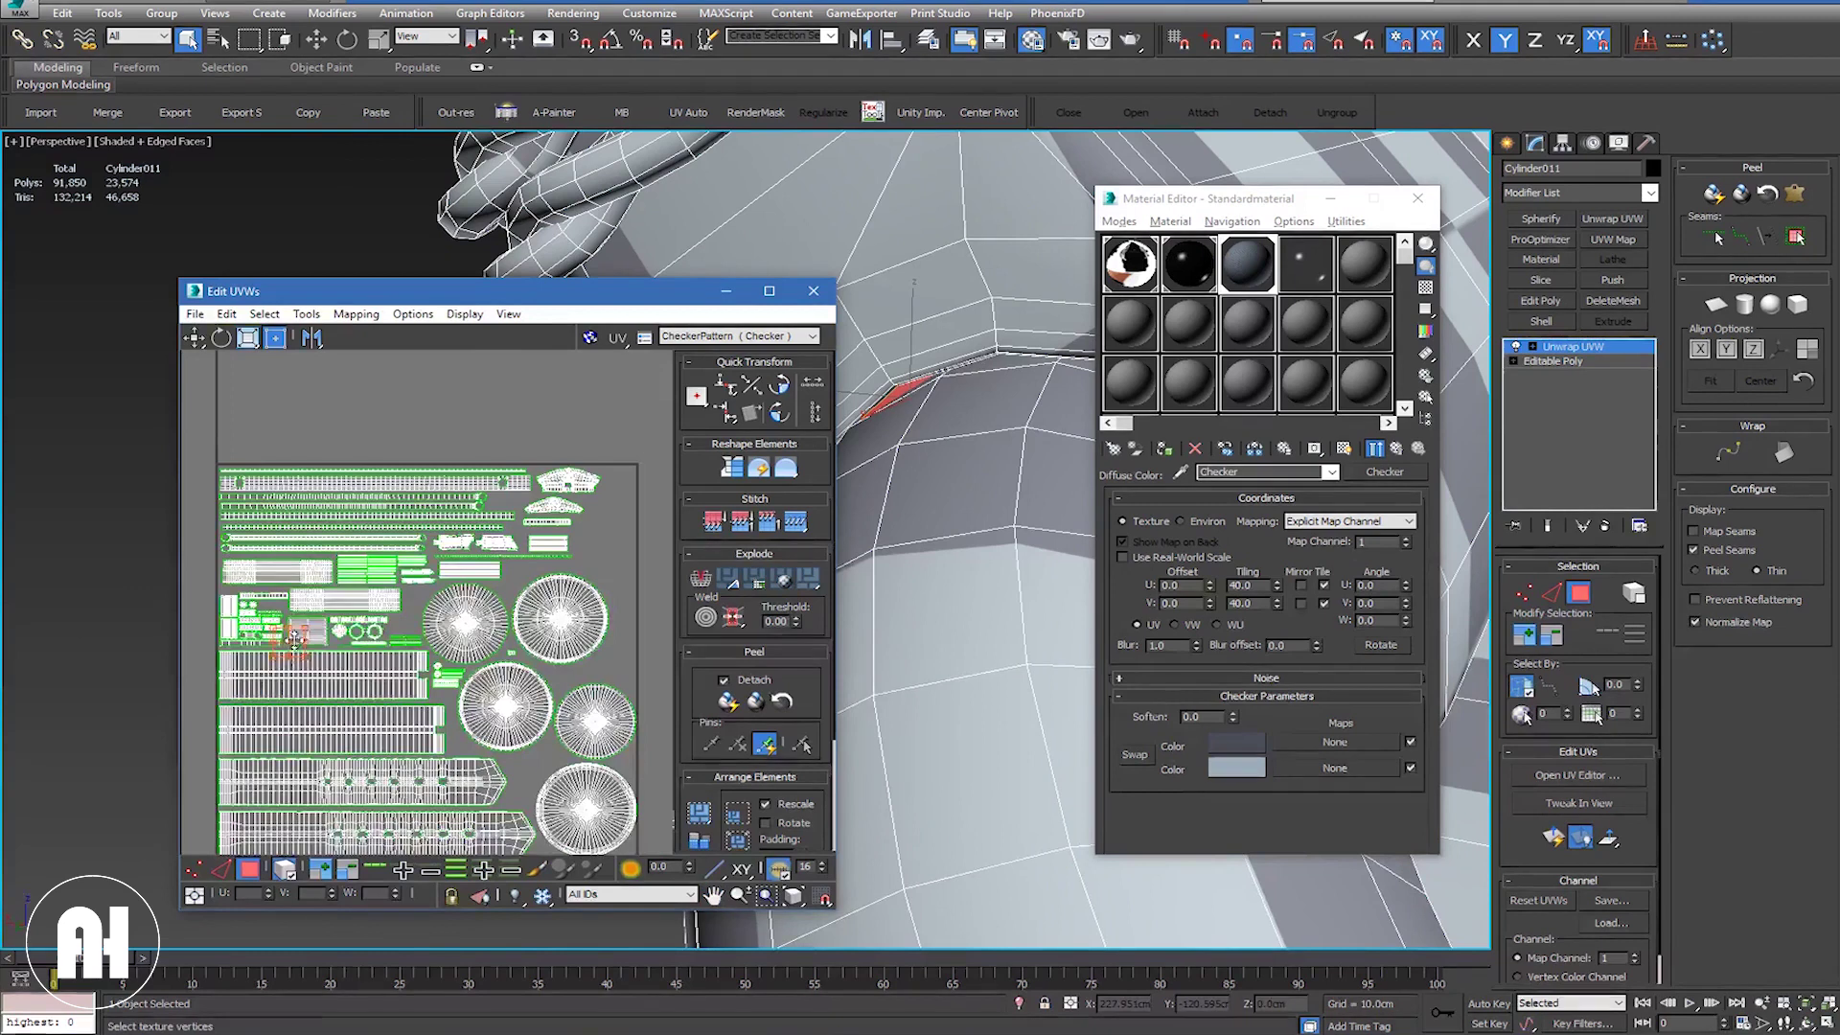
scroll(313, 628, up, 3)
scroll(307, 632, up, 2)
scroll(307, 633, up, 2)
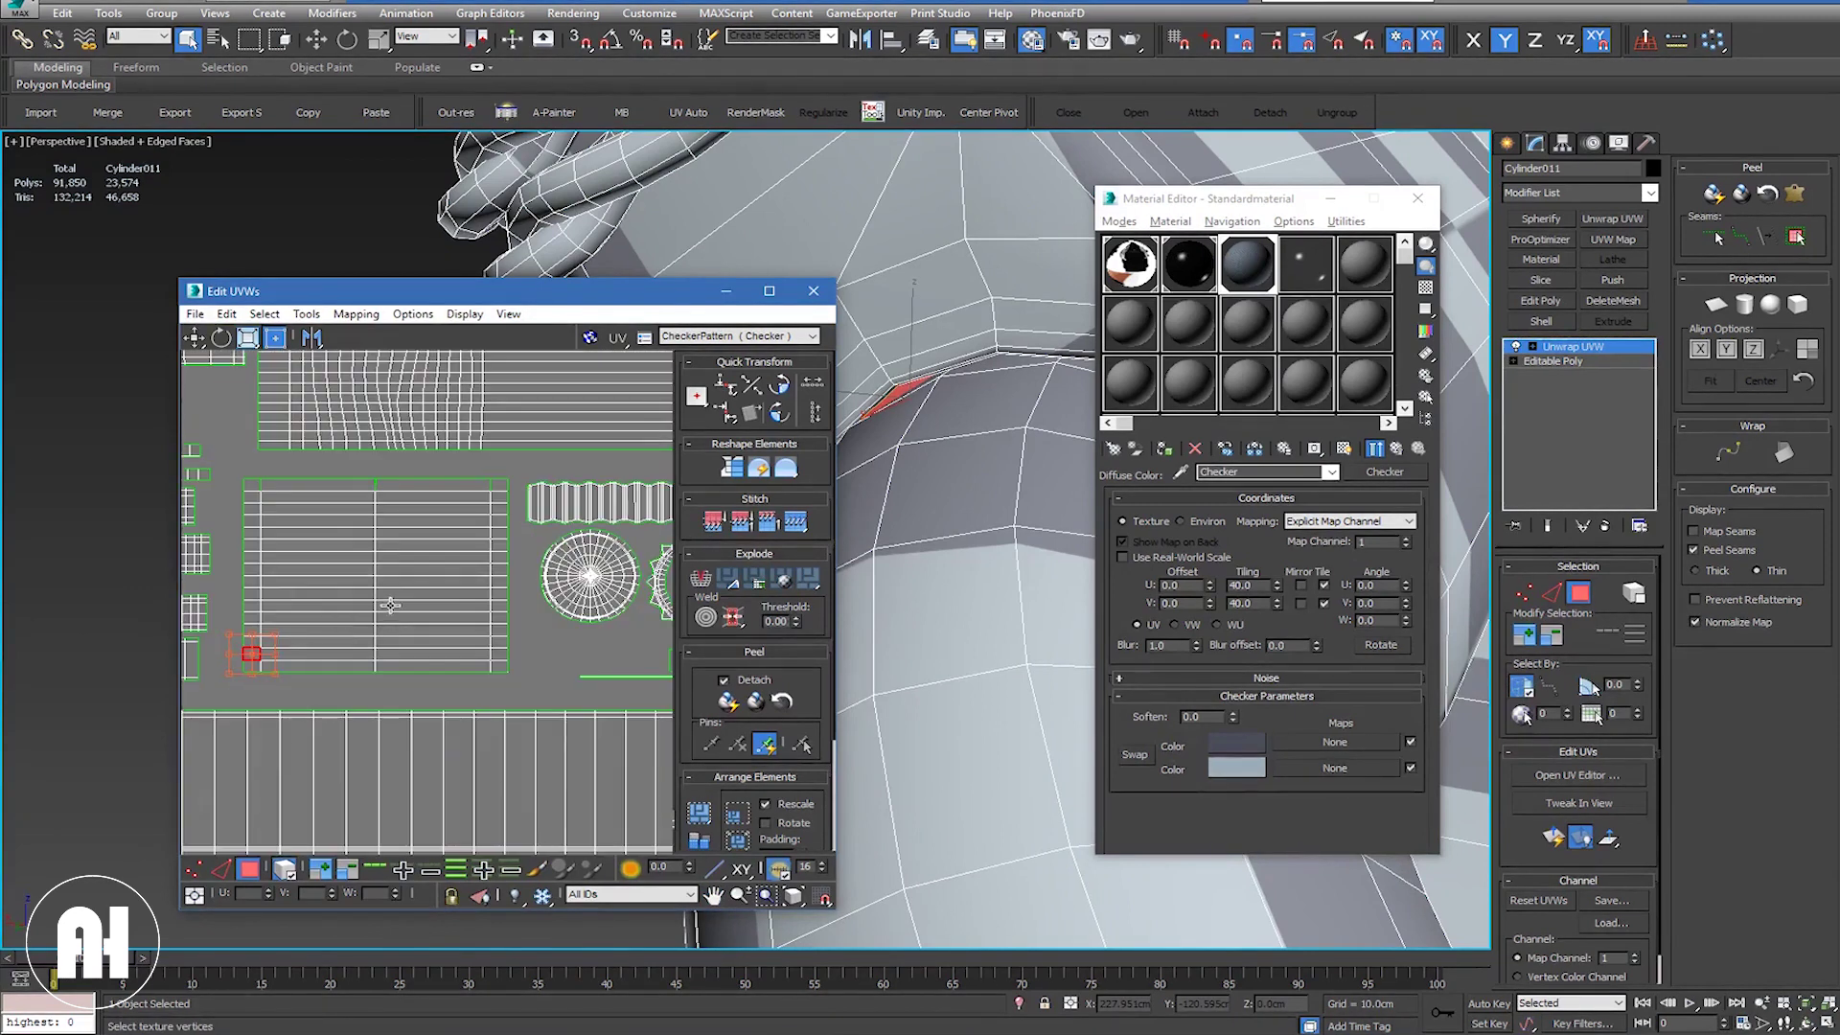
click(363, 593)
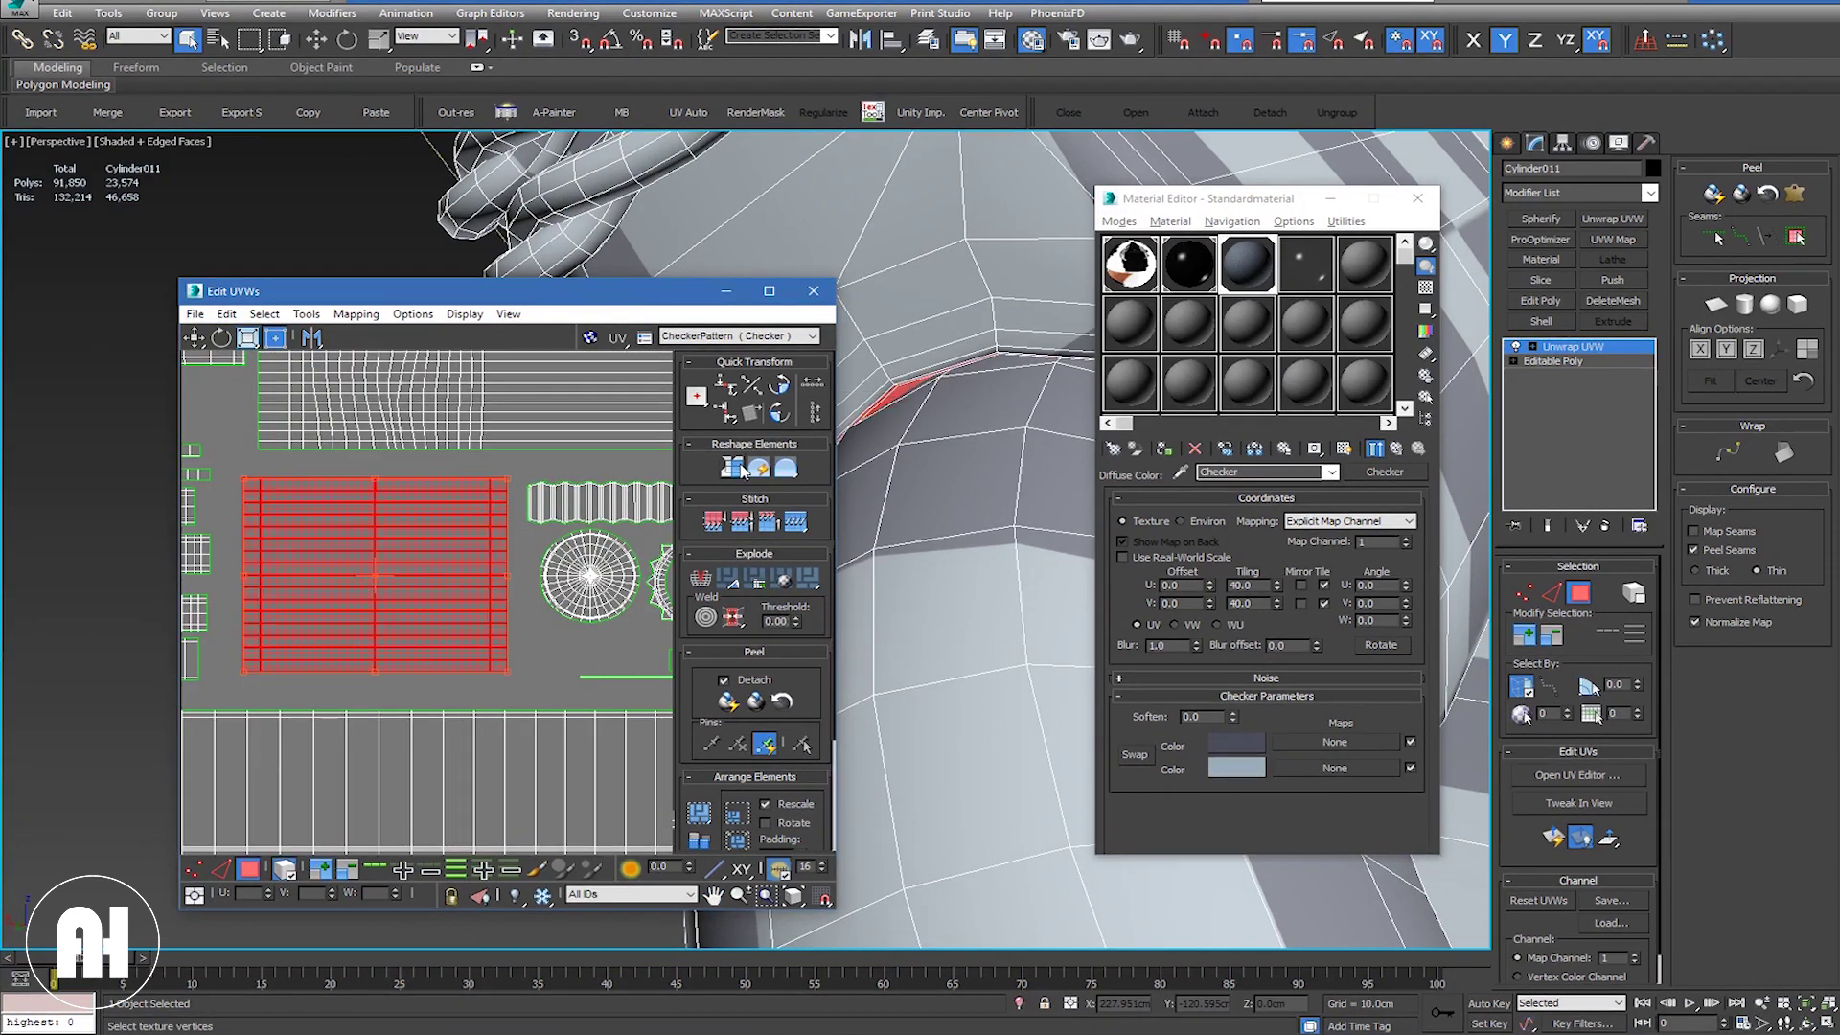
Step: Relax the shell into a straight grid, nudge it slightly lower, and deselect it
click(785, 470)
click(785, 470)
click(787, 493)
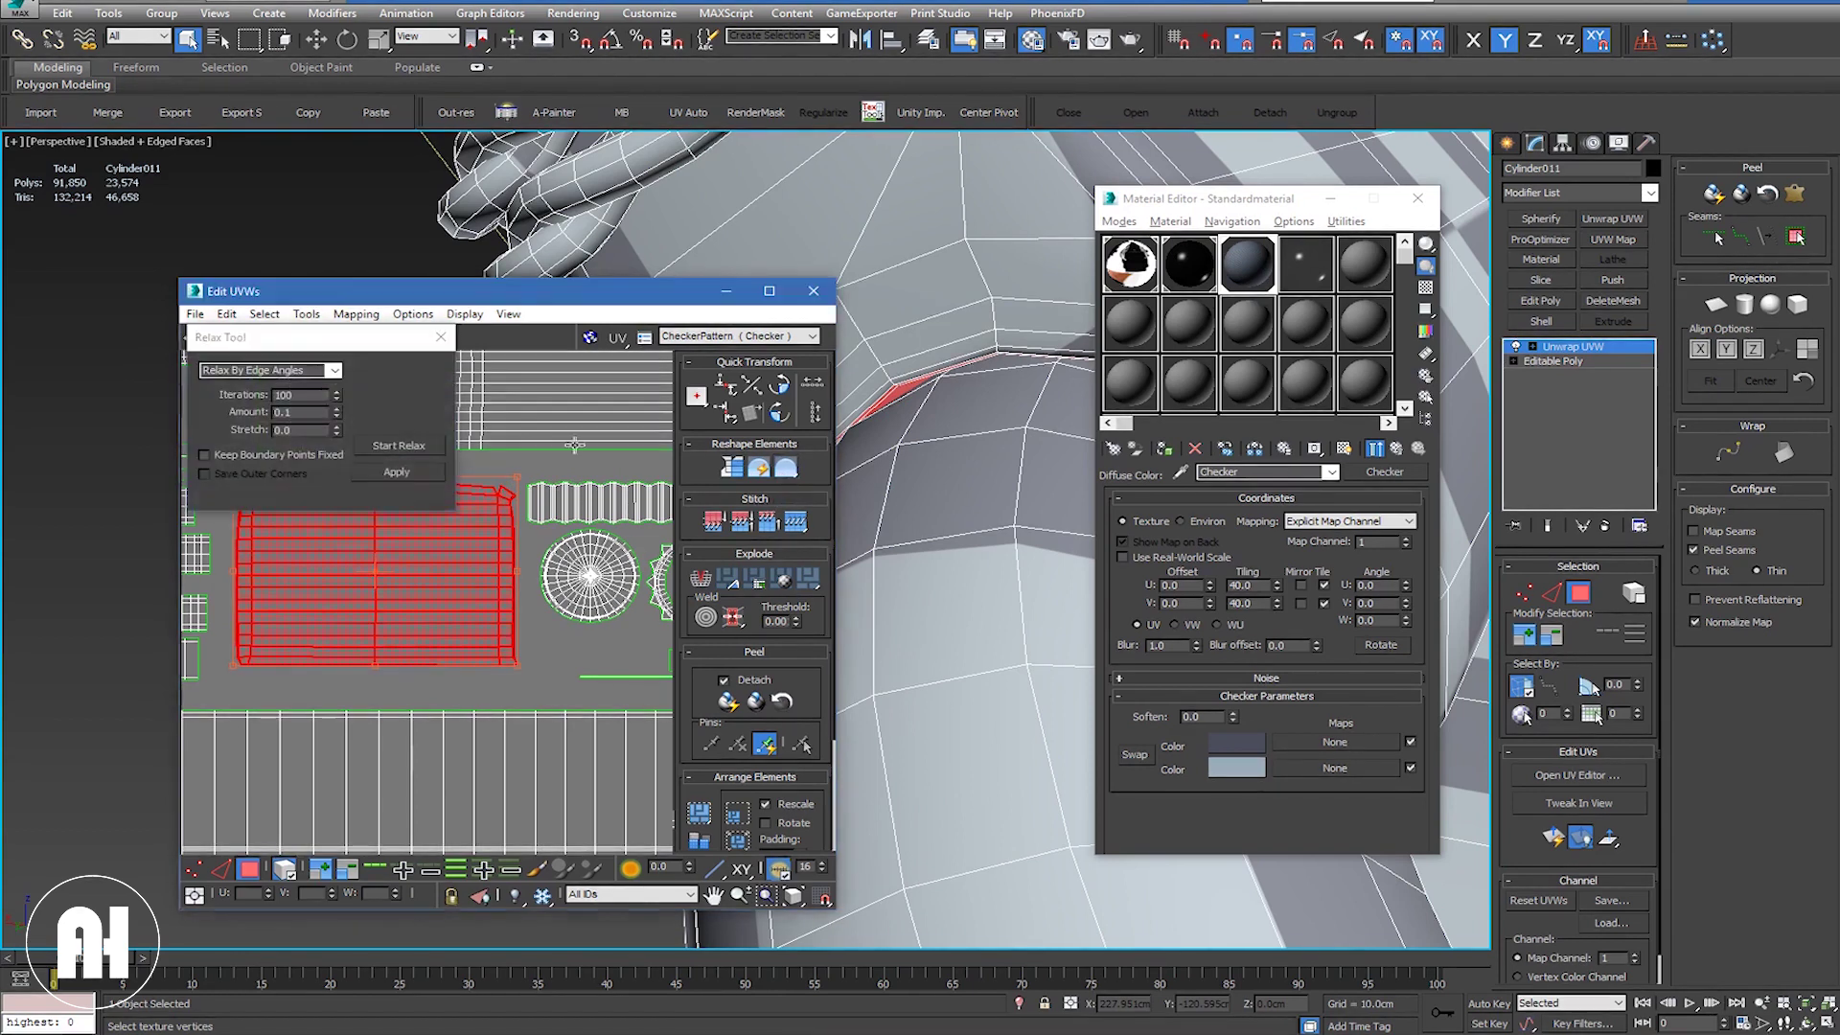
click(419, 446)
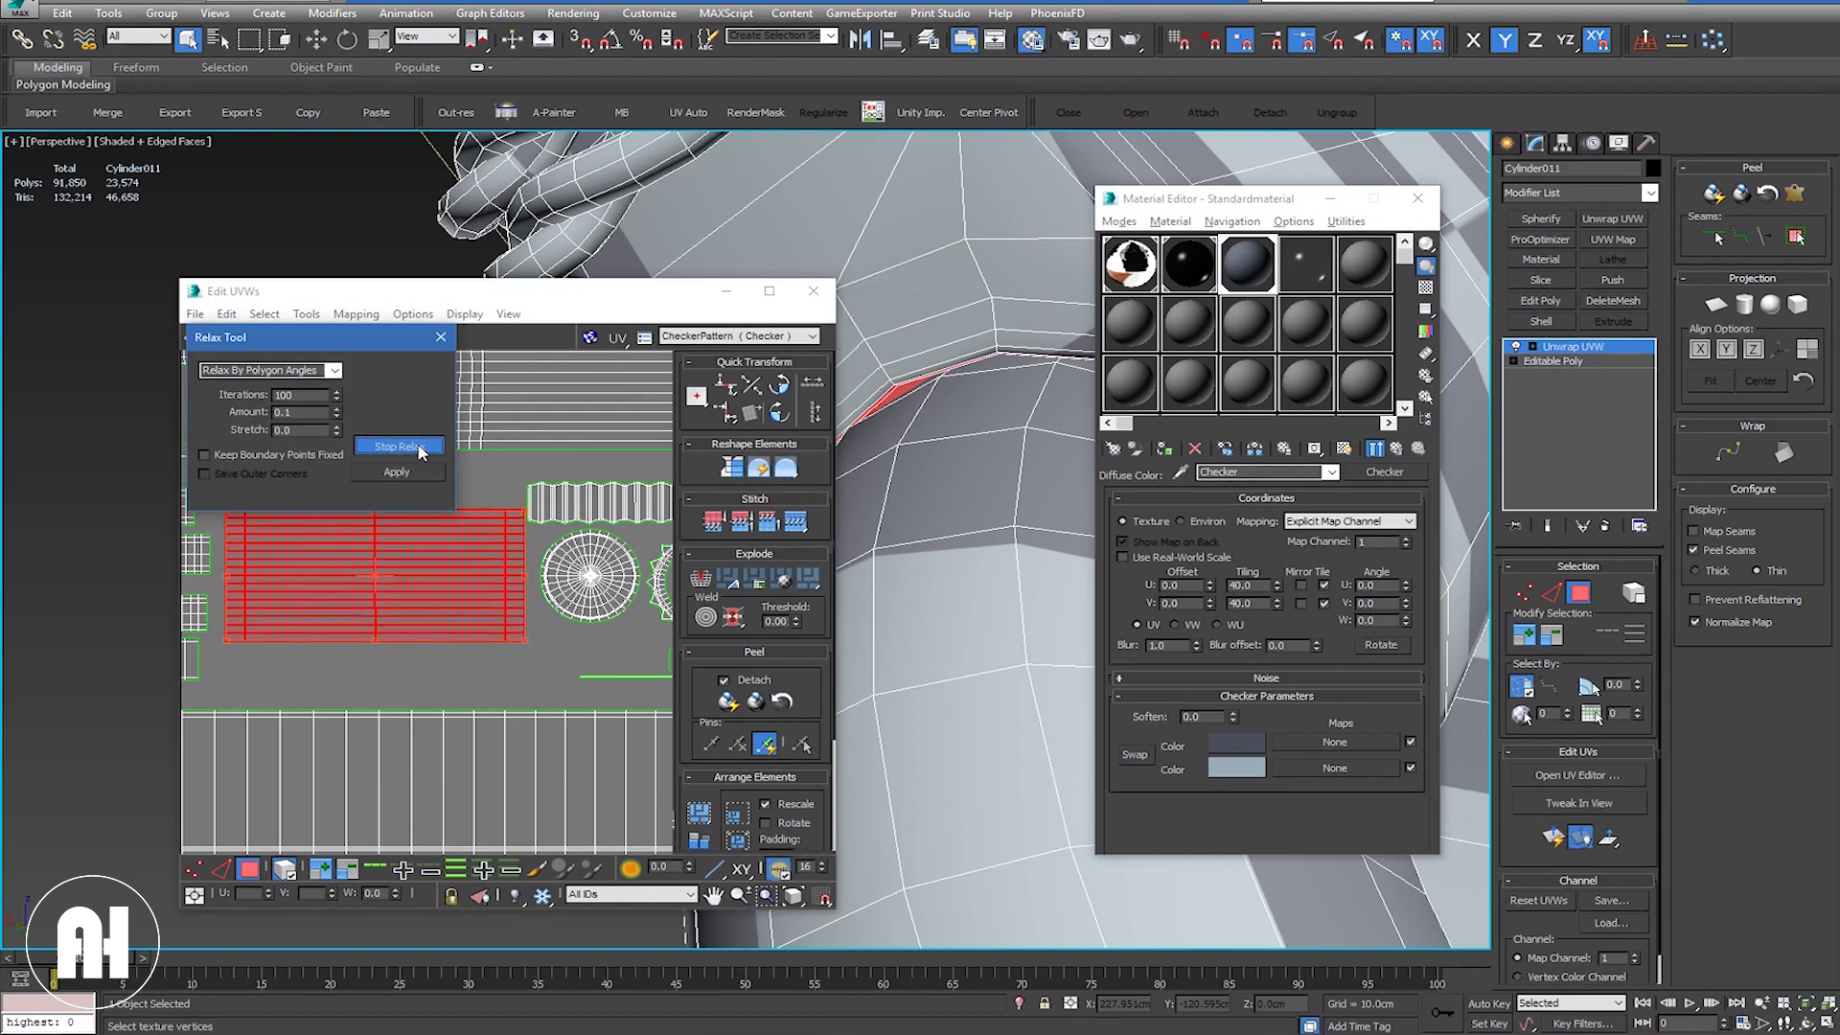
click(441, 336)
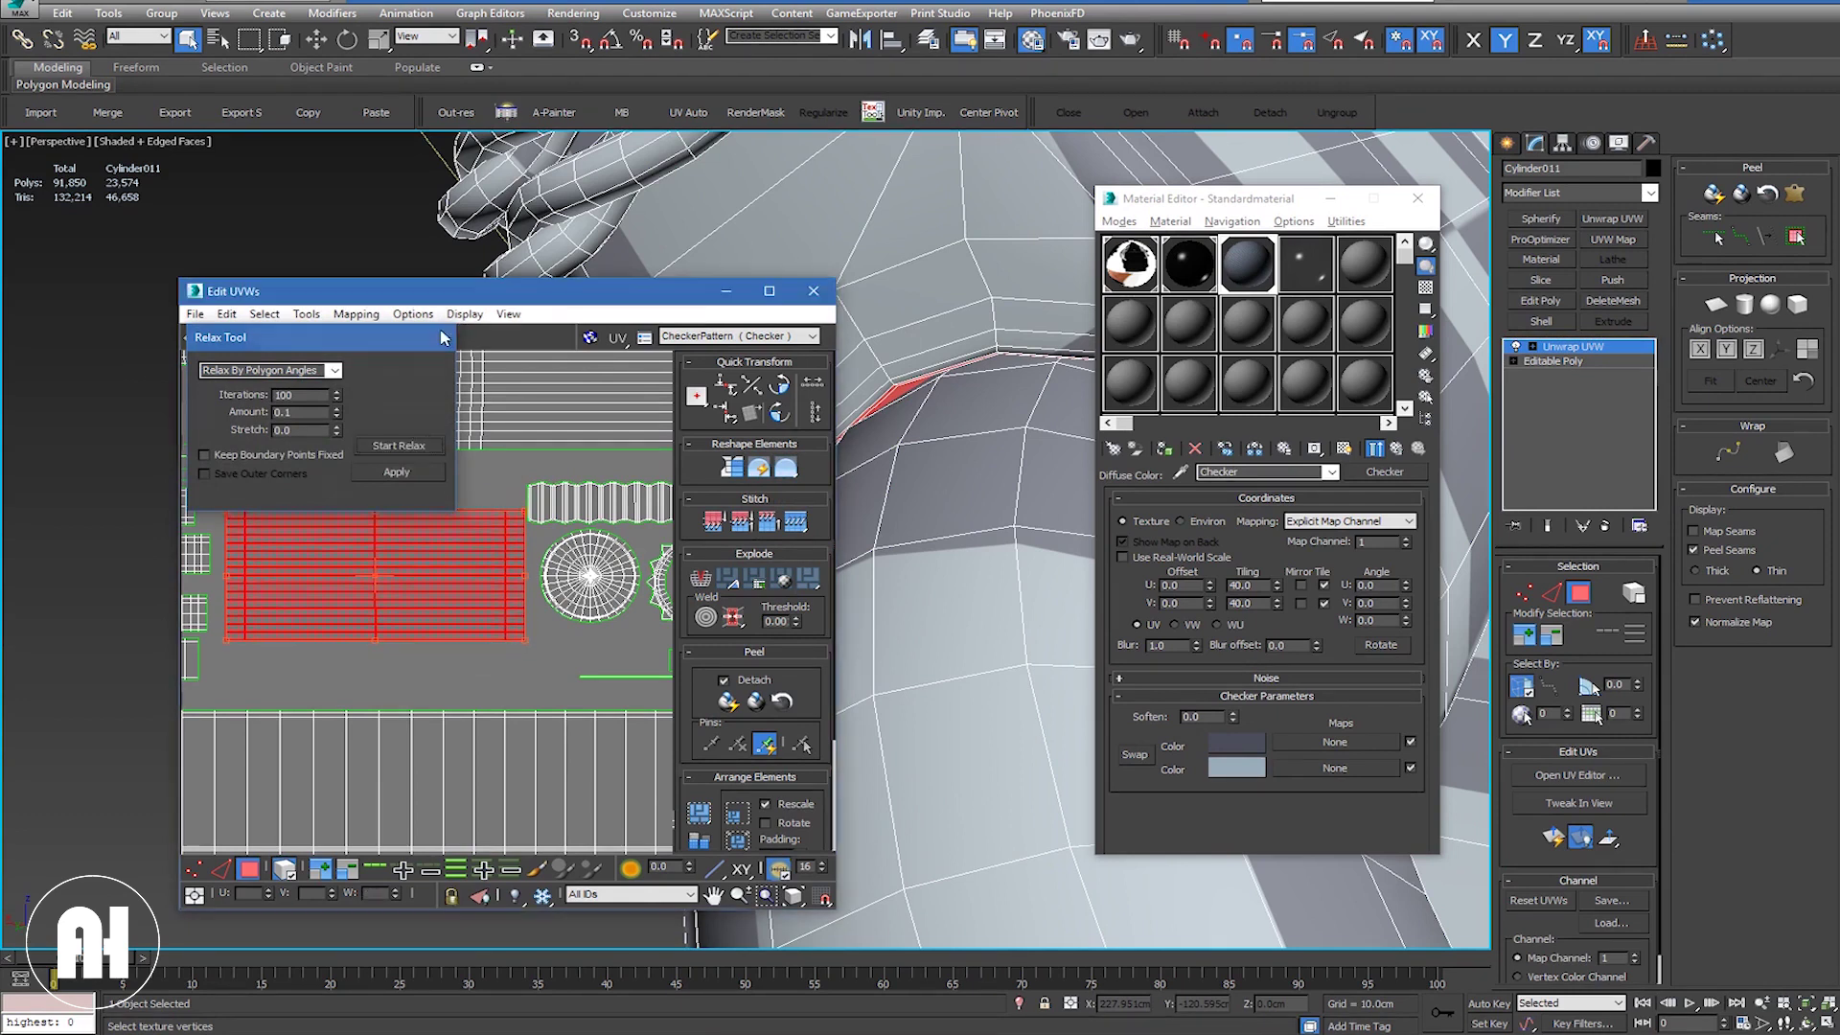
drag(371, 540, 374, 558)
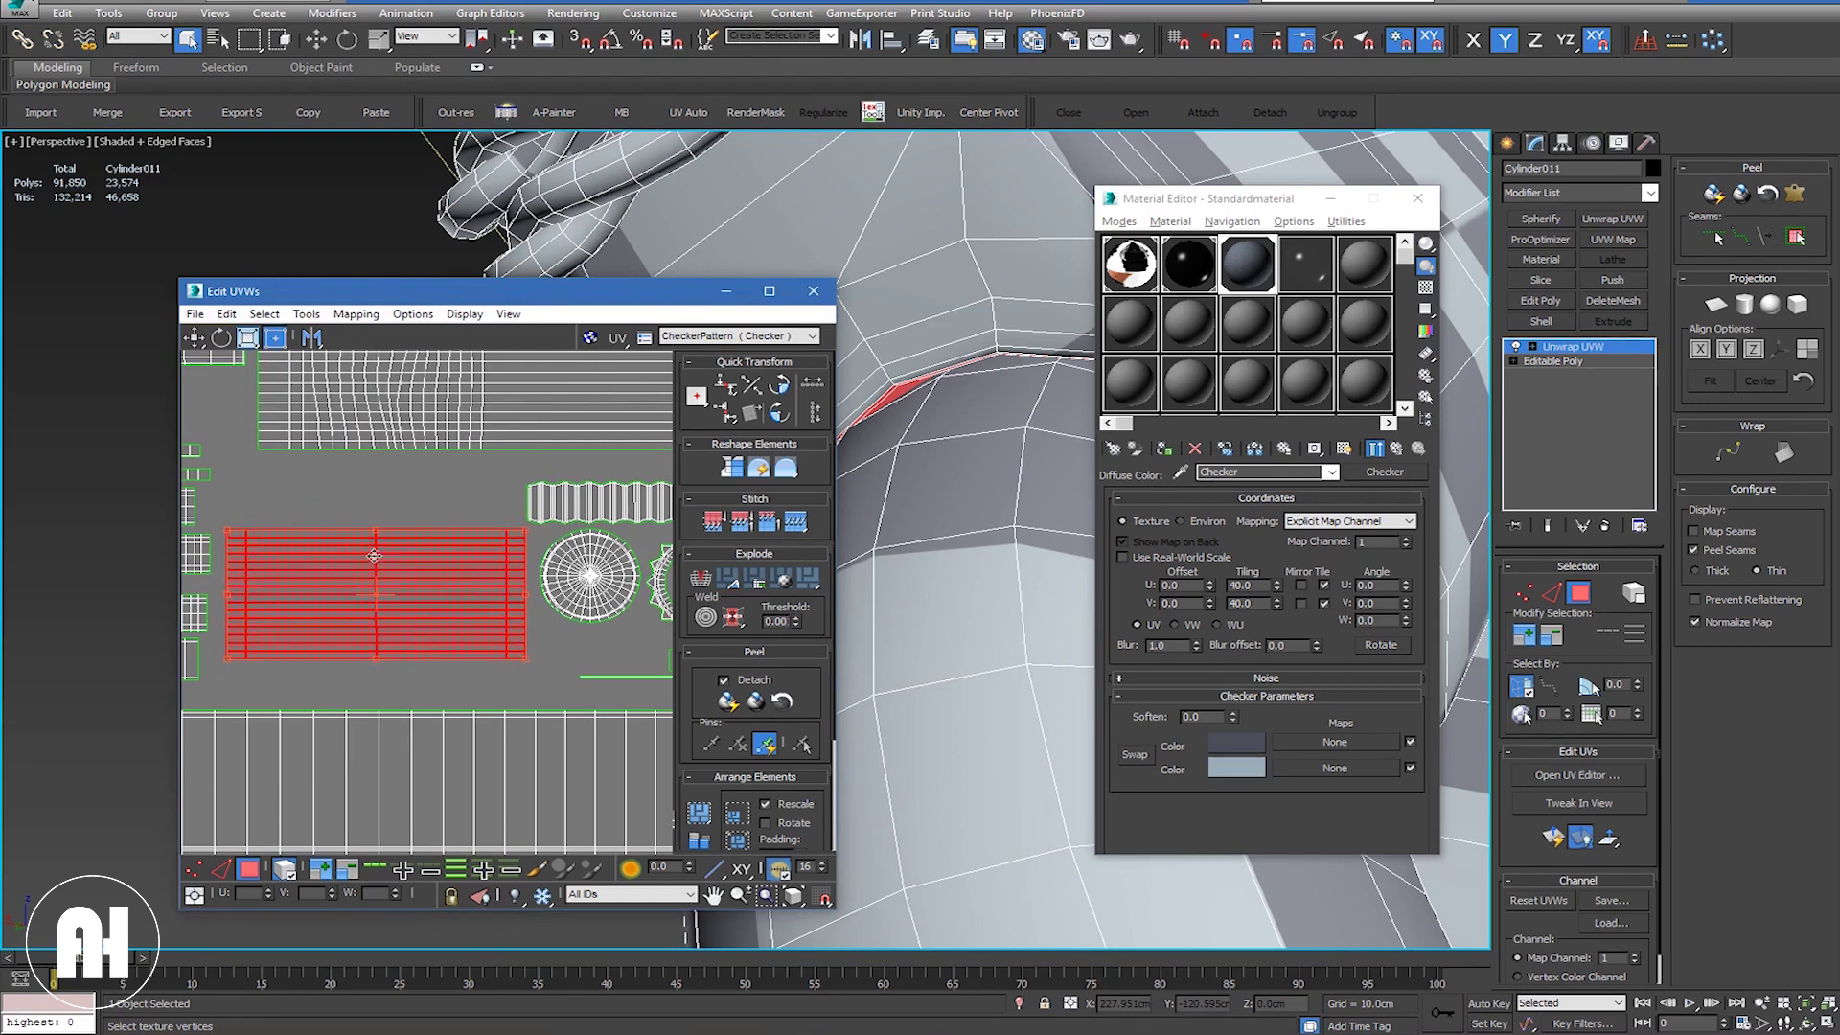
click(428, 476)
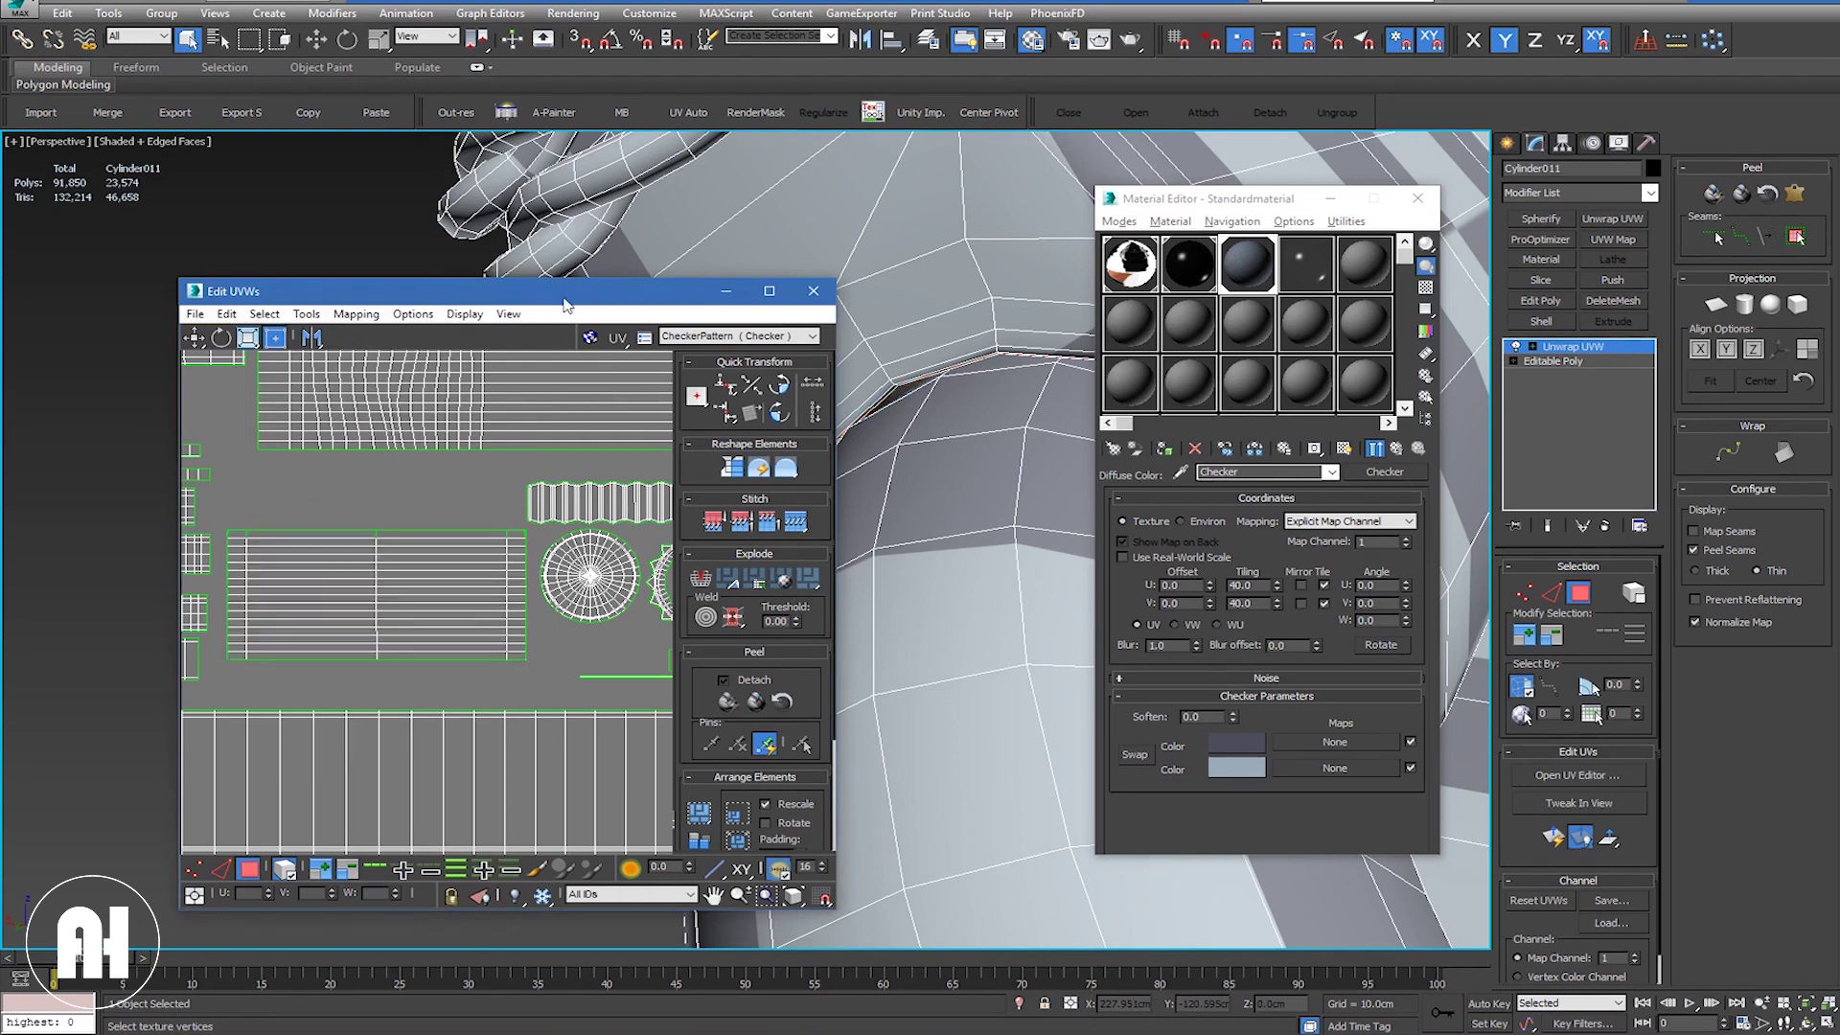
Step: Maximize the UV editor in Vertex mode and trial-select the rectangular shell's vertices
double_click(564, 299)
scroll(783, 398, down, 2)
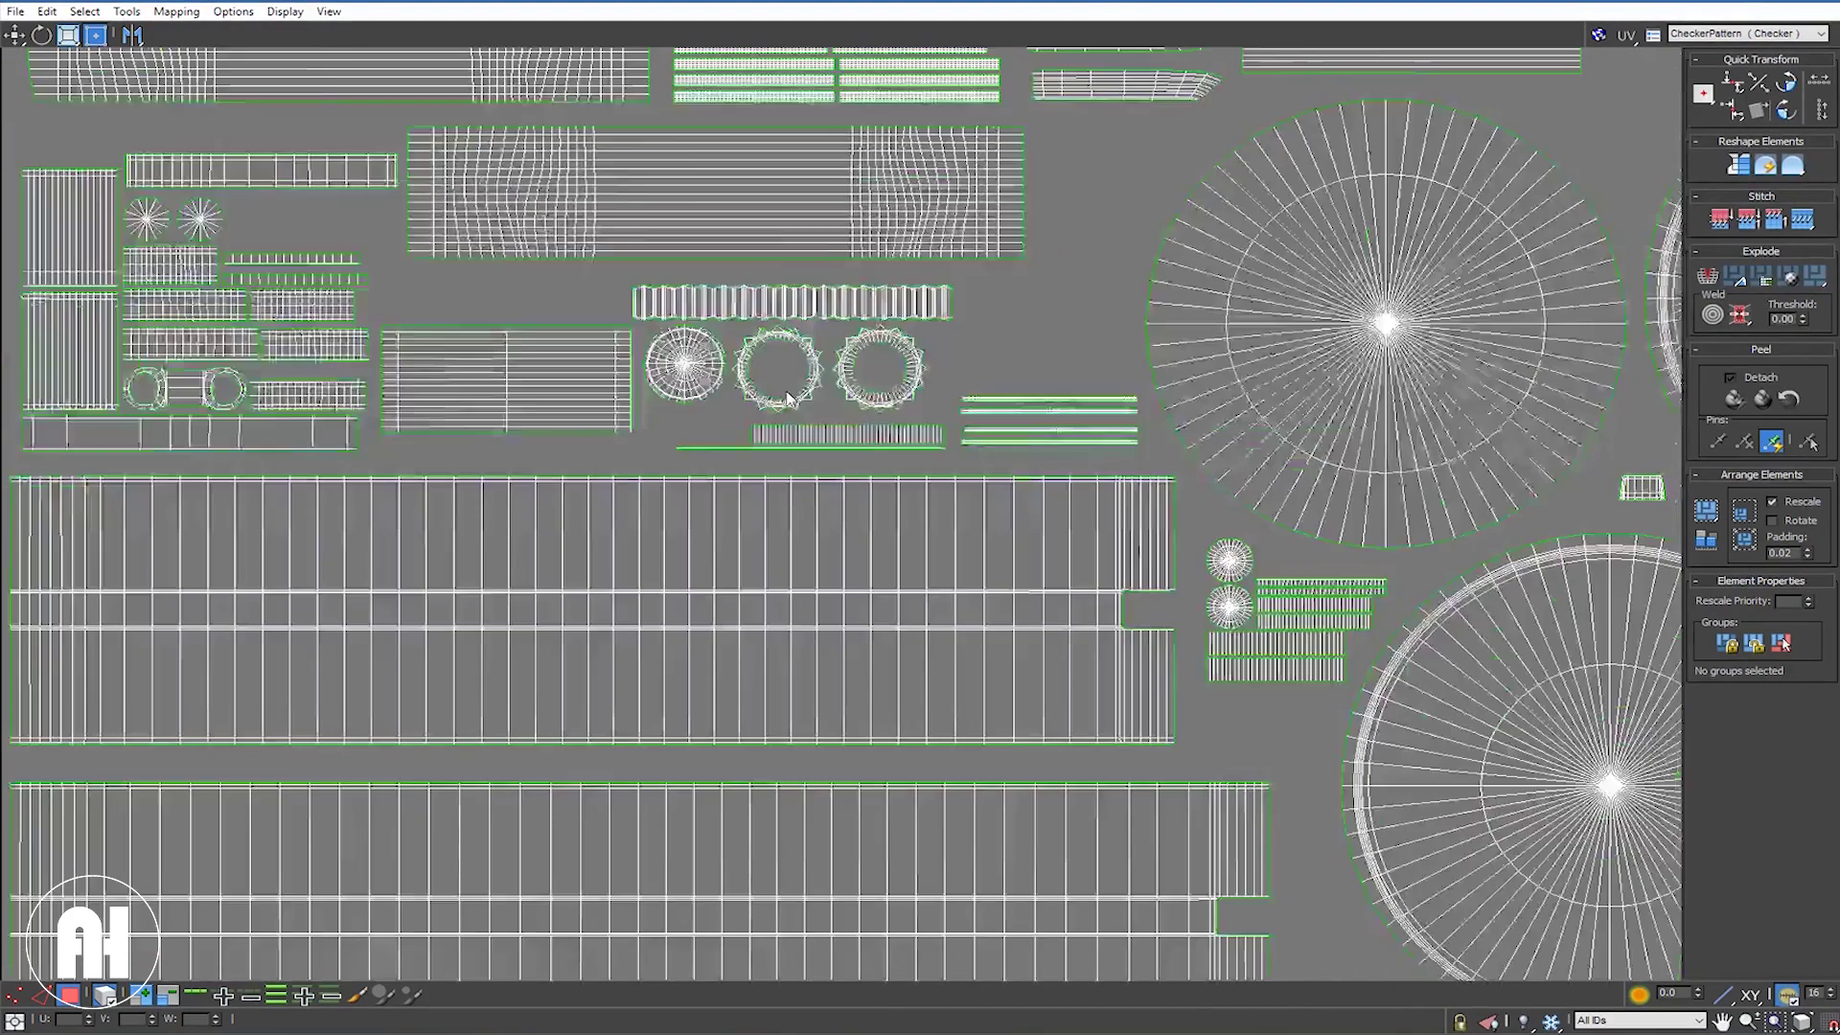
scroll(787, 398, down, 2)
scroll(658, 358, up, 1)
scroll(655, 359, up, 4)
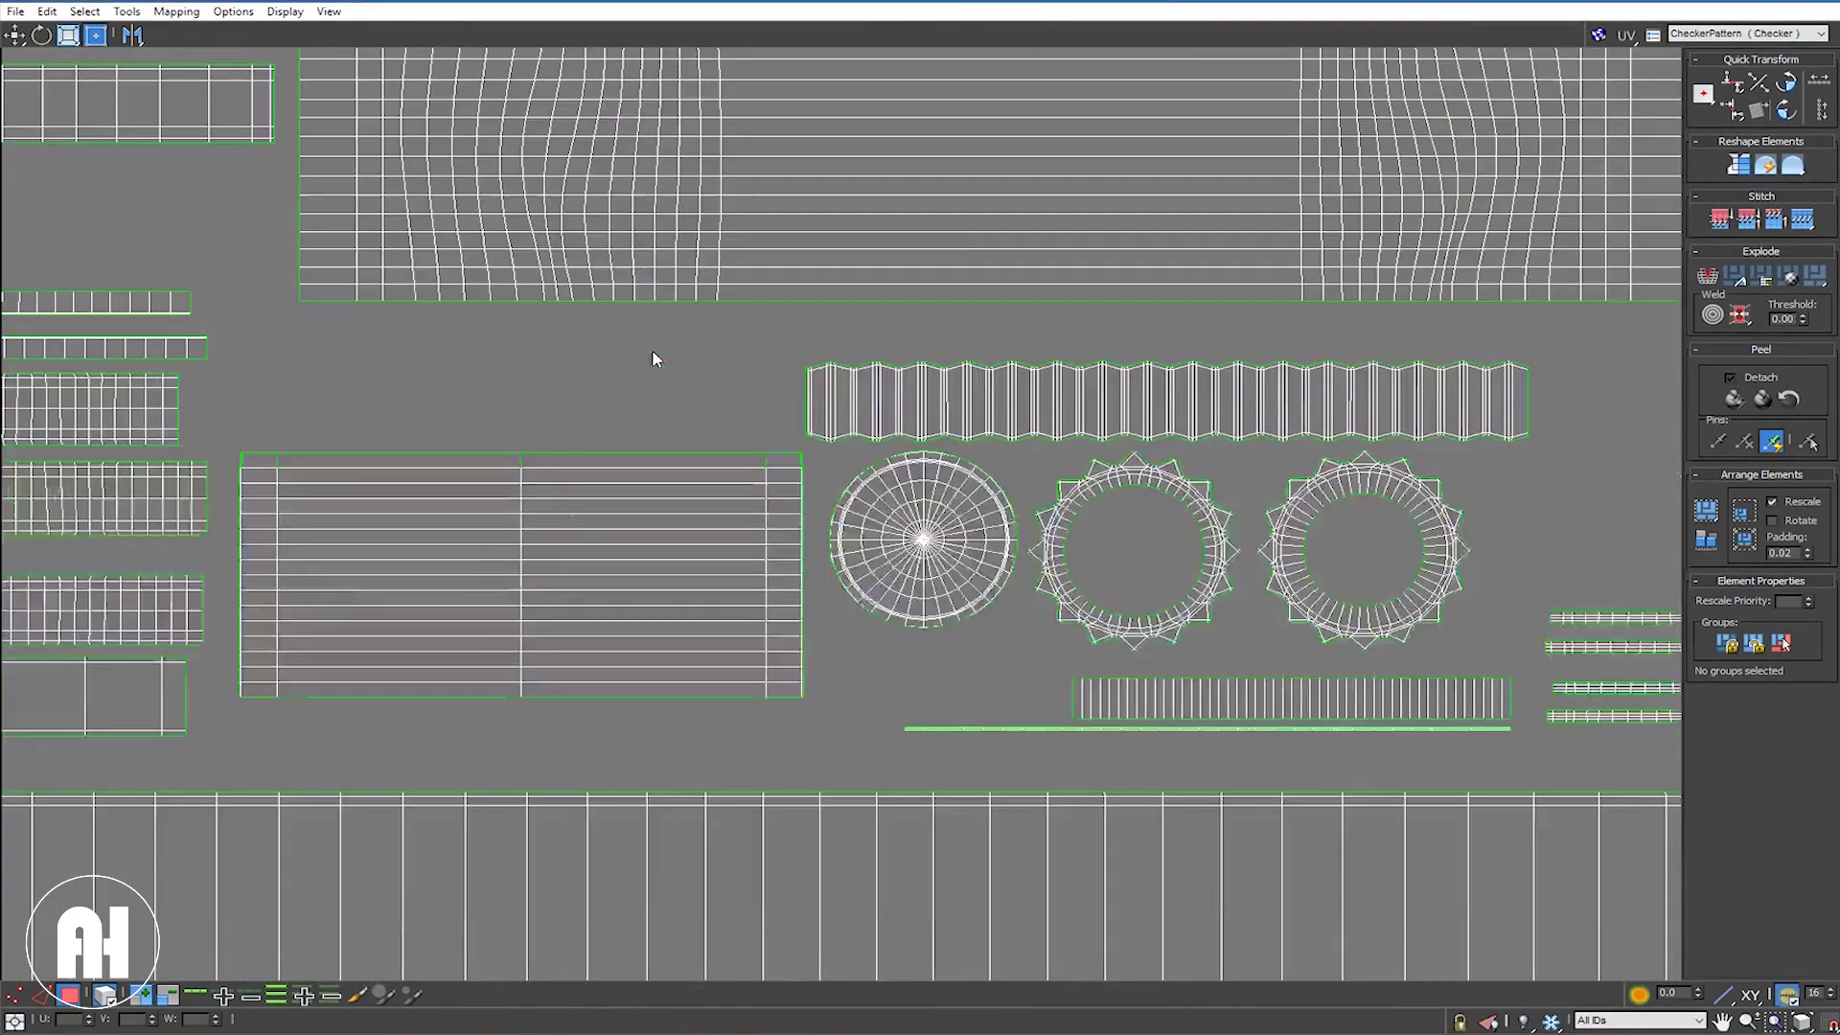
click(14, 995)
drag(738, 595, 819, 455)
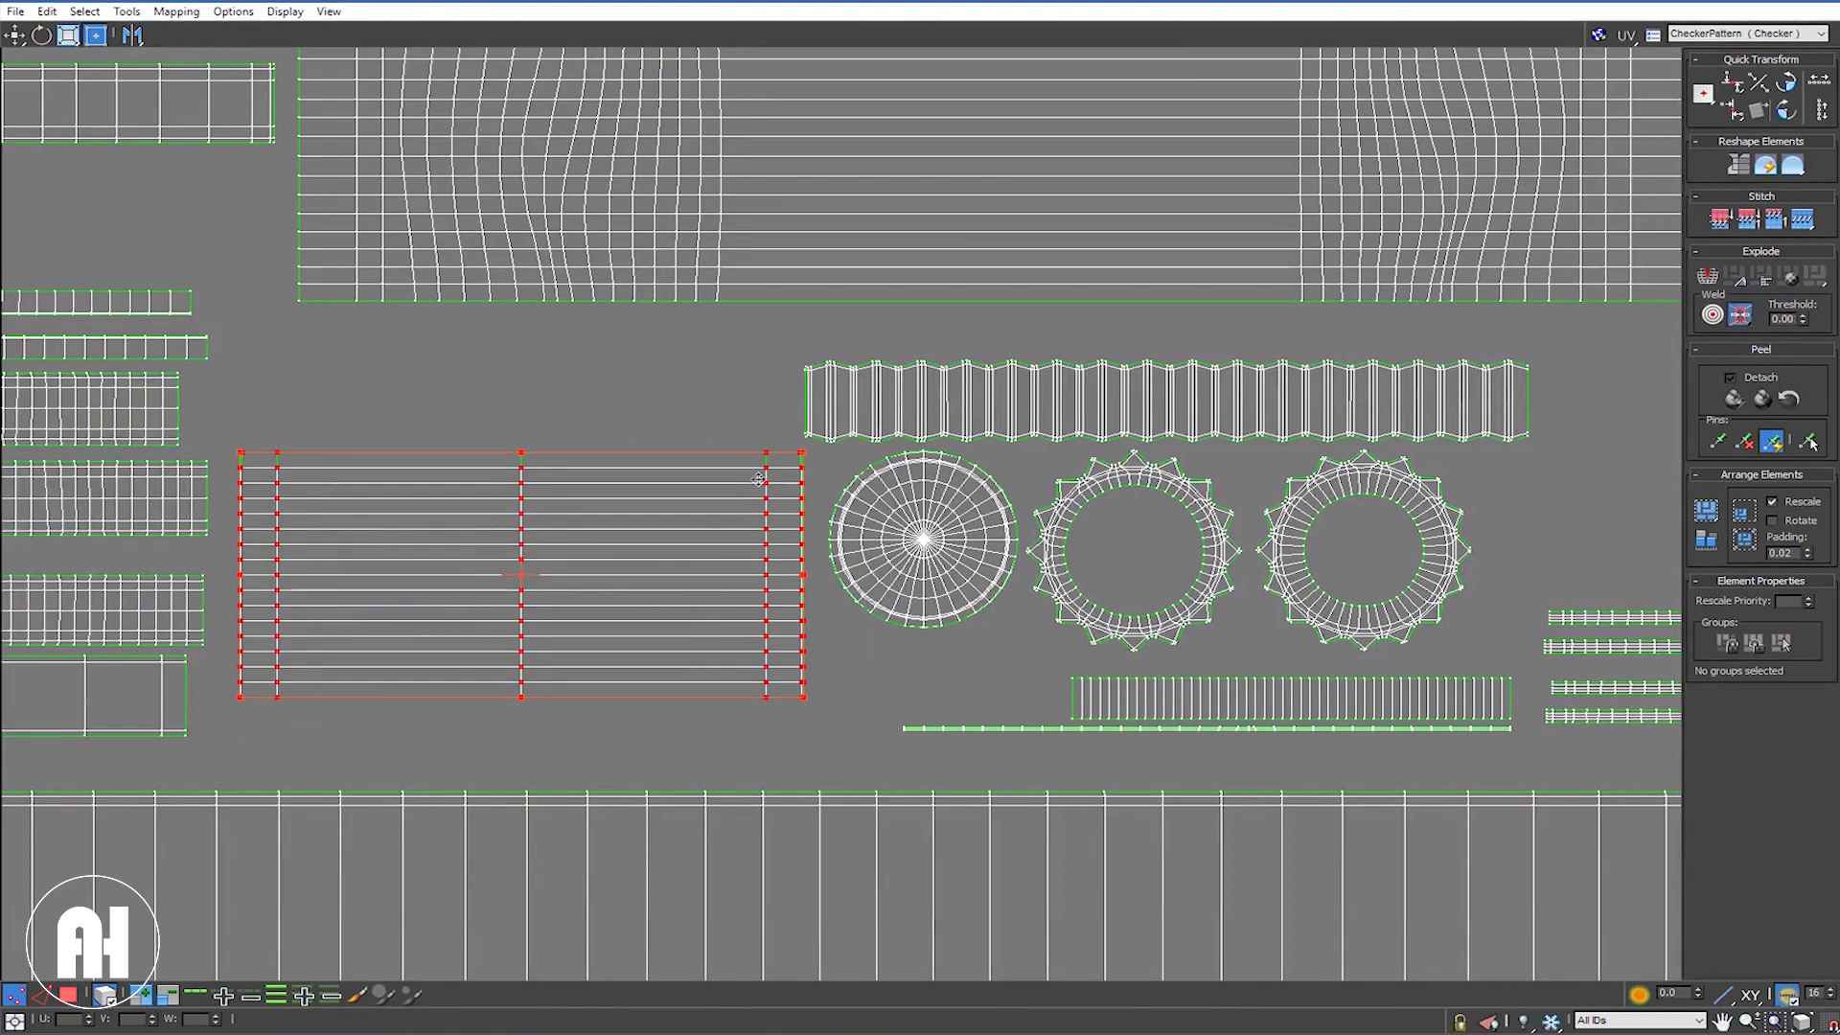
click(809, 450)
Step: Zoom into the shell's top-right corner and select the stray corner vertex
scroll(803, 462, up, 2)
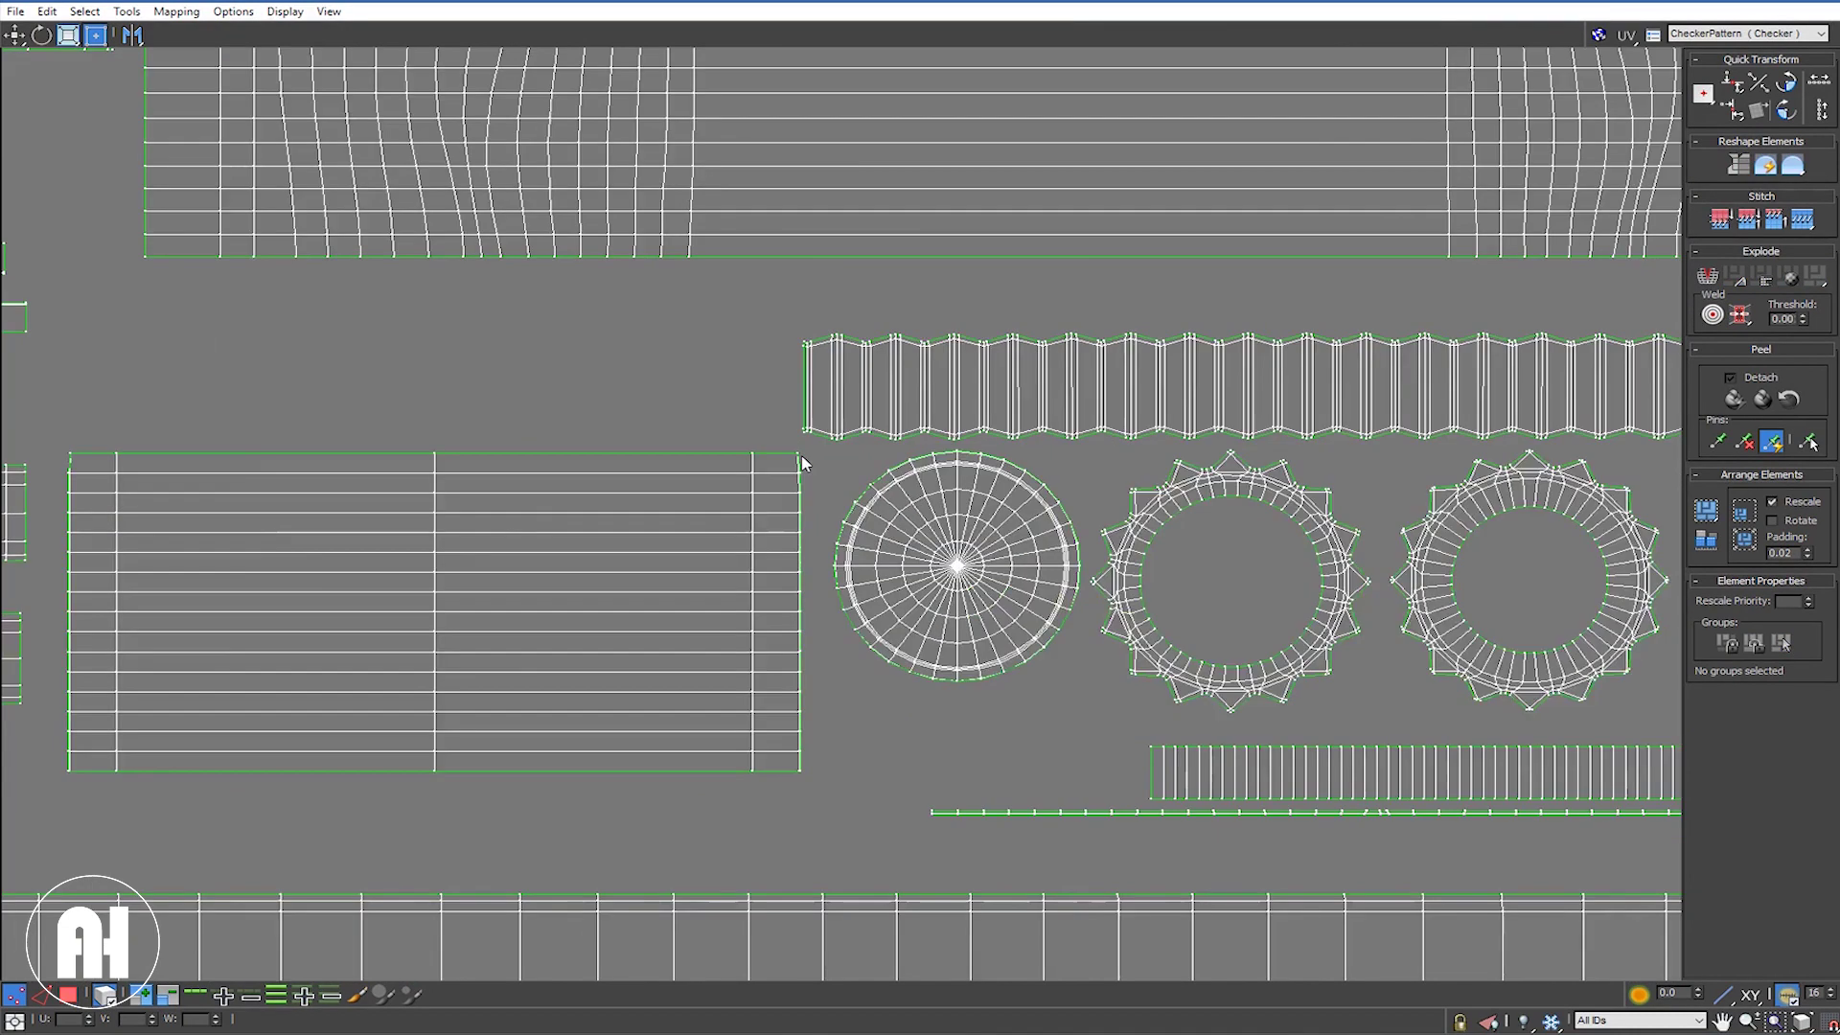
scroll(803, 463, up, 2)
scroll(801, 464, up, 2)
scroll(802, 470, up, 1)
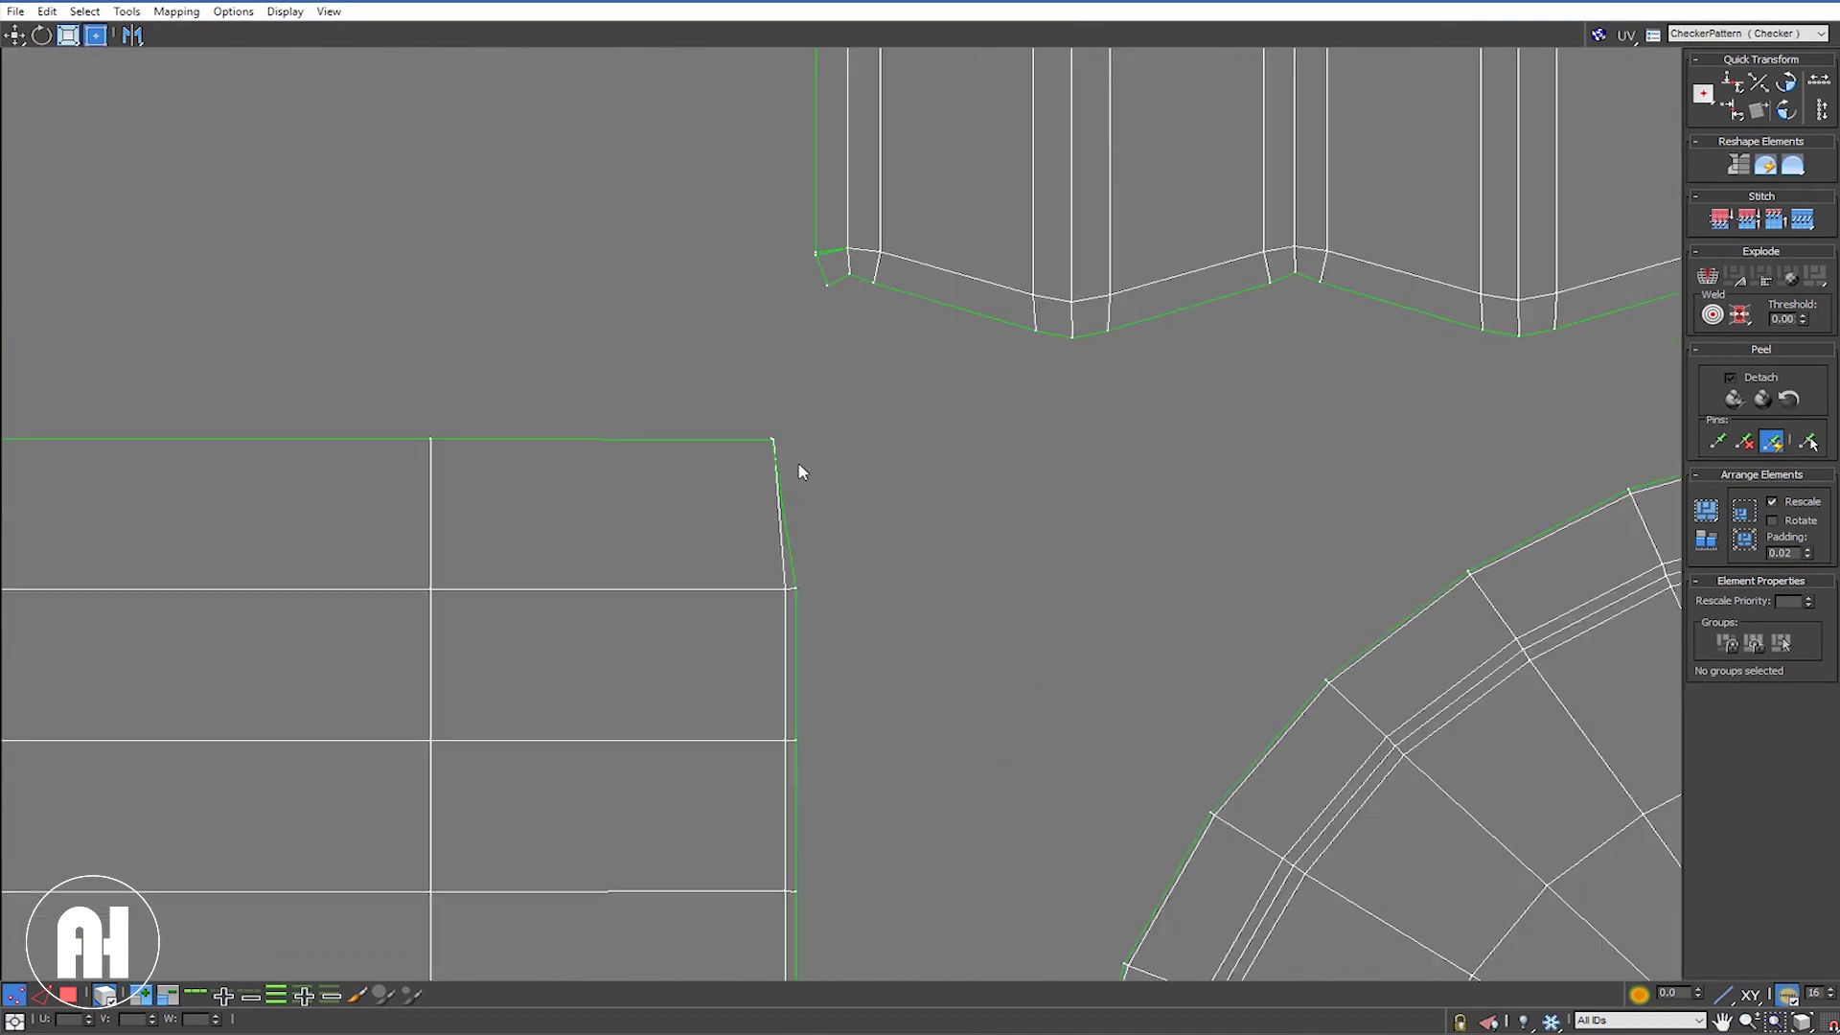
scroll(774, 440, up, 1)
scroll(773, 440, up, 1)
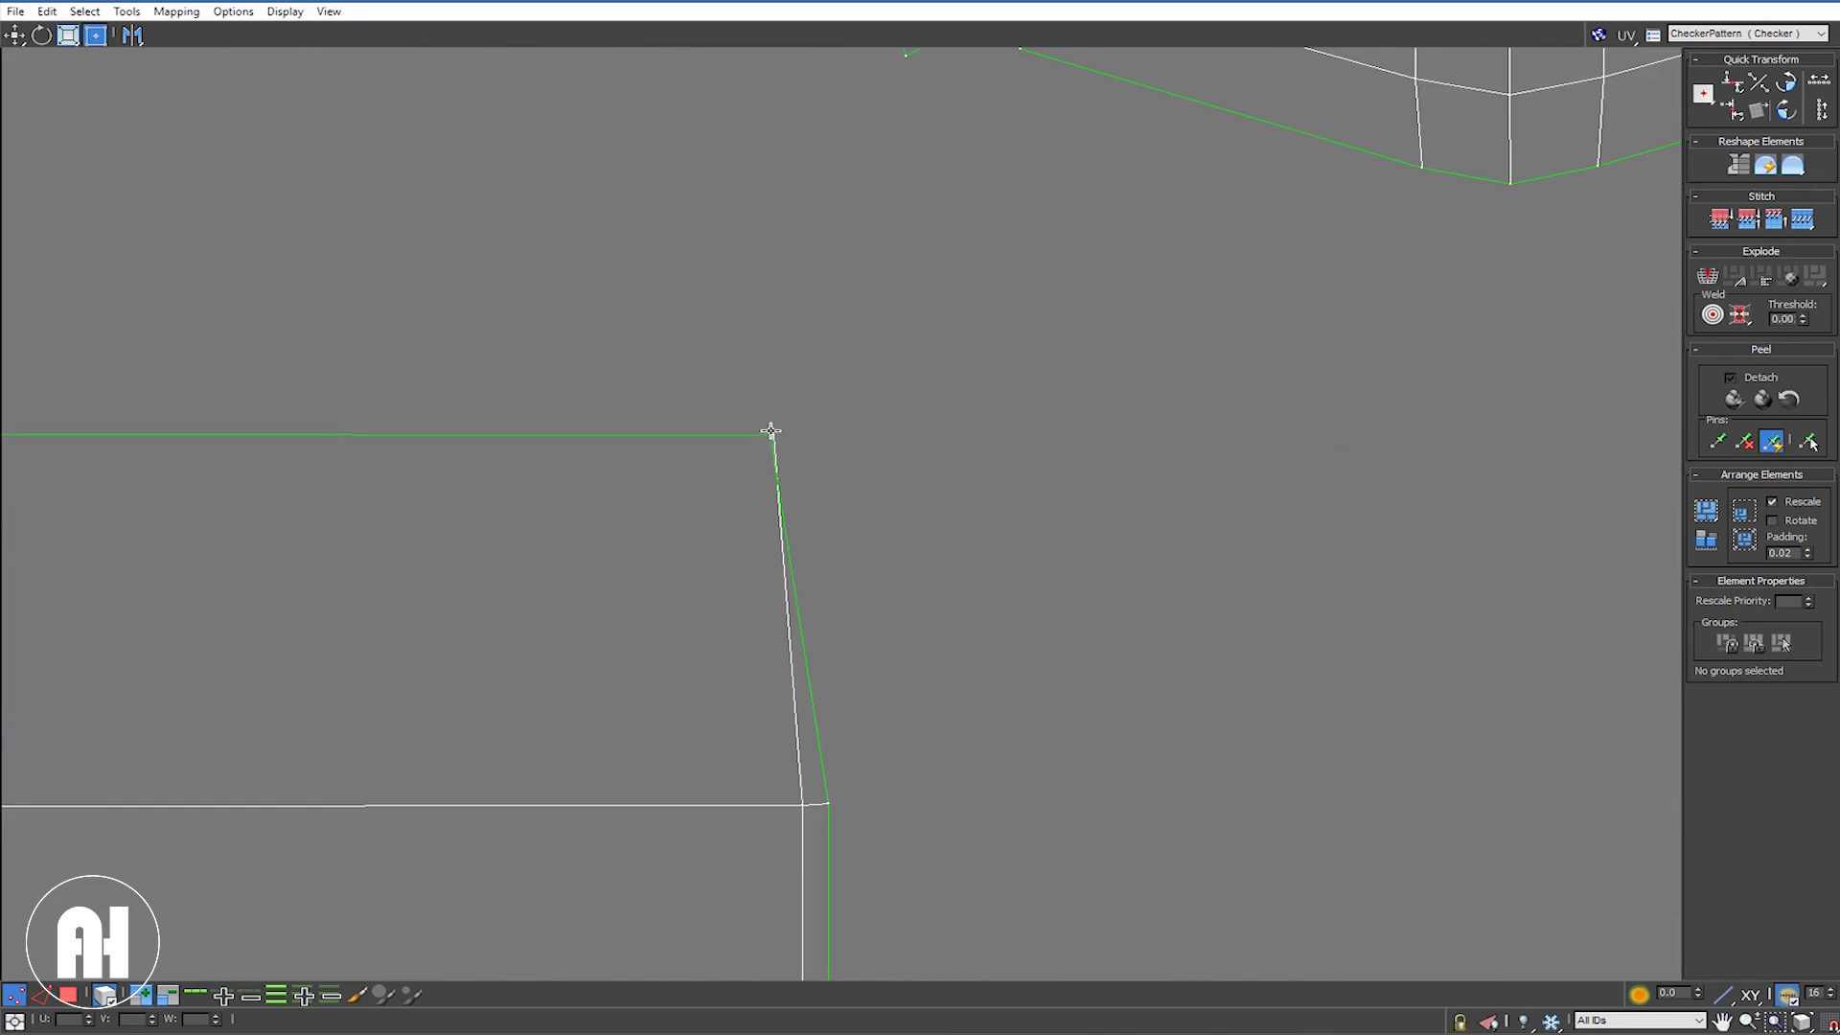
click(776, 435)
click(769, 432)
Step: Zoom out and box-select every vertex of the rectangular strap shell
scroll(798, 439, down, 1)
scroll(800, 441, down, 1)
scroll(800, 469, down, 1)
scroll(796, 556, down, 1)
scroll(789, 576, down, 2)
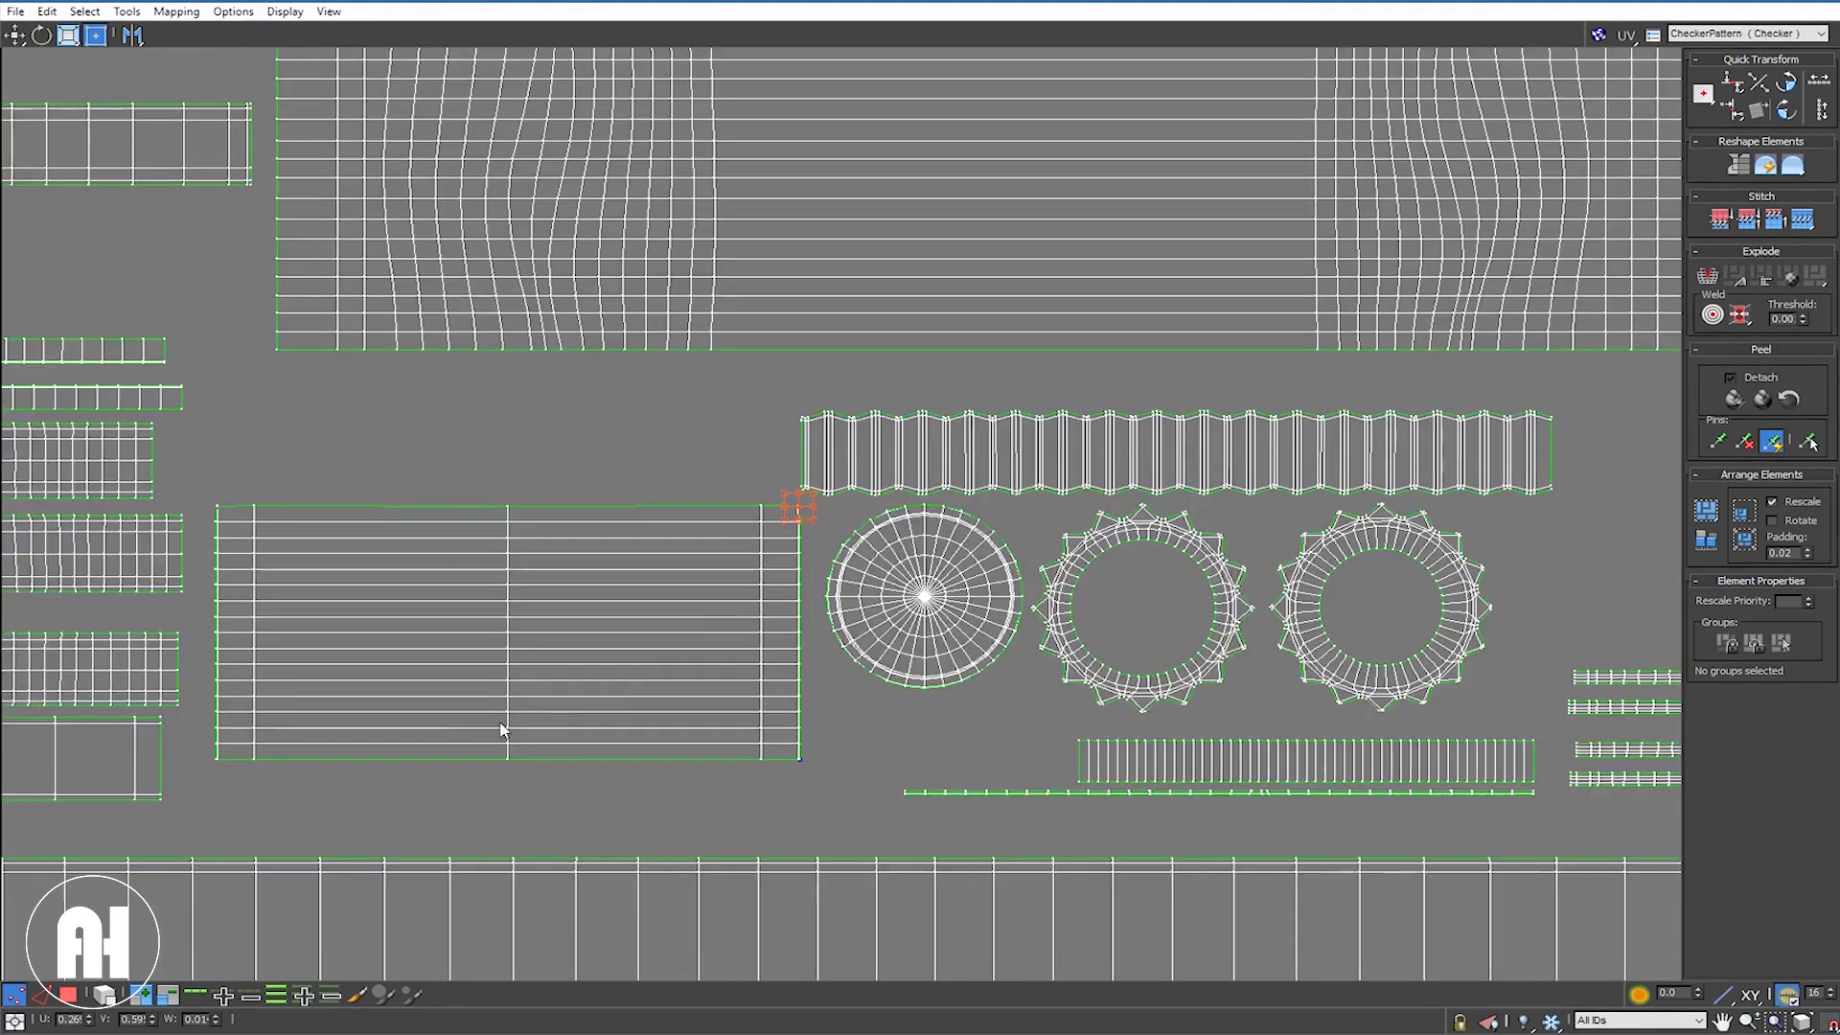
middle_drag(456, 734, 690, 738)
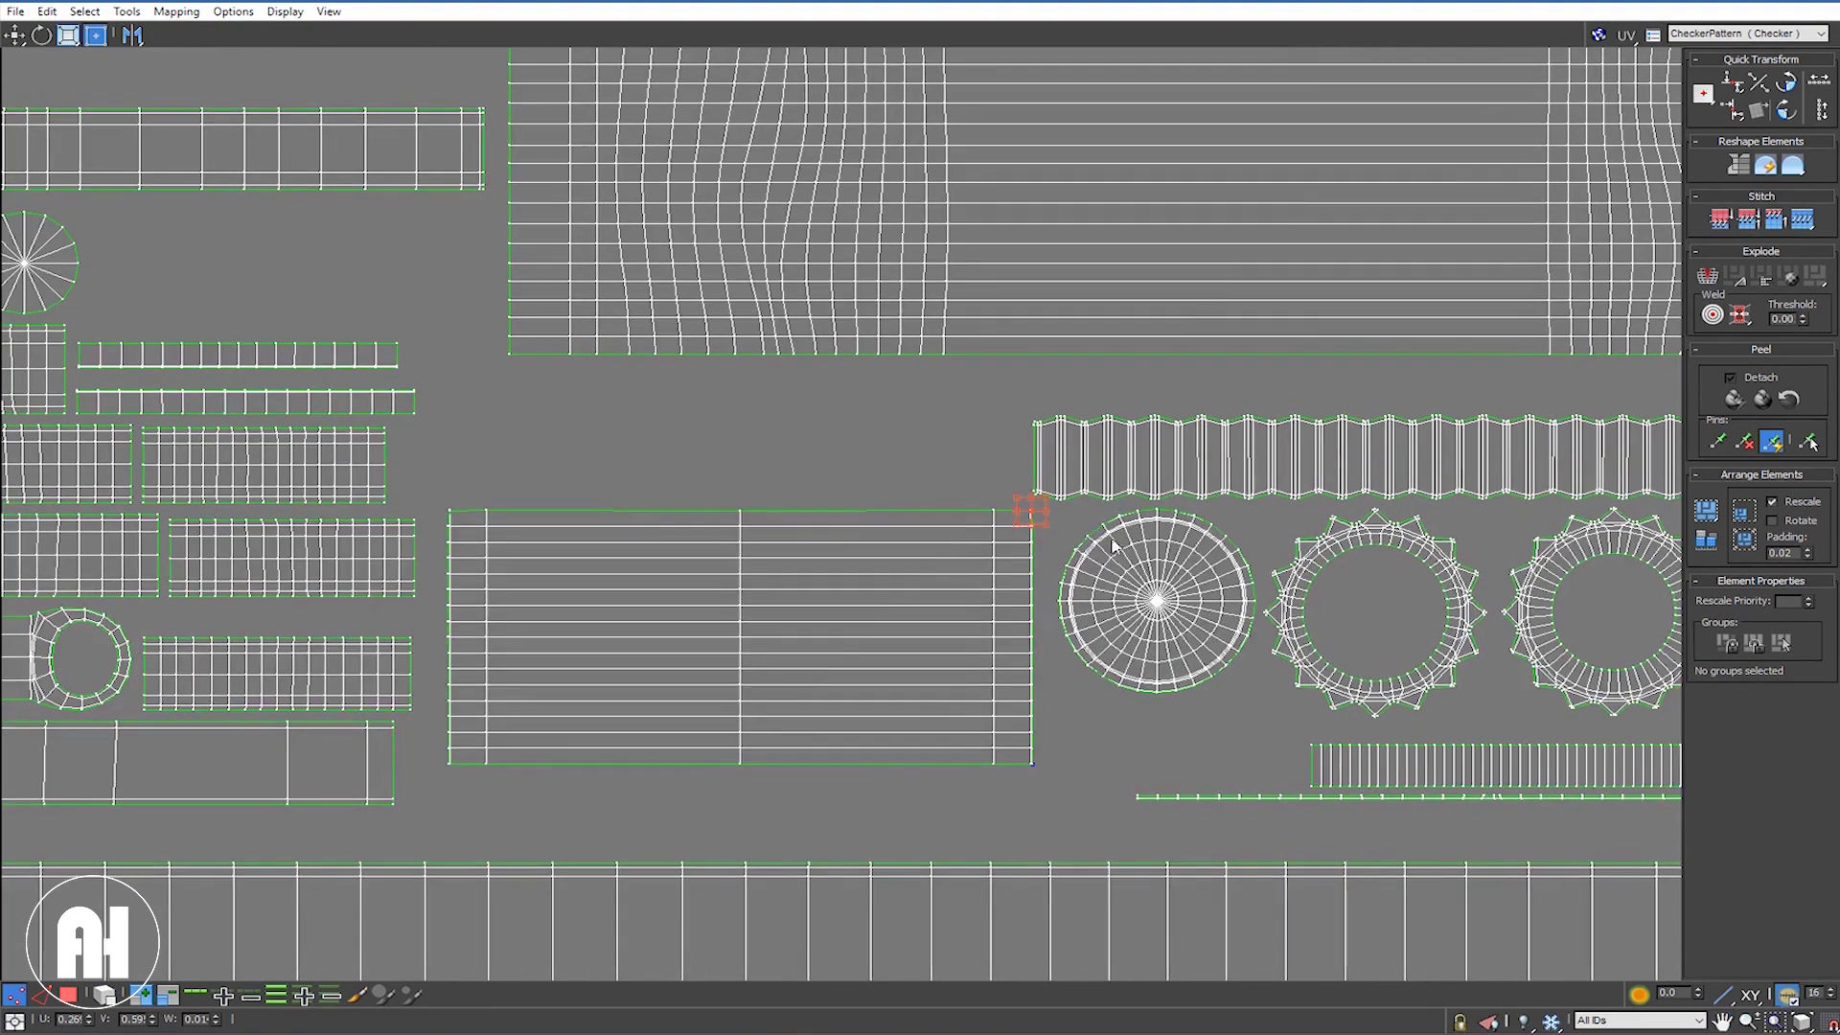
drag(434, 479, 1044, 799)
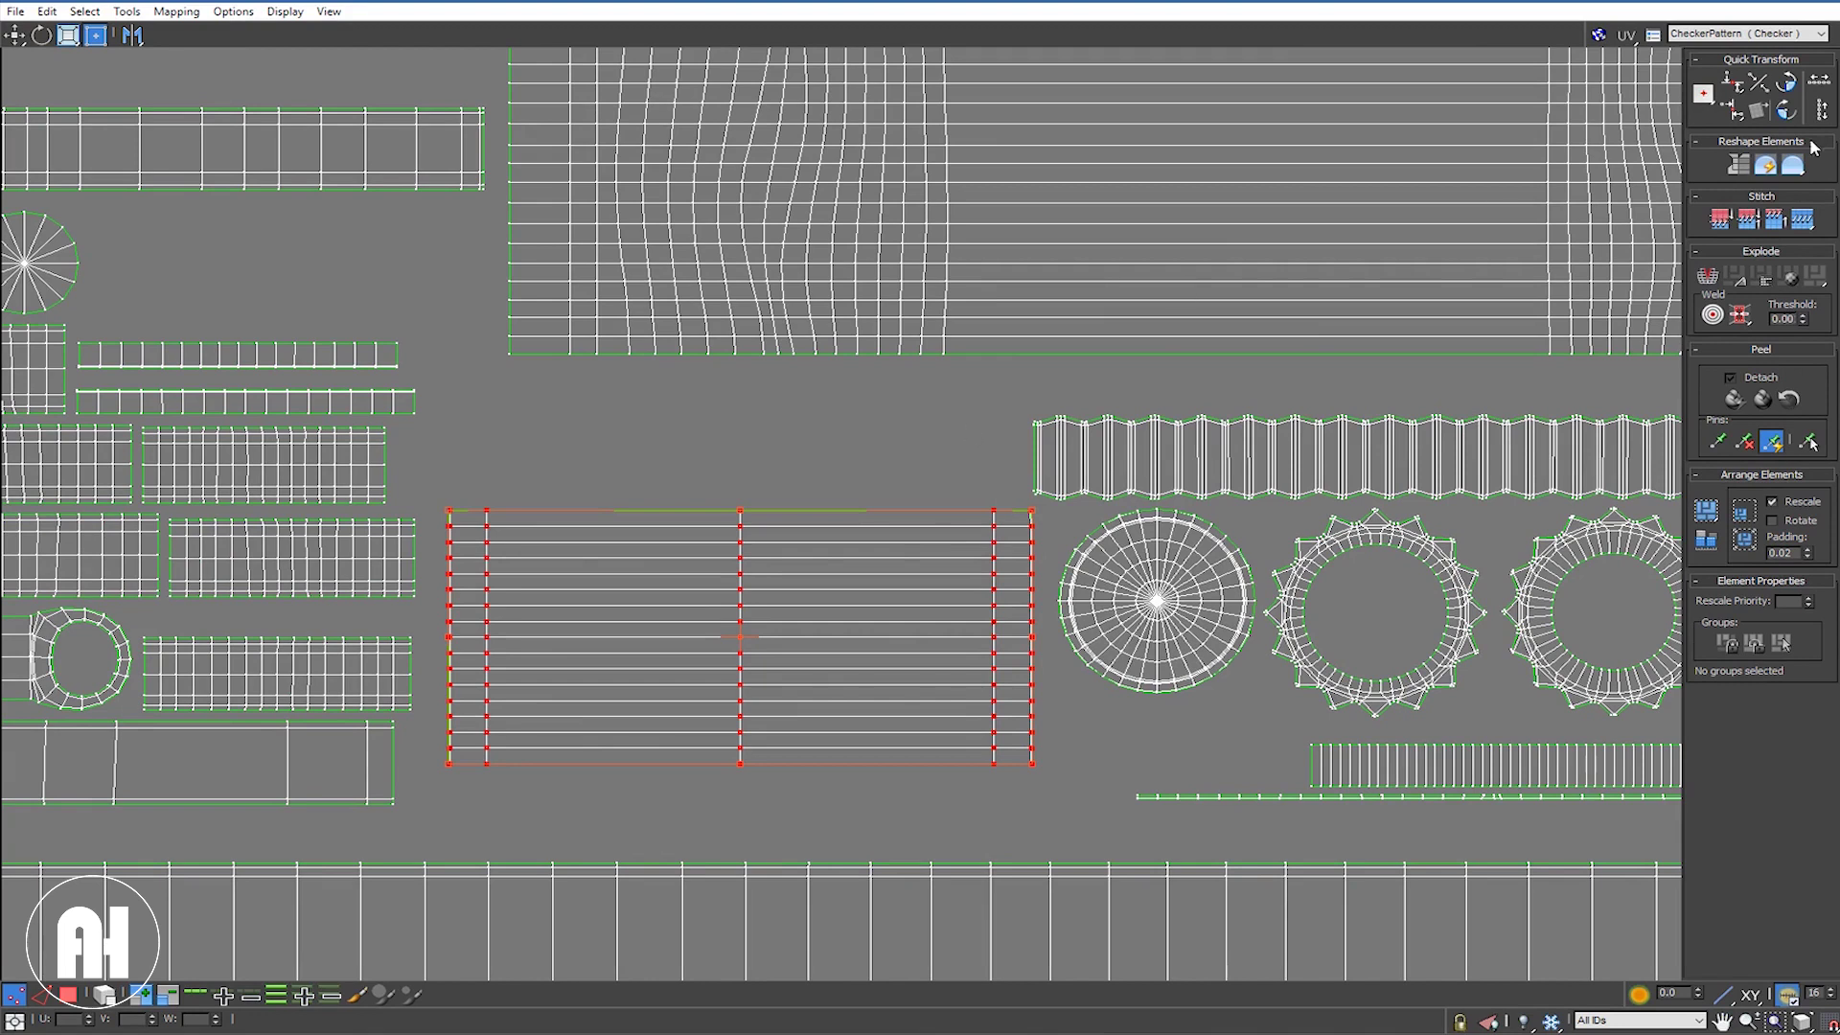
Step: Relax the selected rectangular UV island by polygon angles, then close the Relax Tool
click(1792, 165)
click(78, 67)
scroll(79, 67, down, 1)
click(220, 144)
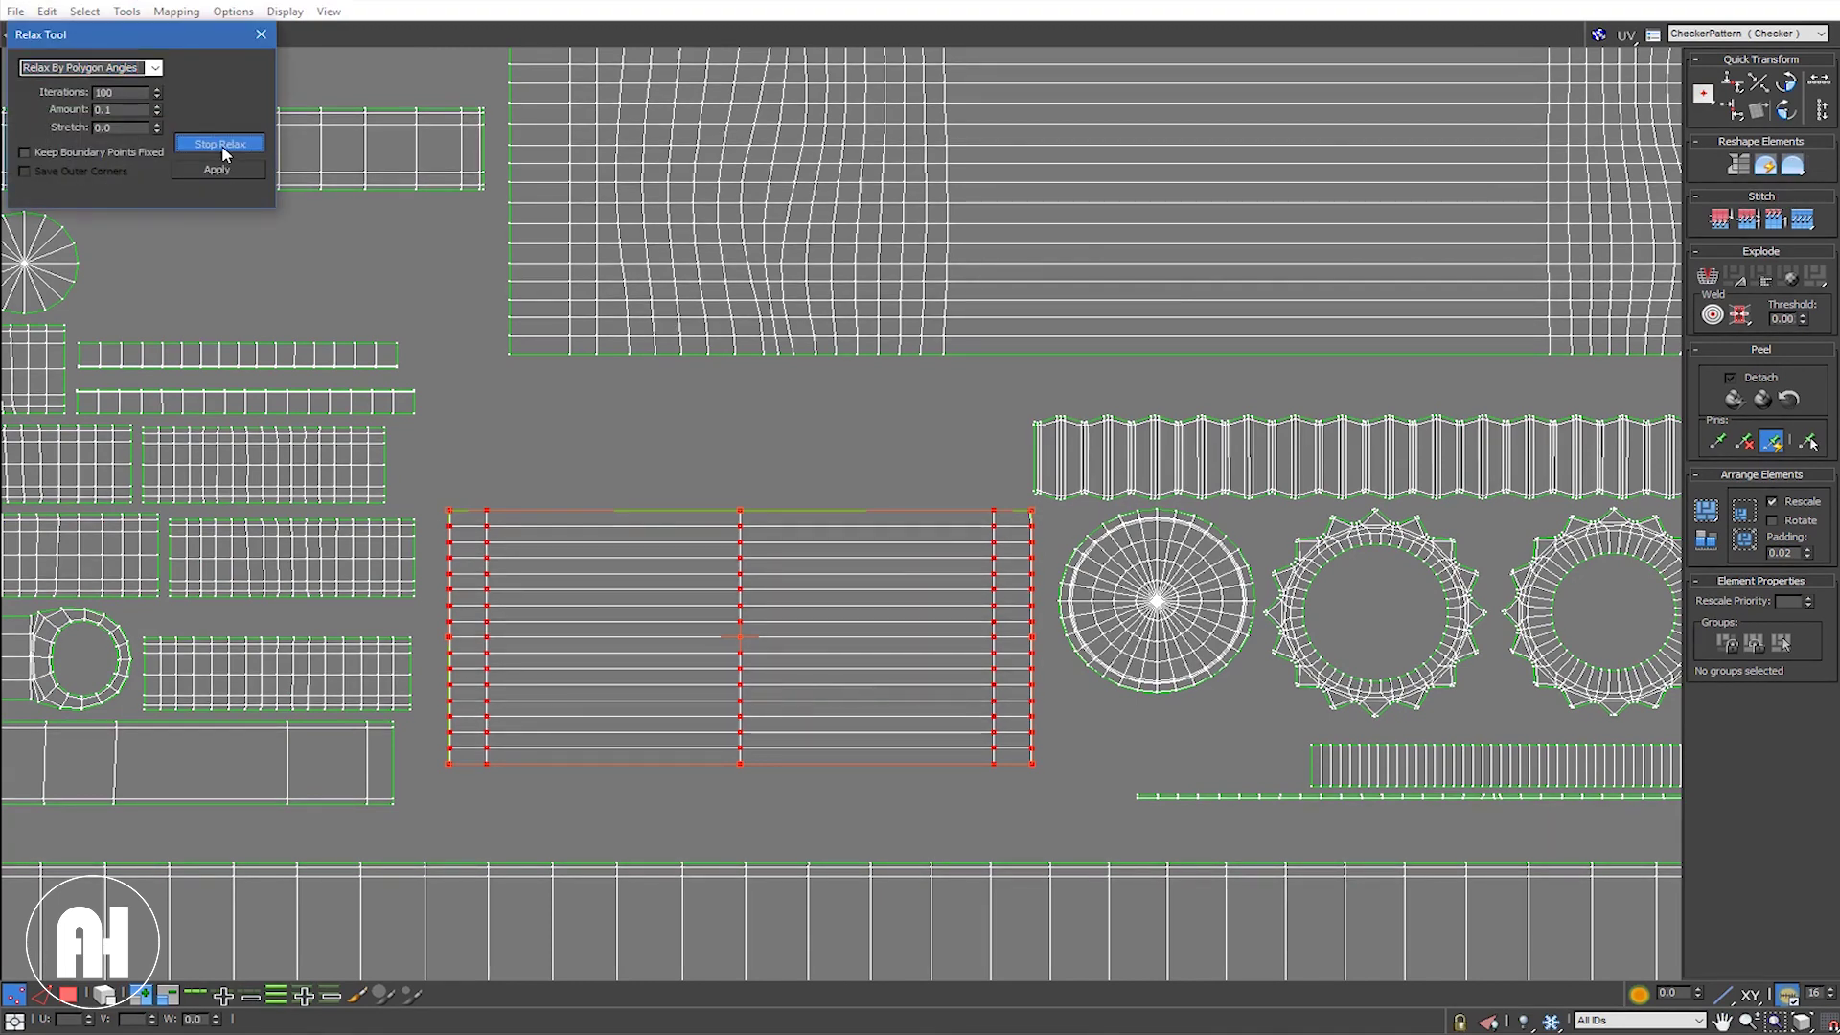
click(261, 35)
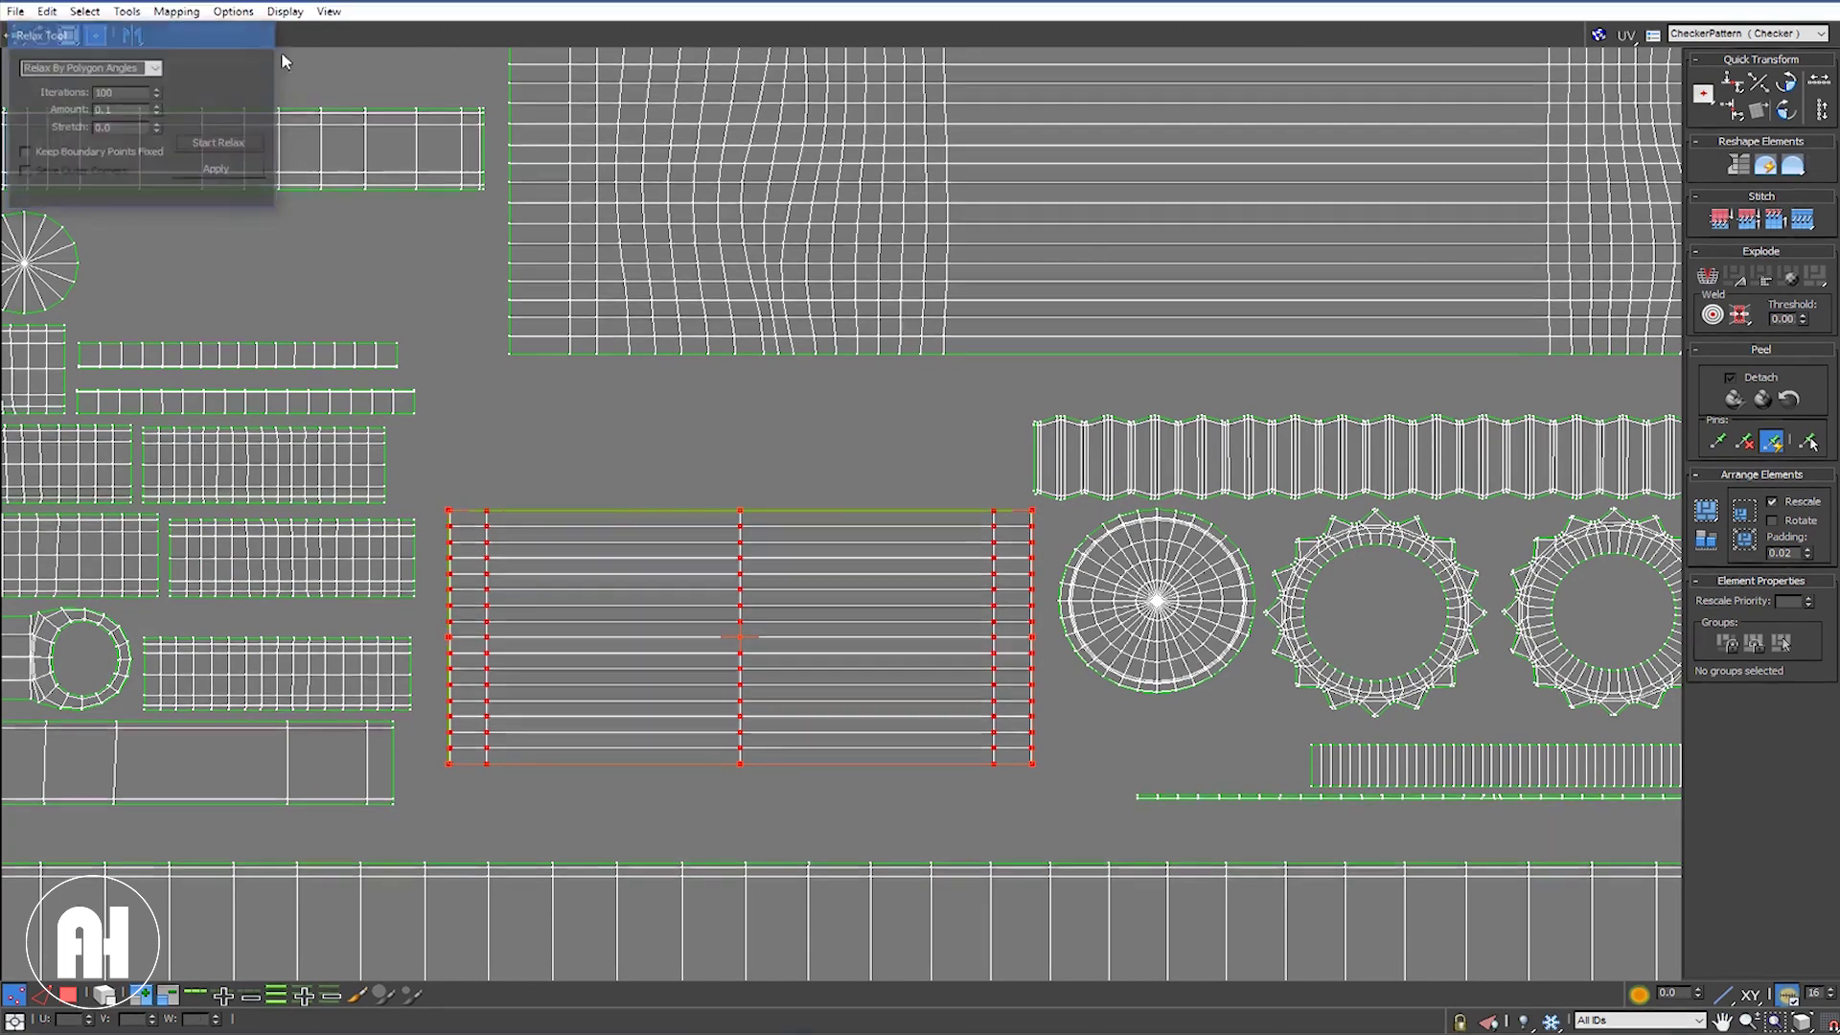
Step: Clear the vertex selection and zoom to inspect the relaxed island
click(1054, 515)
scroll(1050, 513, up, 2)
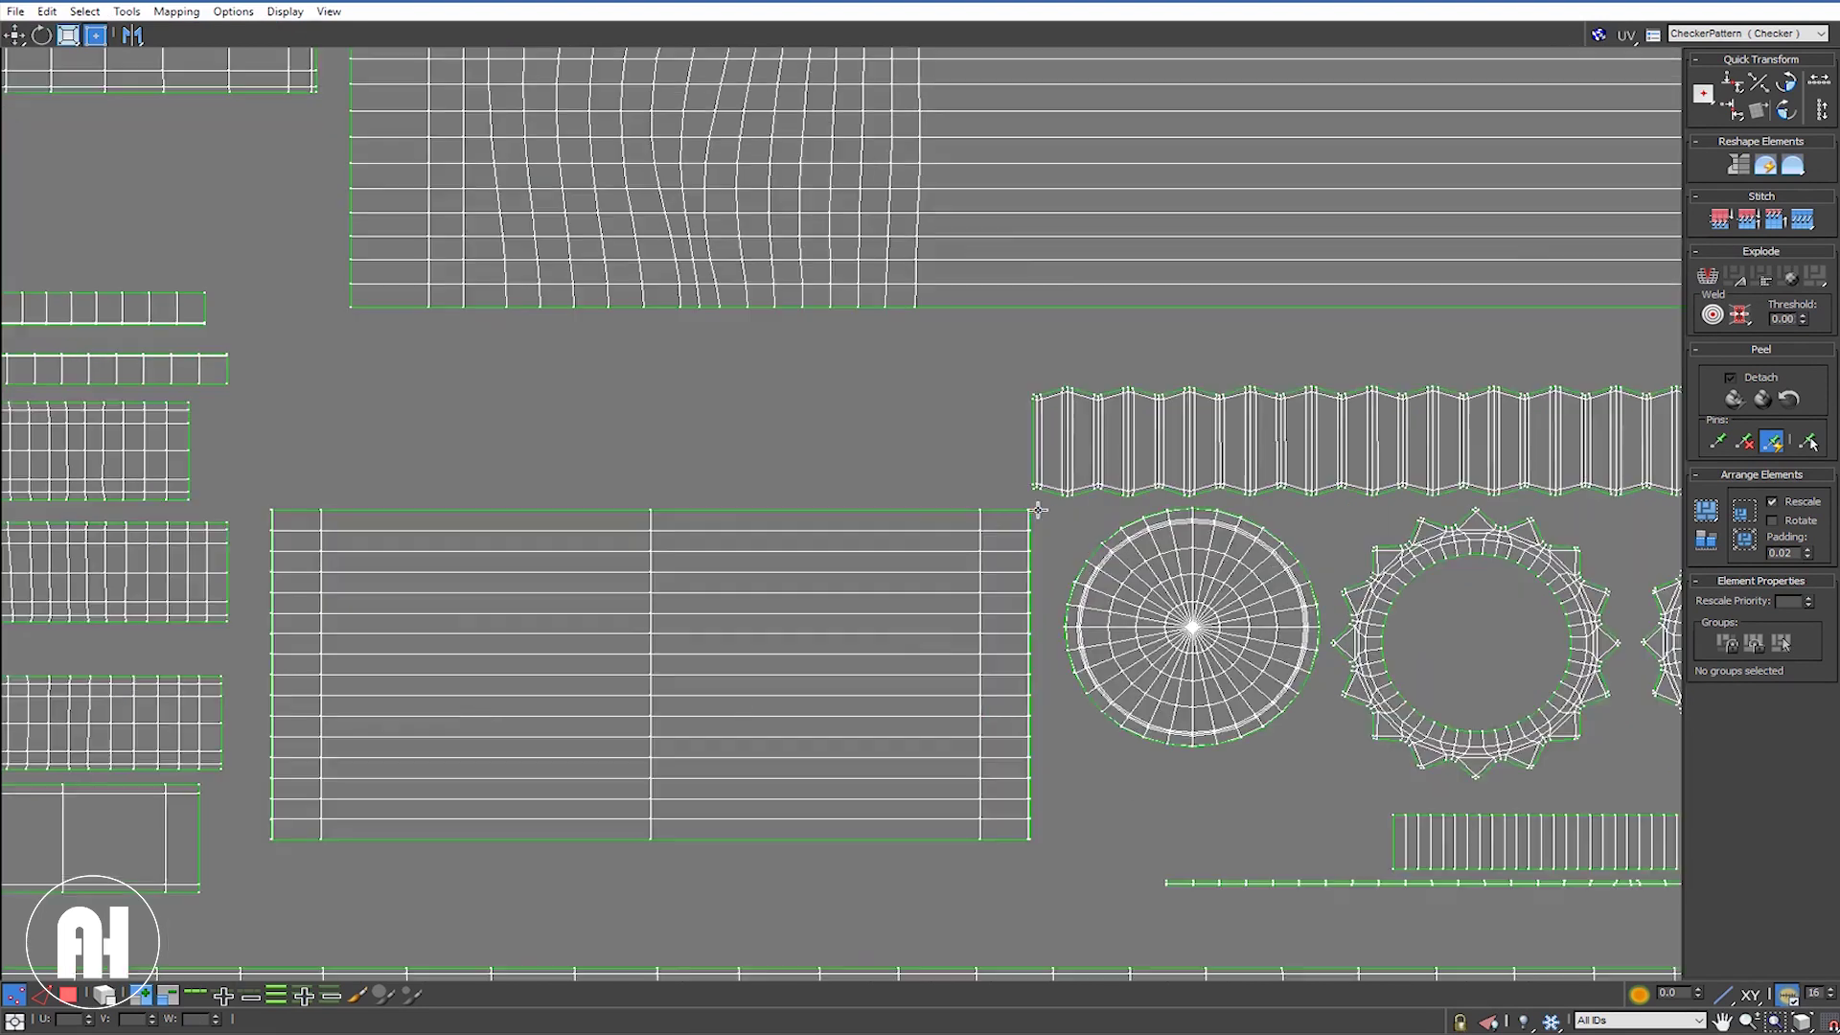
scroll(1045, 511, up, 4)
scroll(1037, 510, up, 2)
scroll(1038, 510, down, 2)
scroll(1038, 512, down, 3)
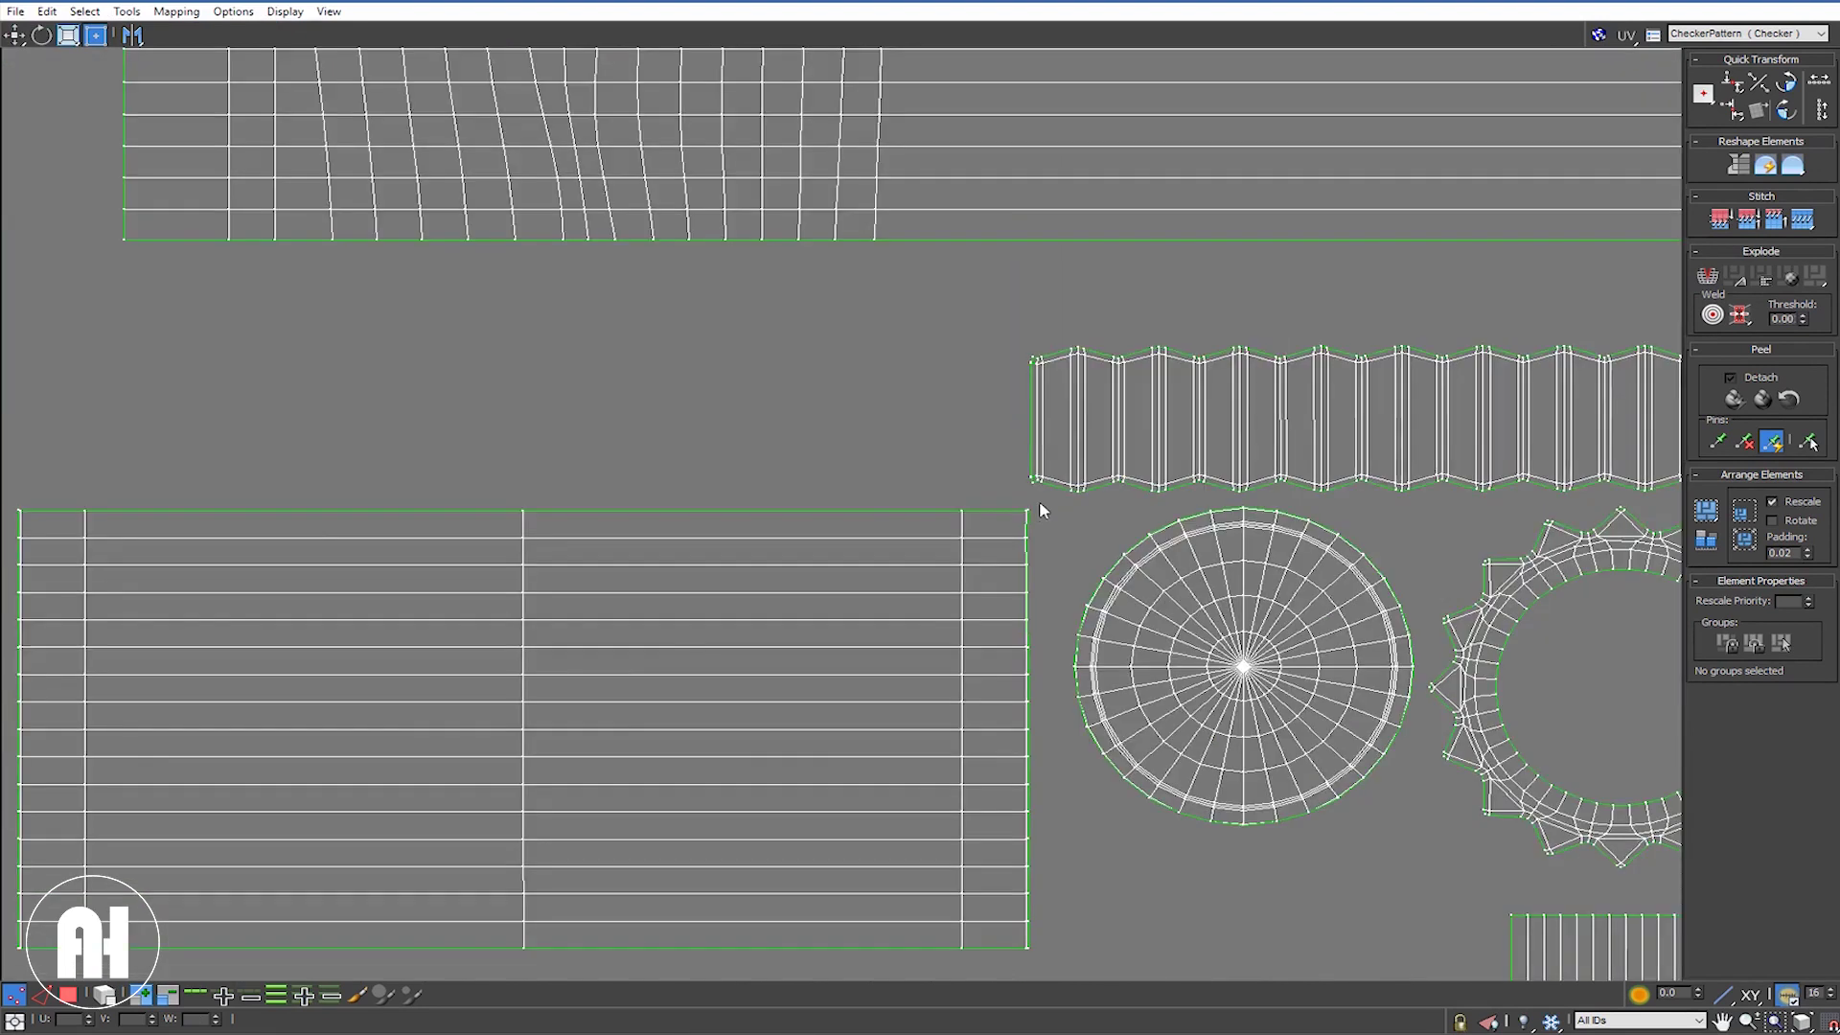
scroll(1052, 479, down, 3)
scroll(1052, 476, up, 1)
scroll(1051, 476, up, 3)
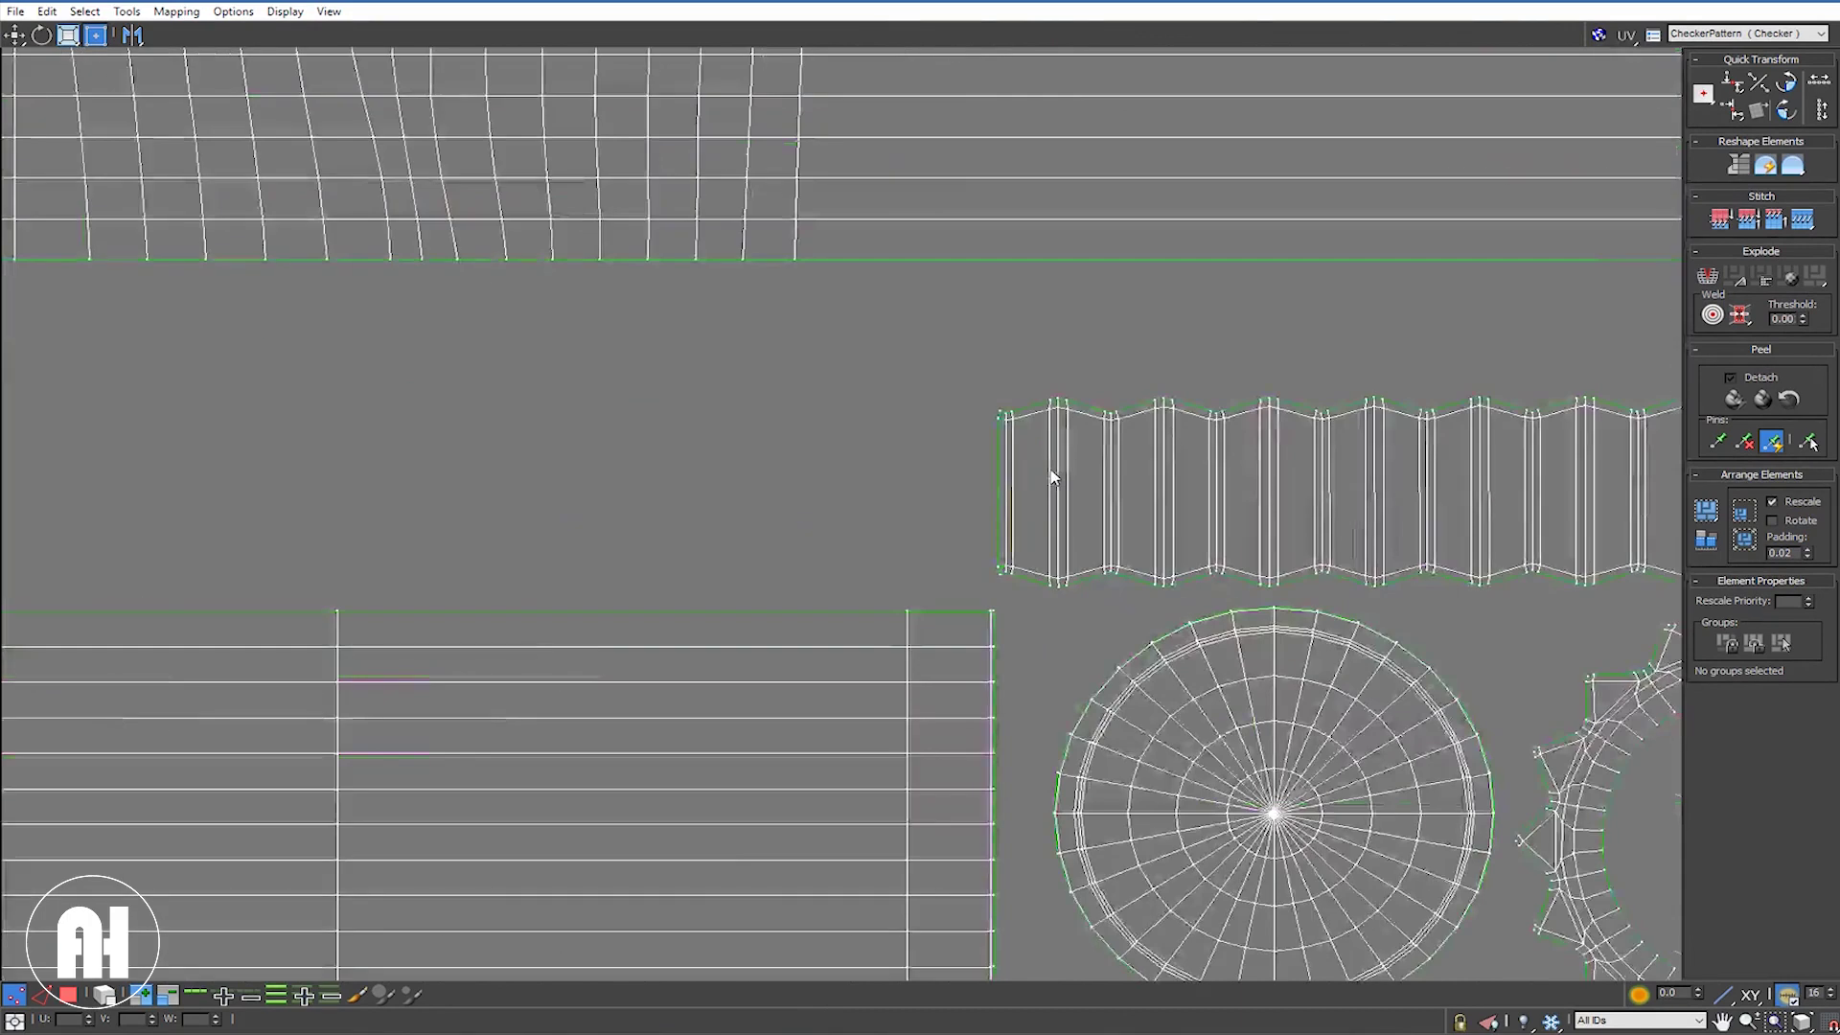
scroll(1026, 489, up, 2)
scroll(1027, 488, up, 1)
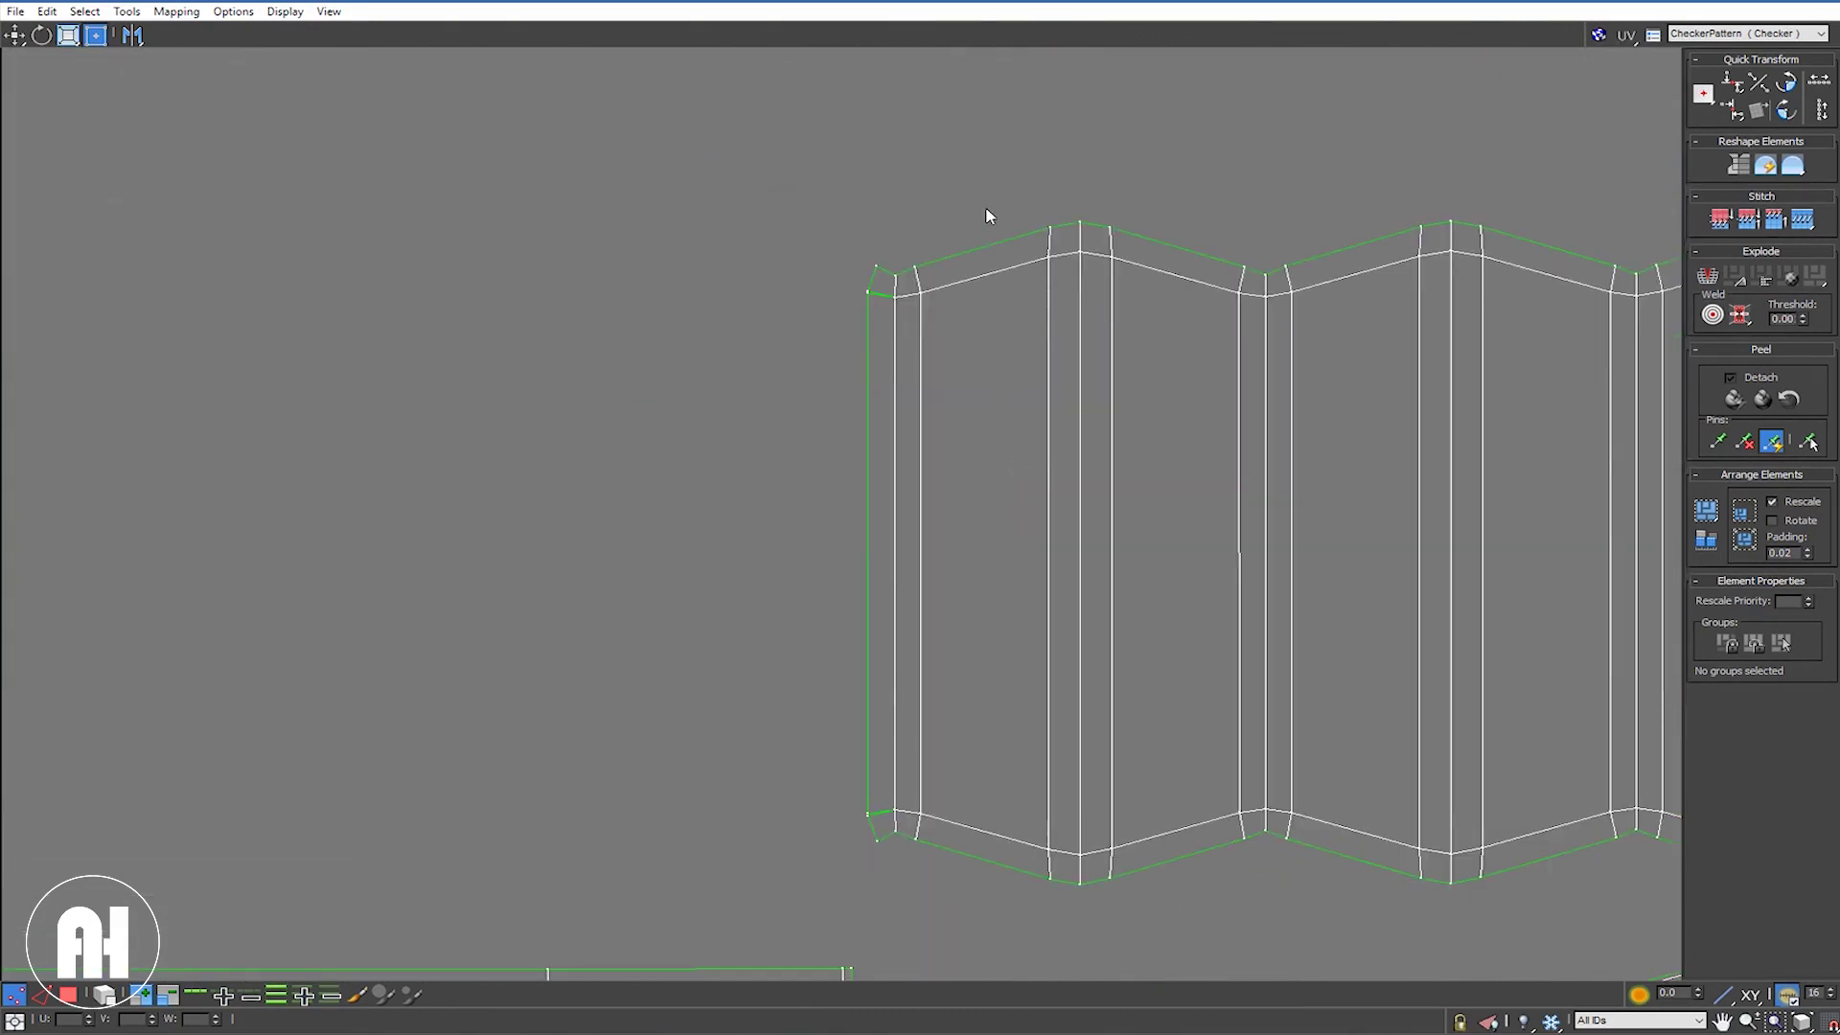
Step: Weld the vertex column at the wavy strip's left end
drag(1044, 763, 984, 858)
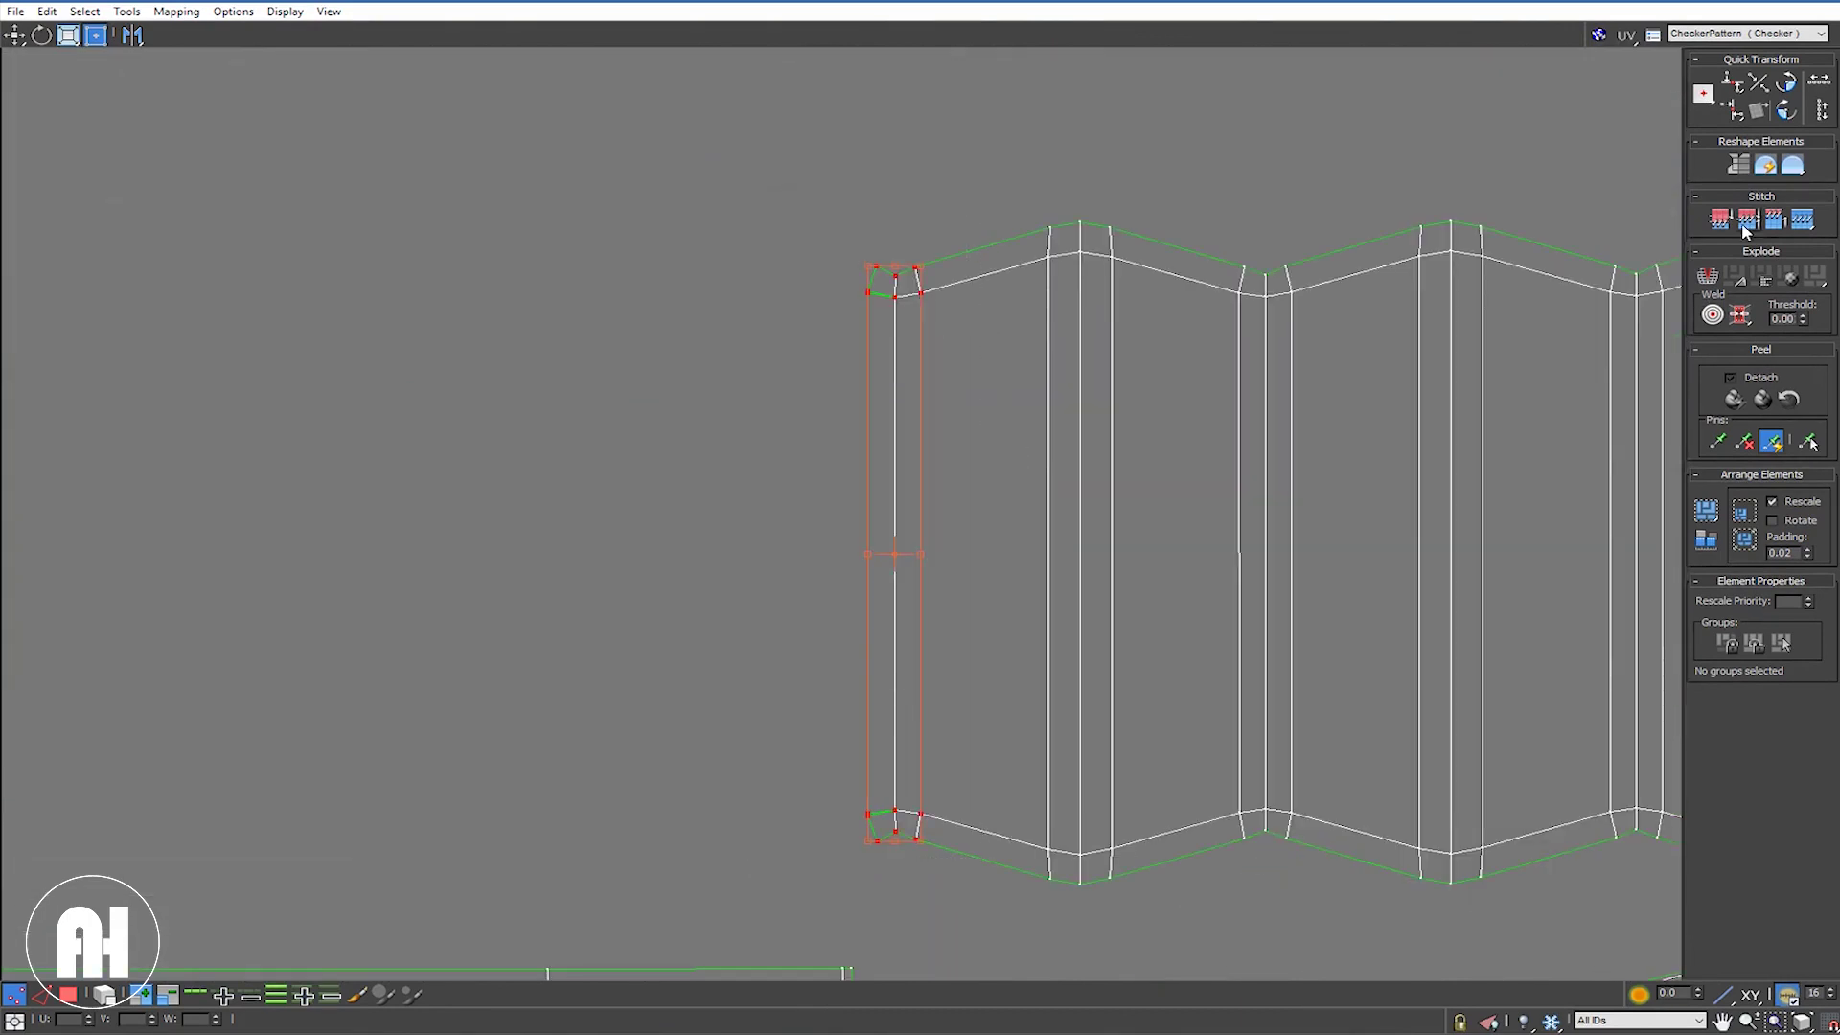
click(1740, 314)
scroll(1102, 428, down, 1)
scroll(1035, 431, down, 2)
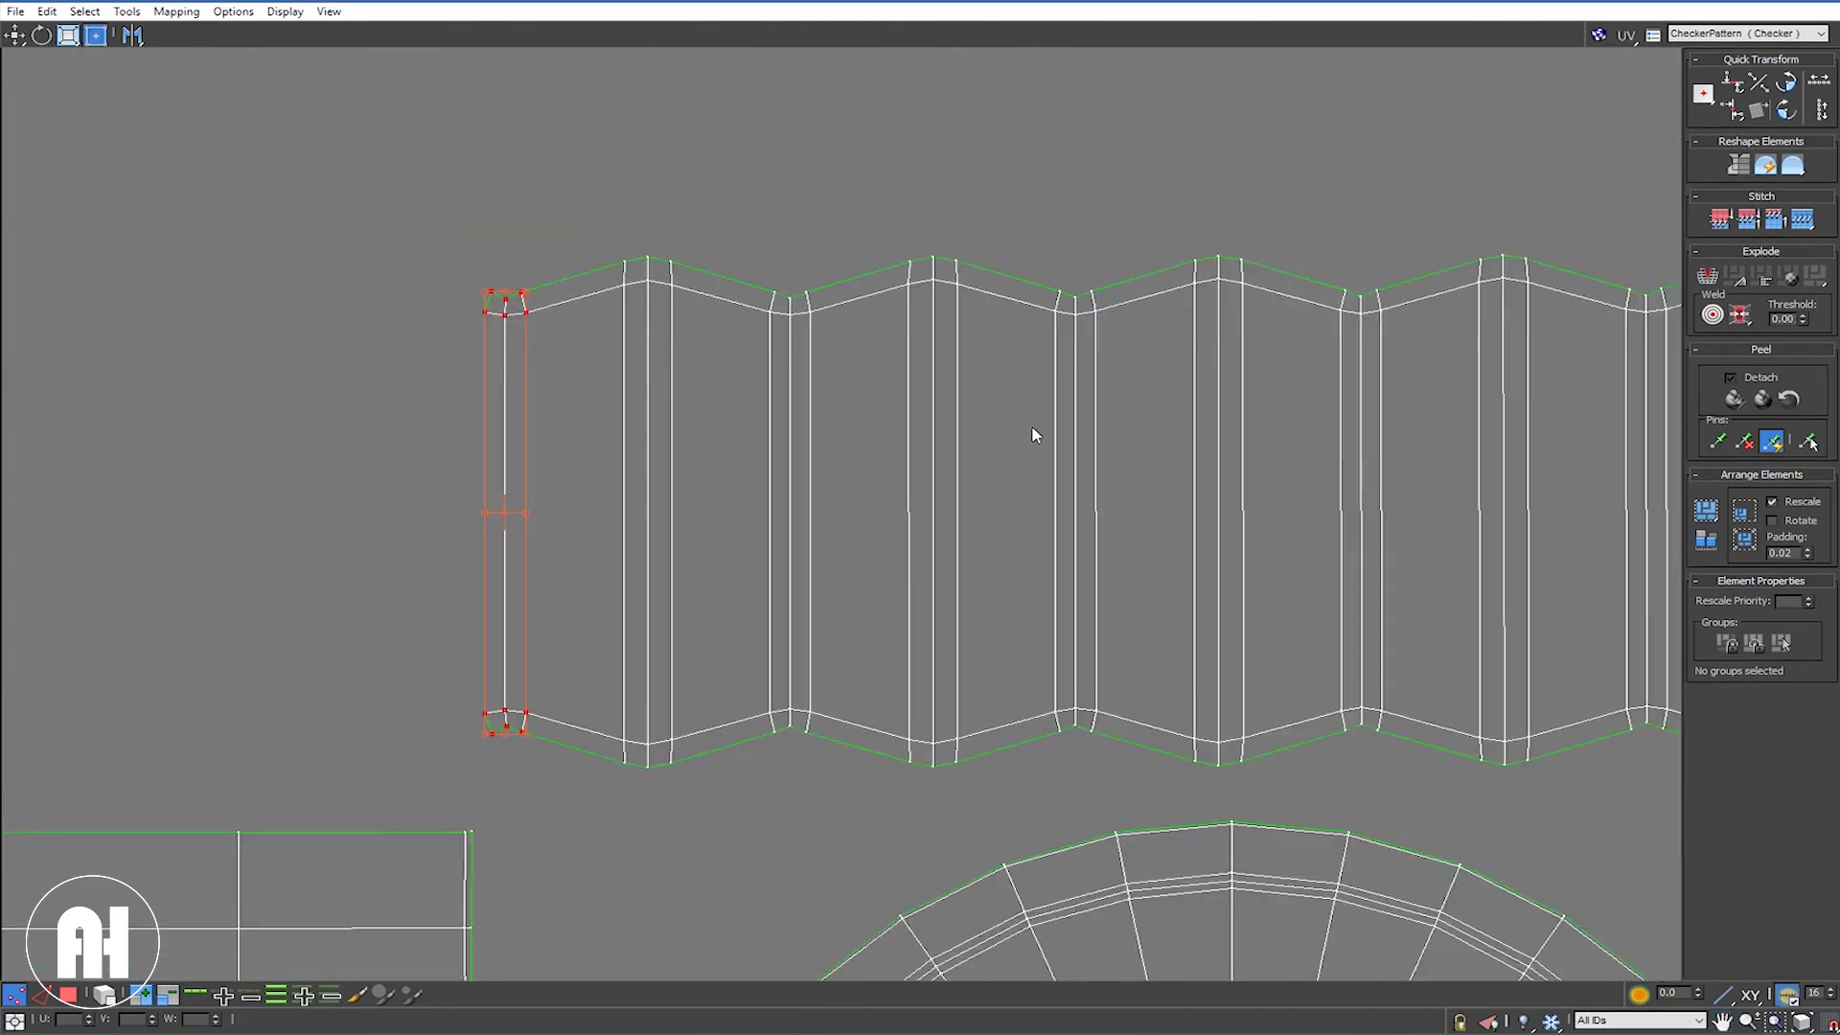
scroll(1385, 393, down, 3)
Step: Deselect the edge at the strip's right end and zoom out over the layout
middle_drag(794, 386, 485, 390)
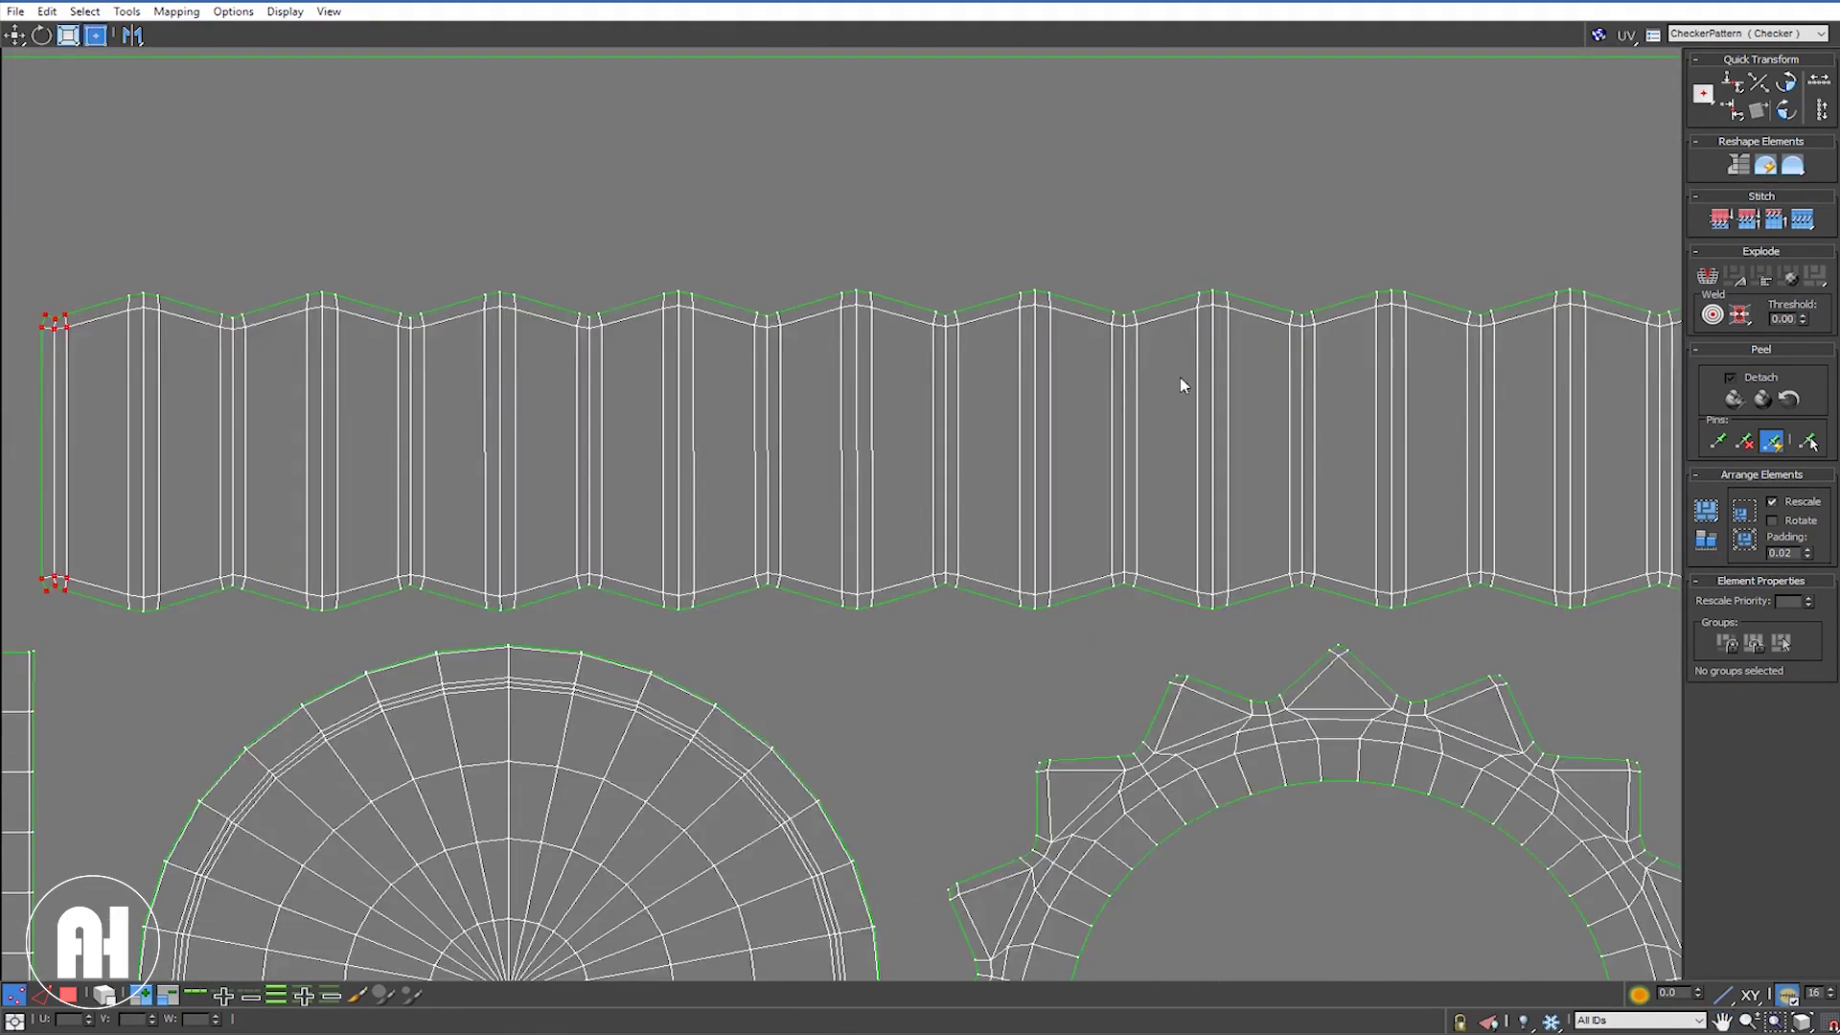
middle_drag(1184, 386, 1213, 374)
middle_drag(717, 375, 361, 394)
mouse_move(1290, 398)
middle_down()
mouse_move(438, 382)
mouse_move(1229, 387)
middle_up()
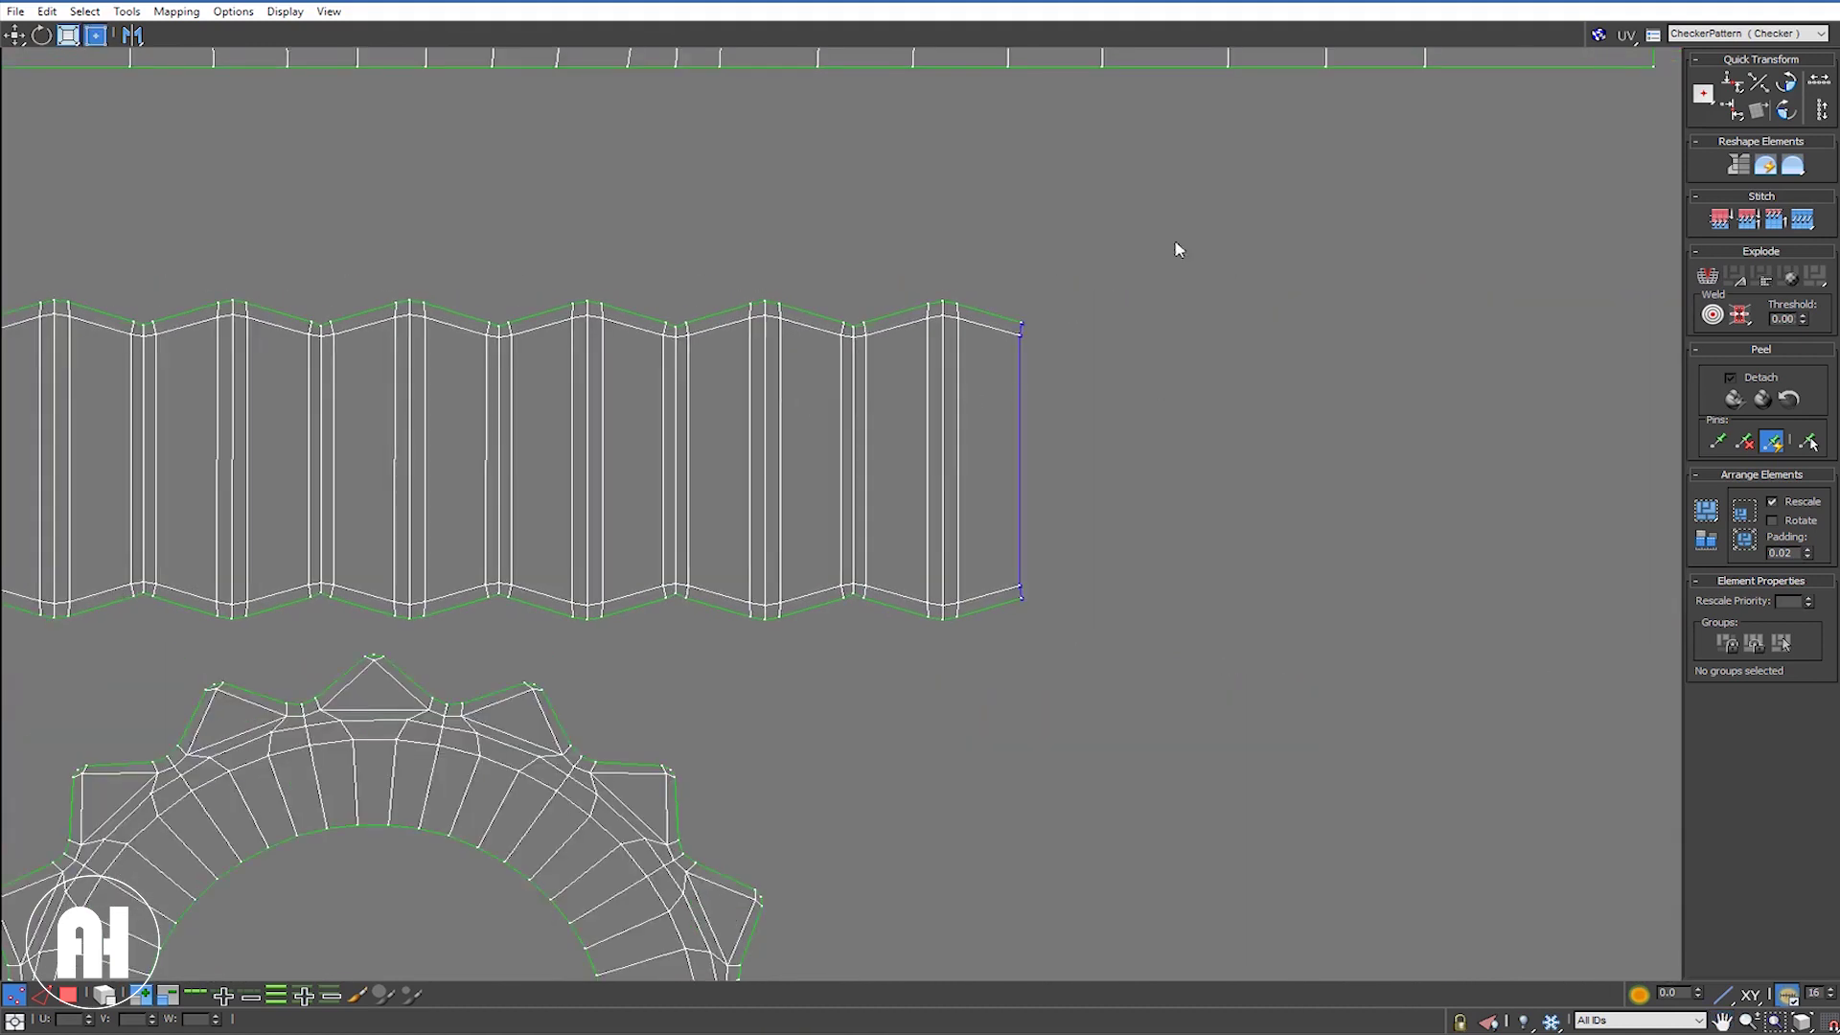
middle_drag(1177, 249, 1143, 252)
click(1084, 344)
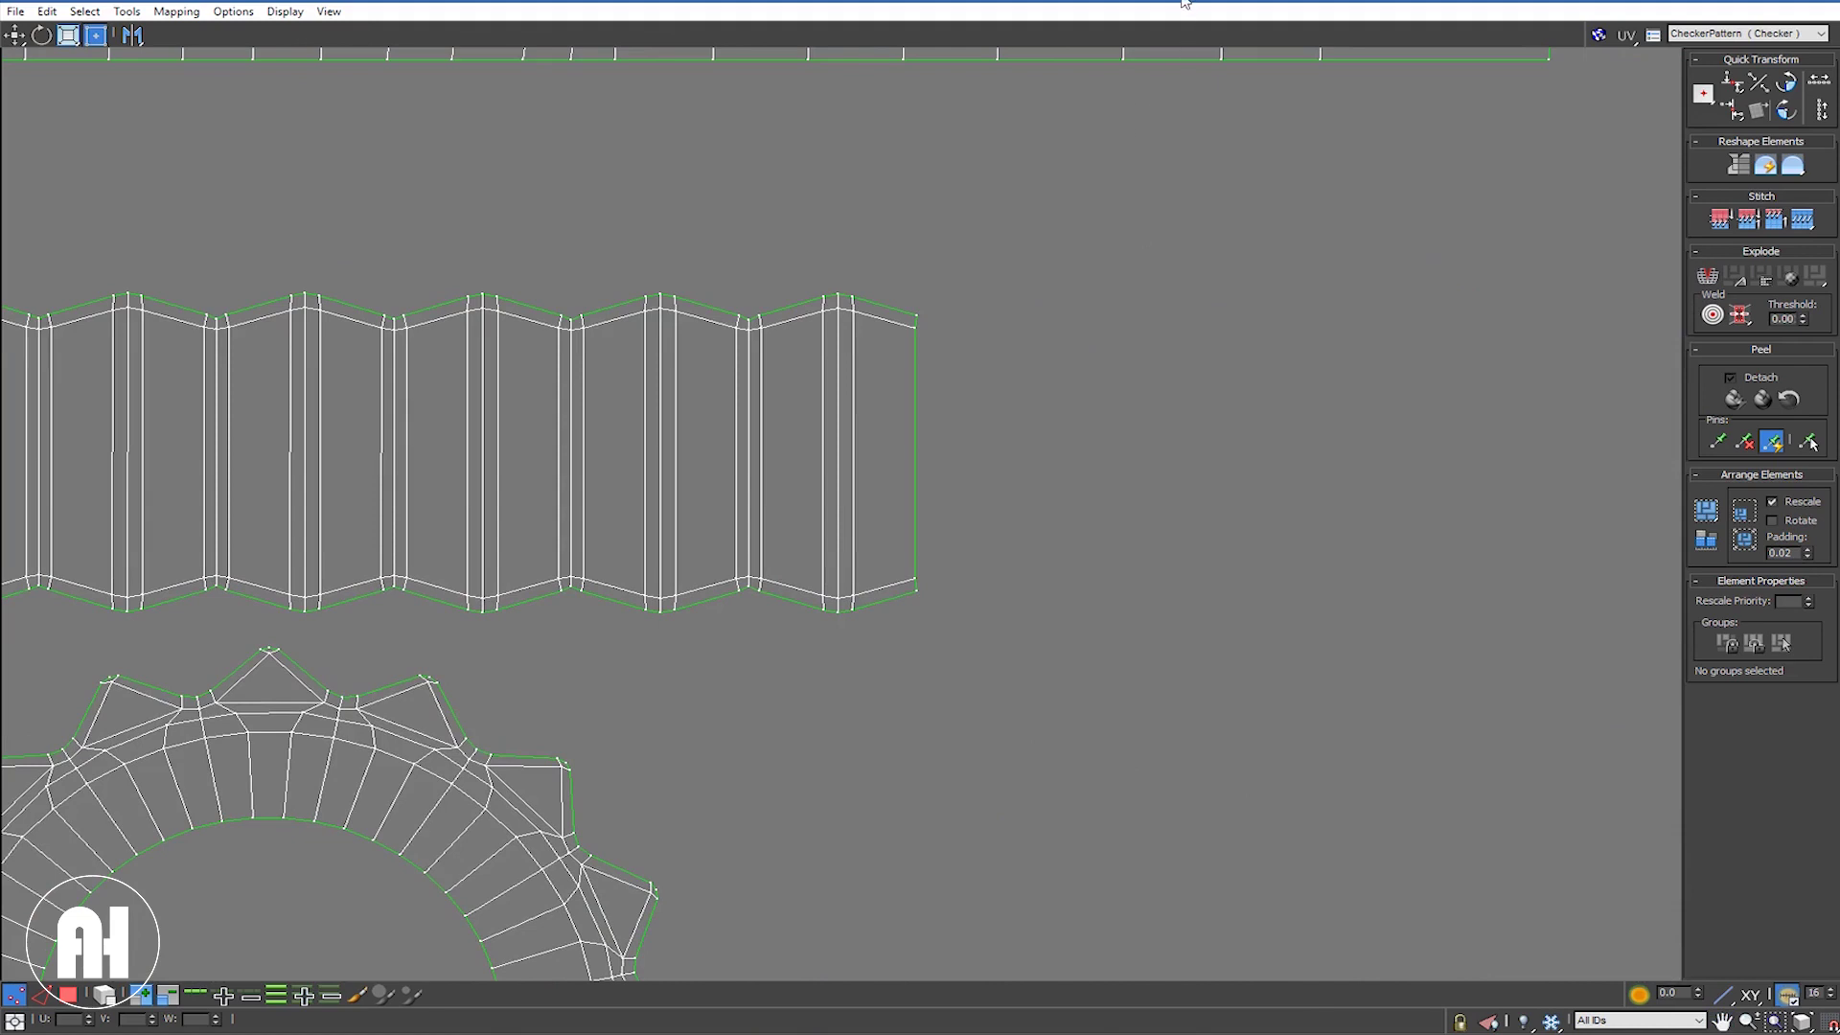
scroll(834, 293, down, 2)
scroll(835, 295, down, 3)
scroll(840, 298, down, 1)
scroll(840, 299, down, 2)
scroll(843, 299, down, 1)
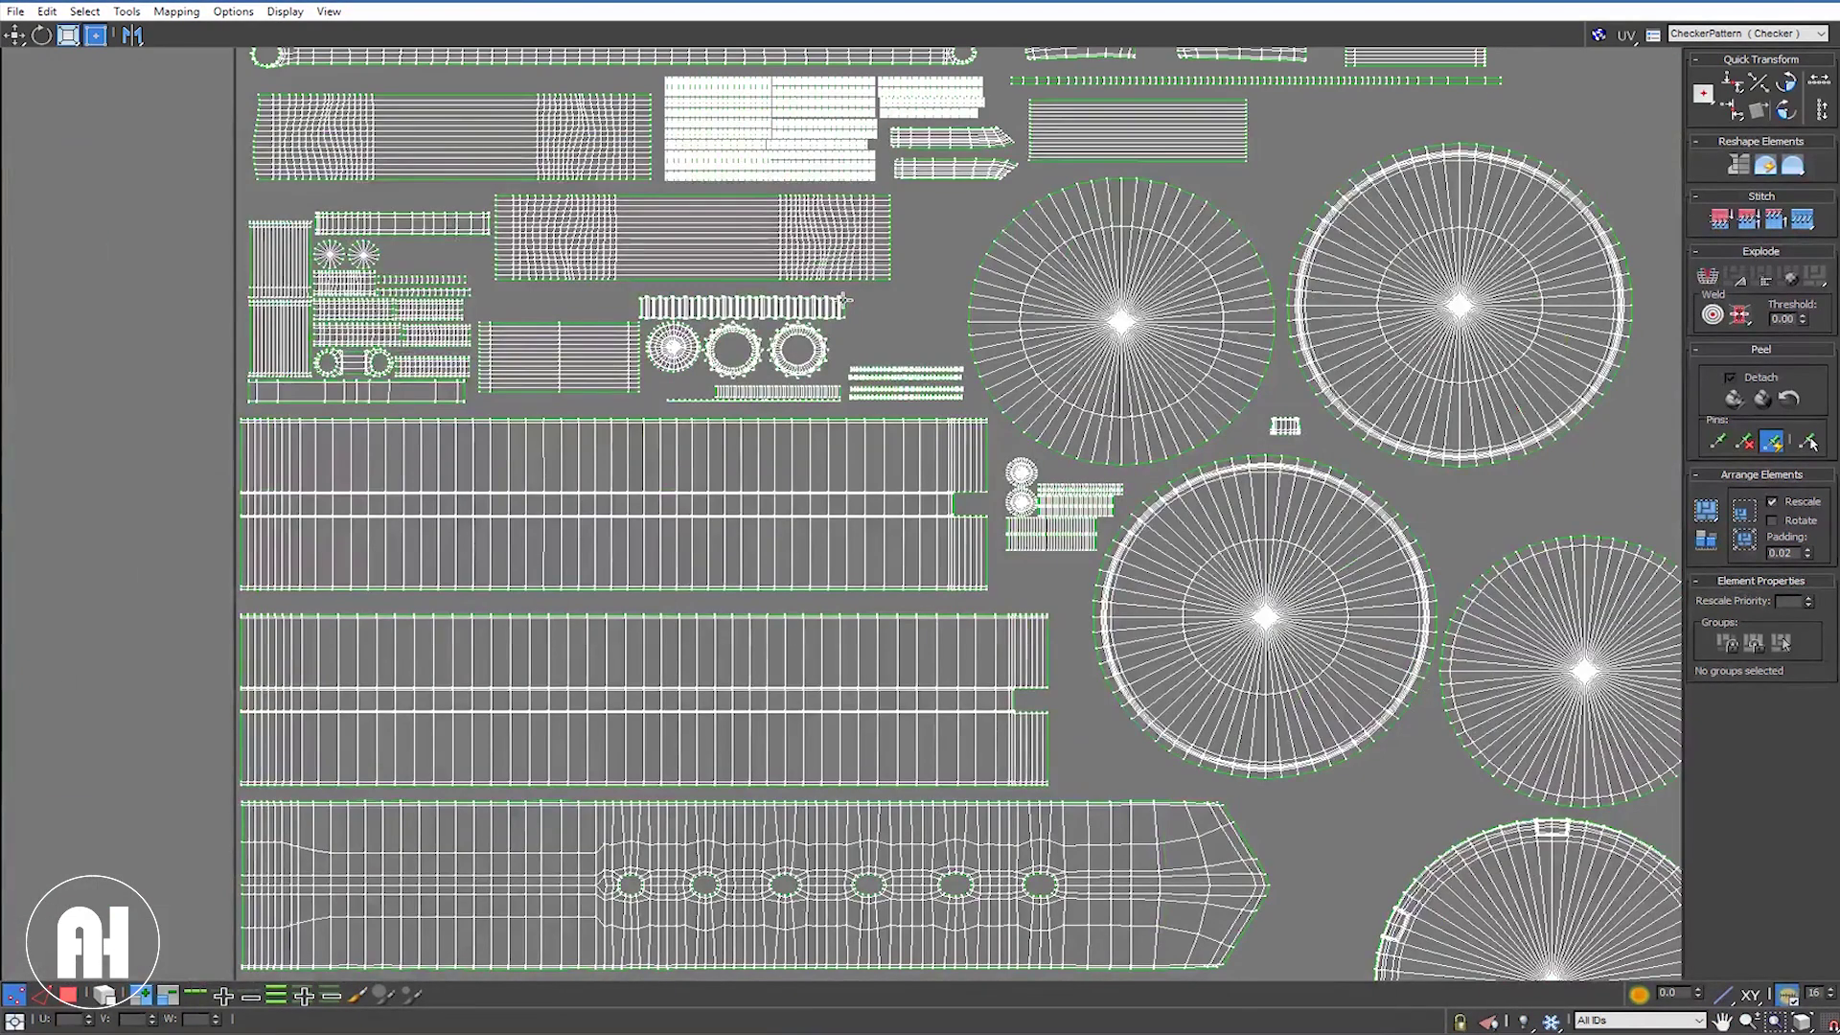
Step: Select the gear islands in Polygon mode, check them on the watch, and maximize Edit UVWs
click(69, 994)
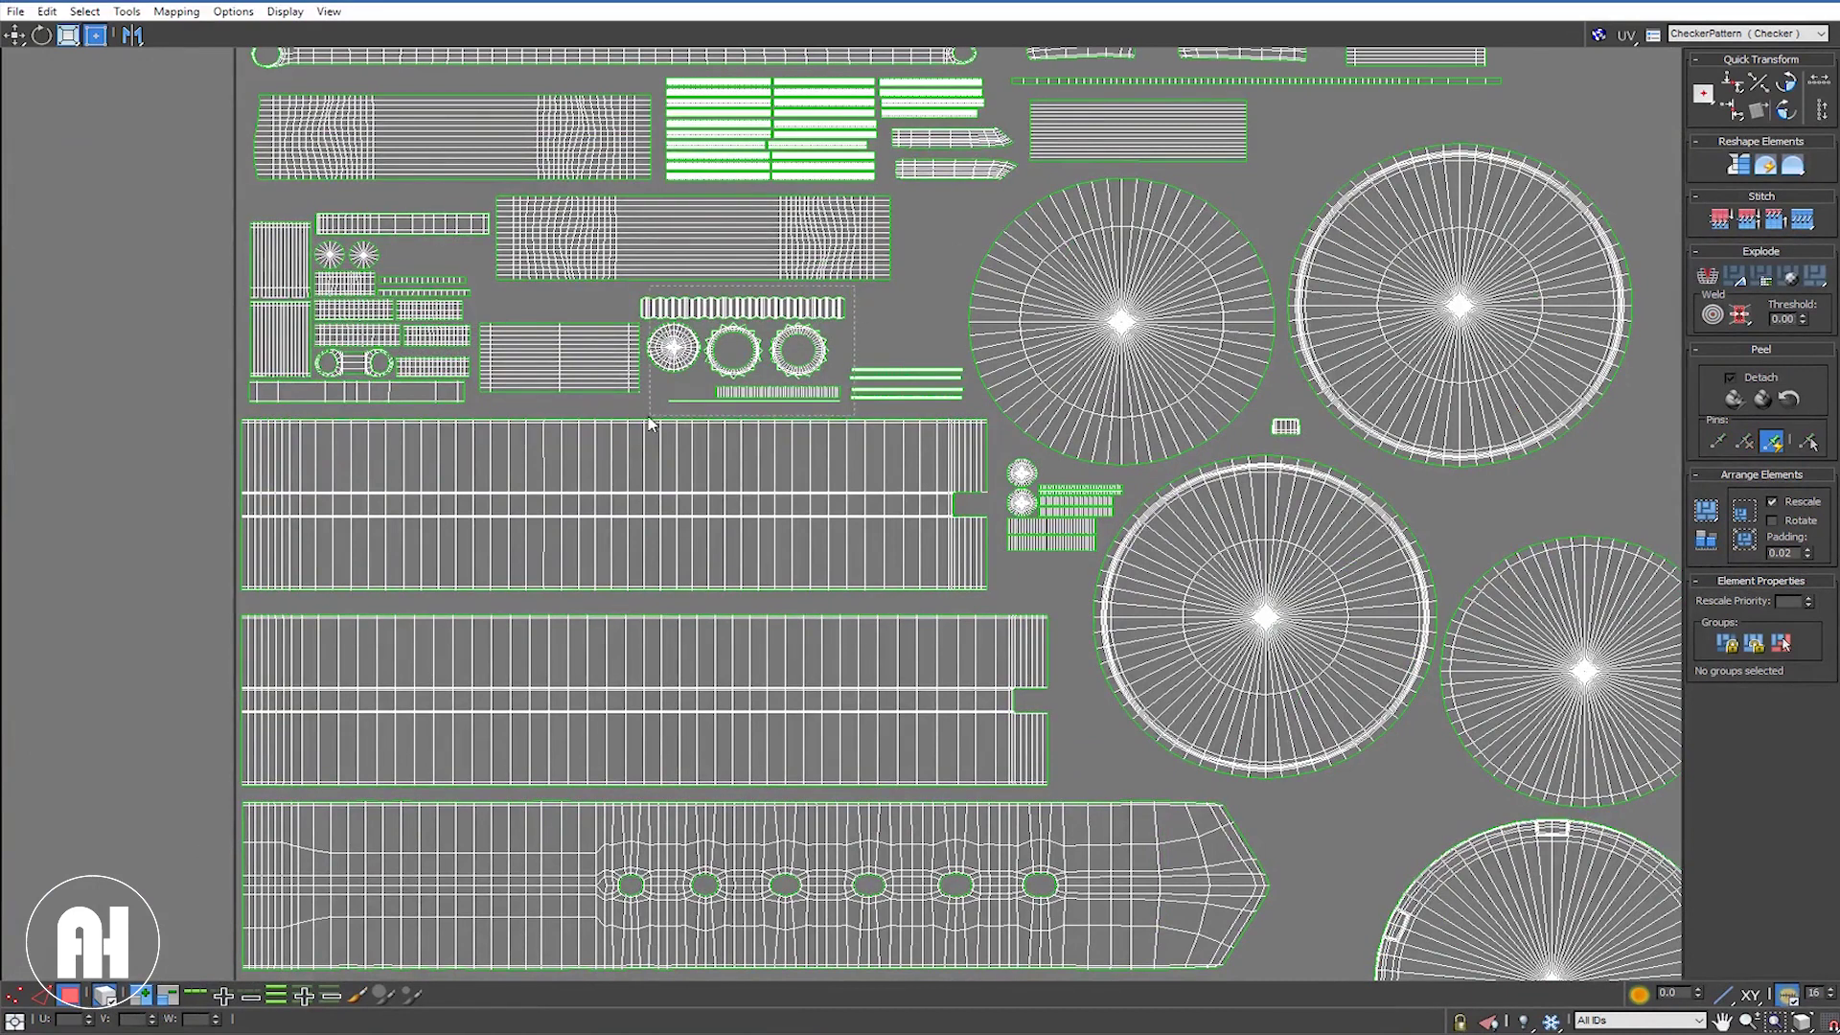
drag(648, 423, 650, 418)
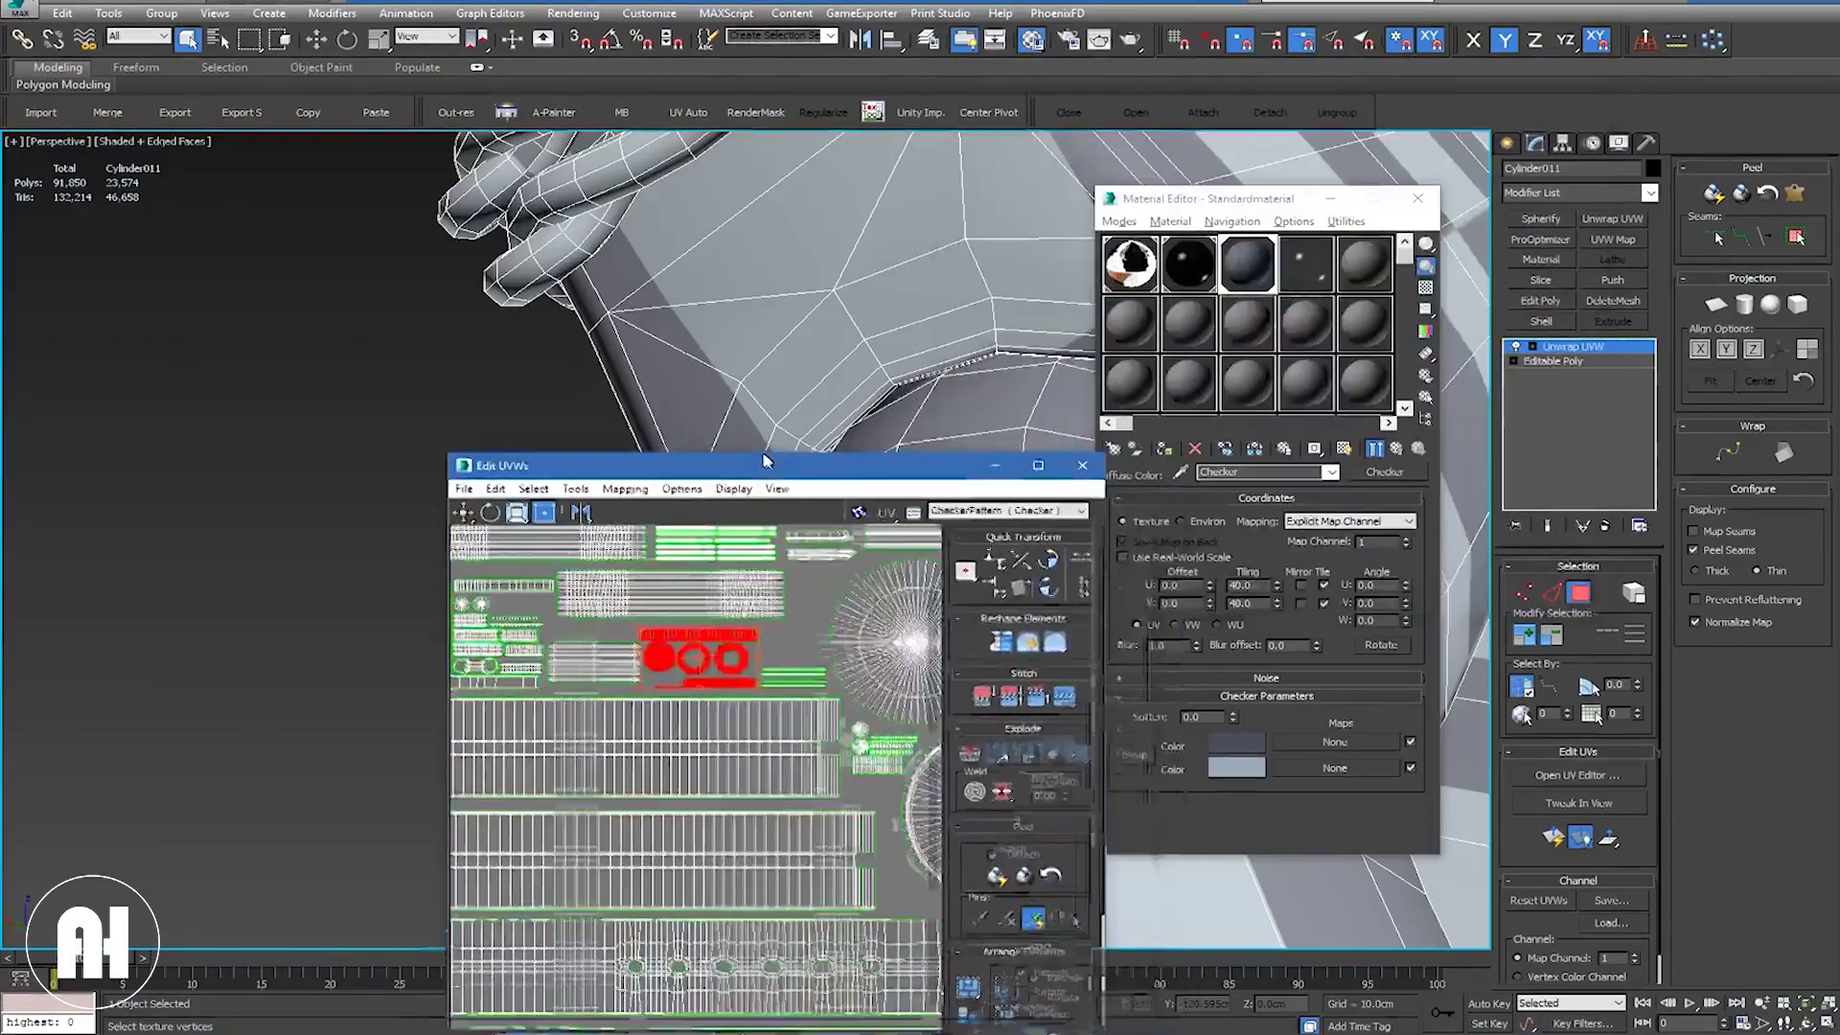
drag(765, 461, 736, 446)
alt+middle_drag(765, 316, 684, 319)
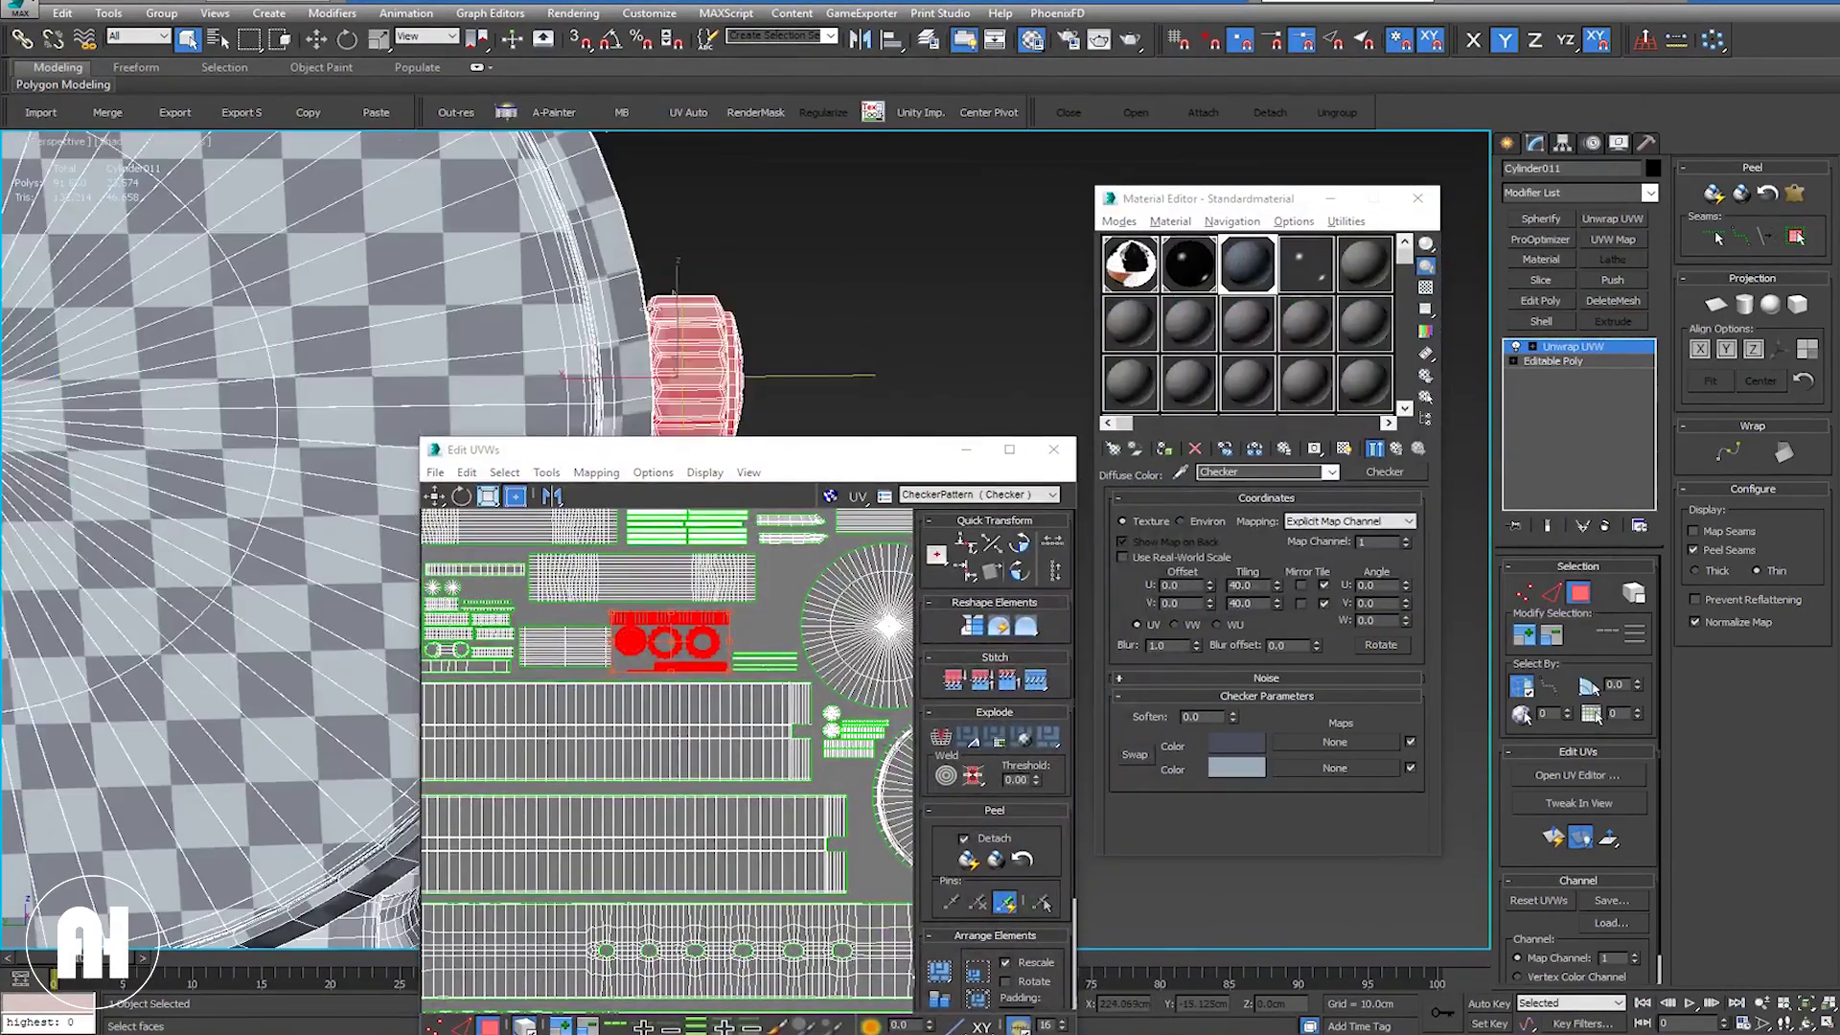
scroll(684, 319, up, 3)
double_click(788, 462)
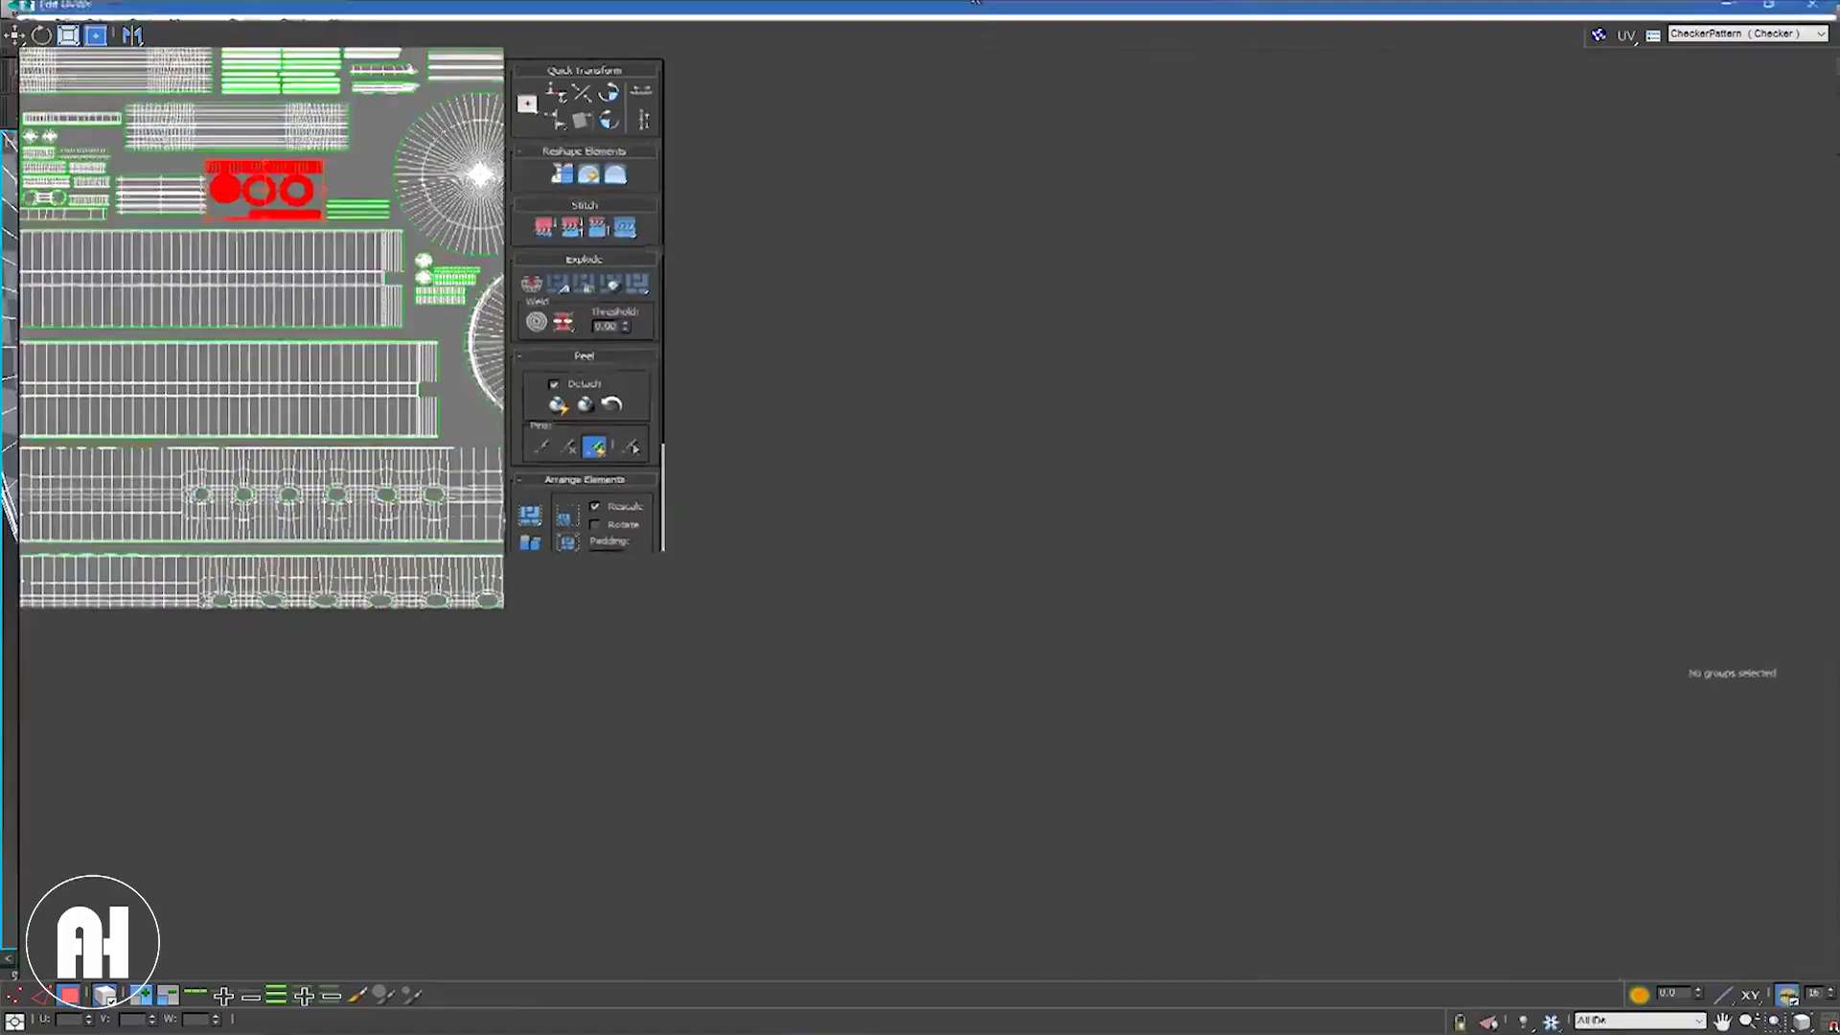
Step: Move the lower strip island left under the gears and the thin line above the top strip
scroll(863, 392, up, 2)
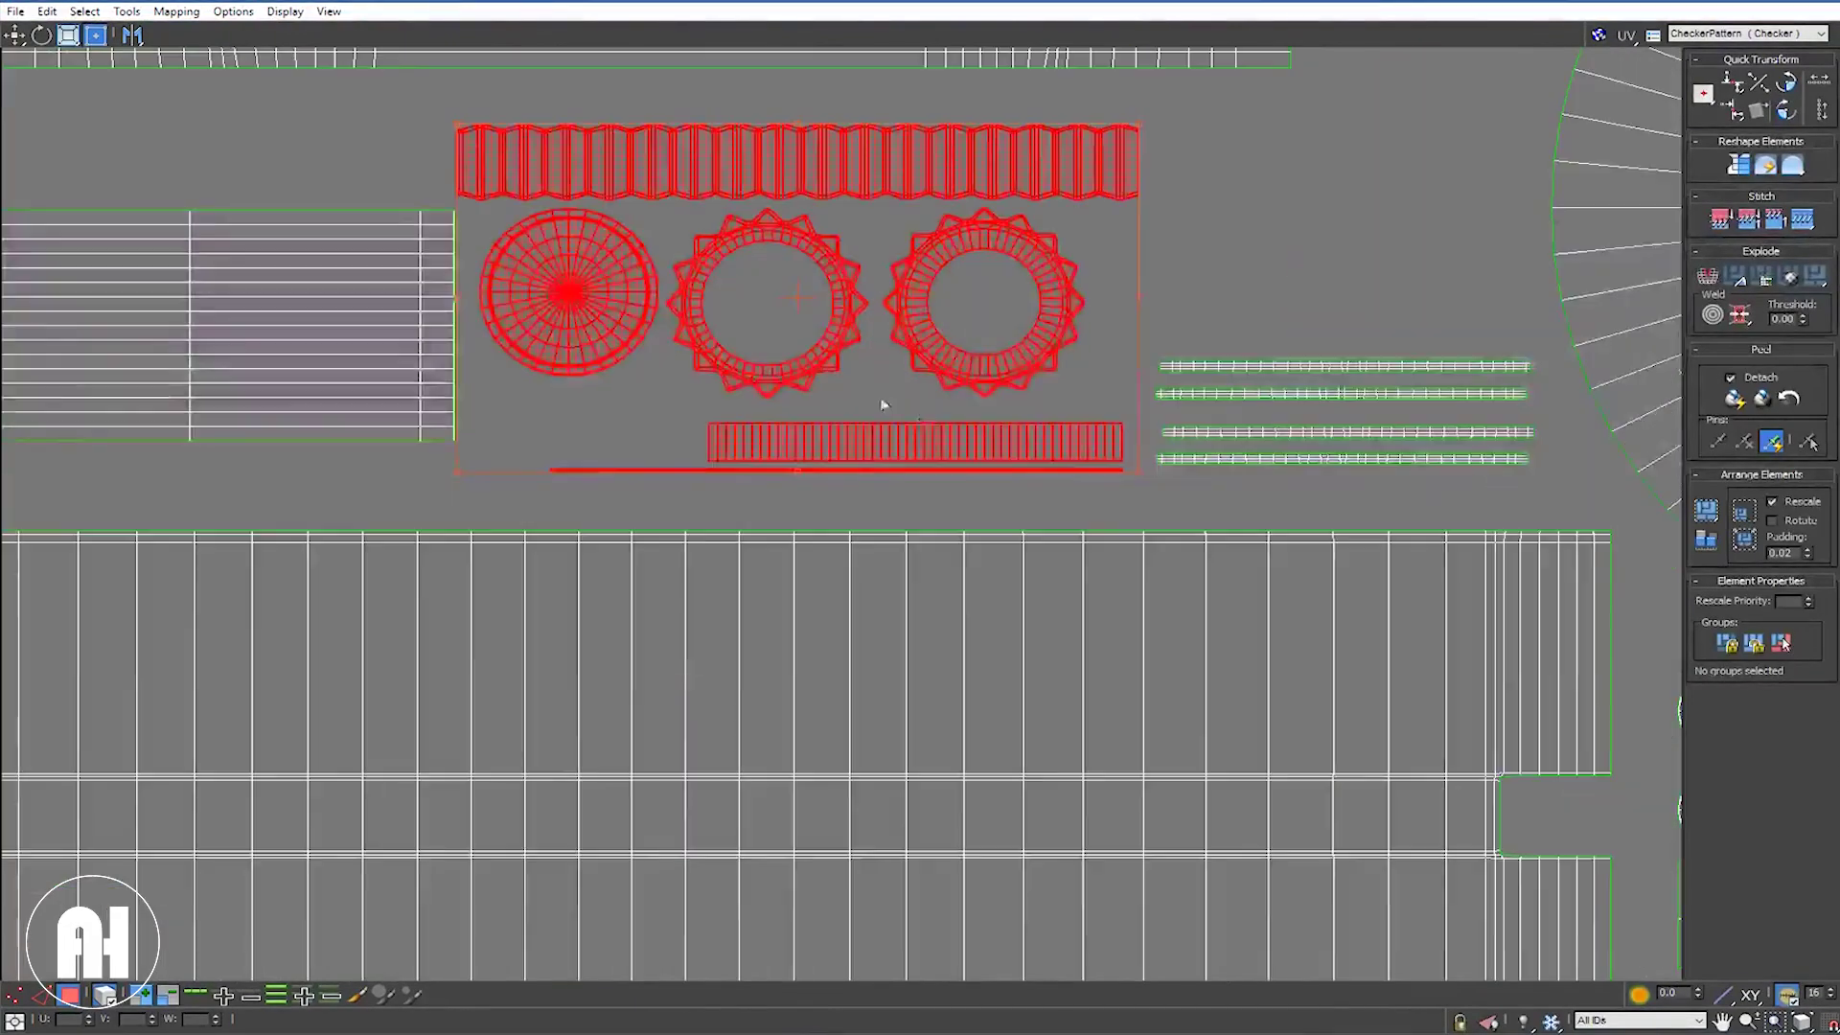
click(1097, 502)
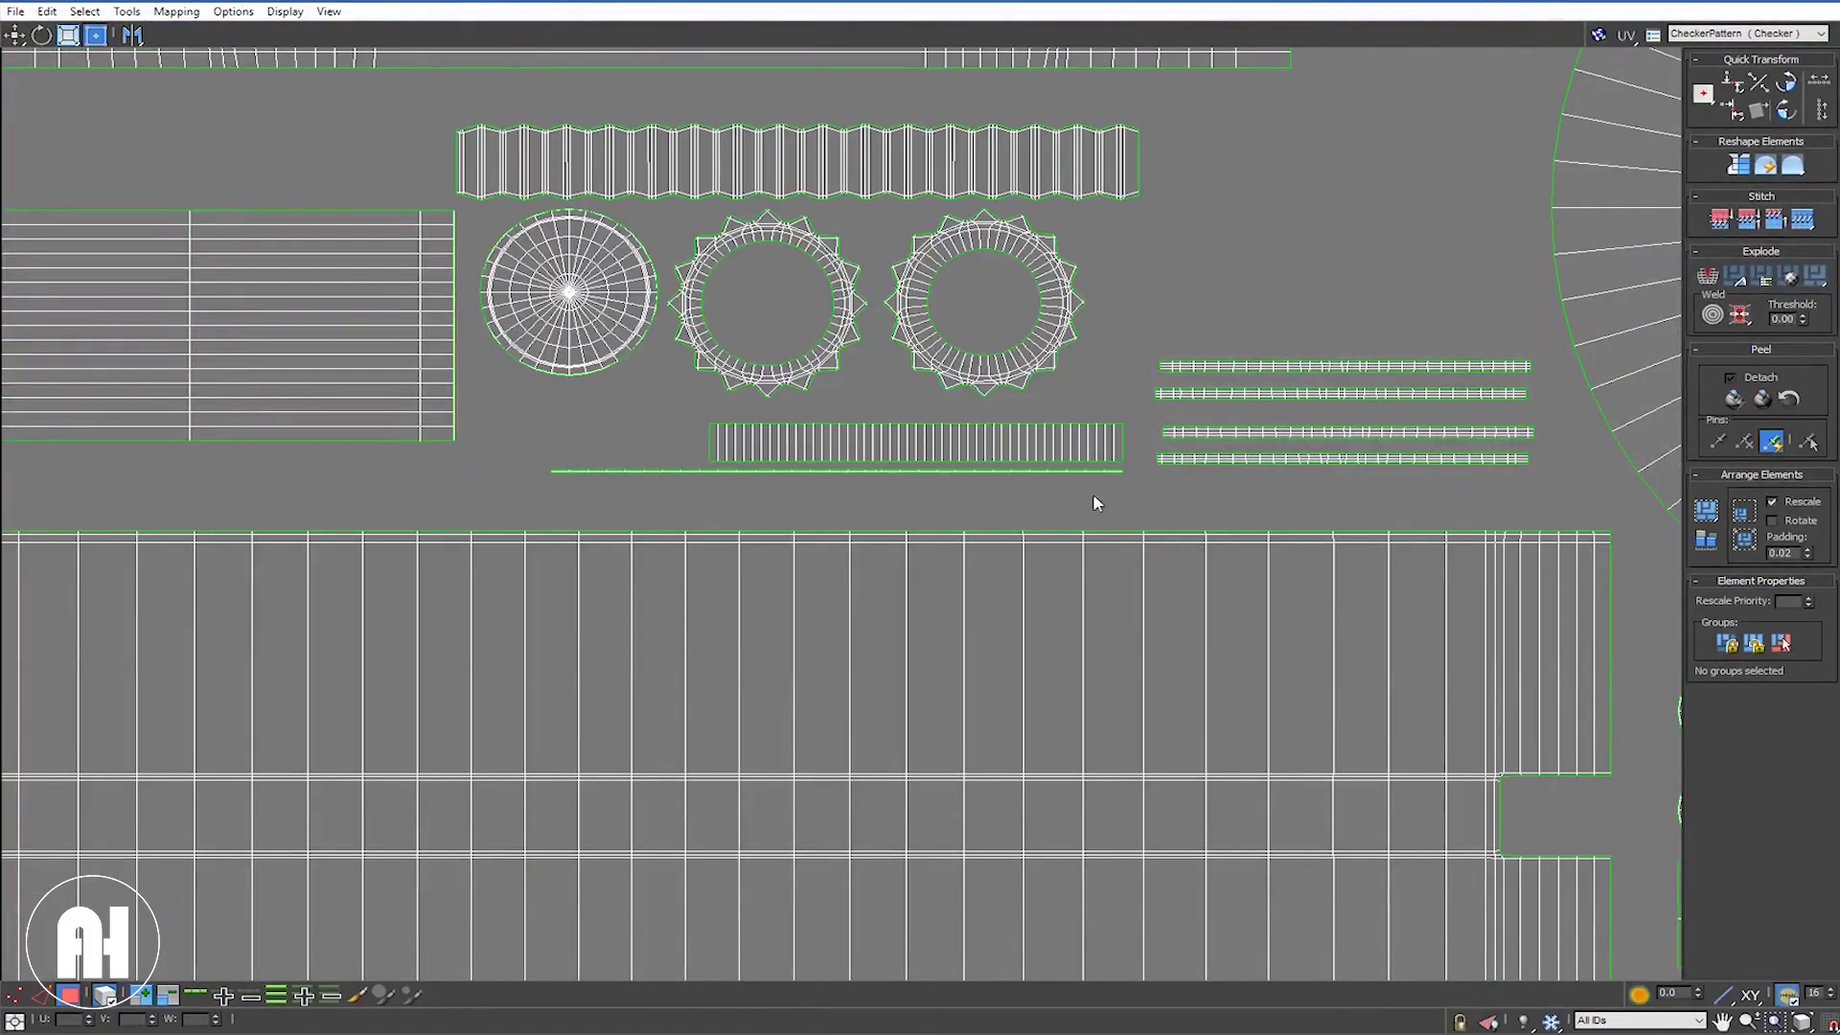
drag(921, 436, 709, 421)
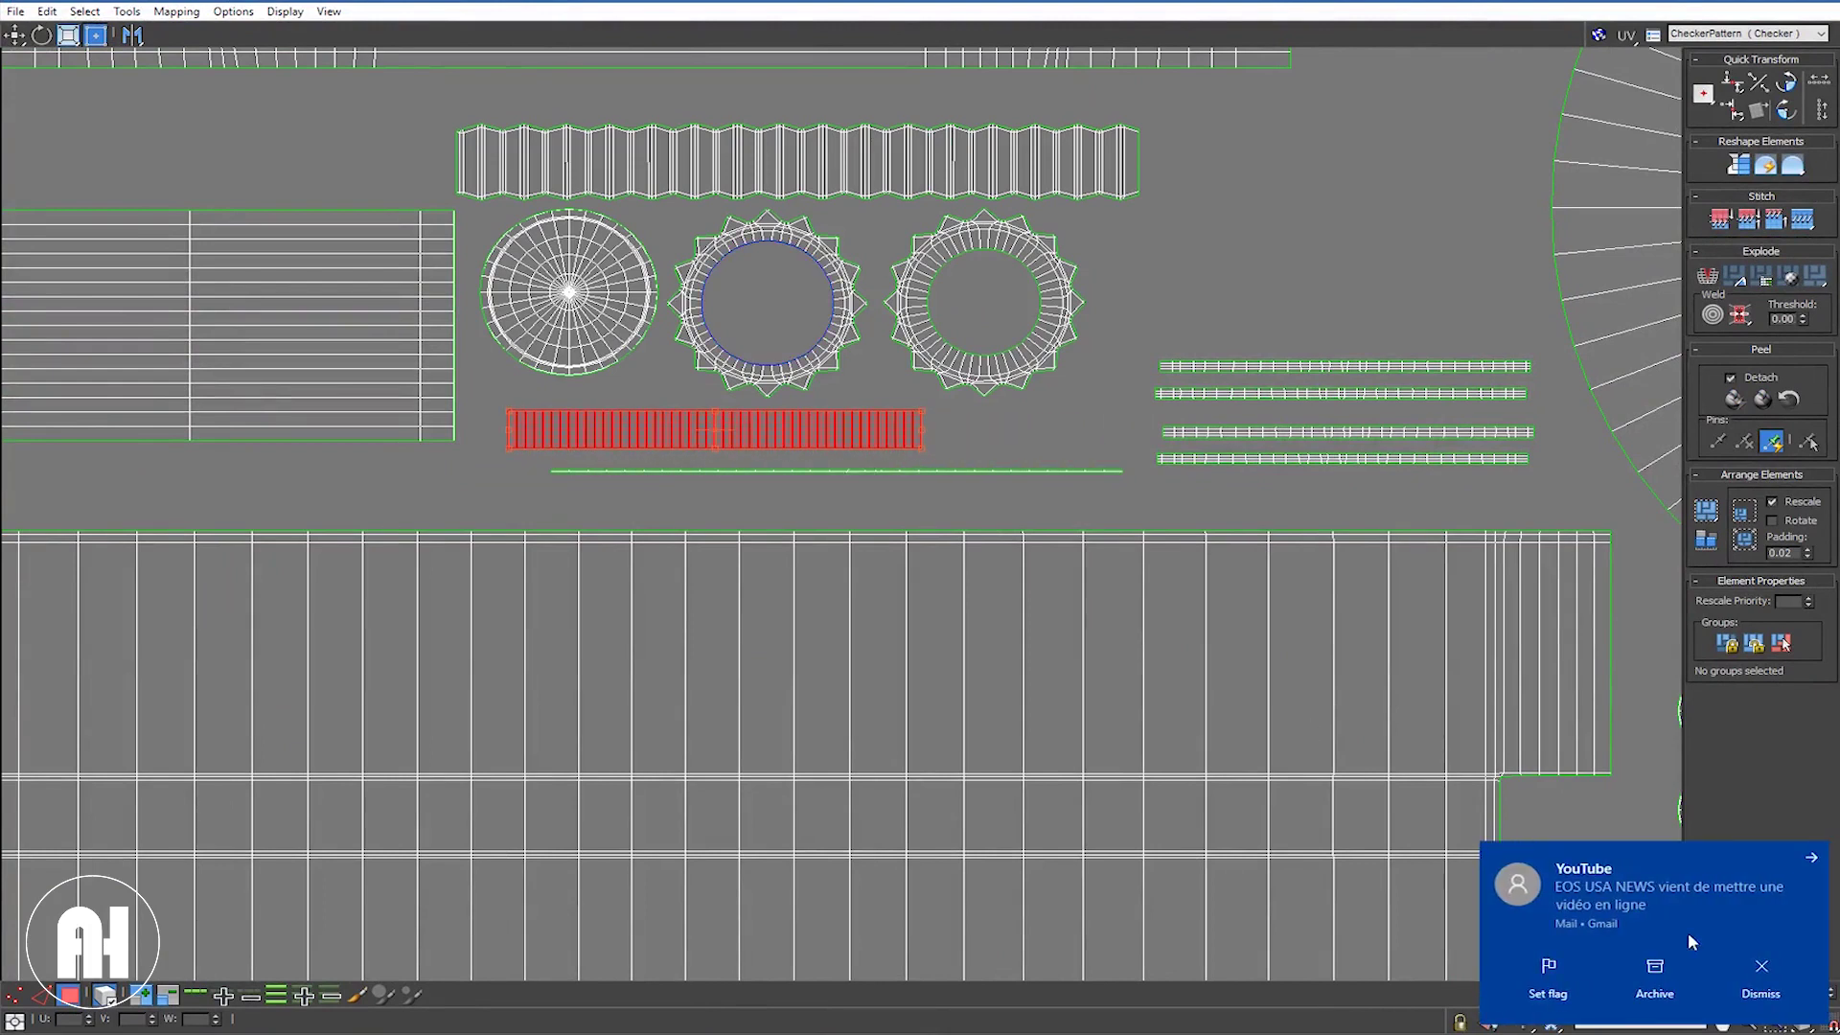
drag(793, 471, 706, 112)
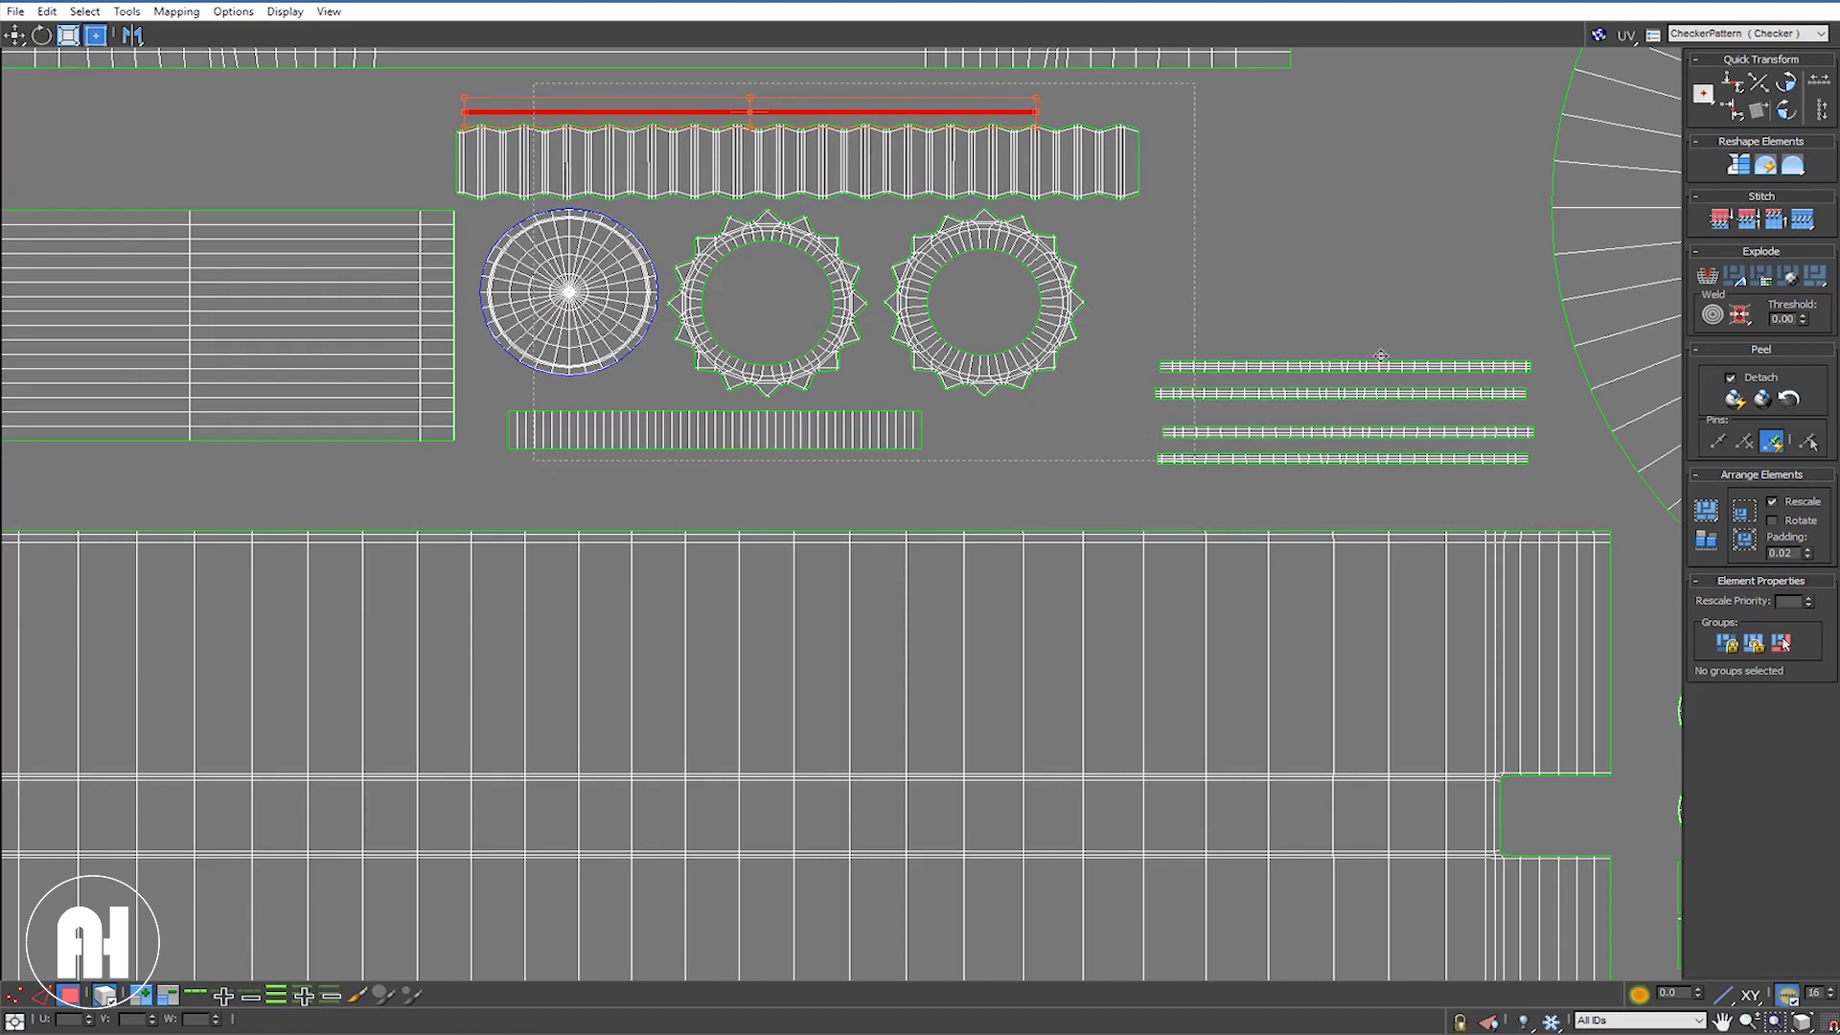
Step: Select the gear cluster without the four bars, shift it down-right, and scale it up slightly
drag(534, 464, 1457, 296)
alt+drag(1597, 335, 1117, 541)
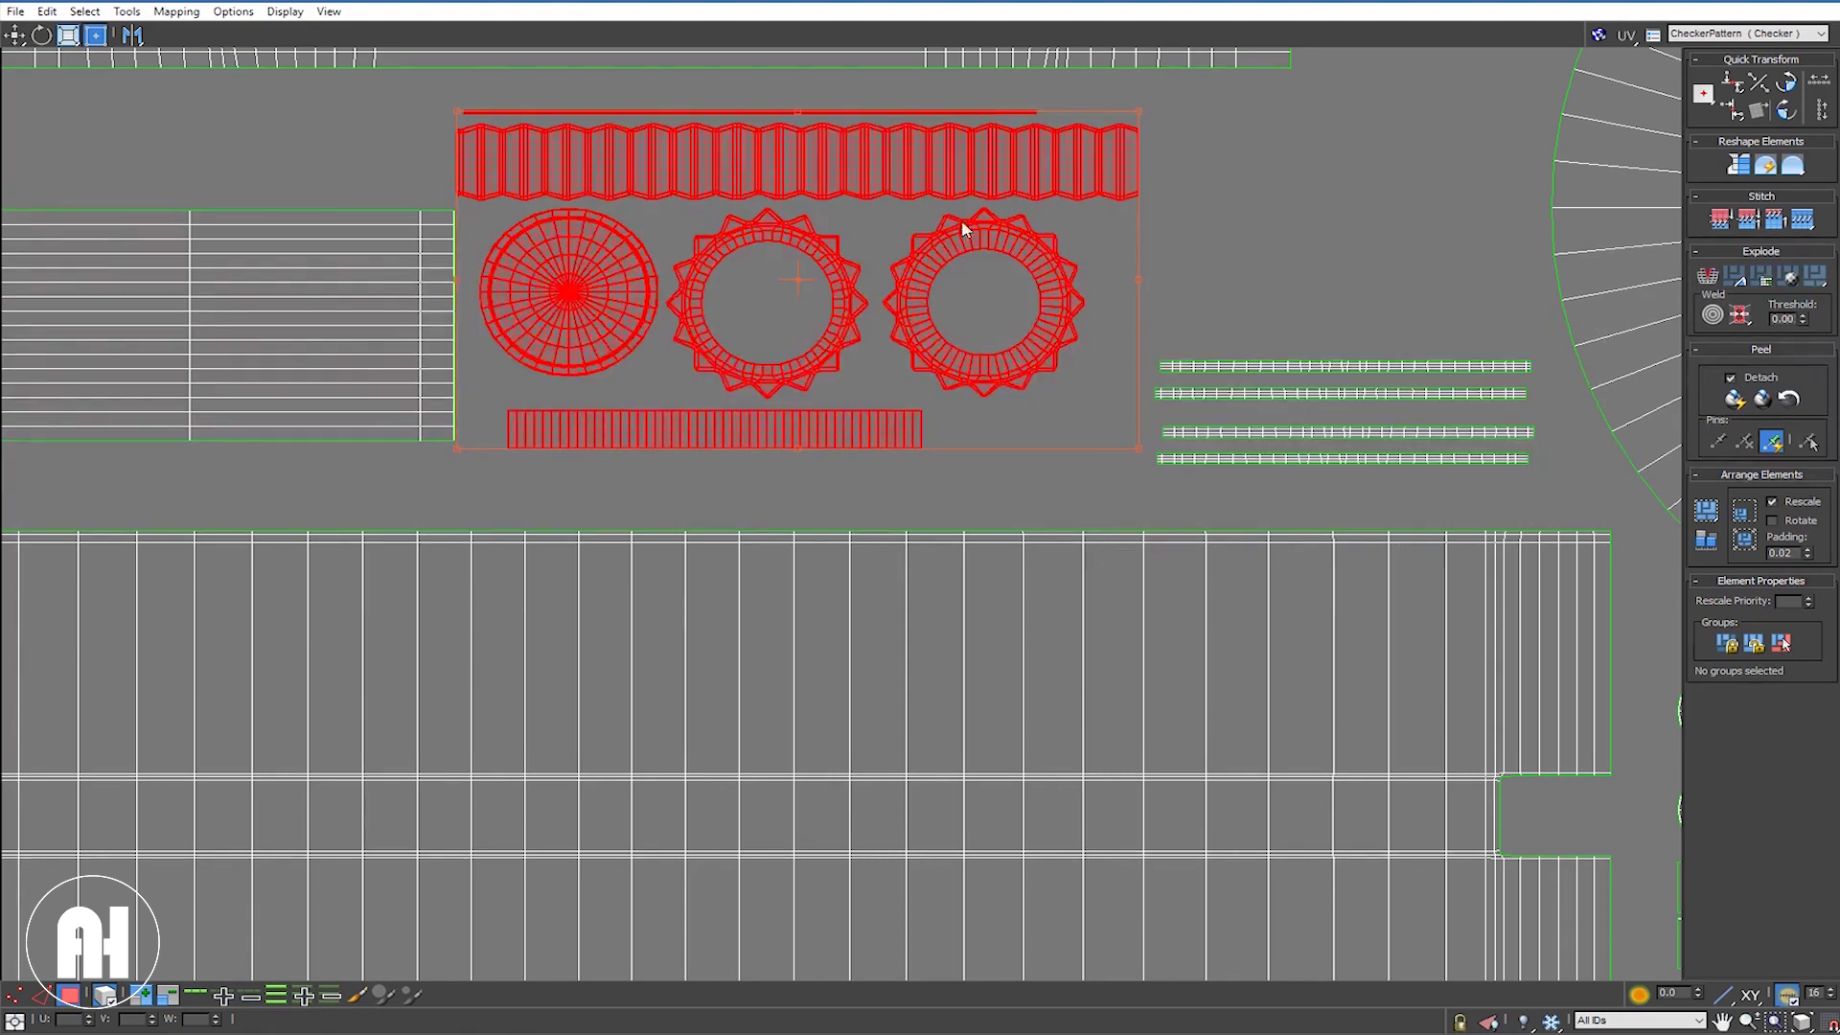
drag(807, 447, 824, 475)
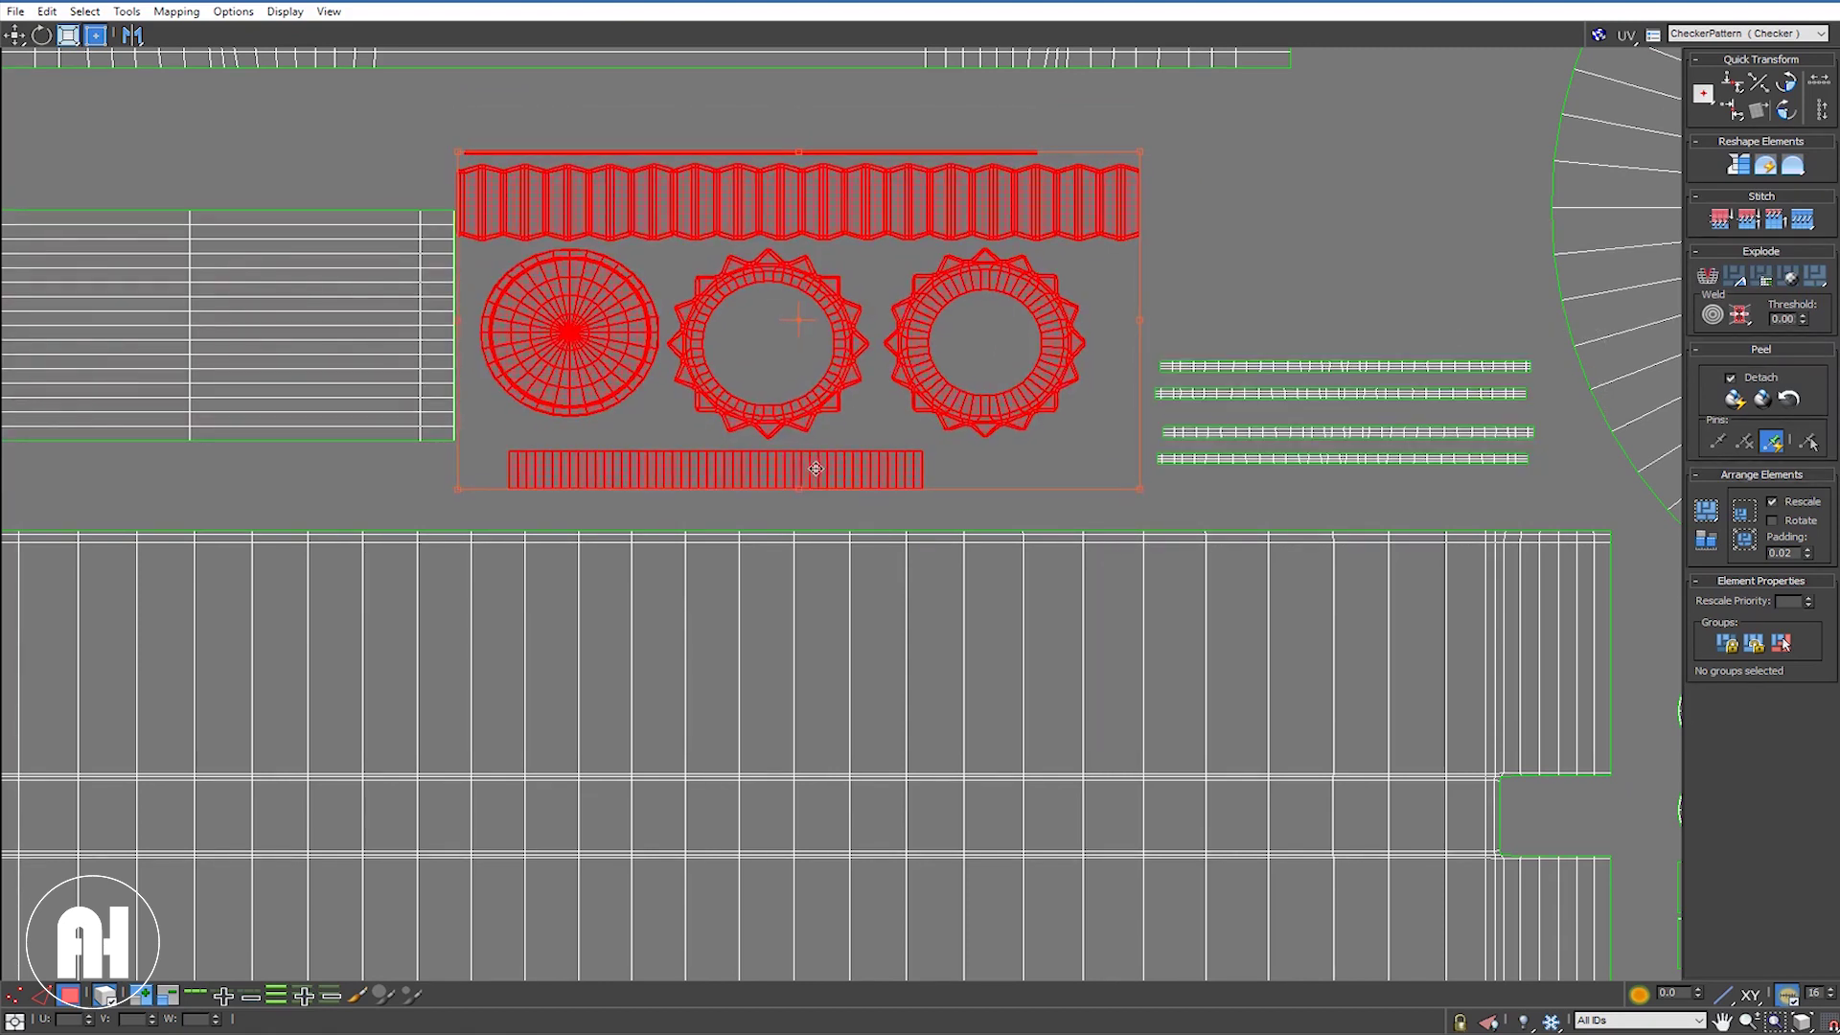
mouse_move(1153, 154)
mouse_down()
mouse_move(1203, 125)
mouse_move(1231, 132)
mouse_up()
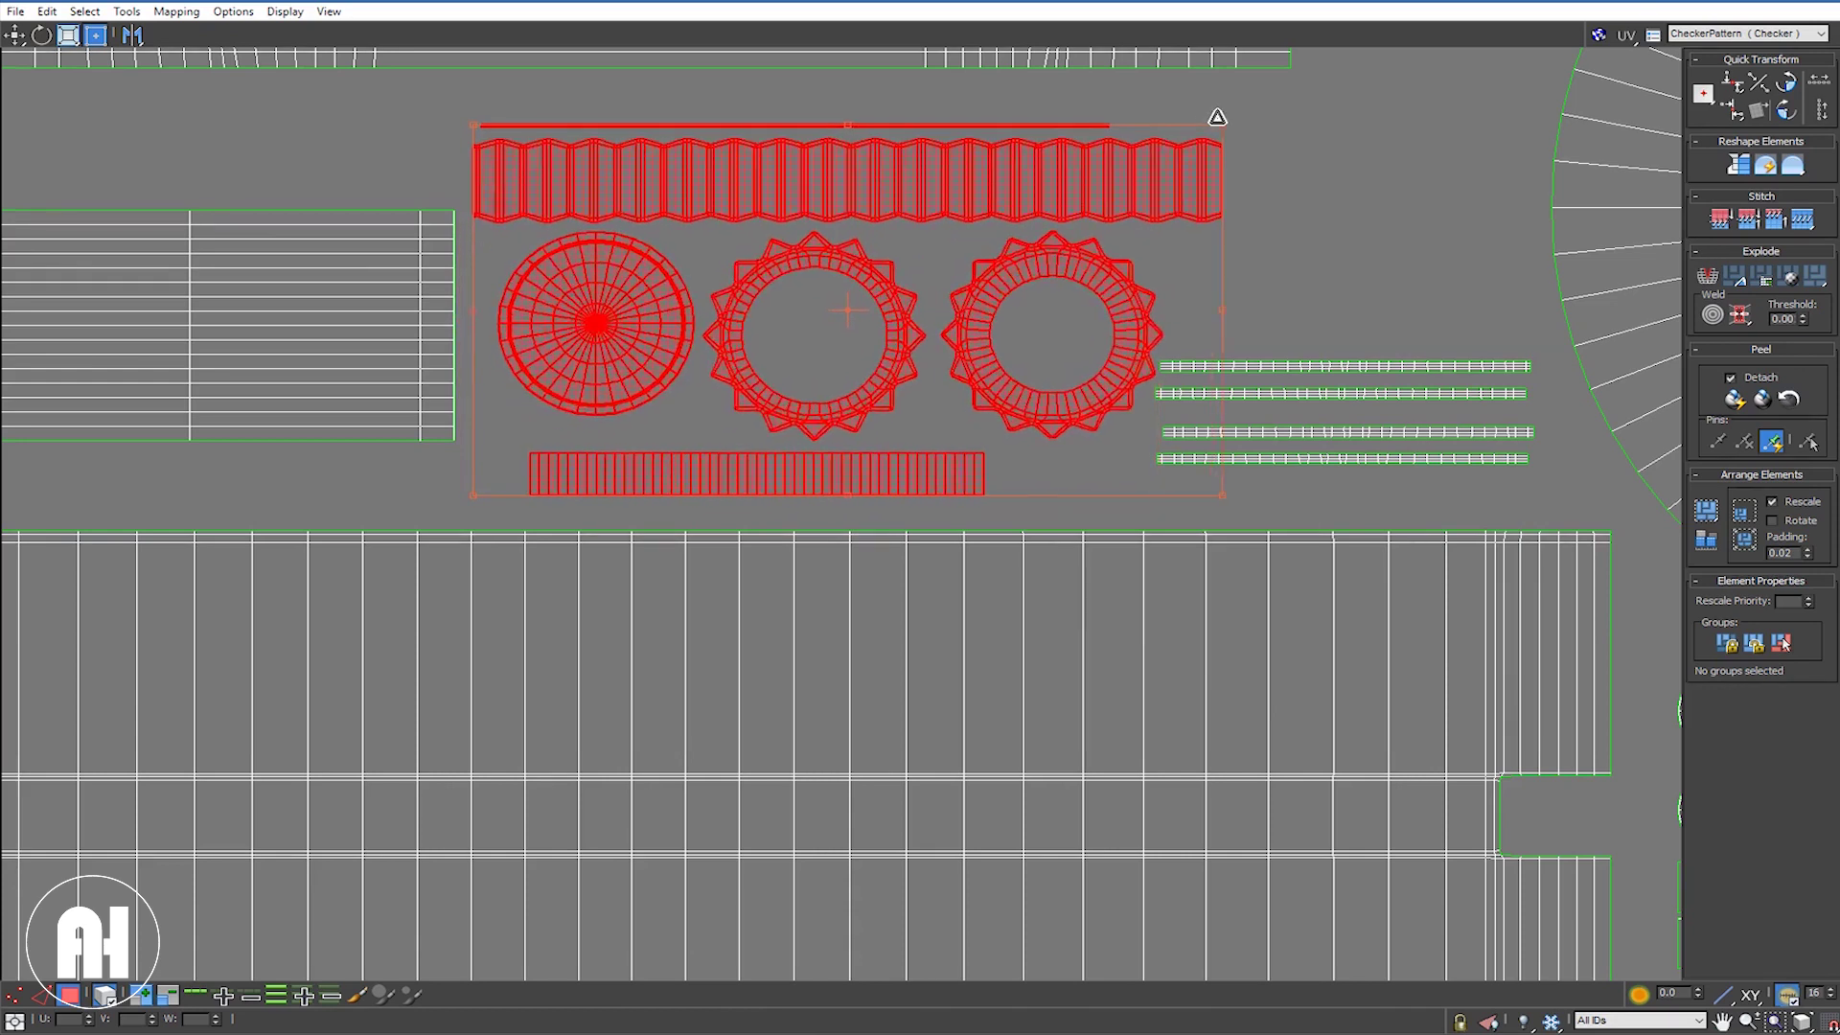
Step: Shift the four horizontal bar islands slightly right and down
click(1409, 239)
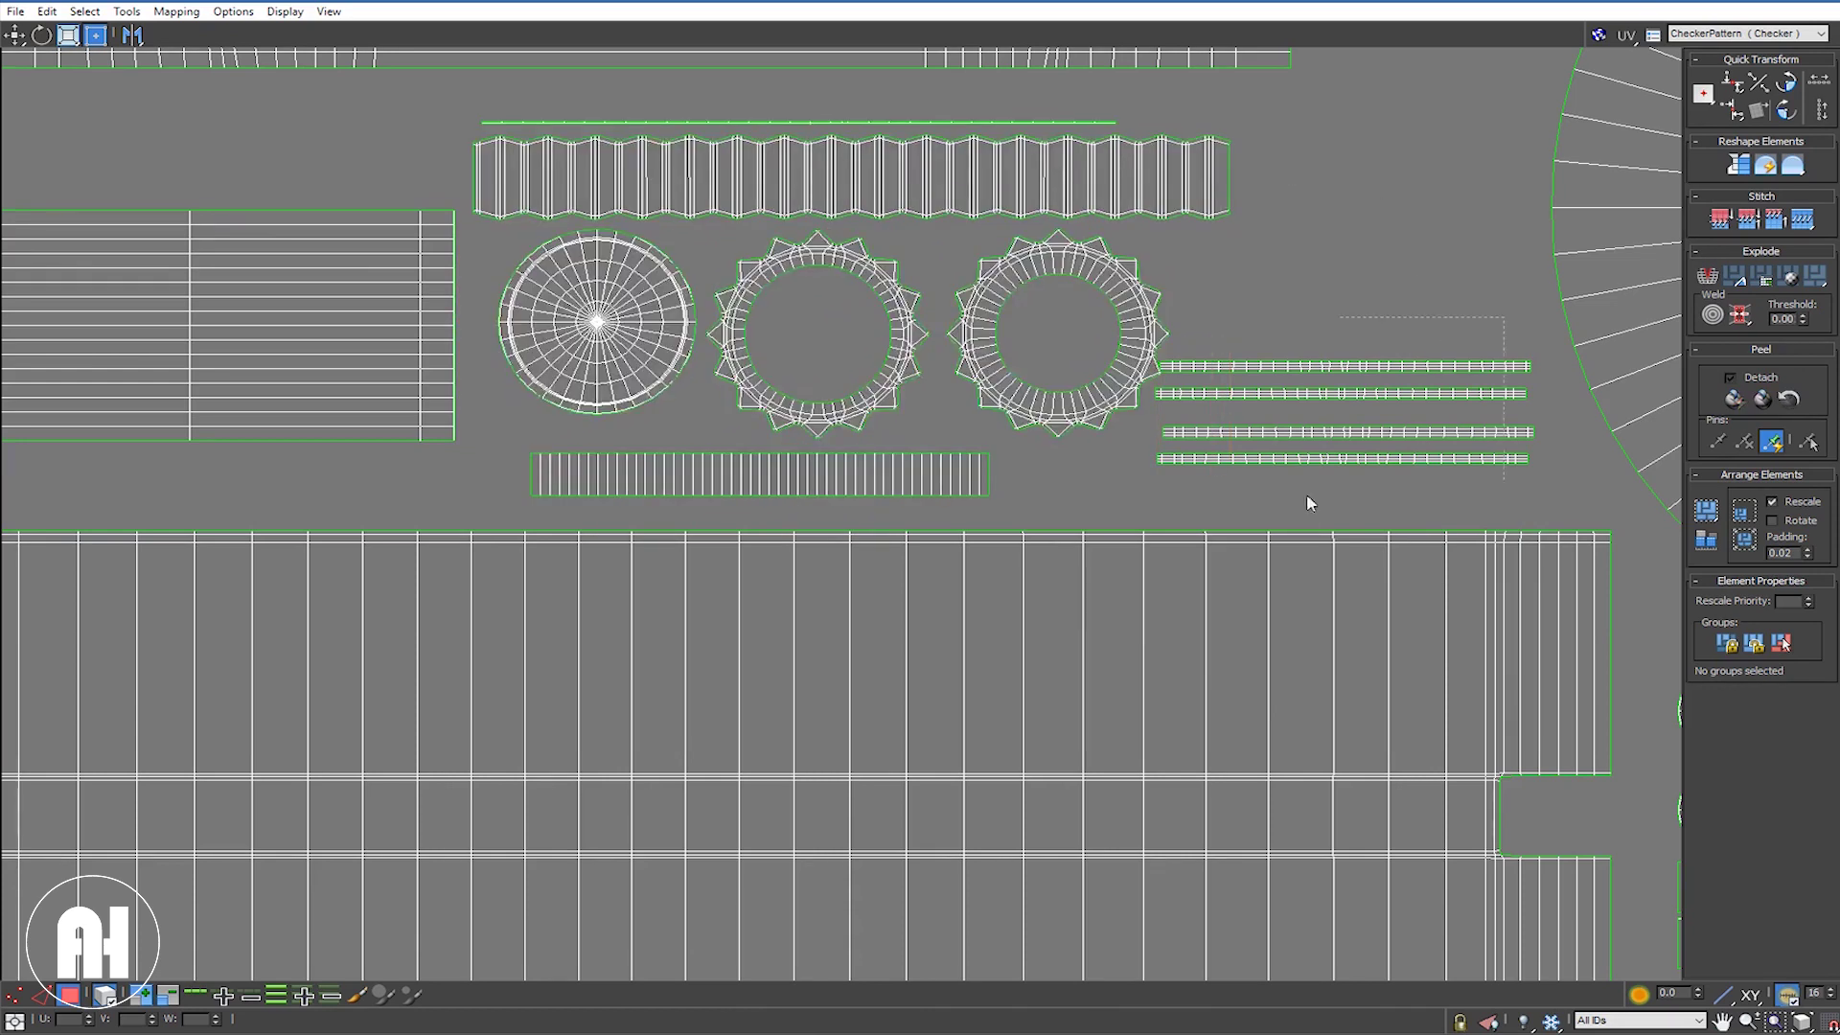
click(1313, 398)
drag(1325, 414, 1342, 441)
click(940, 337)
Step: Check the full UV tile for overlaps with Select Overlapped Polygons
scroll(908, 351, down, 3)
scroll(909, 351, down, 2)
scroll(909, 351, down, 2)
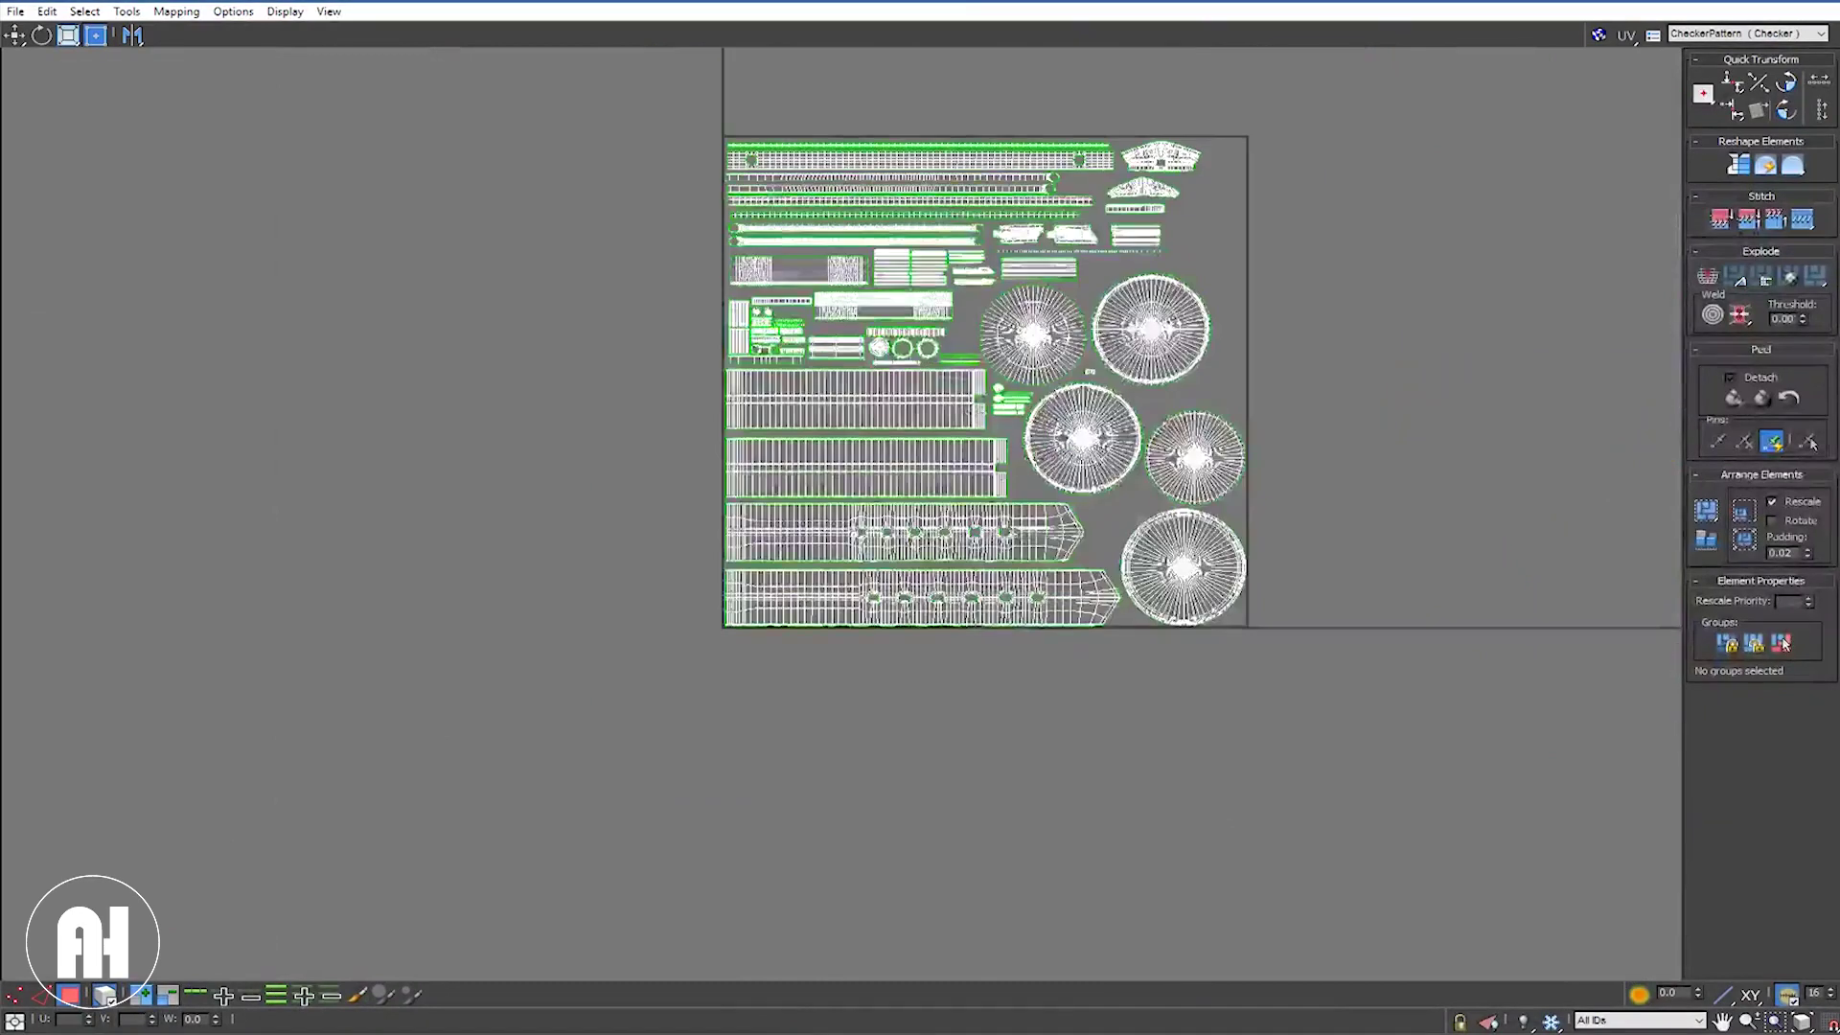
scroll(916, 351, down, 2)
scroll(1175, 311, up, 1)
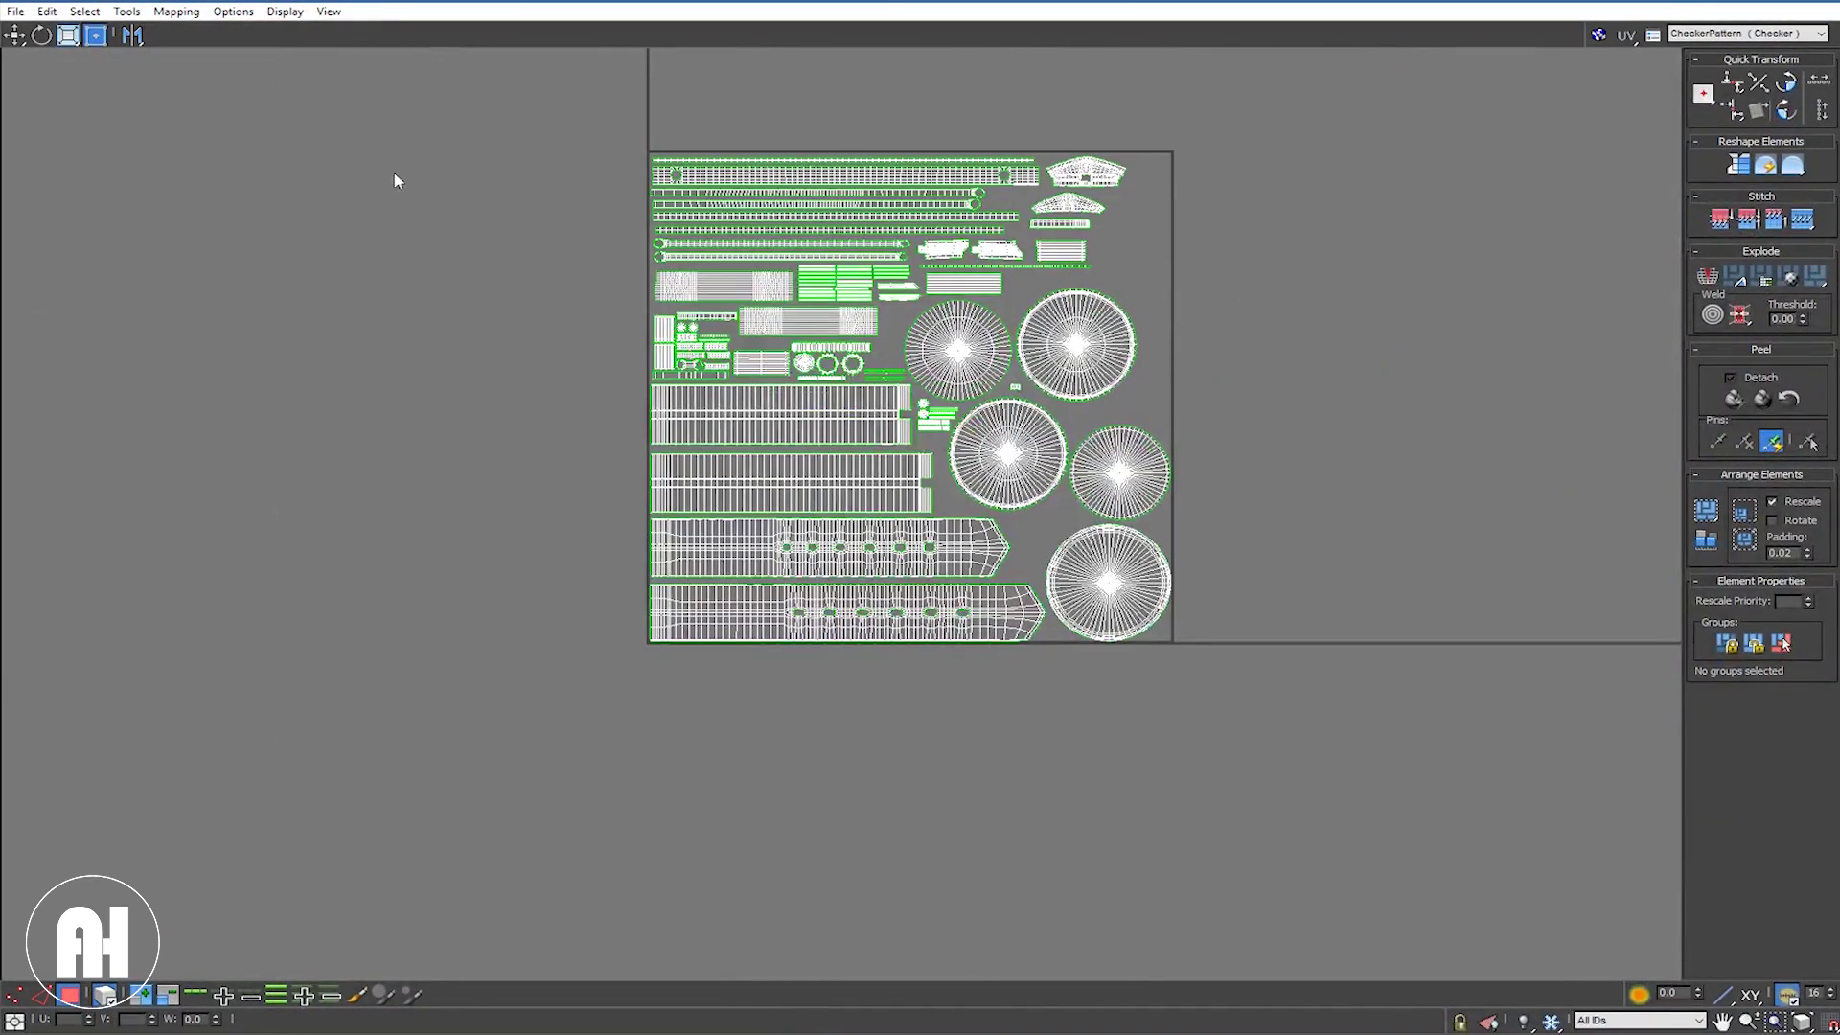
click(84, 10)
click(160, 178)
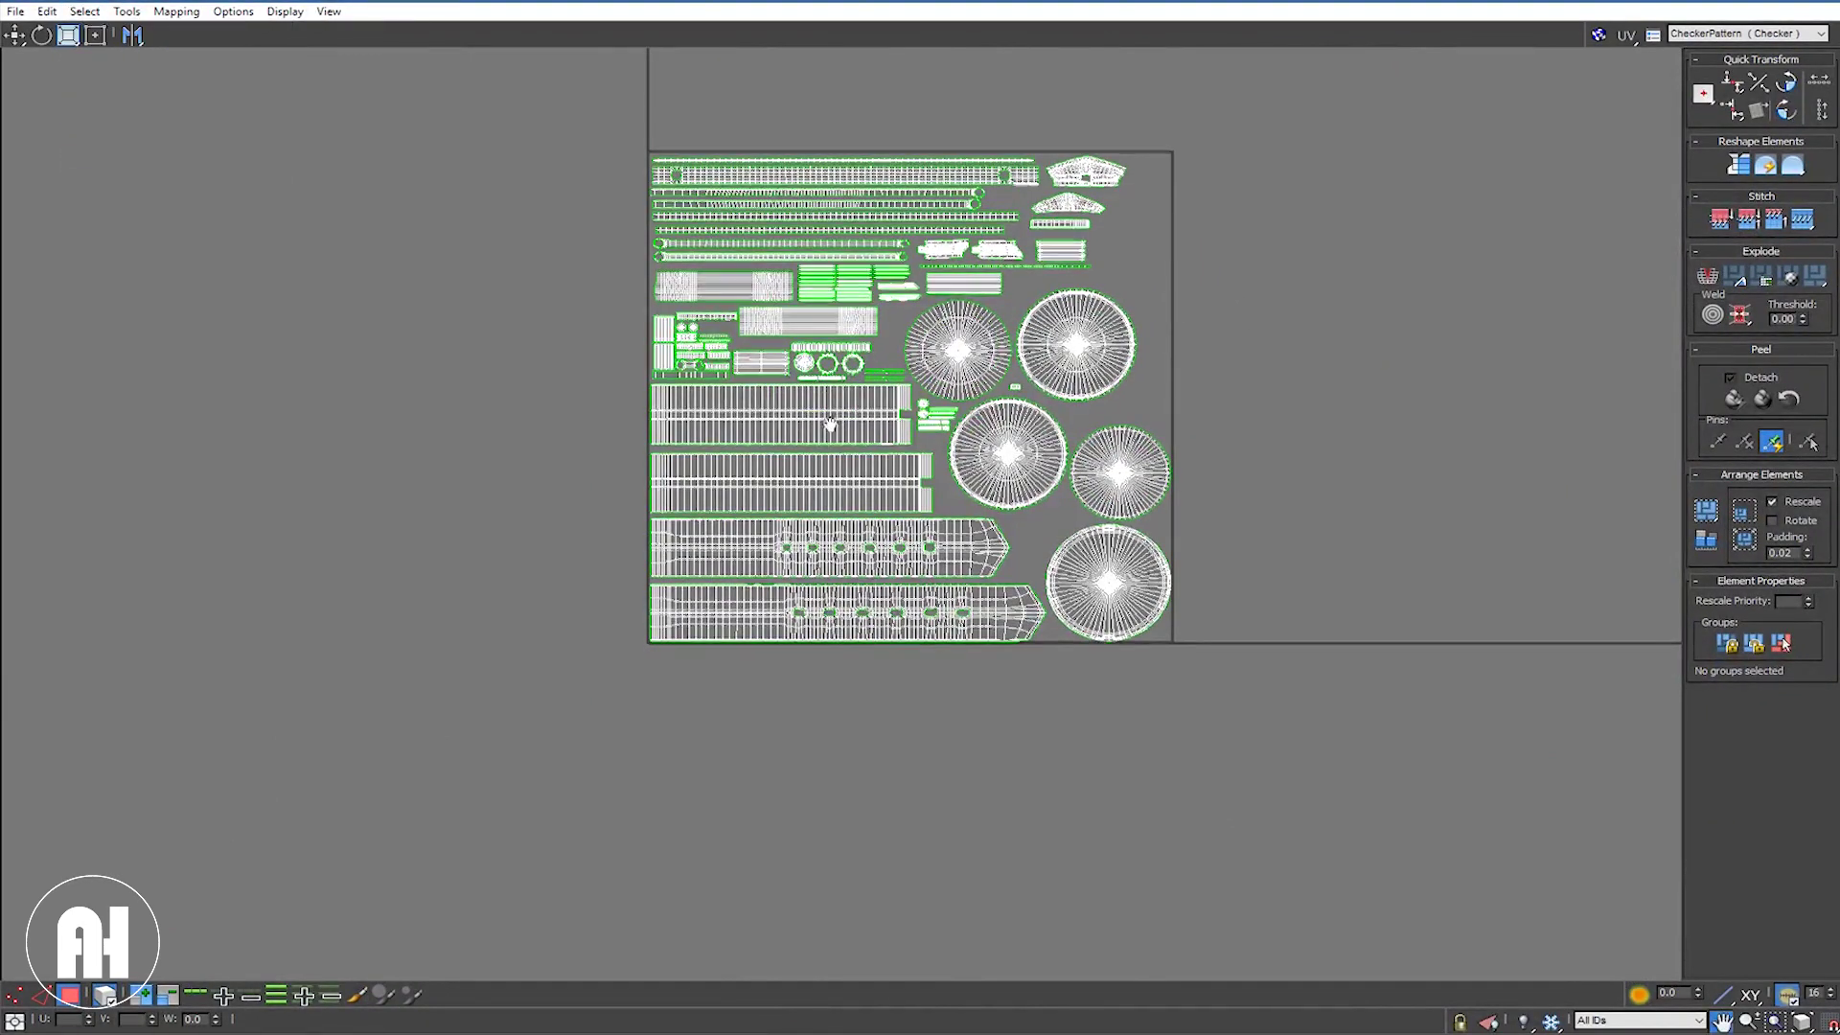
middle_drag(894, 391, 816, 385)
scroll(815, 385, up, 5)
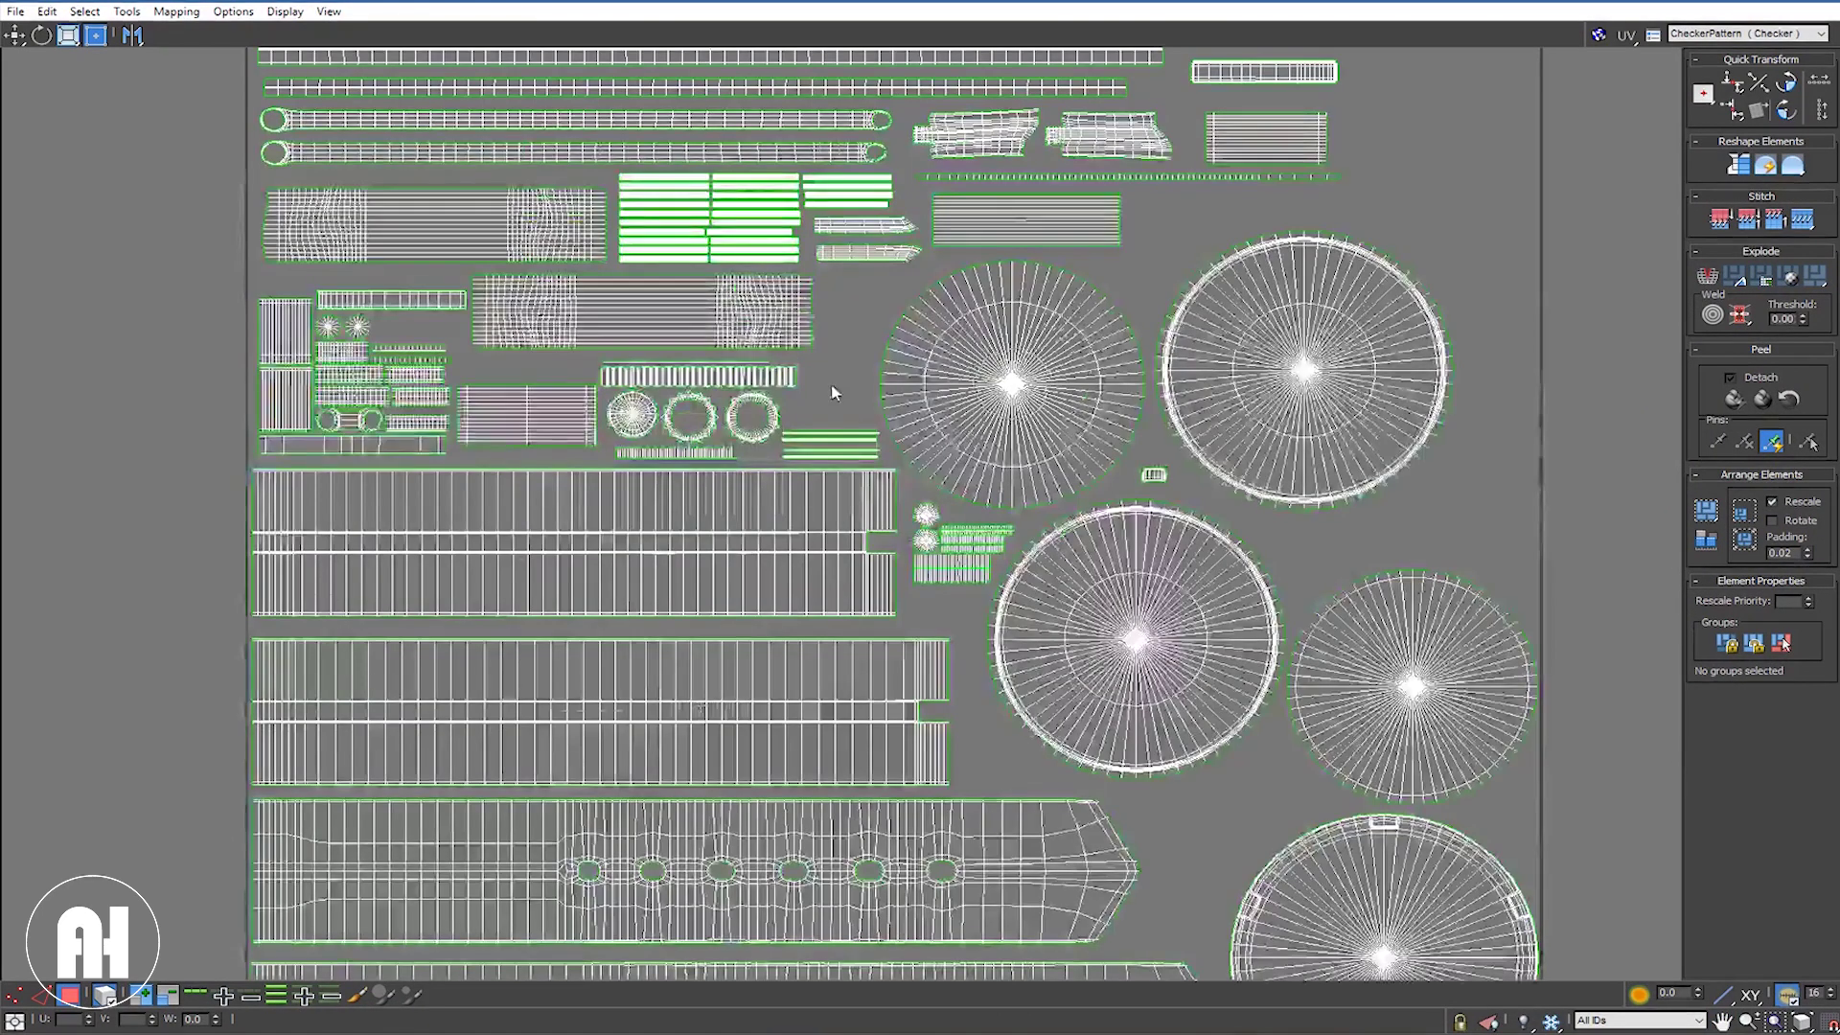
middle_drag(833, 391, 755, 183)
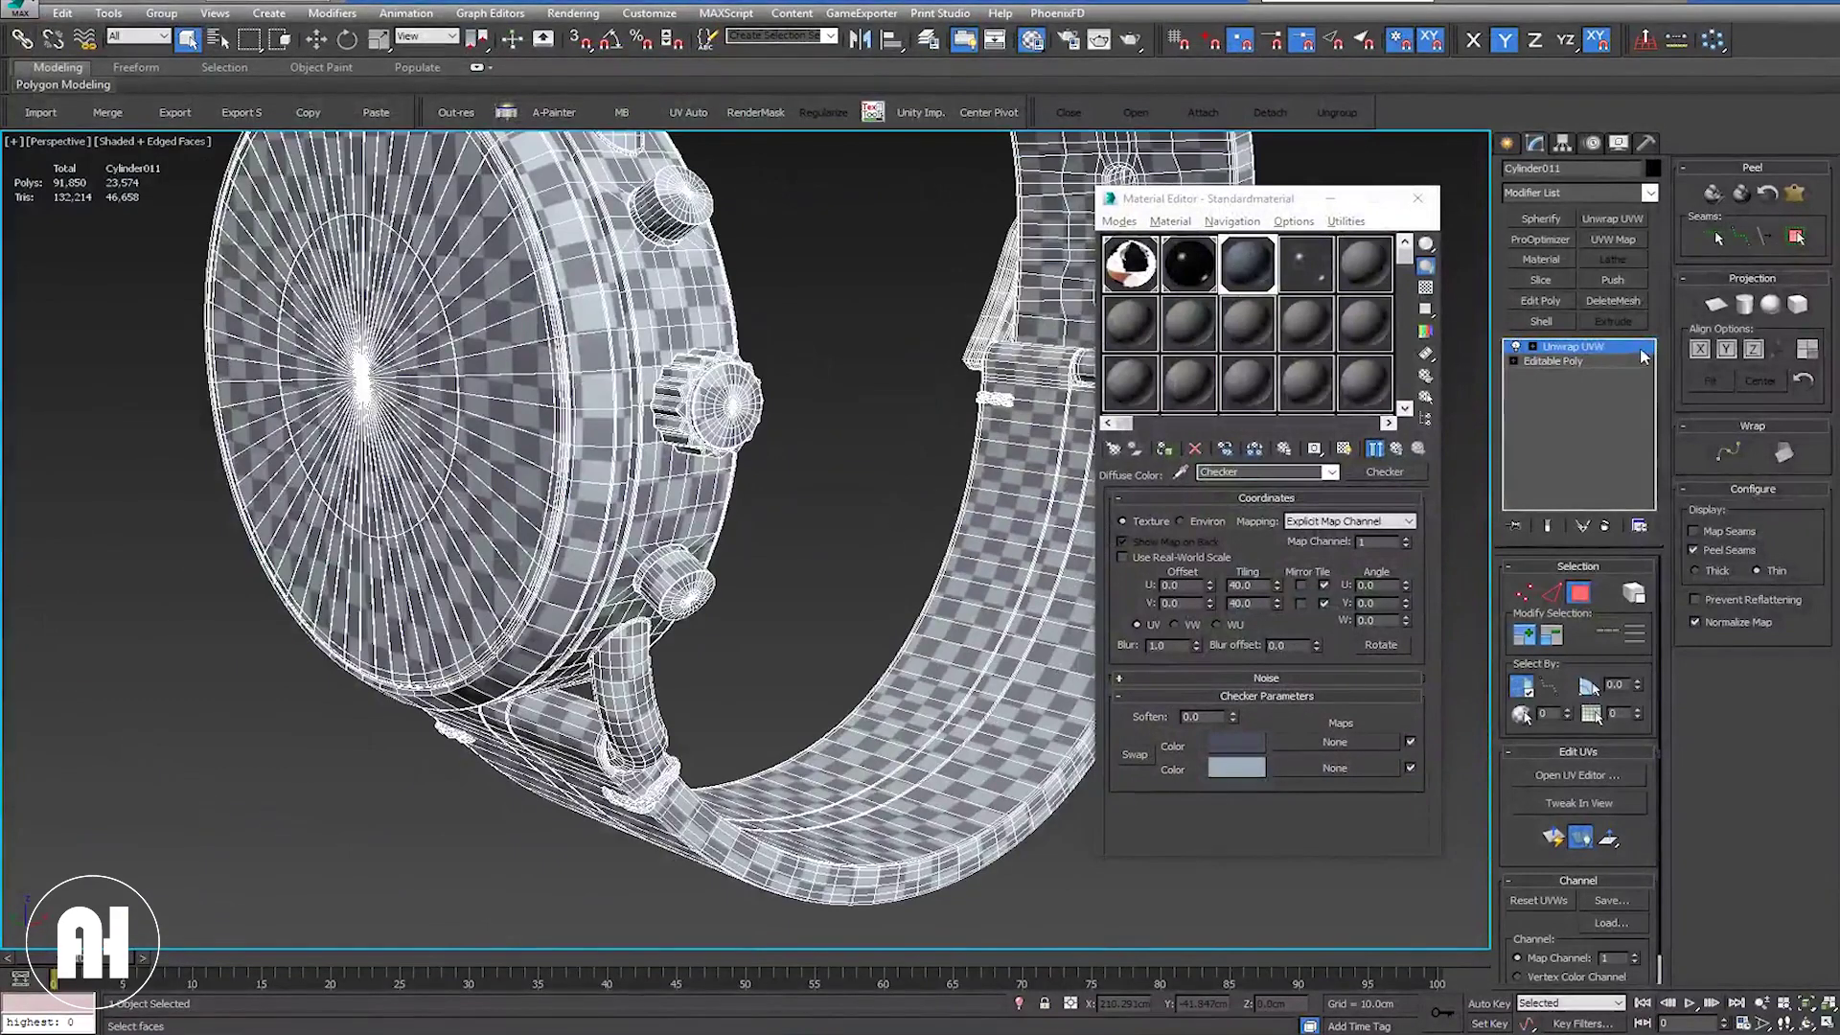
Step: Collapse Unwrap UVW into the Editable Poly and show the watch shaded without edged faces
right_click(1640, 347)
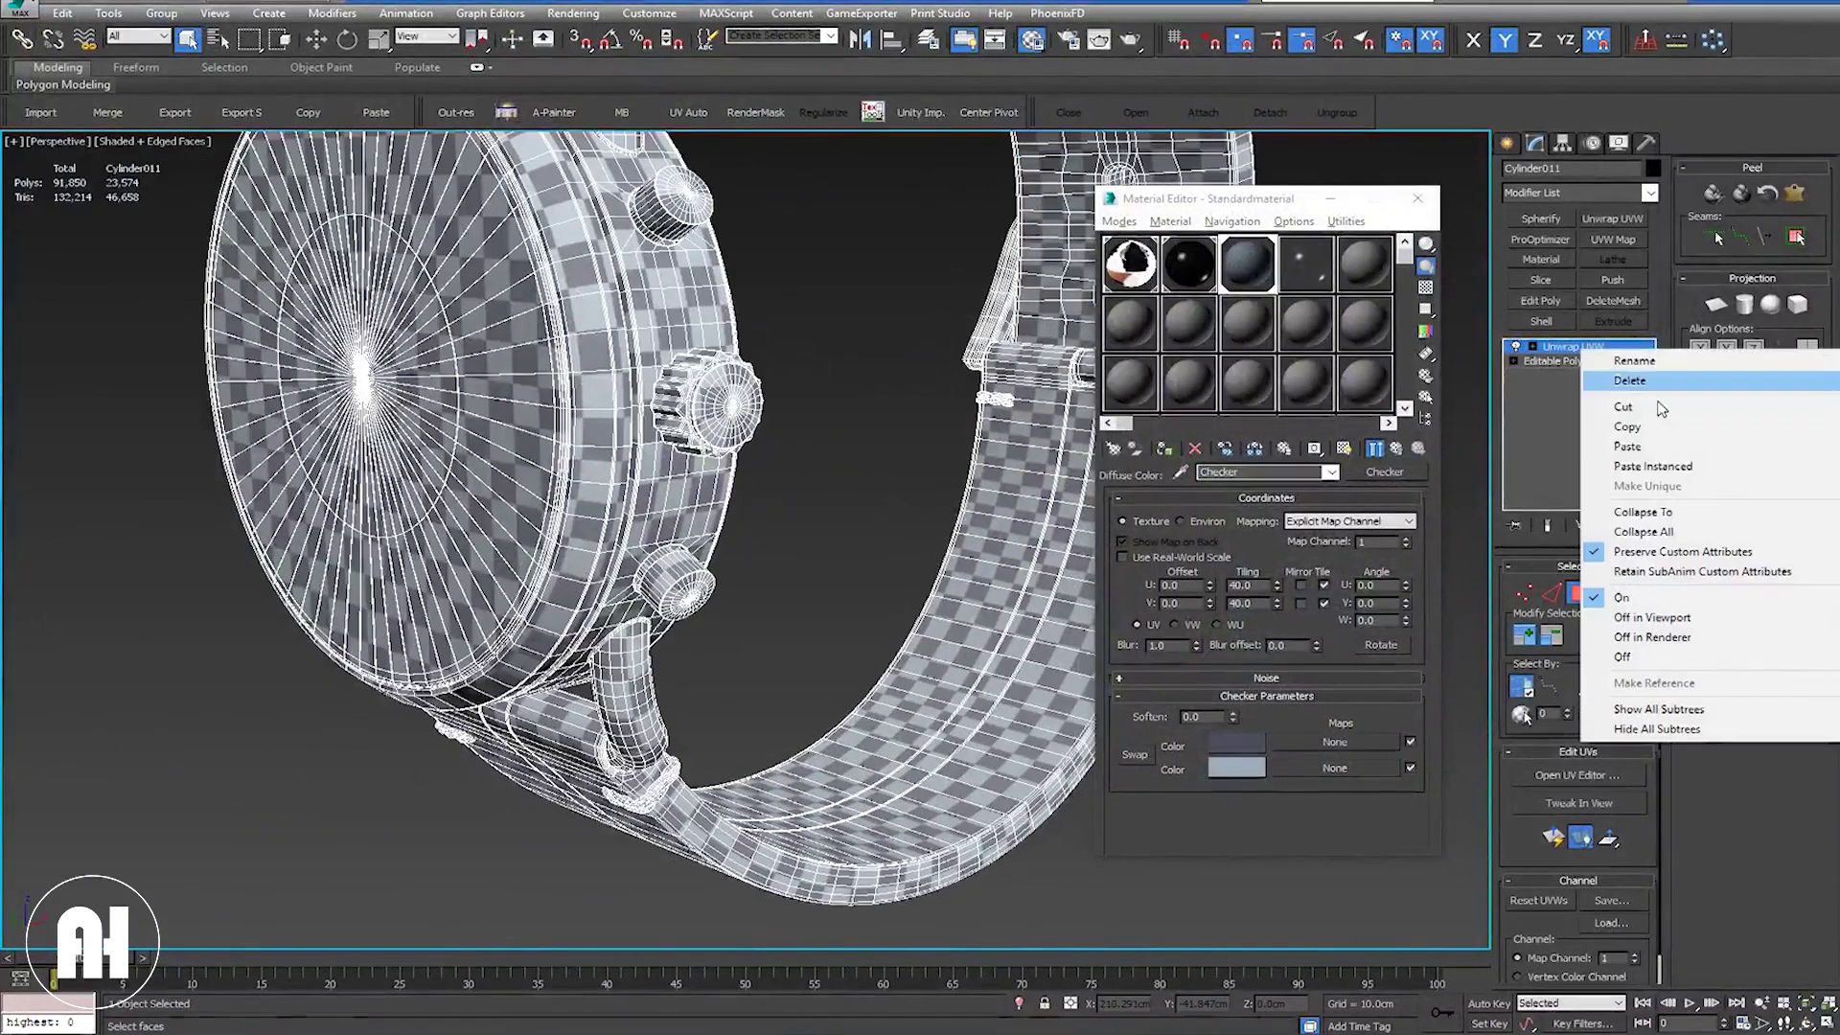
click(1667, 515)
click(1418, 198)
mouse_move(786, 536)
alt+middle_down()
mouse_move(881, 570)
mouse_move(853, 644)
mouse_move(780, 677)
mouse_move(716, 678)
alt+middle_up()
key(F4)
scroll(881, 569, down, 5)
scroll(853, 644, up, 2)
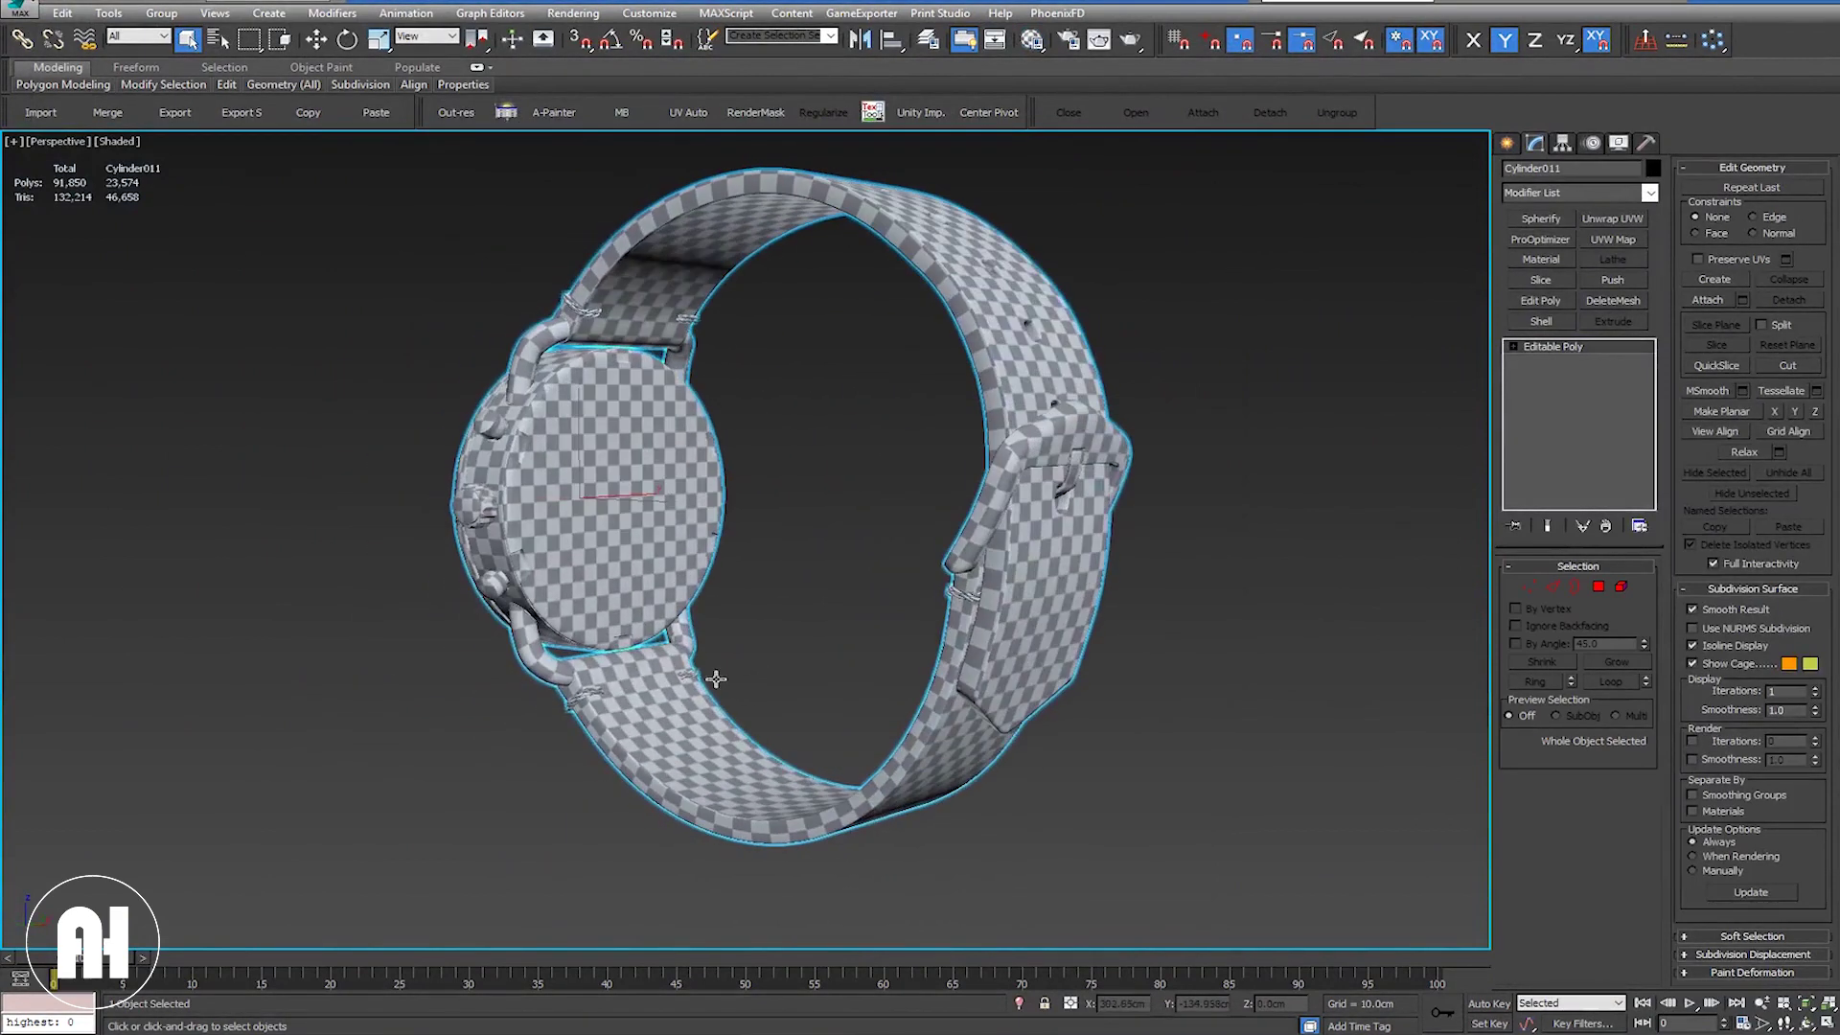